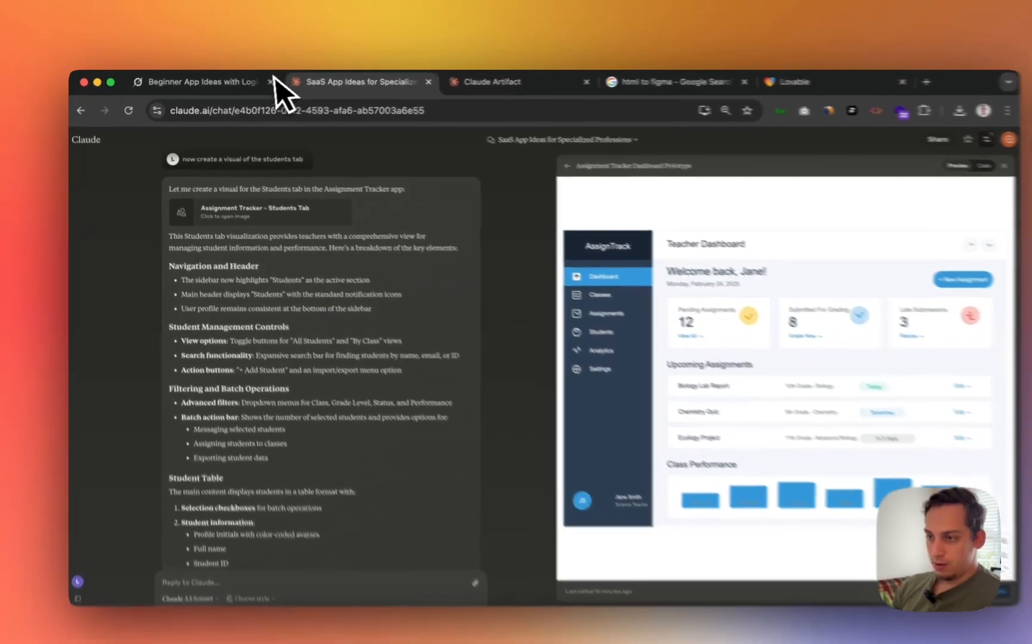
- In the Grok chat, highlight the prompt's requirements: not too advanced, after authentication, maybe a dashboard
{"action": "left_click", "coordinate": [239, 81]}
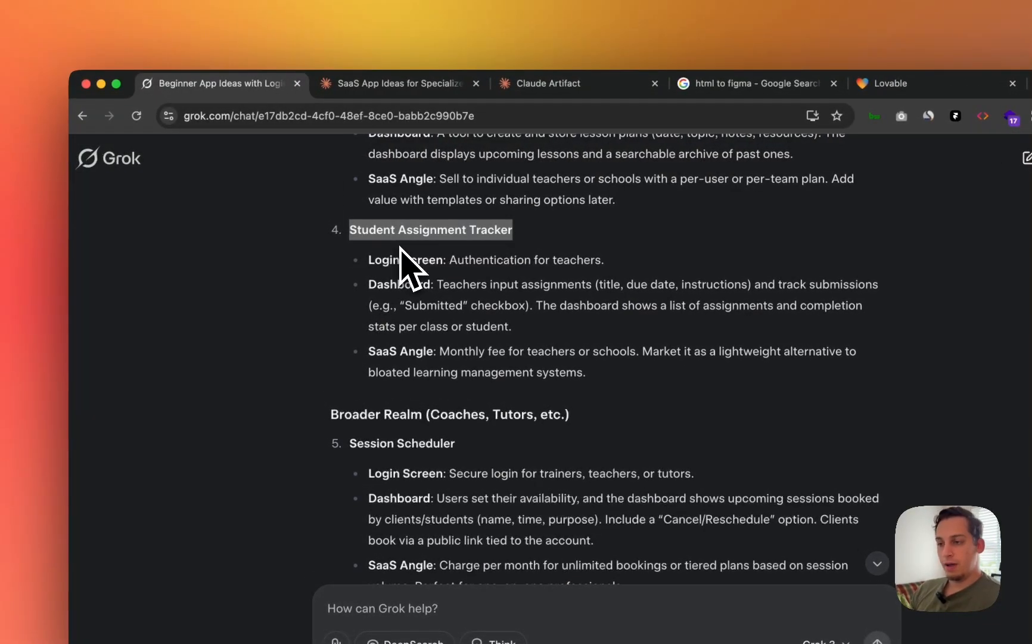
{"action": "scroll", "coordinate": [401, 248], "scroll_direction": "up", "scroll_amount": 10}
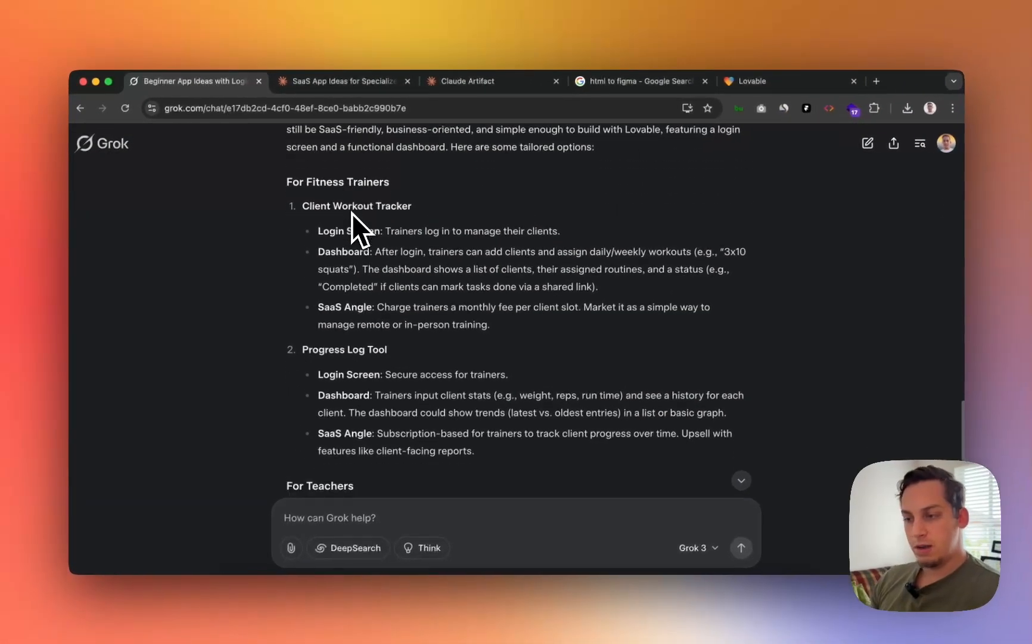
{"action": "scroll", "coordinate": [405, 250], "scroll_direction": "down", "scroll_amount": 2}
{"action": "scroll", "coordinate": [351, 213], "scroll_direction": "down", "scroll_amount": 5}
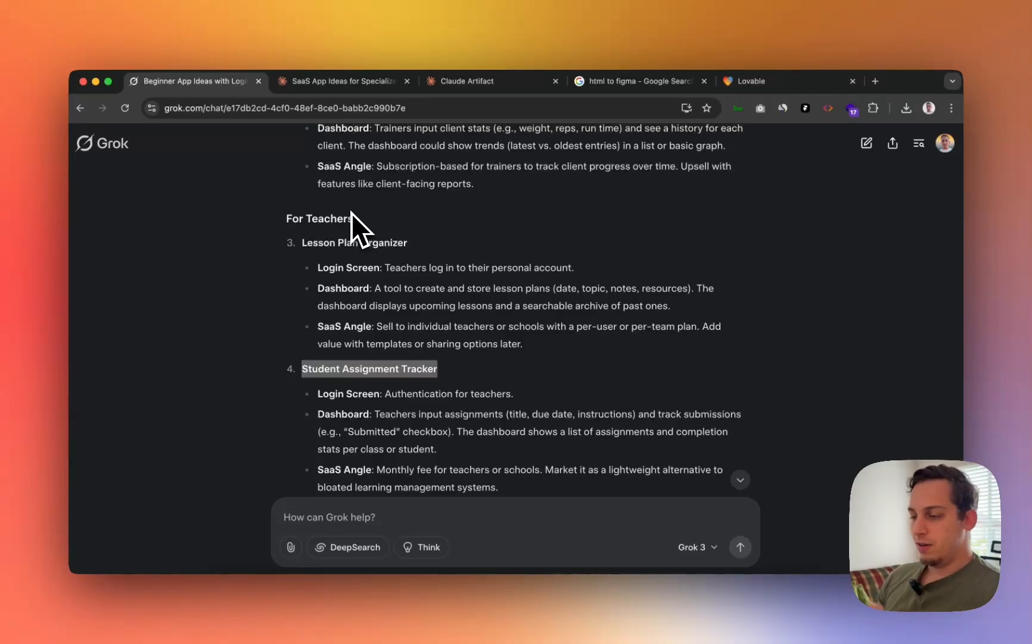
{"action": "scroll", "coordinate": [351, 213], "scroll_direction": "up", "scroll_amount": 20}
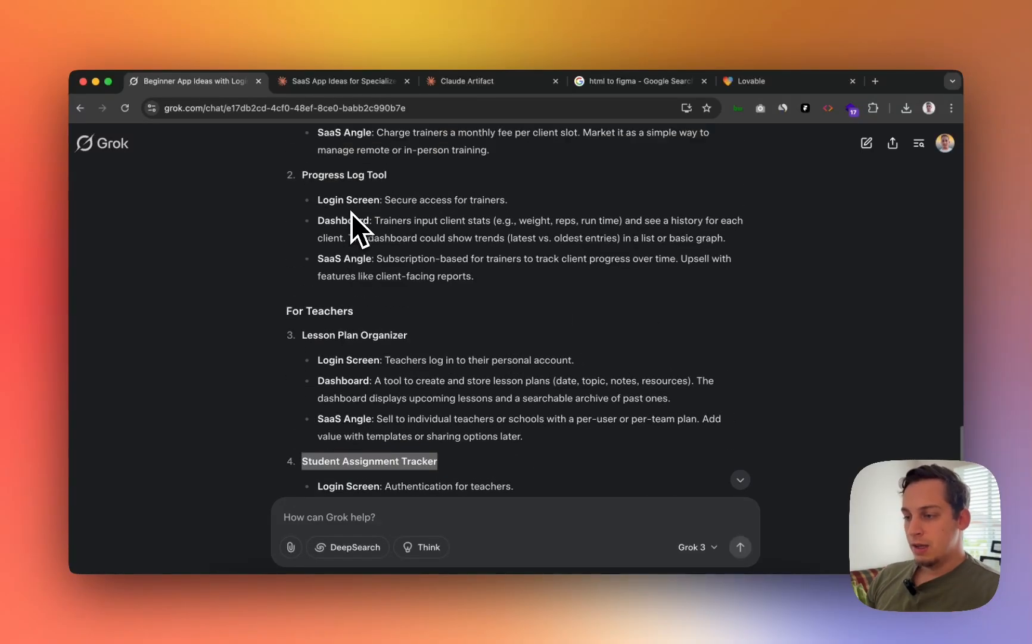
{"action": "scroll", "coordinate": [351, 213], "scroll_direction": "up", "scroll_amount": 3}
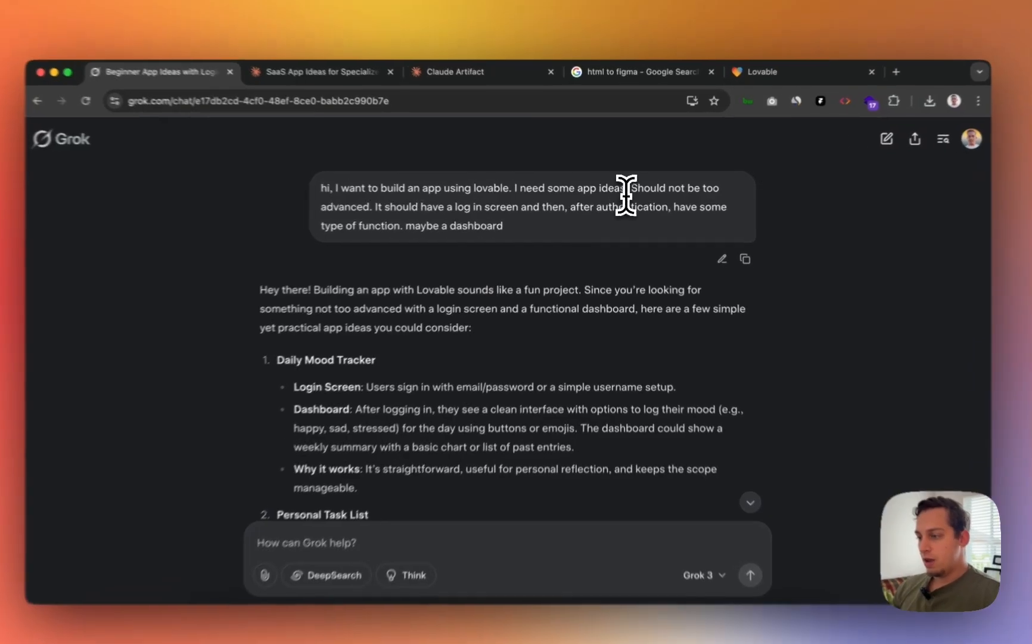
{"action": "left_click_drag", "start_coordinate": [630, 188], "coordinate": [718, 194]}
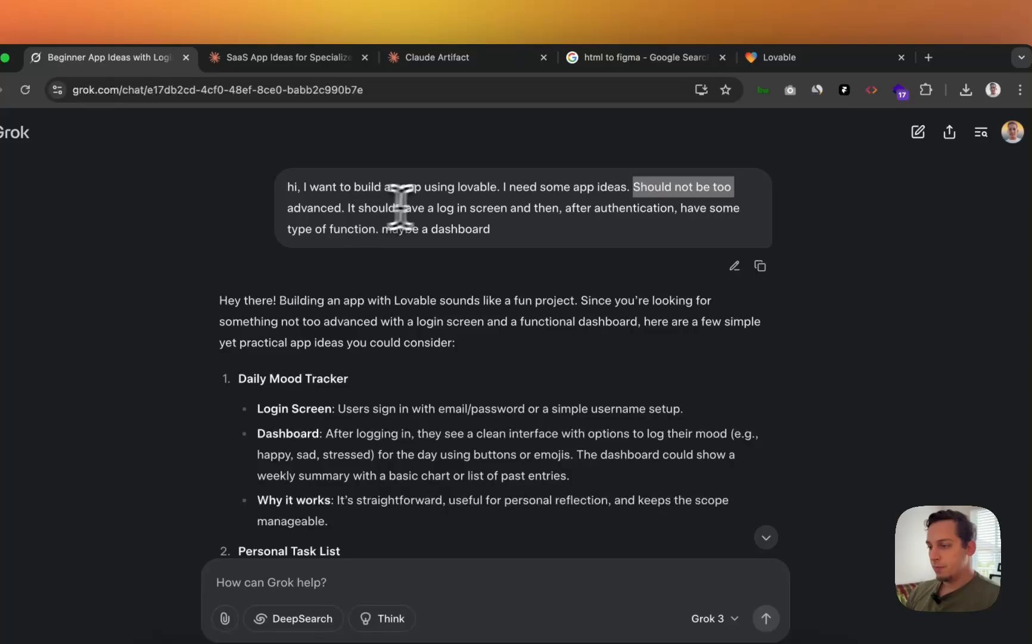
{"action": "left_click_drag", "start_coordinate": [558, 207], "coordinate": [625, 207]}
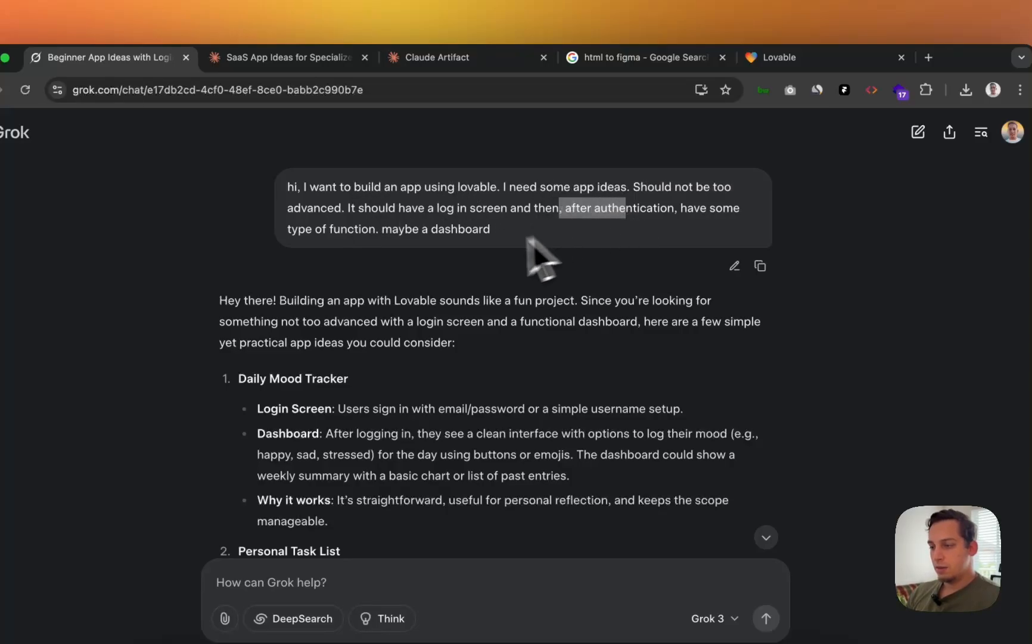
{"action": "left_click_drag", "start_coordinate": [392, 229], "coordinate": [476, 231]}
{"action": "scroll", "coordinate": [380, 366], "scroll_direction": "down", "scroll_amount": 20}
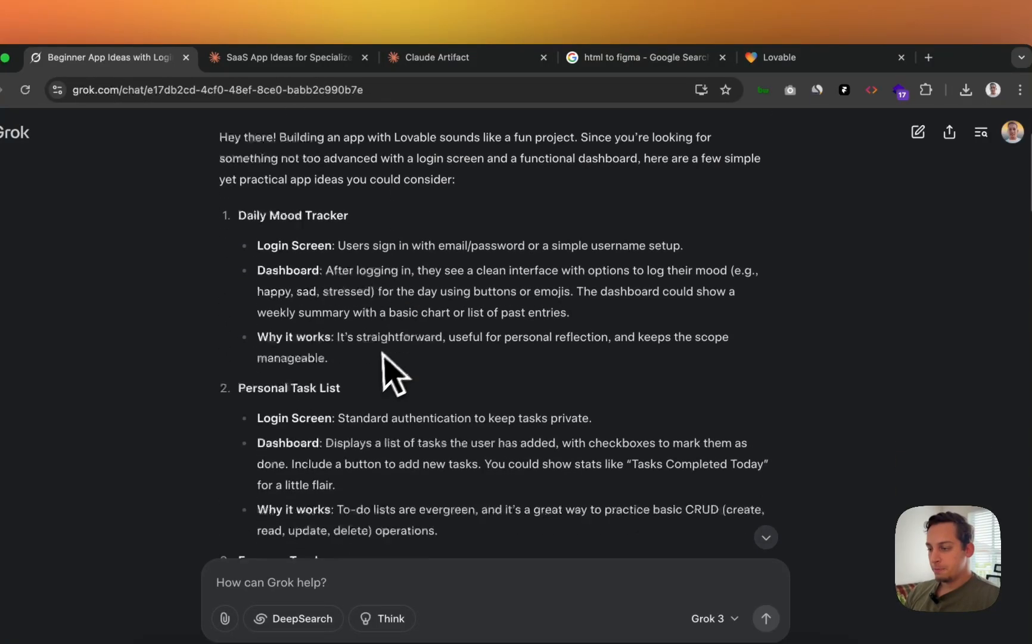
{"action": "scroll", "coordinate": [379, 363], "scroll_direction": "up", "scroll_amount": 15}
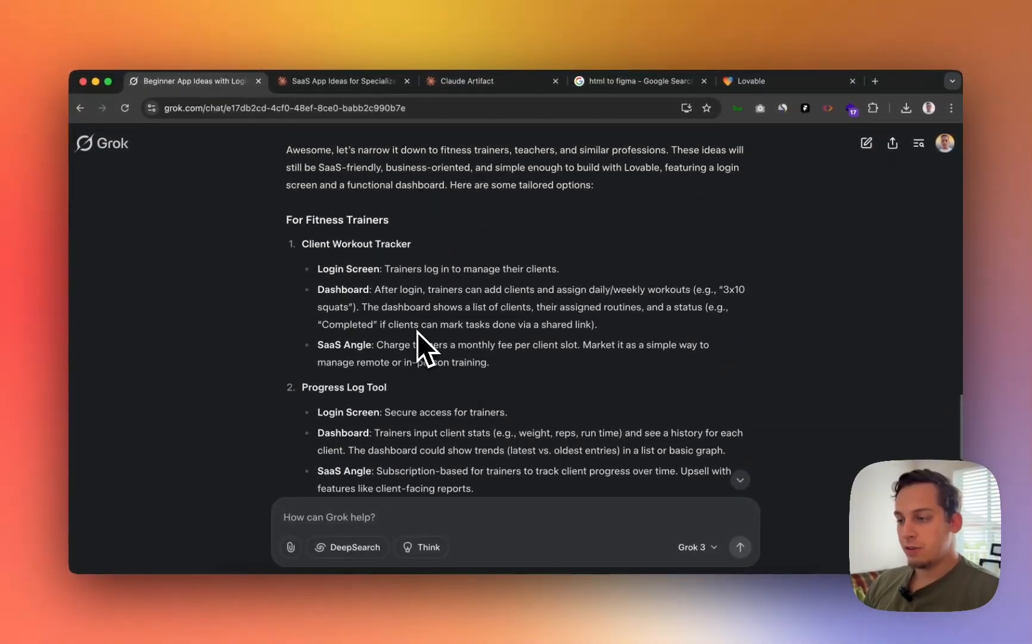
{"action": "scroll", "coordinate": [418, 332], "scroll_direction": "up", "scroll_amount": 5}
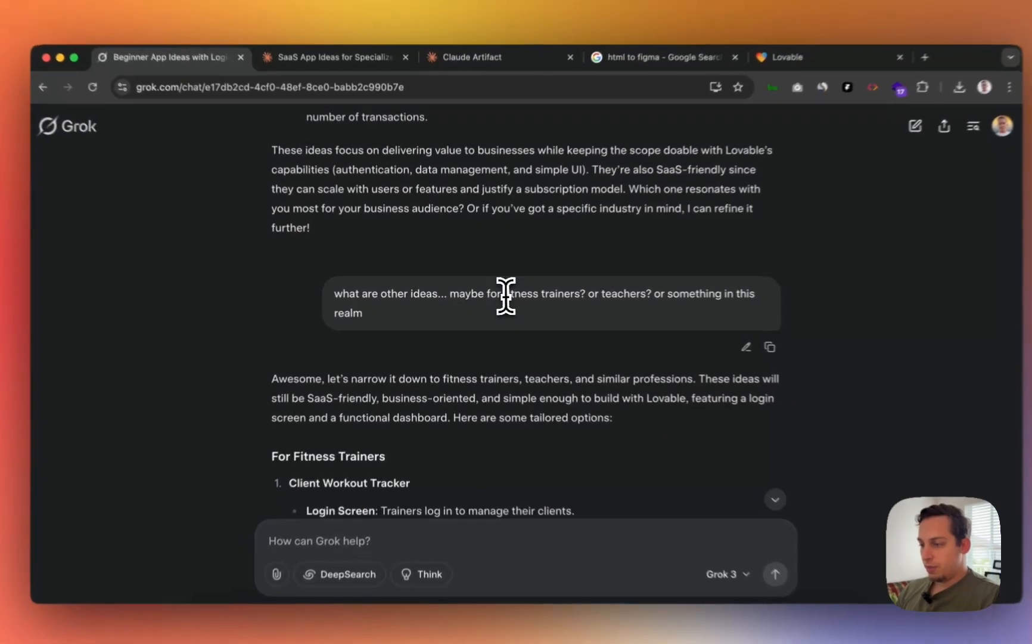
- Highlight fitness trainers and teachers in the follow-up, then review the Lesson Plan Organizer and For Teachers ideas
{"action": "left_click_drag", "start_coordinate": [506, 295], "coordinate": [659, 293]}
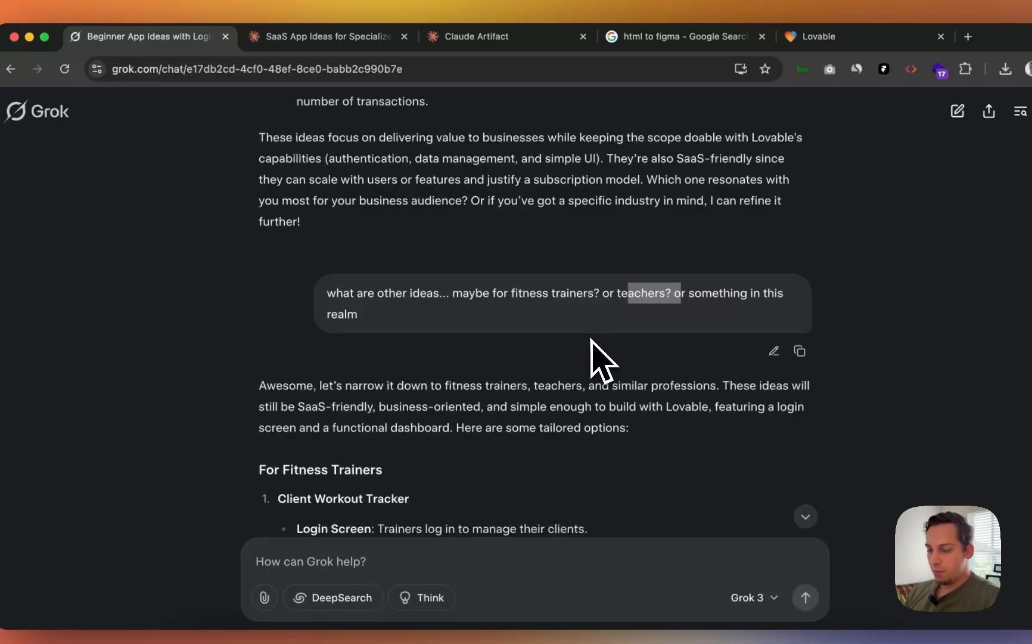
{"action": "scroll", "coordinate": [592, 357], "scroll_direction": "down", "scroll_amount": 10}
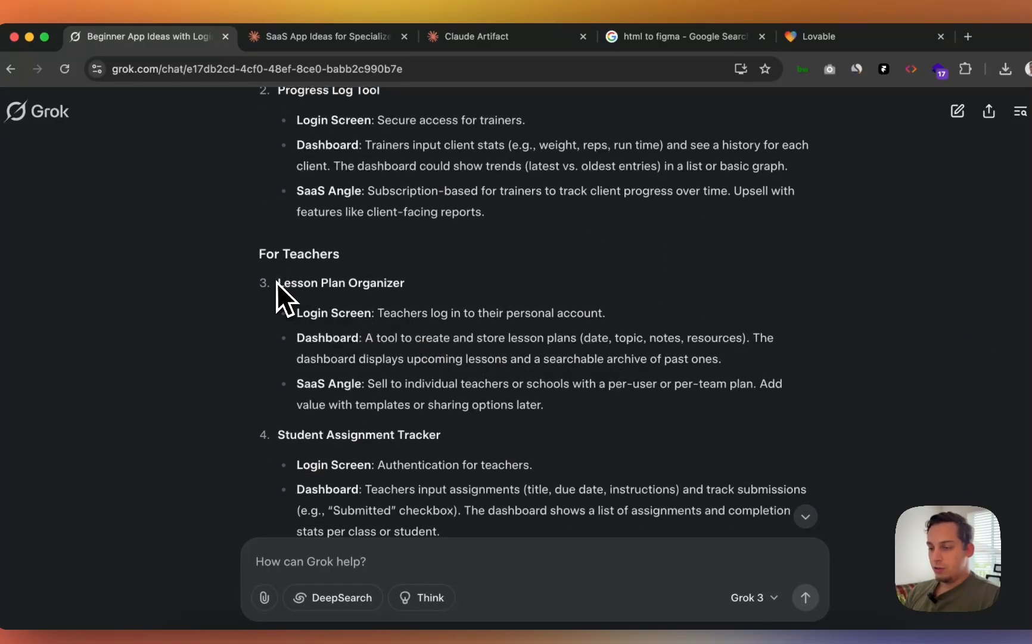
{"action": "left_click_drag", "start_coordinate": [276, 282], "coordinate": [425, 316]}
{"action": "left_click", "coordinate": [369, 307]}
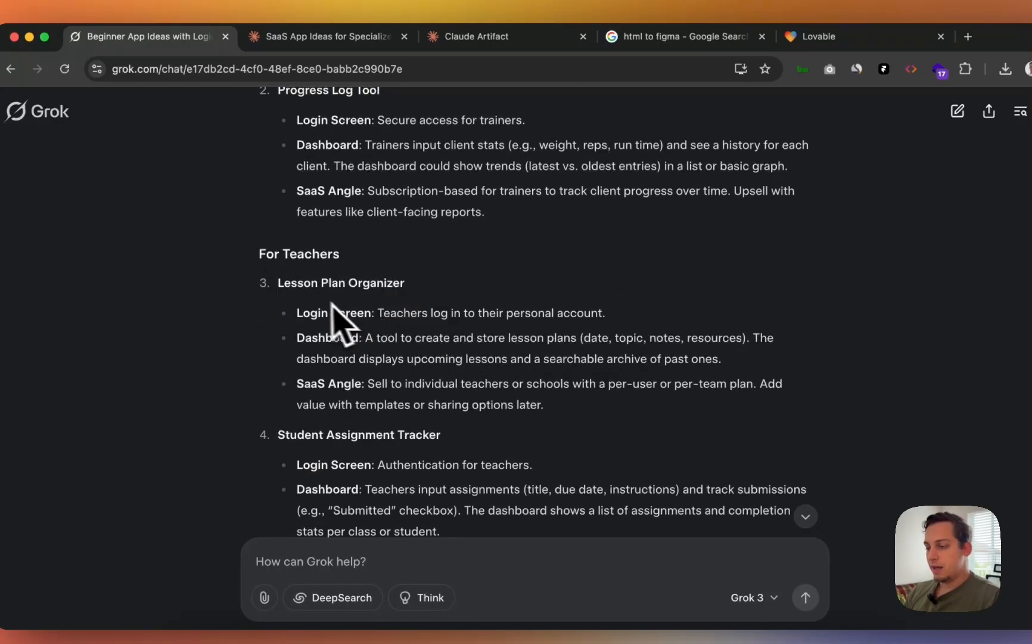
{"action": "scroll", "coordinate": [298, 345], "scroll_direction": "down", "scroll_amount": 2}
{"action": "scroll", "coordinate": [456, 358], "scroll_direction": "down", "scroll_amount": 4}
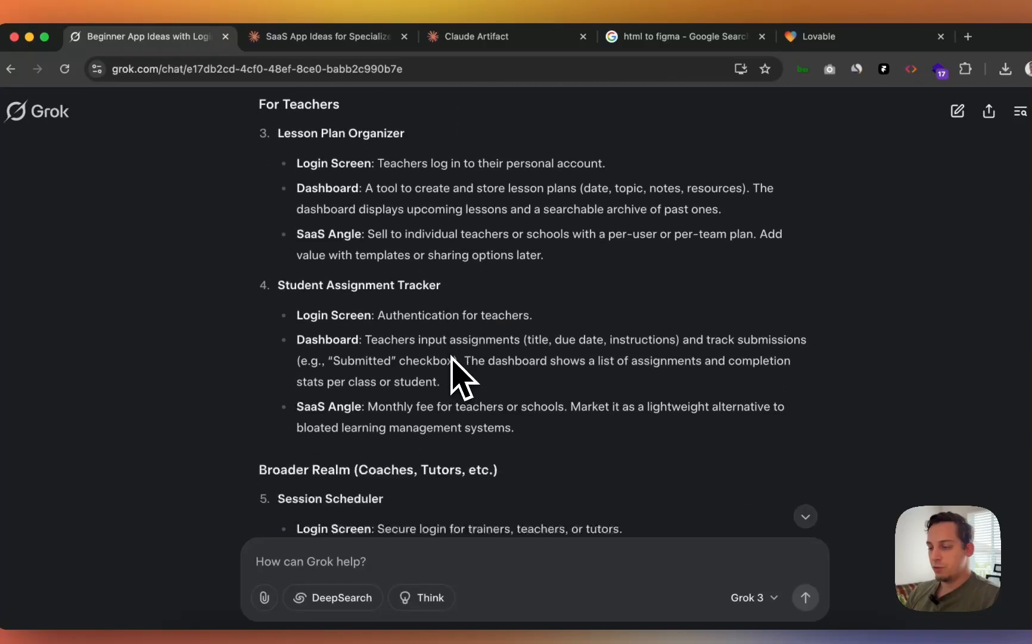
{"action": "scroll", "coordinate": [456, 375], "scroll_direction": "down", "scroll_amount": 5}
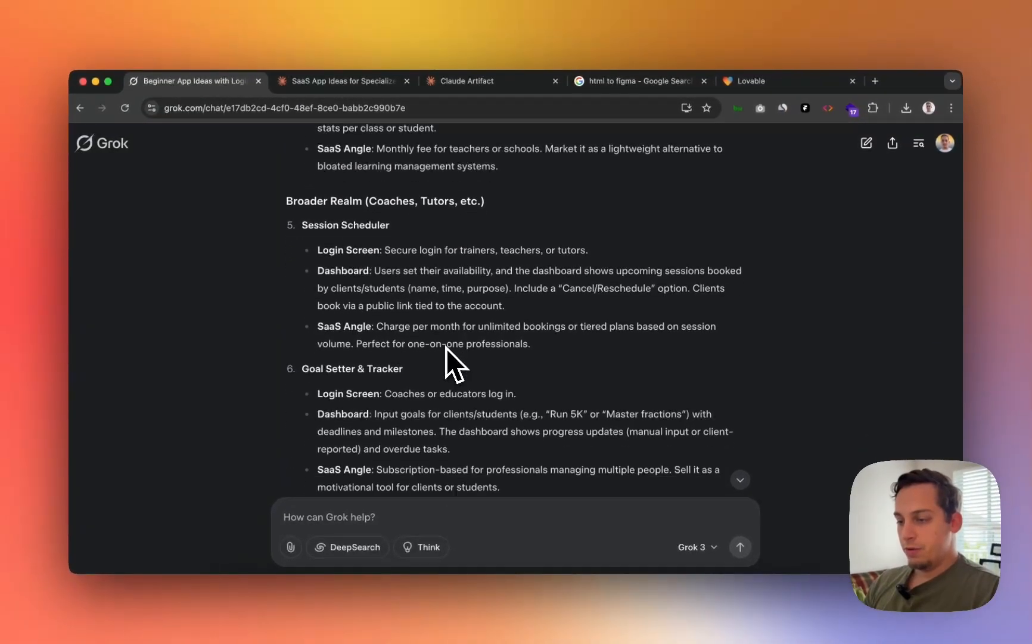
{"action": "scroll", "coordinate": [445, 347], "scroll_direction": "up", "scroll_amount": 5}
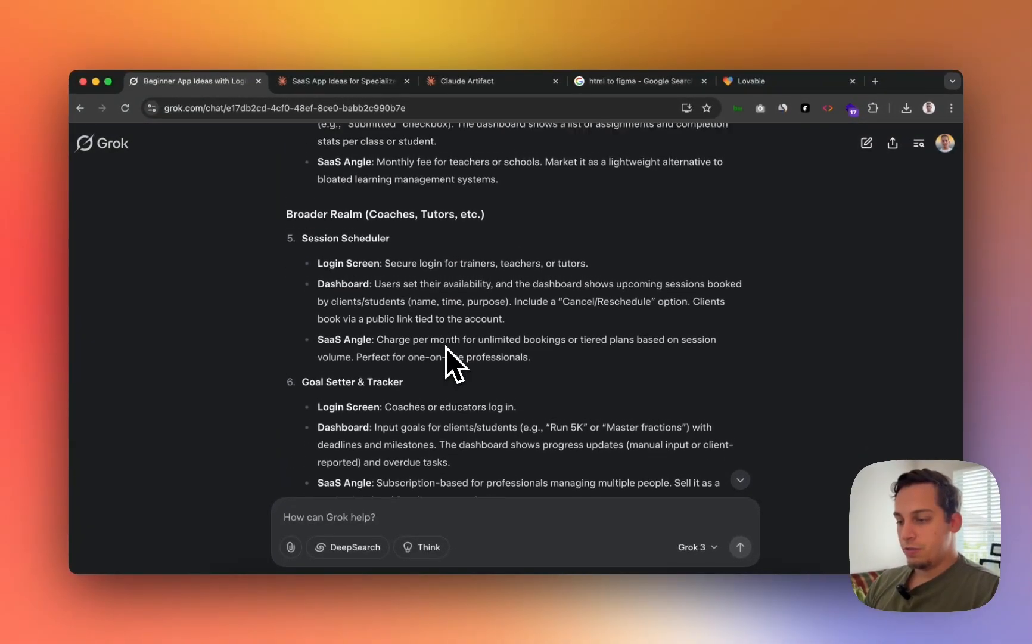
{"action": "scroll", "coordinate": [319, 256], "scroll_direction": "up", "scroll_amount": 3}
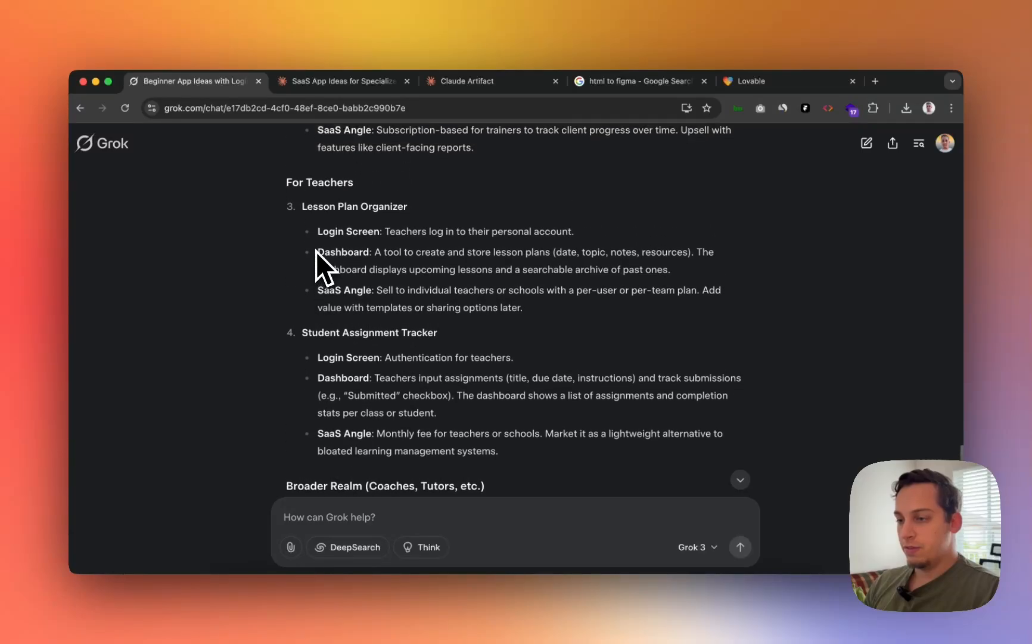
{"action": "left_click_drag", "start_coordinate": [285, 178], "coordinate": [381, 214]}
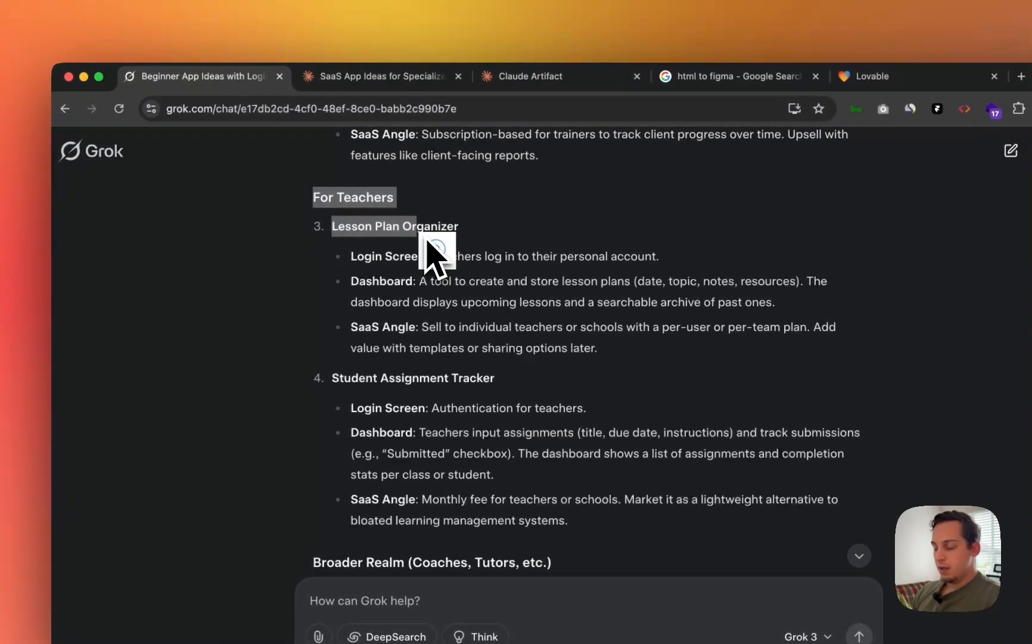
{"action": "left_click", "coordinate": [427, 241]}
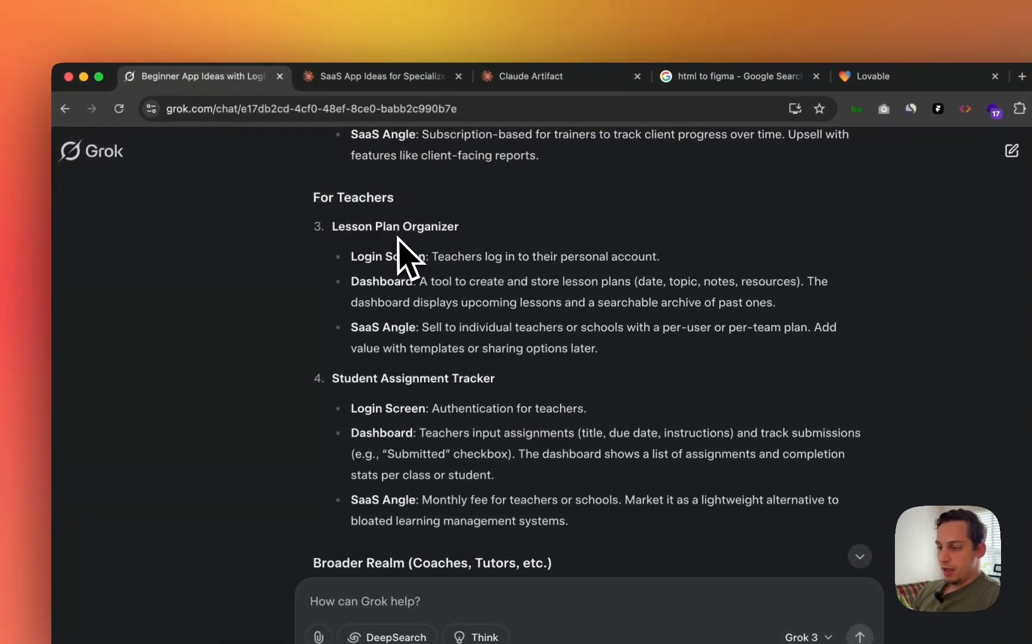
- Return to the Claude chat of SaaS app ideas and scroll through its answer
{"action": "left_click", "coordinate": [370, 77]}
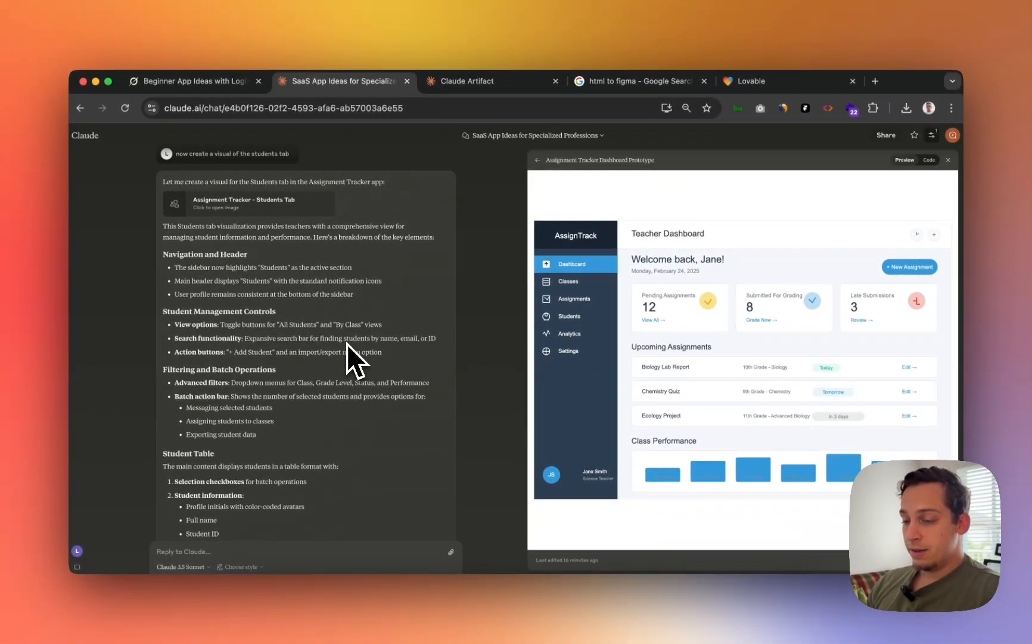
{"action": "scroll", "coordinate": [316, 386], "scroll_direction": "up", "scroll_amount": 4}
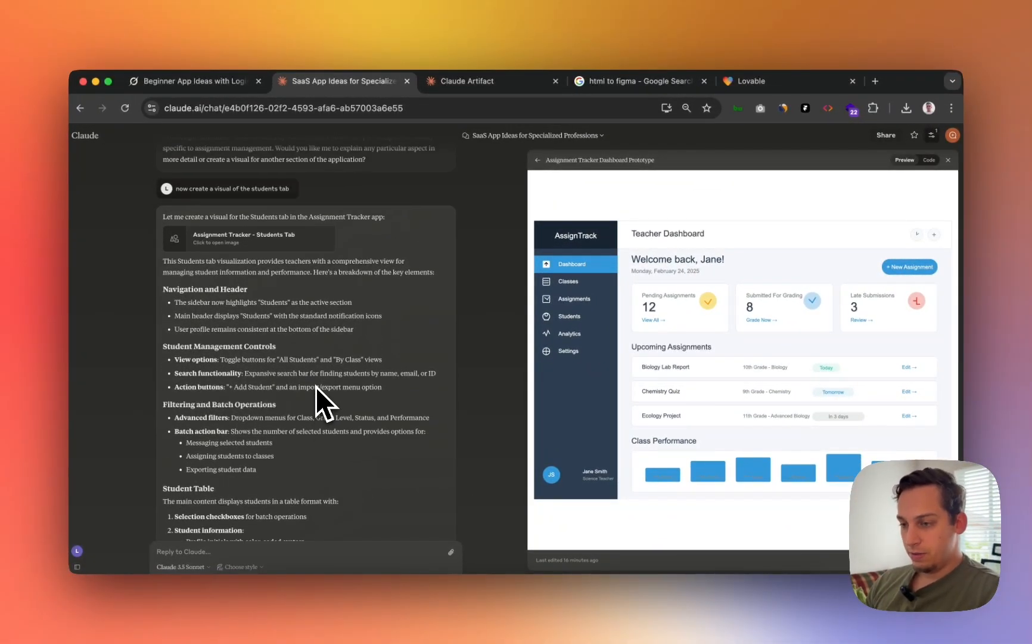
{"action": "scroll", "coordinate": [369, 292], "scroll_direction": "up", "scroll_amount": 15}
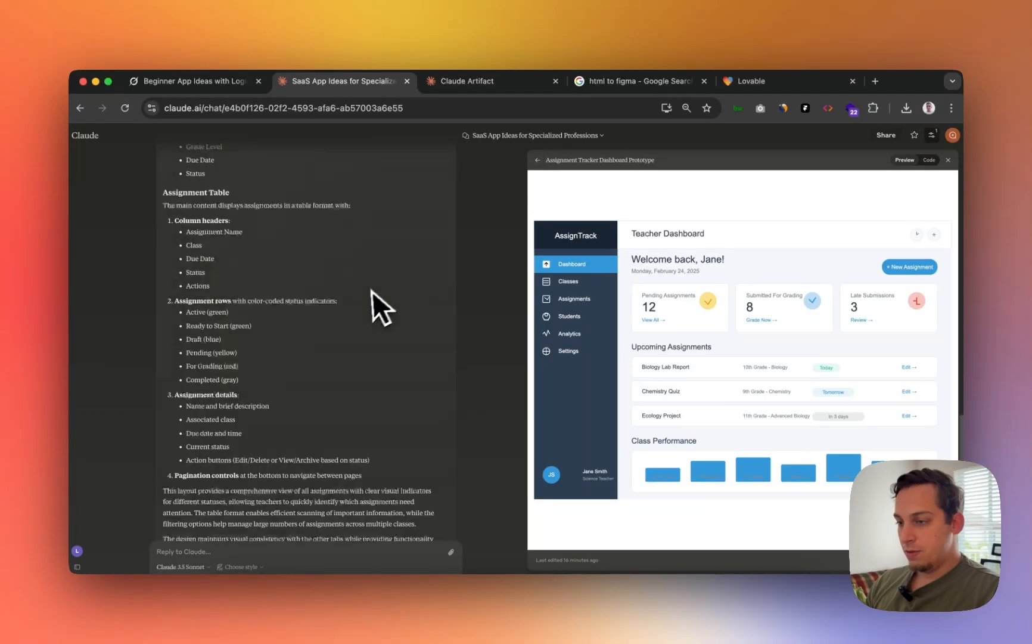
{"action": "scroll", "coordinate": [366, 295], "scroll_direction": "up", "scroll_amount": 8}
{"action": "scroll", "coordinate": [366, 295], "scroll_direction": "down", "scroll_amount": 12}
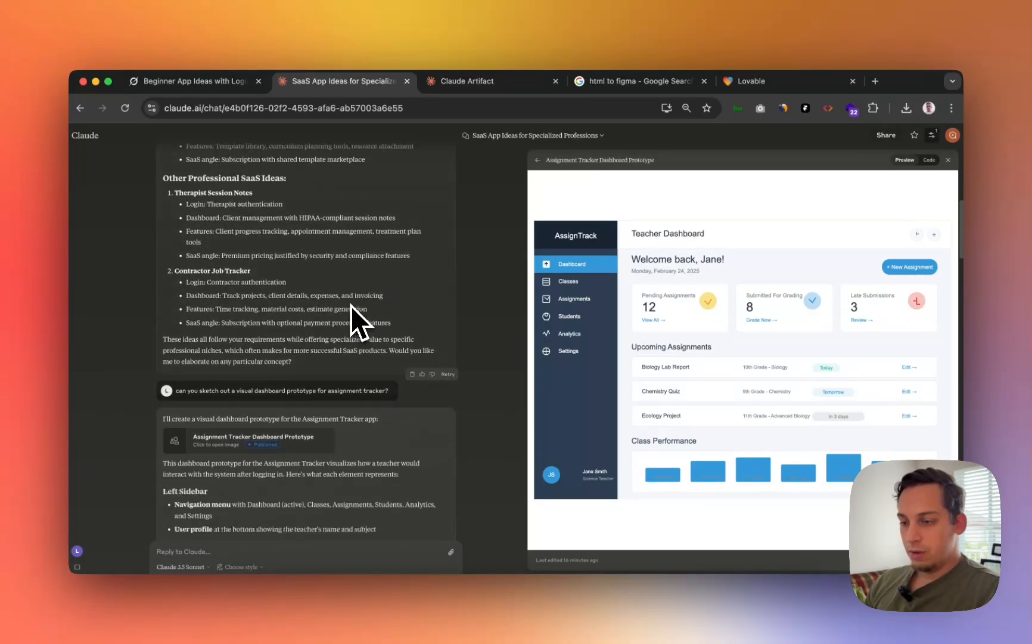
{"action": "scroll", "coordinate": [310, 354], "scroll_direction": "down", "scroll_amount": 1}
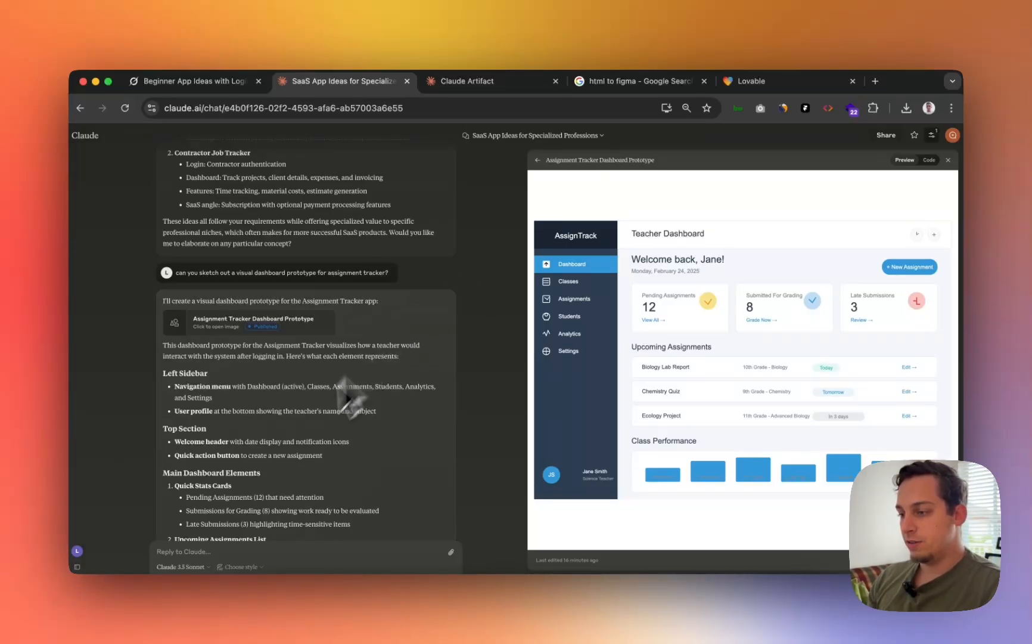
{"action": "scroll", "coordinate": [286, 431], "scroll_direction": "down", "scroll_amount": 2}
{"action": "scroll", "coordinate": [286, 431], "scroll_direction": "down", "scroll_amount": 20}
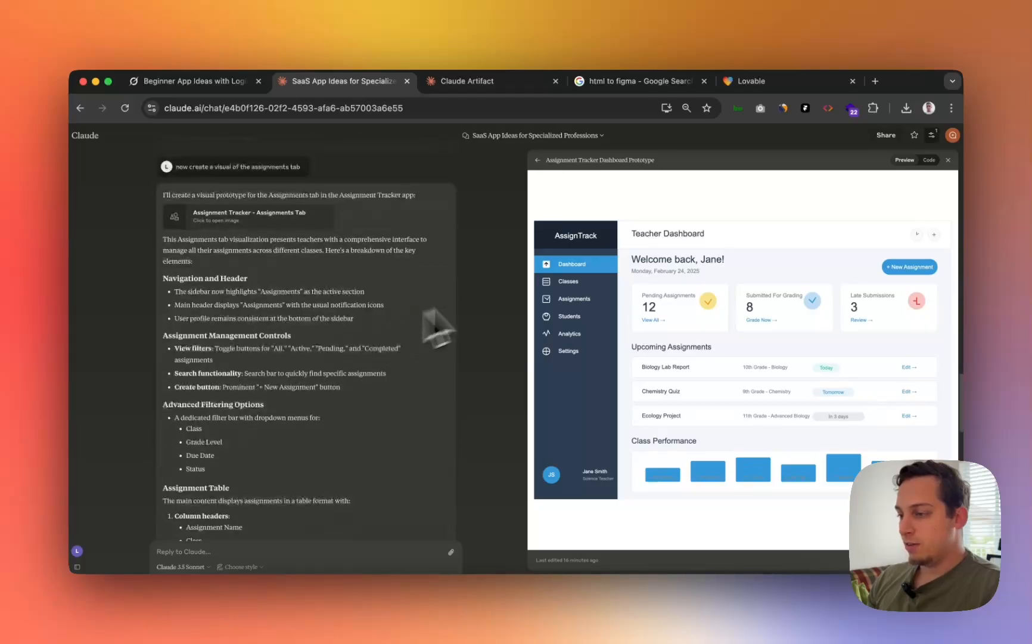
{"action": "scroll", "coordinate": [370, 367], "scroll_direction": "down", "scroll_amount": 20}
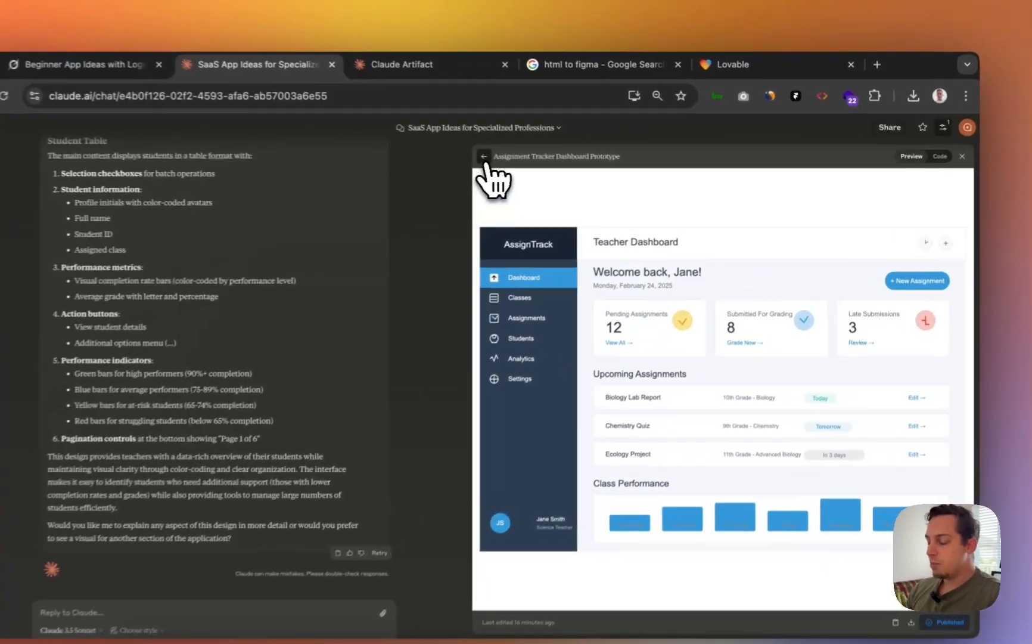
- Preview the Classes, Assignments and Students Tab artifacts, then open Assignment Tracker Dashboard Prototype
{"action": "left_click", "coordinate": [537, 160]}
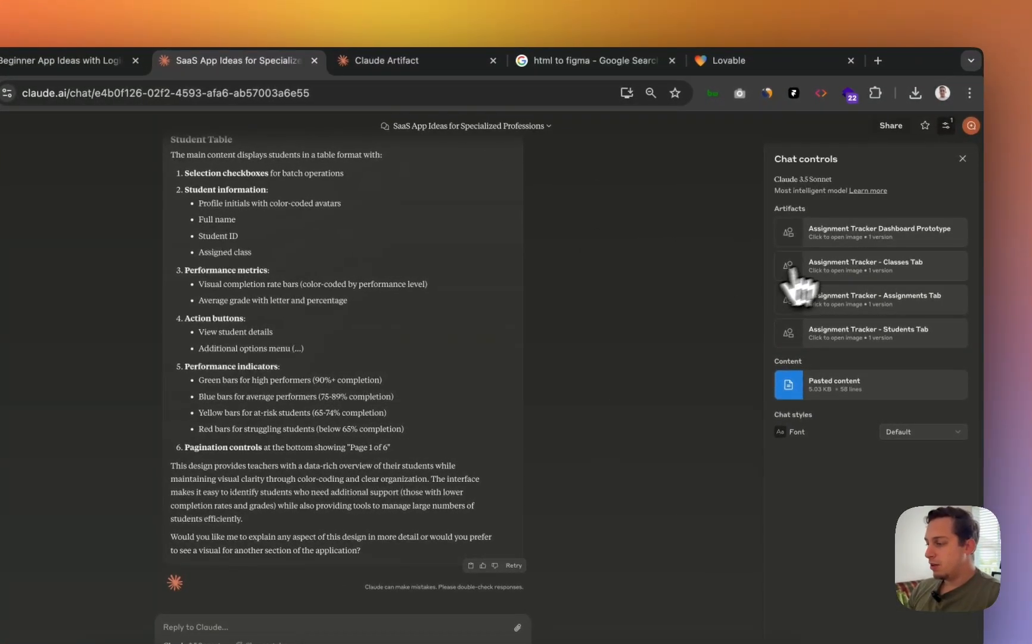
{"action": "left_click", "coordinate": [842, 271]}
{"action": "left_click", "coordinate": [472, 156]}
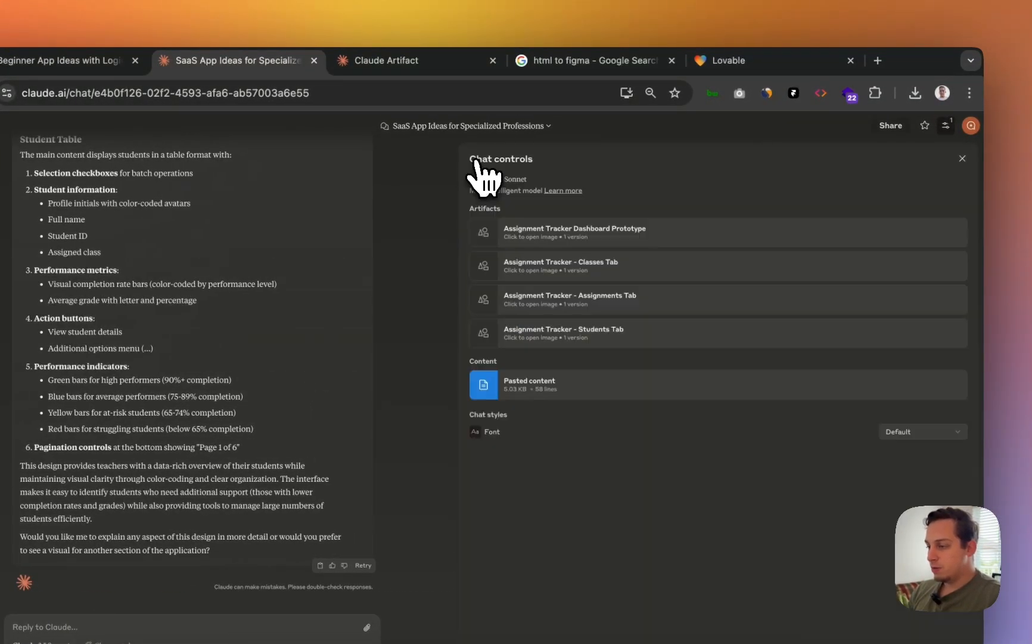
{"action": "left_click", "coordinate": [834, 300]}
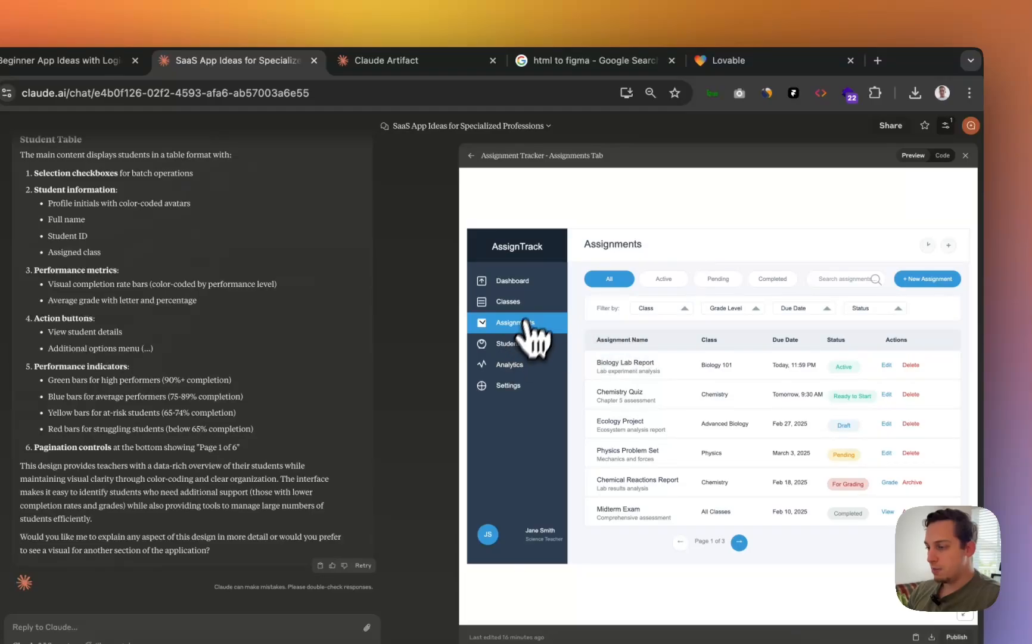
{"action": "left_click", "coordinate": [471, 157]}
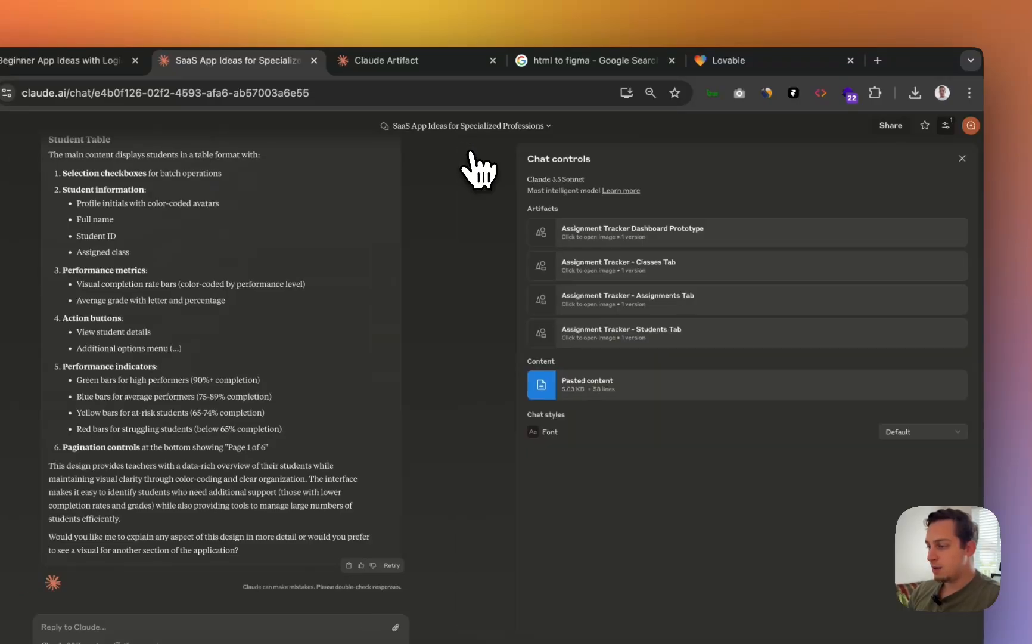
{"action": "left_click", "coordinate": [834, 335]}
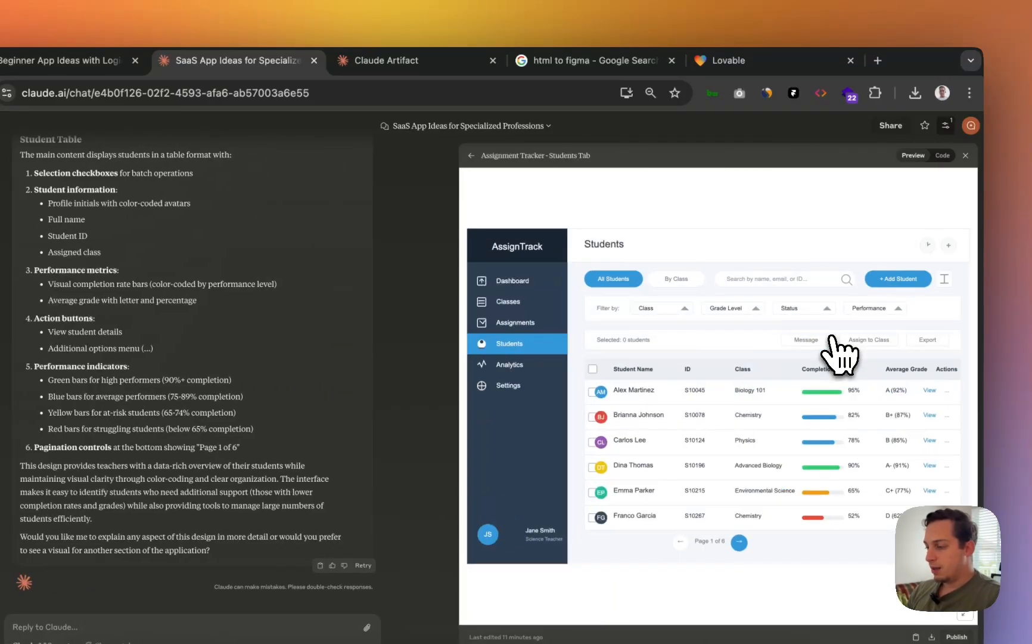
{"action": "left_click", "coordinate": [471, 155]}
{"action": "left_click", "coordinate": [841, 236]}
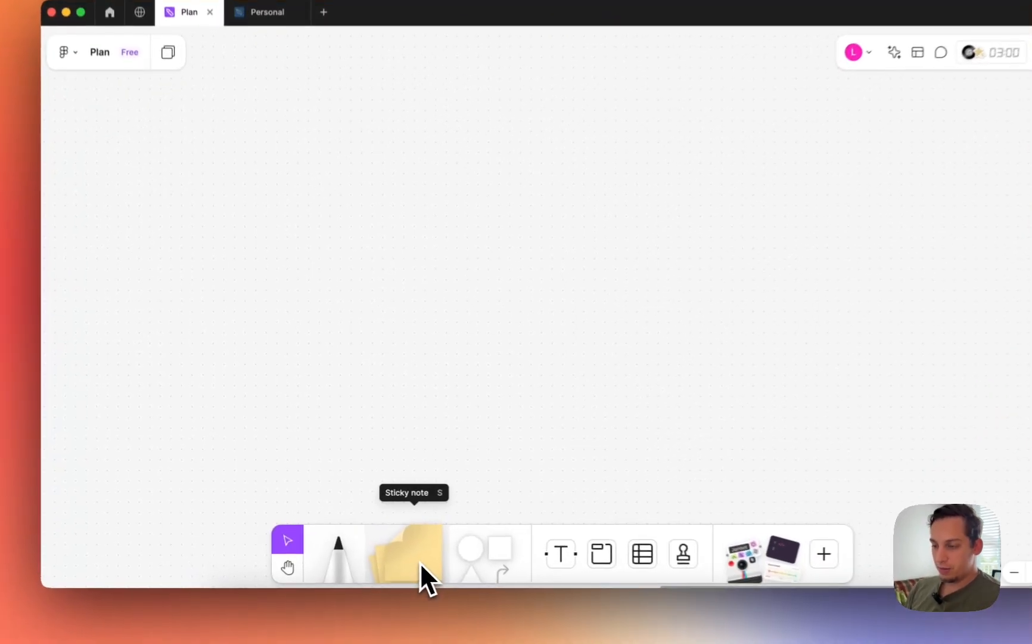
- Add a sticky note without author name reading 'Marketing Landing Page' with a bold FRAMER line
{"action": "left_click_drag", "start_coordinate": [395, 555], "coordinate": [348, 278]}
{"action": "left_click_drag", "start_coordinate": [370, 235], "coordinate": [370, 232]}
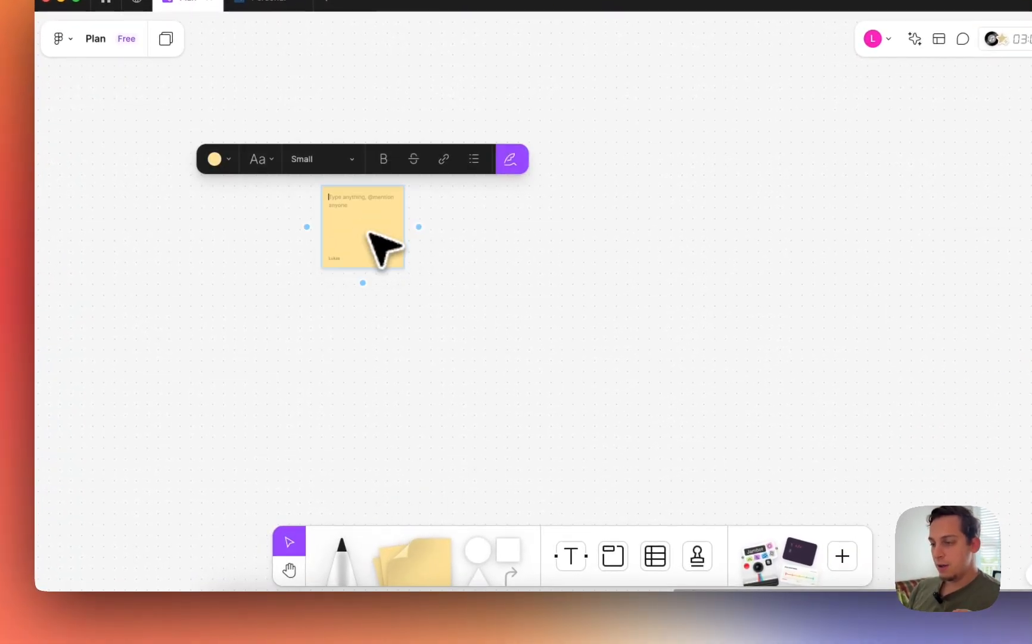
{"action": "left_click", "coordinate": [409, 249]}
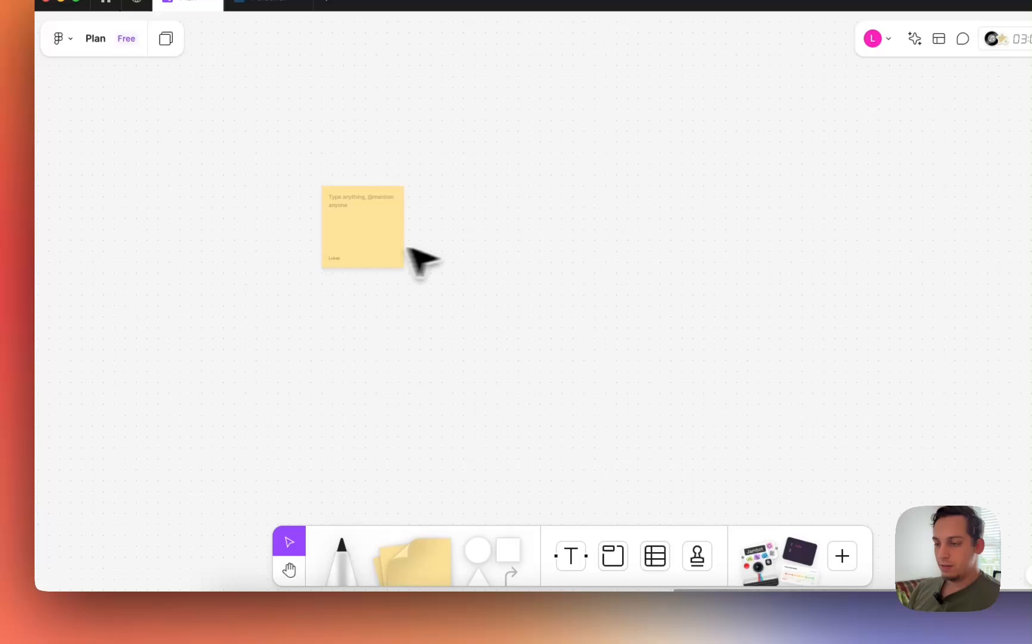
{"action": "left_click", "coordinate": [400, 244]}
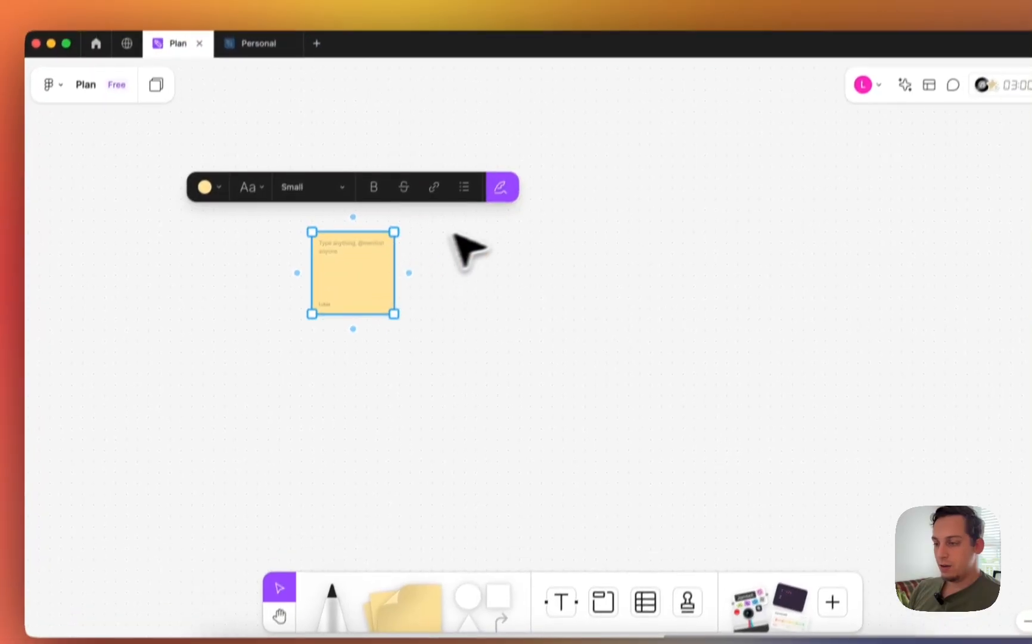
{"action": "left_click", "coordinate": [516, 142]}
{"action": "double_click", "coordinate": [382, 210]}
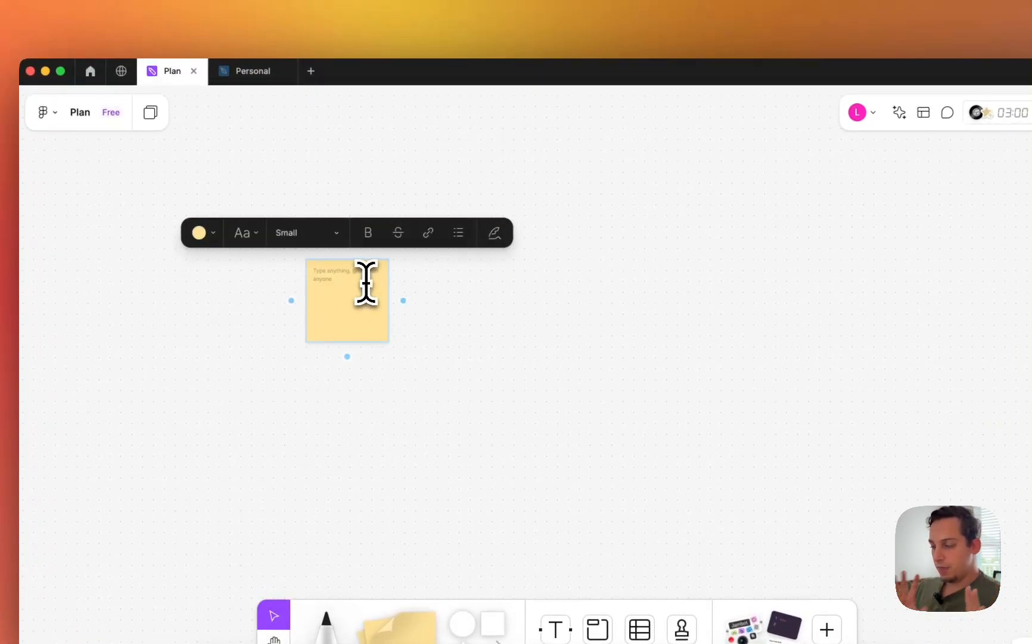
{"action": "type", "text": "MArketing Landi"}
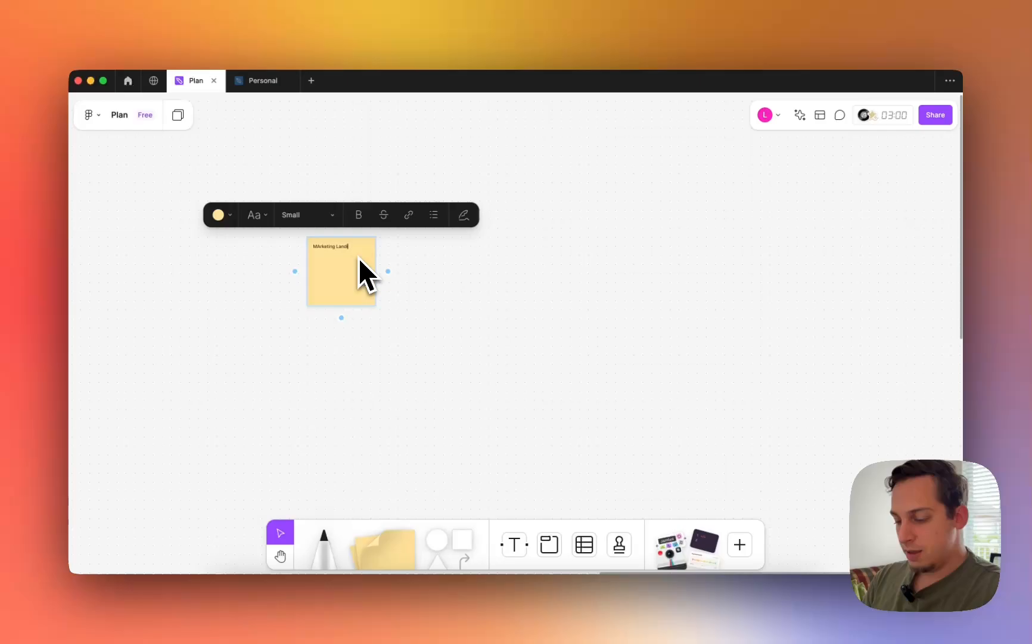
{"action": "type", "text": "ng Page"}
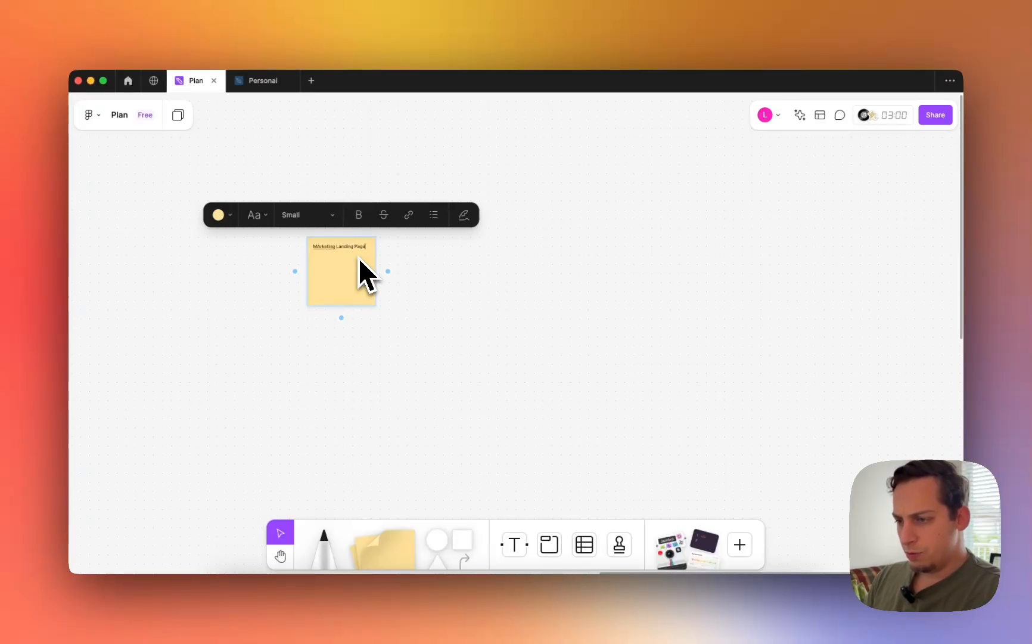
{"action": "key", "text": "Return"}
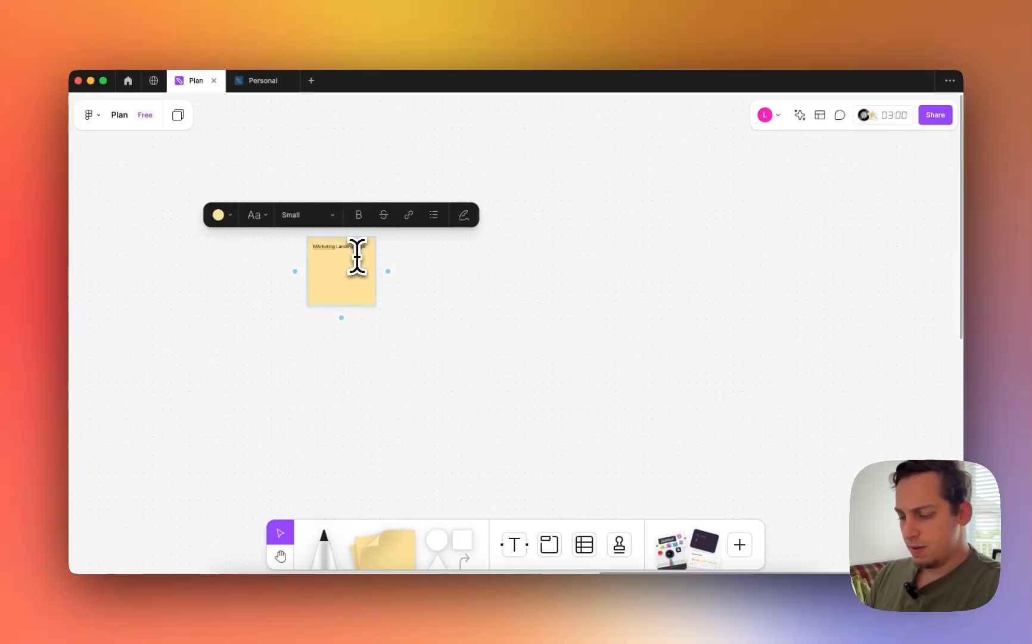
{"action": "type", "text": "FRAMER"}
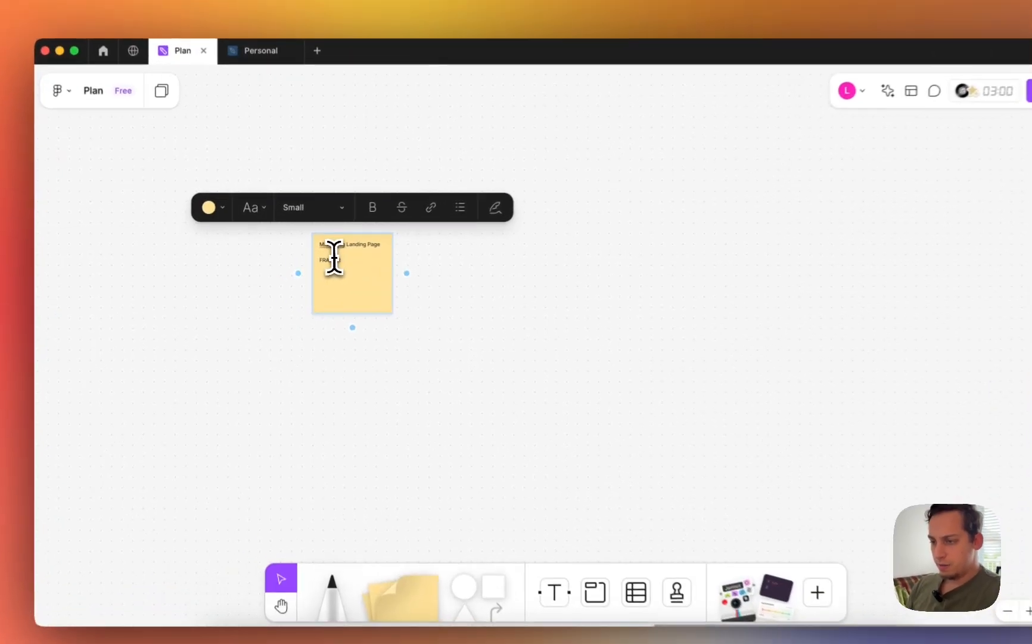
{"action": "double_click", "coordinate": [322, 259]}
{"action": "left_click", "coordinate": [358, 215]}
{"action": "left_click", "coordinate": [392, 302]}
- Set the note's text size to Medium, shift it lower, and colour it blue
{"action": "left_click", "coordinate": [348, 242]}
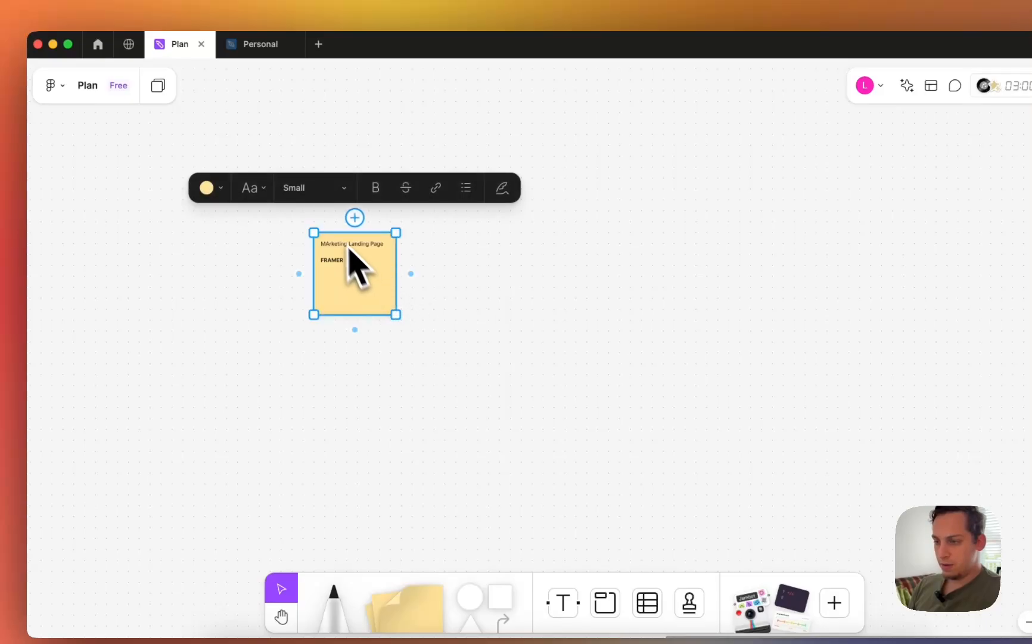
{"action": "left_click", "coordinate": [313, 187]}
{"action": "left_click", "coordinate": [315, 211]}
{"action": "left_click", "coordinate": [422, 306]}
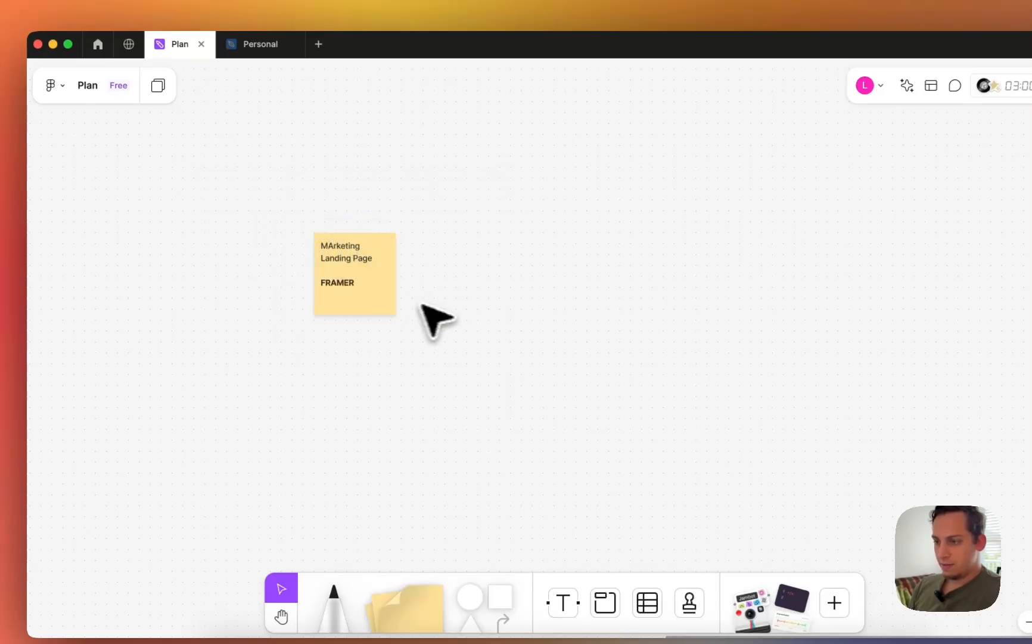
{"action": "double_click", "coordinate": [338, 263]}
{"action": "left_click", "coordinate": [334, 248]}
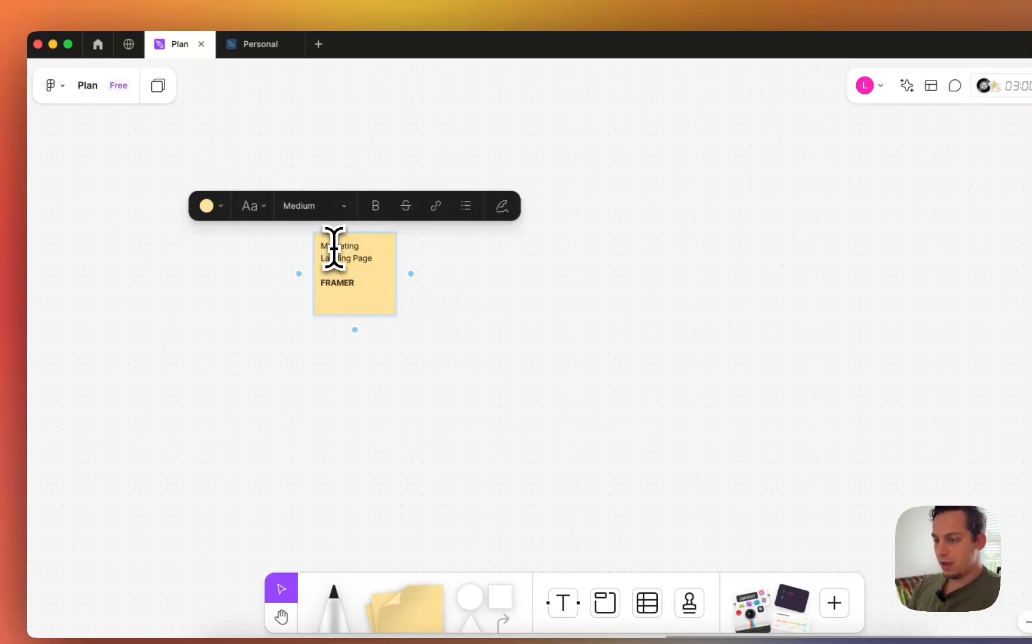
{"action": "left_click", "coordinate": [495, 361]}
{"action": "left_click_drag", "start_coordinate": [369, 296], "coordinate": [369, 346]}
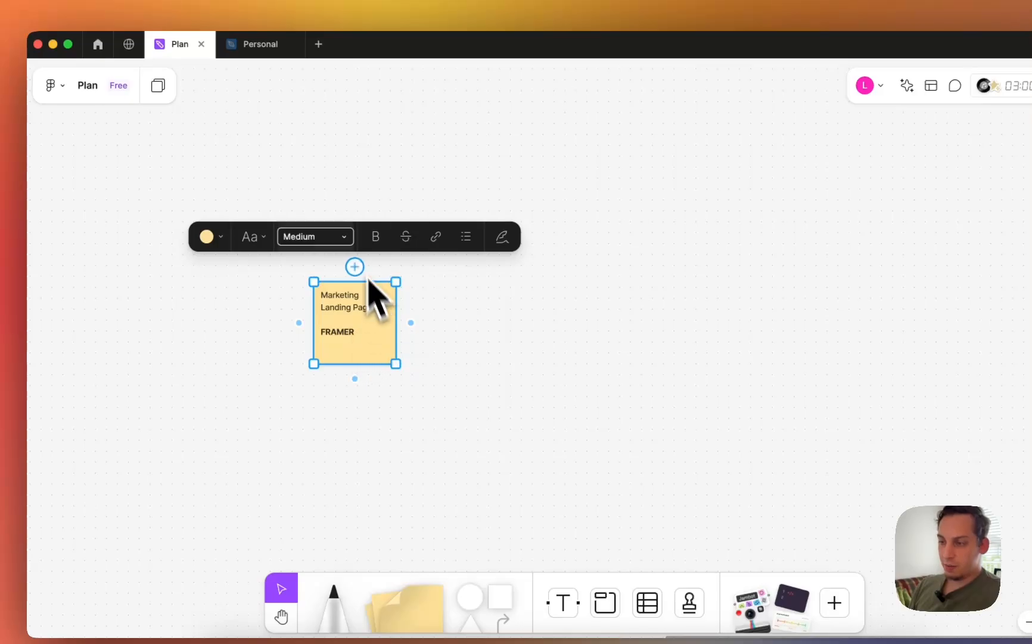
{"action": "left_click", "coordinate": [230, 235]}
{"action": "left_click", "coordinate": [268, 201]}
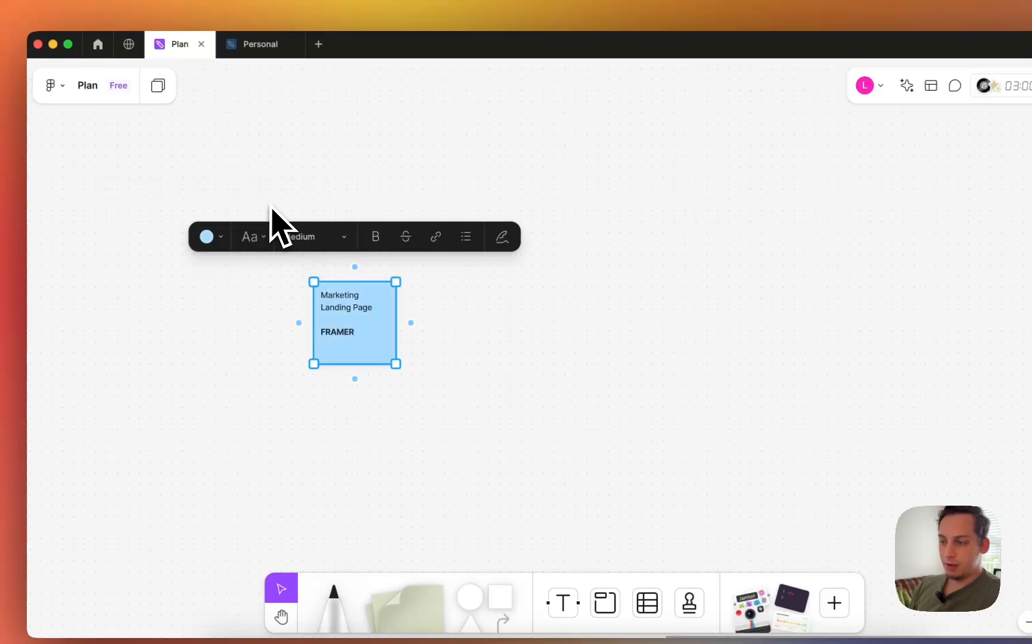
- Duplicate the note to the right and retype it as 'Auth Page' with 'Email/PW, Login'
{"action": "left_click_drag", "start_coordinate": [387, 328], "coordinate": [519, 330]}
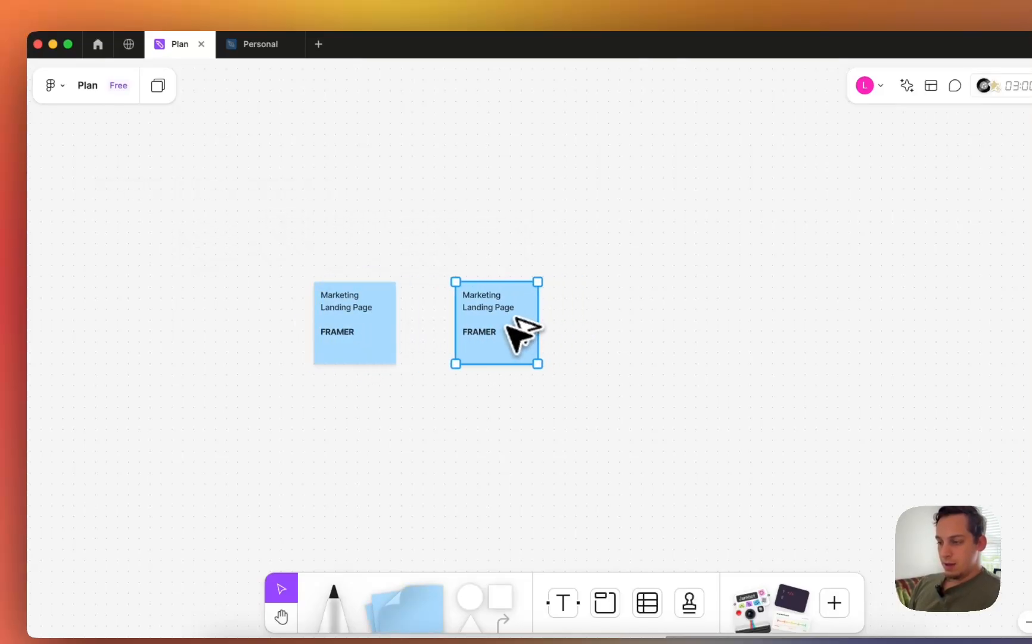
{"action": "double_click", "coordinate": [484, 323]}
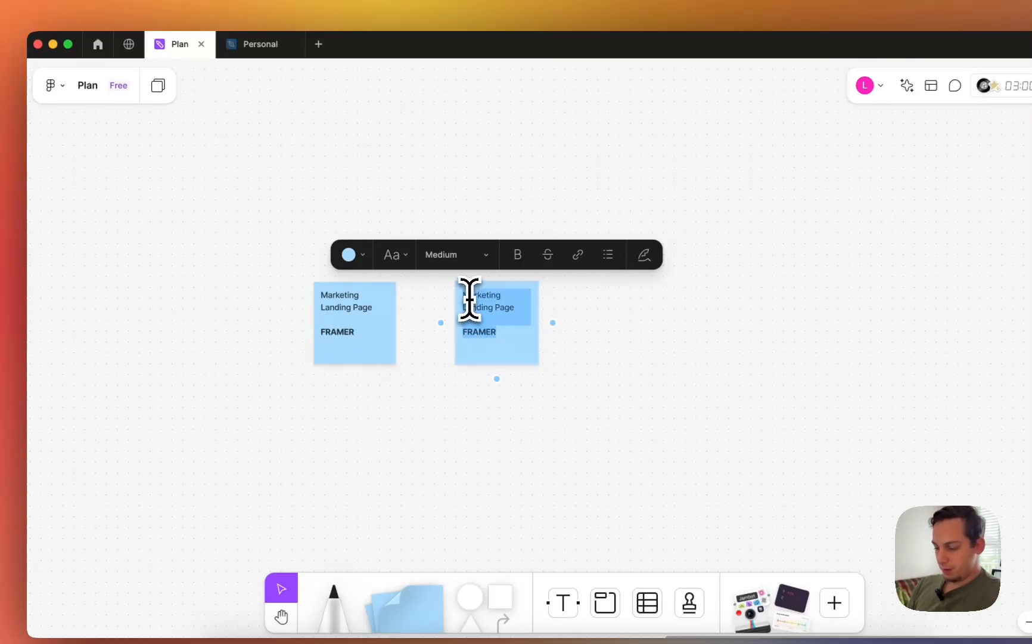
{"action": "key", "text": "BackSpace"}
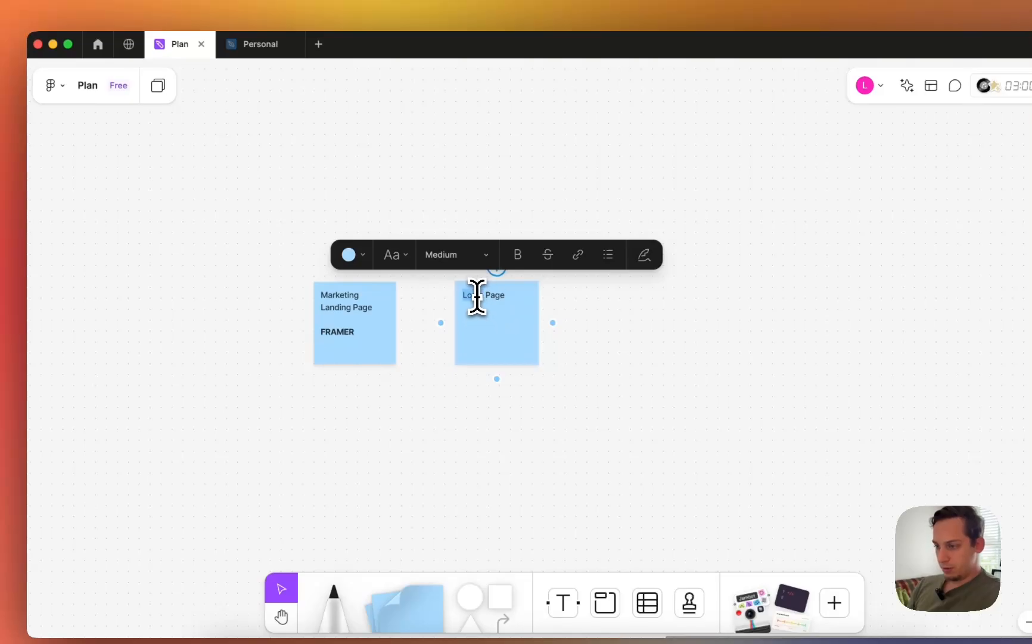
{"action": "triple_click", "coordinate": [477, 297]}
{"action": "type", "text": "Auth Pag"}
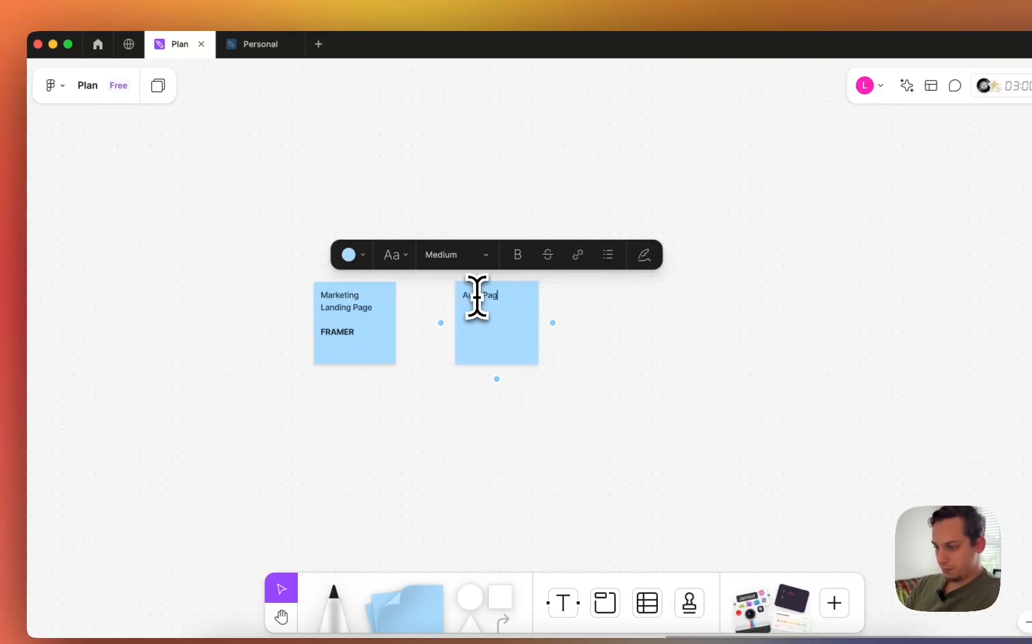
{"action": "type", "text": "e"}
{"action": "left_click", "coordinate": [571, 365]}
{"action": "left_click", "coordinate": [524, 342]}
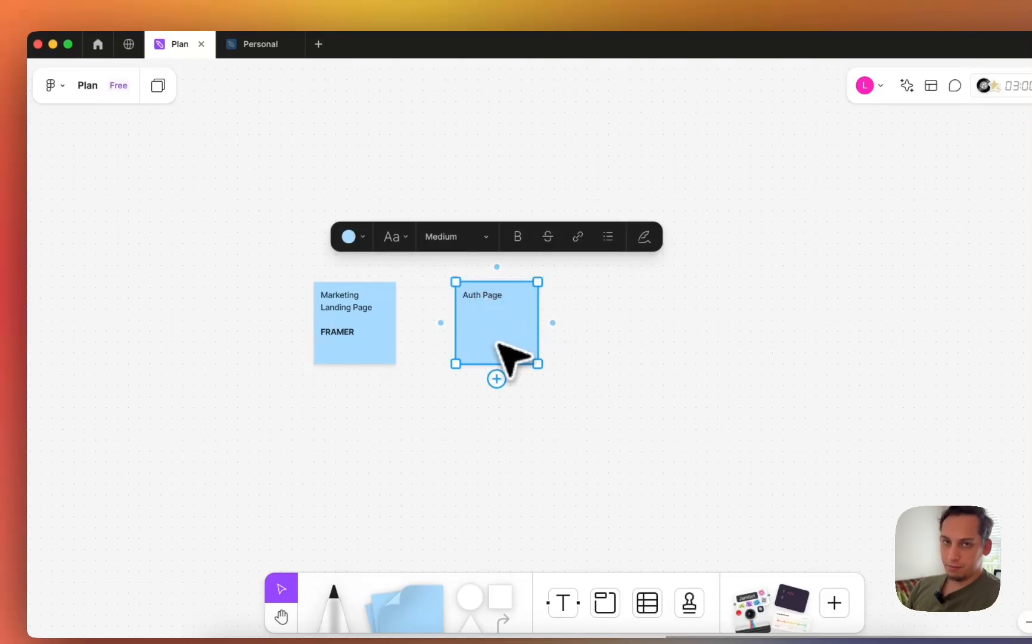
{"action": "double_click", "coordinate": [506, 295]}
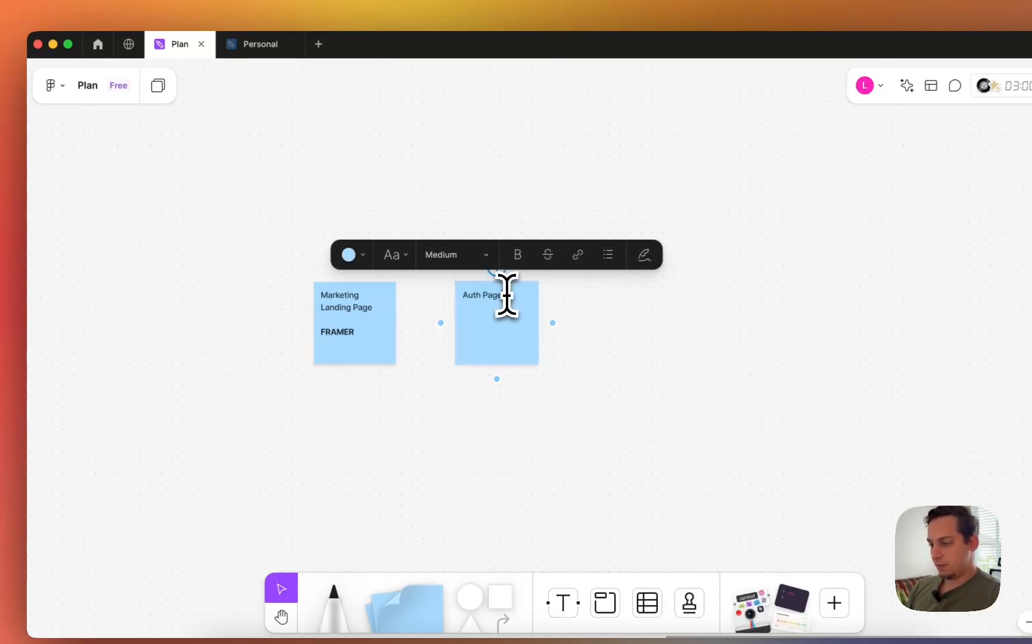
{"action": "type", "text": "Email"}
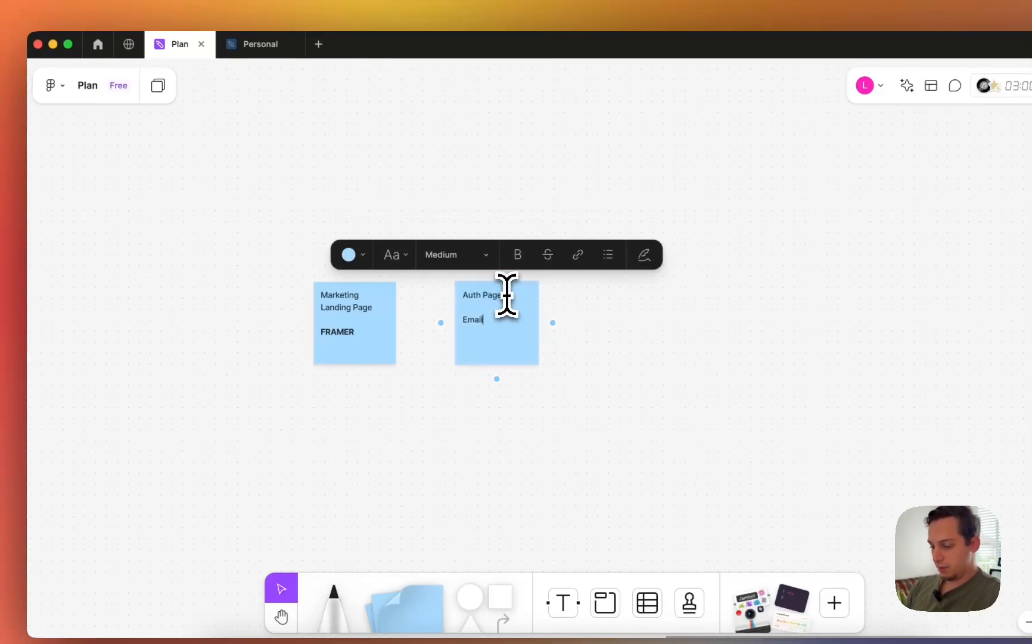
{"action": "type", "text": "/PW"}
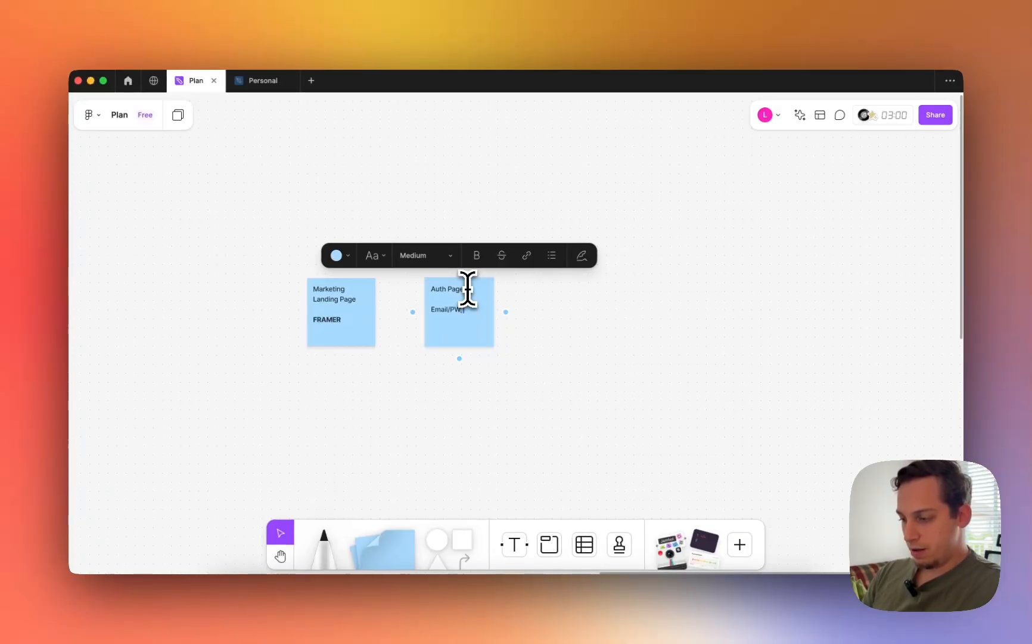
{"action": "type", "text": ", Login"}
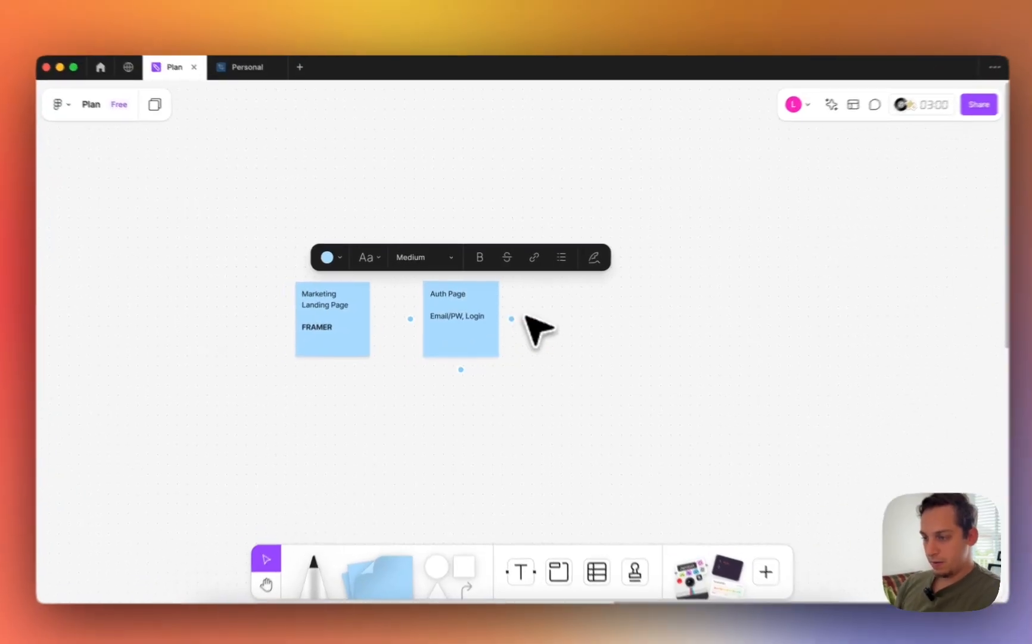
{"action": "left_click", "coordinate": [512, 325]}
- Copy the Auth Page note to the right and turn both notes pink
{"action": "left_click_drag", "start_coordinate": [461, 314], "coordinate": [617, 340]}
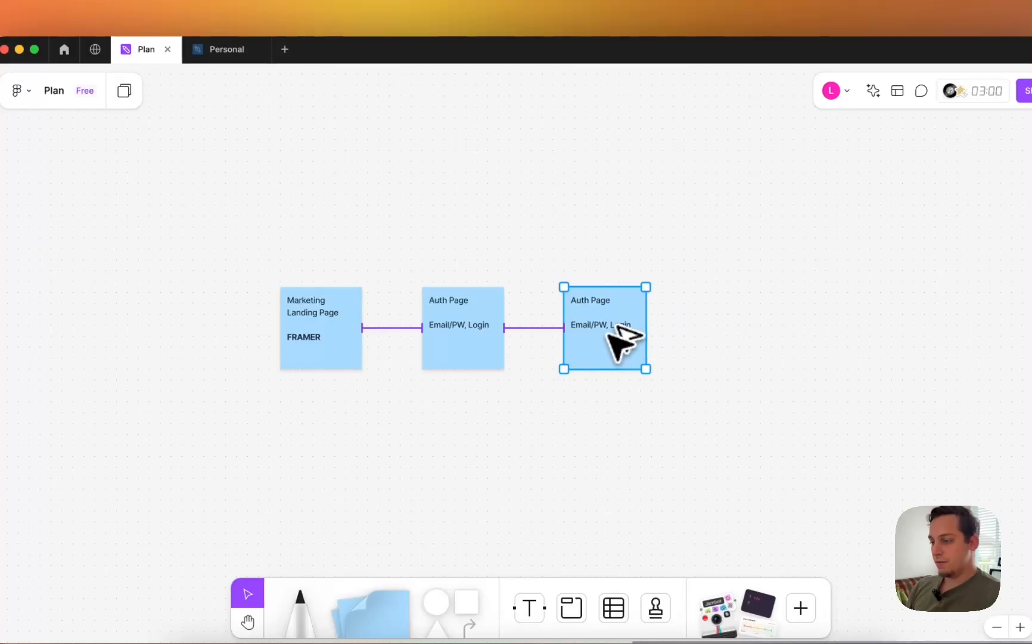
{"action": "double_click", "coordinate": [583, 309]}
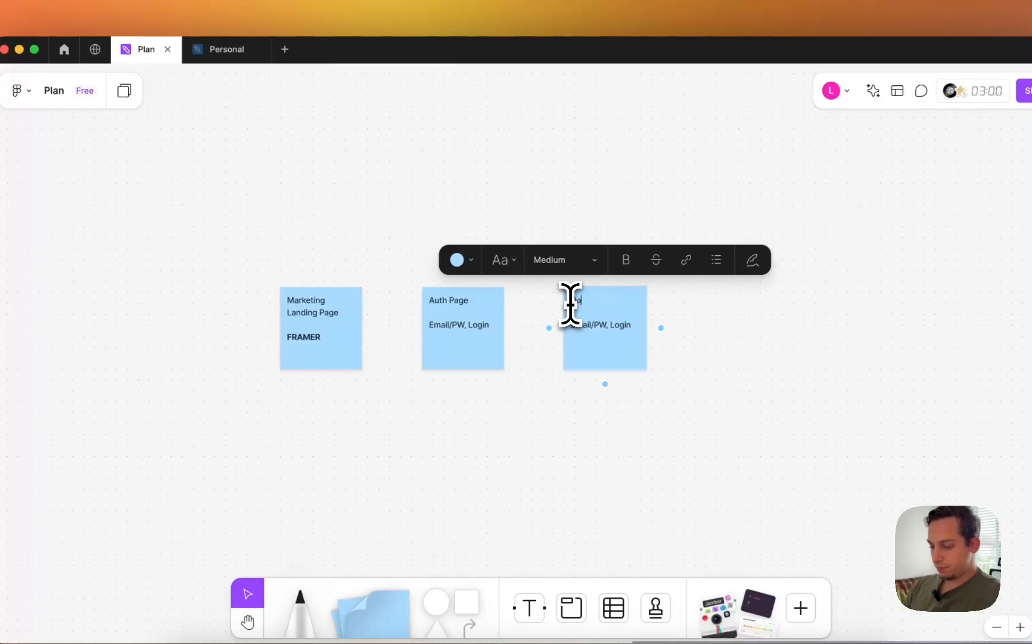
{"action": "left_click", "coordinate": [464, 354]}
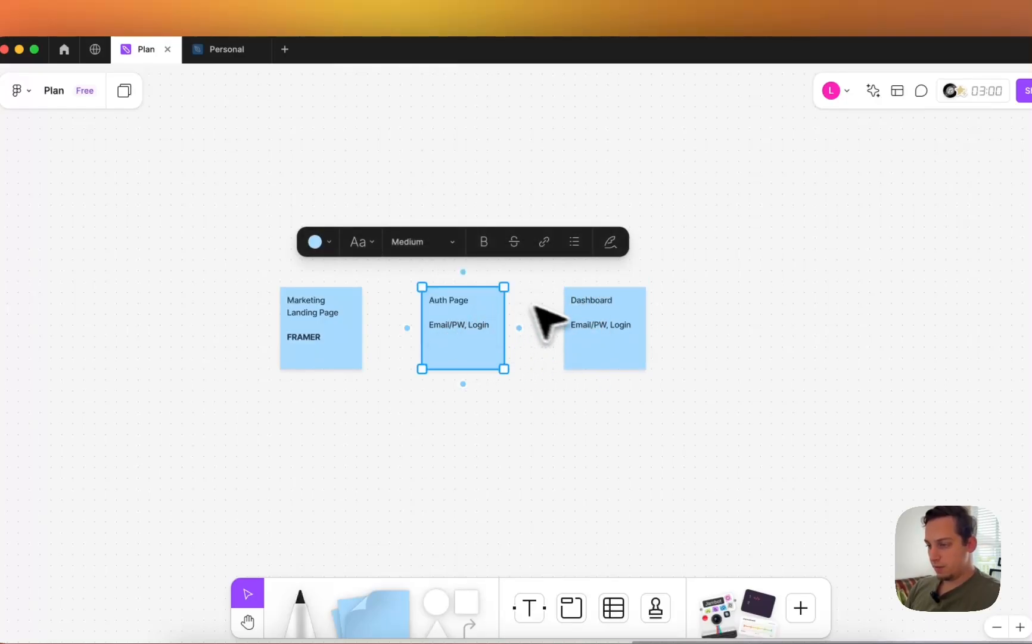
{"action": "left_click", "coordinate": [573, 341], "text": "shift"}
{"action": "left_click", "coordinate": [341, 267]}
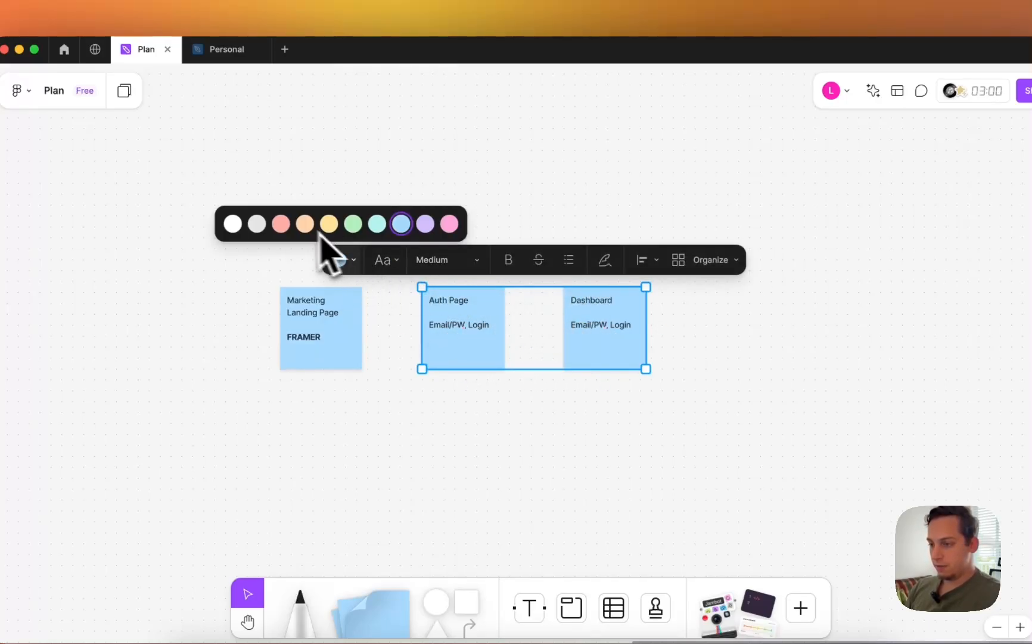
{"action": "left_click", "coordinate": [450, 223]}
- Make the copied note's heading a bold APP and start a Dashboard line beneath it
{"action": "left_click", "coordinate": [588, 130]}
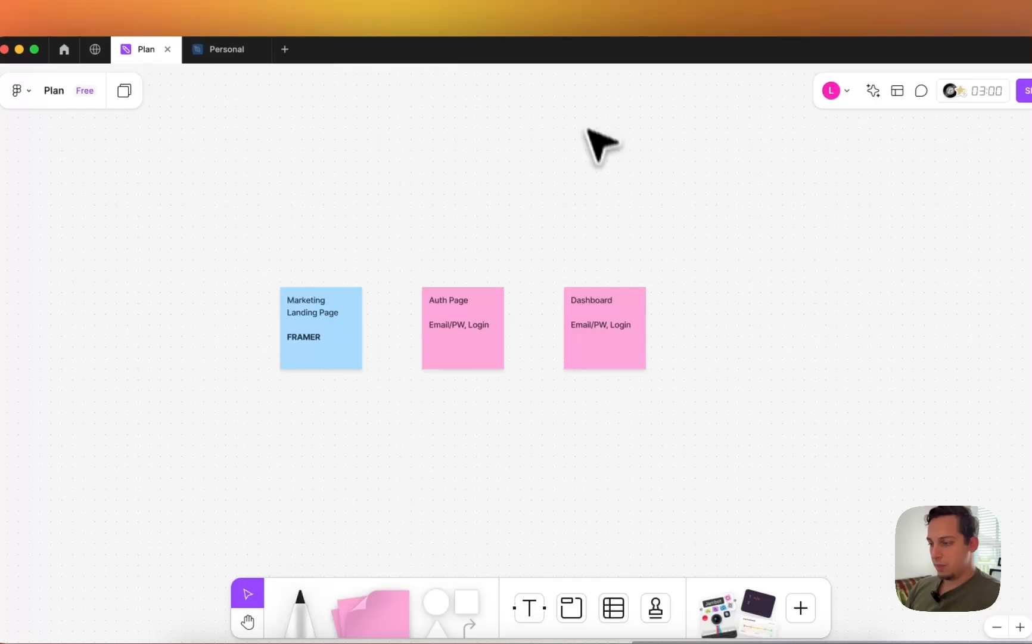
{"action": "left_click", "coordinate": [592, 328]}
{"action": "double_click", "coordinate": [589, 321]}
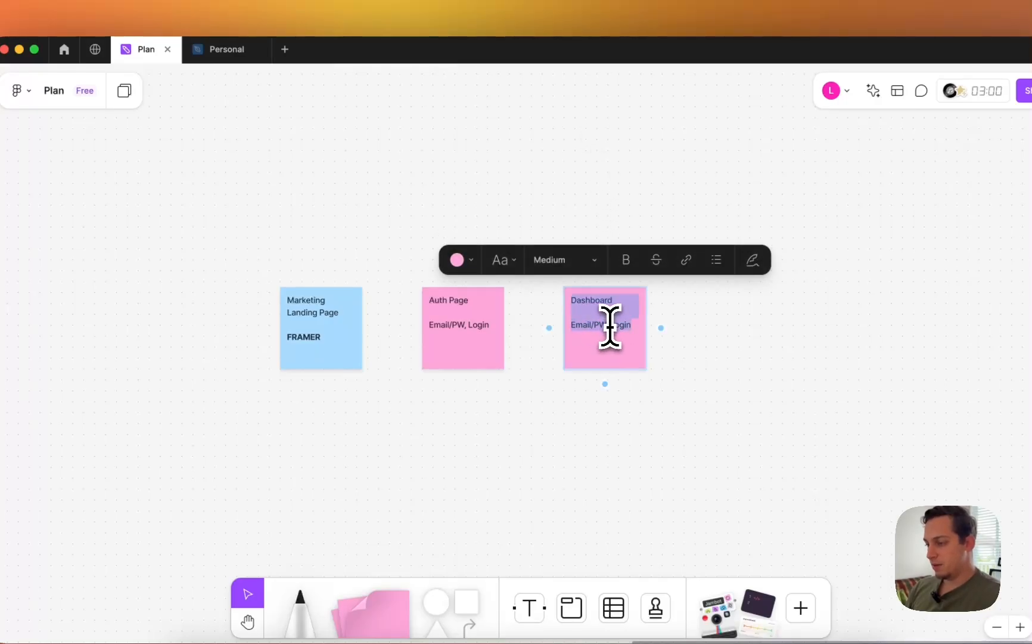
{"action": "left_click", "coordinate": [621, 270]}
{"action": "double_click", "coordinate": [590, 327]}
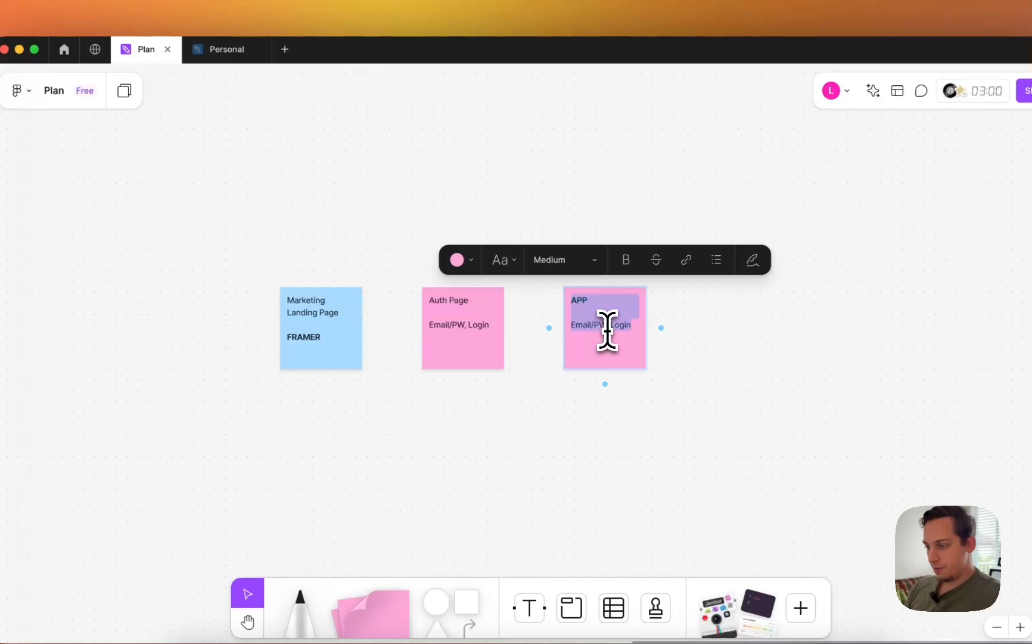
{"action": "left_click", "coordinate": [645, 327]}
{"action": "double_click", "coordinate": [636, 327]}
{"action": "left_click", "coordinate": [635, 327]}
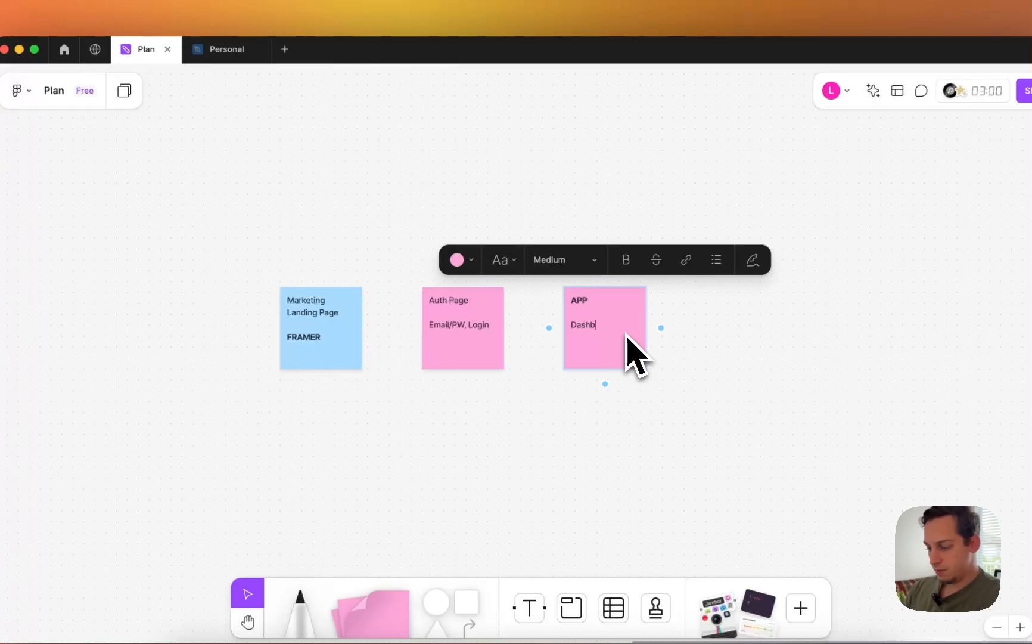
- Finish the Dashboard note and duplicate it below as a Classes note, checking Claude for page names
{"action": "type", "text": "d"}
{"action": "left_click", "coordinate": [677, 412]}
{"action": "left_click_drag", "start_coordinate": [626, 345], "coordinate": [617, 435], "text": "alt"}
{"action": "double_click", "coordinate": [597, 421]}
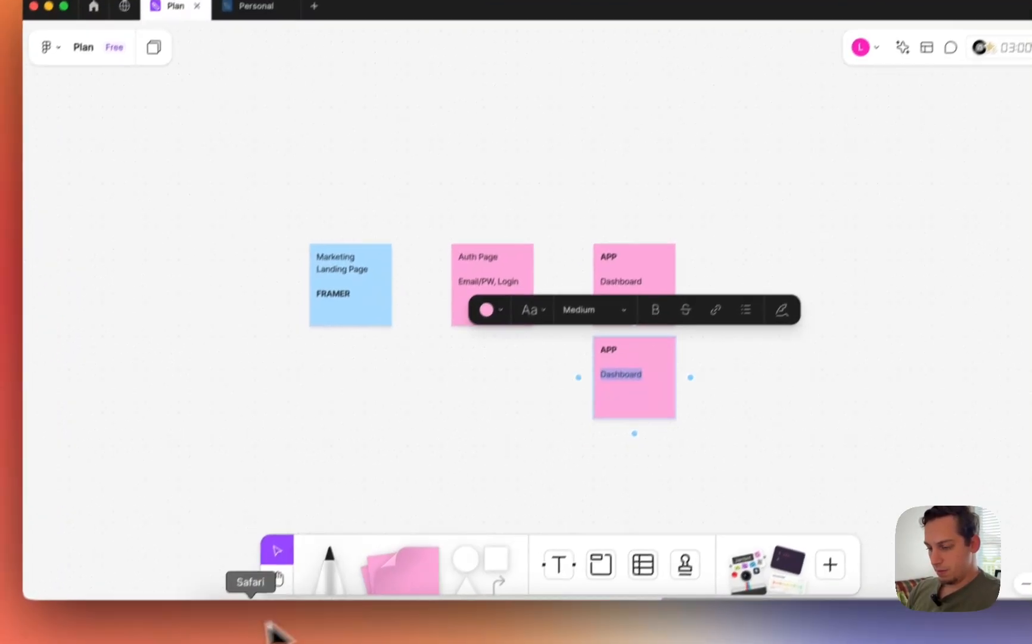
{"action": "left_click", "coordinate": [307, 622]}
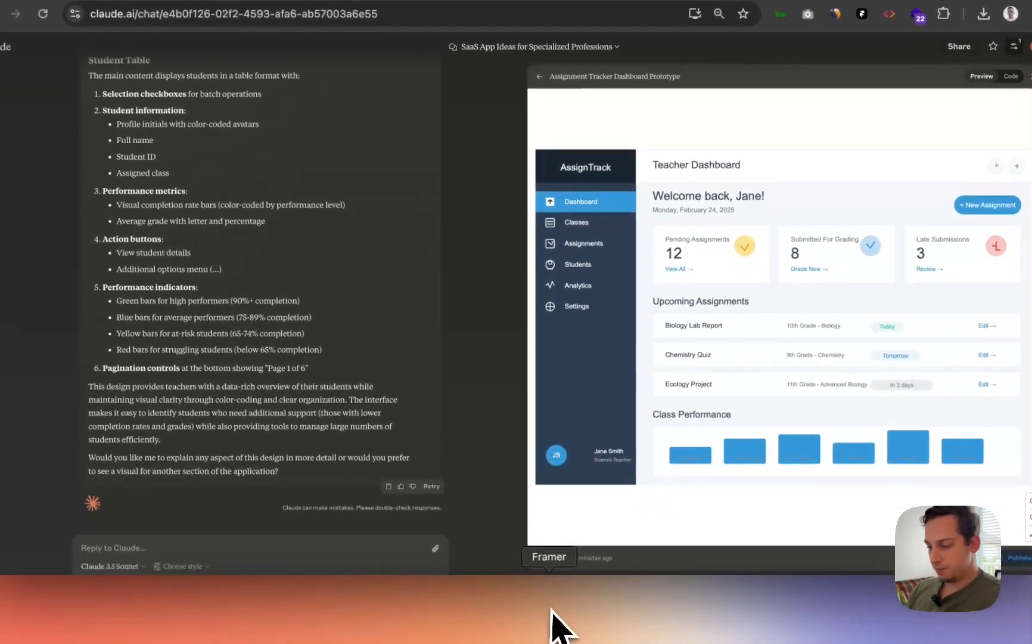
{"action": "left_click", "coordinate": [482, 607]}
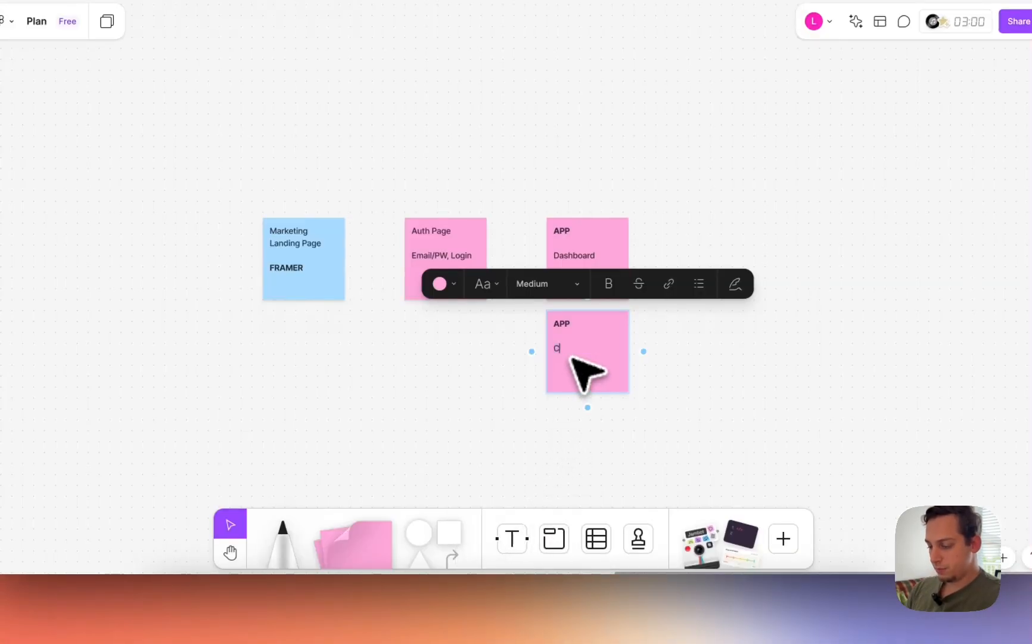
{"action": "left_click", "coordinate": [508, 444]}
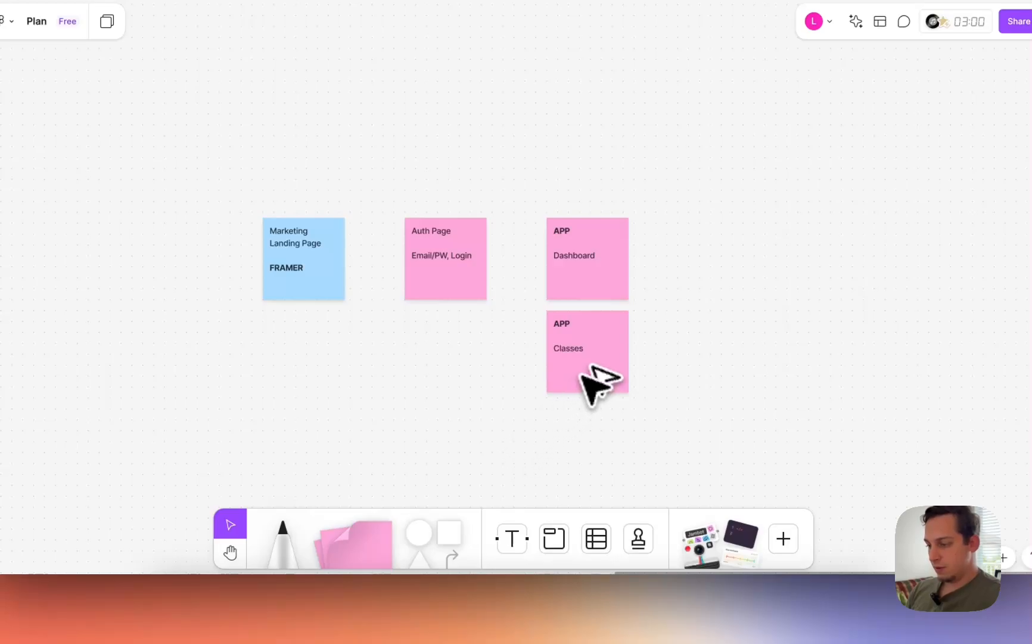
- Add Assignments and Students APP notes stacked beneath the Classes note
{"action": "left_click_drag", "start_coordinate": [583, 376], "coordinate": [594, 473]}
{"action": "double_click", "coordinate": [569, 441]}
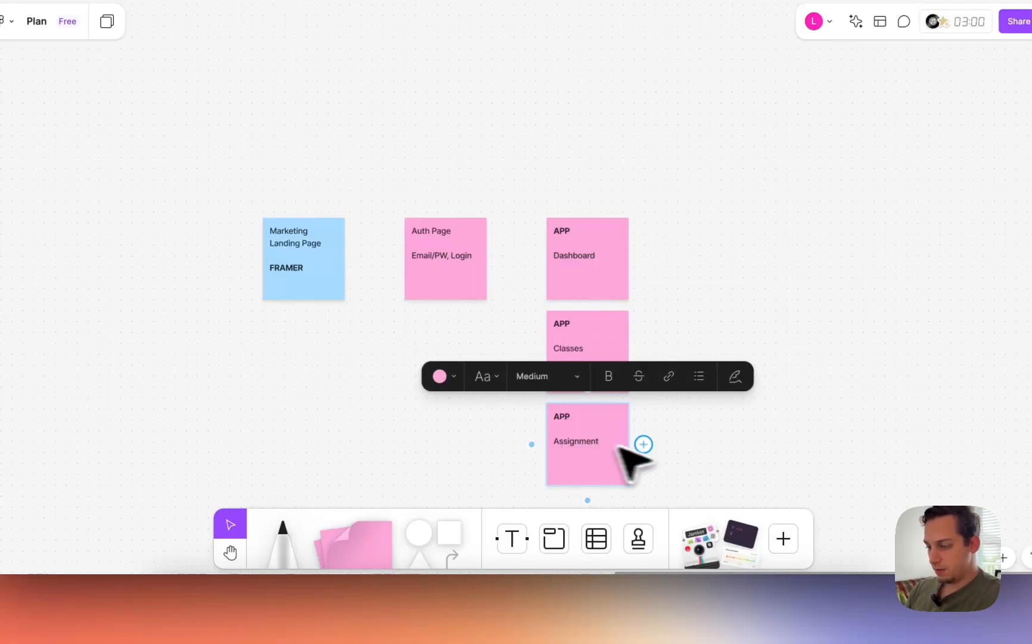
{"action": "key", "text": "Escape"}
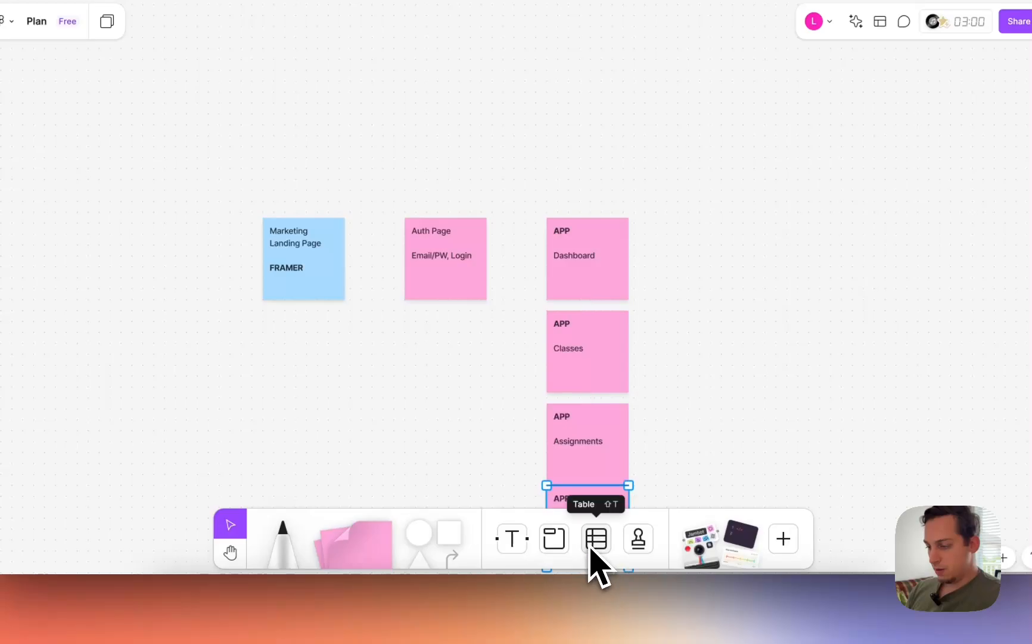
{"action": "scroll", "coordinate": [601, 477], "scroll_direction": "down", "scroll_amount": 5}
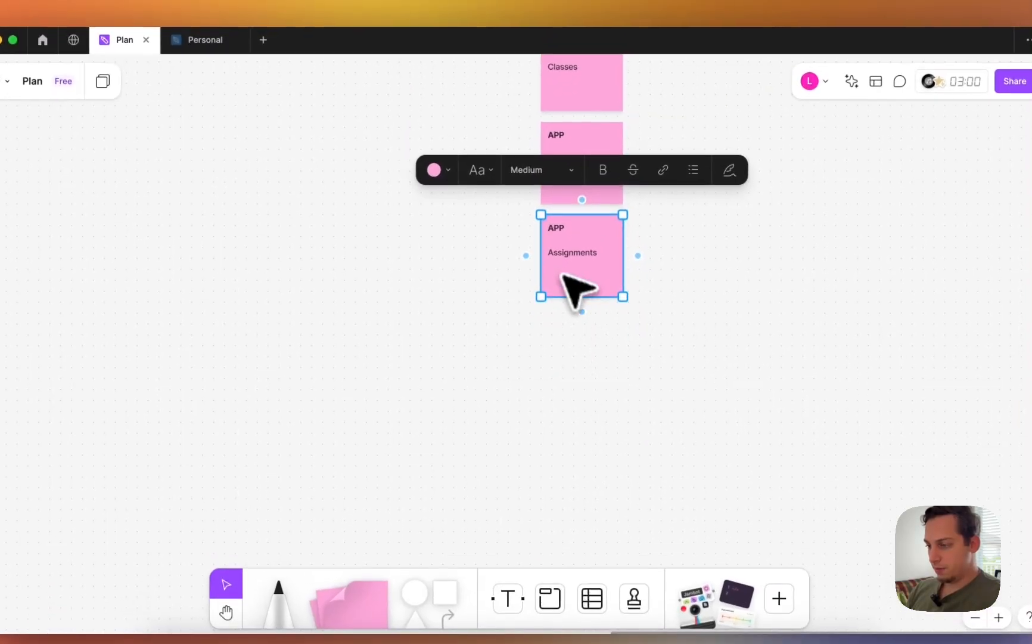
{"action": "double_click", "coordinate": [576, 262]}
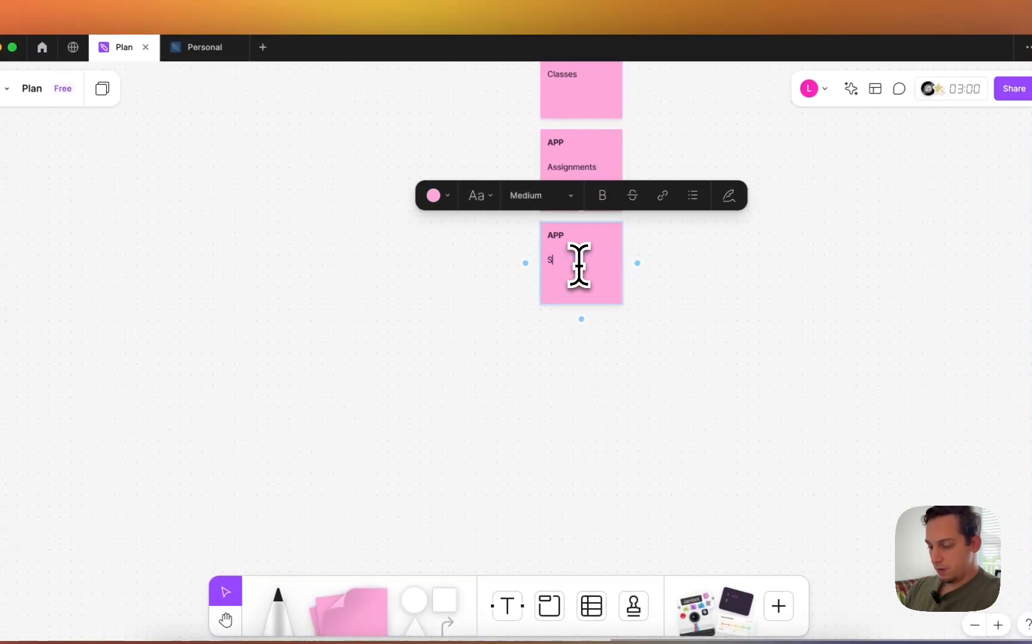
{"action": "left_click", "coordinate": [443, 319]}
- Select the four APP notes and move the column up as one group
{"action": "scroll", "coordinate": [444, 319], "scroll_direction": "up", "scroll_amount": 5}
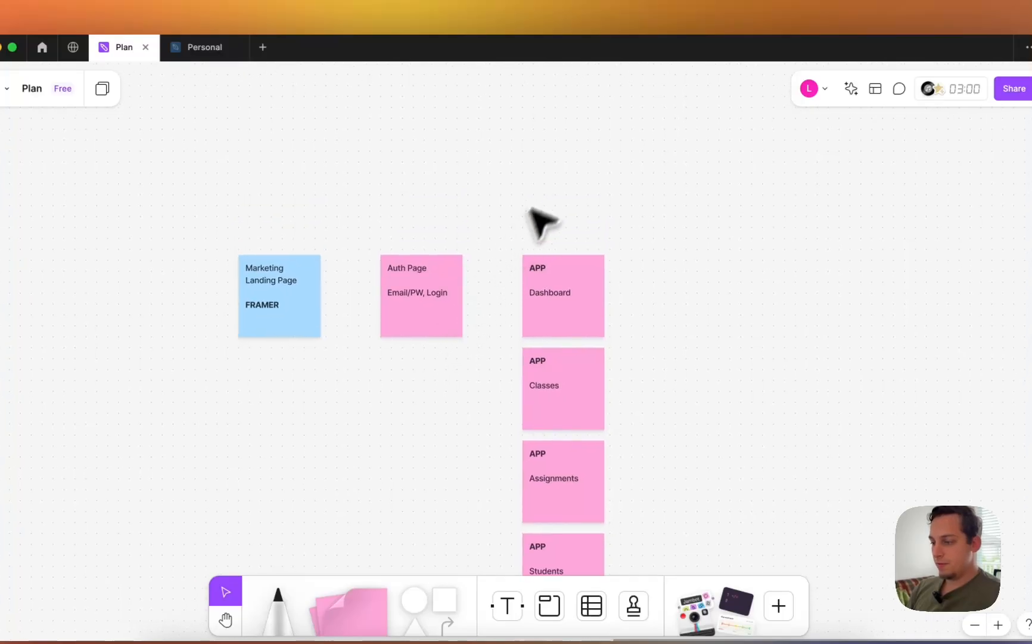
{"action": "left_click_drag", "start_coordinate": [550, 178], "coordinate": [681, 608]}
{"action": "scroll", "coordinate": [607, 453], "scroll_direction": "up", "scroll_amount": 2}
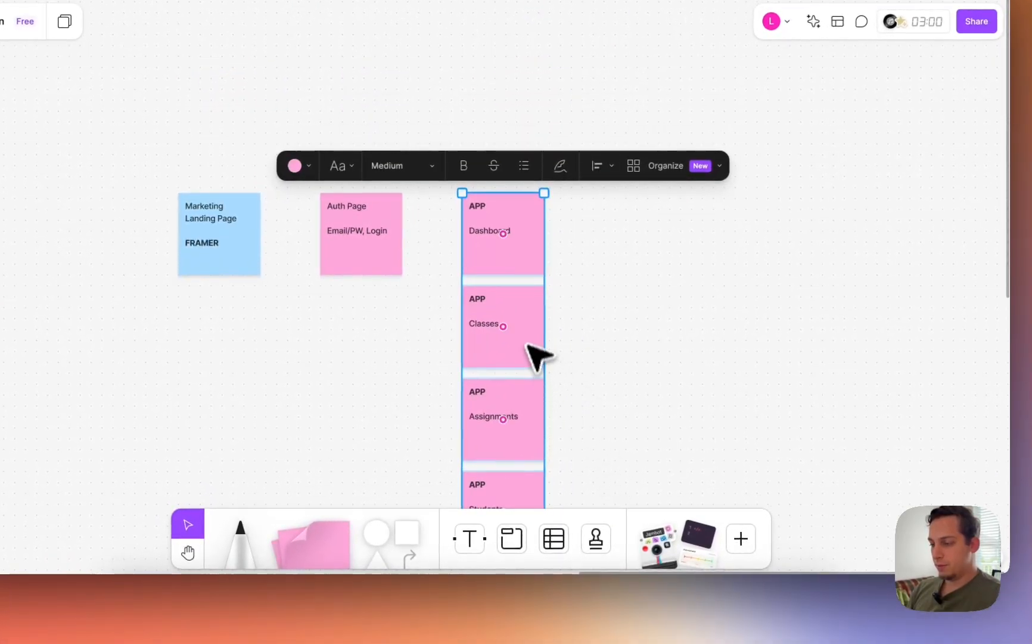
{"action": "left_click_drag", "start_coordinate": [526, 344], "coordinate": [529, 210]}
{"action": "left_click", "coordinate": [382, 188]}
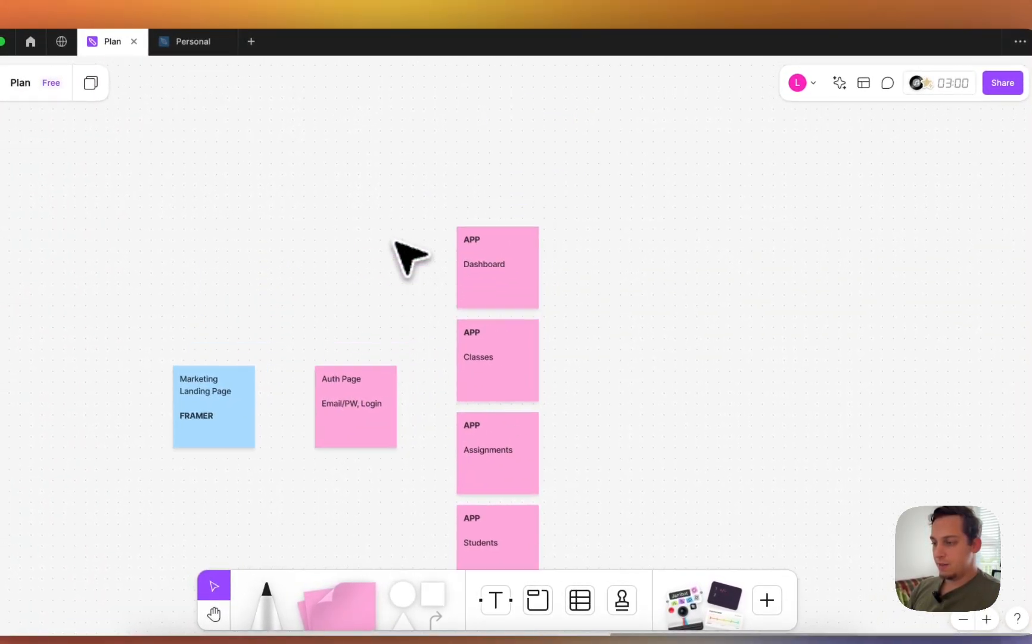
{"action": "left_click", "coordinate": [462, 259]}
{"action": "left_click_drag", "start_coordinate": [462, 259], "coordinate": [564, 425]}
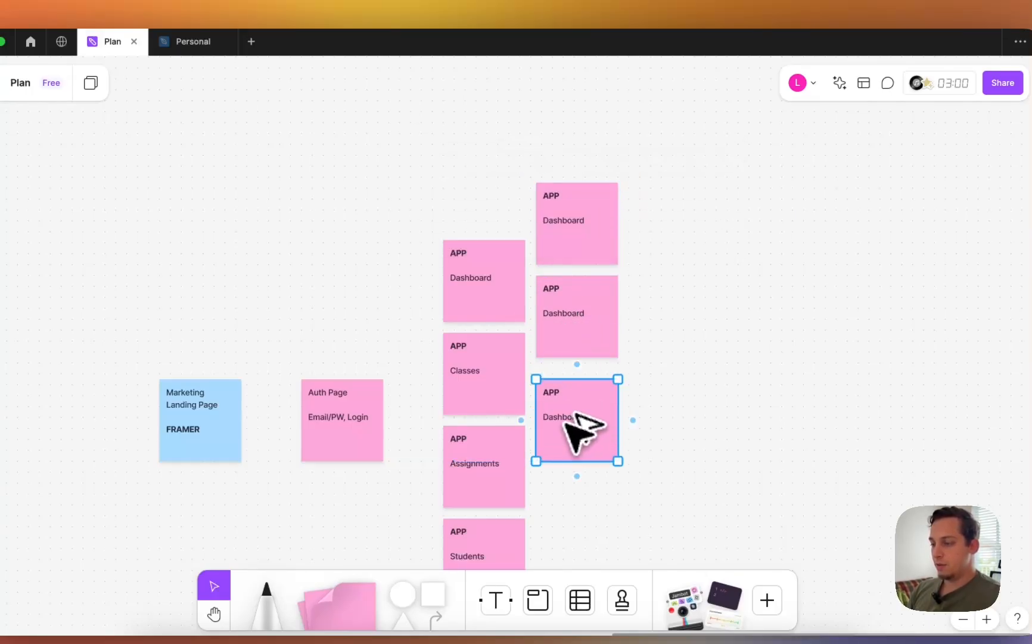
{"action": "left_click_drag", "start_coordinate": [555, 154], "coordinate": [557, 370]}
{"action": "left_click_drag", "start_coordinate": [571, 311], "coordinate": [587, 345]}
{"action": "left_click", "coordinate": [652, 318]}
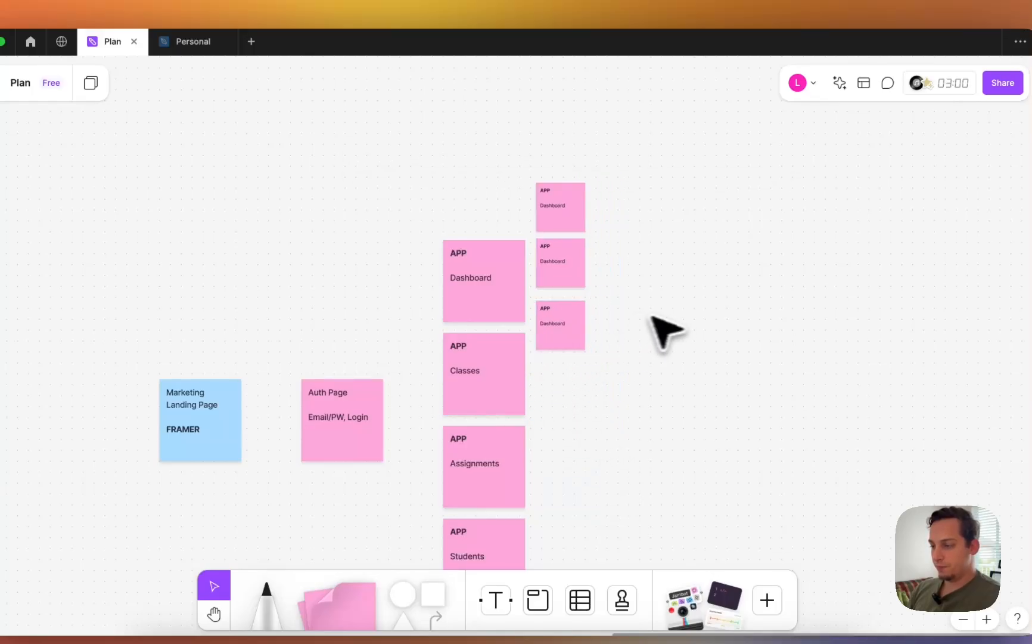
{"action": "scroll", "coordinate": [571, 362], "scroll_direction": "down", "scroll_amount": 3}
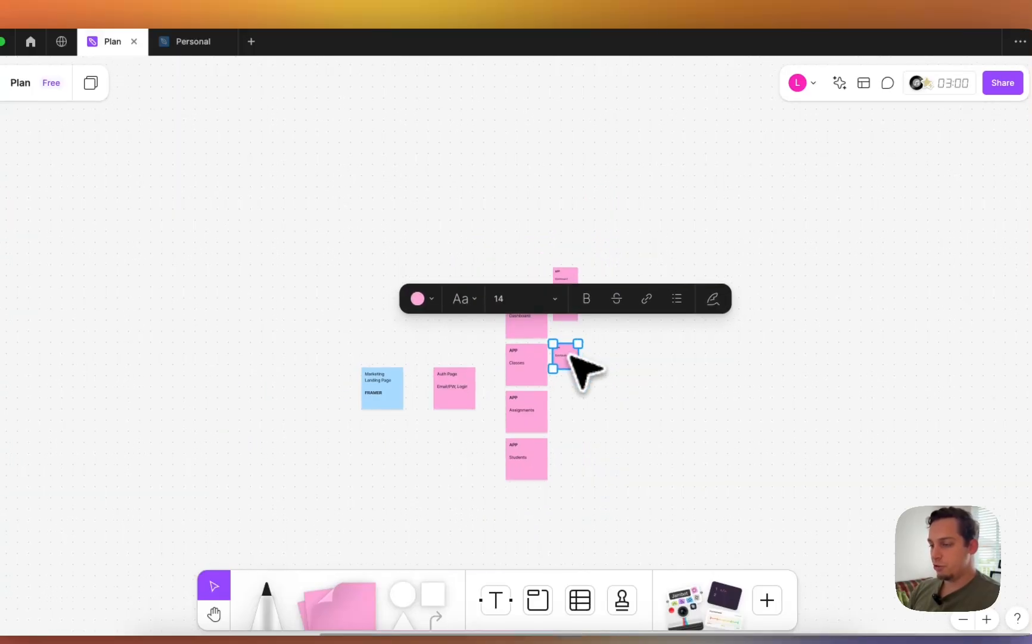
{"action": "scroll", "coordinate": [569, 362], "scroll_direction": "up", "scroll_amount": 3}
{"action": "left_click_drag", "start_coordinate": [566, 362], "coordinate": [563, 451]}
{"action": "left_click_drag", "start_coordinate": [559, 334], "coordinate": [749, 370]}
{"action": "scroll", "coordinate": [748, 371], "scroll_direction": "down", "scroll_amount": 1}
{"action": "scroll", "coordinate": [749, 368], "scroll_direction": "down", "scroll_amount": 3}
{"action": "left_click_drag", "start_coordinate": [763, 453], "coordinate": [614, 164]}
{"action": "key", "text": "Delete"}
{"action": "scroll", "coordinate": [553, 277], "scroll_direction": "down", "scroll_amount": 5}
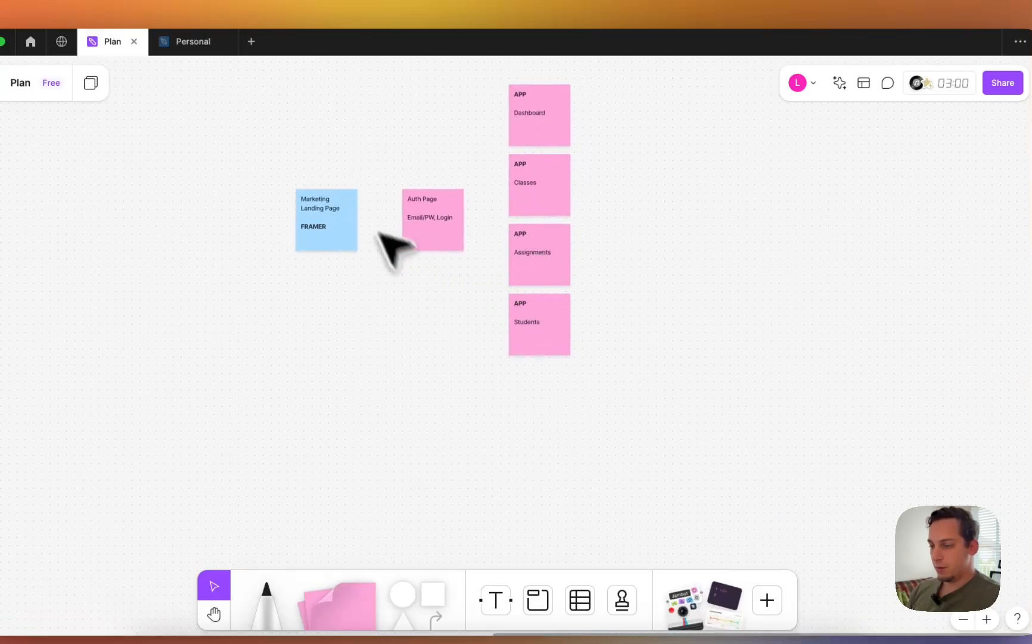
{"action": "left_click", "coordinate": [341, 197]}
{"action": "scroll", "coordinate": [340, 200], "scroll_direction": "up", "scroll_amount": 4}
- Draw arrows from Marketing Landing Page to Auth Page and from Auth Page to Dashboard
{"action": "left_click_drag", "start_coordinate": [392, 243], "coordinate": [537, 241]}
{"action": "left_click", "coordinate": [595, 250]}
{"action": "scroll", "coordinate": [635, 249], "scroll_direction": "up", "scroll_amount": 3}
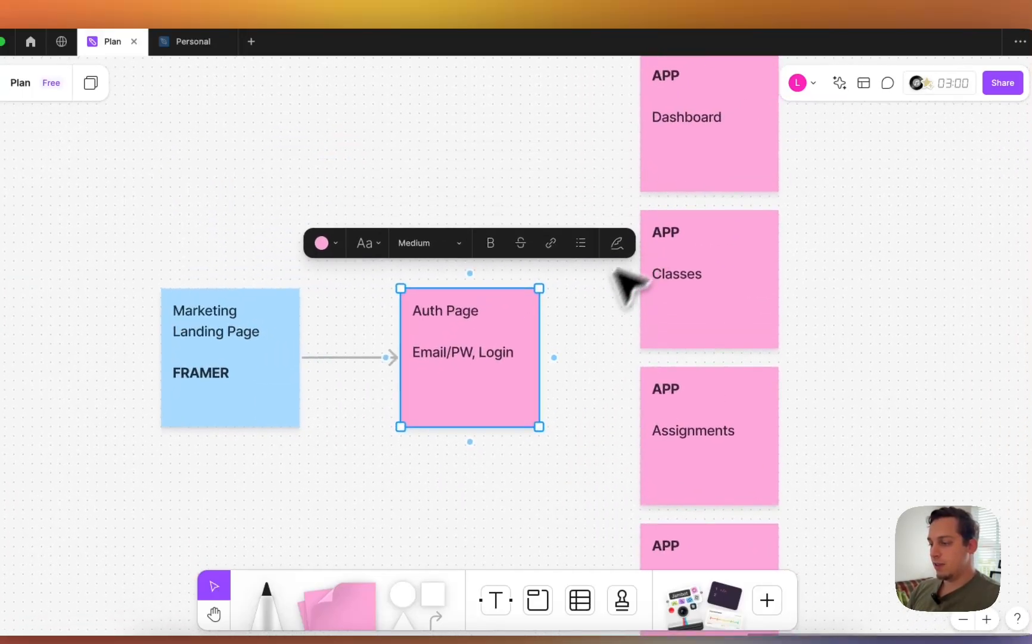
{"action": "left_click_drag", "start_coordinate": [554, 357], "coordinate": [607, 128]}
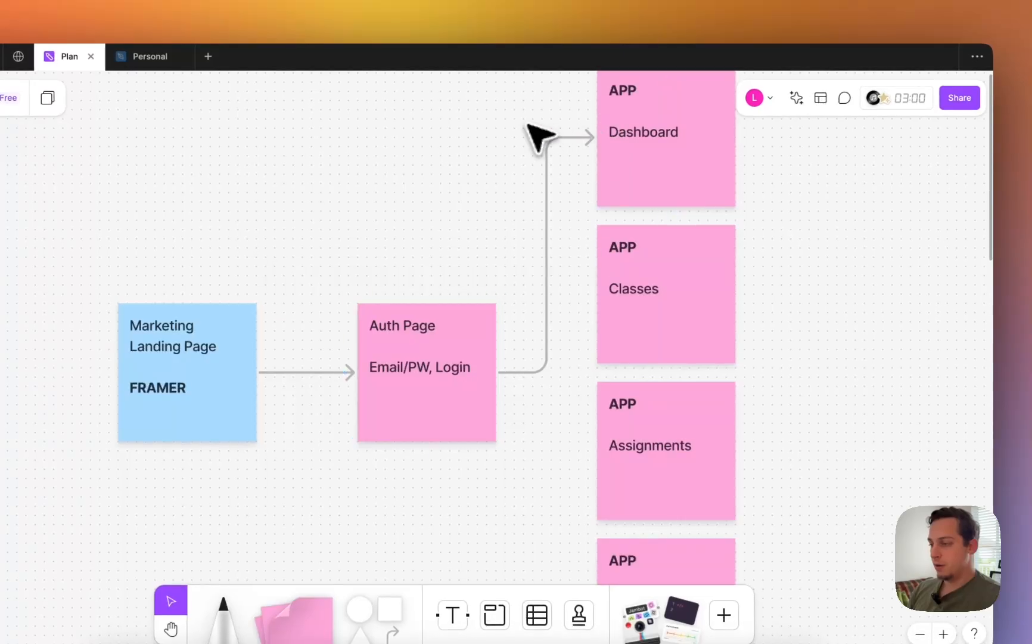
{"action": "left_click", "coordinate": [708, 194]}
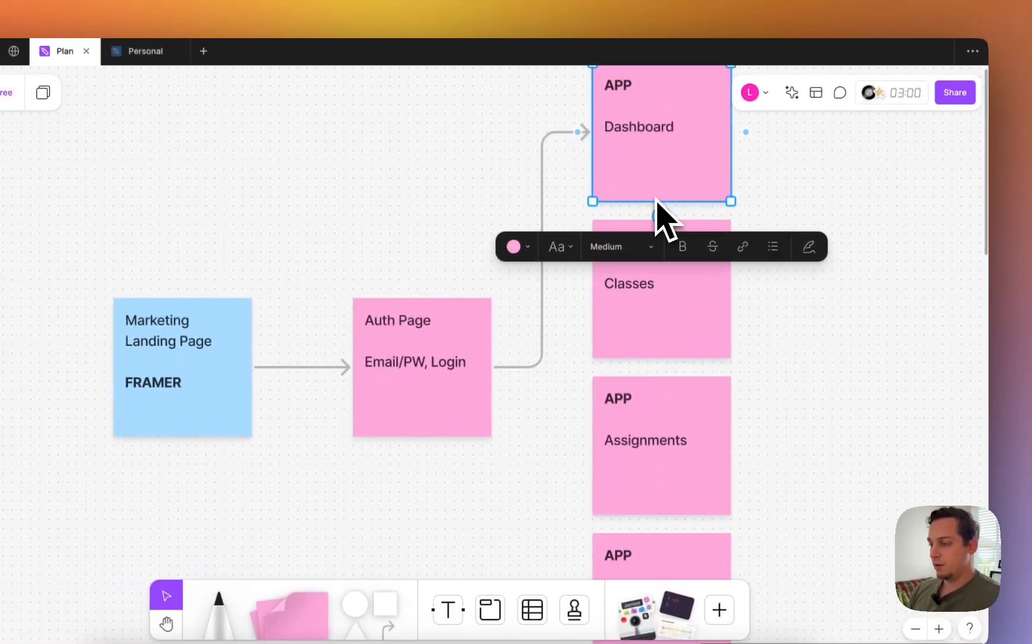
{"action": "scroll", "coordinate": [658, 202], "scroll_direction": "down", "scroll_amount": 5}
{"action": "left_click", "coordinate": [773, 202]}
{"action": "scroll", "coordinate": [772, 202], "scroll_direction": "right", "scroll_amount": 2}
{"action": "scroll", "coordinate": [772, 212], "scroll_direction": "right", "scroll_amount": 1}
{"action": "scroll", "coordinate": [771, 211], "scroll_direction": "up", "scroll_amount": 1}
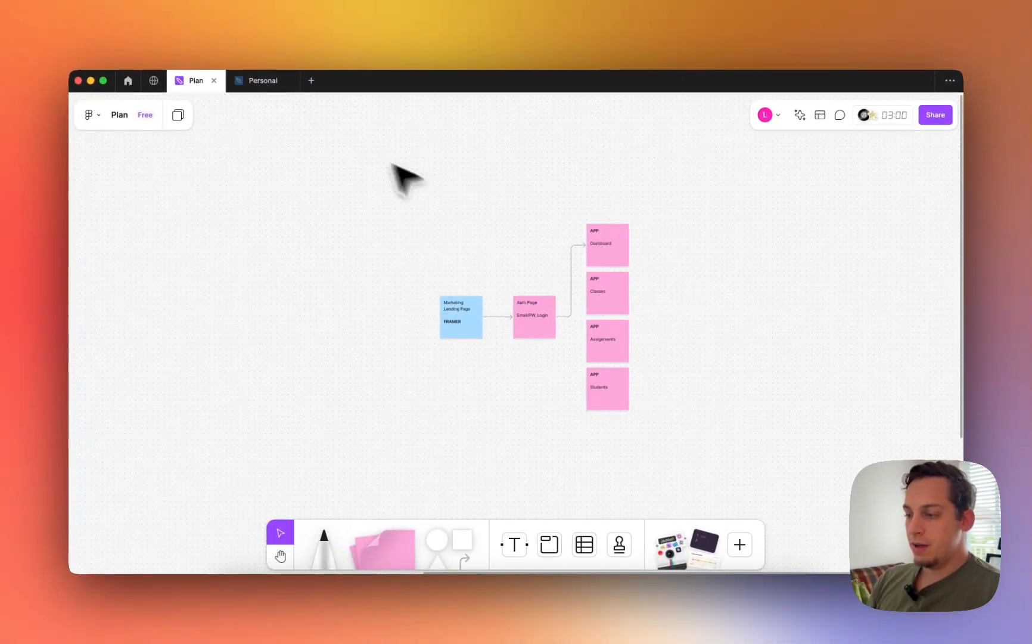
{"action": "scroll", "coordinate": [526, 227], "scroll_direction": "up", "scroll_amount": 5}
{"action": "scroll", "coordinate": [526, 228], "scroll_direction": "down", "scroll_amount": 3}
- Select all notes and arrows and paste the flow into the Personal Figma file's canvas
{"action": "left_click_drag", "start_coordinate": [323, 172], "coordinate": [713, 484]}
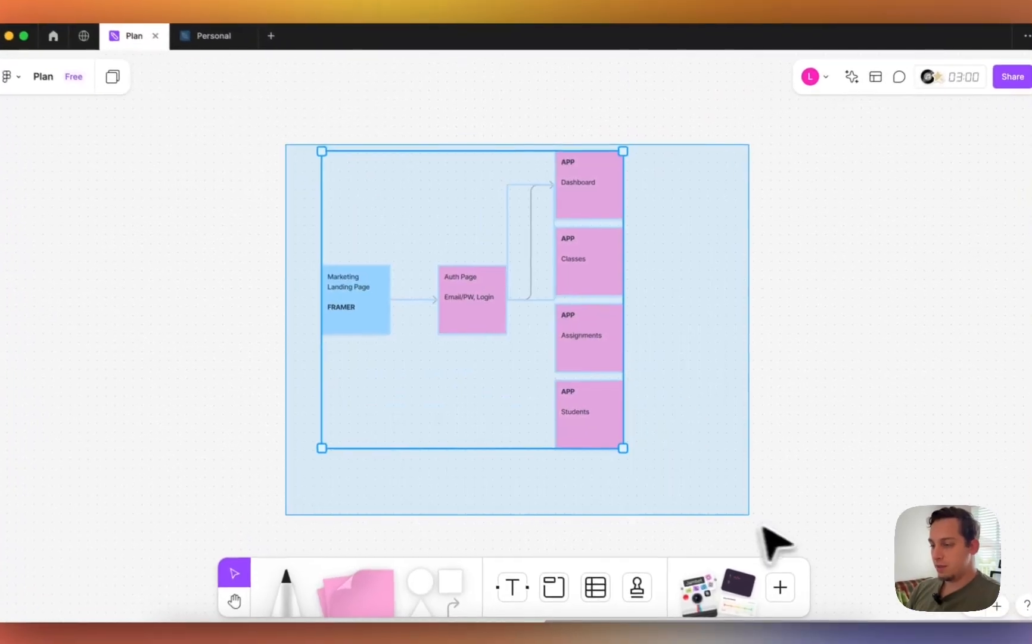
{"action": "left_click", "coordinate": [214, 35]}
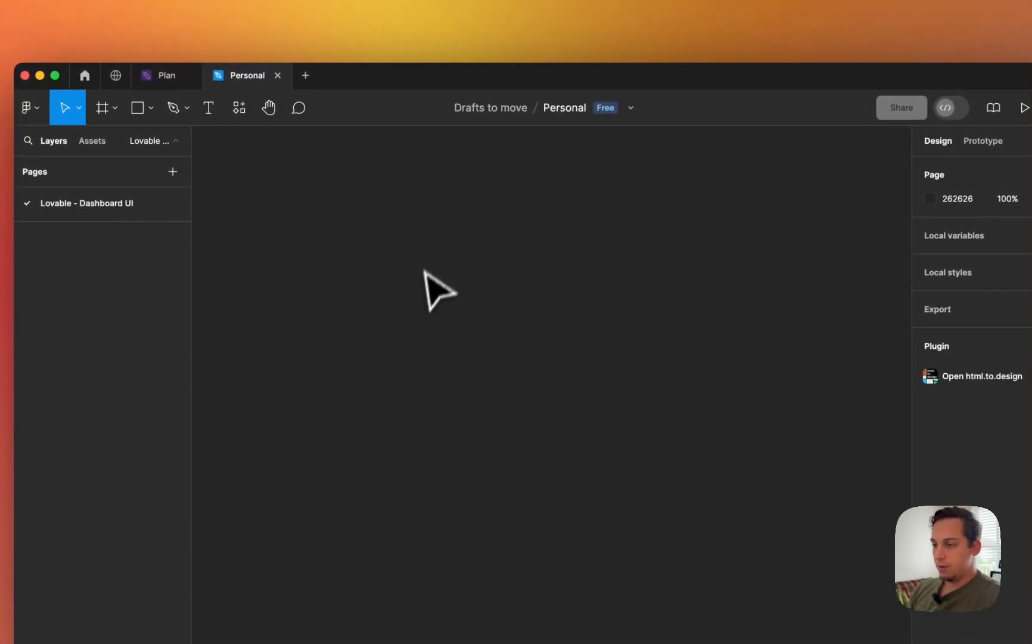
{"action": "key", "text": "super+v"}
{"action": "scroll", "coordinate": [559, 370], "scroll_direction": "down", "scroll_amount": 3}
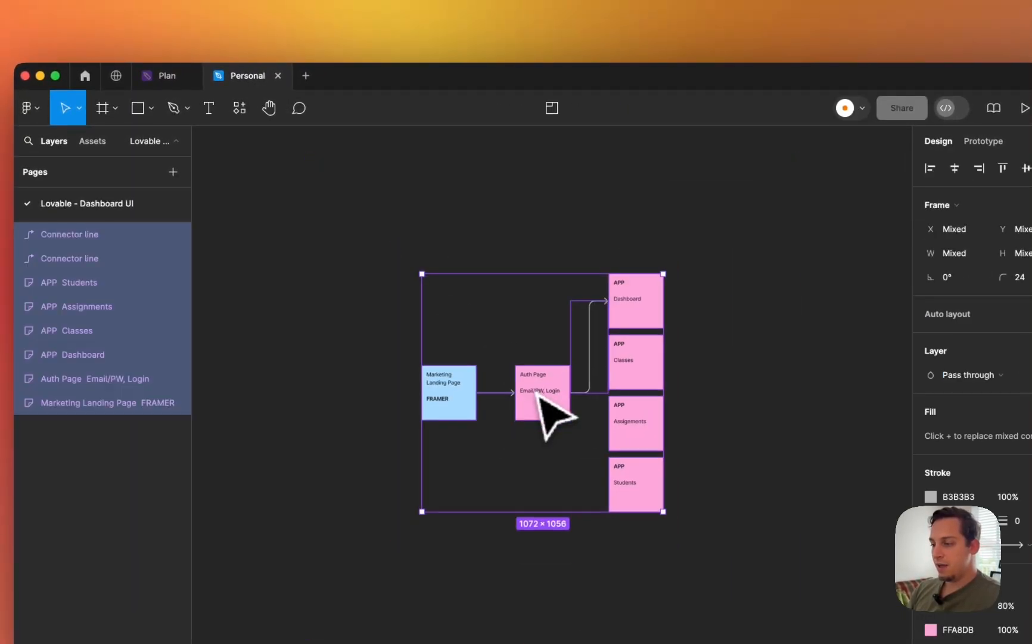
{"action": "left_click", "coordinate": [508, 363]}
{"action": "scroll", "coordinate": [508, 363], "scroll_direction": "right", "scroll_amount": 10}
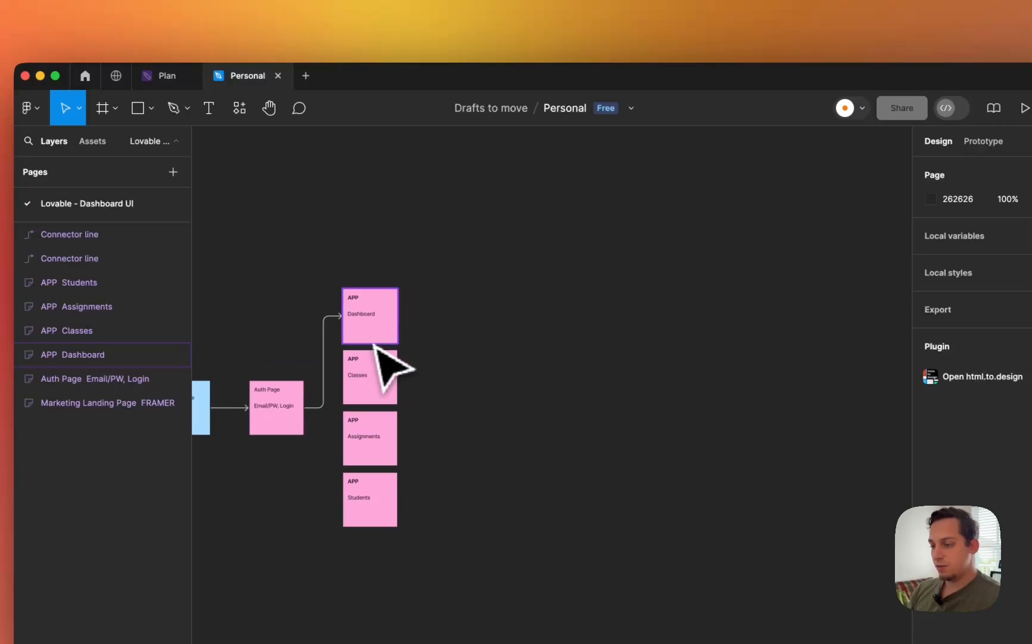
{"action": "scroll", "coordinate": [641, 302], "scroll_direction": "down", "scroll_amount": 3}
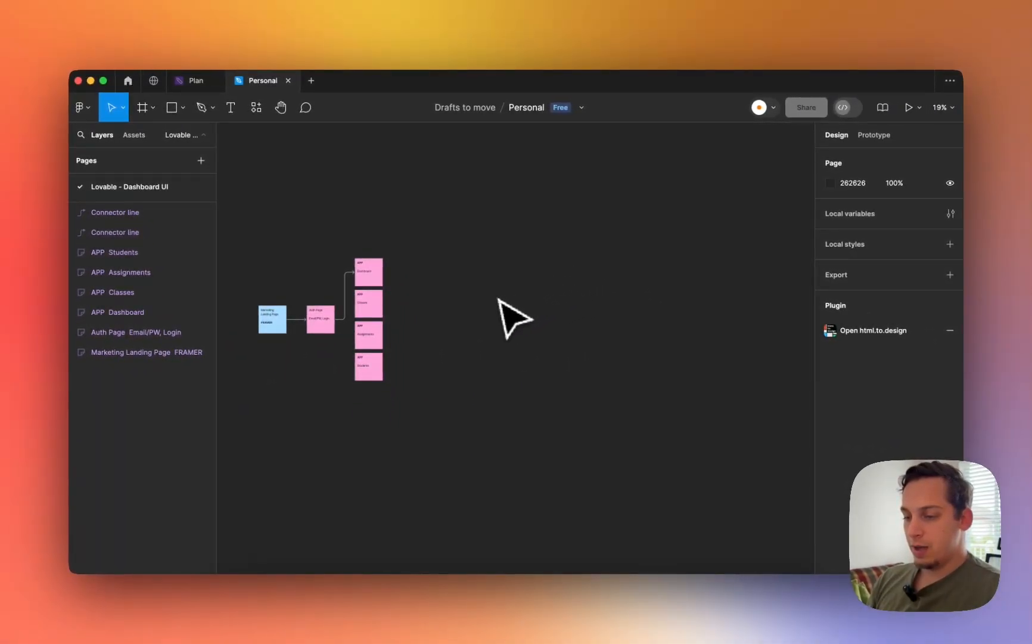
{"action": "scroll", "coordinate": [499, 301], "scroll_direction": "right", "scroll_amount": 3}
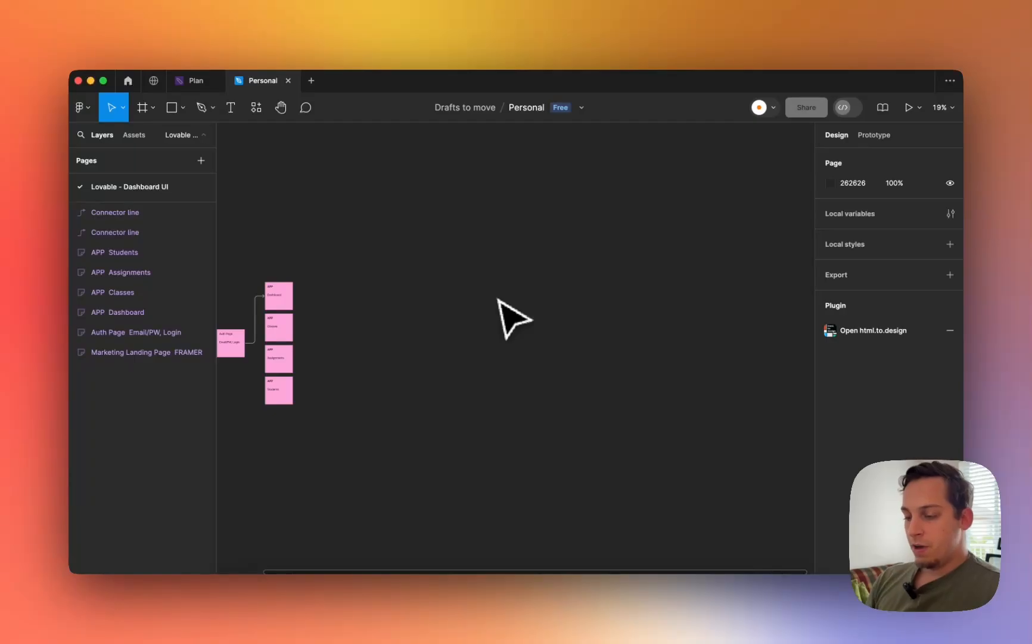
- Inspect the full-size AssignTrack dashboard preview in Claude with developer tools, then close them
{"action": "left_click", "coordinate": [287, 622]}
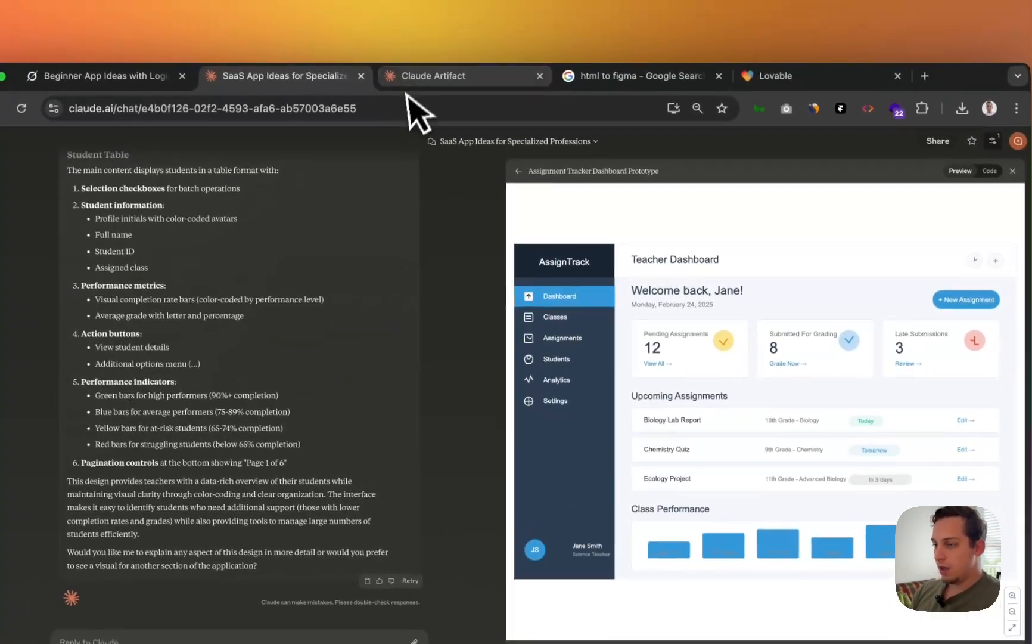
{"action": "left_click", "coordinate": [415, 95]}
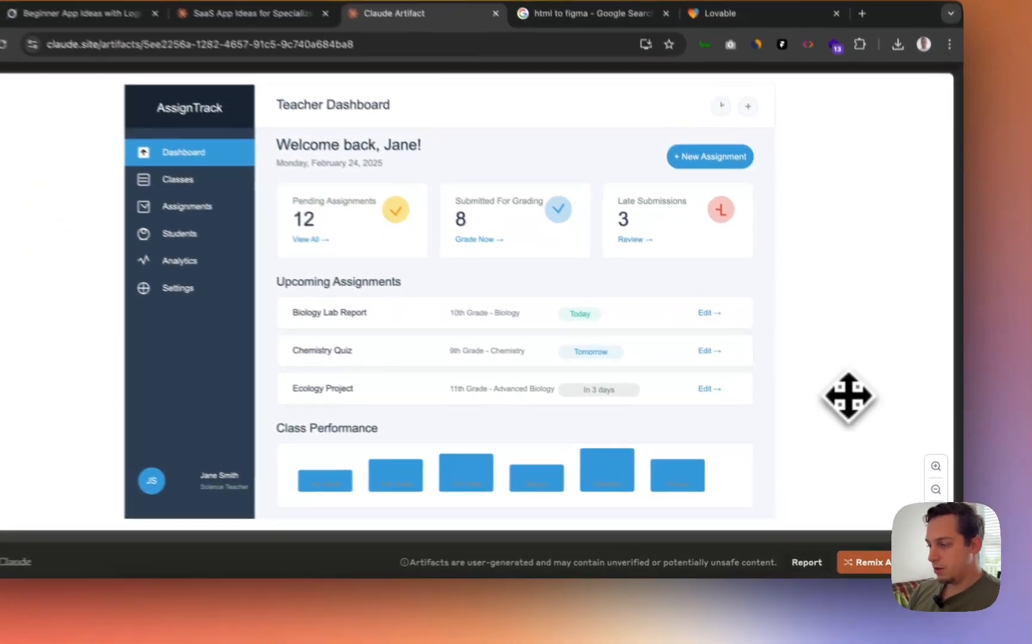
{"action": "right_click", "coordinate": [858, 426]}
{"action": "left_click", "coordinate": [780, 564]}
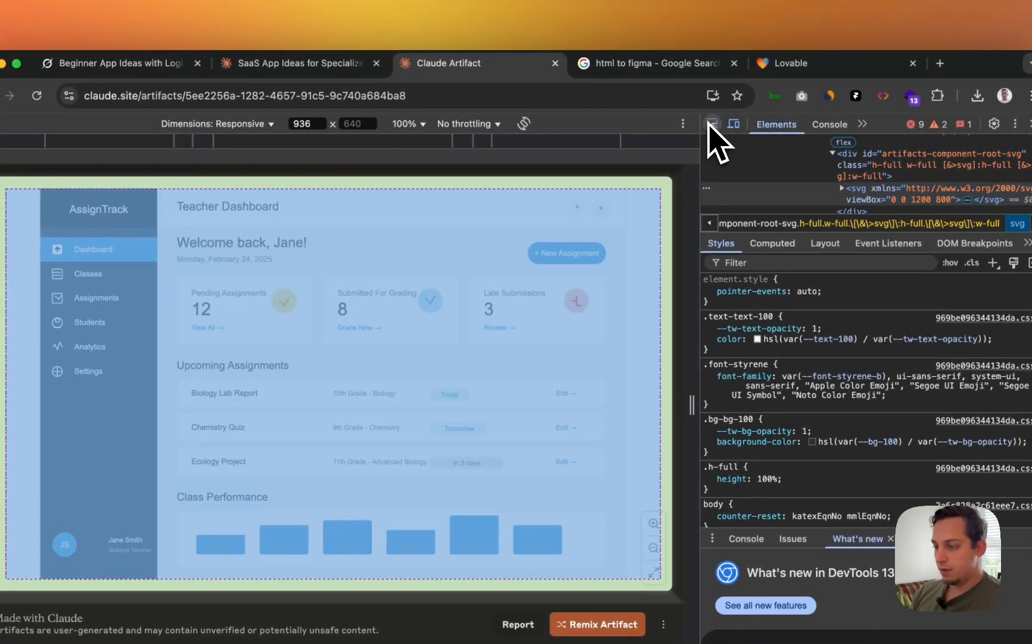
{"action": "left_click", "coordinate": [711, 123]}
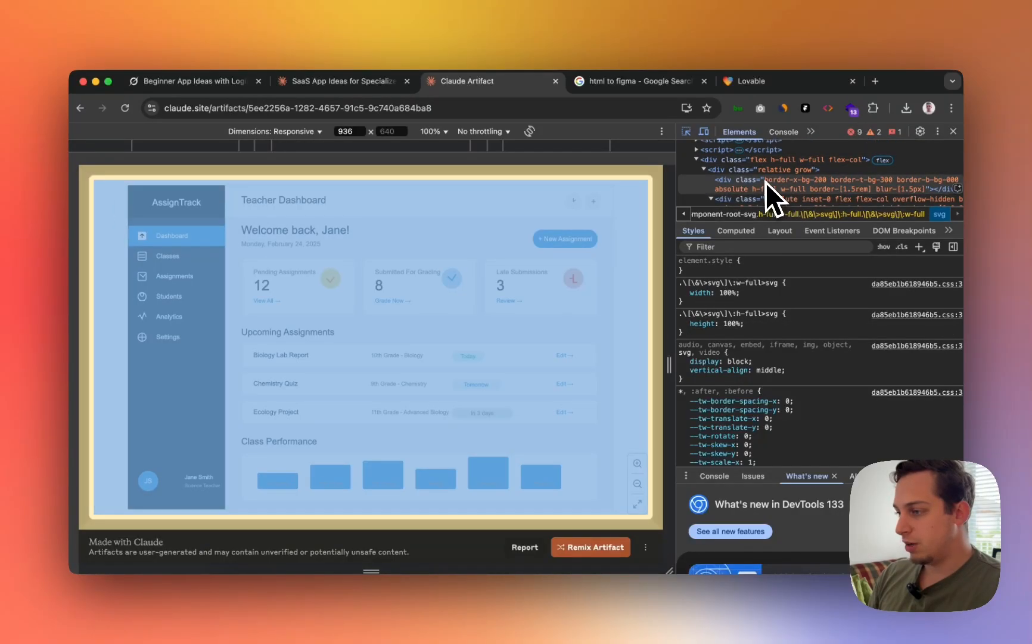
{"action": "scroll", "coordinate": [763, 180], "scroll_direction": "up", "scroll_amount": 1}
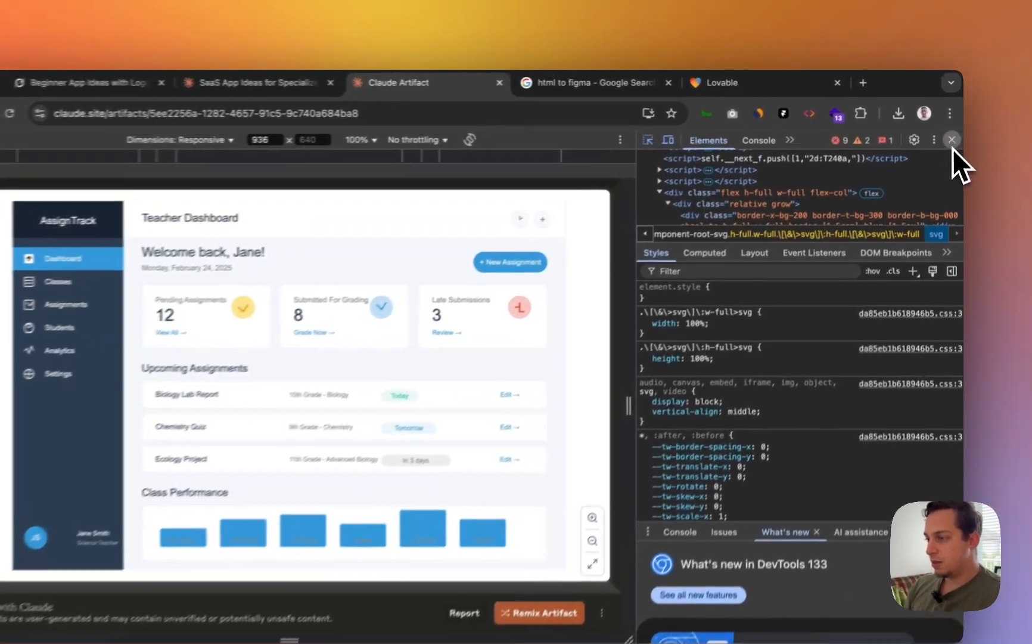
{"action": "left_click", "coordinate": [952, 131]}
- View the html.to.design plugin page from the 'html to figma' results, then return to Figma
{"action": "left_click", "coordinate": [645, 81]}
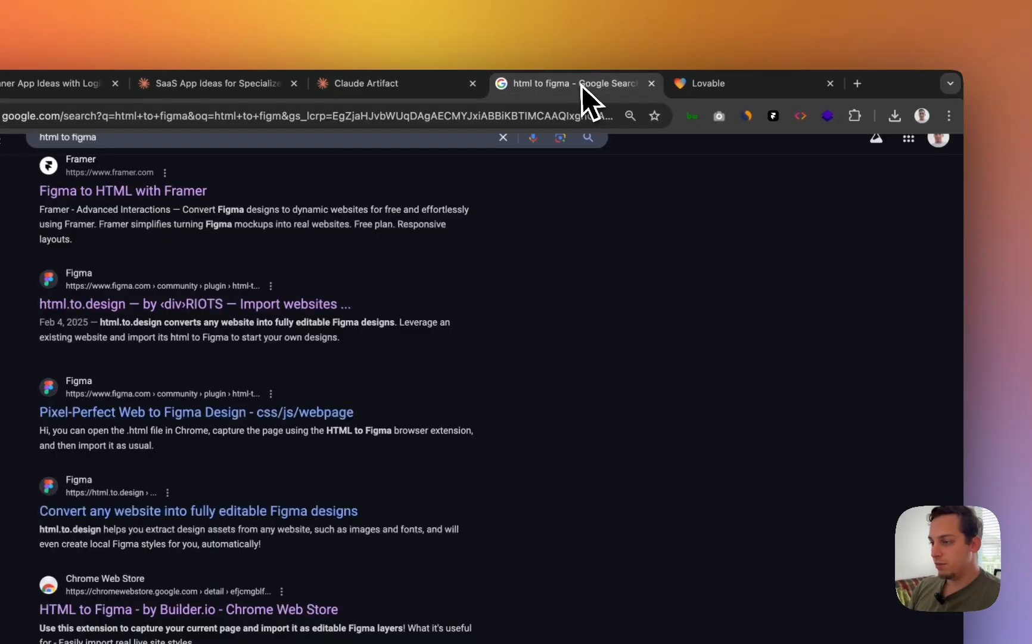
{"action": "left_click", "coordinate": [234, 307]}
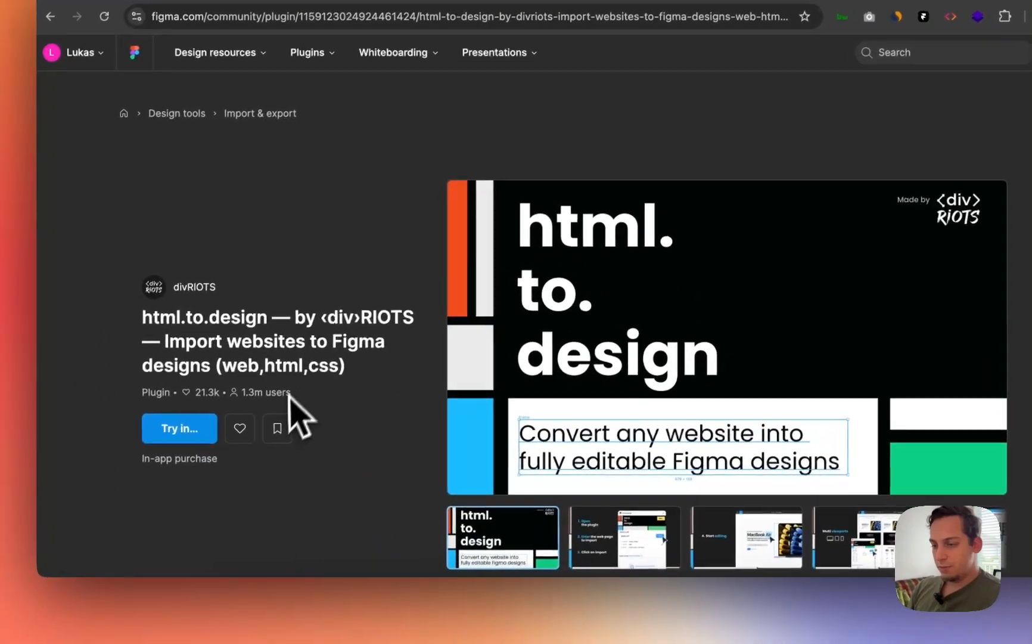
{"action": "scroll", "coordinate": [223, 357], "scroll_direction": "down", "scroll_amount": 5}
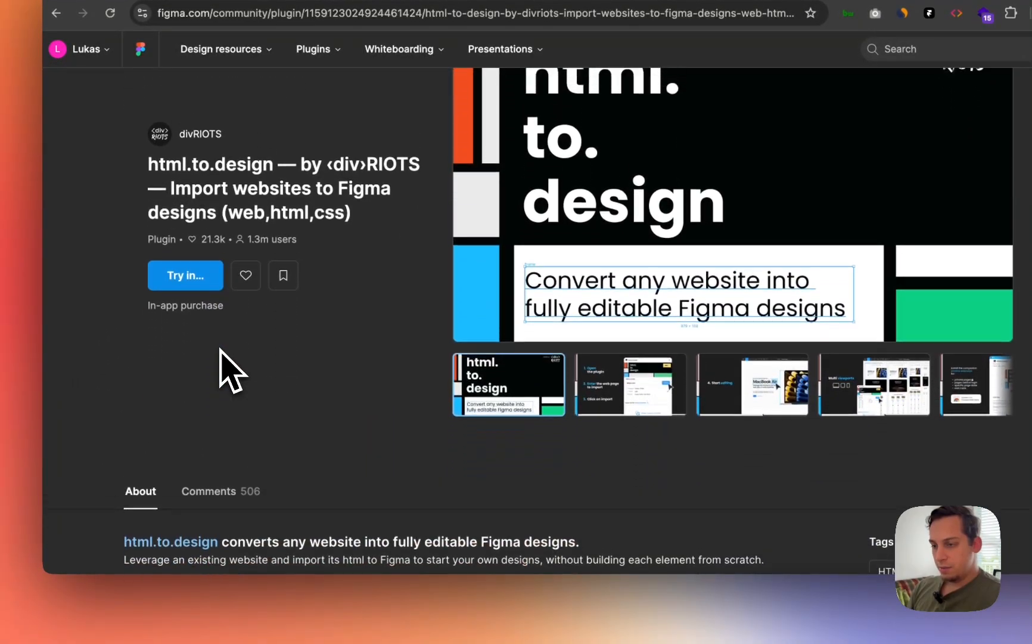
{"action": "scroll", "coordinate": [221, 360], "scroll_direction": "up", "scroll_amount": 5}
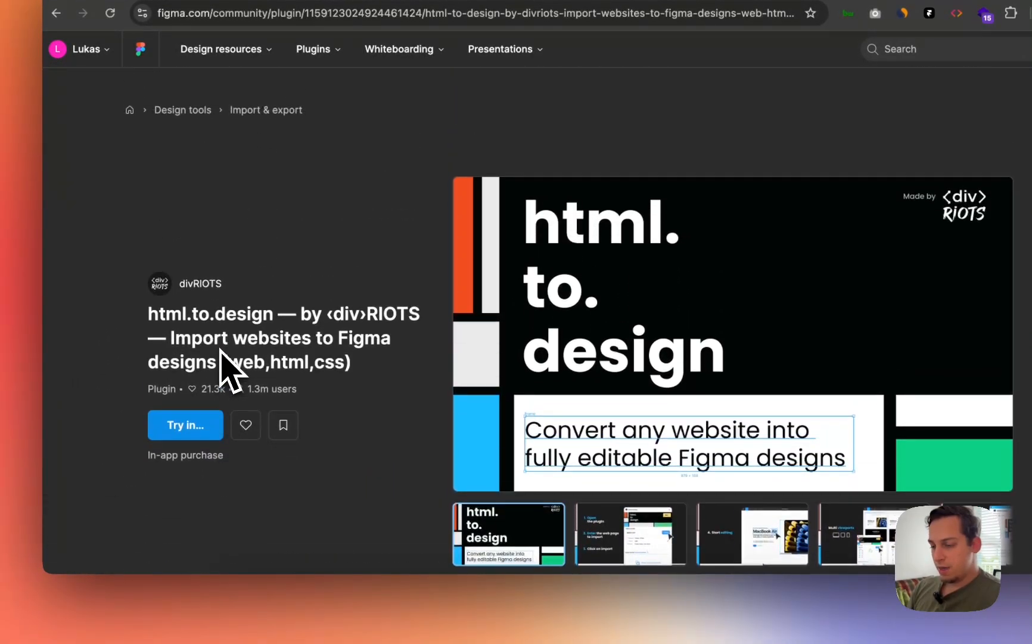
{"action": "left_click", "coordinate": [554, 607]}
- Launch the html.to.design plugin and choose importing from a web address
{"action": "right_click", "coordinate": [435, 66]}
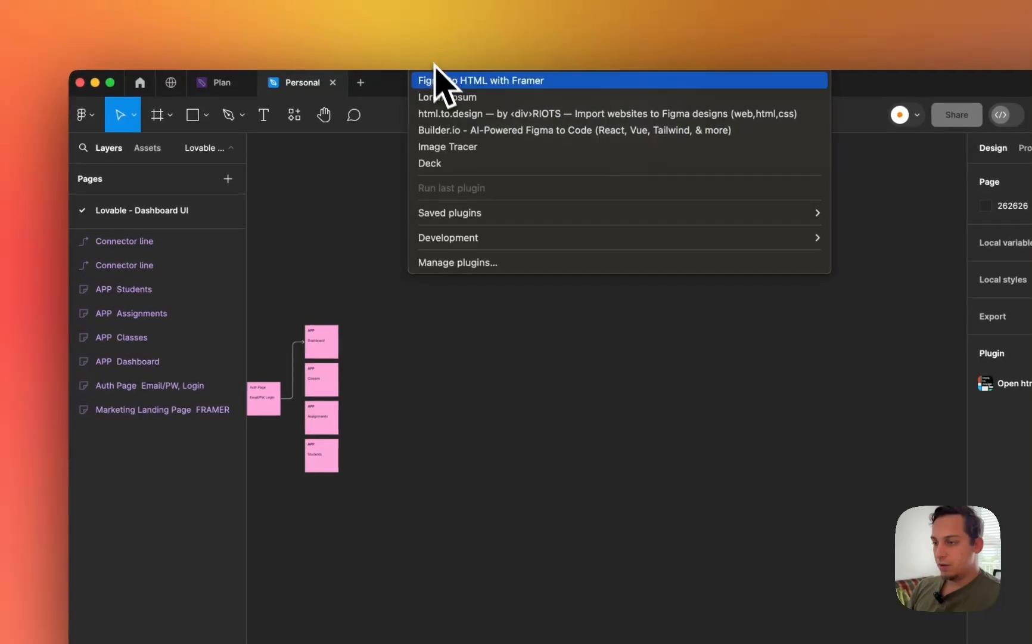
{"action": "left_click", "coordinate": [458, 117]}
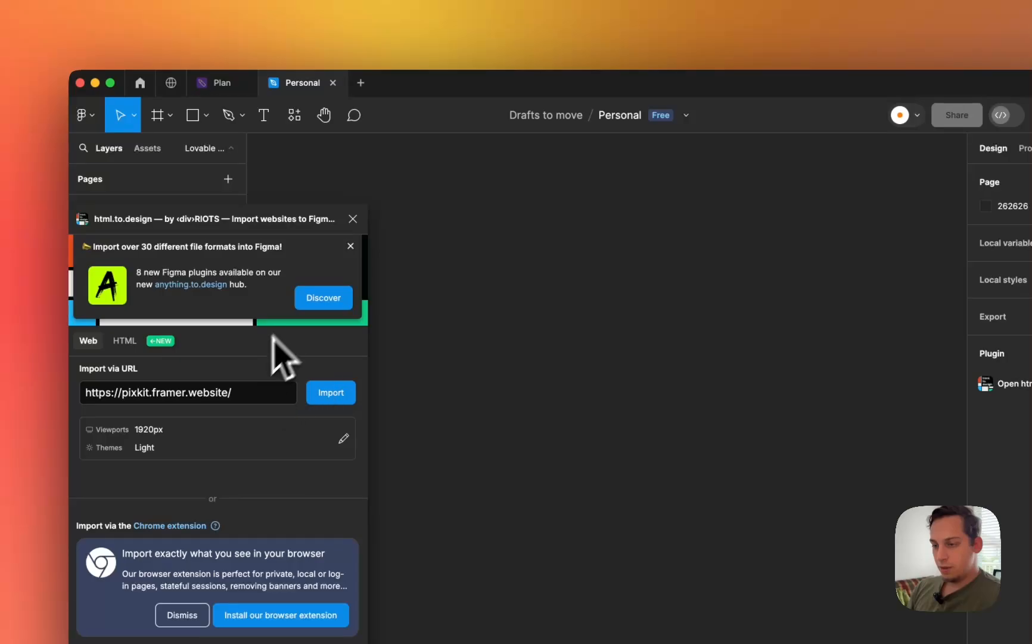
{"action": "left_click", "coordinate": [346, 248]}
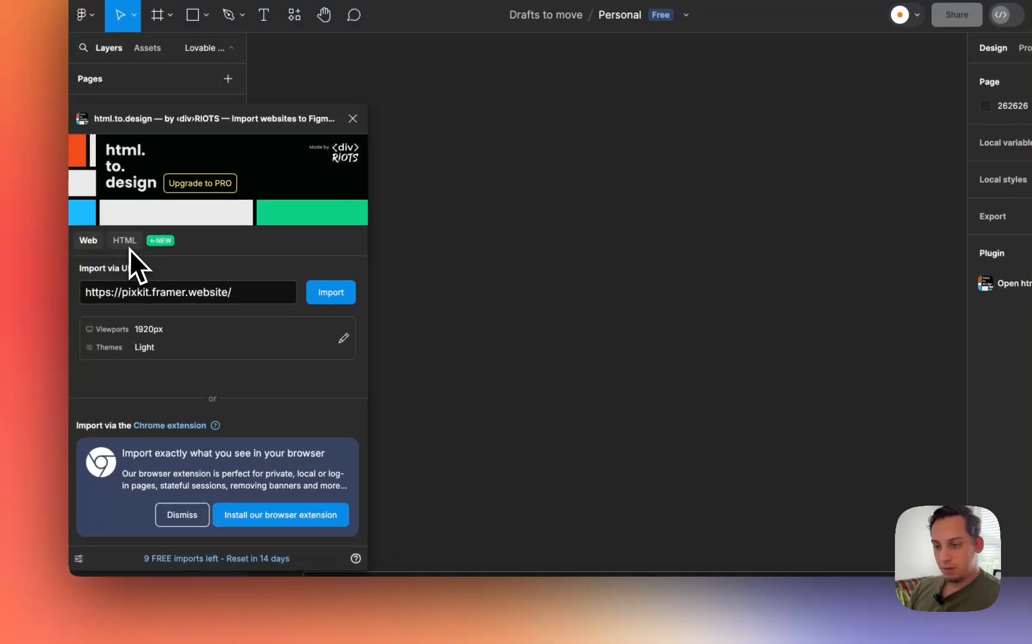
{"action": "left_click", "coordinate": [124, 240]}
{"action": "left_click", "coordinate": [88, 241]}
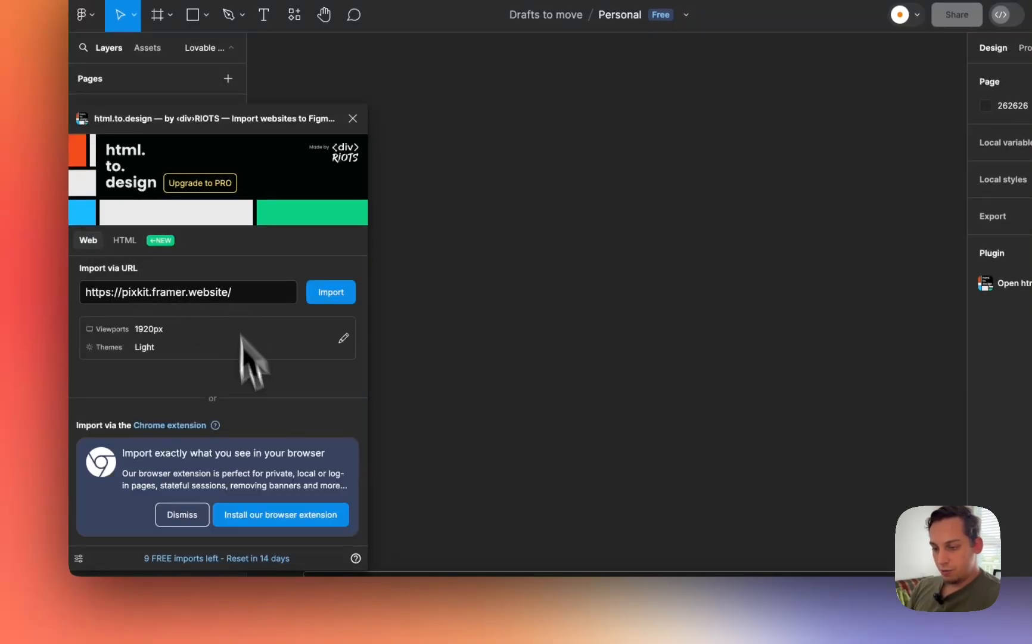
- Copy the AssignTrack artifact's claude.site URL from Chrome, paste it into Import via URL, and import
{"action": "left_click", "coordinate": [330, 623]}
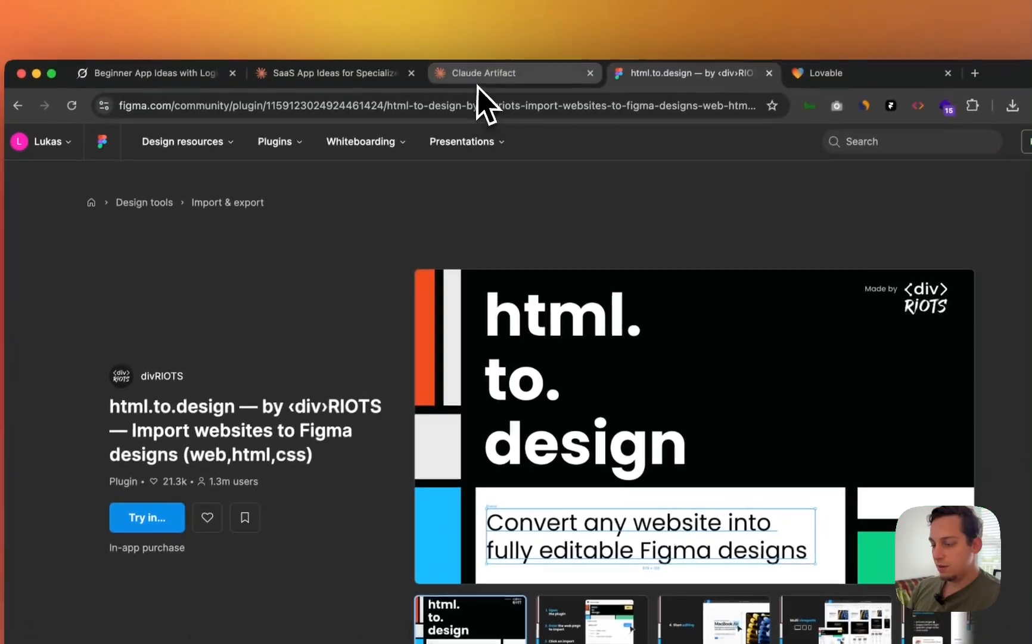
{"action": "left_click", "coordinate": [481, 74]}
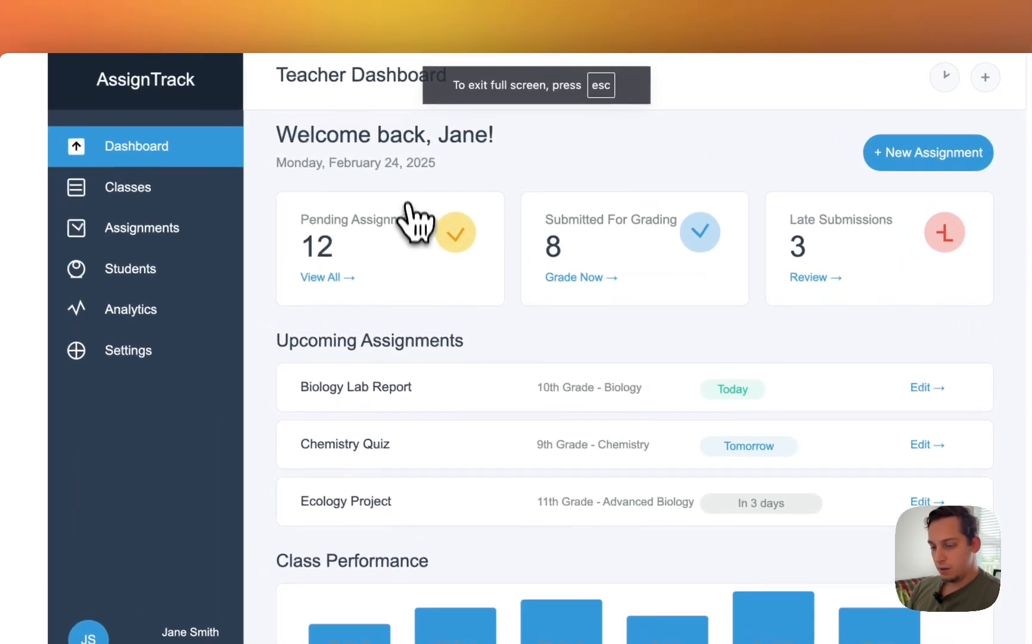
{"action": "key", "text": "Escape"}
{"action": "left_click", "coordinate": [408, 102]}
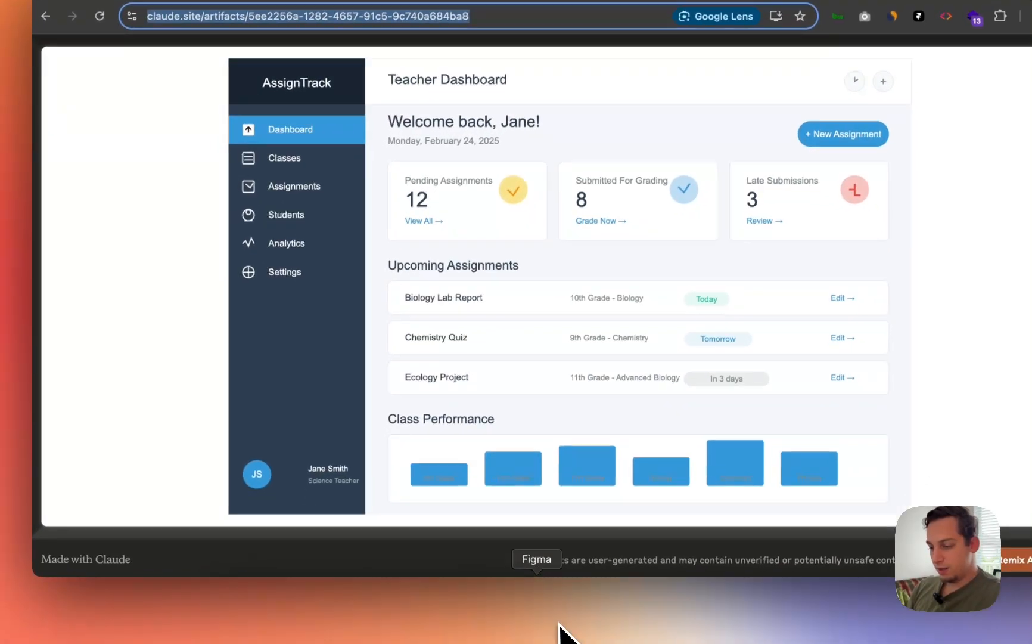
{"action": "left_click", "coordinate": [562, 633]}
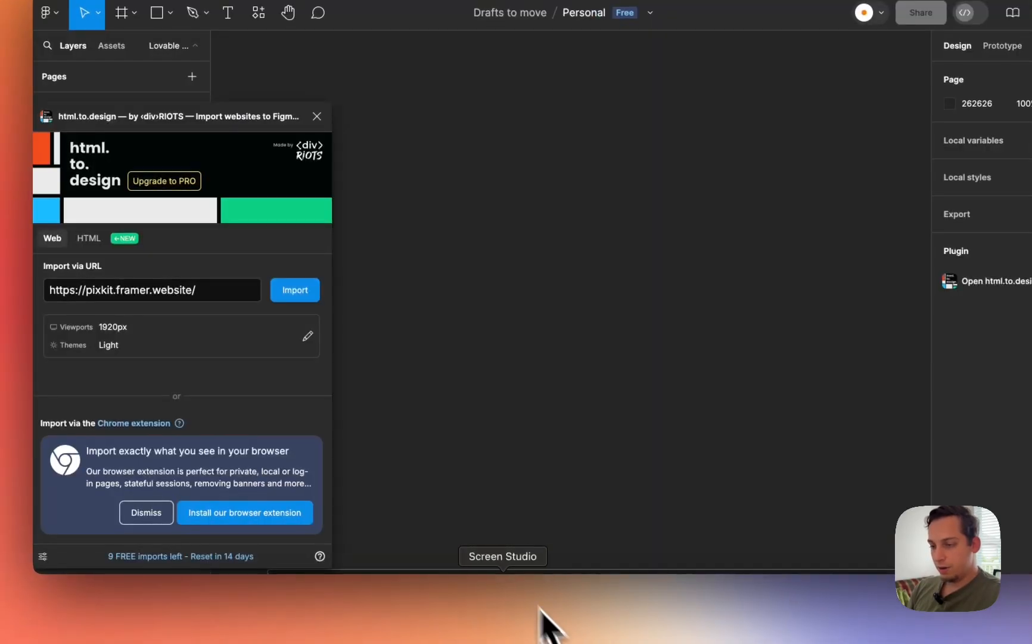
{"action": "triple_click", "coordinate": [230, 291]}
{"action": "key", "text": "super+v"}
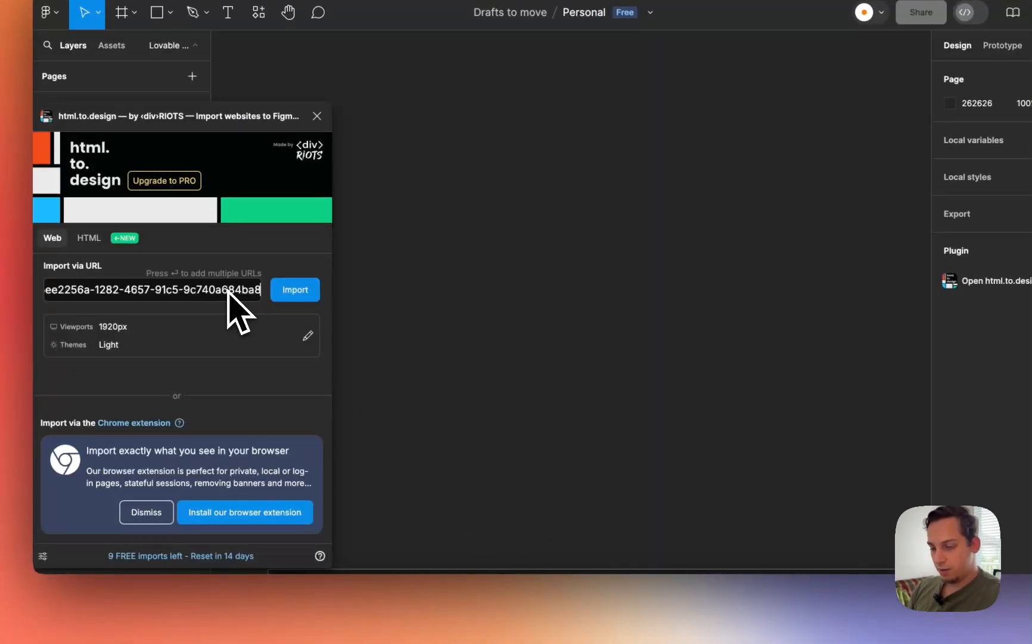
{"action": "left_click", "coordinate": [279, 292]}
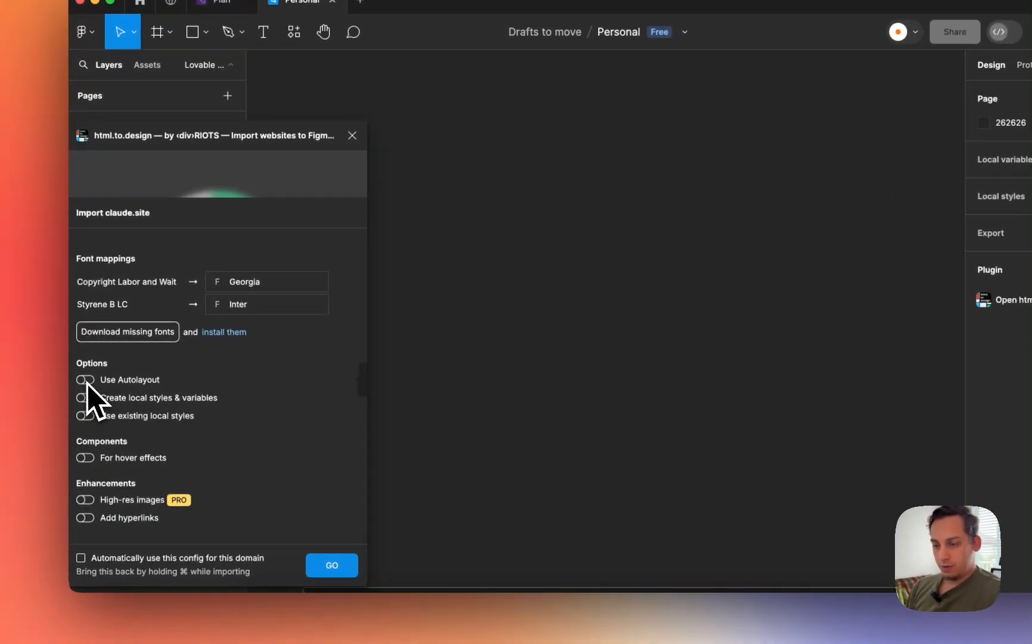
- Turn on Use Autolayout in the import options and run the import with GO
{"action": "left_click", "coordinate": [84, 398]}
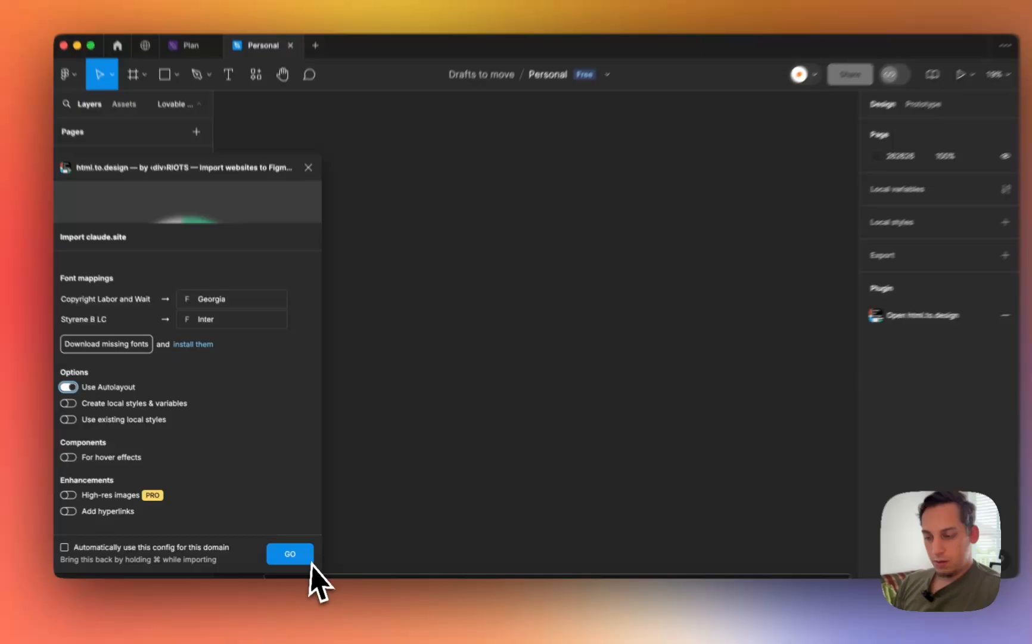
{"action": "left_click", "coordinate": [301, 556]}
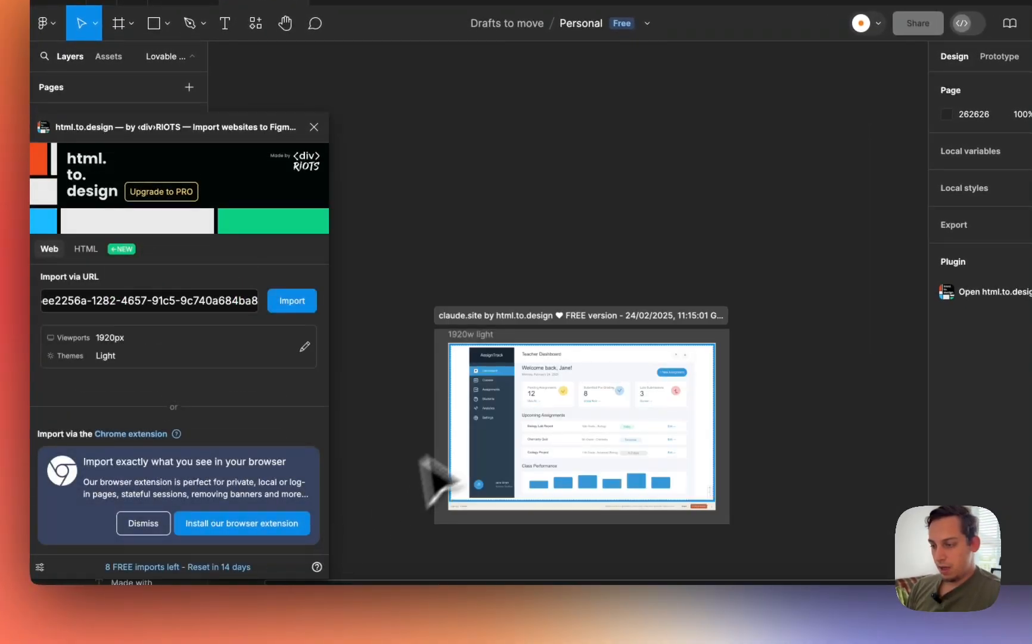
- Inspect the imported claude.site section's nested frames and close the html.to.design plugin
{"action": "scroll", "coordinate": [549, 516], "scroll_direction": "up", "scroll_amount": 2}
{"action": "scroll", "coordinate": [548, 519], "scroll_direction": "down", "scroll_amount": 1}
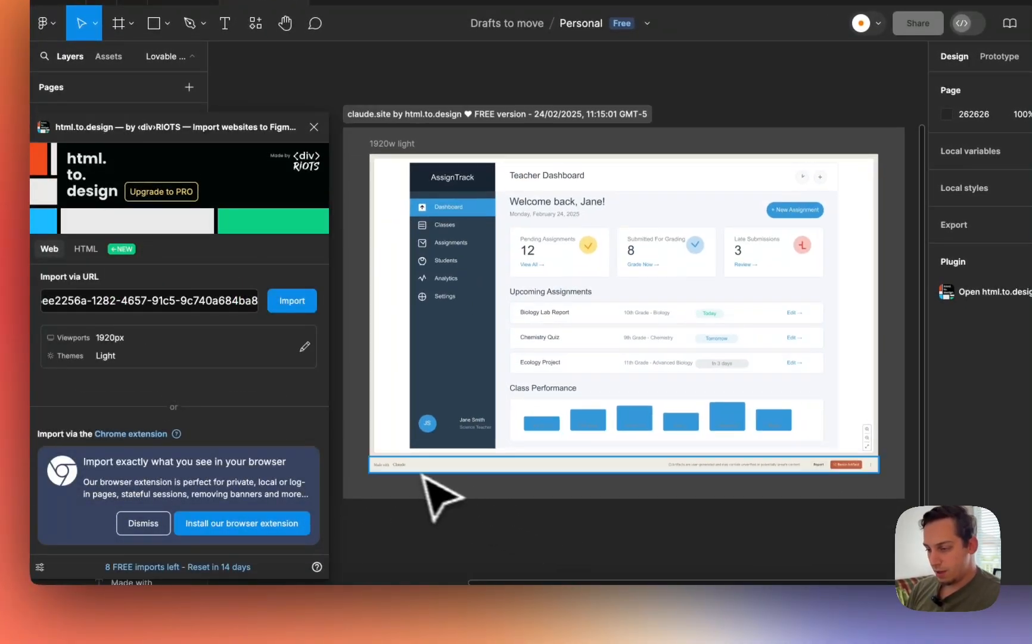
{"action": "scroll", "coordinate": [402, 469], "scroll_direction": "up", "scroll_amount": 3}
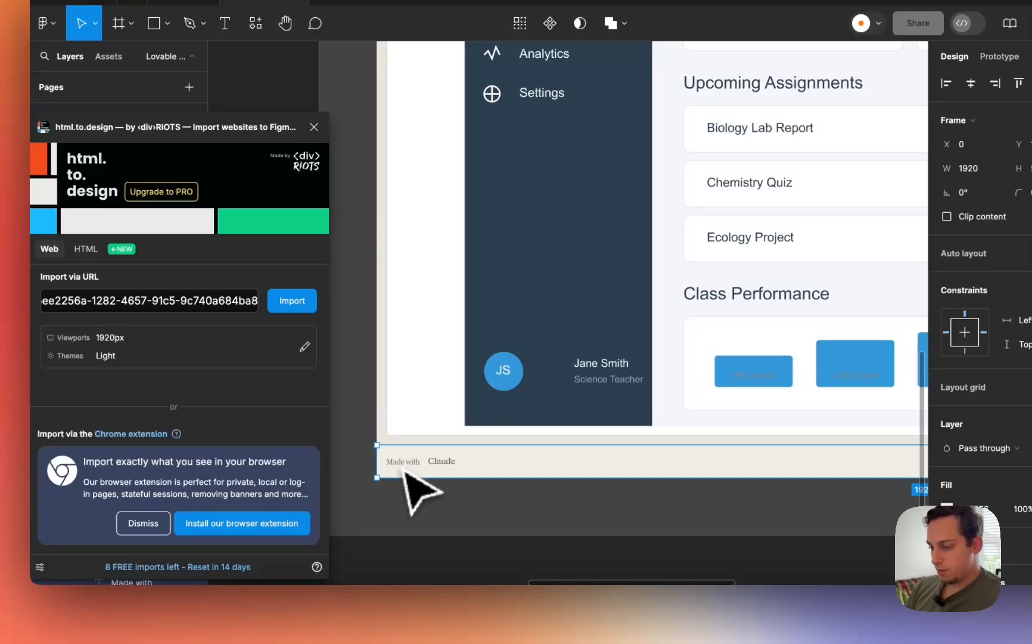
{"action": "left_click", "coordinate": [405, 456]}
{"action": "left_click", "coordinate": [394, 447]}
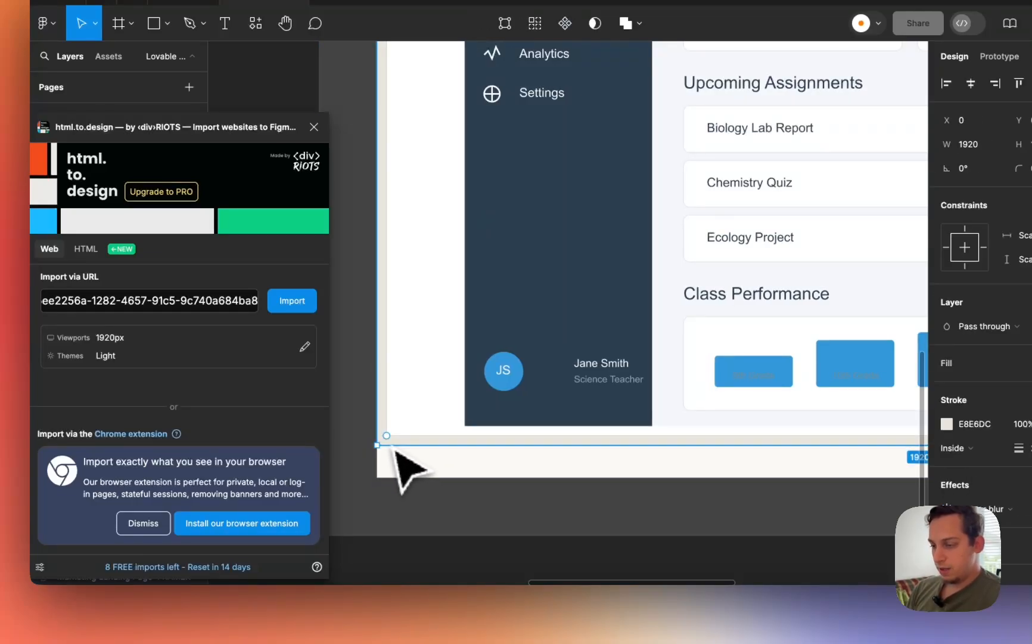
{"action": "scroll", "coordinate": [394, 447], "scroll_direction": "down", "scroll_amount": 4}
{"action": "double_click", "coordinate": [409, 372]}
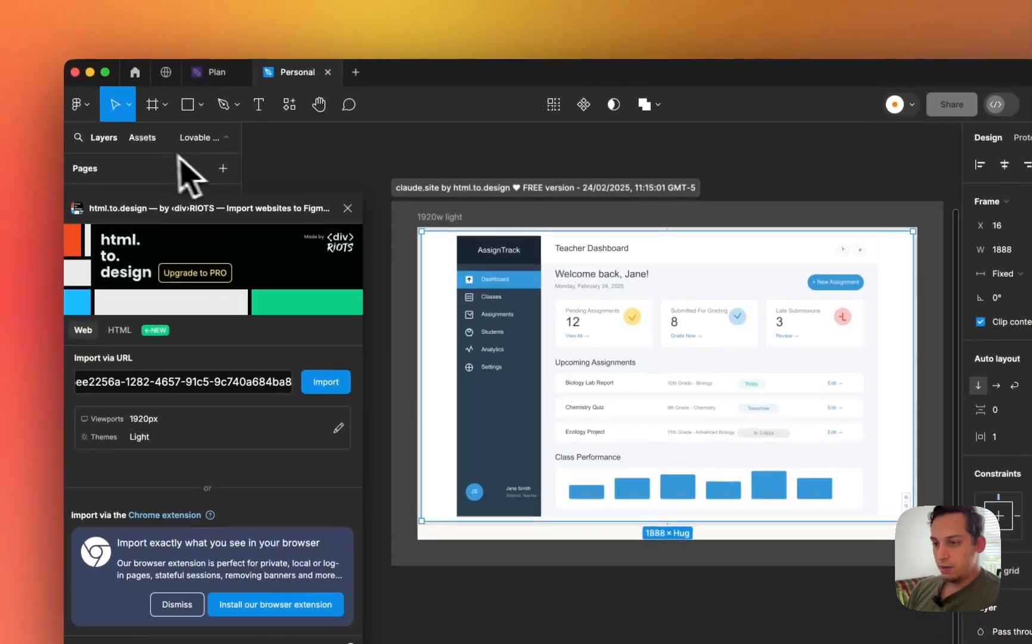
{"action": "left_click", "coordinate": [352, 218]}
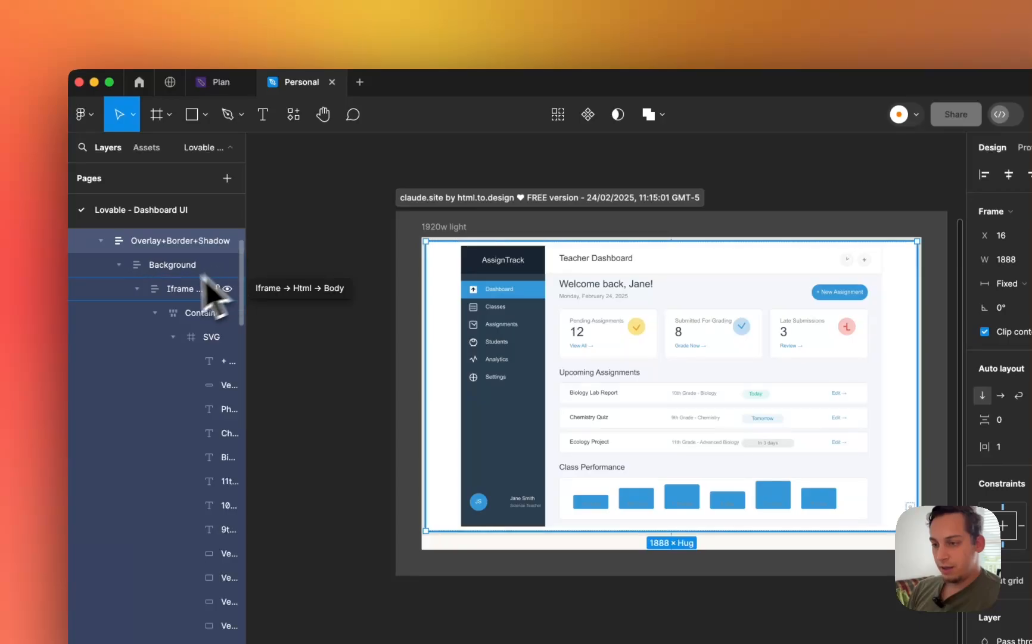
- Drag the Overlay+Border+Shadow frame out of the 1920w light frame to the right
{"action": "scroll", "coordinate": [206, 286], "scroll_direction": "up", "scroll_amount": 2}
{"action": "left_click", "coordinate": [126, 268]}
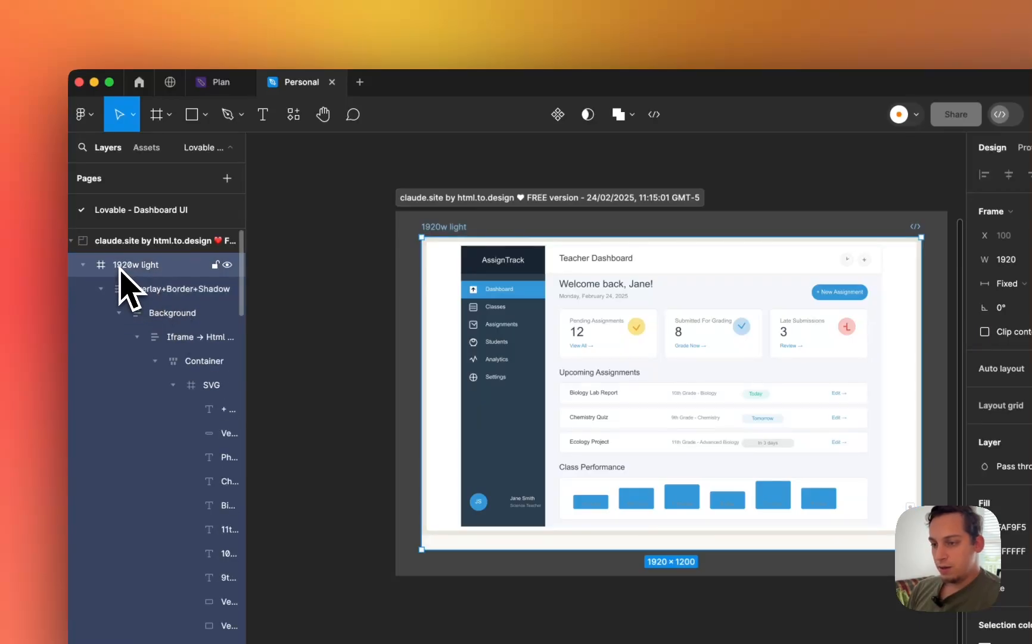
{"action": "left_click", "coordinate": [138, 288]}
{"action": "scroll", "coordinate": [594, 277], "scroll_direction": "down", "scroll_amount": 3}
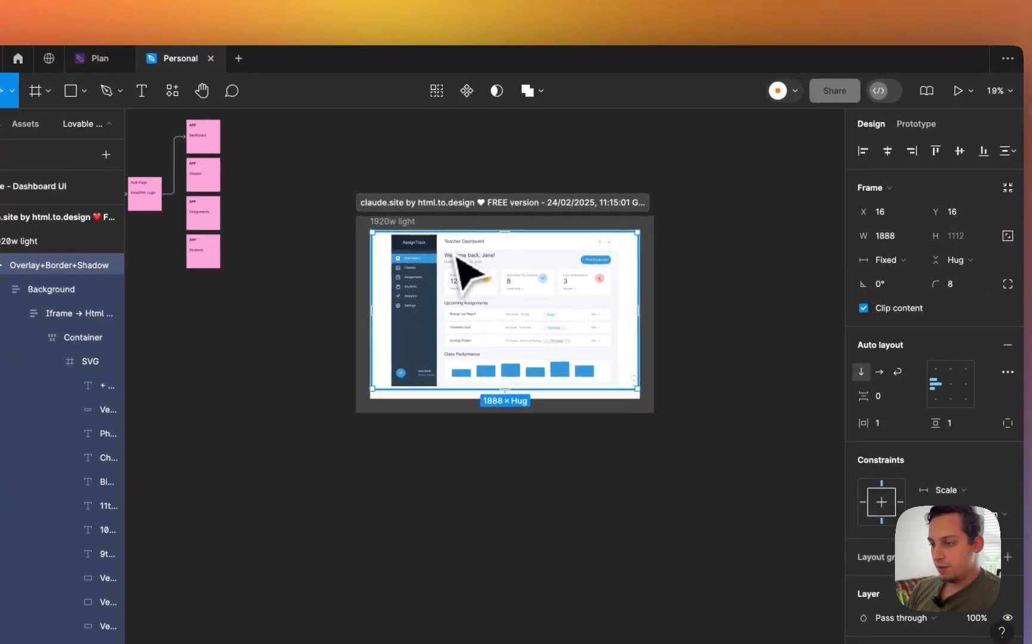
{"action": "left_click_drag", "start_coordinate": [456, 256], "coordinate": [792, 275]}
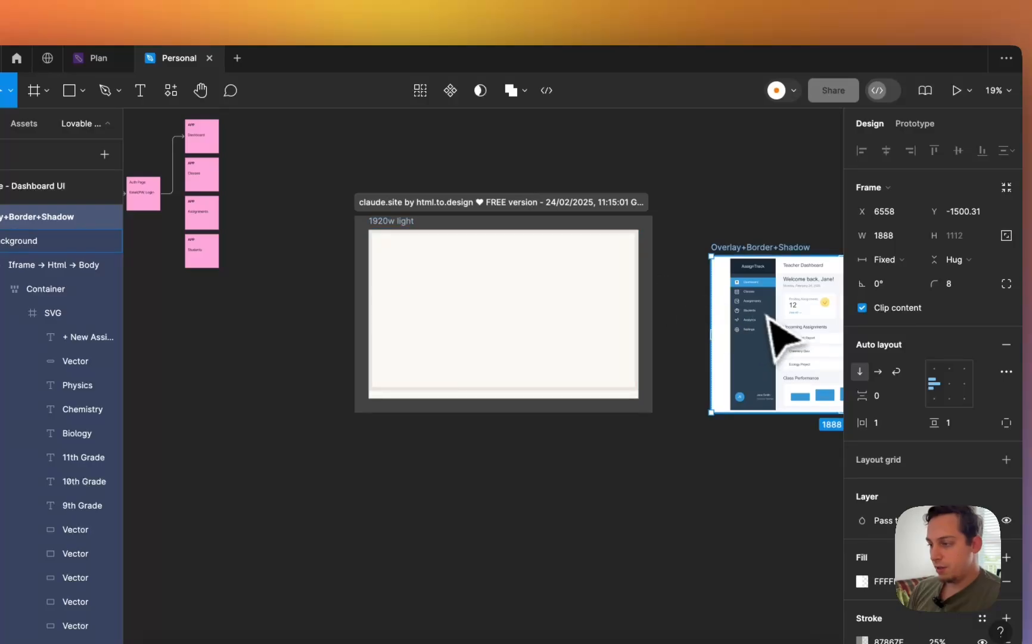
- Drill down through the Background, Iframe and SVG layers into the dashboard artwork
{"action": "scroll", "coordinate": [767, 316], "scroll_direction": "up", "scroll_amount": 5}
{"action": "scroll", "coordinate": [761, 311], "scroll_direction": "right", "scroll_amount": 8}
{"action": "double_click", "coordinate": [358, 289]}
{"action": "double_click", "coordinate": [357, 288]}
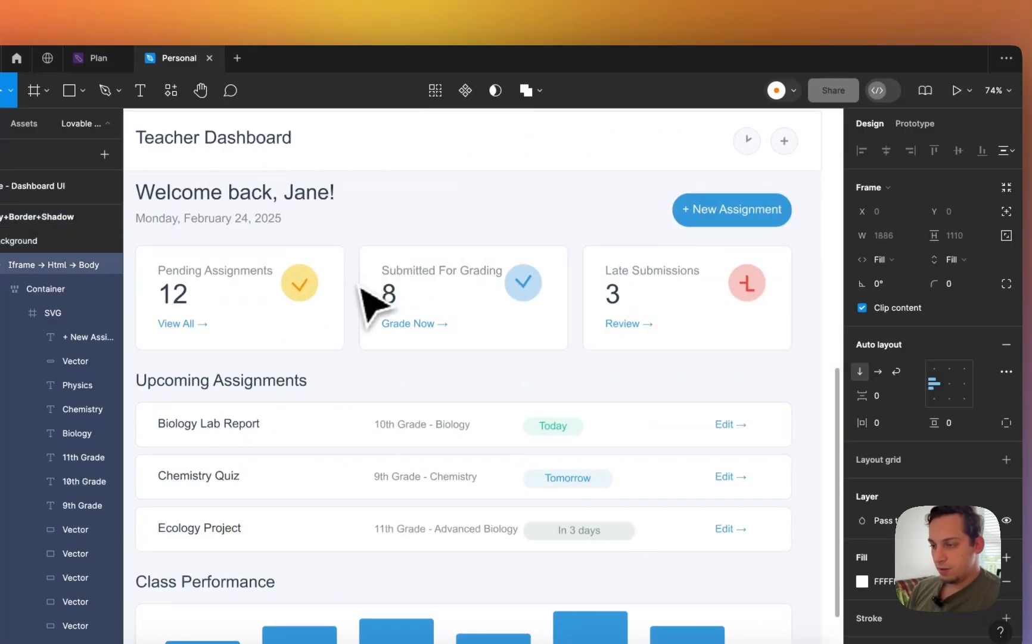
{"action": "double_click", "coordinate": [355, 289]}
{"action": "double_click", "coordinate": [355, 290]}
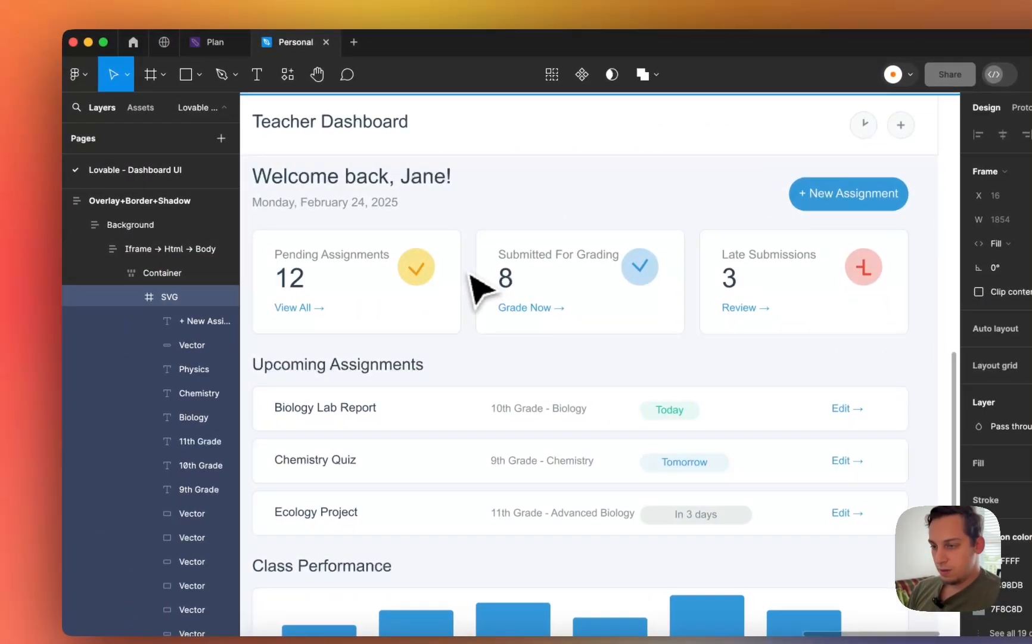
{"action": "double_click", "coordinate": [477, 287]}
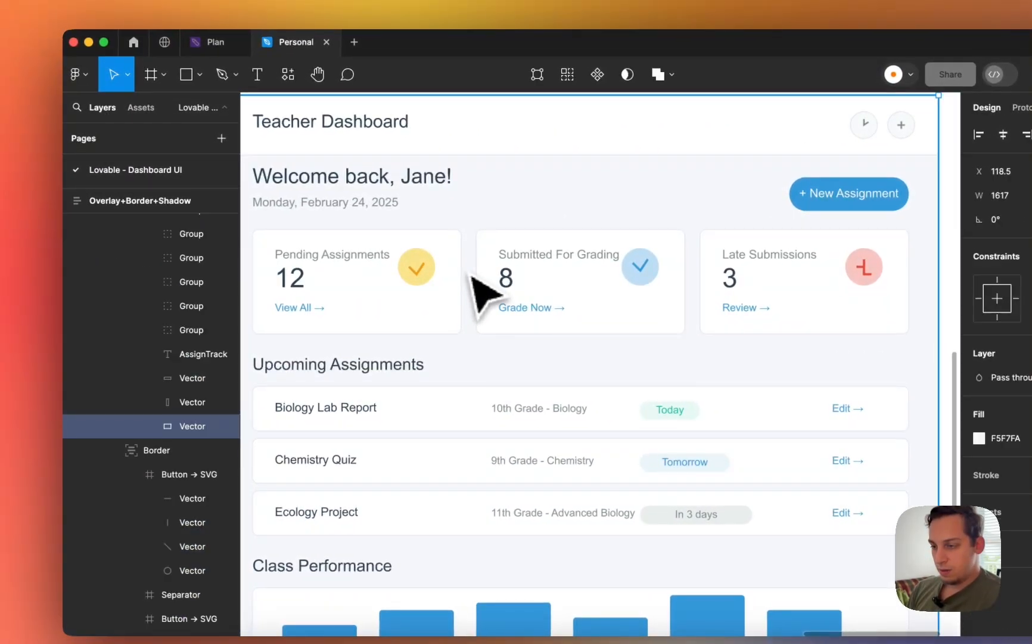
{"action": "scroll", "coordinate": [486, 294], "scroll_direction": "down", "scroll_amount": 5}
- Select the Pending, Submitted For Grading and Late Submissions cards and wrap them in auto layout
{"action": "left_click", "coordinate": [524, 287]}
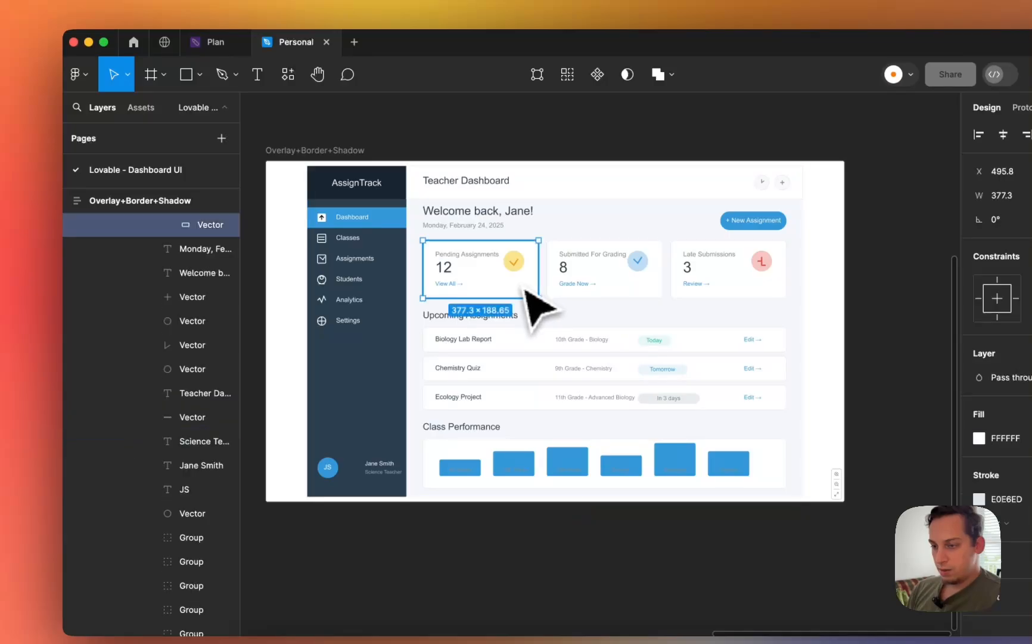
{"action": "scroll", "coordinate": [225, 291], "scroll_direction": "up", "scroll_amount": 3}
{"action": "left_click", "coordinate": [191, 298]}
{"action": "scroll", "coordinate": [192, 299], "scroll_direction": "up", "scroll_amount": 4}
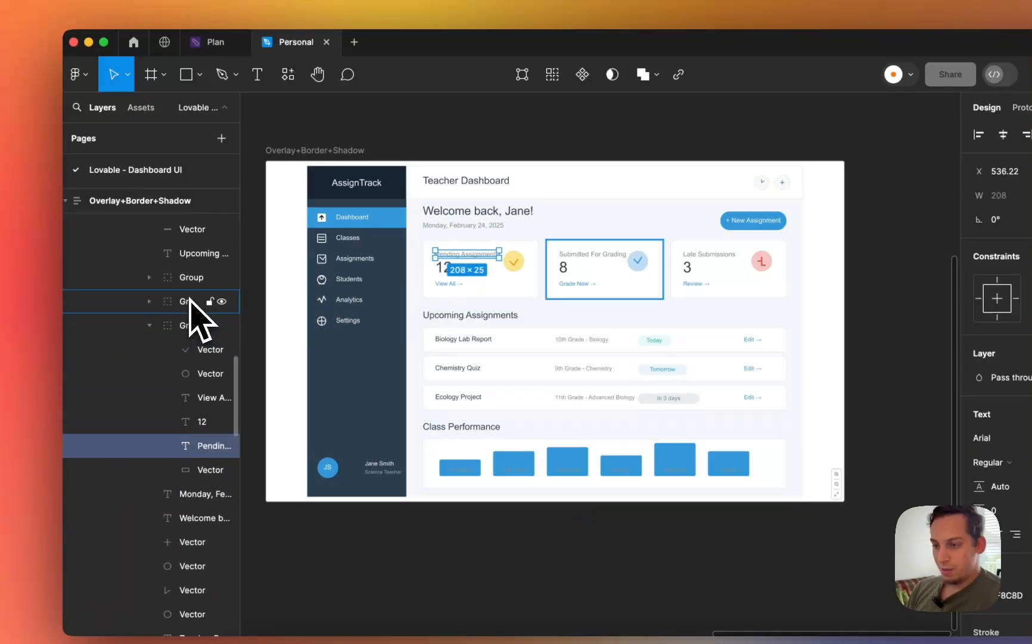
{"action": "left_click", "coordinate": [187, 332]}
{"action": "left_click", "coordinate": [149, 329]}
{"action": "scroll", "coordinate": [160, 343], "scroll_direction": "up", "scroll_amount": 5}
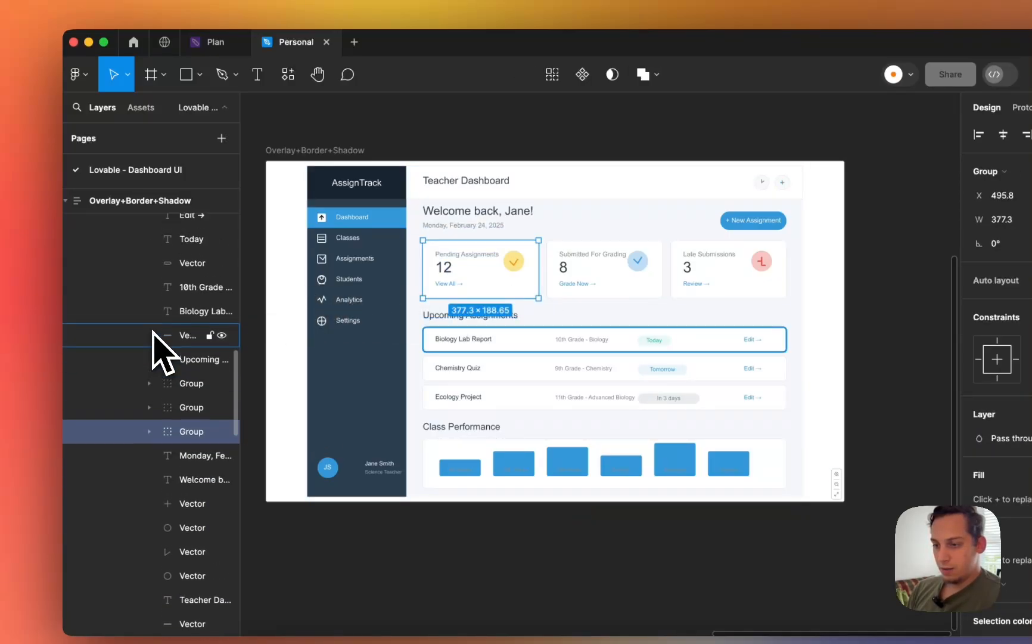
{"action": "scroll", "coordinate": [153, 332], "scroll_direction": "up", "scroll_amount": 5}
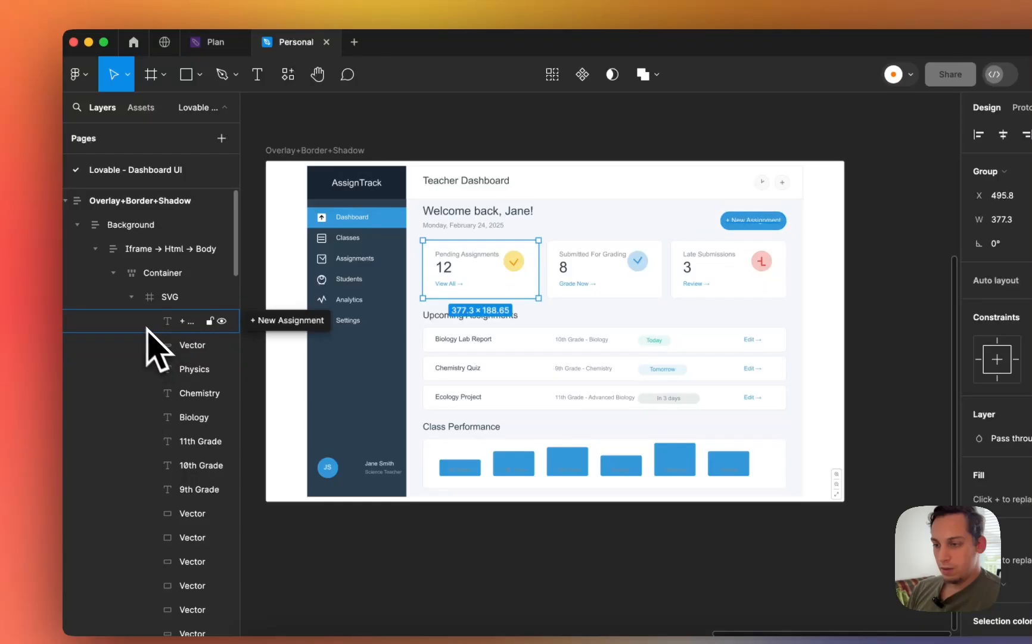
{"action": "left_click", "coordinate": [132, 297]}
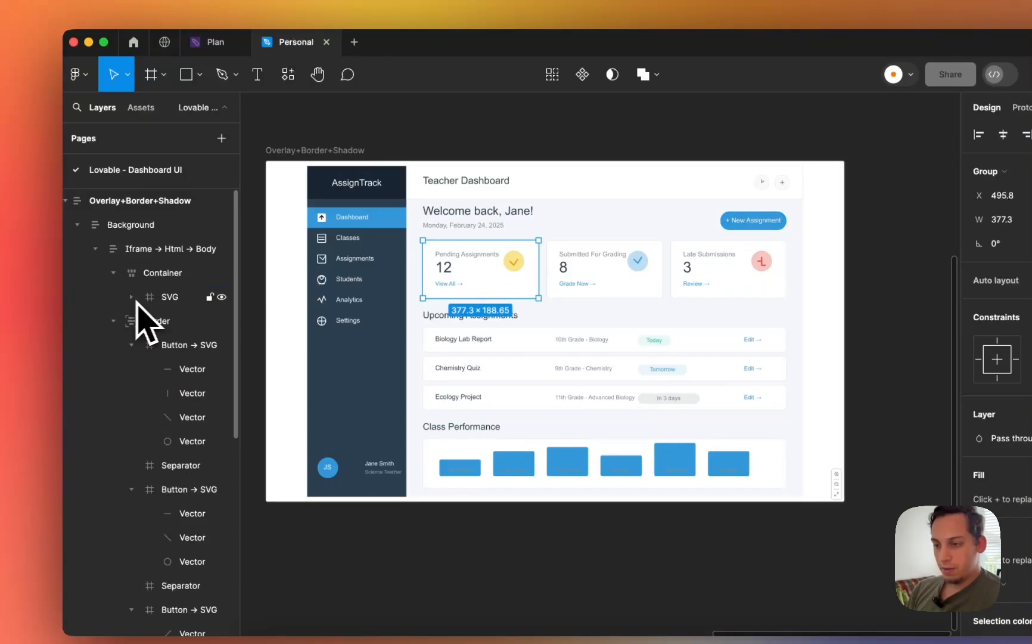
{"action": "left_click", "coordinate": [565, 287], "text": "shift"}
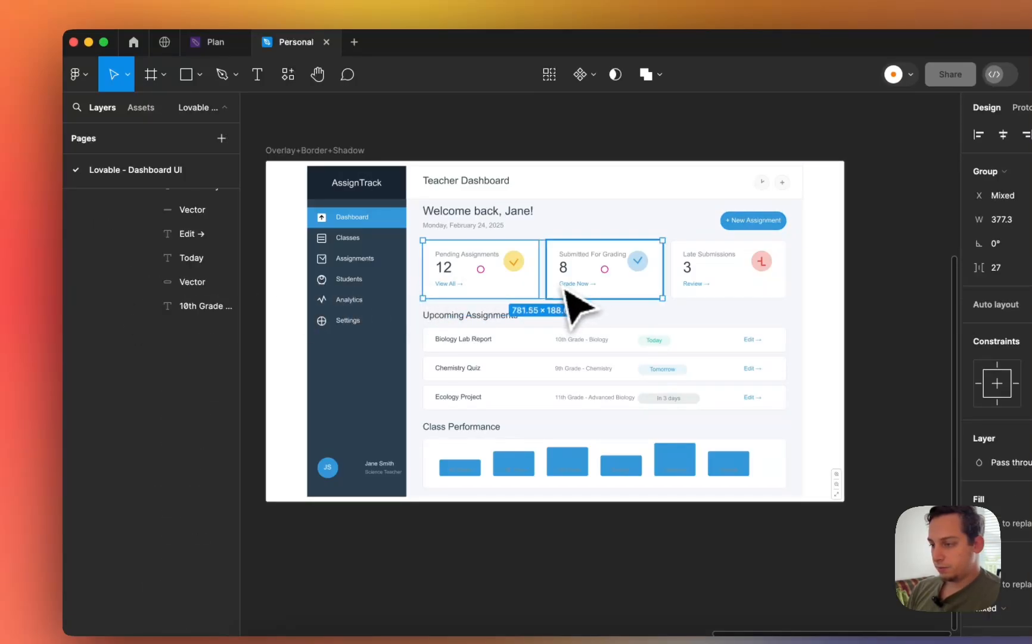
{"action": "left_click", "coordinate": [692, 289], "text": "shift"}
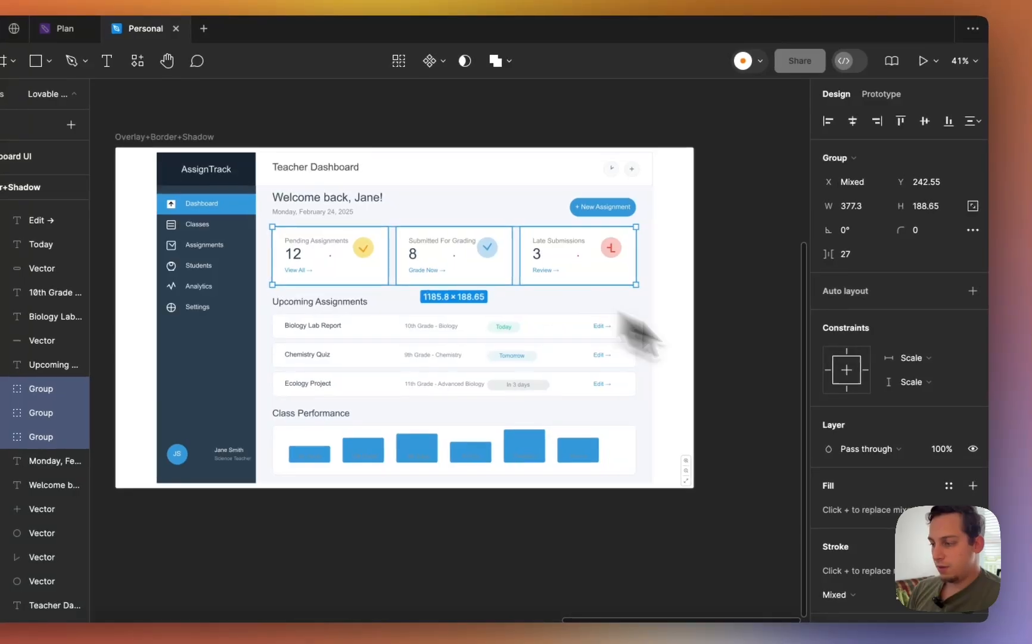
{"action": "left_click", "coordinate": [947, 301]}
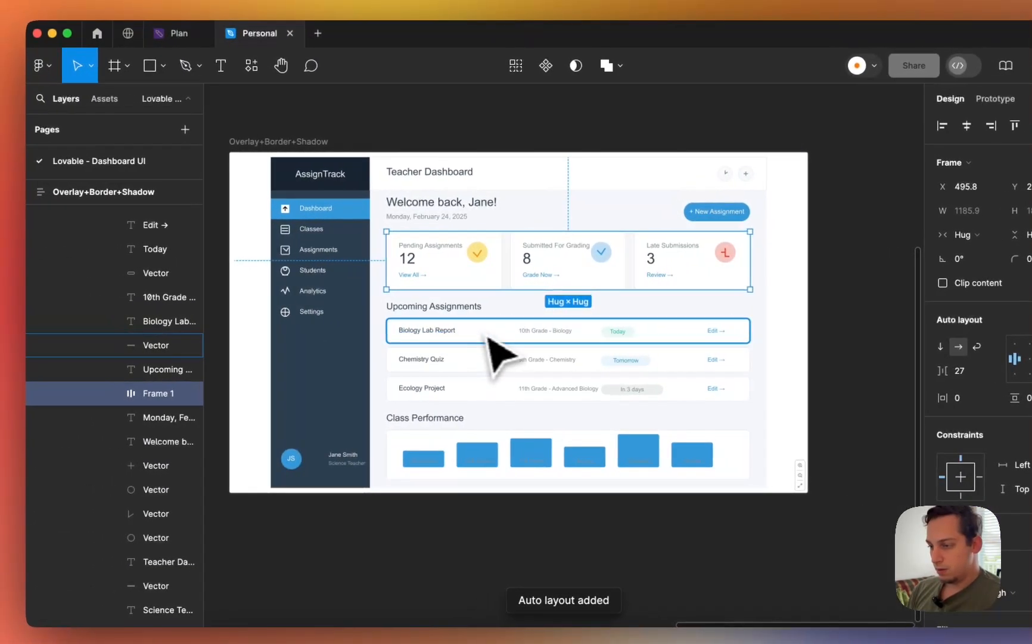
- Try vertical auto layout on the Pending Assignments card, then undo it
{"action": "left_click", "coordinate": [487, 335]}
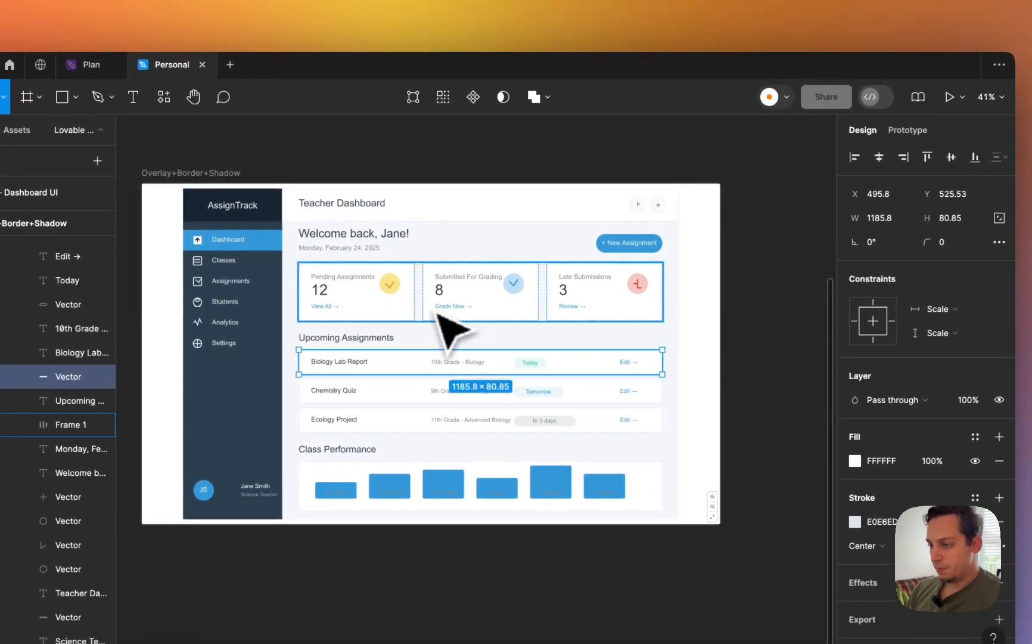
{"action": "left_click", "coordinate": [356, 306]}
{"action": "left_click", "coordinate": [358, 307]}
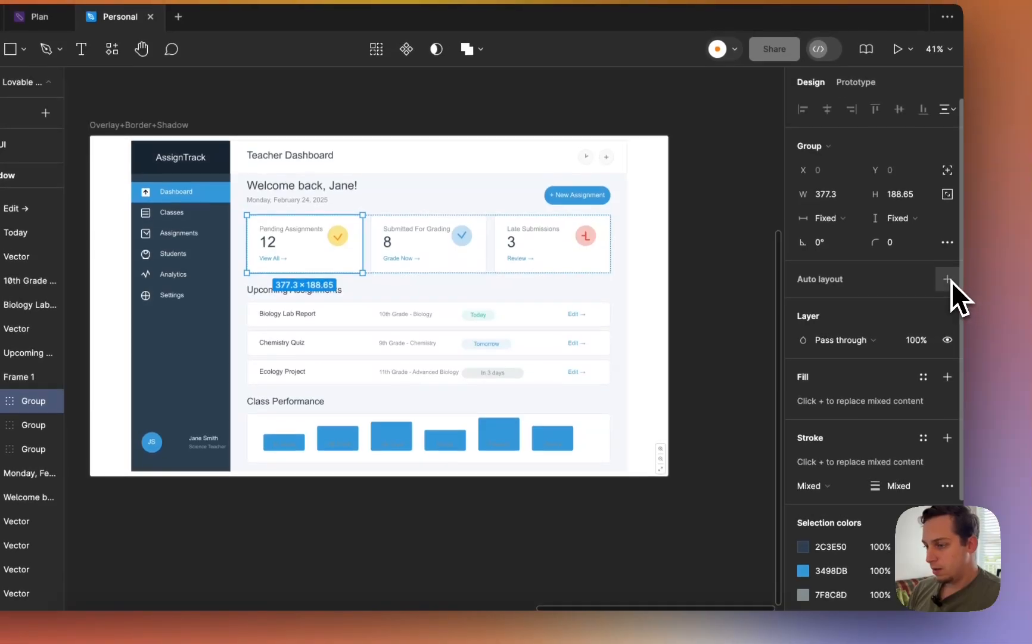
{"action": "left_click", "coordinate": [949, 280]}
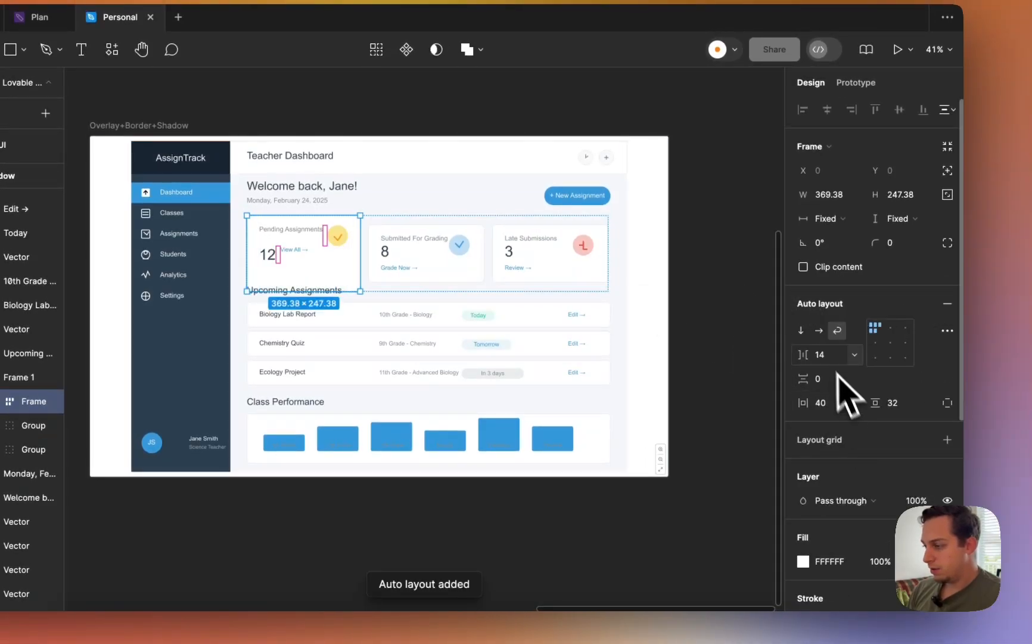
{"action": "left_click", "coordinate": [801, 332]}
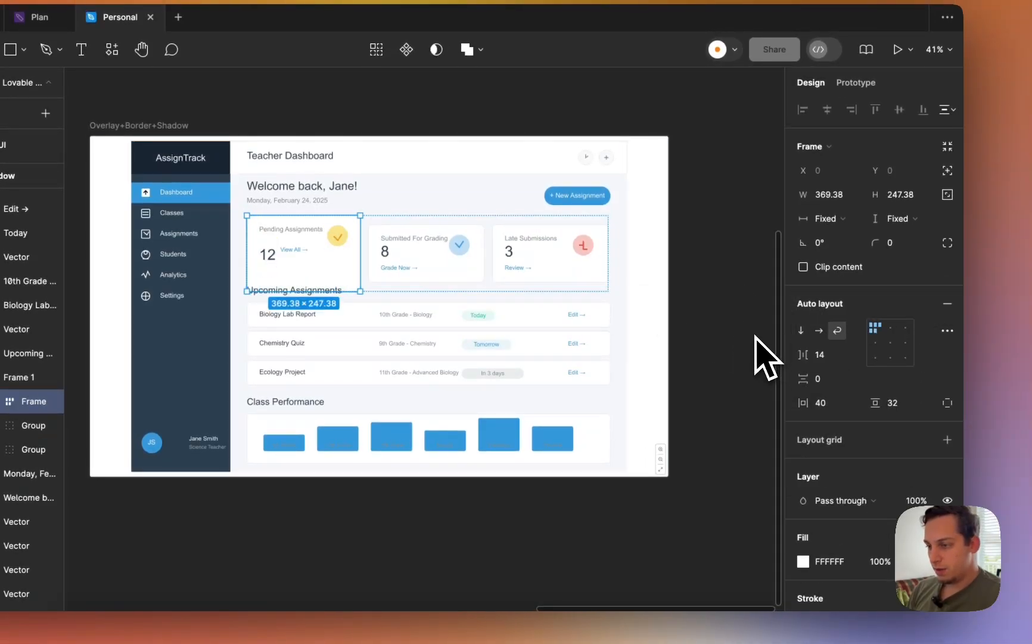
{"action": "key", "text": "super+z"}
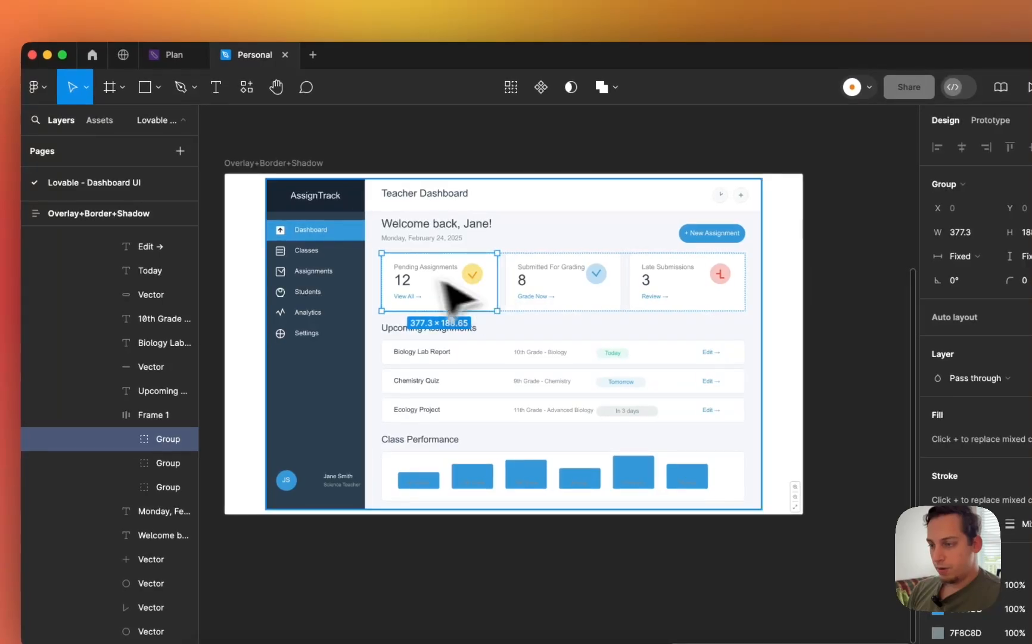
- Check the sidebar items and Biology Lab Report row, then select the outer Overlay+Border+Shadow frame
{"action": "left_click", "coordinate": [319, 251]}
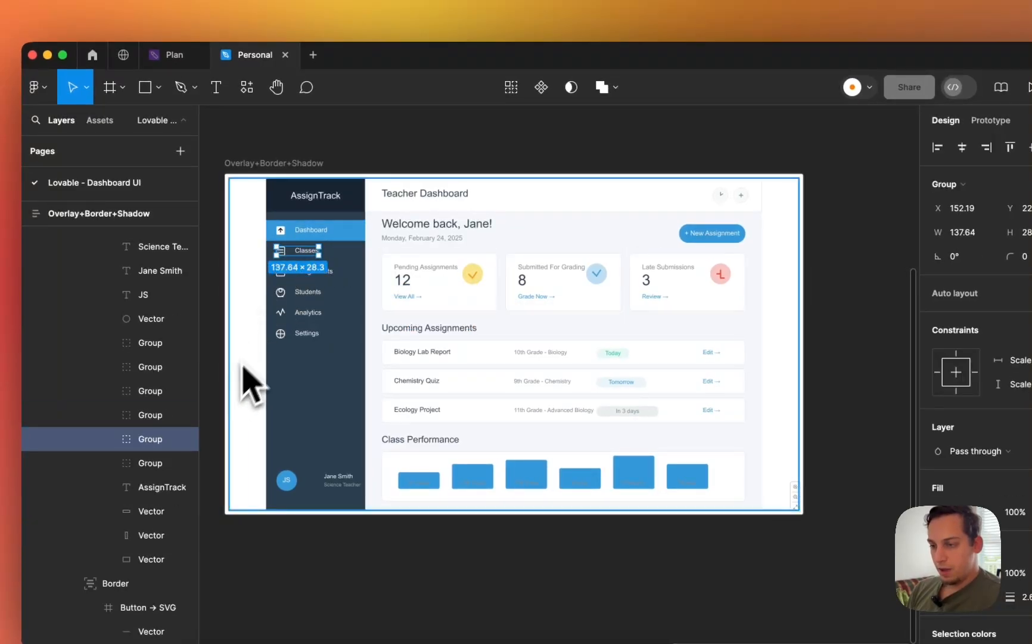
{"action": "scroll", "coordinate": [295, 294], "scroll_direction": "up", "scroll_amount": 5}
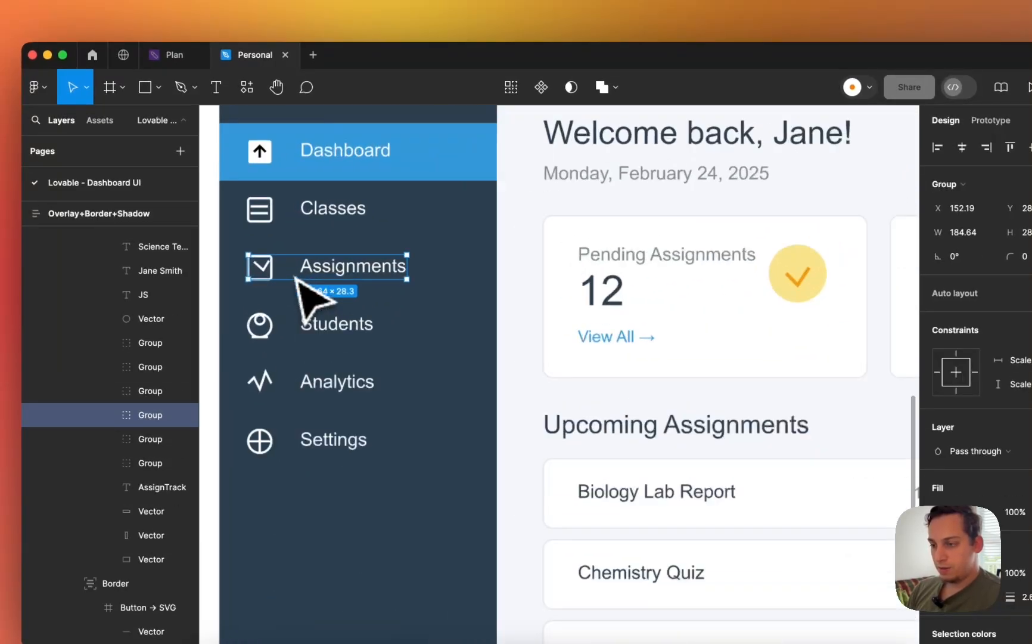
{"action": "left_click", "coordinate": [295, 341]}
{"action": "scroll", "coordinate": [292, 340], "scroll_direction": "down", "scroll_amount": 5}
{"action": "key", "text": "super+z"}
{"action": "key", "text": "super+z"}
{"action": "key", "text": "super+z"}
{"action": "key", "text": "super+z"}
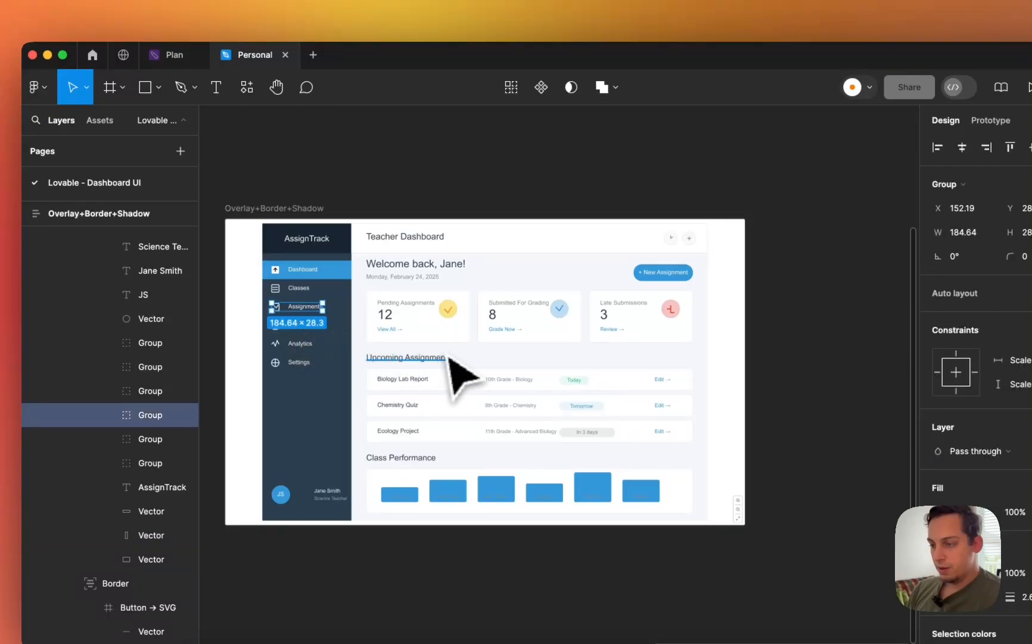
{"action": "left_click", "coordinate": [496, 374]}
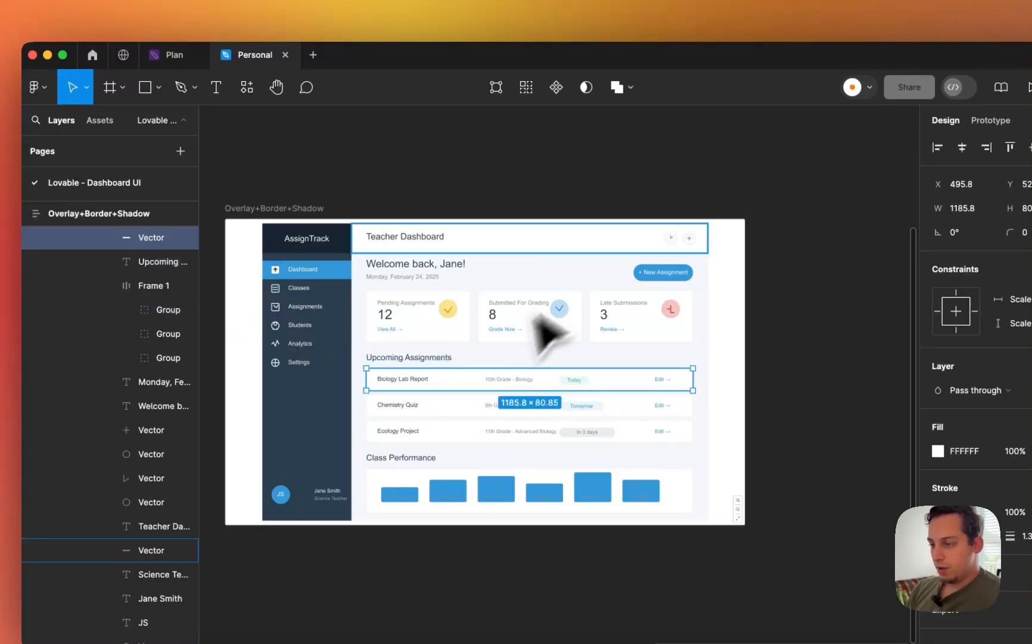
{"action": "left_click", "coordinate": [485, 171]}
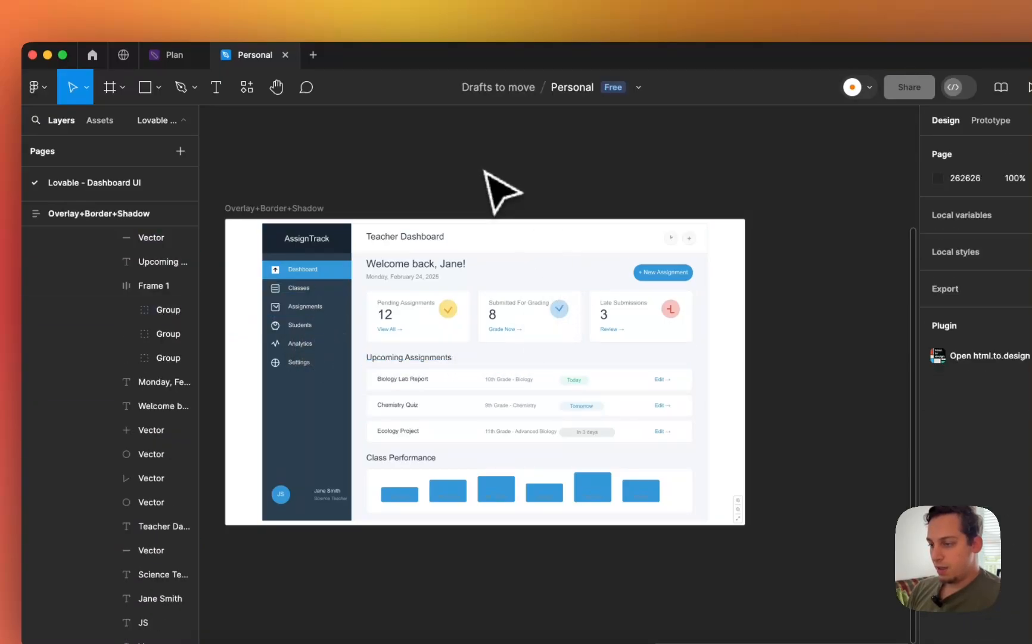
{"action": "left_click", "coordinate": [255, 219]}
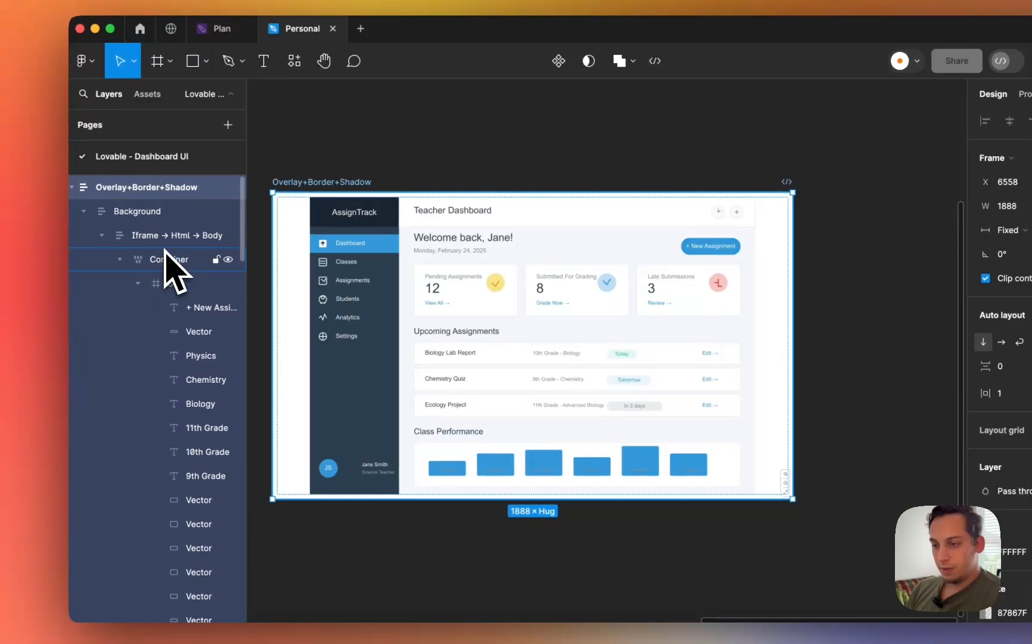
- Move the SVG frame out of Overlay+Border+Shadow, placing it below the empty overlay frame
{"action": "left_click", "coordinate": [171, 285]}
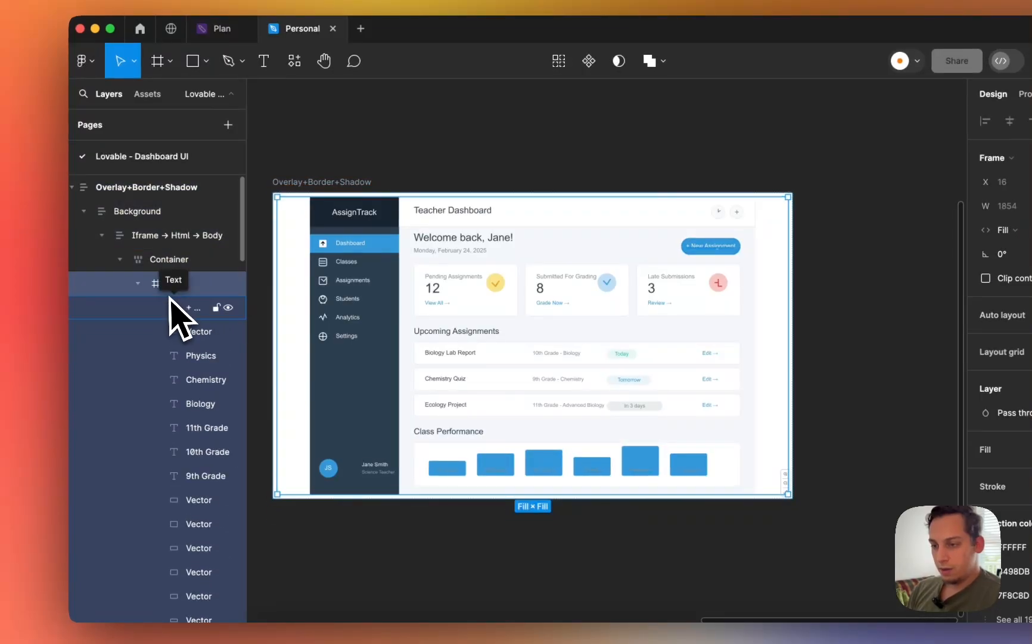
{"action": "left_click_drag", "start_coordinate": [399, 256], "coordinate": [401, 606]}
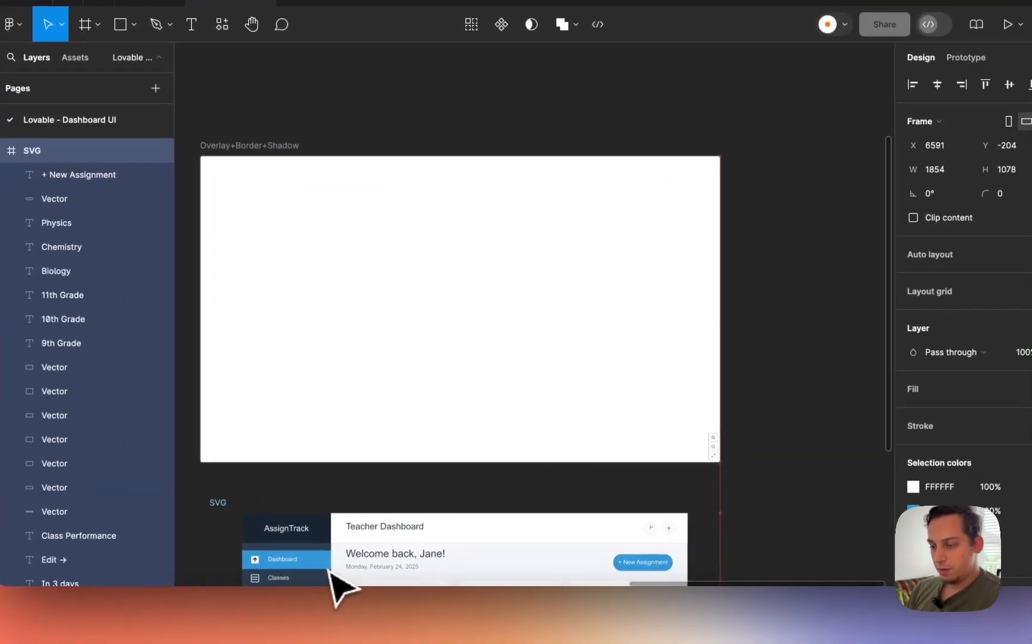
{"action": "left_click_drag", "start_coordinate": [327, 570], "coordinate": [328, 568]}
{"action": "scroll", "coordinate": [327, 568], "scroll_direction": "down", "scroll_amount": 4}
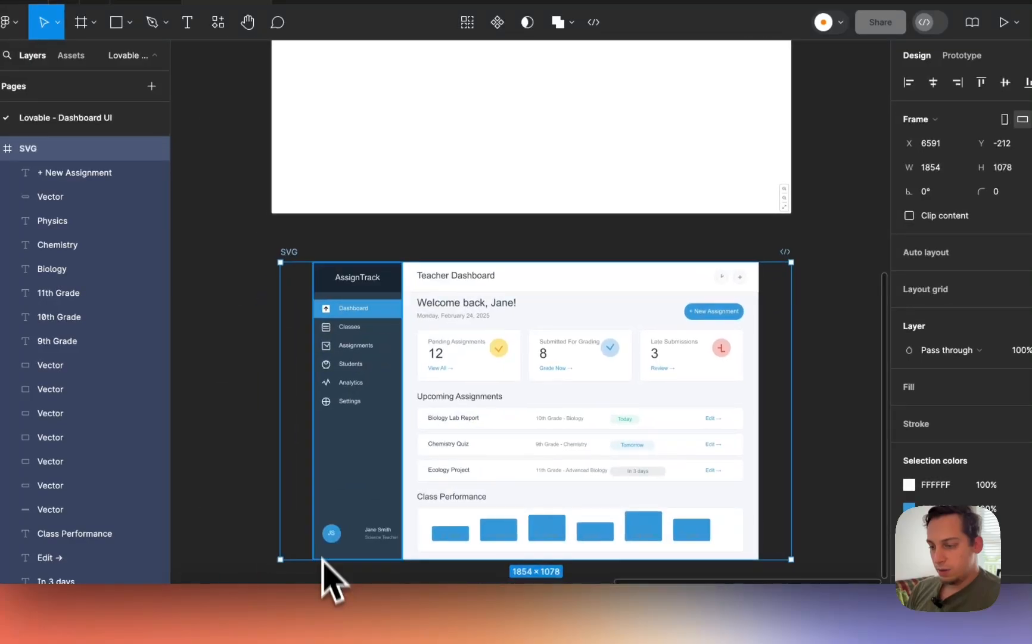
- Narrow the SVG frame to 1617 wide and shift it up and to the left
{"action": "left_click", "coordinate": [307, 456]}
{"action": "left_click", "coordinate": [327, 250]}
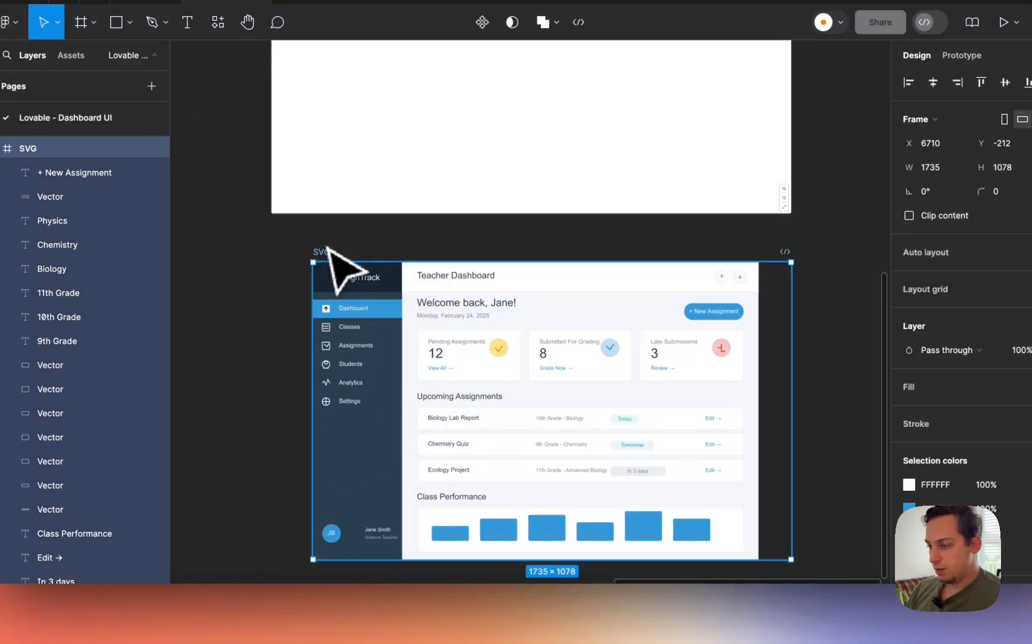
{"action": "left_click_drag", "start_coordinate": [747, 401], "coordinate": [723, 403]}
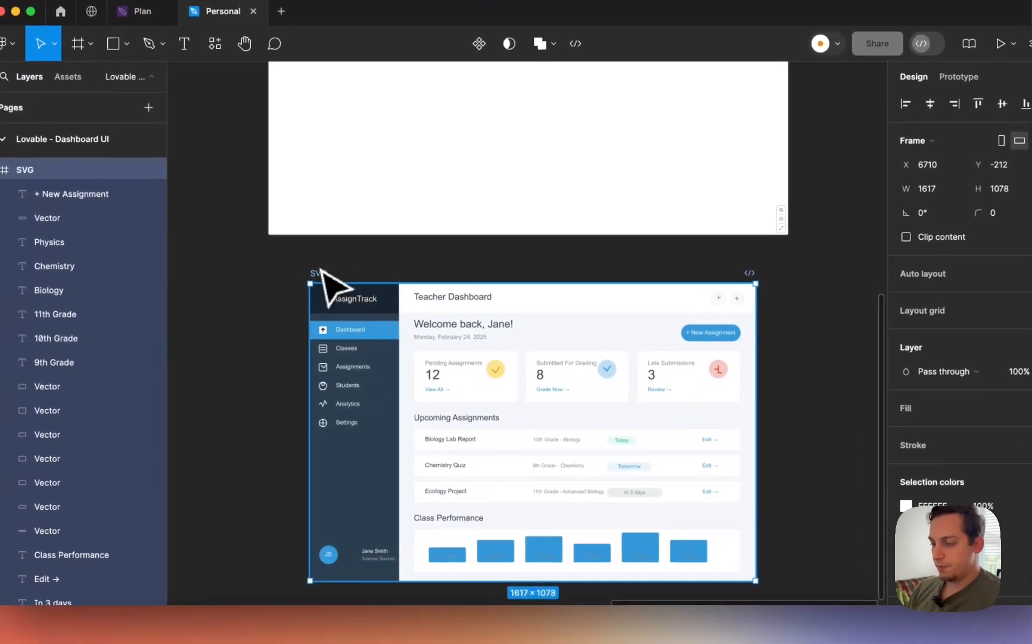
{"action": "left_click_drag", "start_coordinate": [276, 285], "coordinate": [237, 267]}
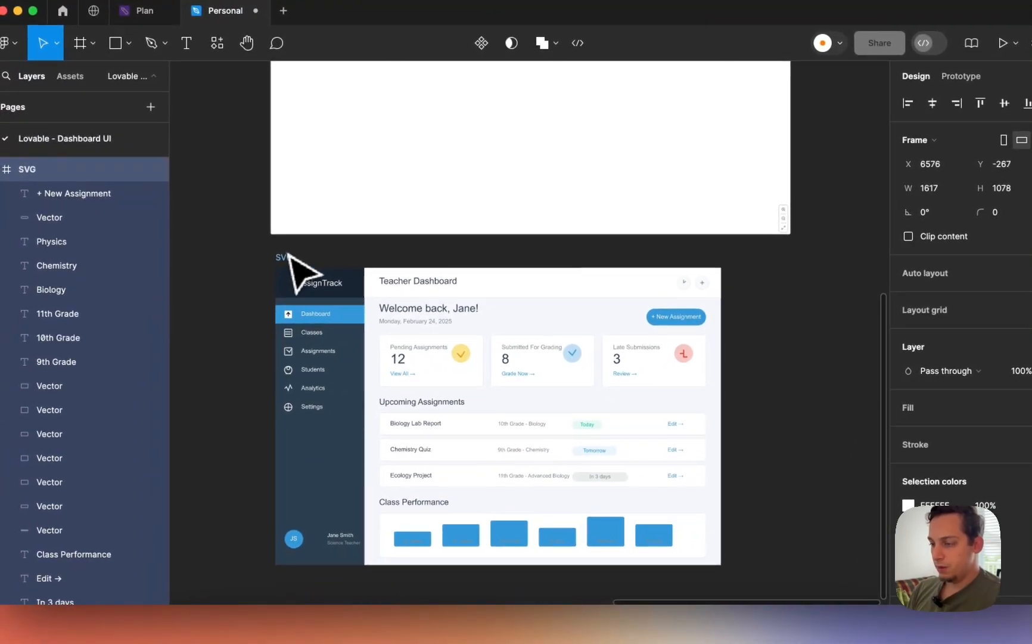
{"action": "scroll", "coordinate": [289, 253], "scroll_direction": "down", "scroll_amount": 3}
- Delete the yellow, blue and red check icons with their circles from the three stat cards
{"action": "scroll", "coordinate": [408, 316], "scroll_direction": "up", "scroll_amount": 5}
{"action": "left_click", "coordinate": [409, 319]}
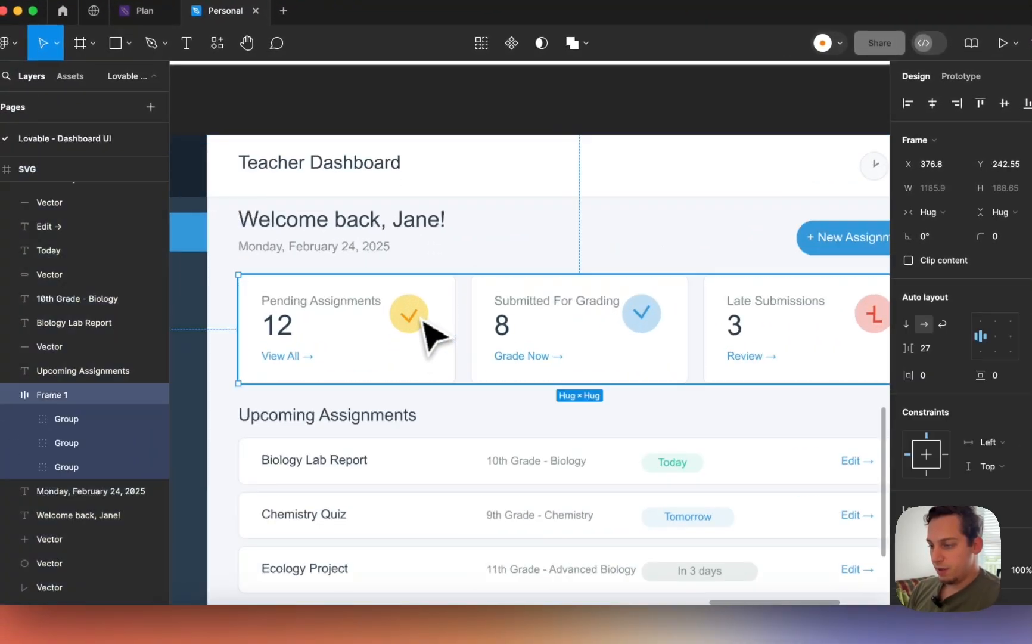
{"action": "double_click", "coordinate": [408, 319]}
{"action": "double_click", "coordinate": [410, 321]}
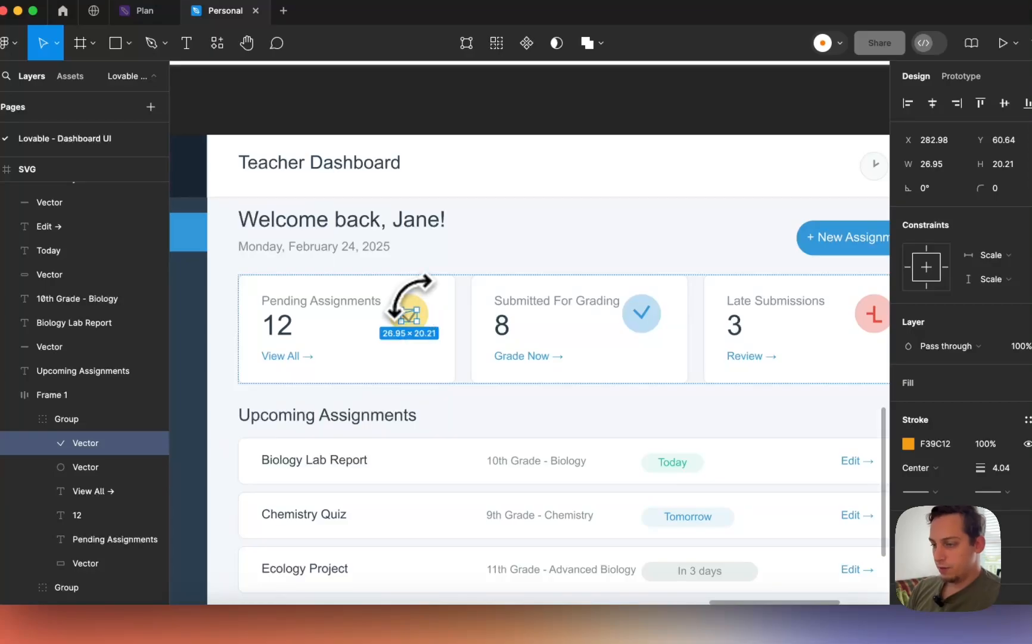
{"action": "left_click", "coordinate": [403, 302], "text": "shift"}
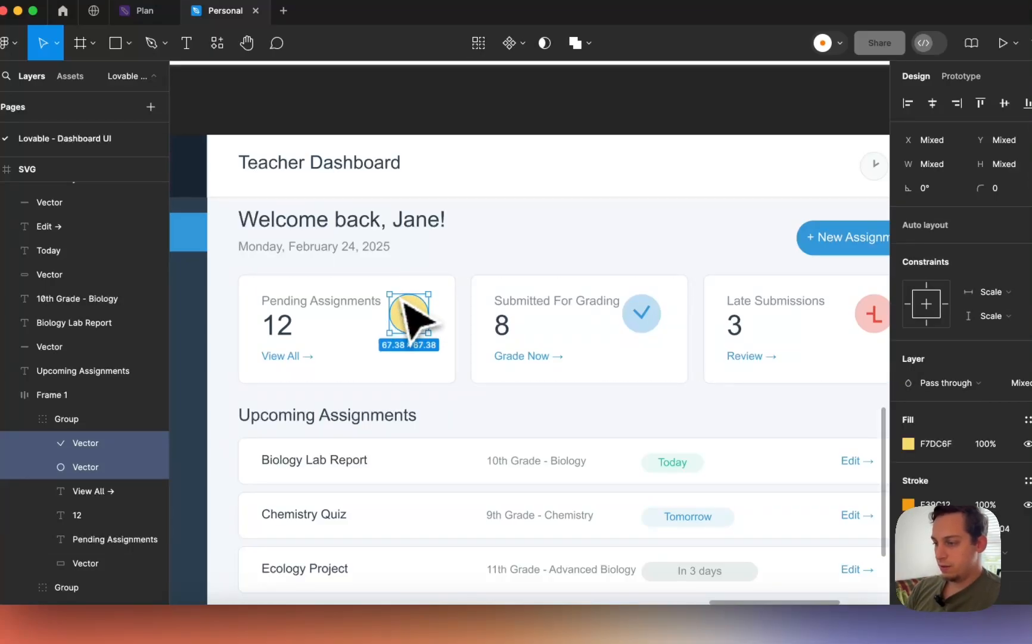
{"action": "key", "text": "BackSpace"}
{"action": "left_click", "coordinate": [640, 313], "text": "super"}
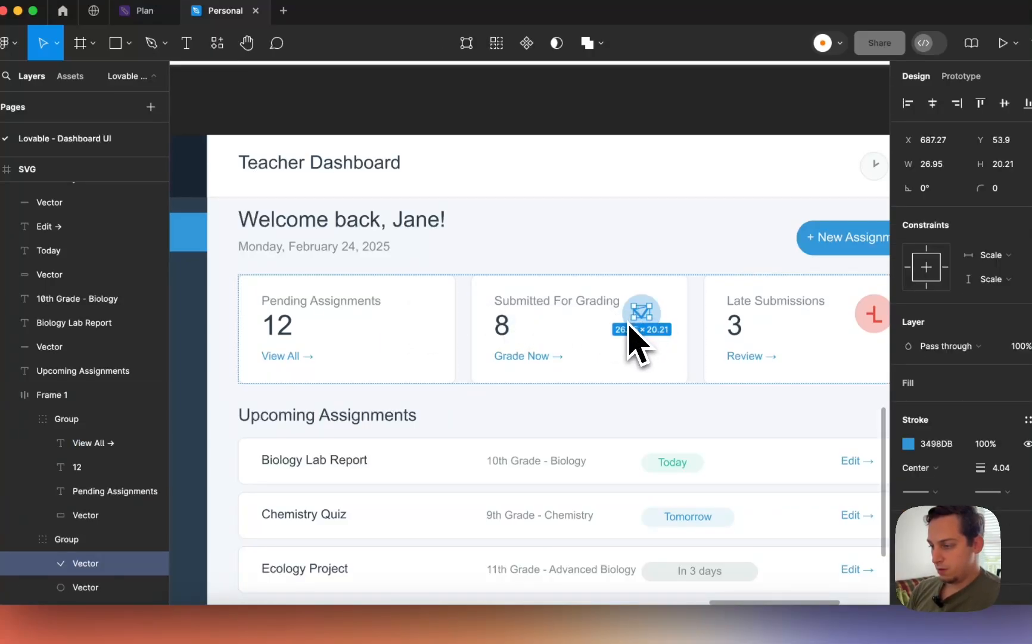
{"action": "scroll", "coordinate": [630, 334], "scroll_direction": "up", "scroll_amount": 5}
{"action": "left_click", "coordinate": [666, 350], "text": "shift"}
{"action": "key", "text": "BackSpace"}
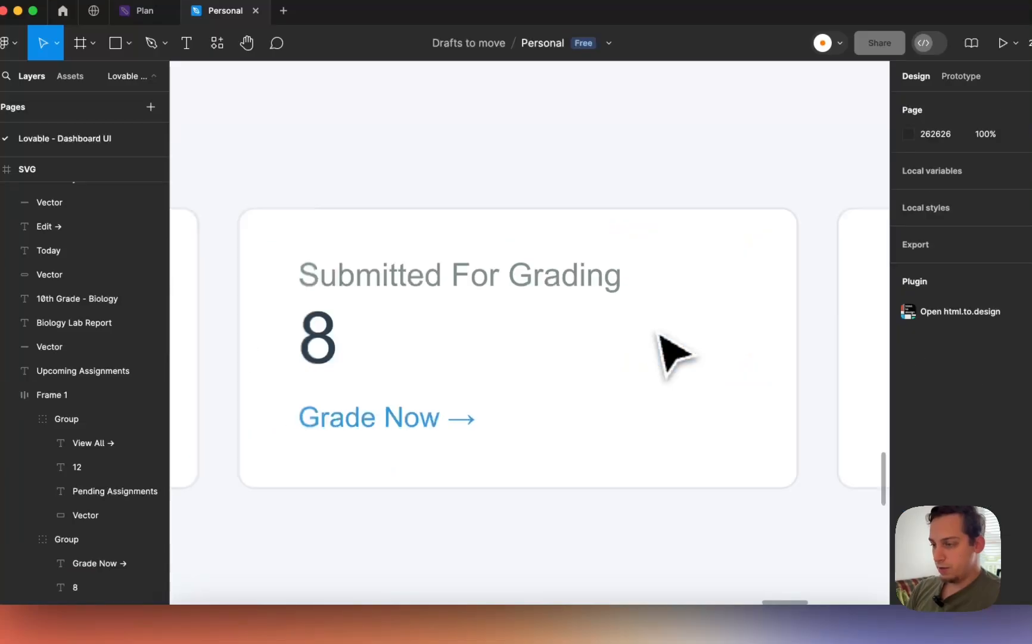
{"action": "scroll", "coordinate": [666, 349], "scroll_direction": "down", "scroll_amount": 4}
{"action": "left_click", "coordinate": [510, 317], "text": "super"}
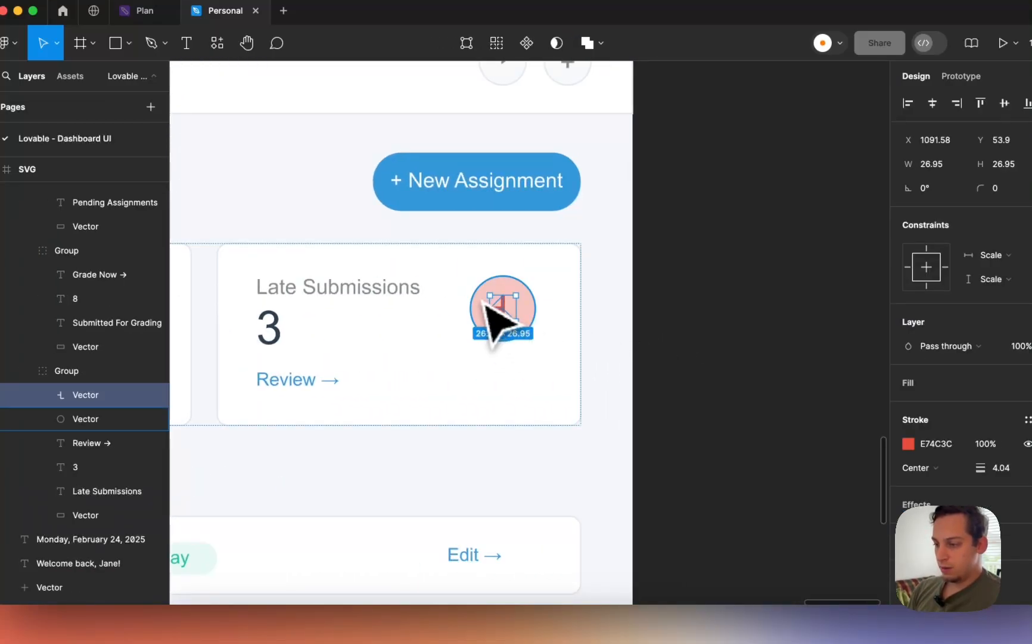
{"action": "left_click", "coordinate": [485, 304], "text": "shift"}
{"action": "key", "text": "BackSpace"}
{"action": "scroll", "coordinate": [486, 322], "scroll_direction": "down", "scroll_amount": 5}
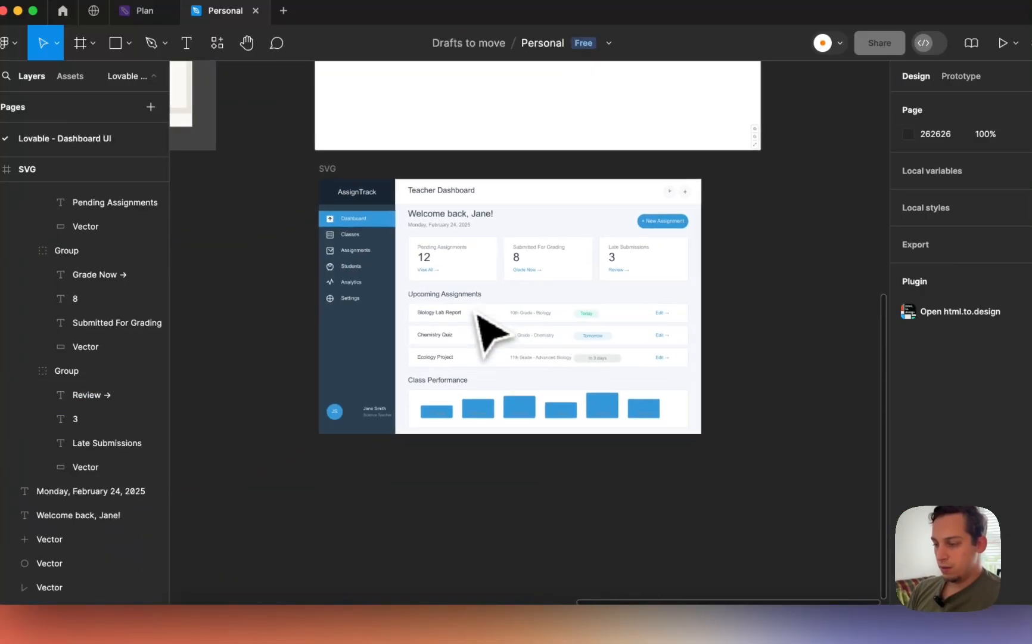
{"action": "scroll", "coordinate": [476, 314], "scroll_direction": "down", "scroll_amount": 1}
- Select the 9th Grade, 10th Grade, 11th Grade, Biology, Chemistry and Physics bar labels
{"action": "scroll", "coordinate": [453, 402], "scroll_direction": "up", "scroll_amount": 5}
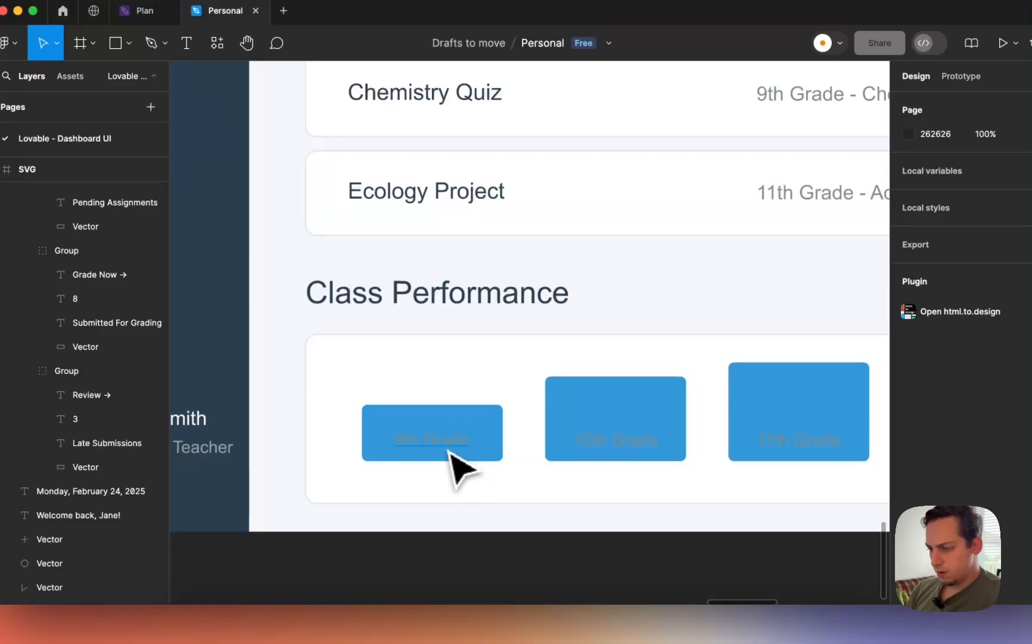
{"action": "left_click", "coordinate": [450, 453]}
{"action": "left_click", "coordinate": [589, 452], "text": "shift"}
{"action": "scroll", "coordinate": [596, 453], "scroll_direction": "right", "scroll_amount": 5}
{"action": "left_click", "coordinate": [598, 453], "text": "shift"}
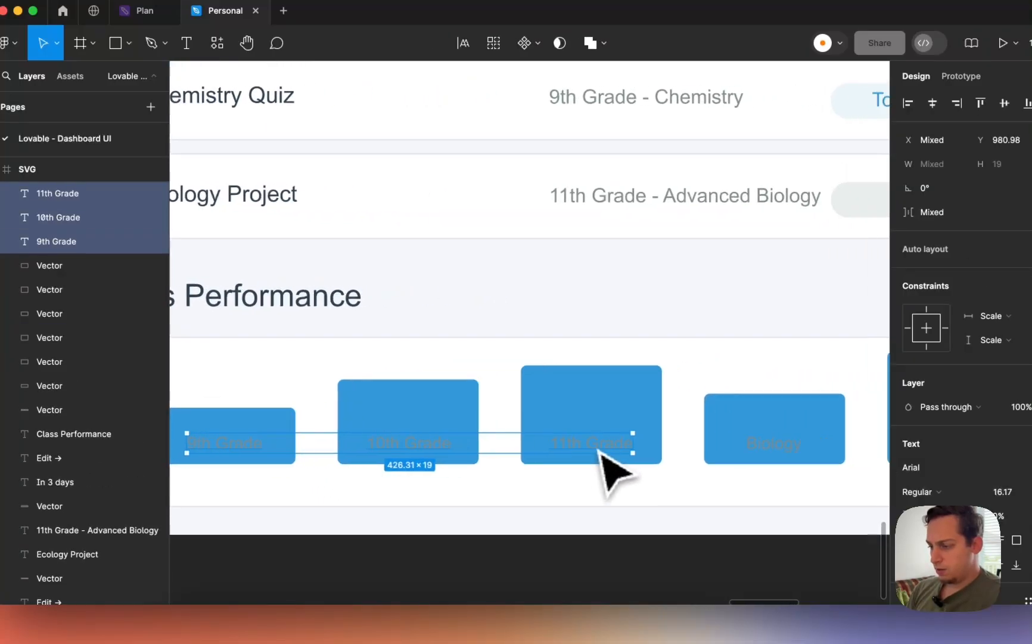
{"action": "scroll", "coordinate": [597, 451], "scroll_direction": "right", "scroll_amount": 3}
{"action": "left_click", "coordinate": [596, 450], "text": "shift"}
{"action": "left_click", "coordinate": [827, 451], "text": "shift"}
{"action": "scroll", "coordinate": [837, 453], "scroll_direction": "right", "scroll_amount": 5}
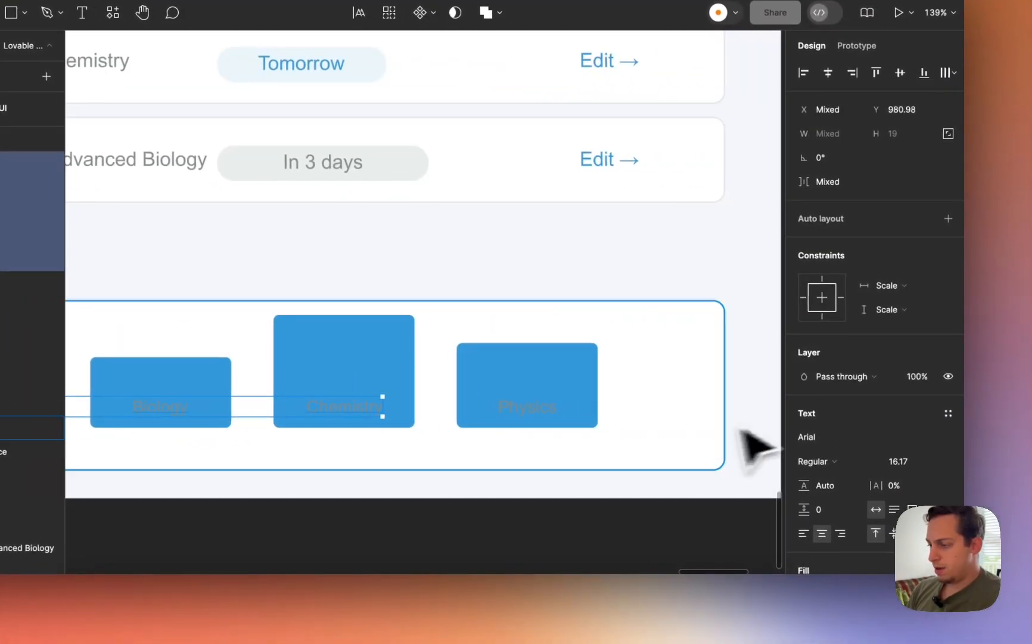
{"action": "left_click", "coordinate": [517, 408], "text": "shift"}
- Change the selected labels' fill colour to white FFFFFF
{"action": "scroll", "coordinate": [834, 387], "scroll_direction": "down", "scroll_amount": 4}
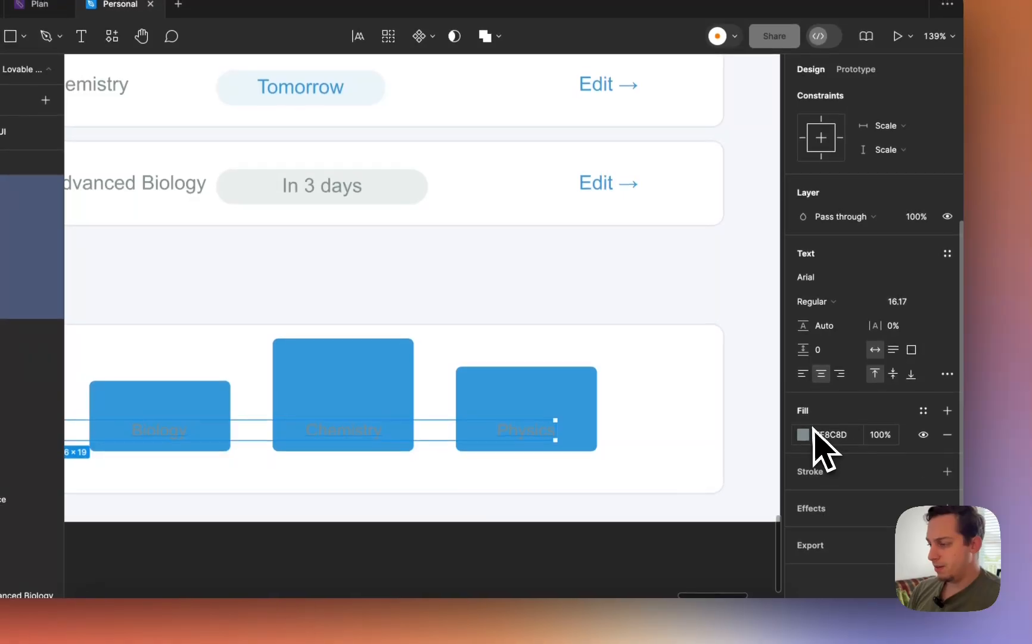
{"action": "left_click", "coordinate": [804, 435]}
{"action": "left_click_drag", "start_coordinate": [625, 307], "coordinate": [562, 113]}
{"action": "scroll", "coordinate": [560, 112], "scroll_direction": "down", "scroll_amount": 5}
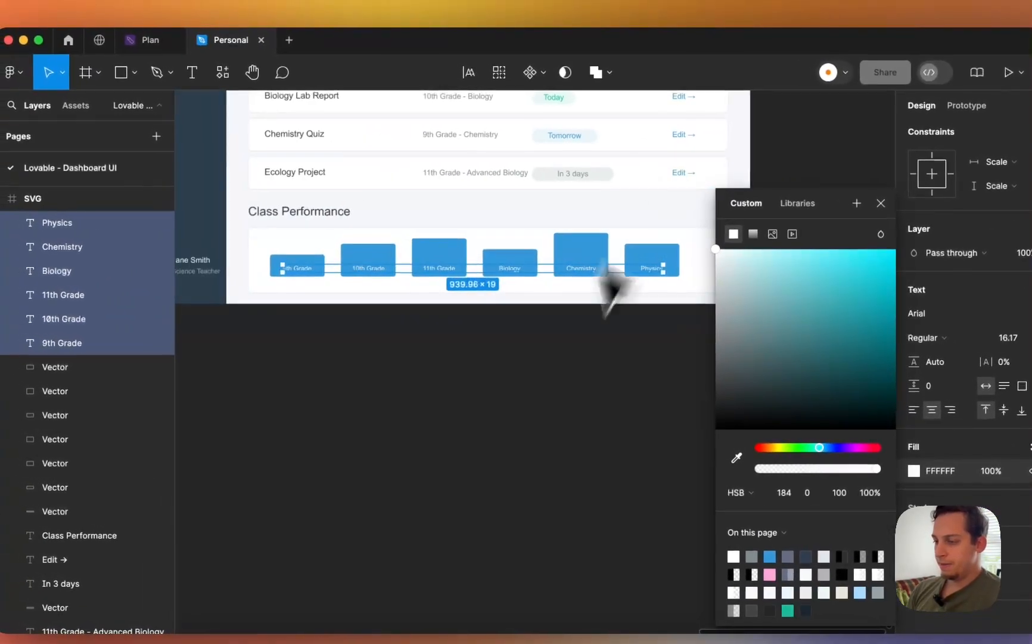
{"action": "left_click", "coordinate": [411, 378]}
{"action": "scroll", "coordinate": [405, 382], "scroll_direction": "up", "scroll_amount": 3}
{"action": "scroll", "coordinate": [406, 383], "scroll_direction": "left", "scroll_amount": 3}
{"action": "scroll", "coordinate": [516, 420], "scroll_direction": "up", "scroll_amount": 5}
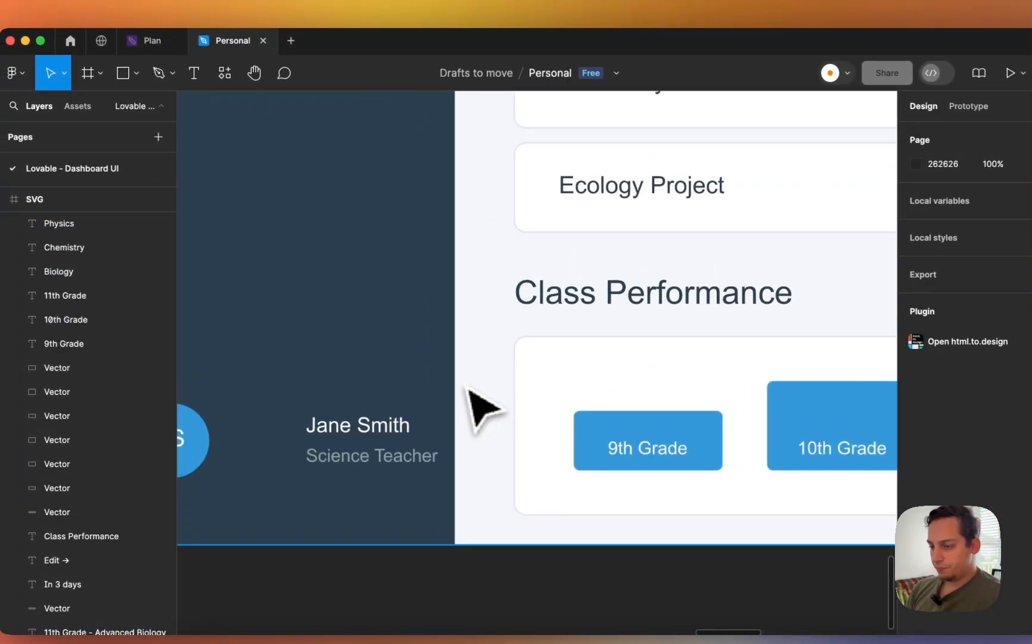
- Move the teacher's name and title left to sit next to the JS avatar
{"action": "left_click", "coordinate": [331, 437]}
{"action": "left_click", "coordinate": [329, 456], "text": "shift"}
{"action": "scroll", "coordinate": [334, 461], "scroll_direction": "left", "scroll_amount": 5}
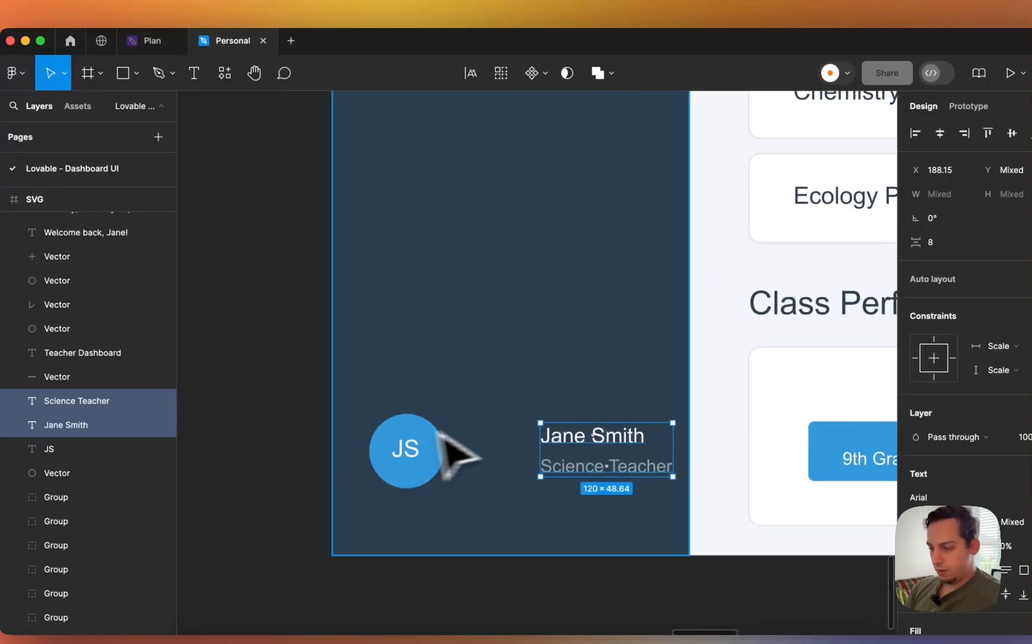
{"action": "left_click_drag", "start_coordinate": [554, 443], "coordinate": [538, 443]}
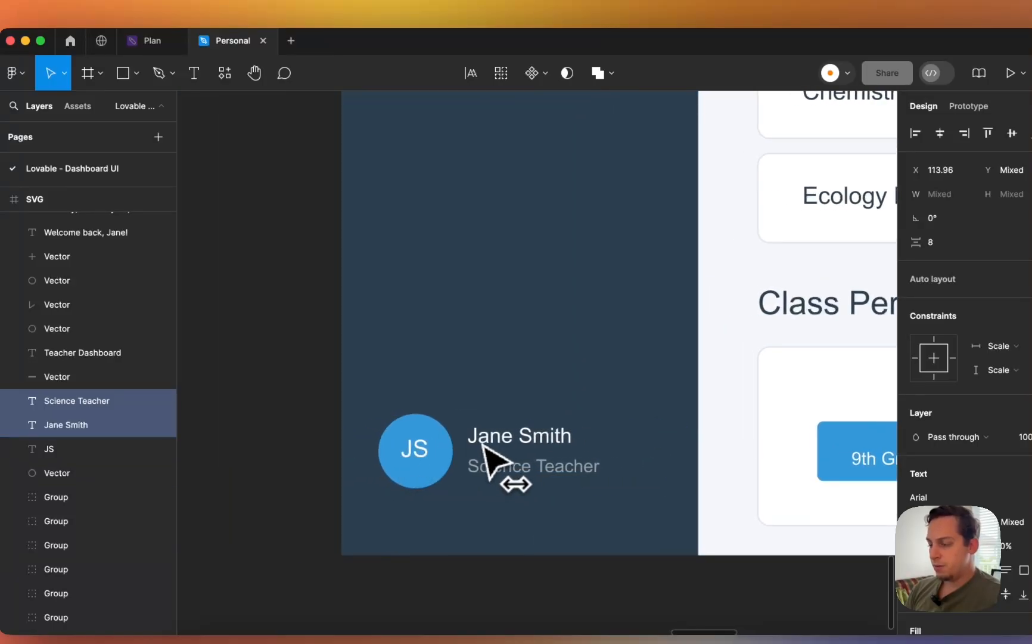
{"action": "scroll", "coordinate": [484, 446], "scroll_direction": "down", "scroll_amount": 10}
{"action": "key", "text": "Escape"}
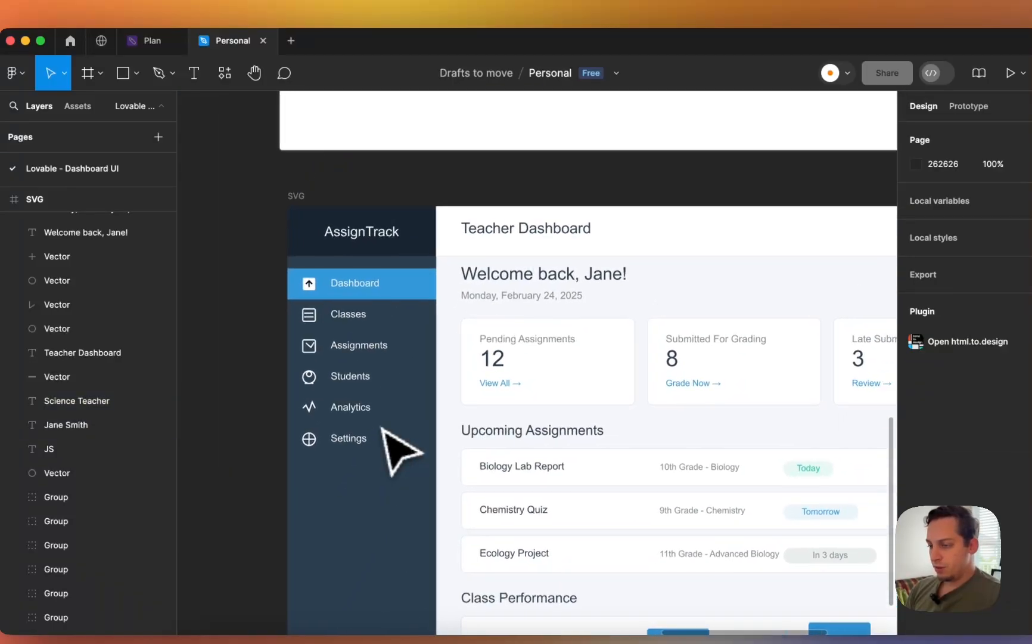
{"action": "scroll", "coordinate": [376, 440], "scroll_direction": "right", "scroll_amount": 5}
{"action": "scroll", "coordinate": [378, 442], "scroll_direction": "down", "scroll_amount": 4}
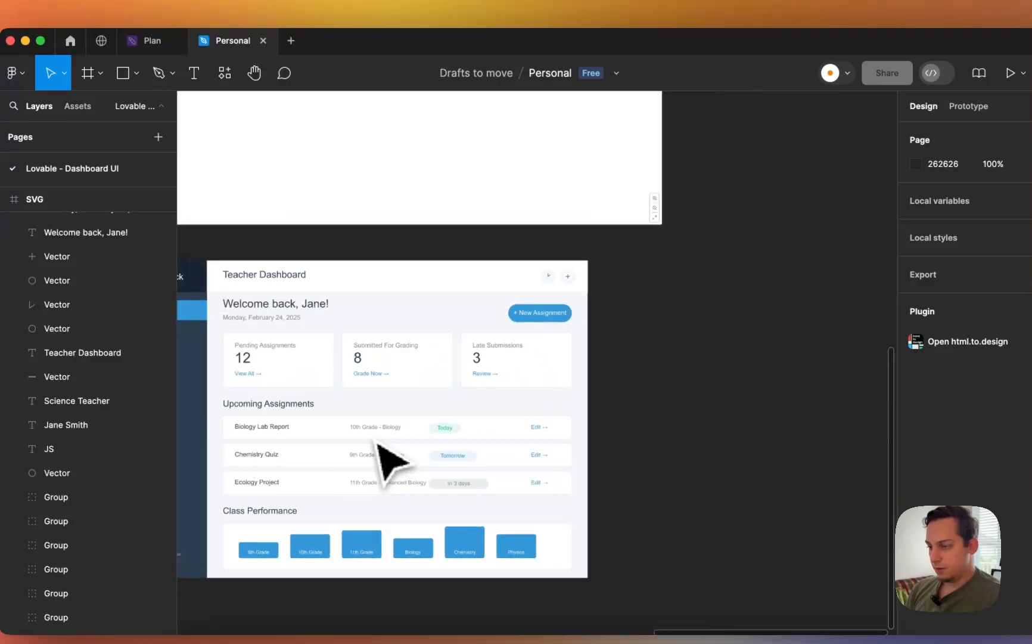
{"action": "scroll", "coordinate": [377, 441], "scroll_direction": "left", "scroll_amount": 4}
- Nudge the Dashboard through Settings menu labels down and left toward their icons
{"action": "left_click", "coordinate": [388, 335]}
{"action": "scroll", "coordinate": [389, 334], "scroll_direction": "up", "scroll_amount": 5}
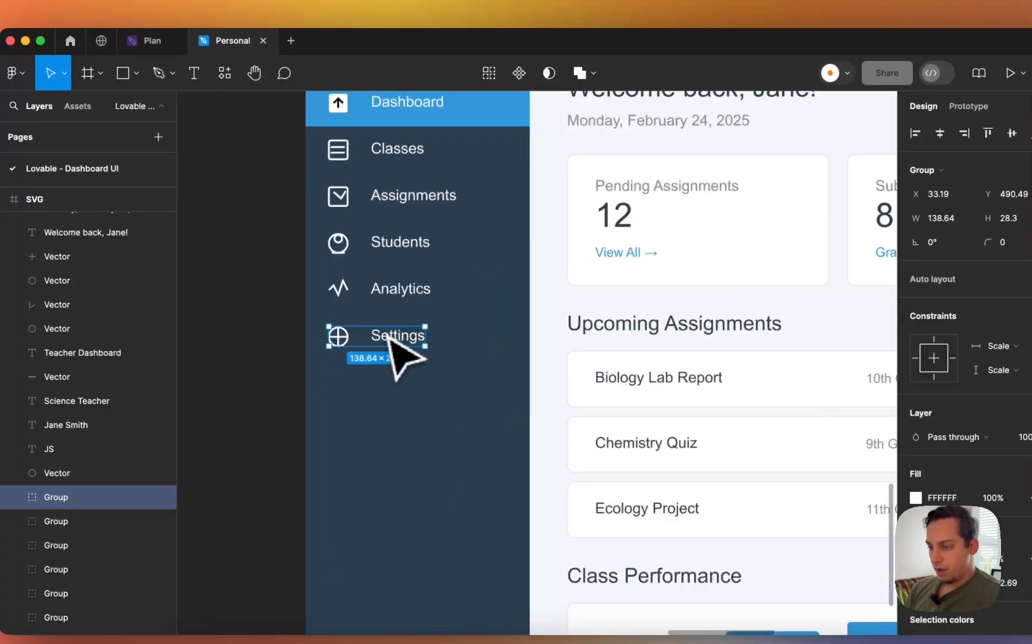
{"action": "double_click", "coordinate": [393, 334]}
{"action": "left_click", "coordinate": [392, 295], "text": "shift"}
{"action": "left_click", "coordinate": [391, 248], "text": "shift"}
{"action": "left_click", "coordinate": [389, 202], "text": "shift"}
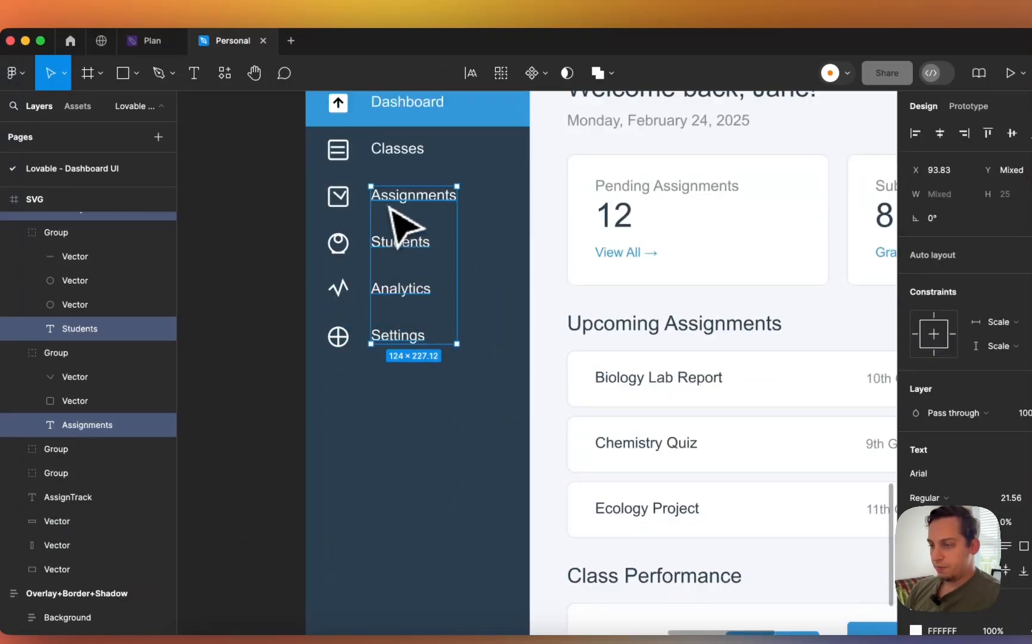
{"action": "left_click", "coordinate": [393, 152], "text": "shift"}
{"action": "scroll", "coordinate": [395, 152], "scroll_direction": "up", "scroll_amount": 3}
{"action": "scroll", "coordinate": [396, 161], "scroll_direction": "up", "scroll_amount": 3}
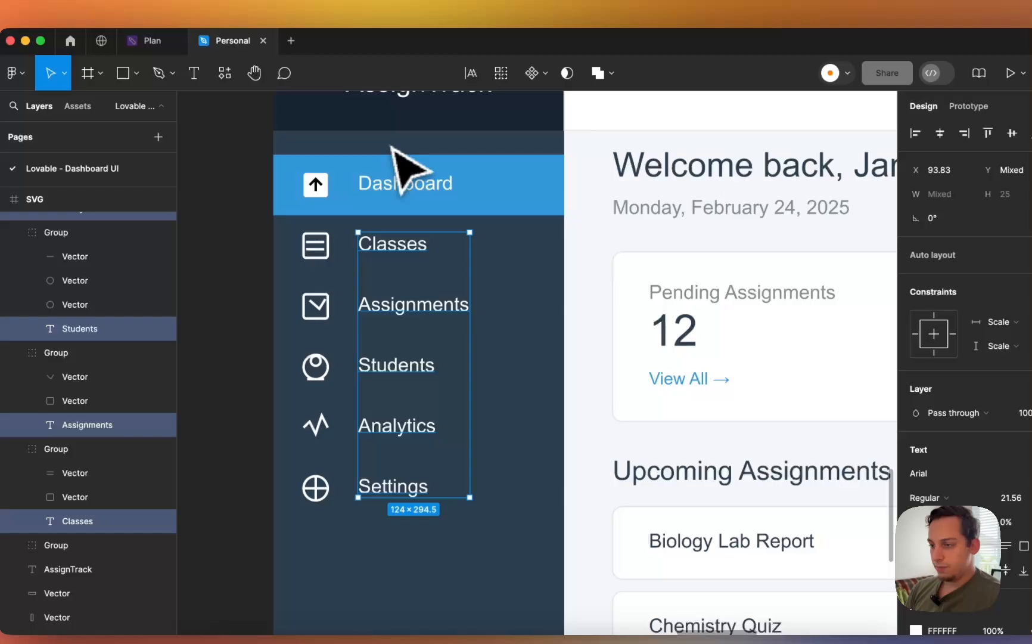
{"action": "left_click", "coordinate": [387, 188], "text": "shift"}
{"action": "key", "text": "Down"}
{"action": "key", "text": "Down"}
{"action": "key", "text": "Down"}
{"action": "key", "text": "shift+Left"}
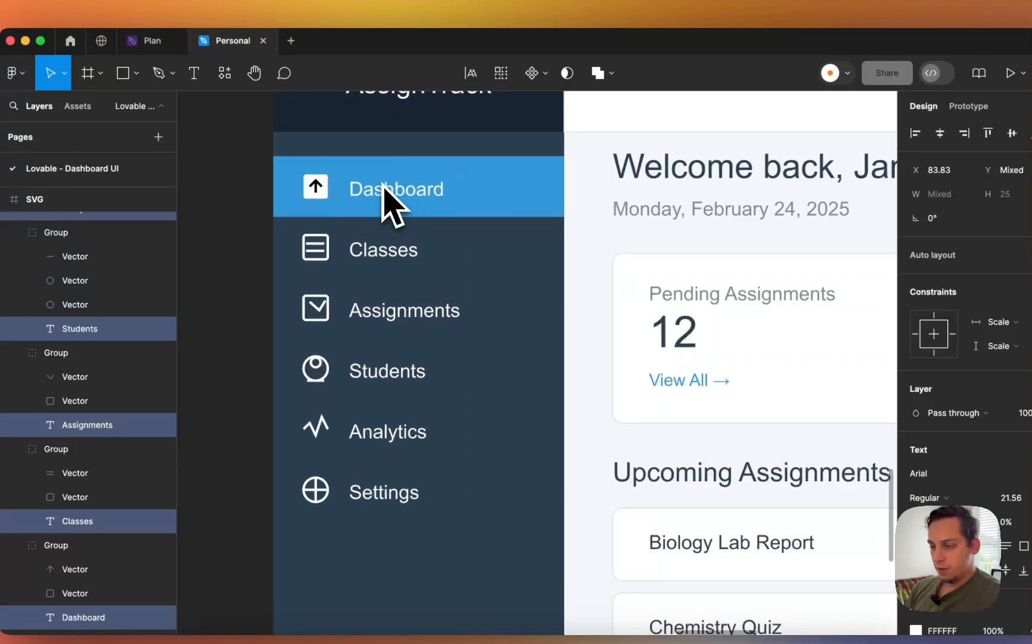
- Set the AssignTrack title to Bold and drag it left onto the snap guide beside the menu
{"action": "left_click", "coordinate": [236, 255]}
{"action": "scroll", "coordinate": [235, 256], "scroll_direction": "down", "scroll_amount": 5}
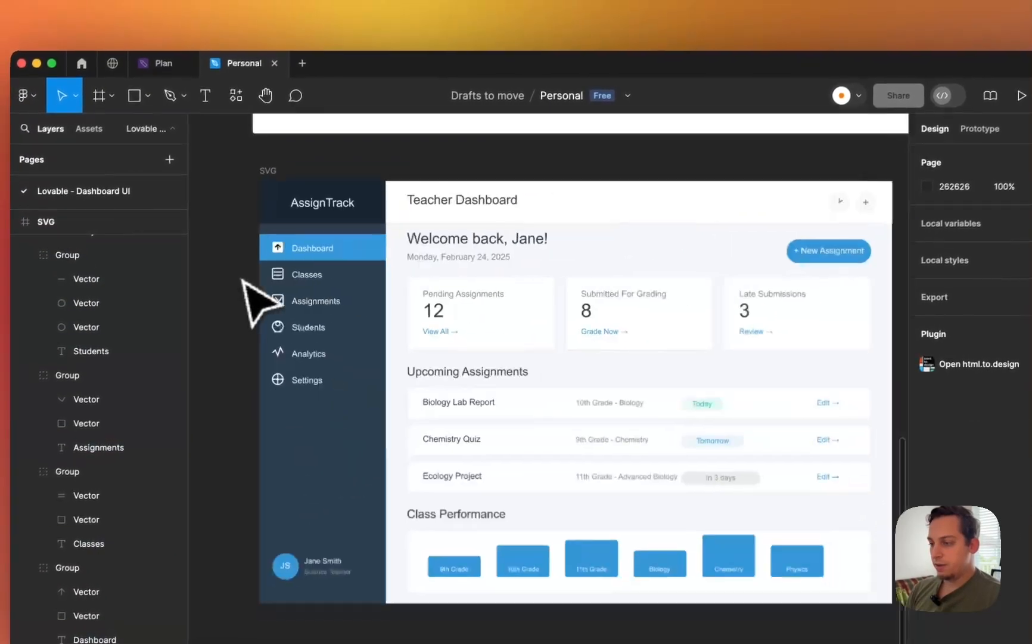
{"action": "left_click", "coordinate": [293, 233]}
{"action": "scroll", "coordinate": [293, 232], "scroll_direction": "up", "scroll_amount": 5}
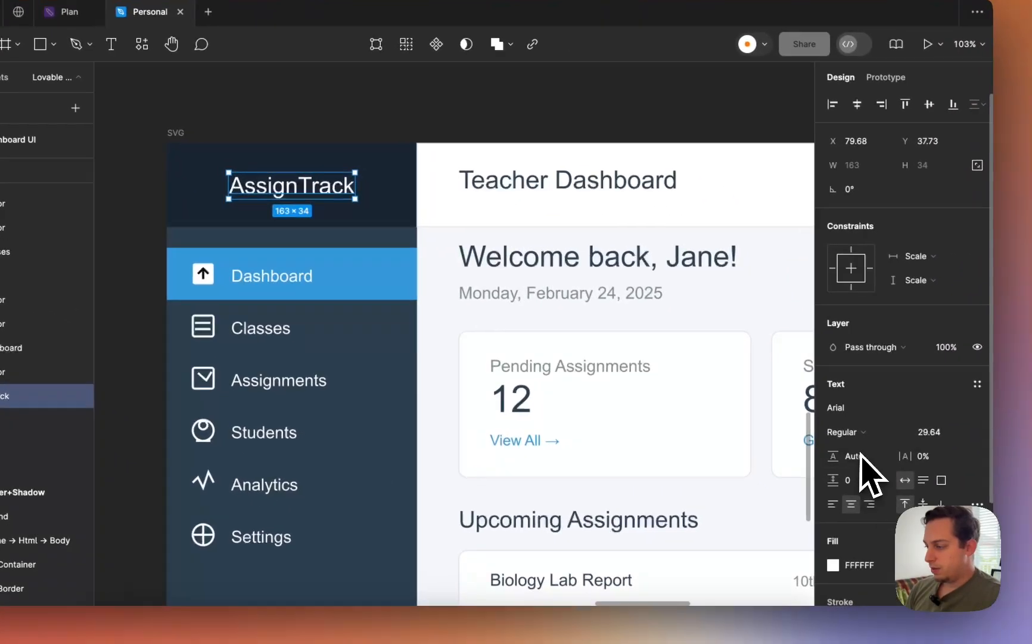
{"action": "left_click", "coordinate": [851, 431]}
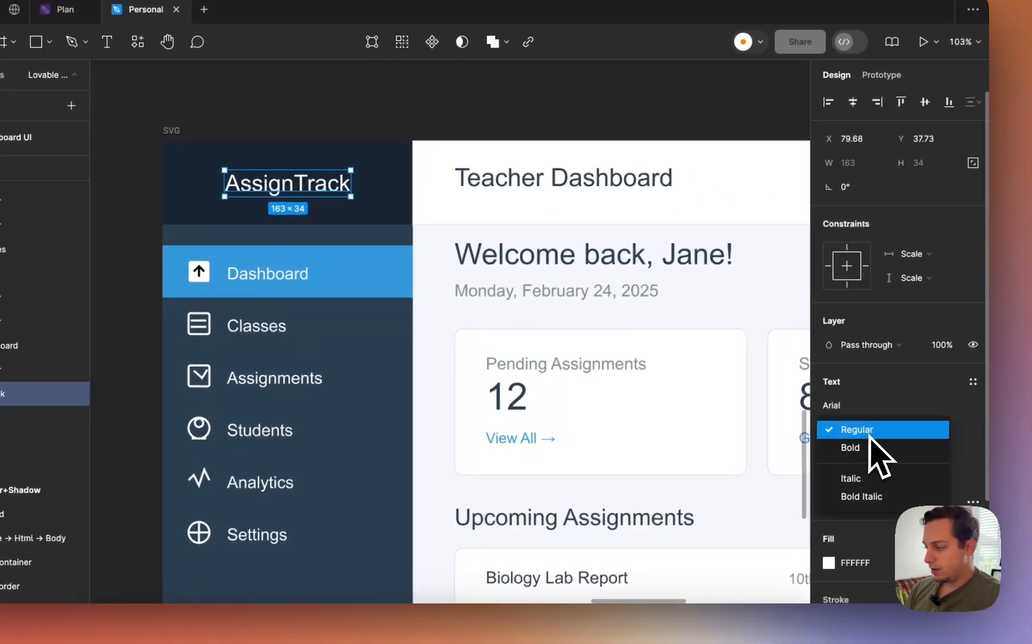
{"action": "left_click", "coordinate": [863, 443]}
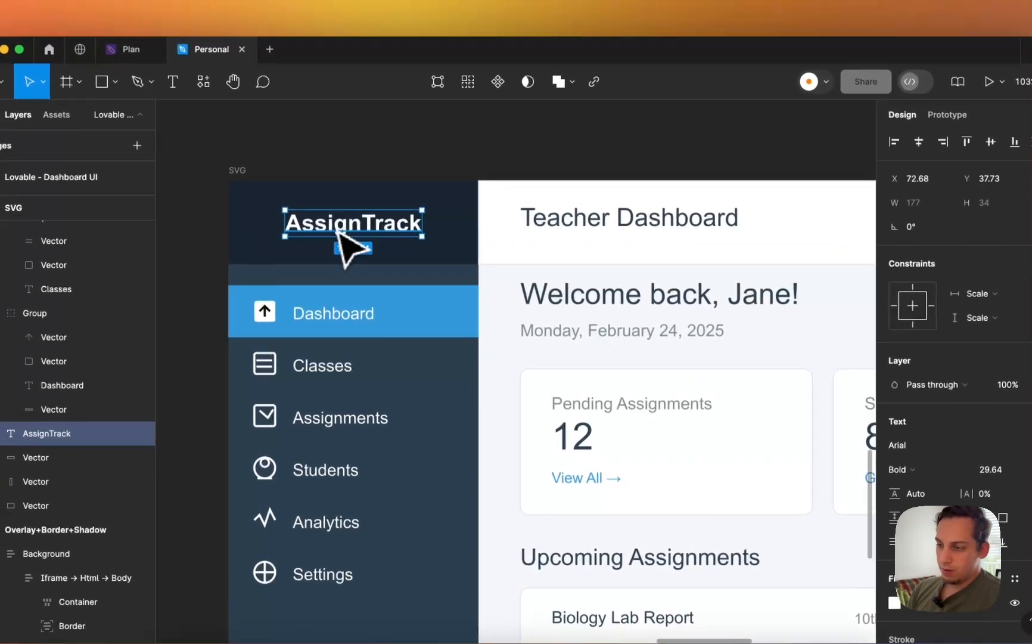
{"action": "left_click_drag", "start_coordinate": [337, 233], "coordinate": [305, 233]}
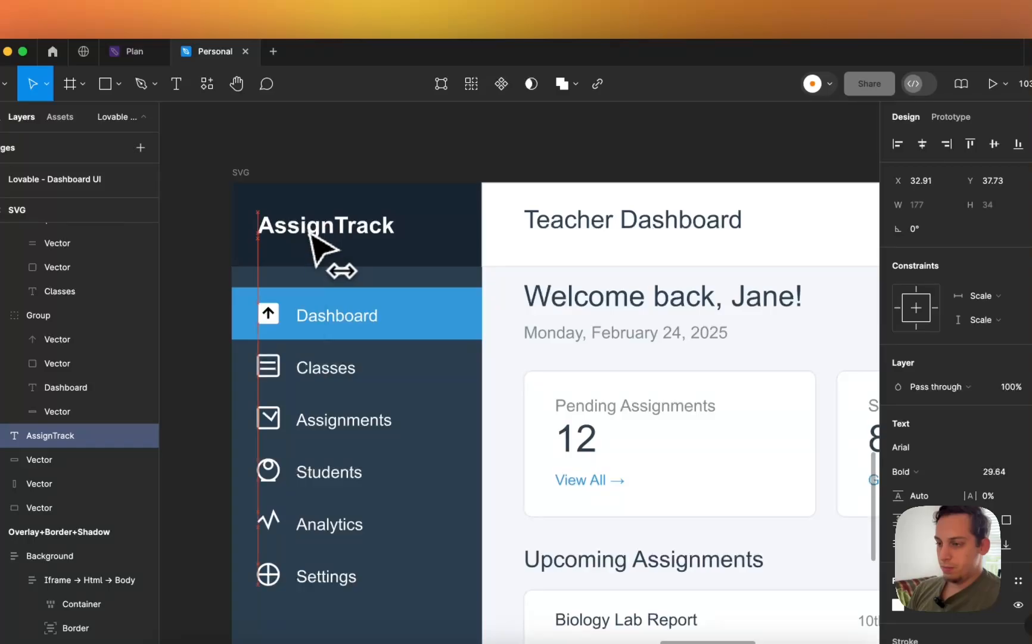
- Inspect the Teacher Dashboard heading and header button icon, comparing against the original in the browser
{"action": "left_click", "coordinate": [585, 231]}
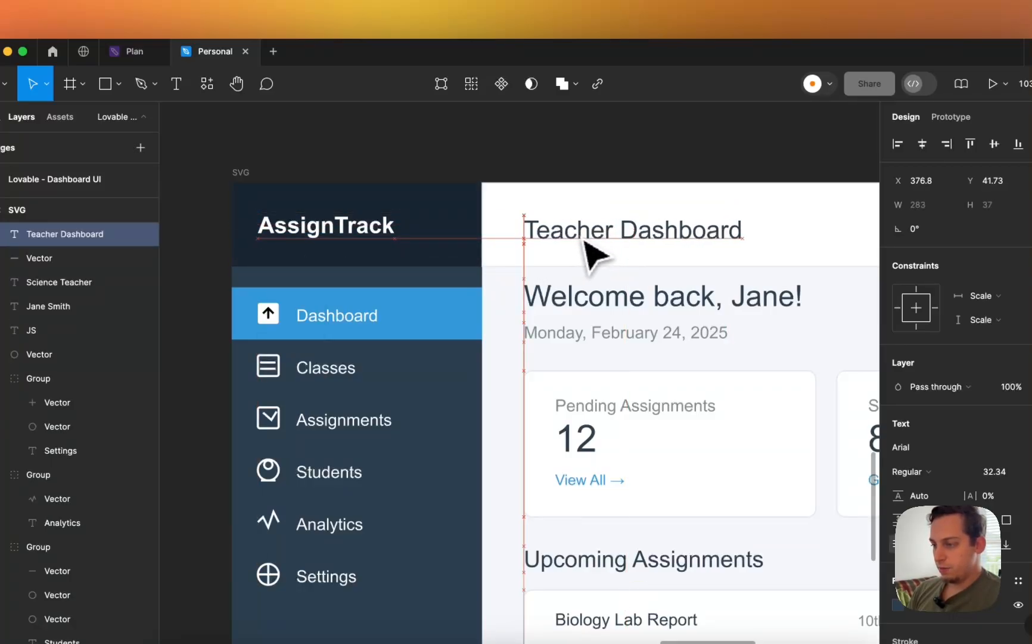
{"action": "scroll", "coordinate": [594, 255], "scroll_direction": "down", "scroll_amount": 3}
{"action": "scroll", "coordinate": [593, 255], "scroll_direction": "up", "scroll_amount": 5}
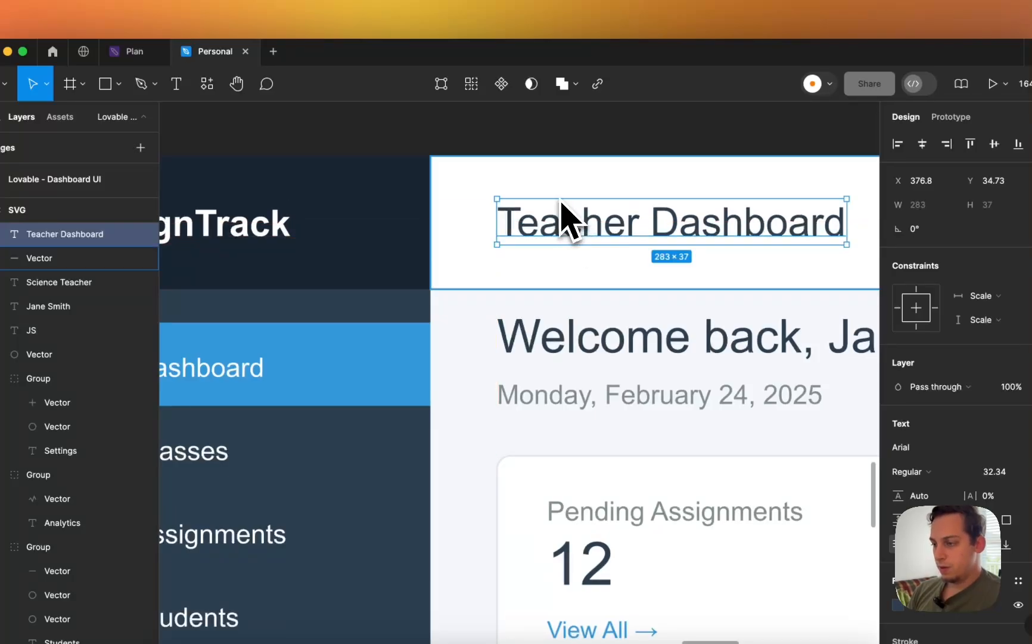
{"action": "scroll", "coordinate": [560, 200], "scroll_direction": "down", "scroll_amount": 3}
{"action": "left_click", "coordinate": [622, 139]}
{"action": "scroll", "coordinate": [624, 140], "scroll_direction": "down", "scroll_amount": 3}
{"action": "scroll", "coordinate": [624, 141], "scroll_direction": "right", "scroll_amount": 5}
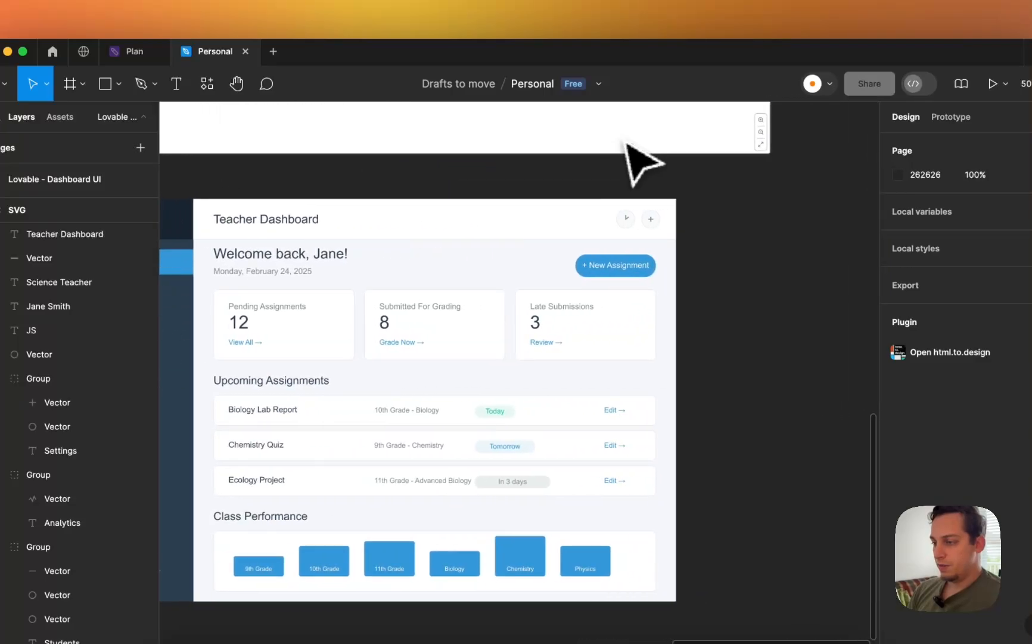
{"action": "scroll", "coordinate": [596, 191], "scroll_direction": "left", "scroll_amount": 2}
{"action": "scroll", "coordinate": [685, 229], "scroll_direction": "up", "scroll_amount": 8}
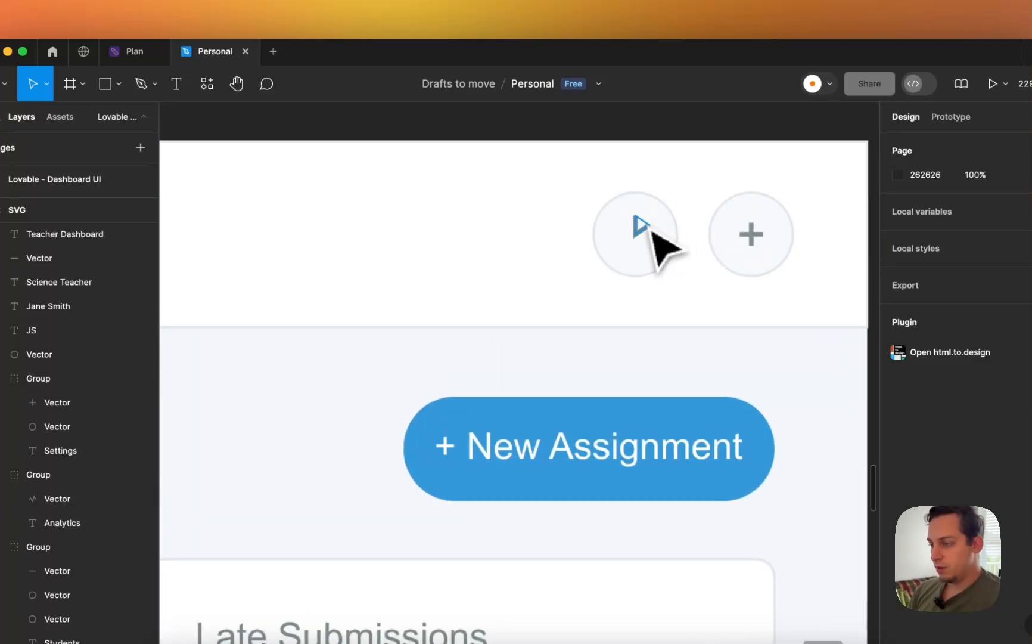
{"action": "left_click", "coordinate": [651, 230]}
{"action": "scroll", "coordinate": [650, 230], "scroll_direction": "down", "scroll_amount": 5}
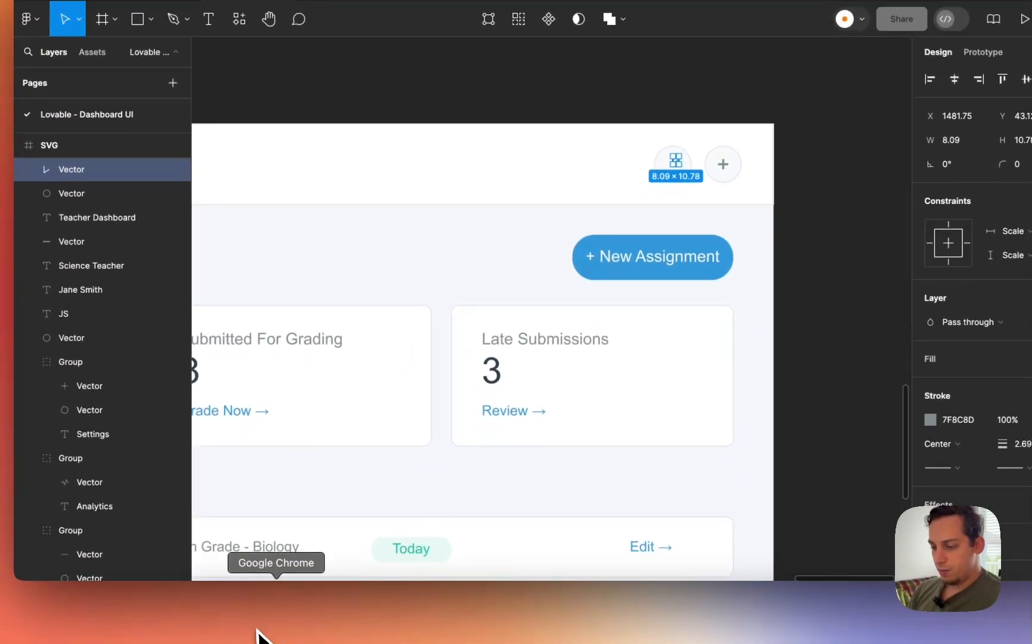
{"action": "left_click", "coordinate": [265, 625]}
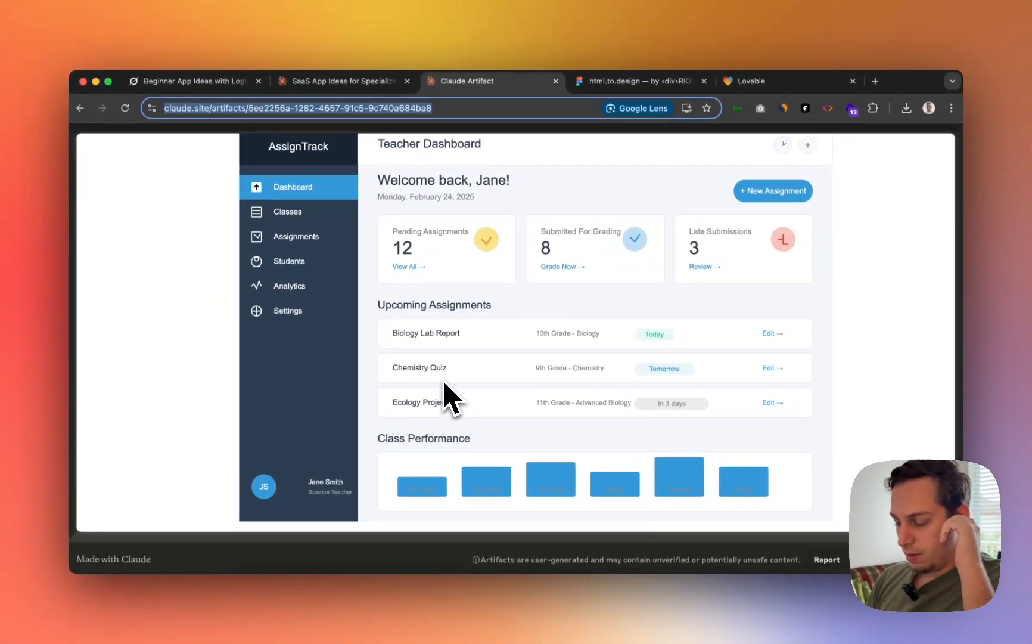
{"action": "left_click", "coordinate": [474, 619]}
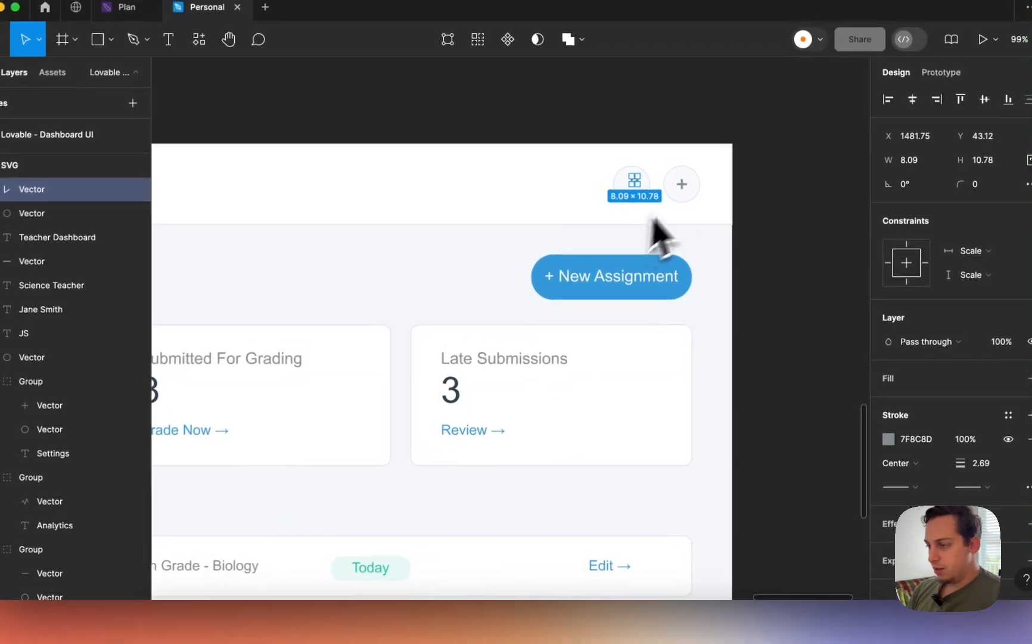
- Select the play and plus round icon buttons in the header and delete them
{"action": "left_click", "coordinate": [630, 178], "text": "shift"}
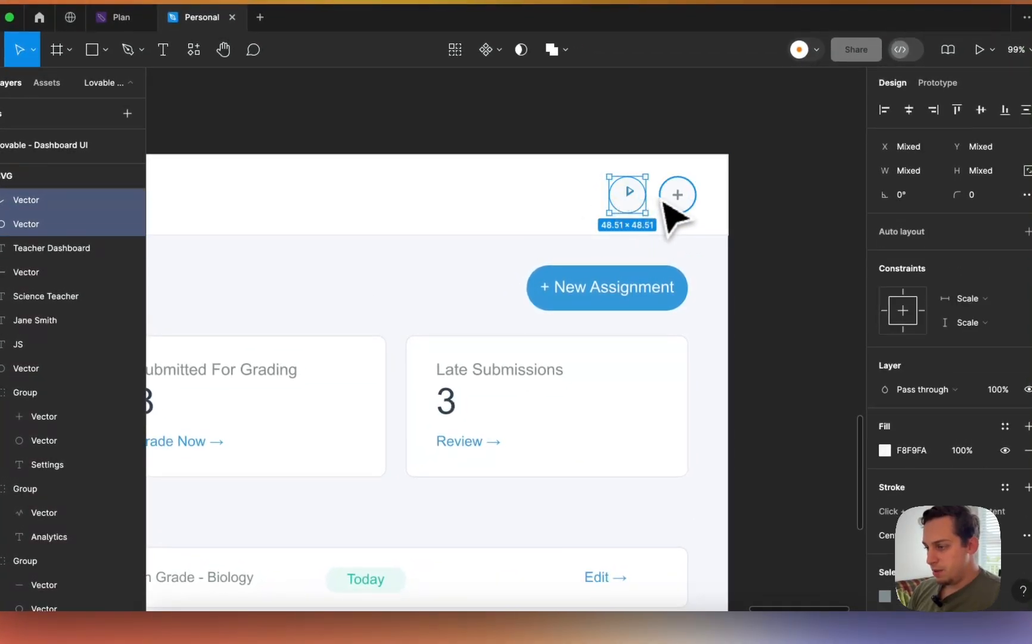
{"action": "left_click", "coordinate": [684, 201], "text": "shift"}
{"action": "left_click", "coordinate": [678, 197], "text": "shift"}
{"action": "key", "text": "BackSpace"}
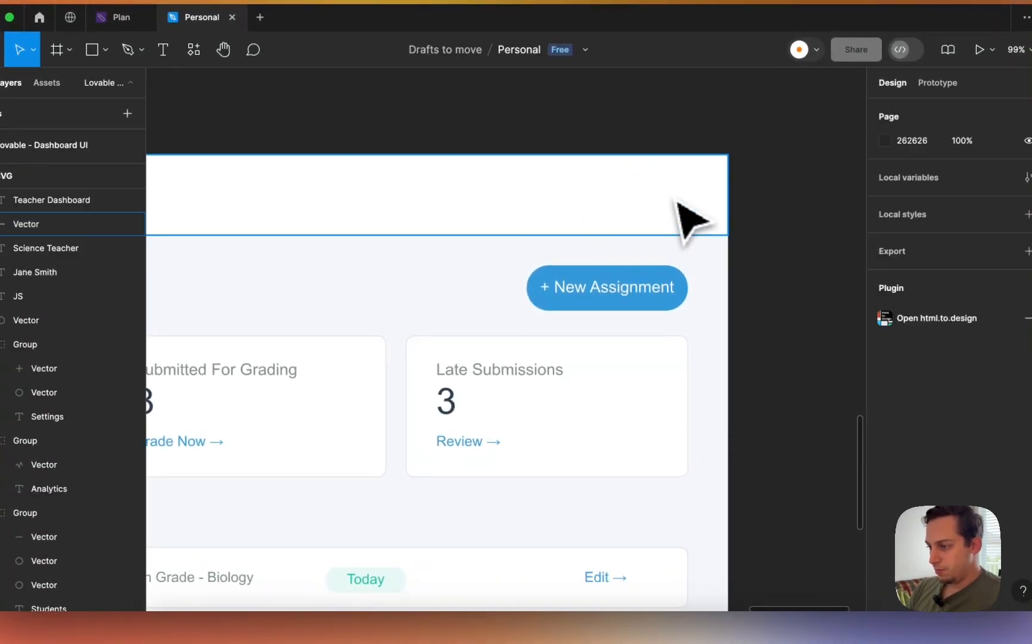
{"action": "scroll", "coordinate": [714, 242], "scroll_direction": "down", "scroll_amount": 3}
{"action": "scroll", "coordinate": [714, 241], "scroll_direction": "left", "scroll_amount": 2}
{"action": "scroll", "coordinate": [711, 314], "scroll_direction": "down", "scroll_amount": 5}
{"action": "scroll", "coordinate": [631, 233], "scroll_direction": "up", "scroll_amount": 3}
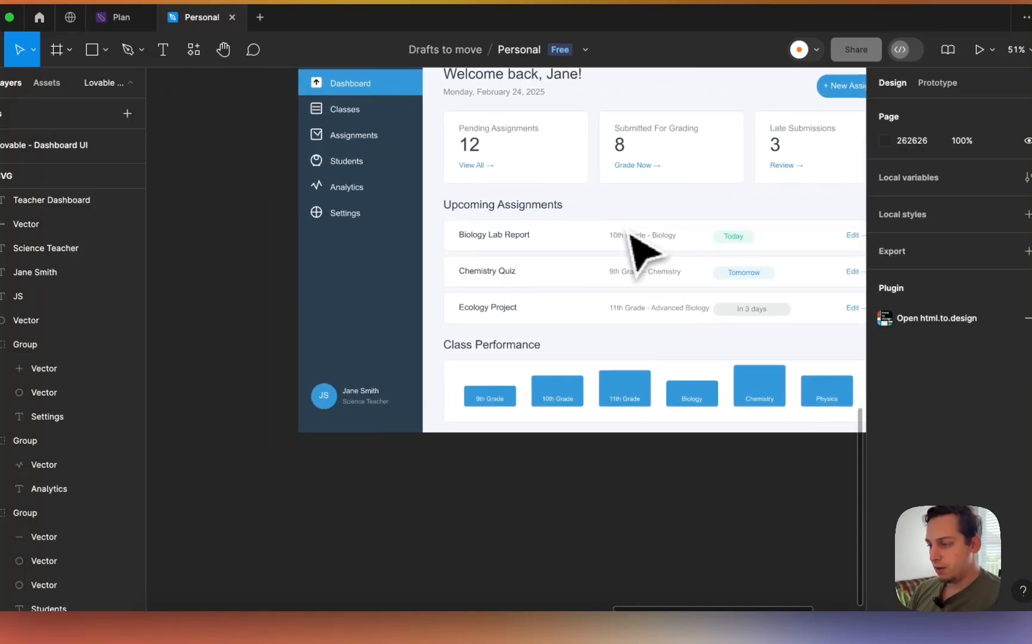
{"action": "scroll", "coordinate": [493, 265], "scroll_direction": "up", "scroll_amount": 2}
{"action": "scroll", "coordinate": [494, 265], "scroll_direction": "left", "scroll_amount": 3}
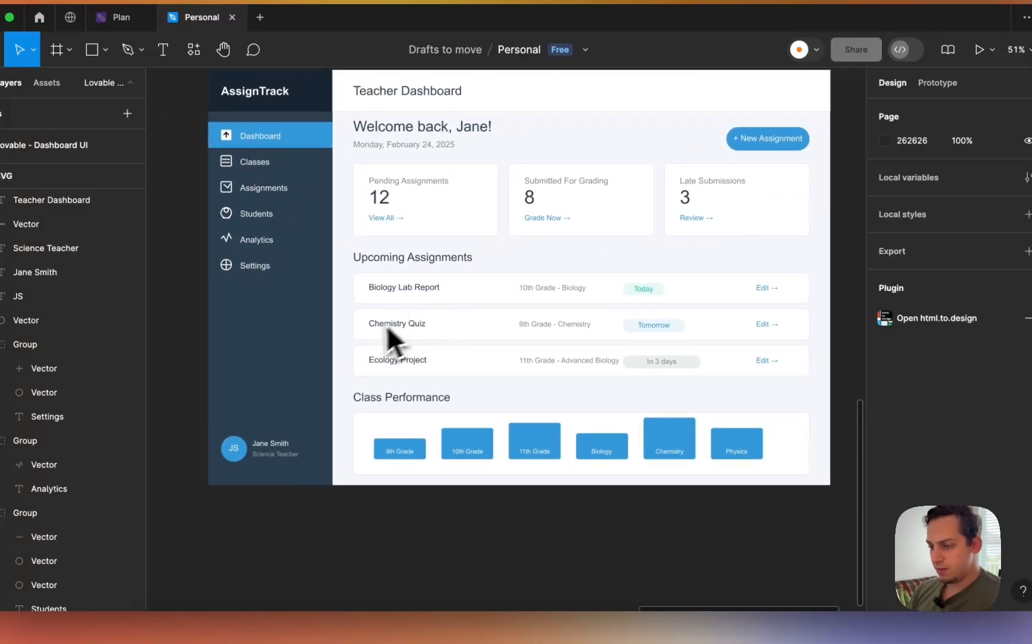
- Nudge the SVG frame down and delete the empty Overlay+Border+Shadow frames and the claude.site import section
{"action": "scroll", "coordinate": [469, 467], "scroll_direction": "down", "scroll_amount": 4}
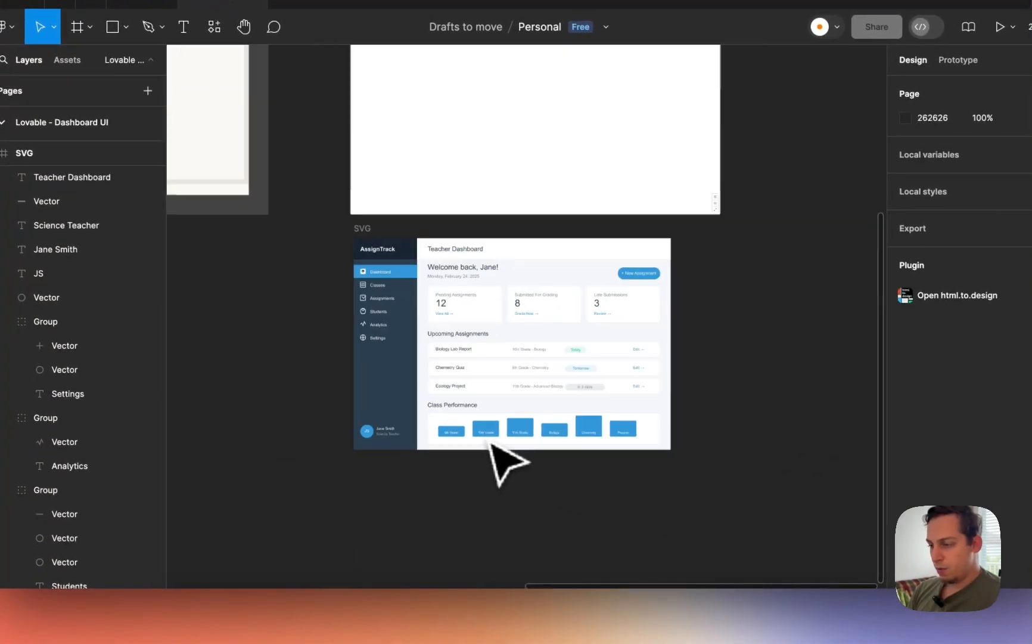
{"action": "scroll", "coordinate": [489, 442], "scroll_direction": "down", "scroll_amount": 1}
{"action": "left_click_drag", "start_coordinate": [375, 244], "coordinate": [375, 272]}
{"action": "scroll", "coordinate": [375, 272], "scroll_direction": "down", "scroll_amount": 3}
{"action": "scroll", "coordinate": [376, 272], "scroll_direction": "up", "scroll_amount": 6}
{"action": "left_click", "coordinate": [411, 238]}
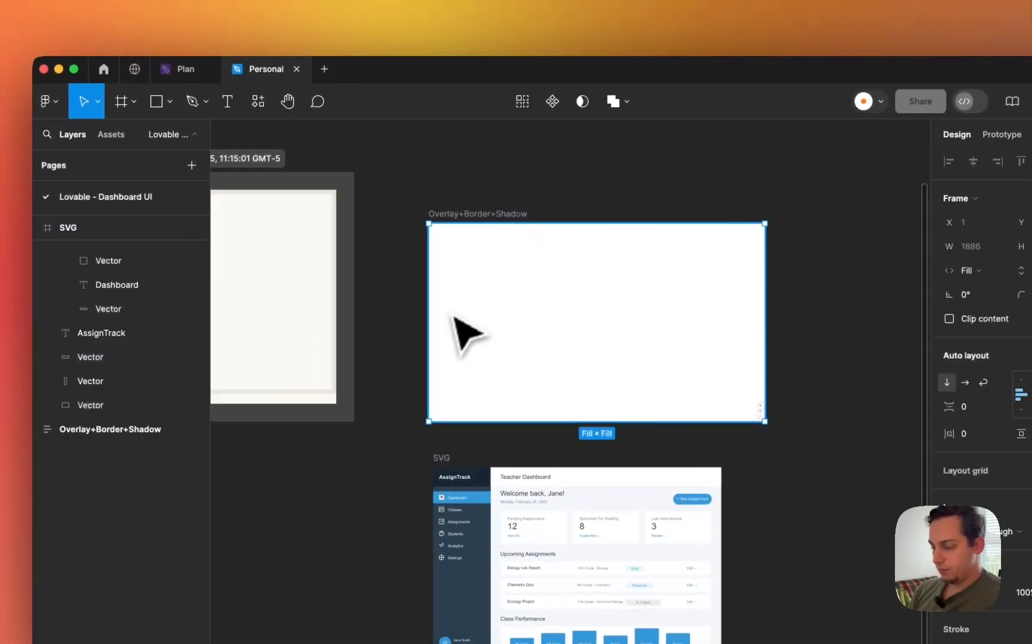
{"action": "key", "text": "BackSpace"}
{"action": "left_click", "coordinate": [441, 246]}
{"action": "key", "text": "BackSpace"}
{"action": "scroll", "coordinate": [443, 239], "scroll_direction": "left", "scroll_amount": 6}
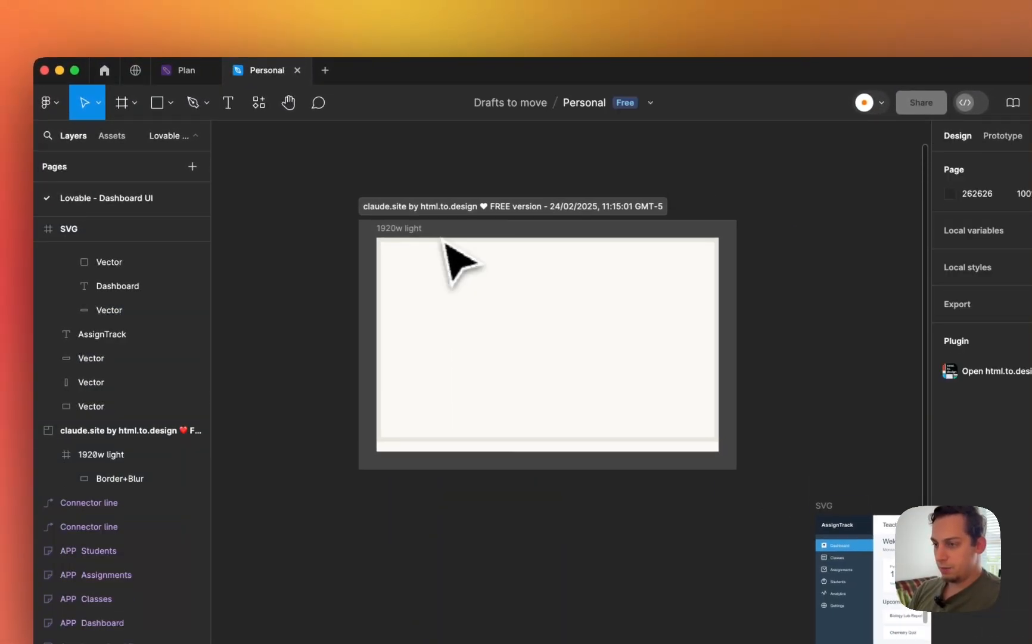
{"action": "left_click", "coordinate": [405, 226]}
{"action": "key", "text": "BackSpace"}
- Rename the imported SVG frame to Dashboard
{"action": "scroll", "coordinate": [405, 225], "scroll_direction": "right", "scroll_amount": 8}
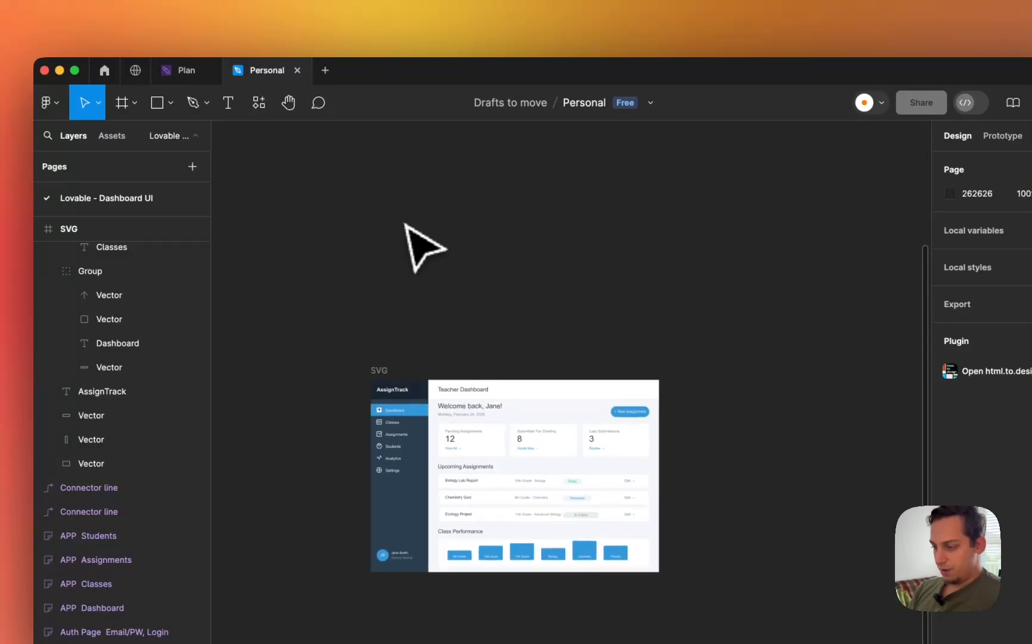
{"action": "scroll", "coordinate": [406, 224], "scroll_direction": "down", "scroll_amount": 4}
{"action": "left_click", "coordinate": [313, 259]}
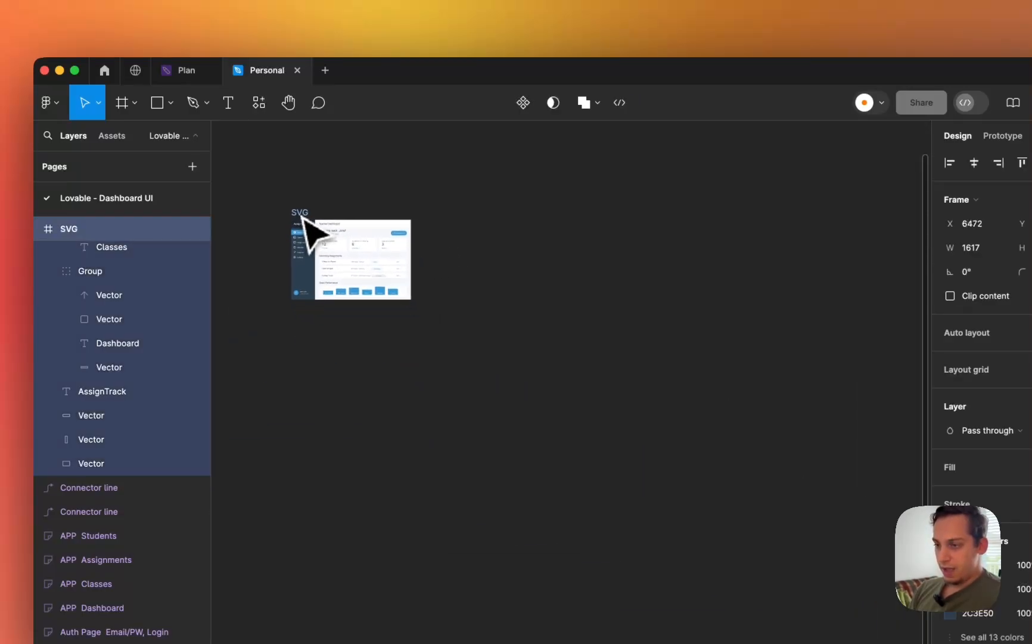
{"action": "scroll", "coordinate": [334, 214], "scroll_direction": "up", "scroll_amount": 5}
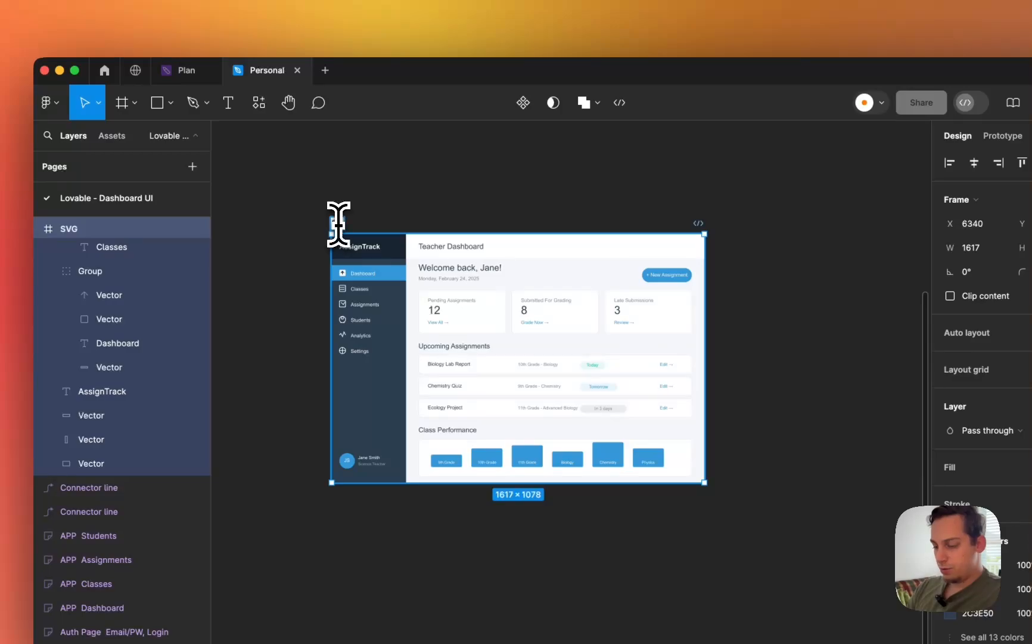
{"action": "left_click", "coordinate": [382, 188]}
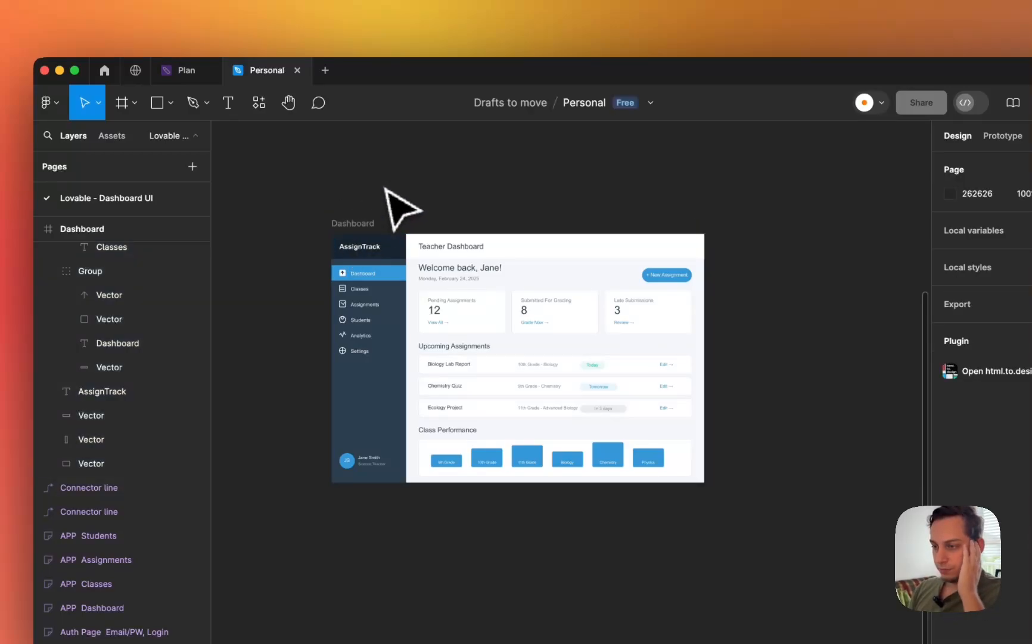
- With the Dashboard frame selected, view Lovable's Import from Figma steps and open the Builder.io plugin link
{"action": "left_click", "coordinate": [366, 226]}
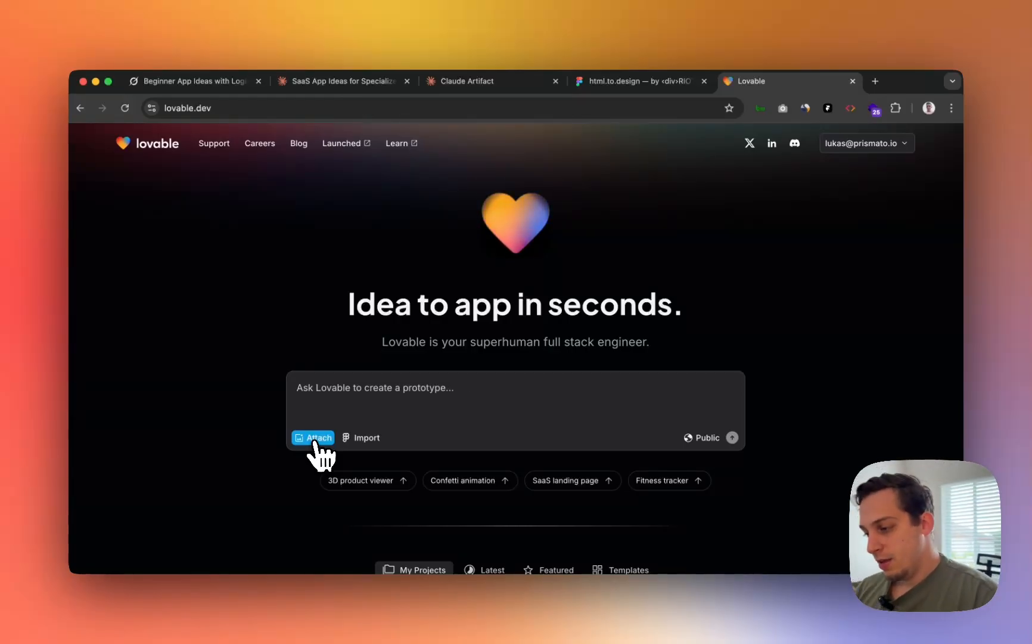
{"action": "left_click", "coordinate": [351, 442]}
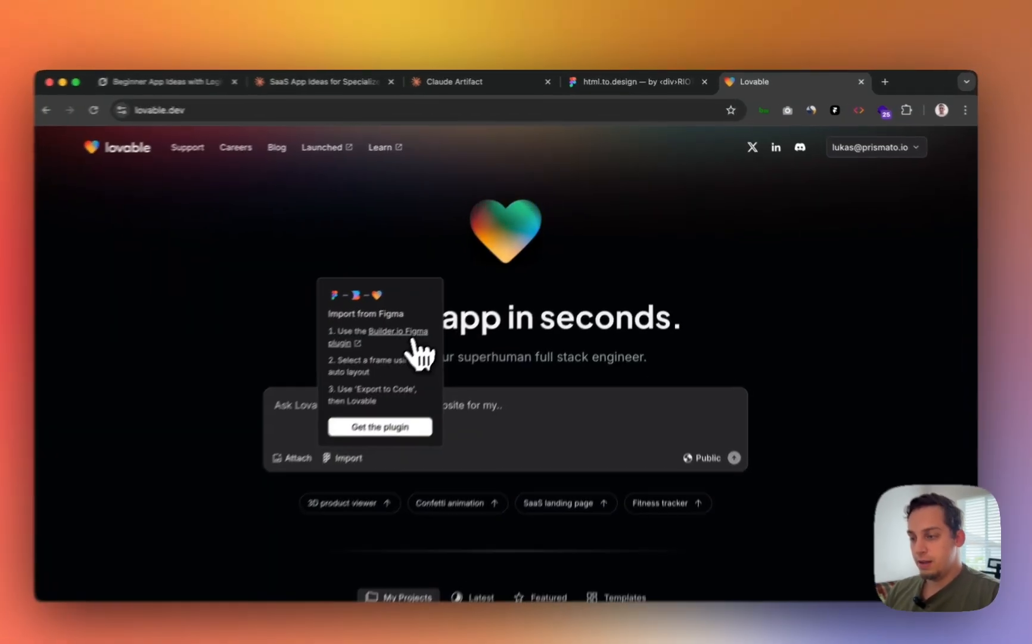
{"action": "left_click", "coordinate": [417, 318]}
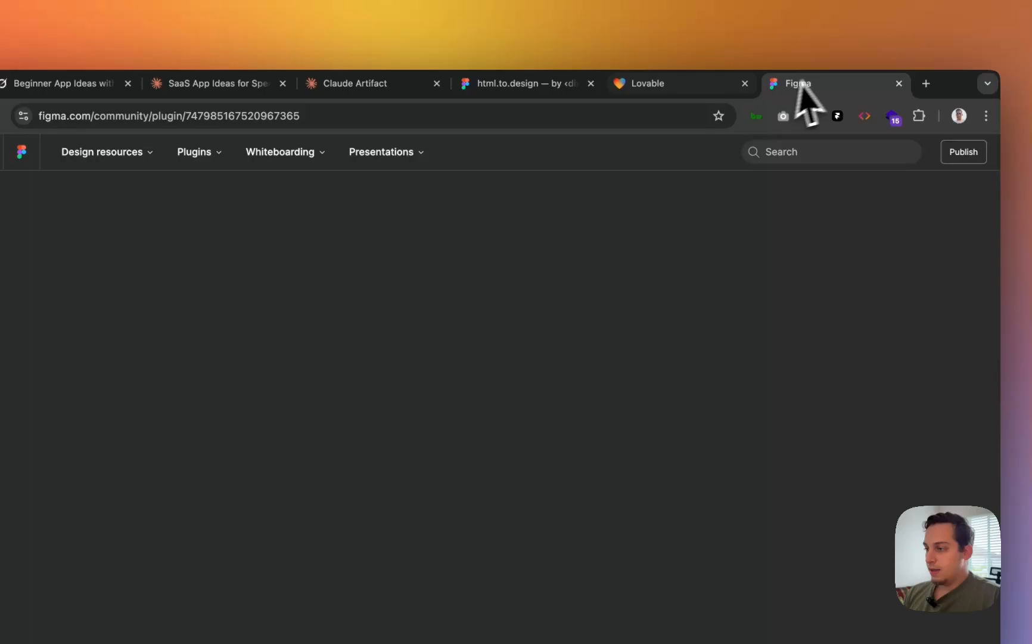
{"action": "left_click", "coordinate": [721, 86]}
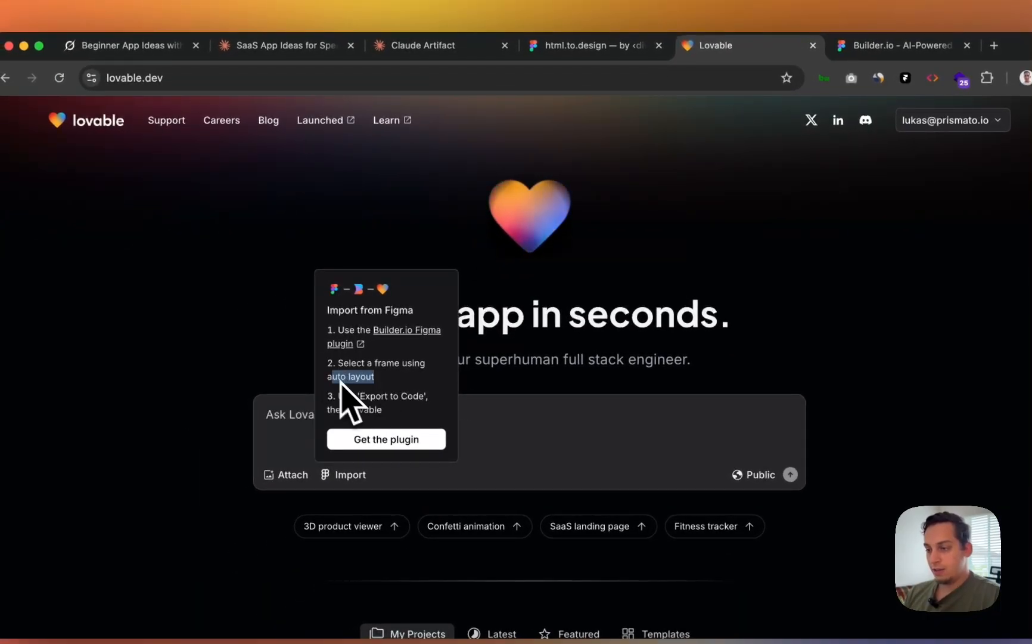
- Highlight the Export to Code and auto layout requirements in the import steps, then go to the Builder.io tab
{"action": "left_click_drag", "start_coordinate": [355, 396], "coordinate": [423, 394]}
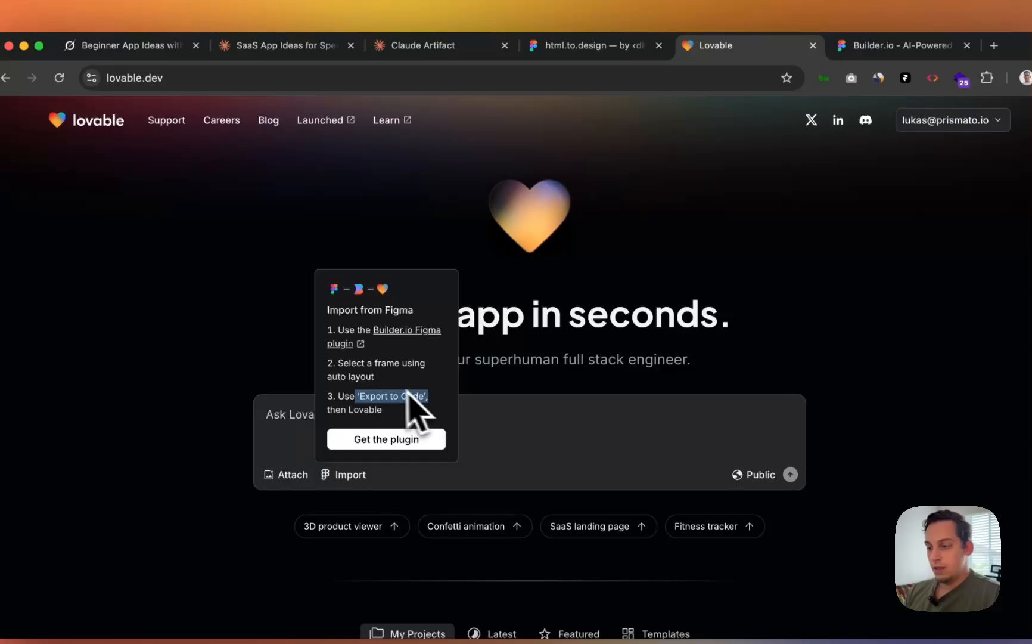
{"action": "left_click", "coordinate": [353, 364]}
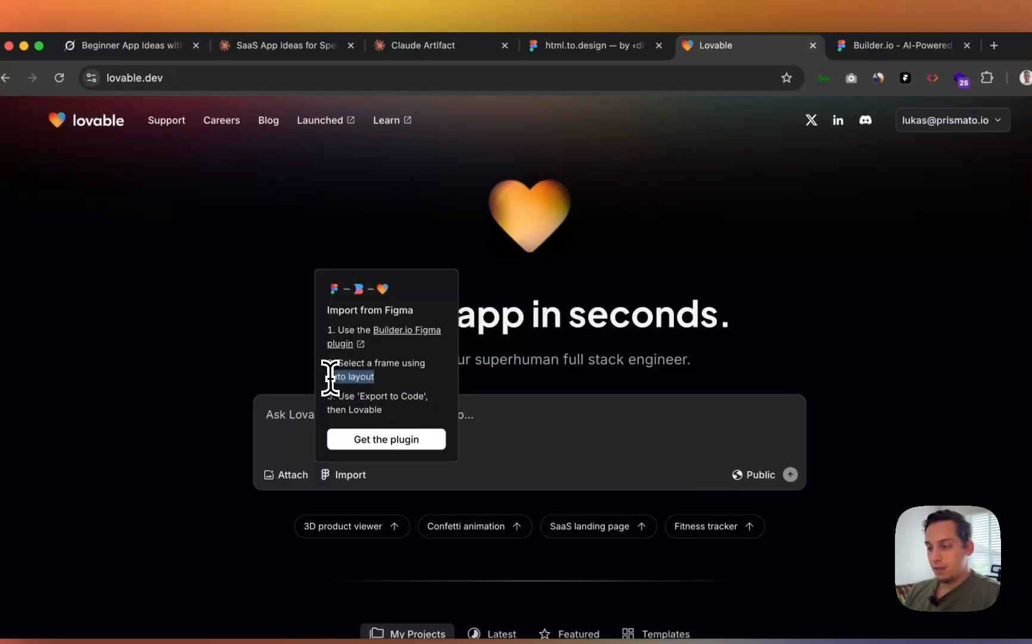
{"action": "left_click", "coordinate": [372, 376]}
{"action": "left_click_drag", "start_coordinate": [374, 376], "coordinate": [338, 376]}
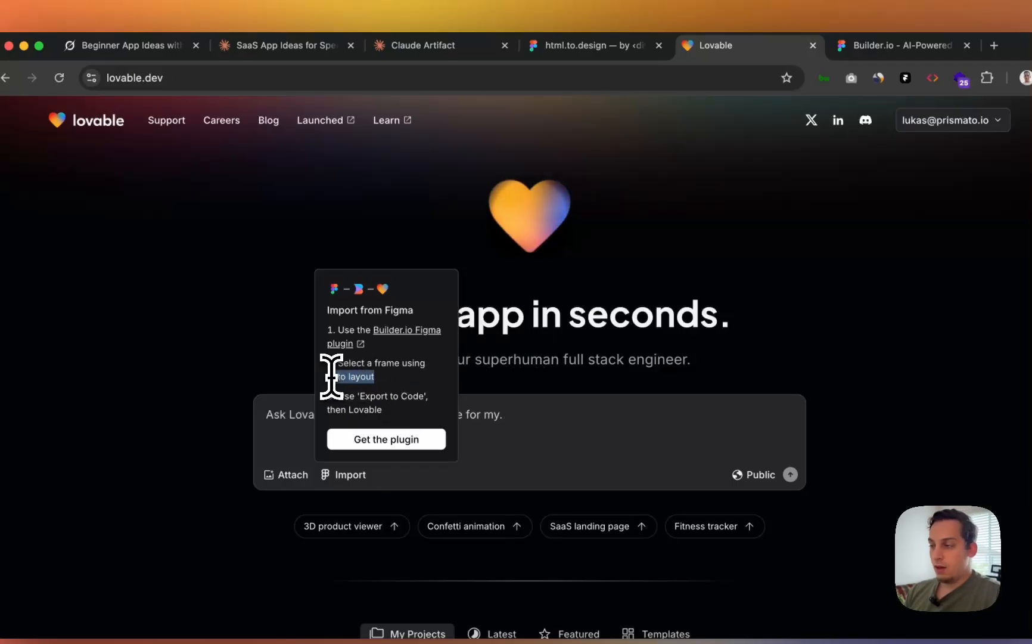
{"action": "left_click", "coordinate": [882, 46]}
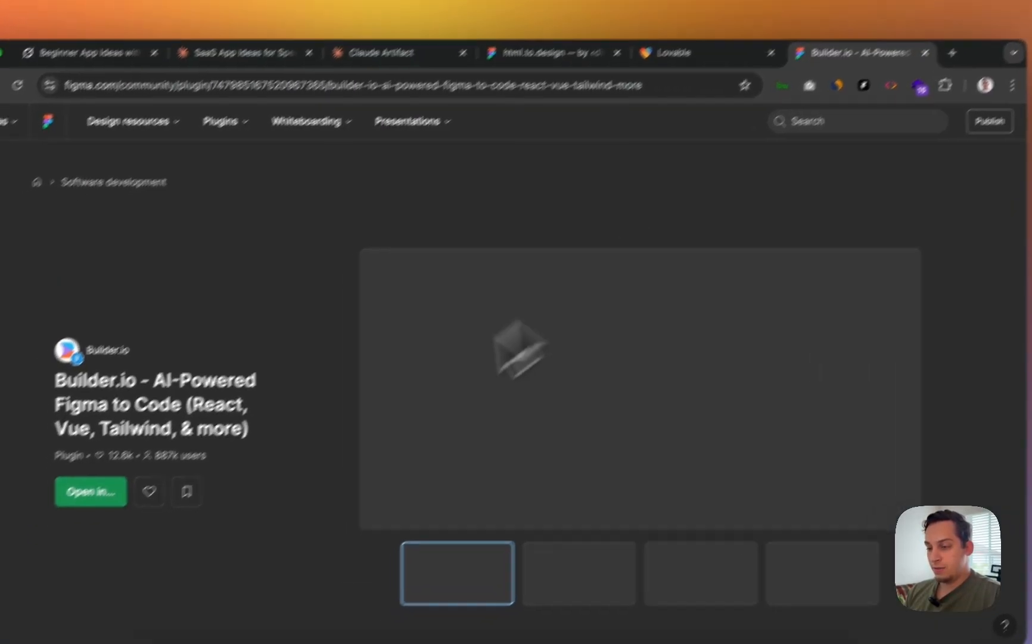
- Scroll through the Builder.io Figma to Code plugin description, then return to the Figma file
{"action": "scroll", "coordinate": [342, 525], "scroll_direction": "down", "scroll_amount": 10}
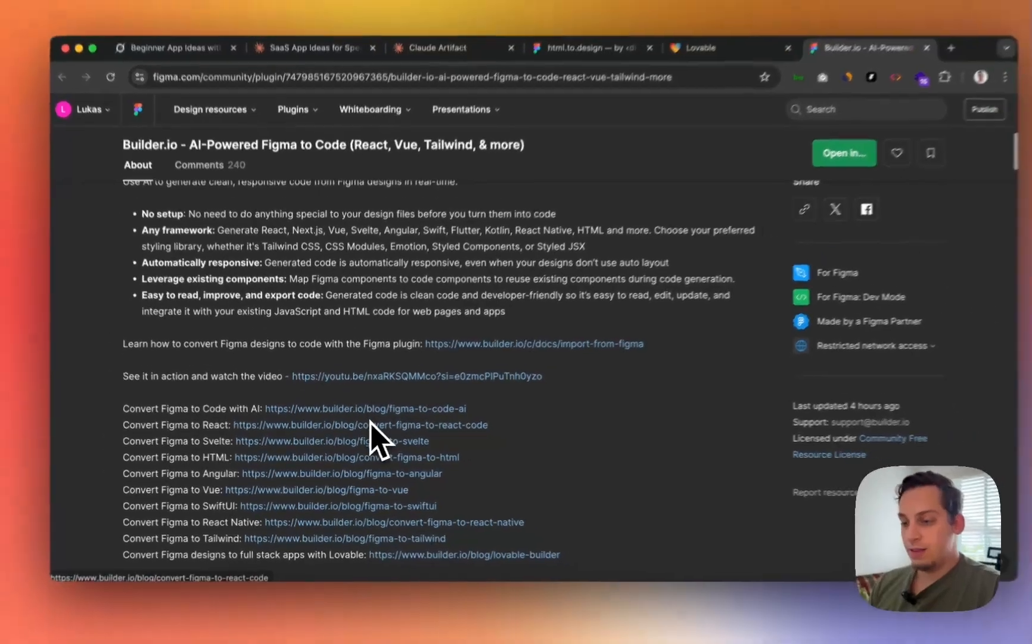
{"action": "scroll", "coordinate": [369, 424], "scroll_direction": "down", "scroll_amount": 5}
{"action": "scroll", "coordinate": [366, 425], "scroll_direction": "up", "scroll_amount": 15}
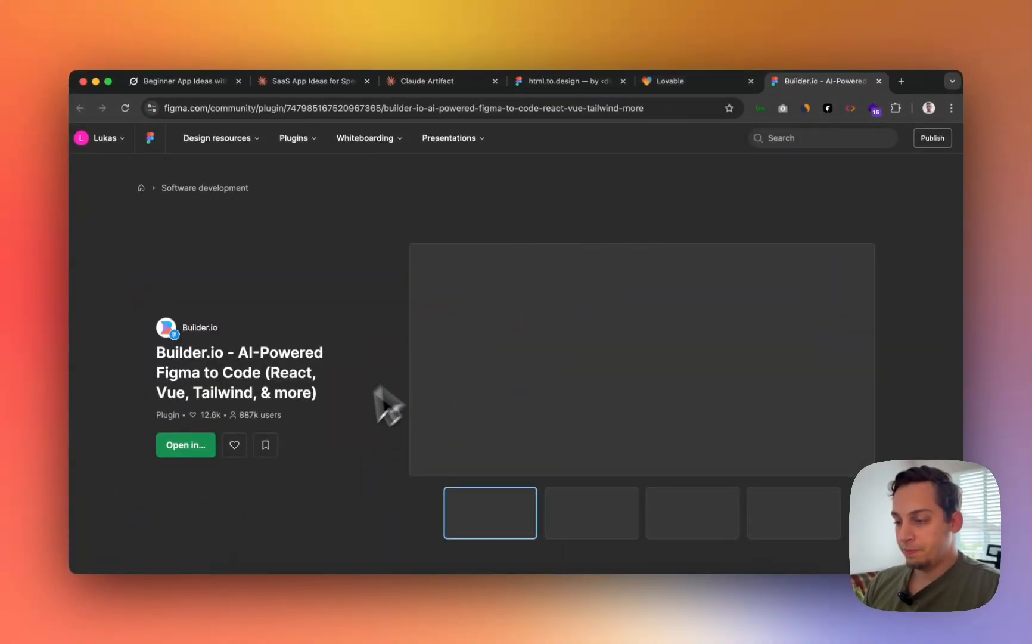
{"action": "scroll", "coordinate": [369, 417], "scroll_direction": "down", "scroll_amount": 4}
{"action": "scroll", "coordinate": [412, 378], "scroll_direction": "up", "scroll_amount": 4}
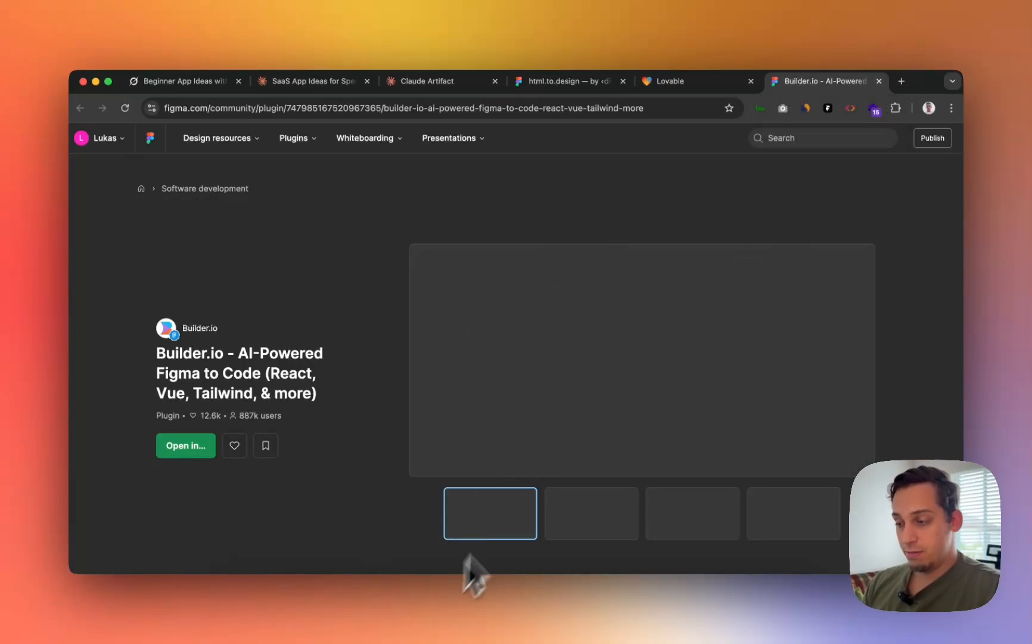
{"action": "left_click", "coordinate": [491, 618]}
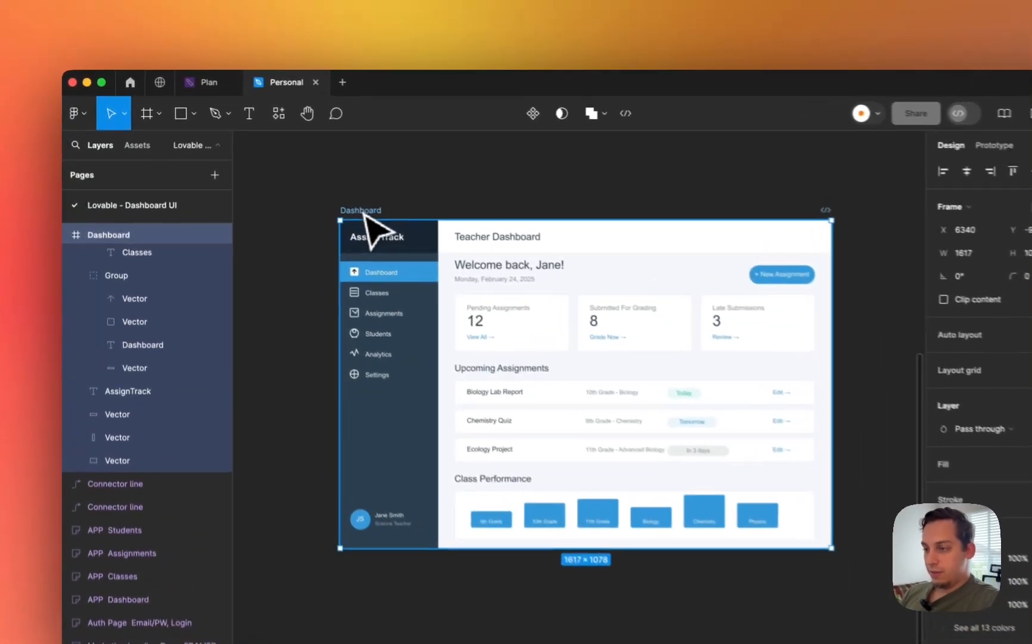
- Run Builder.io's Export to Code on the Dashboard frame and open it in Lovable via a Builder account
{"action": "scroll", "coordinate": [145, 272], "scroll_direction": "up", "scroll_amount": 3}
{"action": "left_click", "coordinate": [422, 53]}
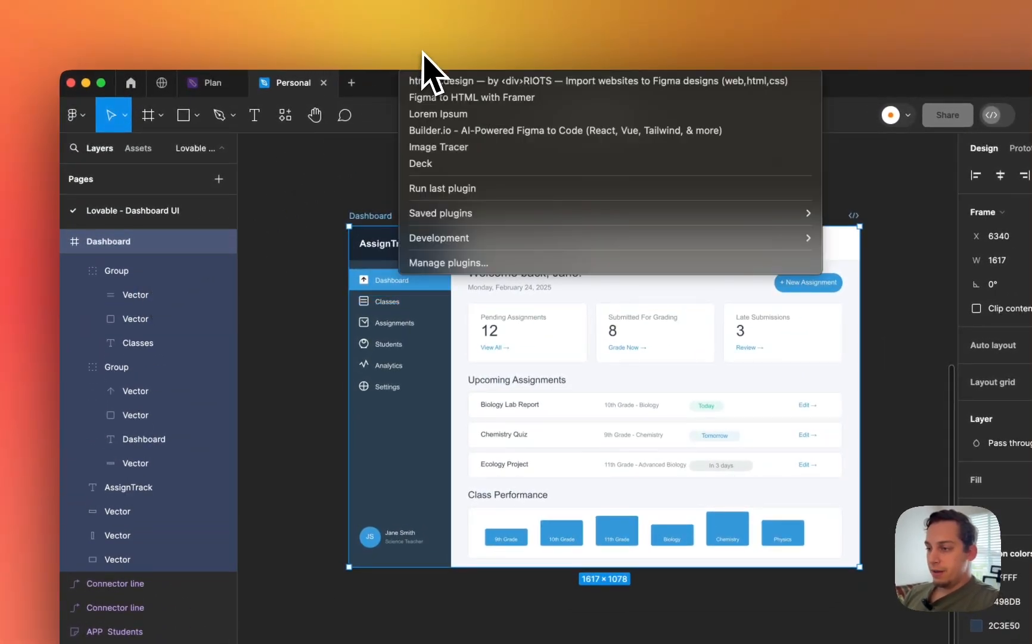
{"action": "left_click", "coordinate": [433, 130]}
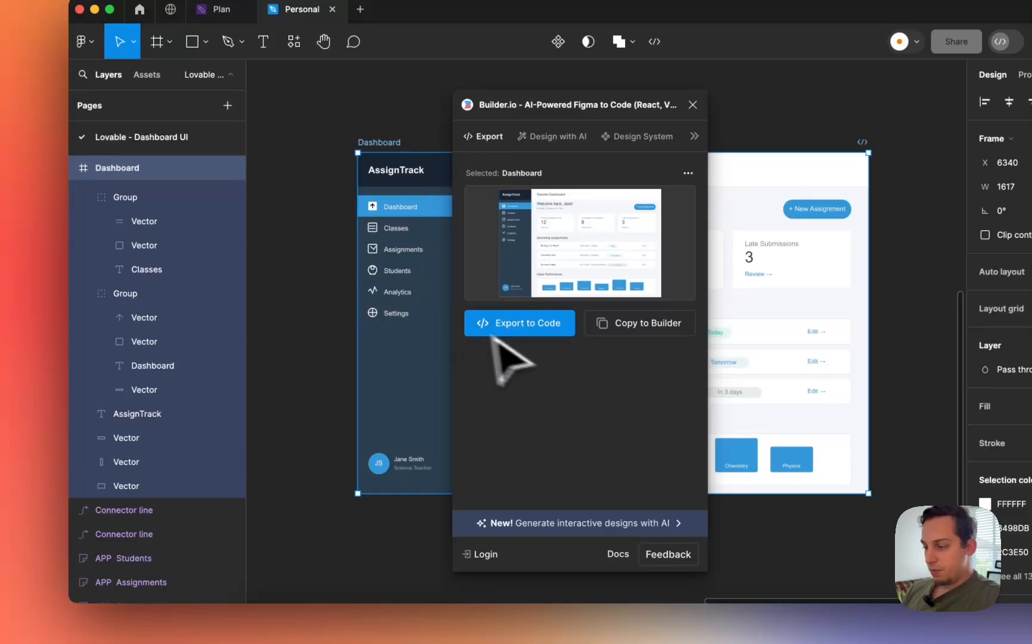
{"action": "left_click", "coordinate": [525, 338]}
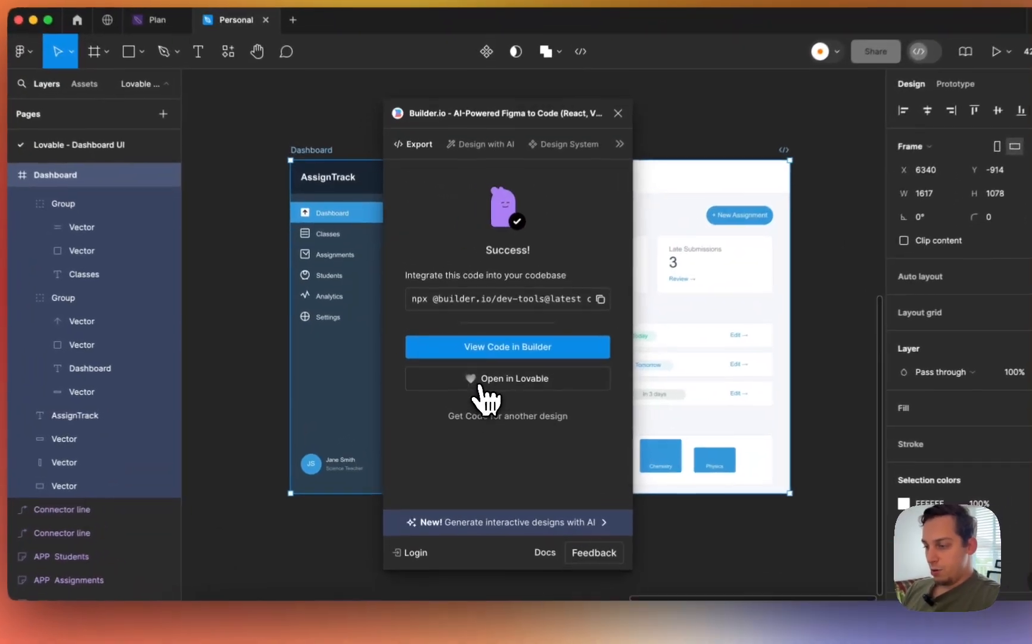
{"action": "left_click", "coordinate": [477, 385]}
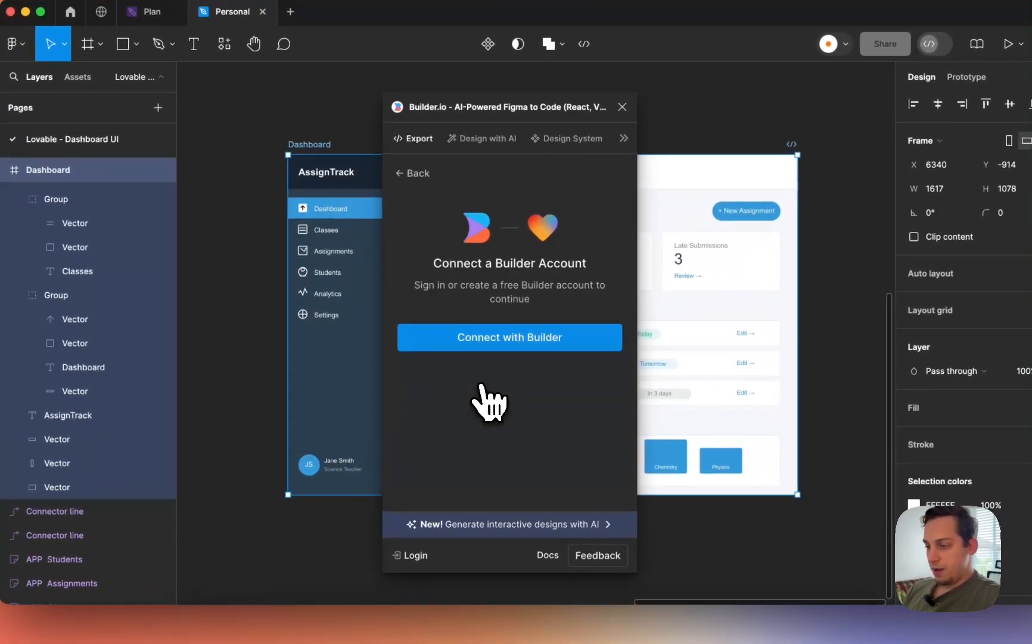
{"action": "left_click", "coordinate": [474, 345]}
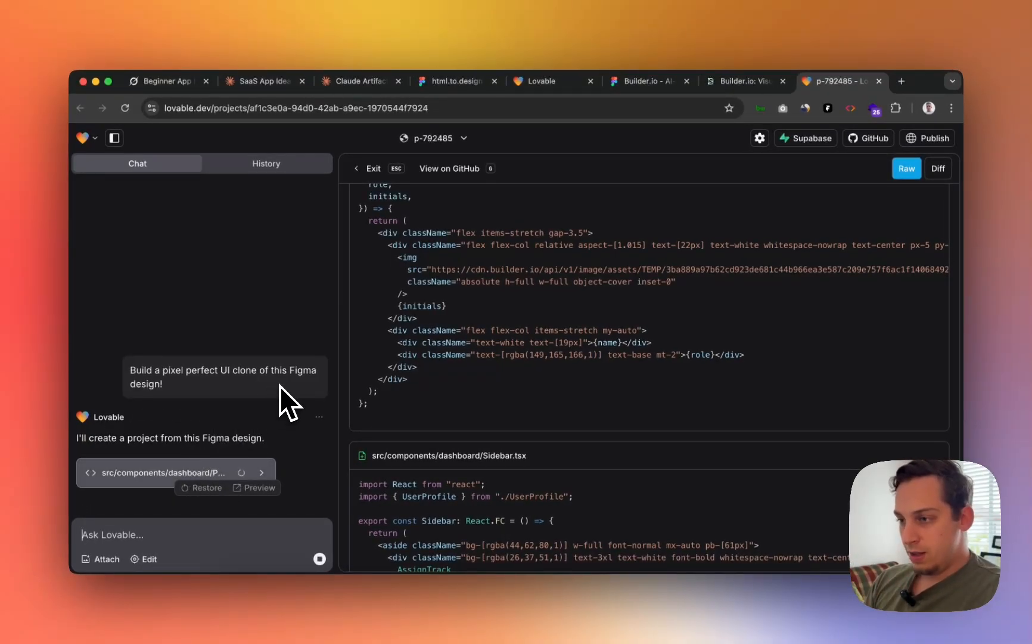
- Browse the generated component files, widen the preview beside the chat, and scroll the AssignTrack dashboard
{"action": "scroll", "coordinate": [421, 368], "scroll_direction": "up", "scroll_amount": 3}
{"action": "scroll", "coordinate": [425, 354], "scroll_direction": "down", "scroll_amount": 9}
{"action": "scroll", "coordinate": [425, 355], "scroll_direction": "down", "scroll_amount": 10}
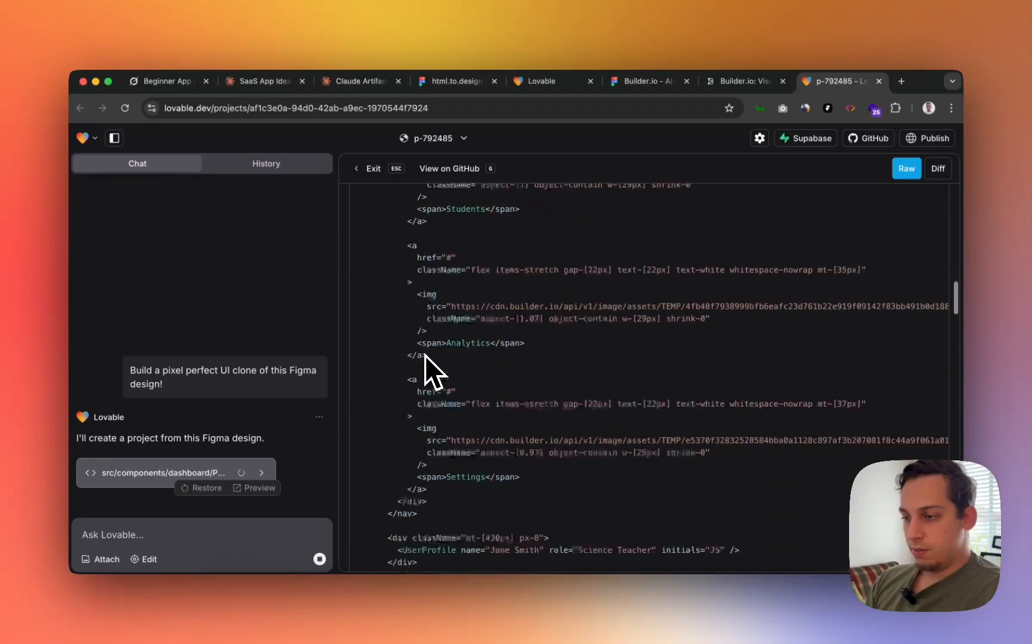
{"action": "scroll", "coordinate": [425, 355], "scroll_direction": "up", "scroll_amount": 1}
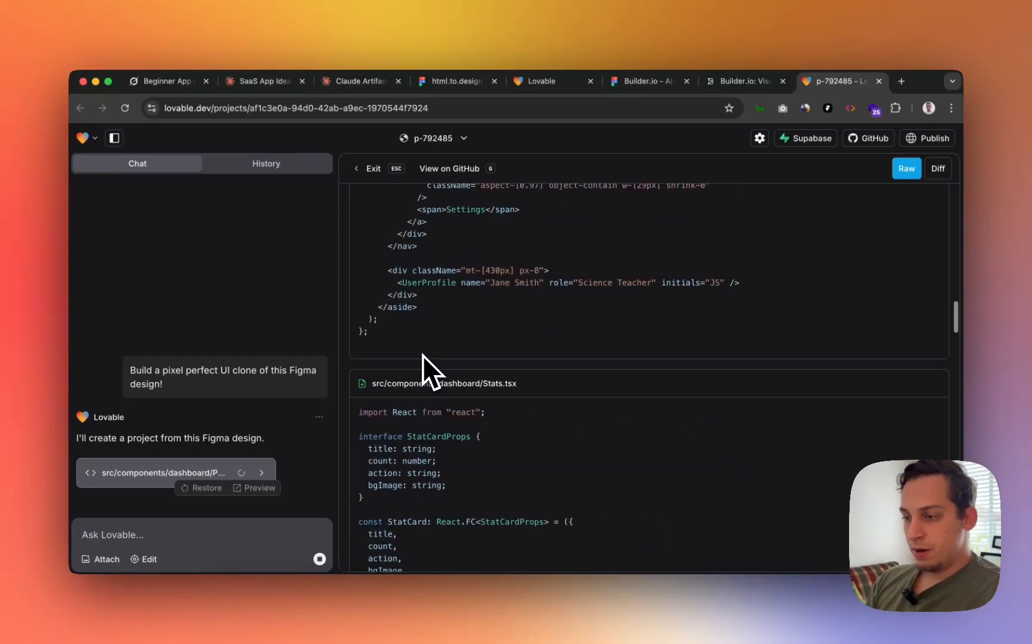
{"action": "scroll", "coordinate": [412, 355], "scroll_direction": "up", "scroll_amount": 15}
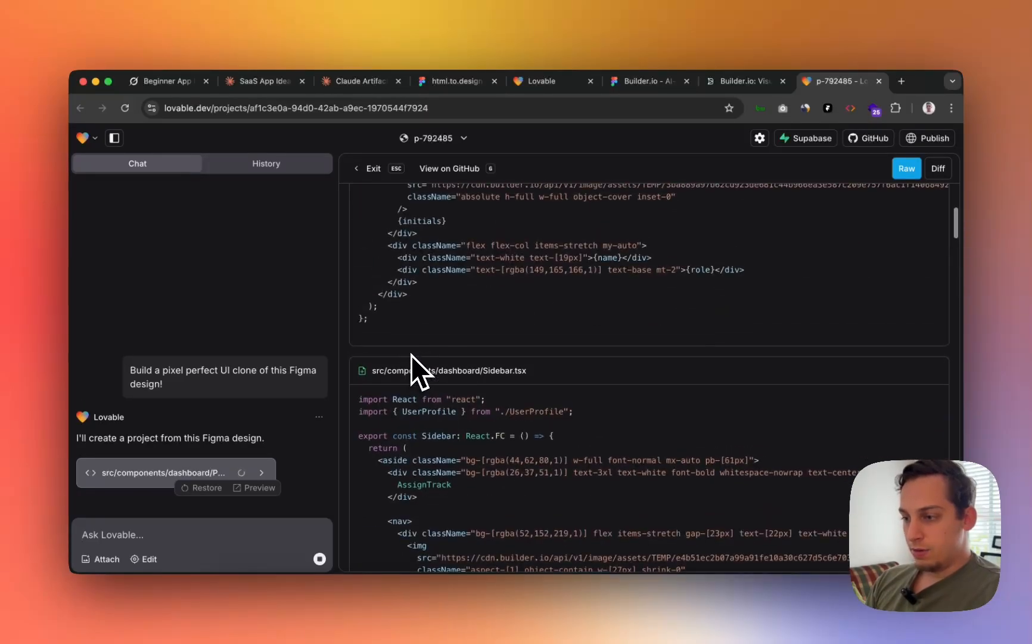
{"action": "scroll", "coordinate": [411, 355], "scroll_direction": "down", "scroll_amount": 20}
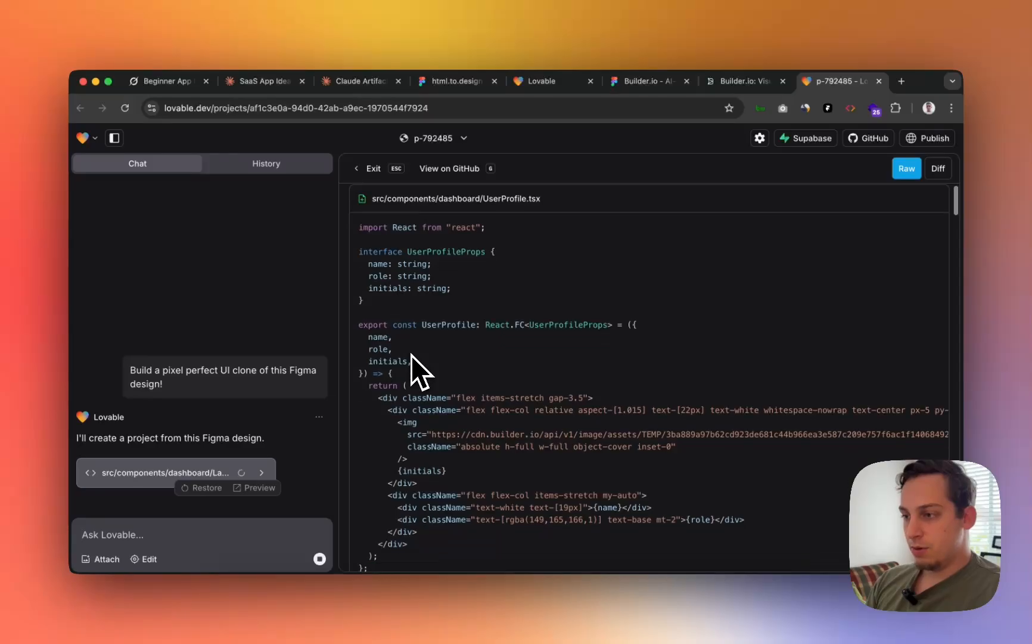
{"action": "scroll", "coordinate": [411, 354], "scroll_direction": "down", "scroll_amount": 10}
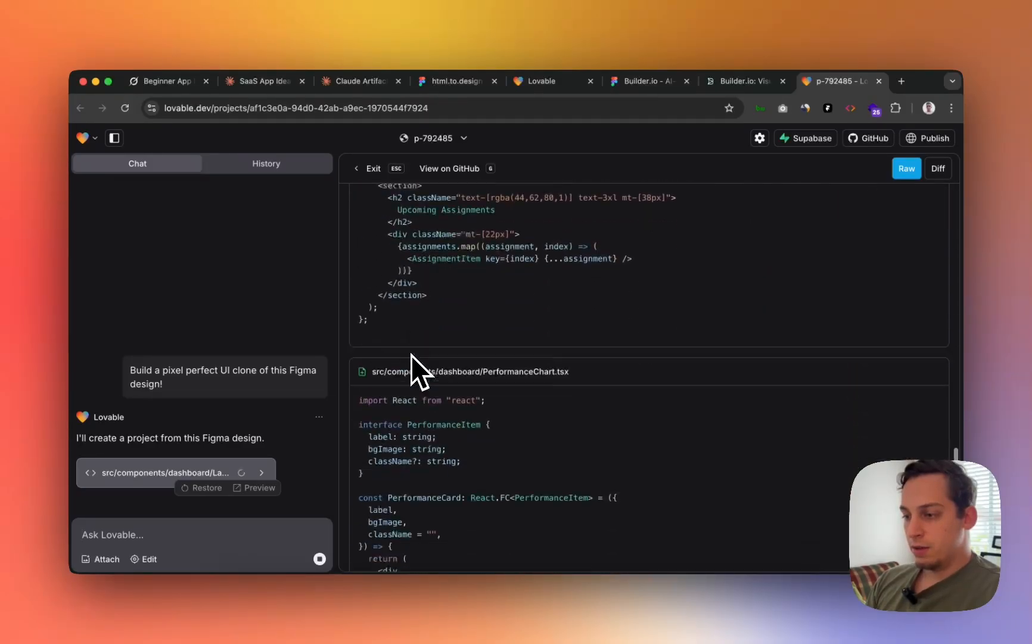
{"action": "scroll", "coordinate": [472, 332], "scroll_direction": "down", "scroll_amount": 15}
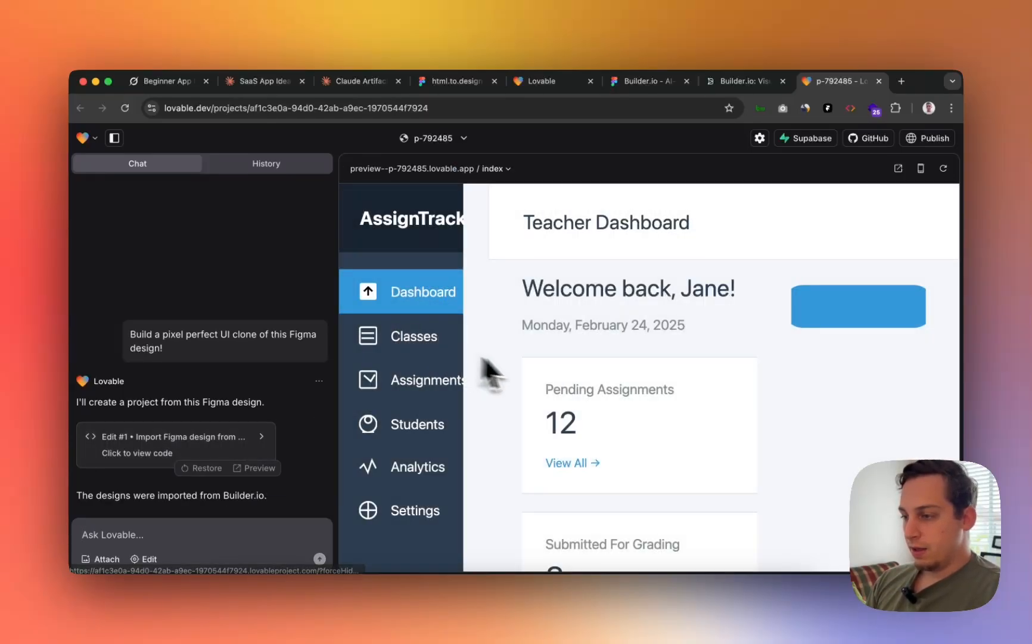
{"action": "scroll", "coordinate": [555, 365], "scroll_direction": "down", "scroll_amount": 5}
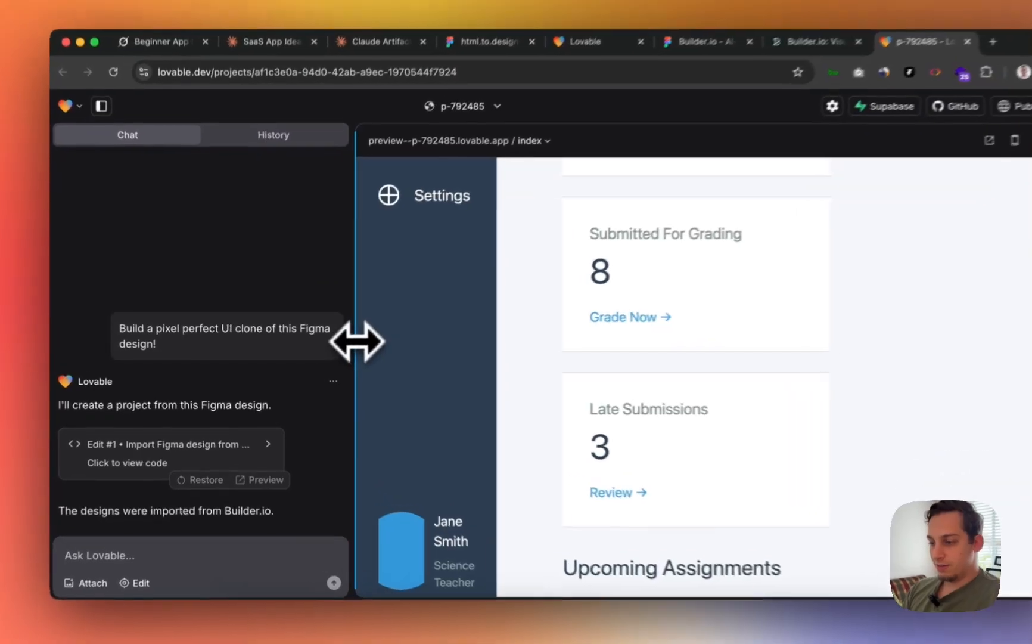
{"action": "left_click_drag", "start_coordinate": [344, 344], "coordinate": [197, 345]}
{"action": "scroll", "coordinate": [575, 393], "scroll_direction": "down", "scroll_amount": 12}
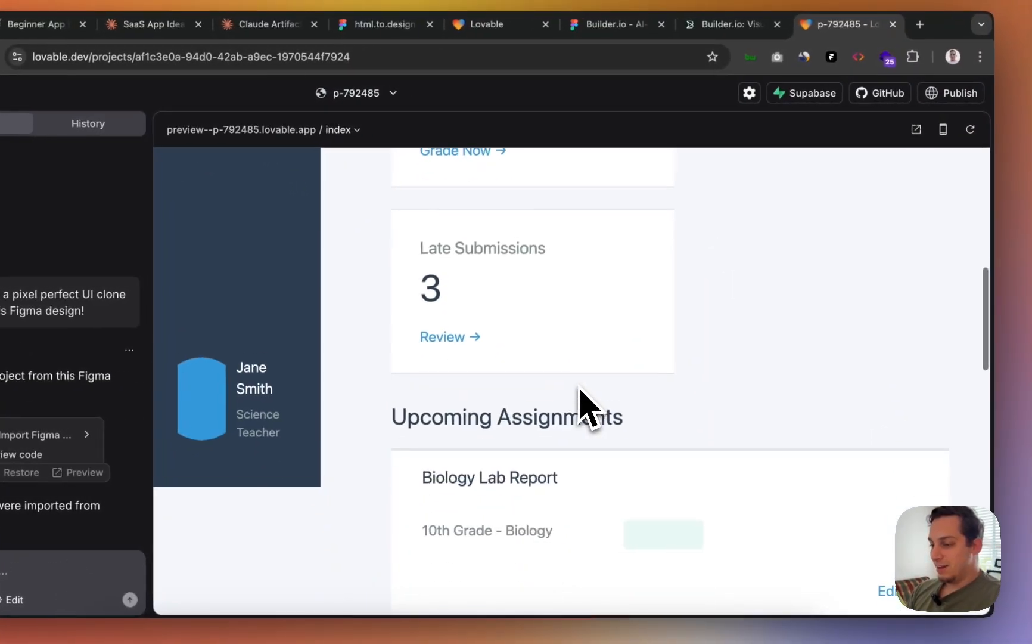
{"action": "scroll", "coordinate": [575, 393], "scroll_direction": "up", "scroll_amount": 3}
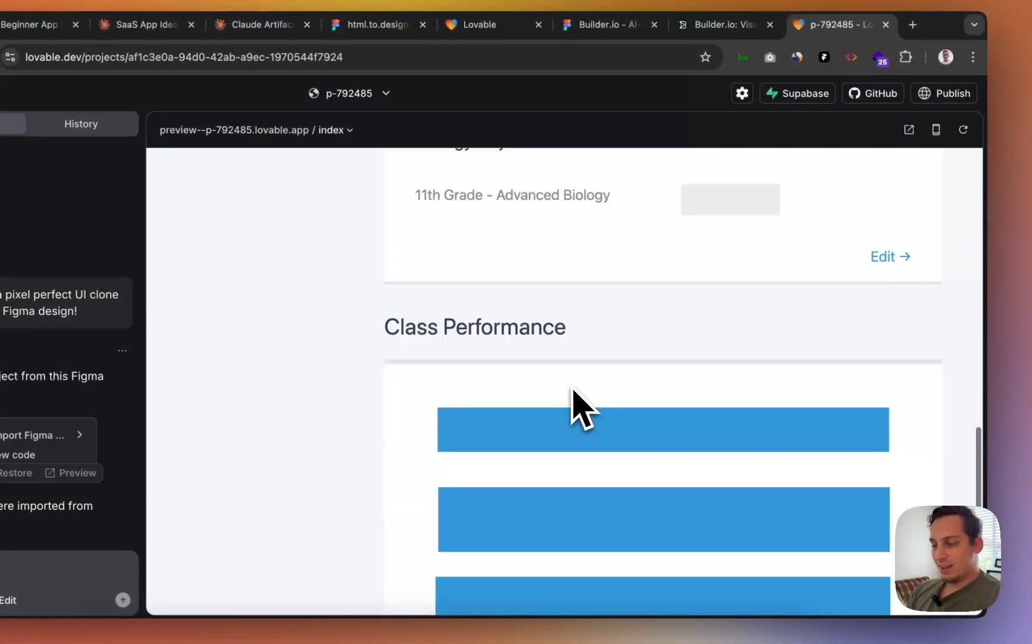
{"action": "scroll", "coordinate": [575, 399], "scroll_direction": "up", "scroll_amount": 10}
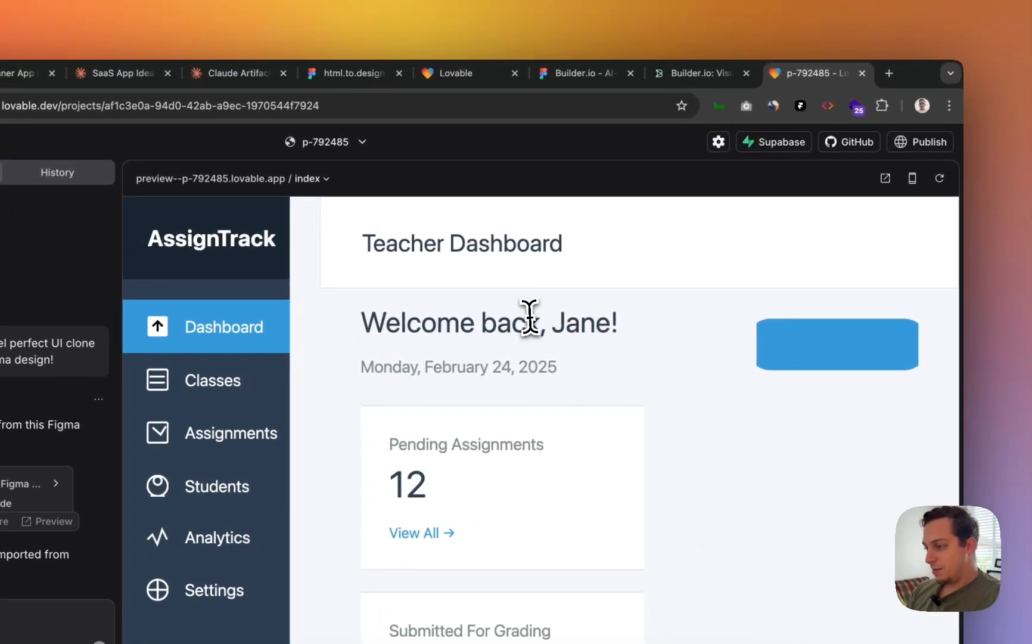
- Publish the project to its lovable.app domain and open the live site in a new tab
{"action": "left_click", "coordinate": [902, 147]}
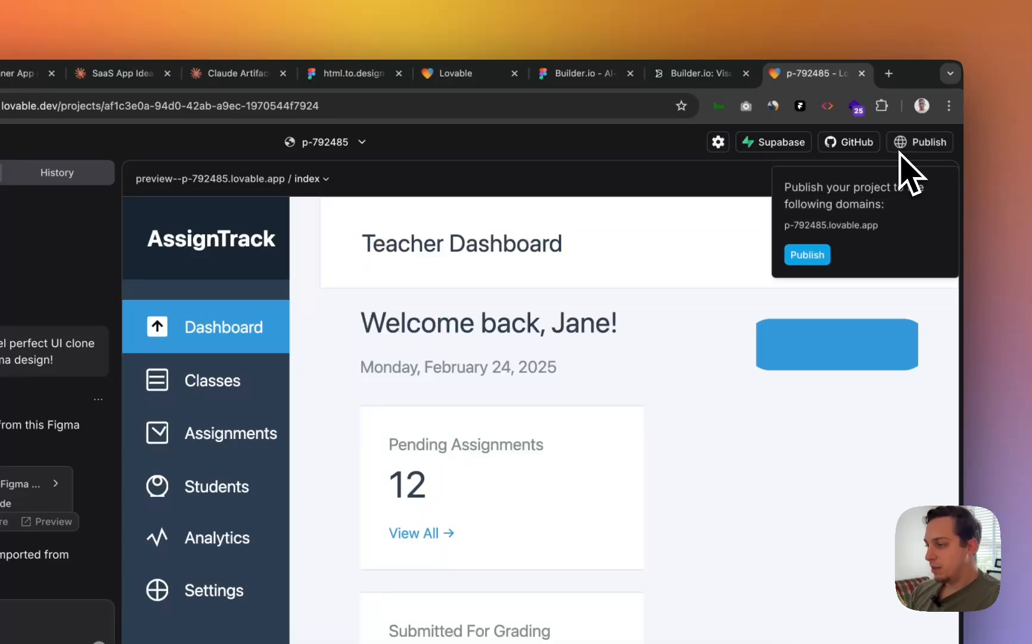
{"action": "left_click", "coordinate": [805, 255]}
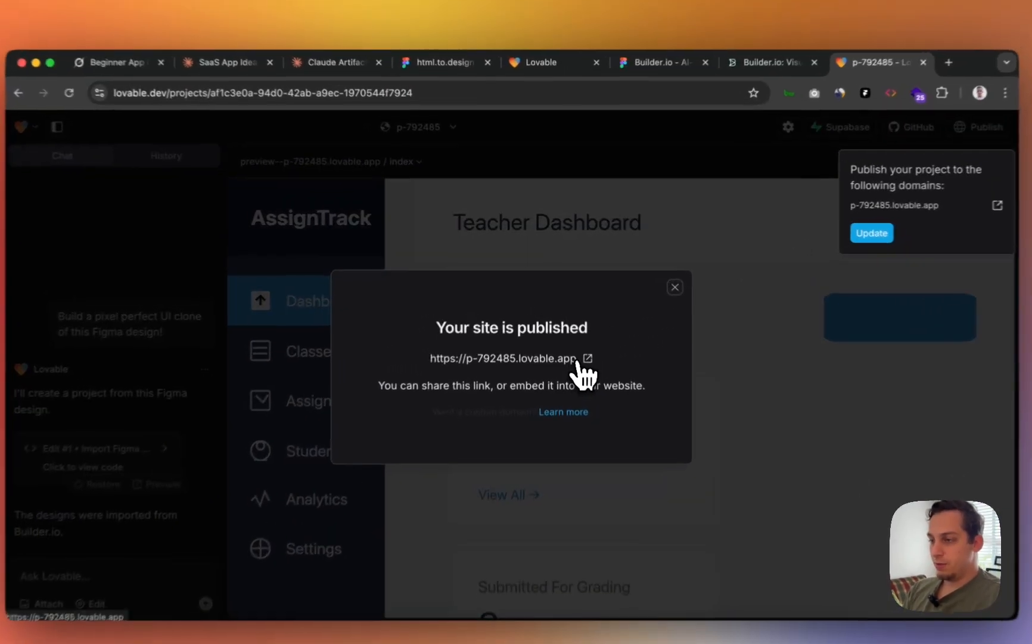
{"action": "left_click", "coordinate": [583, 342]}
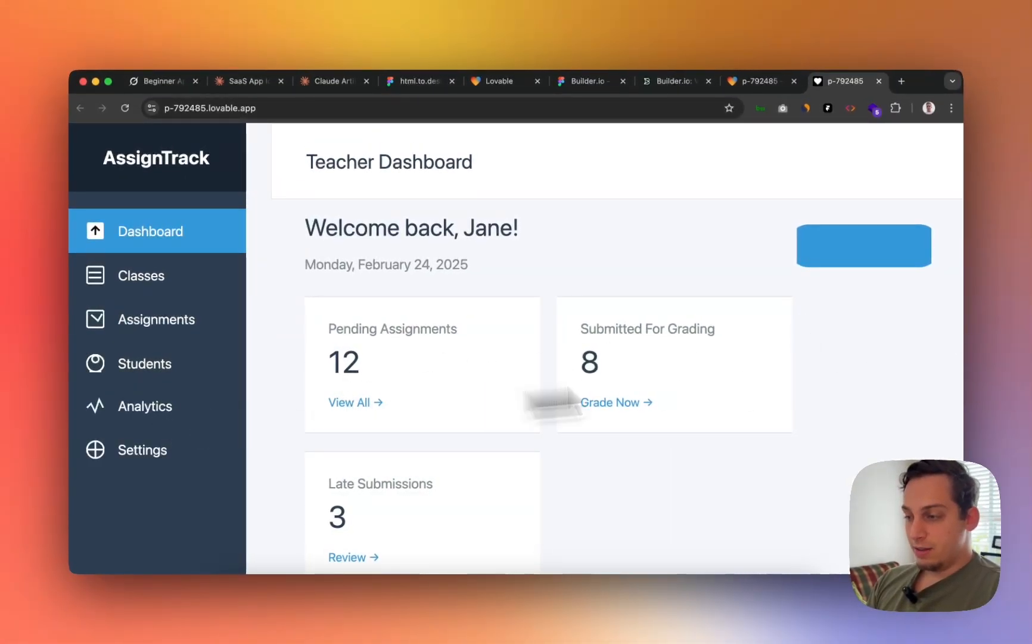
- Scroll the live site, then narrow the browser to check the mobile layout
{"action": "scroll", "coordinate": [573, 395], "scroll_direction": "down", "scroll_amount": 3}
{"action": "scroll", "coordinate": [569, 395], "scroll_direction": "down", "scroll_amount": 5}
{"action": "scroll", "coordinate": [567, 393], "scroll_direction": "up", "scroll_amount": 10}
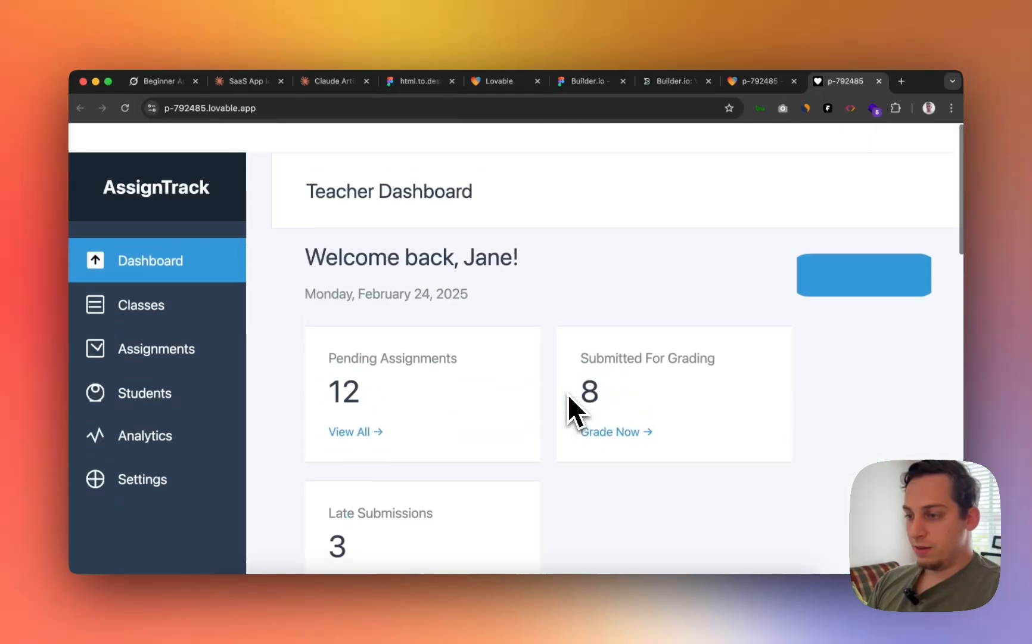
{"action": "scroll", "coordinate": [568, 393], "scroll_direction": "down", "scroll_amount": 15}
{"action": "scroll", "coordinate": [568, 393], "scroll_direction": "up", "scroll_amount": 15}
{"action": "scroll", "coordinate": [569, 390], "scroll_direction": "down", "scroll_amount": 12}
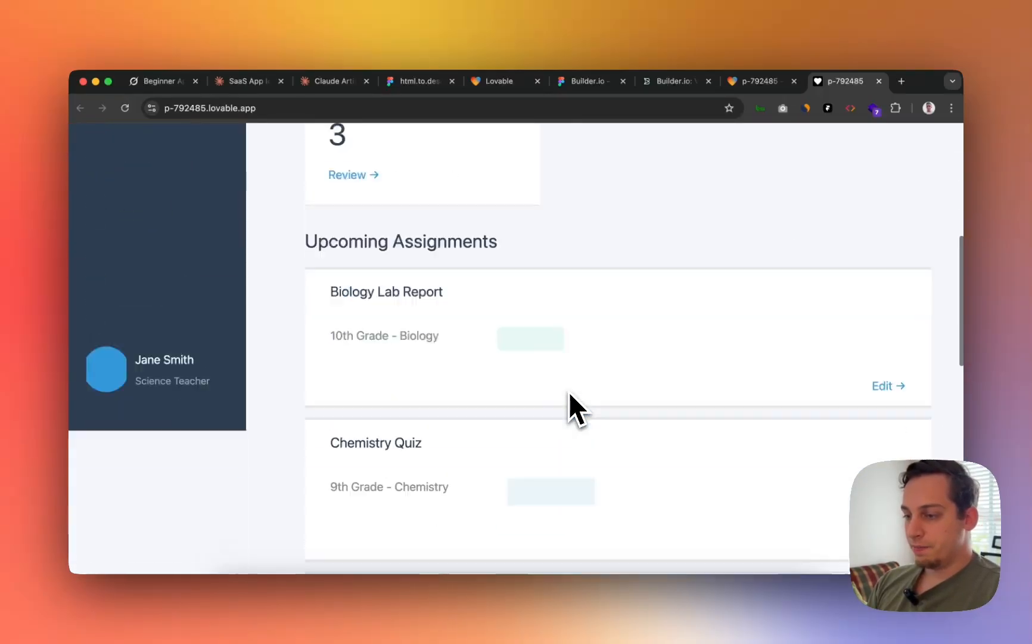
{"action": "scroll", "coordinate": [568, 391], "scroll_direction": "up", "scroll_amount": 12}
{"action": "left_click_drag", "start_coordinate": [964, 386], "coordinate": [250, 368]}
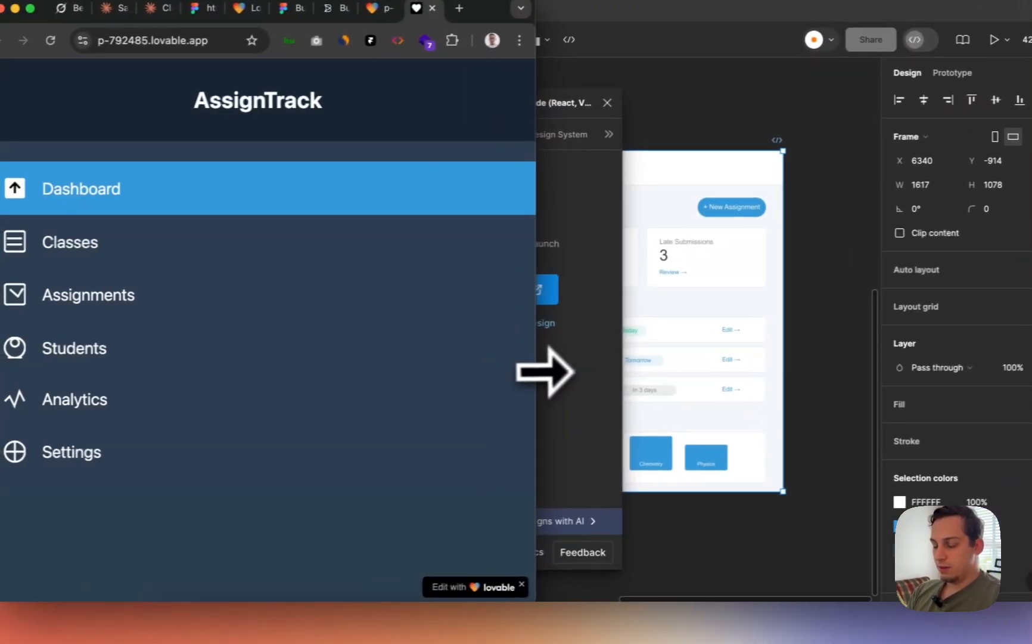
{"action": "scroll", "coordinate": [249, 368], "scroll_direction": "down", "scroll_amount": 8}
{"action": "scroll", "coordinate": [265, 367], "scroll_direction": "down", "scroll_amount": 10}
{"action": "scroll", "coordinate": [265, 367], "scroll_direction": "up", "scroll_amount": 10}
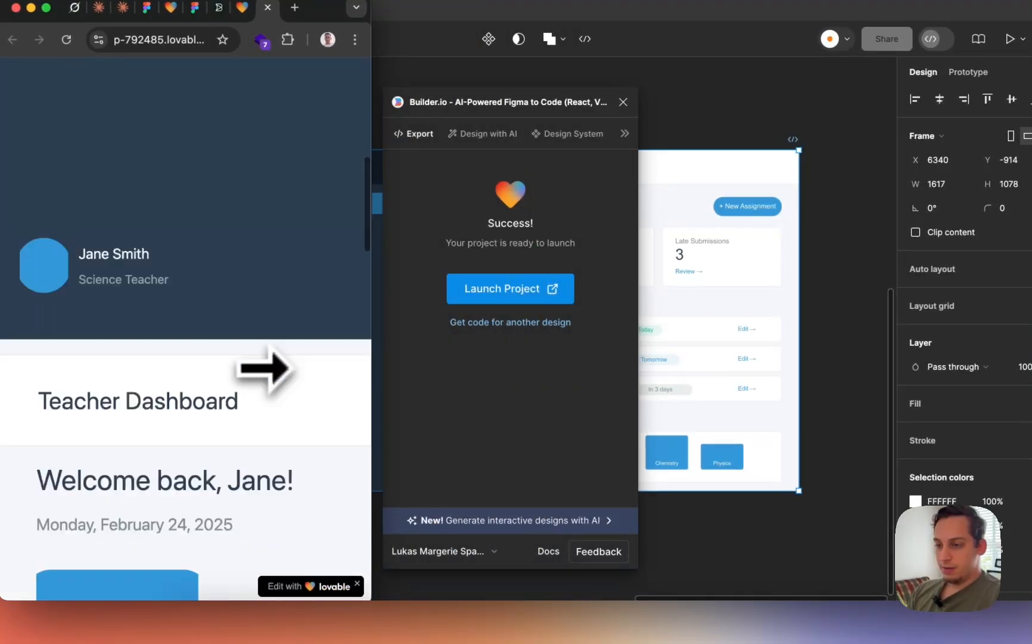
{"action": "scroll", "coordinate": [265, 368], "scroll_direction": "down", "scroll_amount": 15}
{"action": "scroll", "coordinate": [265, 367], "scroll_direction": "down", "scroll_amount": 10}
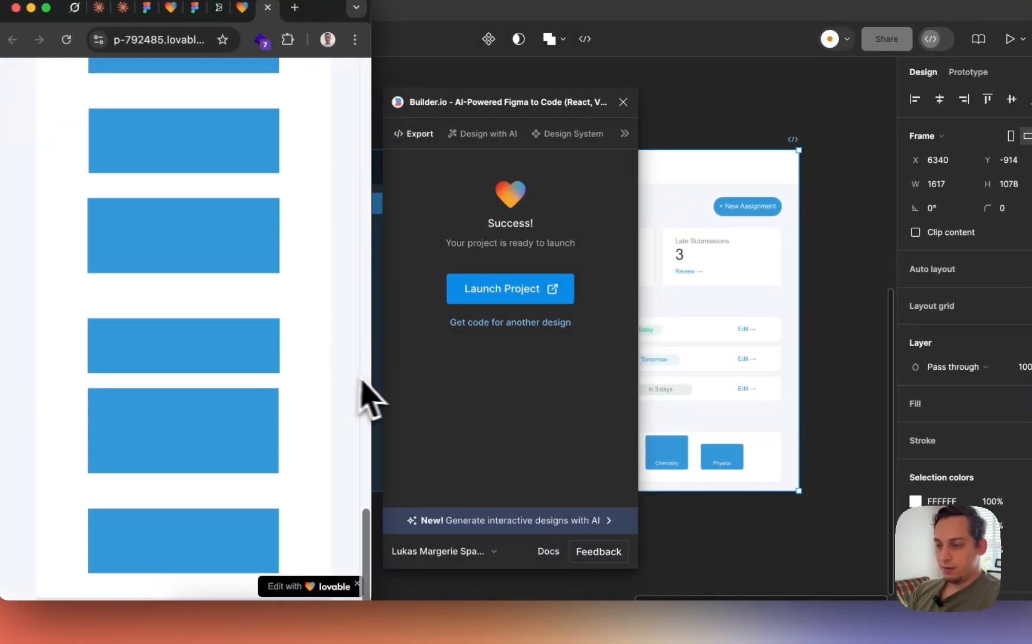
- Widen the browser back to the desktop layout and scroll the site again
{"action": "left_click_drag", "start_coordinate": [375, 391], "coordinate": [977, 396]}
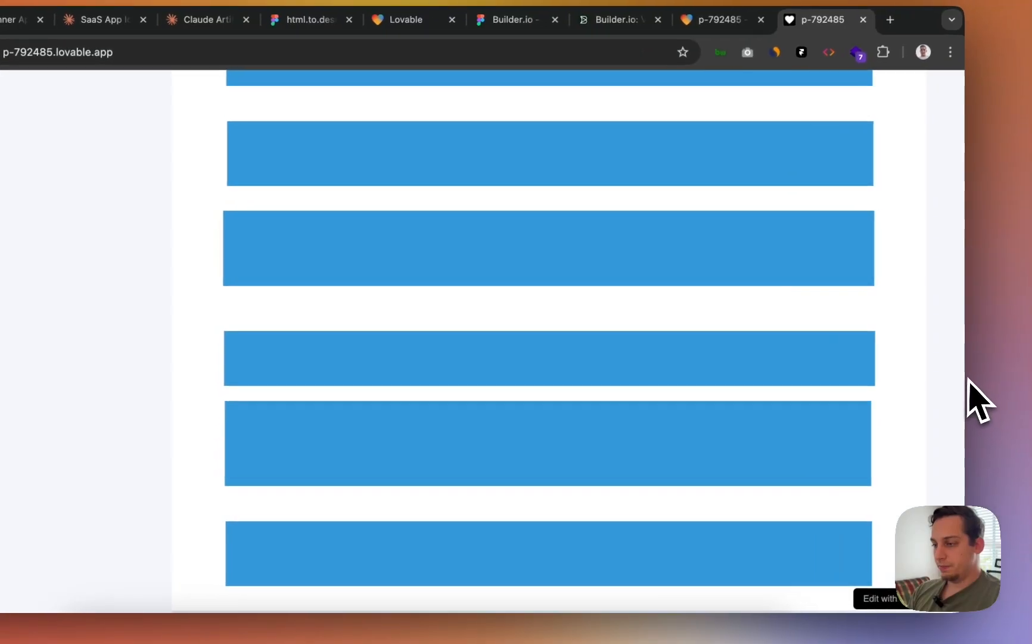
{"action": "scroll", "coordinate": [643, 342], "scroll_direction": "up", "scroll_amount": 8}
{"action": "scroll", "coordinate": [334, 339], "scroll_direction": "down", "scroll_amount": 10}
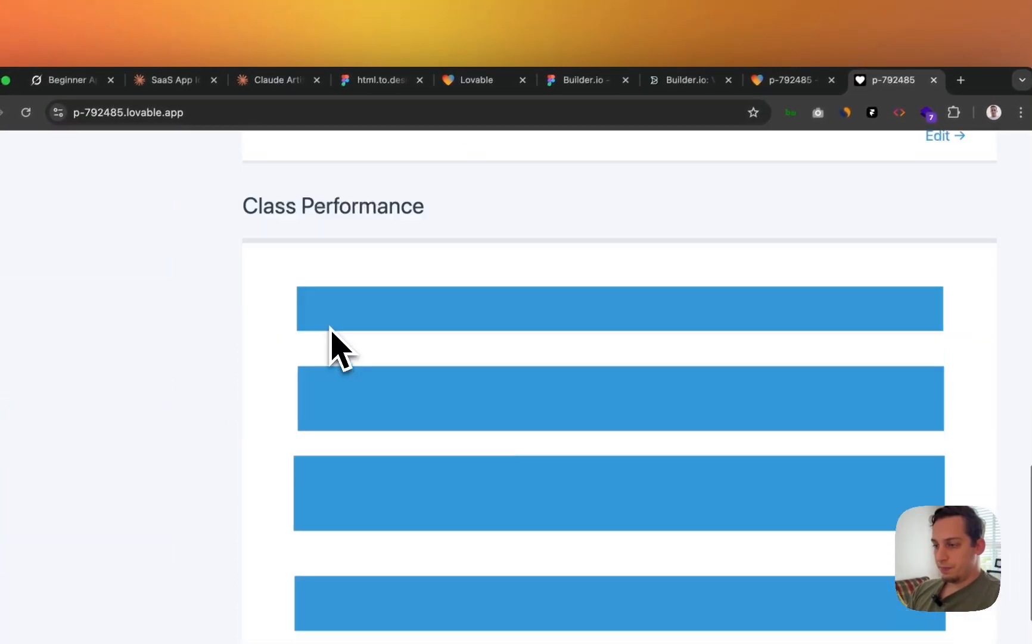
{"action": "scroll", "coordinate": [334, 339], "scroll_direction": "up", "scroll_amount": 15}
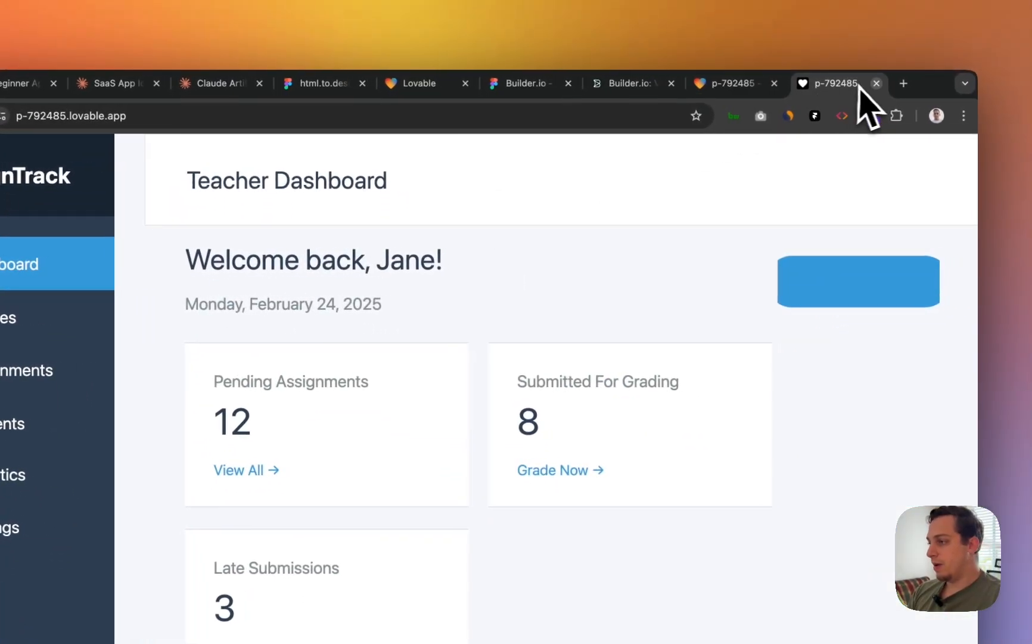
- Close the published site tab, dismiss the confirmation, and return to Figma with the Builder.io plugin closed
{"action": "left_click", "coordinate": [900, 82]}
{"action": "left_click", "coordinate": [609, 322]}
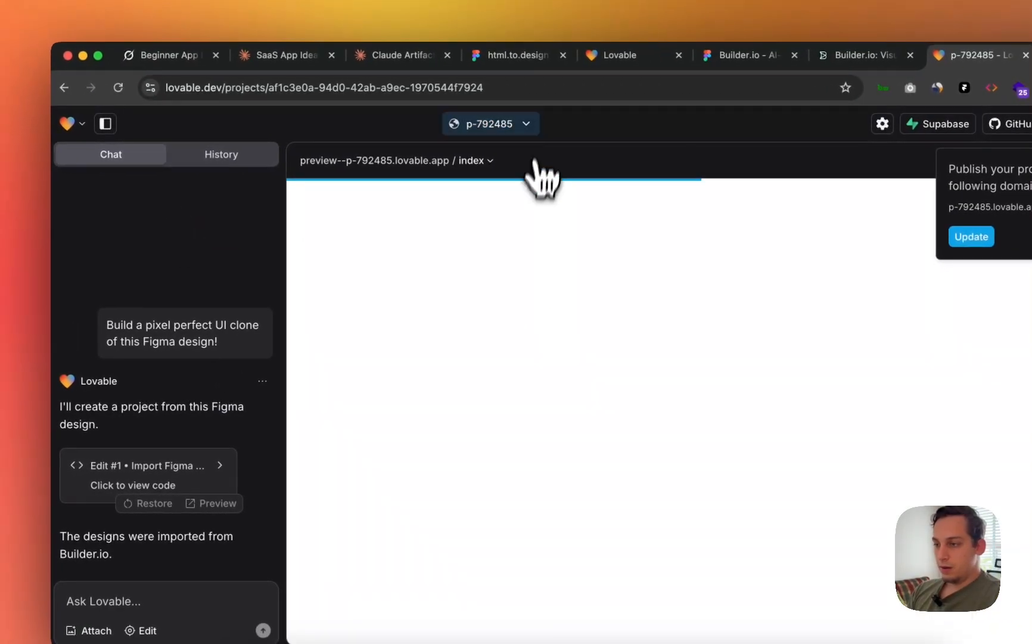
{"action": "left_click", "coordinate": [528, 124]}
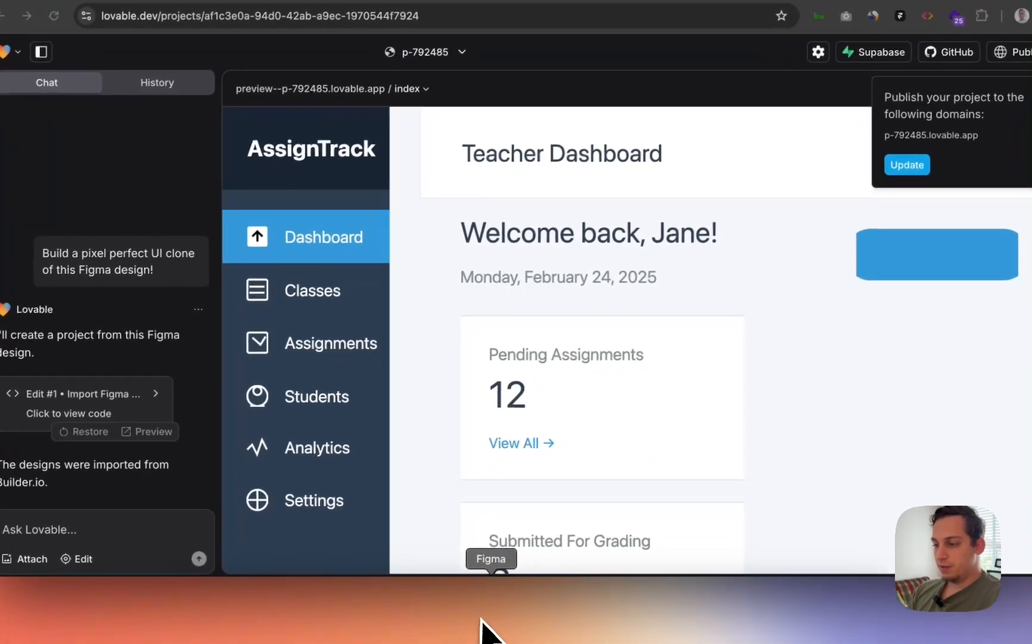
{"action": "left_click", "coordinate": [486, 628]}
{"action": "left_click", "coordinate": [634, 129]}
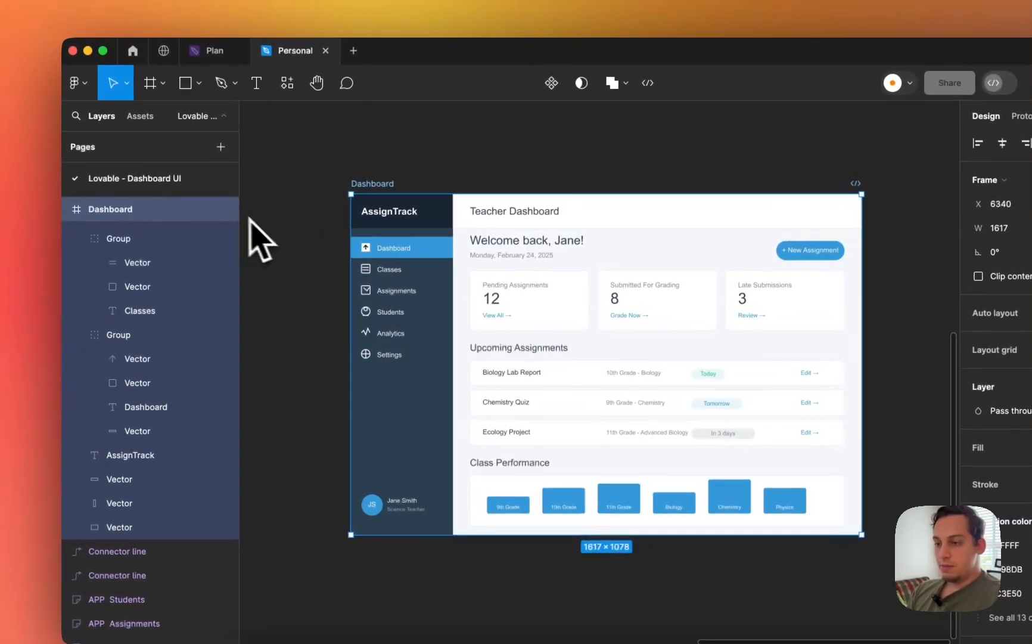
- Drill into Frame 1 and add auto layout to the Pending Assignments card
{"action": "scroll", "coordinate": [76, 352], "scroll_direction": "up", "scroll_amount": 20}
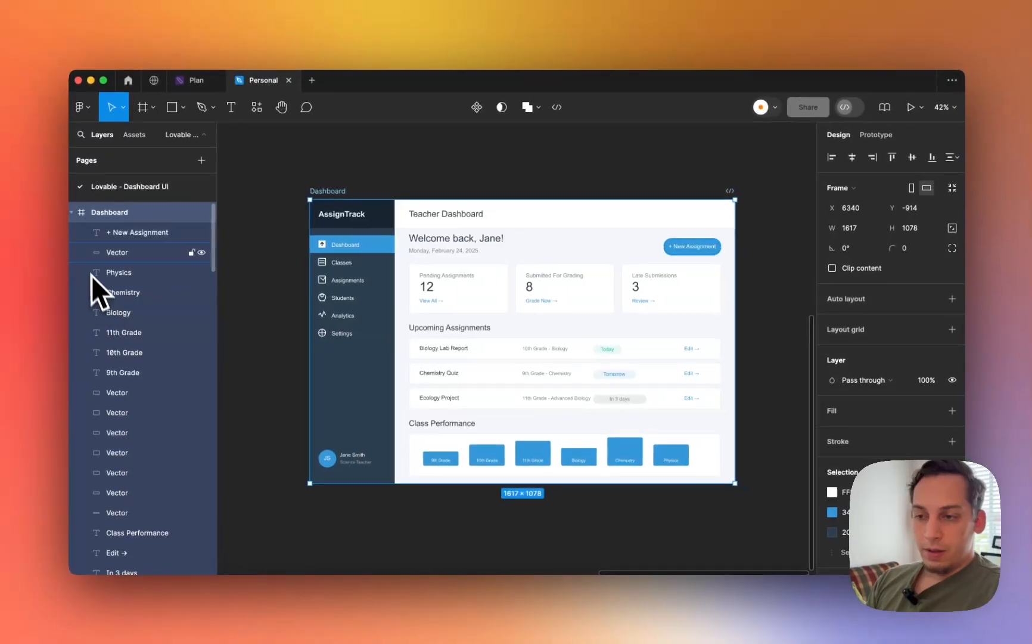
{"action": "scroll", "coordinate": [95, 322], "scroll_direction": "down", "scroll_amount": 10}
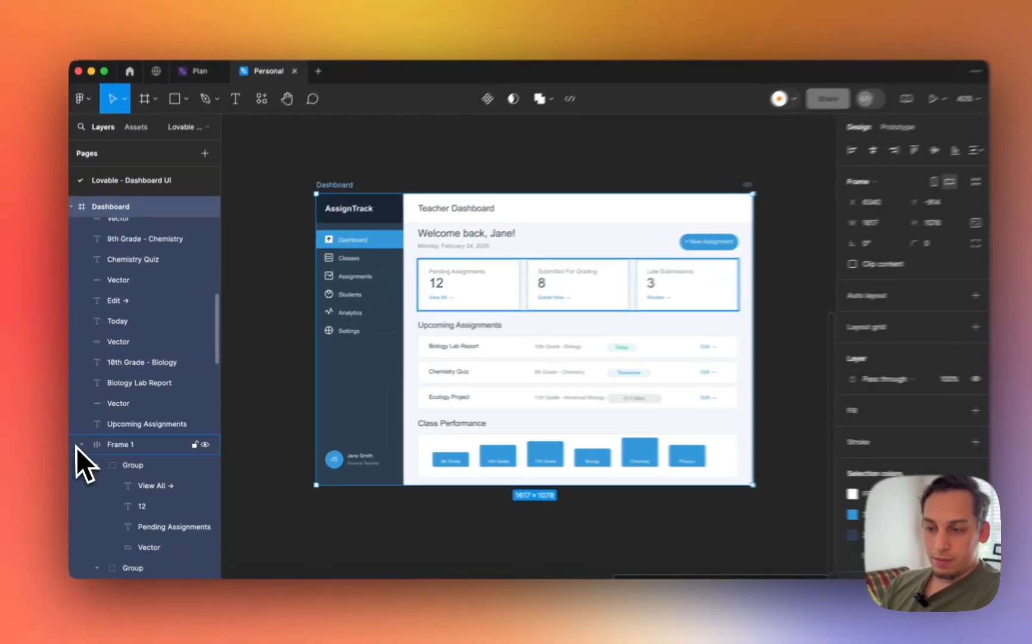
{"action": "left_click", "coordinate": [81, 444]}
{"action": "left_click", "coordinate": [112, 451]}
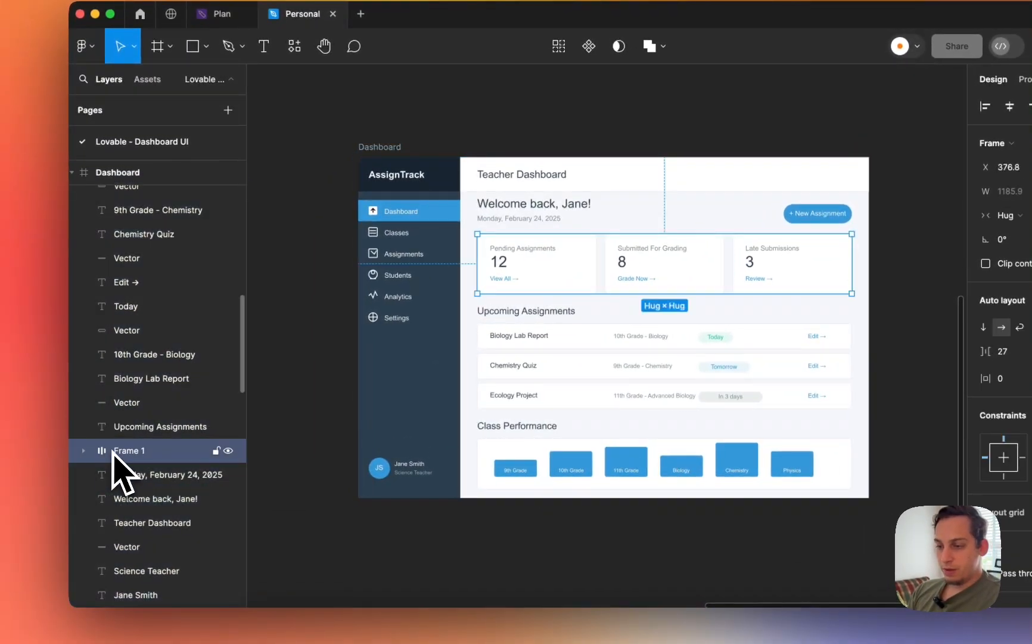
{"action": "scroll", "coordinate": [498, 262], "scroll_direction": "up", "scroll_amount": 5}
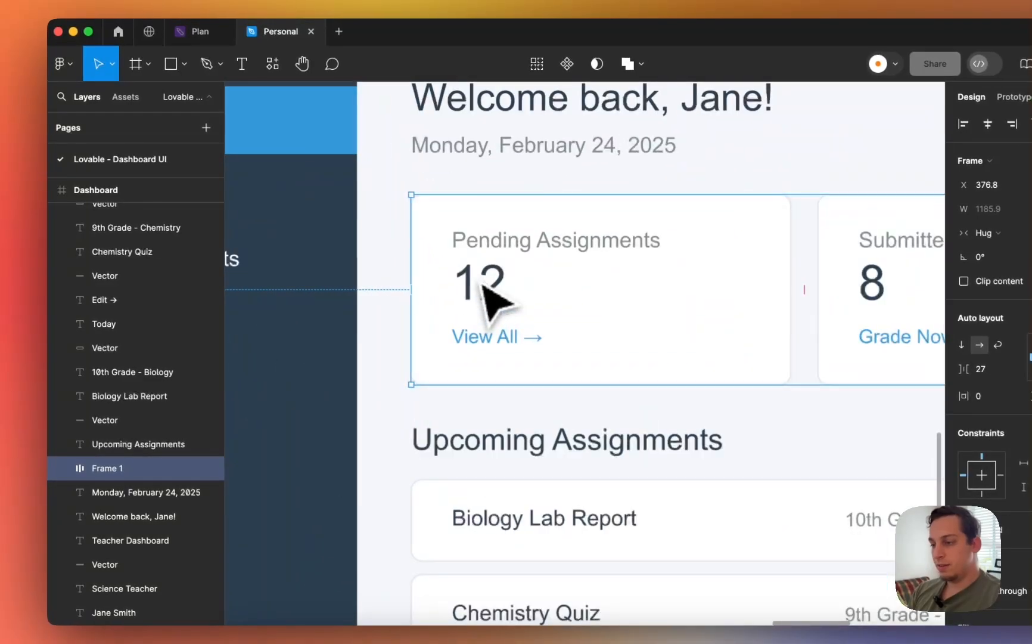
{"action": "double_click", "coordinate": [509, 343]}
{"action": "double_click", "coordinate": [510, 345]}
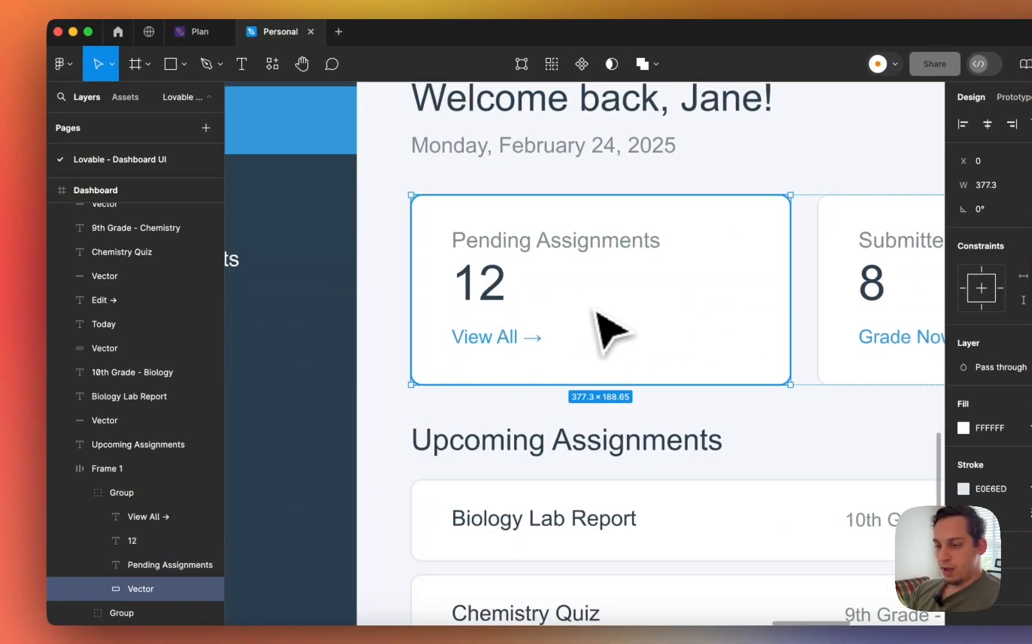
{"action": "scroll", "coordinate": [607, 327], "scroll_direction": "down", "scroll_amount": 3}
{"action": "left_click", "coordinate": [90, 492]}
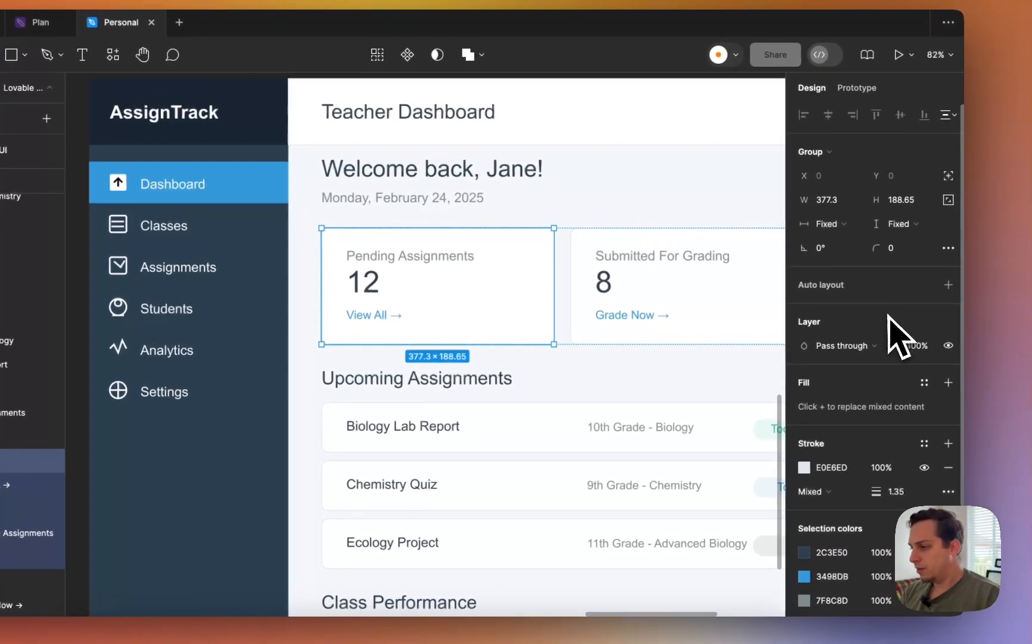
{"action": "left_click", "coordinate": [947, 285]}
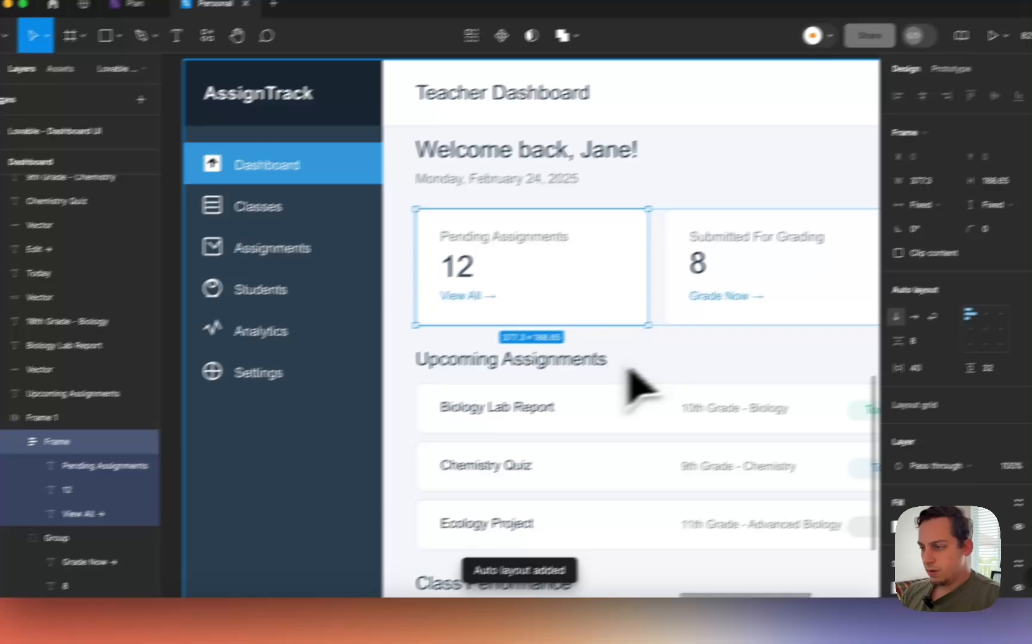
- Select the Submitted For Grading and Late Submissions cards, then return to the Lovable project
{"action": "left_click", "coordinate": [745, 286]}
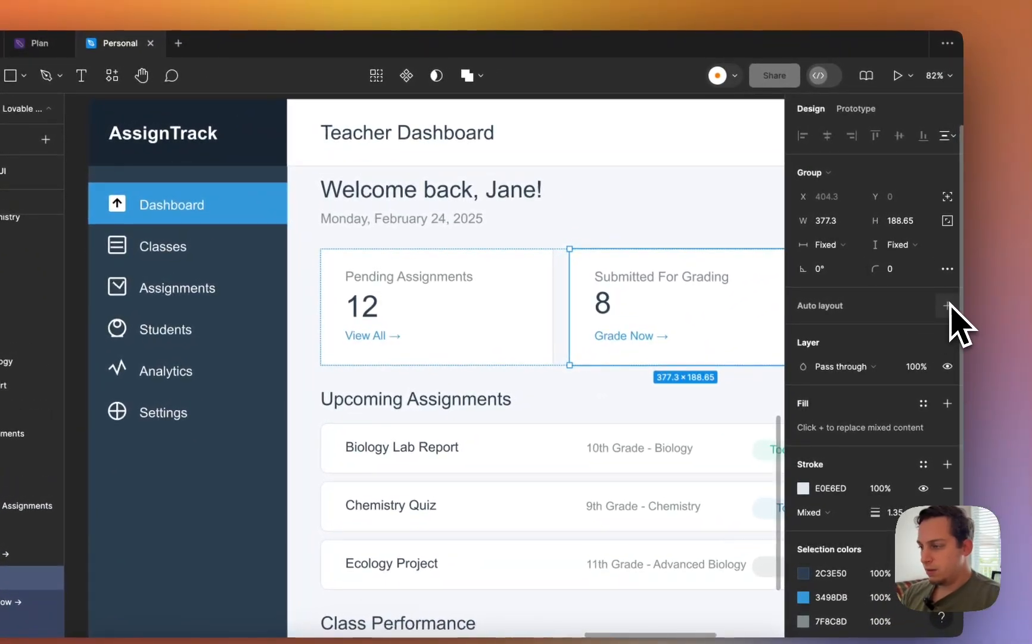
{"action": "scroll", "coordinate": [534, 360], "scroll_direction": "right", "scroll_amount": 10}
{"action": "left_click", "coordinate": [495, 345]}
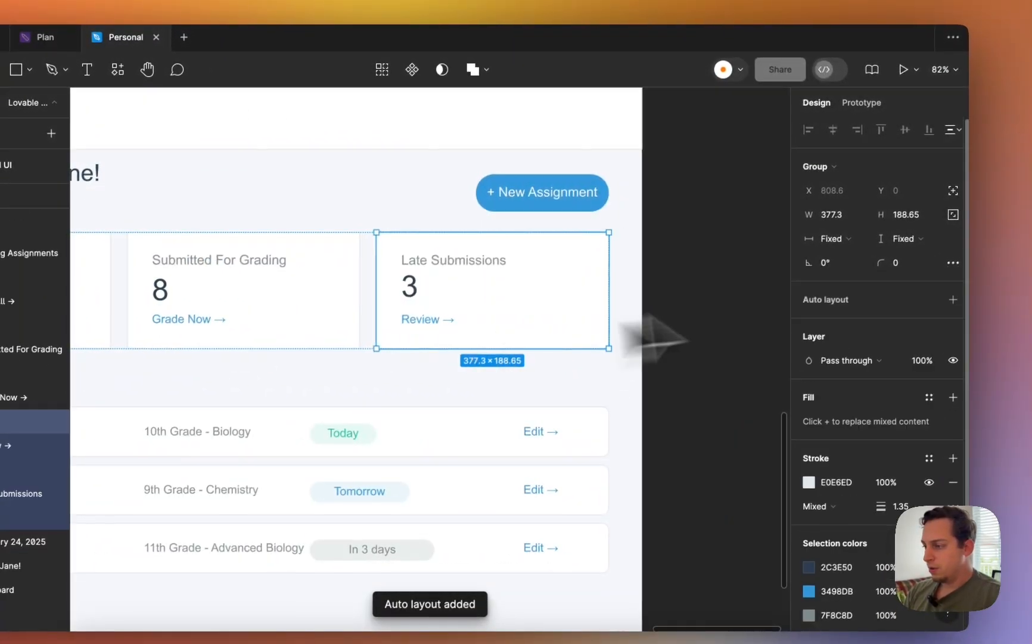
{"action": "scroll", "coordinate": [504, 364], "scroll_direction": "left", "scroll_amount": 8}
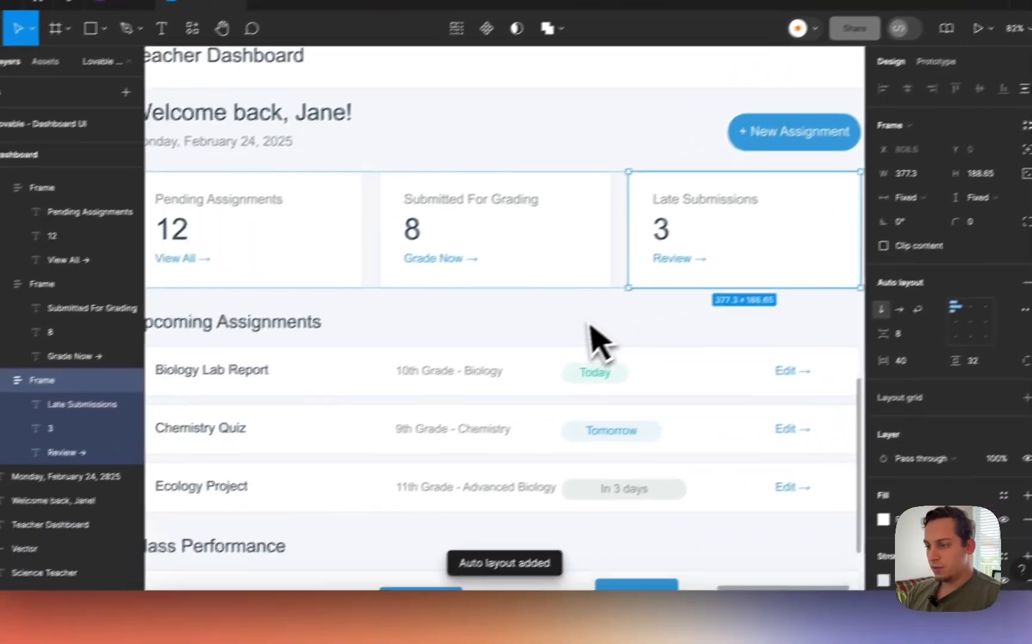
{"action": "left_click", "coordinate": [267, 603]}
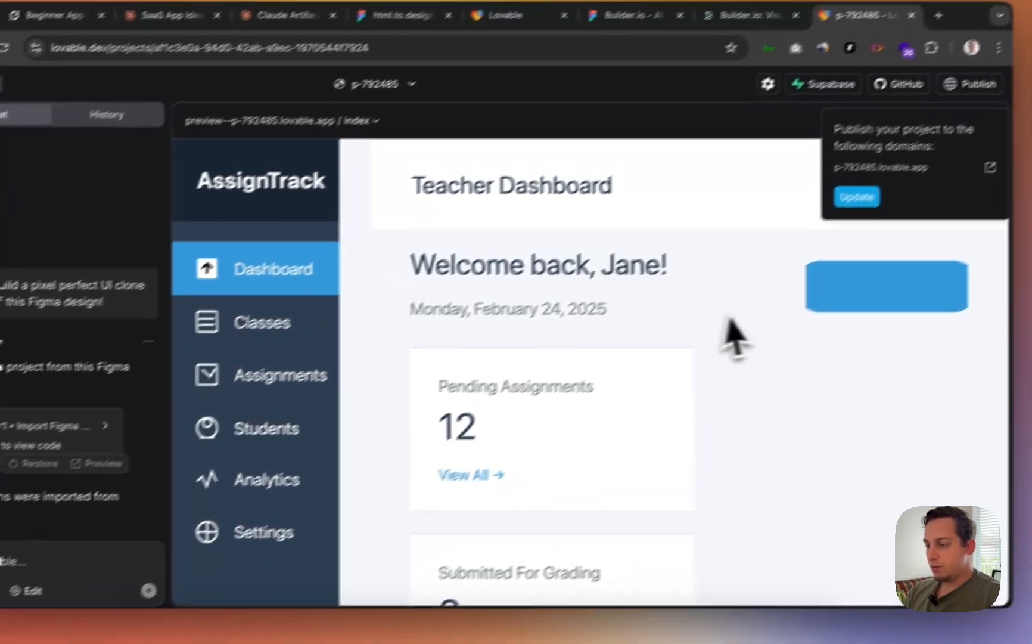
- Open the published AssignTrack app in a new tab, compare its stat cards, and return to Figma
{"action": "scroll", "coordinate": [789, 298], "scroll_direction": "down", "scroll_amount": 3}
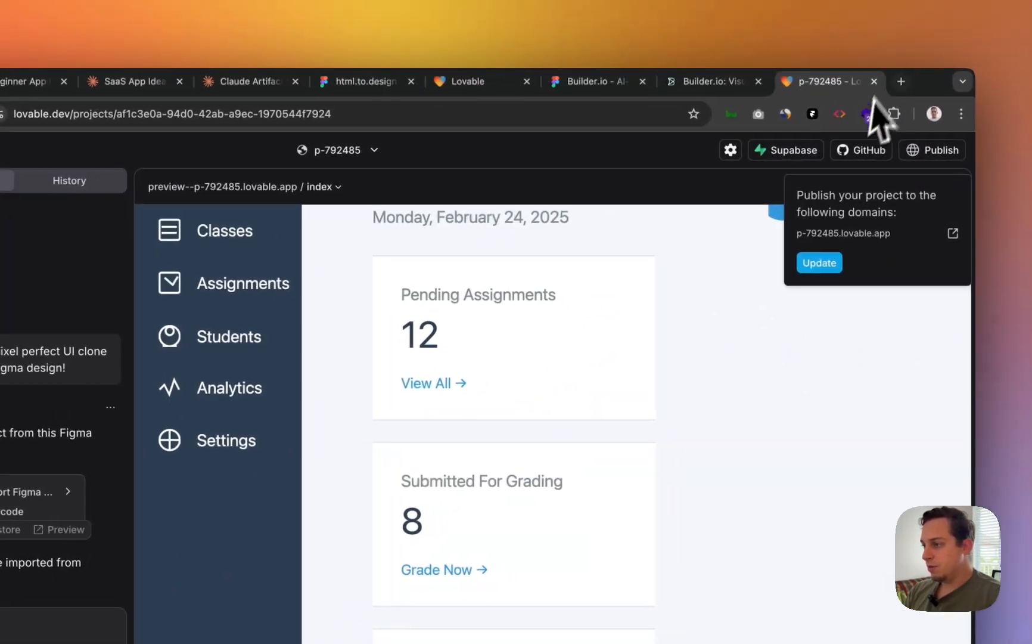
{"action": "left_click", "coordinate": [940, 233]}
{"action": "scroll", "coordinate": [516, 362], "scroll_direction": "down", "scroll_amount": 5}
{"action": "scroll", "coordinate": [655, 345], "scroll_direction": "up", "scroll_amount": 3}
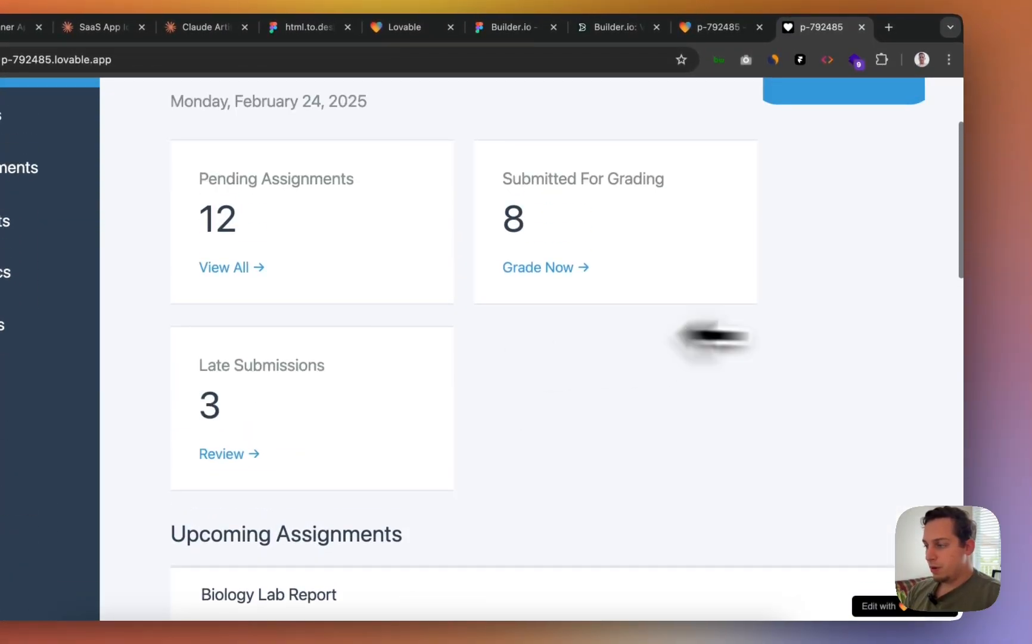
{"action": "left_click_drag", "start_coordinate": [963, 330], "coordinate": [909, 360]}
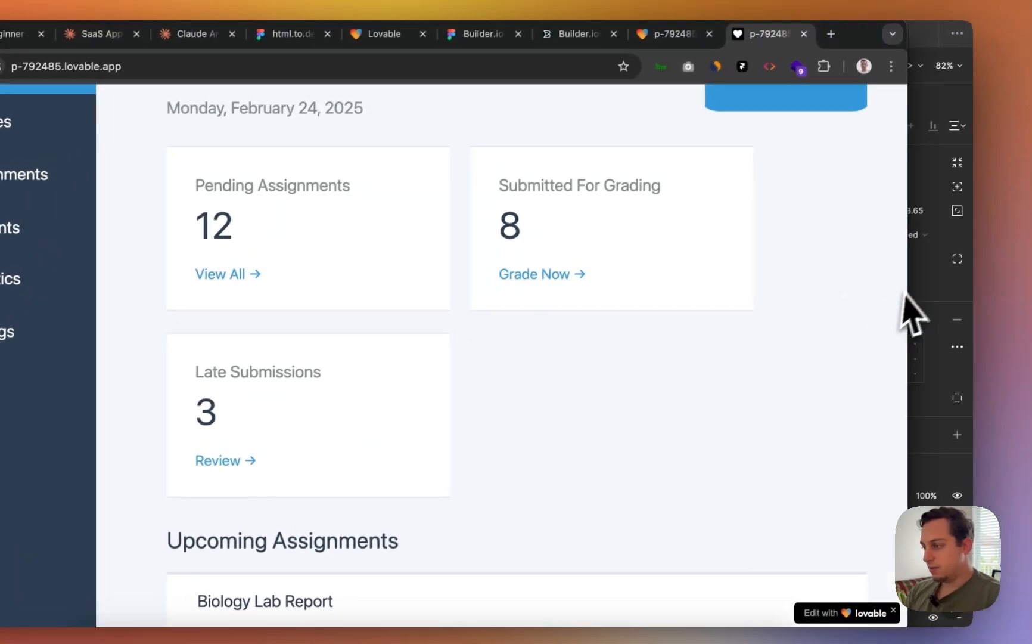
{"action": "left_click", "coordinate": [970, 237]}
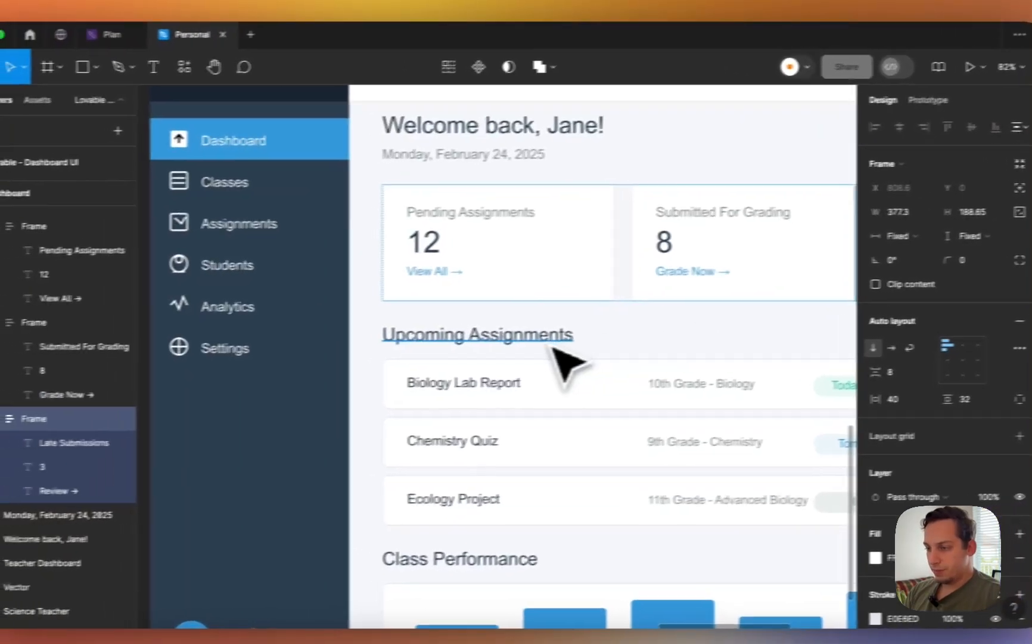
- Wrap the 'Welcome back, Jane!' heading and its date text in auto layout
{"action": "scroll", "coordinate": [552, 347], "scroll_direction": "right", "scroll_amount": 3}
{"action": "scroll", "coordinate": [552, 346], "scroll_direction": "up", "scroll_amount": 2}
{"action": "left_click", "coordinate": [415, 381]}
{"action": "scroll", "coordinate": [382, 321], "scroll_direction": "up", "scroll_amount": 3}
{"action": "scroll", "coordinate": [382, 322], "scroll_direction": "left", "scroll_amount": 4}
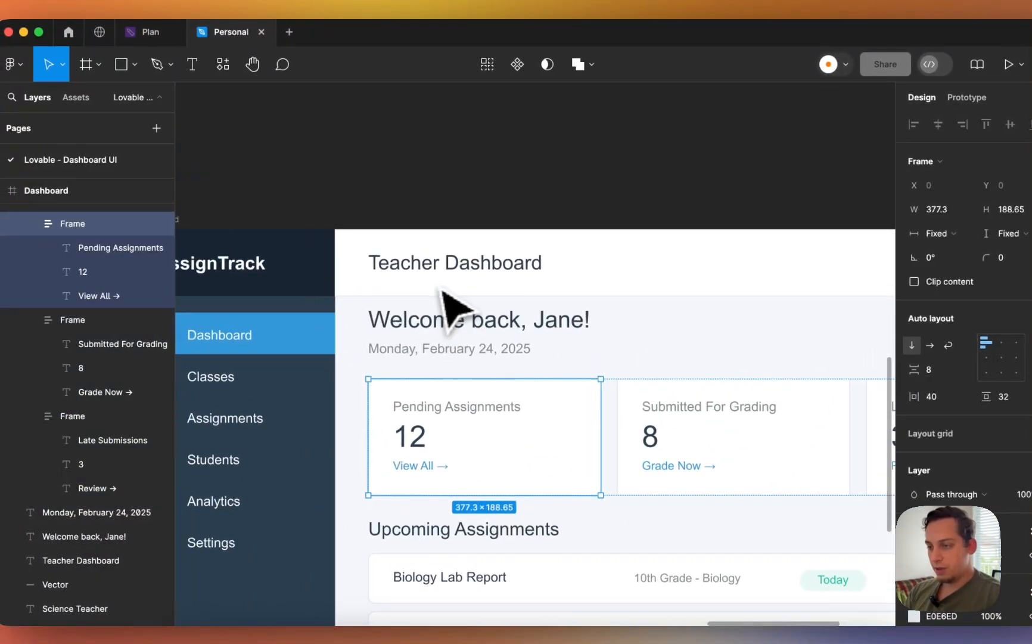
{"action": "left_click", "coordinate": [439, 344]}
{"action": "left_click", "coordinate": [441, 322], "text": "shift"}
{"action": "scroll", "coordinate": [438, 338], "scroll_direction": "right", "scroll_amount": 2}
{"action": "scroll", "coordinate": [435, 336], "scroll_direction": "down", "scroll_amount": 4}
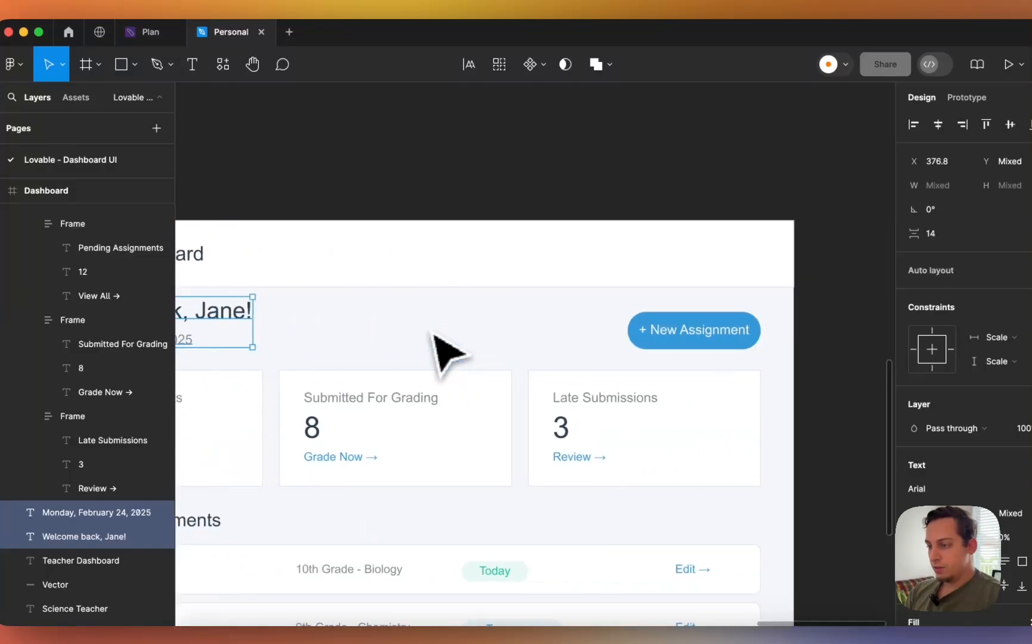
{"action": "scroll", "coordinate": [432, 333], "scroll_direction": "left", "scroll_amount": 4}
{"action": "scroll", "coordinate": [432, 334], "scroll_direction": "down", "scroll_amount": 1}
{"action": "scroll", "coordinate": [478, 323], "scroll_direction": "left", "scroll_amount": 3}
{"action": "scroll", "coordinate": [478, 324], "scroll_direction": "down", "scroll_amount": 1}
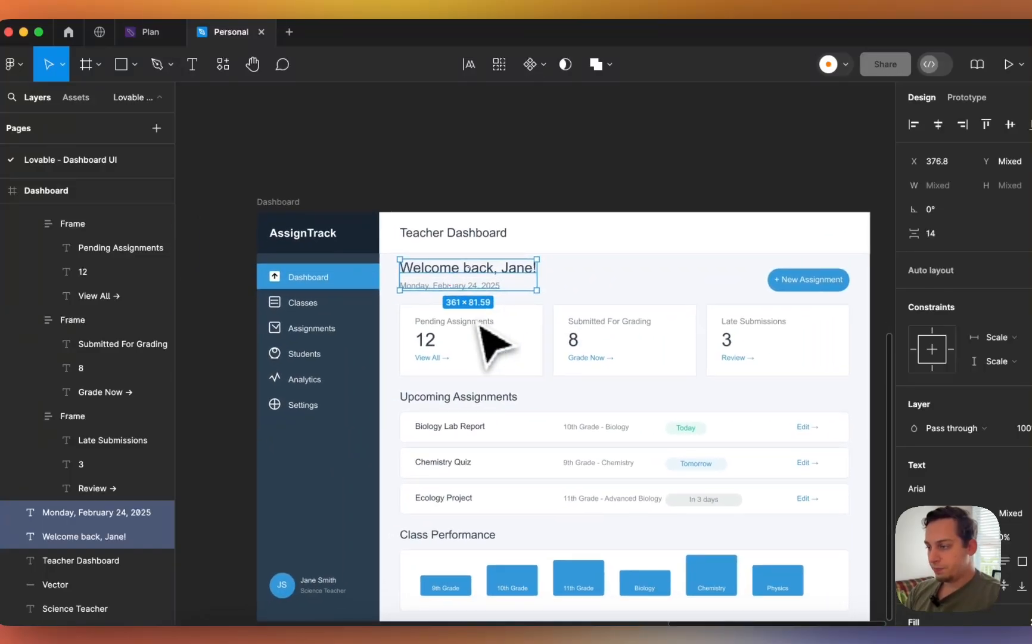
{"action": "left_click", "coordinate": [947, 264]}
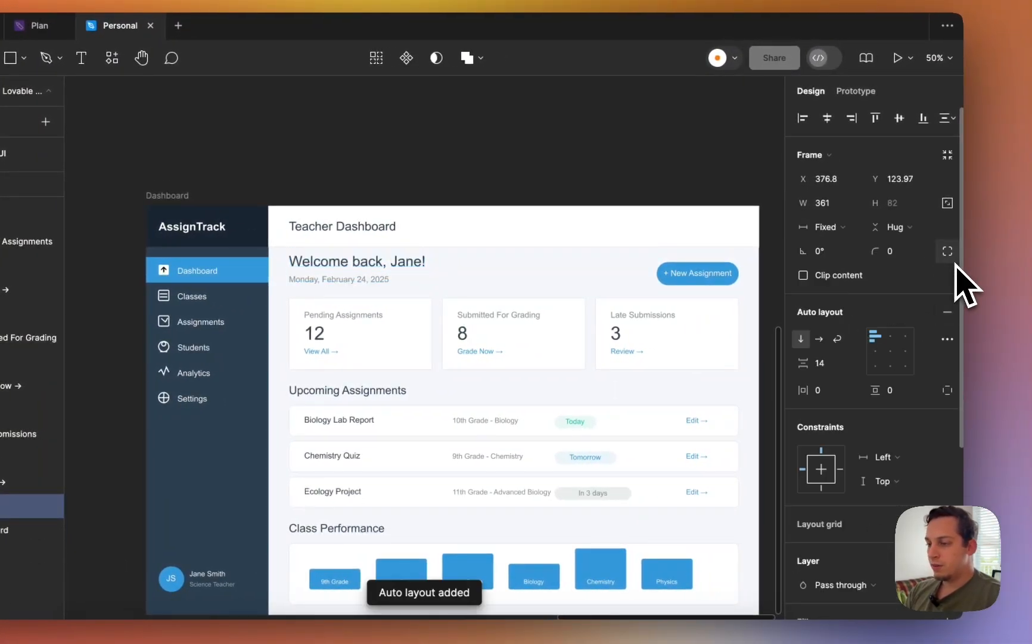
- Group the New Assignment label with its background shape and give the button auto layout
{"action": "left_click", "coordinate": [668, 285]}
{"action": "key", "text": "shift+Return"}
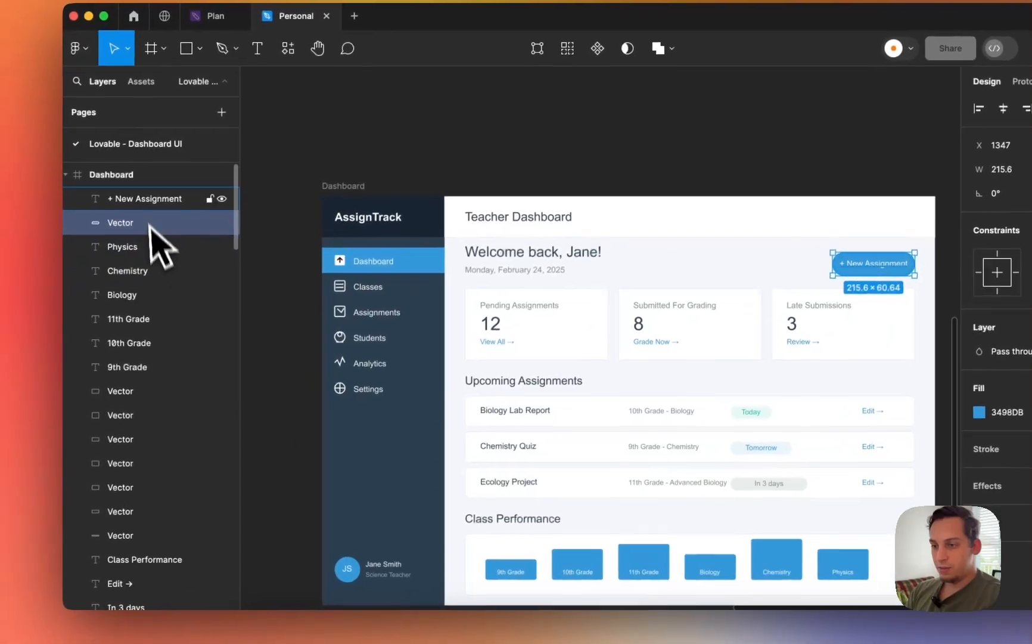
{"action": "left_click", "coordinate": [144, 199]}
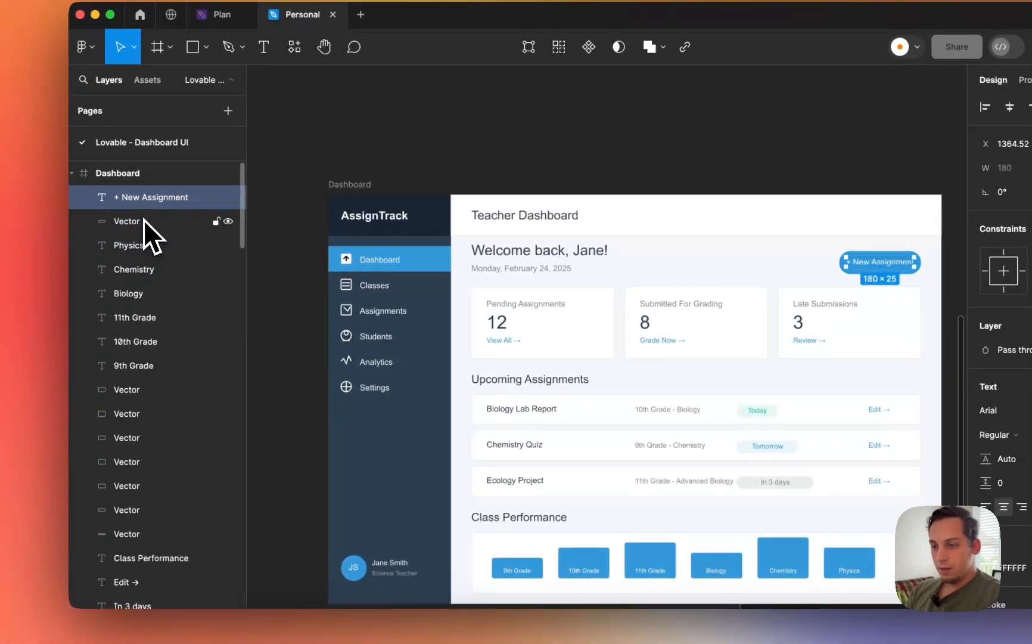
{"action": "left_click", "coordinate": [144, 220], "text": "shift"}
{"action": "right_click", "coordinate": [144, 221]}
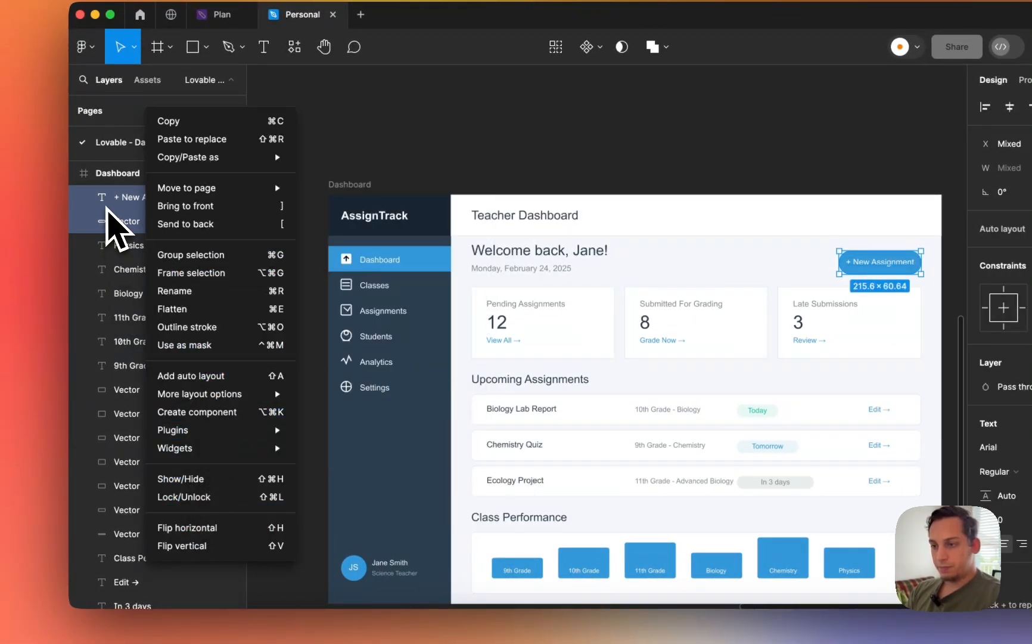
{"action": "mouse_move", "coordinate": [145, 194]}
{"action": "left_click", "coordinate": [89, 230]}
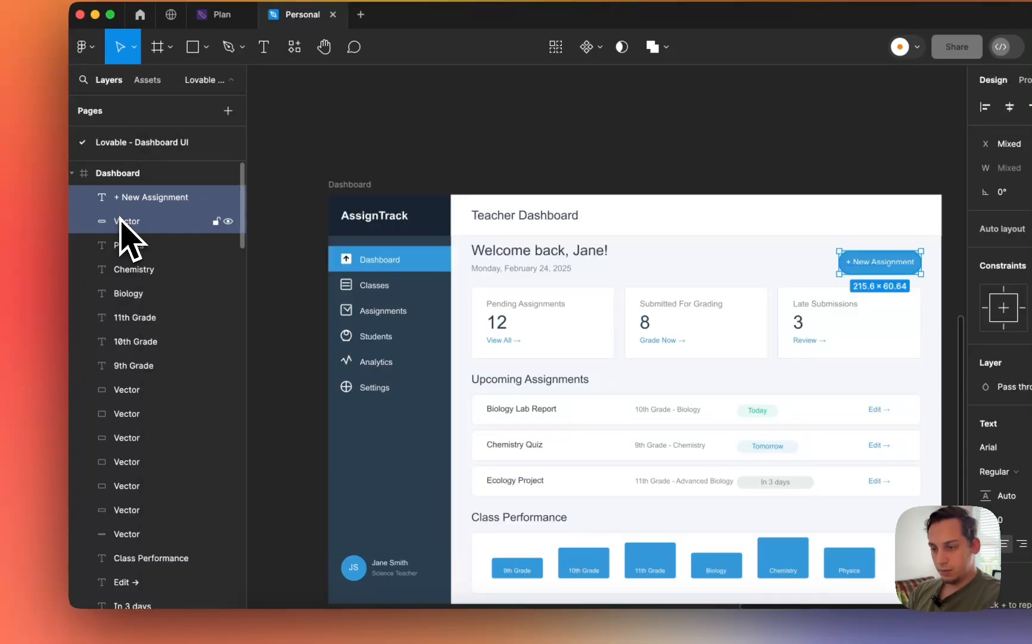
{"action": "key", "text": "super+g"}
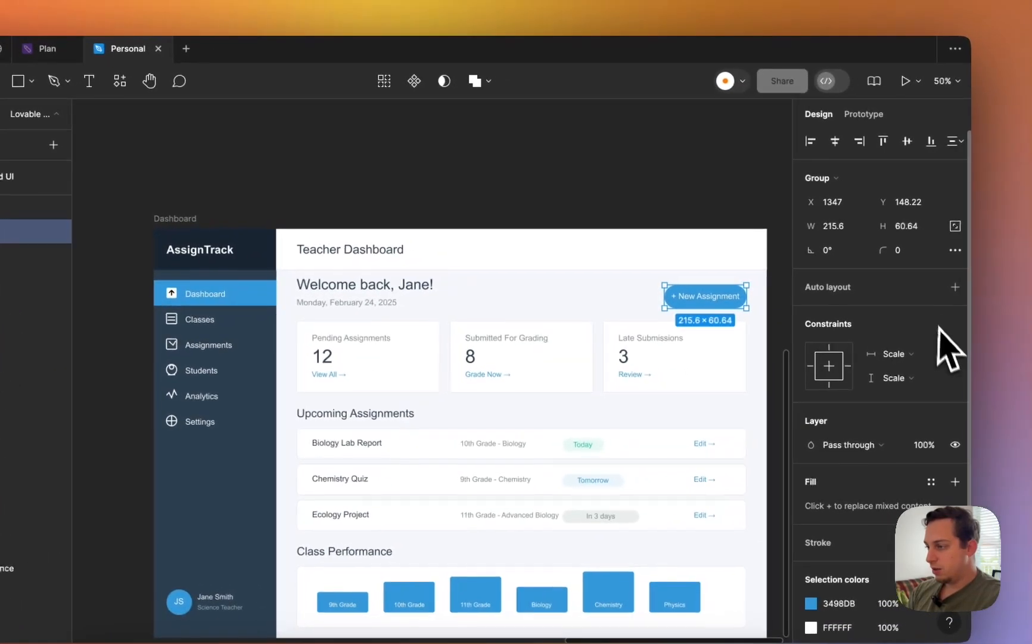
{"action": "left_click", "coordinate": [947, 292]}
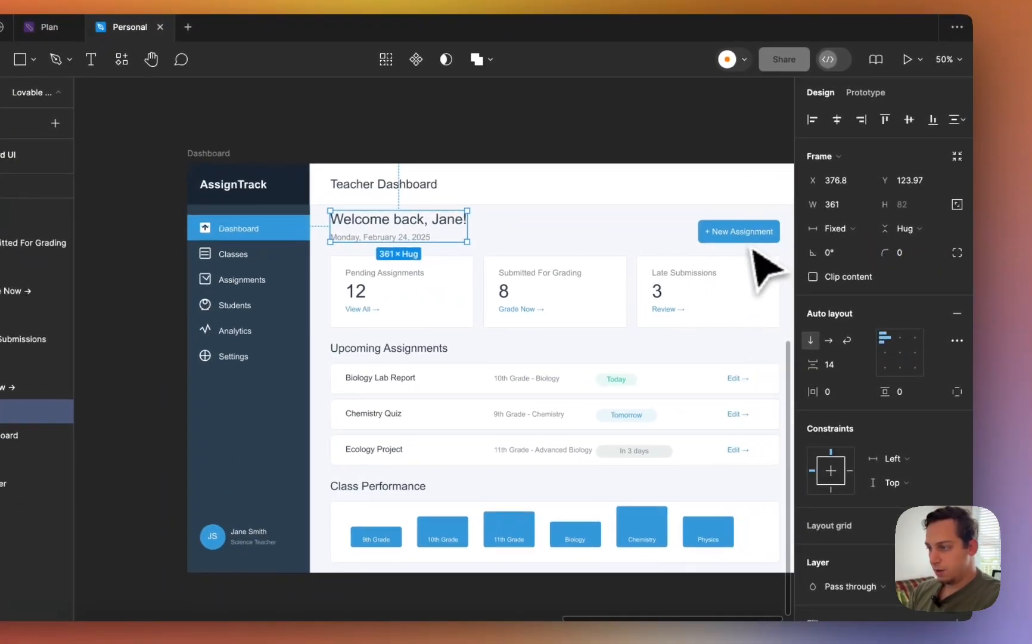
- Group the welcome heading and New Assignment button into a horizontal auto-layout header row
{"action": "left_click", "coordinate": [762, 239], "text": "shift"}
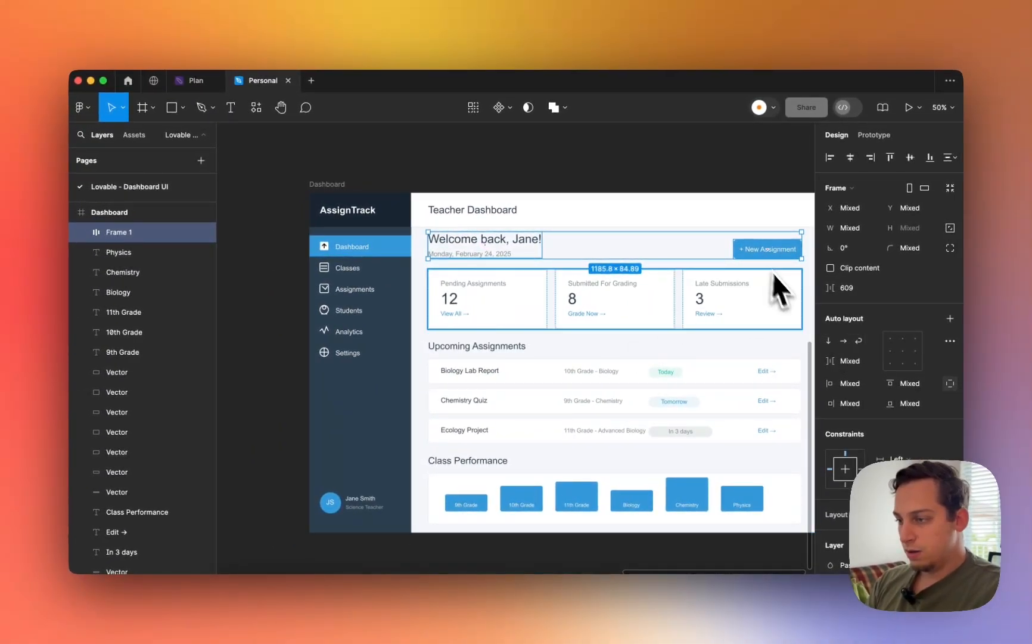
{"action": "left_click", "coordinate": [843, 341]}
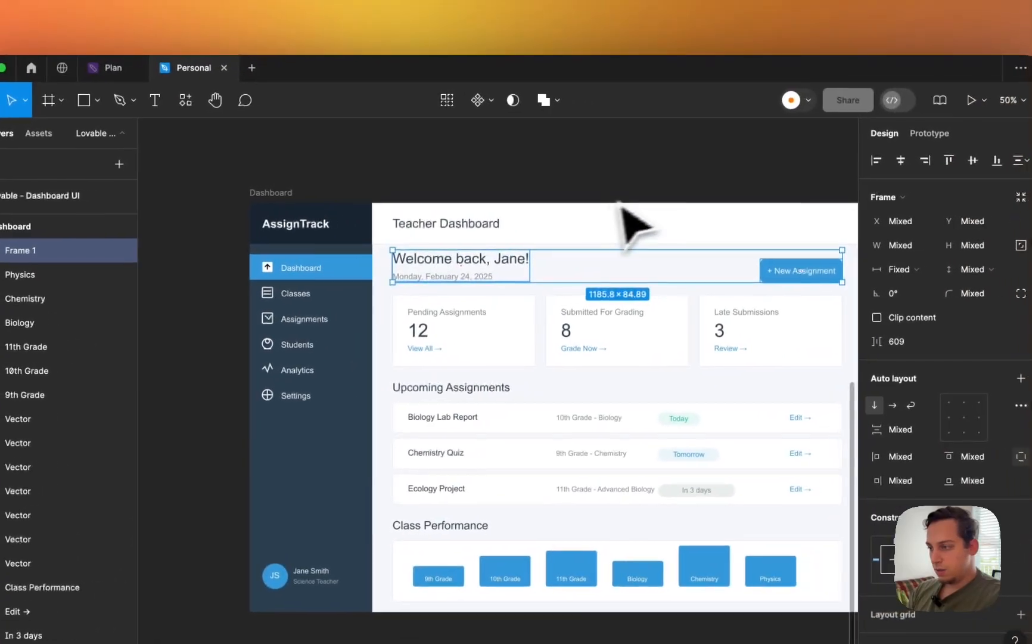
{"action": "left_click", "coordinate": [624, 191]}
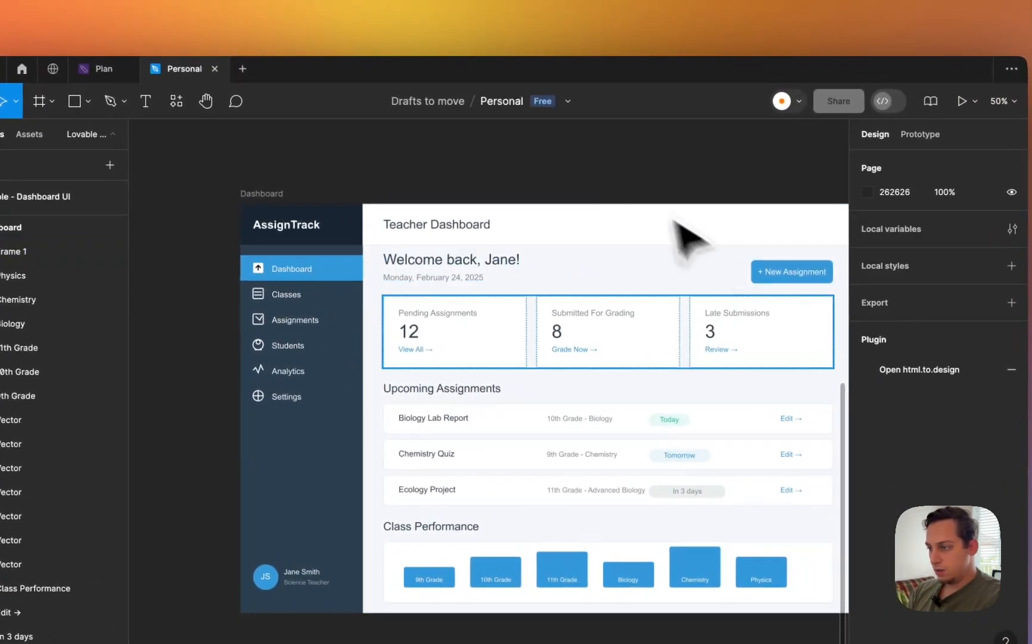
{"action": "left_click", "coordinate": [775, 279]}
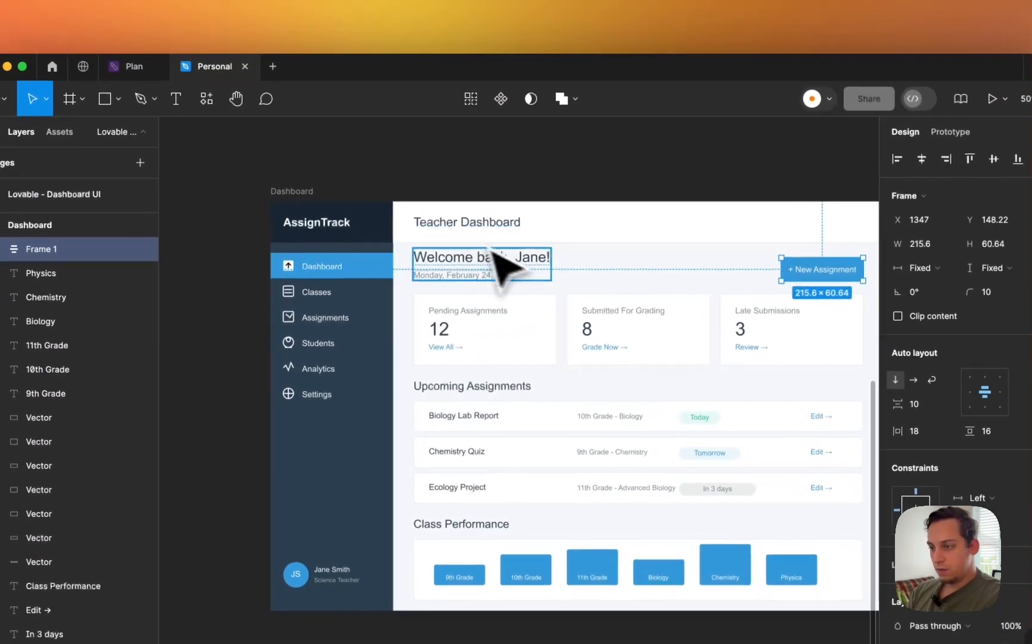
{"action": "left_click", "coordinate": [494, 252], "text": "shift"}
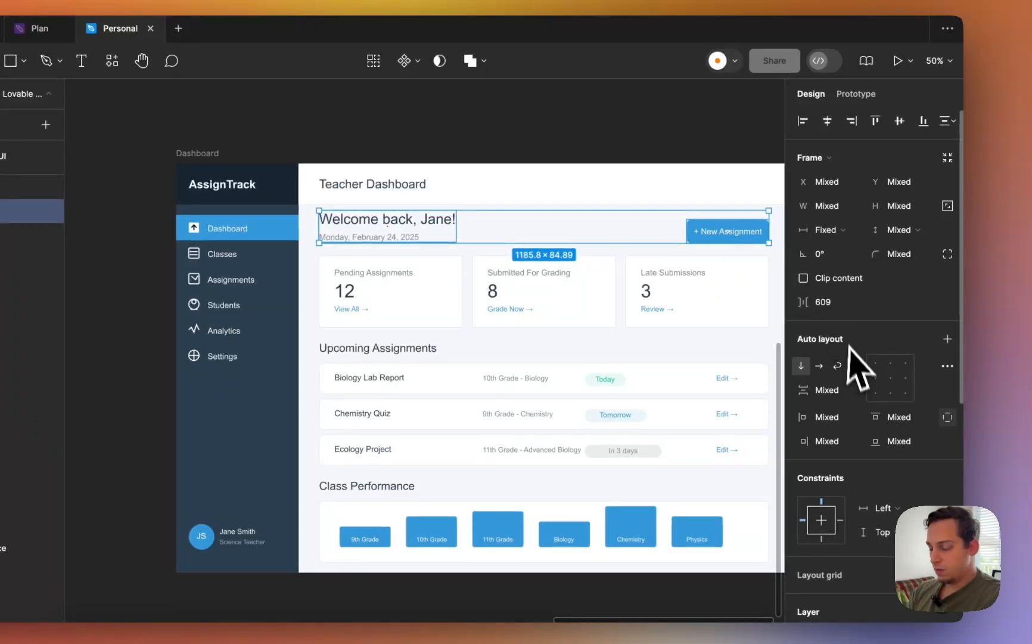
{"action": "key", "text": "super+g"}
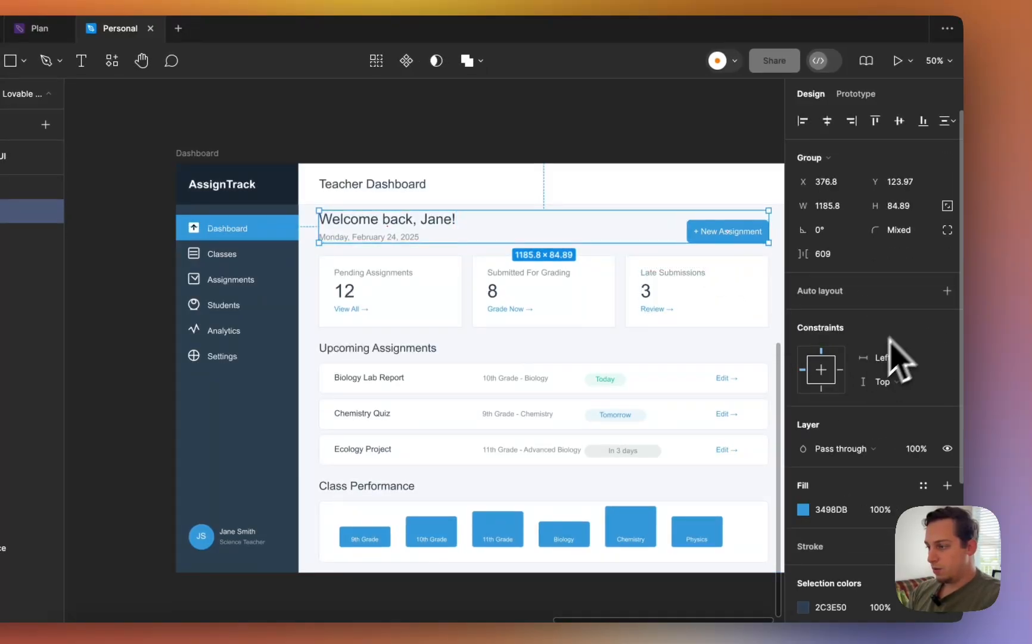
{"action": "left_click", "coordinate": [947, 291]}
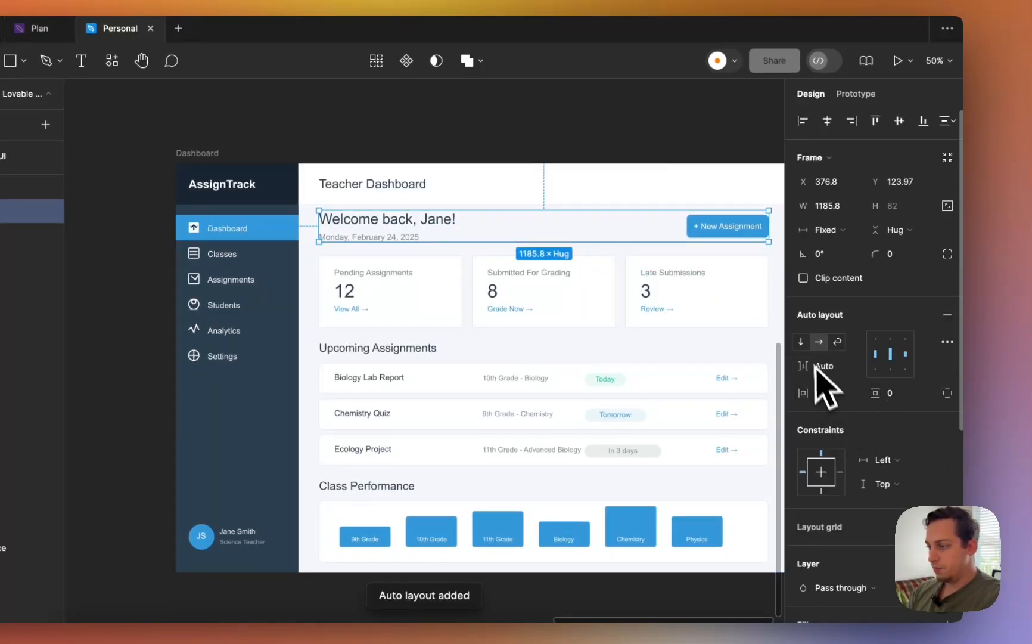
{"action": "left_click", "coordinate": [802, 344]}
{"action": "left_click", "coordinate": [818, 344]}
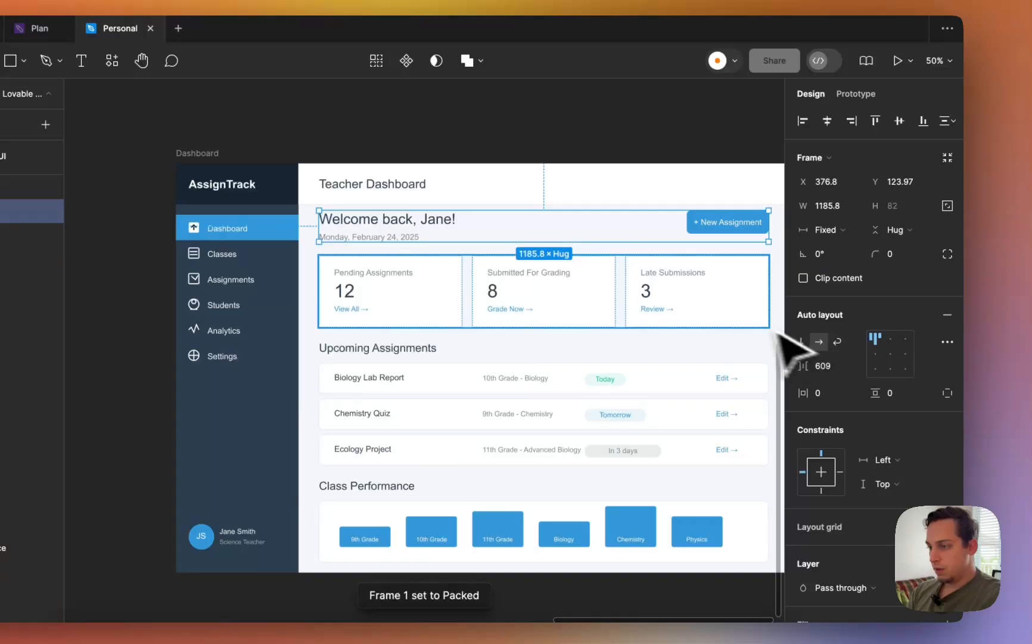
{"action": "scroll", "coordinate": [721, 334], "scroll_direction": "left", "scroll_amount": 3}
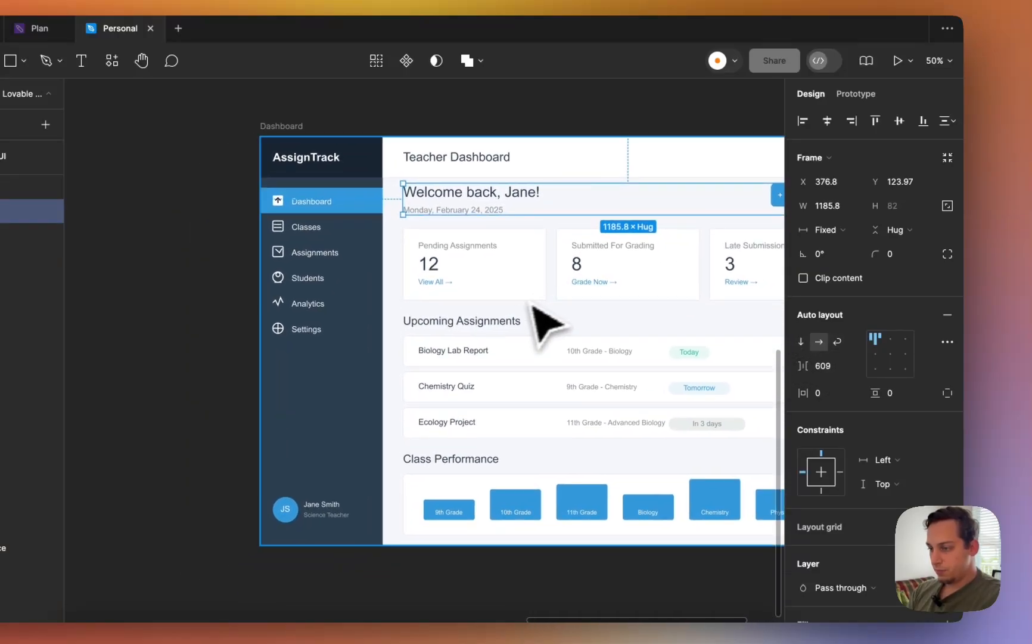
{"action": "left_click", "coordinate": [507, 322]}
{"action": "scroll", "coordinate": [519, 338], "scroll_direction": "right", "scroll_amount": 3}
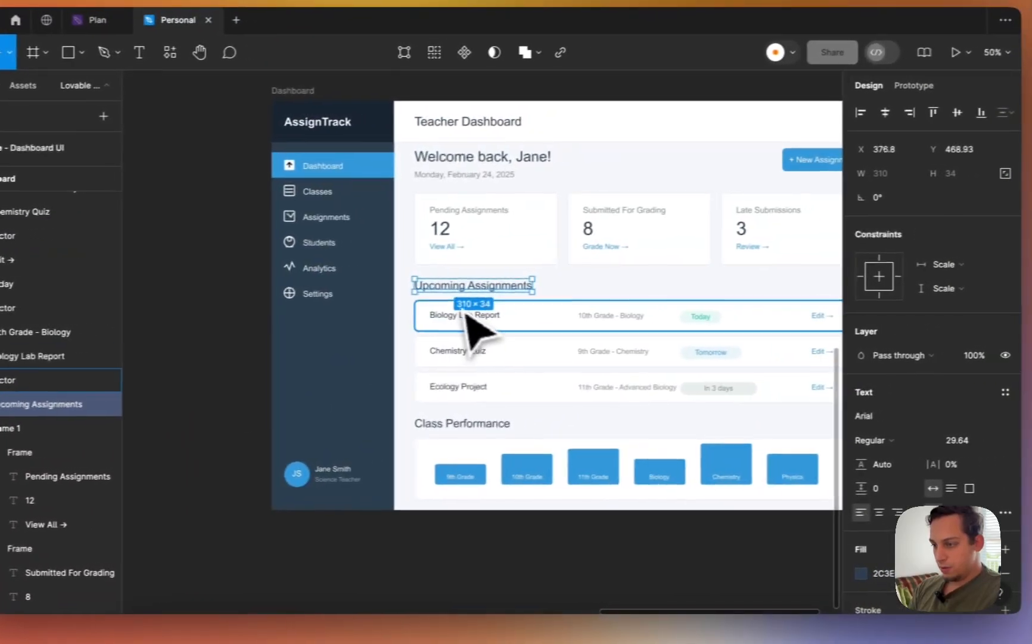
- Select the Biology Lab Report row's title, subtitle and background layers
{"action": "left_click", "coordinate": [577, 307]}
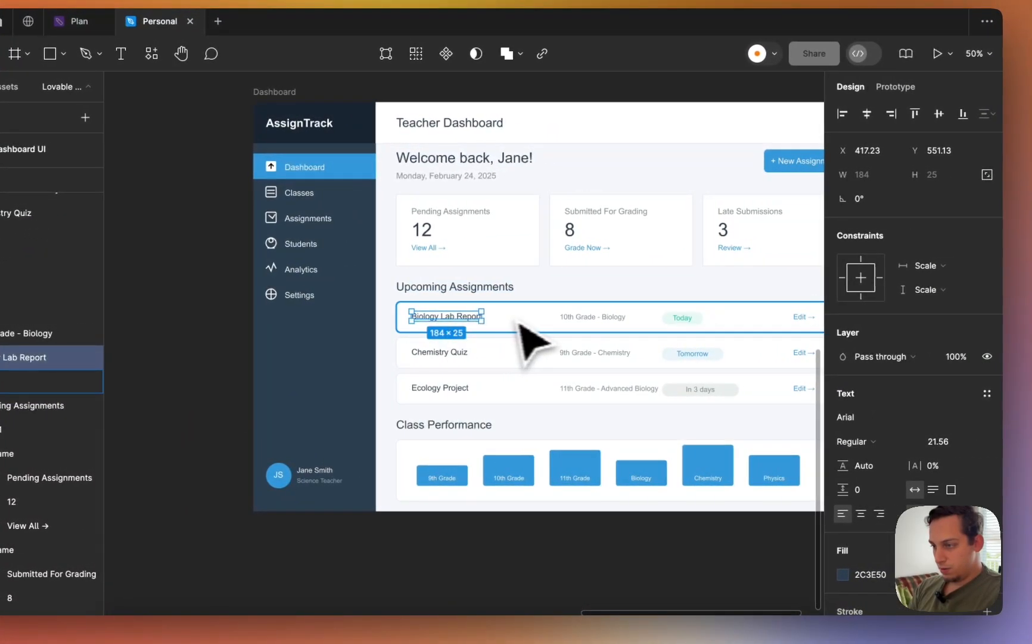
{"action": "left_click", "coordinate": [572, 321], "text": "shift"}
{"action": "left_click", "coordinate": [507, 333]}
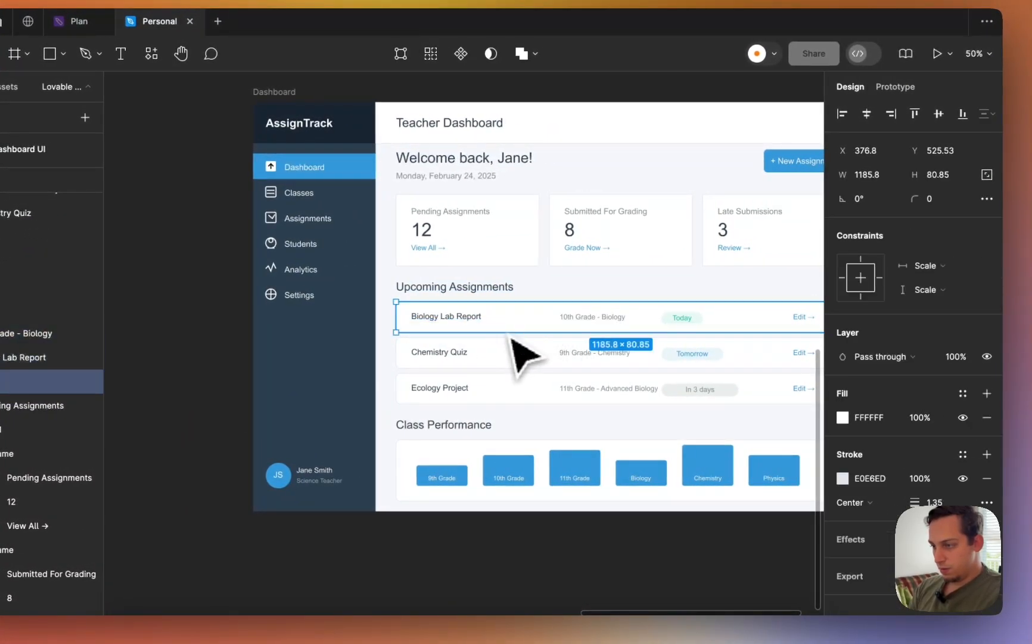
{"action": "left_click", "coordinate": [477, 317], "text": "shift"}
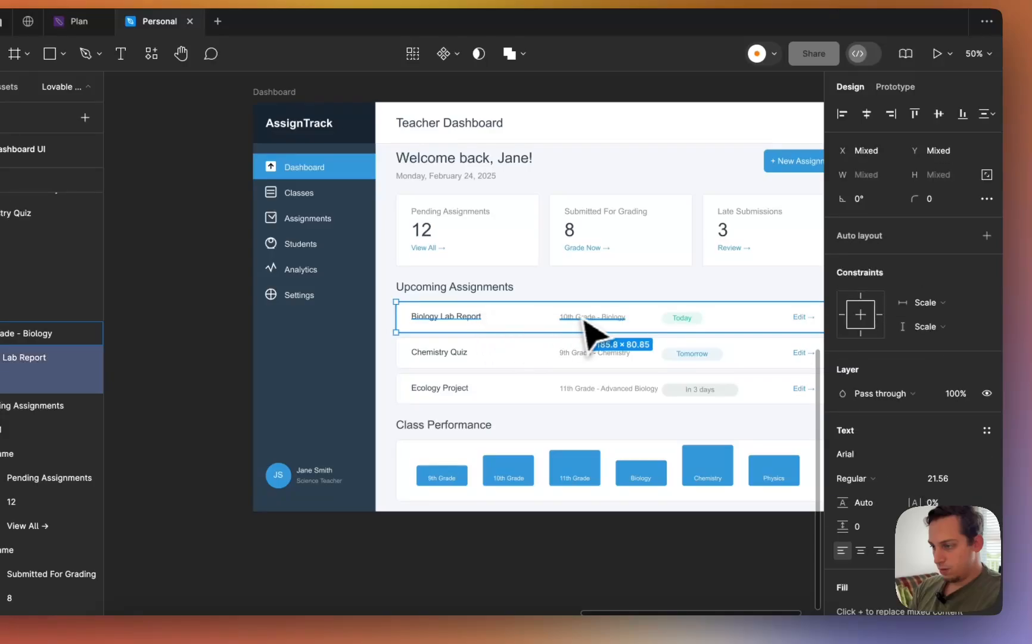
{"action": "left_click", "coordinate": [587, 319], "text": "shift"}
- Add auto layout to the Today, Tomorrow and In 3 days status badges
{"action": "scroll", "coordinate": [683, 331], "scroll_direction": "up", "scroll_amount": 5}
{"action": "left_click", "coordinate": [658, 326], "text": "shift"}
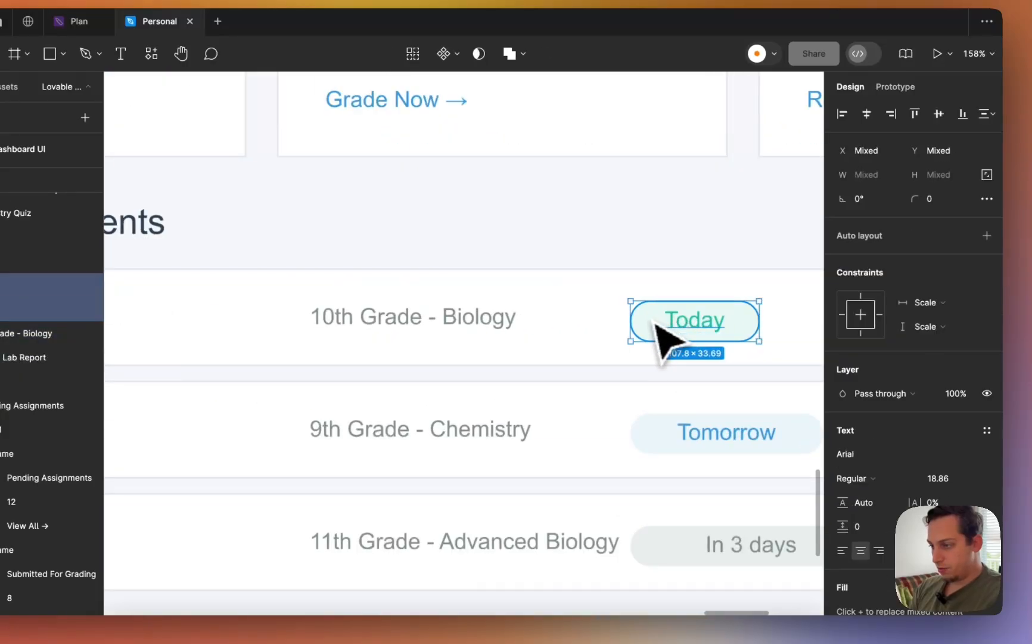
{"action": "scroll", "coordinate": [658, 326], "scroll_direction": "down", "scroll_amount": 4}
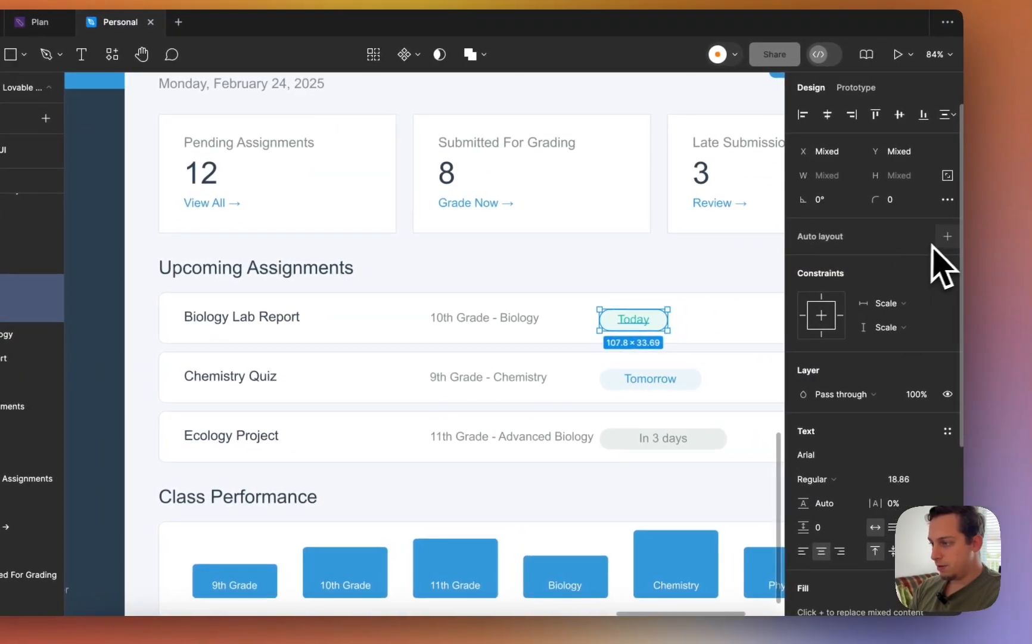
{"action": "left_click", "coordinate": [947, 236]}
{"action": "left_click", "coordinate": [679, 381]}
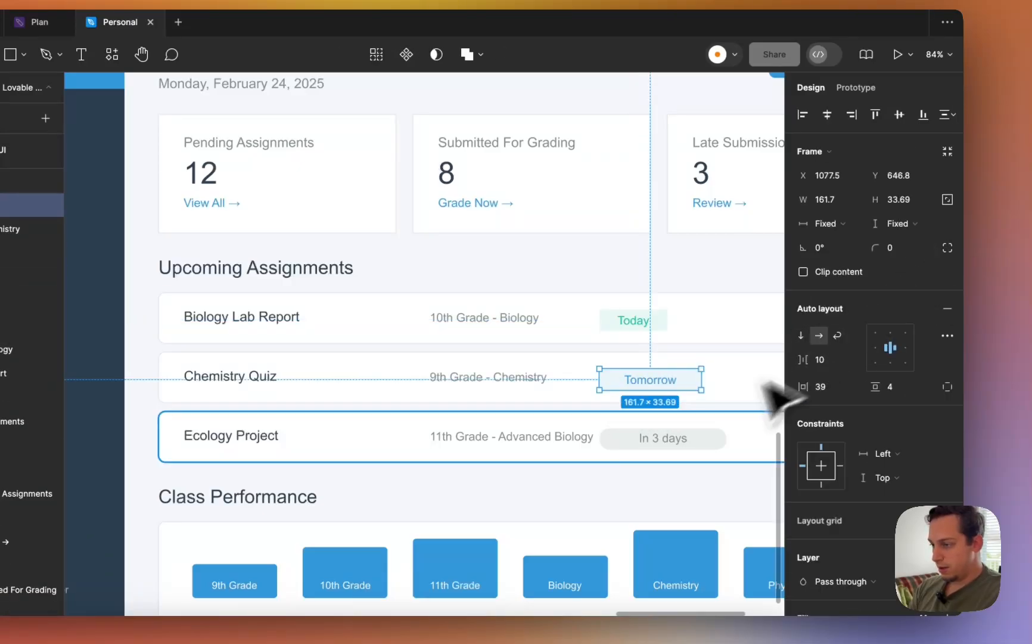
{"action": "left_click", "coordinate": [654, 440]}
{"action": "left_click", "coordinate": [948, 236]}
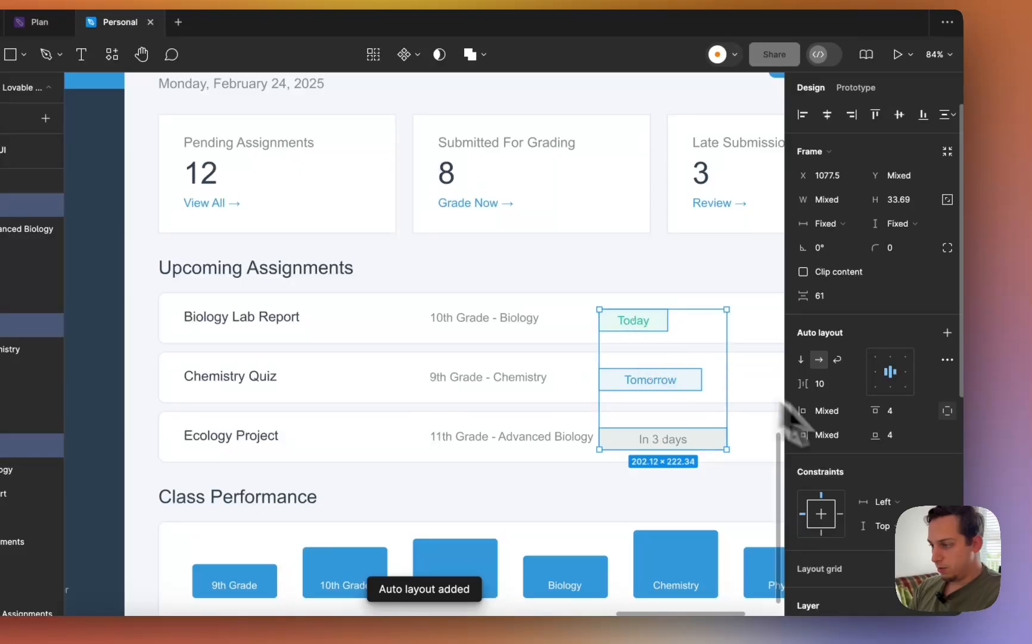
{"action": "scroll", "coordinate": [881, 437], "scroll_direction": "down", "scroll_amount": 5}
{"action": "scroll", "coordinate": [873, 429], "scroll_direction": "up", "scroll_amount": 5}
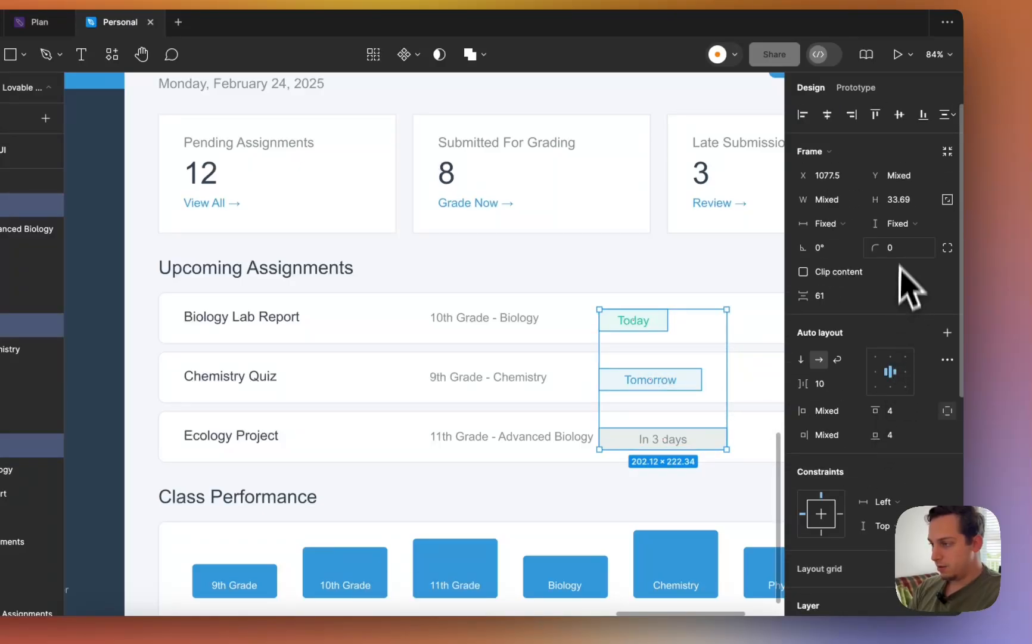
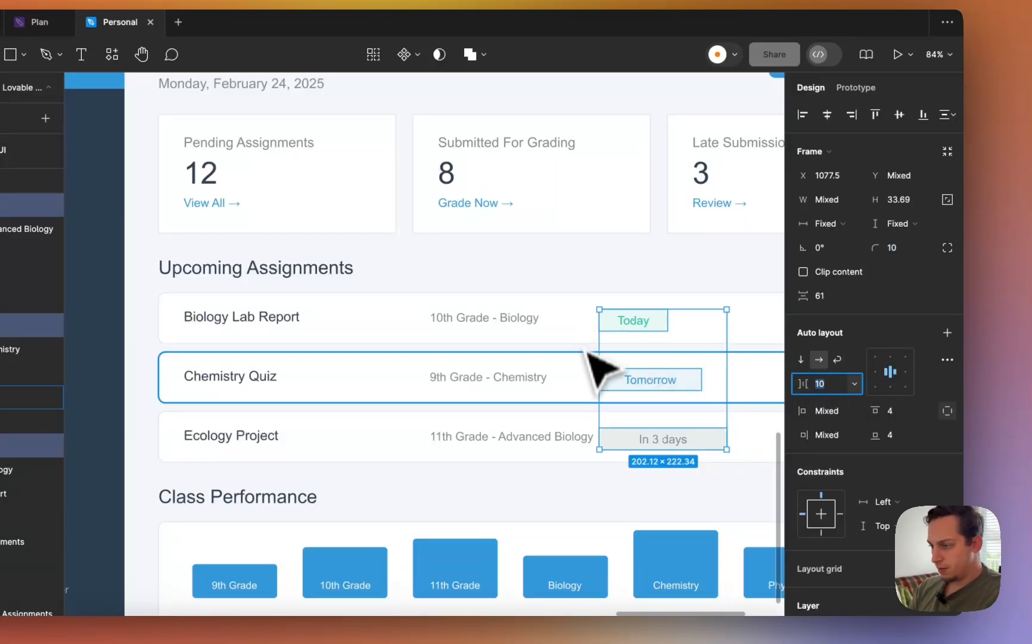
- Set the Tomorrow status pill's width to Hug contents
{"action": "left_click", "coordinate": [605, 381]}
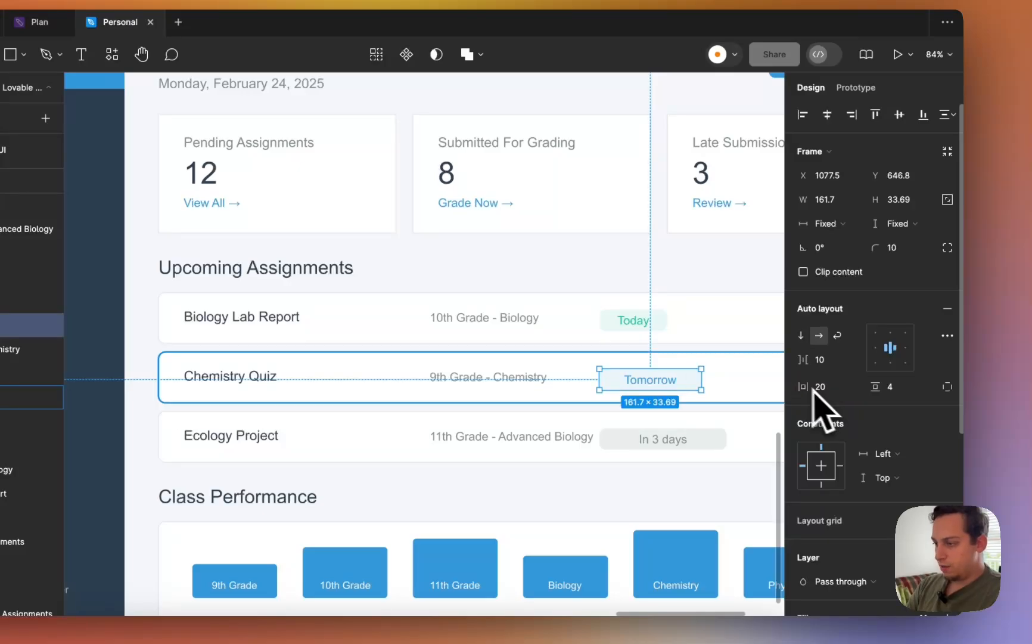
{"action": "double_click", "coordinate": [635, 389]}
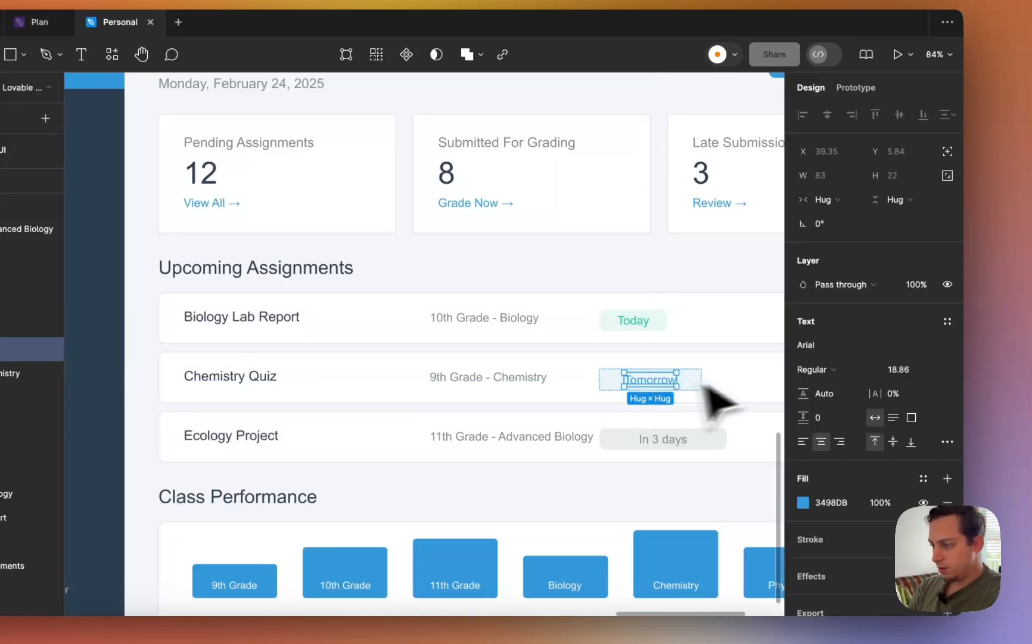
{"action": "key", "text": "Escape"}
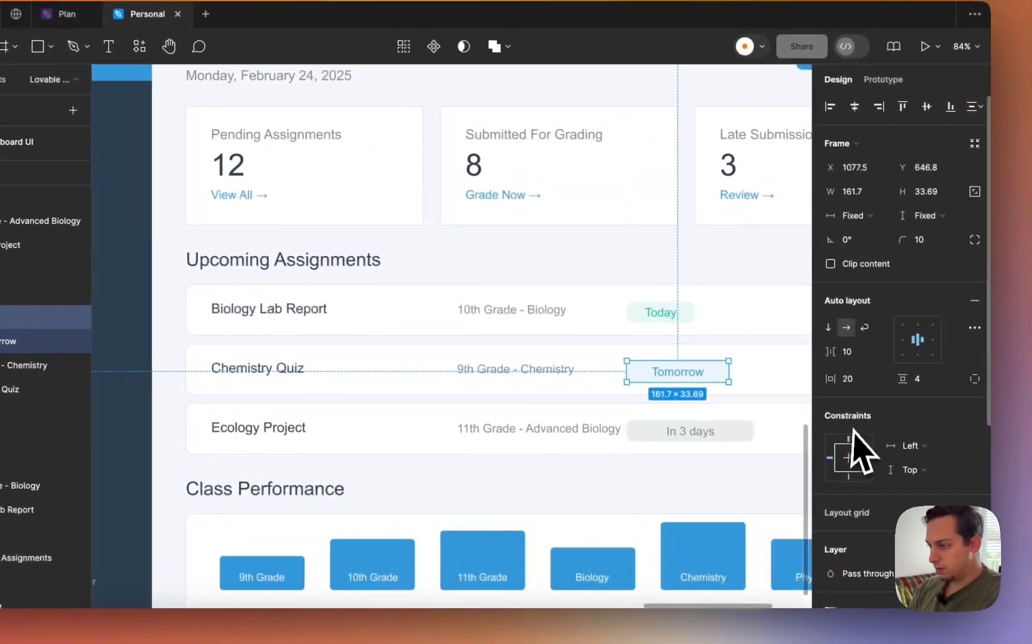
{"action": "left_click", "coordinate": [848, 381]}
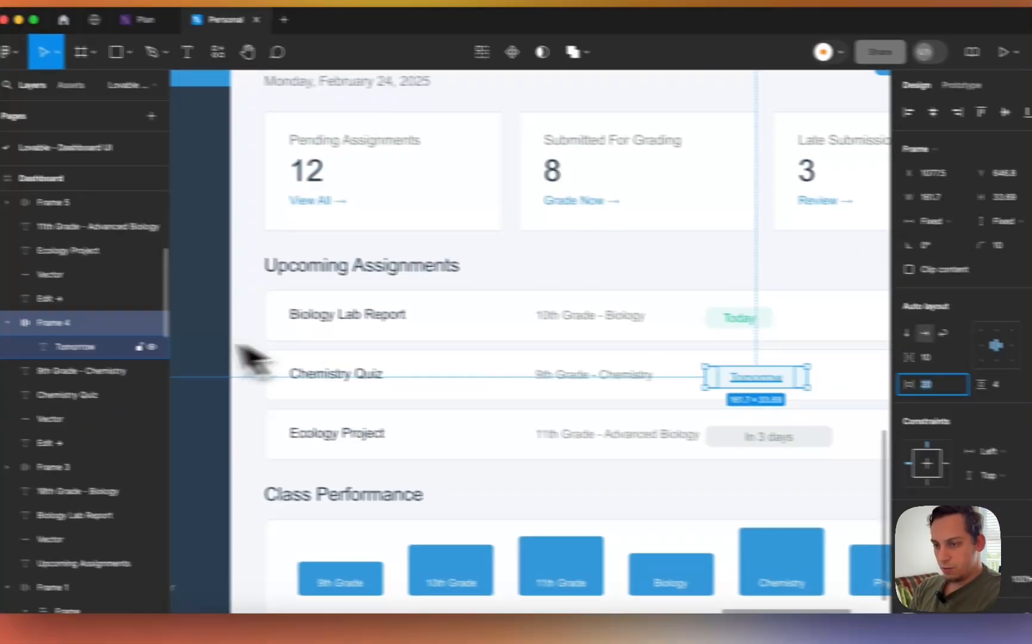
{"action": "left_click", "coordinate": [2, 338]}
{"action": "double_click", "coordinate": [3, 315]}
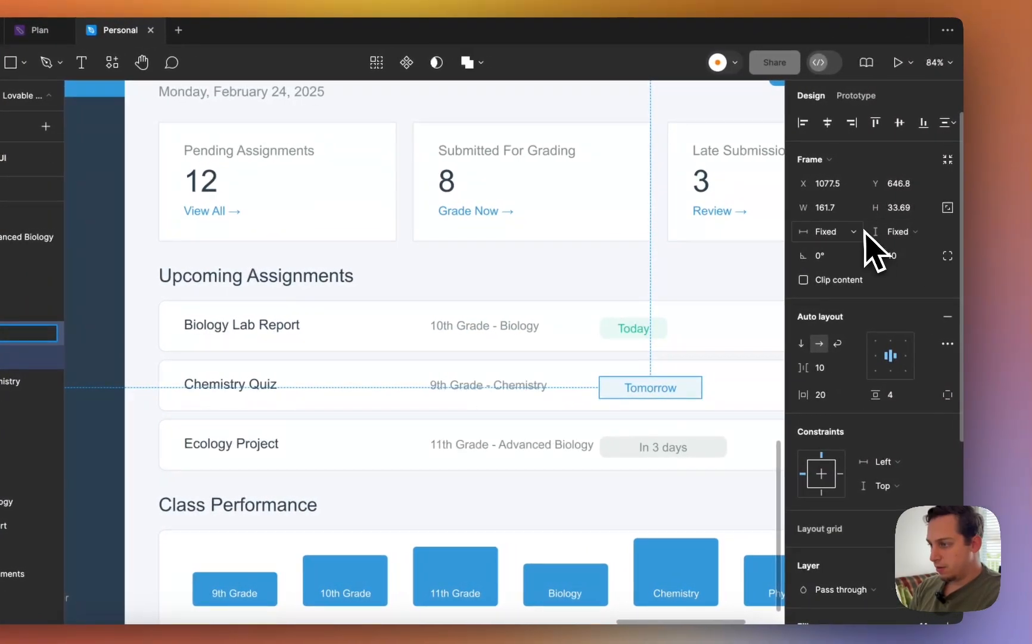
{"action": "left_click", "coordinate": [1006, 226]}
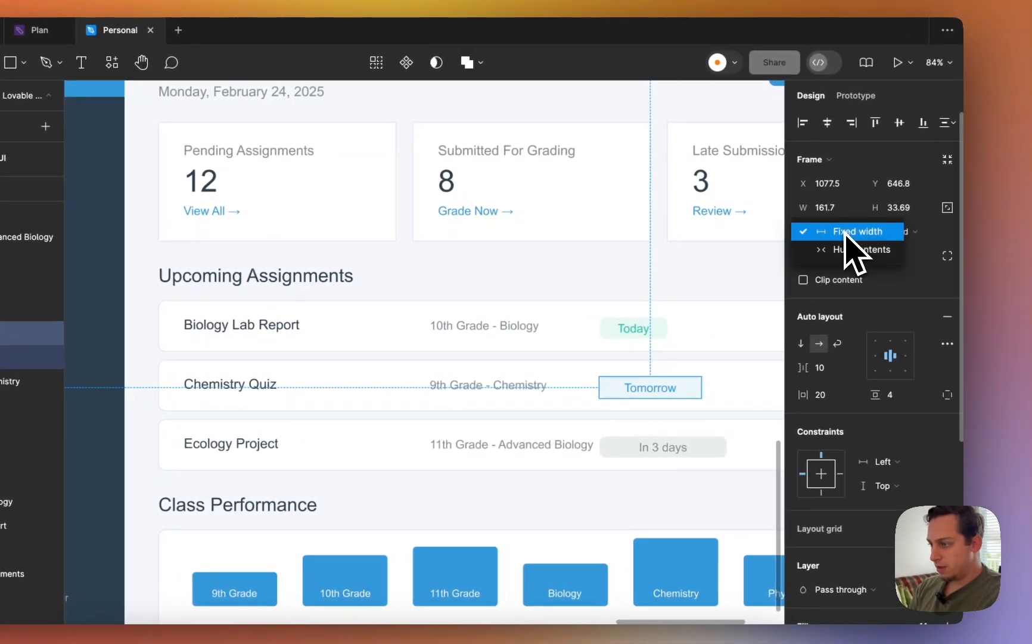
{"action": "left_click", "coordinate": [847, 249]}
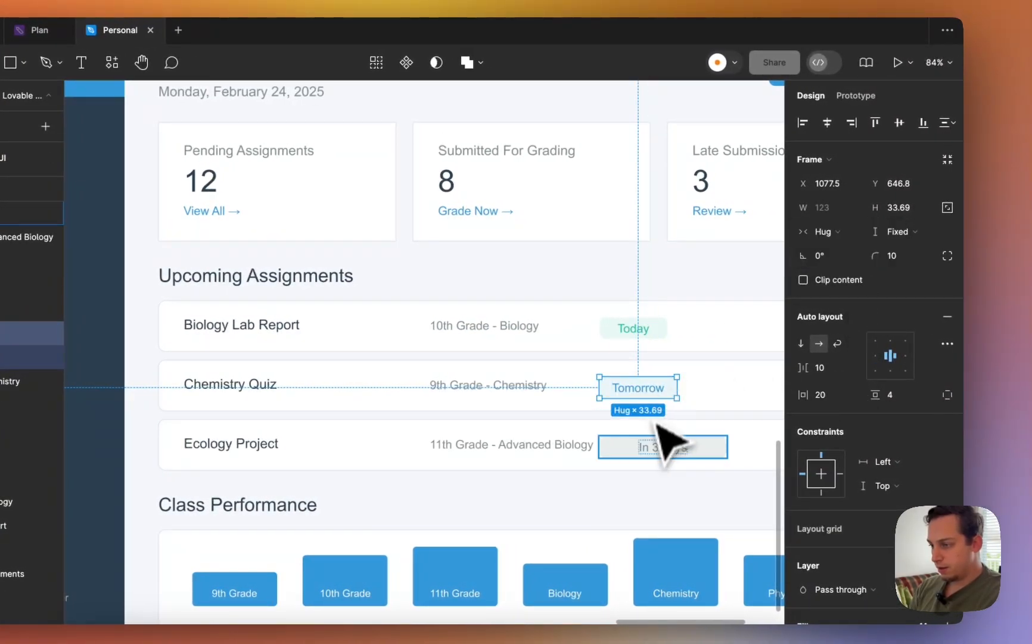
- Give the In 3 days status pill 20 horizontal padding
{"action": "left_click", "coordinate": [632, 452]}
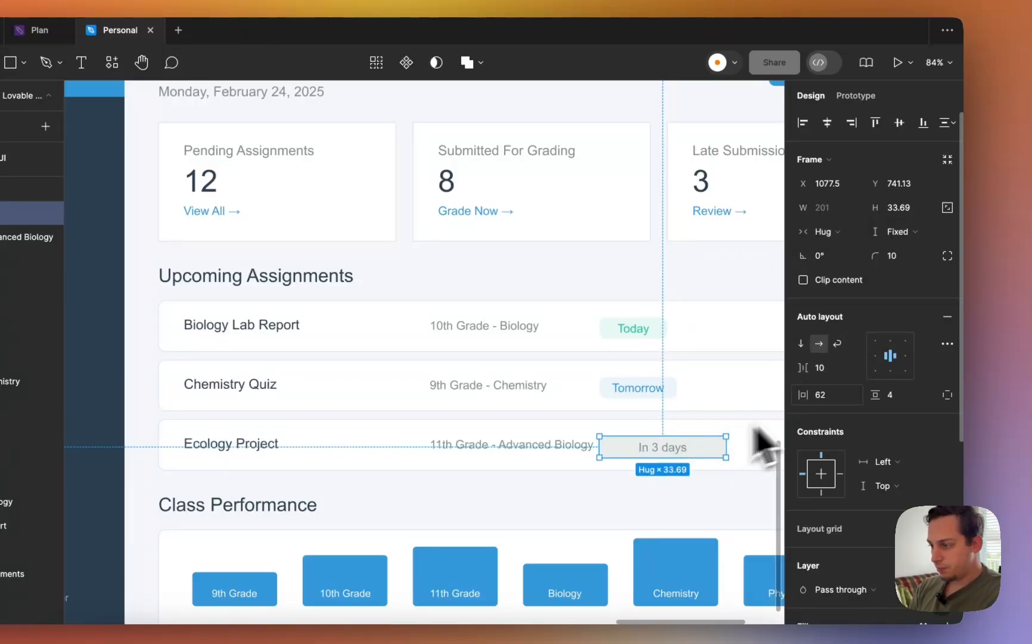
{"action": "left_click", "coordinate": [818, 398]}
{"action": "type", "text": "20"}
{"action": "key", "text": "Return"}
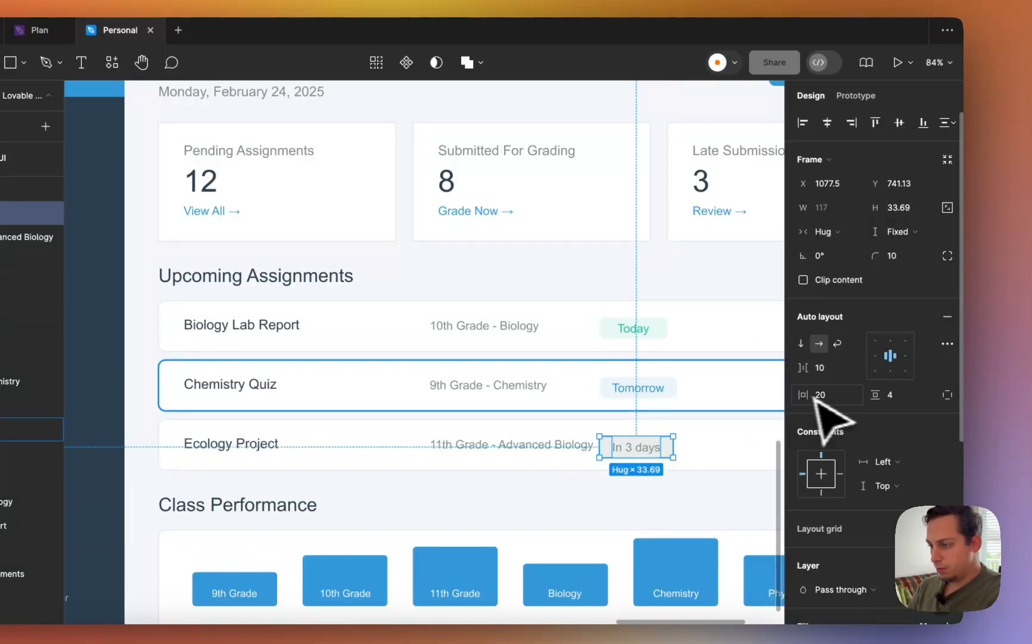
{"action": "left_click", "coordinate": [616, 335]}
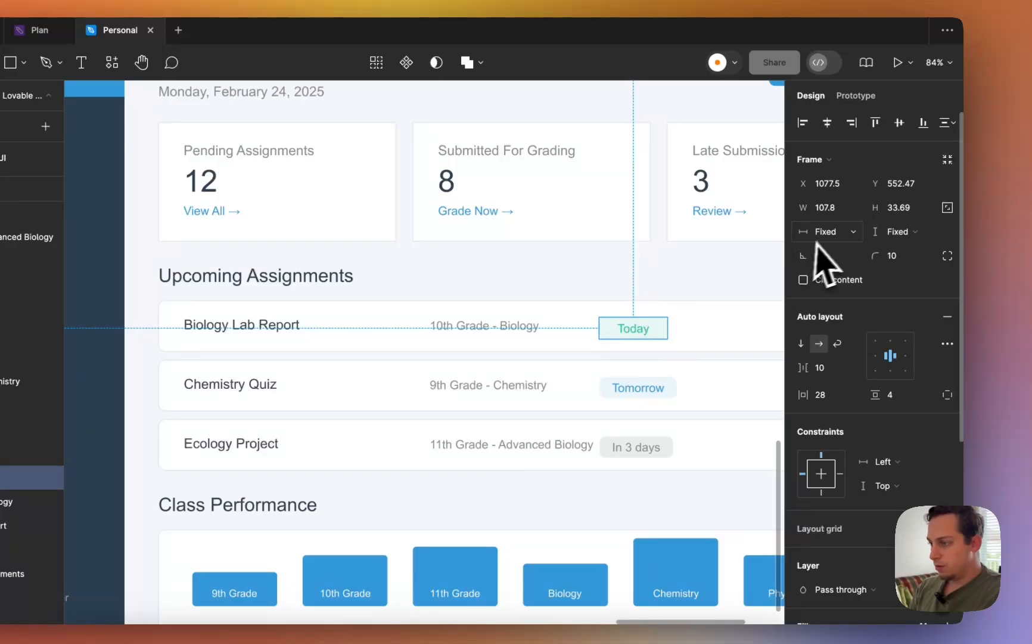
- Make the three stat cards hug their contents in both height and width
{"action": "left_click", "coordinate": [581, 204]}
{"action": "scroll", "coordinate": [581, 203], "scroll_direction": "left", "scroll_amount": 8}
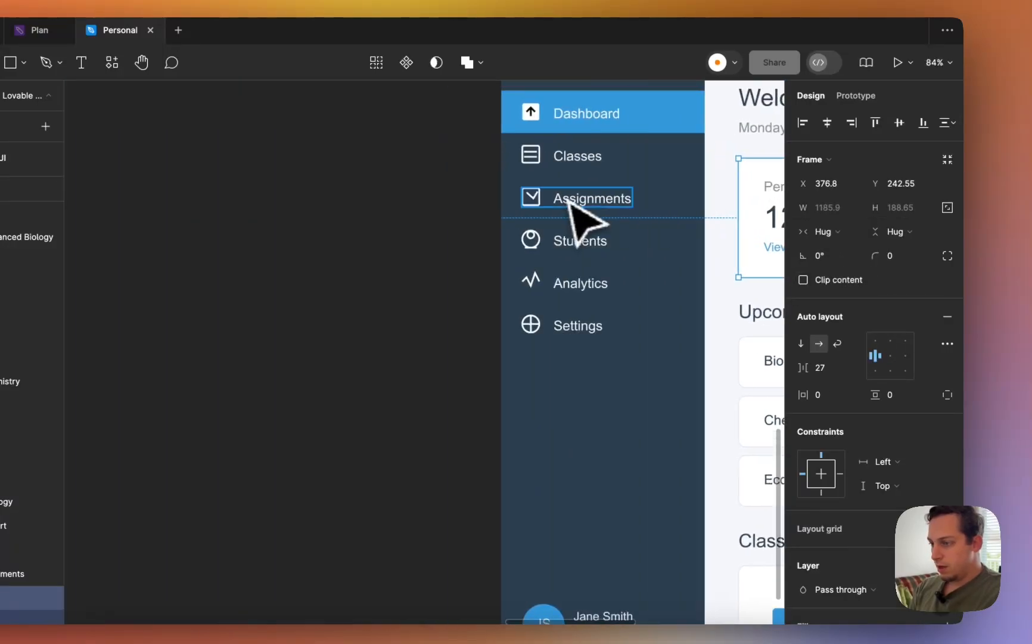
{"action": "scroll", "coordinate": [569, 200], "scroll_direction": "right", "scroll_amount": 5}
{"action": "left_click", "coordinate": [560, 236]}
{"action": "scroll", "coordinate": [560, 237], "scroll_direction": "right", "scroll_amount": 10}
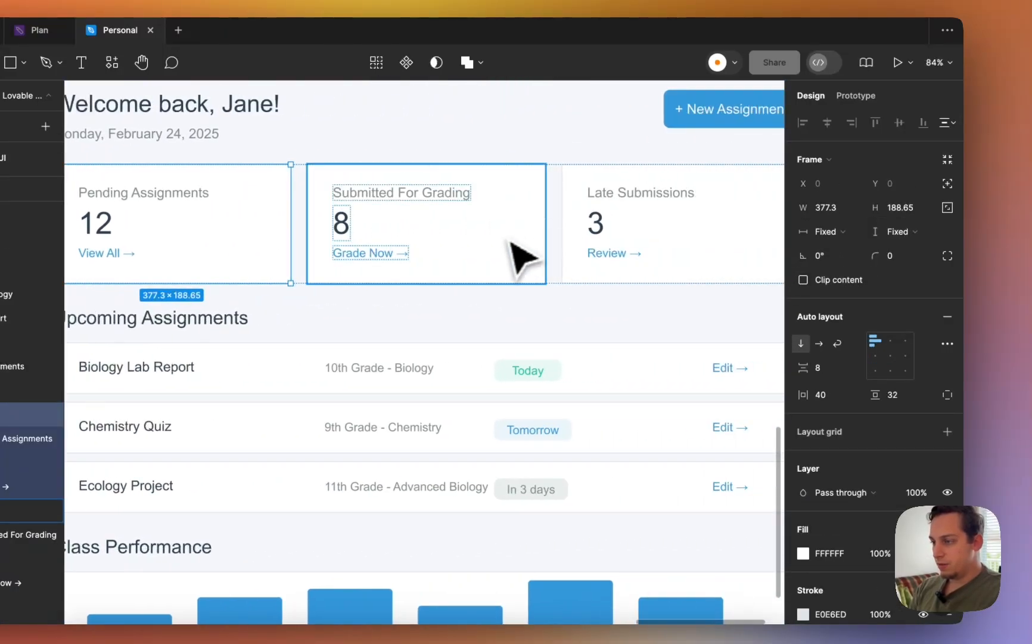
{"action": "left_click", "coordinate": [525, 258], "text": "shift"}
{"action": "left_click", "coordinate": [891, 237]}
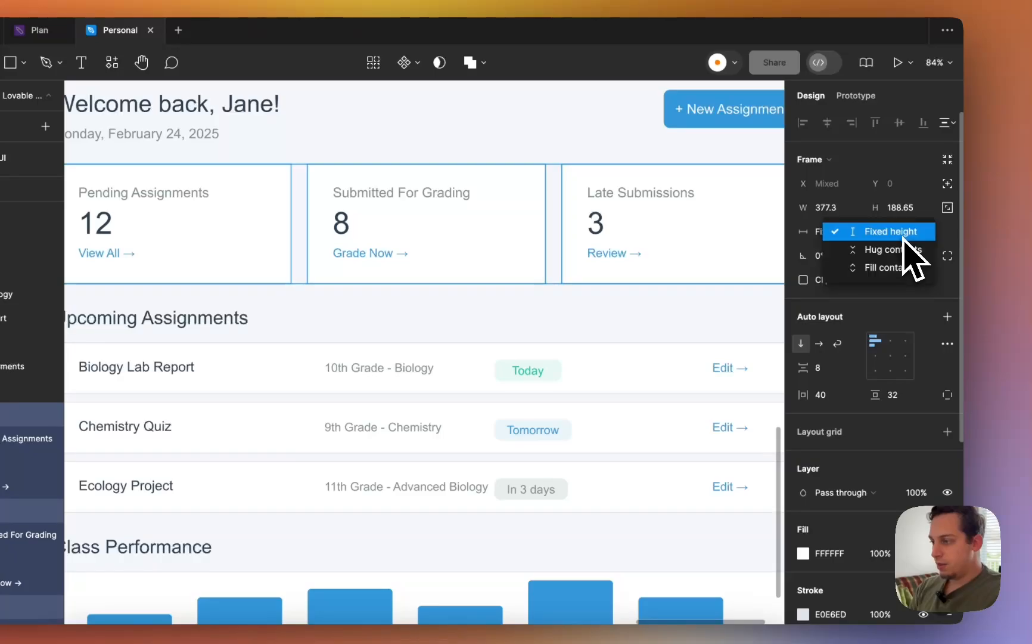
{"action": "left_click", "coordinate": [901, 249]}
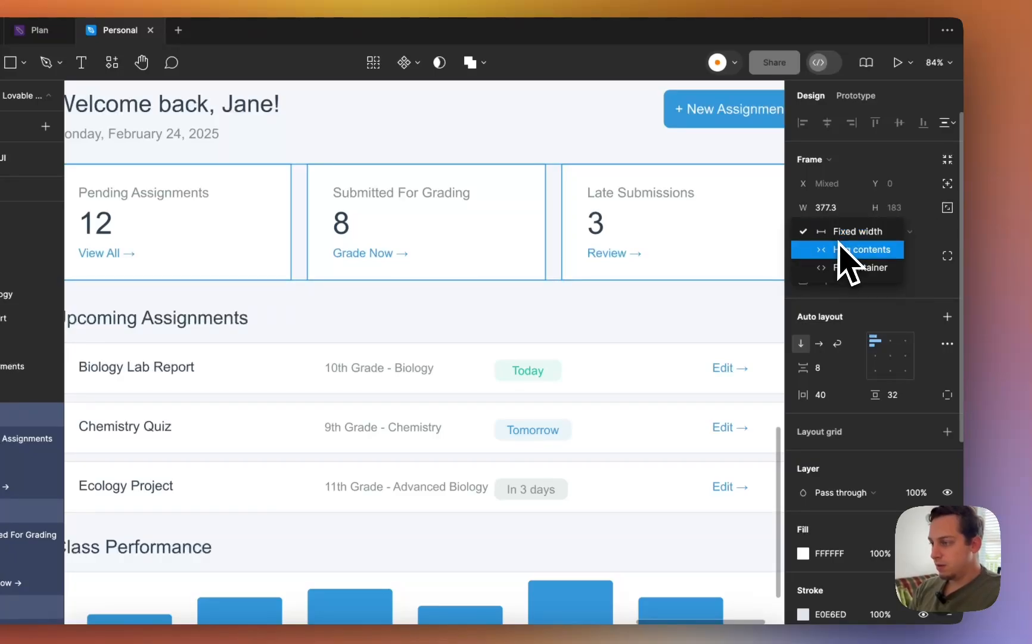
{"action": "left_click", "coordinate": [846, 251]}
{"action": "scroll", "coordinate": [704, 238], "scroll_direction": "down", "scroll_amount": 6}
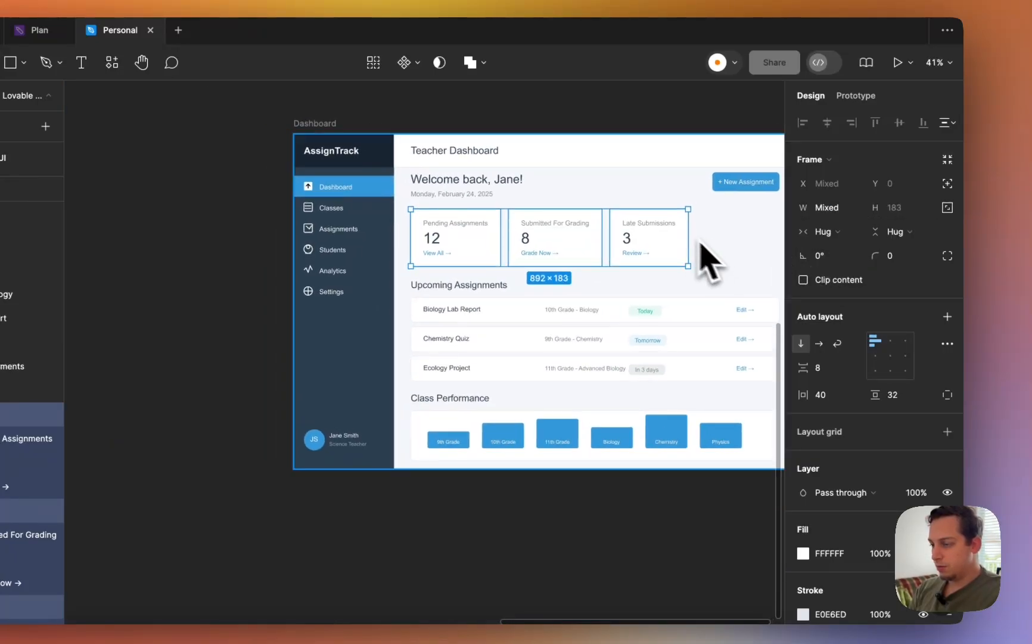
- Set the welcome header row's width to Hug contents and expand Frame 1's layers
{"action": "left_click", "coordinate": [517, 223]}
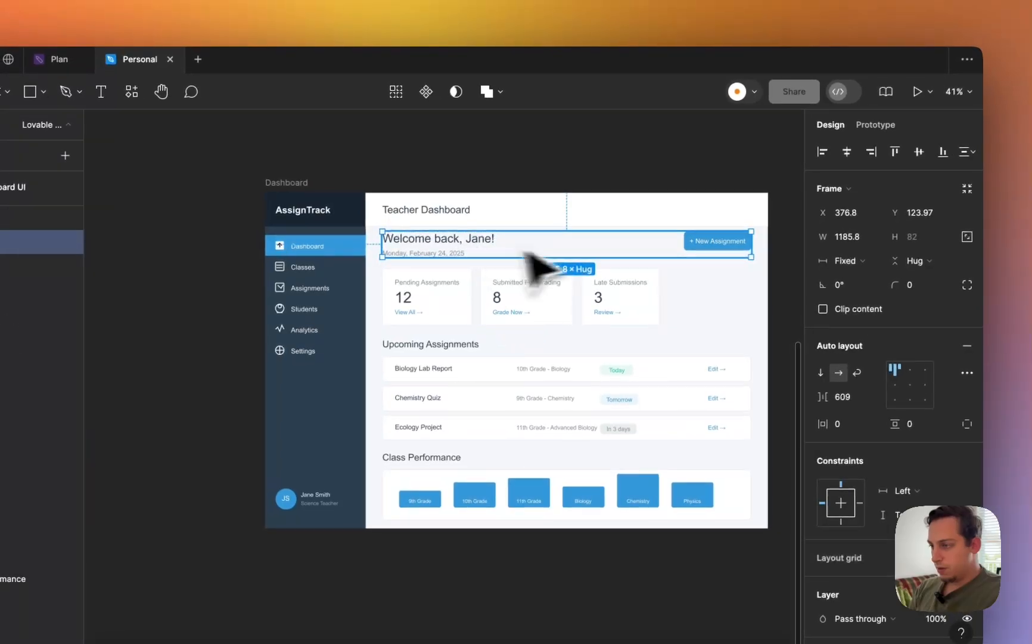
{"action": "left_click", "coordinate": [854, 259]}
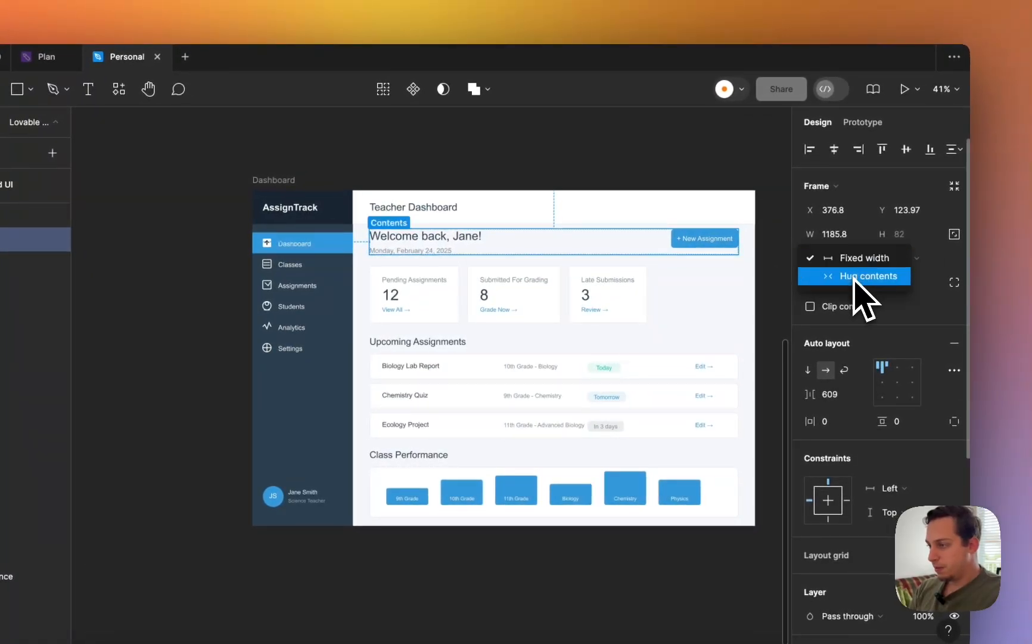
{"action": "scroll", "coordinate": [746, 251], "scroll_direction": "left", "scroll_amount": 2}
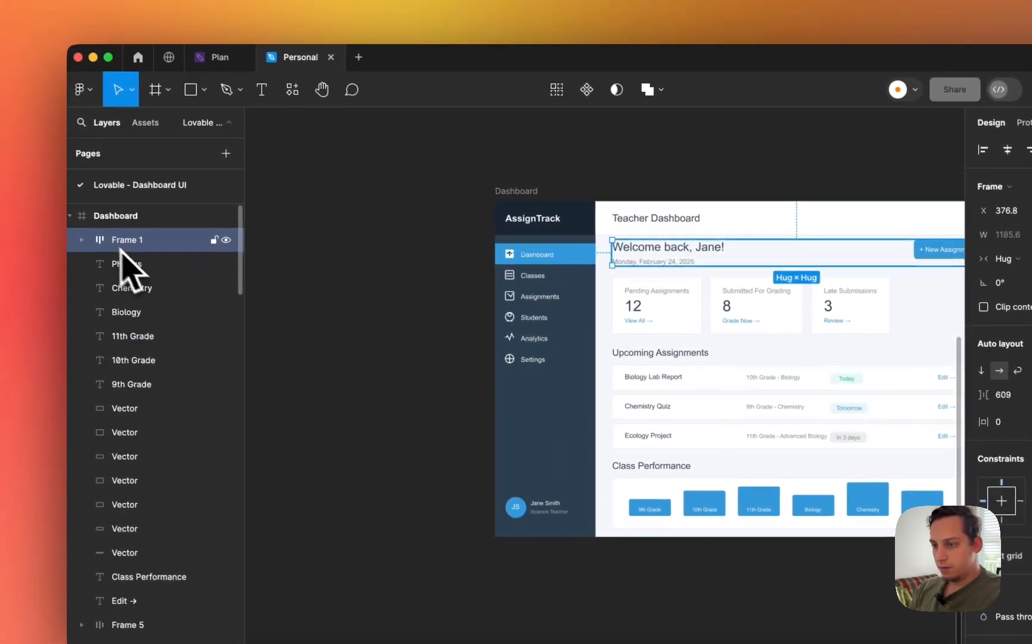
{"action": "left_click", "coordinate": [87, 239]}
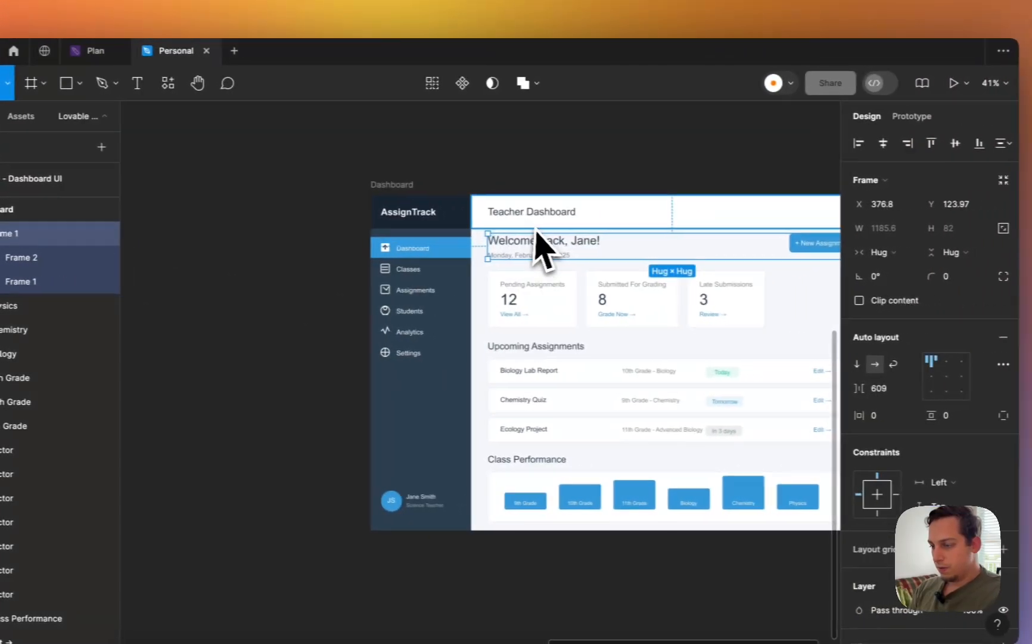
{"action": "scroll", "coordinate": [676, 248], "scroll_direction": "down", "scroll_amount": 2}
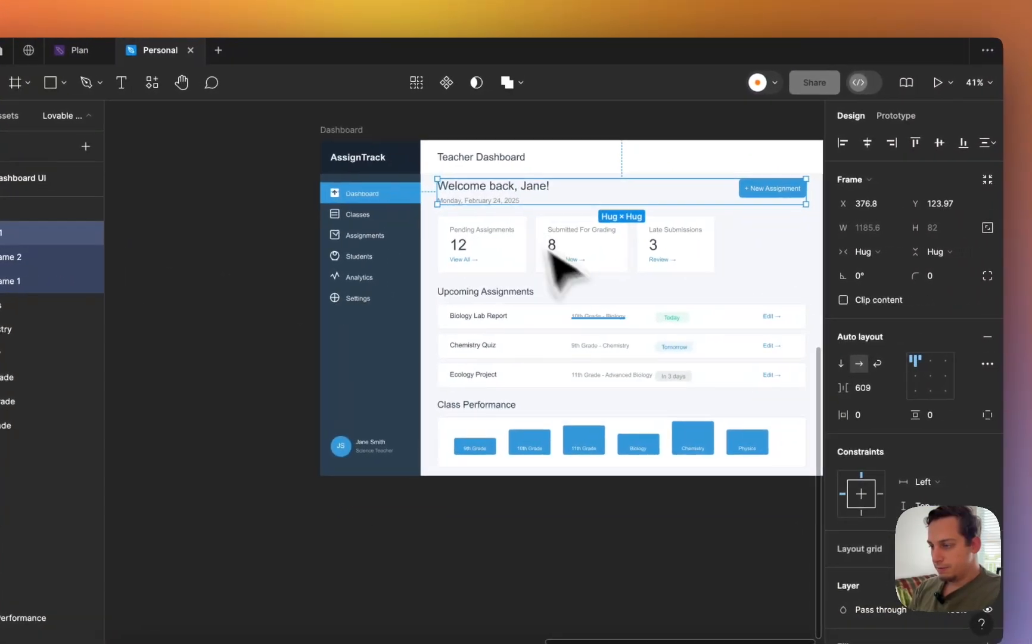
{"action": "scroll", "coordinate": [784, 356], "scroll_direction": "up", "scroll_amount": 3}
- Wrap the Biology Lab Report row's Today pill, Edit link and class text in auto layout
{"action": "left_click", "coordinate": [703, 307]}
{"action": "scroll", "coordinate": [703, 314], "scroll_direction": "right", "scroll_amount": 3}
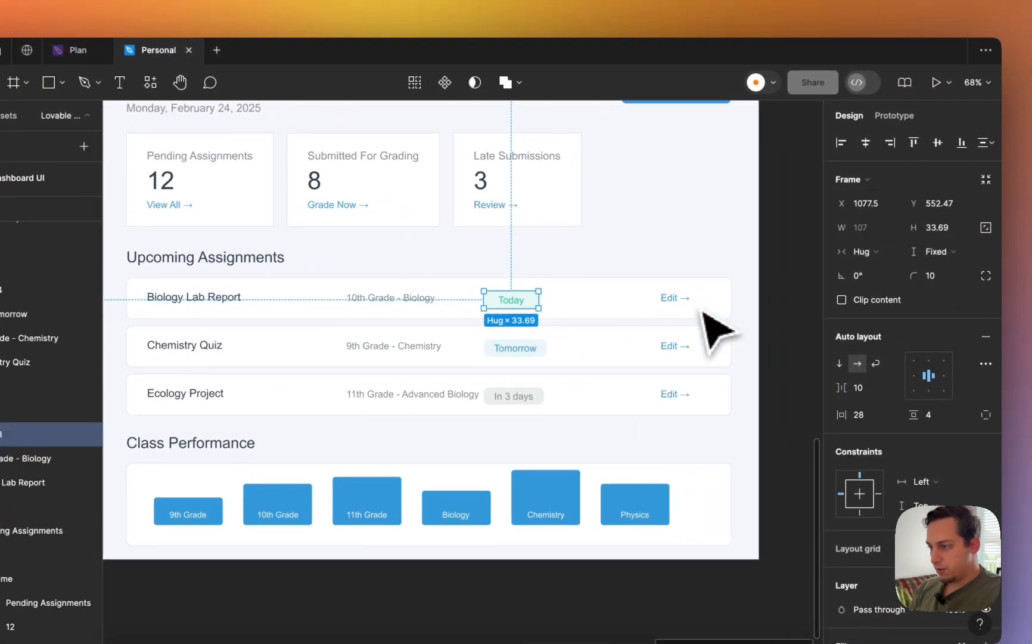
{"action": "left_click", "coordinate": [669, 305]}
{"action": "scroll", "coordinate": [659, 308], "scroll_direction": "left", "scroll_amount": 2}
{"action": "left_click", "coordinate": [616, 313], "text": "shift"}
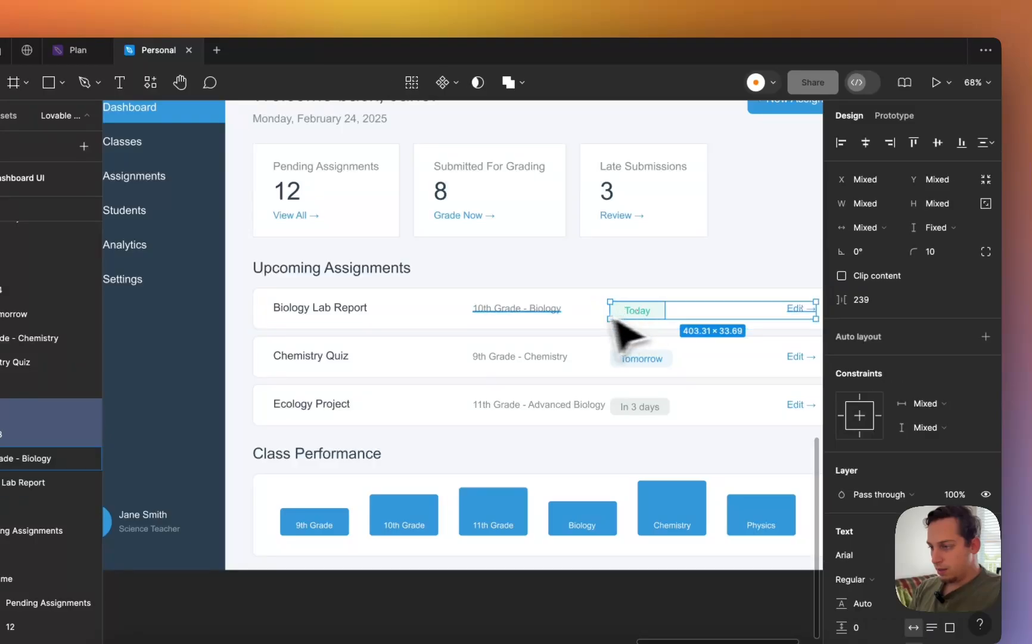
{"action": "left_click", "coordinate": [542, 311], "text": "shift"}
{"action": "scroll", "coordinate": [525, 315], "scroll_direction": "left", "scroll_amount": 1}
{"action": "scroll", "coordinate": [506, 310], "scroll_direction": "left", "scroll_amount": 2}
{"action": "scroll", "coordinate": [476, 302], "scroll_direction": "down", "scroll_amount": 1}
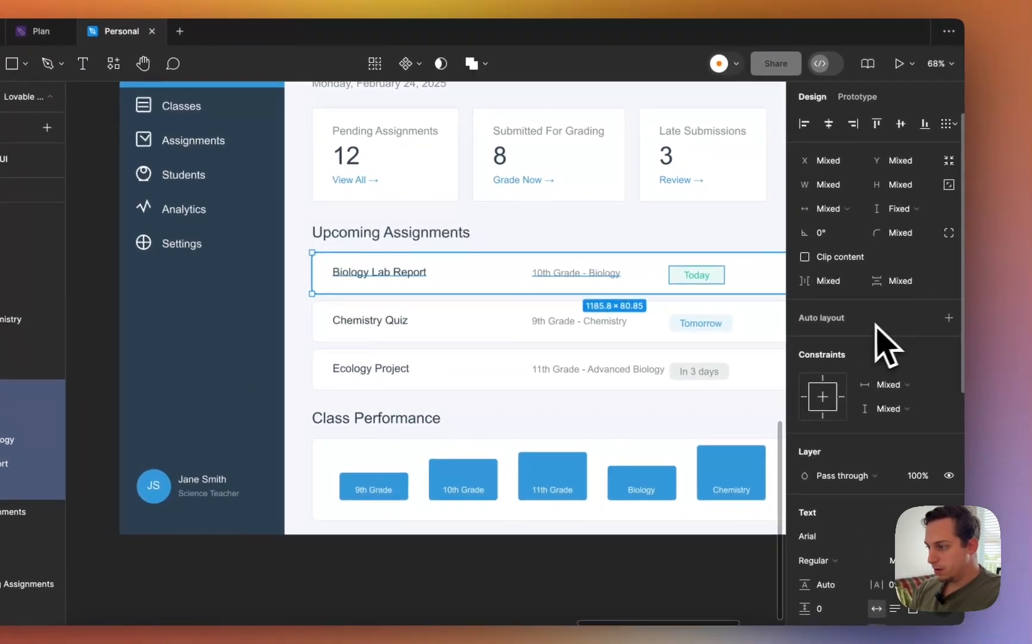
{"action": "left_click", "coordinate": [948, 318]}
- Wrap the Chemistry Quiz title, 9th Grade - Chemistry, Tomorrow pill and background in auto layout
{"action": "scroll", "coordinate": [556, 269], "scroll_direction": "down", "scroll_amount": 5}
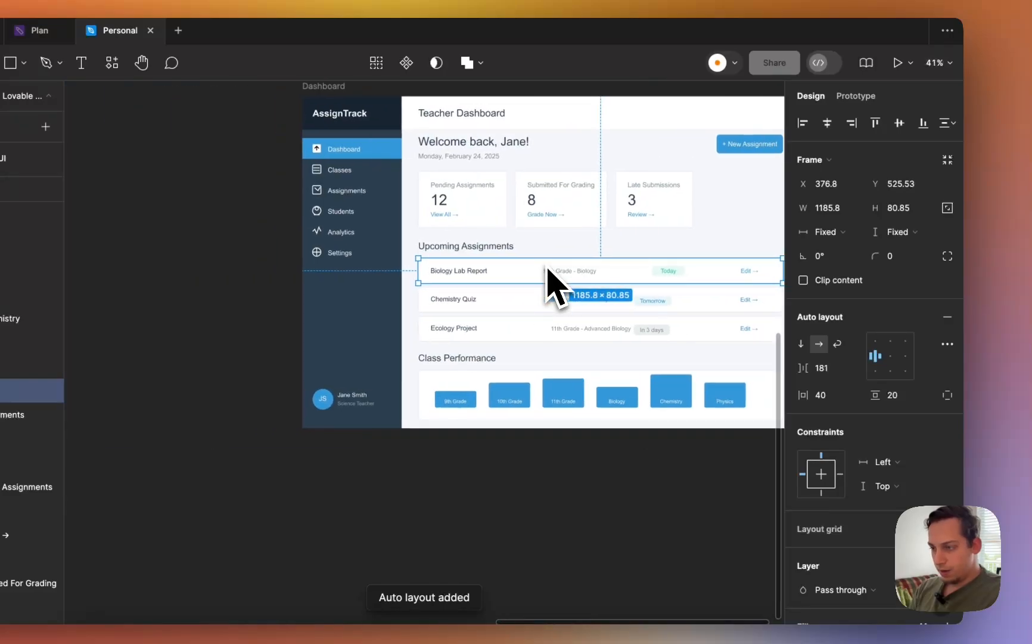
{"action": "left_click", "coordinate": [457, 299]}
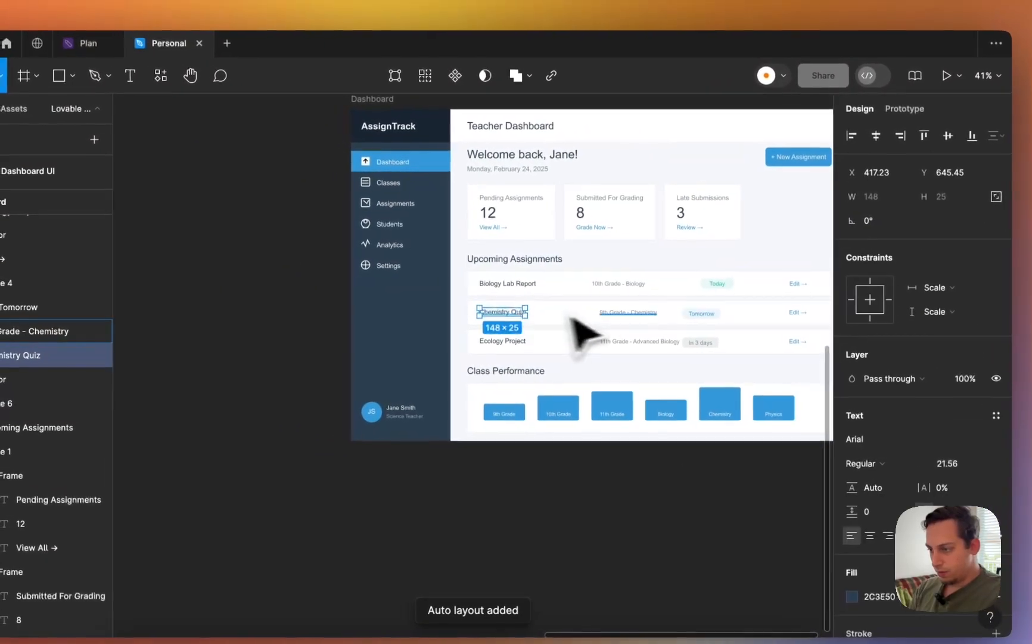
{"action": "left_click", "coordinate": [652, 313], "text": "shift"}
{"action": "left_click", "coordinate": [697, 314], "text": "shift"}
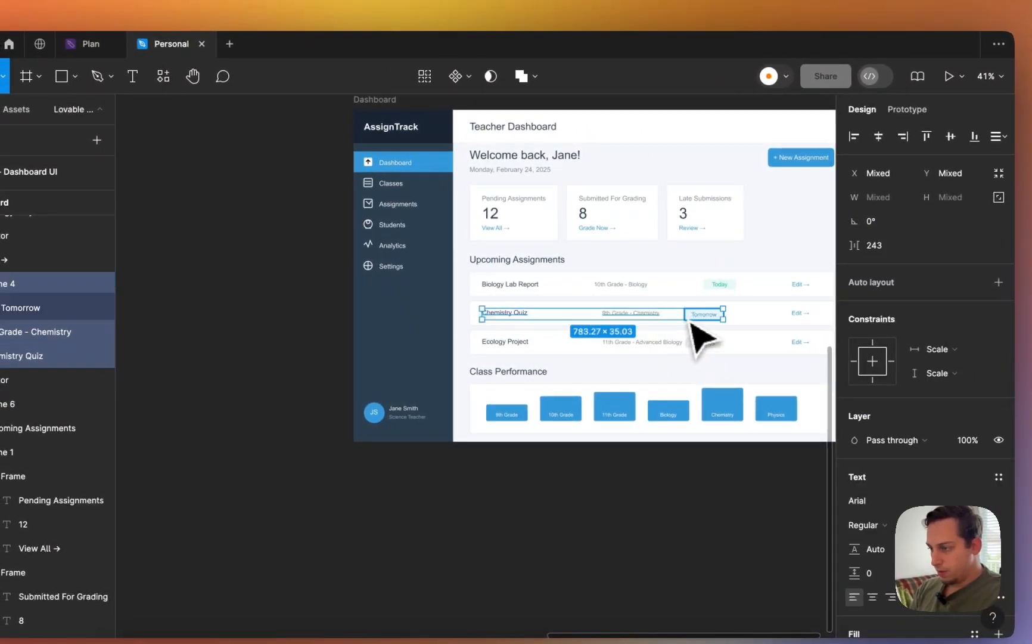
{"action": "scroll", "coordinate": [764, 331], "scroll_direction": "up", "scroll_amount": 8}
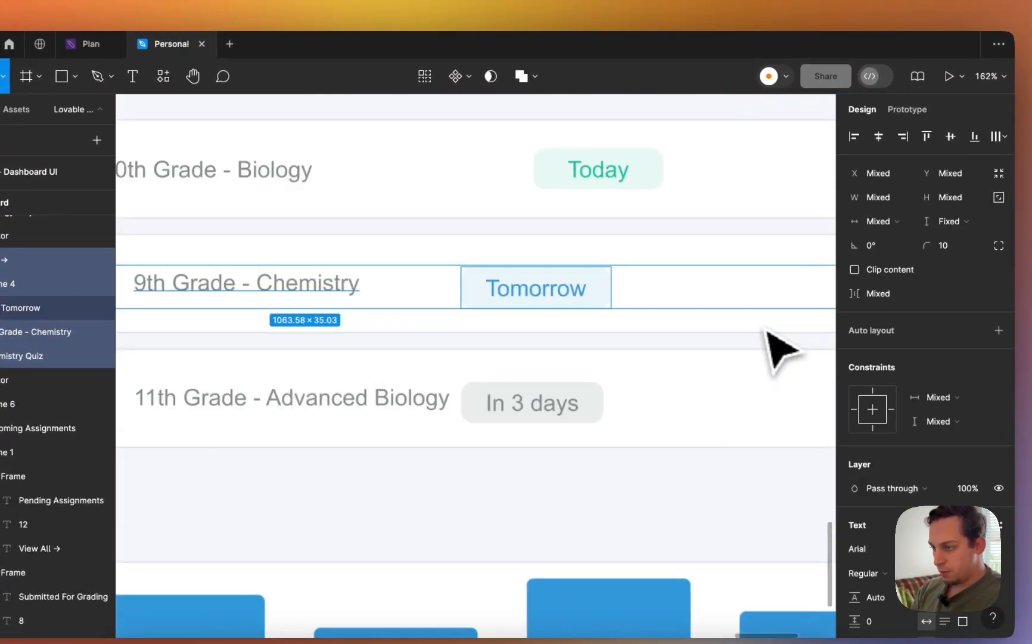
{"action": "left_click", "coordinate": [745, 330], "text": "shift"}
{"action": "scroll", "coordinate": [742, 331], "scroll_direction": "down", "scroll_amount": 5}
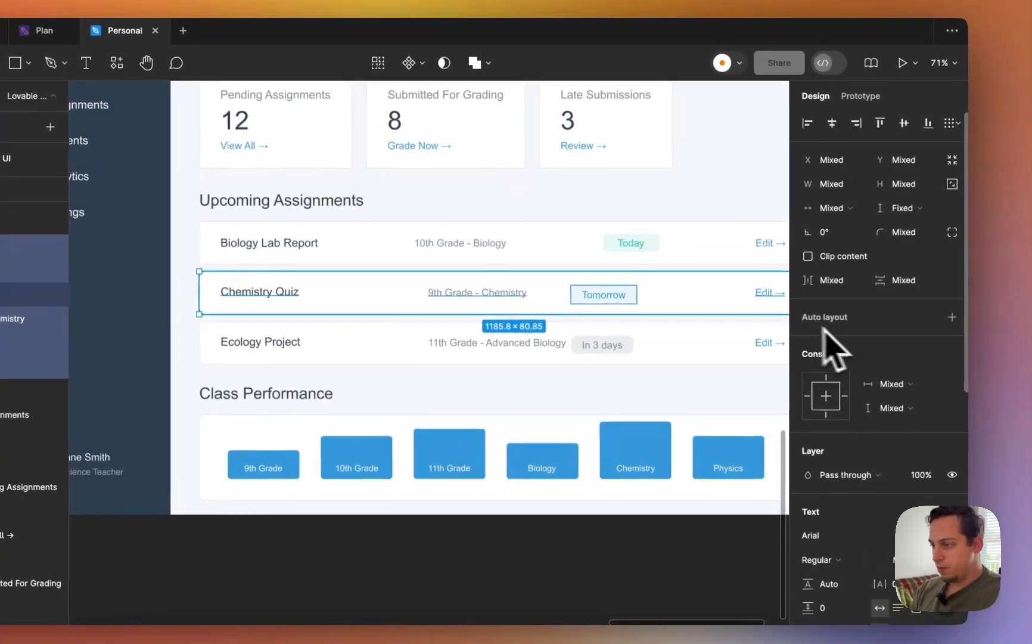
{"action": "left_click", "coordinate": [994, 327]}
- Wrap the Ecology Project title, class name, In 3 days badge and Edit link in horizontal auto layout
{"action": "scroll", "coordinate": [650, 340], "scroll_direction": "left", "scroll_amount": 5}
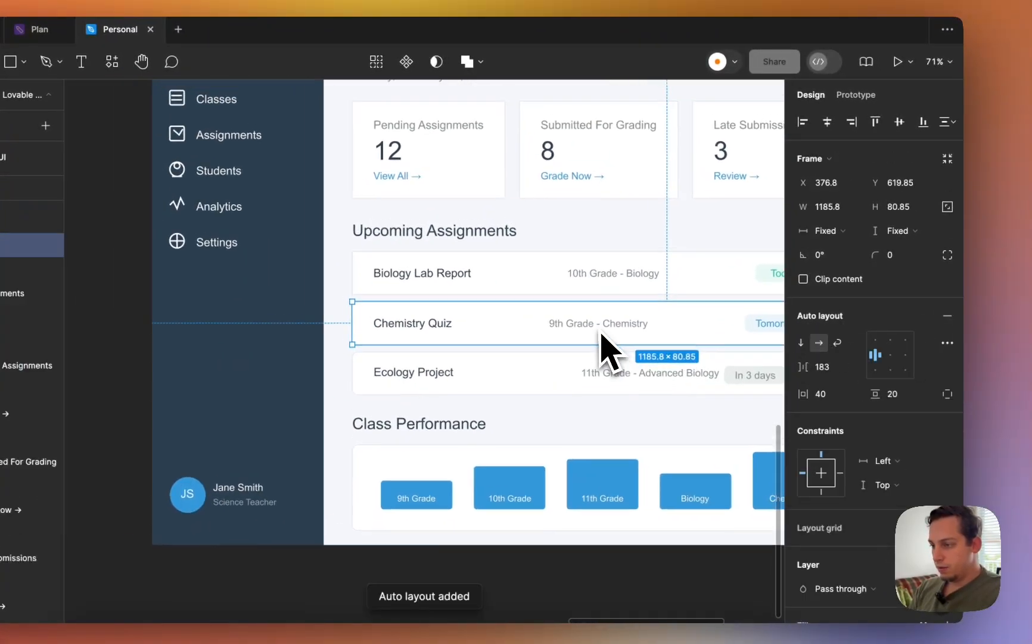
{"action": "scroll", "coordinate": [507, 333], "scroll_direction": "left", "scroll_amount": 2}
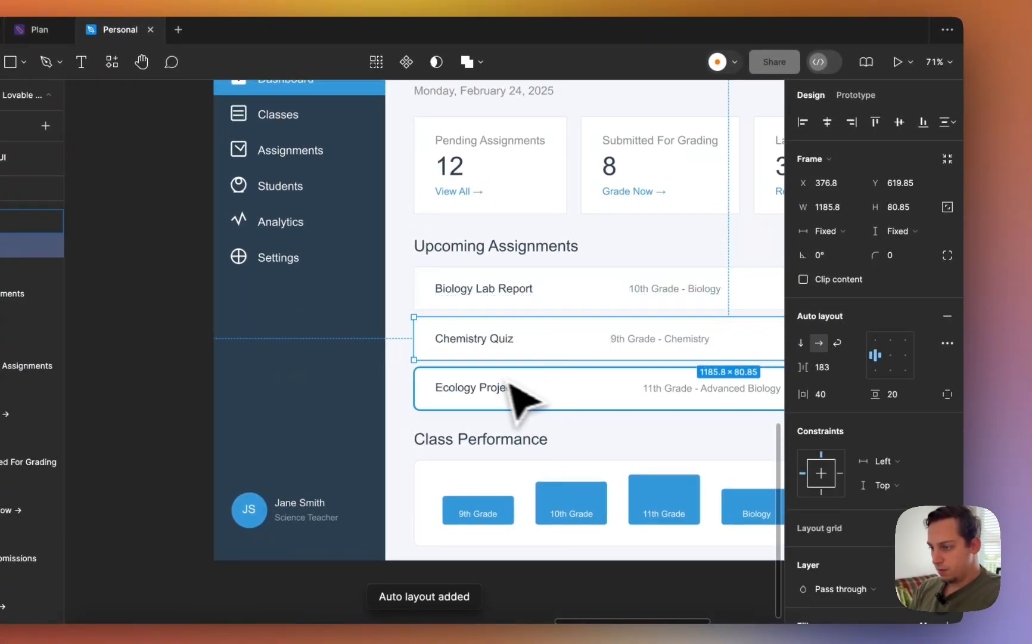
{"action": "double_click", "coordinate": [485, 387]}
{"action": "scroll", "coordinate": [581, 393], "scroll_direction": "right", "scroll_amount": 3}
{"action": "left_click", "coordinate": [517, 393], "text": "shift"}
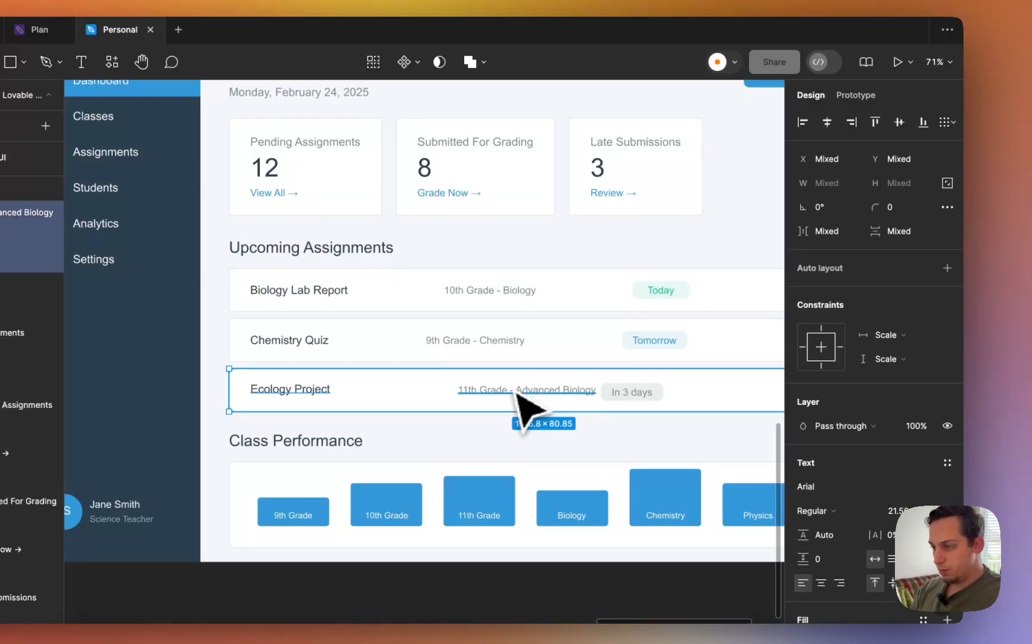
{"action": "left_click", "coordinate": [631, 392], "text": "shift"}
{"action": "scroll", "coordinate": [633, 397], "scroll_direction": "right", "scroll_amount": 3}
{"action": "left_click", "coordinate": [599, 388], "text": "shift"}
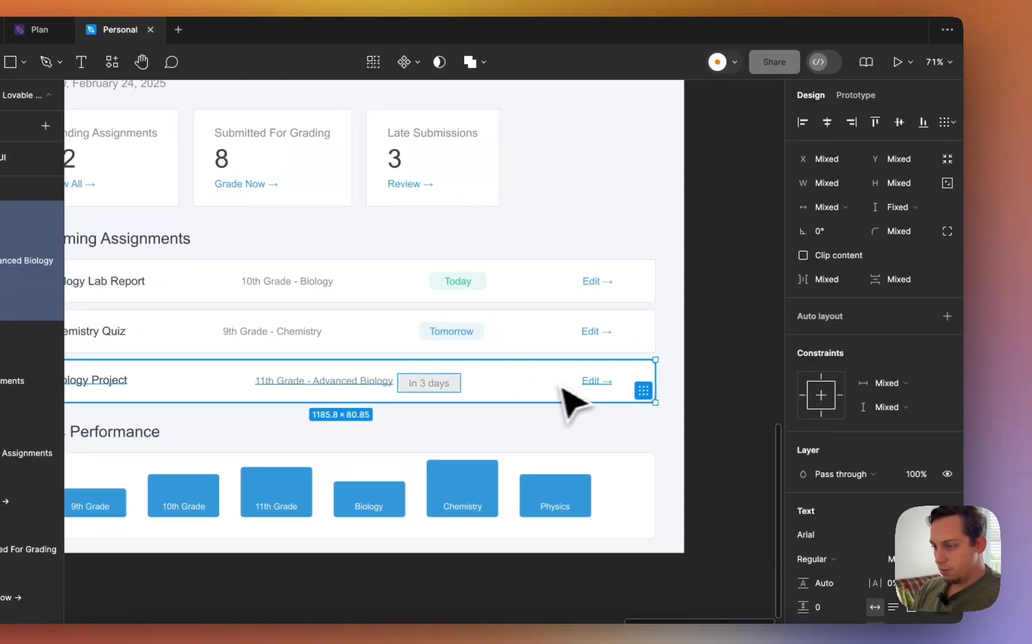
{"action": "left_click", "coordinate": [551, 387], "text": "shift"}
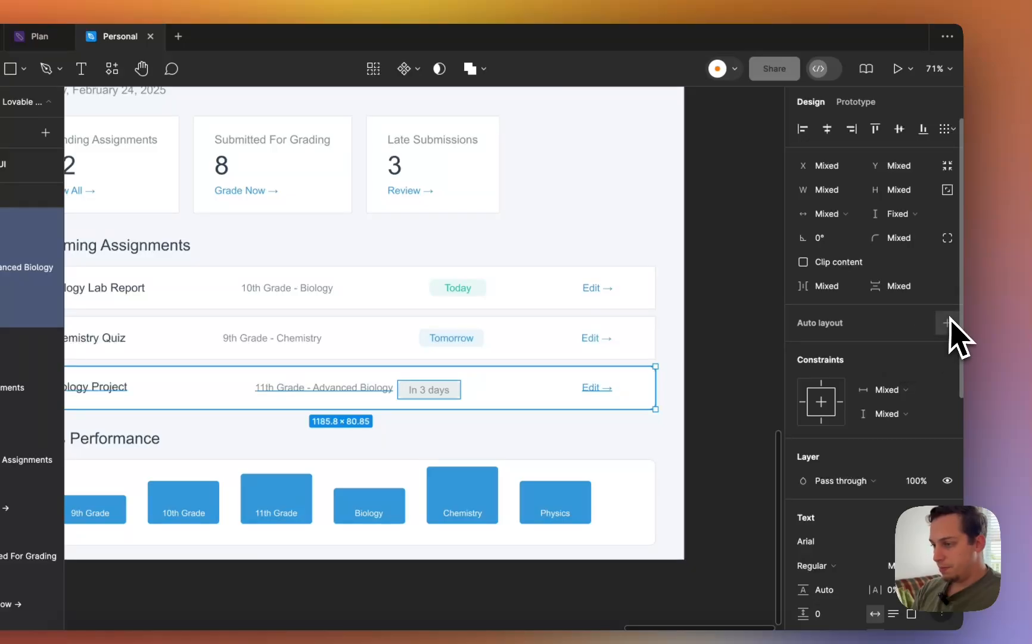
{"action": "left_click", "coordinate": [946, 322]}
{"action": "scroll", "coordinate": [647, 392], "scroll_direction": "down", "scroll_amount": 5}
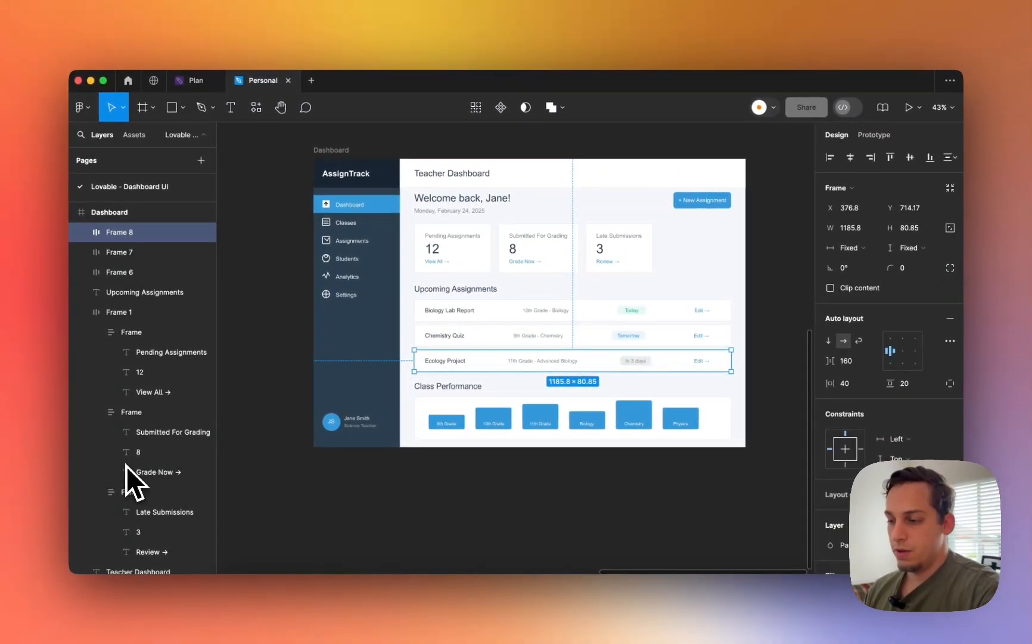
- Wrap the 9th, 10th and 11th Grade bars with their labels in separate auto layout frames
{"action": "scroll", "coordinate": [450, 425], "scroll_direction": "up", "scroll_amount": 5}
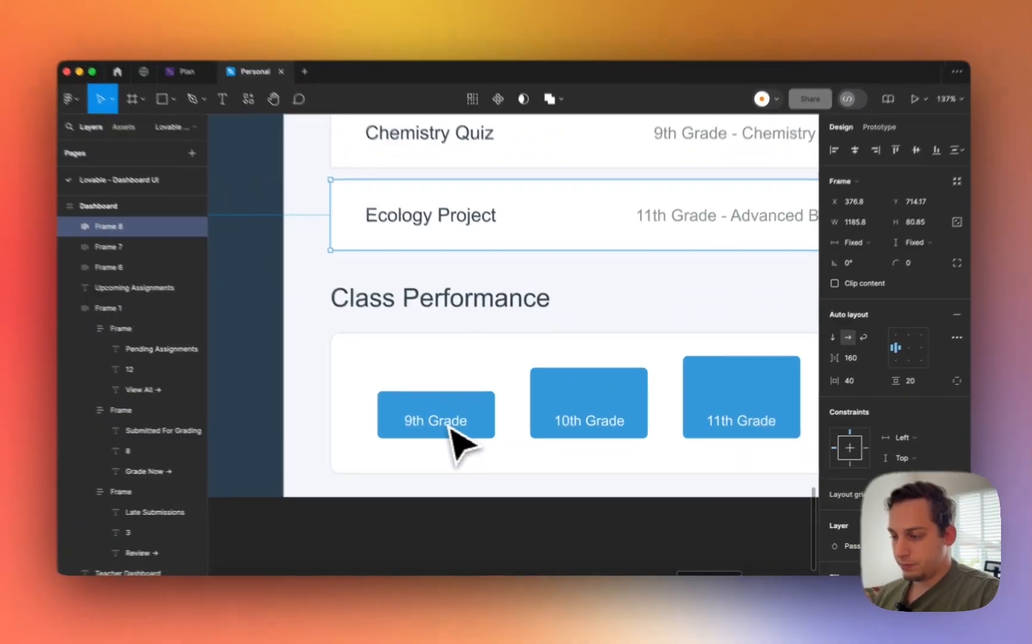
{"action": "left_click", "coordinate": [451, 428]}
{"action": "left_click", "coordinate": [452, 404], "text": "shift"}
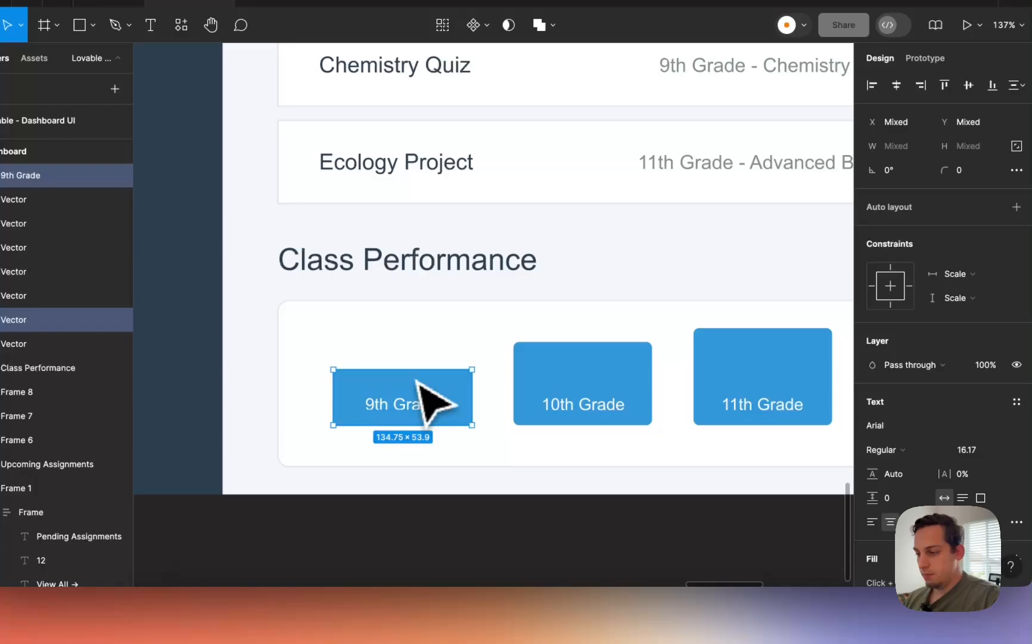
{"action": "scroll", "coordinate": [453, 406], "scroll_direction": "down", "scroll_amount": 6}
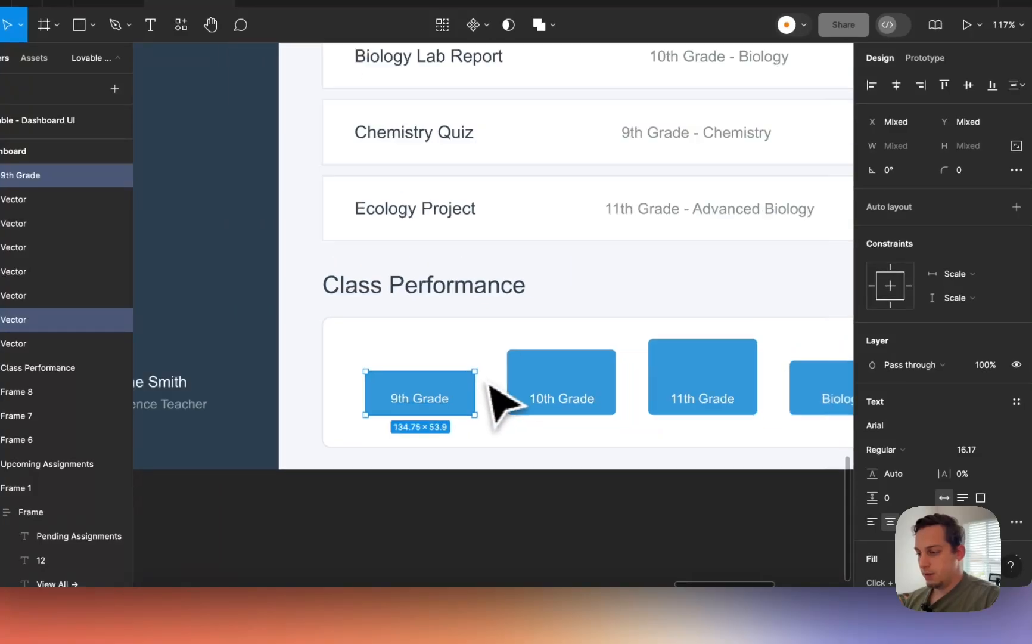
{"action": "scroll", "coordinate": [481, 386], "scroll_direction": "up", "scroll_amount": 2}
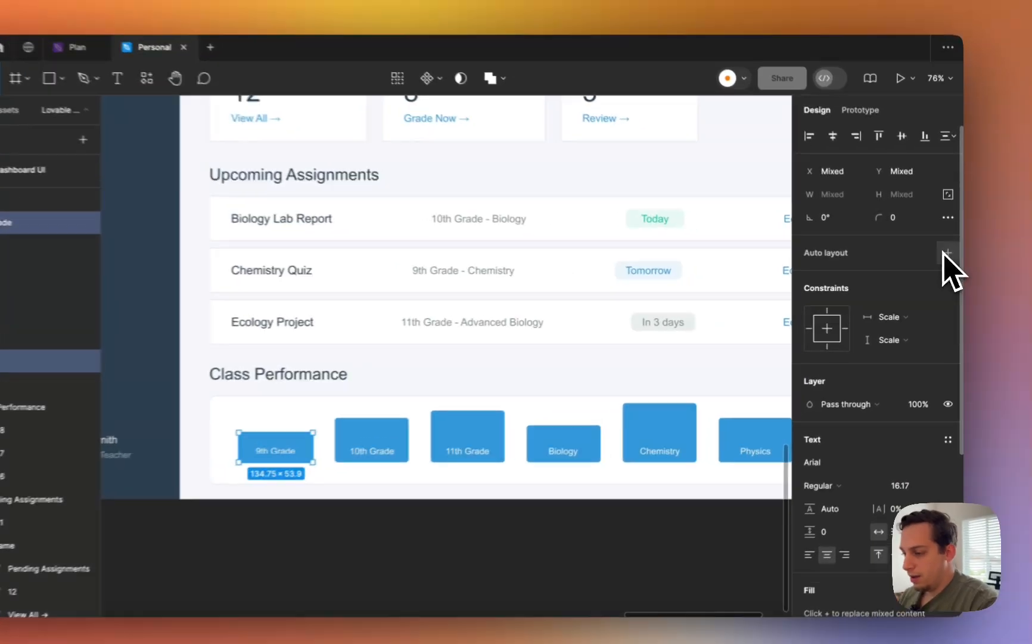
{"action": "left_click", "coordinate": [945, 260]}
{"action": "left_click", "coordinate": [455, 428]}
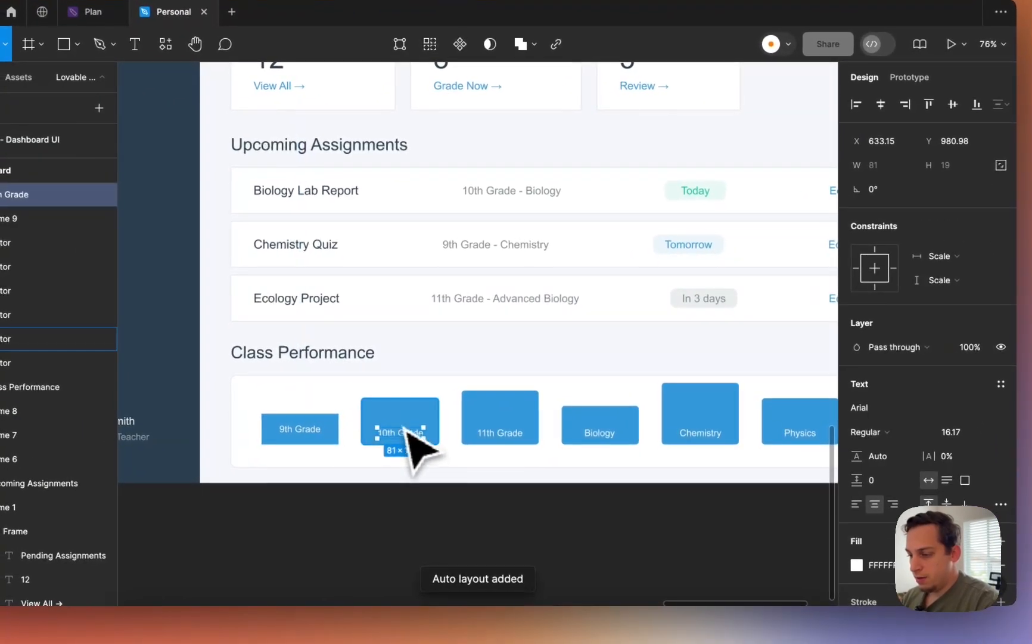
{"action": "left_click", "coordinate": [412, 413], "text": "shift"}
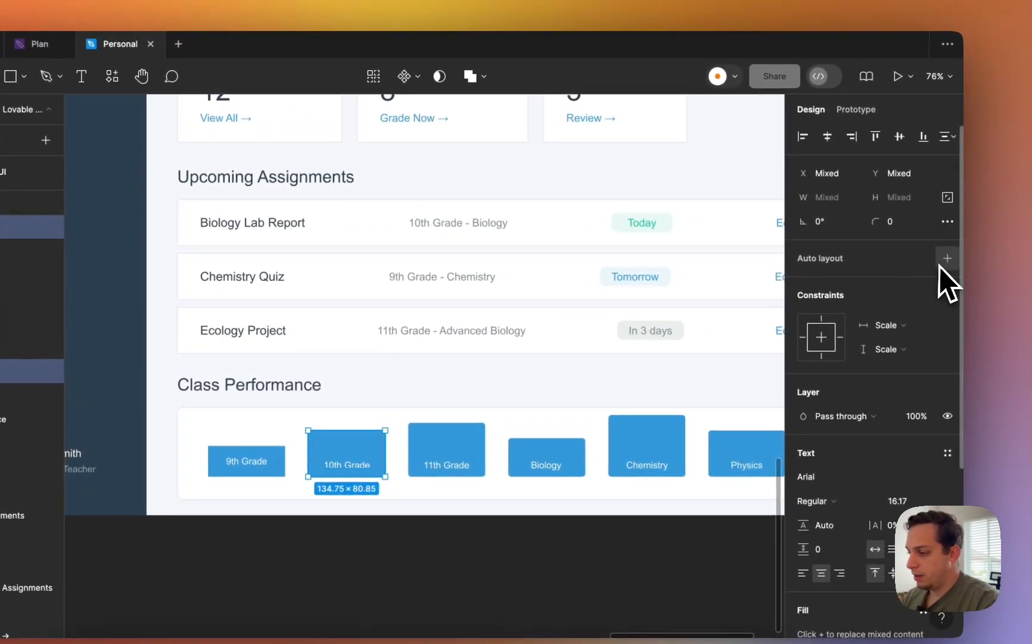
{"action": "left_click", "coordinate": [942, 263]}
{"action": "left_click", "coordinate": [467, 464]}
{"action": "left_click", "coordinate": [462, 456], "text": "shift"}
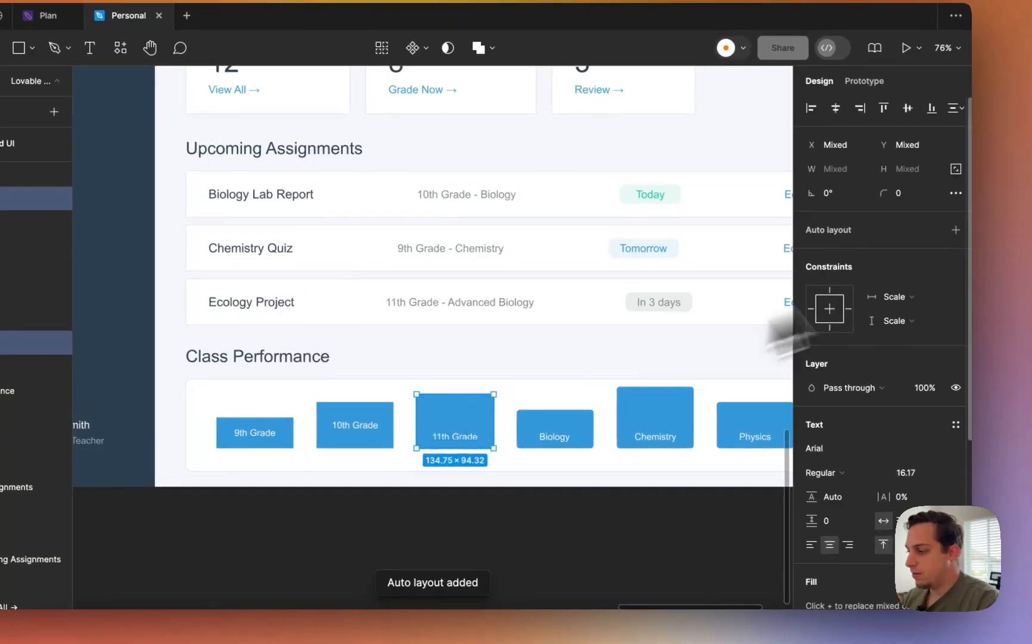
{"action": "left_click", "coordinate": [954, 229]}
- Wrap the Biology, Chemistry and Physics bars with their labels in separate auto layout frames
{"action": "left_click", "coordinate": [564, 434]}
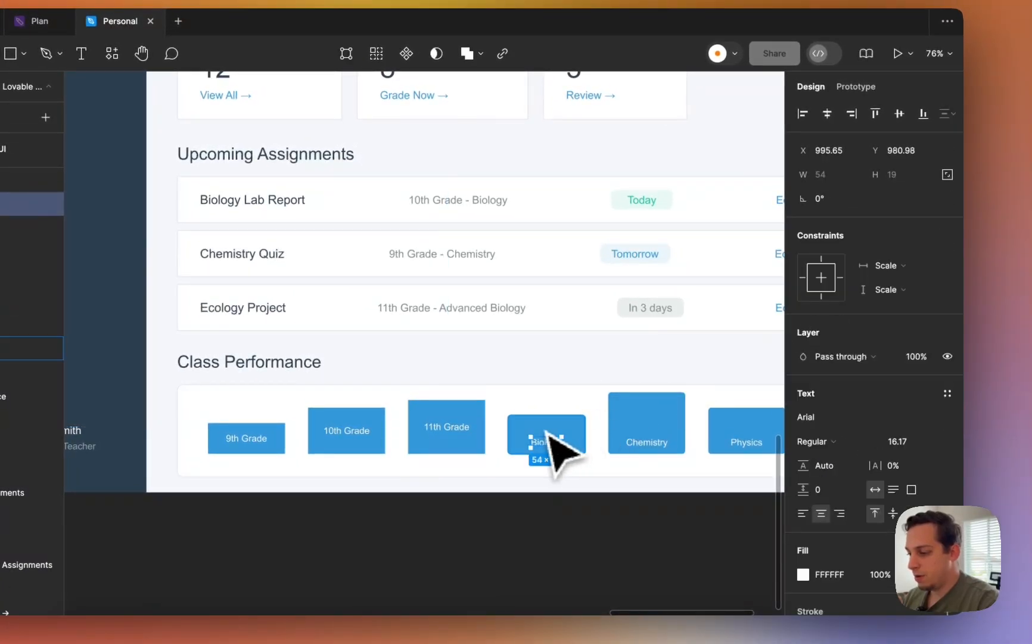
{"action": "left_click", "coordinate": [944, 232]}
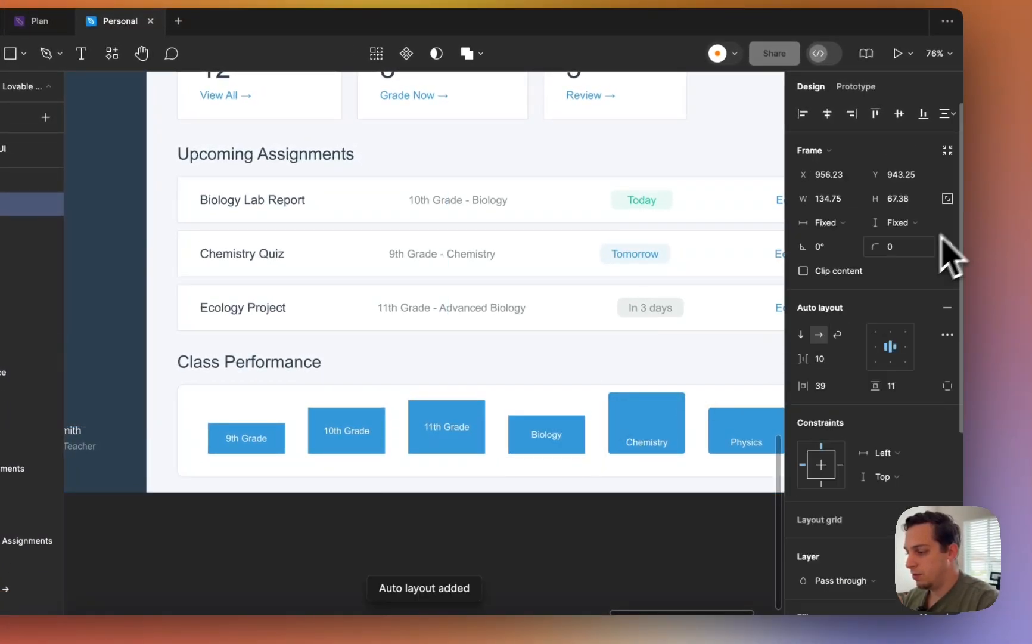
{"action": "left_click", "coordinate": [655, 429]}
{"action": "left_click", "coordinate": [659, 441], "text": "shift"}
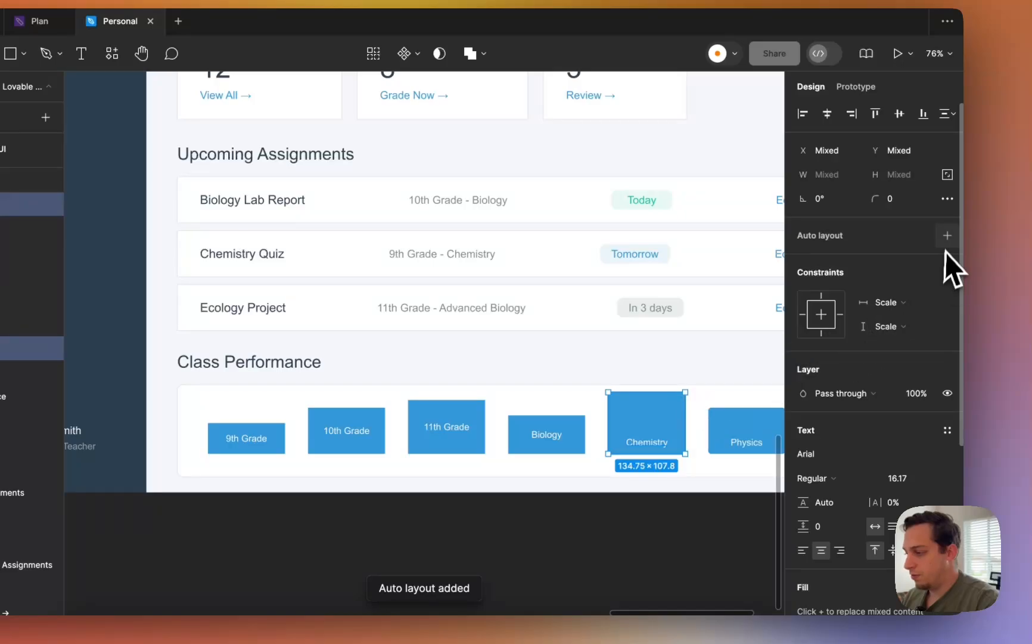
{"action": "left_click", "coordinate": [947, 236]}
{"action": "left_click", "coordinate": [746, 444]}
{"action": "left_click", "coordinate": [732, 429], "text": "shift"}
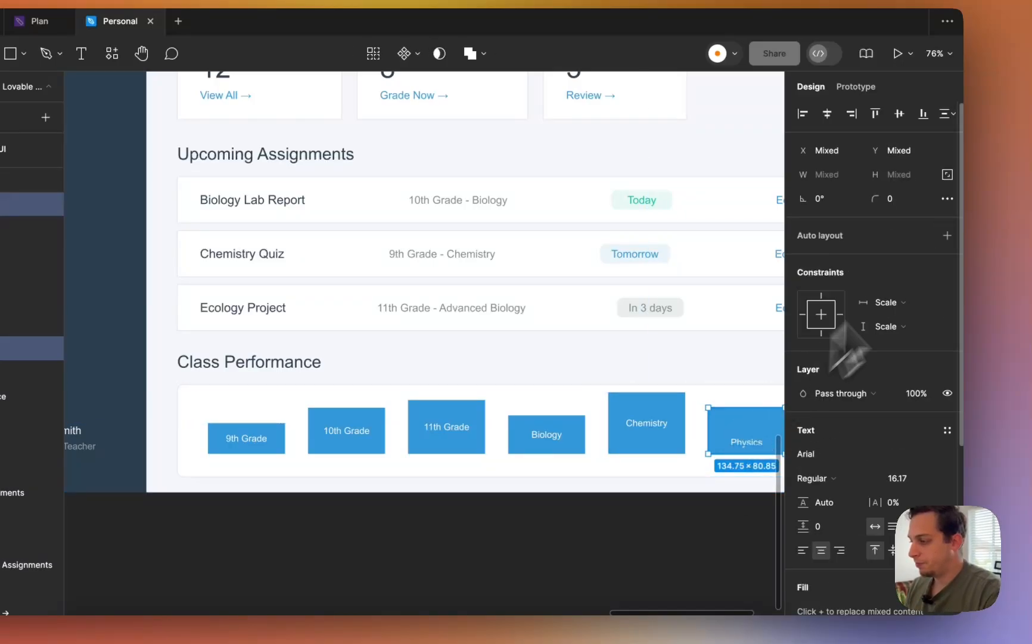
{"action": "left_click", "coordinate": [947, 237]}
- Align all six bar frames' contents to the bottom center
{"action": "left_click", "coordinate": [675, 436], "text": "shift"}
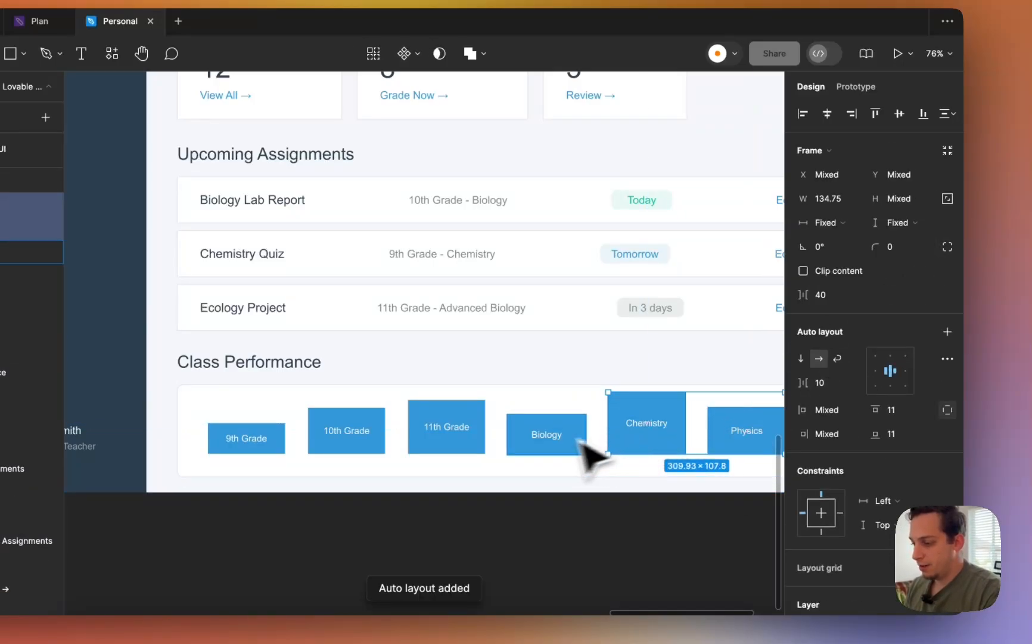
{"action": "left_click", "coordinate": [577, 439], "text": "shift"}
{"action": "left_click", "coordinate": [477, 437], "text": "shift"}
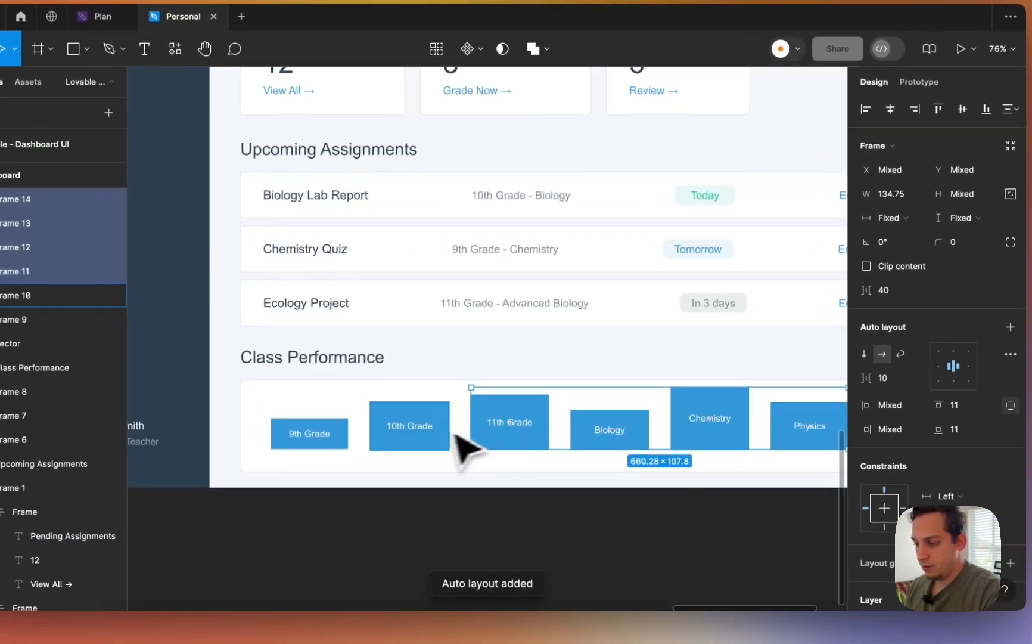
{"action": "left_click", "coordinate": [387, 441], "text": "shift"}
{"action": "left_click", "coordinate": [309, 434], "text": "shift"}
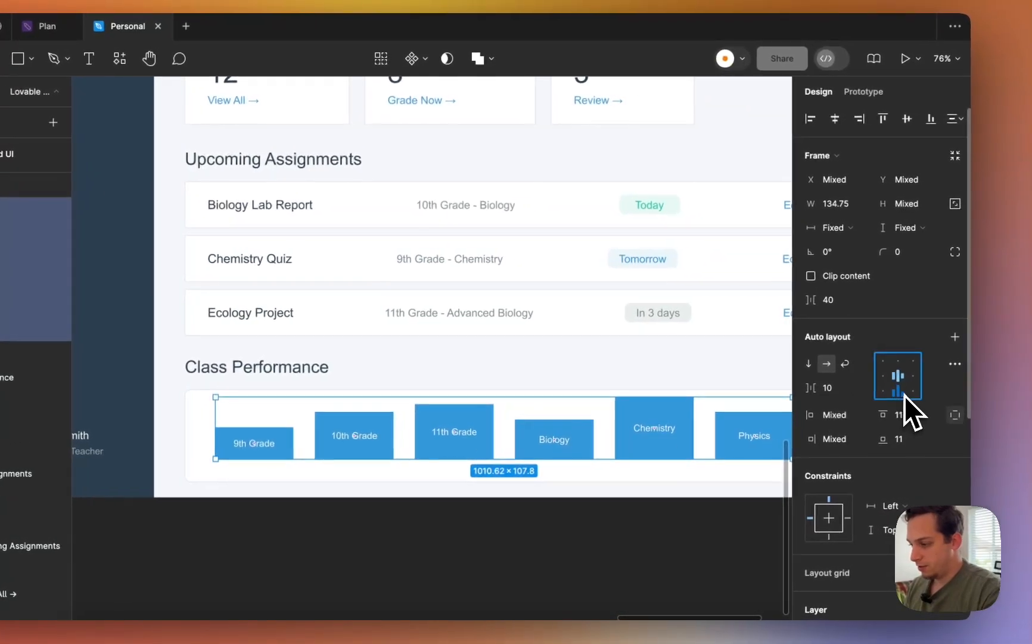
{"action": "left_click", "coordinate": [898, 393]}
{"action": "scroll", "coordinate": [484, 426], "scroll_direction": "left", "scroll_amount": 3}
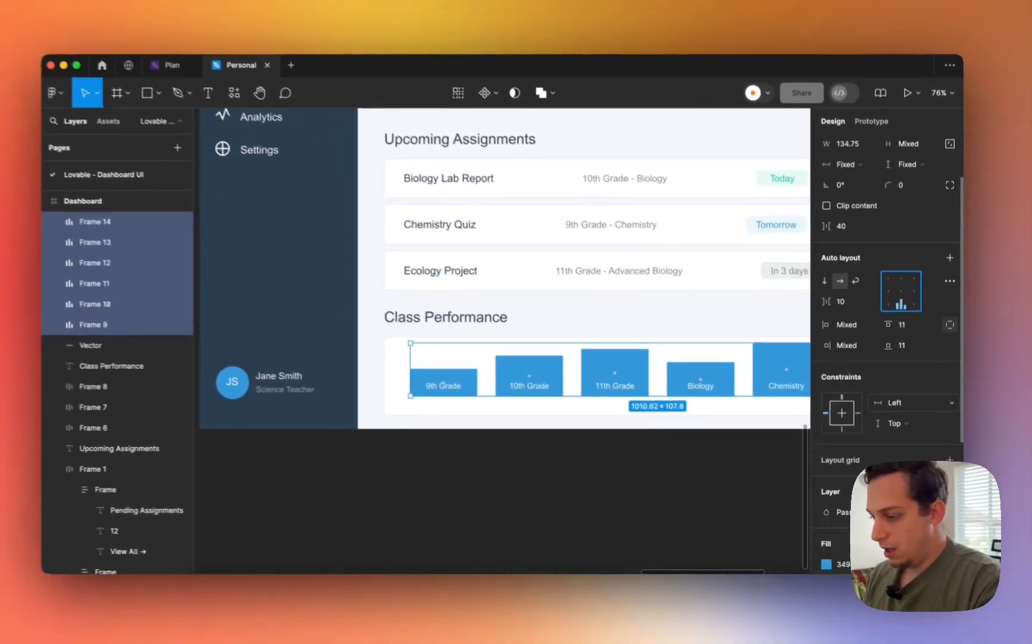
{"action": "scroll", "coordinate": [882, 381], "scroll_direction": "down", "scroll_amount": 5}
{"action": "scroll", "coordinate": [872, 408], "scroll_direction": "up", "scroll_amount": 5}
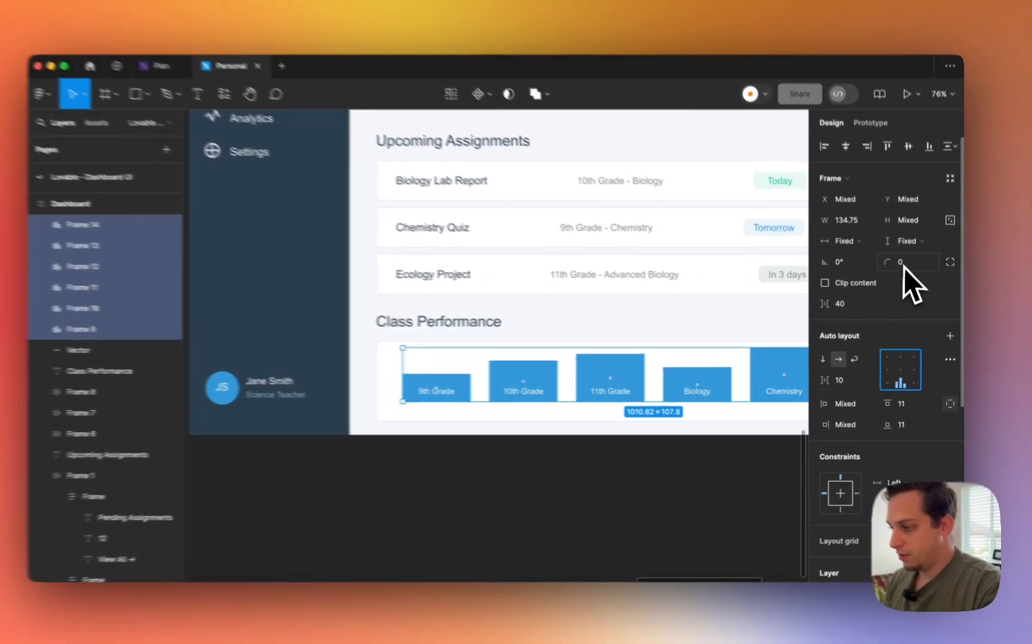
- Round the chart bars' corners to a radius of 10
{"action": "left_click", "coordinate": [904, 265]}
{"action": "type", "text": "10"}
{"action": "key", "text": "Return"}
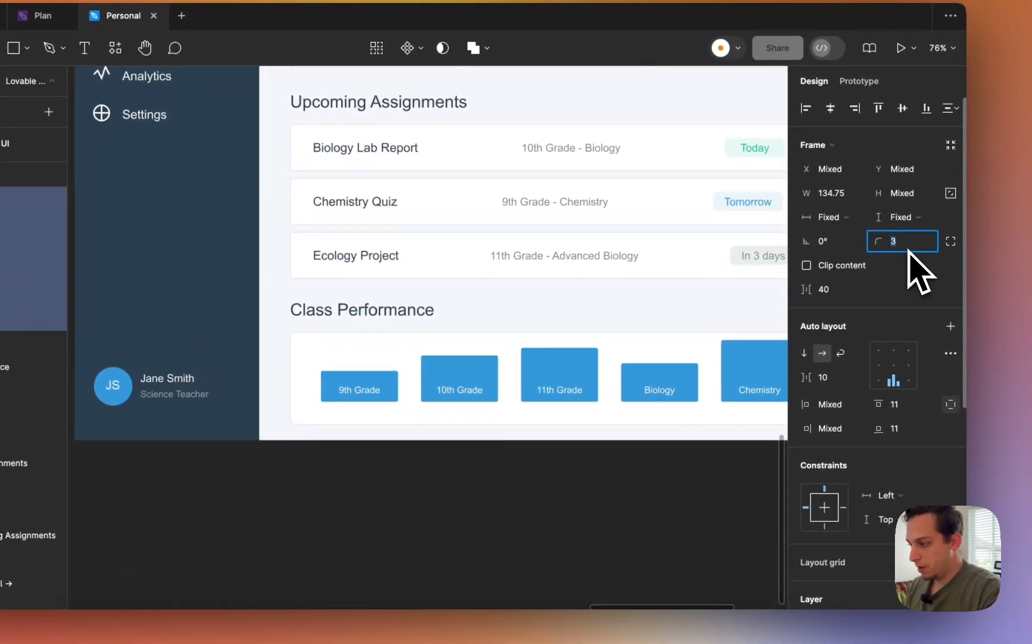
{"action": "left_click", "coordinate": [480, 466]}
{"action": "scroll", "coordinate": [479, 466], "scroll_direction": "up", "scroll_amount": 2}
{"action": "scroll", "coordinate": [479, 467], "scroll_direction": "right", "scroll_amount": 2}
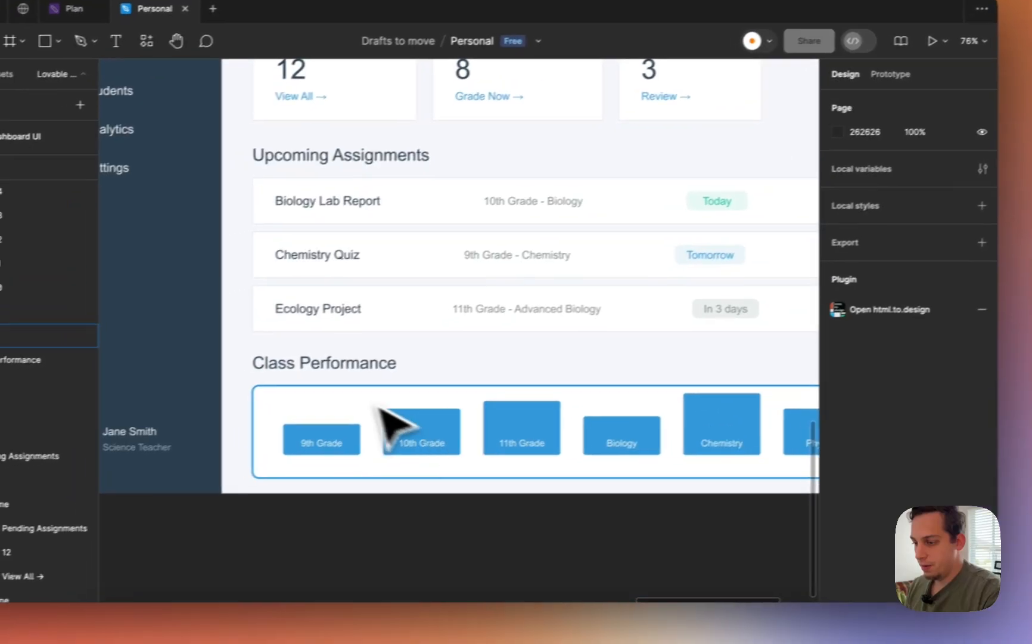
- Wrap the Class Performance chart background and bars in auto layout
{"action": "left_click", "coordinate": [366, 352]}
{"action": "left_click", "coordinate": [418, 444], "text": "shift"}
{"action": "left_click", "coordinate": [510, 437], "text": "shift"}
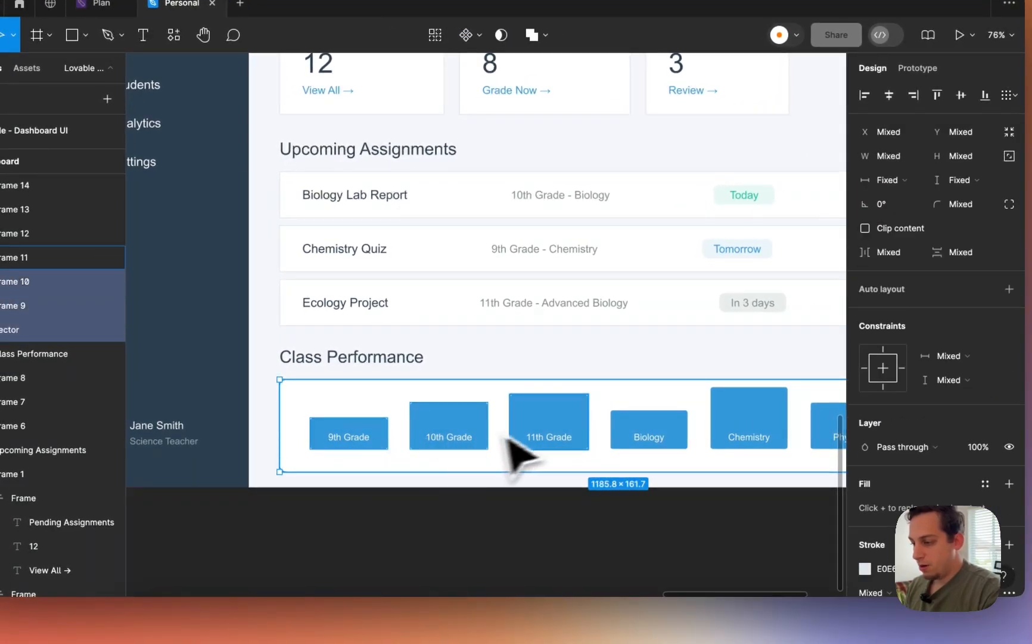
{"action": "left_click", "coordinate": [733, 428], "text": "shift"}
{"action": "scroll", "coordinate": [721, 435], "scroll_direction": "right", "scroll_amount": 4}
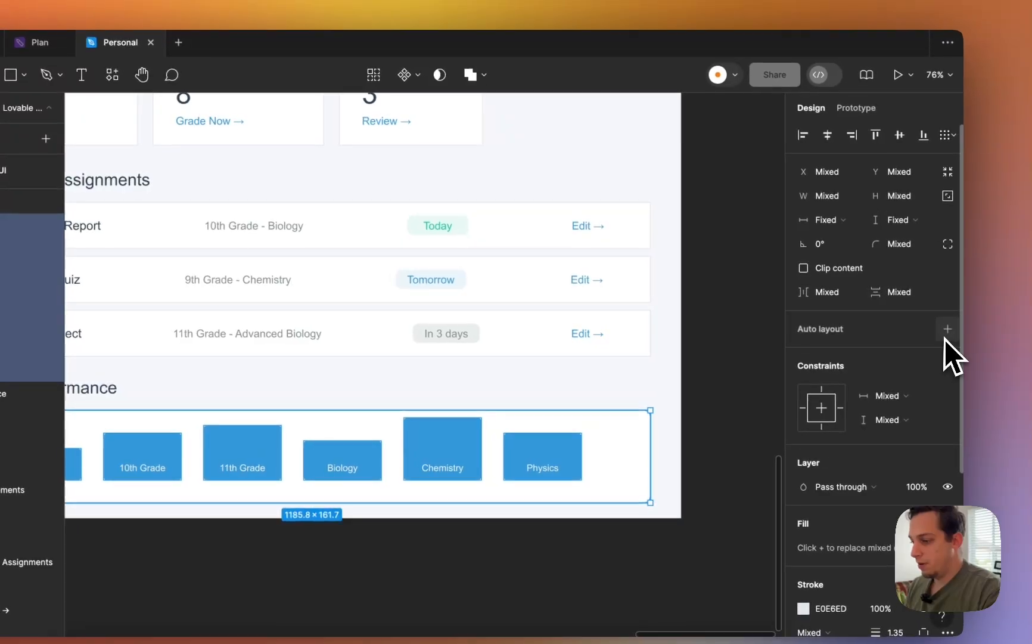
{"action": "left_click", "coordinate": [1009, 289]}
{"action": "scroll", "coordinate": [737, 427], "scroll_direction": "left", "scroll_amount": 3}
- Group the Upcoming Assignments heading into a hugging auto layout frame
{"action": "left_click", "coordinate": [306, 397]}
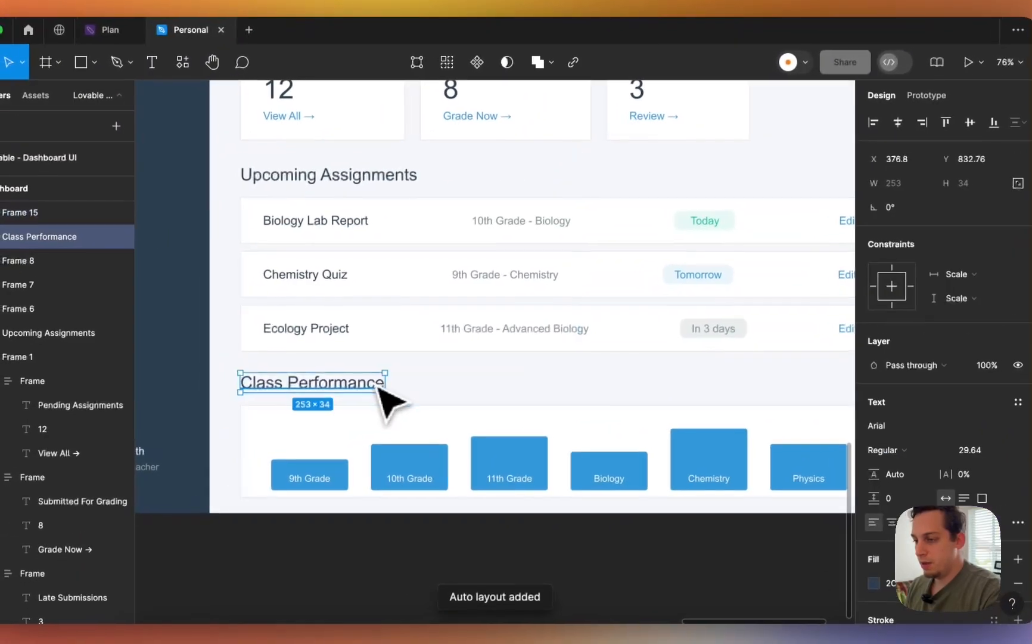
{"action": "scroll", "coordinate": [370, 370], "scroll_direction": "up", "scroll_amount": 3}
{"action": "scroll", "coordinate": [358, 340], "scroll_direction": "right", "scroll_amount": 1}
{"action": "left_click", "coordinate": [326, 277]}
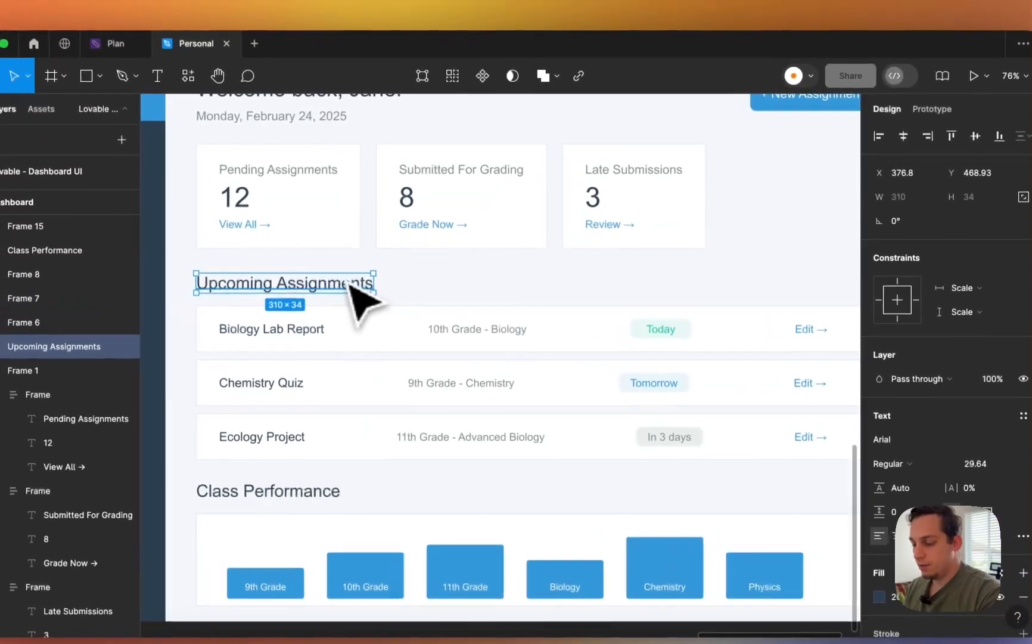
{"action": "key", "text": "super+g"}
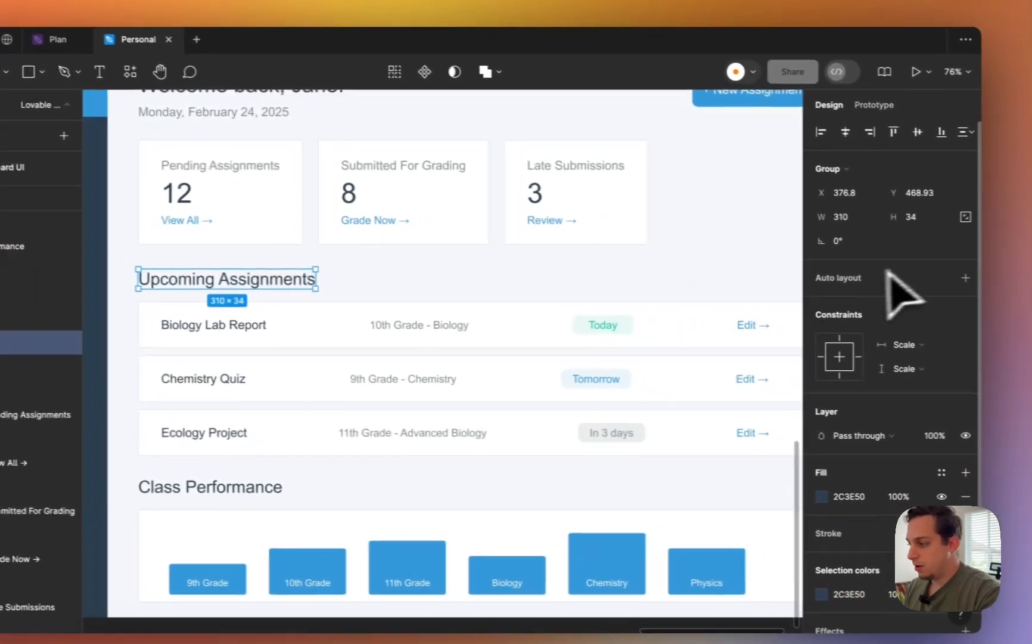
{"action": "left_click", "coordinate": [1027, 282]}
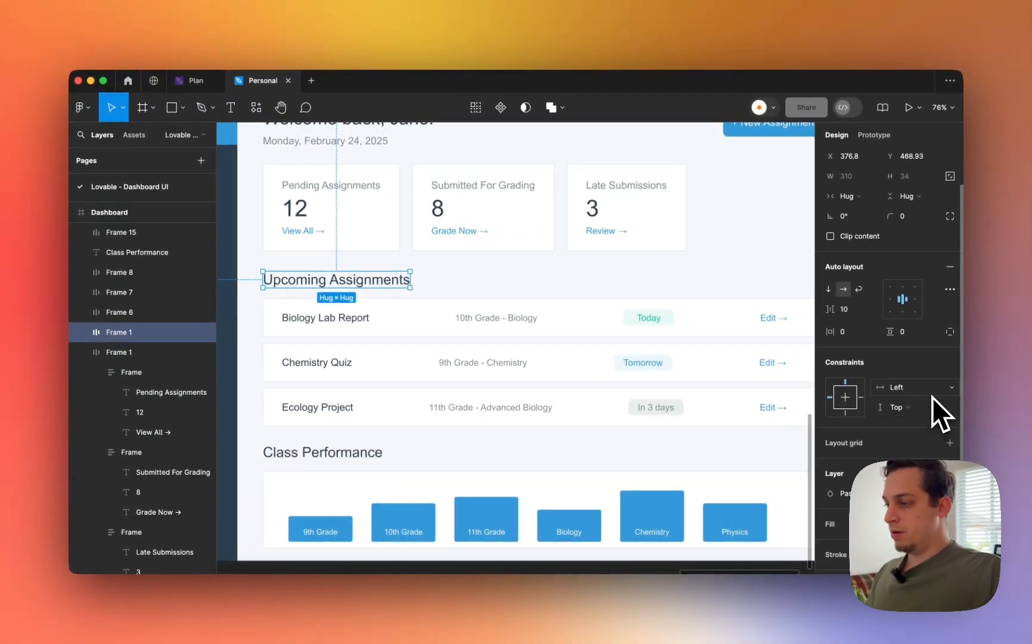
{"action": "scroll", "coordinate": [932, 397], "scroll_direction": "up", "scroll_amount": 2}
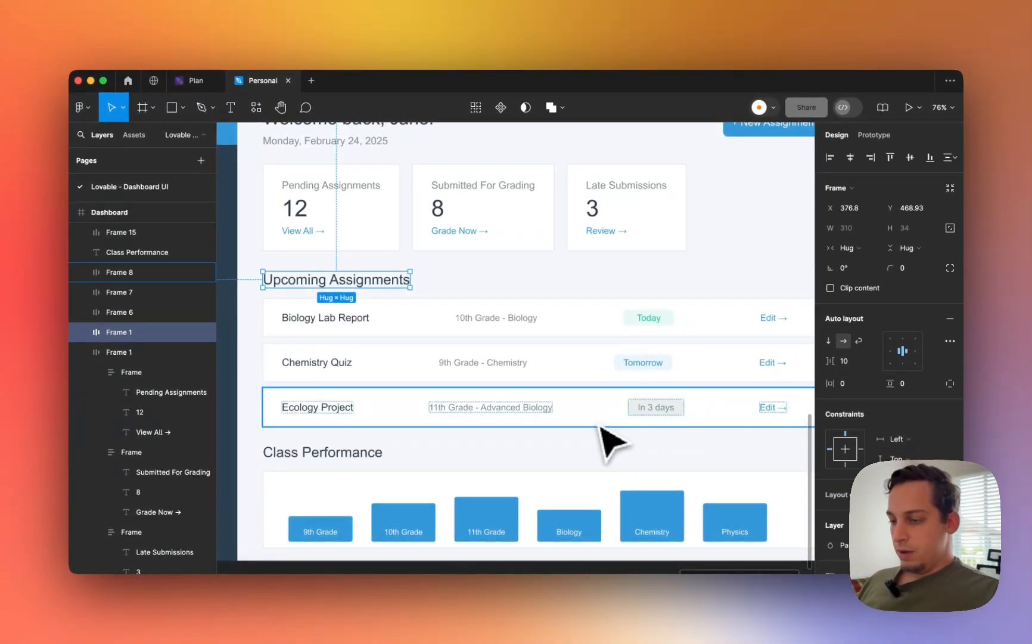
{"action": "scroll", "coordinate": [596, 423], "scroll_direction": "down", "scroll_amount": 1}
- Turn the Class Performance heading into its own auto layout frame
{"action": "left_click", "coordinate": [377, 420]}
{"action": "key", "text": "super+g"}
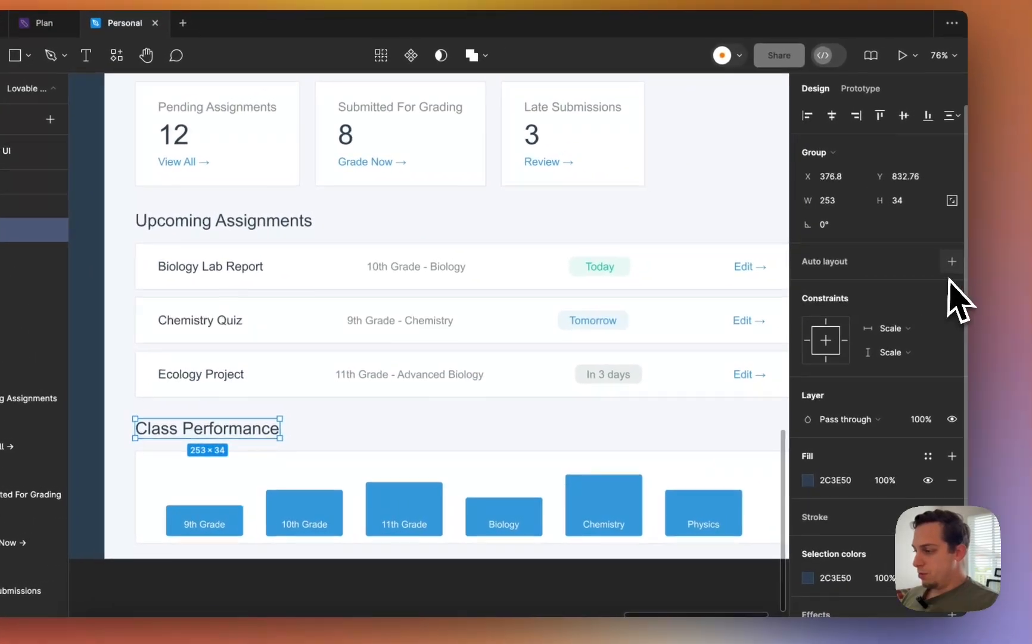
{"action": "left_click", "coordinate": [1025, 239]}
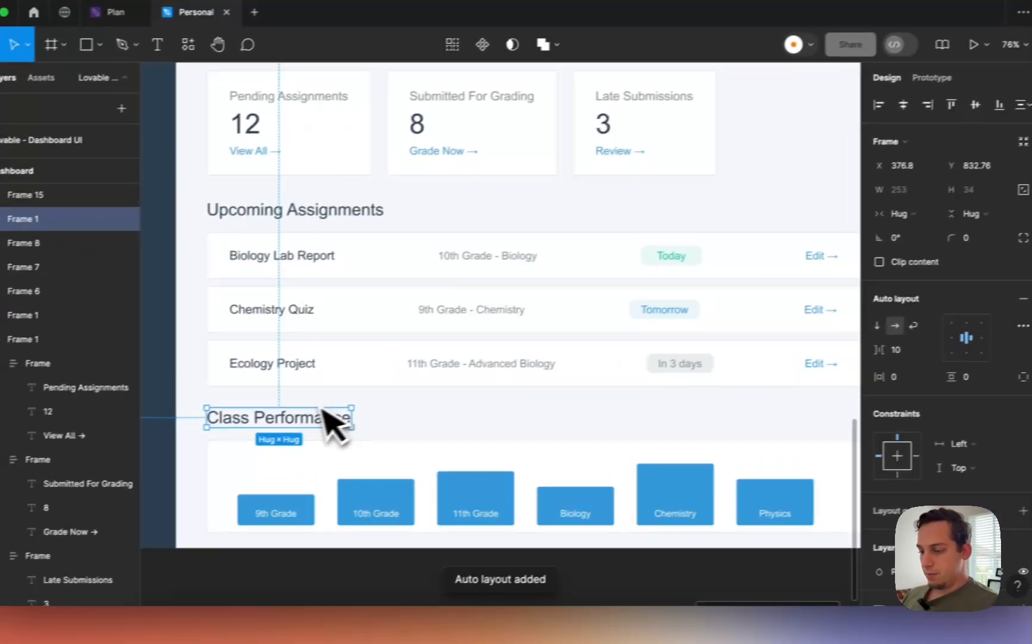
{"action": "scroll", "coordinate": [298, 410], "scroll_direction": "down", "scroll_amount": 3}
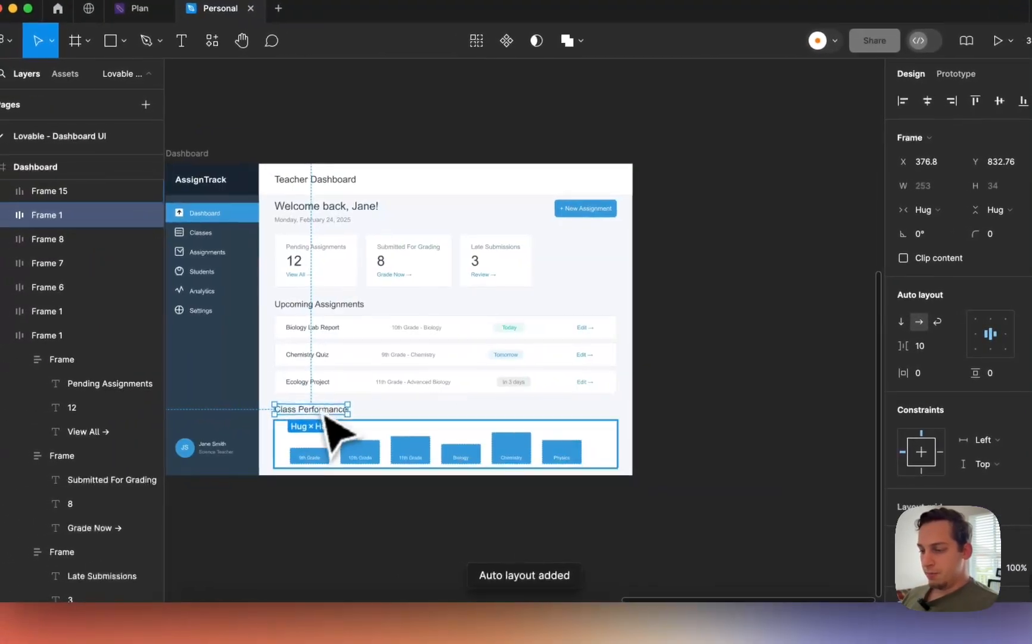
{"action": "left_click", "coordinate": [289, 442]}
{"action": "left_click", "coordinate": [315, 417], "text": "shift"}
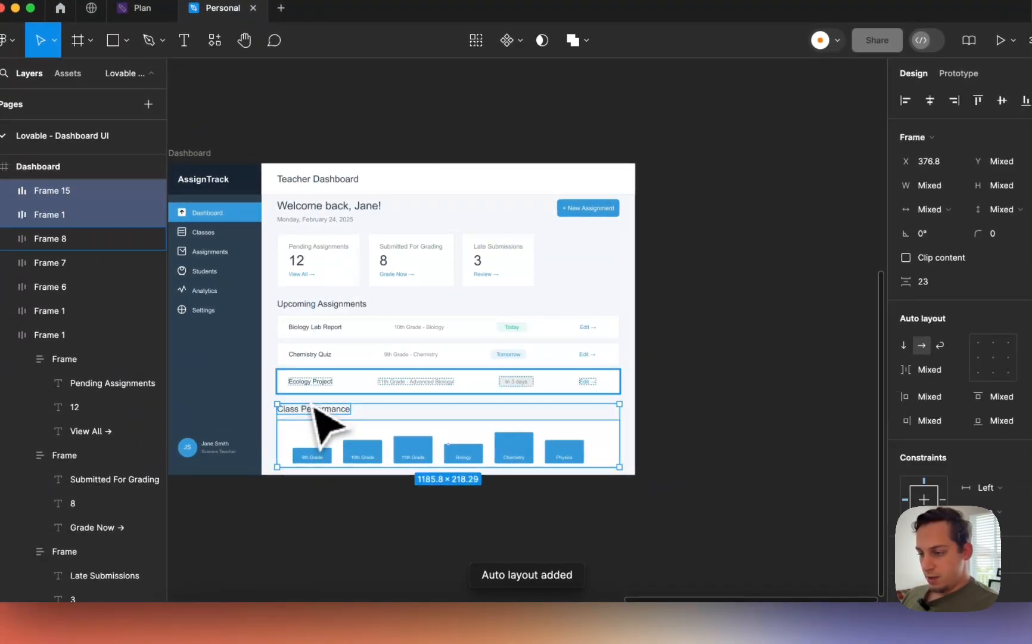
- Group the Upcoming Assignments heading and three rows into a vertical auto layout with 17 gap
{"action": "left_click", "coordinate": [316, 378]}
{"action": "left_click", "coordinate": [313, 364], "text": "shift"}
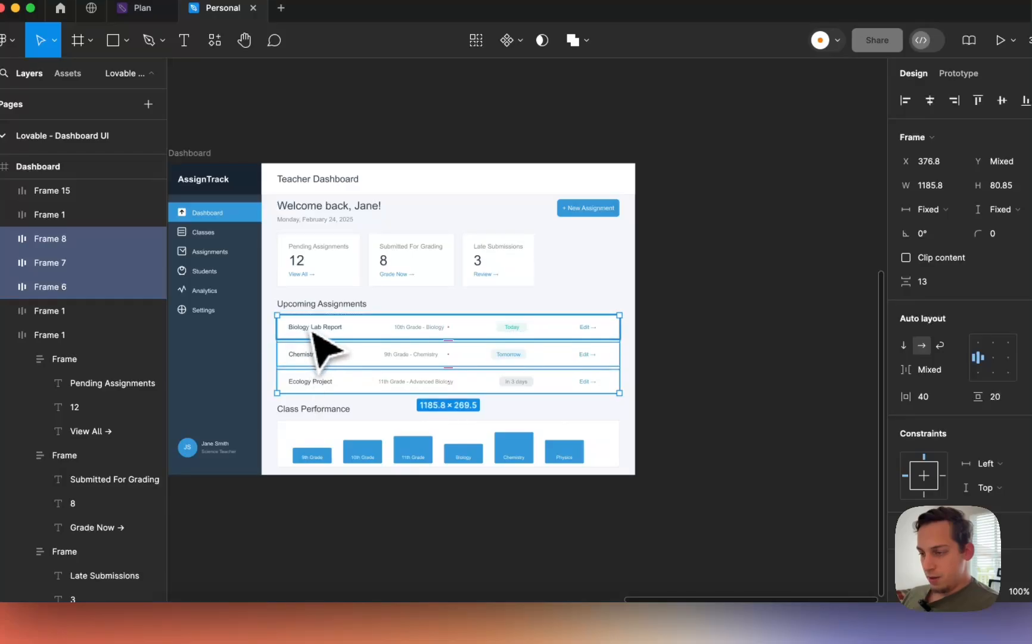
{"action": "key", "text": "super+g"}
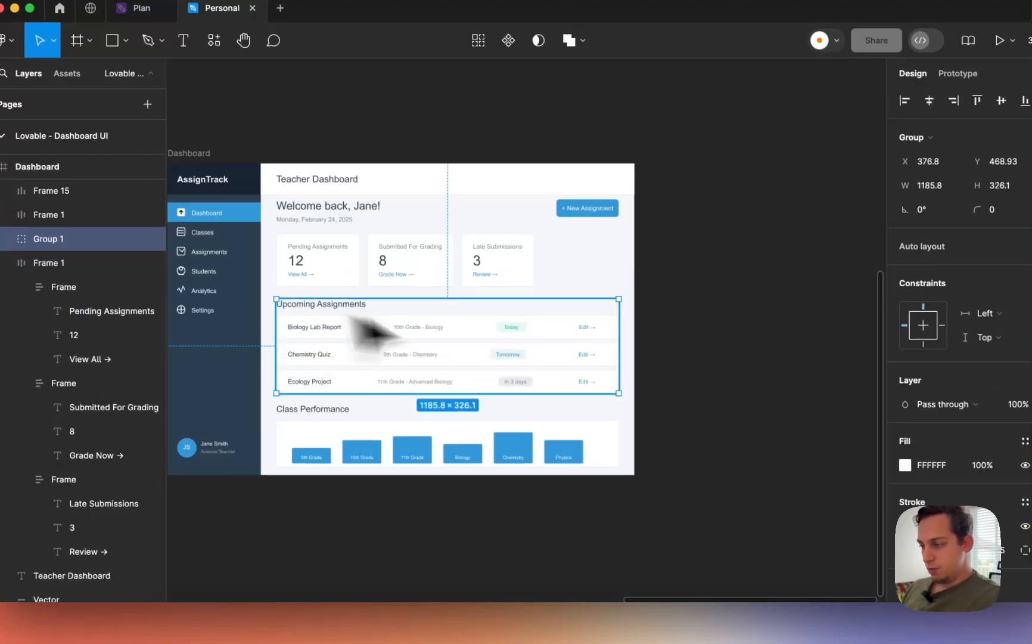
{"action": "left_click", "coordinate": [950, 262]}
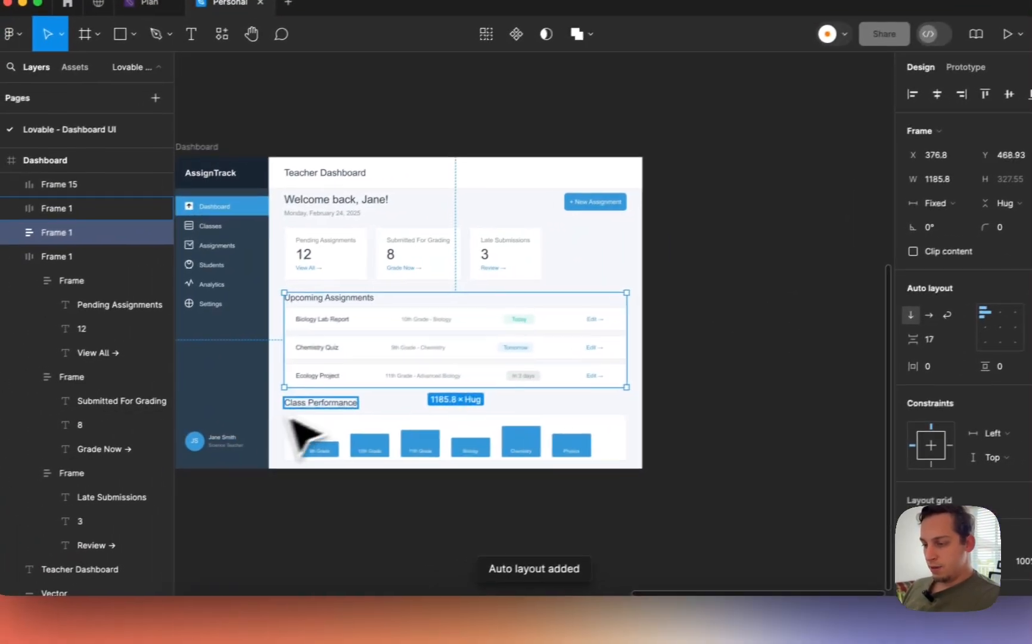
- Group the Class Performance heading and chart into a vertical auto layout frame
{"action": "left_click", "coordinate": [211, 425]}
{"action": "left_click", "coordinate": [215, 444], "text": "shift"}
{"action": "key", "text": "super+g"}
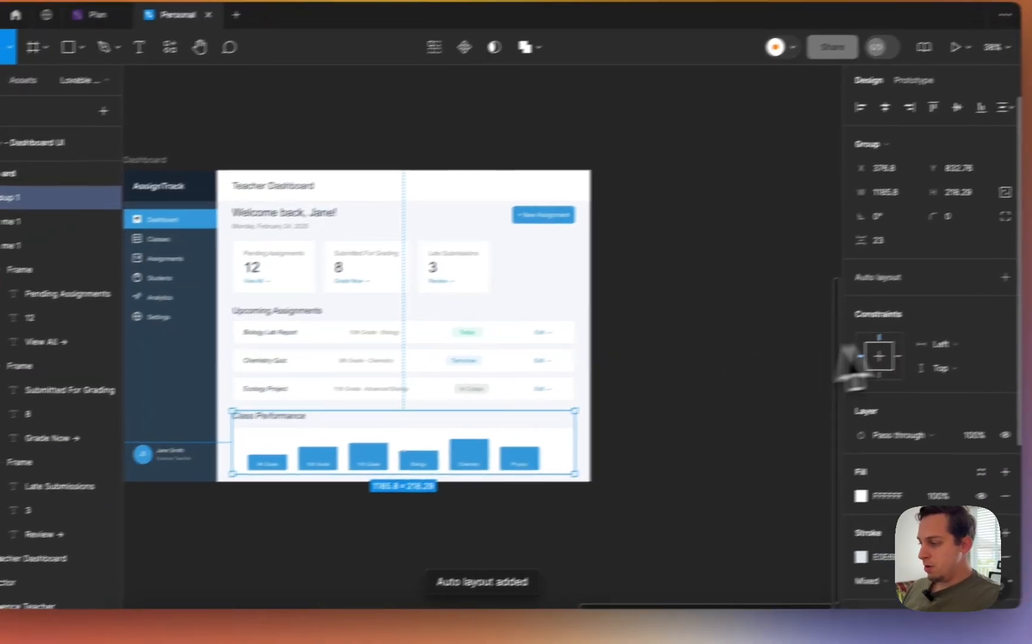
{"action": "left_click", "coordinate": [958, 295]}
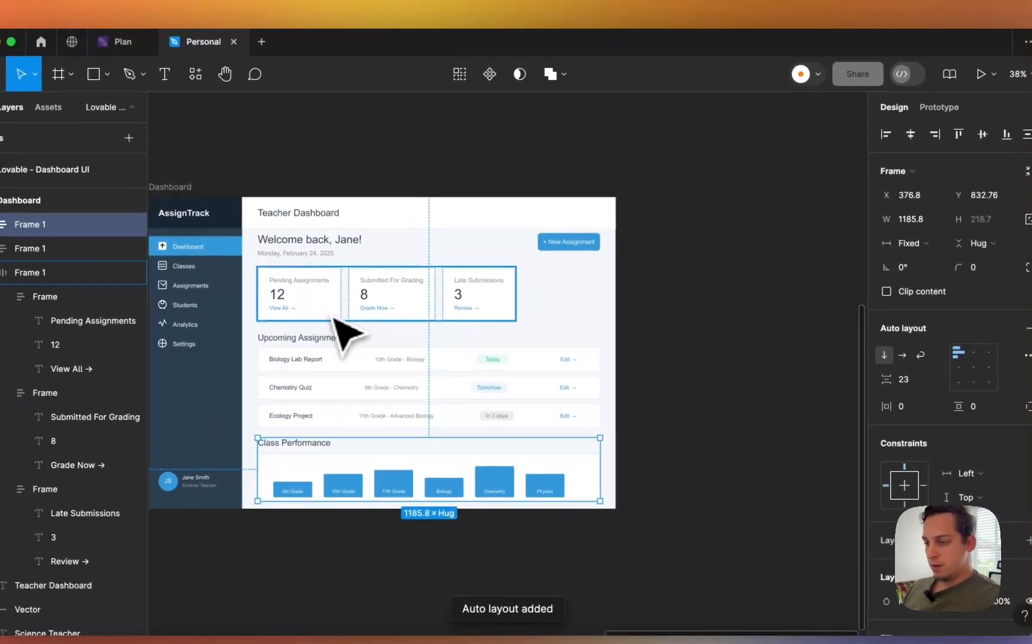
{"action": "left_click", "coordinate": [322, 286]}
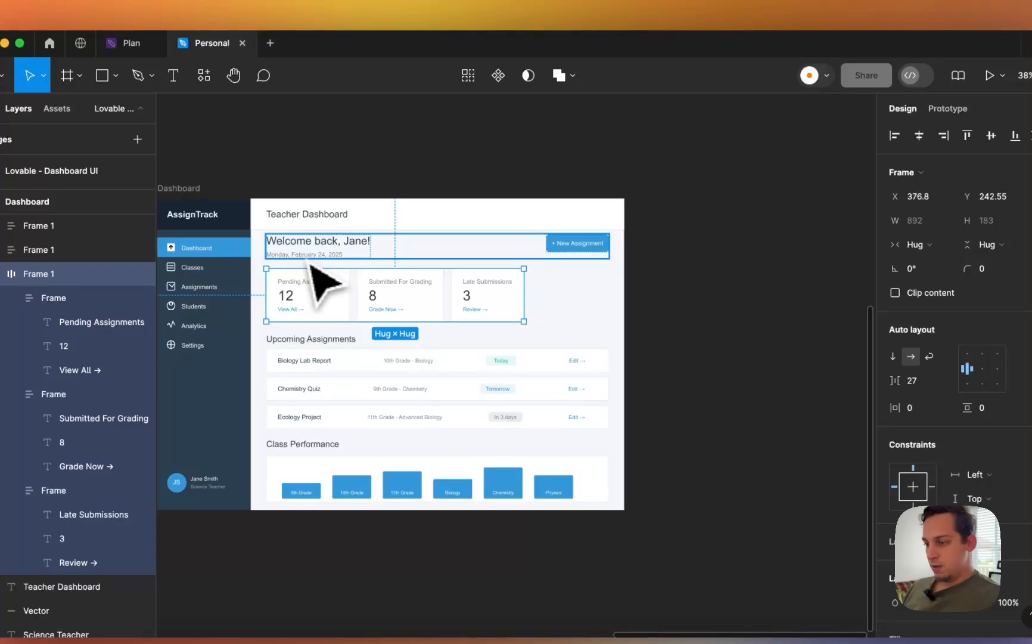
- Group the welcome header and stats cards into a vertical auto layout with 37 gap
{"action": "left_click", "coordinate": [310, 253], "text": "shift"}
{"action": "key", "text": "super+g"}
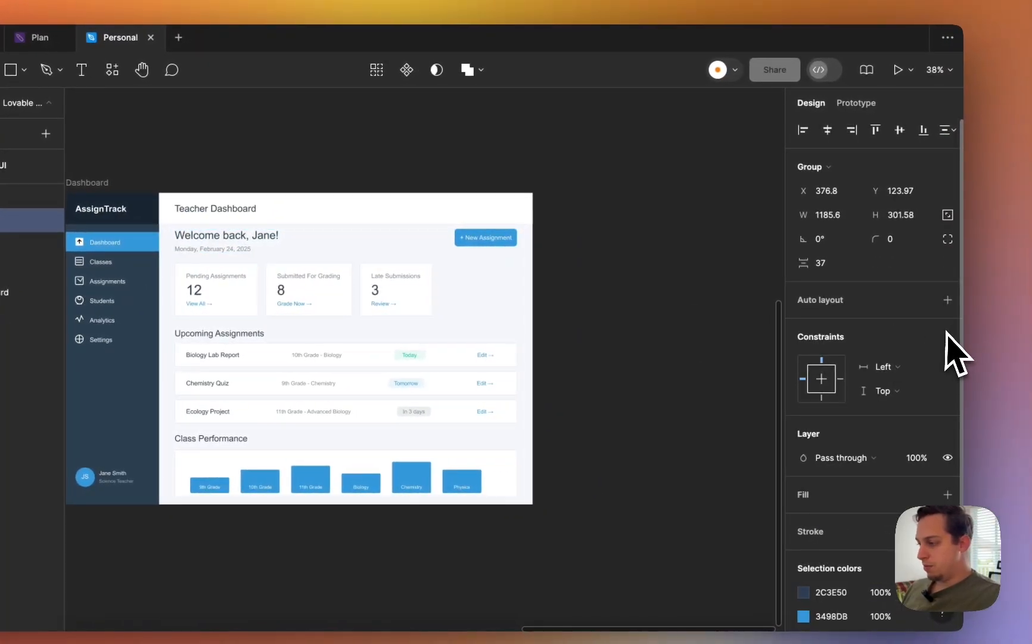
{"action": "left_click", "coordinate": [948, 300]}
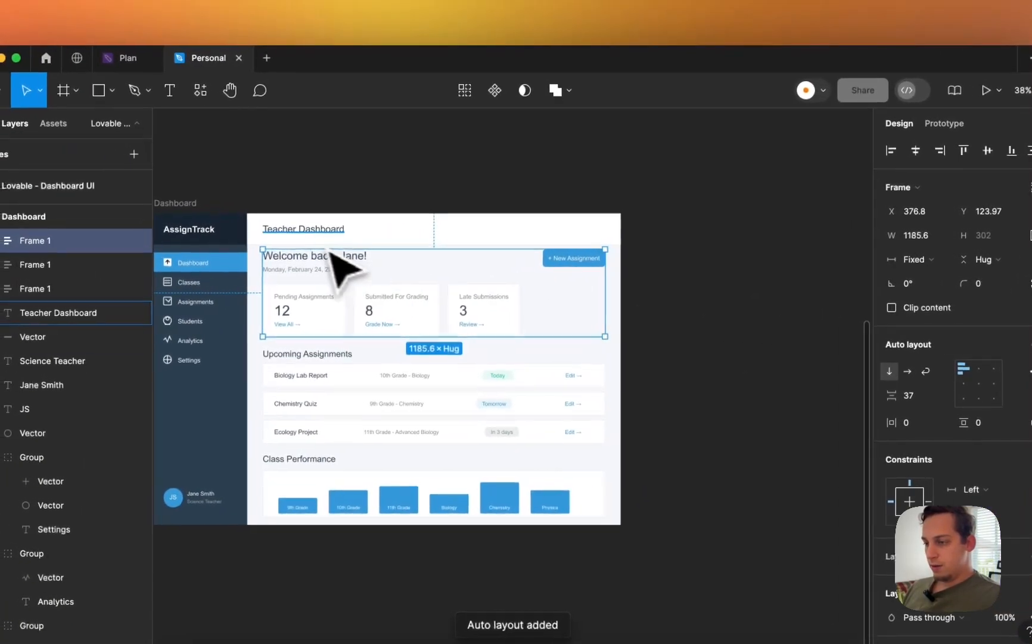
- Wrap the Teacher Dashboard title and divider line in an auto layout frame
{"action": "left_click", "coordinate": [221, 209]}
{"action": "scroll", "coordinate": [325, 257], "scroll_direction": "up", "scroll_amount": 5}
{"action": "left_click", "coordinate": [512, 261], "text": "shift"}
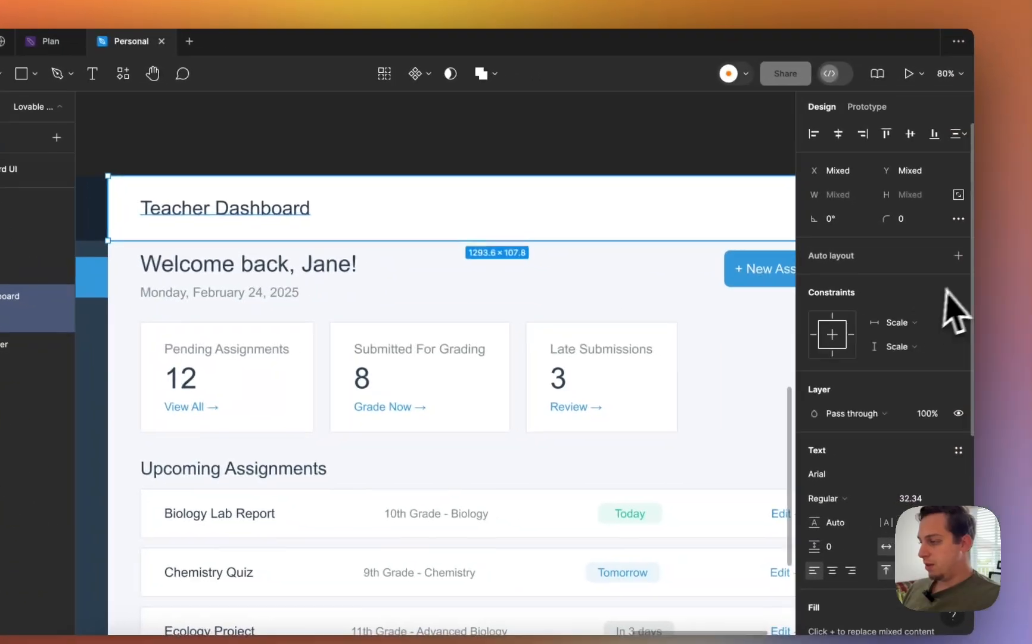
{"action": "left_click", "coordinate": [948, 253]}
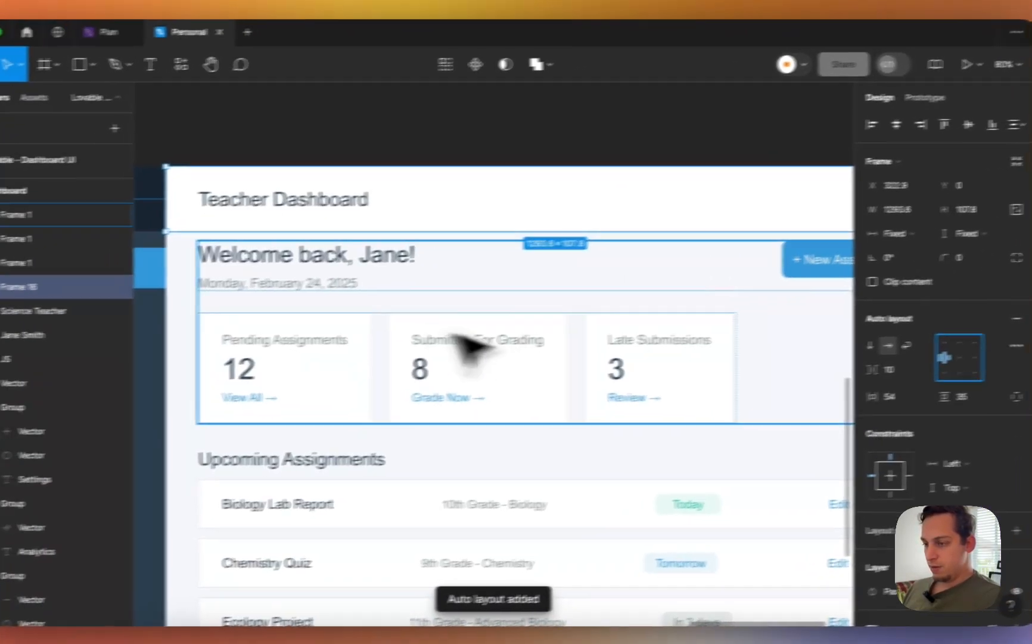
{"action": "scroll", "coordinate": [405, 350], "scroll_direction": "down", "scroll_amount": 4}
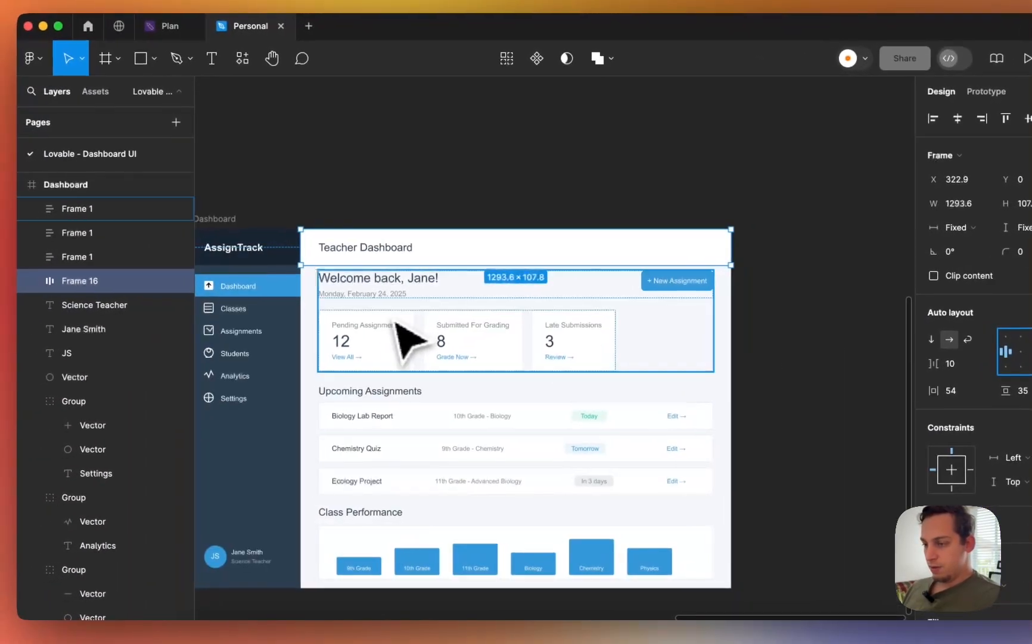
- Narrow the dashboard background shape from its left edge
{"action": "left_click", "coordinate": [325, 325]}
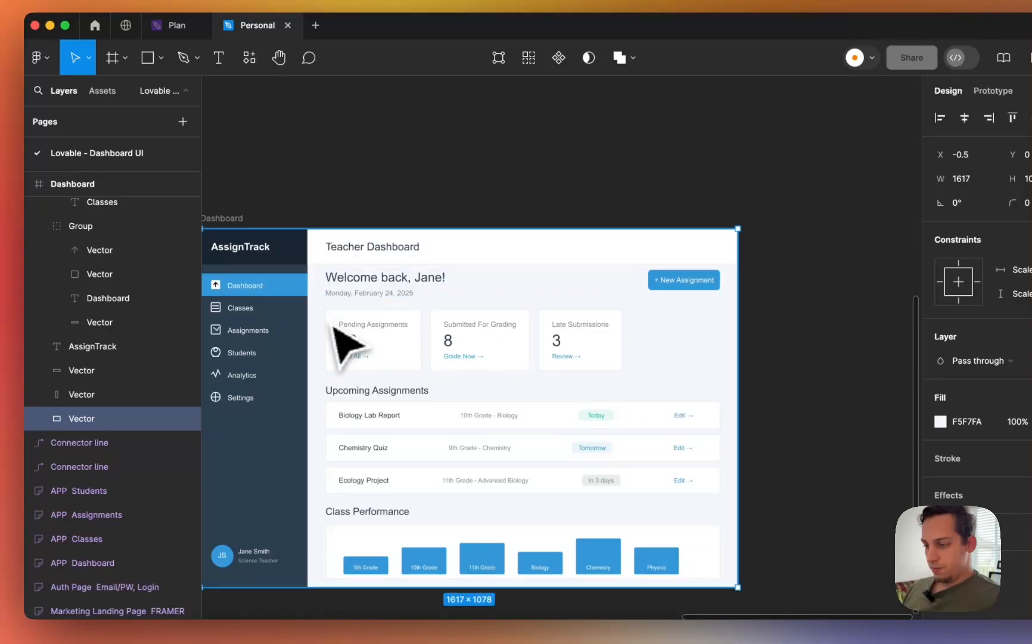
{"action": "scroll", "coordinate": [330, 328], "scroll_direction": "left", "scroll_amount": 4}
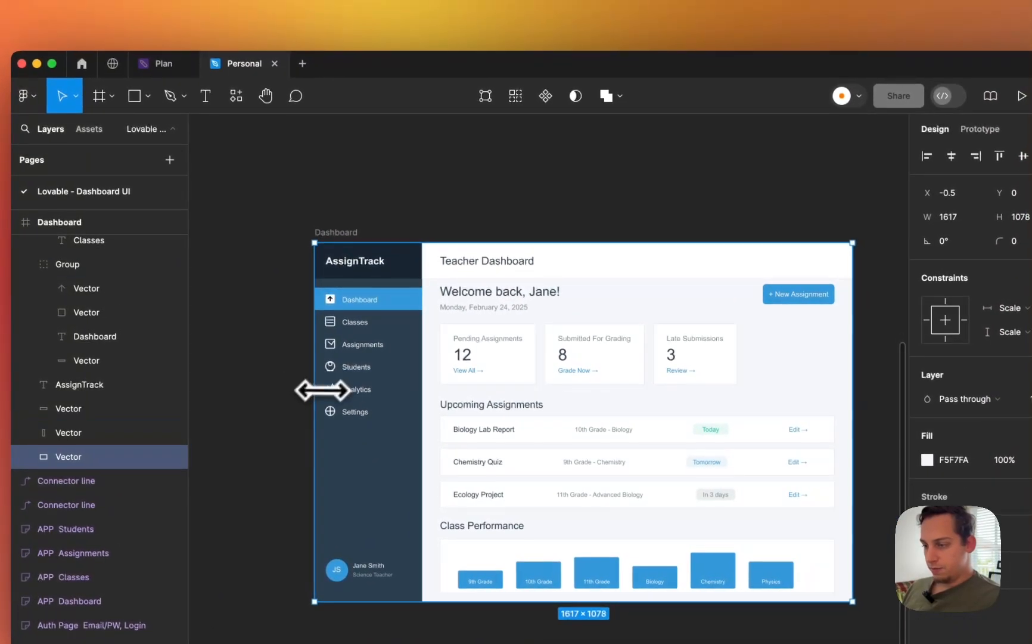
{"action": "left_click_drag", "start_coordinate": [322, 390], "coordinate": [345, 389]}
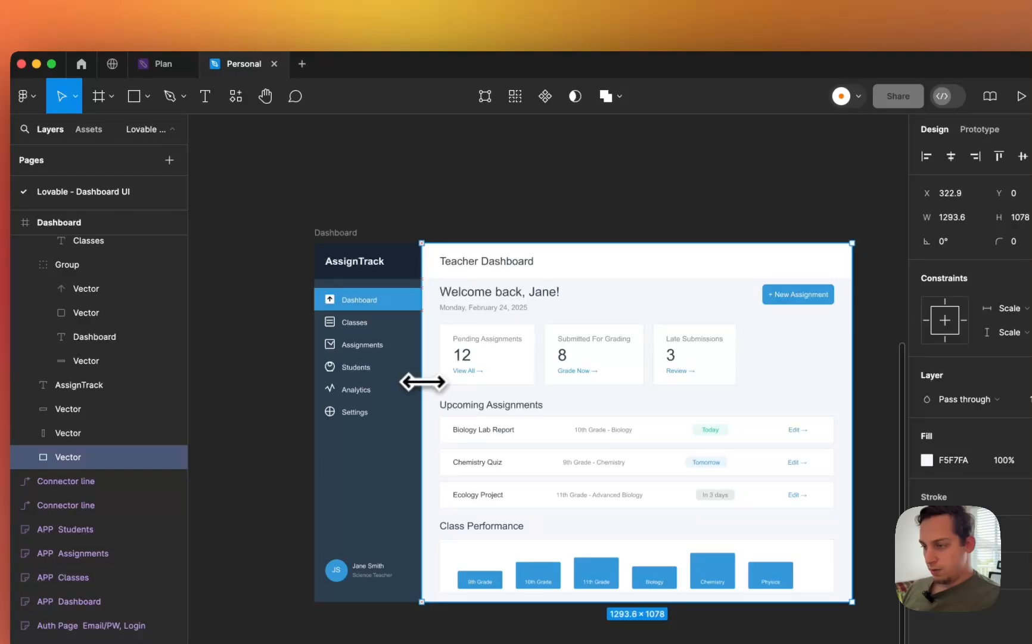
- Select the welcome, Upcoming Assignments and Class Performance sections together
{"action": "left_click", "coordinate": [571, 272]}
{"action": "left_click", "coordinate": [564, 310]}
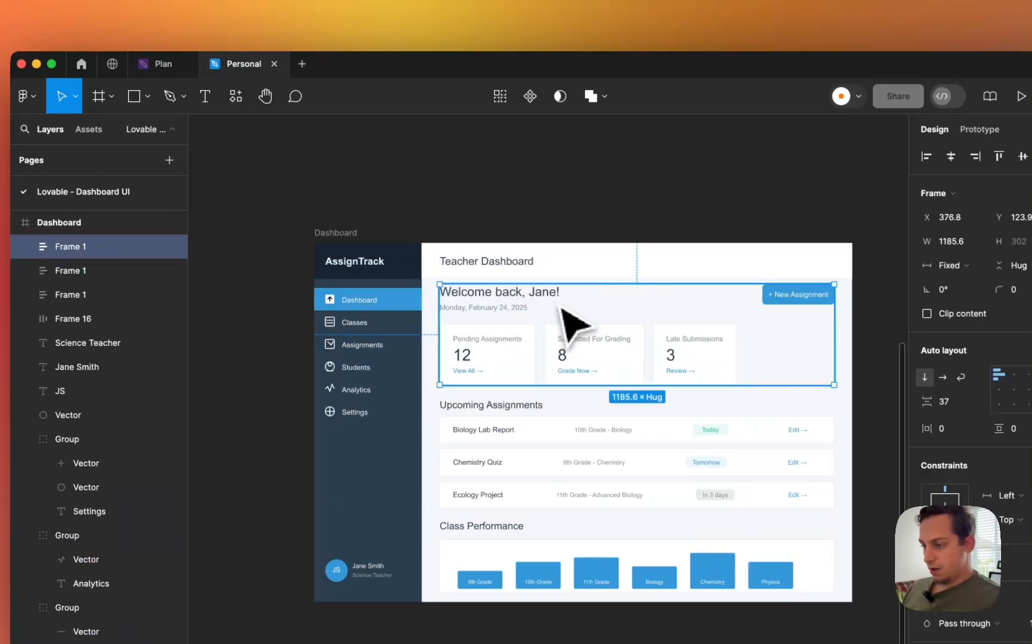
{"action": "left_click", "coordinate": [484, 456], "text": "shift"}
{"action": "left_click", "coordinate": [508, 528], "text": "shift"}
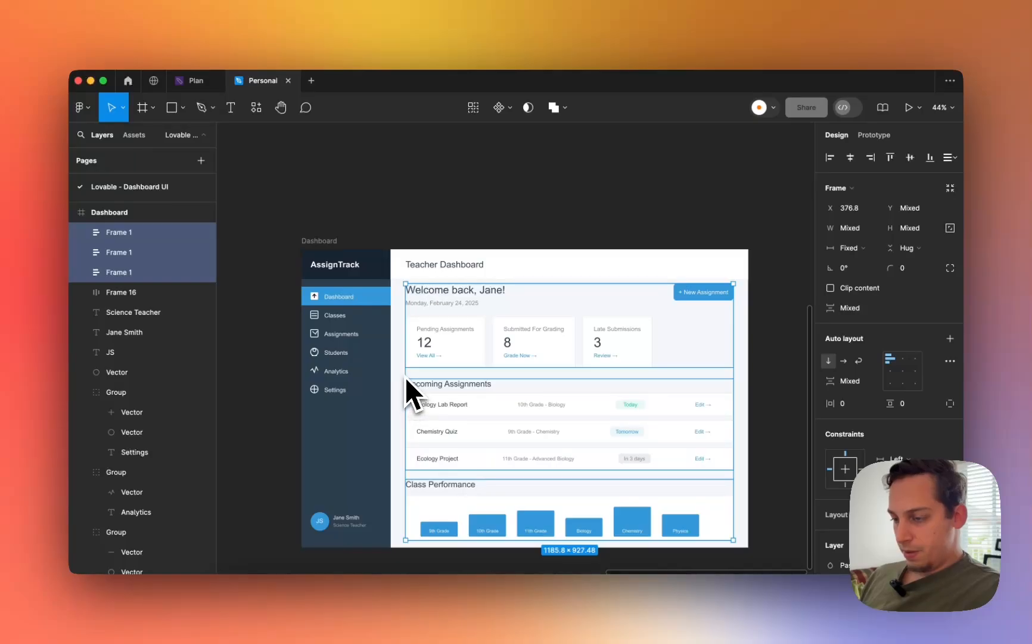
- Shorten the content background to start below the title bar and stack the three sections in vertical auto layout
{"action": "left_click", "coordinate": [406, 373]}
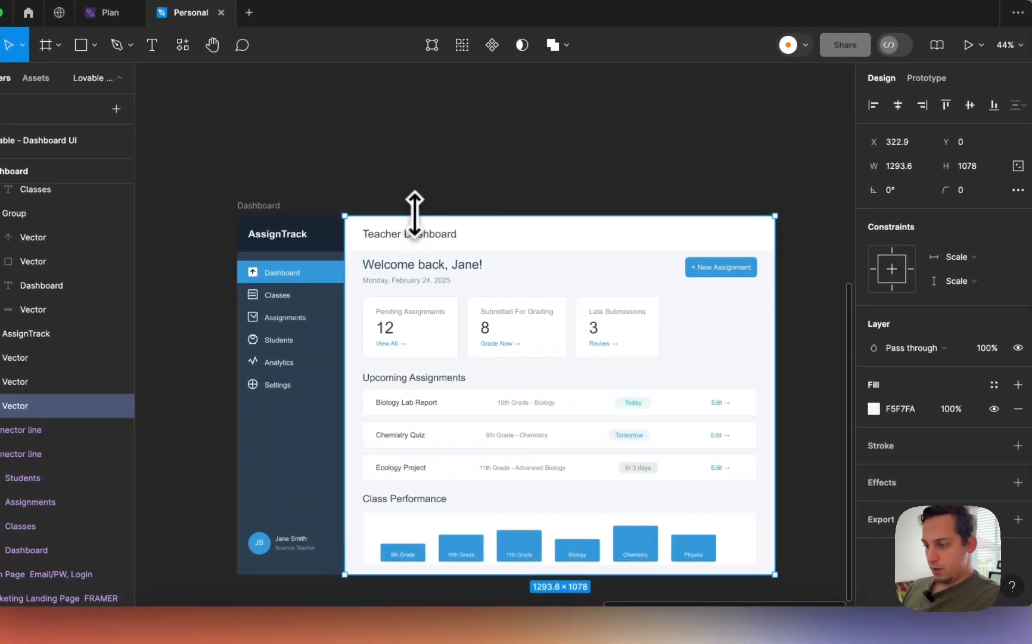
{"action": "left_click_drag", "start_coordinate": [413, 304], "coordinate": [441, 249]}
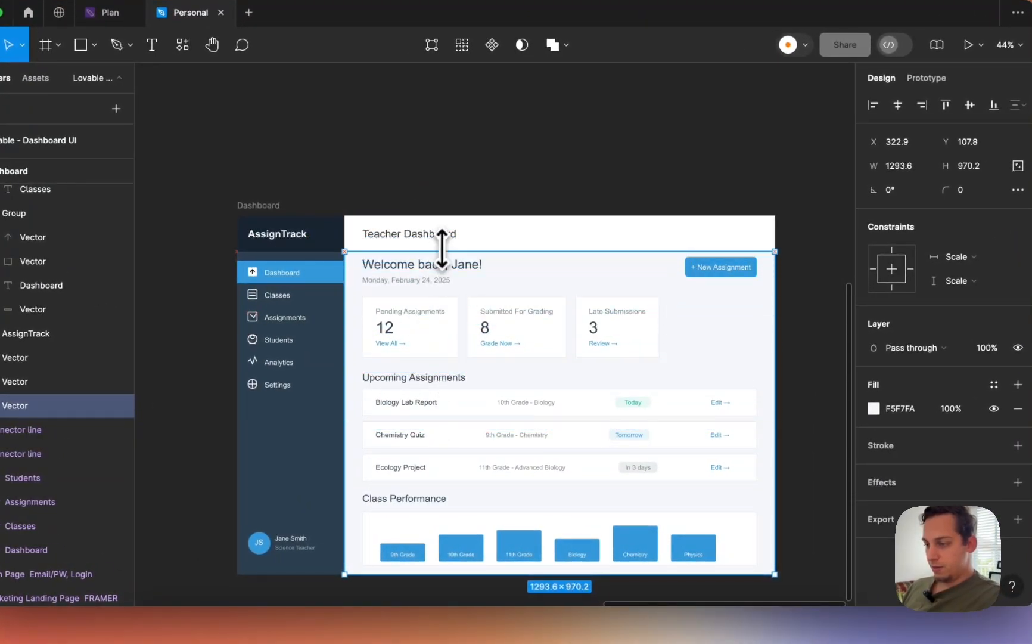
{"action": "left_click", "coordinate": [396, 277]}
{"action": "left_click", "coordinate": [426, 472], "text": "shift"}
{"action": "left_click", "coordinate": [388, 504], "text": "shift"}
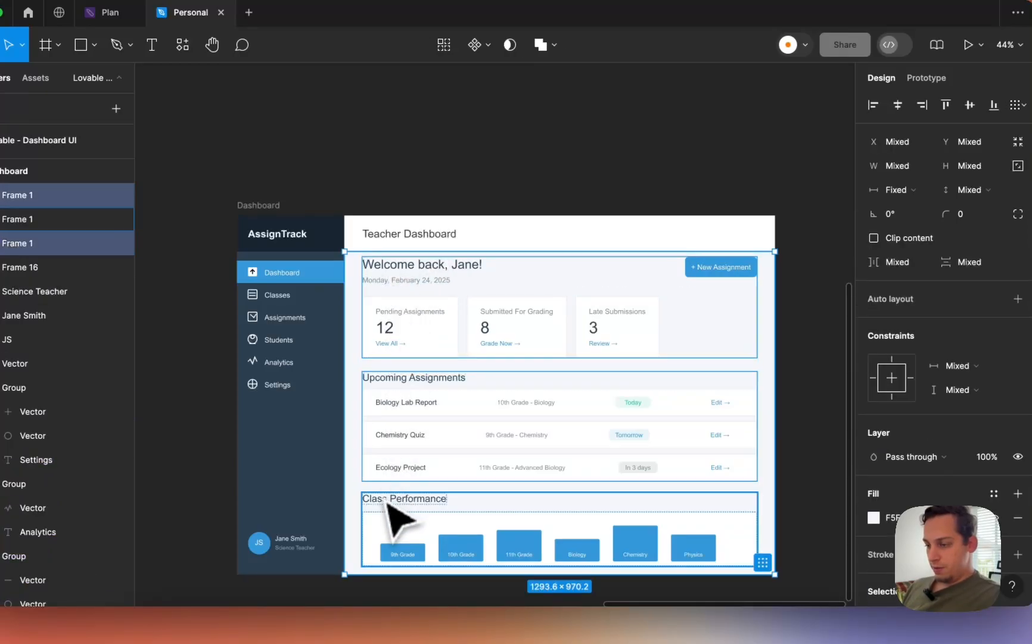
{"action": "left_click", "coordinate": [1017, 299]}
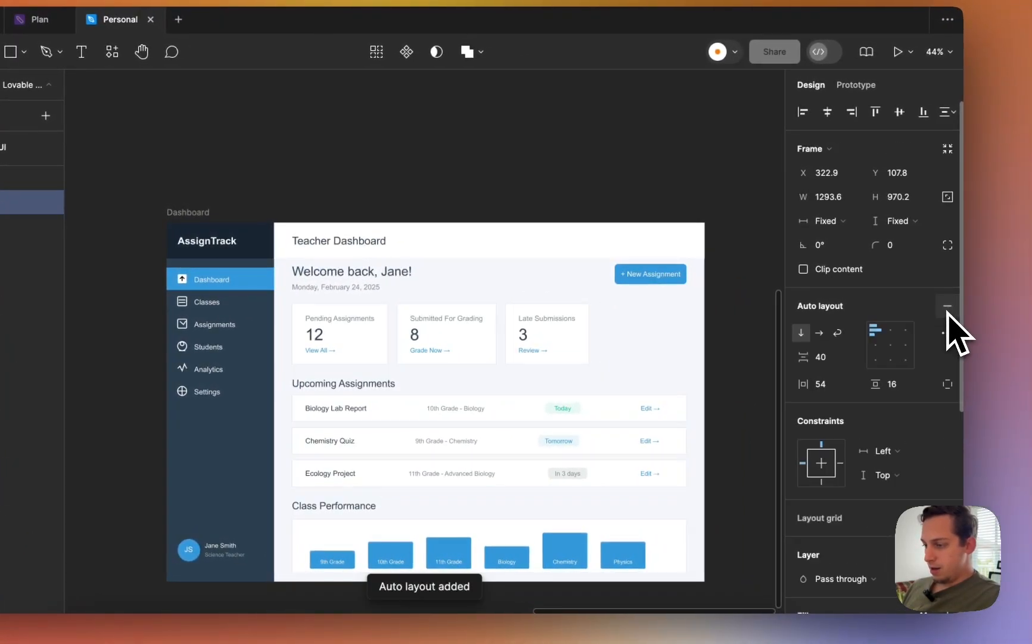
- Wrap the title bar and content frame in an outer zero-gap vertical auto layout frame hugging height
{"action": "left_click", "coordinate": [514, 250]}
{"action": "left_click", "coordinate": [333, 323], "text": "shift"}
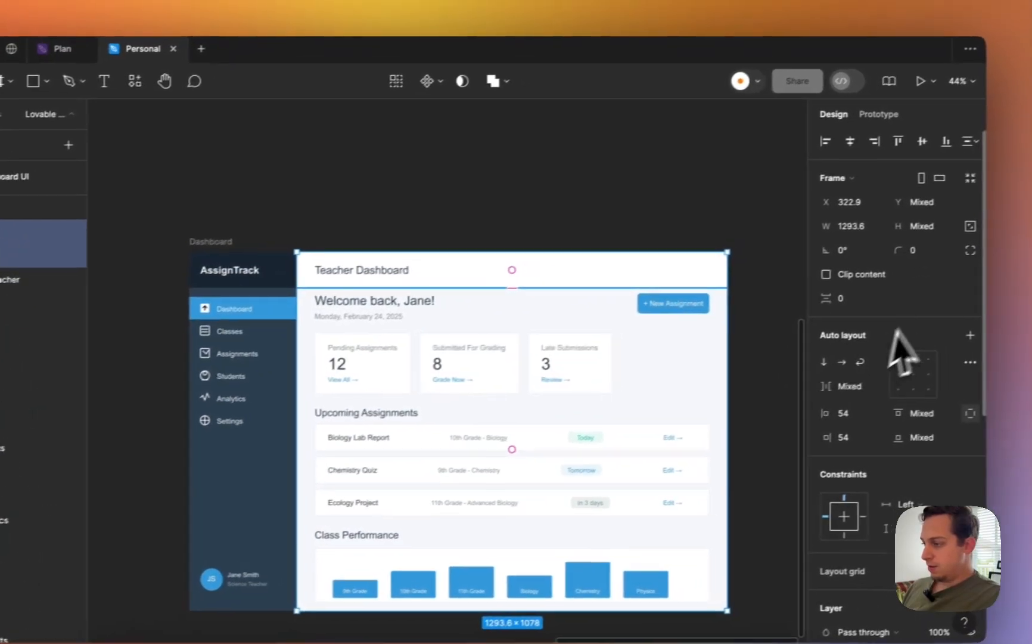
{"action": "left_click", "coordinate": [659, 227]}
{"action": "scroll", "coordinate": [581, 295], "scroll_direction": "up", "scroll_amount": 5}
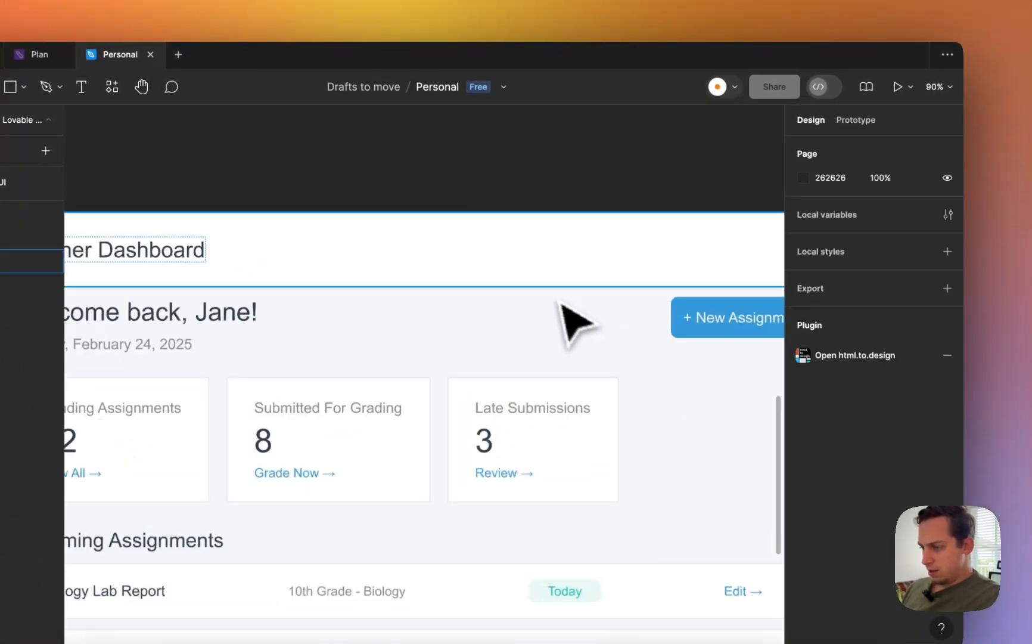
{"action": "left_click", "coordinate": [505, 292]}
{"action": "left_click", "coordinate": [504, 262], "text": "shift"}
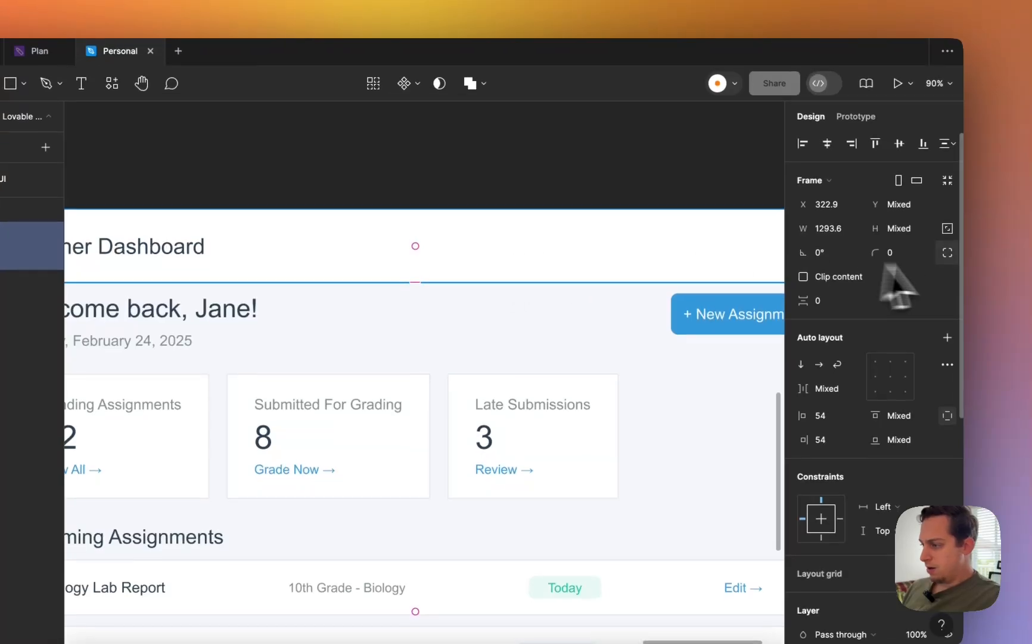
{"action": "left_click", "coordinate": [947, 337]}
{"action": "scroll", "coordinate": [608, 322], "scroll_direction": "down", "scroll_amount": 5}
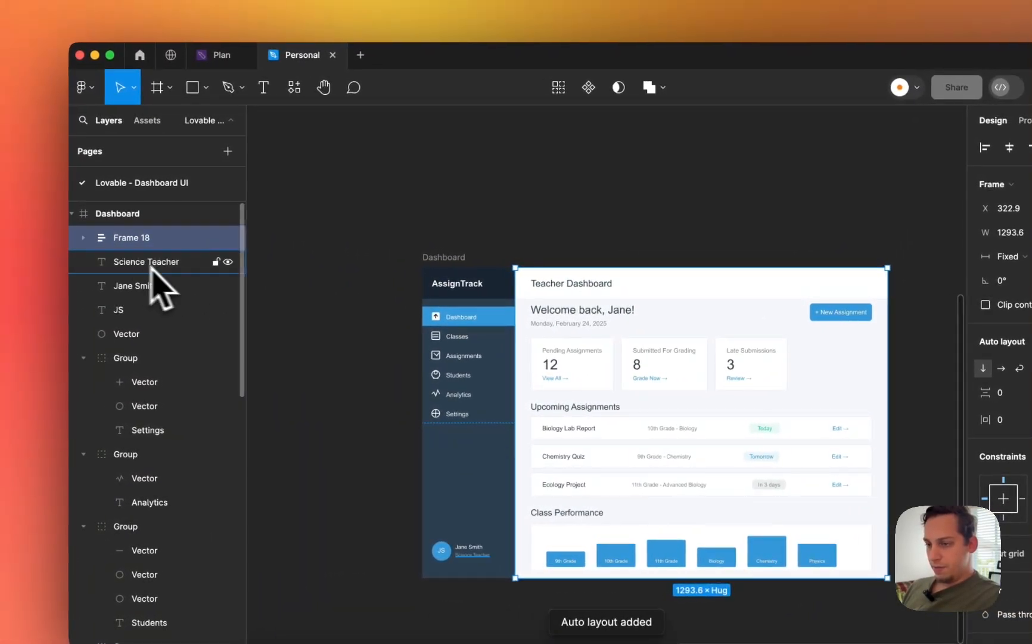
- Rename the outer frame 'Right', the title bar 'Title' and the content frame 'Content'
{"action": "double_click", "coordinate": [136, 244]}
{"action": "type", "text": "Right"}
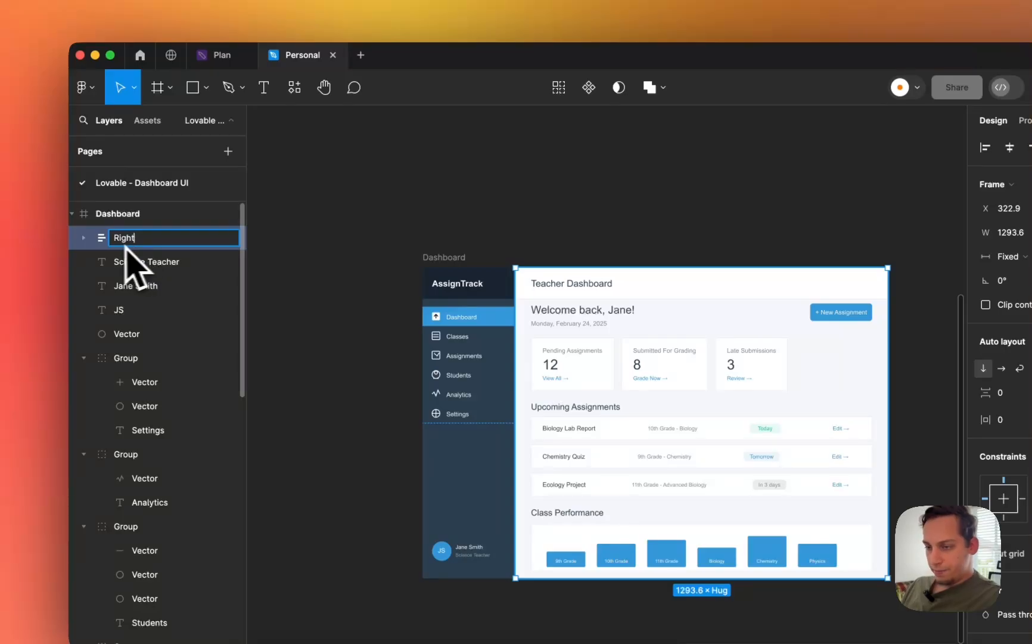
{"action": "left_click", "coordinate": [82, 239]}
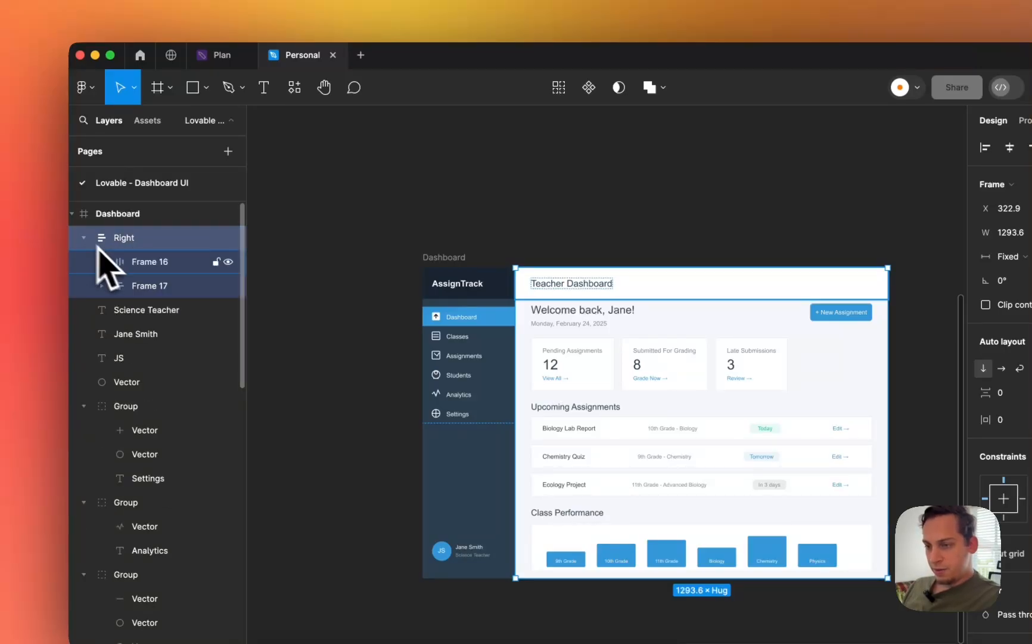
{"action": "left_click", "coordinate": [135, 265]}
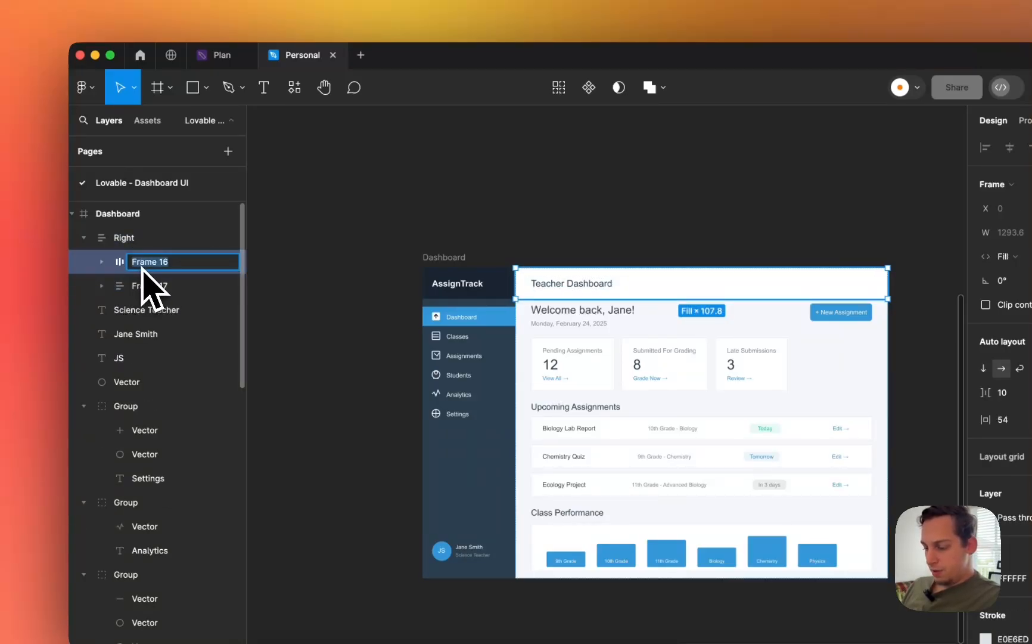
{"action": "type", "text": "Title"}
{"action": "double_click", "coordinate": [145, 287]}
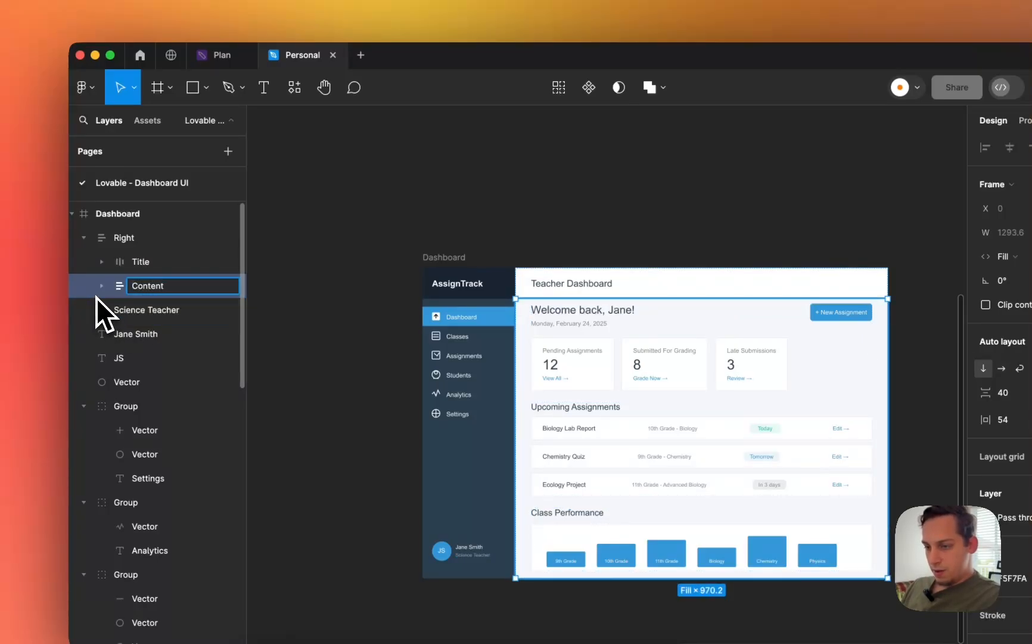
{"action": "type", "text": "Content"}
- Name the first and third section layers inside Content 'Section 1' and 'Section 3'
{"action": "left_click", "coordinate": [101, 286]}
{"action": "left_click", "coordinate": [156, 311]}
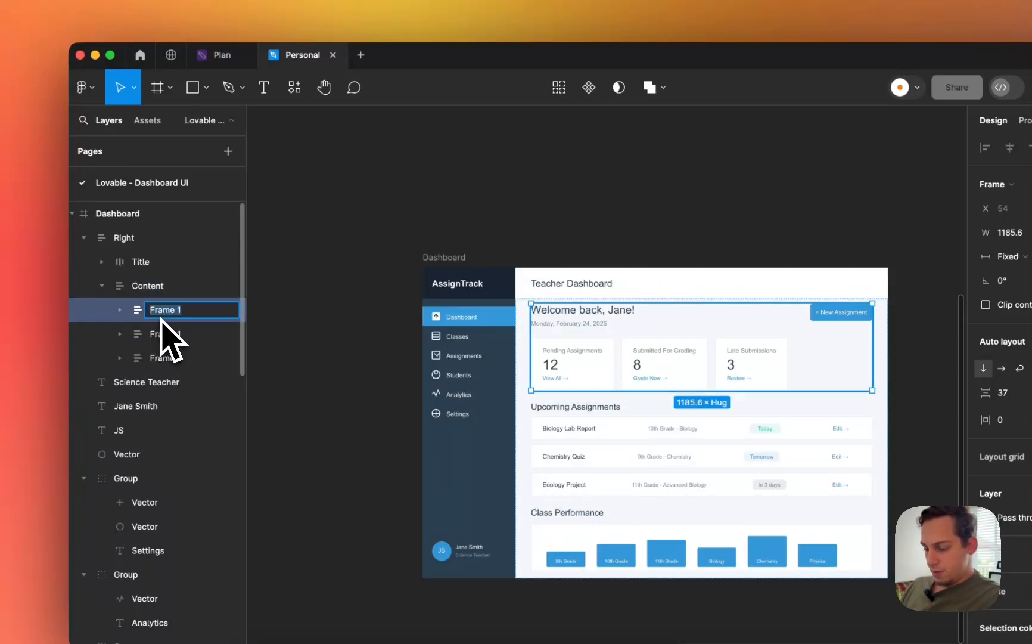
{"action": "type", "text": "Section 1"}
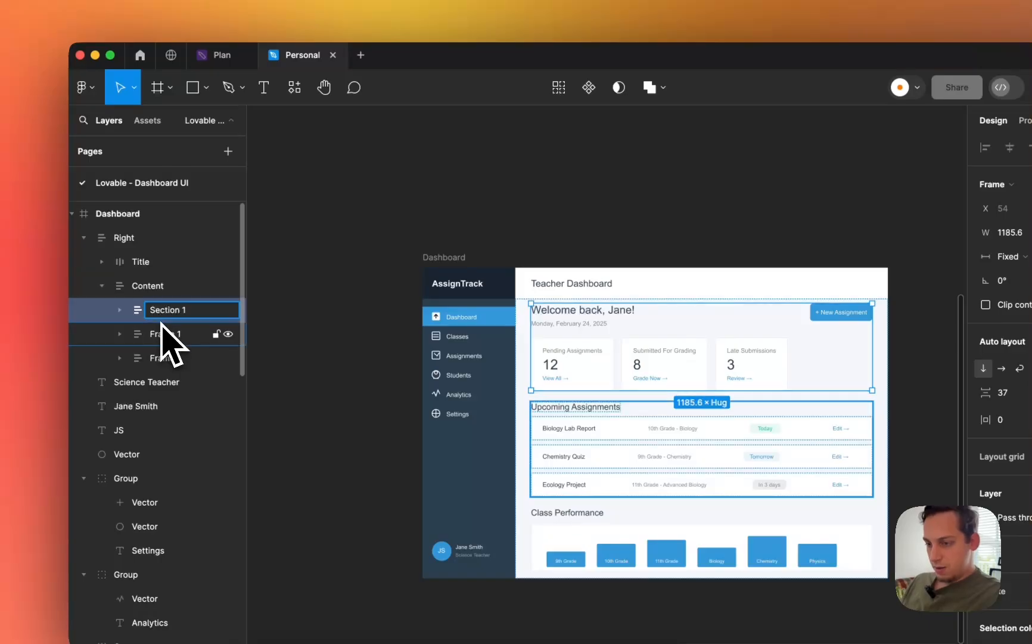
{"action": "double_click", "coordinate": [161, 335]}
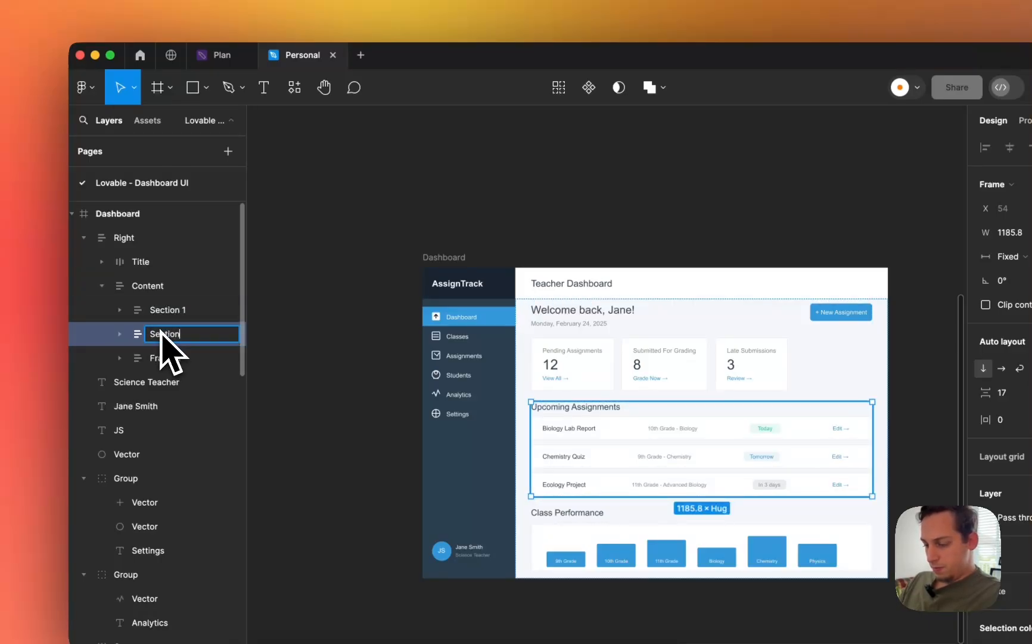
{"action": "double_click", "coordinate": [161, 356]}
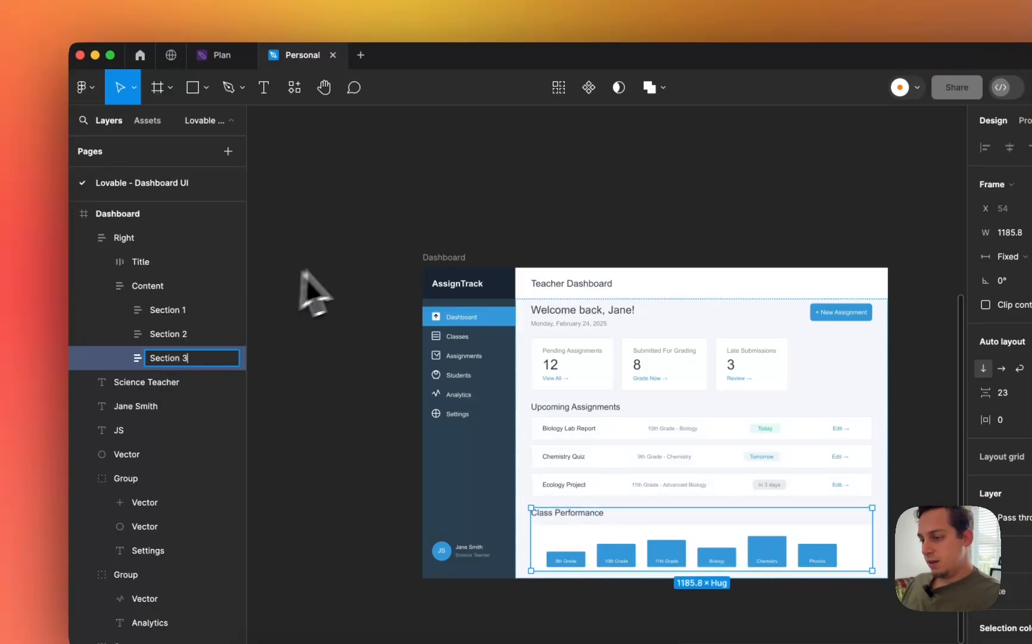
{"action": "type", "text": "Section 3"}
{"action": "left_click", "coordinate": [509, 202]}
{"action": "left_click", "coordinate": [578, 356]}
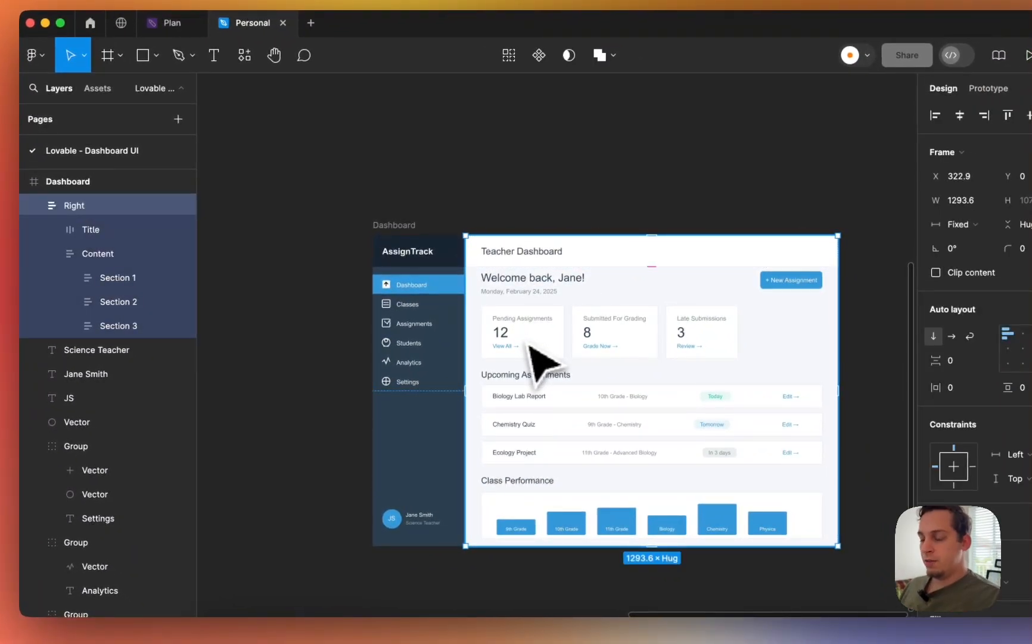
- Wrap the profile name and role text in an auto layout frame
{"action": "scroll", "coordinate": [463, 314], "scroll_direction": "up", "scroll_amount": 5}
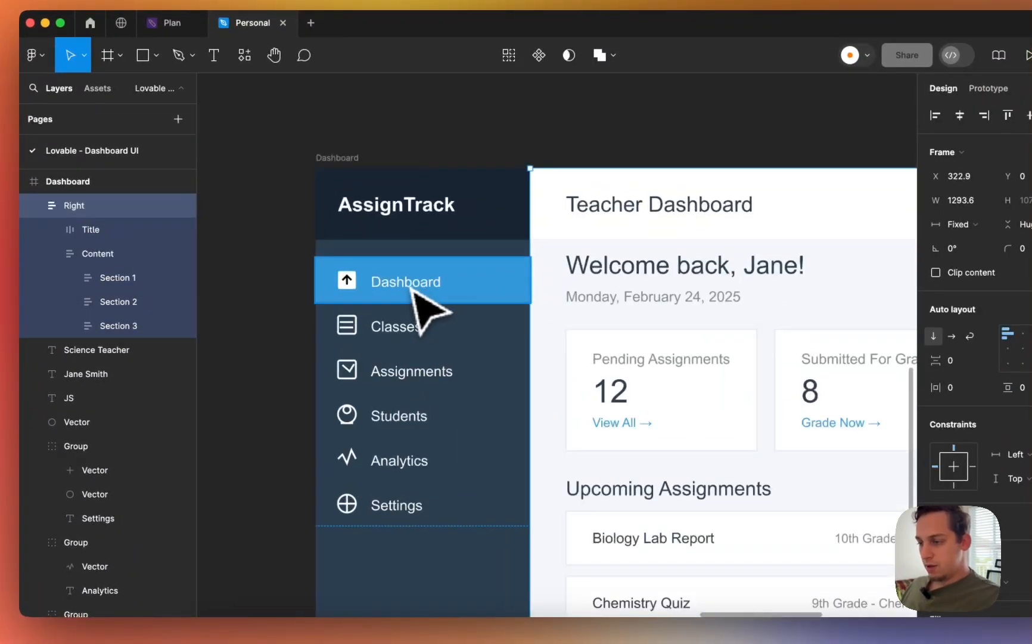
{"action": "scroll", "coordinate": [410, 292], "scroll_direction": "down", "scroll_amount": 3}
{"action": "left_click", "coordinate": [397, 287]}
{"action": "scroll", "coordinate": [397, 288], "scroll_direction": "up", "scroll_amount": 5}
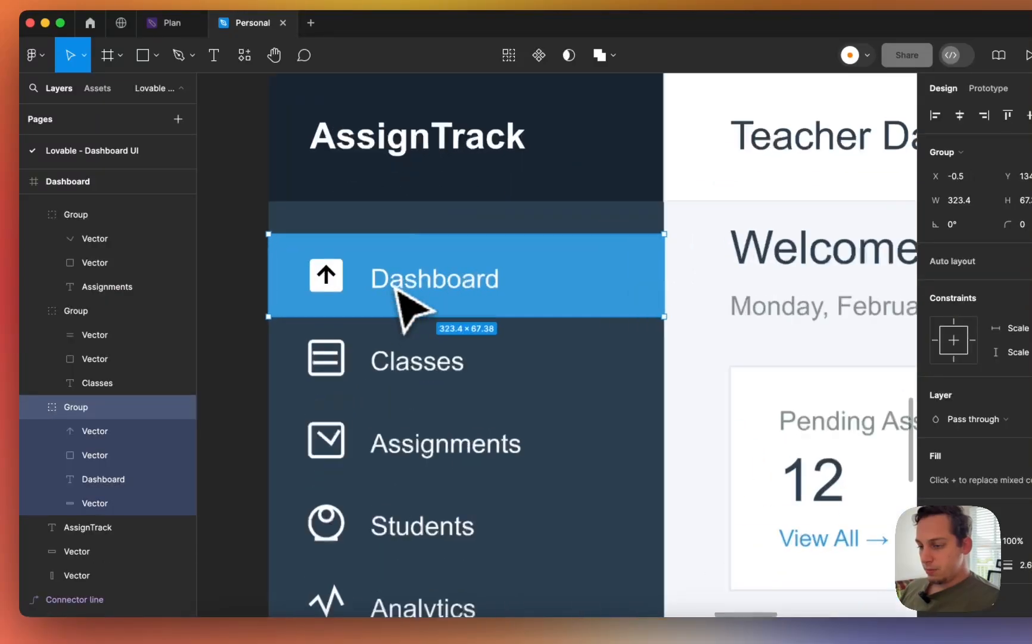
{"action": "scroll", "coordinate": [396, 289], "scroll_direction": "down", "scroll_amount": 5}
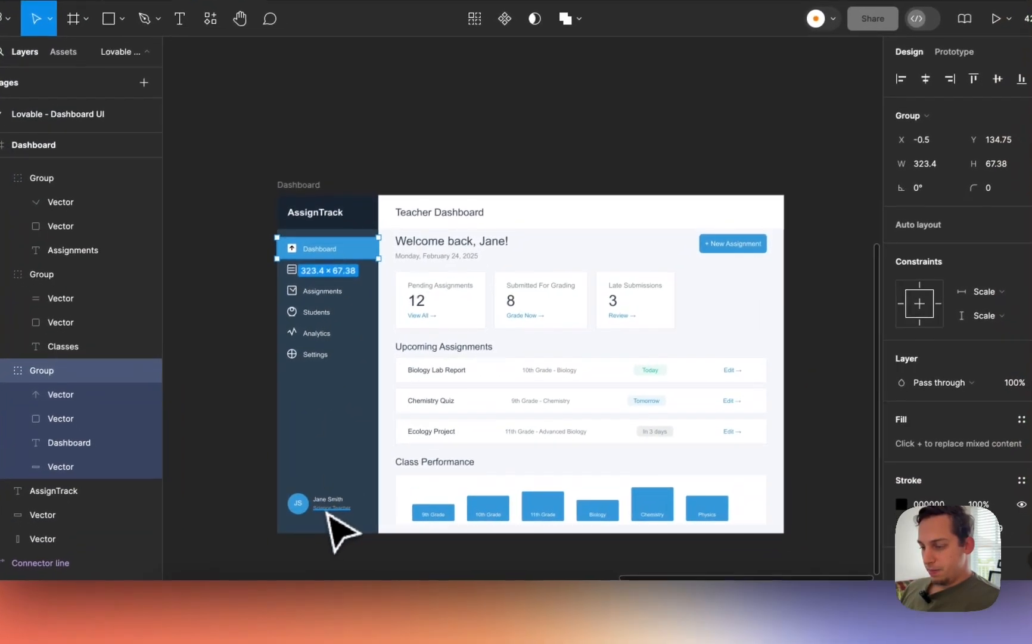
{"action": "left_click", "coordinate": [366, 544]}
{"action": "scroll", "coordinate": [366, 544], "scroll_direction": "up", "scroll_amount": 5}
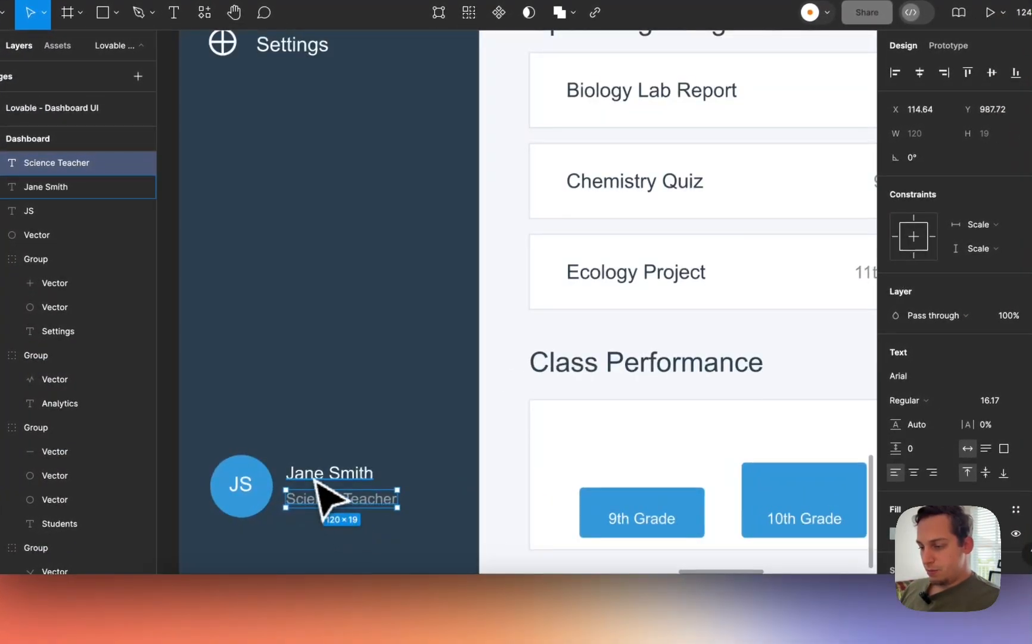
{"action": "left_click", "coordinate": [315, 480], "text": "shift"}
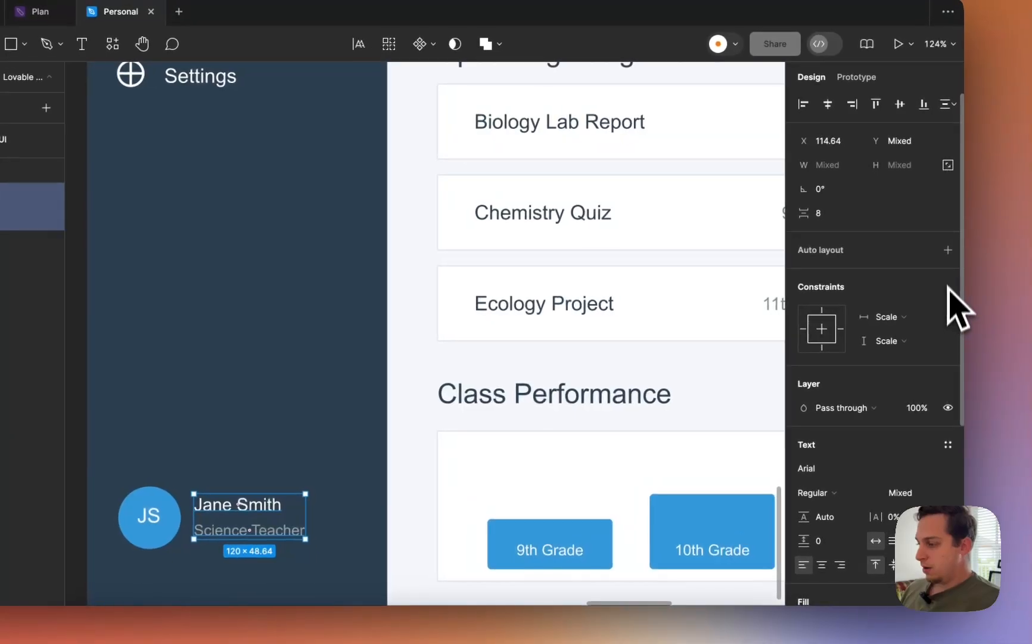
{"action": "left_click", "coordinate": [947, 250]}
- Wrap the JS avatar circle and its initials in an auto layout frame
{"action": "left_click", "coordinate": [151, 535]}
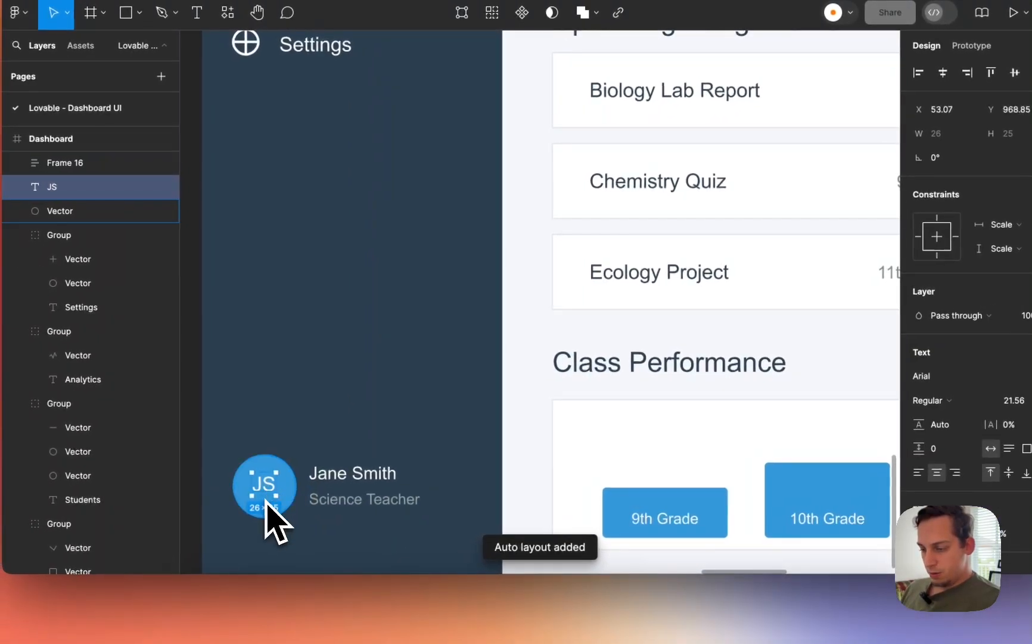
{"action": "left_click", "coordinate": [292, 512], "text": "shift"}
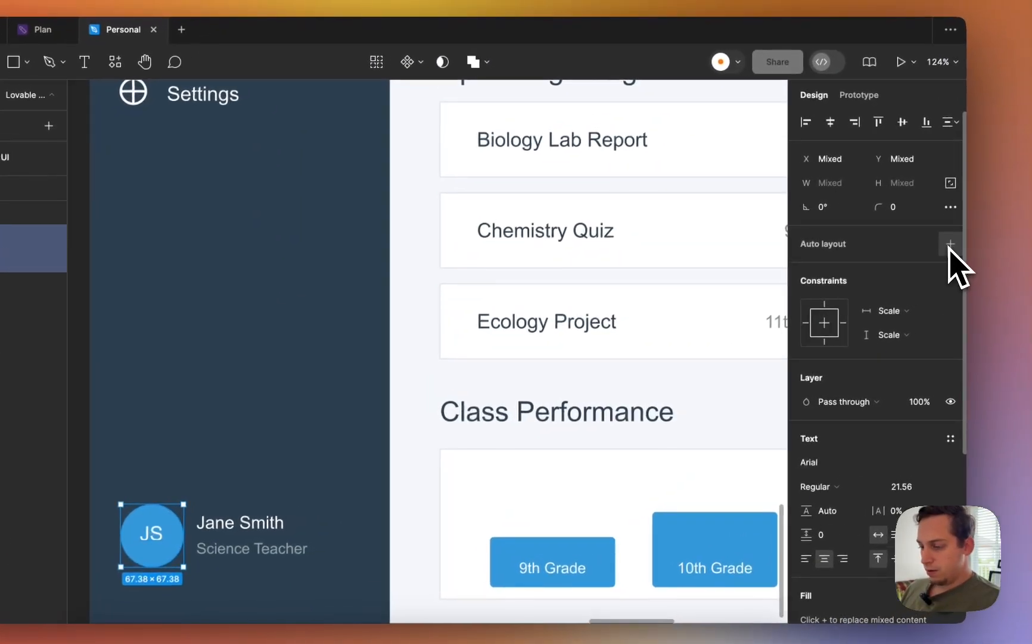
{"action": "left_click", "coordinate": [1019, 197]}
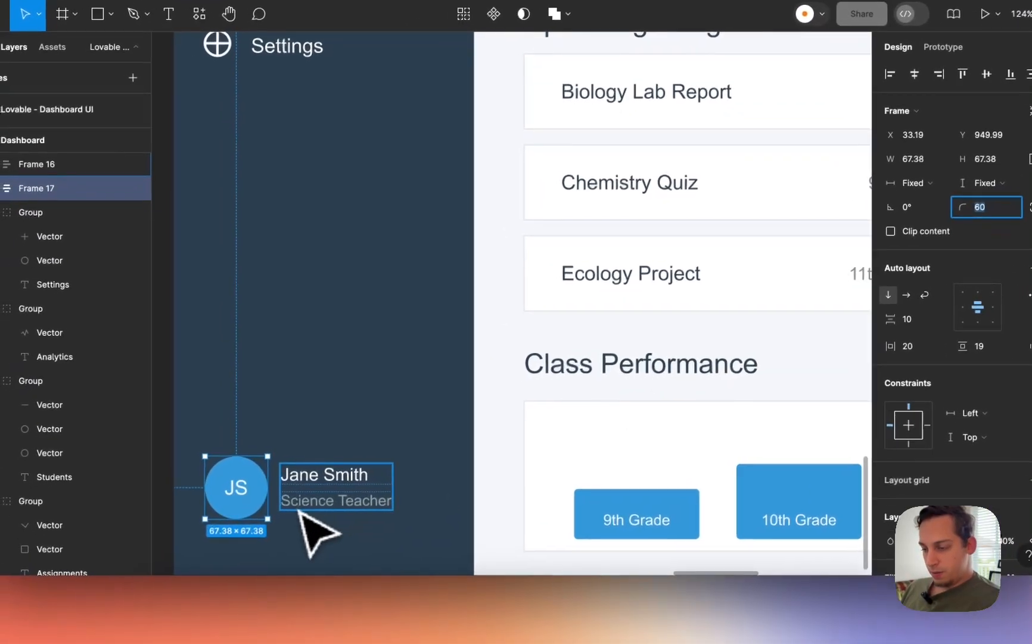
- Combine the avatar and name-and-role frames into a hugging horizontal auto layout with 14 gap
{"action": "left_click", "coordinate": [209, 544], "text": "shift"}
{"action": "right_click", "coordinate": [207, 543]}
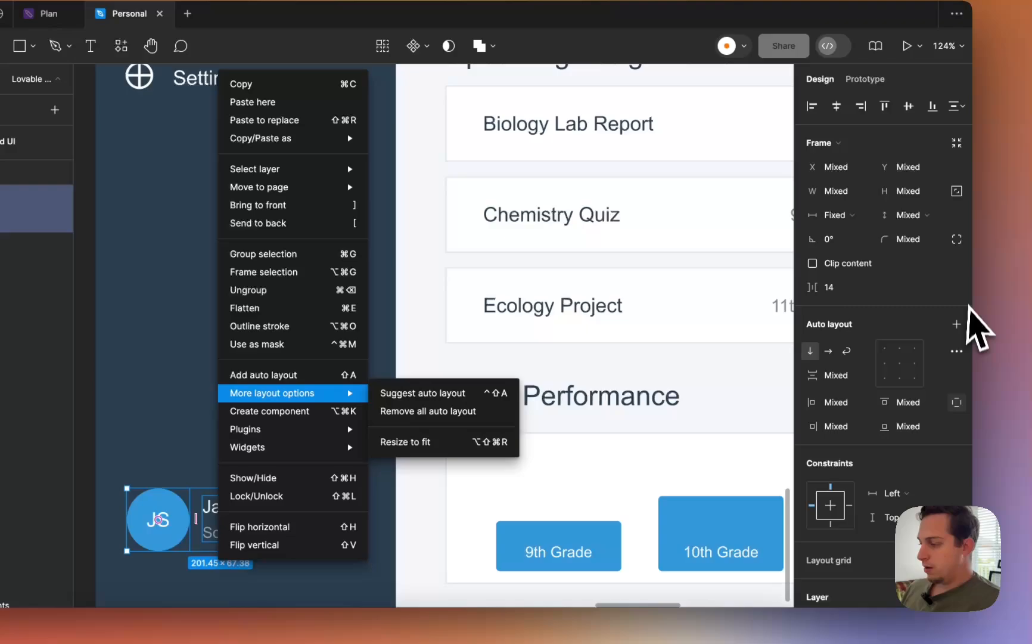
{"action": "left_click", "coordinate": [956, 323]}
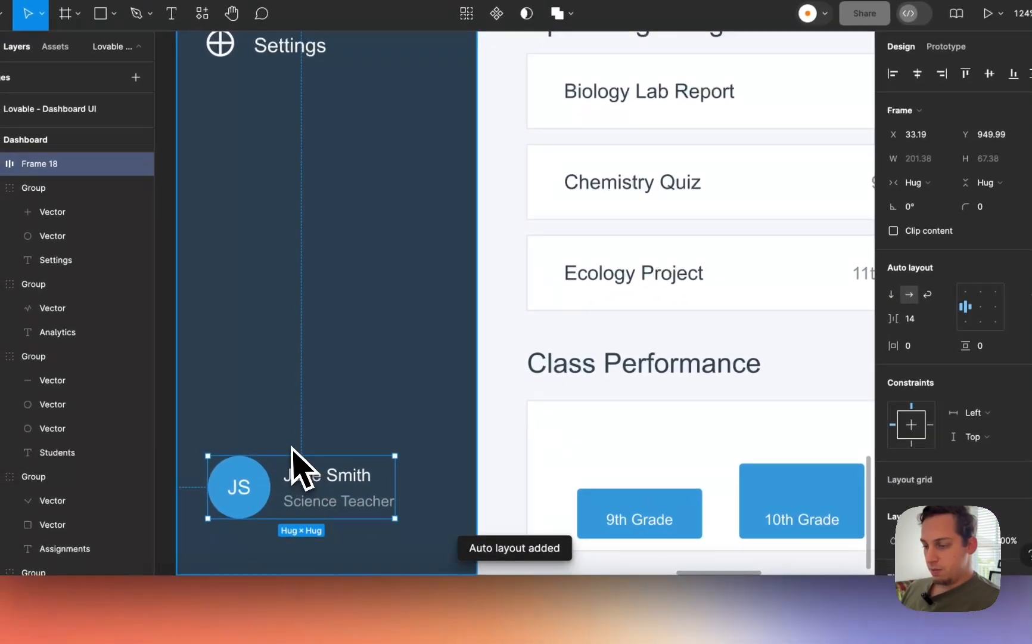
{"action": "scroll", "coordinate": [203, 483], "scroll_direction": "down", "scroll_amount": 5}
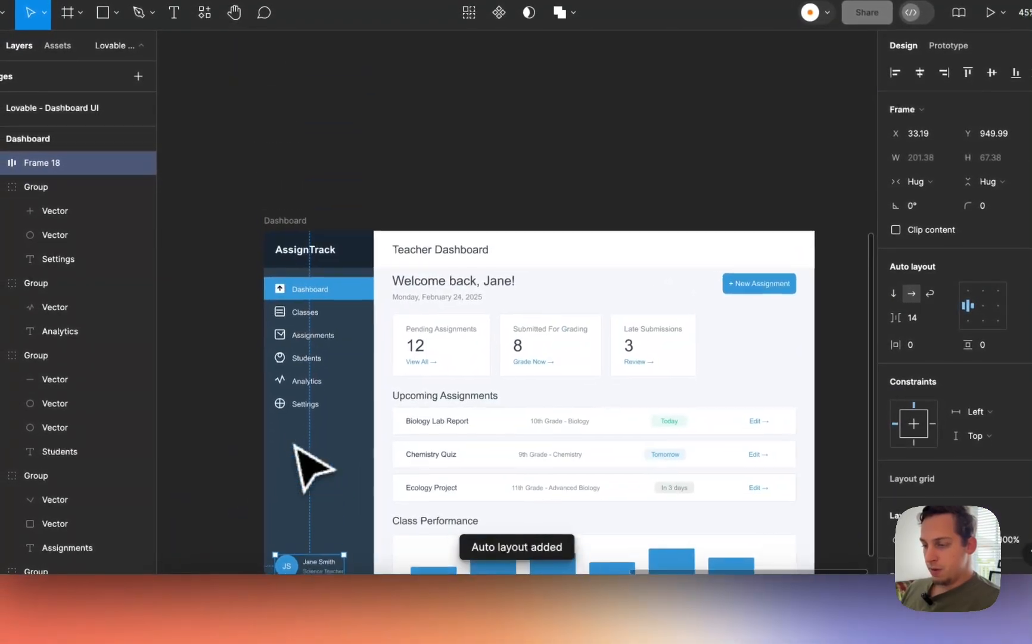
- Group the Settings icon's cross and circle, then make the Settings nav item an auto layout frame
{"action": "left_click", "coordinate": [298, 407]}
{"action": "scroll", "coordinate": [301, 415], "scroll_direction": "up", "scroll_amount": 5}
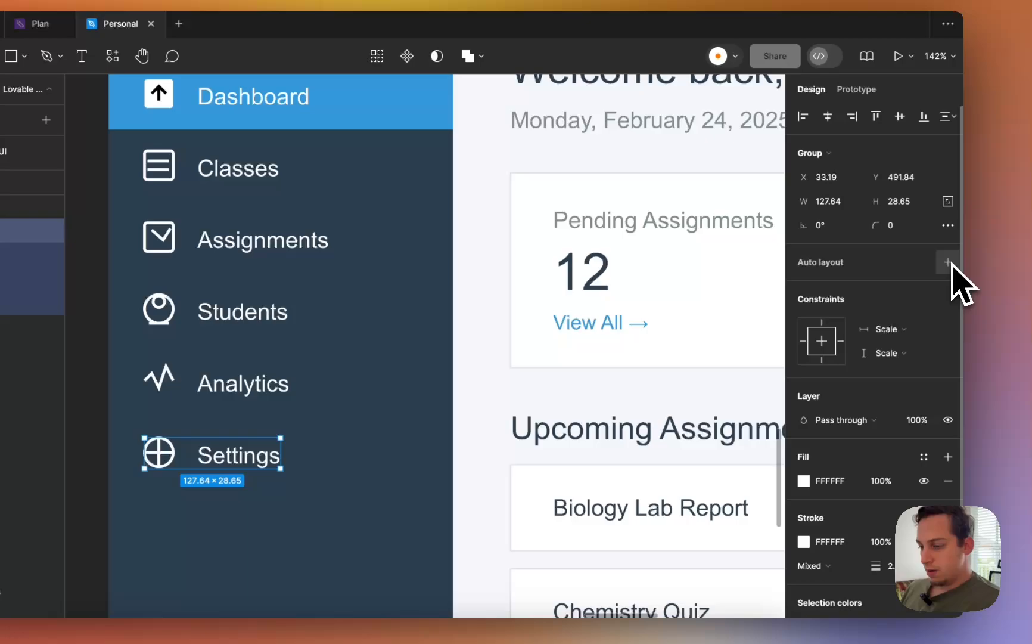
{"action": "left_click", "coordinate": [1028, 218]}
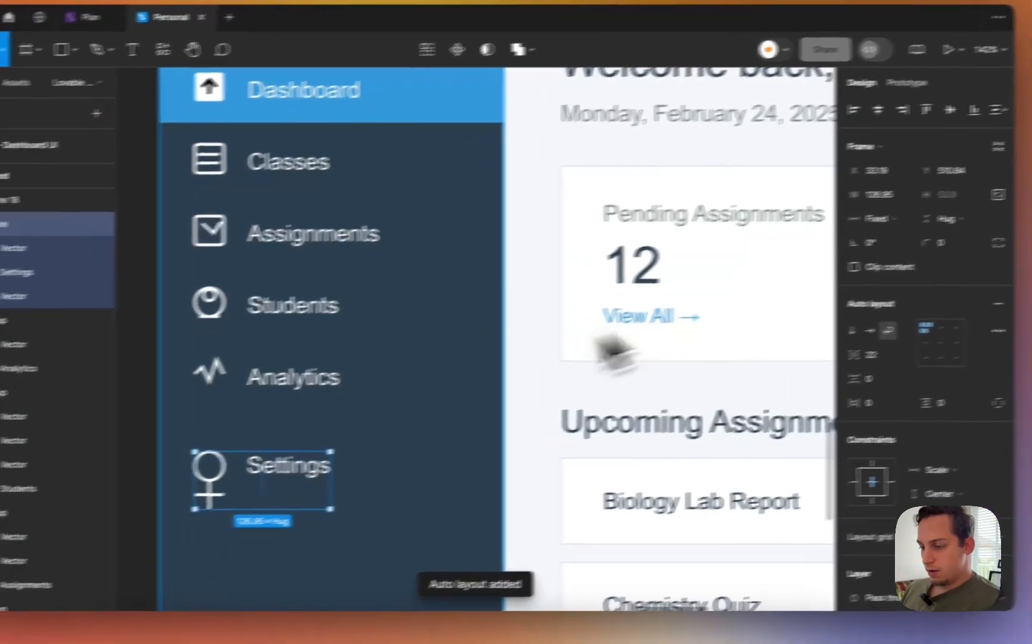
{"action": "key", "text": "super+z"}
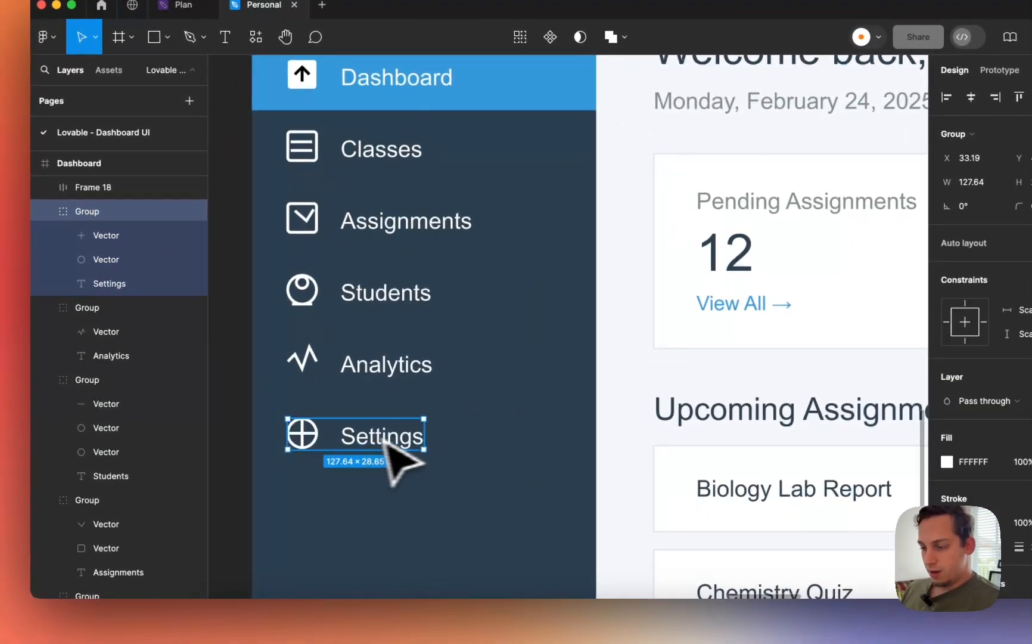
{"action": "double_click", "coordinate": [310, 440]}
{"action": "scroll", "coordinate": [307, 441], "scroll_direction": "up", "scroll_amount": 5}
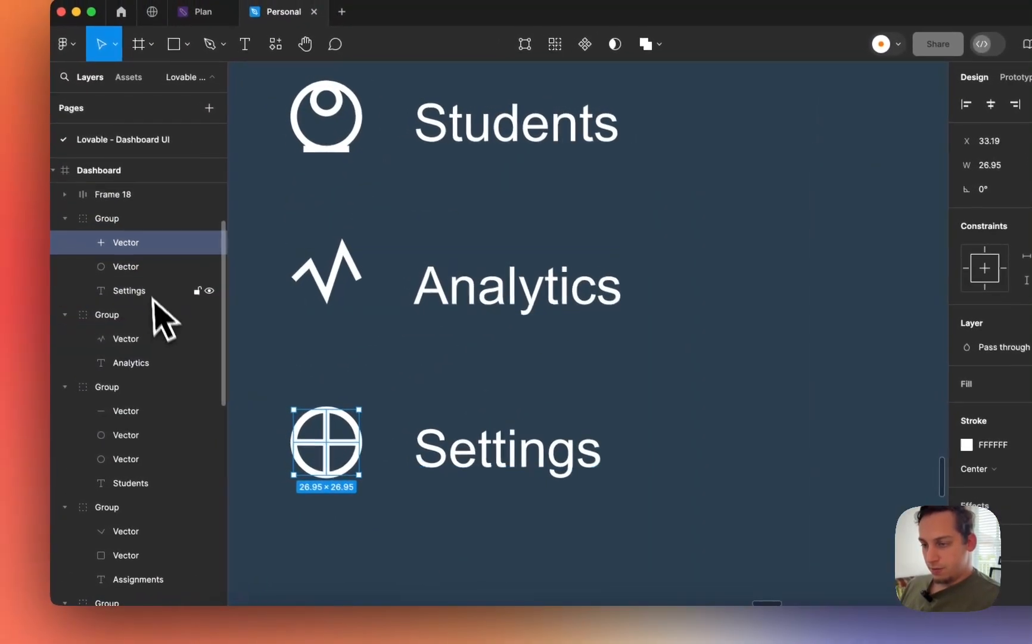
{"action": "left_click", "coordinate": [125, 268], "text": "shift"}
{"action": "key", "text": "super+g"}
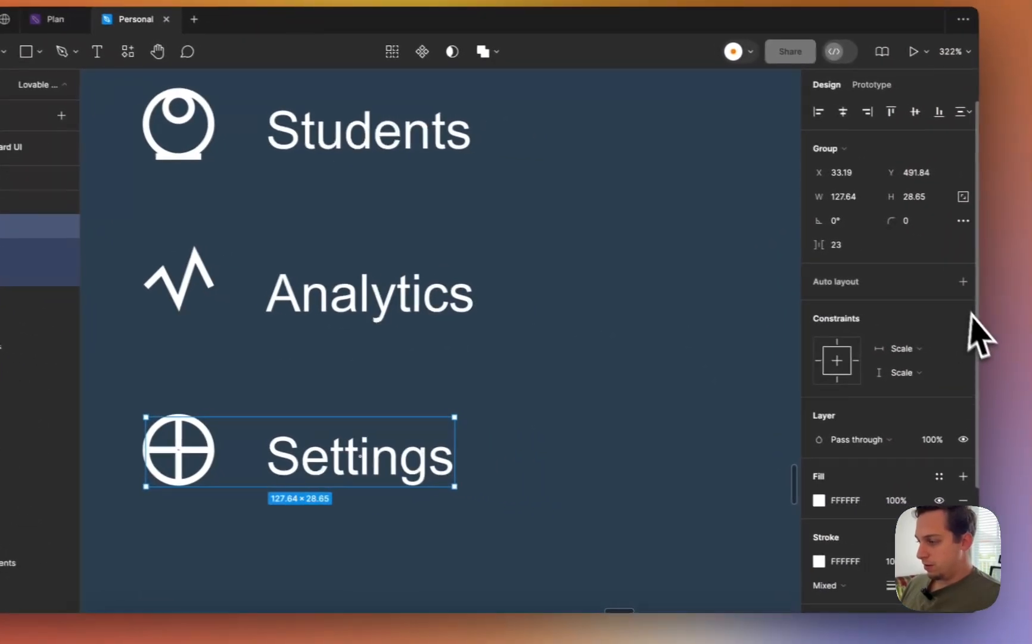
{"action": "key", "text": "shift+a"}
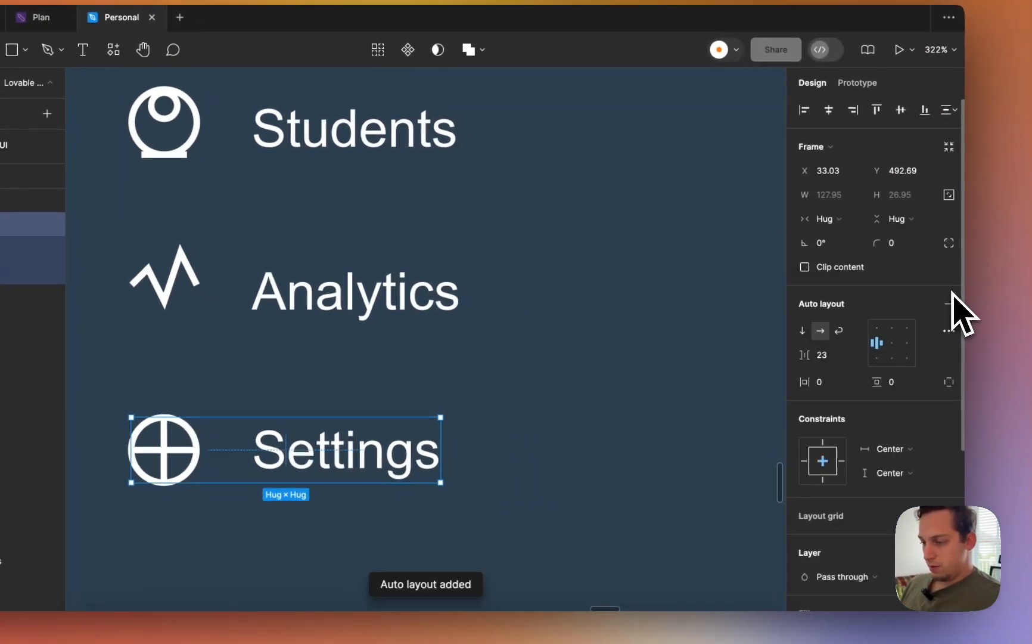
- Make the Analytics nav item a horizontal auto layout frame
{"action": "left_click", "coordinate": [200, 289]}
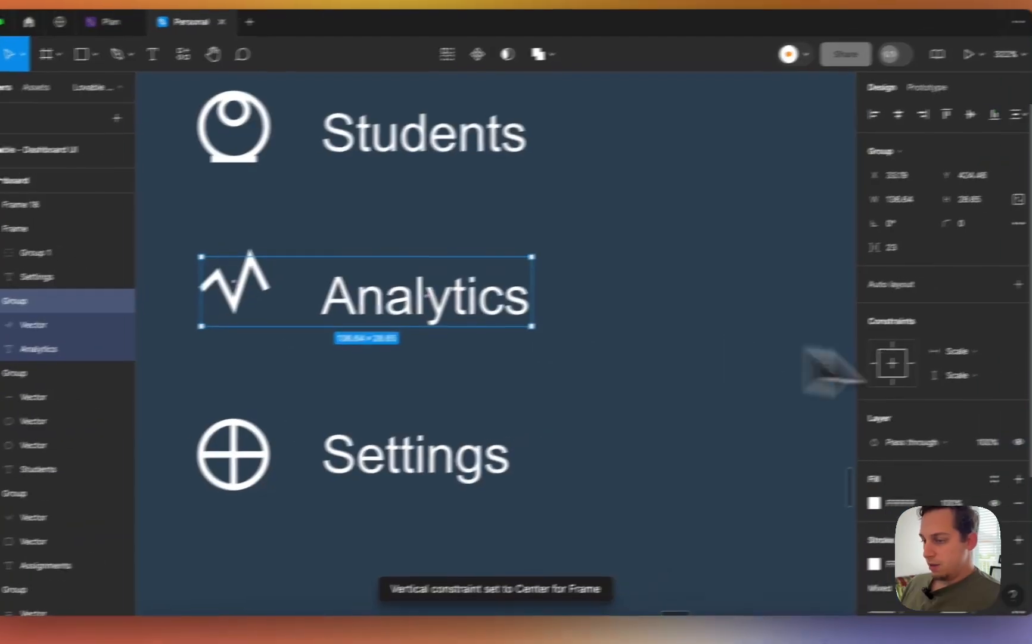
{"action": "left_click", "coordinate": [954, 292]}
{"action": "scroll", "coordinate": [536, 292], "scroll_direction": "up", "scroll_amount": 3}
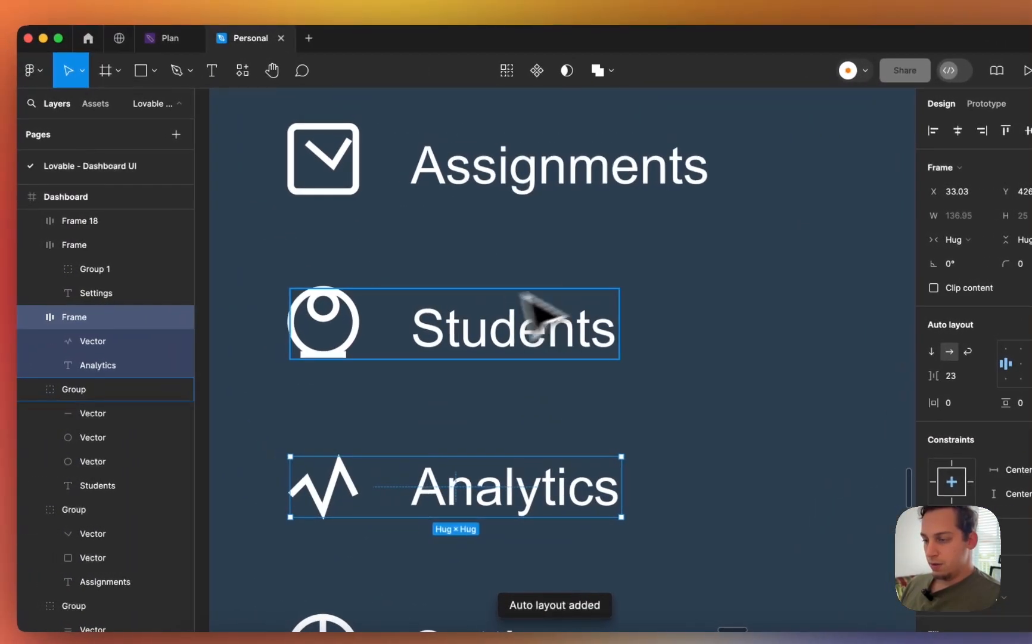
{"action": "left_click", "coordinate": [233, 314]}
- Group the Students icon's three shapes and make the Students nav item an auto layout frame
{"action": "left_click", "coordinate": [325, 339]}
{"action": "double_click", "coordinate": [323, 354]}
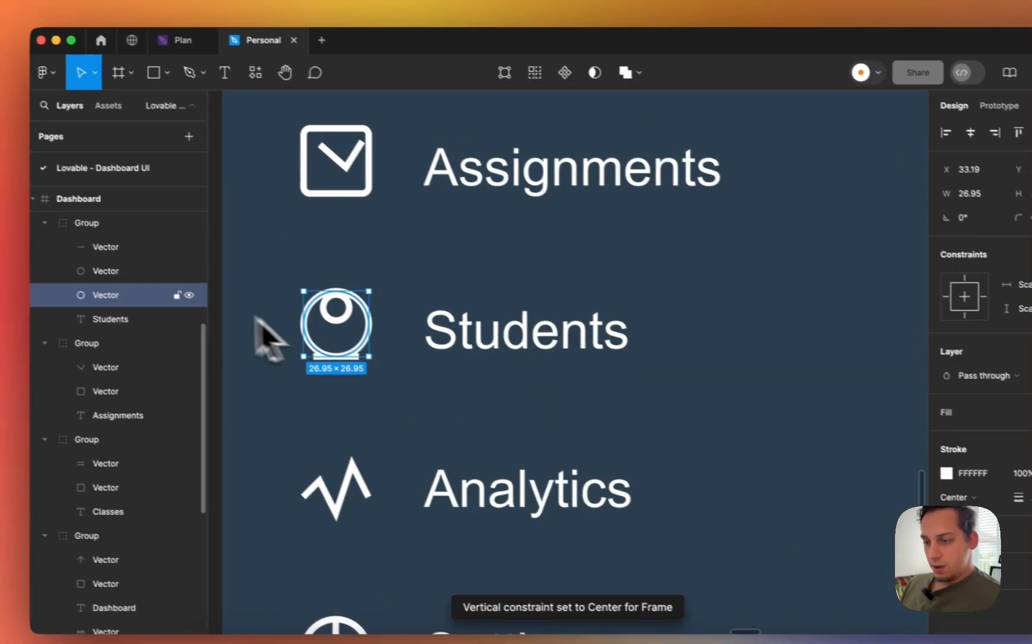
{"action": "left_click", "coordinate": [175, 268], "text": "shift"}
{"action": "key", "text": "super+g"}
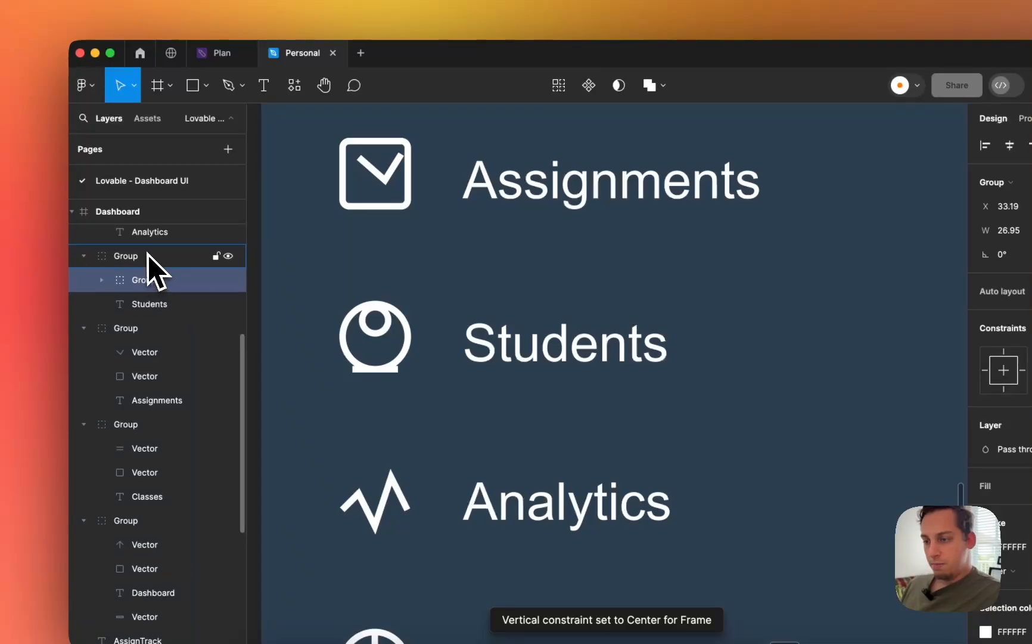
{"action": "left_click", "coordinate": [148, 256]}
{"action": "left_click", "coordinate": [962, 295]}
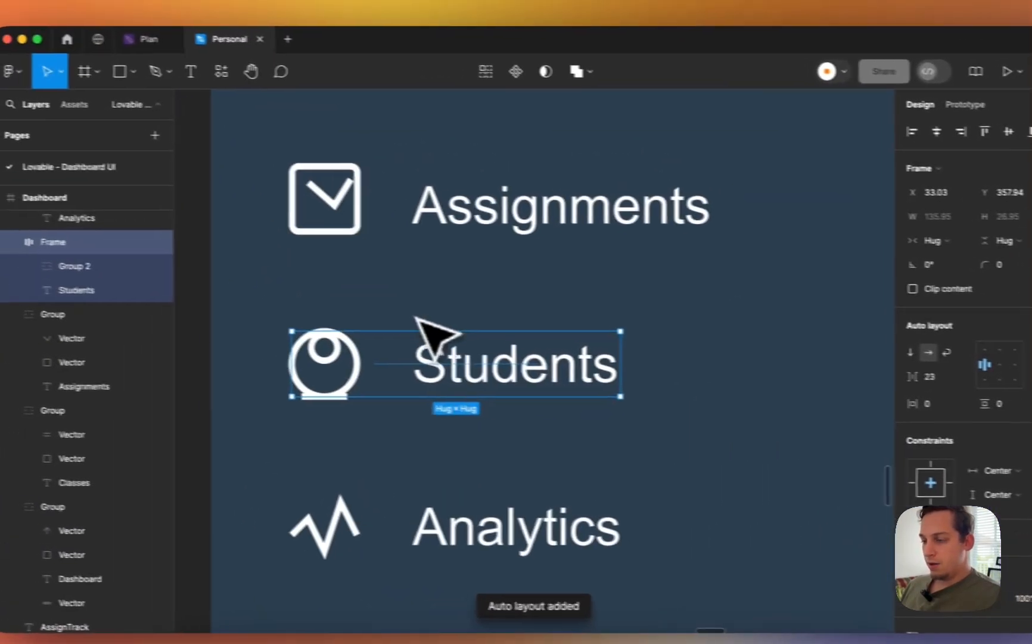
{"action": "scroll", "coordinate": [436, 339], "scroll_direction": "up", "scroll_amount": 3}
{"action": "left_click", "coordinate": [400, 322]}
- Drag the checkmark's left point to reshape the Assignments icon into a proper tick
{"action": "double_click", "coordinate": [401, 322]}
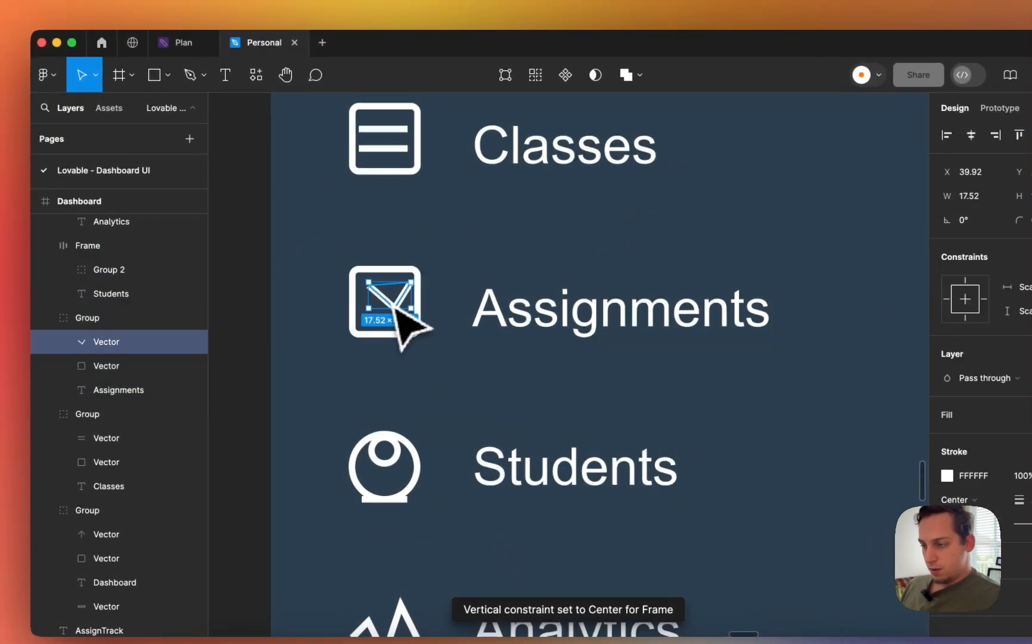
{"action": "scroll", "coordinate": [392, 307], "scroll_direction": "up", "scroll_amount": 3}
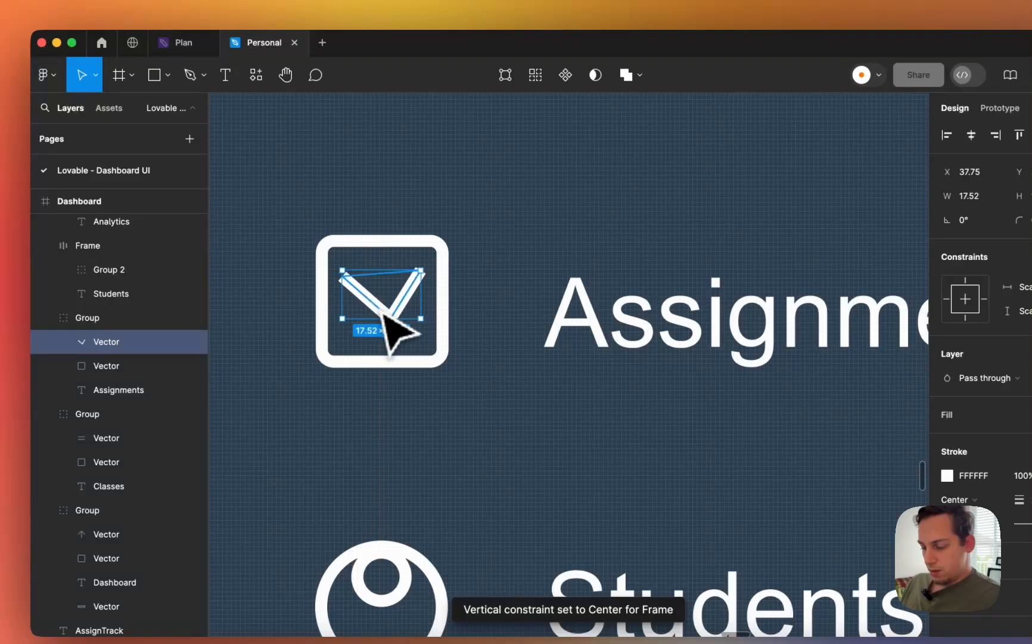
{"action": "double_click", "coordinate": [348, 286]}
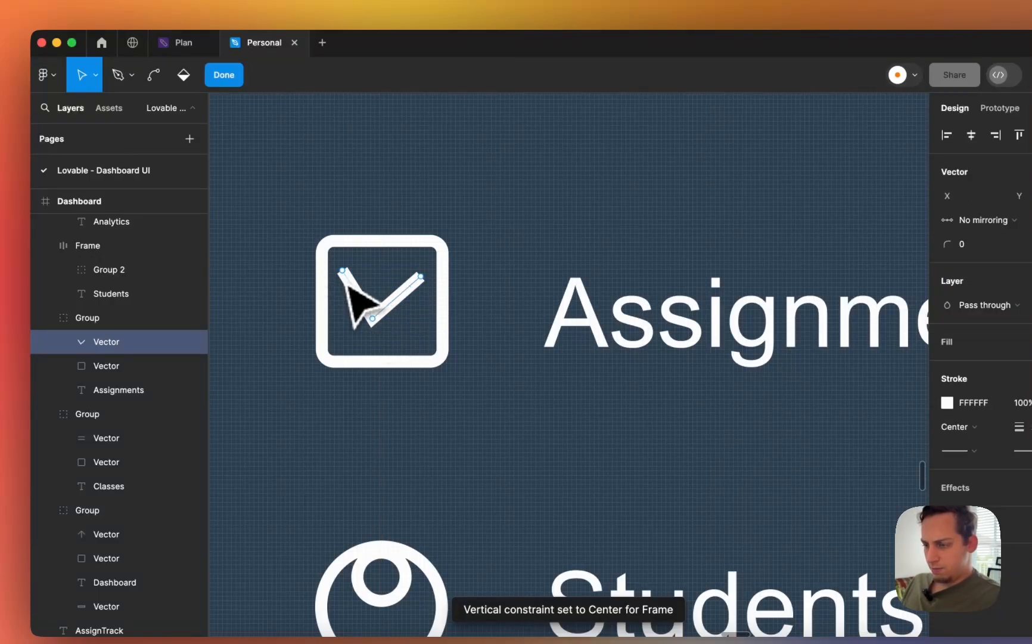
{"action": "left_click_drag", "start_coordinate": [345, 285], "coordinate": [351, 300]}
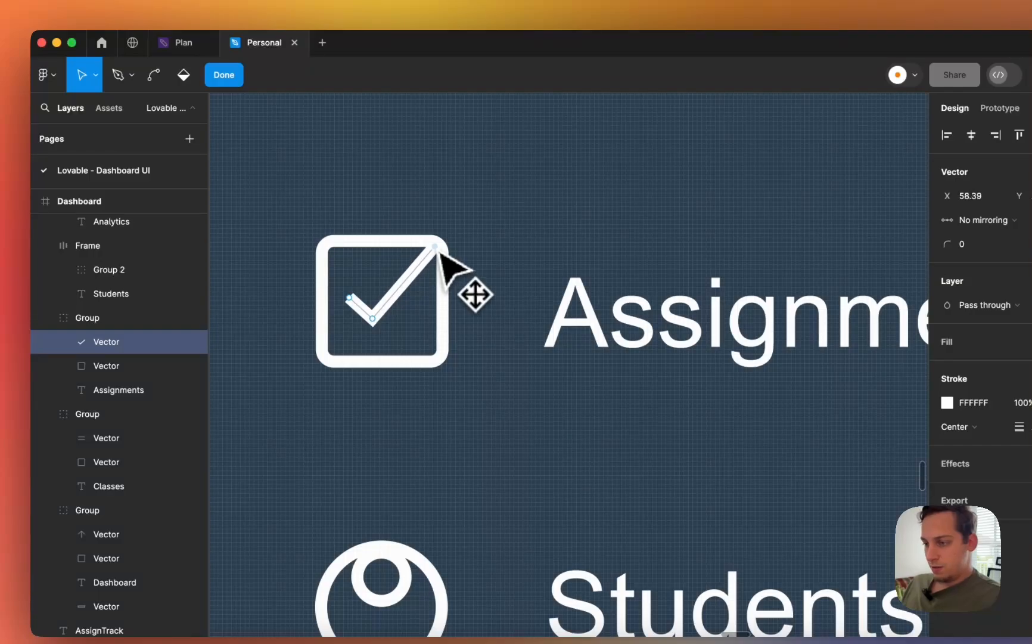
{"action": "key", "text": "Escape"}
- Group the checkmark with its square and make the Assignments nav item a hugging auto layout frame
{"action": "left_click", "coordinate": [383, 361], "text": "shift"}
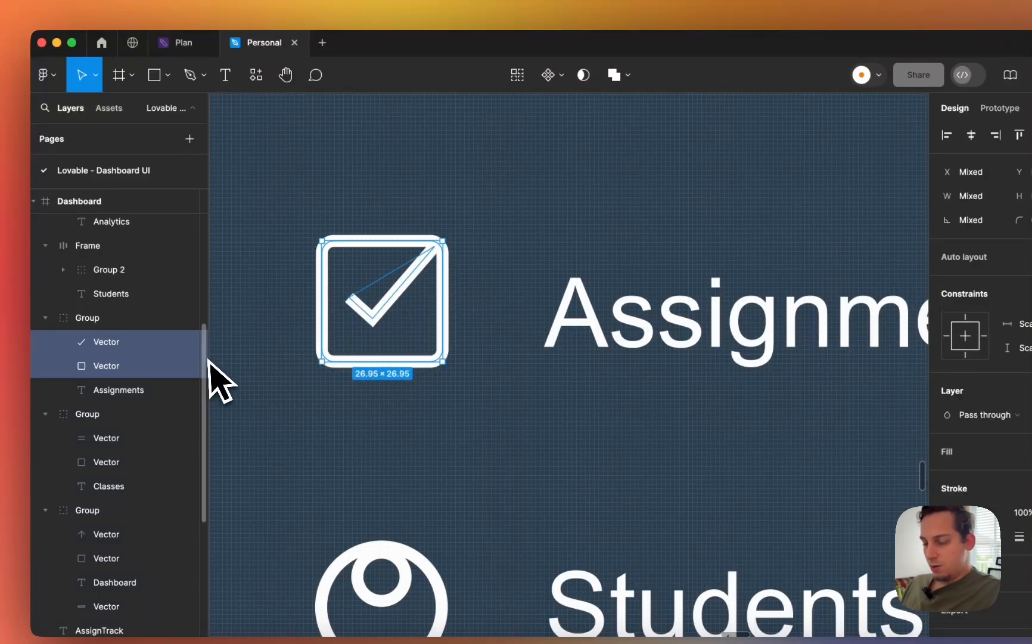
{"action": "key", "text": "super+g"}
{"action": "left_click", "coordinate": [143, 318]}
{"action": "left_click", "coordinate": [963, 308]}
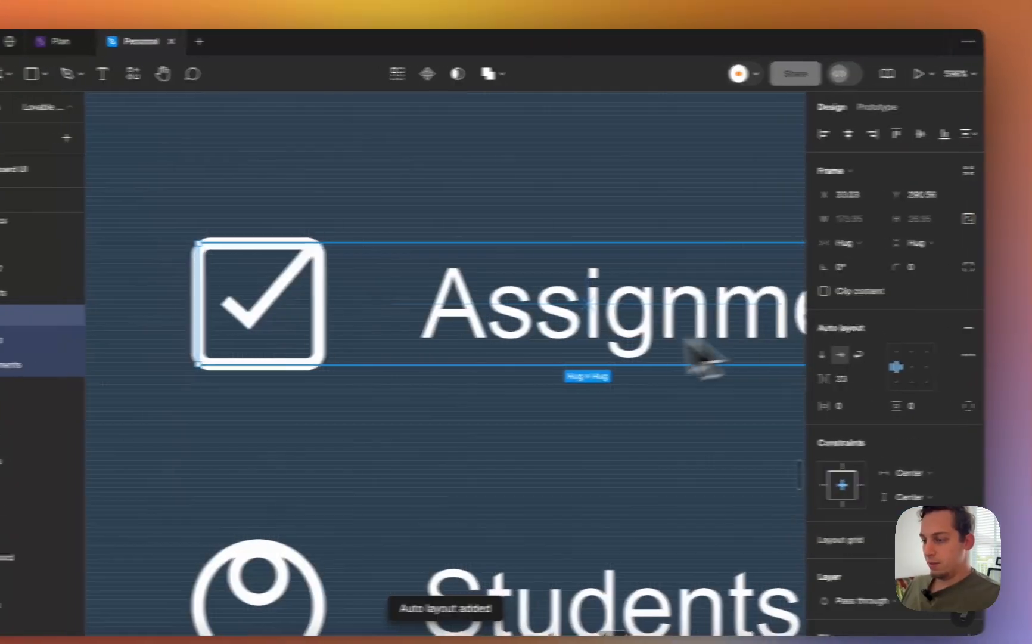
{"action": "scroll", "coordinate": [685, 342], "scroll_direction": "down", "scroll_amount": 4}
- Group the Classes icon's lines and outer square, then add auto layout to the Classes row
{"action": "scroll", "coordinate": [634, 351], "scroll_direction": "up", "scroll_amount": 2}
{"action": "double_click", "coordinate": [471, 277]}
{"action": "scroll", "coordinate": [469, 276], "scroll_direction": "up", "scroll_amount": 5}
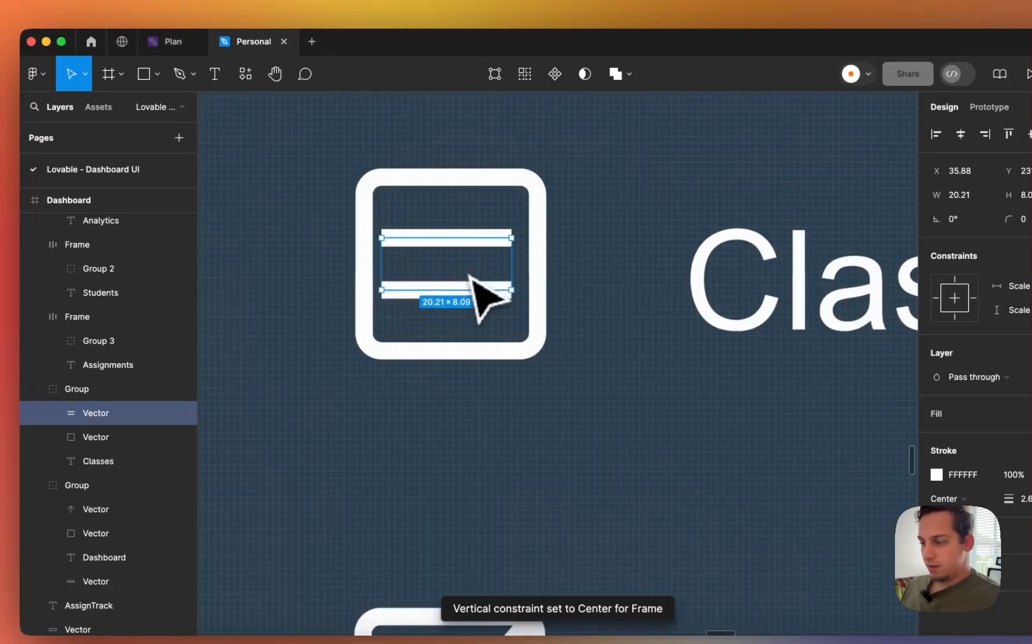
{"action": "left_click", "coordinate": [457, 278]}
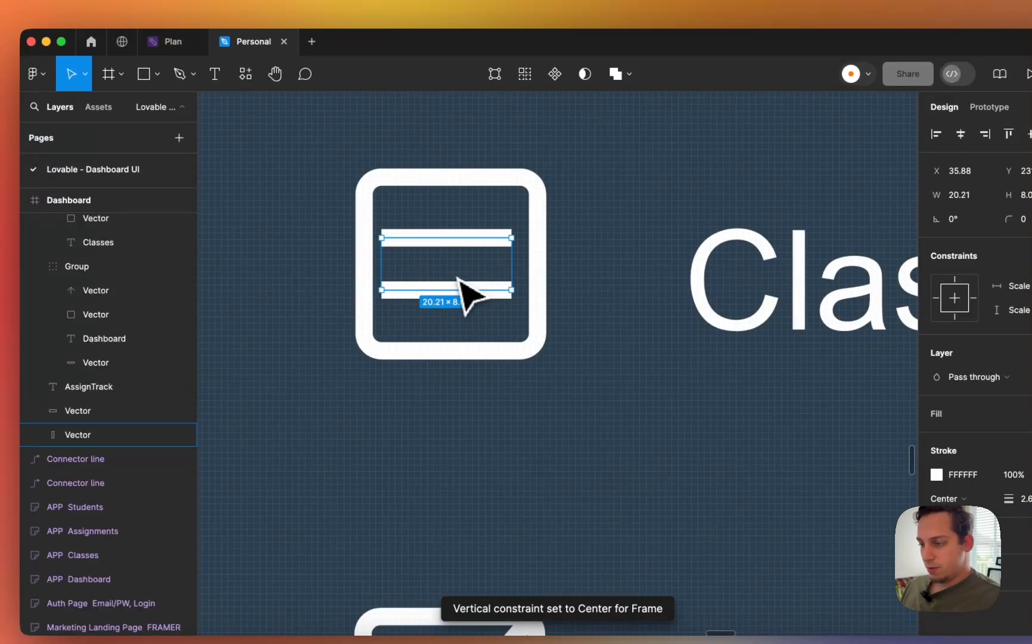
{"action": "left_click", "coordinate": [535, 265], "text": "shift"}
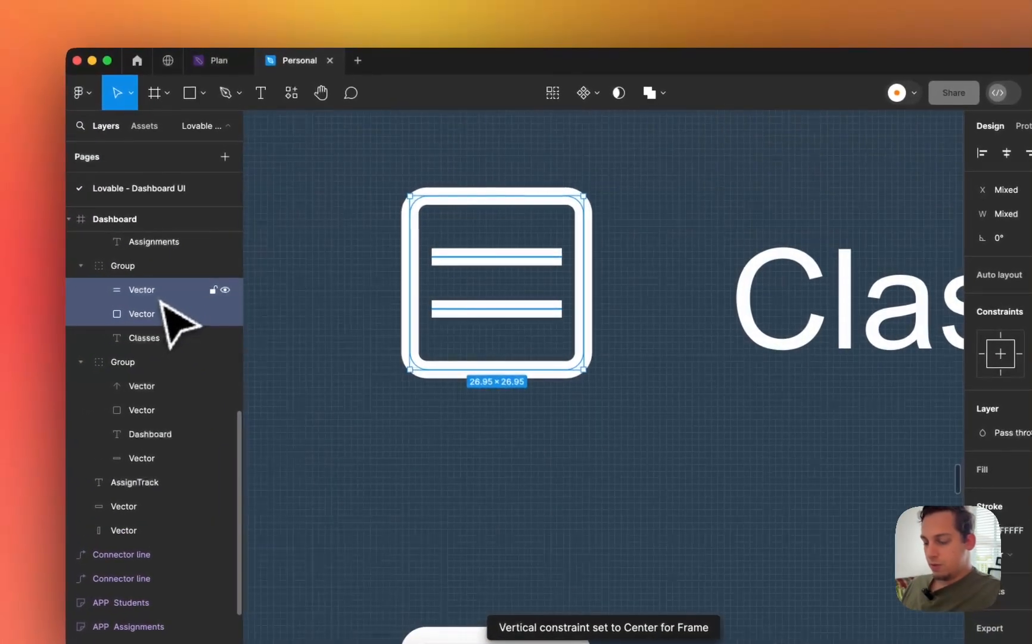
{"action": "key", "text": "super+g"}
{"action": "left_click", "coordinate": [217, 266]}
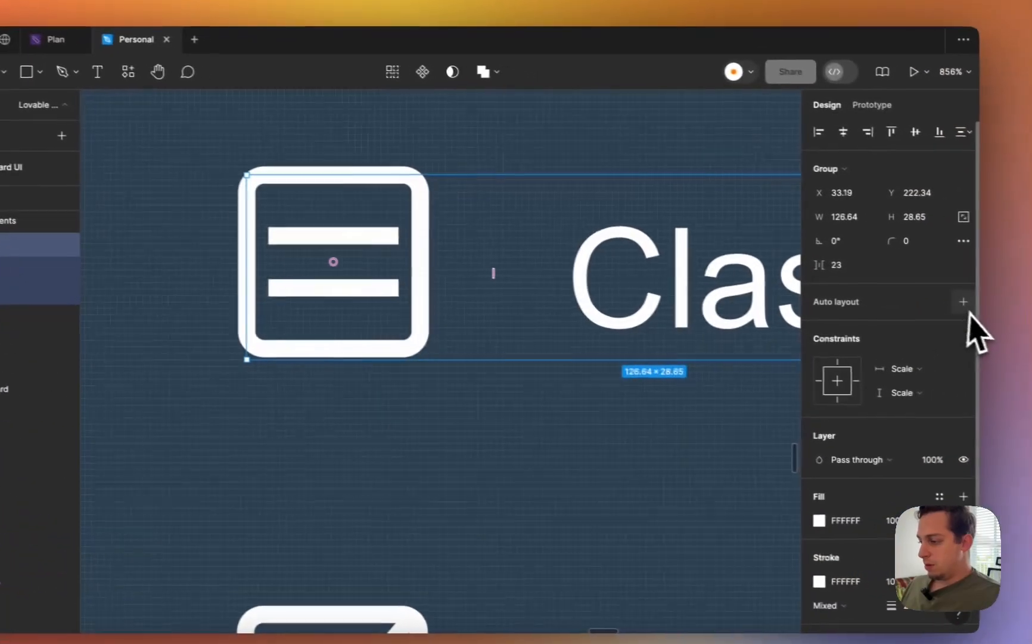
{"action": "left_click", "coordinate": [964, 304]}
{"action": "scroll", "coordinate": [187, 405], "scroll_direction": "down", "scroll_amount": 6}
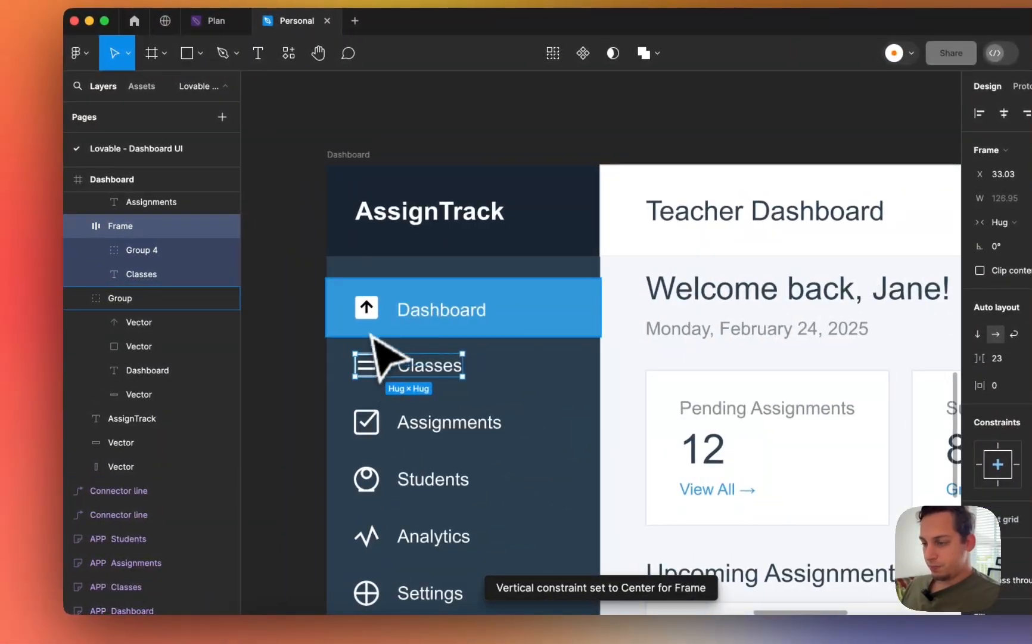
- Group the Dashboard icon's two vectors and wrap the icon and label in auto layout
{"action": "left_click", "coordinate": [369, 319]}
{"action": "scroll", "coordinate": [370, 320], "scroll_direction": "up", "scroll_amount": 5}
{"action": "double_click", "coordinate": [372, 316]}
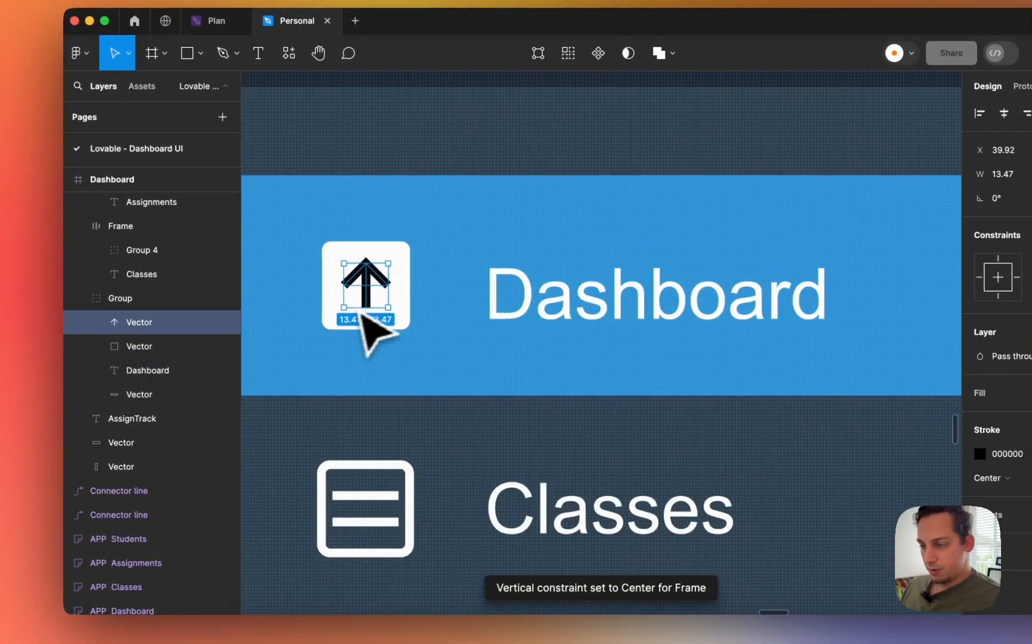
{"action": "key", "text": "super+g"}
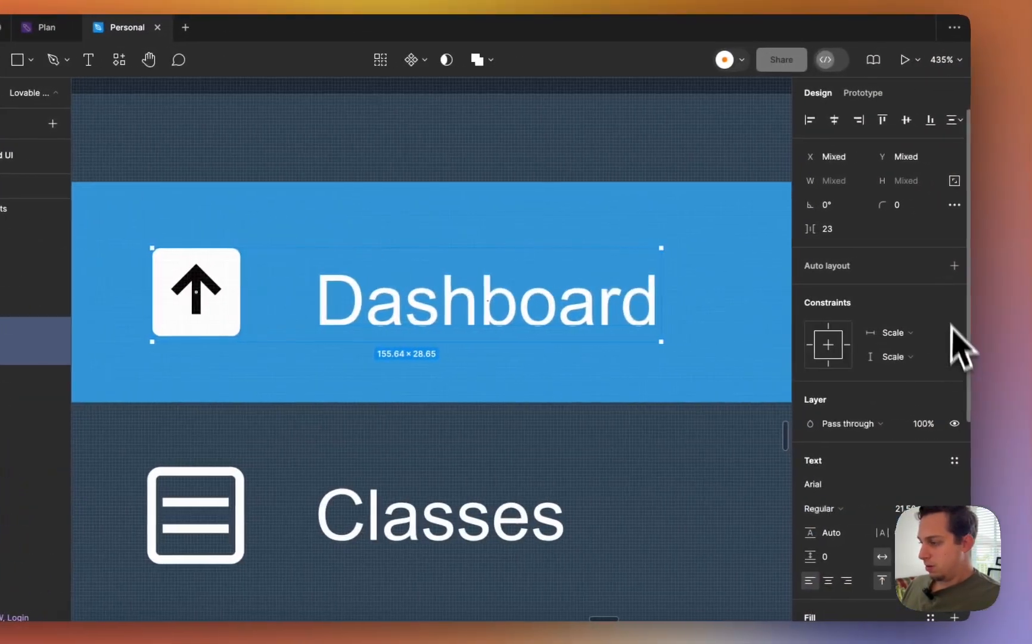
{"action": "left_click", "coordinate": [1018, 264]}
{"action": "scroll", "coordinate": [415, 382], "scroll_direction": "down", "scroll_amount": 3}
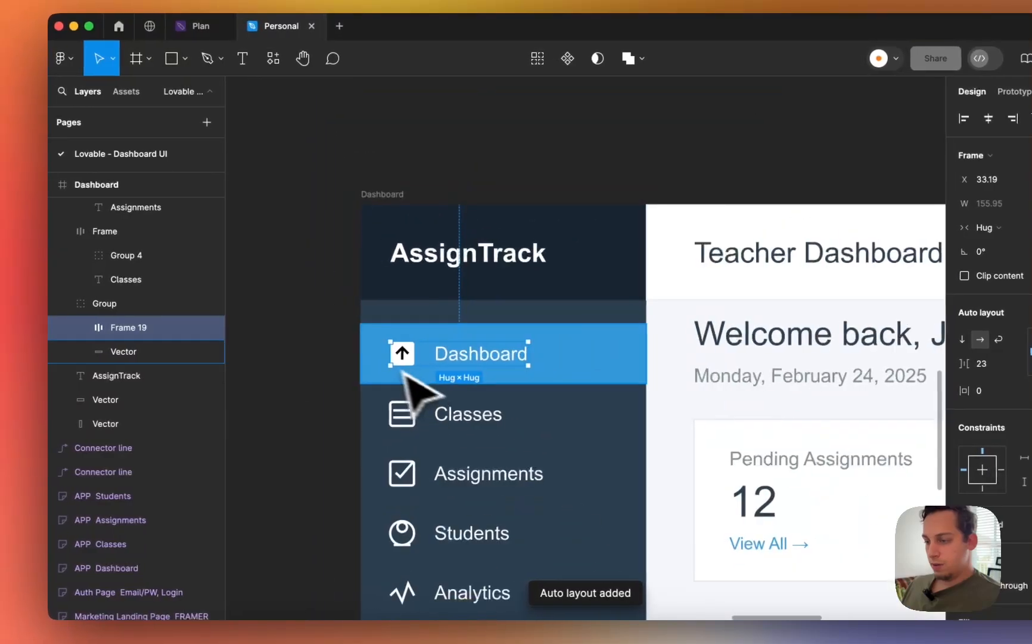
- Remove the extra Dashboard wrapper and add auto layout to the whole blue Dashboard nav item
{"action": "left_click", "coordinate": [368, 354]}
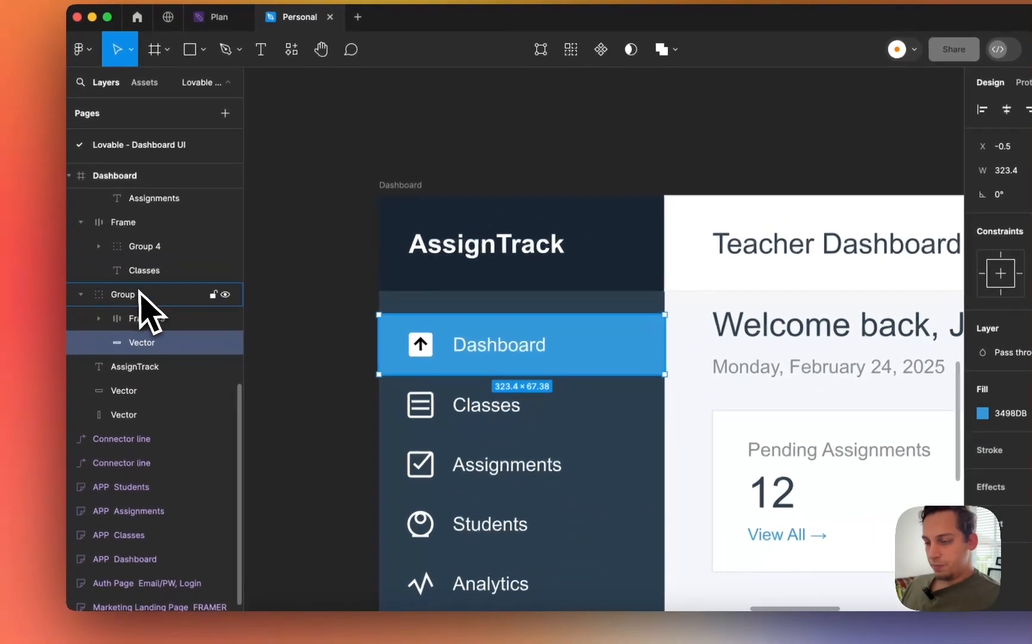
{"action": "left_click", "coordinate": [444, 413]}
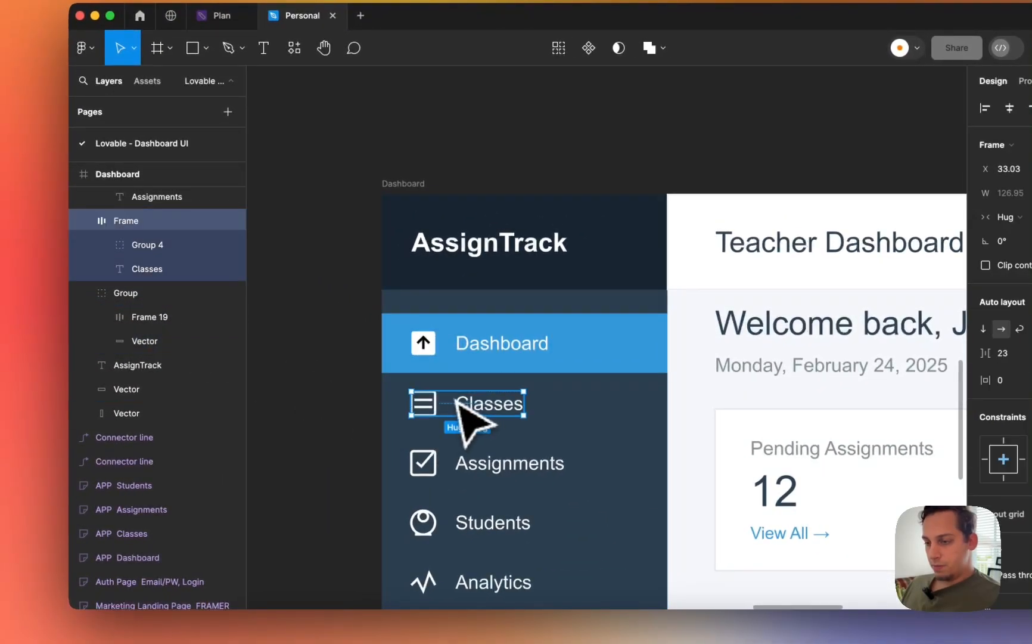
{"action": "double_click", "coordinate": [429, 368]}
{"action": "key", "text": "Tab"}
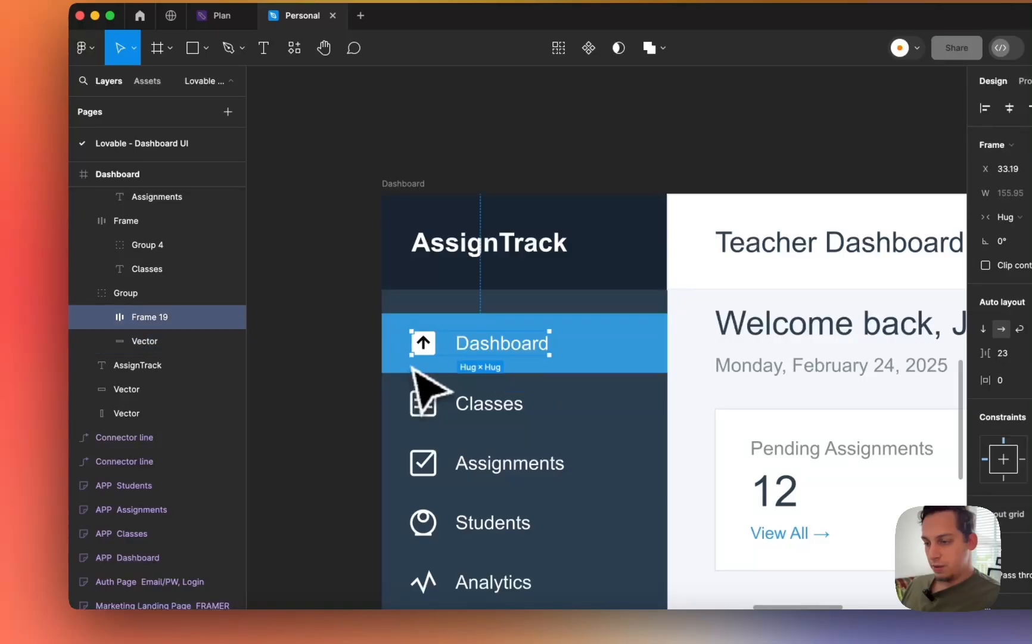
{"action": "key", "text": "shift+super+g"}
{"action": "left_click", "coordinate": [162, 296]}
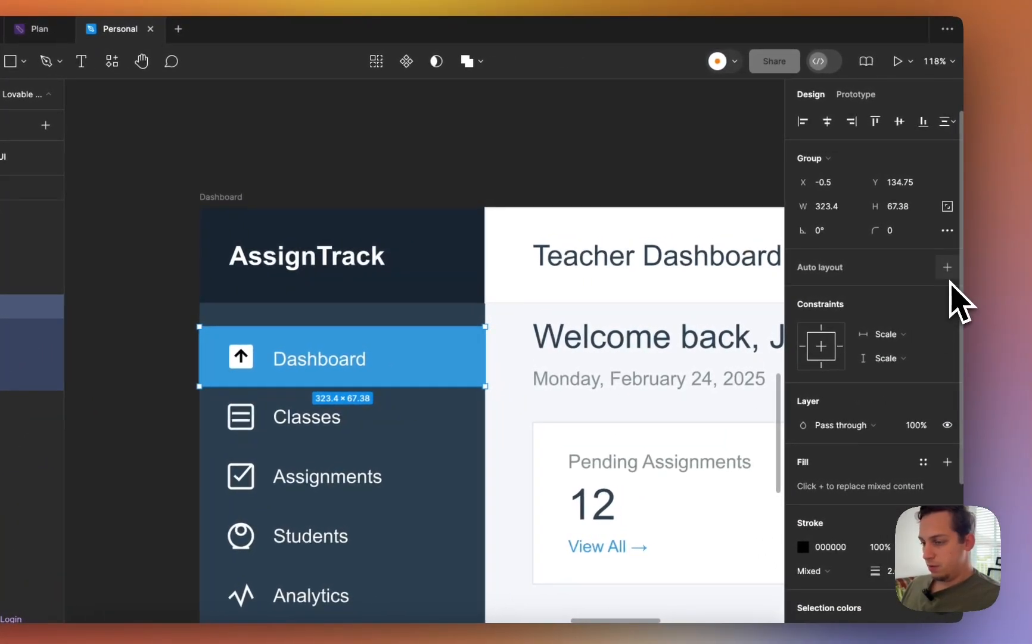
{"action": "left_click", "coordinate": [946, 269]}
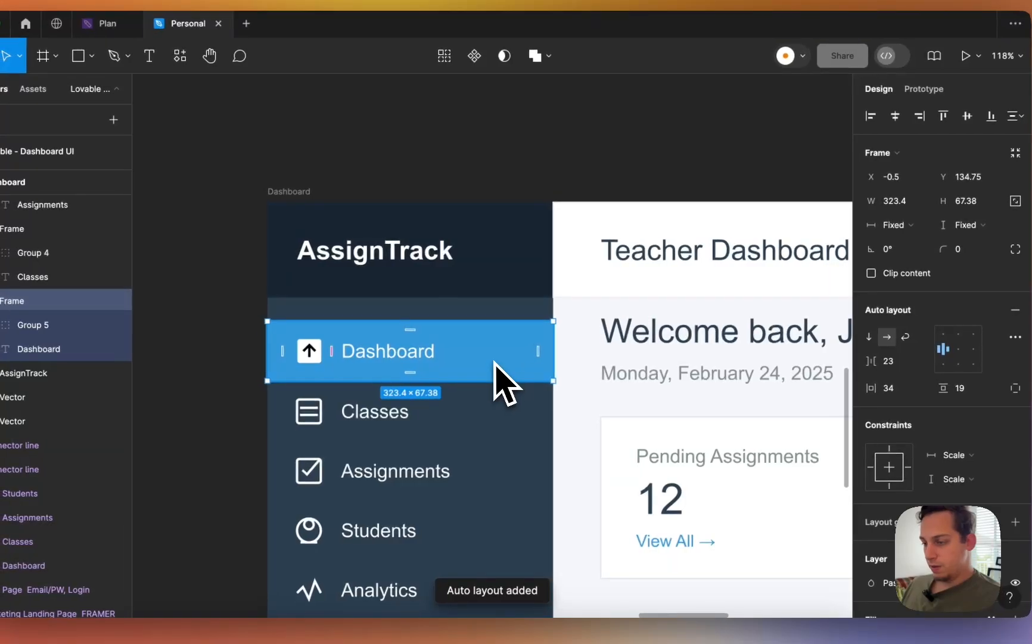
- Add auto layout to the AssignTrack header with the title left-aligned
{"action": "left_click", "coordinate": [384, 275]}
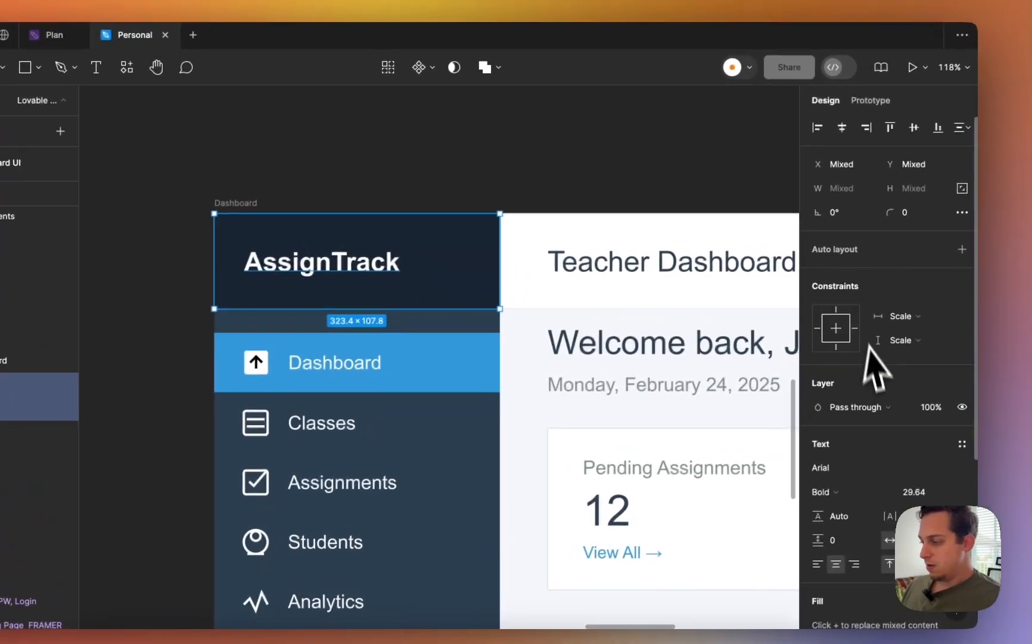
{"action": "left_click", "coordinate": [1015, 237]}
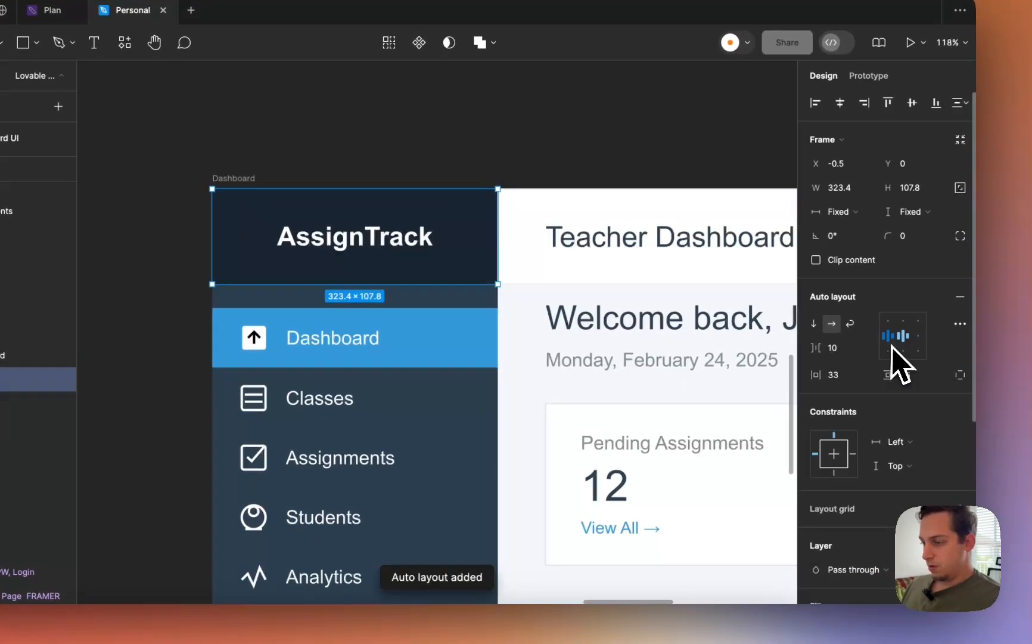
{"action": "left_click", "coordinate": [892, 345]}
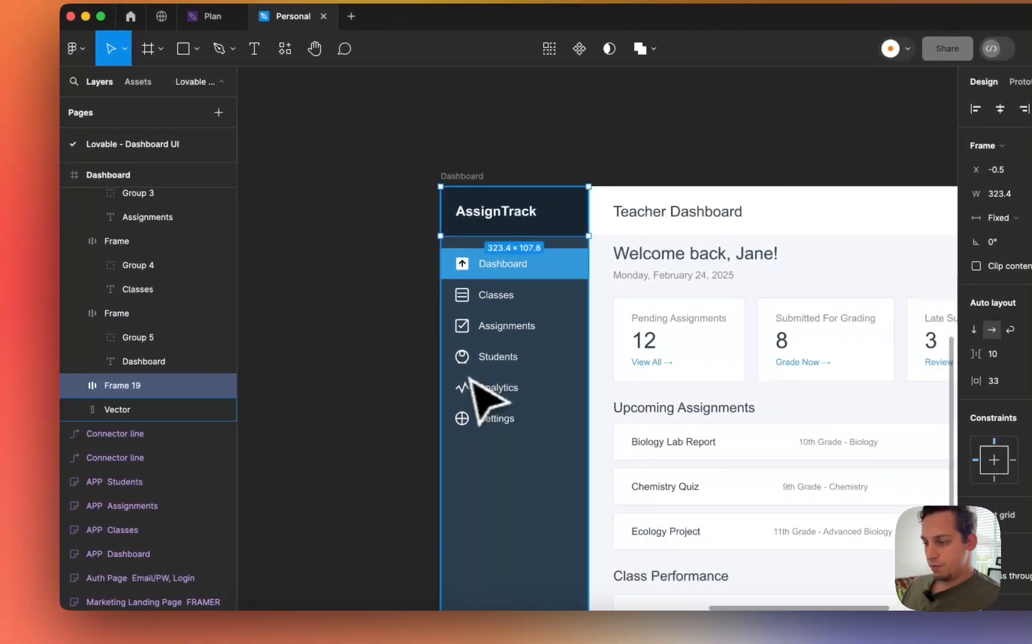
{"action": "left_click", "coordinate": [471, 385]}
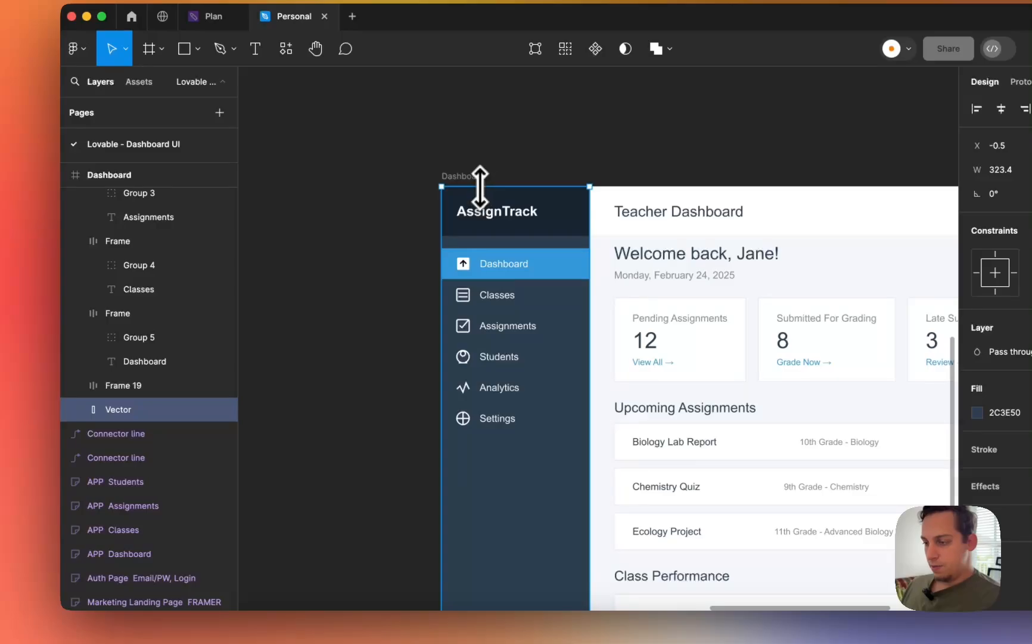
- Stack the six nav items, Dashboard through Settings, in a vertical auto layout frame with 37 gap
{"action": "scroll", "coordinate": [491, 261], "scroll_direction": "down", "scroll_amount": 5}
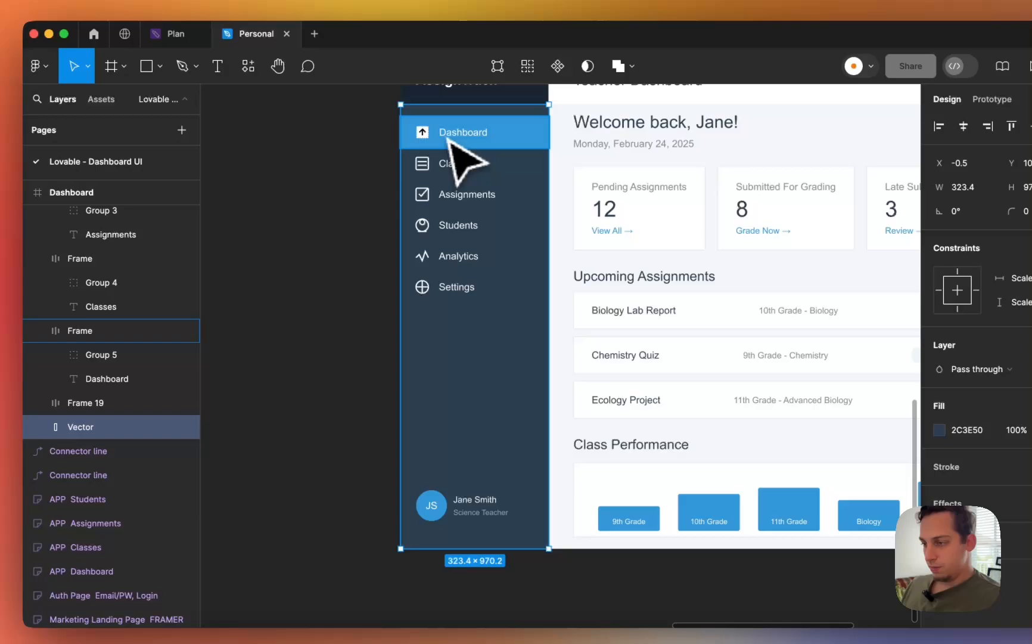
{"action": "left_click", "coordinate": [506, 122]}
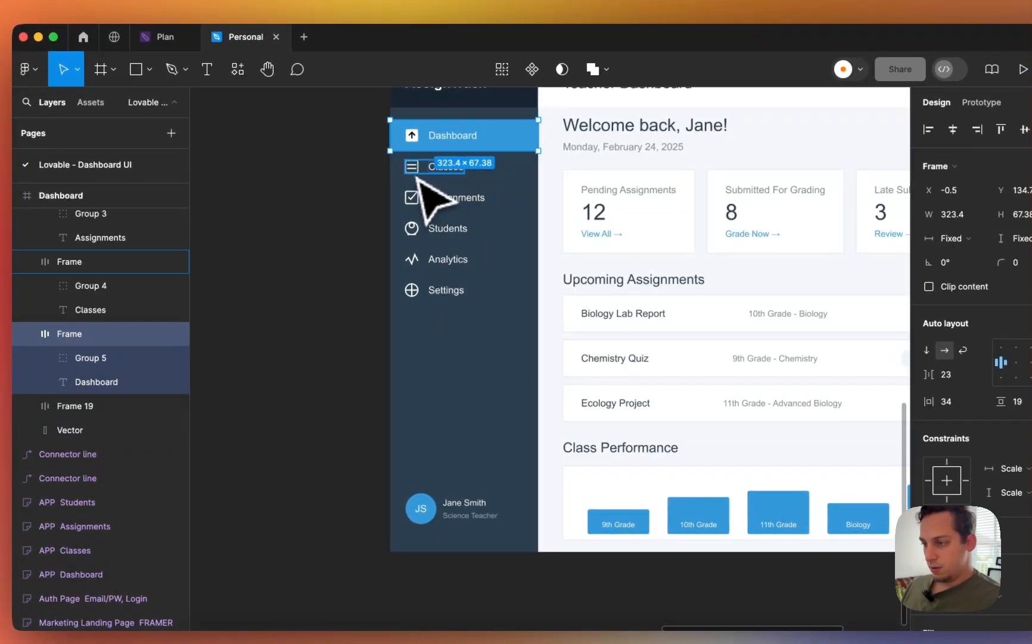
{"action": "left_click", "coordinate": [419, 176], "text": "shift"}
{"action": "left_click", "coordinate": [423, 197], "text": "shift"}
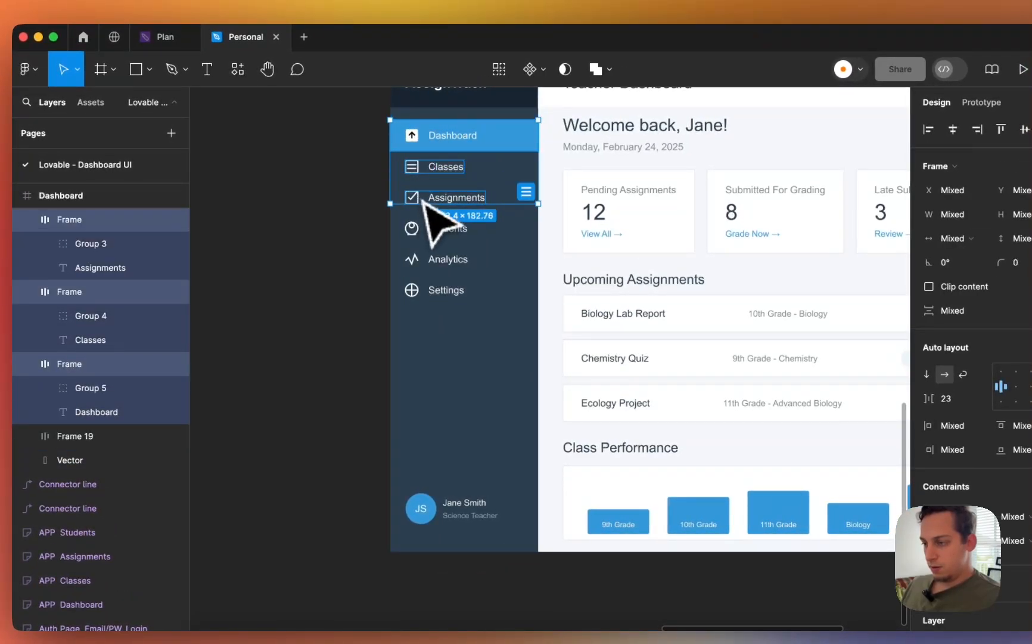
{"action": "left_click", "coordinate": [425, 233], "text": "shift"}
{"action": "left_click", "coordinate": [424, 257], "text": "shift"}
{"action": "left_click", "coordinate": [425, 288], "text": "shift"}
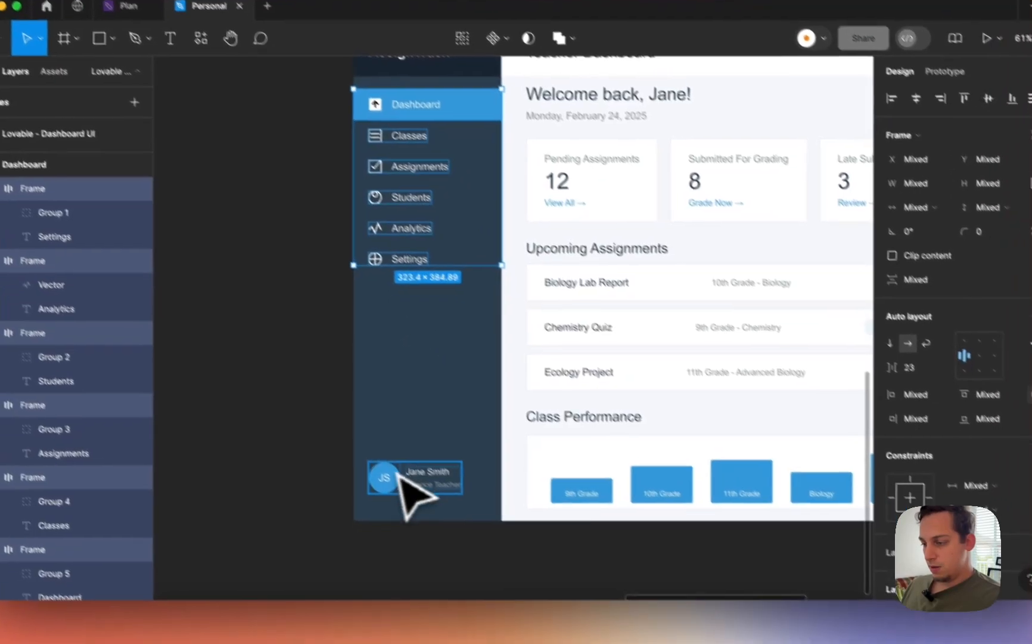
{"action": "left_click", "coordinate": [441, 514], "text": "shift"}
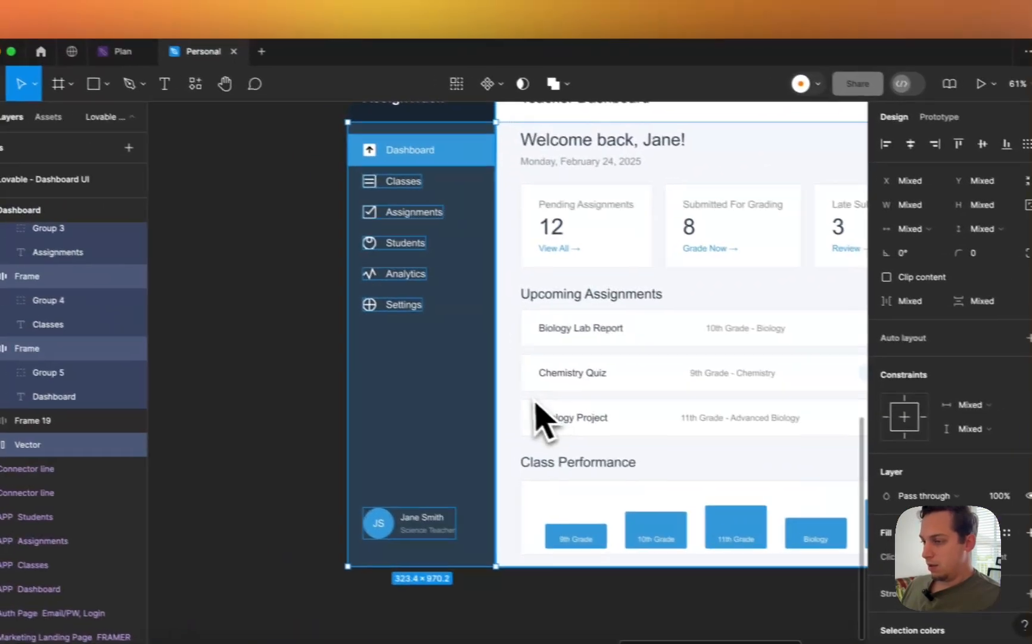
{"action": "key", "text": "Escape"}
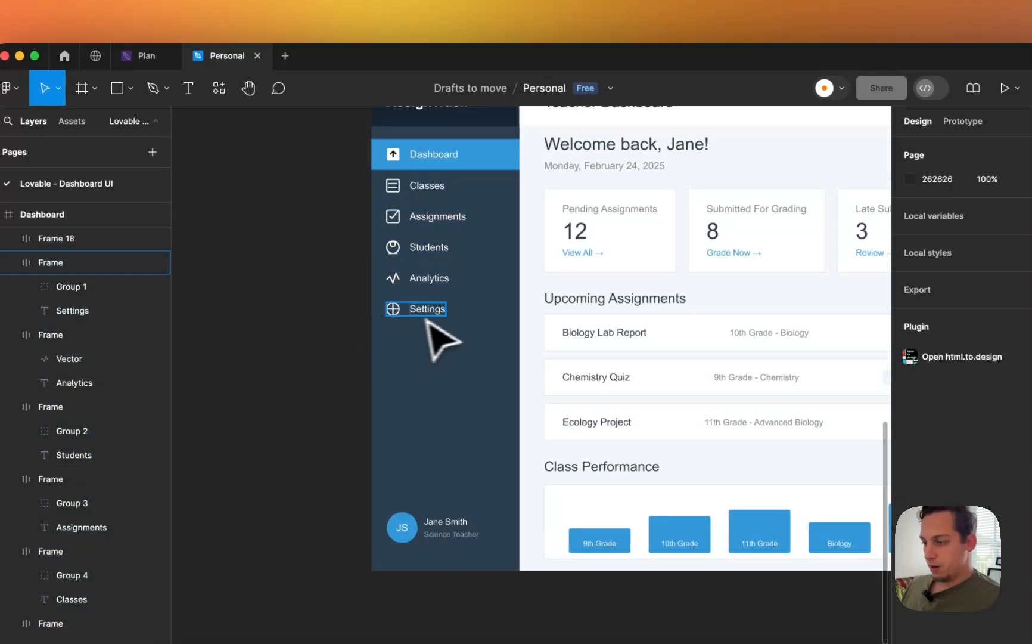
{"action": "left_click", "coordinate": [411, 305]}
{"action": "left_click", "coordinate": [435, 279], "text": "shift"}
{"action": "left_click", "coordinate": [430, 249], "text": "shift"}
{"action": "left_click", "coordinate": [426, 218], "text": "shift"}
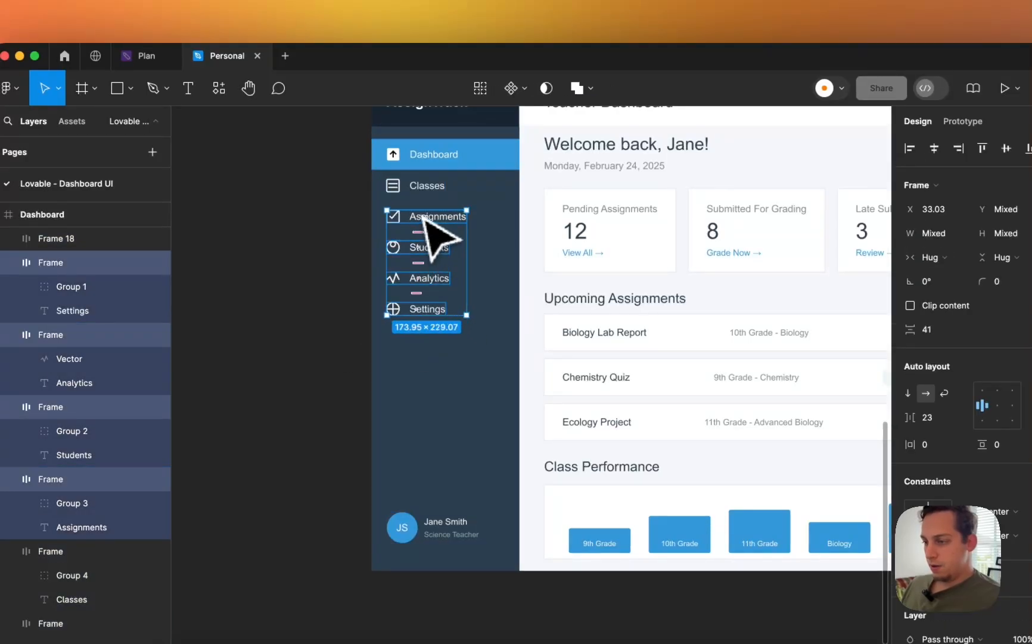
{"action": "left_click", "coordinate": [423, 187], "text": "shift"}
{"action": "left_click", "coordinate": [471, 159], "text": "shift"}
{"action": "scroll", "coordinate": [484, 165], "scroll_direction": "up", "scroll_amount": 2}
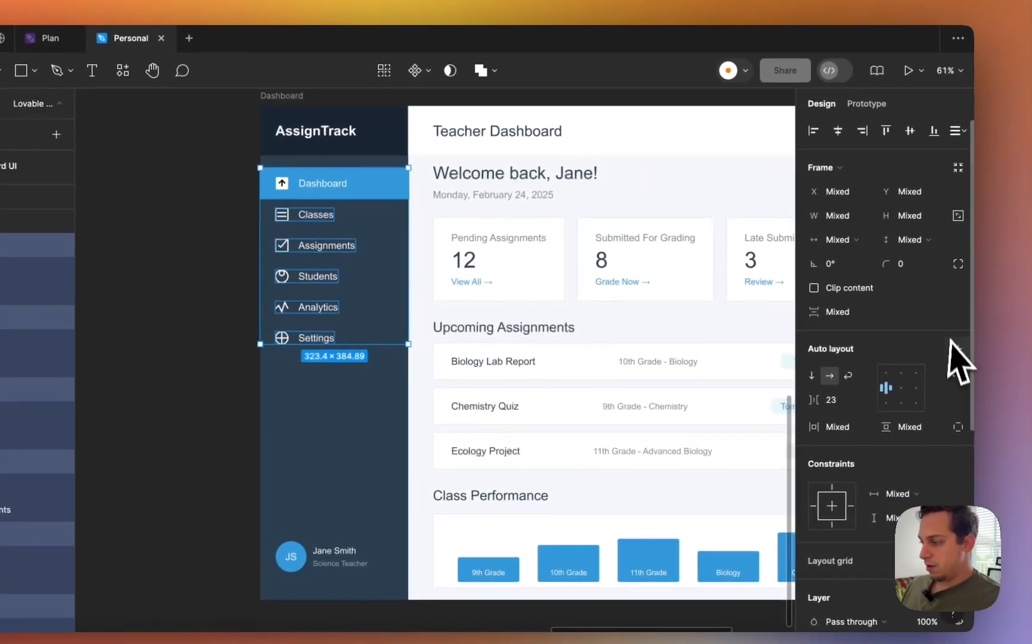
{"action": "left_click", "coordinate": [955, 347]}
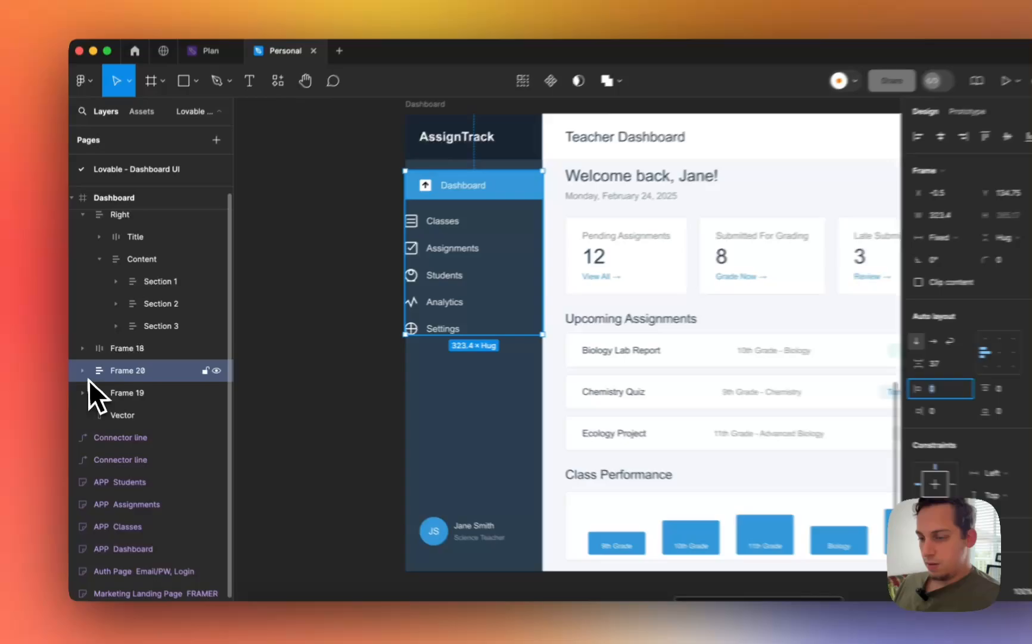
{"action": "left_click", "coordinate": [81, 366]}
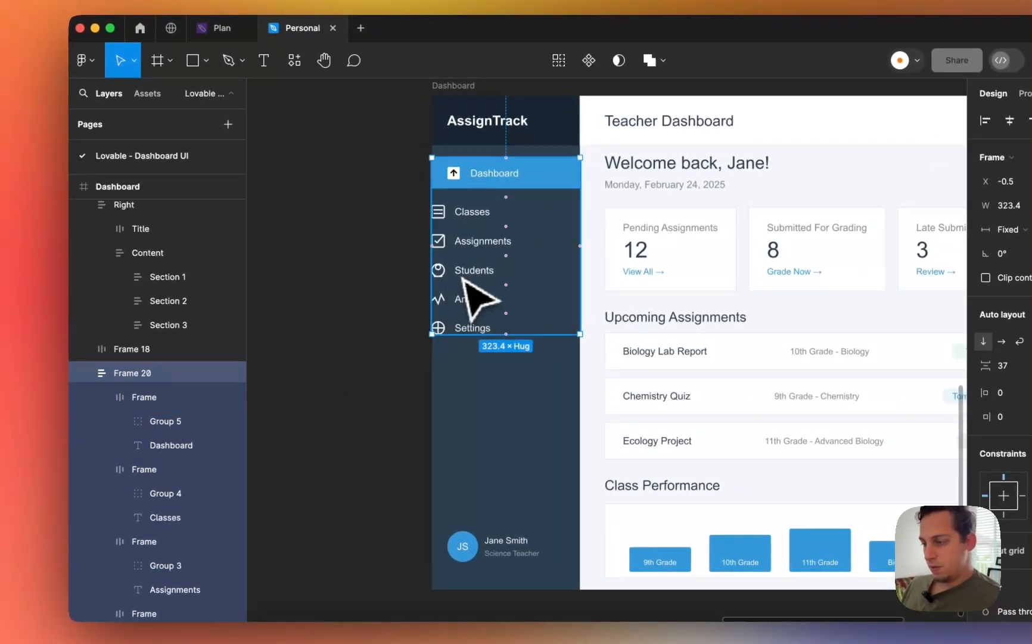
{"action": "left_click", "coordinate": [464, 280]}
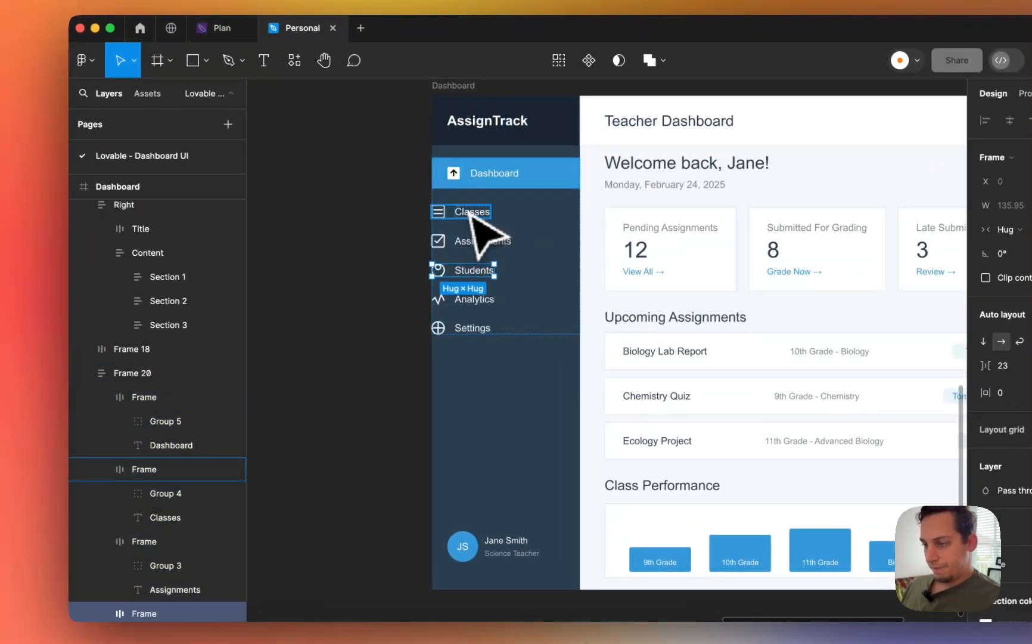
- Duplicate the Dashboard nav item and select the copies' labels for renaming
{"action": "left_click", "coordinate": [508, 181]}
{"action": "key", "text": "ctrl+d"}
{"action": "key", "text": "ctrl+d"}
{"action": "key", "text": "ctrl+d"}
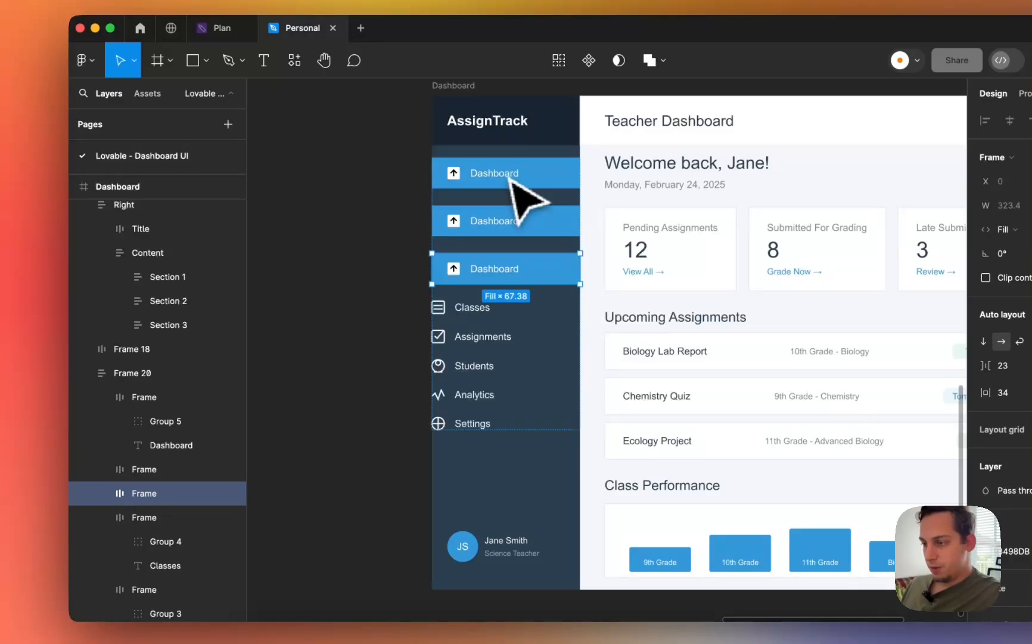
{"action": "double_click", "coordinate": [489, 225]}
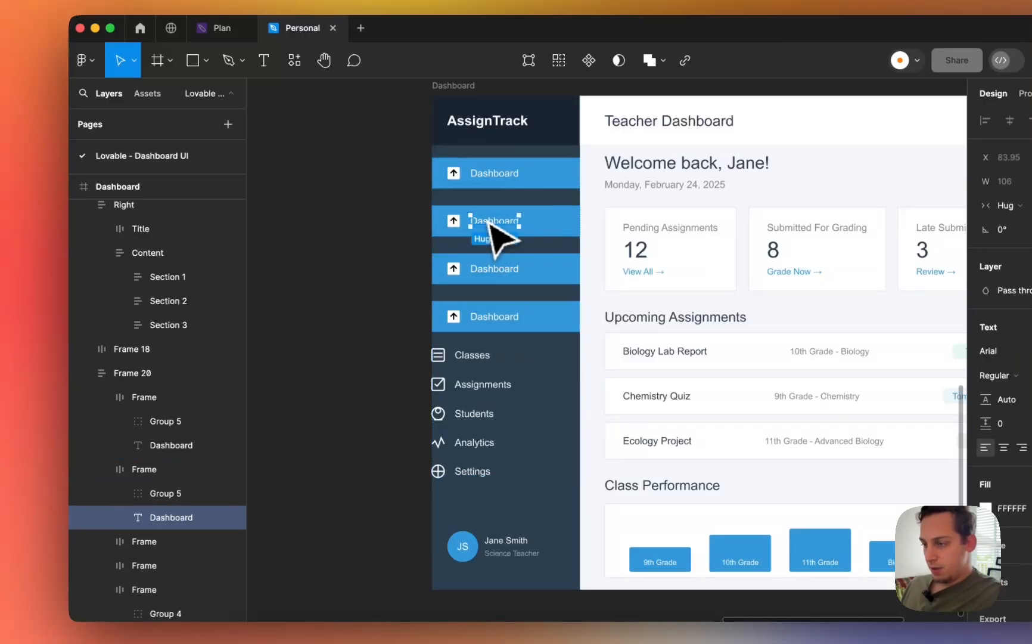
{"action": "left_click", "coordinate": [493, 266]}
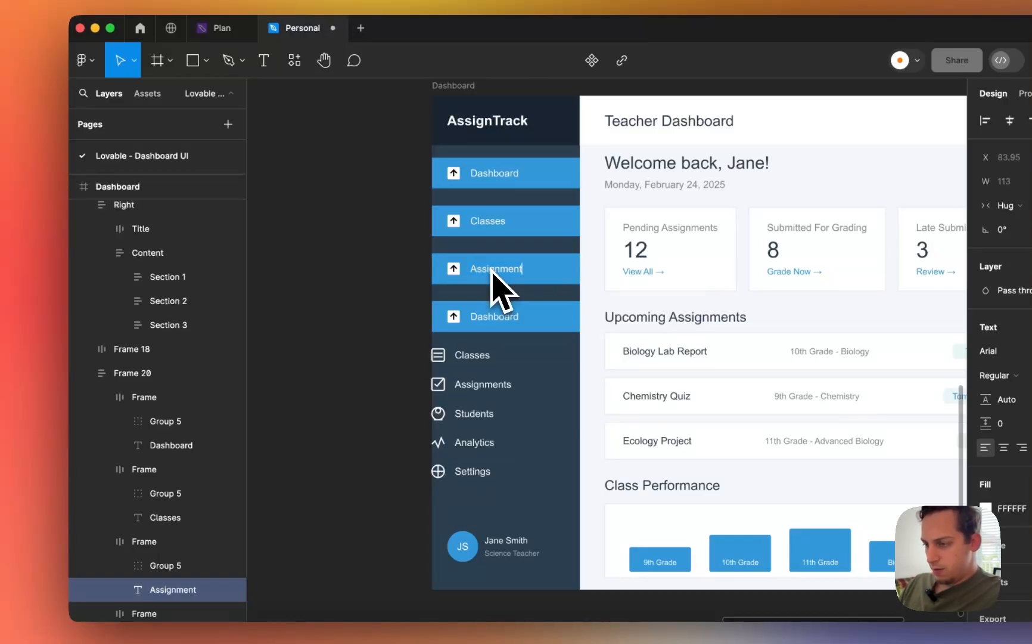
{"action": "left_click", "coordinate": [471, 317]}
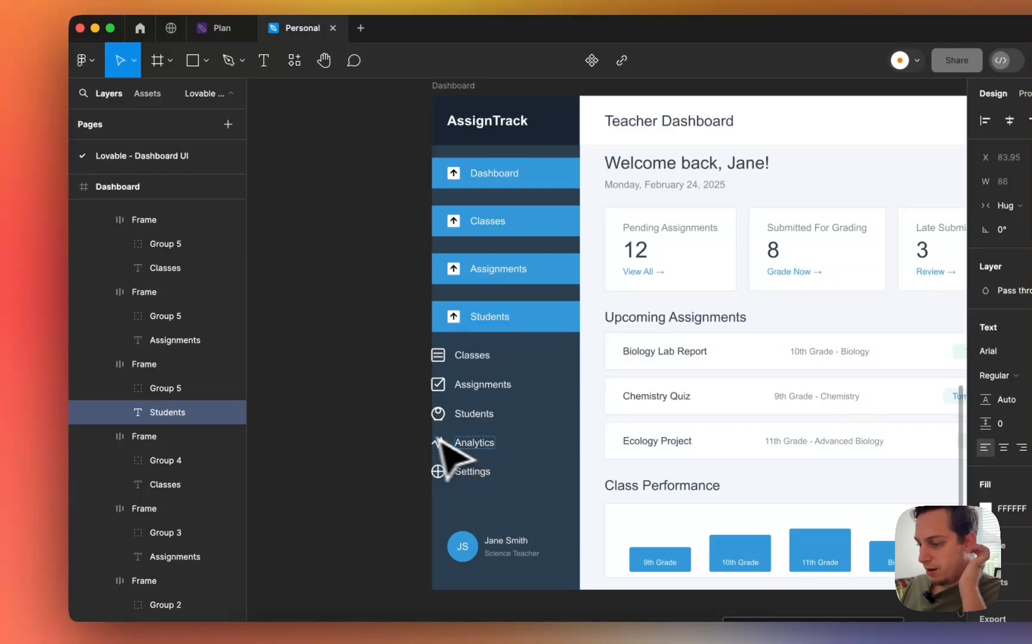
- Move the old Classes, Students, Analytics and Settings items out of the sidebar onto the canvas
{"action": "left_click", "coordinate": [470, 444]}
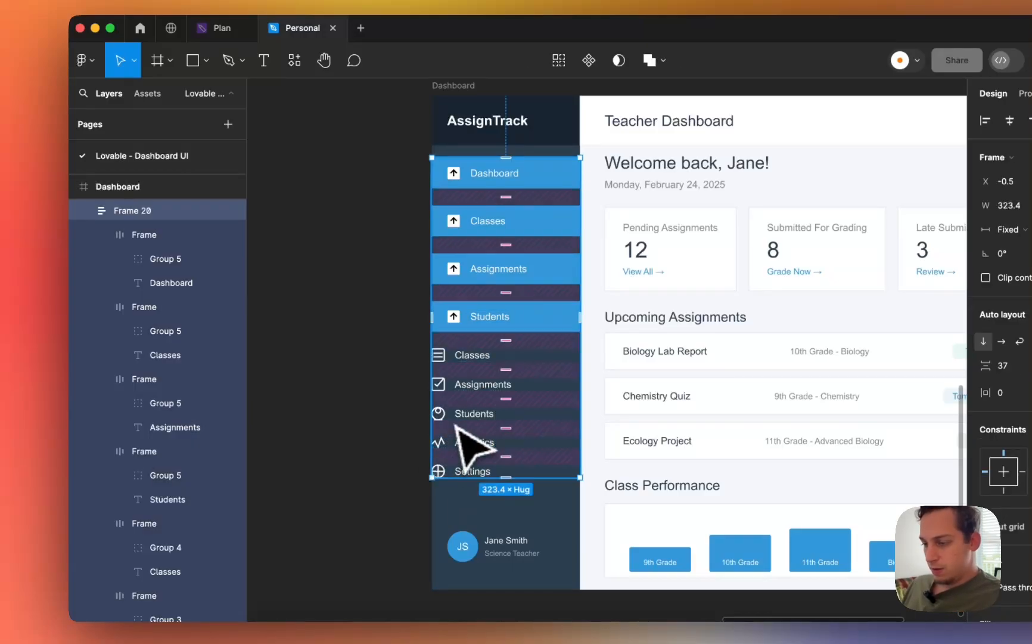
{"action": "double_click", "coordinate": [456, 470]}
{"action": "left_click", "coordinate": [467, 442], "text": "shift"}
{"action": "left_click", "coordinate": [469, 419], "text": "shift"}
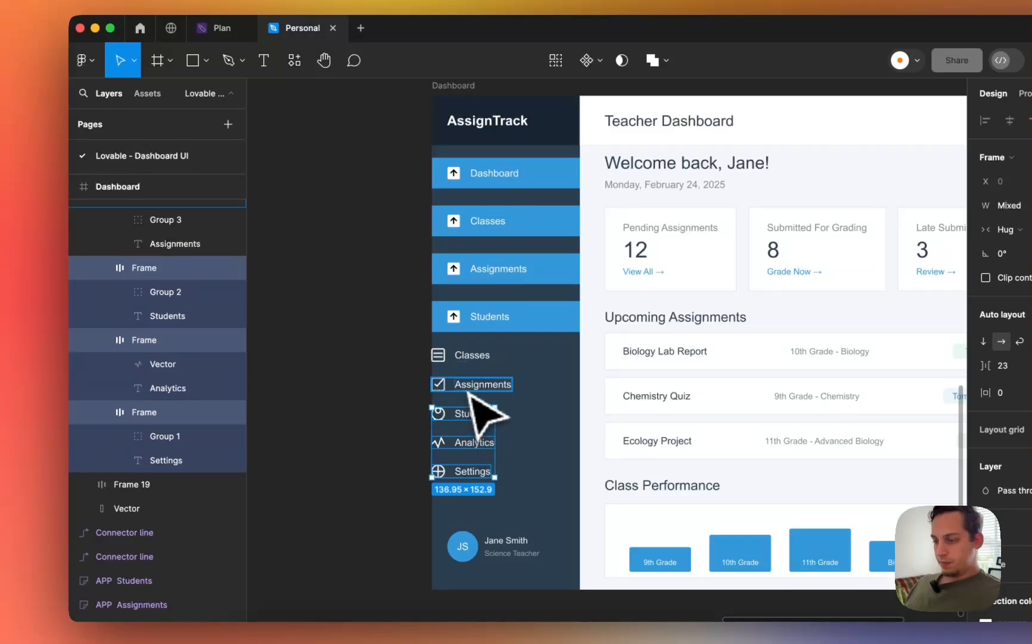
{"action": "left_click", "coordinate": [471, 356], "text": "shift"}
{"action": "left_click_drag", "start_coordinate": [471, 371], "coordinate": [464, 319]}
{"action": "left_click", "coordinate": [365, 286]}
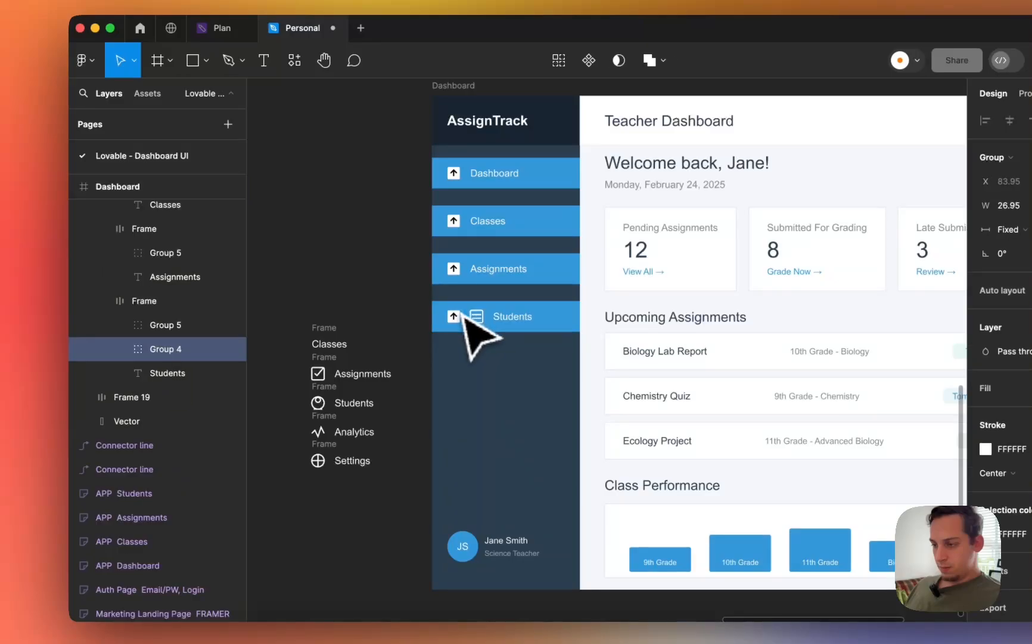
- Put the list icon into the Classes nav item and delete its old arrow group
{"action": "scroll", "coordinate": [465, 319], "scroll_direction": "up", "scroll_amount": 5}
{"action": "scroll", "coordinate": [454, 322], "scroll_direction": "down", "scroll_amount": 5}
{"action": "key", "text": "super+z"}
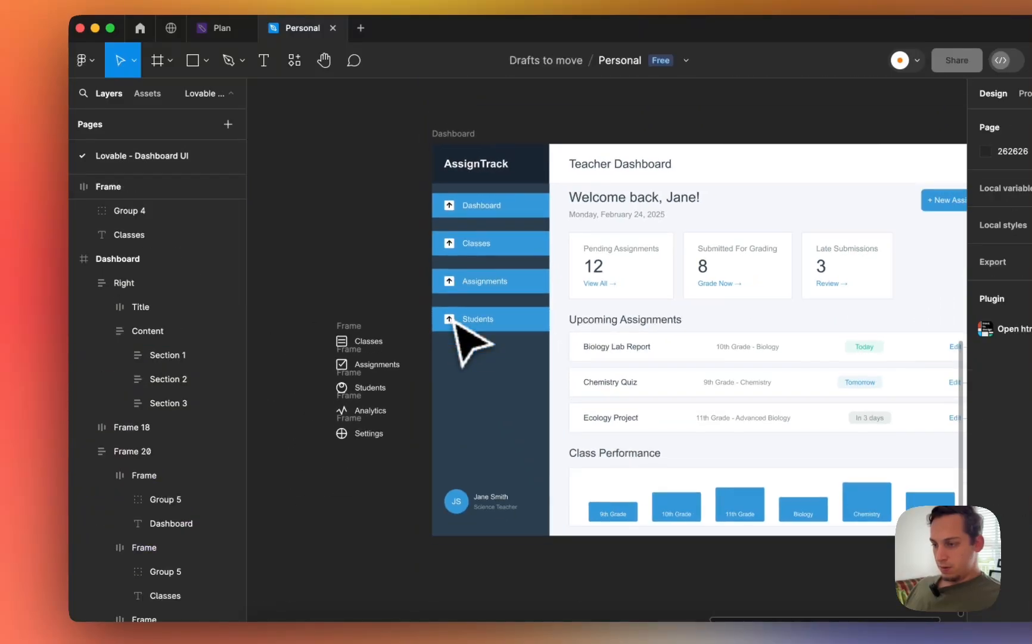
{"action": "left_click_drag", "start_coordinate": [344, 352], "coordinate": [468, 249]}
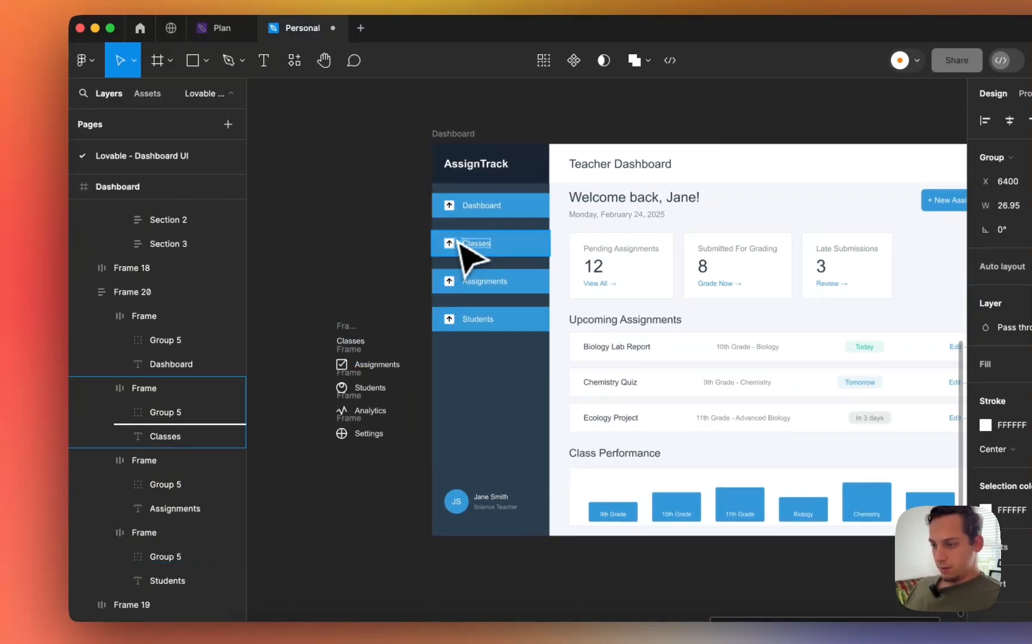
{"action": "scroll", "coordinate": [466, 255], "scroll_direction": "up", "scroll_amount": 5}
{"action": "double_click", "coordinate": [437, 252]}
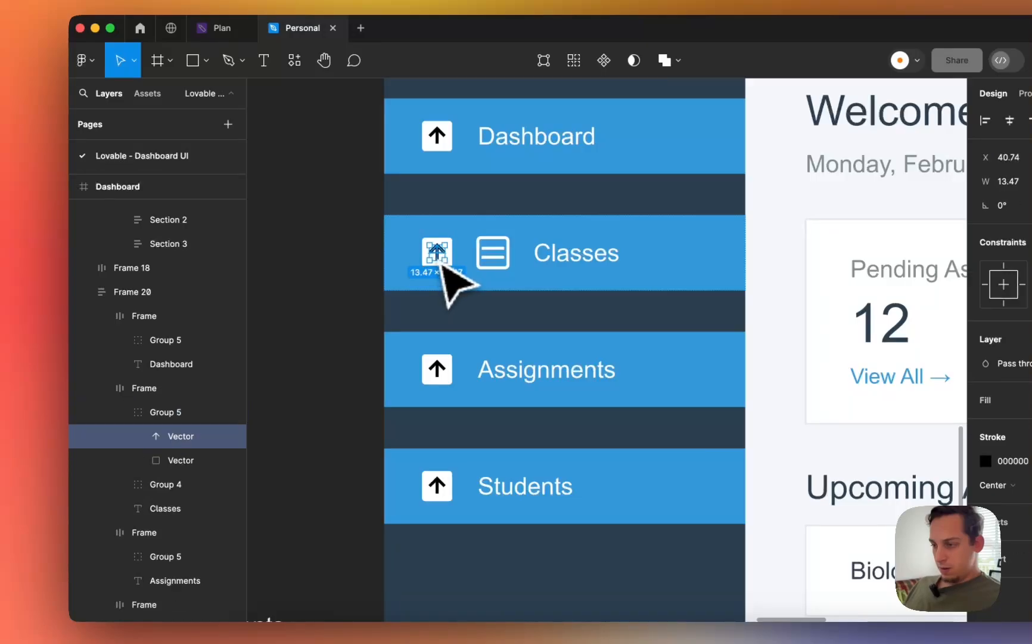
{"action": "left_click", "coordinate": [195, 416]}
{"action": "key", "text": "super+equal"}
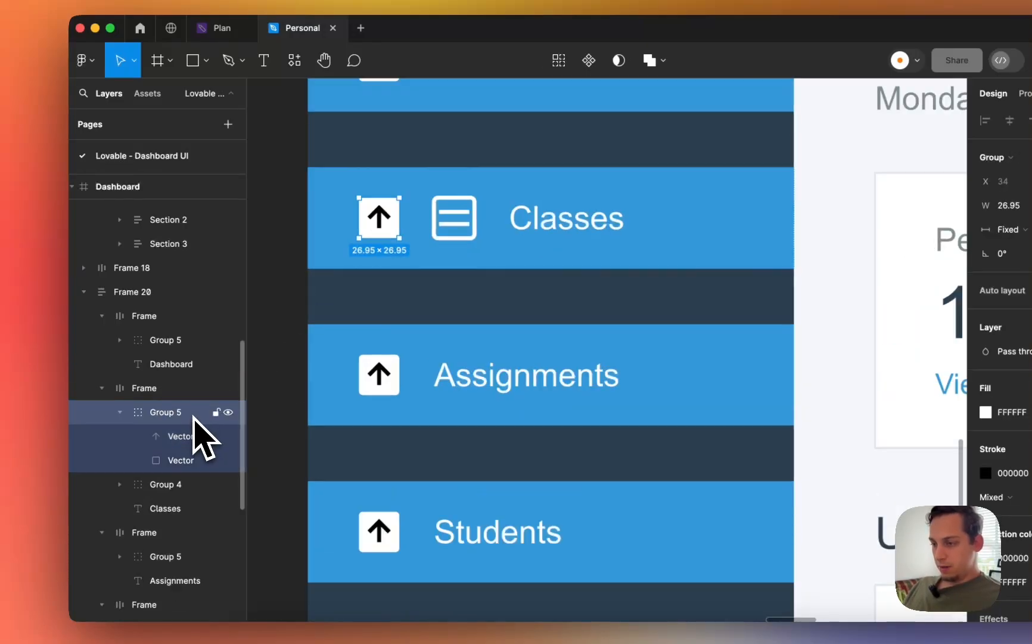
{"action": "key", "text": "BackSpace"}
{"action": "scroll", "coordinate": [447, 367], "scroll_direction": "down", "scroll_amount": 5}
{"action": "scroll", "coordinate": [472, 369], "scroll_direction": "left", "scroll_amount": 5}
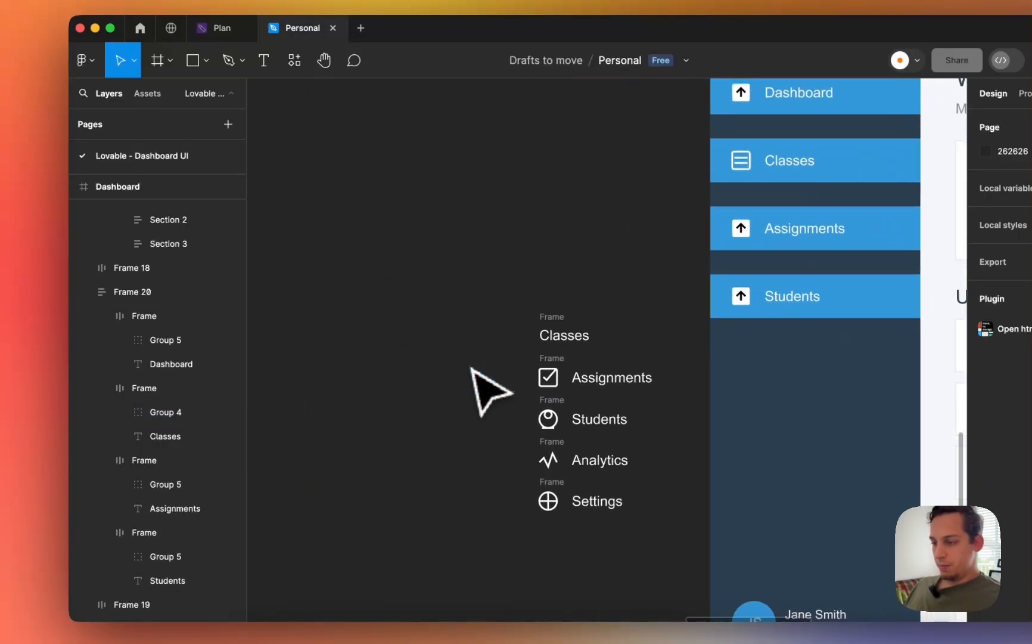
{"action": "scroll", "coordinate": [490, 377], "scroll_direction": "down", "scroll_amount": 2}
{"action": "scroll", "coordinate": [495, 377], "scroll_direction": "right", "scroll_amount": 3}
{"action": "scroll", "coordinate": [495, 377], "scroll_direction": "up", "scroll_amount": 2}
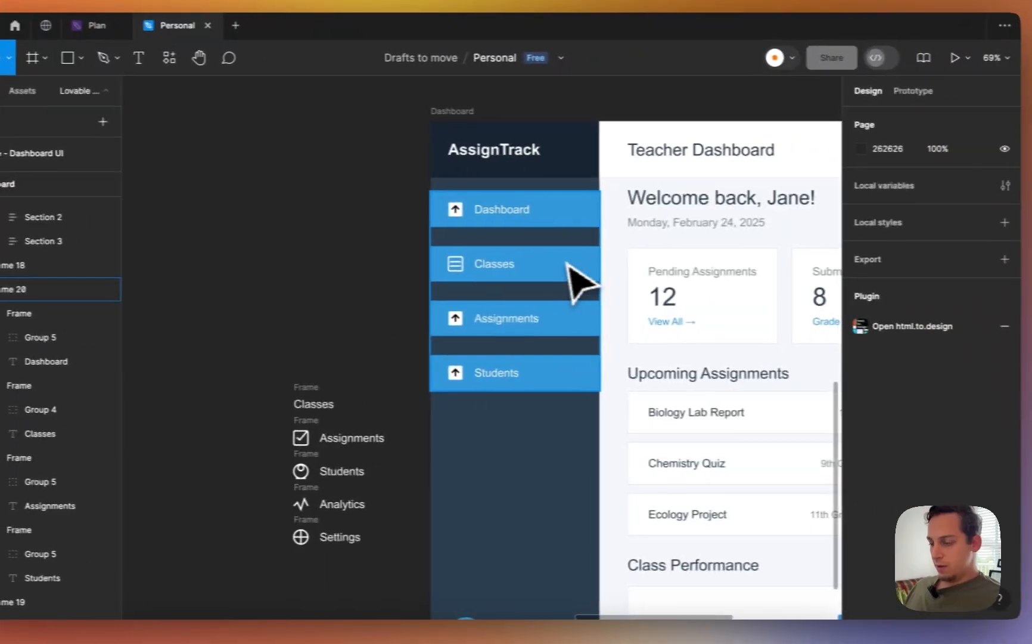
- Set the nav list's item spacing to 0 so the items stack tightly
{"action": "left_click", "coordinate": [691, 269]}
{"action": "left_click", "coordinate": [860, 363]}
{"action": "key", "text": "shift+Down"}
{"action": "key", "text": "shift+Down"}
{"action": "key", "text": "shift+Down"}
{"action": "key", "text": "shift+Down"}
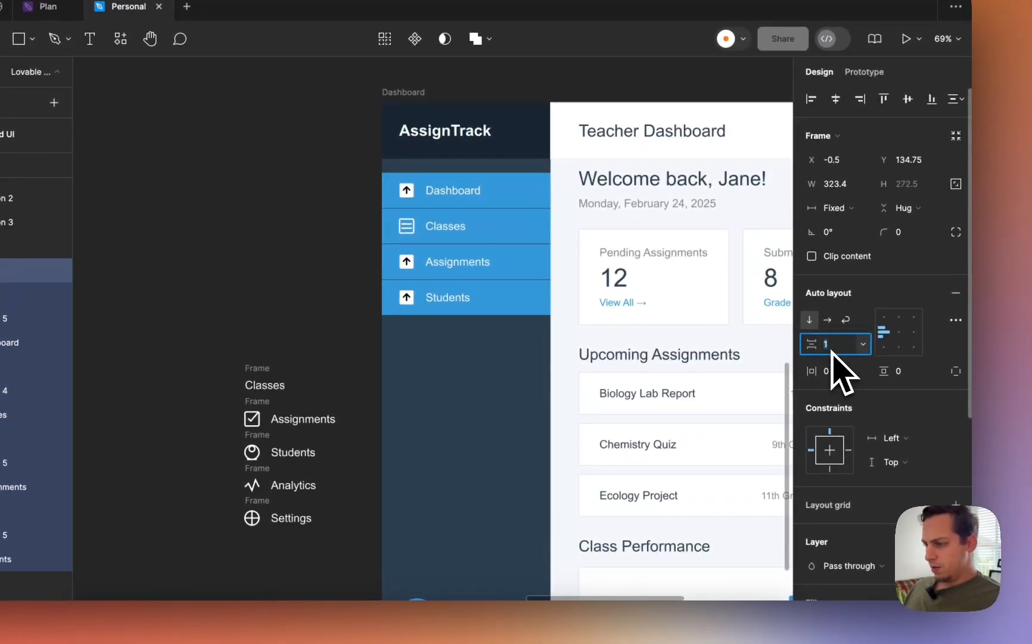
- Set the Classes, Assignments and Students items' fill opacity to 0, leaving Dashboard blue
{"action": "left_click", "coordinate": [528, 224]}
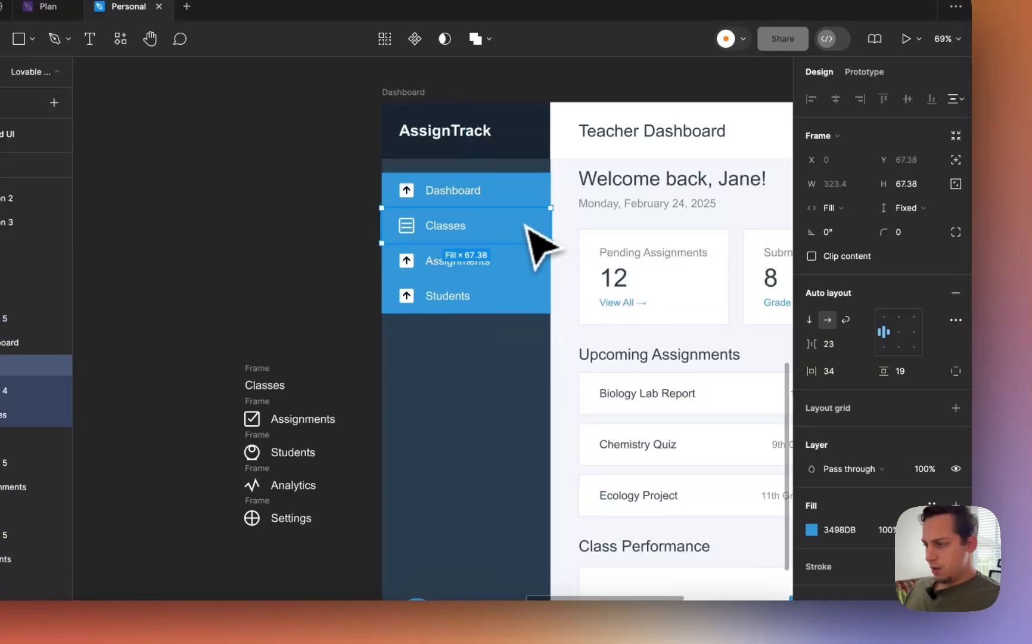
{"action": "left_click", "coordinate": [532, 260], "text": "shift"}
{"action": "left_click", "coordinate": [530, 296], "text": "shift"}
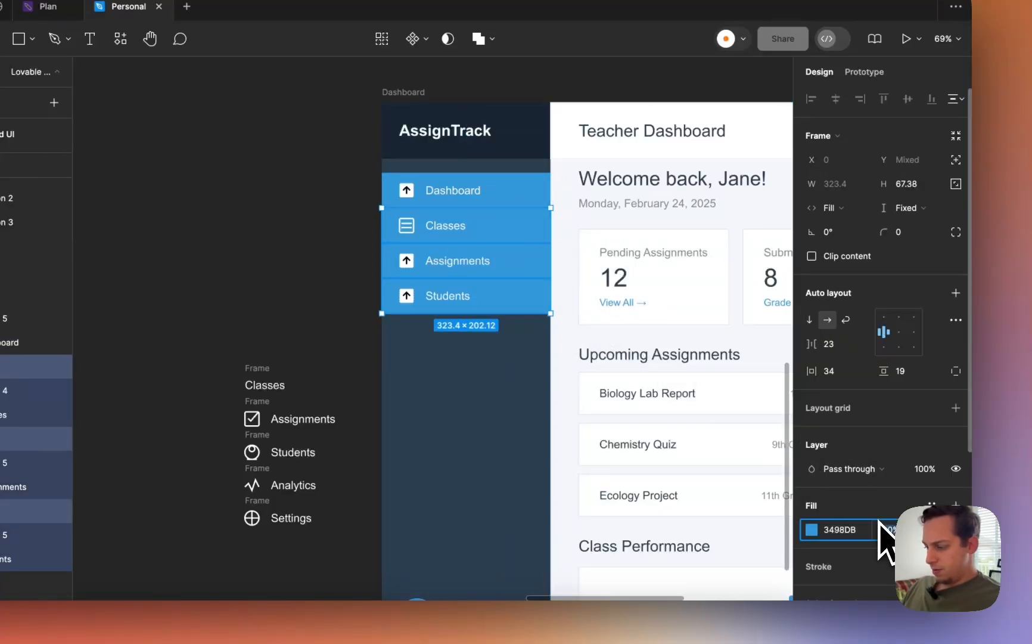
{"action": "type", "text": "0"}
{"action": "key", "text": "Return"}
- Give Assignments the checkbox icon and Students the line-graph icon, replacing the old arrows
{"action": "left_click", "coordinate": [342, 293]}
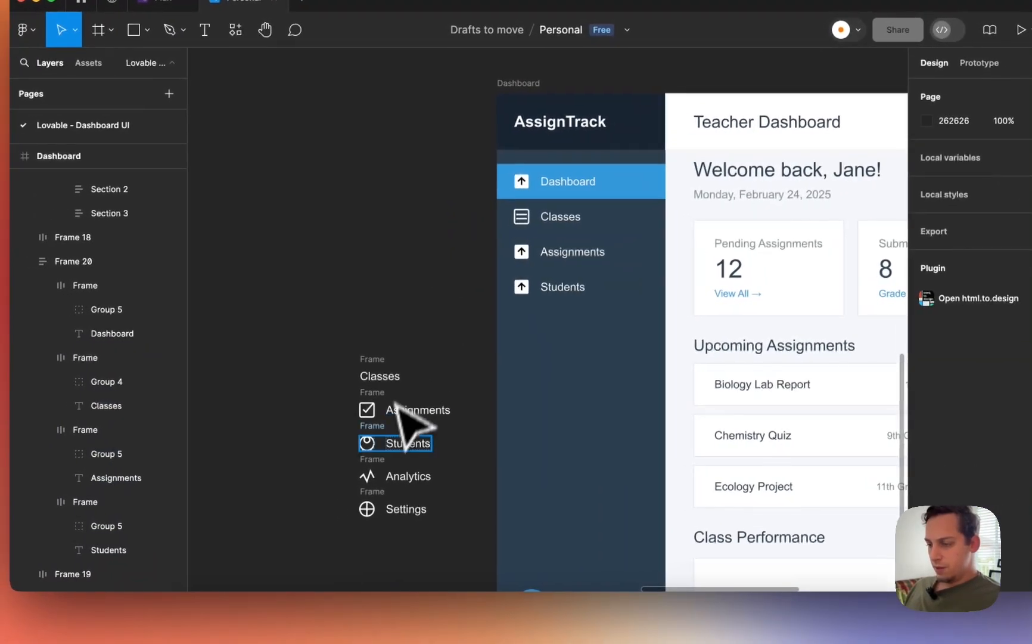
{"action": "left_click_drag", "start_coordinate": [370, 411], "coordinate": [543, 260]}
{"action": "left_click", "coordinate": [529, 255]}
{"action": "key", "text": "Delete"}
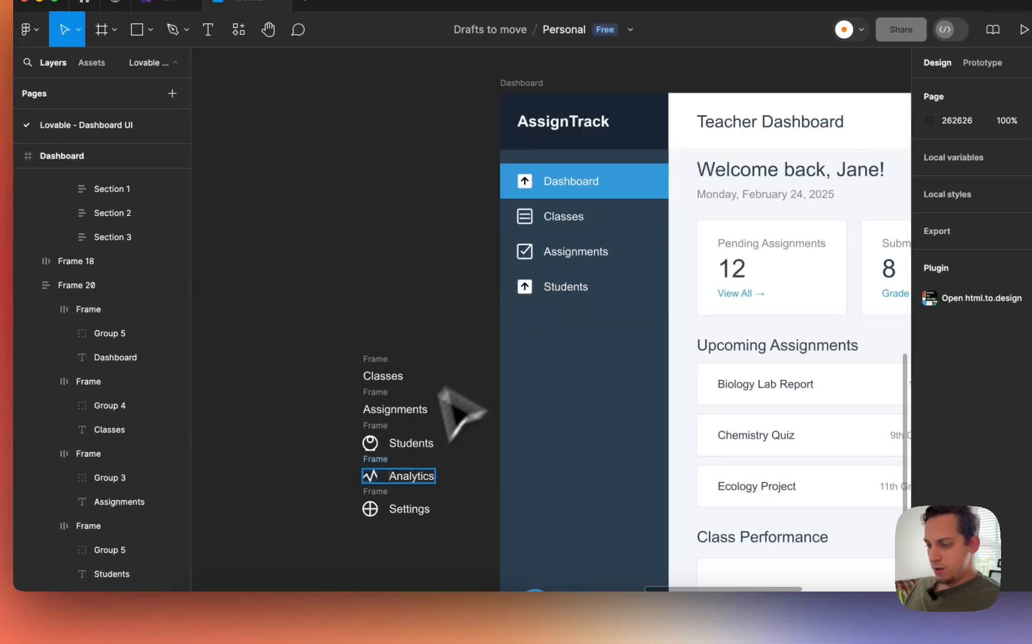
{"action": "left_click_drag", "start_coordinate": [371, 444], "coordinate": [544, 286]}
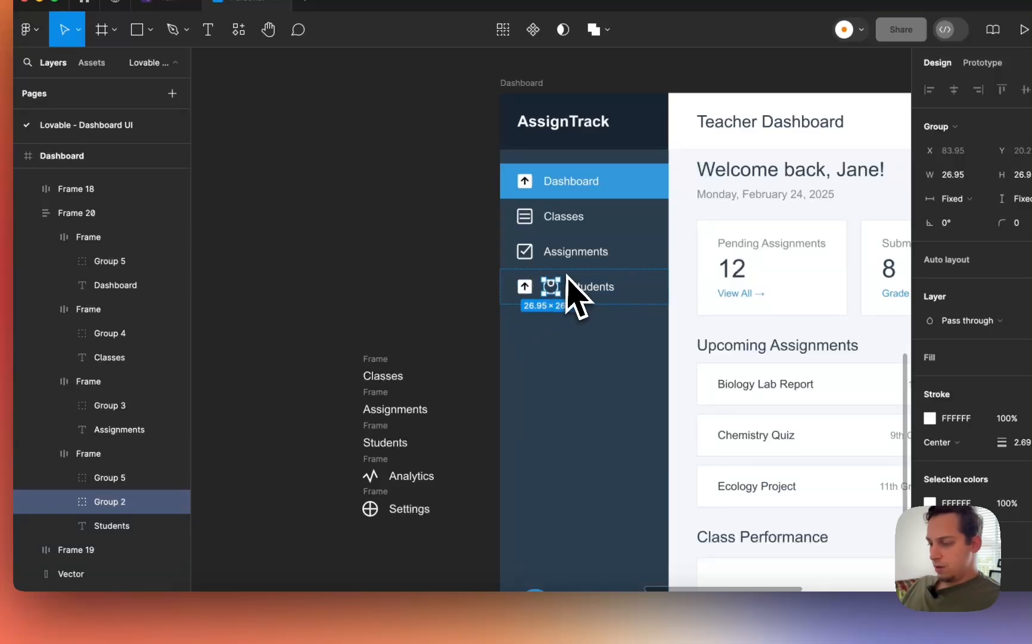
{"action": "key", "text": "Delete"}
{"action": "left_click_drag", "start_coordinate": [370, 481], "coordinate": [534, 304]}
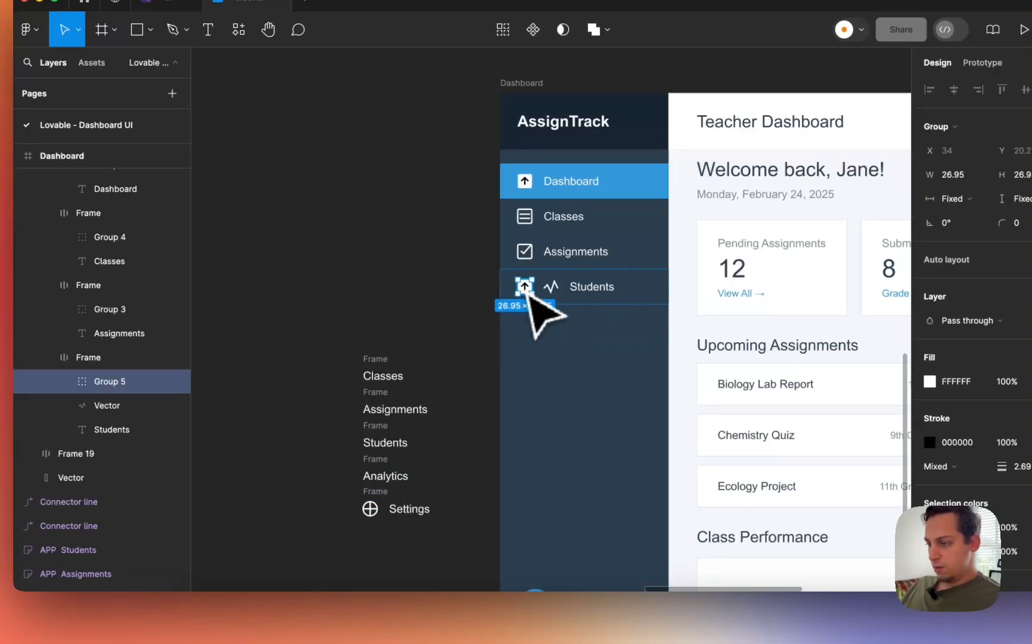
{"action": "key", "text": "Escape"}
- Delete the loose leftover nav items from the canvas
{"action": "left_click_drag", "start_coordinate": [324, 335], "coordinate": [441, 491]}
{"action": "key", "text": "Delete"}
{"action": "scroll", "coordinate": [459, 492], "scroll_direction": "down", "scroll_amount": 10}
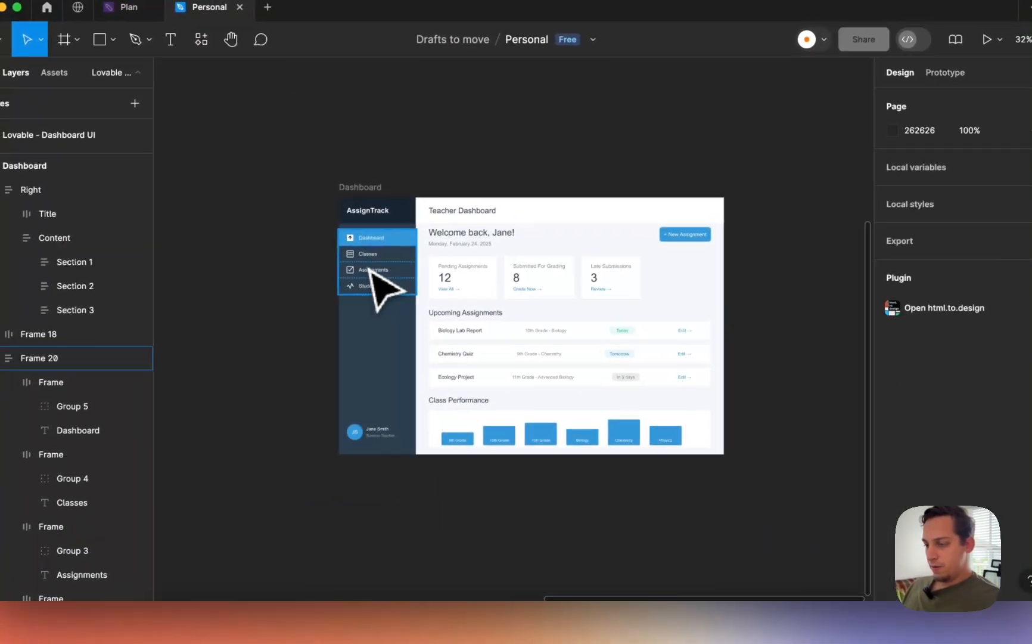
- Wrap the nav list, profile block and vector in an auto layout aligned bottom centre
{"action": "left_click", "coordinate": [370, 270]}
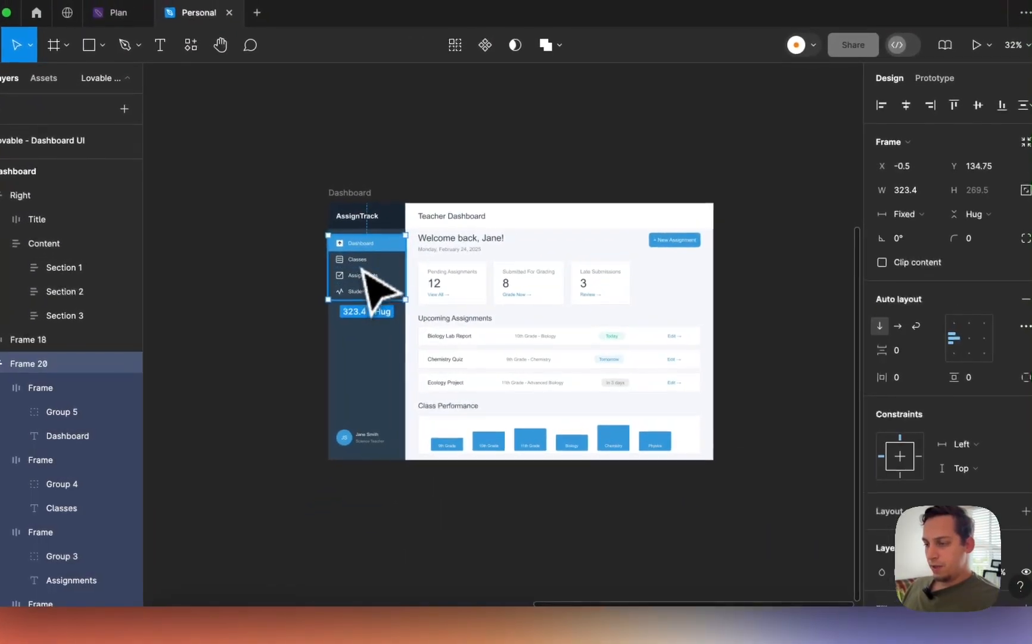
{"action": "scroll", "coordinate": [374, 267], "scroll_direction": "up", "scroll_amount": 5}
{"action": "scroll", "coordinate": [384, 525], "scroll_direction": "down", "scroll_amount": 3}
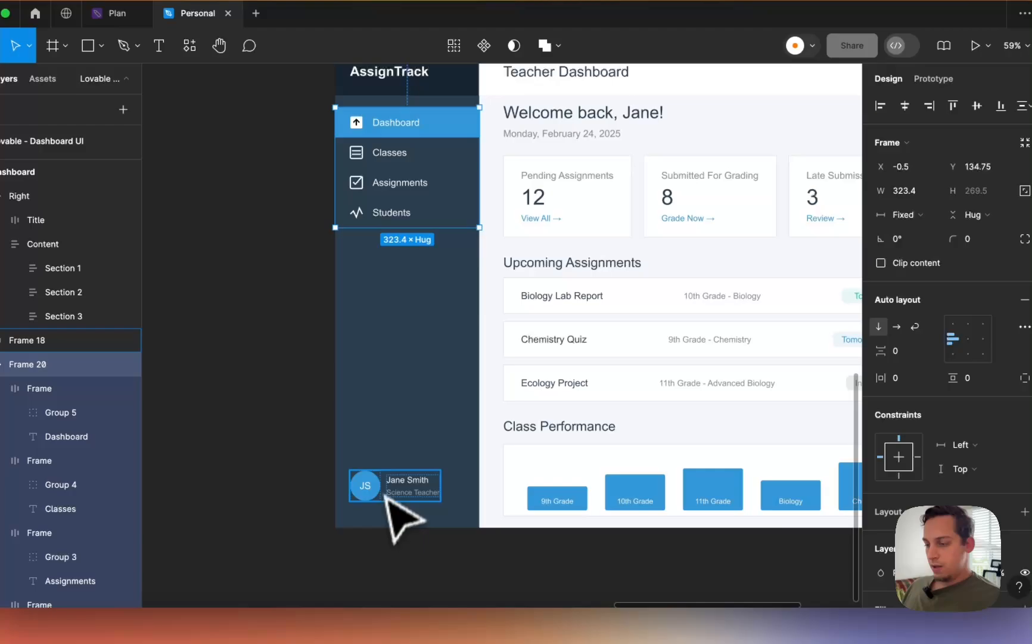
{"action": "left_click", "coordinate": [388, 495], "text": "shift"}
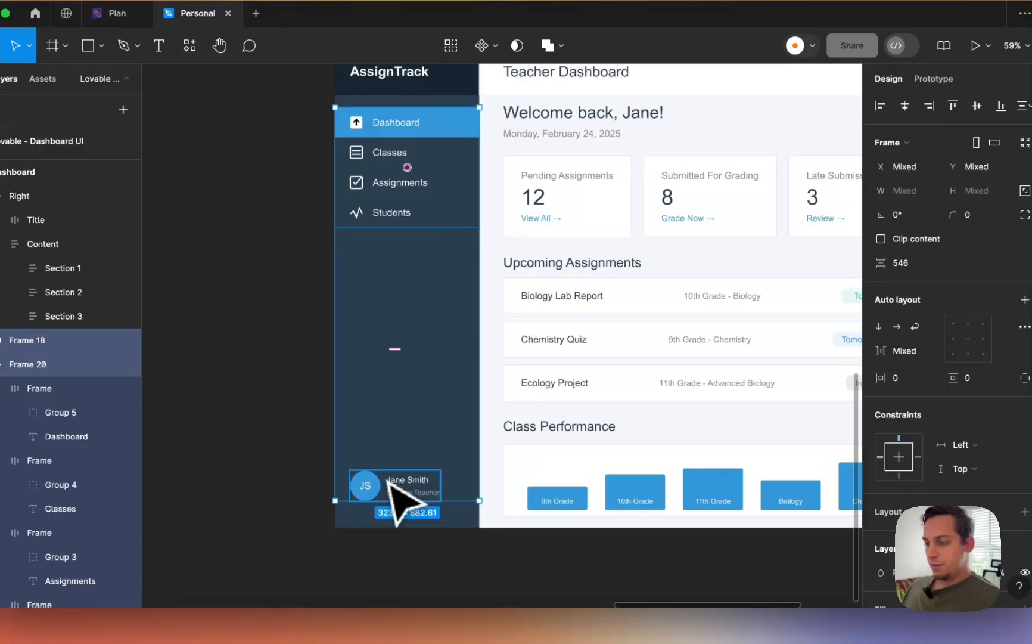
{"action": "left_click", "coordinate": [407, 415], "text": "shift"}
{"action": "right_click", "coordinate": [394, 386]}
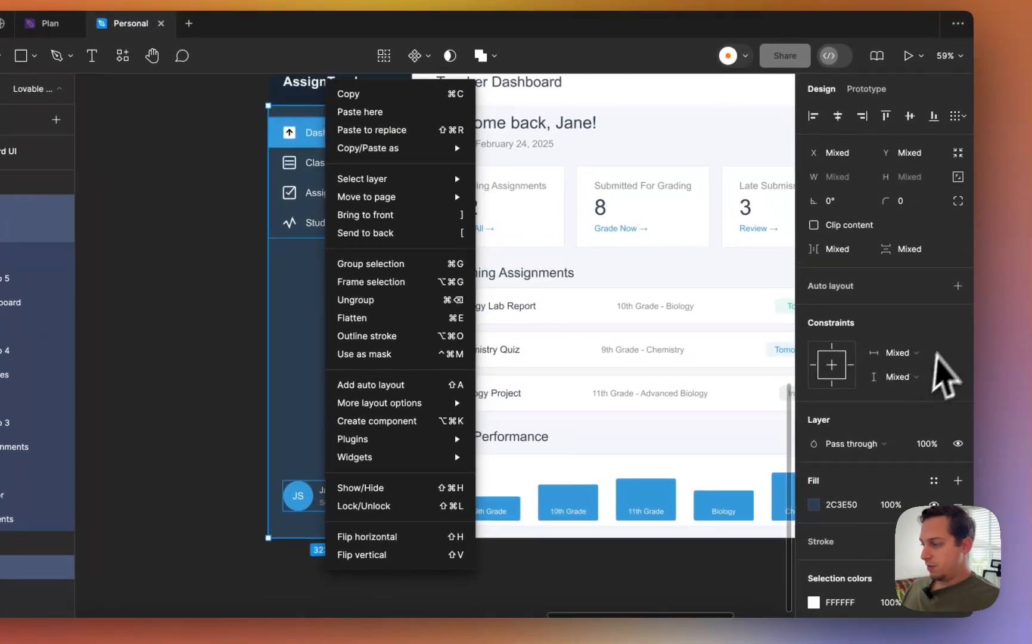
{"action": "left_click", "coordinate": [957, 286]}
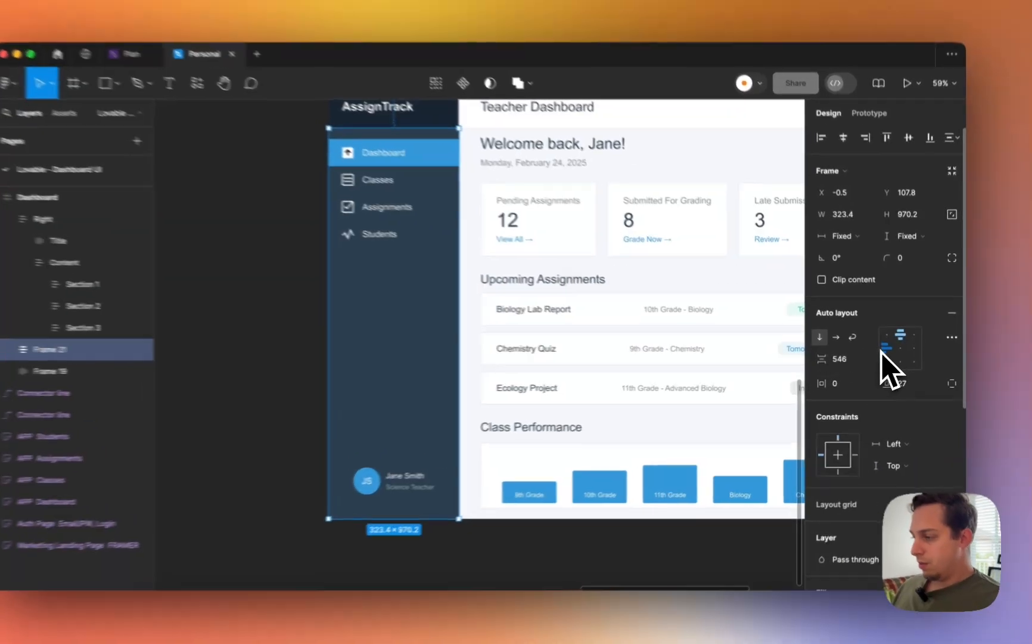
{"action": "left_click", "coordinate": [891, 351]}
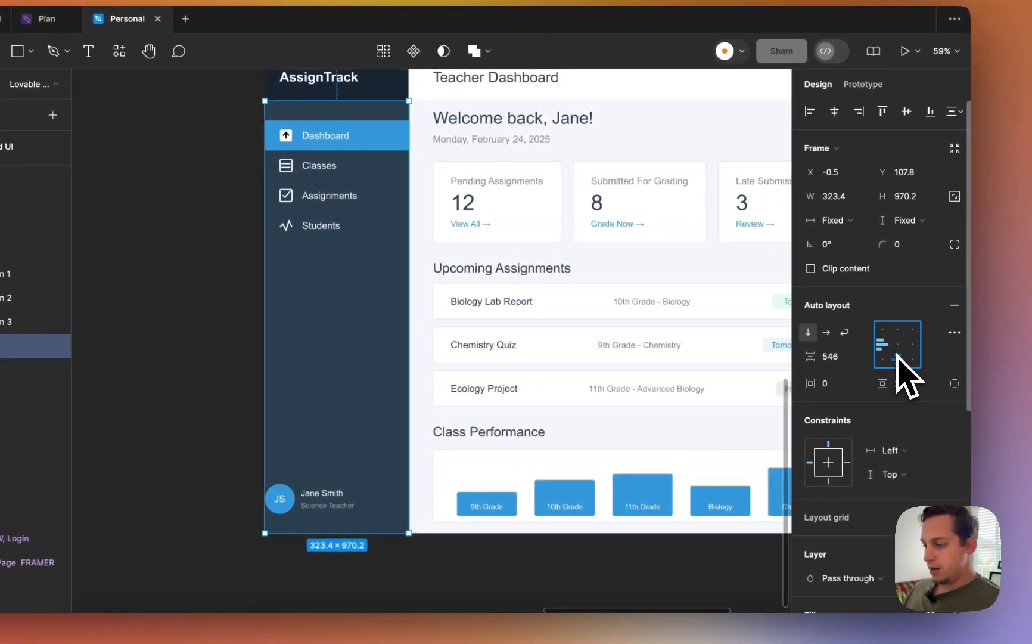
{"action": "left_click", "coordinate": [897, 358]}
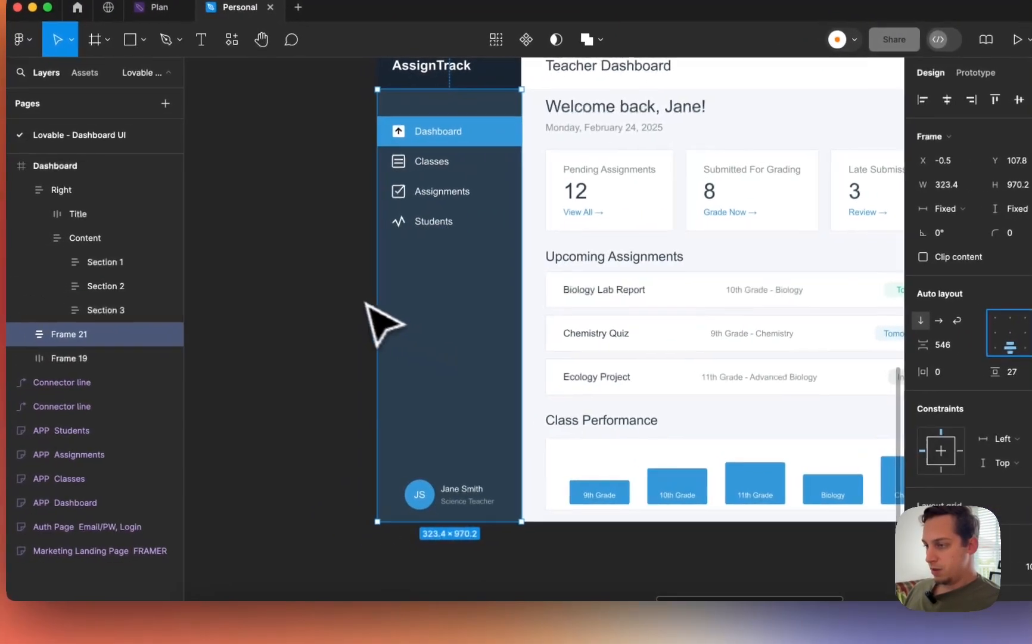
- Set the Jane Smith block's horizontal padding to 34
{"action": "left_click", "coordinate": [240, 273]}
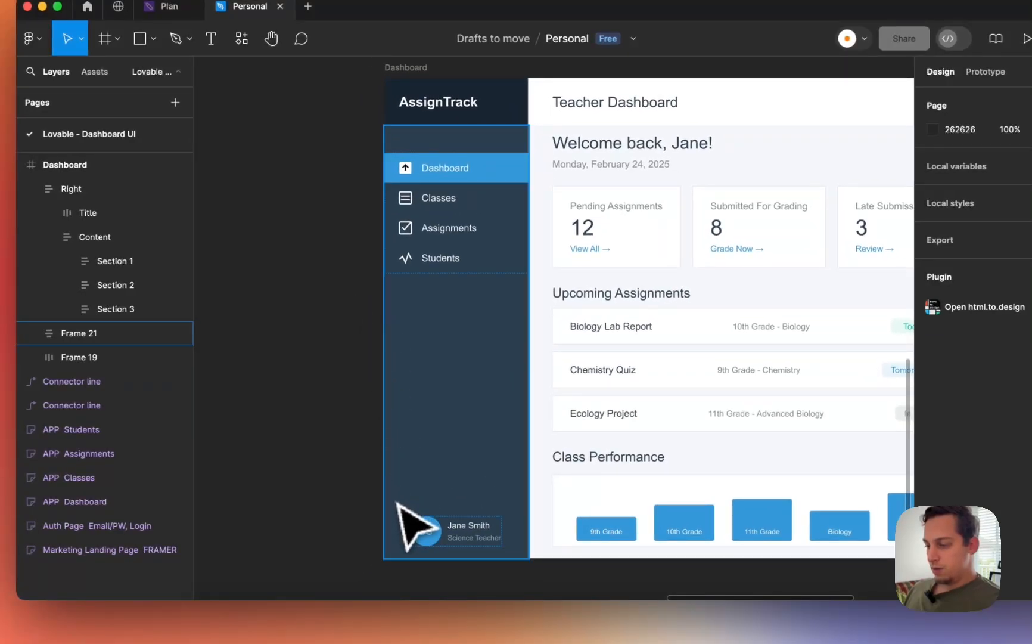
{"action": "scroll", "coordinate": [424, 449], "scroll_direction": "up", "scroll_amount": 1}
{"action": "scroll", "coordinate": [423, 449], "scroll_direction": "left", "scroll_amount": 1}
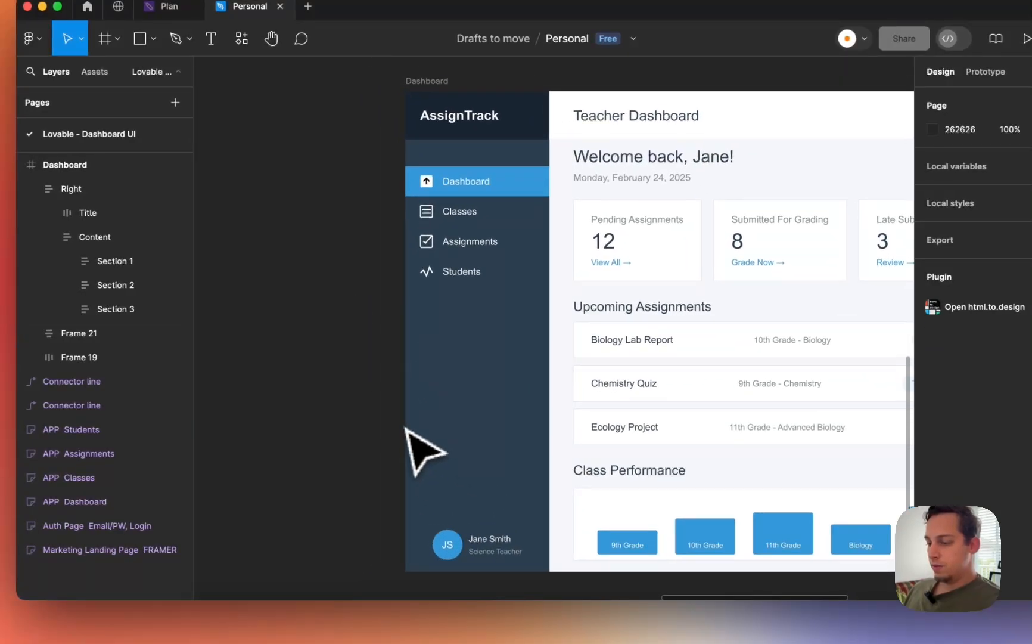
{"action": "left_click", "coordinate": [425, 536]}
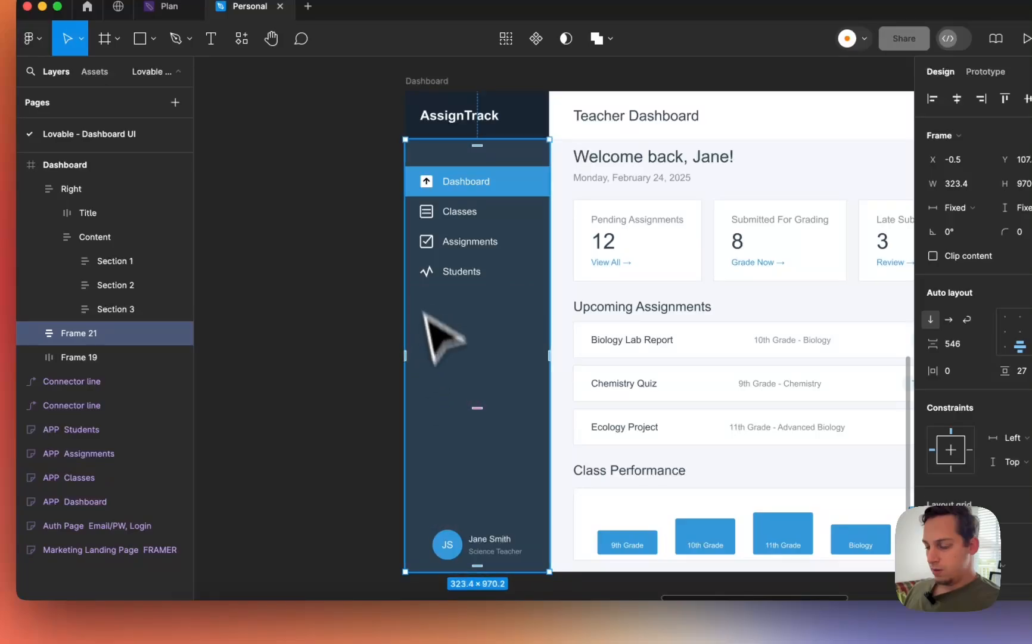
{"action": "left_click", "coordinate": [435, 229]}
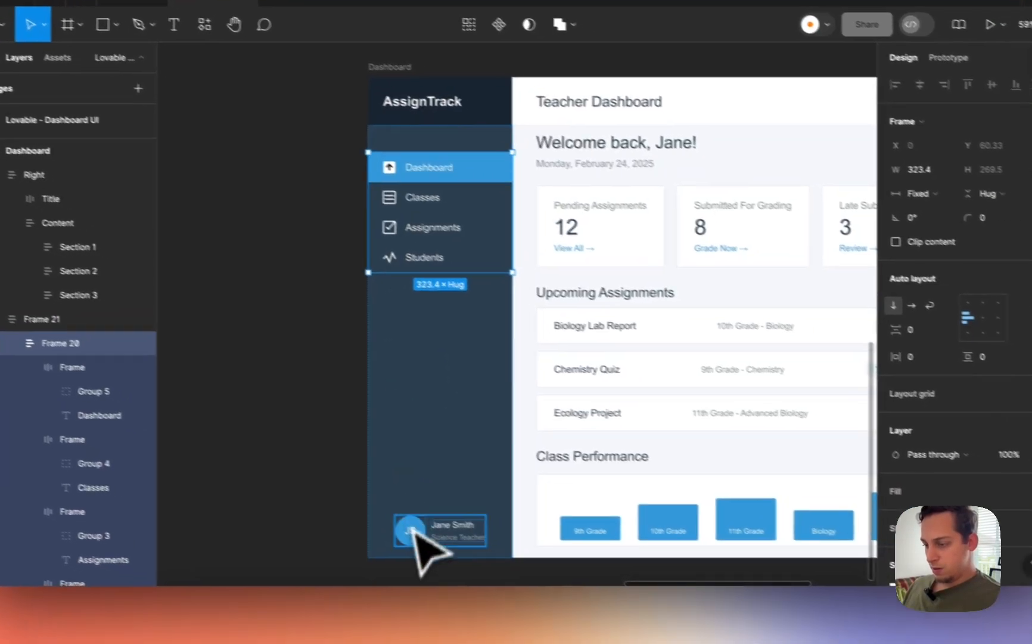
{"action": "left_click", "coordinate": [455, 549]}
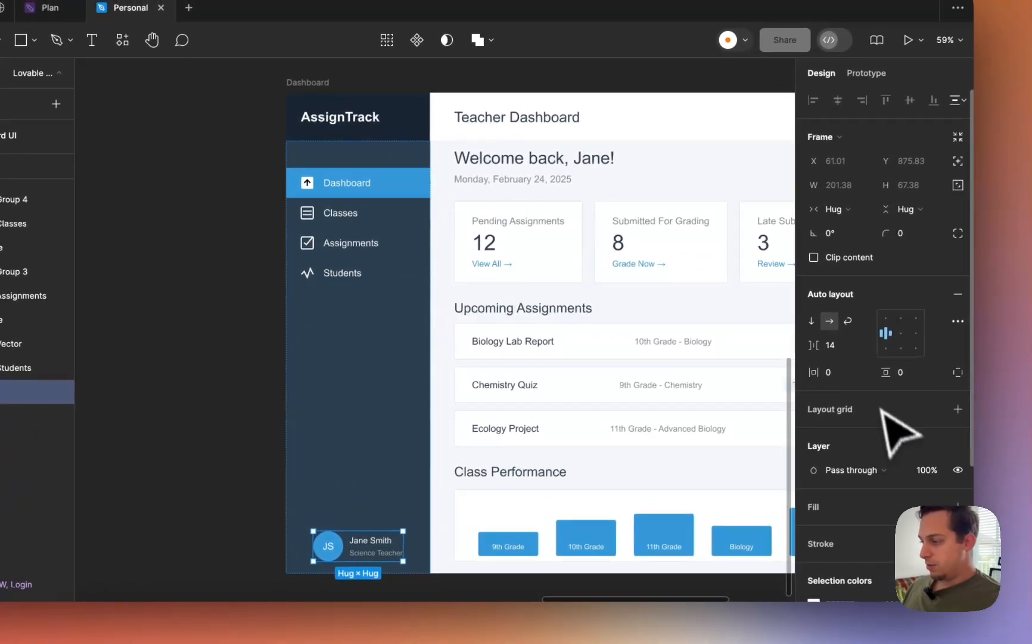
{"action": "left_click", "coordinate": [832, 374]}
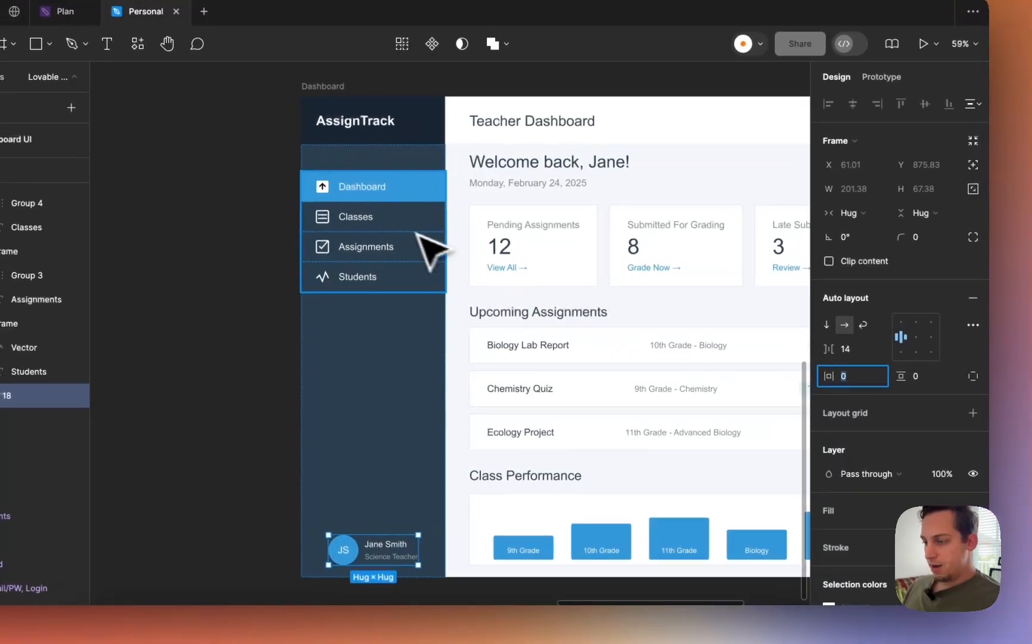
{"action": "left_click", "coordinate": [385, 221]}
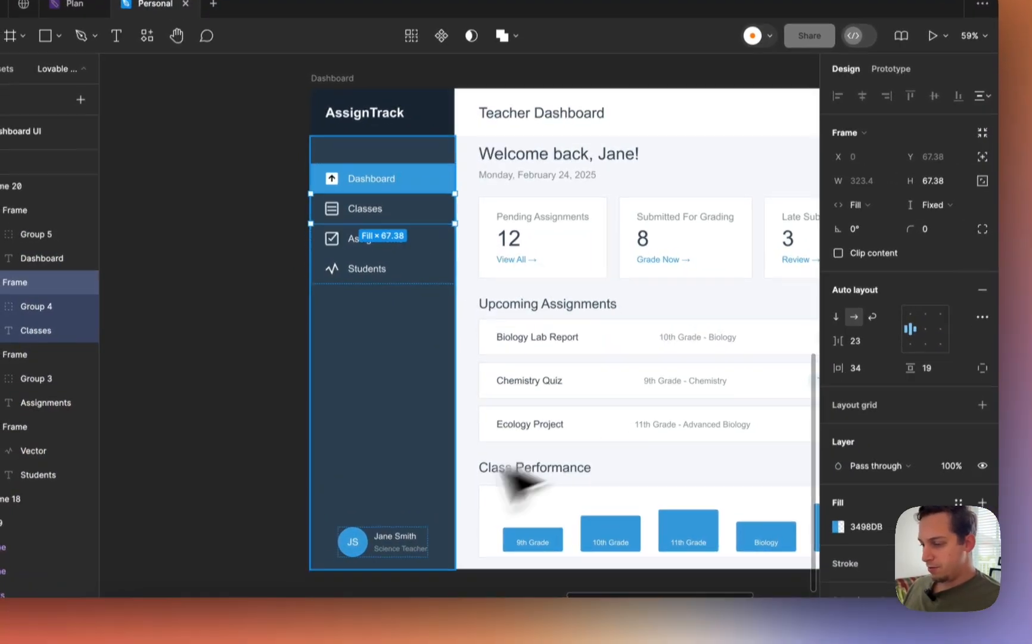
{"action": "left_click", "coordinate": [405, 513]}
{"action": "left_click", "coordinate": [873, 348]}
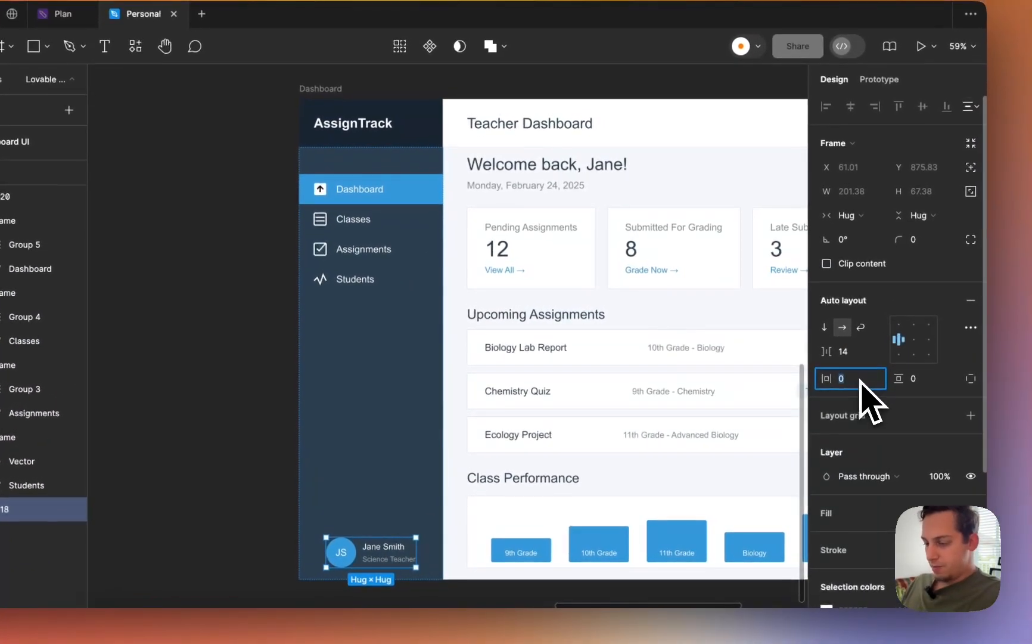
{"action": "type", "text": "34"}
- Select the sidebar body Frame 21 together with the AssignTrack header frame
{"action": "left_click", "coordinate": [396, 411]}
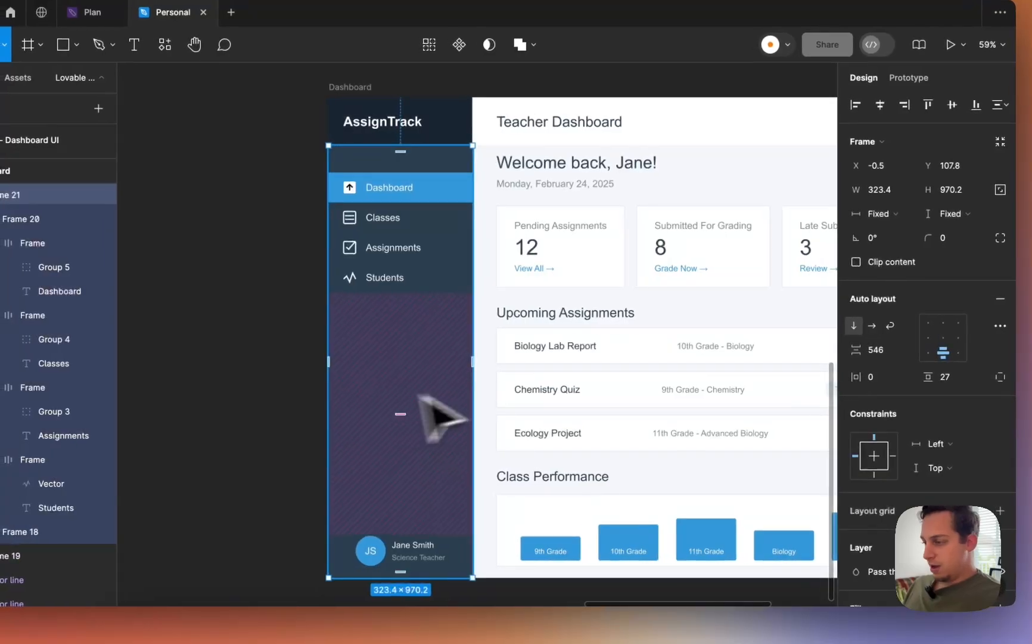
{"action": "left_click", "coordinate": [885, 358]}
{"action": "left_click", "coordinate": [250, 355]}
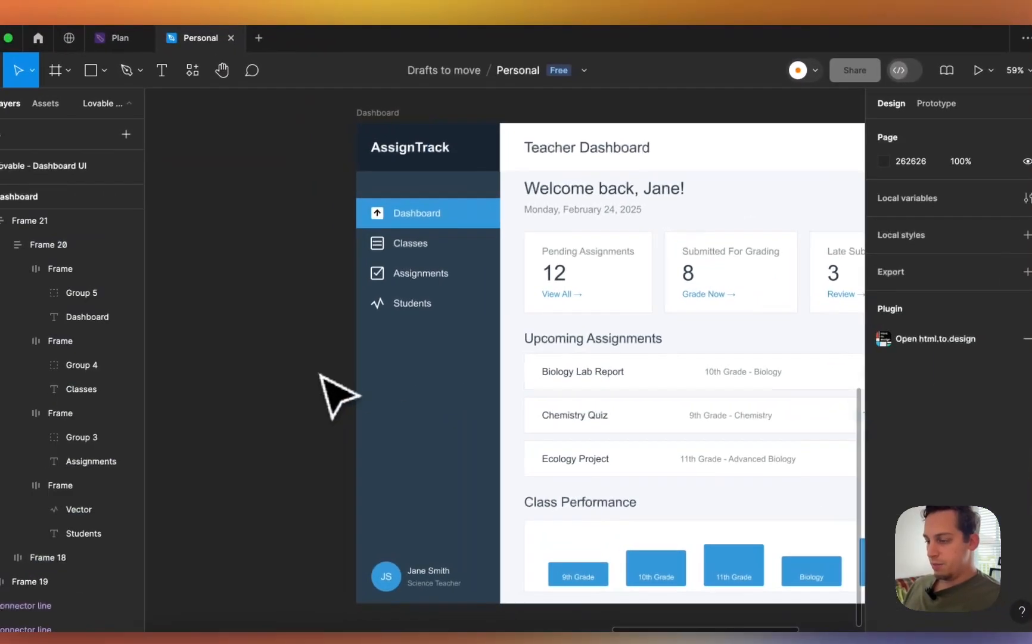
{"action": "scroll", "coordinate": [246, 354], "scroll_direction": "down", "scroll_amount": 4}
{"action": "left_click", "coordinate": [385, 265]}
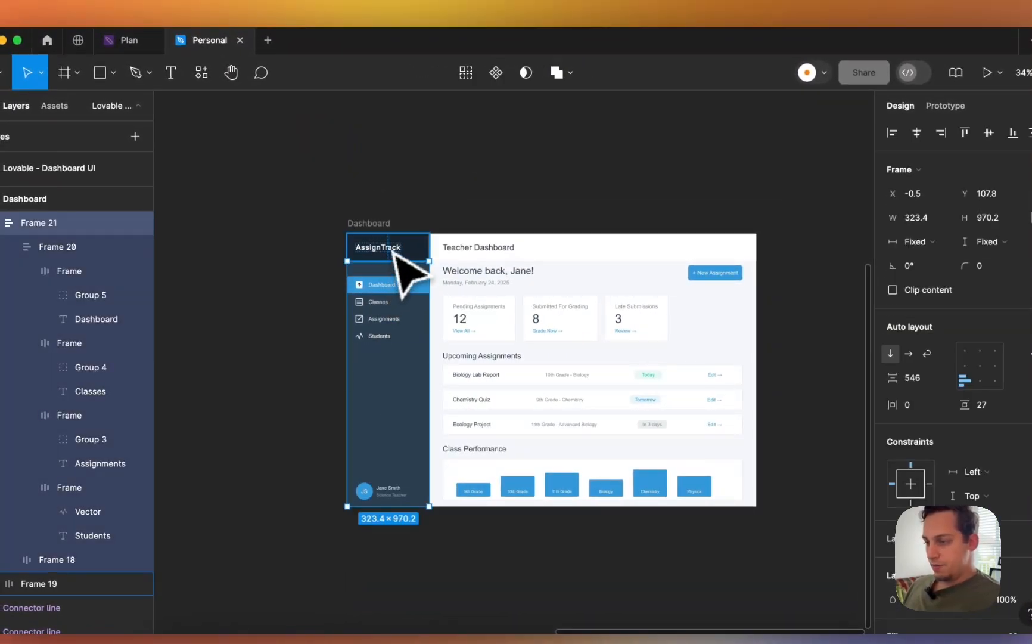
{"action": "left_click", "coordinate": [393, 252]}
{"action": "left_click", "coordinate": [422, 274]}
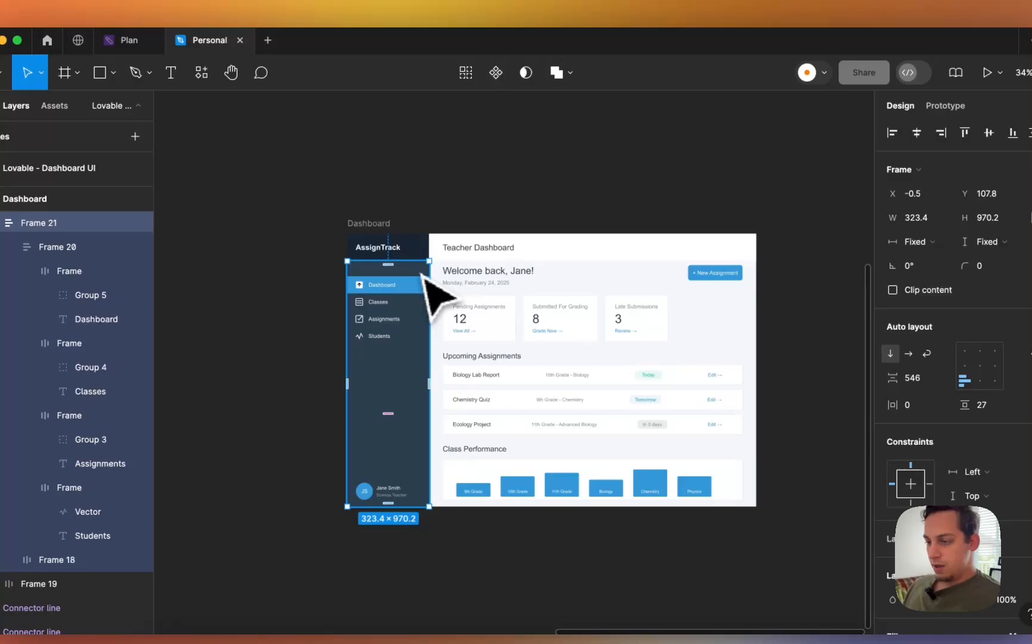
{"action": "left_click", "coordinate": [420, 239], "text": "shift"}
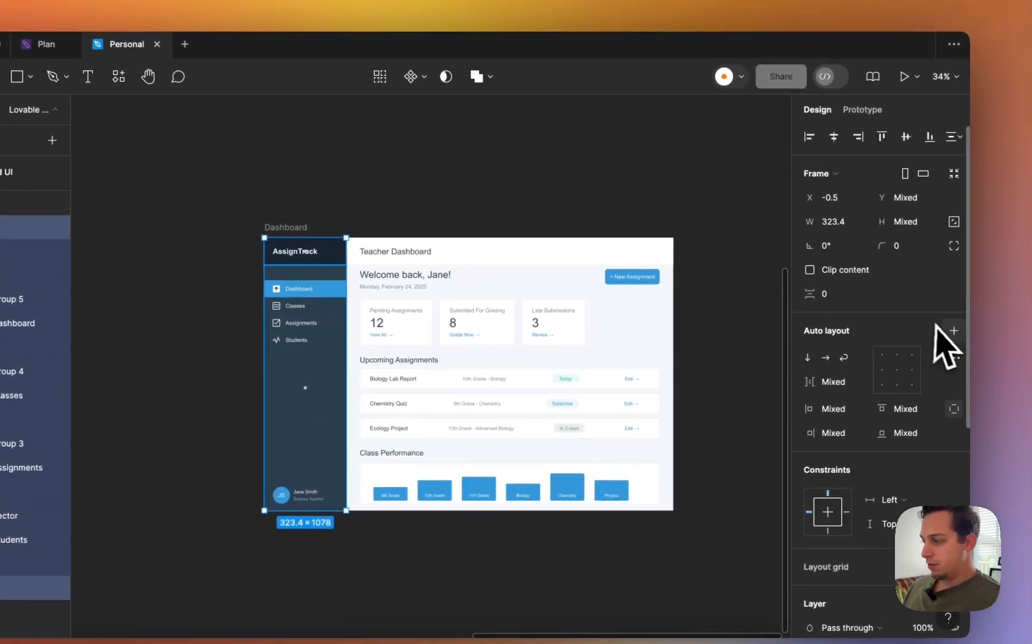
- Wrap the header and sidebar body in an auto layout frame named Left
{"action": "left_click", "coordinate": [948, 332]}
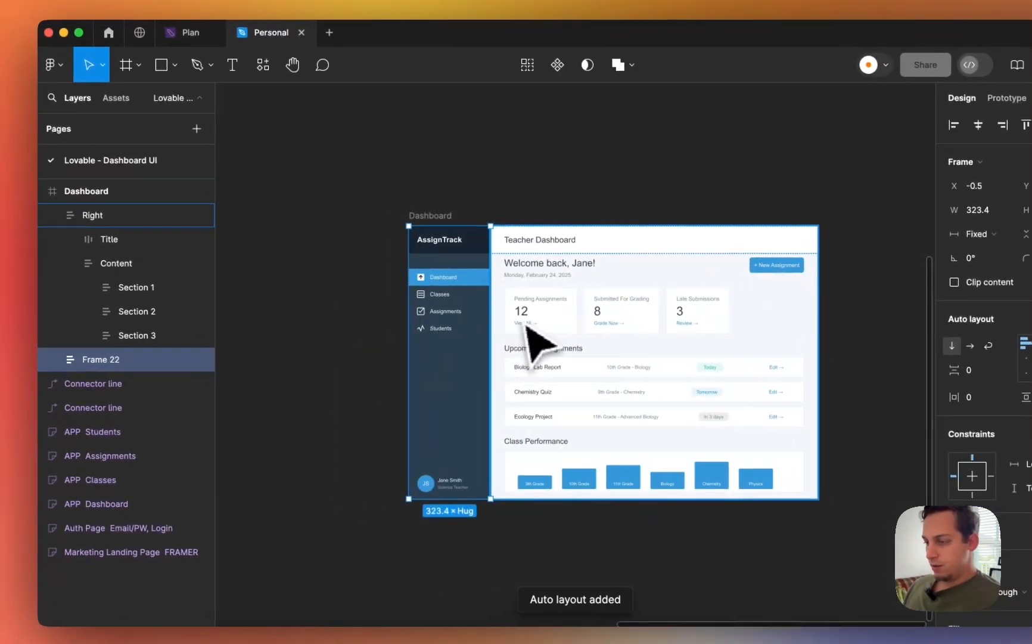
{"action": "left_click", "coordinate": [515, 317], "text": "shift"}
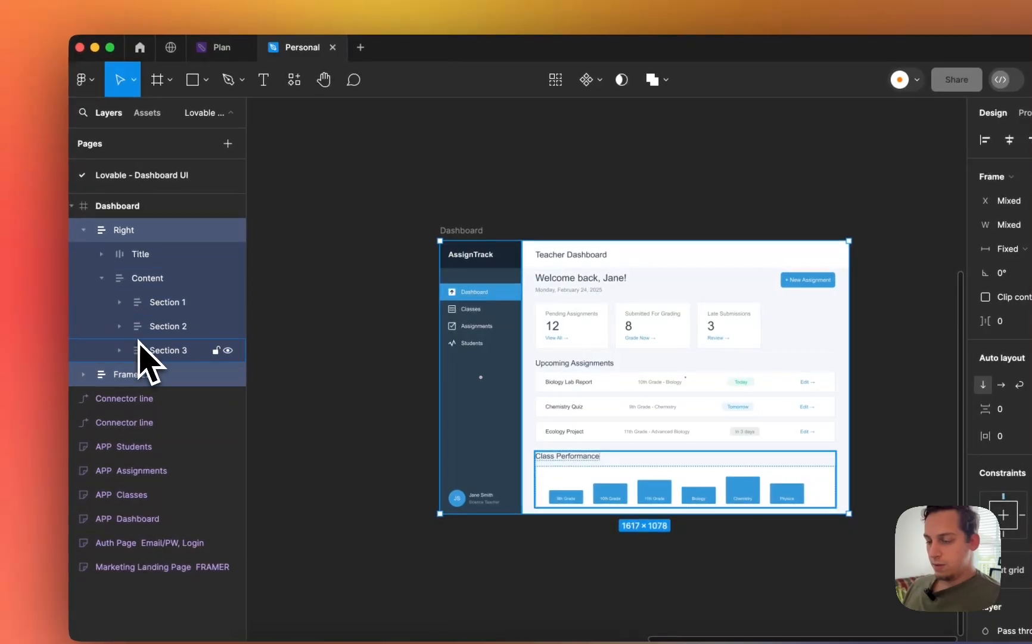
{"action": "double_click", "coordinate": [133, 374]}
{"action": "type", "text": "Left"}
{"action": "key", "text": "Return"}
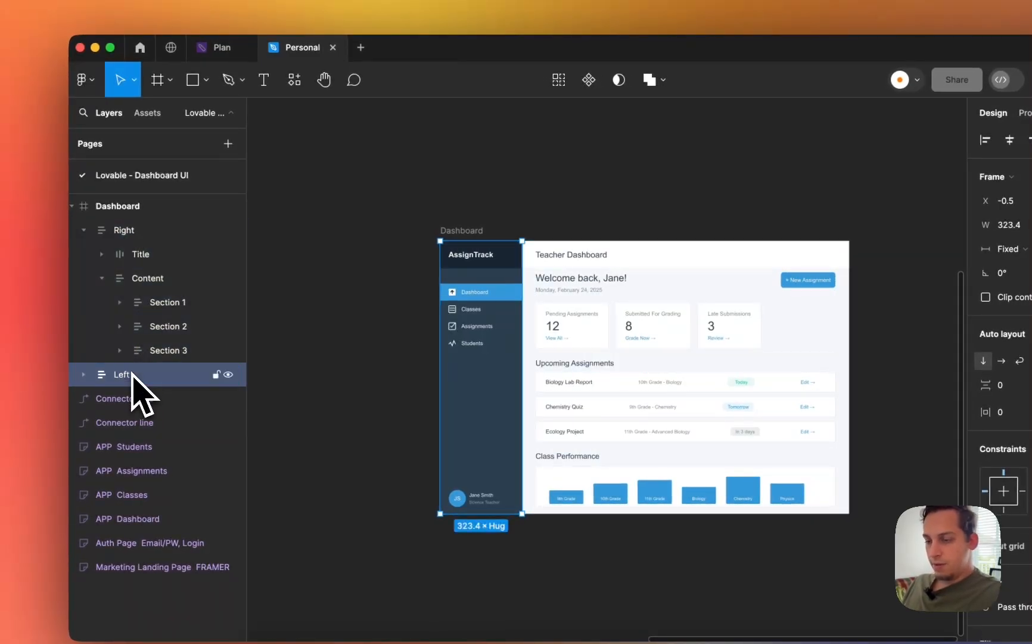
- Add auto layout to the Dashboard frame around Left and Right
{"action": "left_click", "coordinate": [139, 238], "text": "shift"}
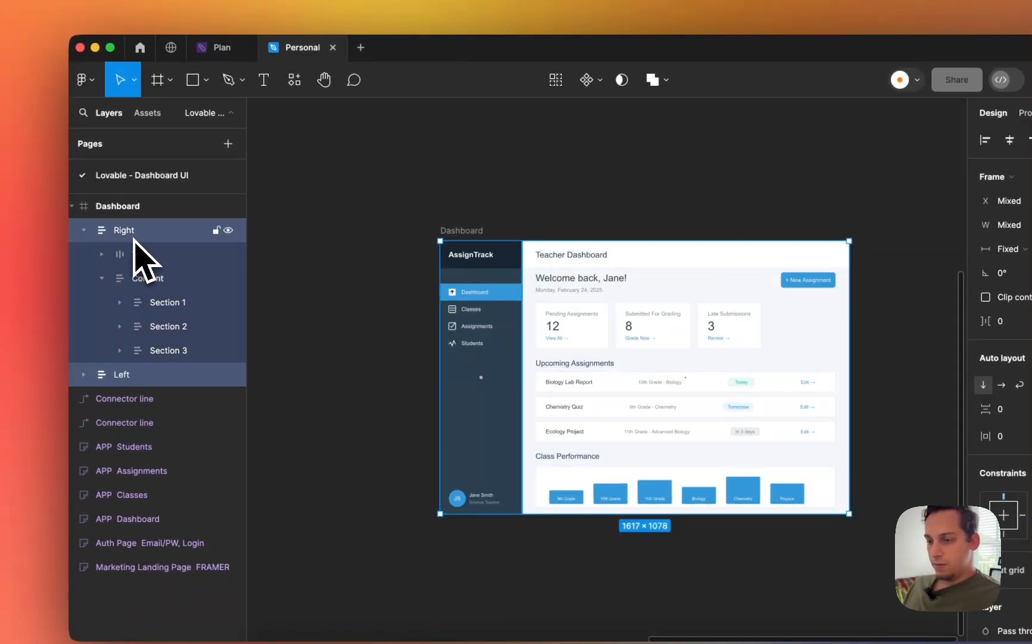
{"action": "left_click", "coordinate": [84, 230]}
{"action": "left_click", "coordinate": [109, 211]}
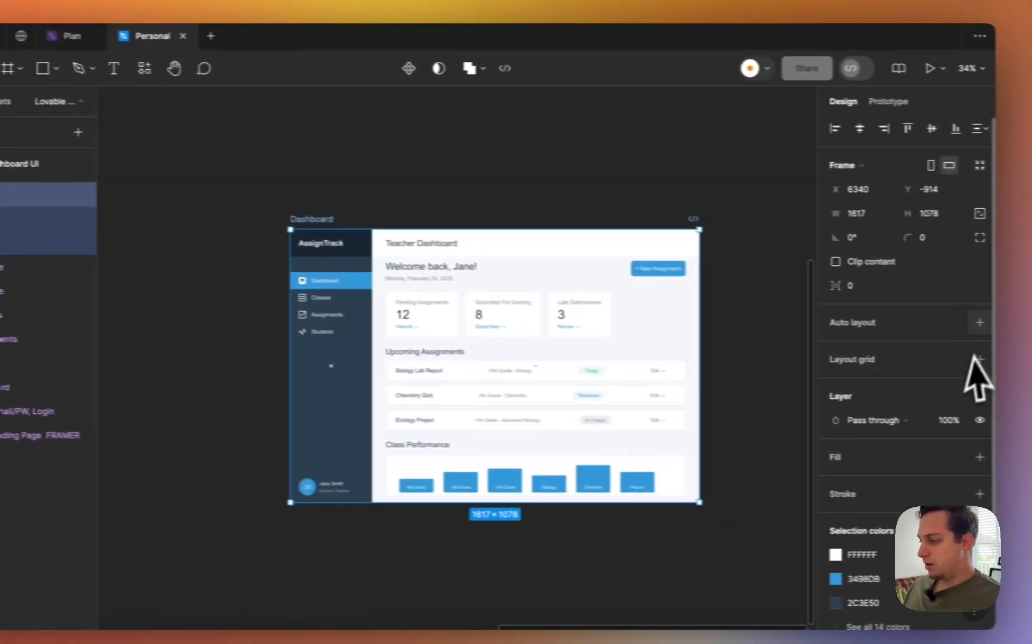
{"action": "left_click", "coordinate": [979, 323]}
{"action": "left_click", "coordinate": [349, 253]}
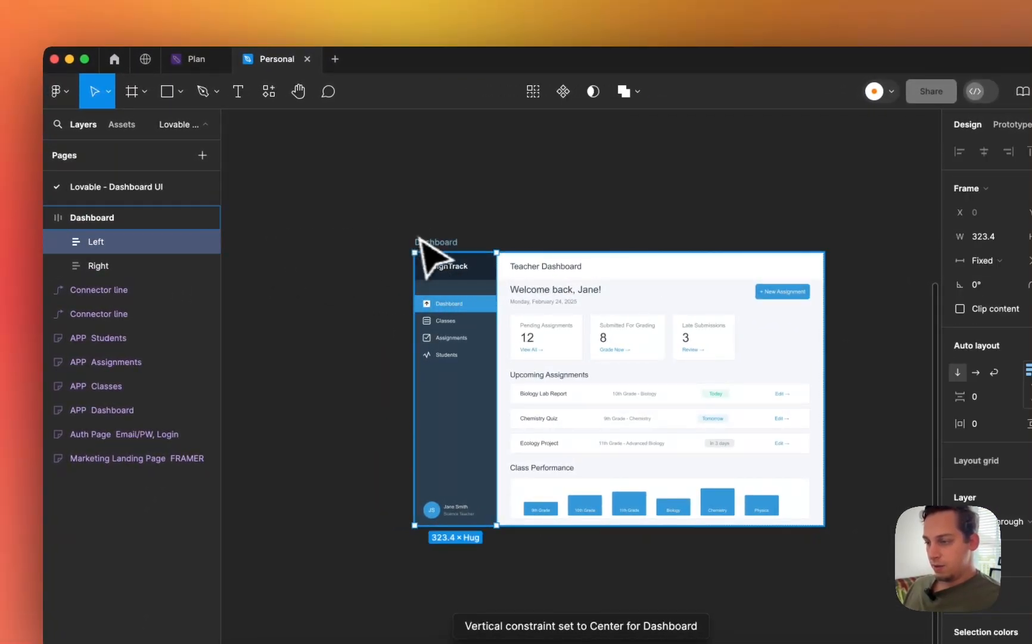
- Rename the sidebar header frame Frame 19 to Top
{"action": "left_click", "coordinate": [433, 245]}
{"action": "left_click_drag", "start_coordinate": [433, 245], "coordinate": [454, 225]}
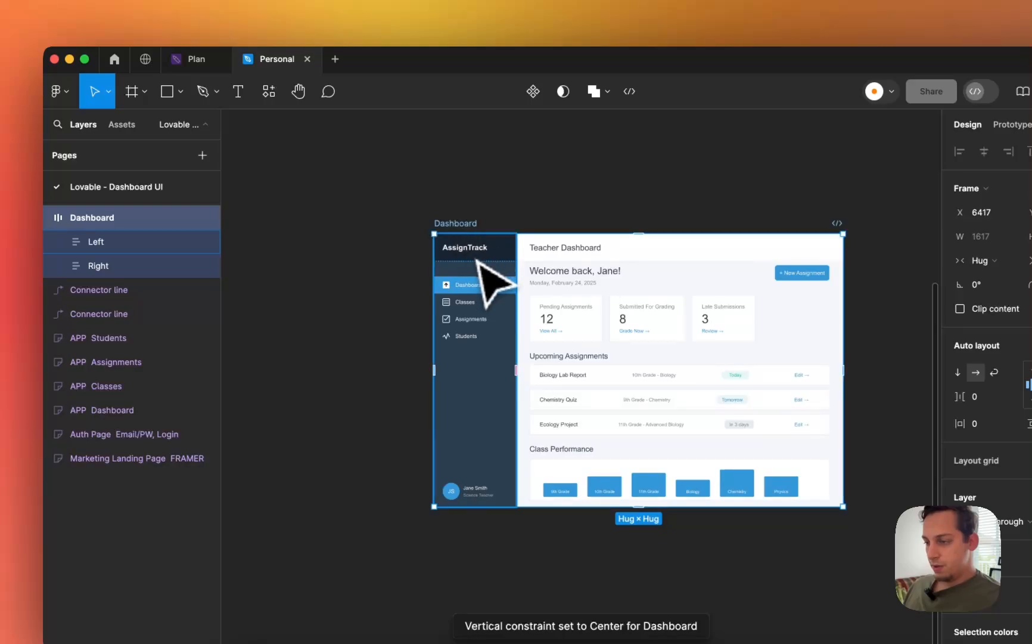
{"action": "left_click", "coordinate": [479, 240]}
{"action": "left_click", "coordinate": [74, 238]}
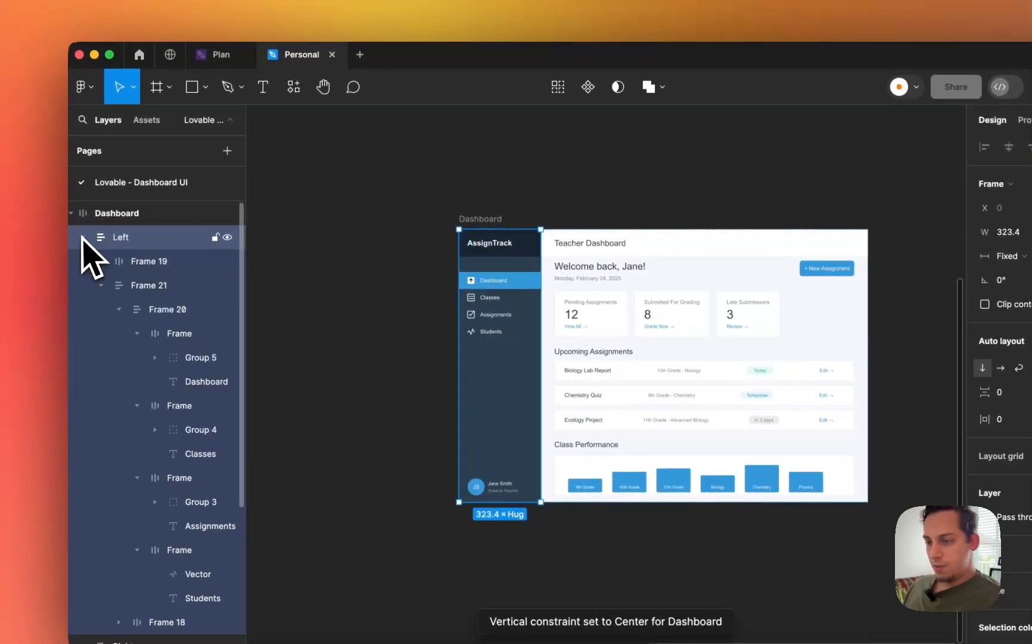
{"action": "left_click", "coordinate": [133, 269]}
{"action": "double_click", "coordinate": [141, 267]}
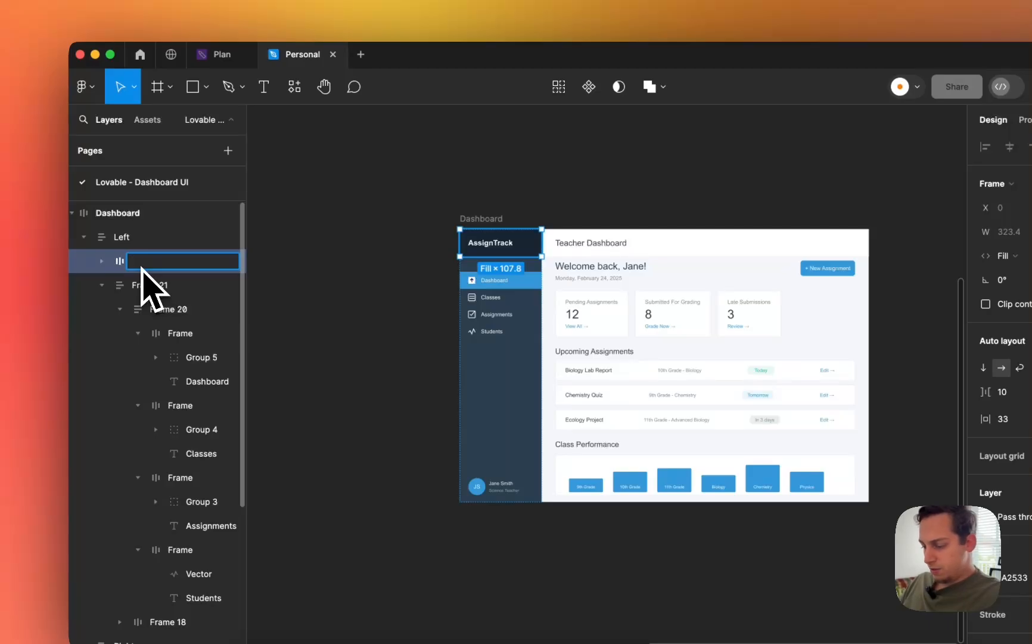
{"action": "type", "text": "Top"}
{"action": "key", "text": "Return"}
- Rename Frame 21 to Bottom, collapse the layers and nudge the Dashboard left
{"action": "left_click", "coordinate": [101, 261]}
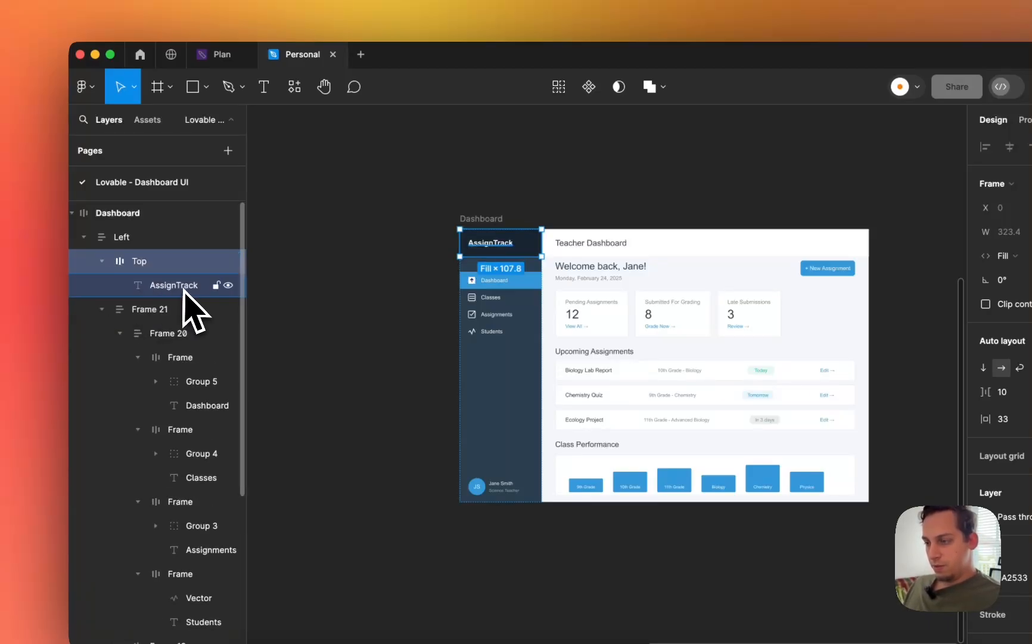
{"action": "left_click", "coordinate": [107, 310]}
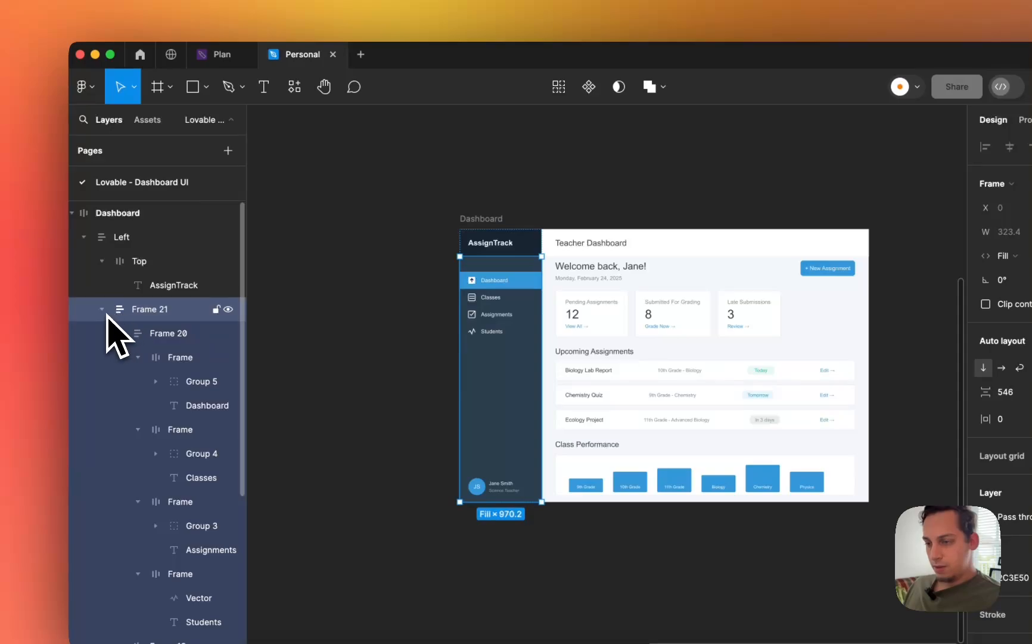
{"action": "left_click", "coordinate": [102, 310]}
{"action": "double_click", "coordinate": [131, 314]}
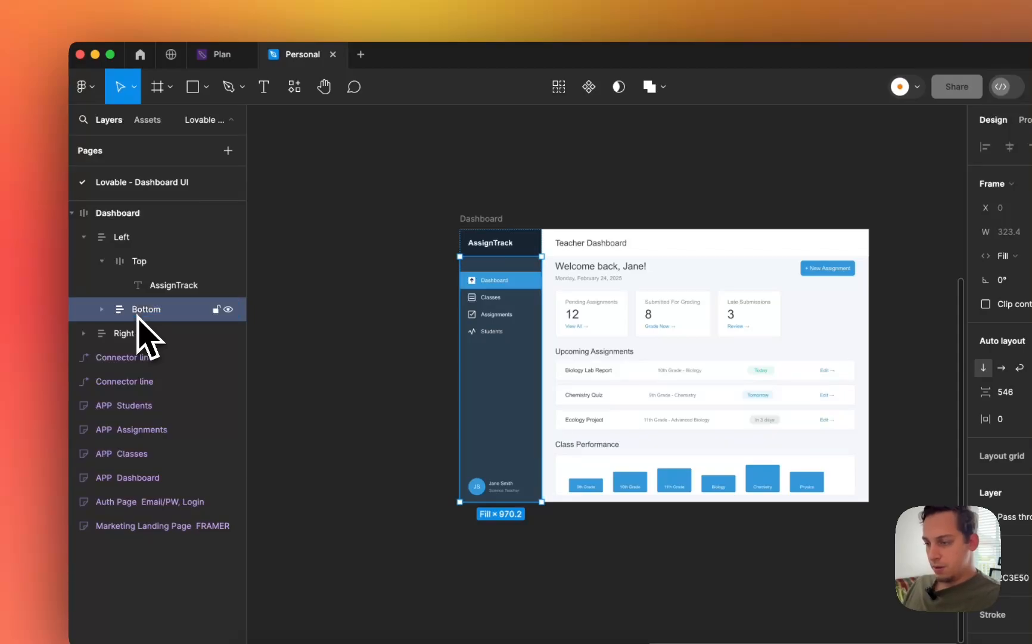
{"action": "key", "text": "Return"}
{"action": "left_click", "coordinate": [126, 334]}
{"action": "left_click", "coordinate": [102, 262]}
{"action": "left_click", "coordinate": [84, 238]}
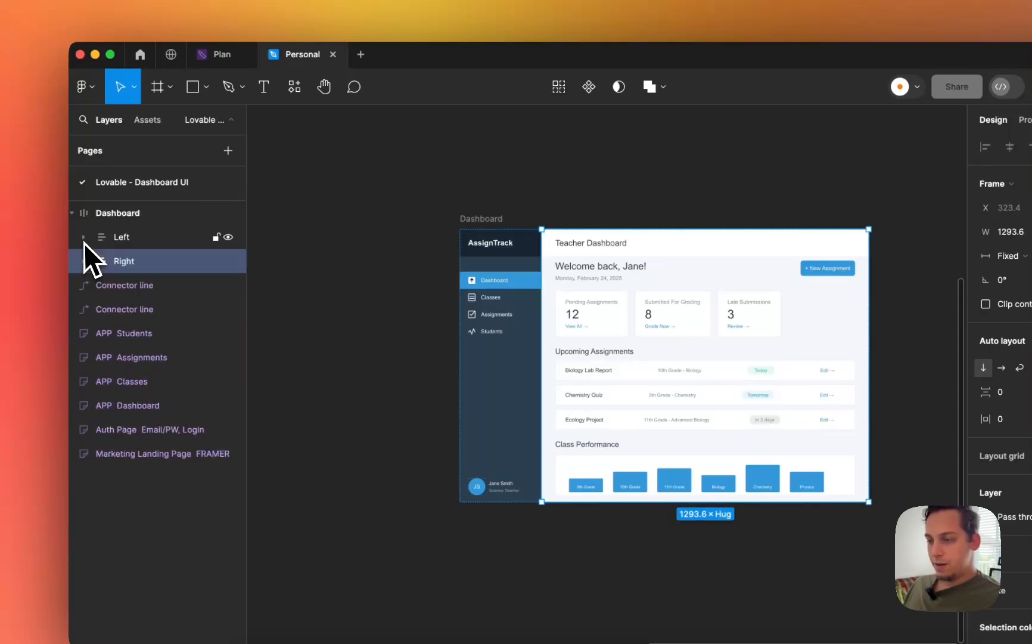
{"action": "left_click", "coordinate": [319, 298]}
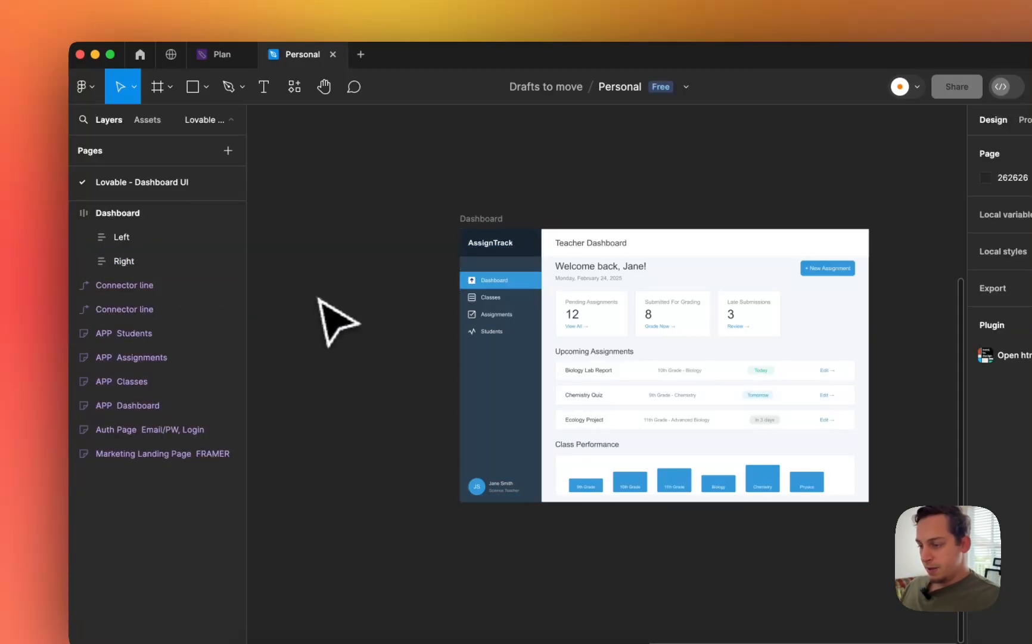
{"action": "left_click", "coordinate": [480, 219]}
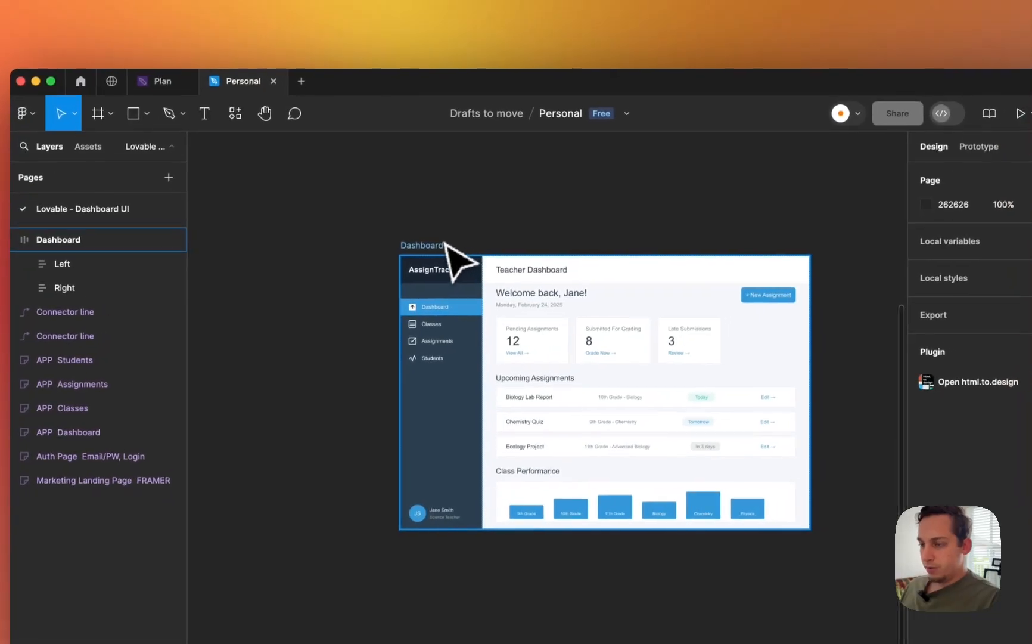
{"action": "left_click_drag", "start_coordinate": [415, 246], "coordinate": [391, 245]}
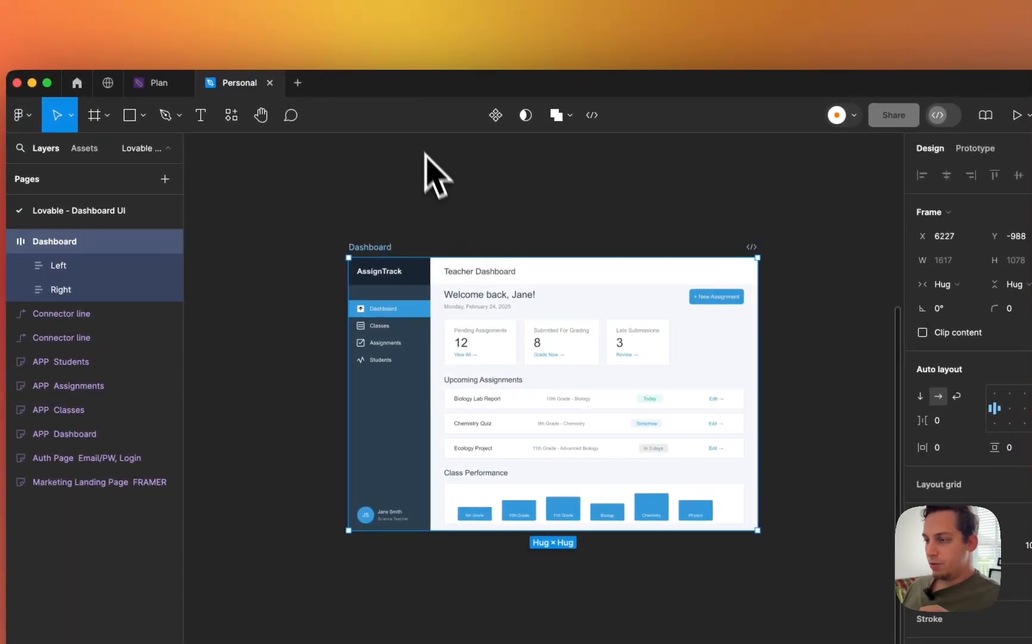
- Export the Dashboard to code with the Builder.io plugin and open it in Lovable
{"action": "left_click", "coordinate": [371, 52]}
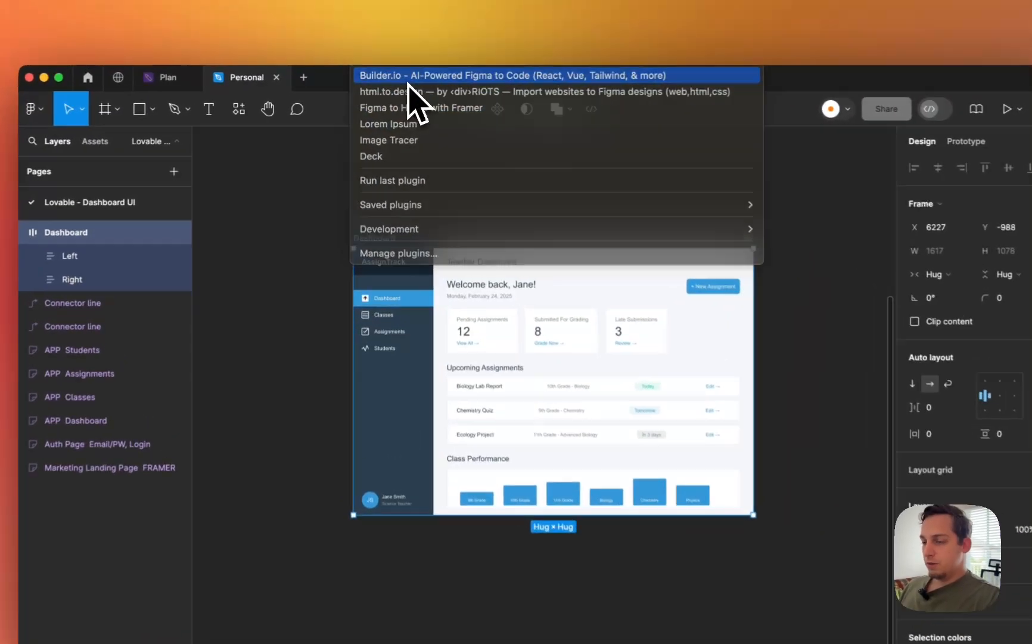
{"action": "left_click", "coordinate": [411, 78]}
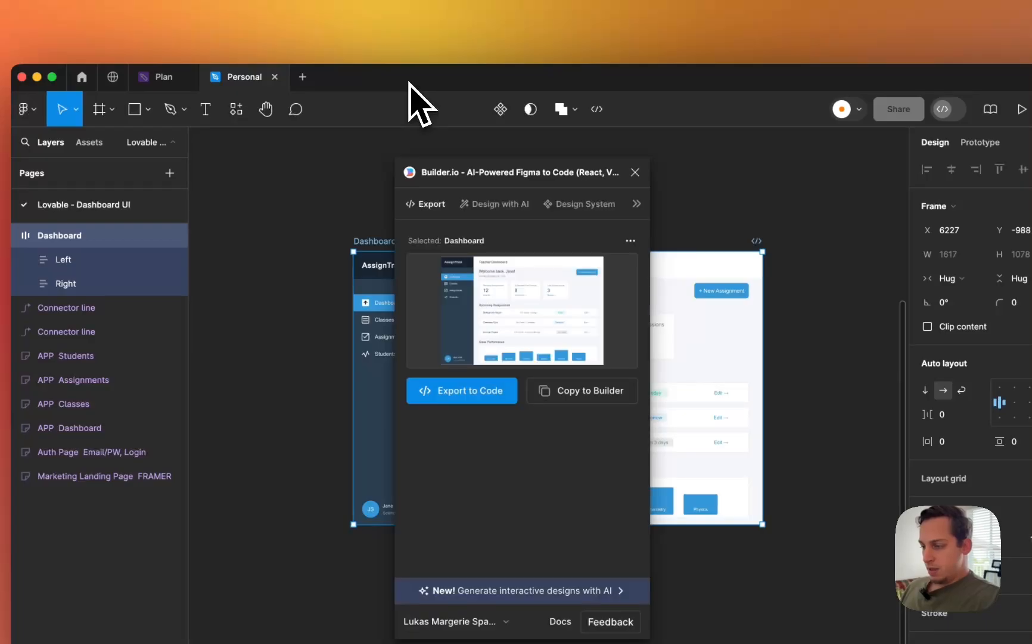
{"action": "left_click", "coordinate": [458, 392]}
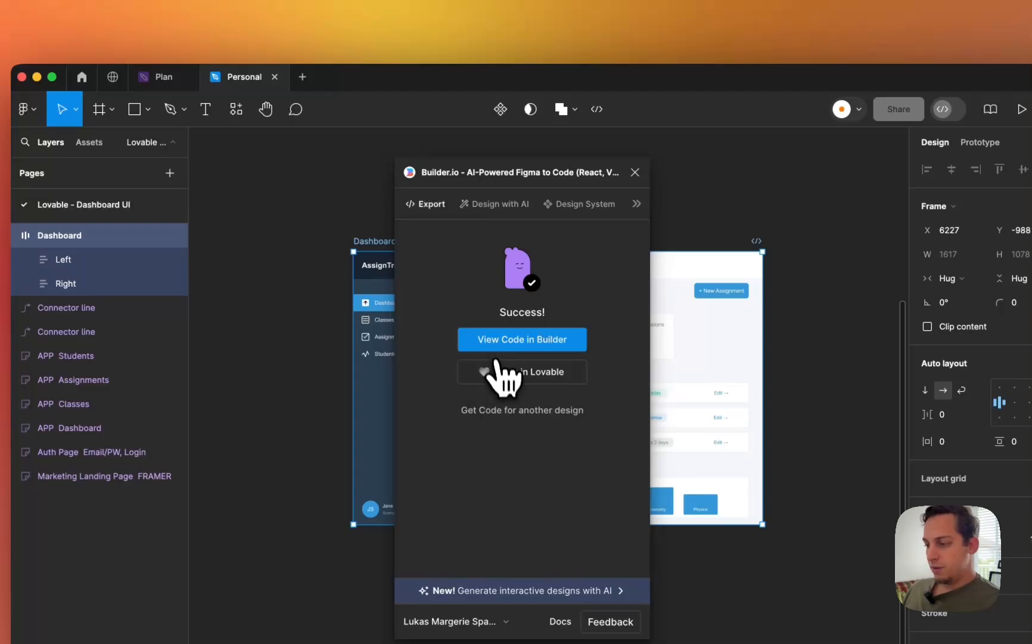
{"action": "left_click", "coordinate": [502, 375]}
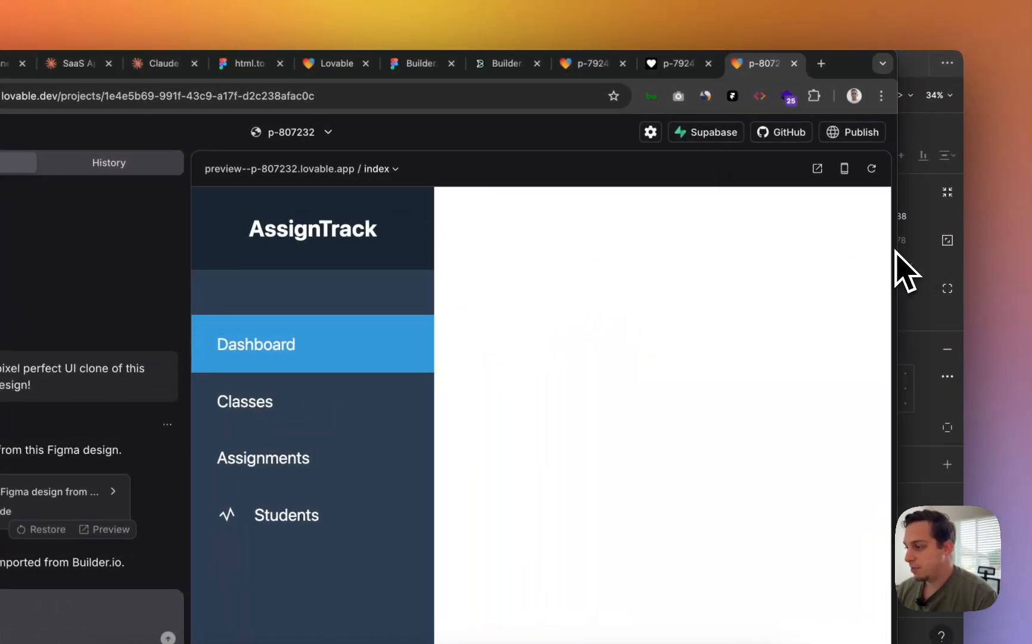
{"action": "left_click_drag", "start_coordinate": [902, 251], "coordinate": [963, 245]}
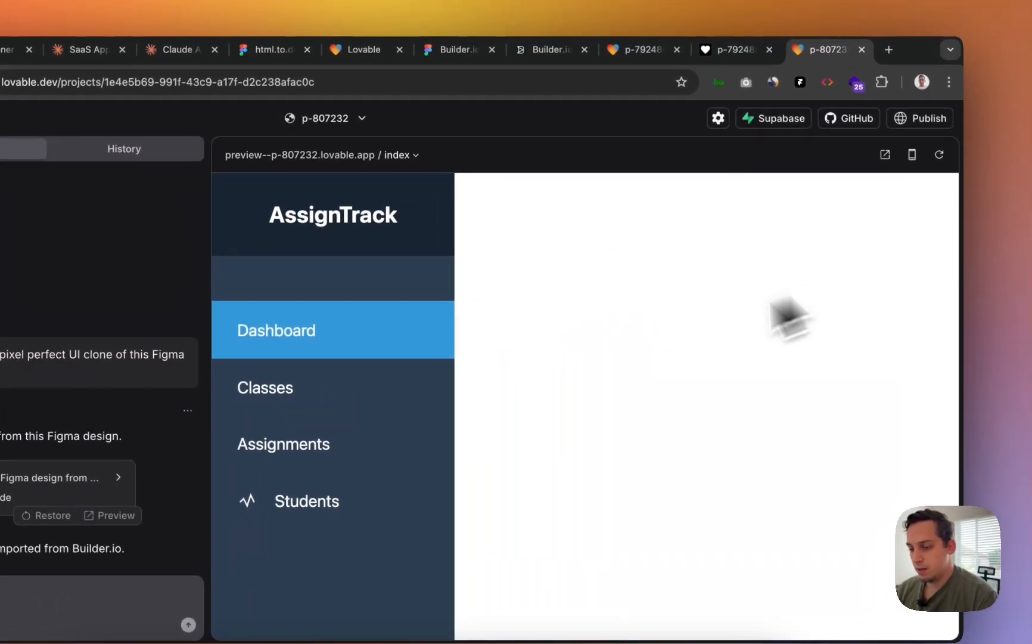
{"action": "scroll", "coordinate": [638, 383], "scroll_direction": "down", "scroll_amount": 8}
{"action": "scroll", "coordinate": [628, 356], "scroll_direction": "down", "scroll_amount": 15}
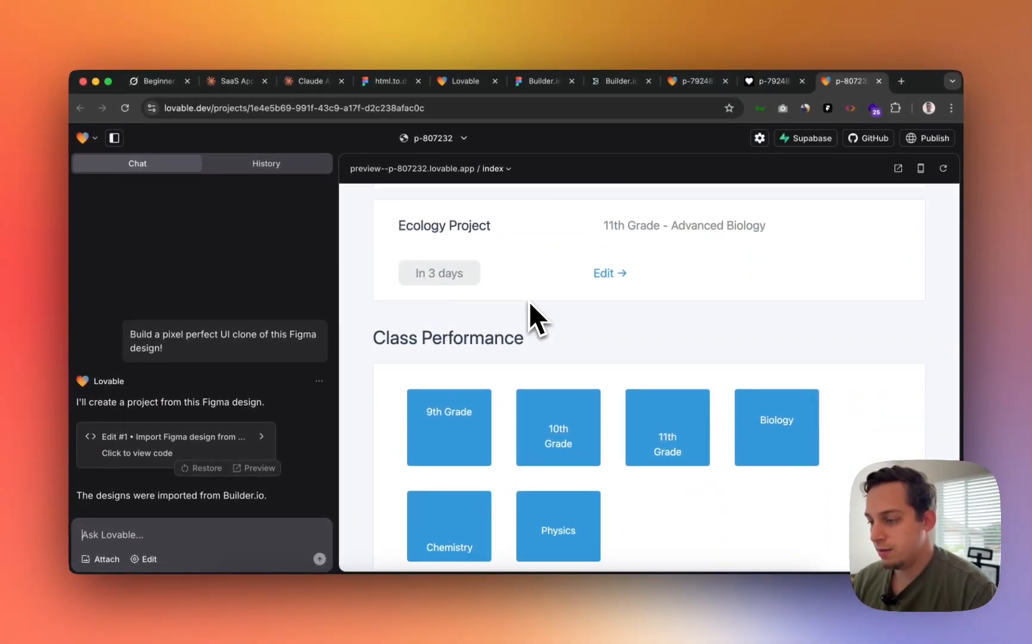
{"action": "scroll", "coordinate": [529, 301], "scroll_direction": "up", "scroll_amount": 3}
{"action": "scroll", "coordinate": [529, 301], "scroll_direction": "up", "scroll_amount": 5}
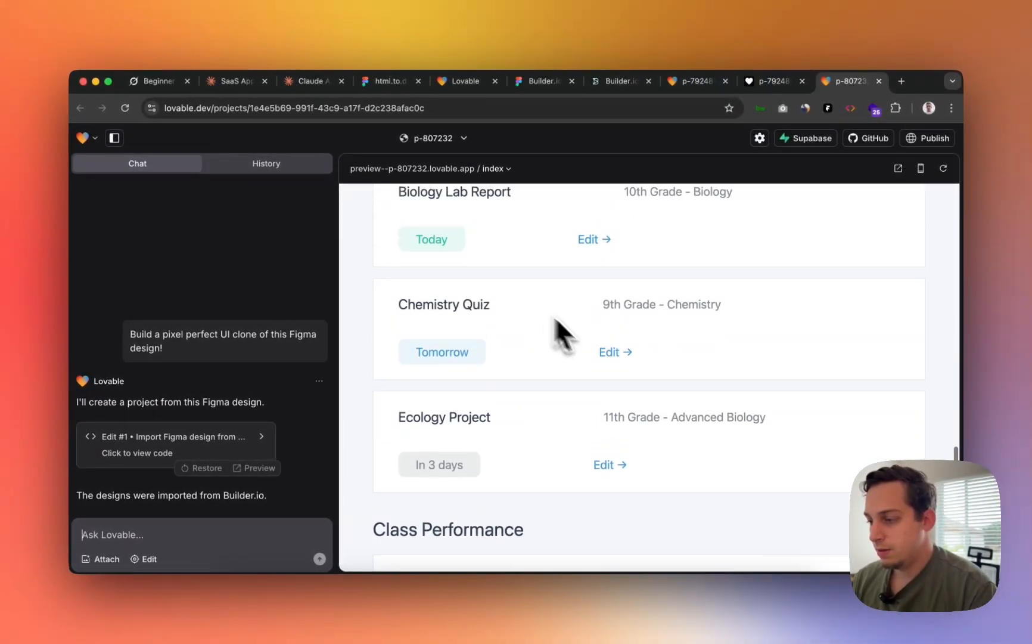
{"action": "scroll", "coordinate": [467, 323], "scroll_direction": "down", "scroll_amount": 6}
{"action": "scroll", "coordinate": [467, 322], "scroll_direction": "up", "scroll_amount": 20}
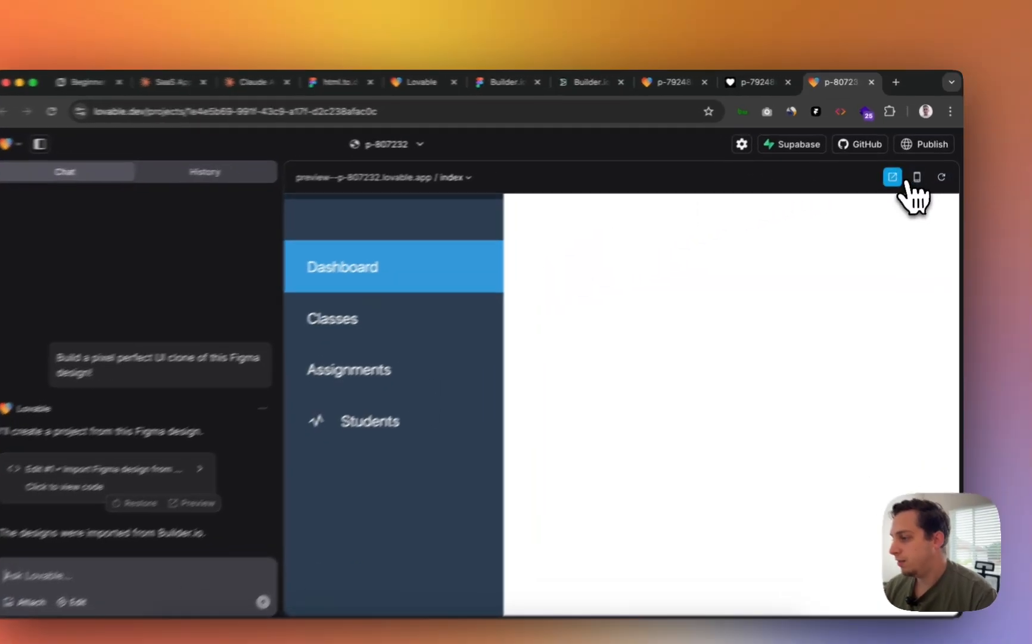
- Open the Lovable preview in its own browser tab and position the window over Figma
{"action": "left_click", "coordinate": [898, 168]}
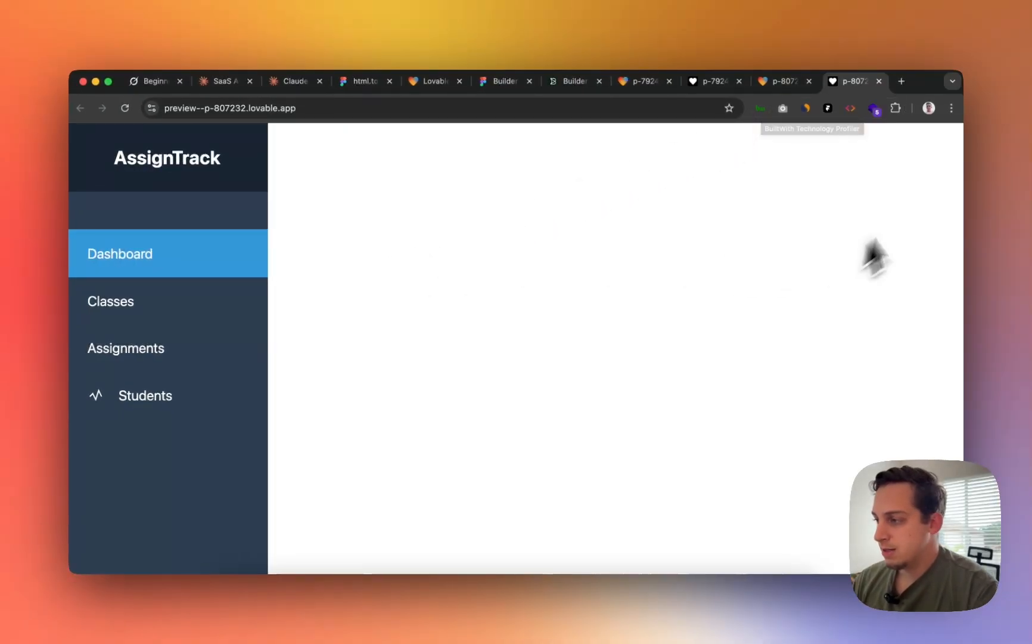
{"action": "left_click_drag", "start_coordinate": [907, 80], "coordinate": [567, 132]}
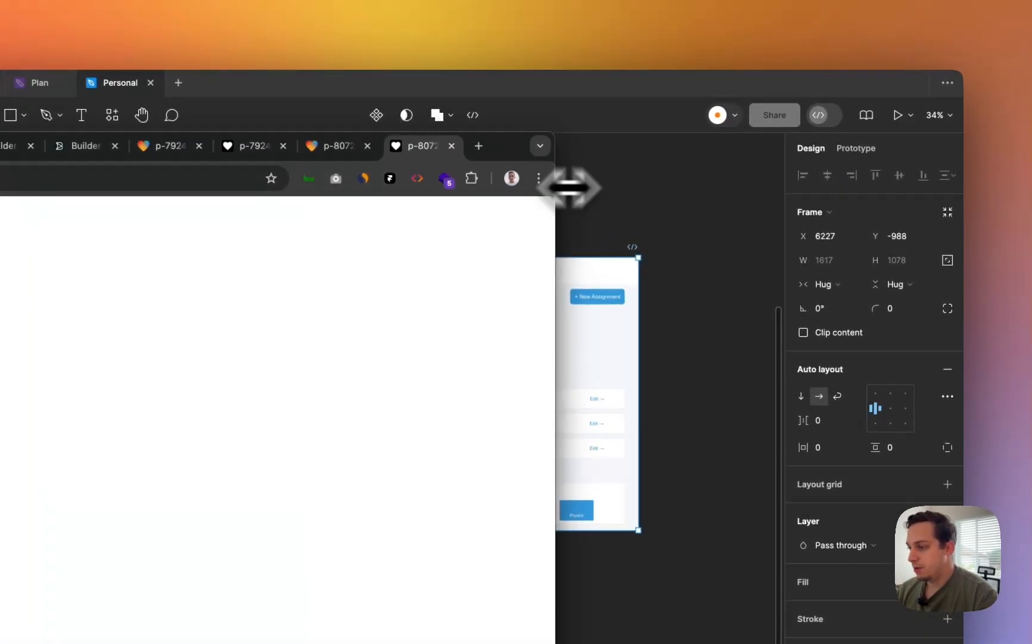
{"action": "left_click_drag", "start_coordinate": [567, 187], "coordinate": [781, 162]}
{"action": "left_click_drag", "start_coordinate": [723, 141], "coordinate": [921, 60]}
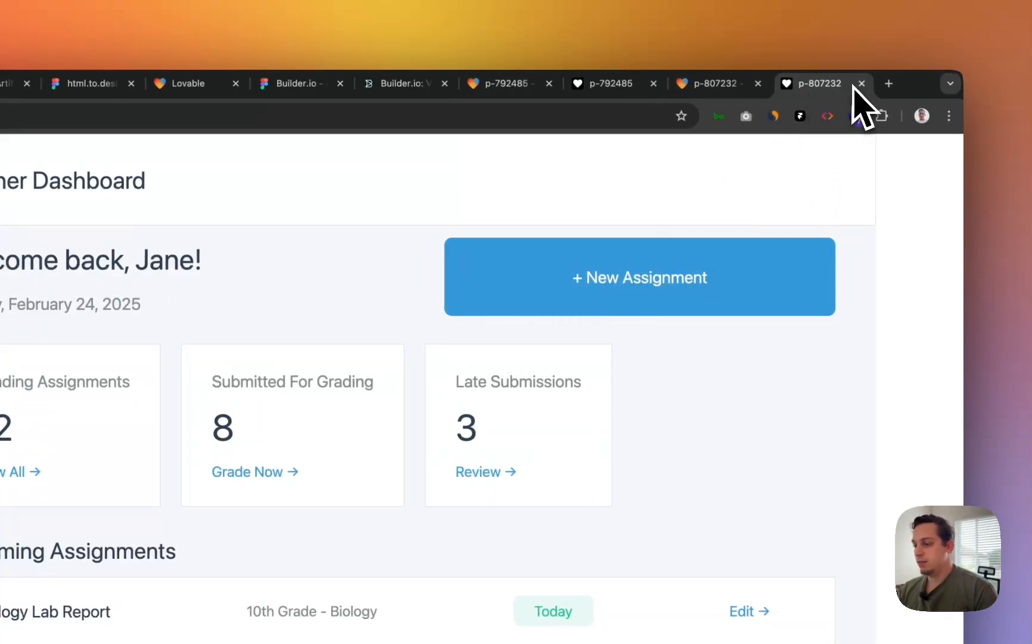
- Drag the browser window narrower and wider to check how the dashboard reflows
{"action": "left_click_drag", "start_coordinate": [960, 272], "coordinate": [822, 269]}
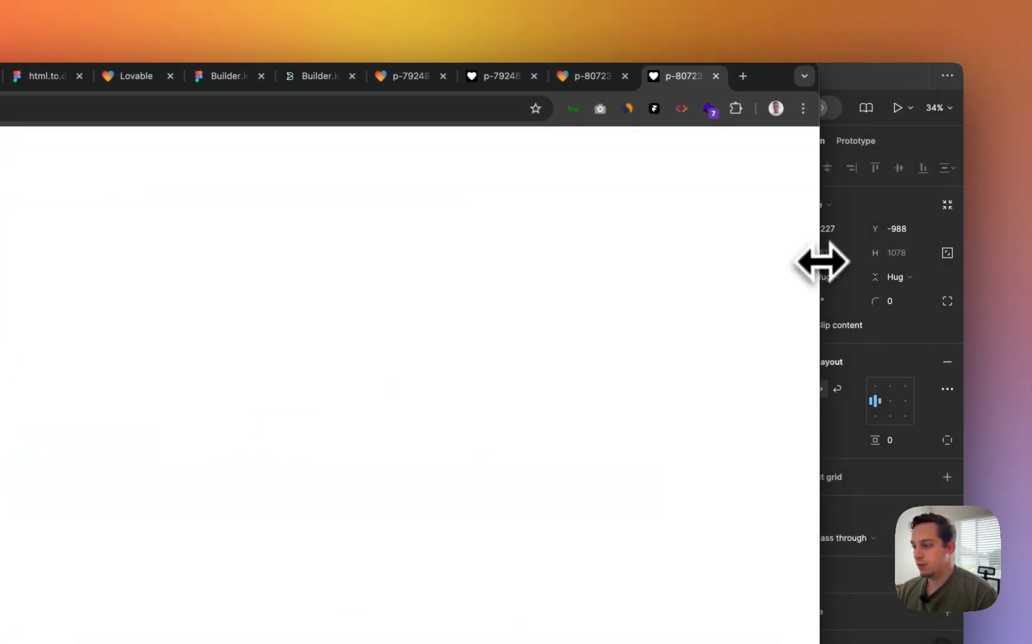
{"action": "left_click_drag", "start_coordinate": [769, 77], "coordinate": [911, 76]}
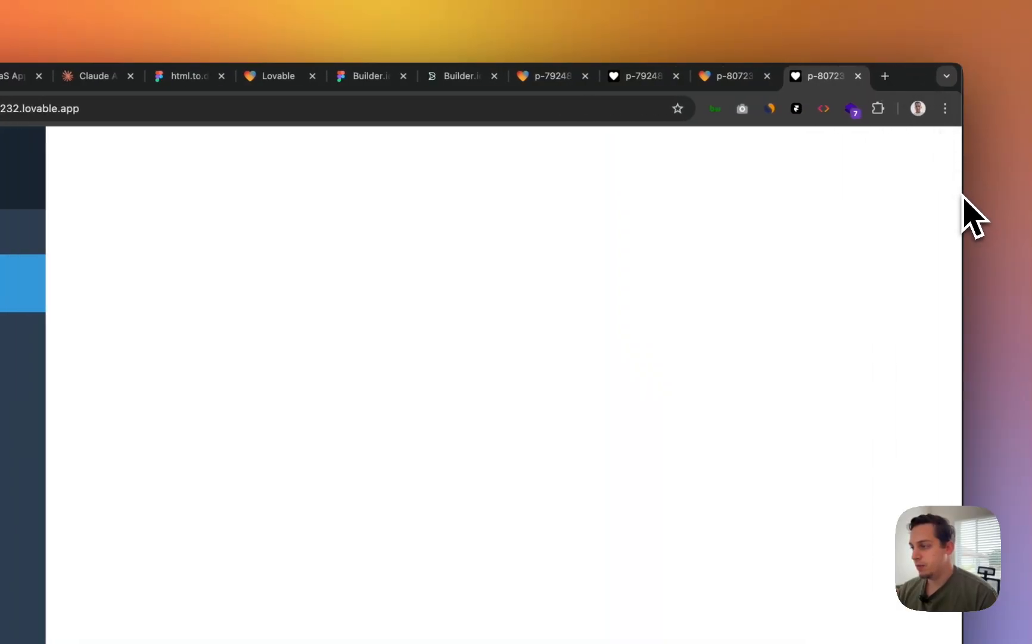
{"action": "left_click_drag", "start_coordinate": [963, 198], "coordinate": [806, 206]}
{"action": "left_click_drag", "start_coordinate": [751, 82], "coordinate": [838, 74]}
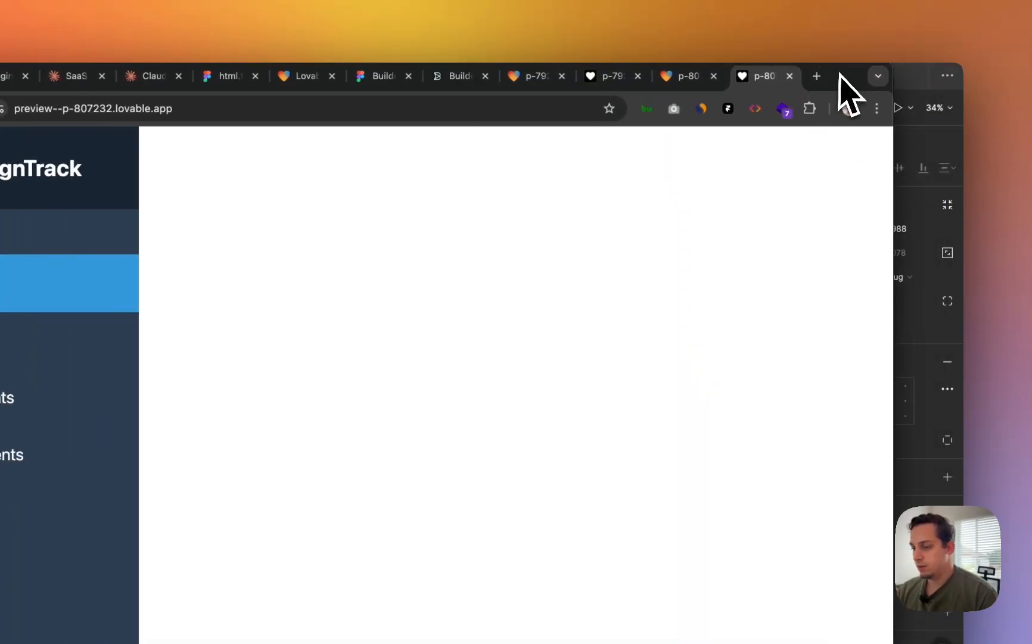
{"action": "scroll", "coordinate": [548, 334], "scroll_direction": "down", "scroll_amount": 15}
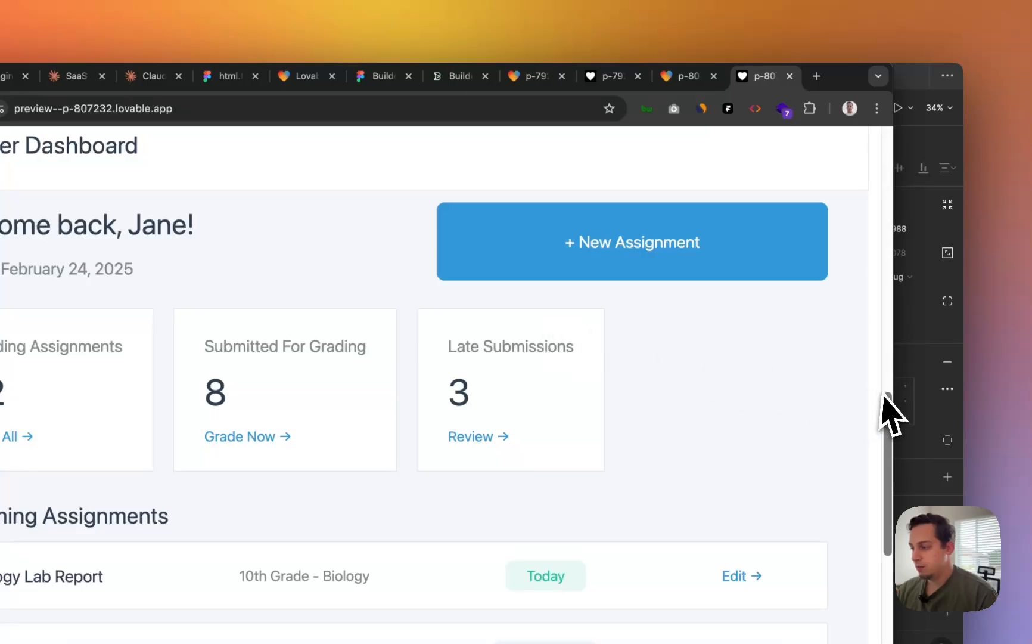
{"action": "left_click_drag", "start_coordinate": [894, 390], "coordinate": [923, 383]}
{"action": "scroll", "coordinate": [742, 426], "scroll_direction": "down", "scroll_amount": 5}
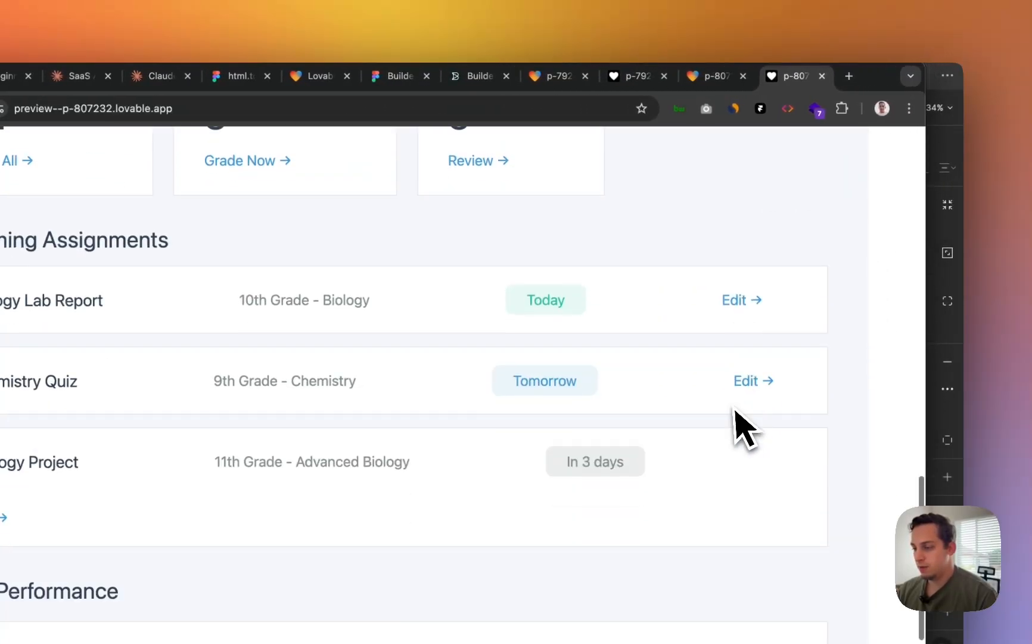
{"action": "scroll", "coordinate": [731, 413], "scroll_direction": "down", "scroll_amount": 2}
{"action": "left_click_drag", "start_coordinate": [924, 437], "coordinate": [948, 438]}
{"action": "scroll", "coordinate": [652, 366], "scroll_direction": "up", "scroll_amount": 10}
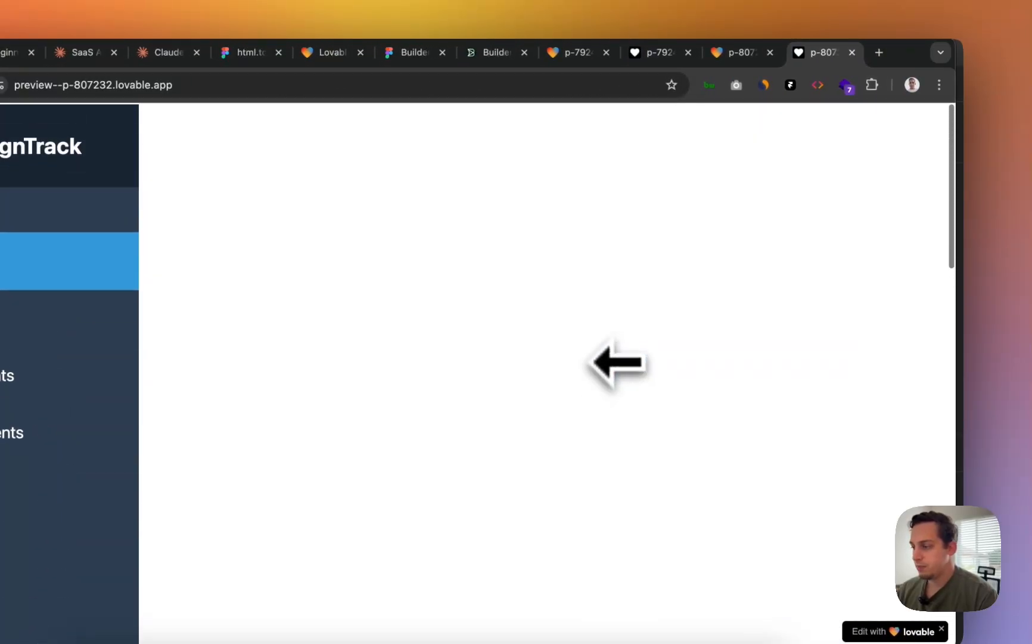
{"action": "left_click_drag", "start_coordinate": [905, 52], "coordinate": [608, 158]}
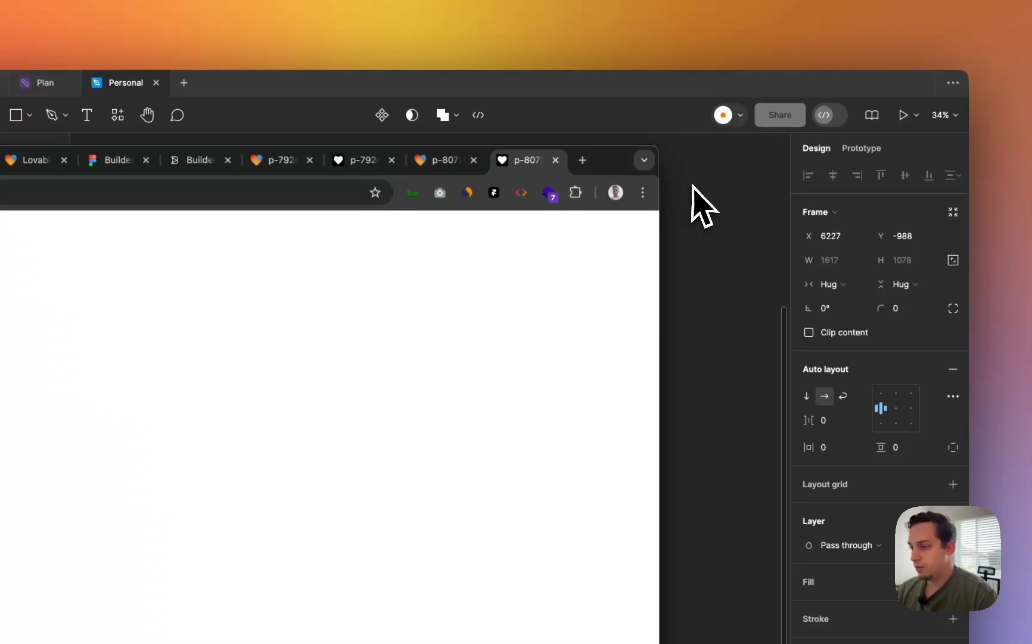
- Back in Figma, set the Right frame's width to Fill container
{"action": "left_click", "coordinate": [703, 205]}
{"action": "left_click", "coordinate": [516, 176]}
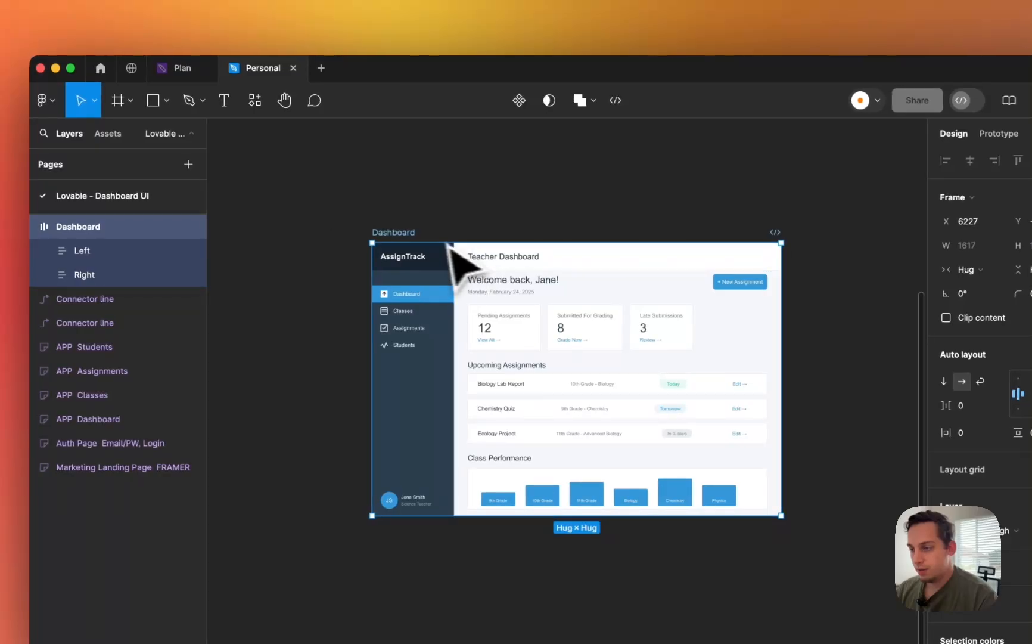
{"action": "left_click", "coordinate": [736, 341]}
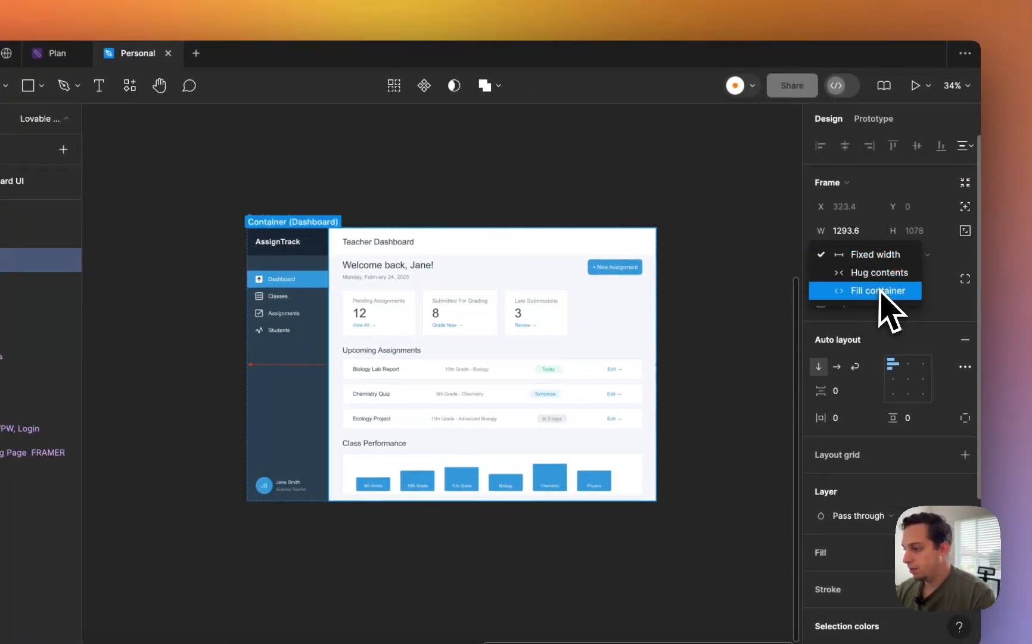
{"action": "left_click", "coordinate": [880, 290]}
- Try Fill container on Left, then undo it to keep the 323.4 fixed width
{"action": "left_click", "coordinate": [309, 368]}
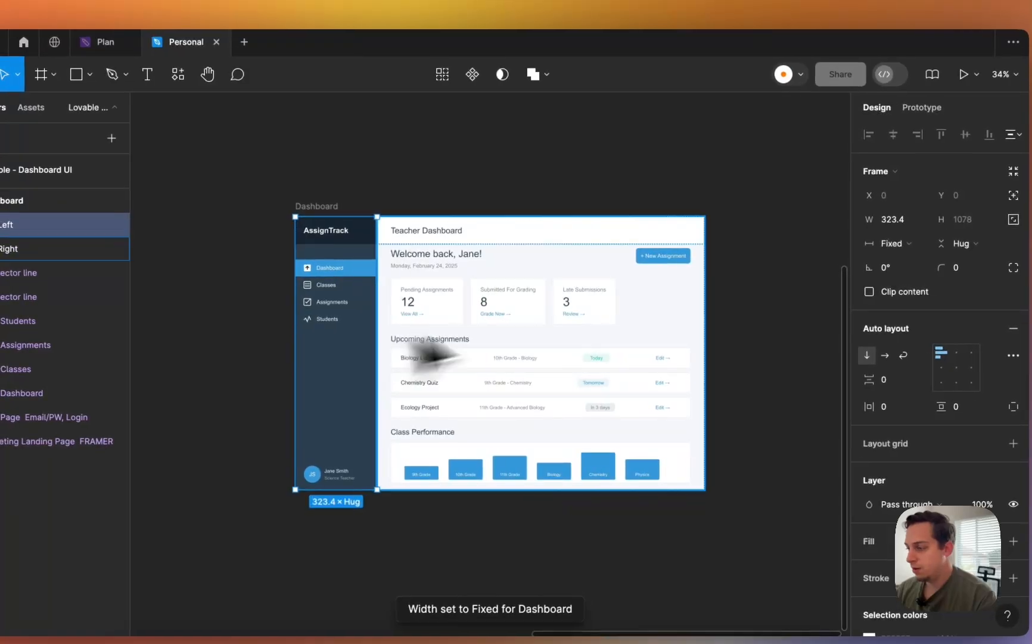
{"action": "left_click", "coordinate": [892, 243]}
{"action": "left_click", "coordinate": [914, 261]}
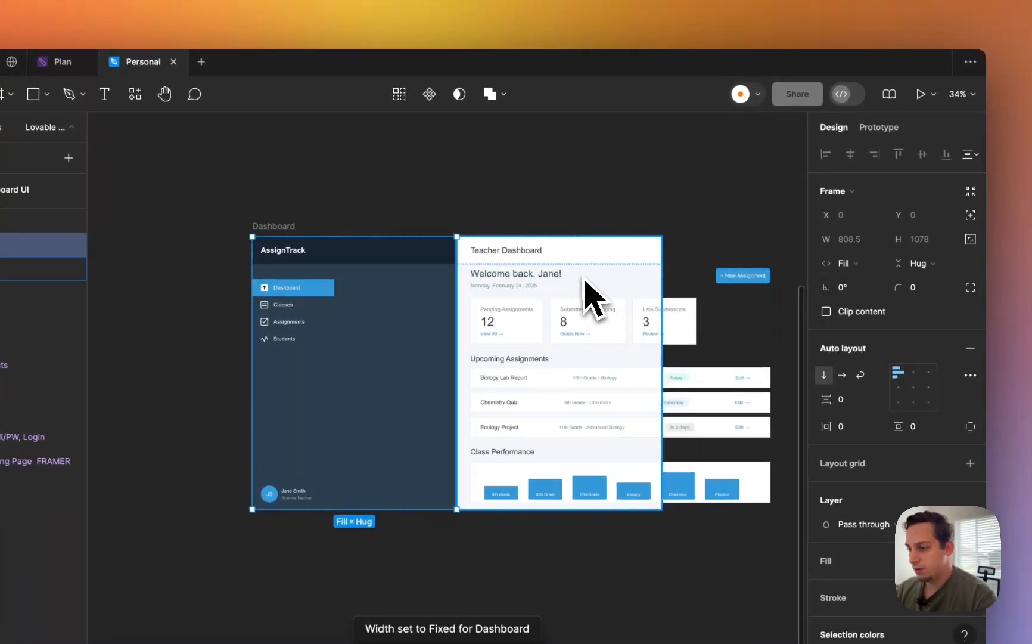
{"action": "left_click", "coordinate": [275, 227]}
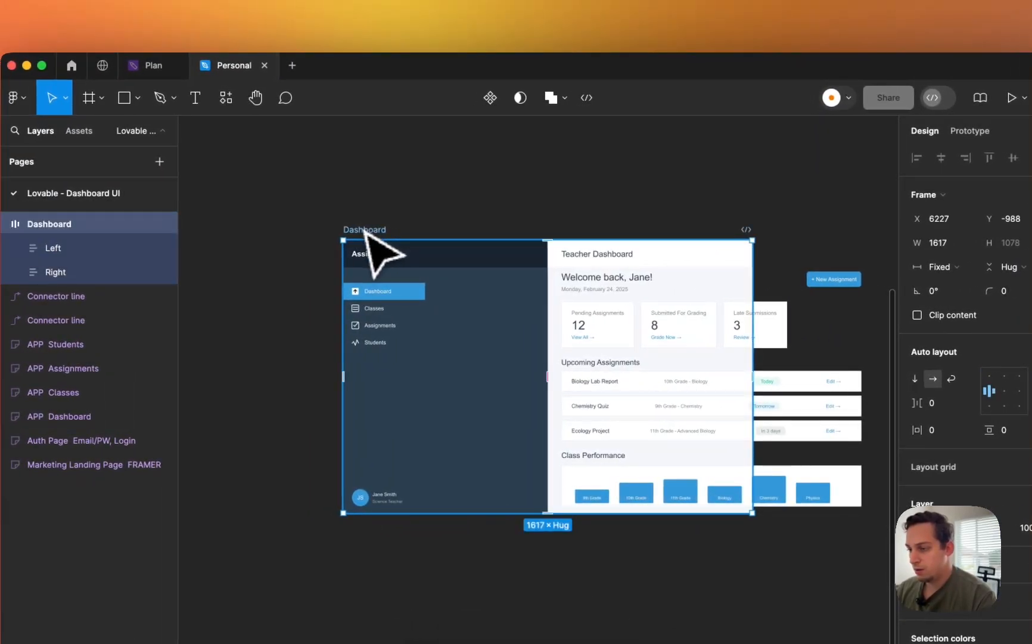
{"action": "key", "text": "super+z"}
{"action": "key", "text": "super+z"}
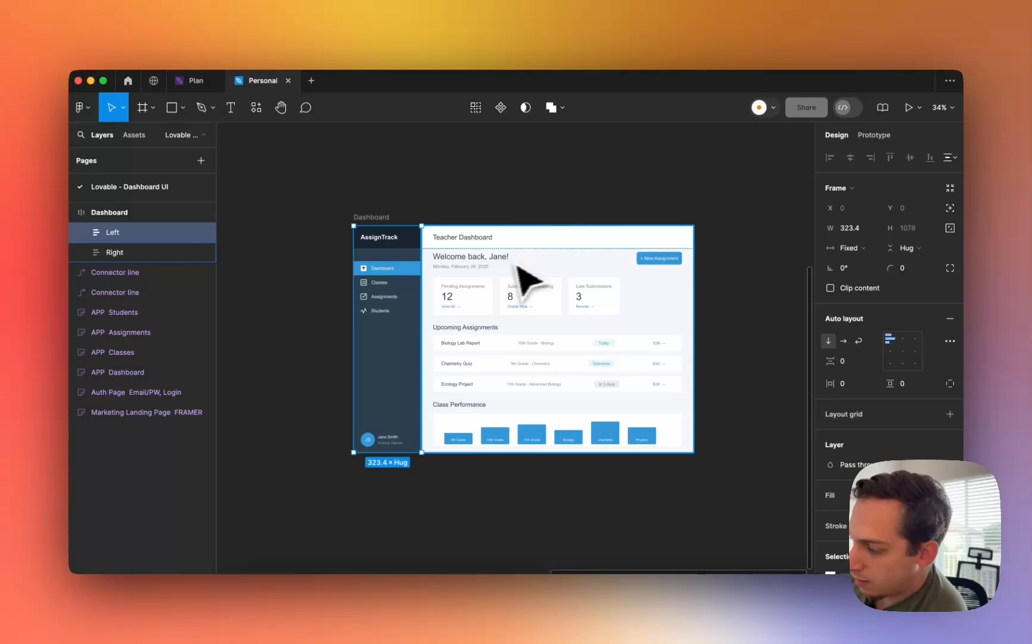
{"action": "left_click", "coordinate": [852, 247]}
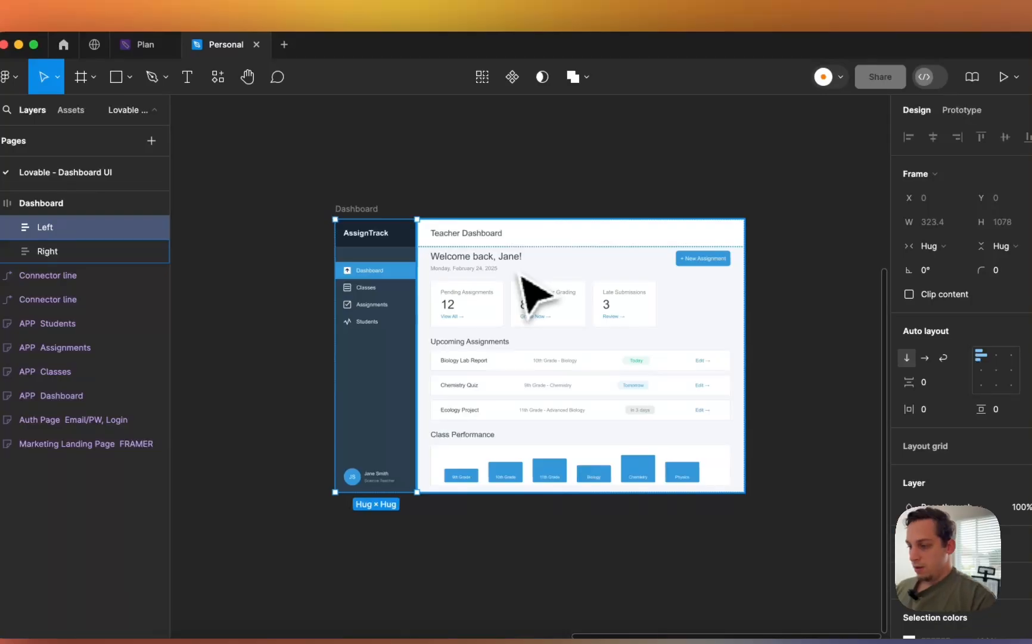
- Widen the Dashboard frame to 1617 and check the Right and Content frames
{"action": "double_click", "coordinate": [503, 267]}
{"action": "scroll", "coordinate": [503, 268], "scroll_direction": "up", "scroll_amount": 5}
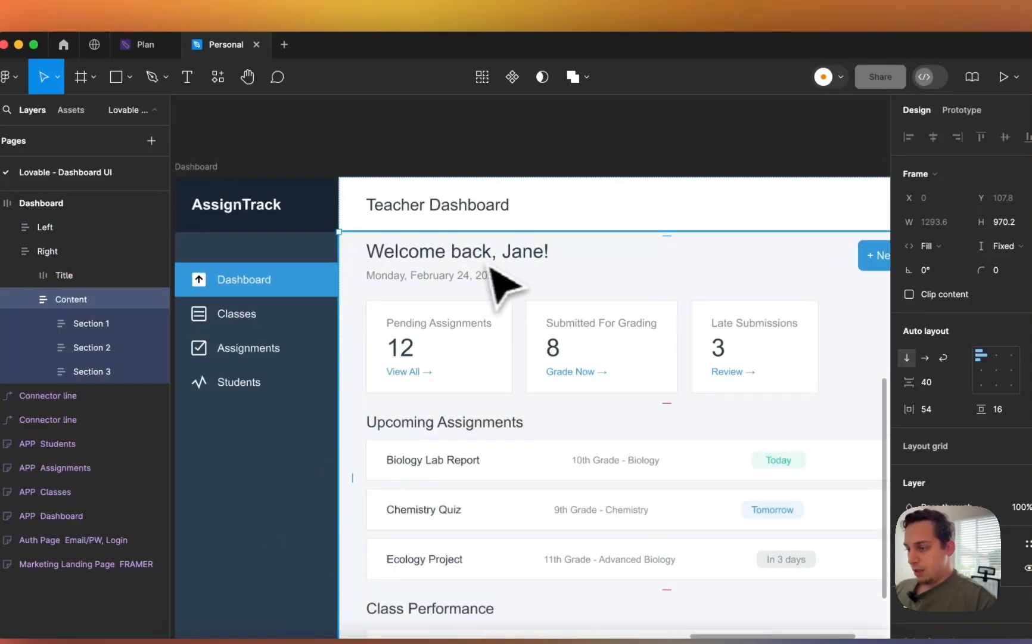
{"action": "scroll", "coordinate": [489, 267], "scroll_direction": "down", "scroll_amount": 7}
{"action": "left_click", "coordinate": [386, 221]}
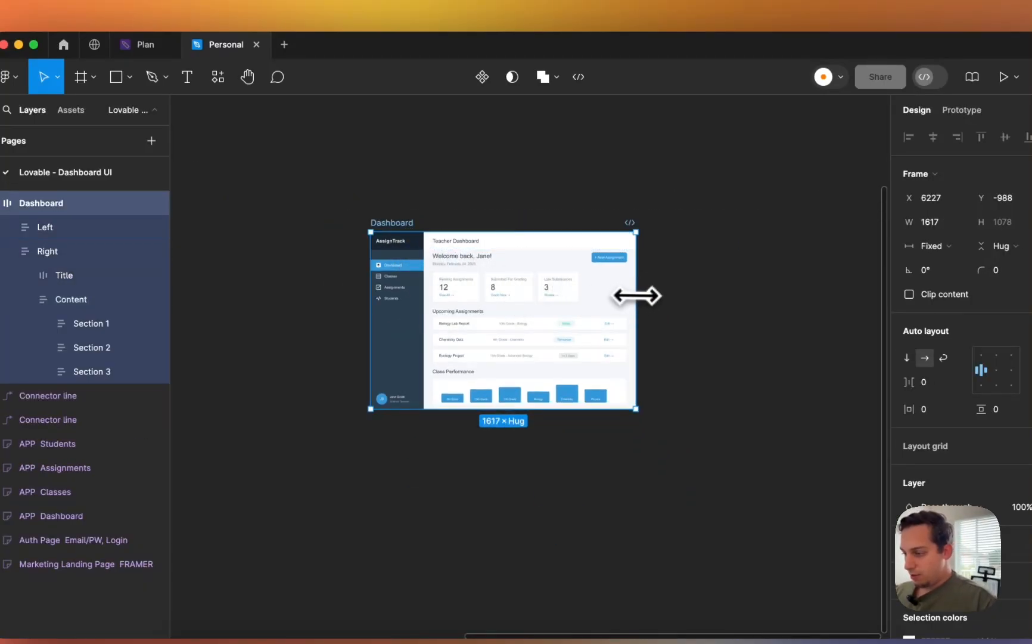
{"action": "left_click_drag", "start_coordinate": [579, 293], "coordinate": [617, 300]}
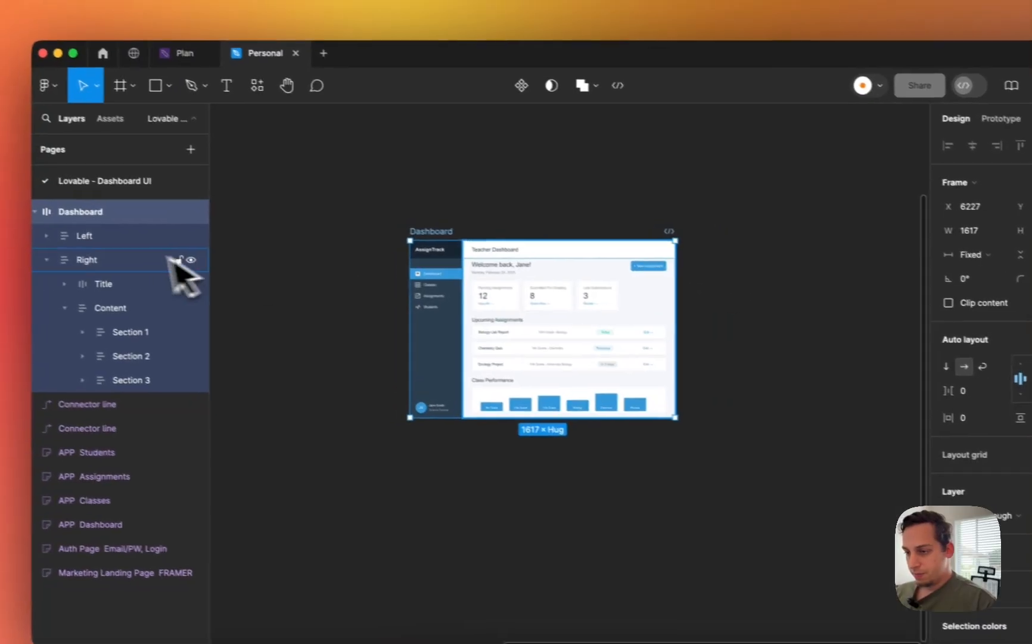
{"action": "left_click", "coordinate": [173, 260]}
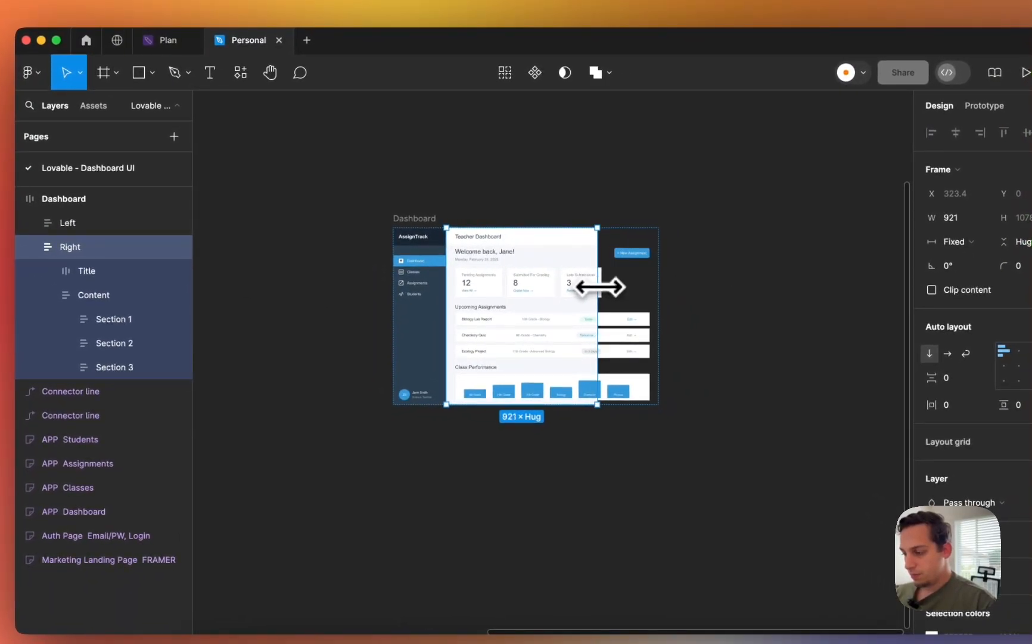
{"action": "left_click", "coordinate": [609, 327]}
{"action": "scroll", "coordinate": [596, 325], "scroll_direction": "up", "scroll_amount": 3}
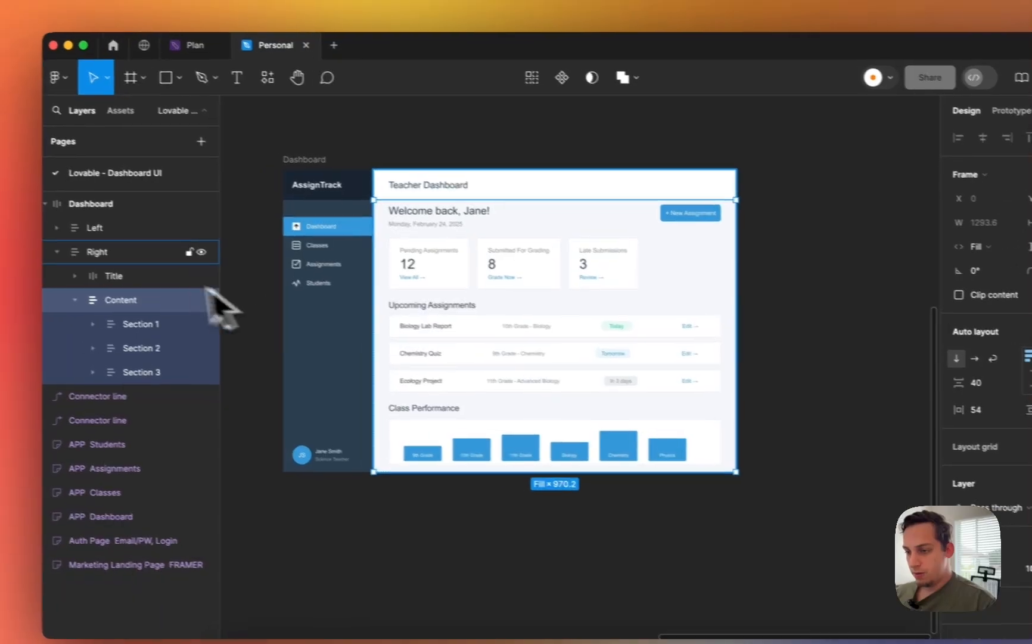
- Review the width sizing of the Title, Content and Section 1 frames, leaving Title on Fill
{"action": "left_click", "coordinate": [82, 271]}
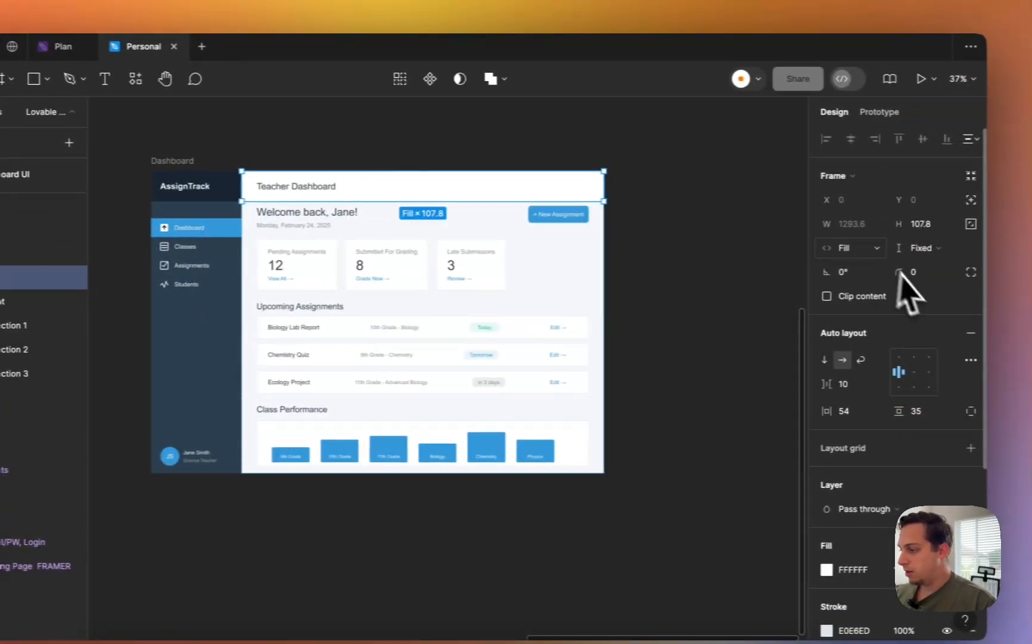
{"action": "left_click", "coordinate": [858, 248]}
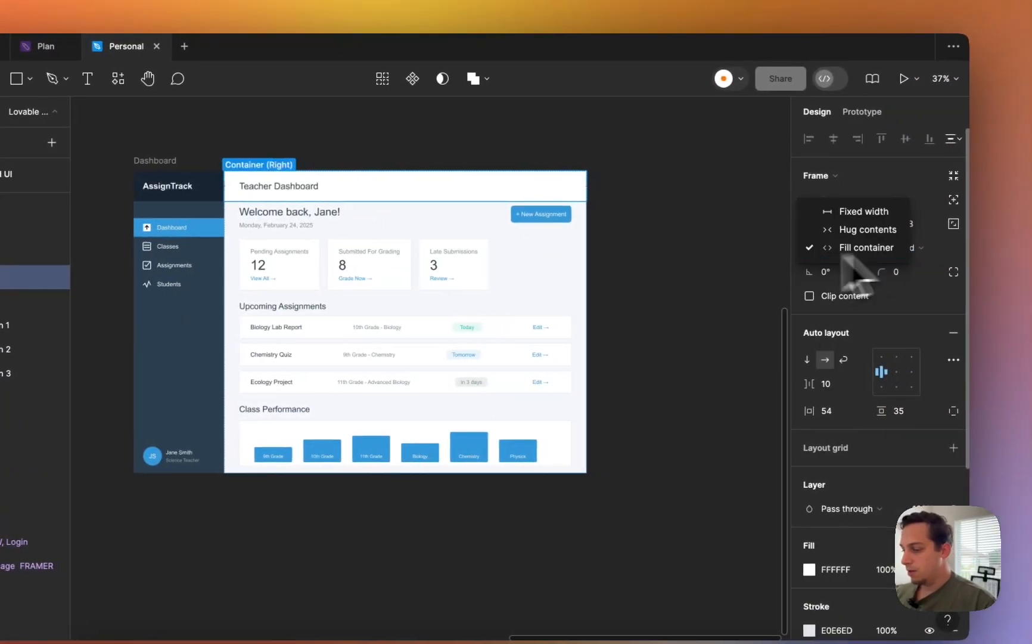
{"action": "left_click", "coordinate": [15, 302]}
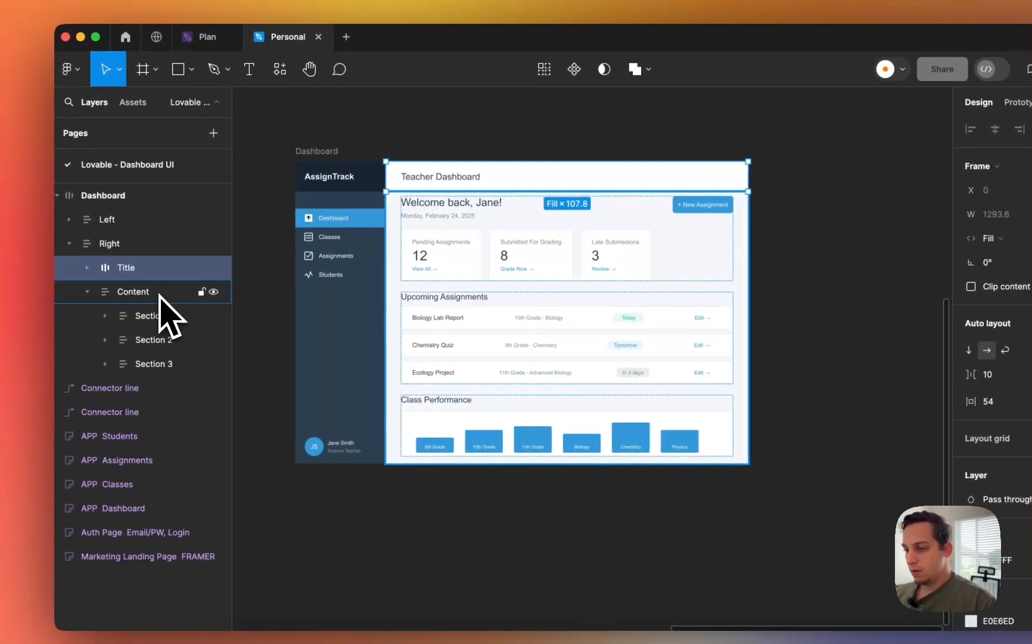
{"action": "left_click", "coordinate": [159, 296]}
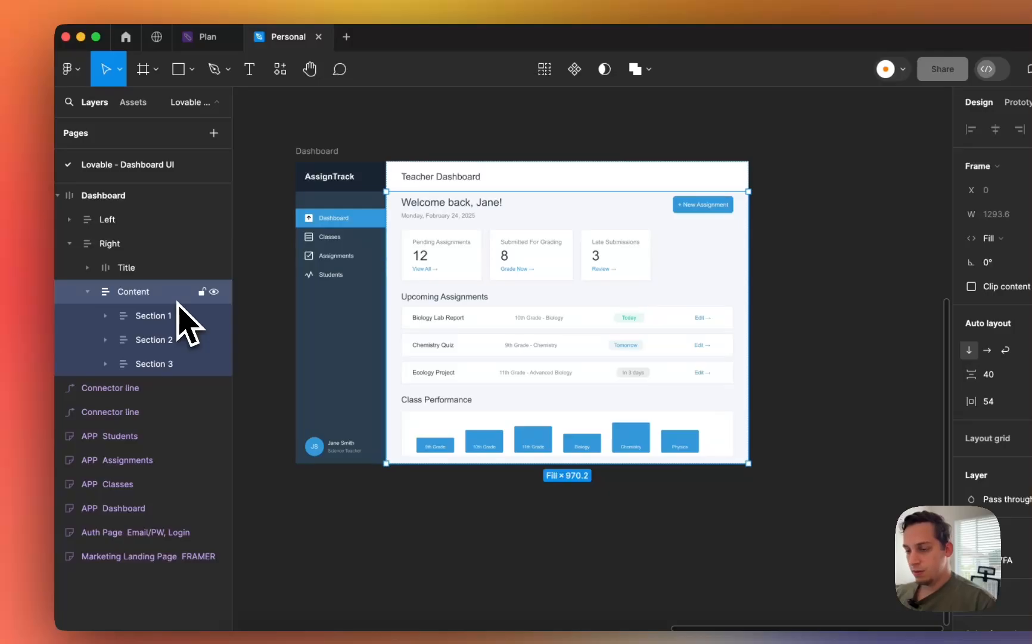
{"action": "left_click", "coordinate": [179, 316]}
{"action": "left_click", "coordinate": [992, 238]}
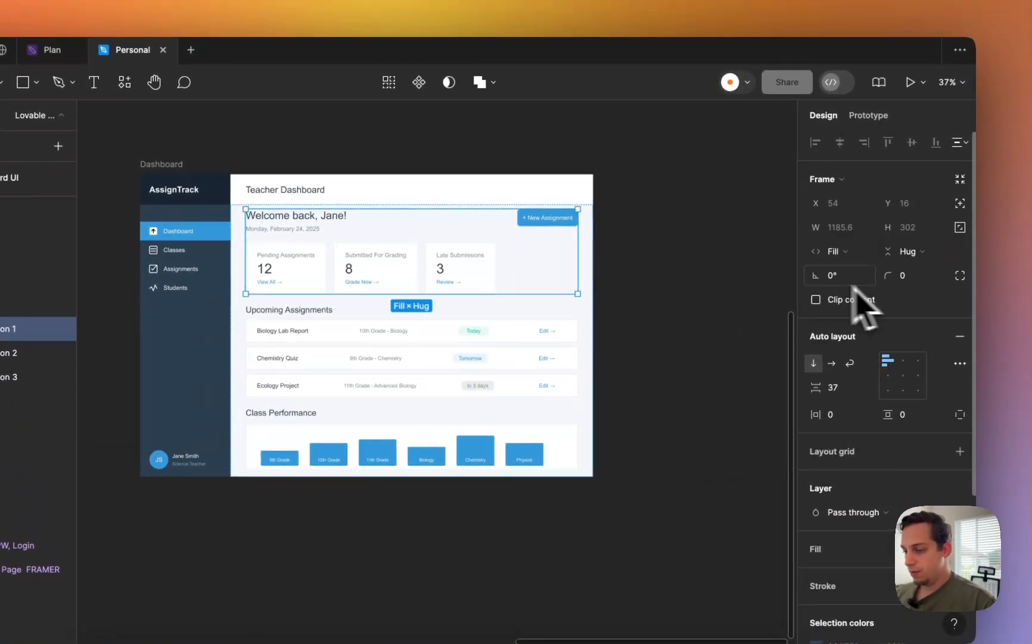
- Set Section 2 to Fill container width, then check Section 3's width sizing
{"action": "left_click", "coordinate": [9, 352]}
{"action": "left_click", "coordinate": [837, 250]}
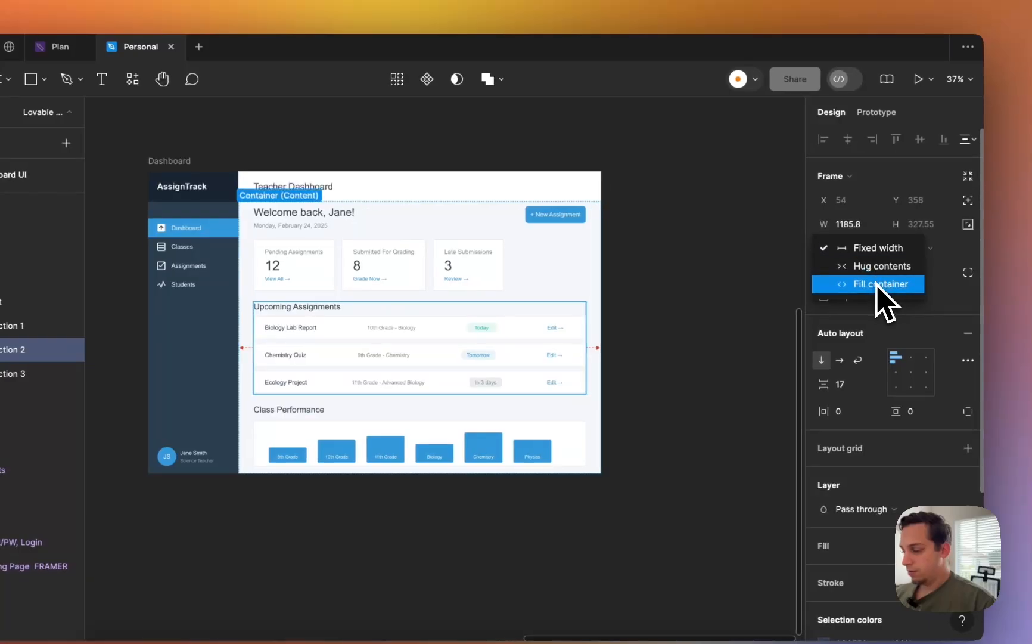
{"action": "left_click", "coordinate": [879, 284]}
{"action": "left_click", "coordinate": [36, 373]}
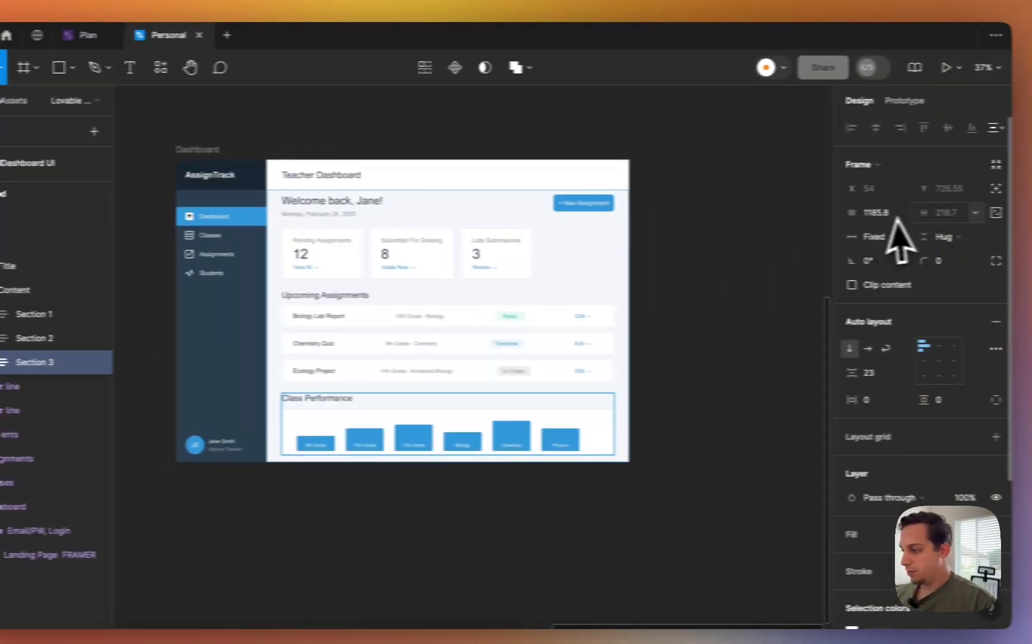
{"action": "left_click", "coordinate": [894, 236]}
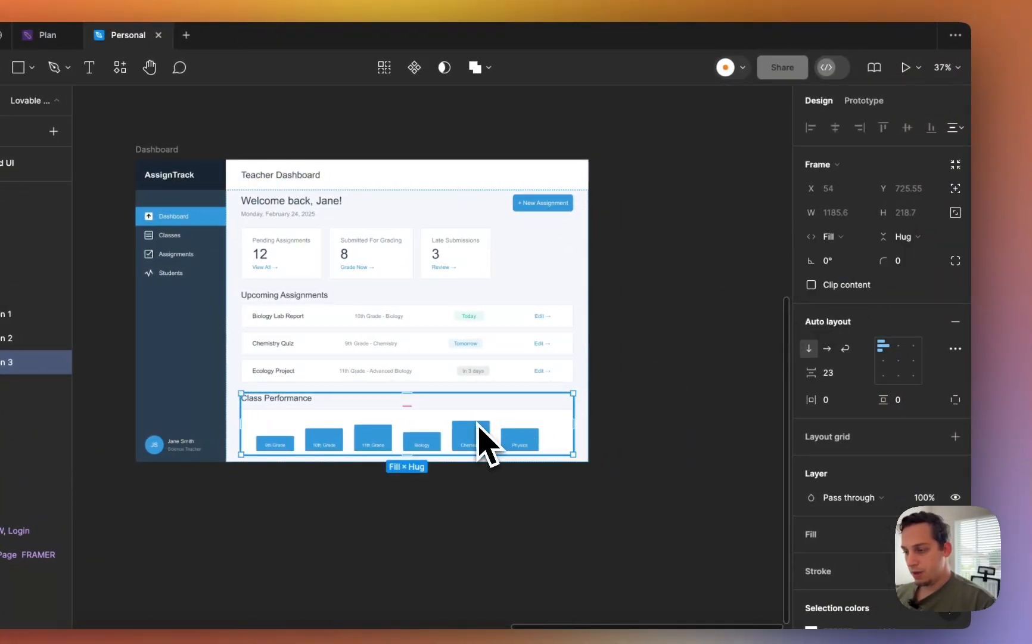
- Inside Section 1, check width sizing of Frame 1 and the welcome-text Frame 2
{"action": "left_click", "coordinate": [117, 317]}
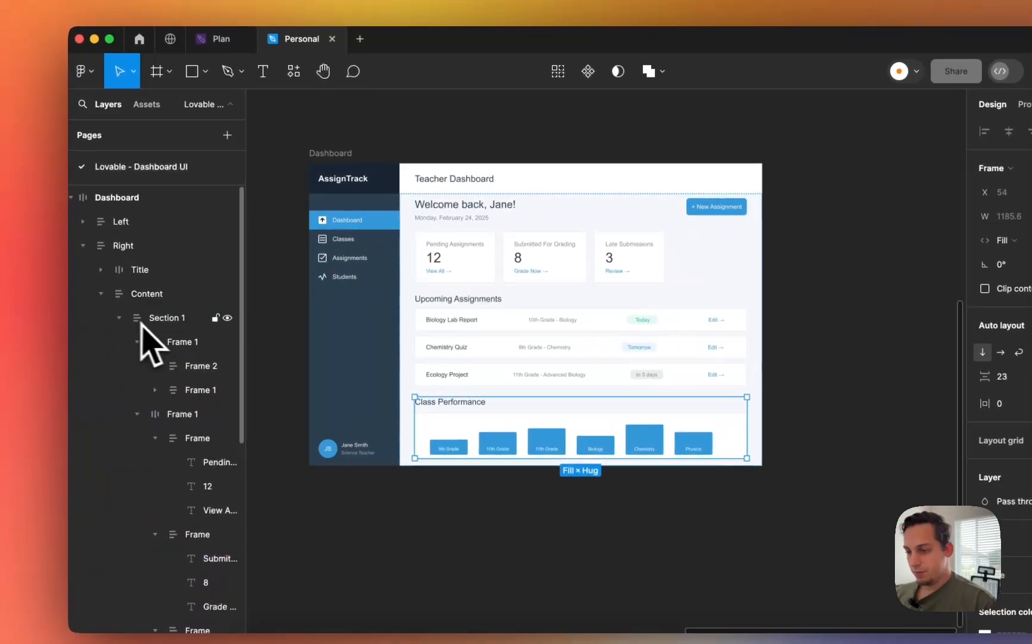
{"action": "left_click", "coordinate": [159, 341]}
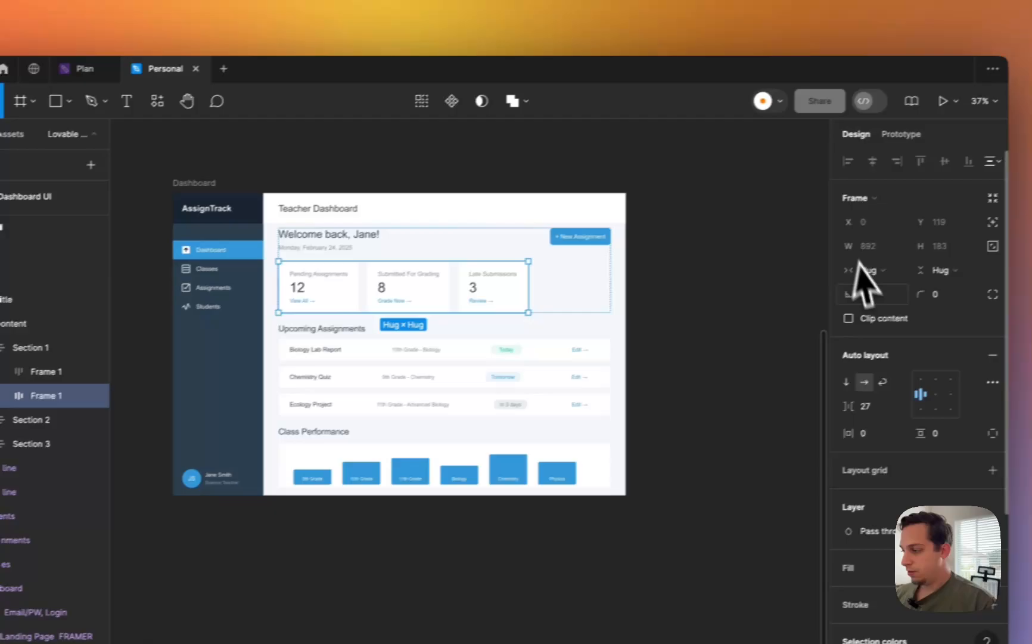
{"action": "left_click", "coordinate": [1007, 240]}
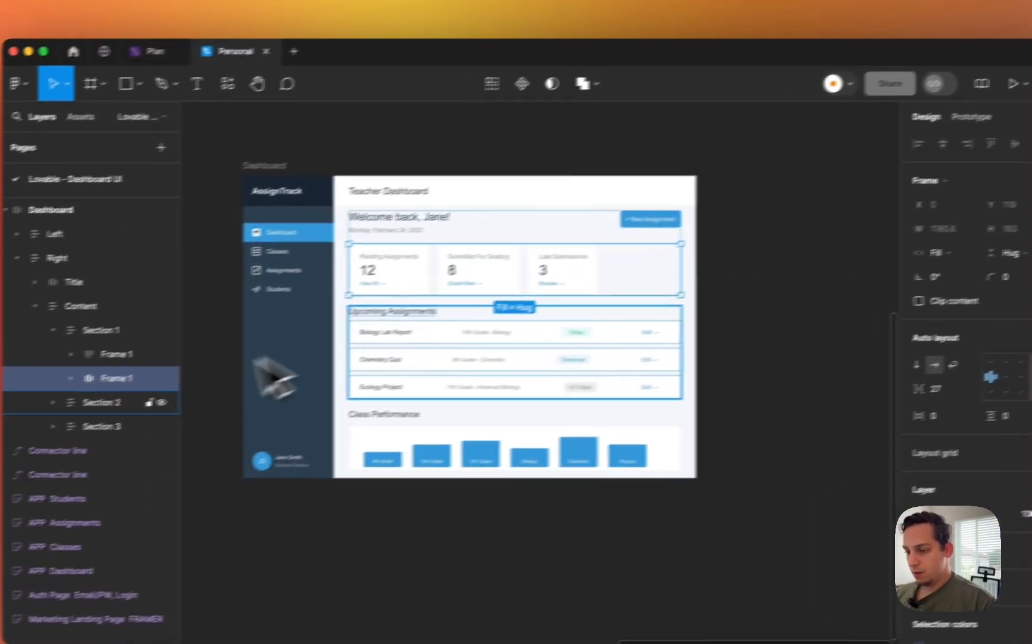
{"action": "left_click", "coordinate": [132, 340]}
{"action": "left_click", "coordinate": [177, 366]}
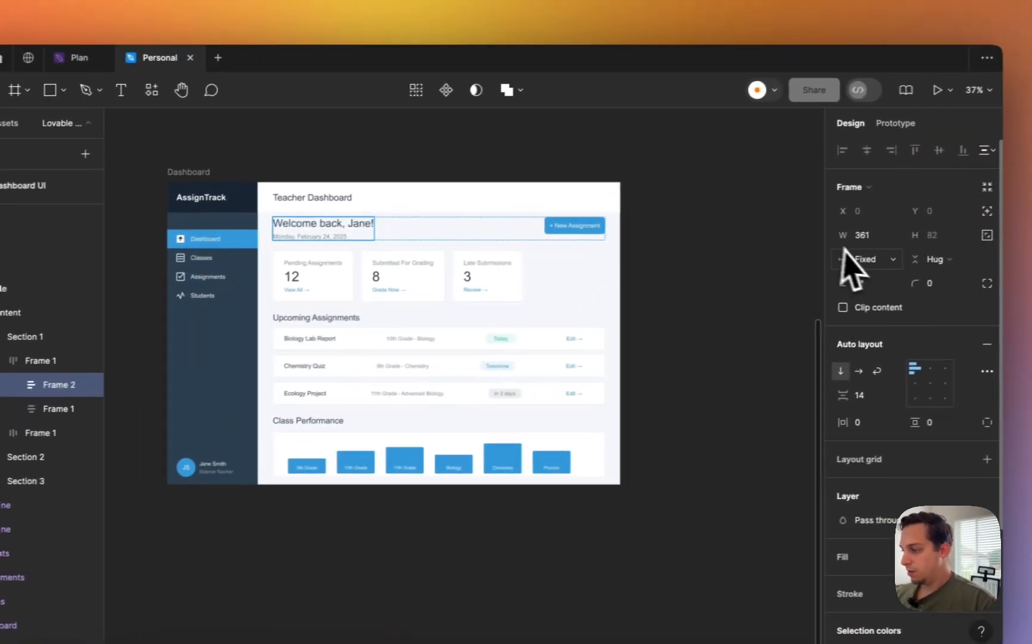
{"action": "left_click", "coordinate": [1007, 238]}
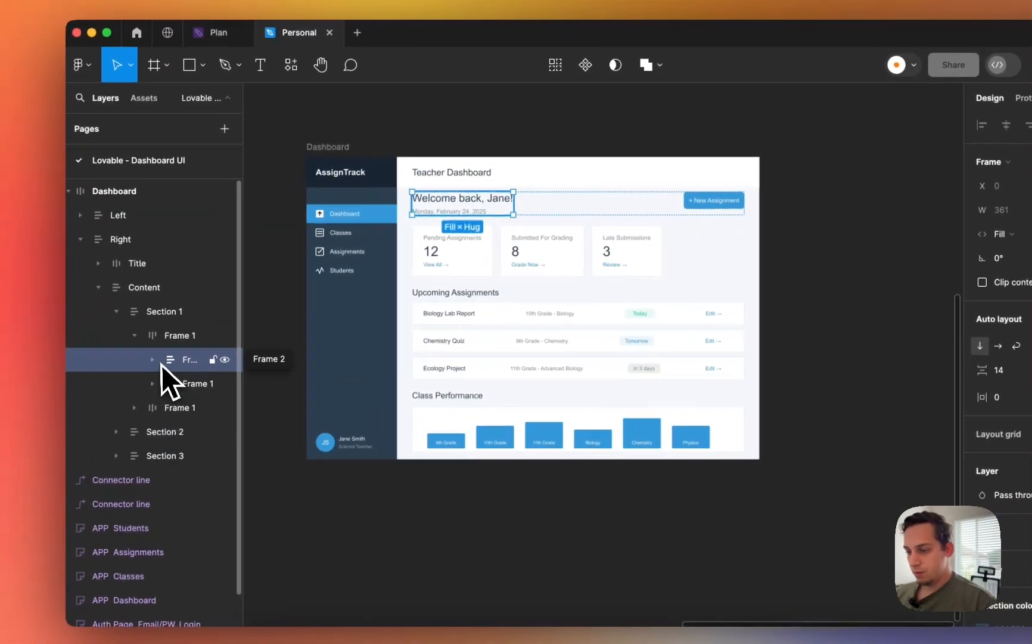
- Make the 'Welcome back, Jane!' heading and the date text both Fill container width
{"action": "left_click", "coordinate": [156, 360]}
{"action": "left_click", "coordinate": [199, 384]}
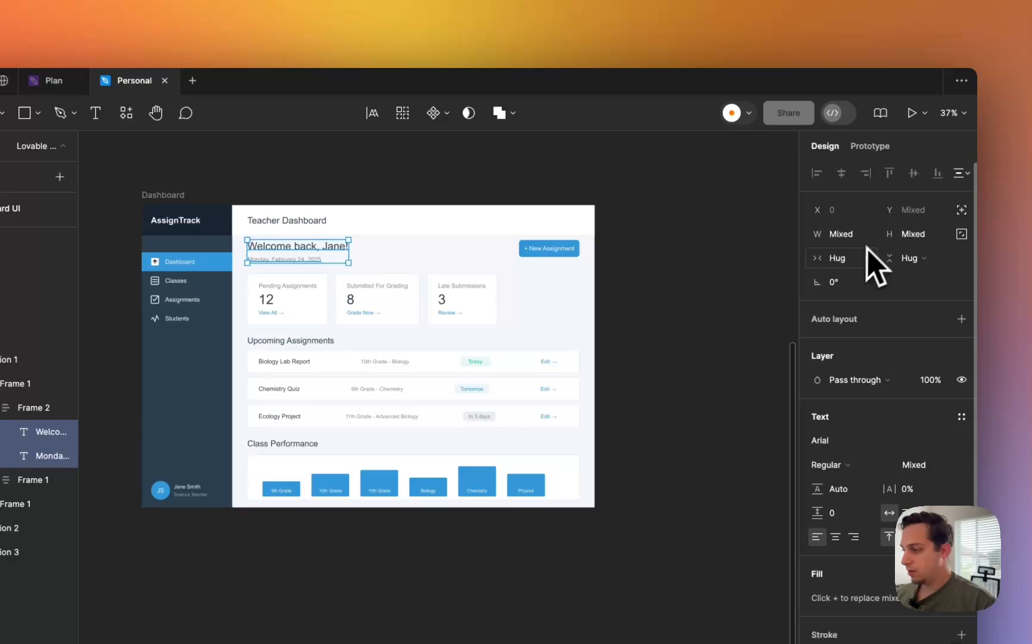
{"action": "left_click", "coordinate": [1022, 211]}
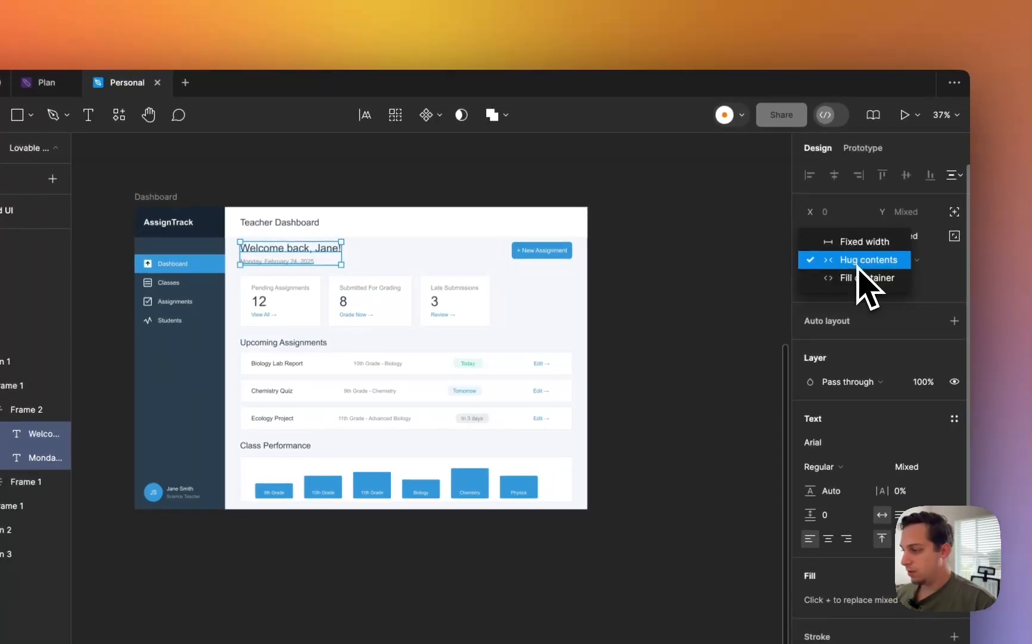
{"action": "left_click", "coordinate": [1028, 227]}
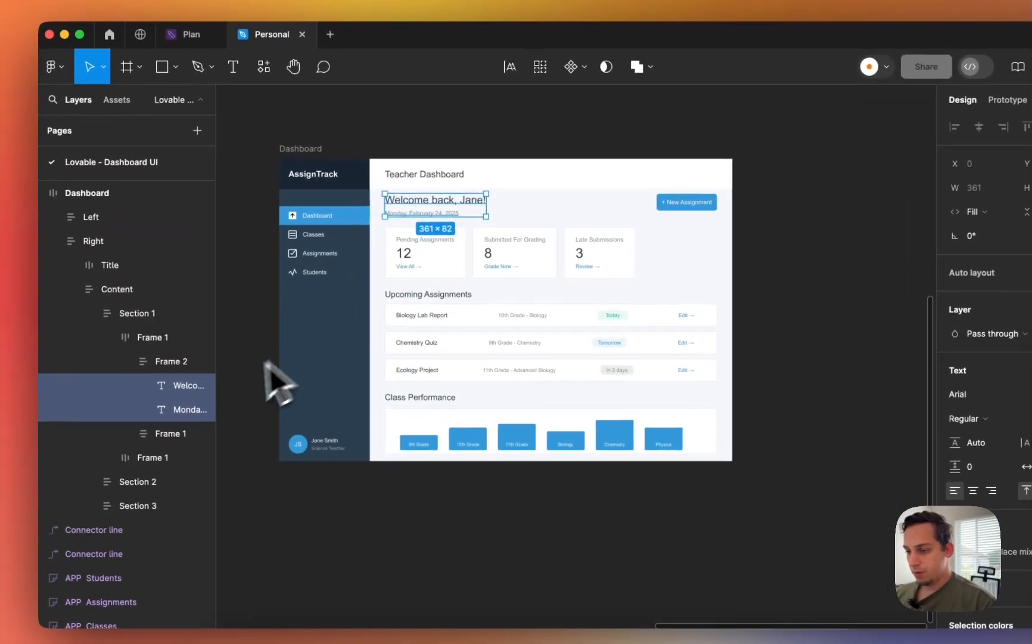
- Check the New Assignment button frame's width sizing and reveal its text layer
{"action": "left_click", "coordinate": [172, 429]}
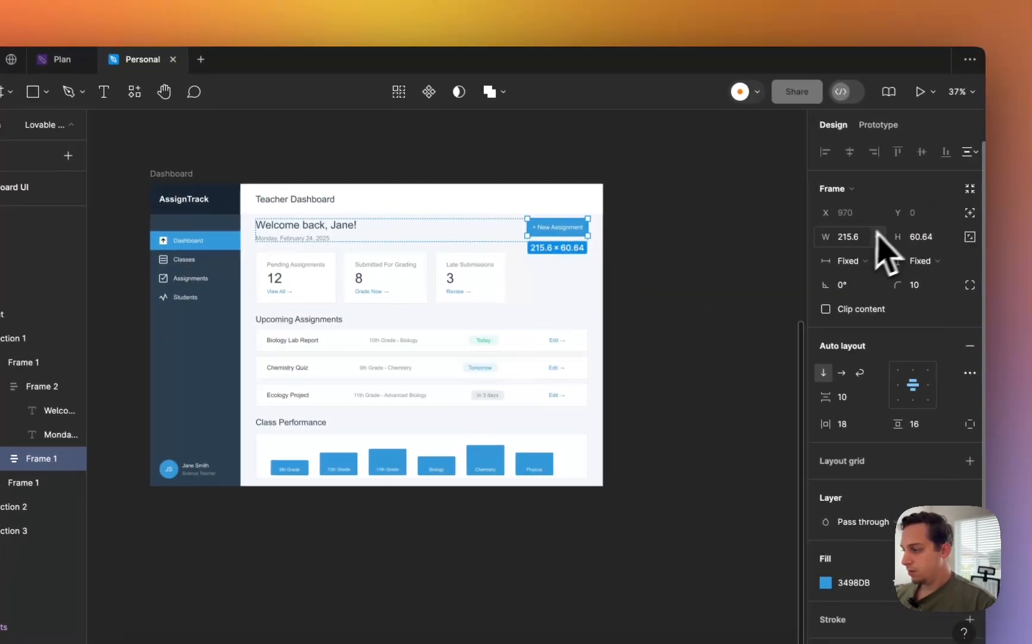
{"action": "left_click", "coordinate": [997, 233]}
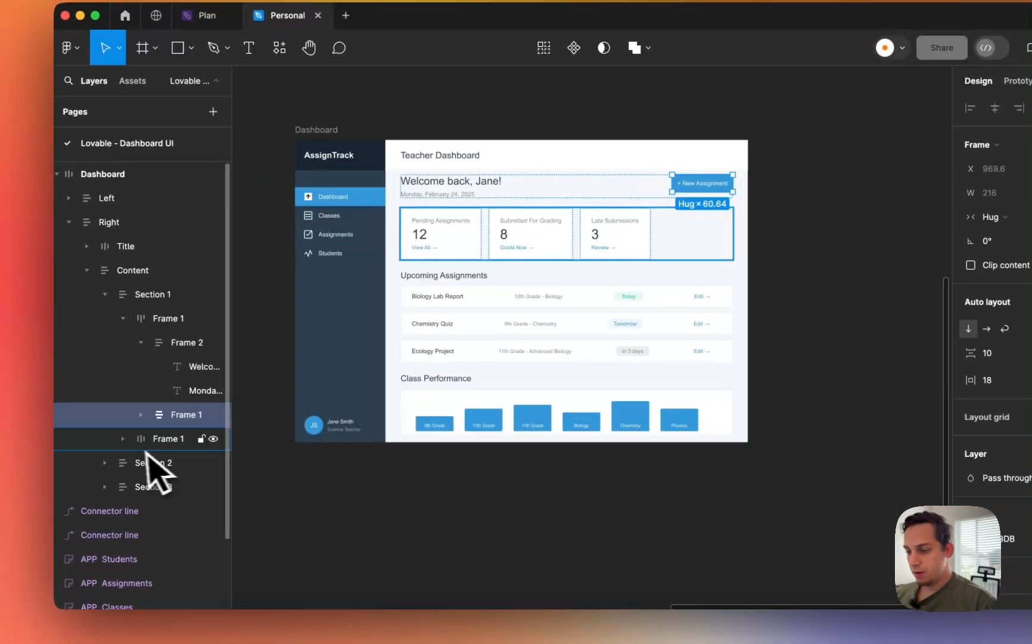
{"action": "left_click", "coordinate": [152, 412]}
- After checking the '+ New Assignment' text, set all three stat cards to Fill container width
{"action": "left_click", "coordinate": [192, 435]}
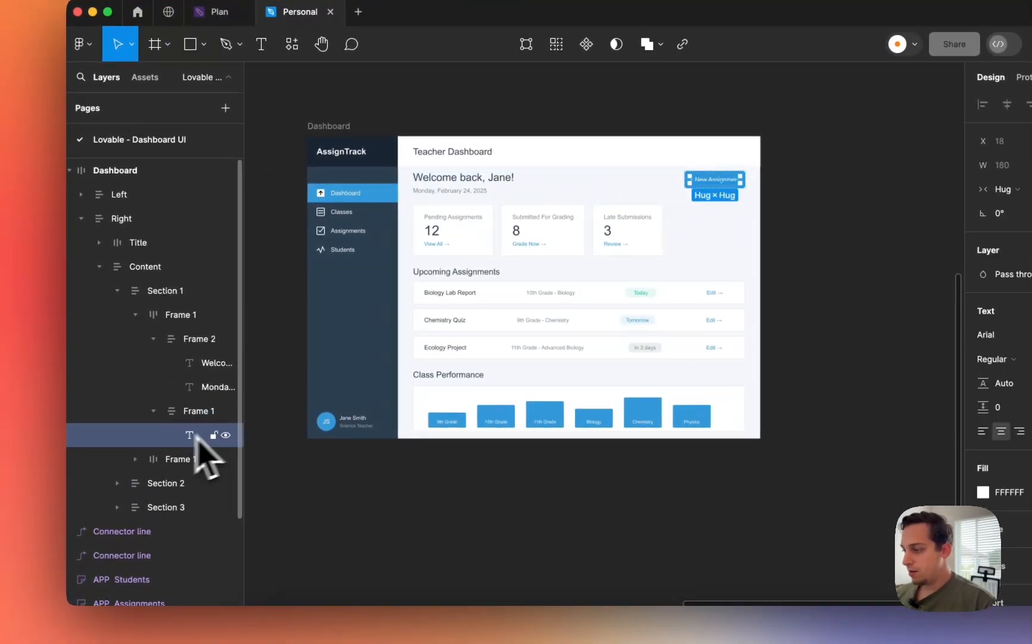
{"action": "left_click", "coordinate": [1008, 190]}
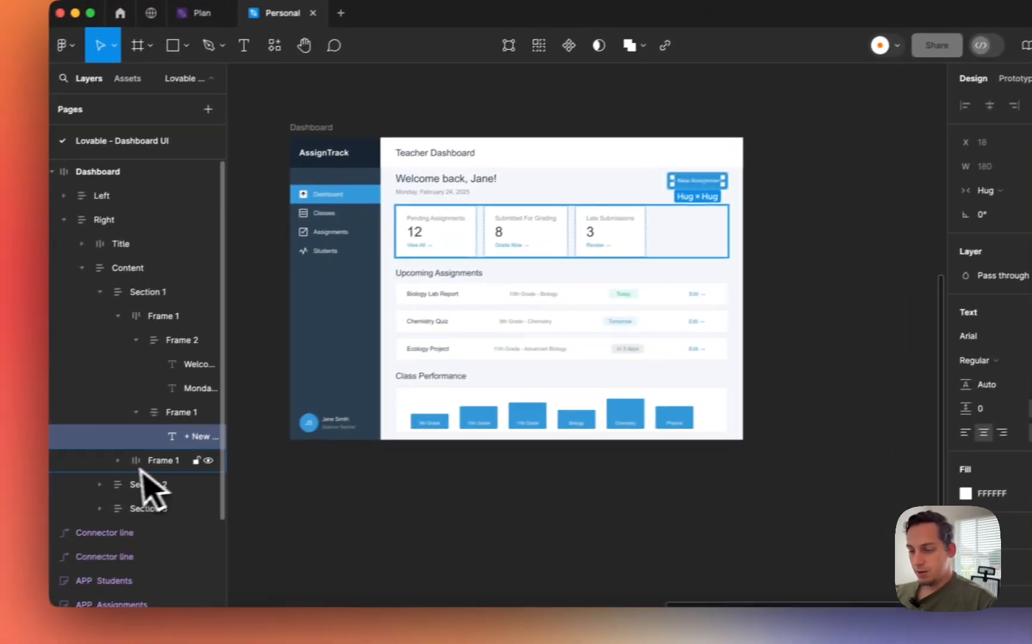
{"action": "left_click", "coordinate": [136, 459]}
{"action": "left_click", "coordinate": [176, 490]}
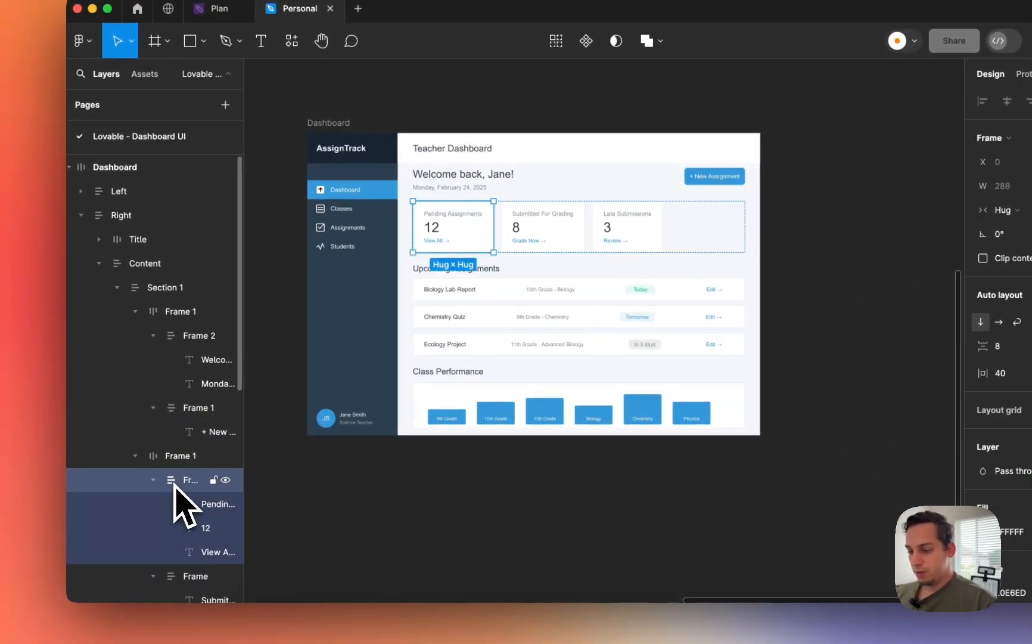
{"action": "scroll", "coordinate": [177, 499], "scroll_direction": "down", "scroll_amount": 2}
{"action": "left_click", "coordinate": [153, 427]}
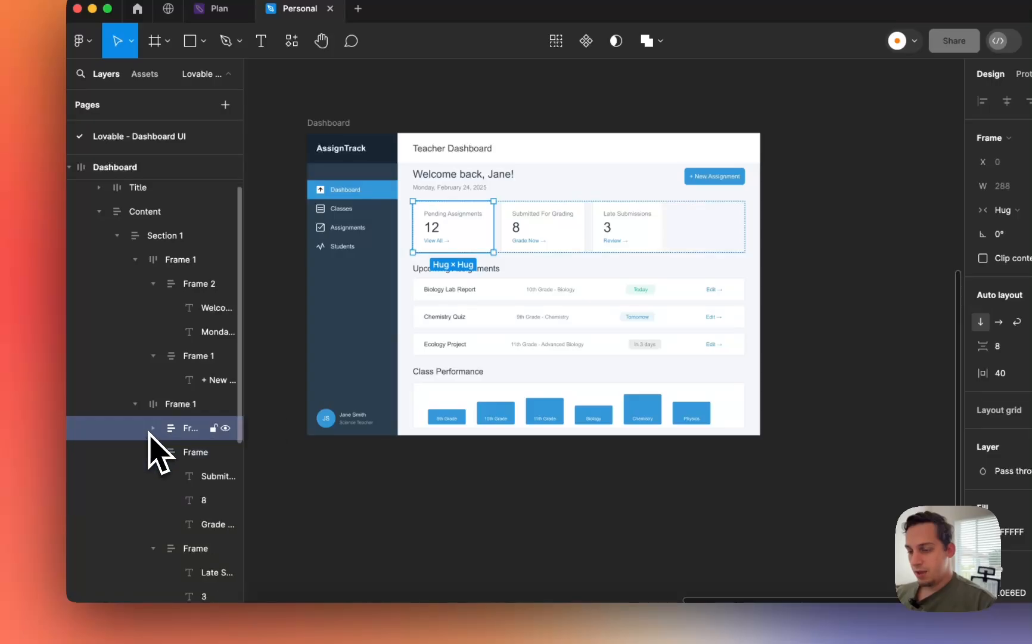
{"action": "left_click", "coordinate": [153, 452]}
{"action": "left_click", "coordinate": [172, 480]}
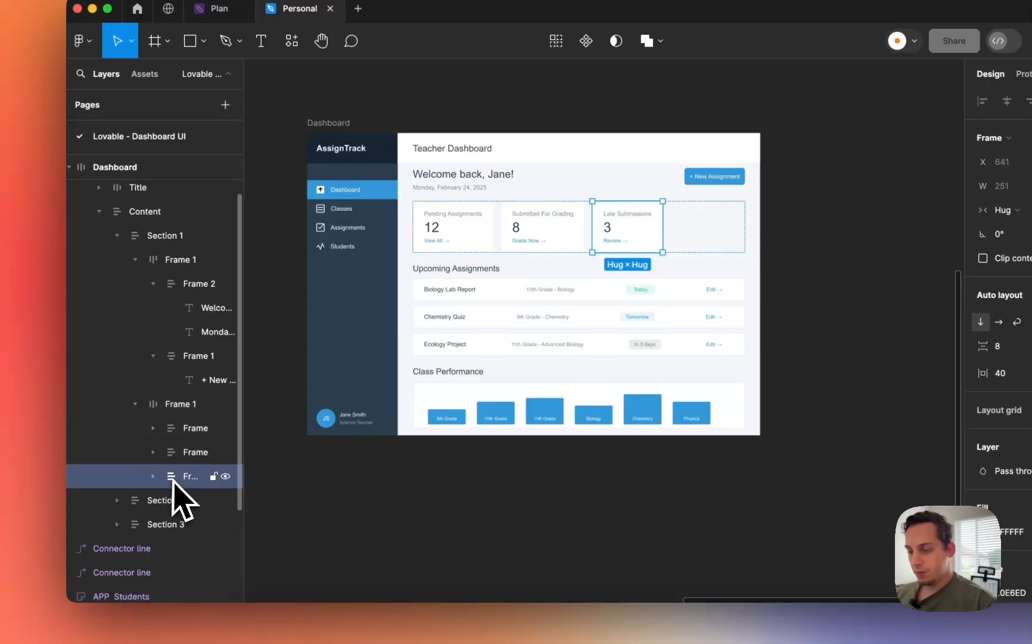
{"action": "left_click", "coordinate": [179, 428], "text": "shift"}
{"action": "left_click", "coordinate": [1001, 210]}
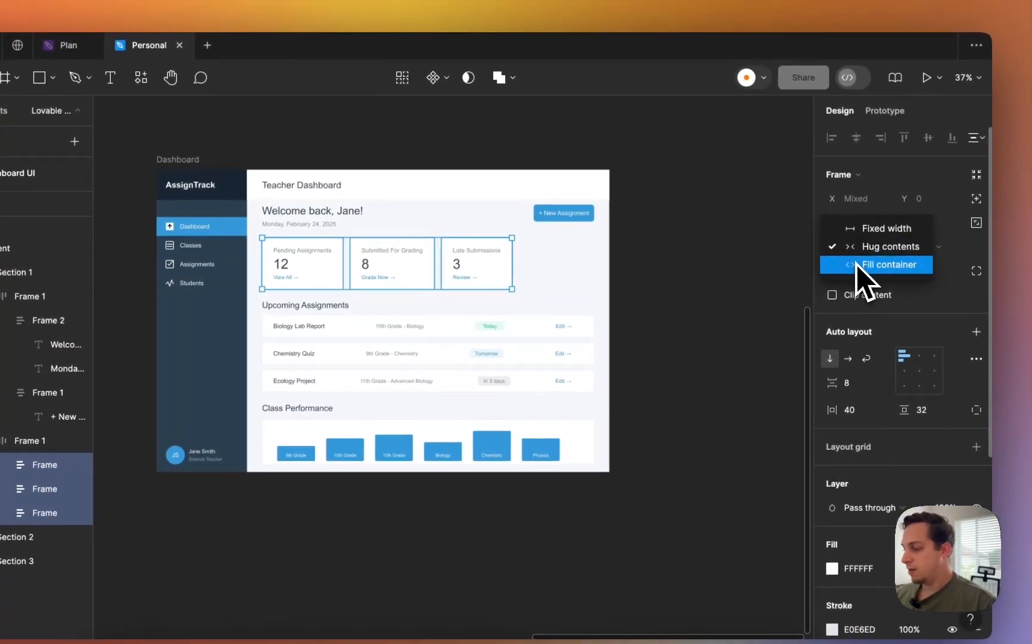
{"action": "left_click", "coordinate": [1013, 227]}
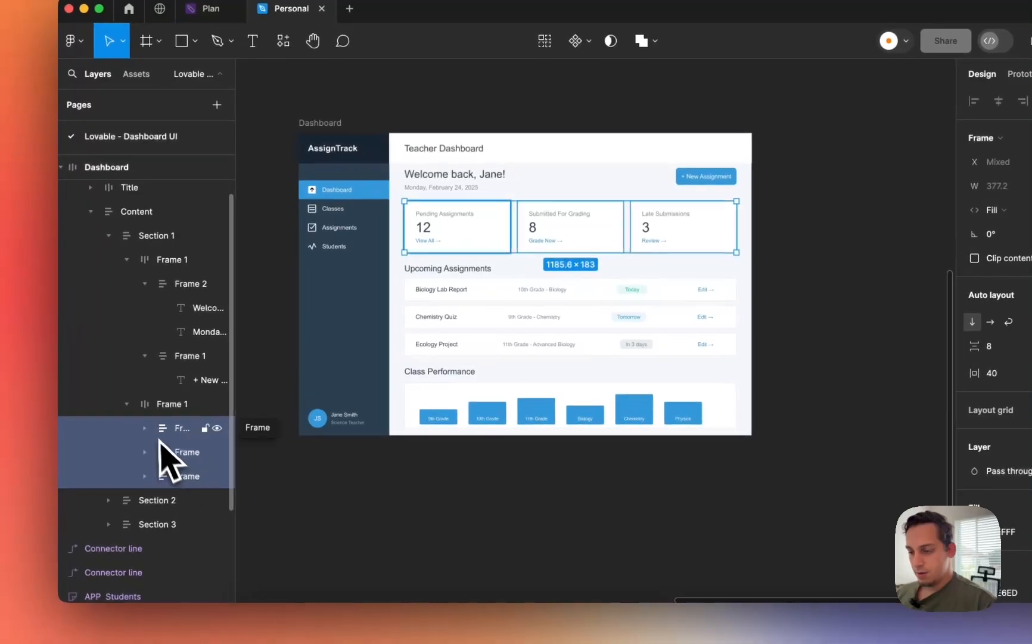
- Make the three texts in the Pending Assignments card fill the card width
{"action": "left_click", "coordinate": [1, 464]}
{"action": "left_click", "coordinate": [186, 453]}
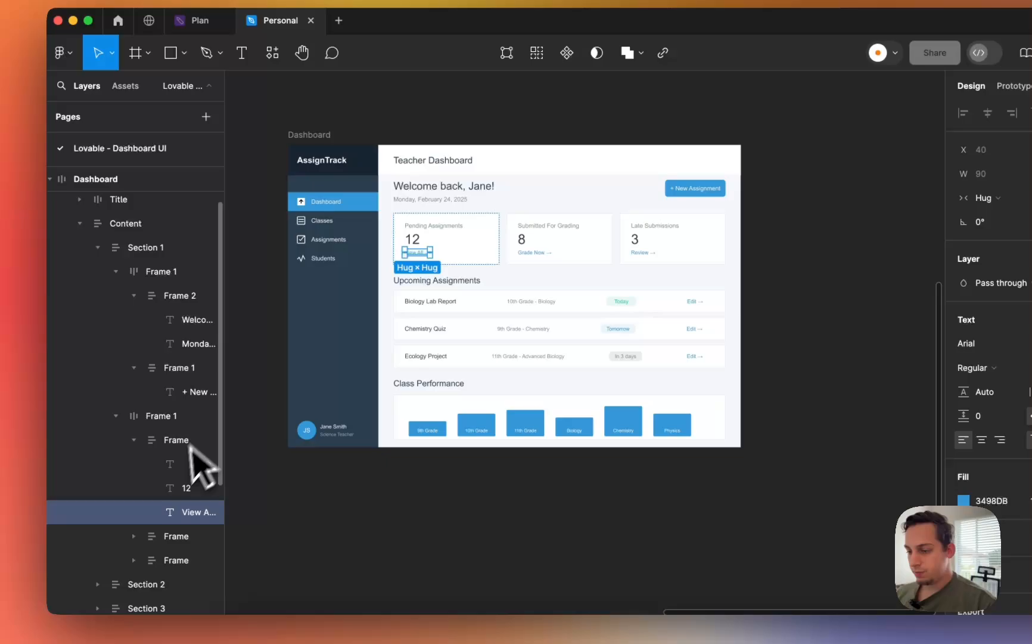
{"action": "left_click", "coordinate": [167, 450], "text": "shift"}
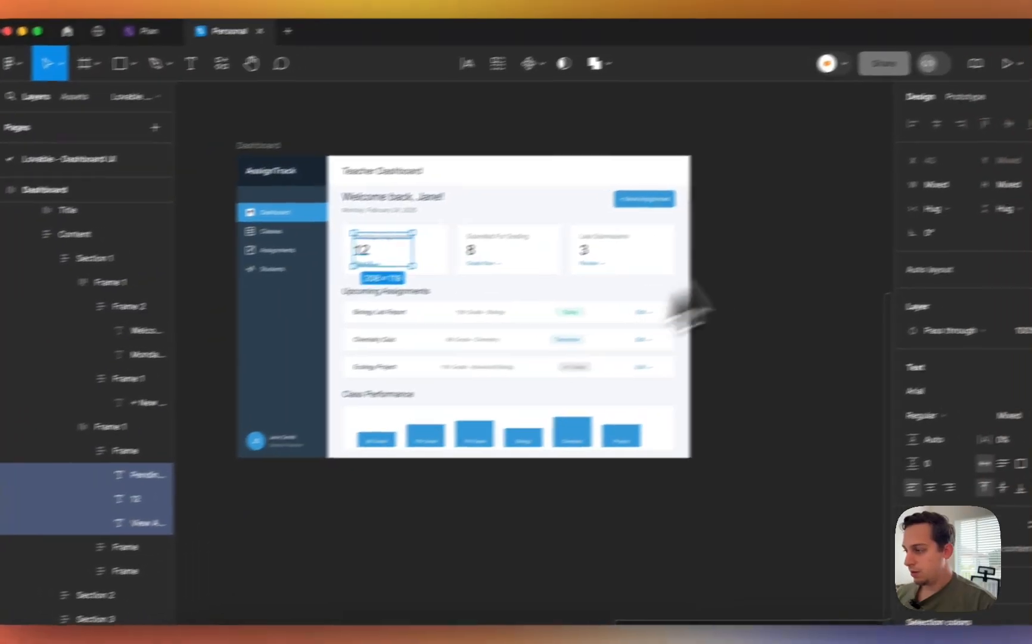
{"action": "left_click", "coordinate": [932, 209]}
{"action": "left_click", "coordinate": [870, 244]}
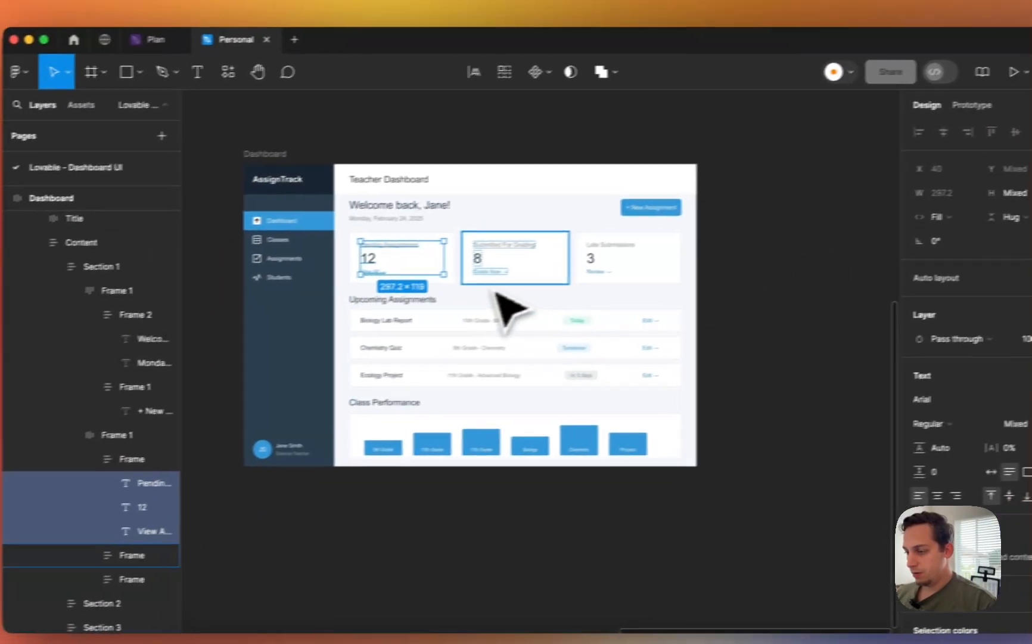
- Set the Submitted For Grading texts to Fill container and select the Late Submissions texts' width sizing
{"action": "left_click", "coordinate": [495, 281]}
{"action": "double_click", "coordinate": [526, 268]}
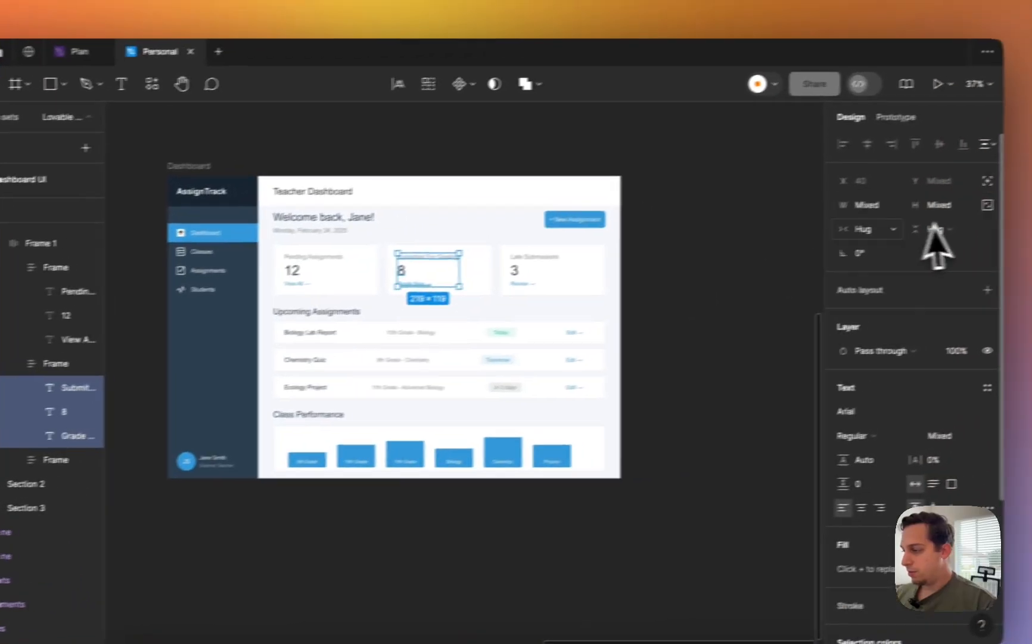
{"action": "left_click", "coordinate": [977, 212]}
{"action": "left_click", "coordinate": [986, 232]}
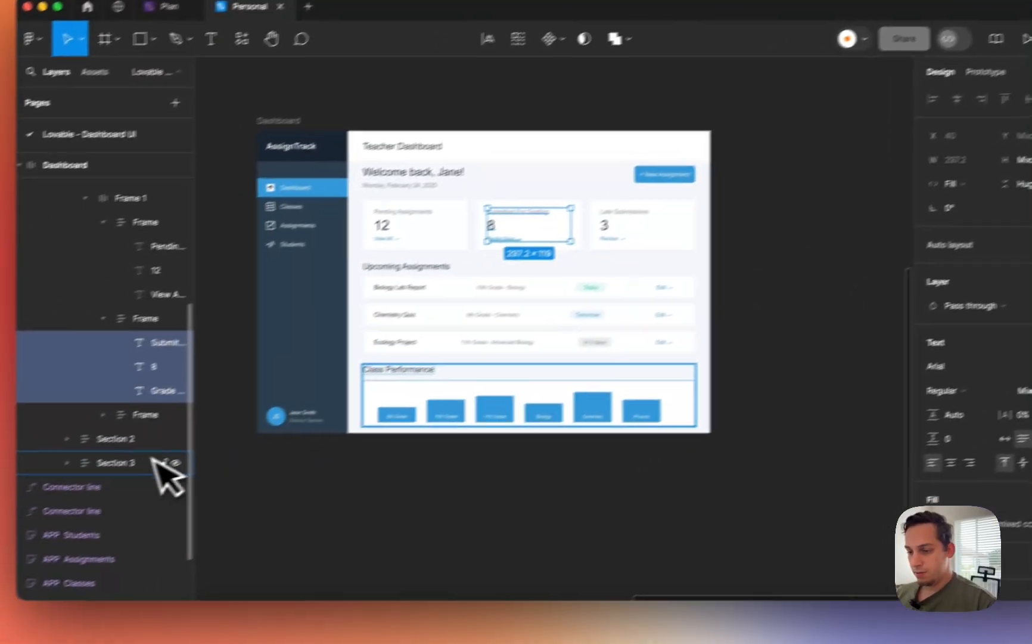
{"action": "left_click", "coordinate": [119, 421]}
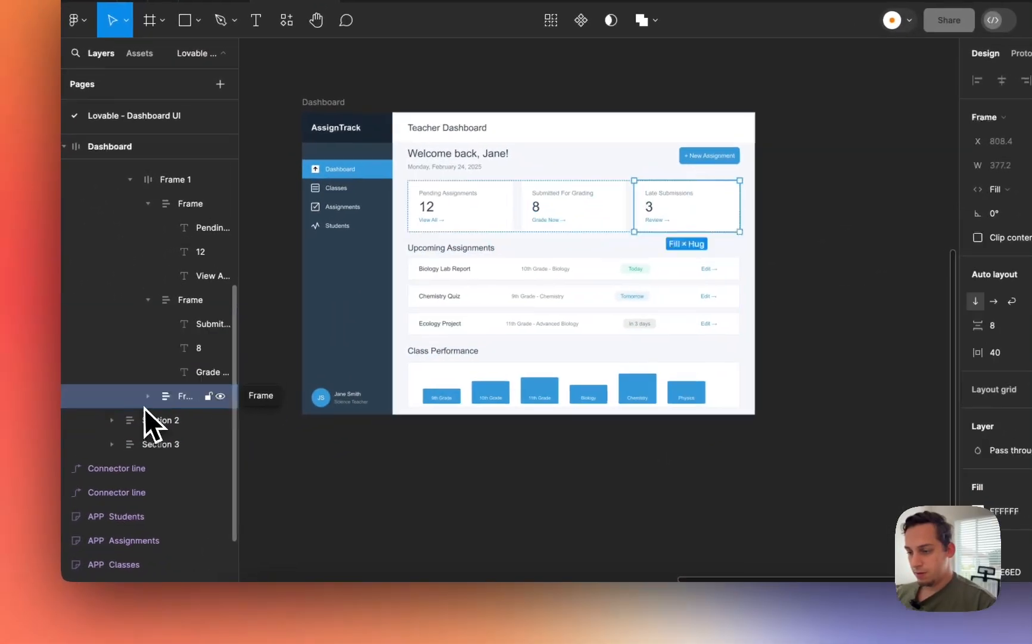
{"action": "left_click", "coordinate": [103, 416]}
{"action": "left_click", "coordinate": [187, 419]}
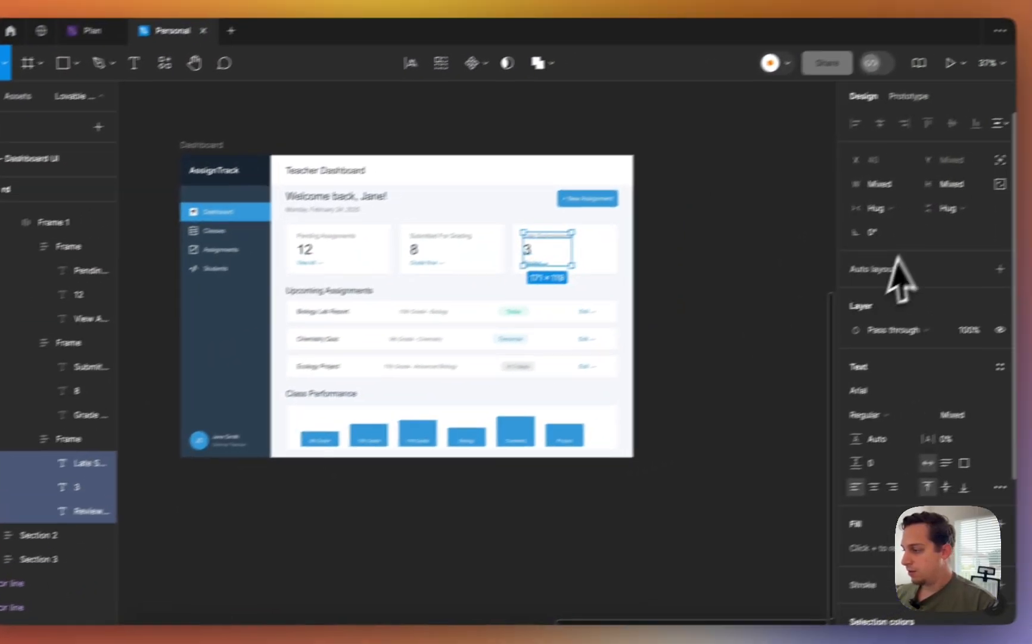
{"action": "left_click", "coordinate": [1004, 163]}
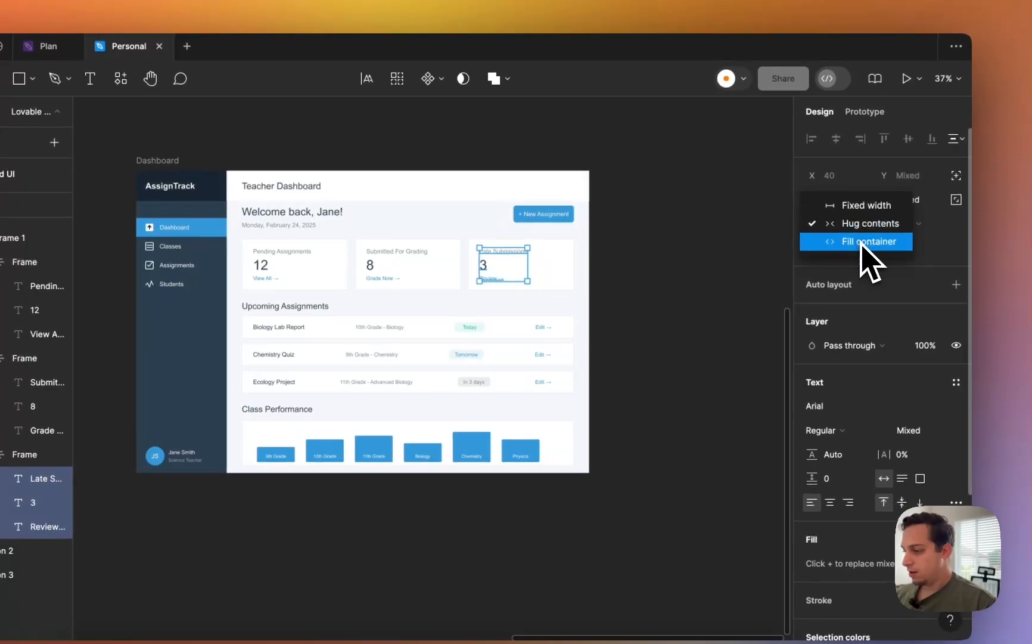
- Make the Upcoming Assignments heading row fill its section's width
{"action": "left_click", "coordinate": [352, 312]}
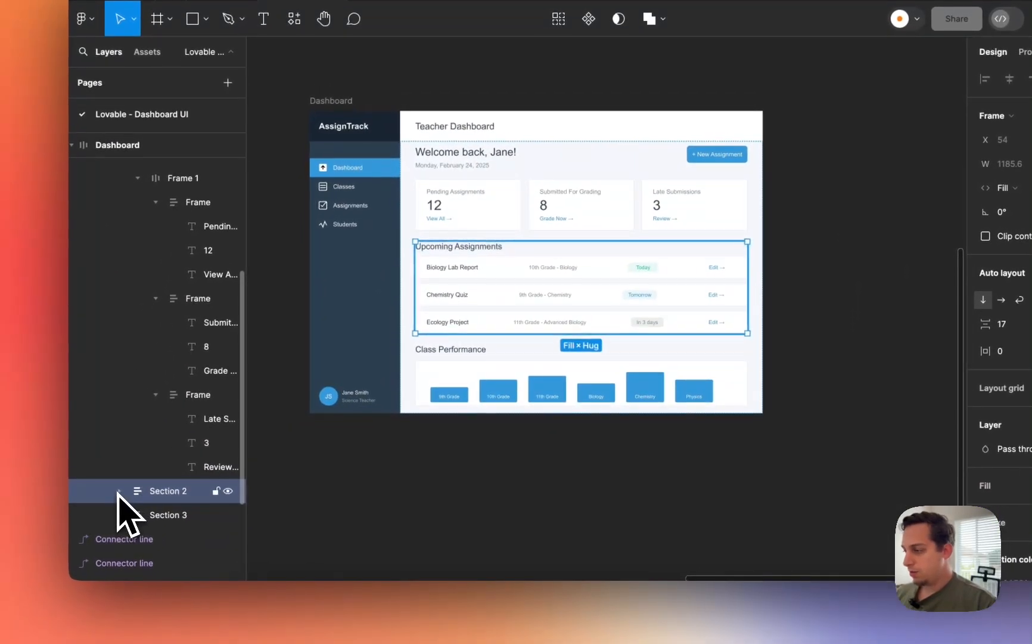
{"action": "left_click", "coordinate": [119, 491]}
{"action": "left_click", "coordinate": [159, 486]}
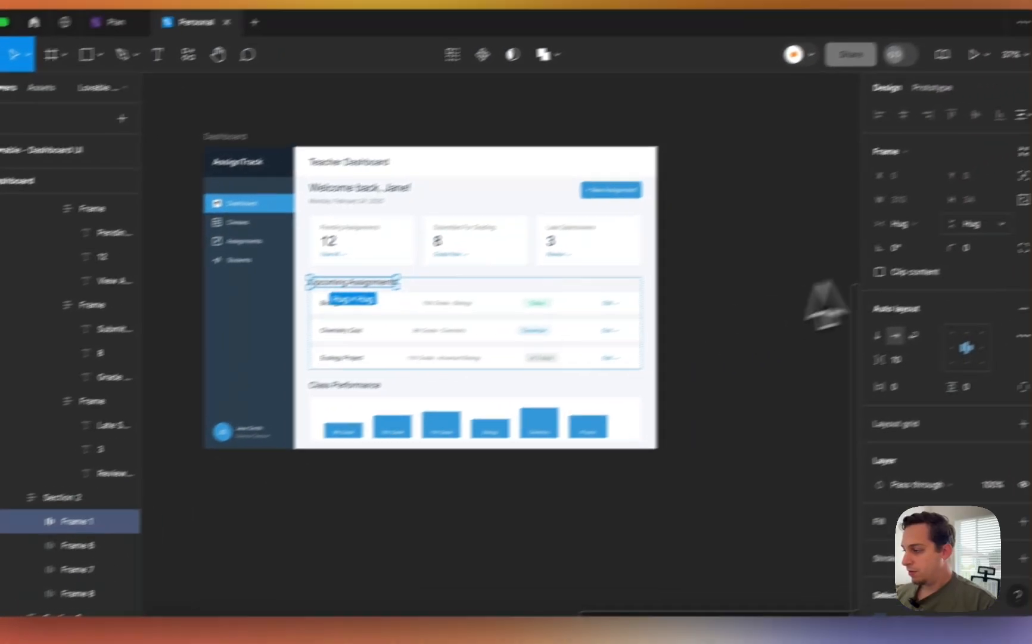
{"action": "left_click", "coordinate": [897, 223]}
{"action": "left_click", "coordinate": [904, 242]}
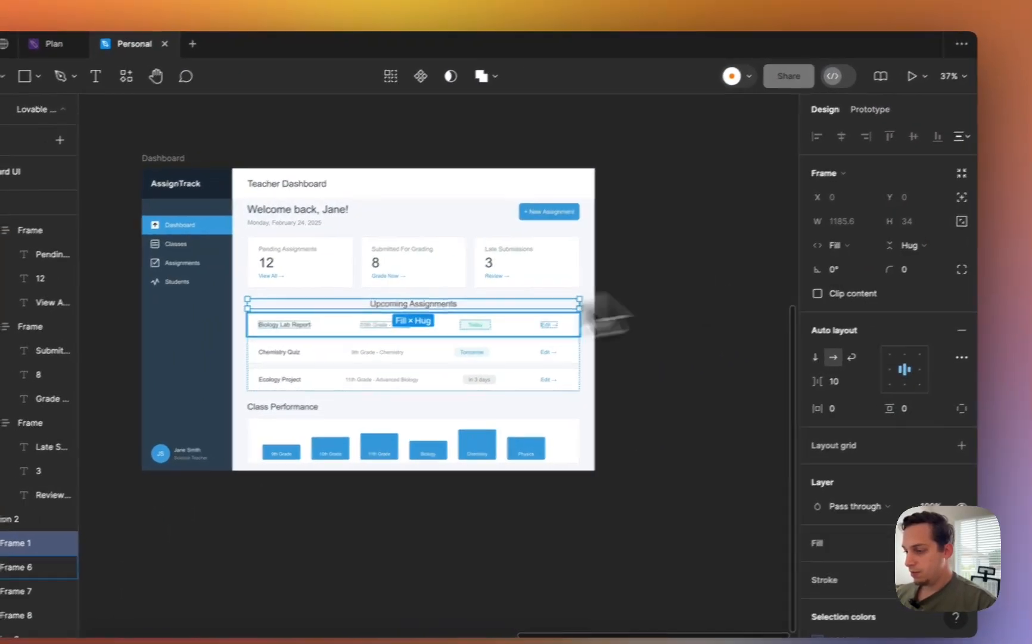
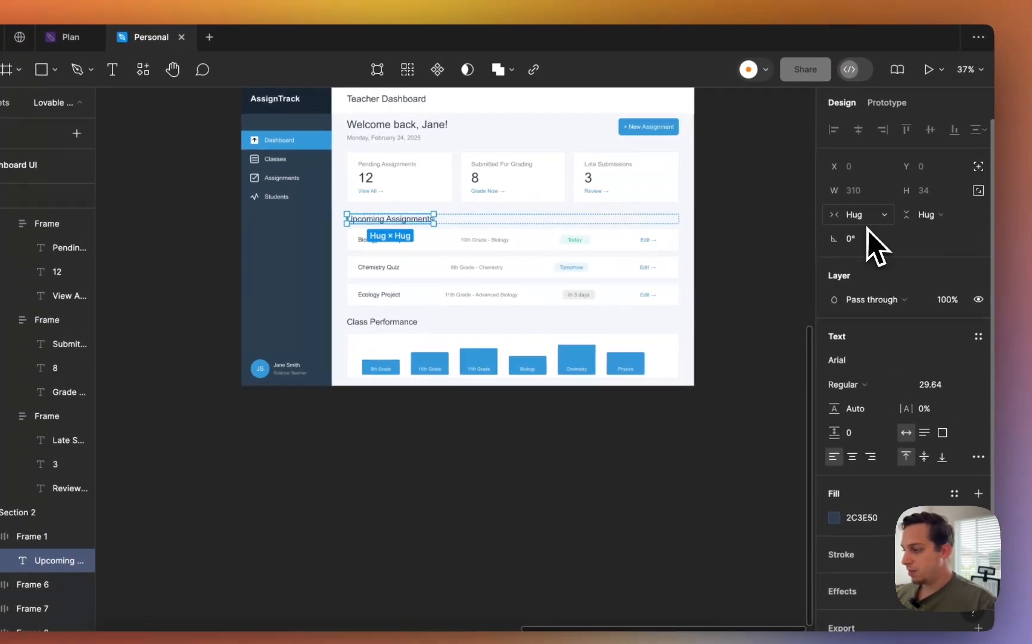
- Make the Upcoming Assignments heading and the Biology Lab Report title fill the width
{"action": "left_click", "coordinate": [867, 217]}
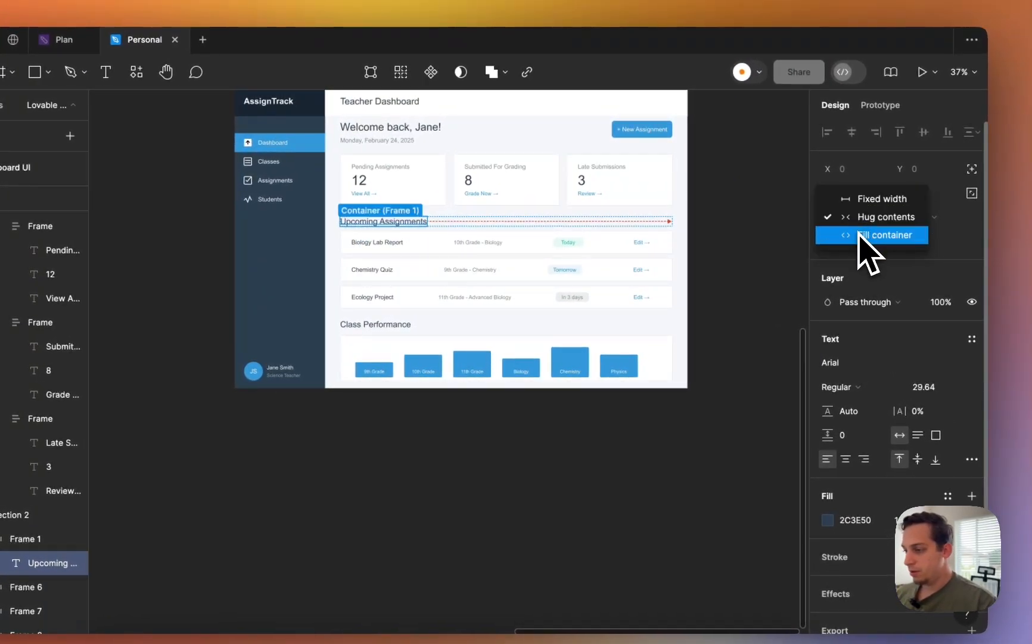
{"action": "left_click", "coordinate": [867, 236]}
{"action": "left_click", "coordinate": [10, 587]}
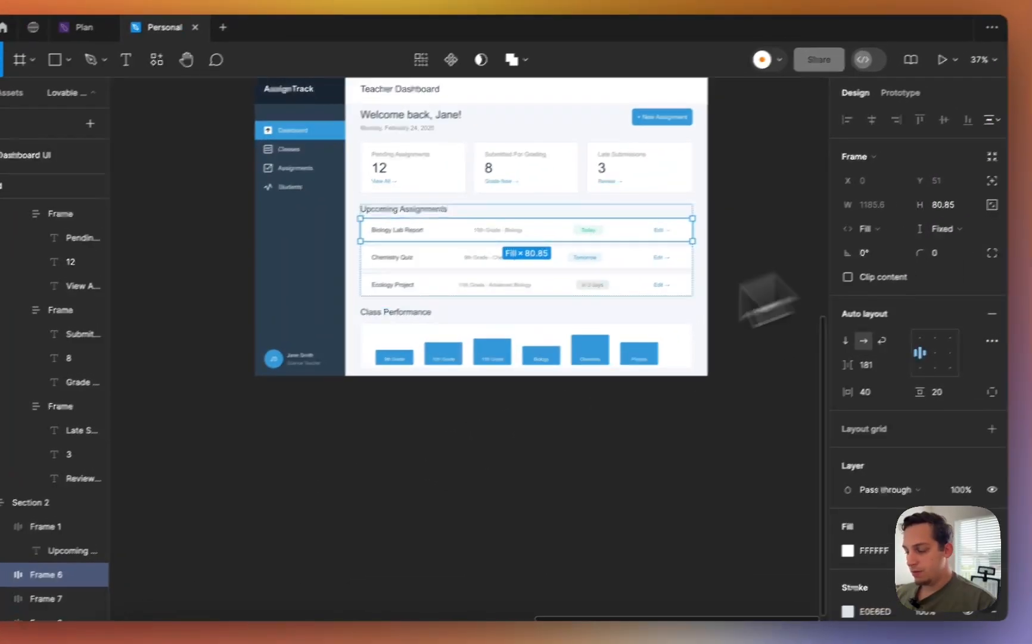
{"action": "scroll", "coordinate": [180, 497], "scroll_direction": "down", "scroll_amount": 5}
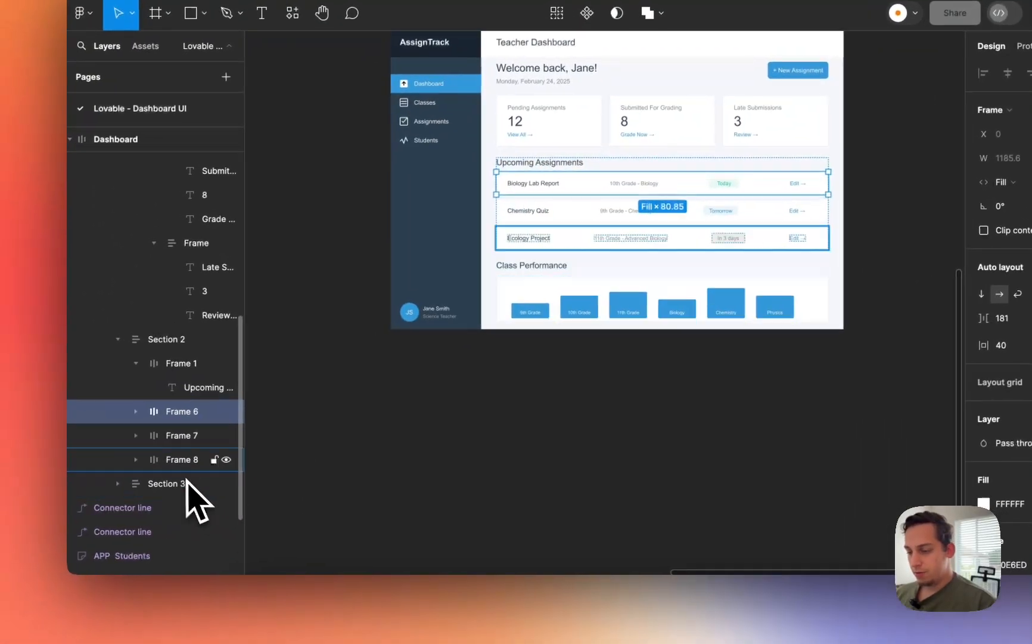
{"action": "left_click", "coordinate": [181, 468]}
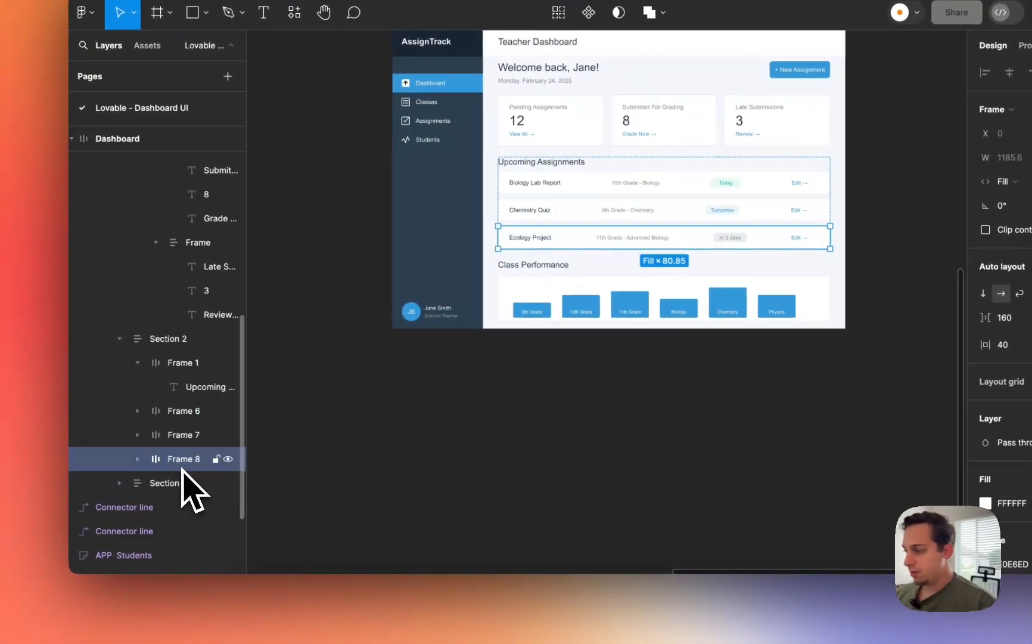
{"action": "left_click", "coordinate": [138, 411]}
{"action": "left_click", "coordinate": [170, 437]}
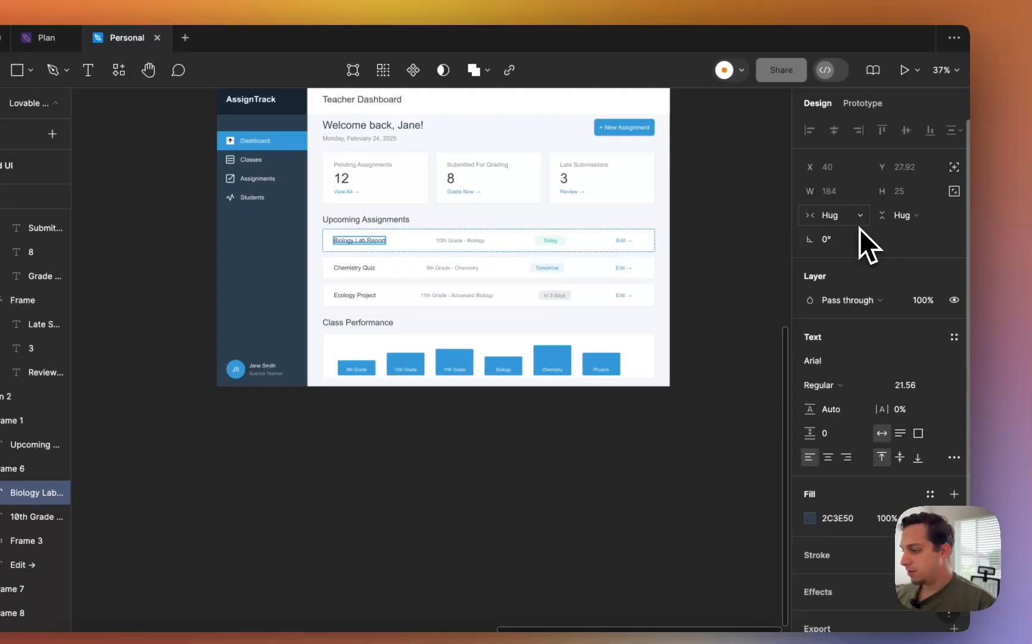
{"action": "left_click", "coordinate": [1013, 156]}
{"action": "left_click", "coordinate": [858, 236]}
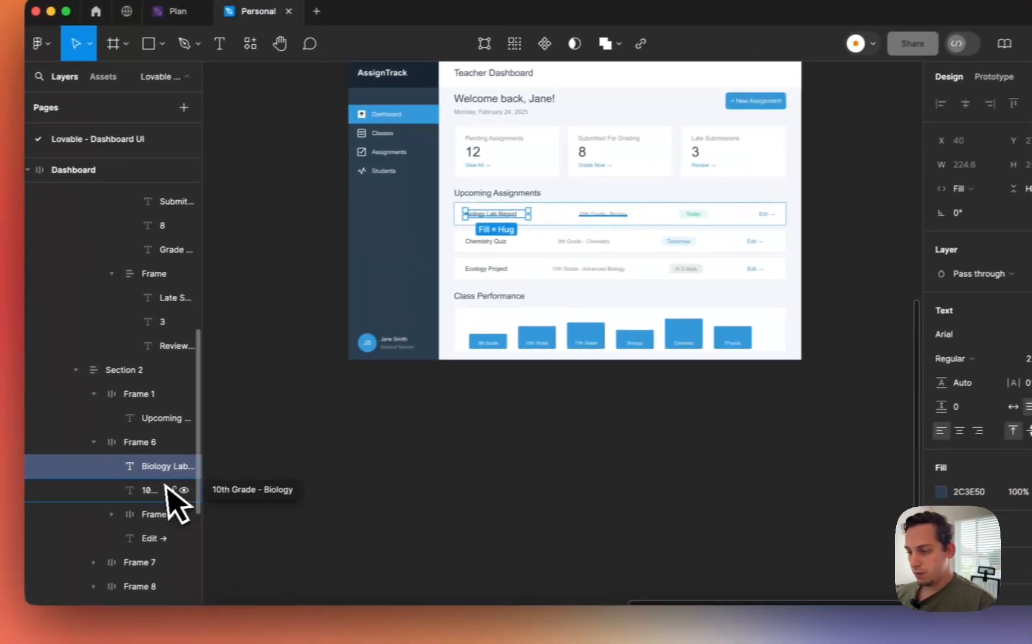
- Set the 10th Grade - Biology text and the row's Edit → link to Fill container width
{"action": "left_click", "coordinate": [22, 523]}
{"action": "left_click", "coordinate": [971, 186]}
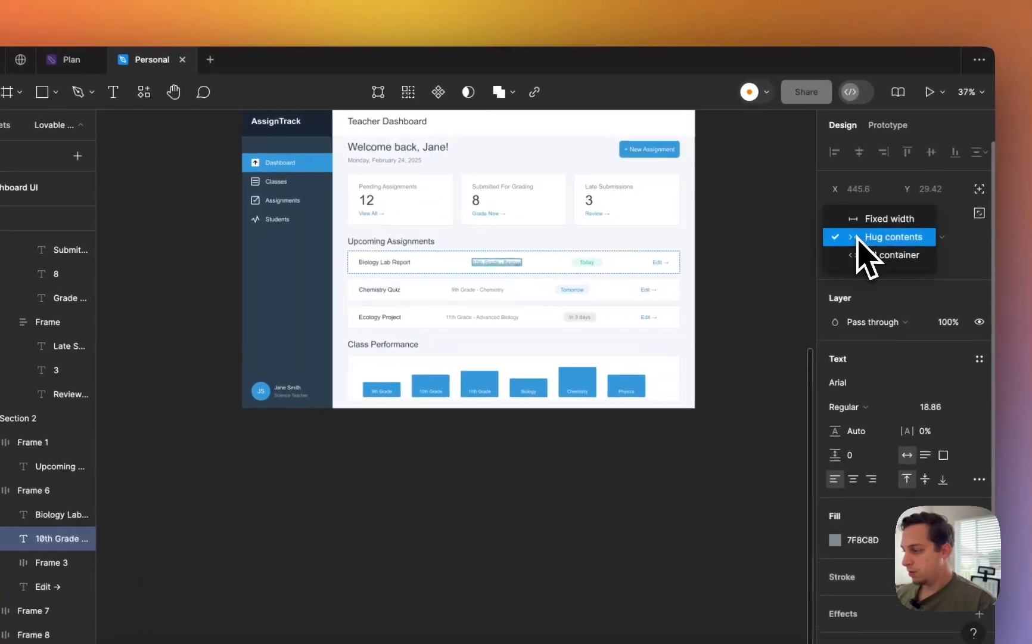
{"action": "left_click", "coordinate": [977, 205]}
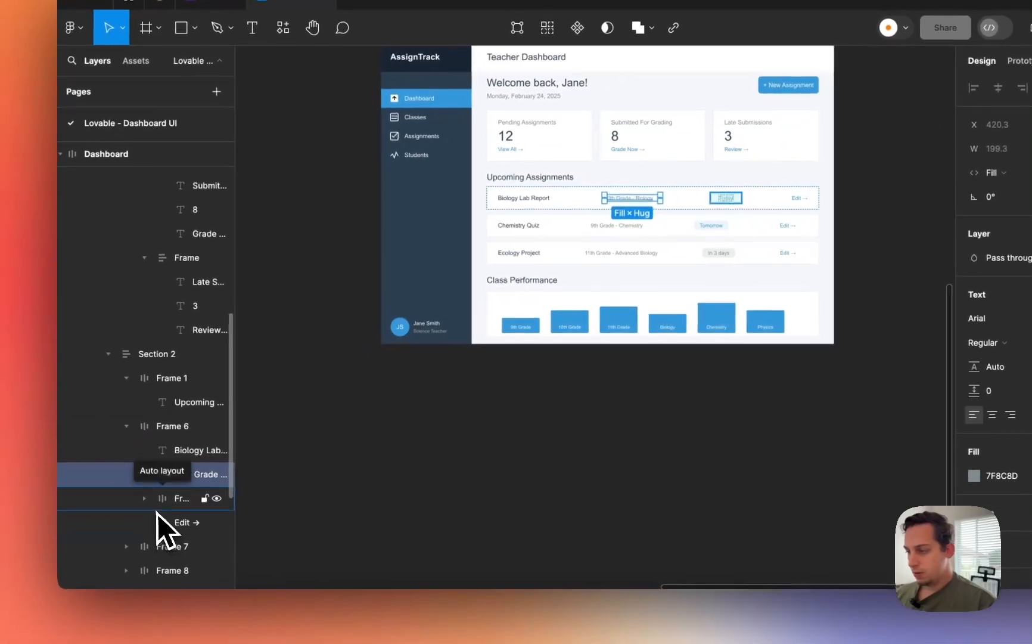
{"action": "left_click", "coordinate": [50, 562]}
{"action": "left_click", "coordinate": [876, 234]}
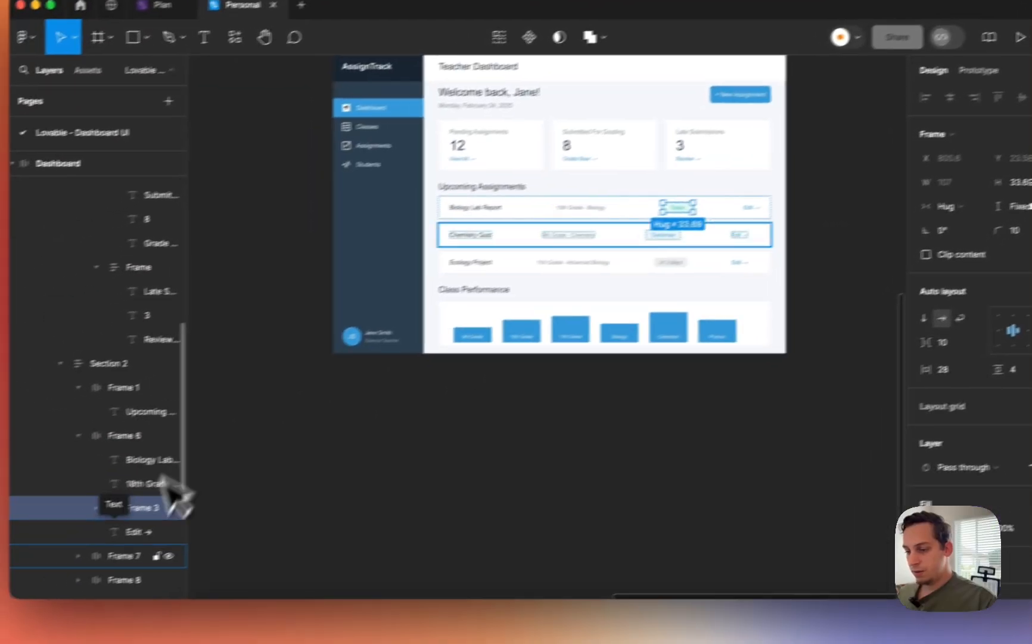
{"action": "left_click", "coordinate": [7, 592]}
{"action": "left_click", "coordinate": [7, 569]}
{"action": "left_click", "coordinate": [938, 184]}
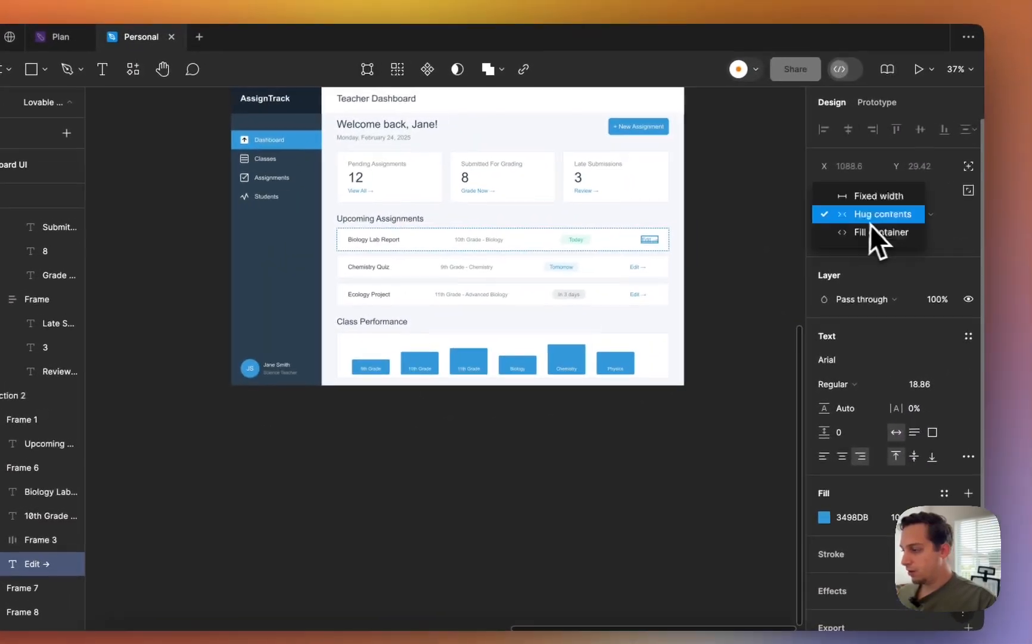
{"action": "left_click", "coordinate": [970, 199]}
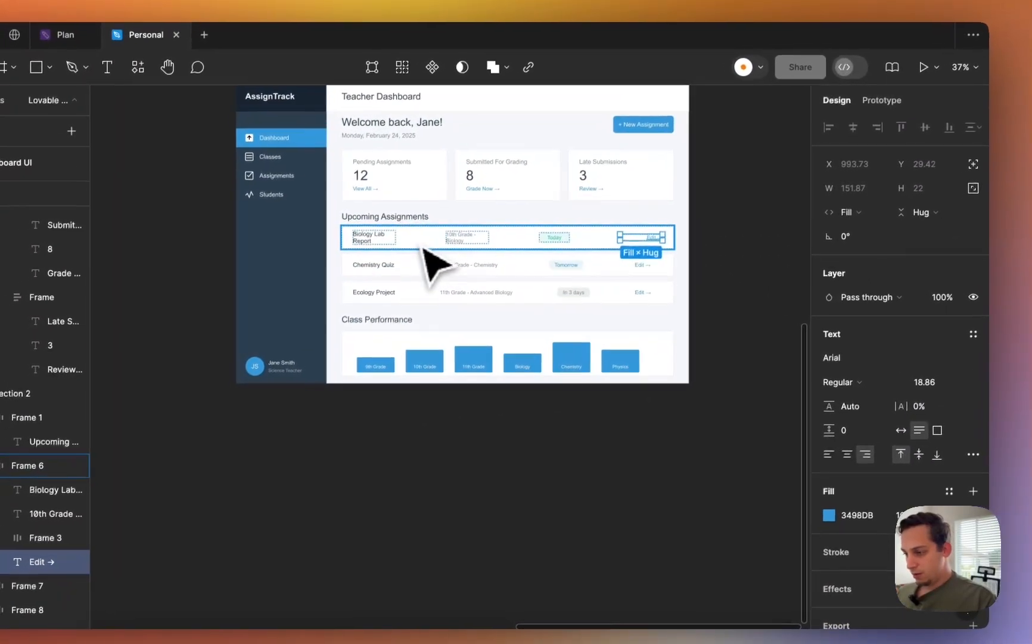
- Set the Biology Lab Report row's item spacing to 60
{"action": "left_click", "coordinate": [407, 252]}
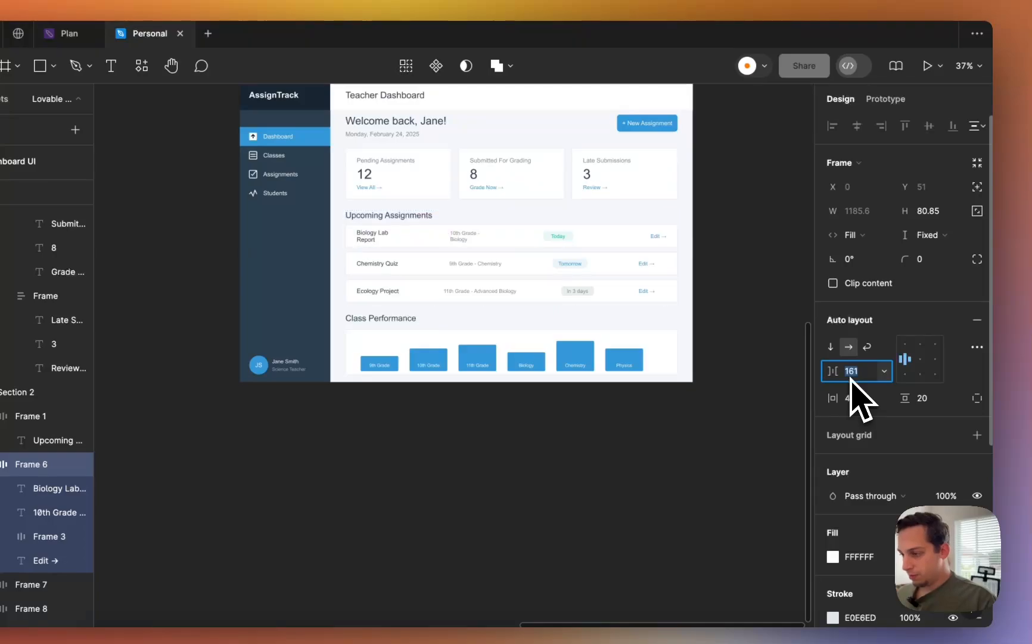
{"action": "key", "text": "Down"}
{"action": "key", "text": "Down"}
{"action": "key", "text": "Down"}
{"action": "key", "text": "Down"}
{"action": "key", "text": "Down"}
{"action": "key", "text": "Down"}
{"action": "key", "text": "Down"}
{"action": "key", "text": "Down"}
{"action": "key", "text": "Down"}
{"action": "key", "text": "Down"}
{"action": "key", "text": "Down"}
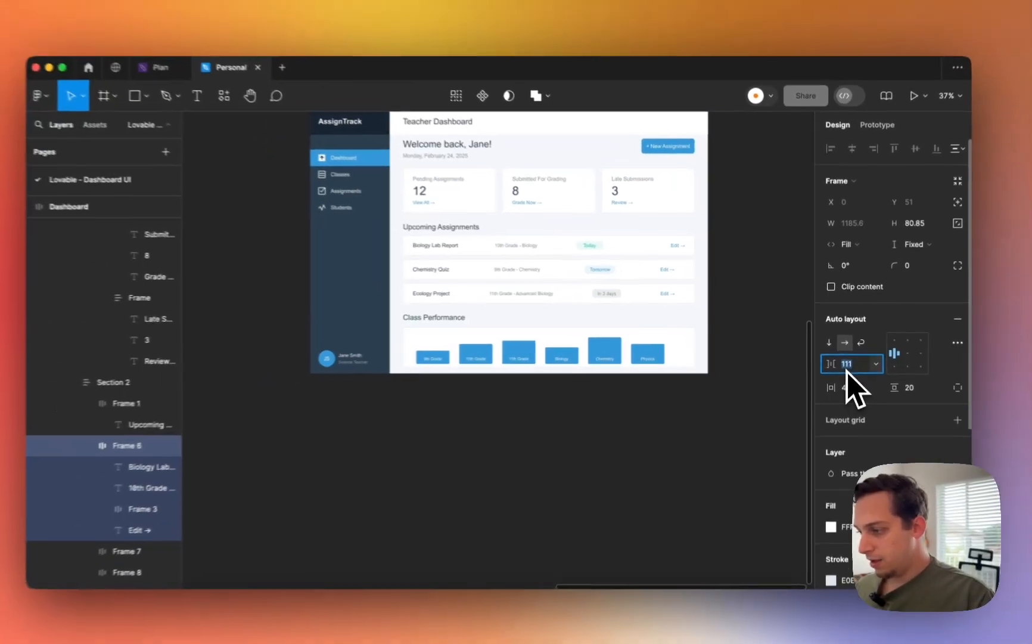
{"action": "key", "text": "shift+Down"}
{"action": "key", "text": "shift+Down"}
{"action": "key", "text": "shift+Down"}
{"action": "key", "text": "shift+Down"}
{"action": "key", "text": "shift+Down"}
{"action": "key", "text": "shift+Down"}
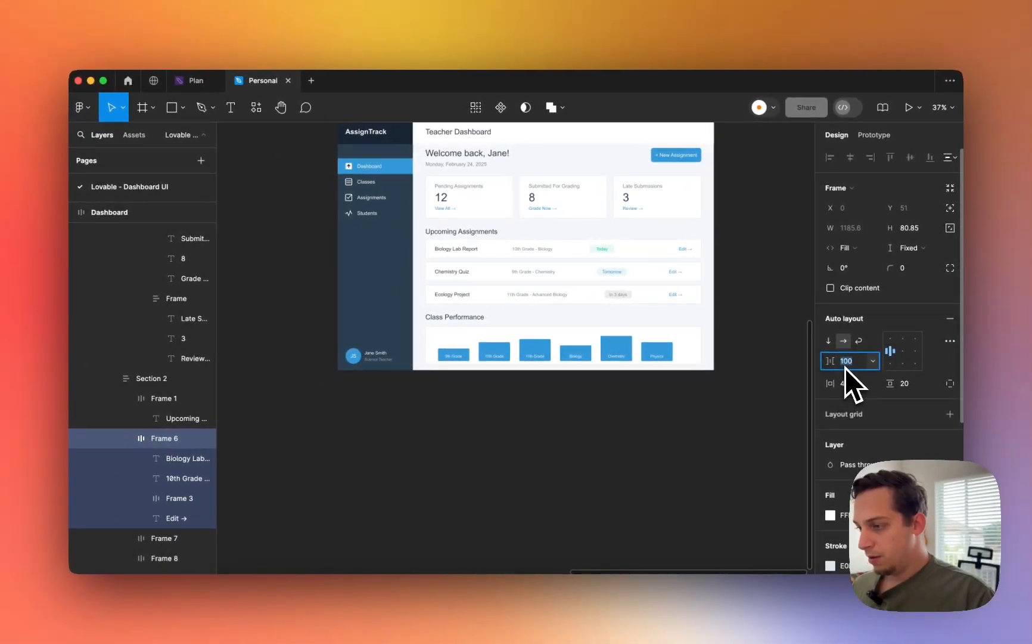
{"action": "key", "text": "shift+Up"}
{"action": "key", "text": "shift+Up"}
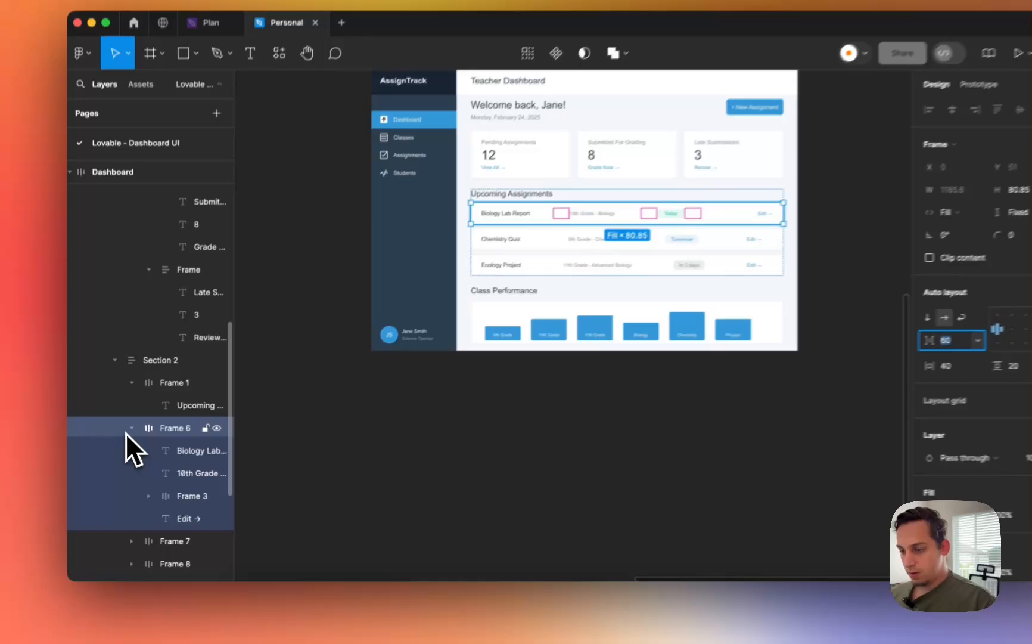
- Set the Chemistry Quiz and Ecology Project rows' item spacing to 60
{"action": "left_click", "coordinate": [129, 429]}
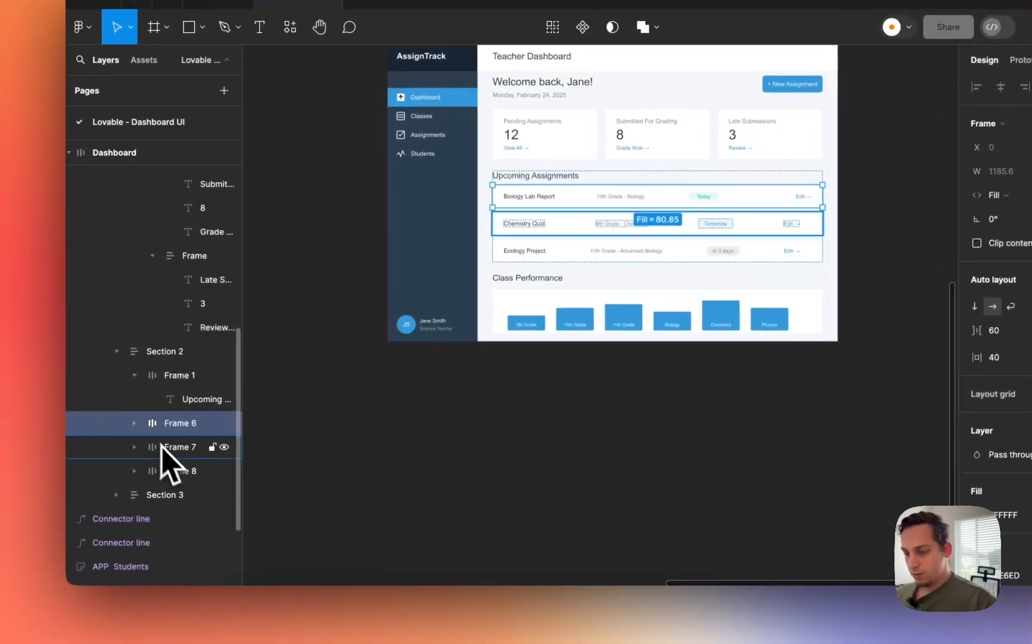
{"action": "left_click", "coordinate": [165, 451]}
{"action": "left_click", "coordinate": [168, 473], "text": "shift"}
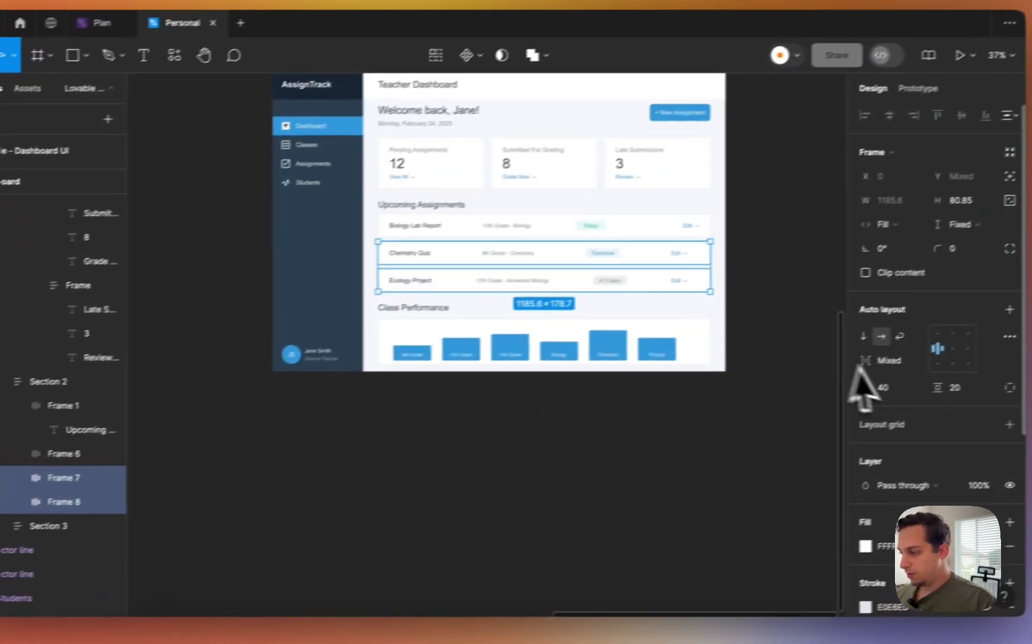
{"action": "left_click", "coordinate": [1006, 328]}
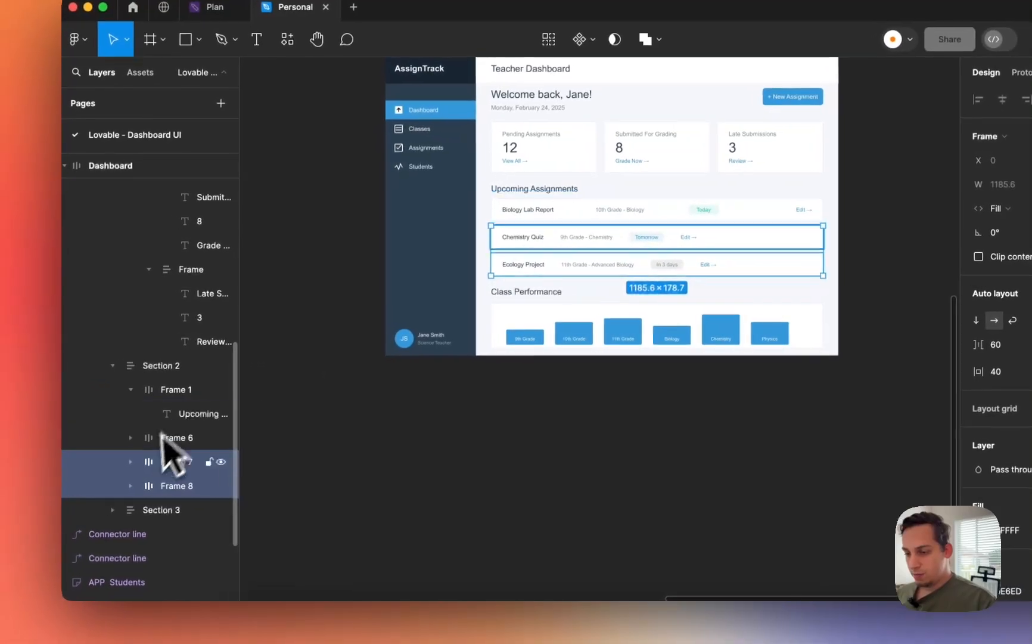
- Make the Chemistry Quiz title, 9th Grade - Chemistry text and Edit → link fill the row width
{"action": "left_click", "coordinate": [134, 463]}
{"action": "left_click", "coordinate": [175, 490]}
{"action": "left_click", "coordinate": [184, 508], "text": "shift"}
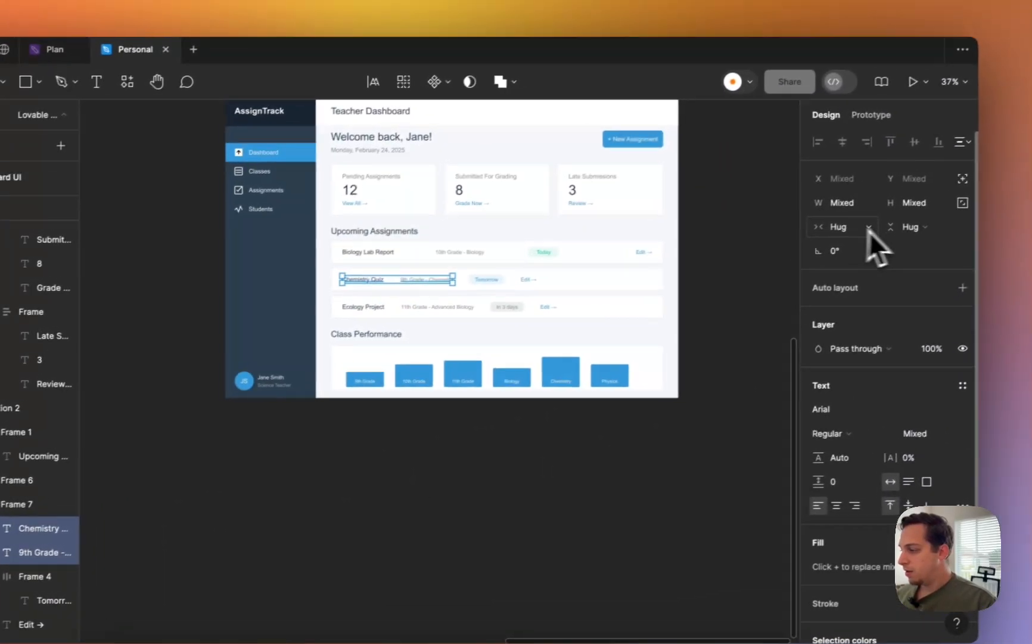
{"action": "left_click", "coordinate": [864, 231]}
{"action": "left_click", "coordinate": [864, 249]}
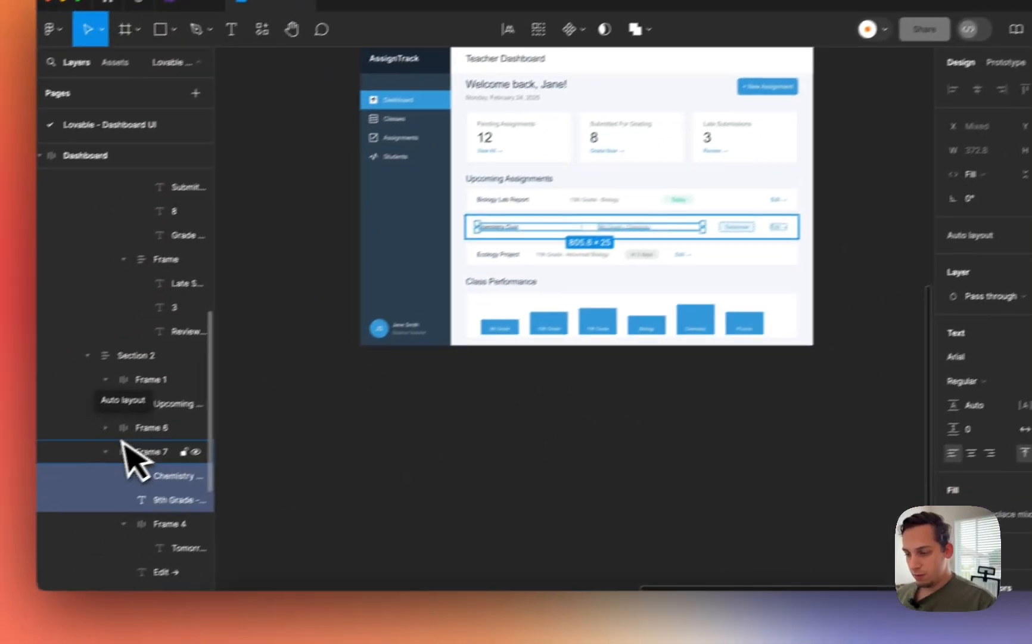
{"action": "scroll", "coordinate": [29, 515], "scroll_direction": "down", "scroll_amount": 2}
{"action": "left_click", "coordinate": [12, 628]}
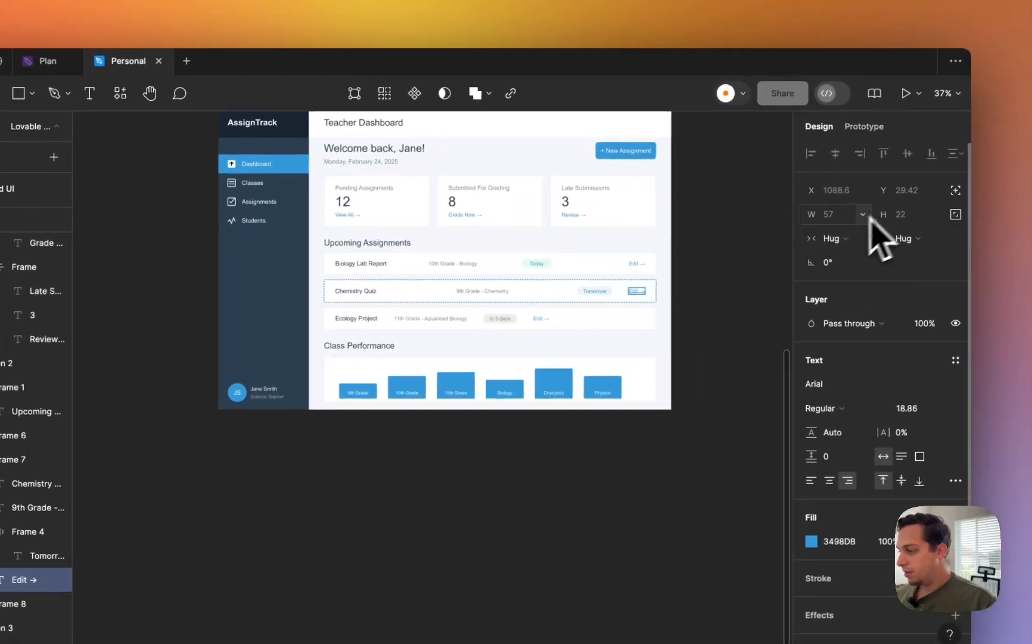
{"action": "left_click", "coordinate": [1005, 157]}
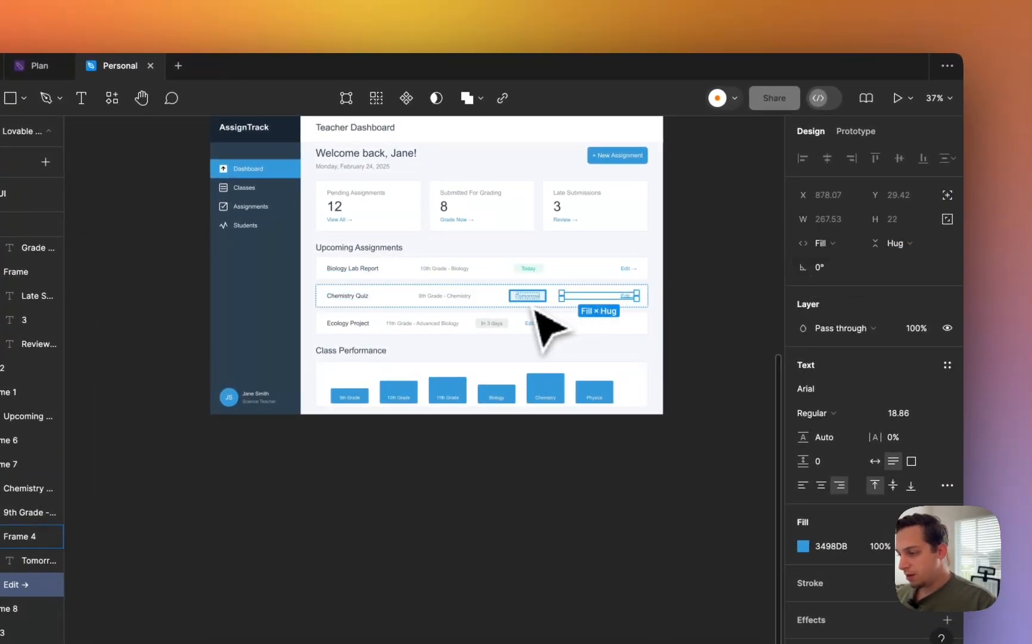
{"action": "left_click", "coordinate": [535, 308]}
{"action": "scroll", "coordinate": [536, 307], "scroll_direction": "up", "scroll_amount": 5}
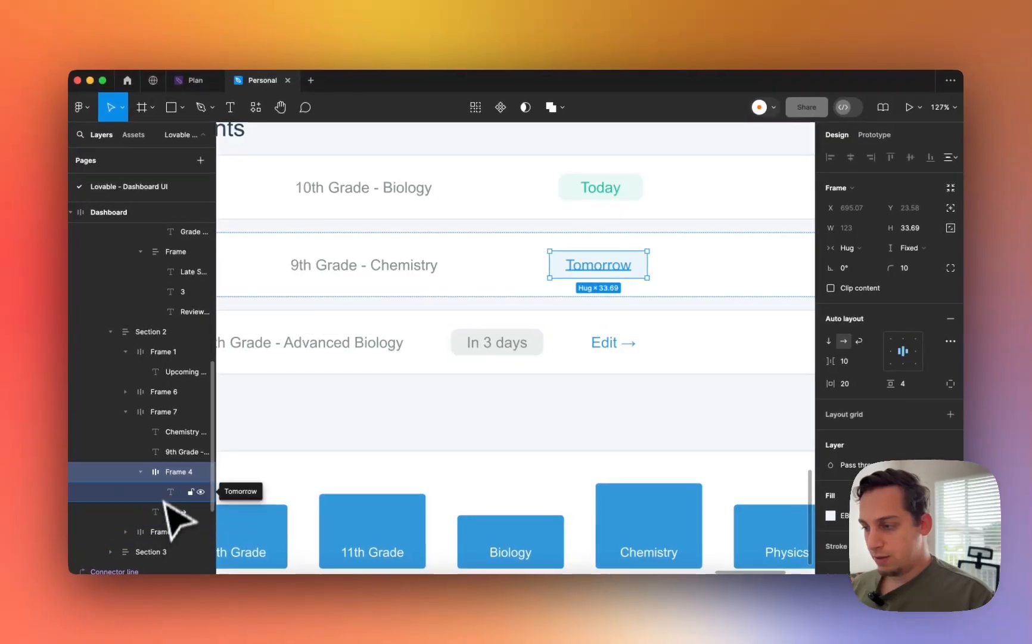
{"action": "scroll", "coordinate": [488, 348], "scroll_direction": "down", "scroll_amount": 5}
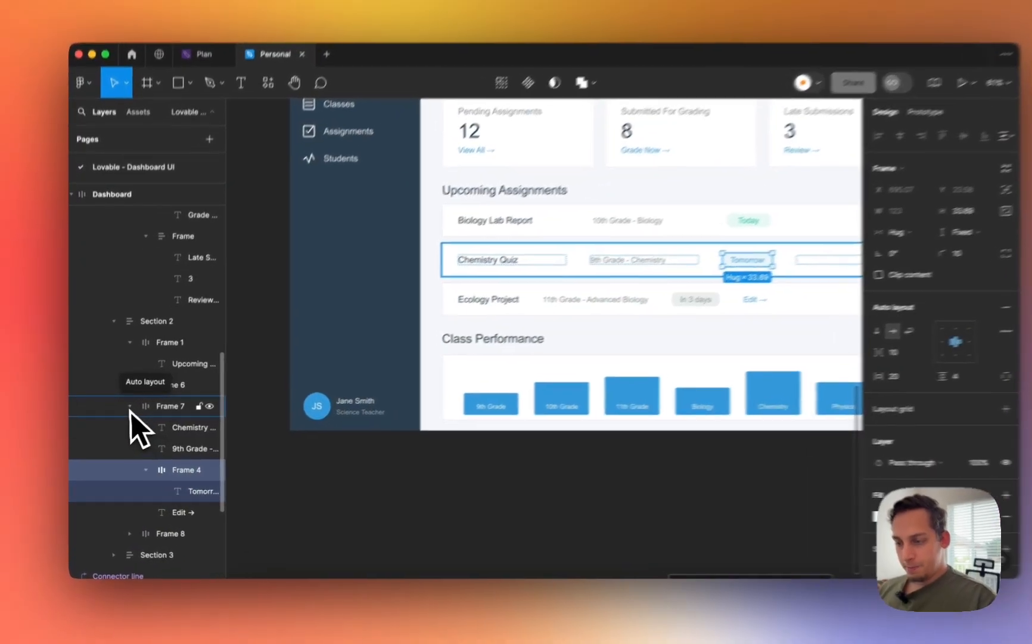
- Make the Ecology Project title, 11th Grade text and Edit → link fill the row width
{"action": "left_click", "coordinate": [126, 411]}
{"action": "left_click", "coordinate": [158, 430]}
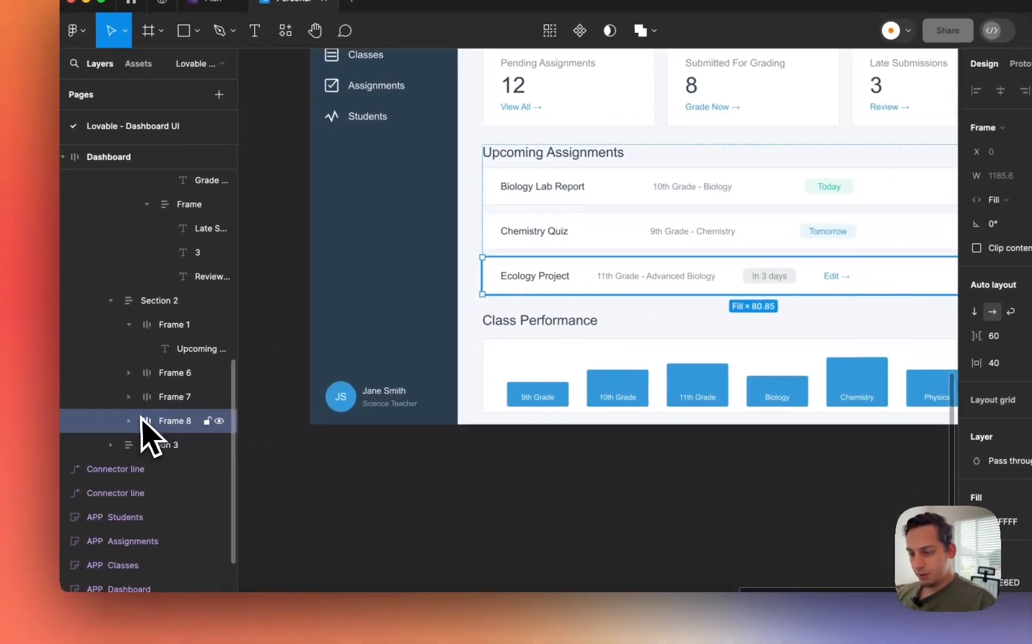
{"action": "left_click", "coordinate": [89, 449]}
{"action": "left_click", "coordinate": [188, 441]}
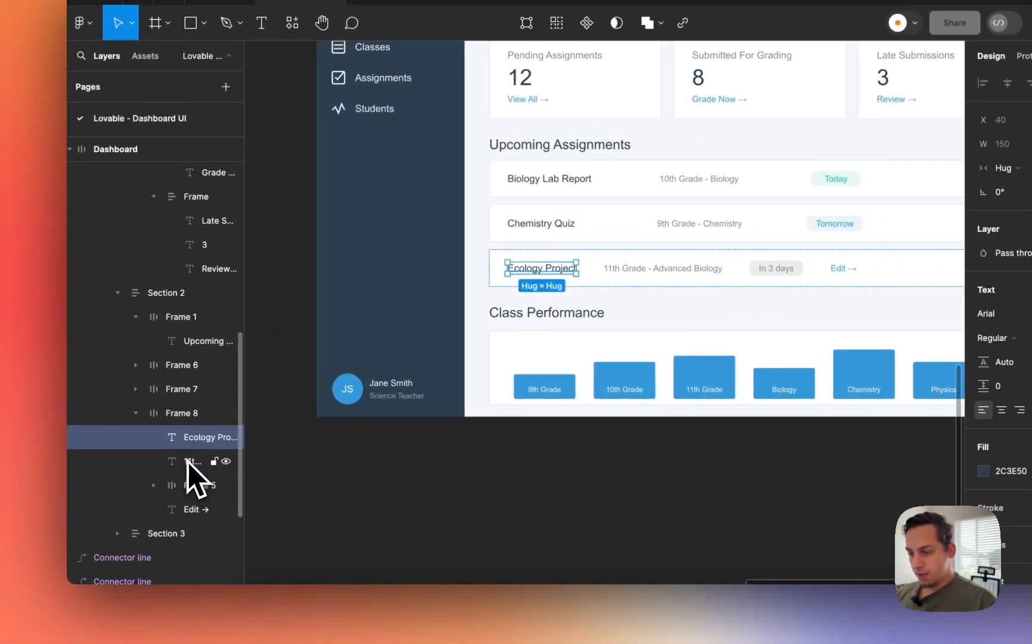
{"action": "left_click", "coordinate": [189, 461], "text": "shift"}
{"action": "left_click", "coordinate": [1013, 167]}
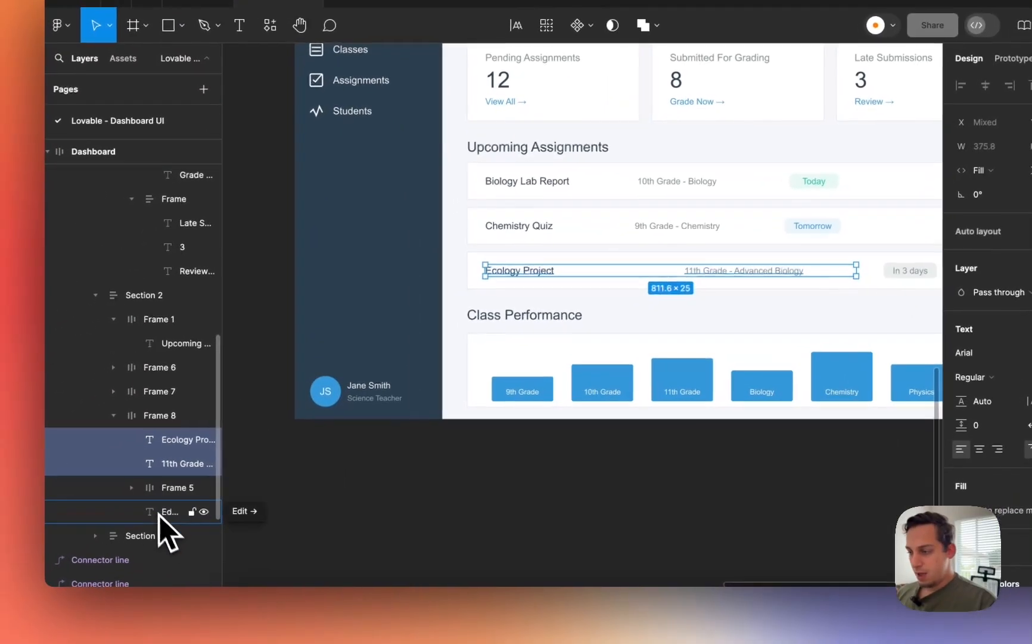
{"action": "left_click", "coordinate": [36, 563]}
{"action": "left_click", "coordinate": [865, 210]}
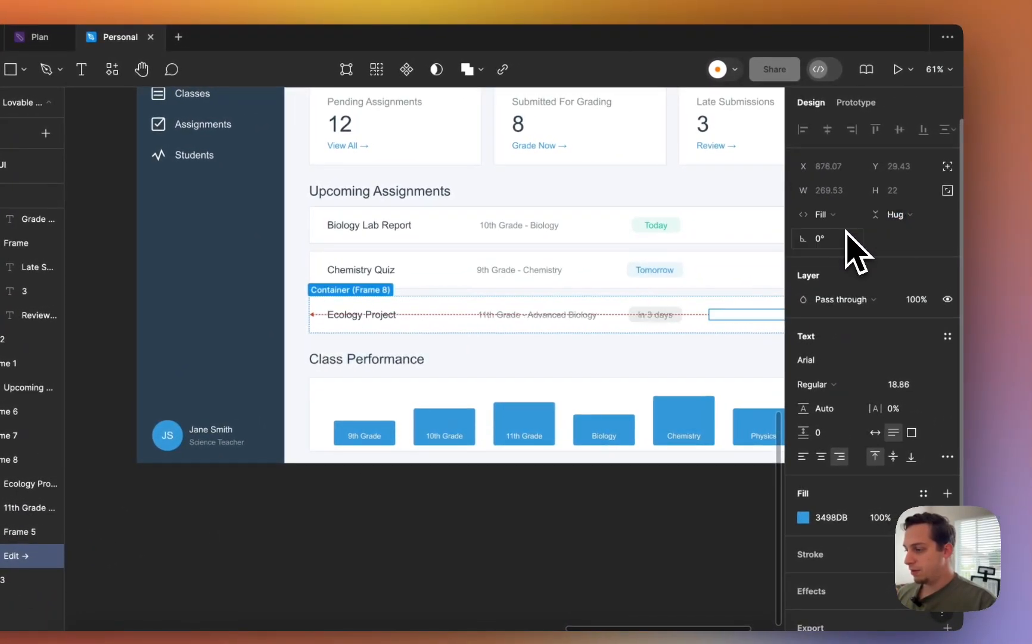
{"action": "scroll", "coordinate": [627, 253], "scroll_direction": "right", "scroll_amount": 5}
{"action": "scroll", "coordinate": [629, 419], "scroll_direction": "down", "scroll_amount": 5}
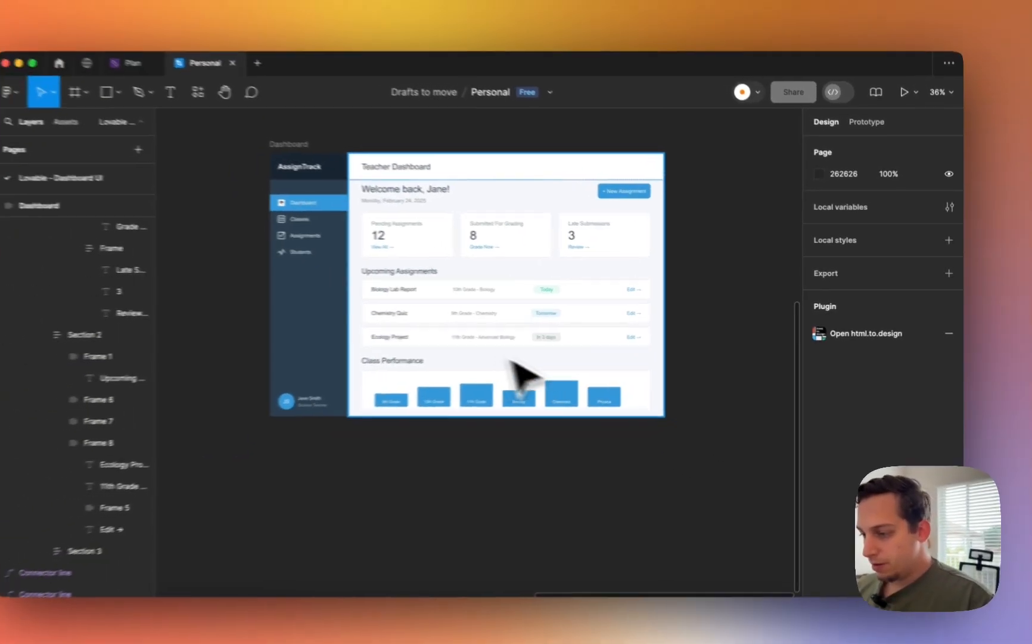
{"action": "scroll", "coordinate": [420, 361], "scroll_direction": "up", "scroll_amount": 5}
{"action": "scroll", "coordinate": [401, 358], "scroll_direction": "right", "scroll_amount": 2}
{"action": "scroll", "coordinate": [402, 358], "scroll_direction": "down", "scroll_amount": 4}
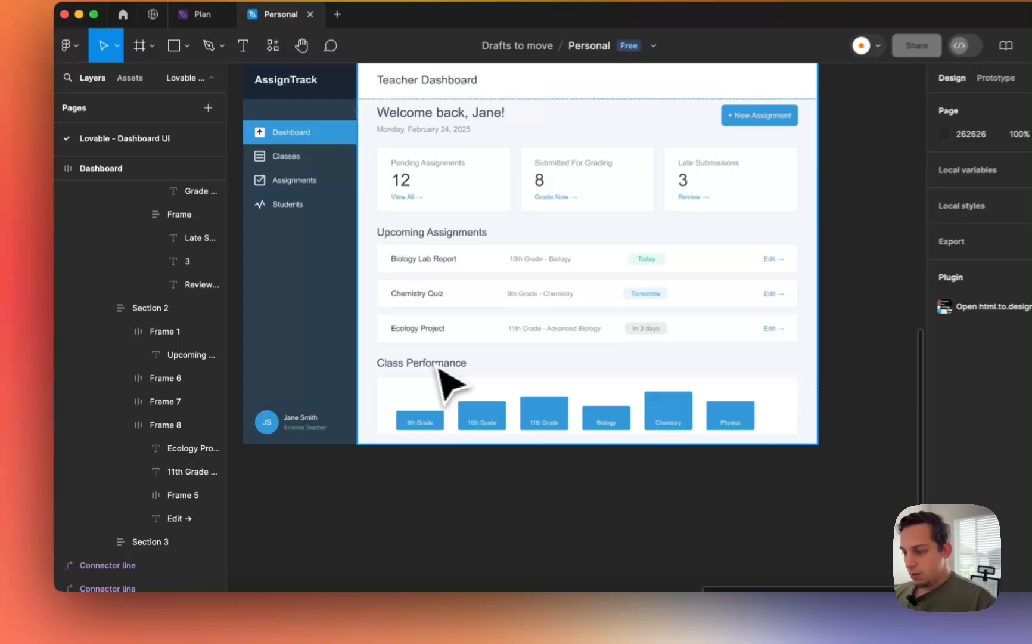
- Set the Class Performance heading row and its heading text to Fill container width
{"action": "left_click", "coordinate": [400, 385]}
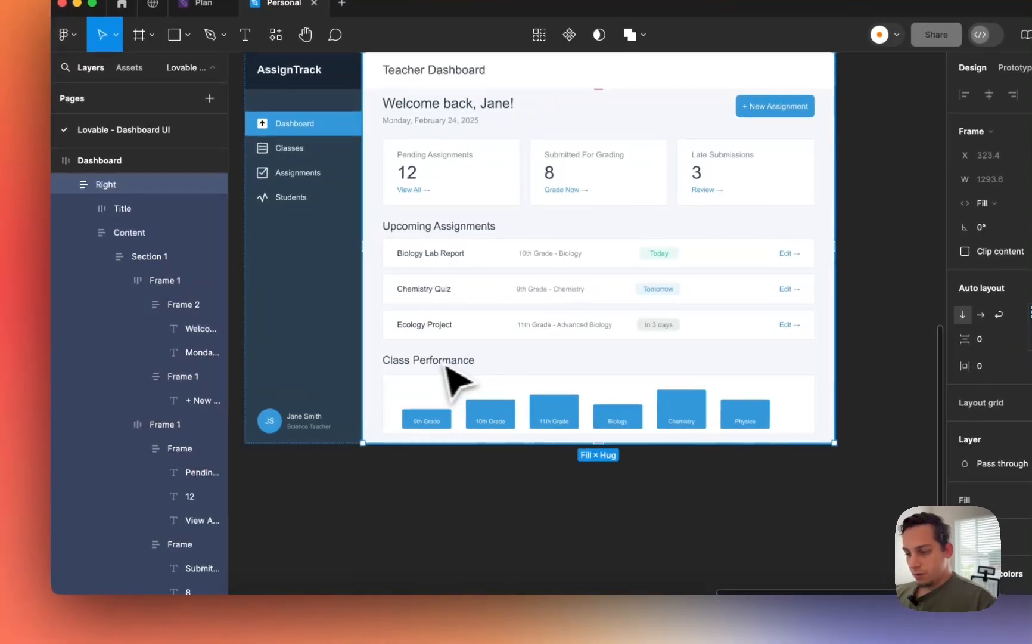
{"action": "left_click", "coordinate": [424, 365]}
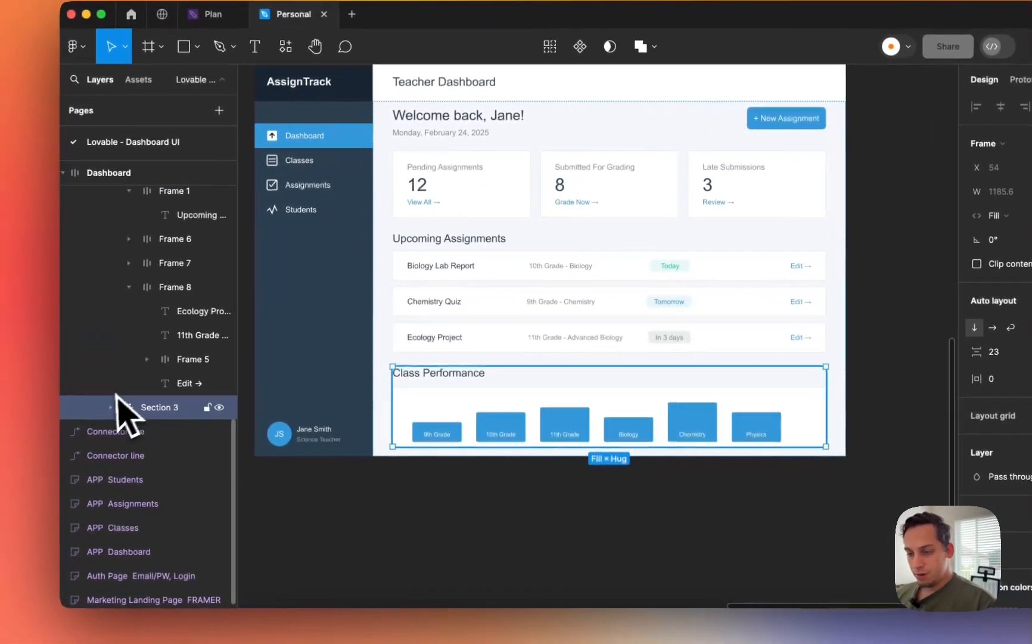
{"action": "left_click", "coordinate": [100, 393]}
{"action": "left_click", "coordinate": [161, 429]}
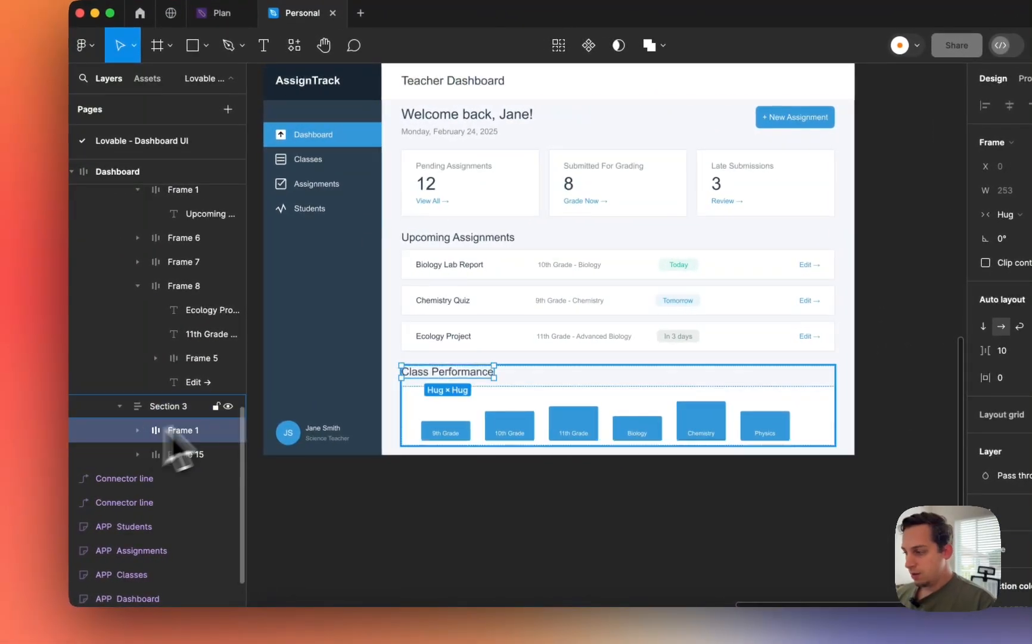
{"action": "left_click", "coordinate": [1005, 215]}
{"action": "left_click", "coordinate": [1024, 232]}
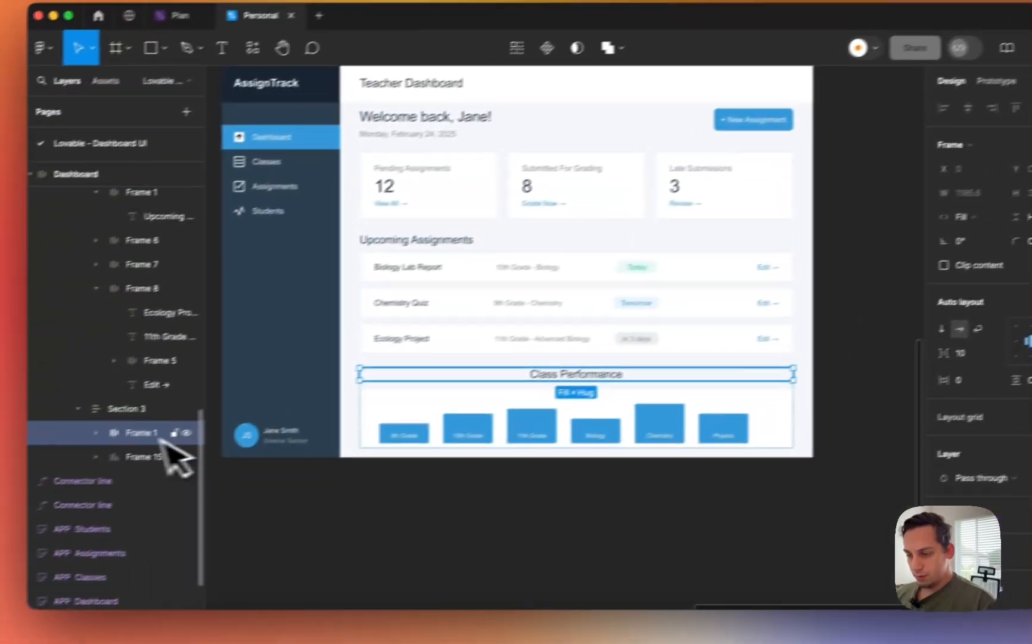
{"action": "left_click", "coordinate": [132, 425]}
{"action": "left_click", "coordinate": [178, 443]}
{"action": "left_click", "coordinate": [912, 210]}
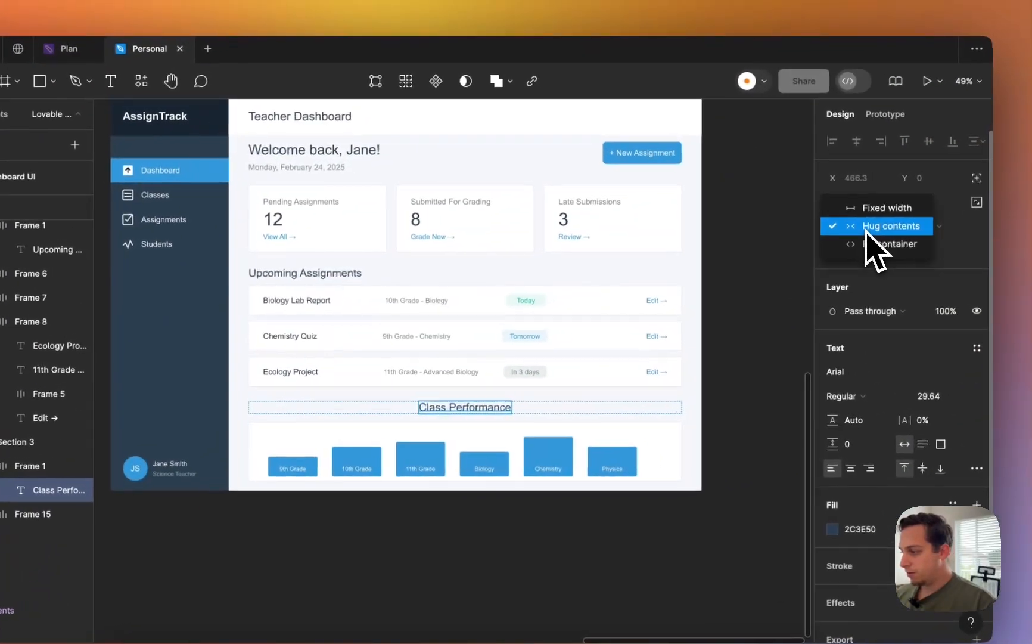
{"action": "left_click", "coordinate": [932, 236]}
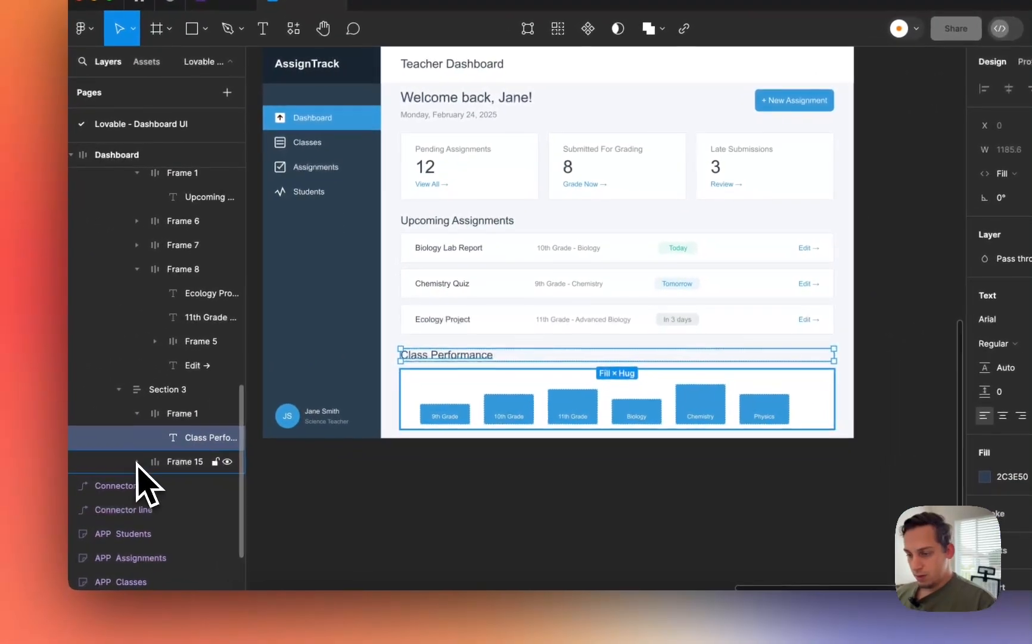
- Stretch the chart bars, 10th Grade through Physics, to fill the chart width, each 146.27 wide
{"action": "left_click", "coordinate": [153, 464]}
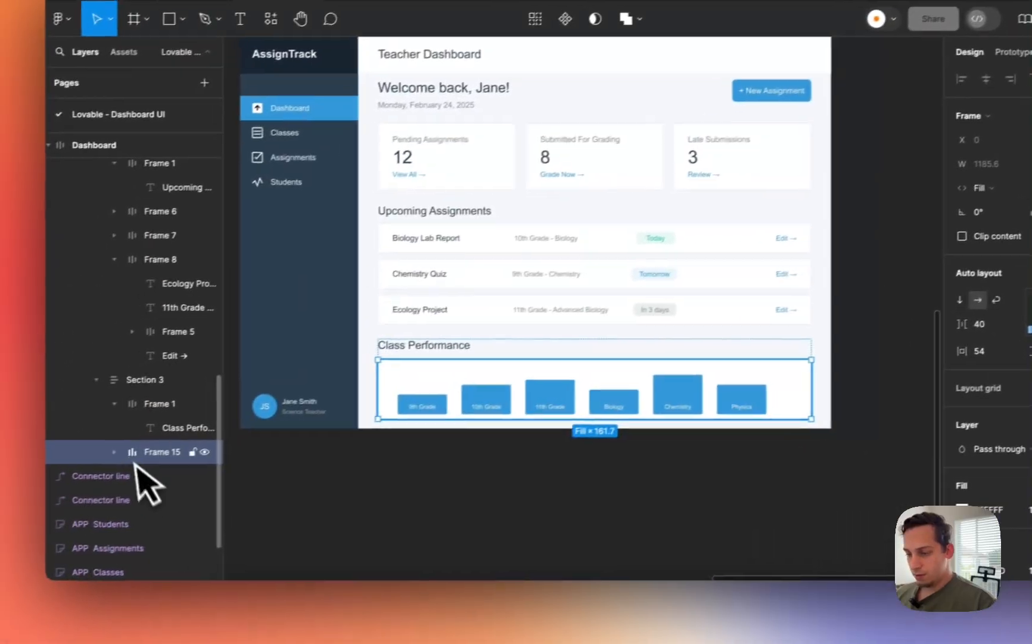
{"action": "left_click", "coordinate": [114, 453]}
{"action": "left_click", "coordinate": [185, 471]}
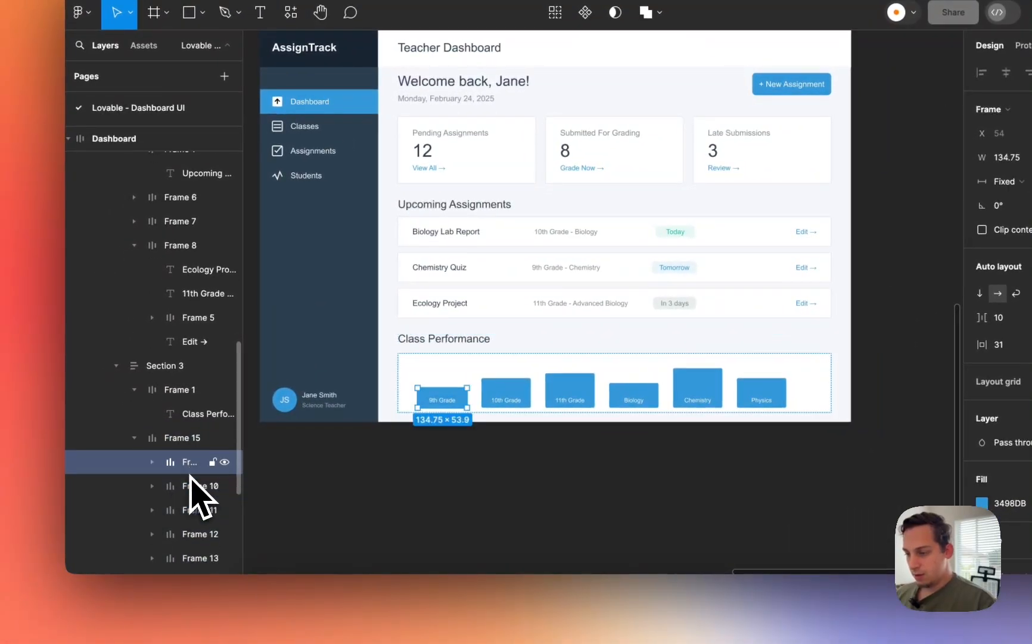
{"action": "scroll", "coordinate": [189, 474], "scroll_direction": "down", "scroll_amount": 2}
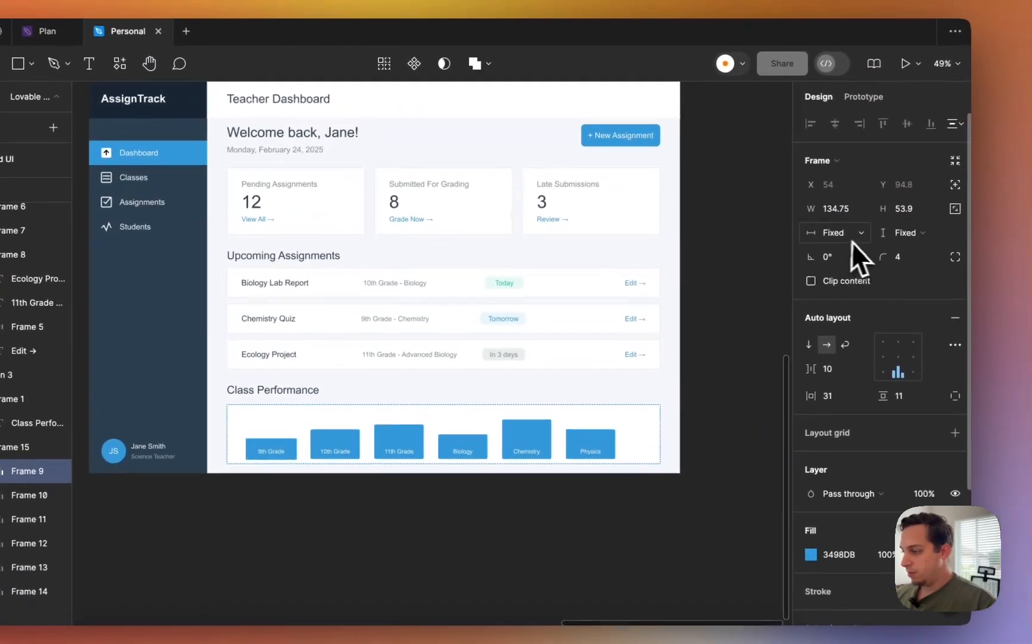
{"action": "left_click", "coordinate": [1010, 181]}
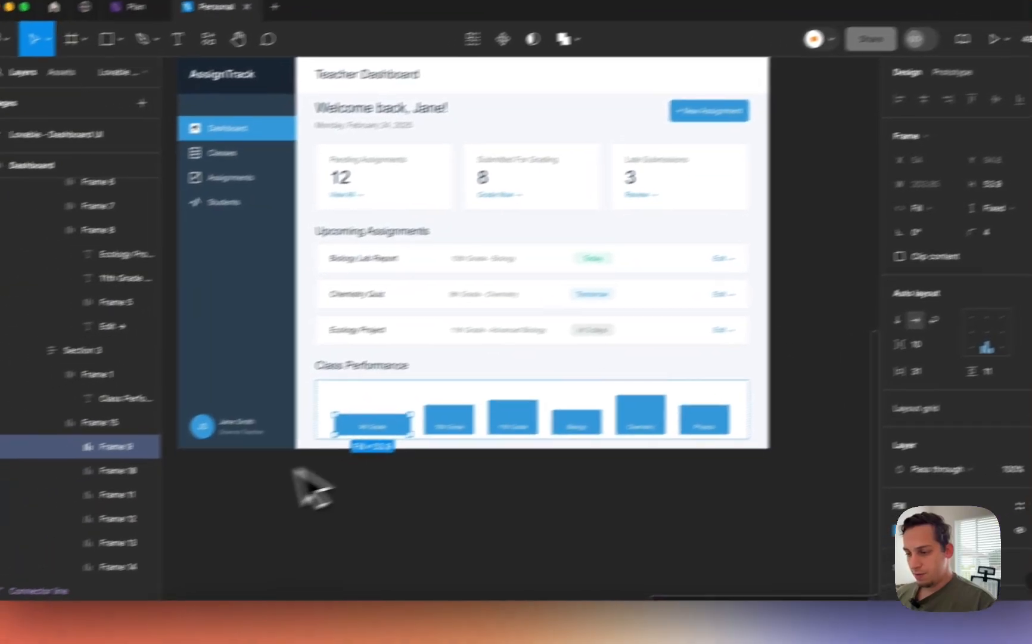
{"action": "left_click", "coordinate": [12, 496]}
{"action": "scroll", "coordinate": [24, 524], "scroll_direction": "down", "scroll_amount": 3}
{"action": "left_click", "coordinate": [179, 433], "text": "shift"}
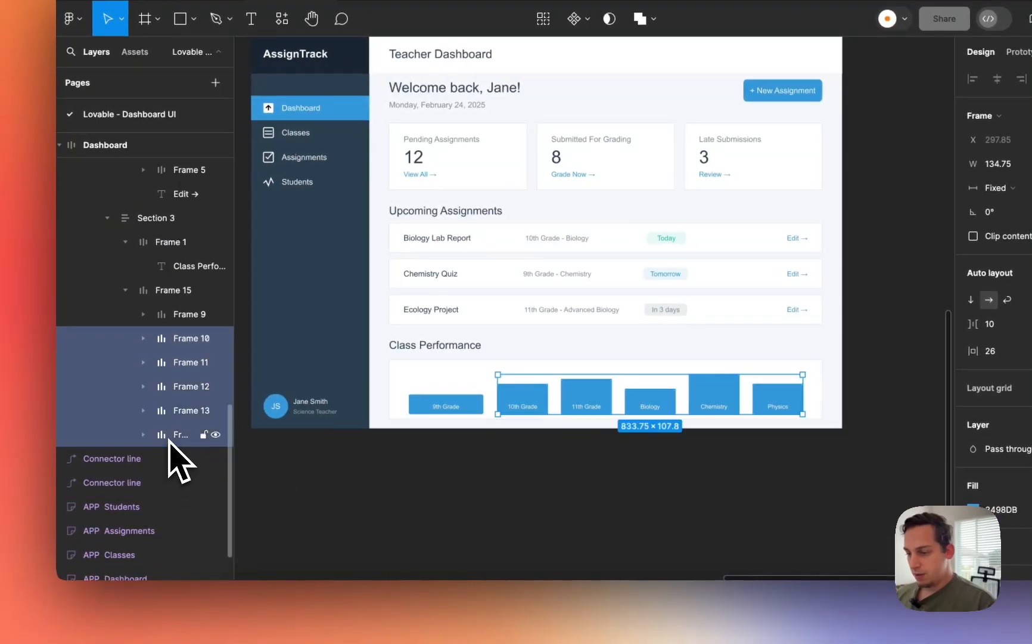
{"action": "left_click", "coordinate": [995, 188]}
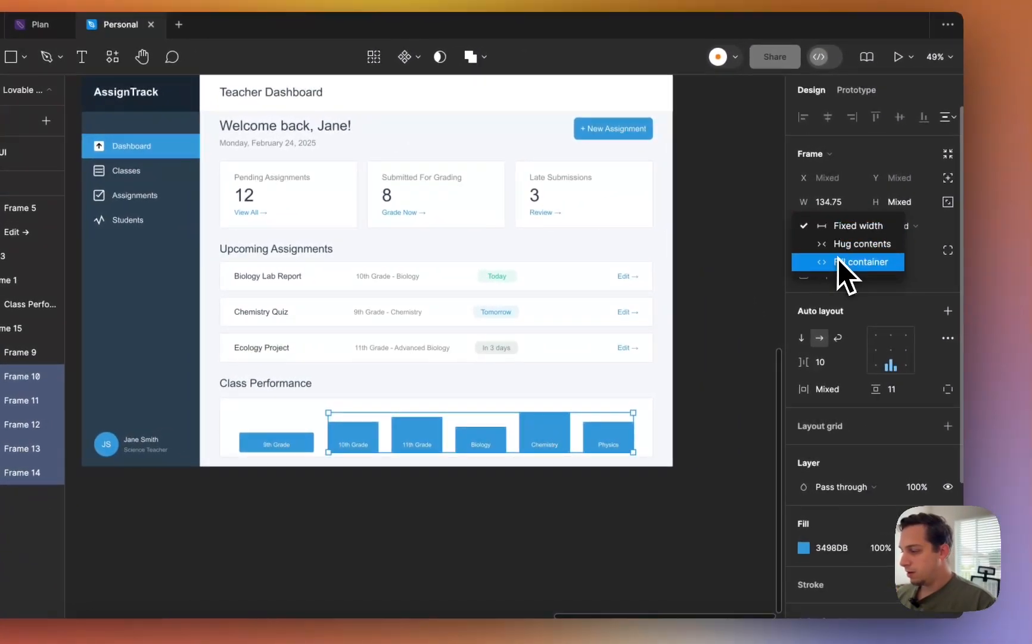
{"action": "left_click", "coordinate": [841, 263]}
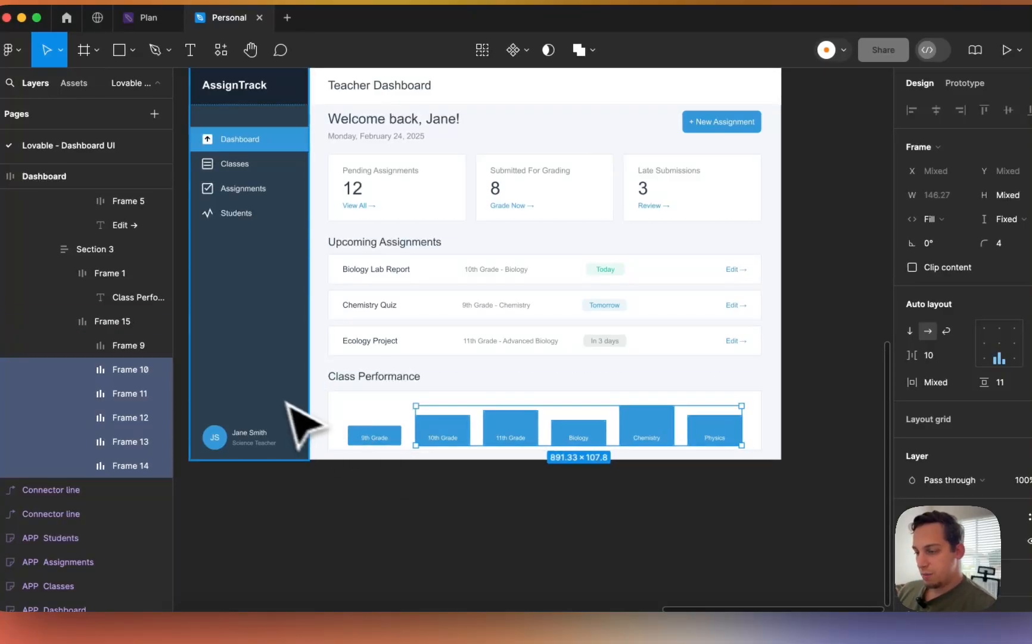
{"action": "scroll", "coordinate": [292, 411], "scroll_direction": "down", "scroll_amount": 5}
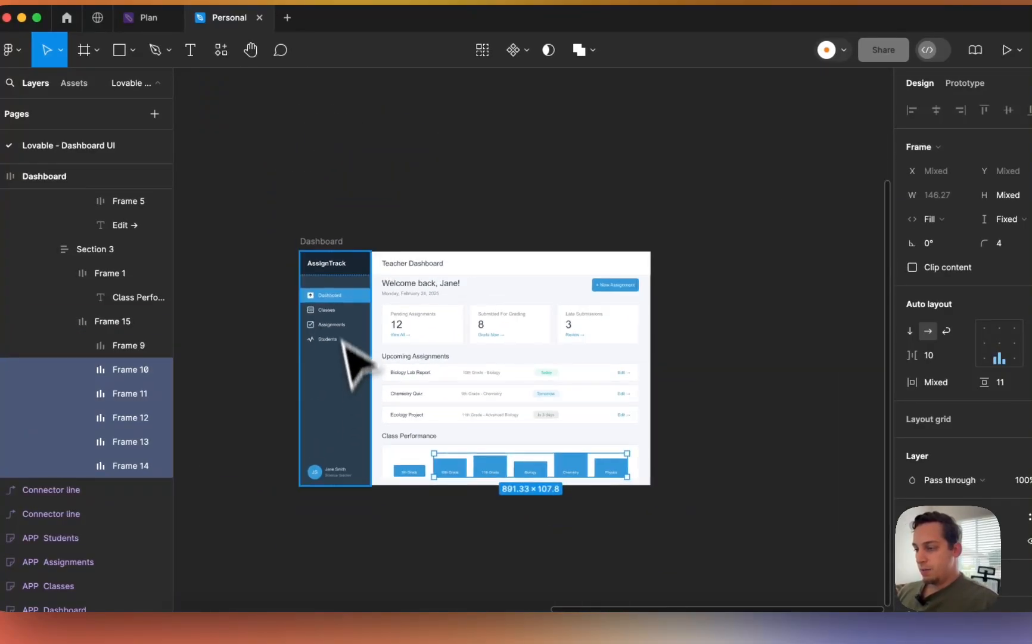
- Narrow the Dashboard frame to about 1213 wide to check reflow, then widen it back
{"action": "key", "text": "Escape"}
{"action": "left_click", "coordinate": [335, 245]}
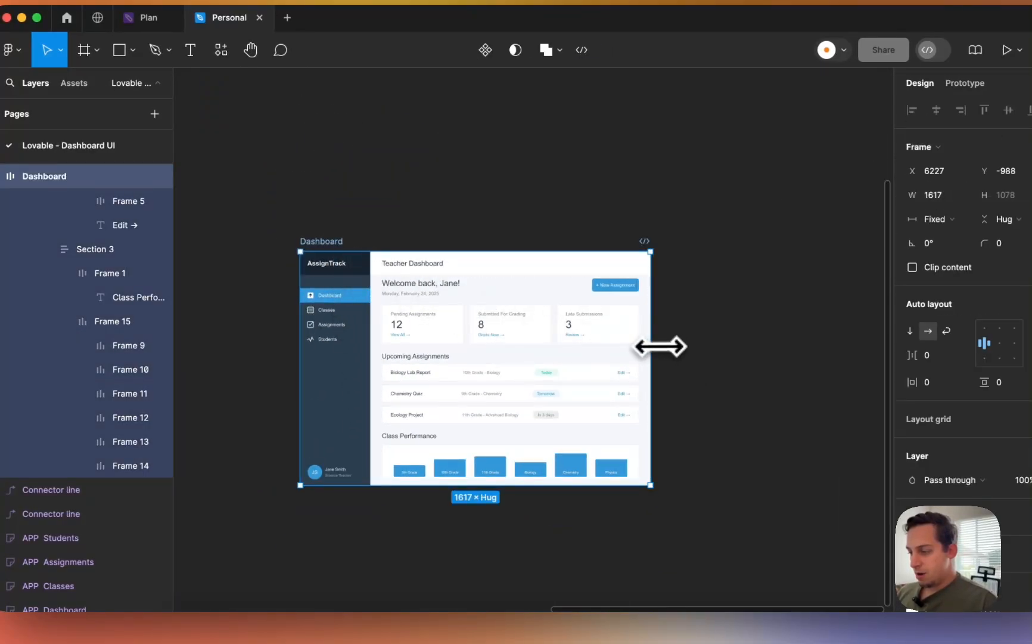
{"action": "left_click_drag", "start_coordinate": [660, 346], "coordinate": [555, 363]}
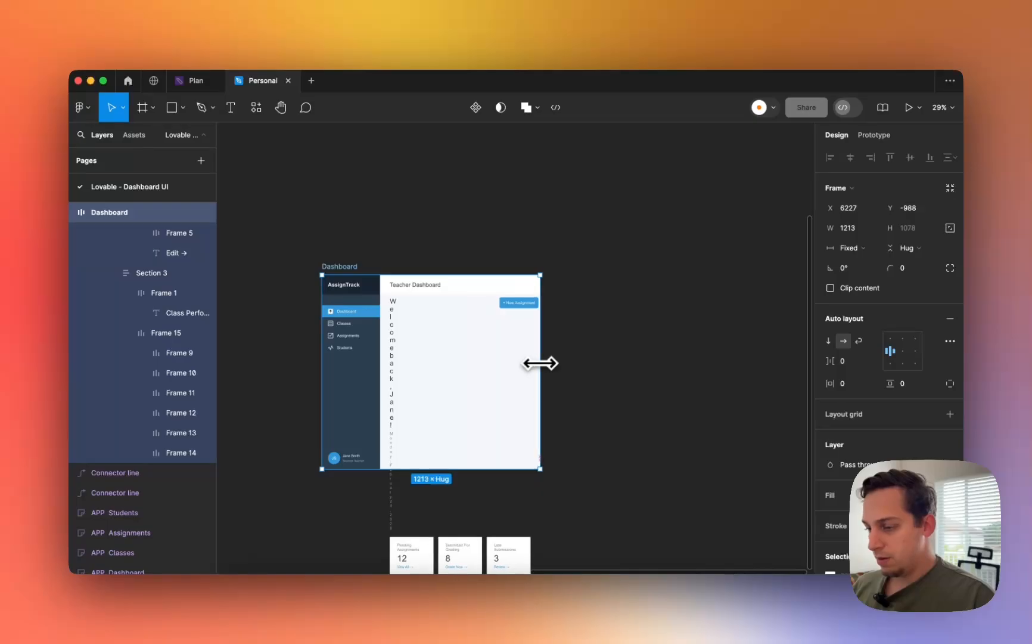
{"action": "left_click_drag", "start_coordinate": [547, 361], "coordinate": [609, 367]}
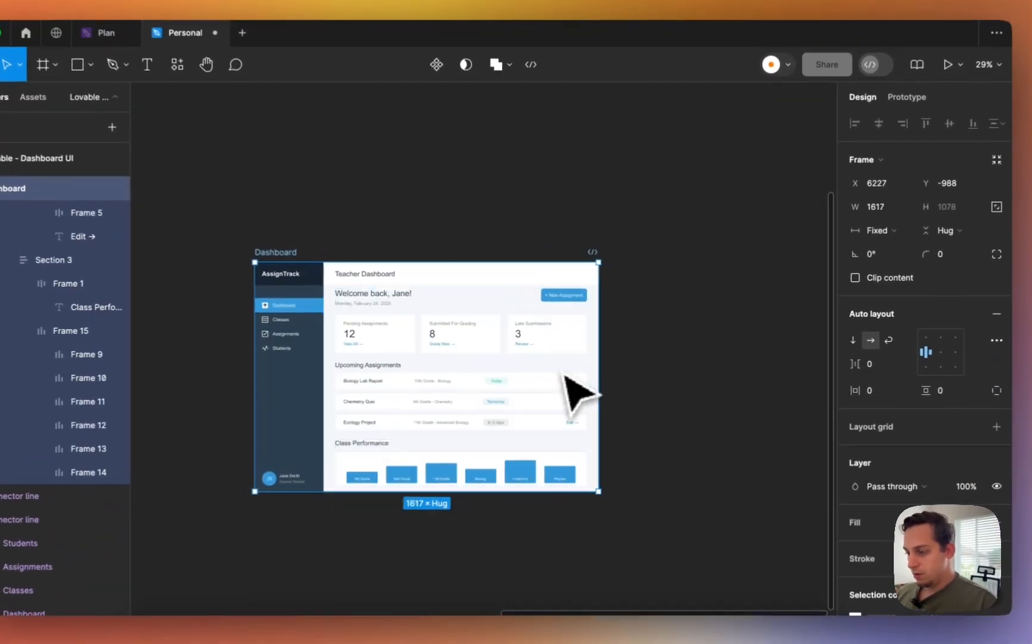
- Change the welcome row's item spacing in Section 1 from 609 to 60
{"action": "double_click", "coordinate": [445, 296]}
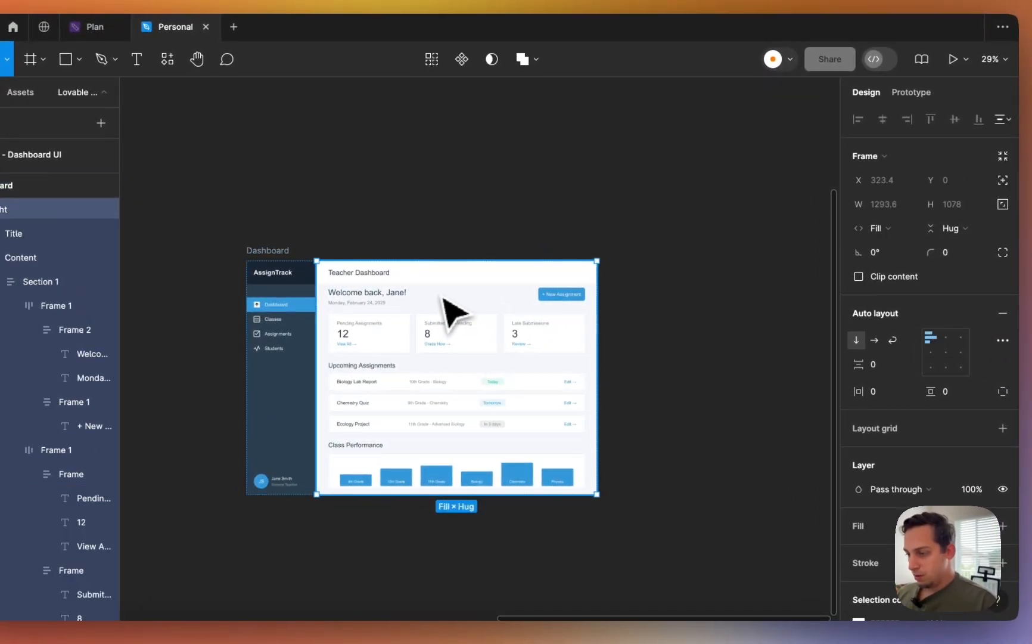
{"action": "double_click", "coordinate": [445, 296]}
{"action": "scroll", "coordinate": [445, 296], "scroll_direction": "up", "scroll_amount": 5}
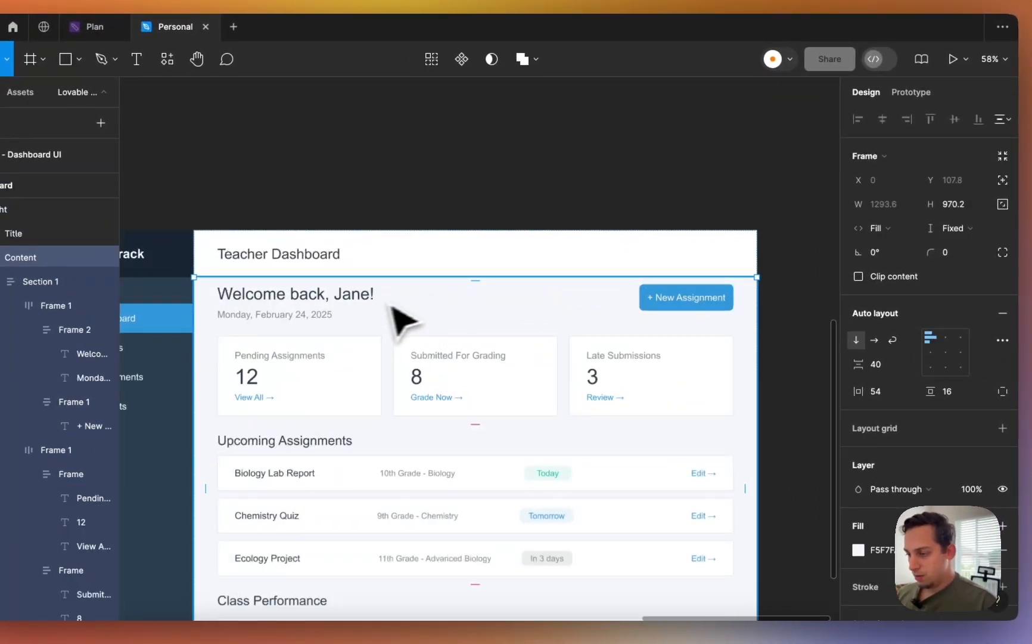
{"action": "double_click", "coordinate": [370, 309]}
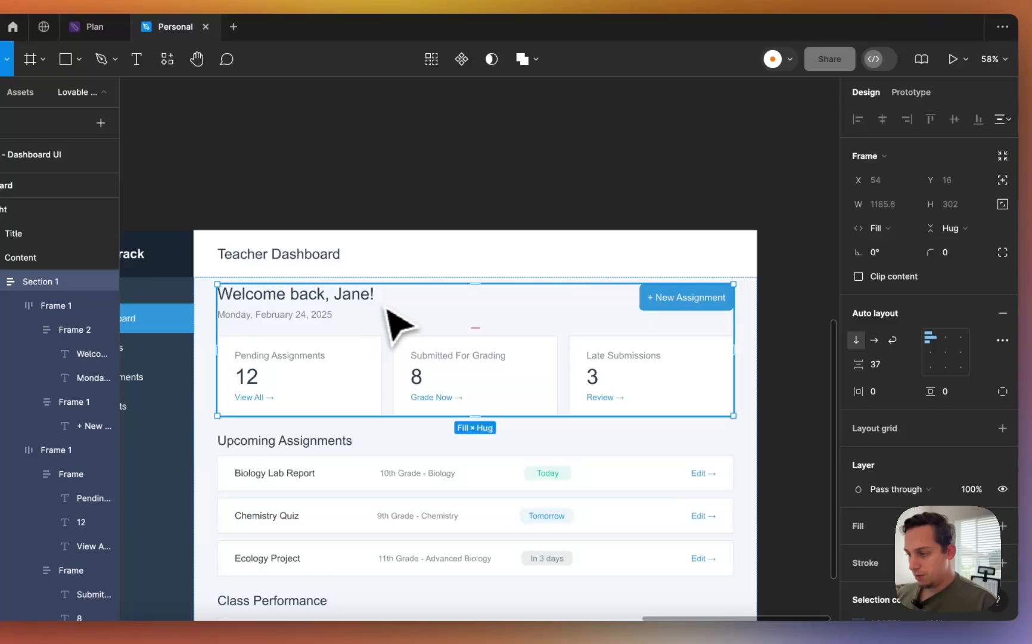
{"action": "double_click", "coordinate": [405, 310]}
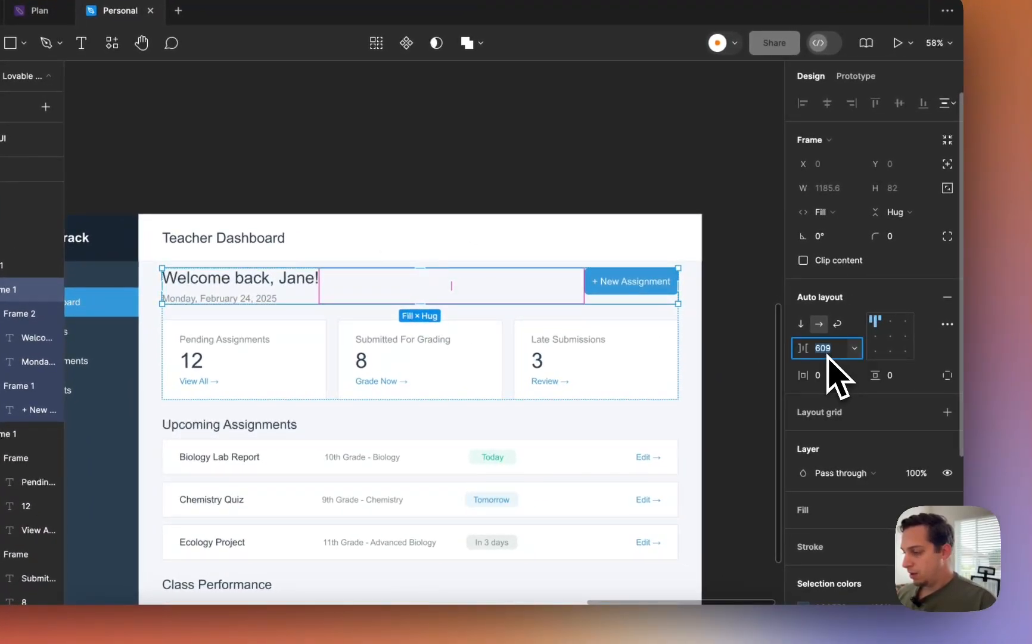
{"action": "key", "text": "Return"}
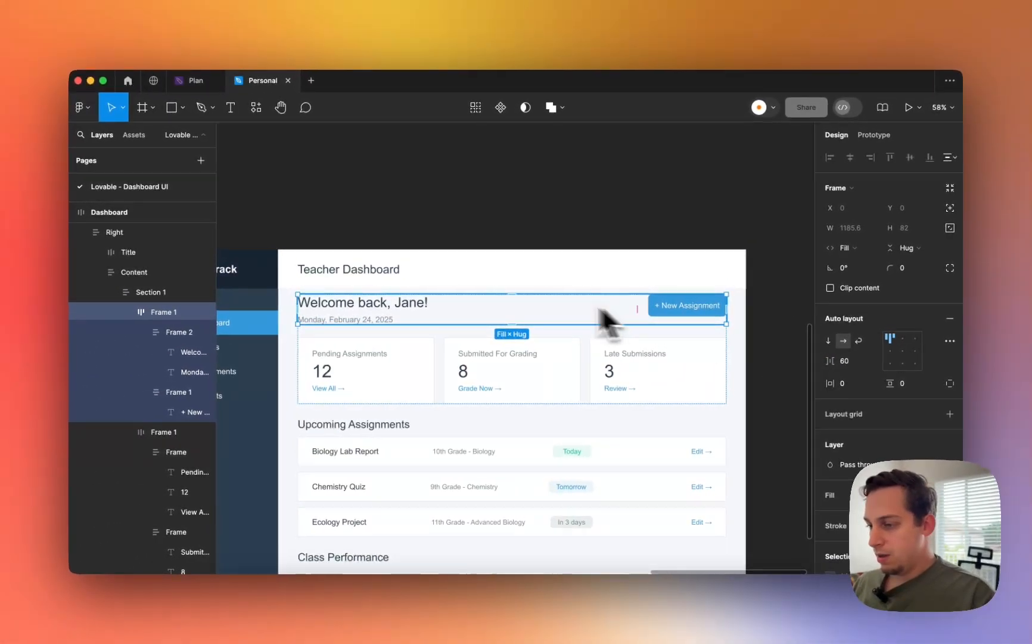
- Undo a trial resize, then narrow the Dashboard frame to about 1226 wide
{"action": "scroll", "coordinate": [347, 271], "scroll_direction": "down", "scroll_amount": 5}
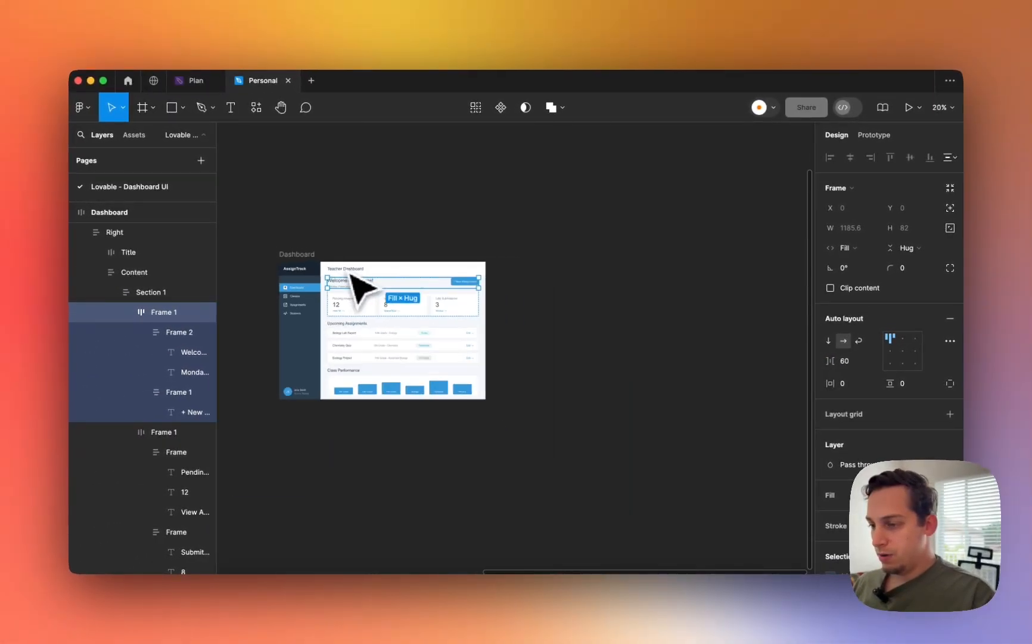
{"action": "left_click", "coordinate": [322, 248]}
{"action": "left_click", "coordinate": [311, 255]}
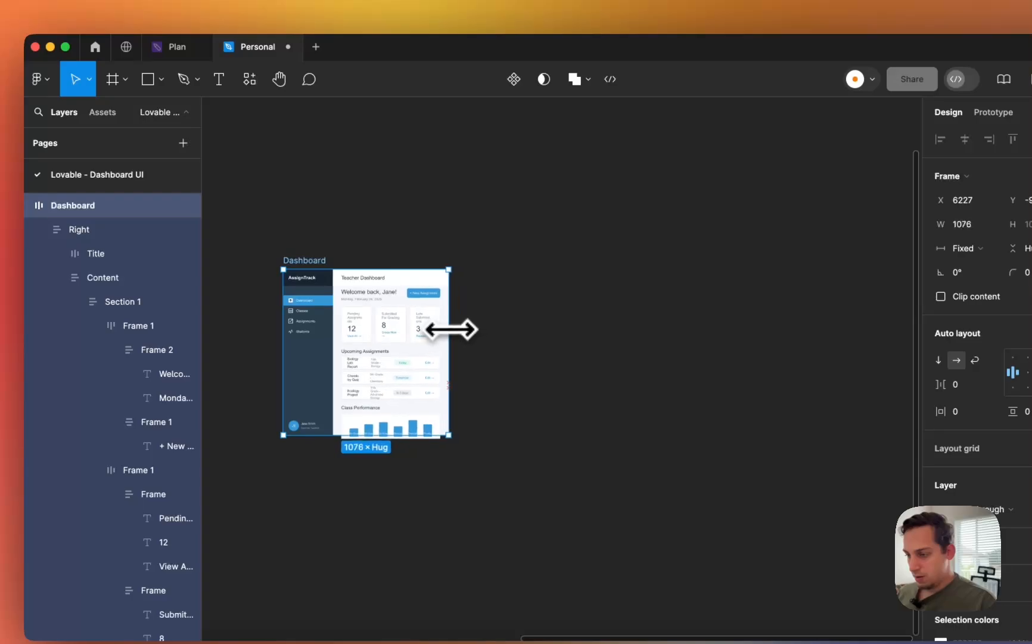
{"action": "mouse_move", "coordinate": [446, 329]}
{"action": "left_mouse_down"}
{"action": "mouse_move", "coordinate": [407, 325]}
{"action": "mouse_move", "coordinate": [443, 326]}
{"action": "left_mouse_up"}
{"action": "key", "text": "super+z"}
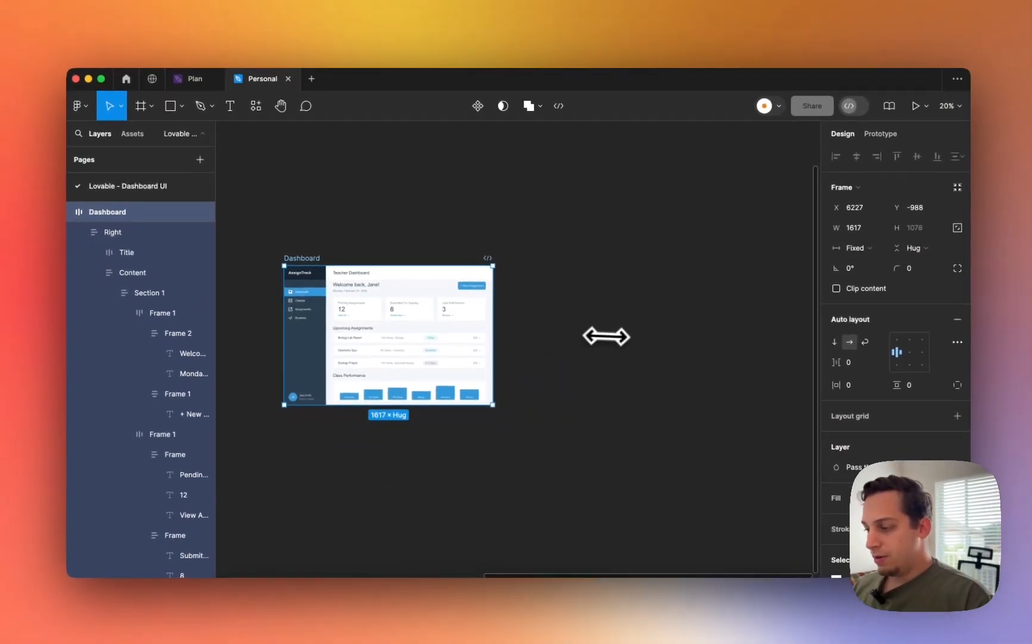
{"action": "scroll", "coordinate": [671, 352], "scroll_direction": "left", "scroll_amount": 3}
{"action": "scroll", "coordinate": [670, 352], "scroll_direction": "up", "scroll_amount": 2}
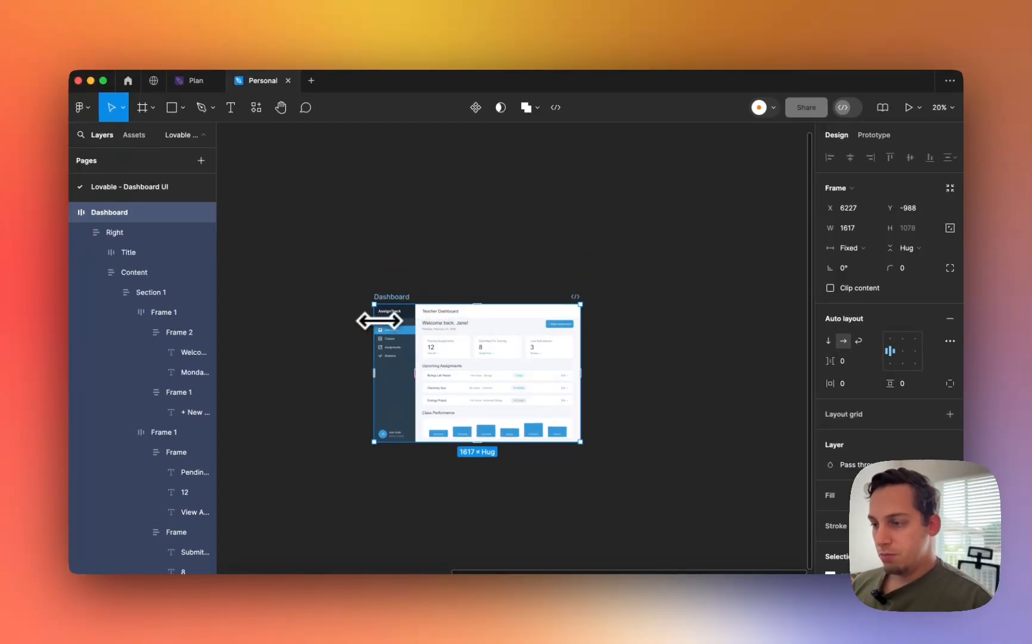
{"action": "scroll", "coordinate": [386, 320], "scroll_direction": "up", "scroll_amount": 5}
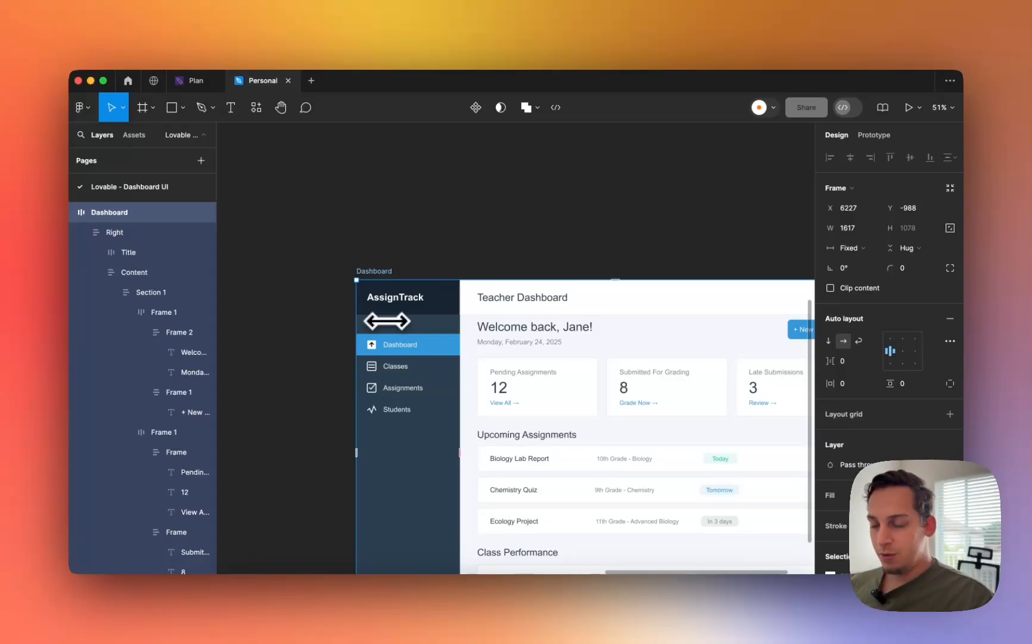
{"action": "scroll", "coordinate": [387, 321], "scroll_direction": "right", "scroll_amount": 2}
{"action": "scroll", "coordinate": [387, 321], "scroll_direction": "down", "scroll_amount": 4}
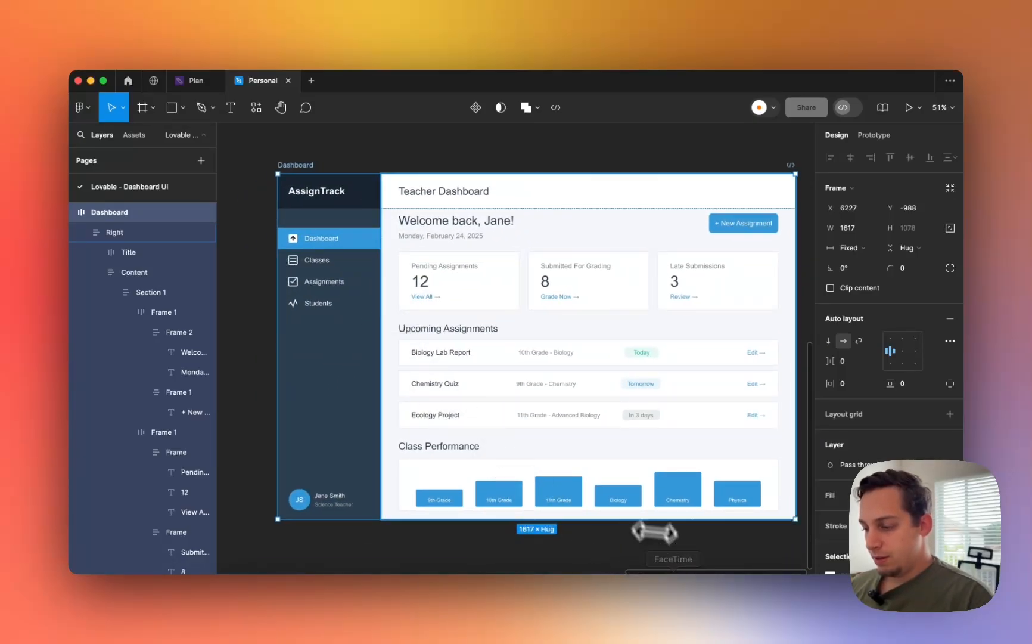
{"action": "scroll", "coordinate": [753, 366], "scroll_direction": "down", "scroll_amount": 4}
{"action": "left_click_drag", "start_coordinate": [774, 365], "coordinate": [701, 348]}
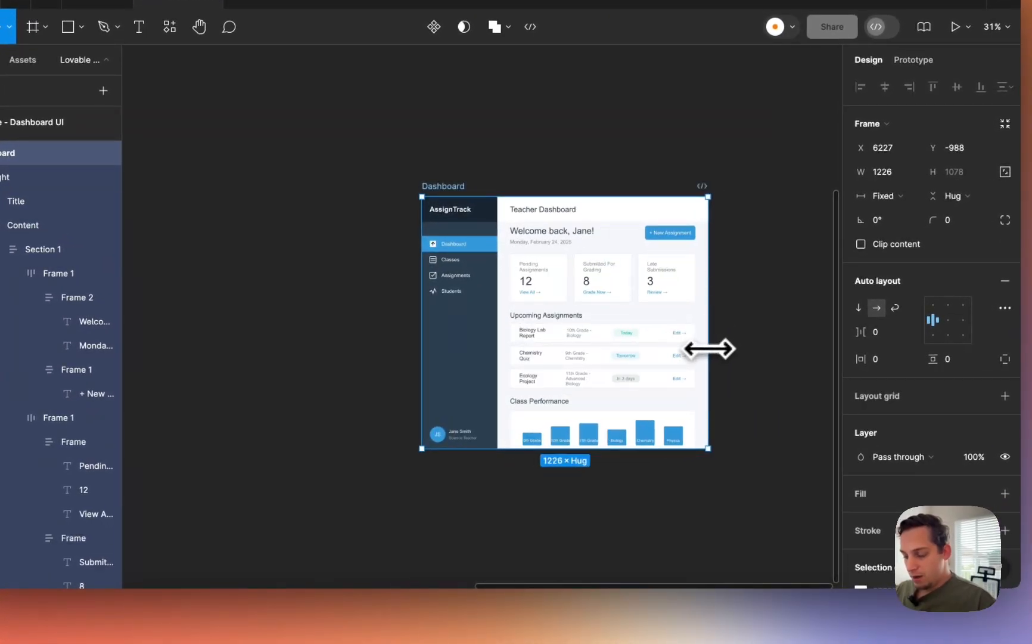
- Restore the Dashboard to 1617 wide and select the Class Performance chart's 9th Grade bar
{"action": "key", "text": "ctrl+z"}
{"action": "left_click", "coordinate": [536, 438]}
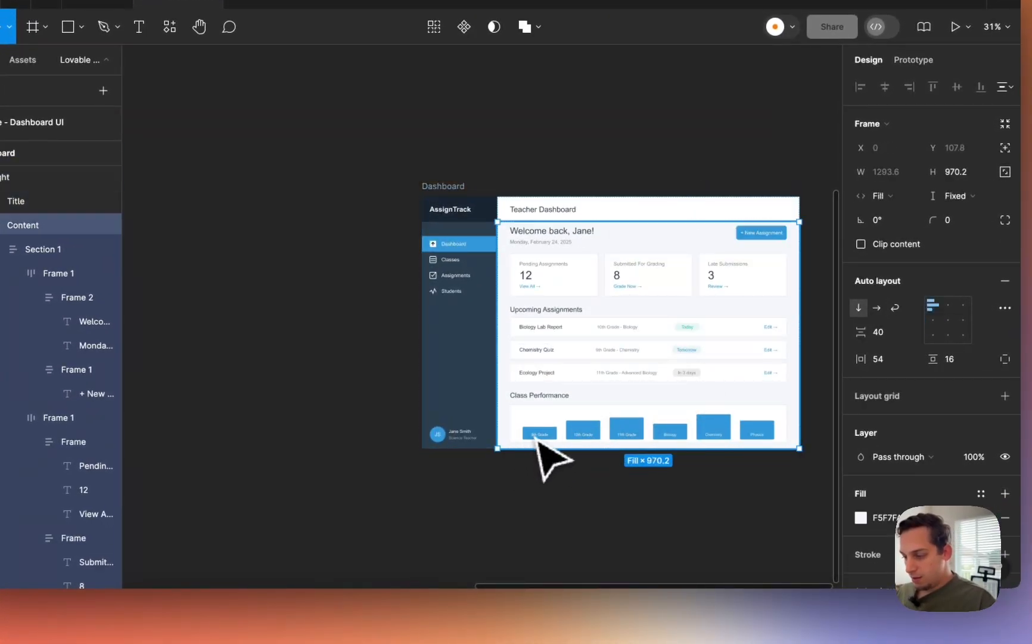
{"action": "double_click", "coordinate": [536, 438]}
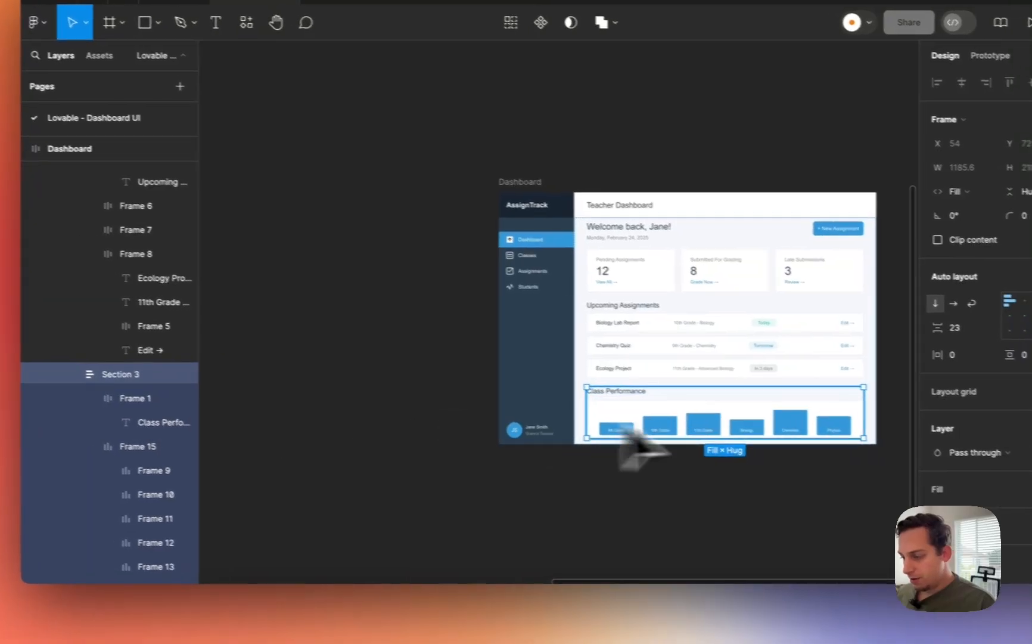
{"action": "scroll", "coordinate": [671, 433], "scroll_direction": "up", "scroll_amount": 5}
{"action": "left_click", "coordinate": [305, 425]}
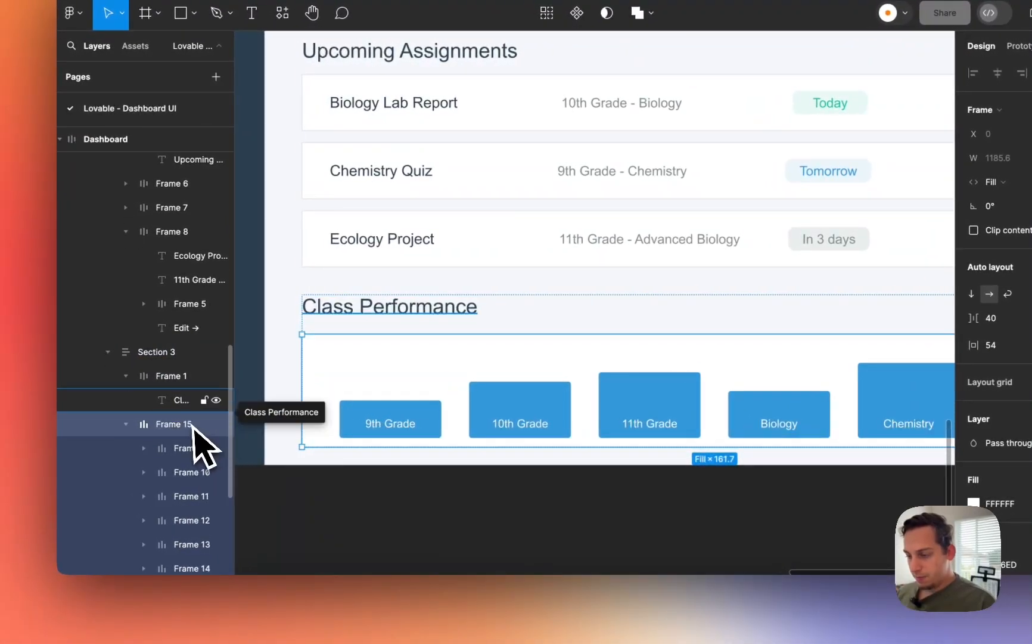
{"action": "left_click", "coordinate": [384, 431]}
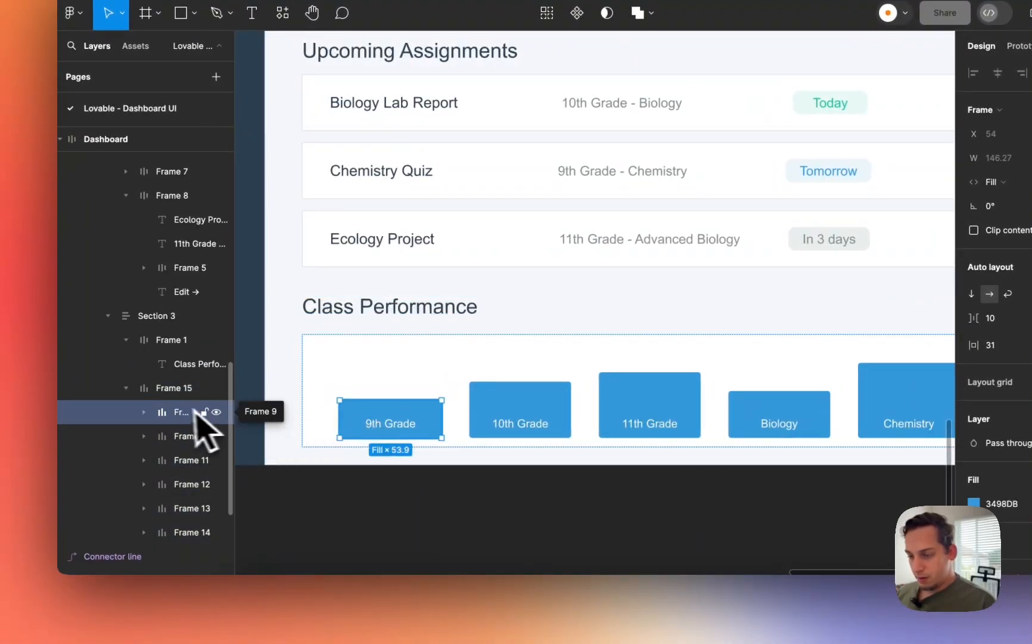
- Set the six bar labels to fill their bars with font size 12
{"action": "left_click", "coordinate": [172, 437]}
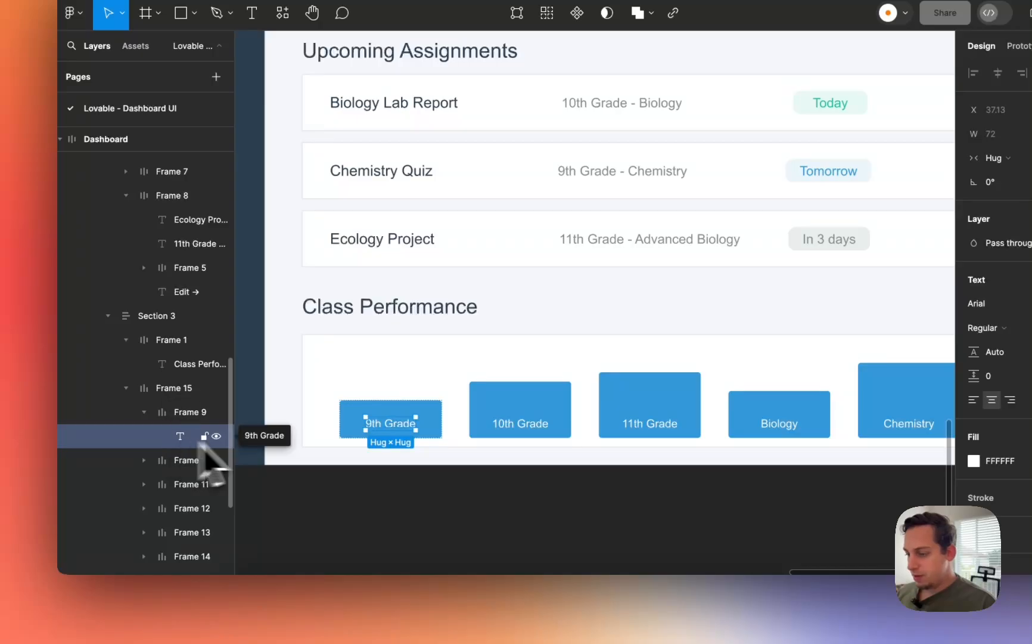
{"action": "left_click", "coordinate": [517, 424], "text": "shift"}
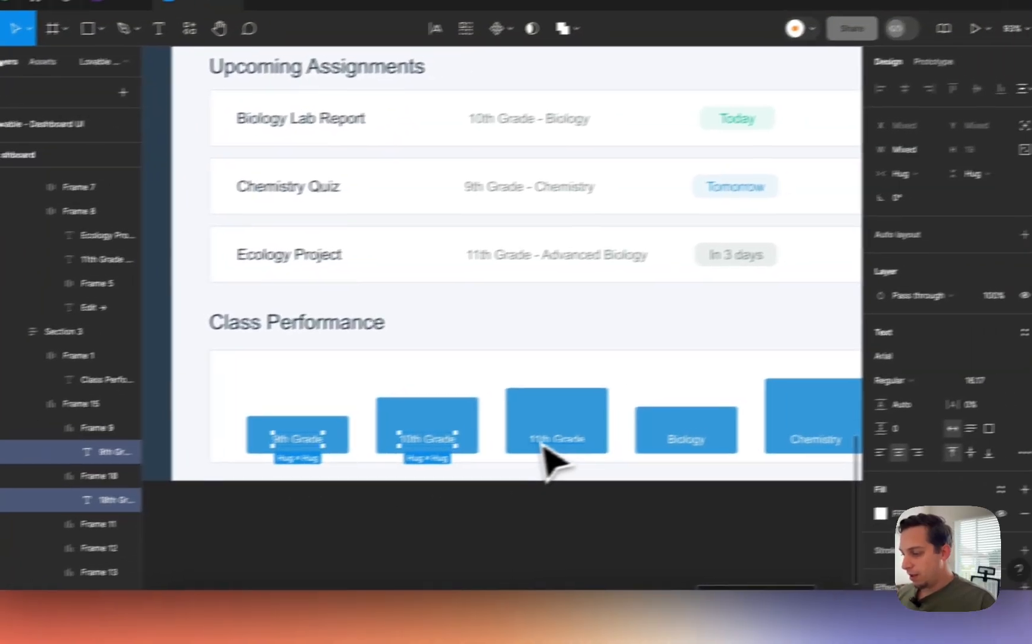
{"action": "left_click", "coordinate": [648, 425], "text": "shift"}
{"action": "left_click", "coordinate": [777, 424], "text": "shift"}
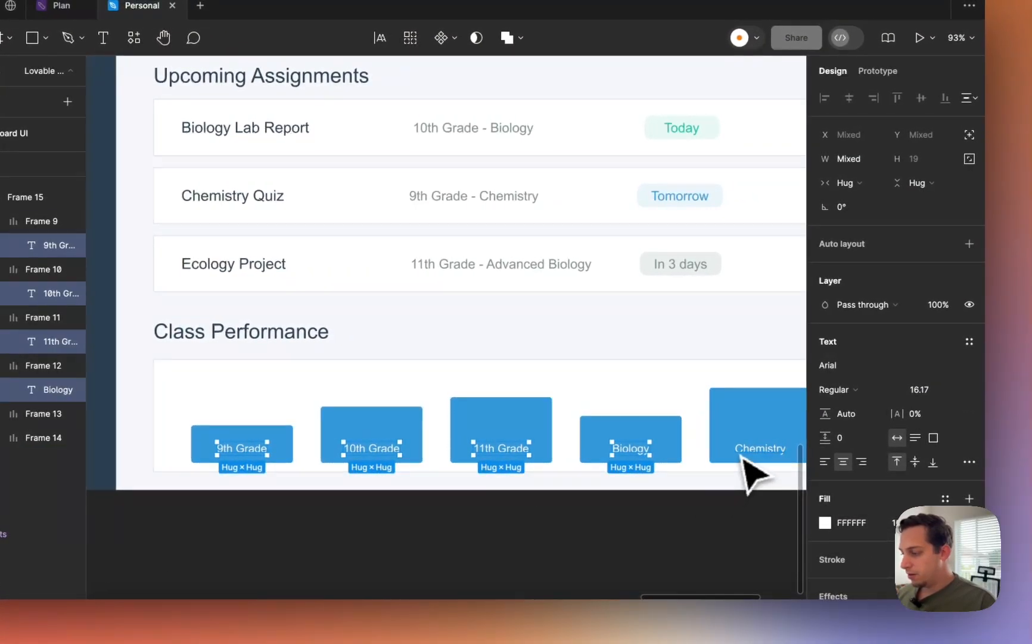
{"action": "left_click", "coordinate": [741, 453], "text": "shift"}
{"action": "scroll", "coordinate": [745, 456], "scroll_direction": "right", "scroll_amount": 3}
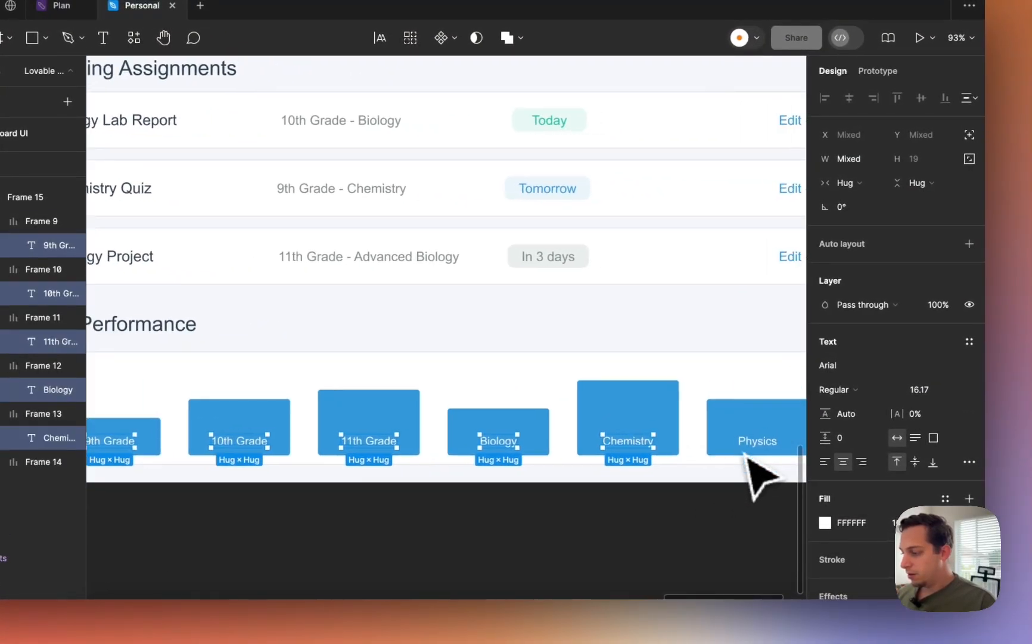
{"action": "scroll", "coordinate": [758, 453], "scroll_direction": "right", "scroll_amount": 3}
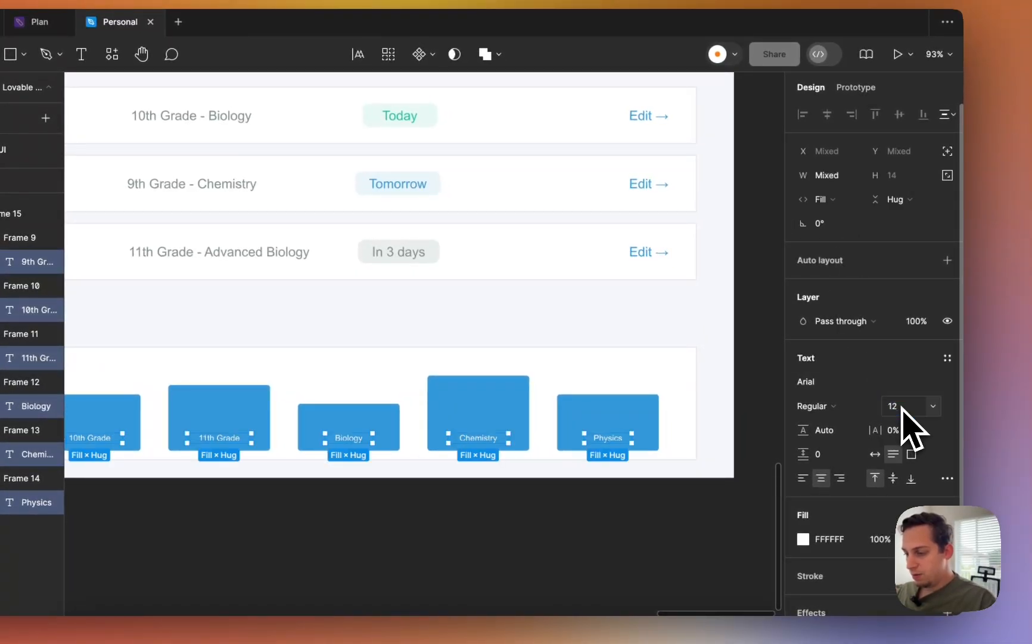
{"action": "left_click", "coordinate": [566, 550]}
{"action": "scroll", "coordinate": [566, 550], "scroll_direction": "left", "scroll_amount": 3}
- Set the Today, Tomorrow and In 3 days badge labels to font size 12
{"action": "scroll", "coordinate": [566, 550], "scroll_direction": "down", "scroll_amount": 5}
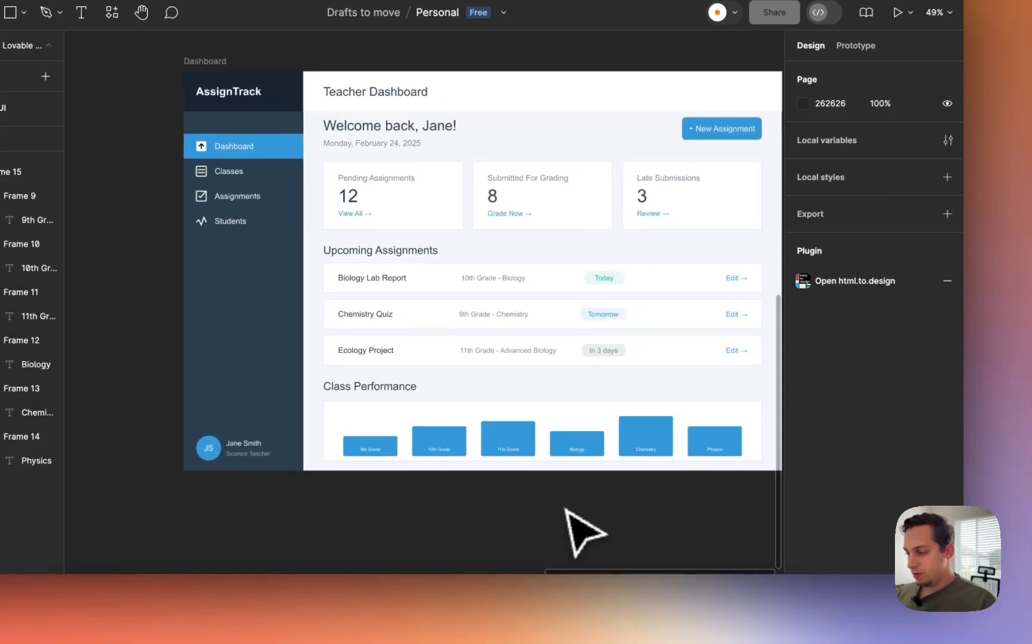
{"action": "scroll", "coordinate": [566, 550], "scroll_direction": "right", "scroll_amount": 1}
{"action": "scroll", "coordinate": [566, 510], "scroll_direction": "up", "scroll_amount": 2}
{"action": "scroll", "coordinate": [566, 510], "scroll_direction": "right", "scroll_amount": 1}
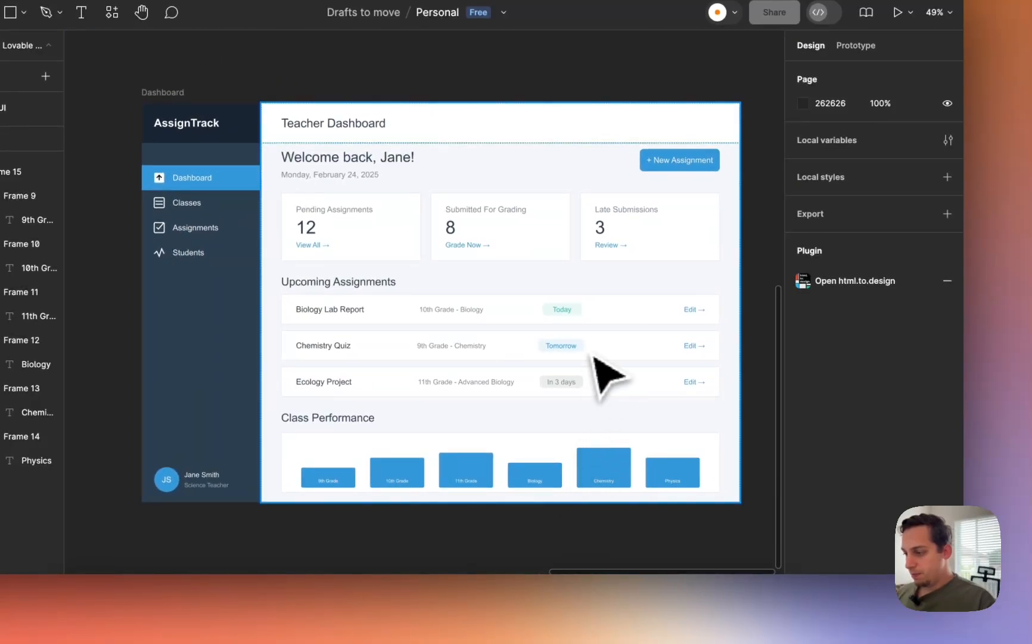
{"action": "left_click", "coordinate": [567, 384]}
{"action": "double_click", "coordinate": [567, 385]}
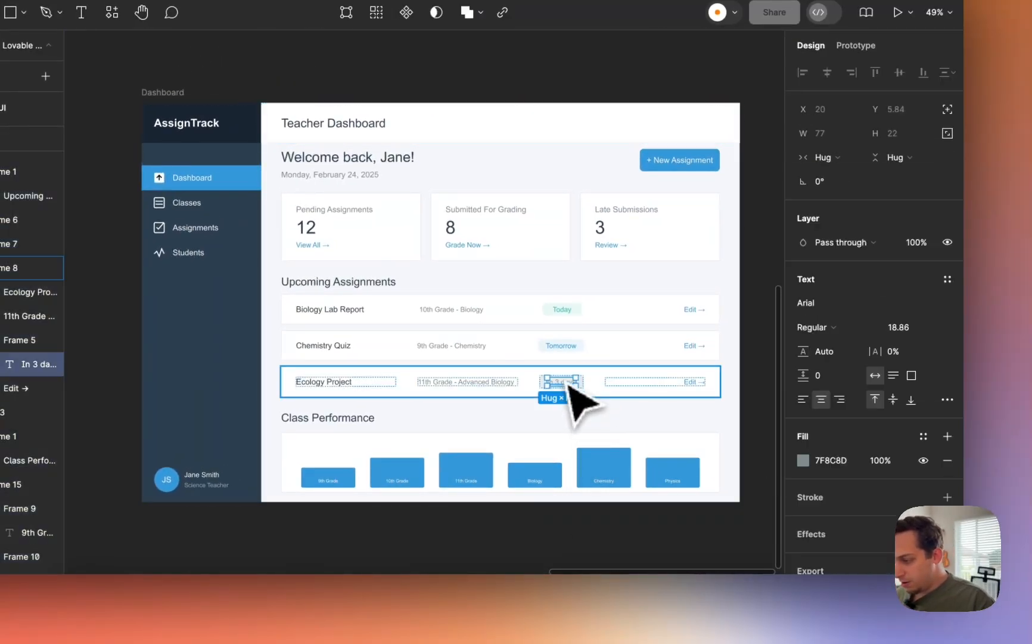
{"action": "left_click", "coordinate": [564, 349], "text": "shift"}
{"action": "left_click", "coordinate": [562, 311], "text": "shift"}
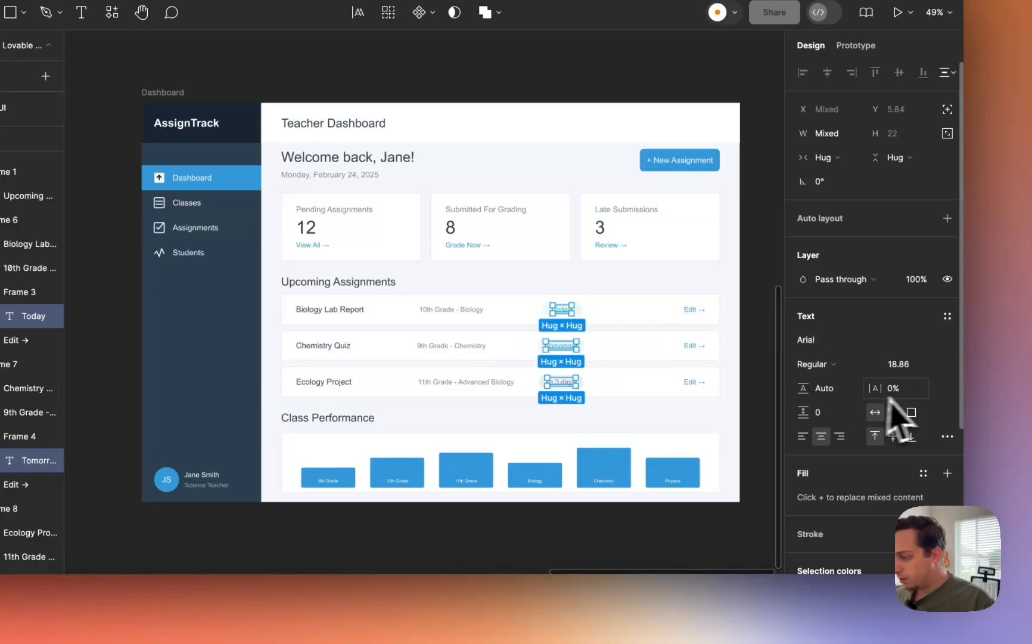
{"action": "left_click", "coordinate": [504, 544]}
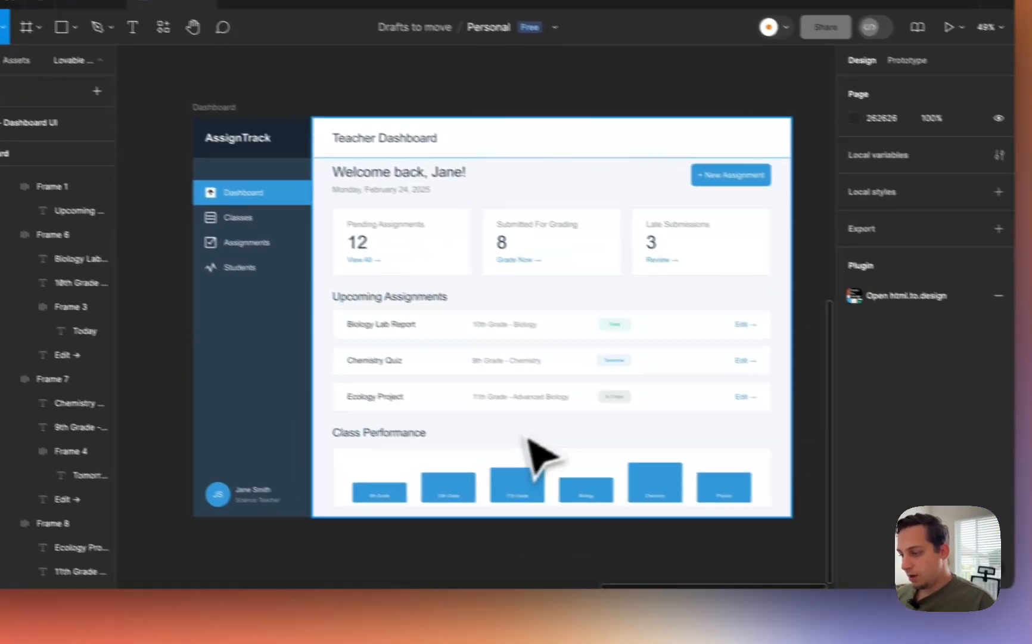
- Reduce the assignment rows' grade-and-subject texts to font size 16
{"action": "scroll", "coordinate": [470, 399], "scroll_direction": "up", "scroll_amount": 4}
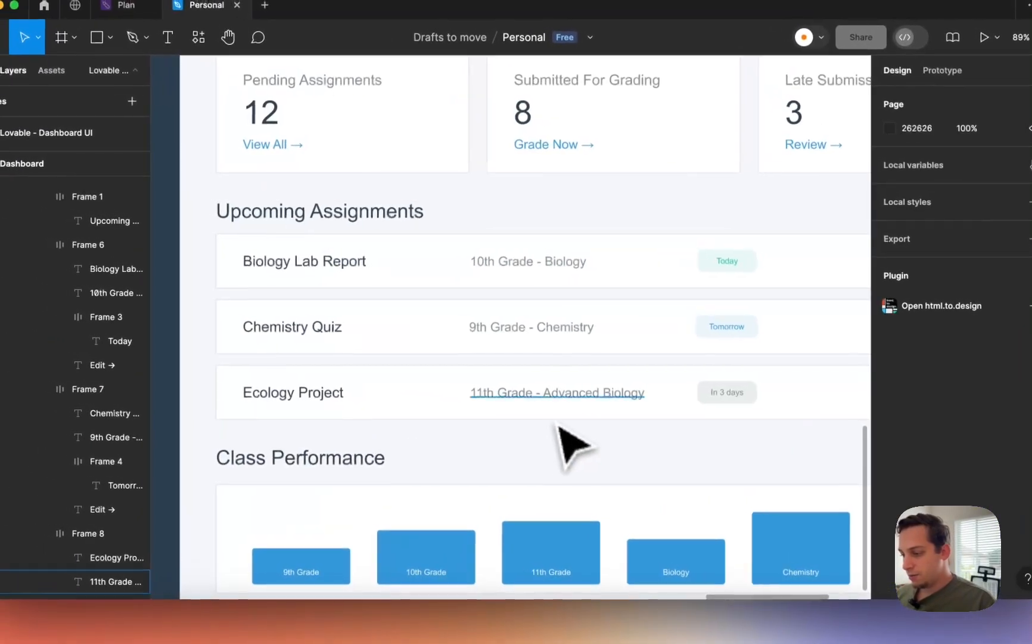
{"action": "left_click", "coordinate": [463, 381], "text": "super"}
{"action": "left_click", "coordinate": [450, 353], "text": "shift"}
{"action": "left_click", "coordinate": [524, 334], "text": "super"}
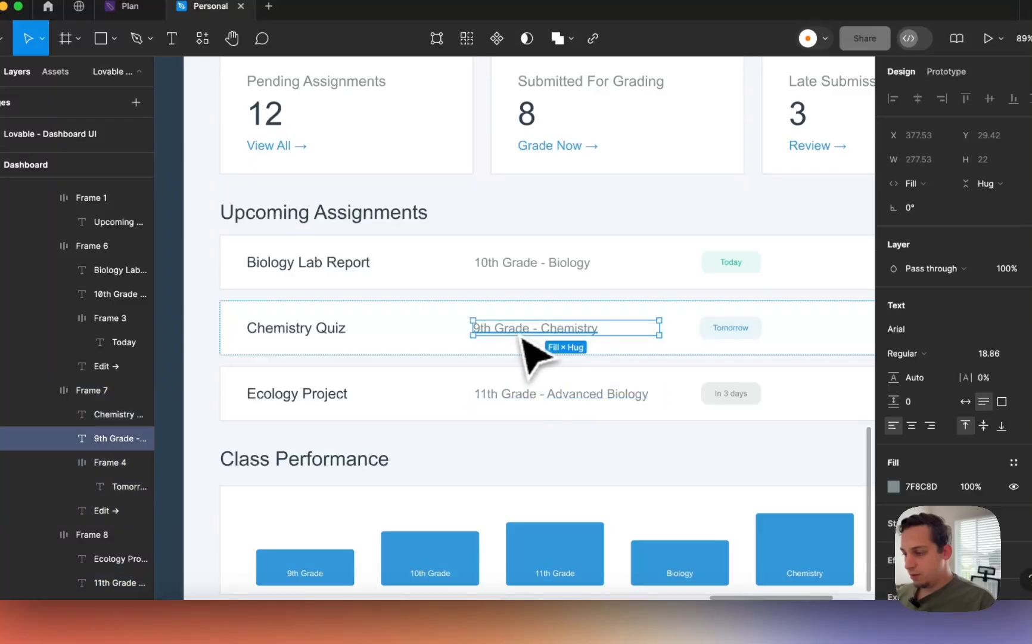
{"action": "left_click", "coordinate": [528, 393], "text": "shift"}
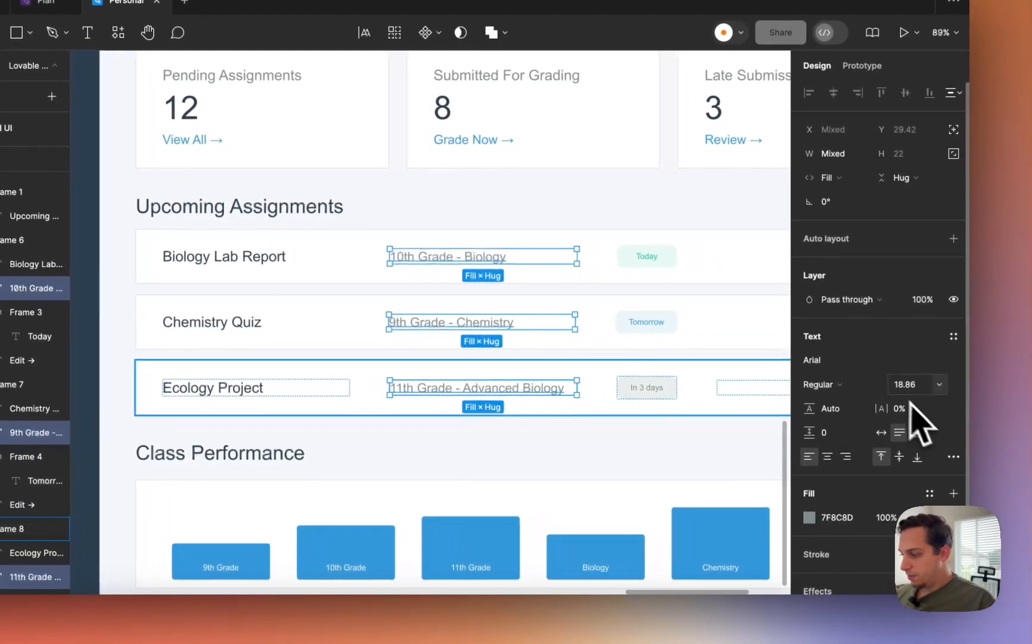
{"action": "left_click", "coordinate": [988, 390]}
{"action": "type", "text": "1"}
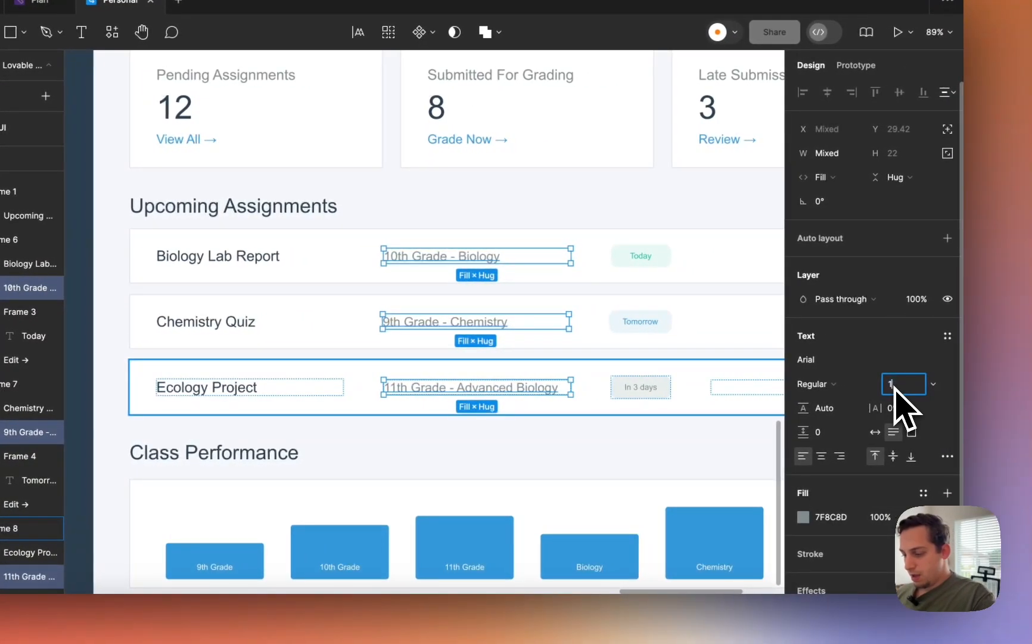
{"action": "type", "text": "85.6"}
{"action": "left_click", "coordinate": [576, 473]}
{"action": "scroll", "coordinate": [576, 469], "scroll_direction": "down", "scroll_amount": 3}
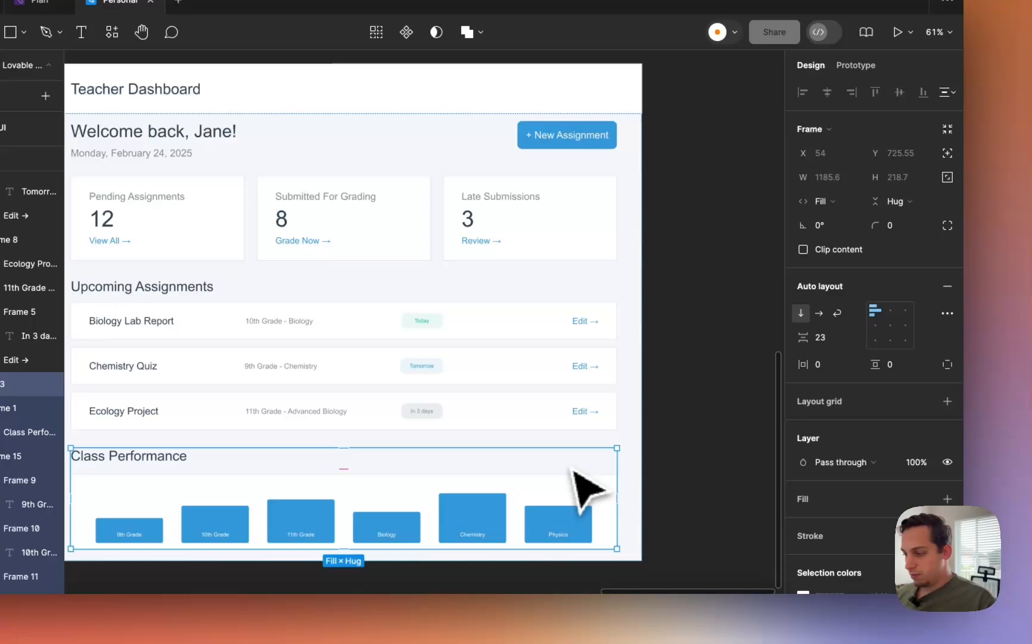
- Select the three Edit links, the Review, Grade Now and View All links, and the date line
{"action": "left_click", "coordinate": [581, 412], "text": "super"}
{"action": "left_click", "coordinate": [584, 367], "text": "shift"}
{"action": "left_click", "coordinate": [588, 321], "text": "shift"}
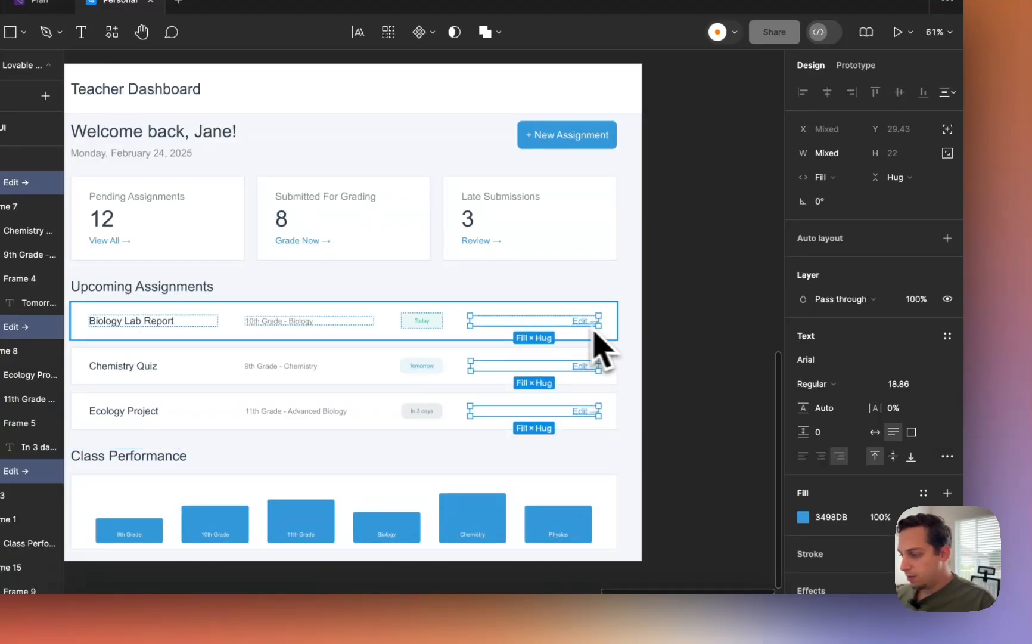
{"action": "scroll", "coordinate": [590, 328], "scroll_direction": "left", "scroll_amount": 3}
{"action": "left_click", "coordinate": [570, 271], "text": "shift"}
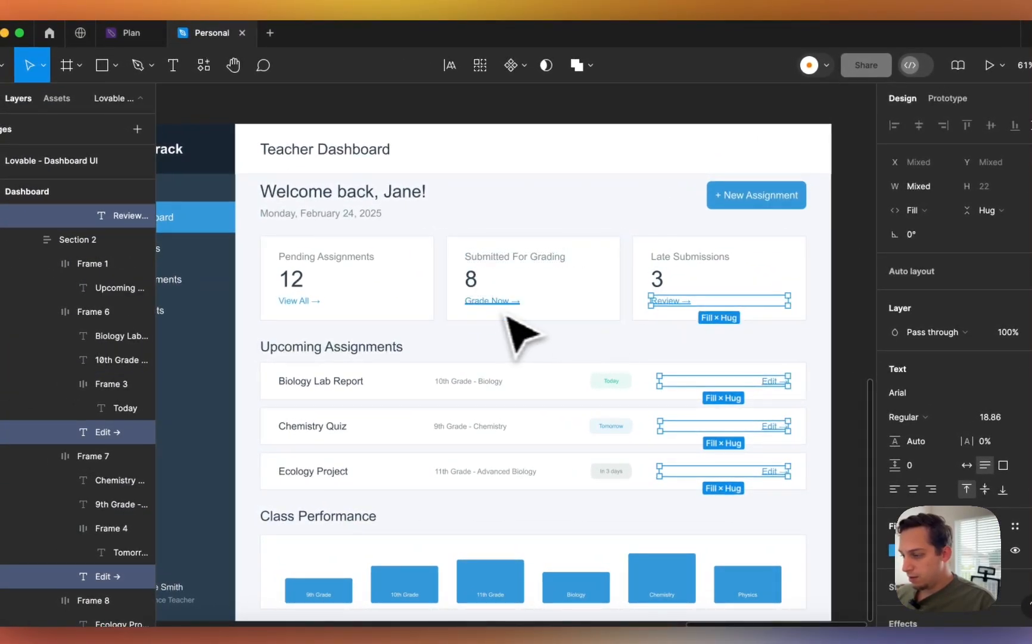
{"action": "left_click", "coordinate": [488, 301], "text": "shift"}
{"action": "left_click", "coordinate": [298, 301], "text": "shift"}
{"action": "scroll", "coordinate": [323, 313], "scroll_direction": "left", "scroll_amount": 5}
{"action": "scroll", "coordinate": [323, 312], "scroll_direction": "up", "scroll_amount": 2}
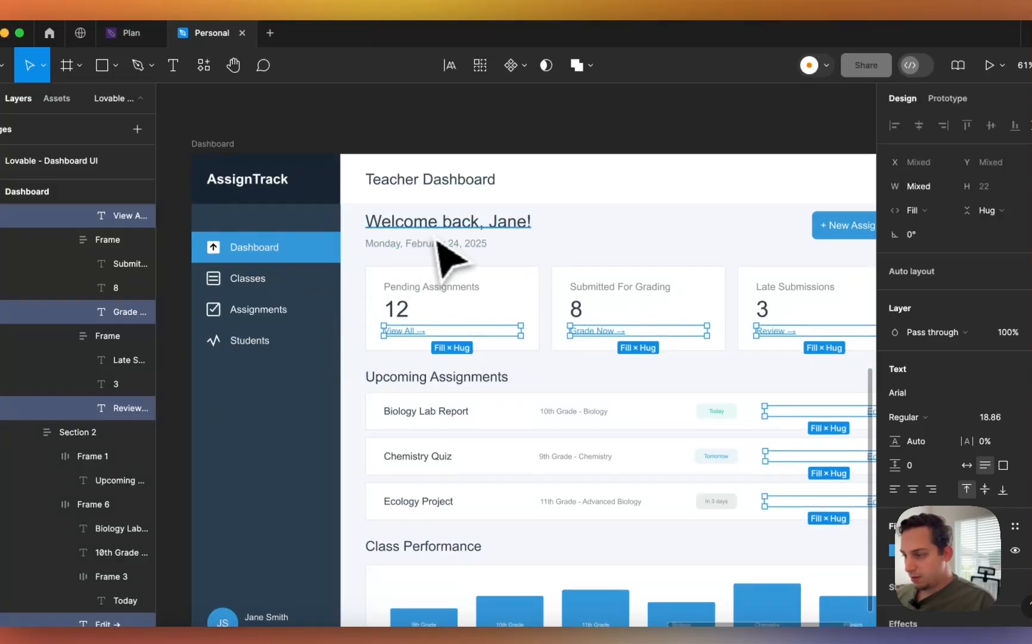
{"action": "left_click", "coordinate": [438, 241], "text": "shift"}
{"action": "scroll", "coordinate": [433, 260], "scroll_direction": "right", "scroll_amount": 4}
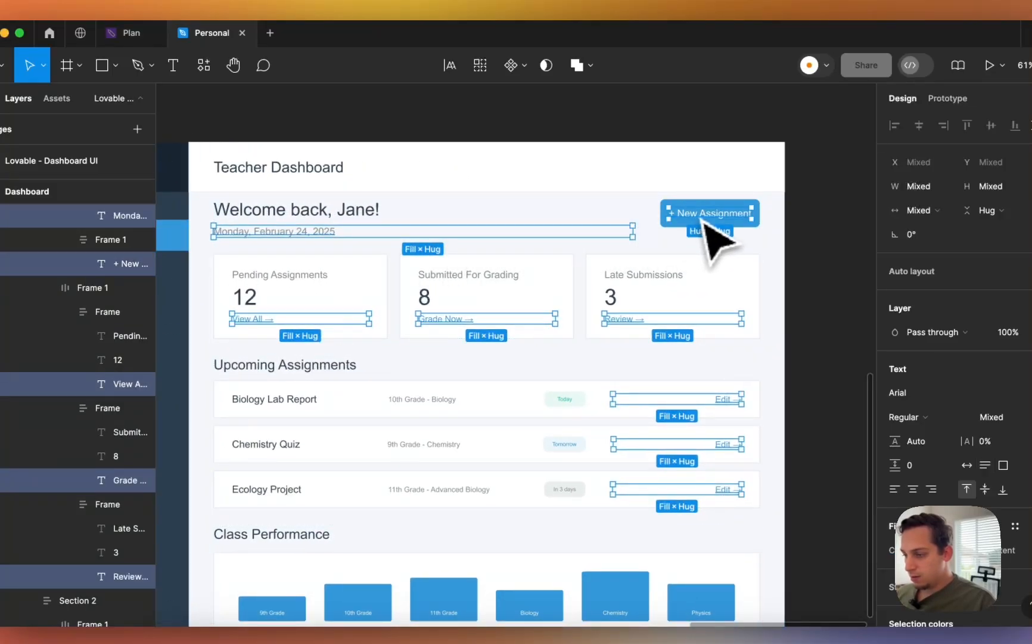
{"action": "scroll", "coordinate": [715, 239], "scroll_direction": "left", "scroll_amount": 5}
{"action": "scroll", "coordinate": [715, 240], "scroll_direction": "down", "scroll_amount": 1}
- Add the Students, Assignments, Classes and Dashboard sidebar labels, then set all selected text to size 16
{"action": "left_click", "coordinate": [314, 292], "text": "shift"}
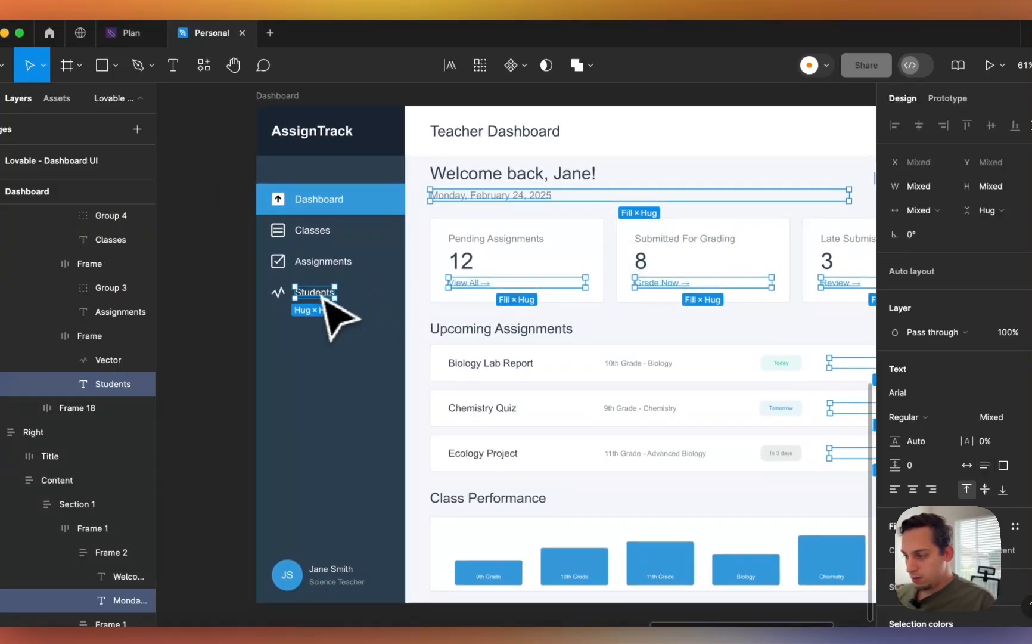
{"action": "left_click", "coordinate": [321, 262], "text": "shift"}
{"action": "left_click", "coordinate": [315, 231], "text": "shift"}
{"action": "scroll", "coordinate": [320, 233], "scroll_direction": "up", "scroll_amount": 2}
{"action": "scroll", "coordinate": [320, 234], "scroll_direction": "left", "scroll_amount": 1}
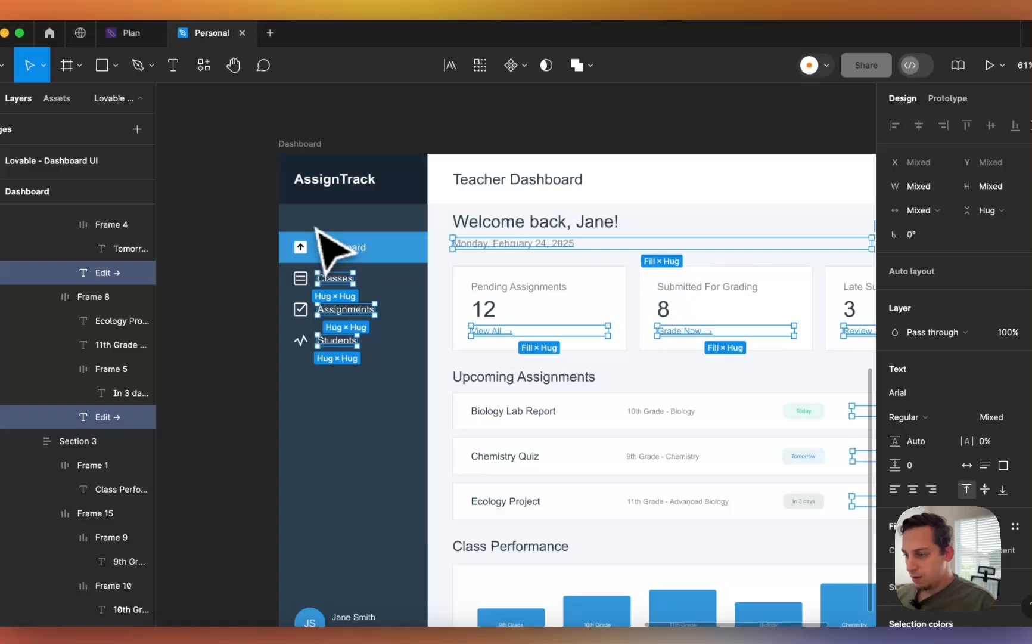
{"action": "left_click", "coordinate": [340, 247], "text": "shift"}
{"action": "scroll", "coordinate": [357, 272], "scroll_direction": "down", "scroll_amount": 5}
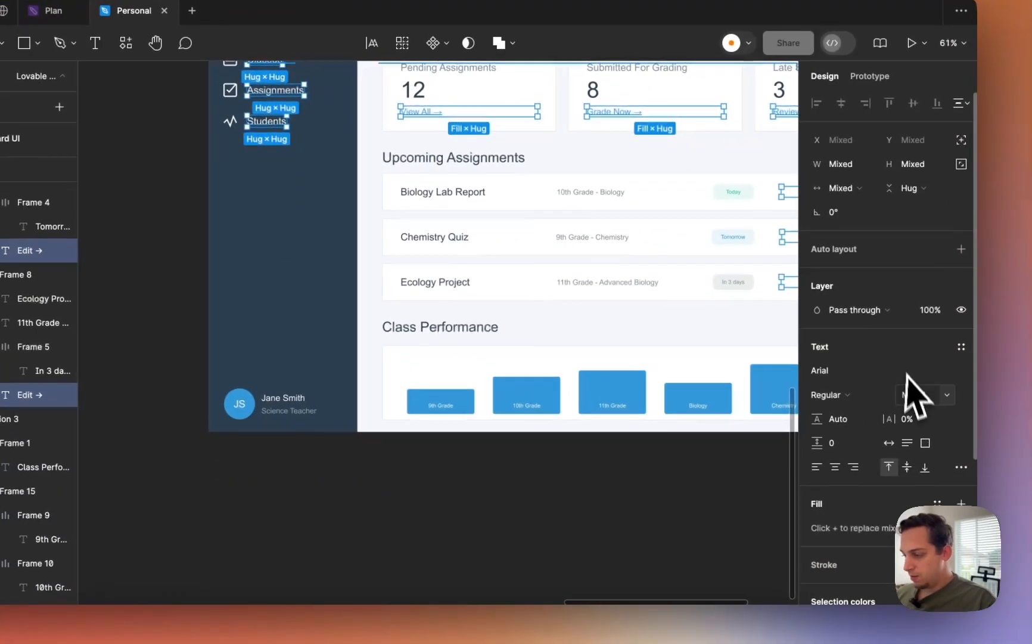
{"action": "left_click", "coordinate": [912, 394]}
{"action": "type", "text": "16"}
{"action": "key", "text": "Return"}
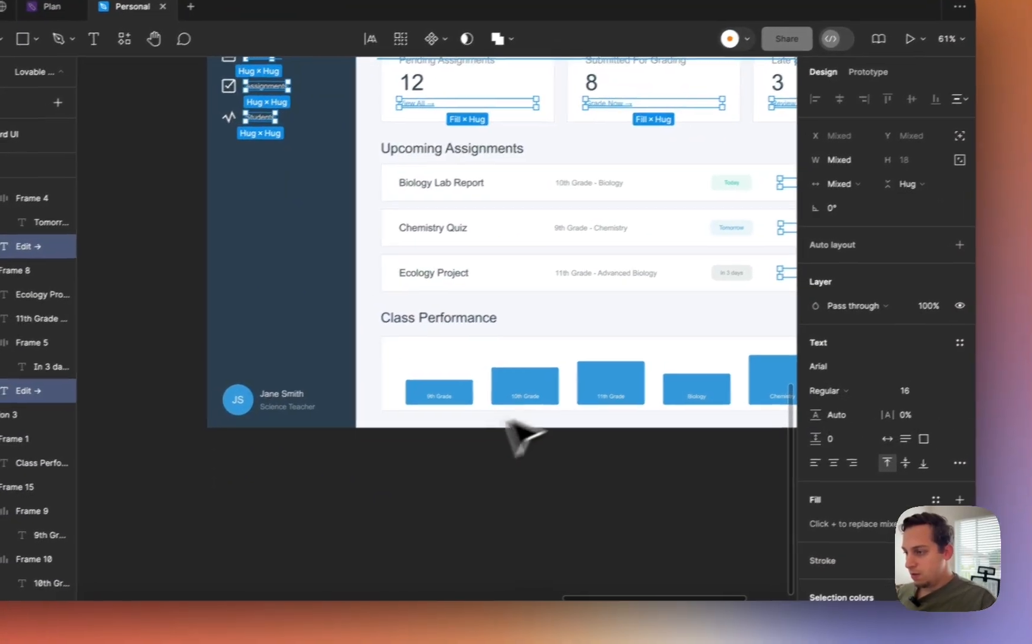
{"action": "left_click", "coordinate": [421, 456]}
{"action": "scroll", "coordinate": [421, 456], "scroll_direction": "up", "scroll_amount": 3}
{"action": "scroll", "coordinate": [424, 456], "scroll_direction": "left", "scroll_amount": 1}
{"action": "scroll", "coordinate": [428, 454], "scroll_direction": "right", "scroll_amount": 4}
{"action": "scroll", "coordinate": [428, 455], "scroll_direction": "down", "scroll_amount": 1}
- Adjust the font size of the Ecology Project and Chemistry Quiz titles and both section headings
{"action": "scroll", "coordinate": [424, 453], "scroll_direction": "up", "scroll_amount": 1}
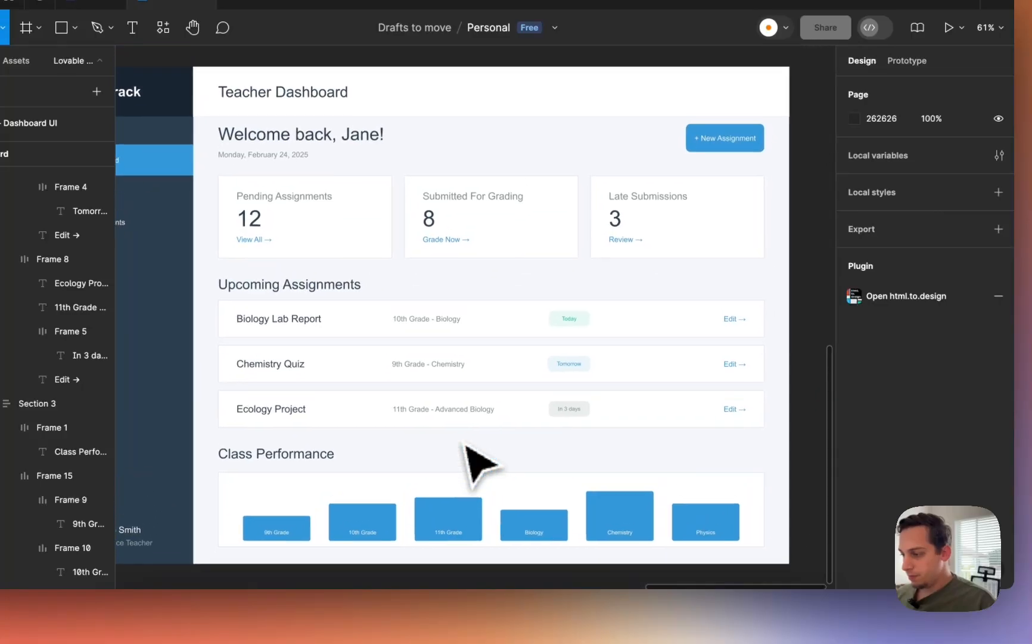
{"action": "scroll", "coordinate": [465, 444], "scroll_direction": "left", "scroll_amount": 5}
{"action": "scroll", "coordinate": [464, 444], "scroll_direction": "up", "scroll_amount": 1}
{"action": "left_click", "coordinate": [395, 425]}
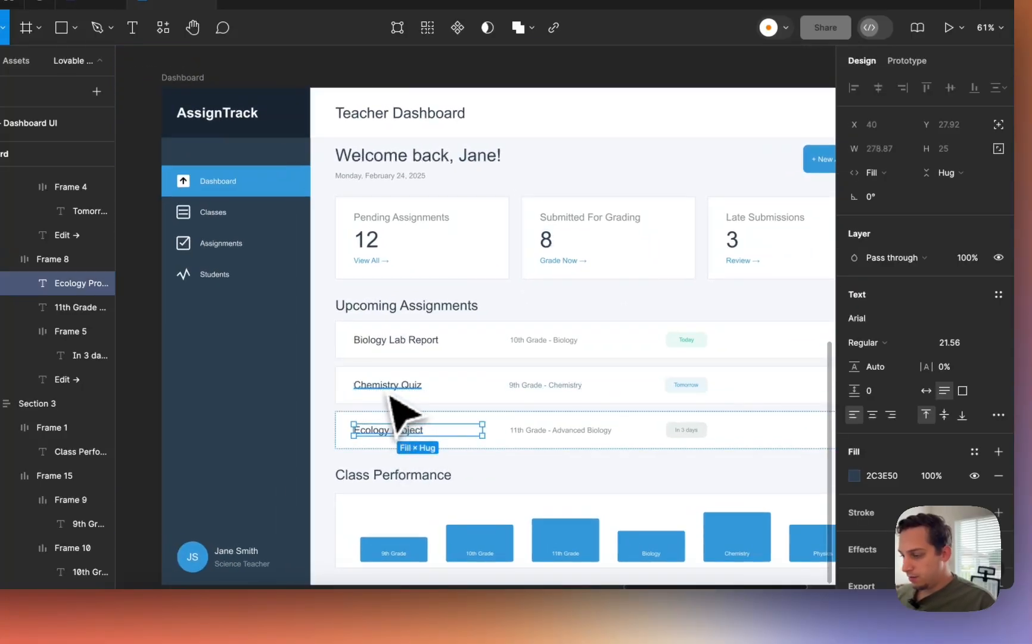
{"action": "left_click", "coordinate": [392, 393], "text": "shift"}
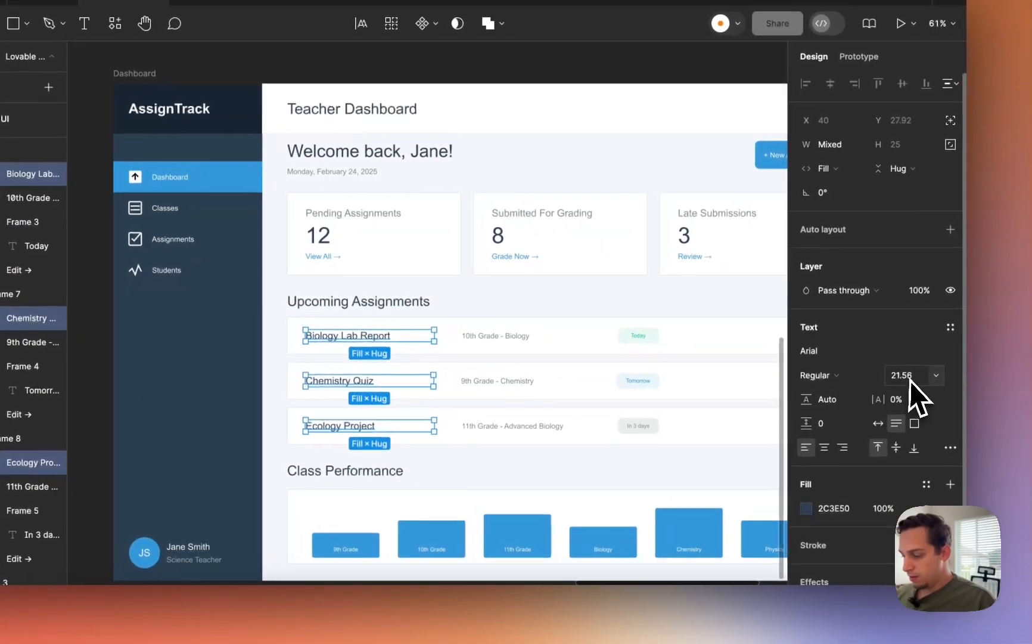
{"action": "left_click", "coordinate": [956, 380]}
{"action": "left_click", "coordinate": [322, 471]}
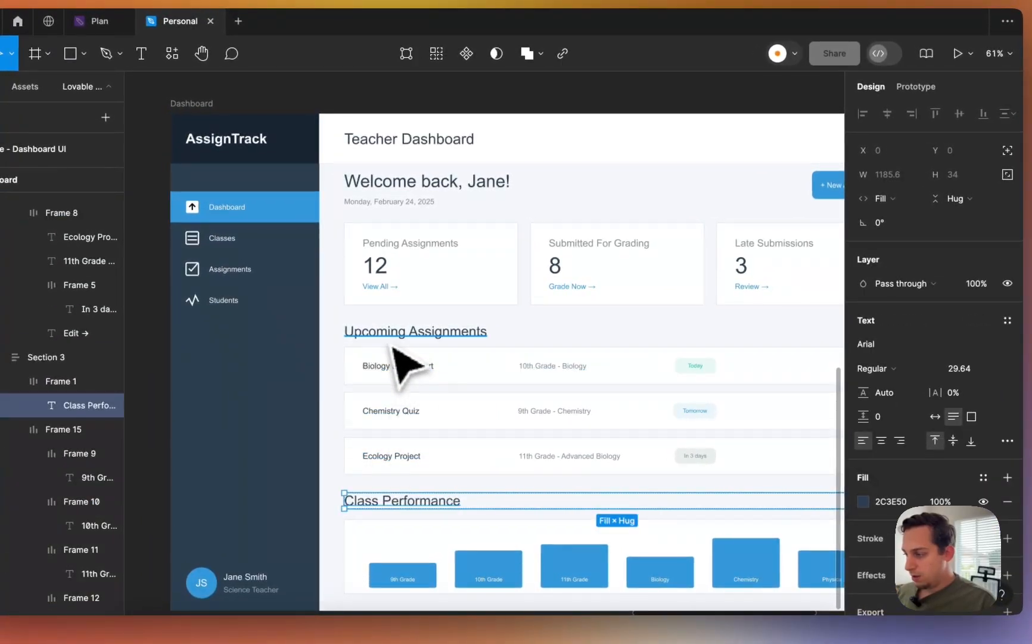
{"action": "left_click", "coordinate": [392, 336], "text": "shift"}
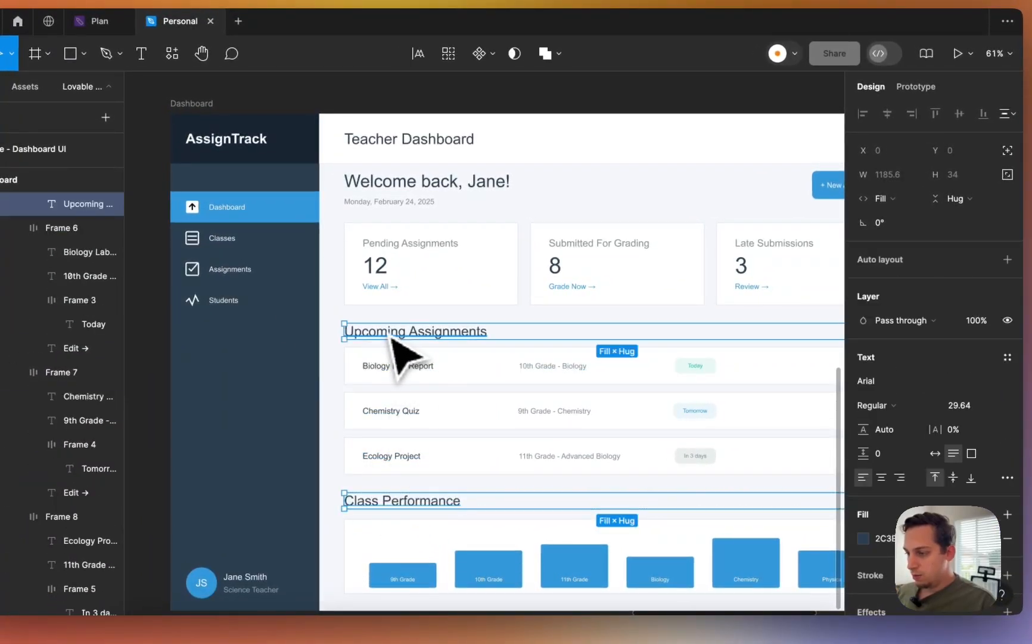
{"action": "left_click", "coordinate": [964, 408]}
{"action": "type", "text": "24"}
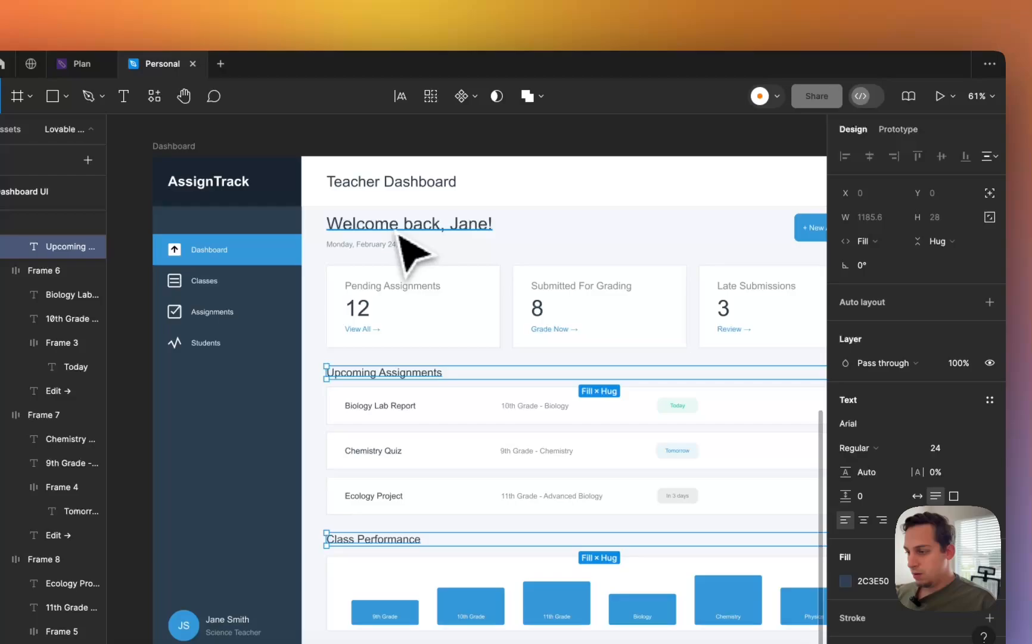
- Make the 'Welcome back, Jane!' heading size 32 and bold
{"action": "left_click", "coordinate": [357, 192]}
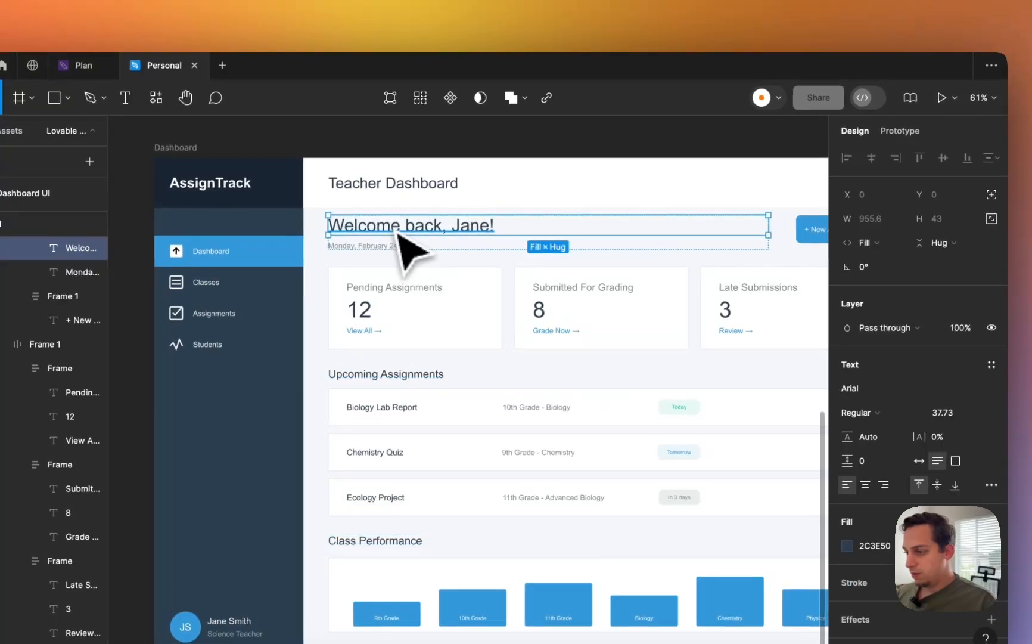
{"action": "left_click", "coordinate": [911, 388]}
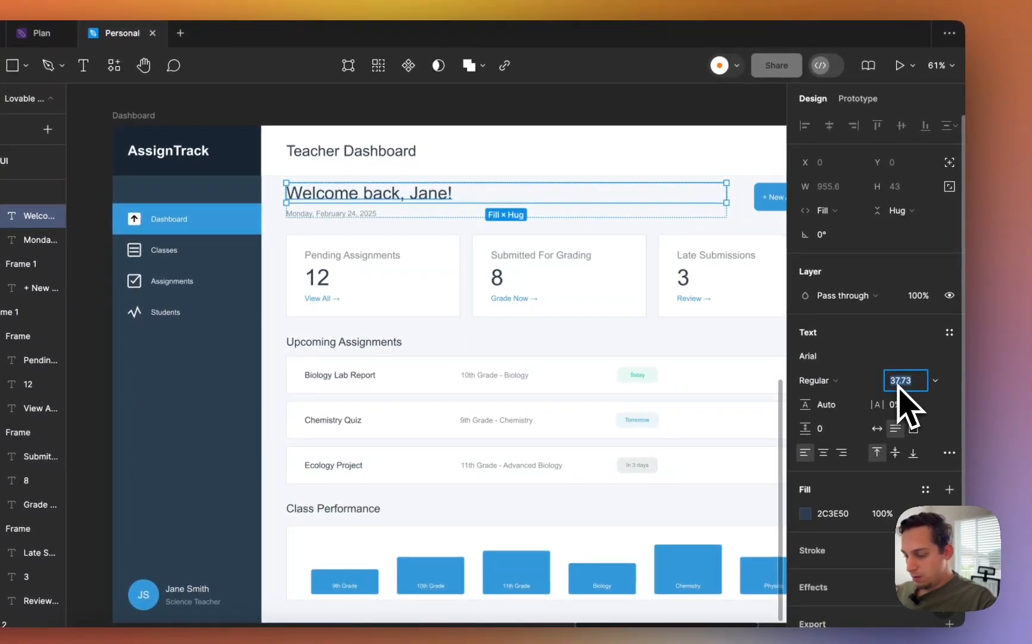
{"action": "type", "text": "32"}
{"action": "key", "text": "Return"}
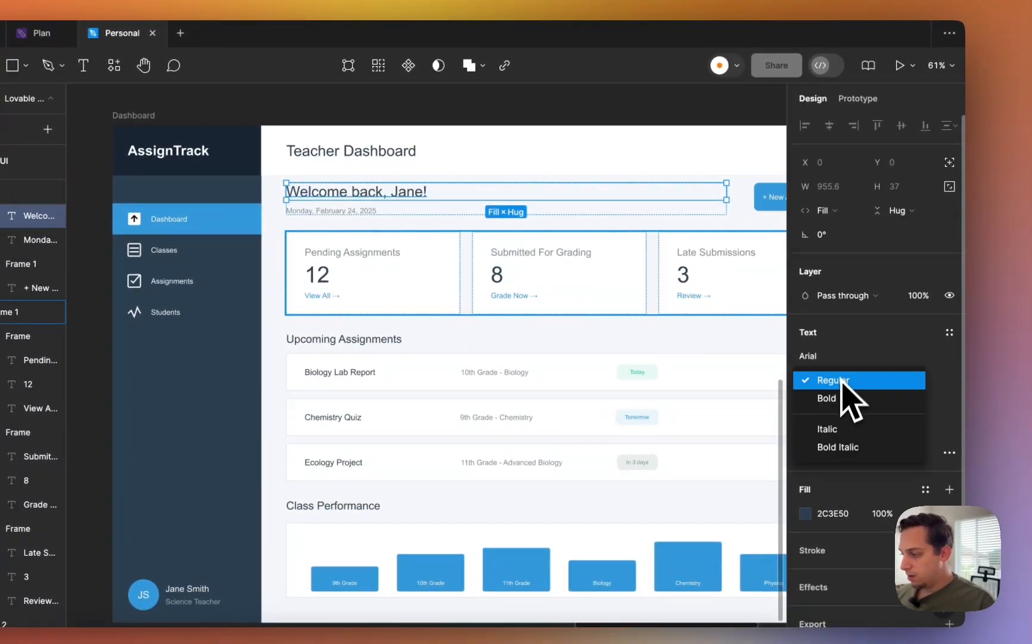
{"action": "left_click", "coordinate": [831, 398]}
- Resize the Teacher Dashboard title and set the AssignTrack title to size 28
{"action": "left_click", "coordinate": [397, 172]}
{"action": "left_click", "coordinate": [394, 159]}
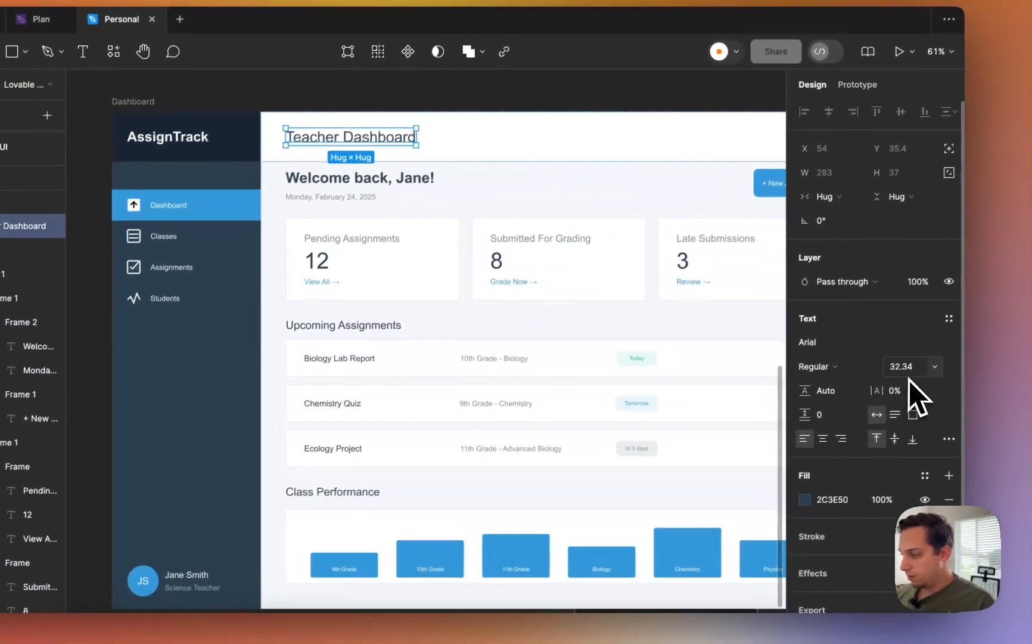
{"action": "left_click", "coordinate": [937, 409]}
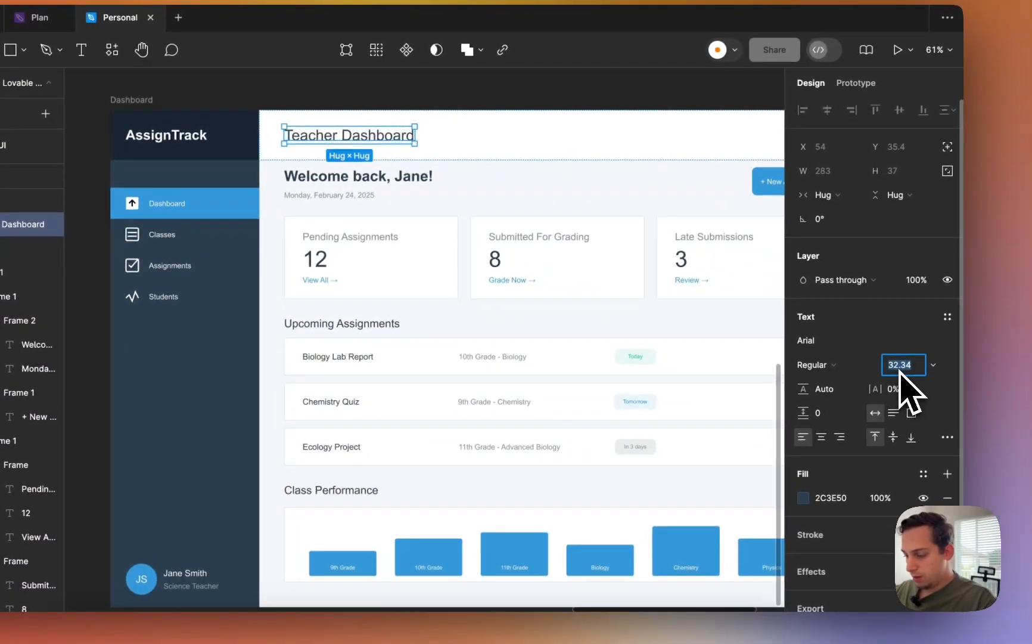
{"action": "scroll", "coordinate": [554, 257], "scroll_direction": "left", "scroll_amount": 4}
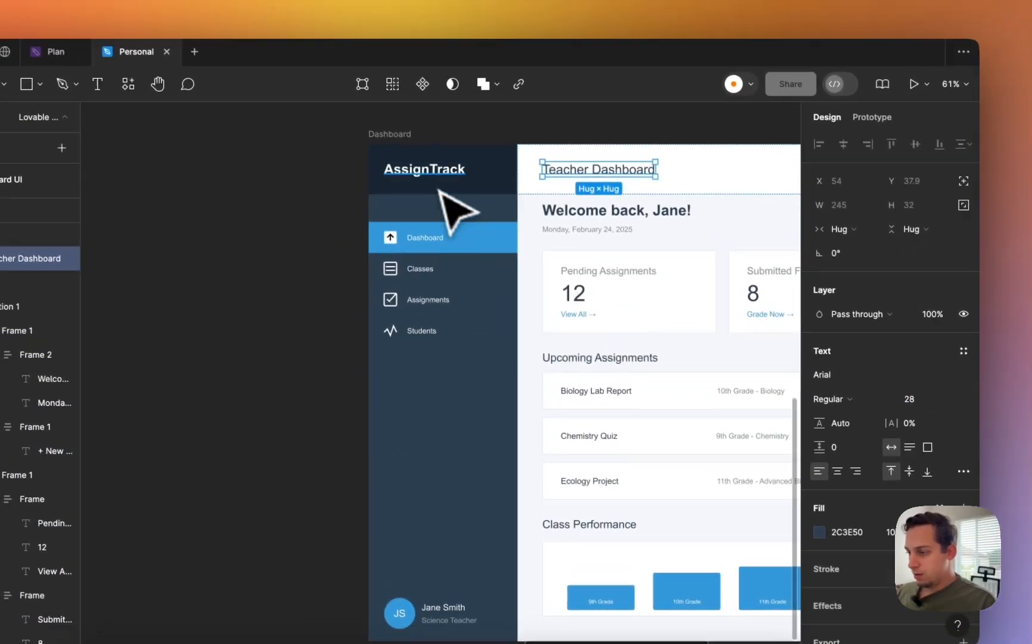
{"action": "left_click", "coordinate": [422, 142]}
{"action": "left_click", "coordinate": [910, 375]}
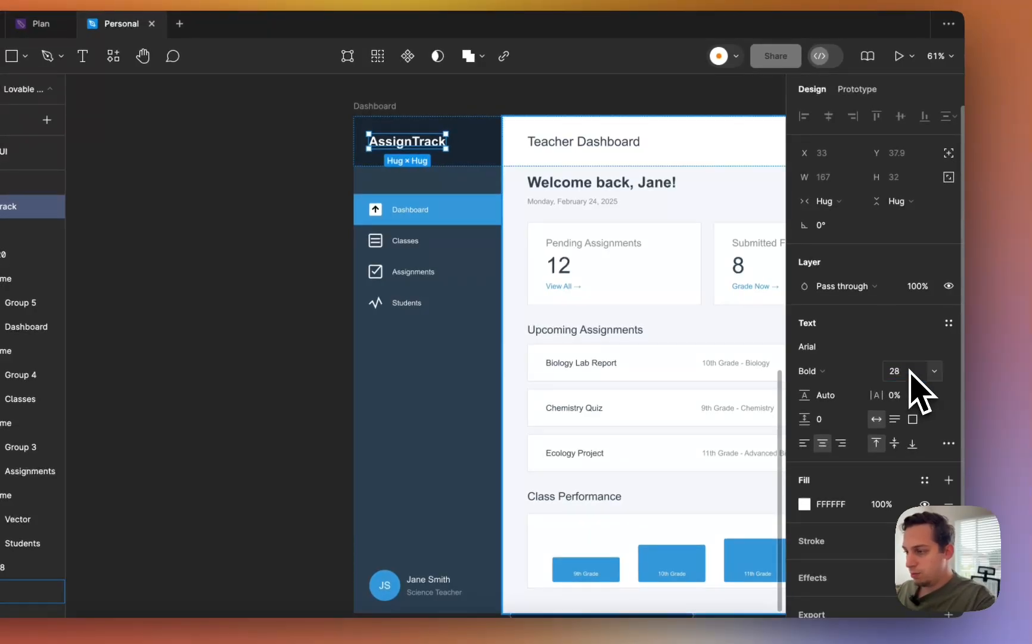
{"action": "left_click", "coordinate": [252, 333]}
- Set the teacher name to 16, the Science Teacher label to 12, and shrink the JS initials
{"action": "scroll", "coordinate": [255, 333], "scroll_direction": "right", "scroll_amount": 3}
{"action": "scroll", "coordinate": [255, 333], "scroll_direction": "down", "scroll_amount": 2}
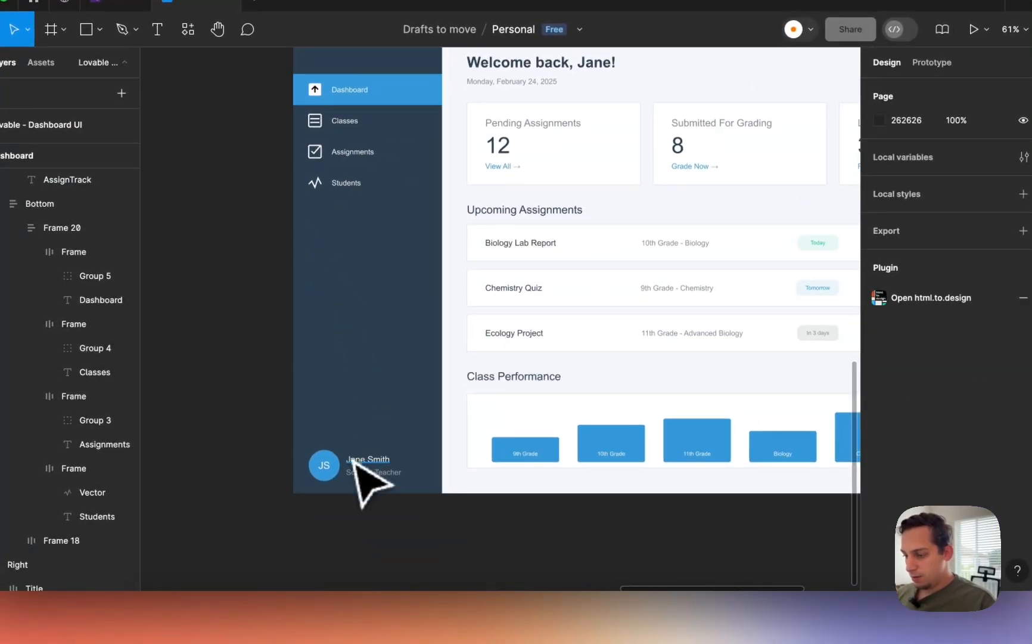
{"action": "left_click", "coordinate": [356, 463]}
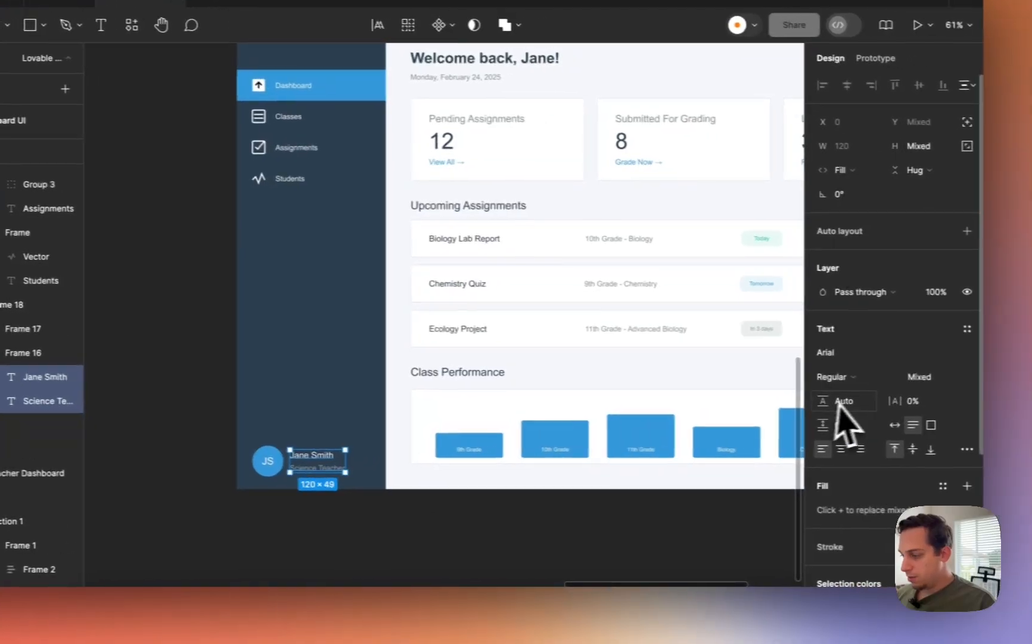
{"action": "left_click", "coordinate": [980, 382]}
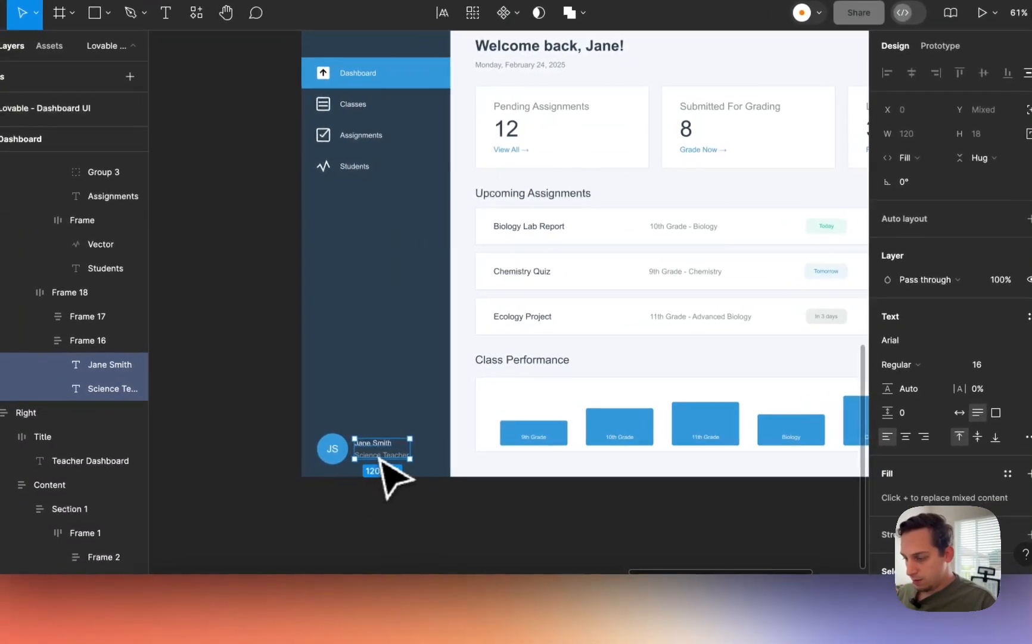
{"action": "left_click", "coordinate": [296, 467]}
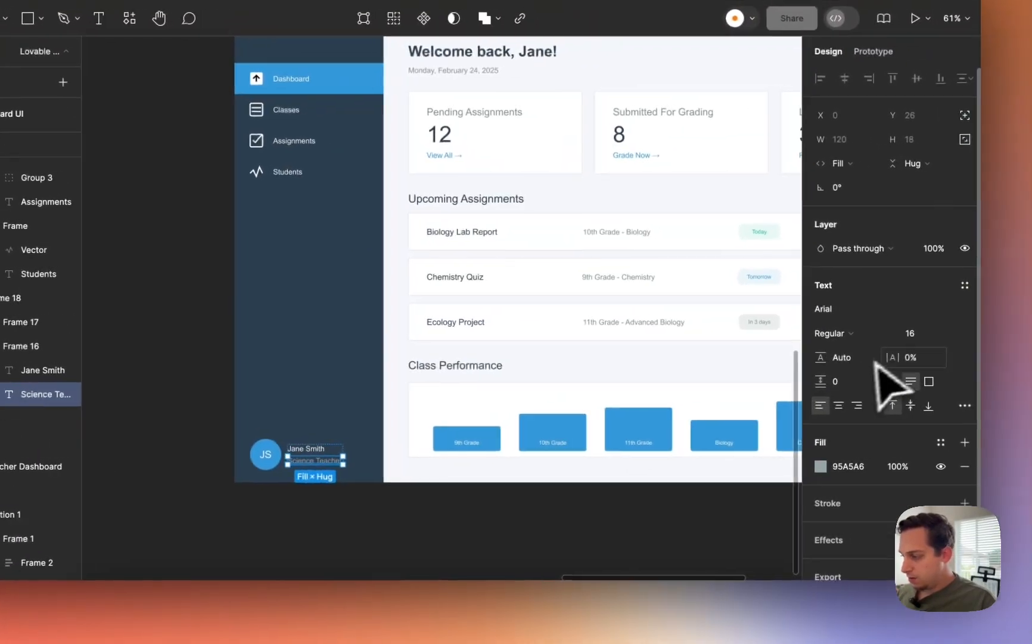
{"action": "left_click", "coordinate": [912, 333]}
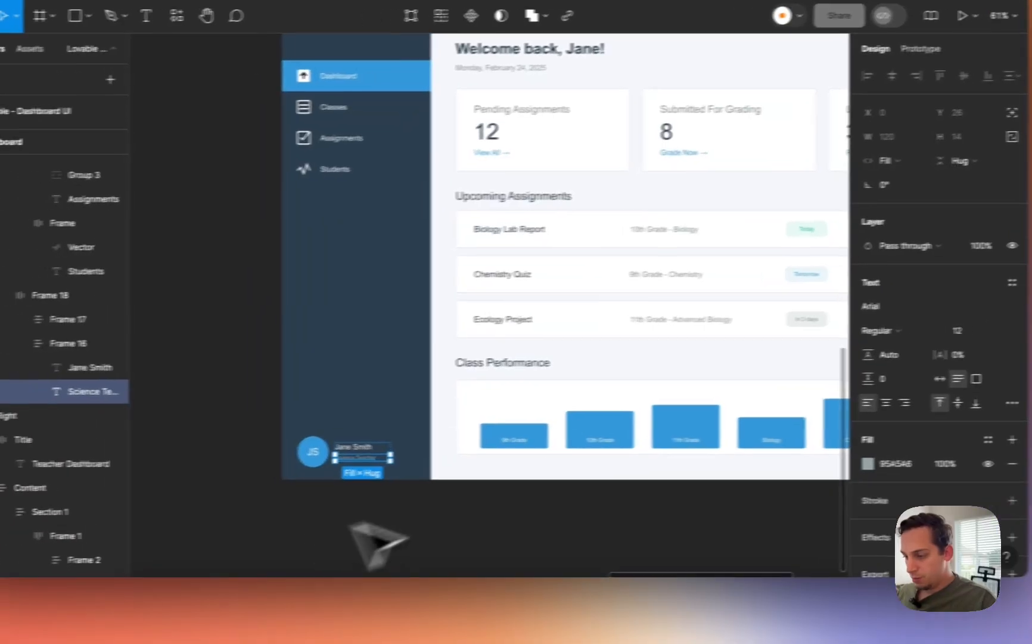
{"action": "left_click", "coordinate": [253, 458]}
{"action": "left_click", "coordinate": [945, 332]}
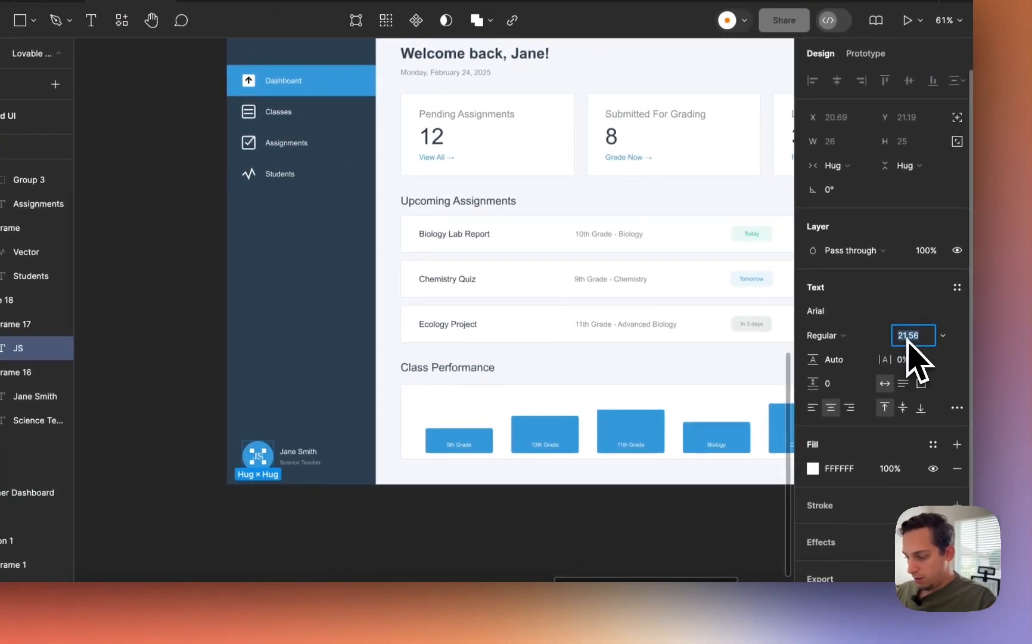
{"action": "type", "text": "8"}
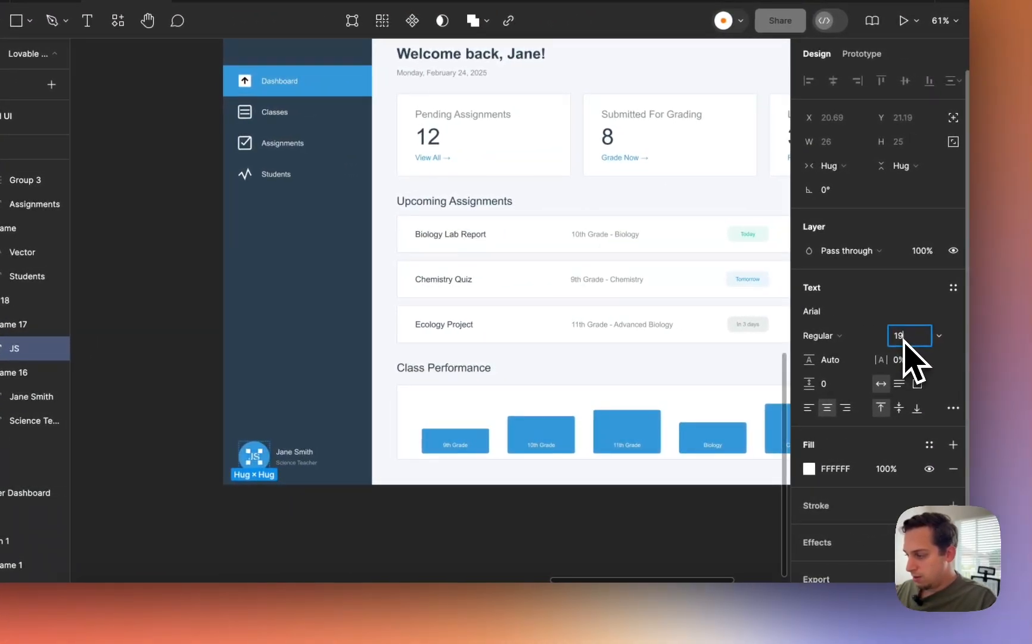
{"action": "left_click", "coordinate": [306, 544]}
- Drag the Dashboard frame's width between about 1083 and 1528 to check how cards and rows reflow
{"action": "scroll", "coordinate": [298, 544], "scroll_direction": "down", "scroll_amount": 2}
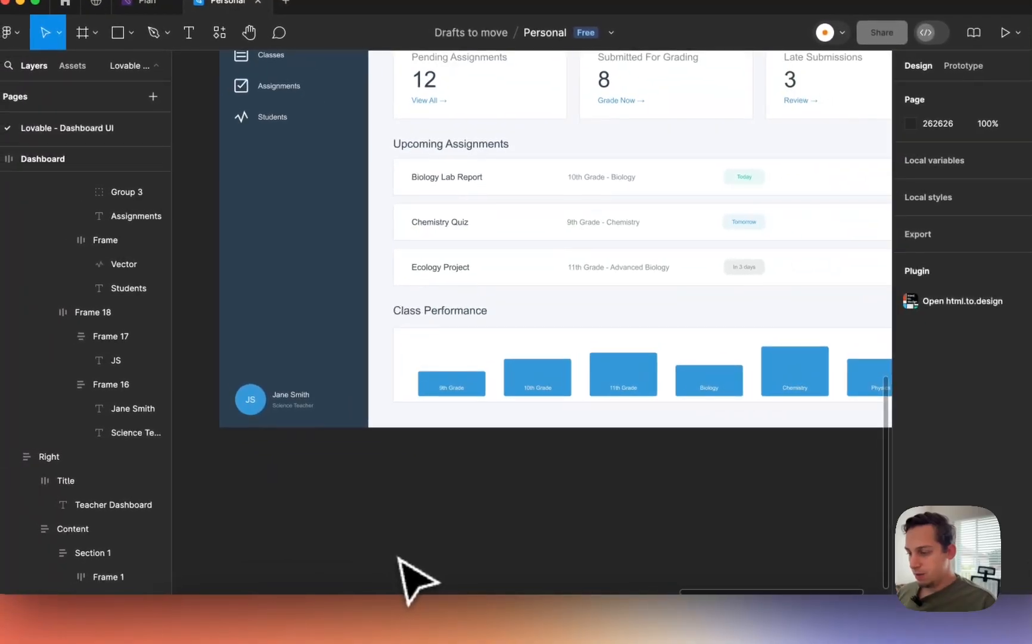
{"action": "scroll", "coordinate": [296, 543], "scroll_direction": "down", "scroll_amount": 5}
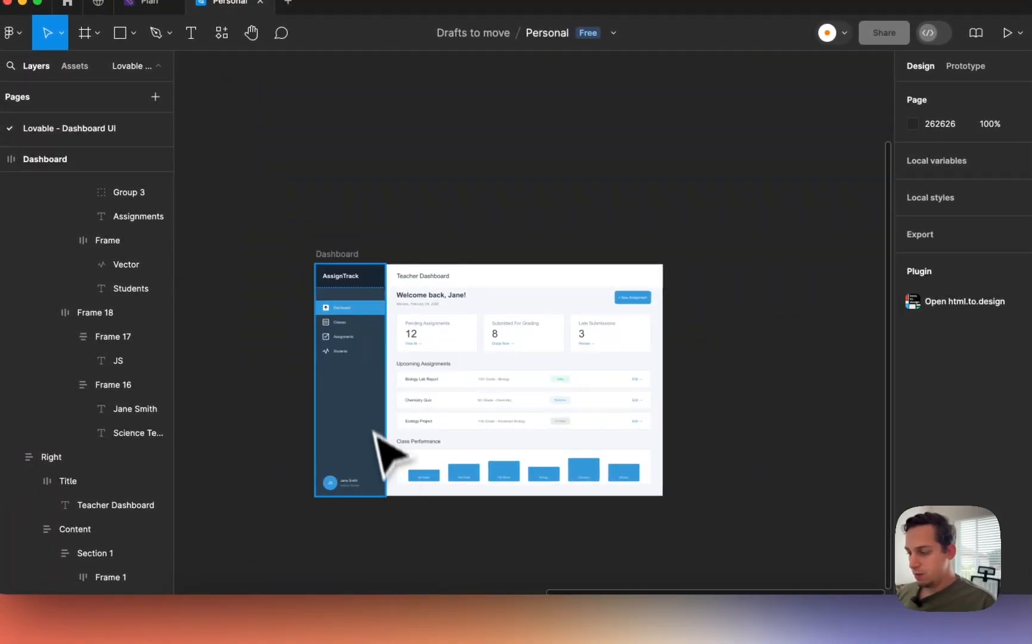
{"action": "scroll", "coordinate": [371, 420], "scroll_direction": "up", "scroll_amount": 5}
{"action": "scroll", "coordinate": [370, 418], "scroll_direction": "down", "scroll_amount": 5}
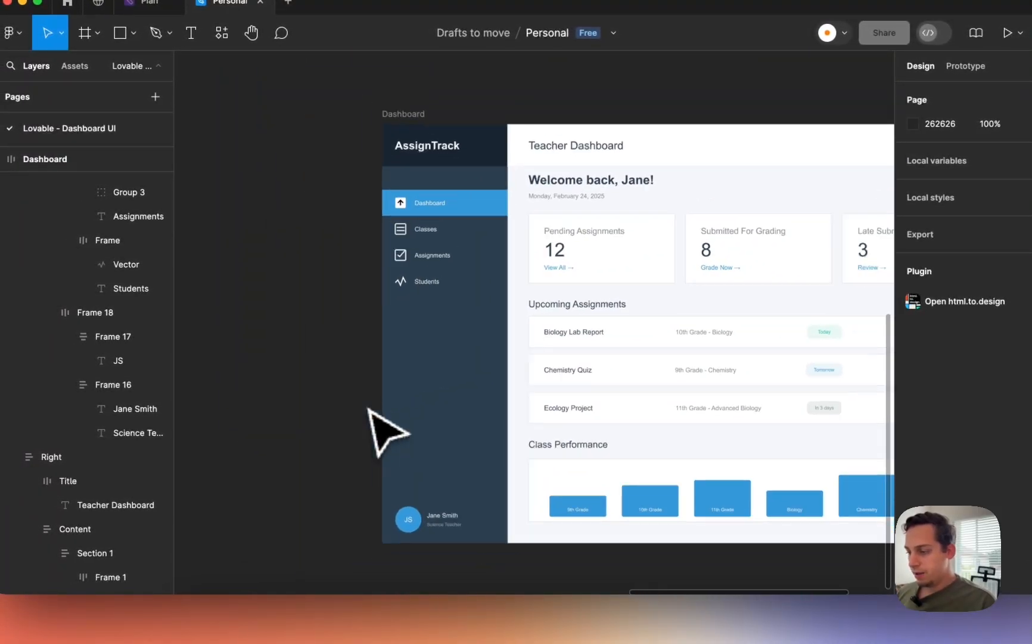
{"action": "scroll", "coordinate": [393, 429], "scroll_direction": "up", "scroll_amount": 5}
{"action": "scroll", "coordinate": [604, 349], "scroll_direction": "down", "scroll_amount": 3}
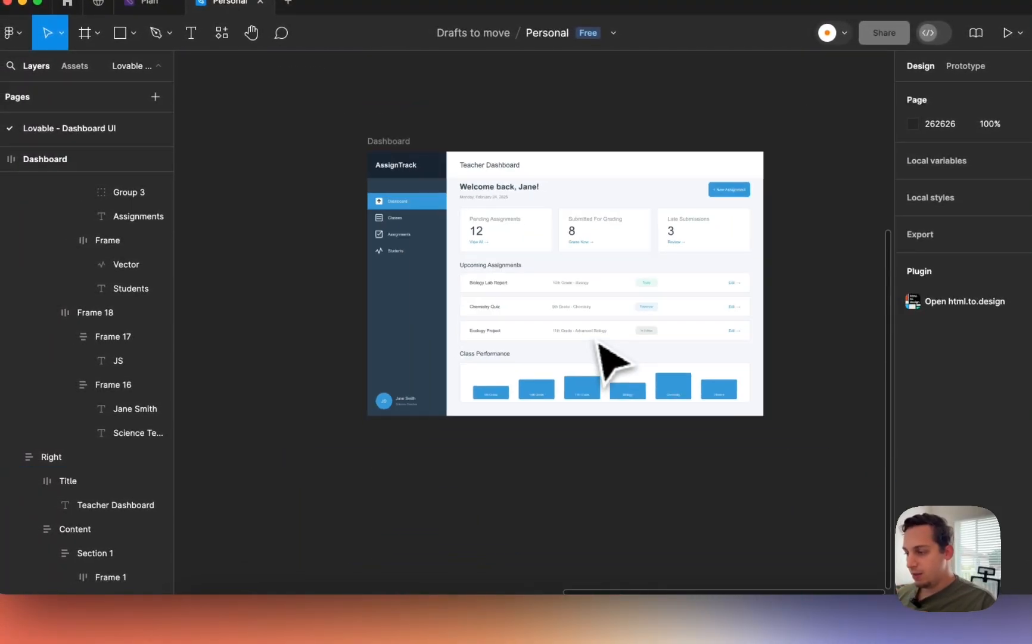
{"action": "left_click", "coordinate": [416, 156]}
{"action": "left_click_drag", "start_coordinate": [721, 338], "coordinate": [626, 341]}
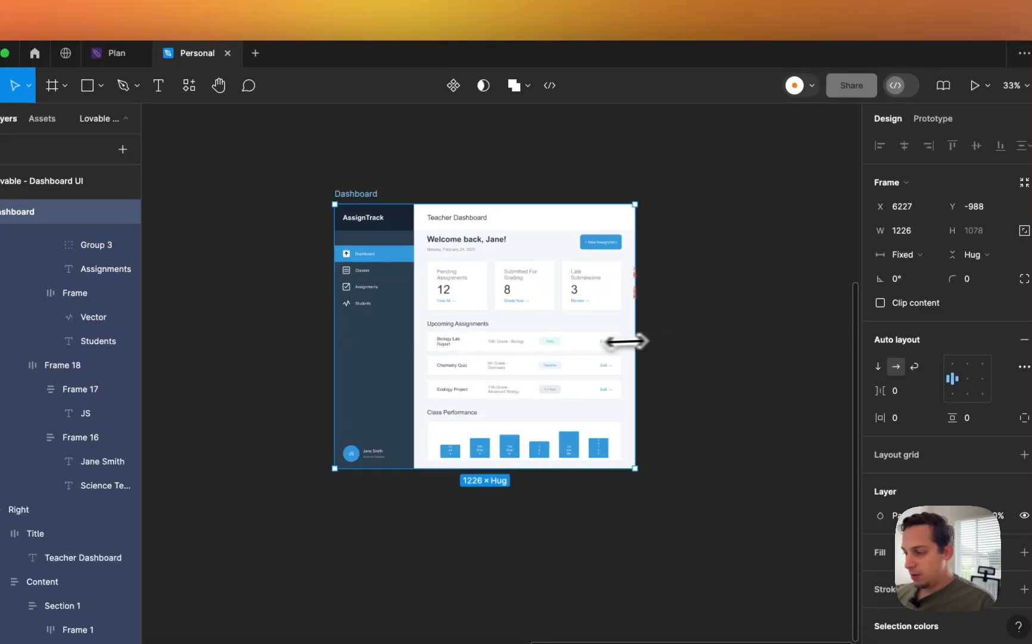
{"action": "left_click_drag", "start_coordinate": [424, 361], "coordinate": [517, 364]}
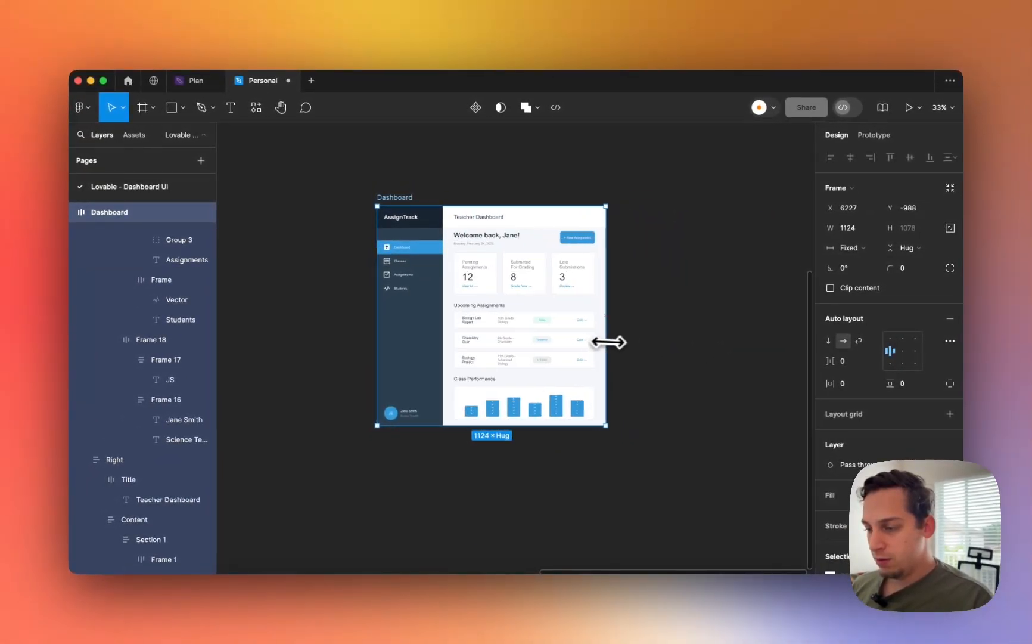
{"action": "left_click_drag", "start_coordinate": [635, 345], "coordinate": [588, 361]}
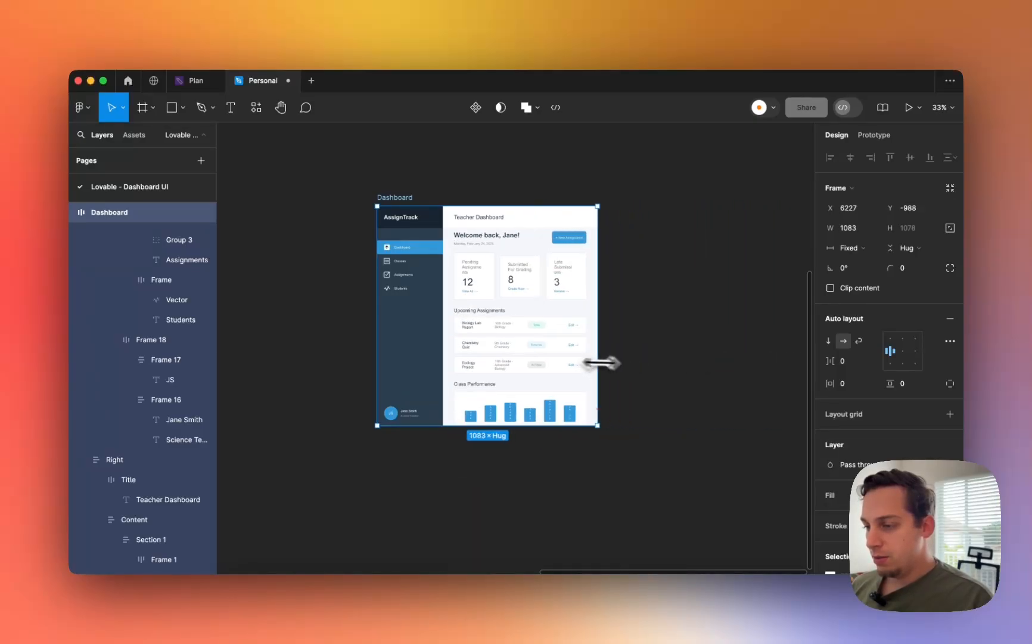
{"action": "left_click_drag", "start_coordinate": [423, 344], "coordinate": [667, 350]}
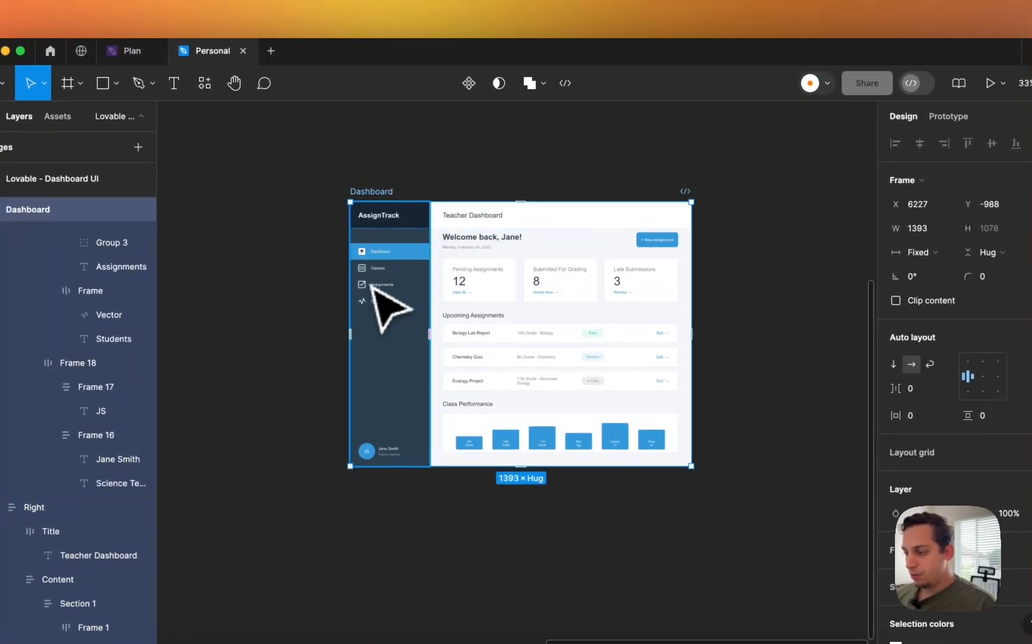
{"action": "scroll", "coordinate": [372, 285], "scroll_direction": "up", "scroll_amount": 5}
{"action": "left_click", "coordinate": [449, 288]}
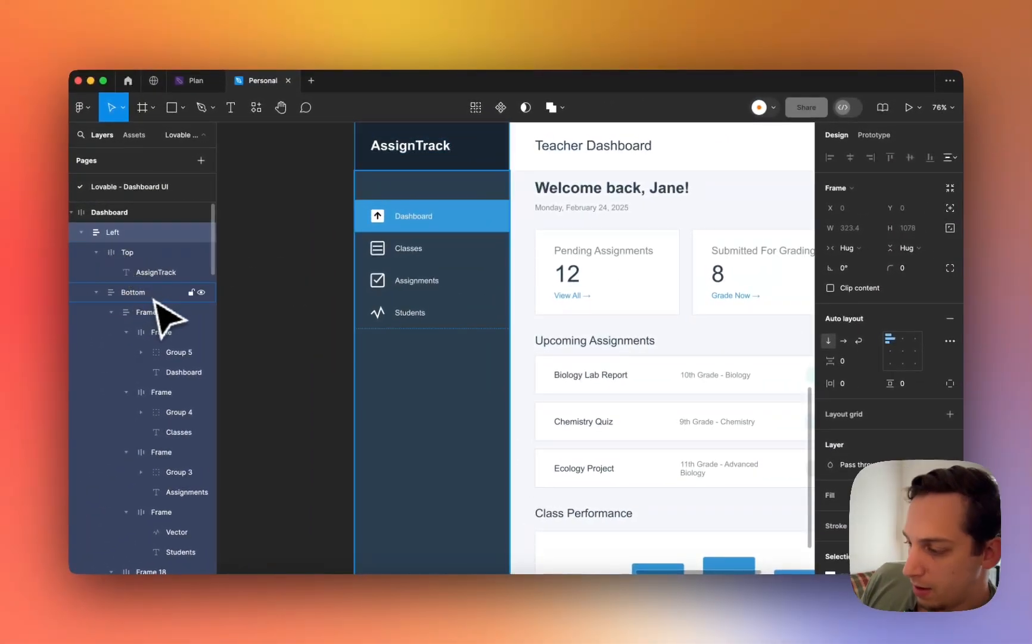
{"action": "left_click", "coordinate": [849, 247]}
{"action": "left_click", "coordinate": [853, 268]}
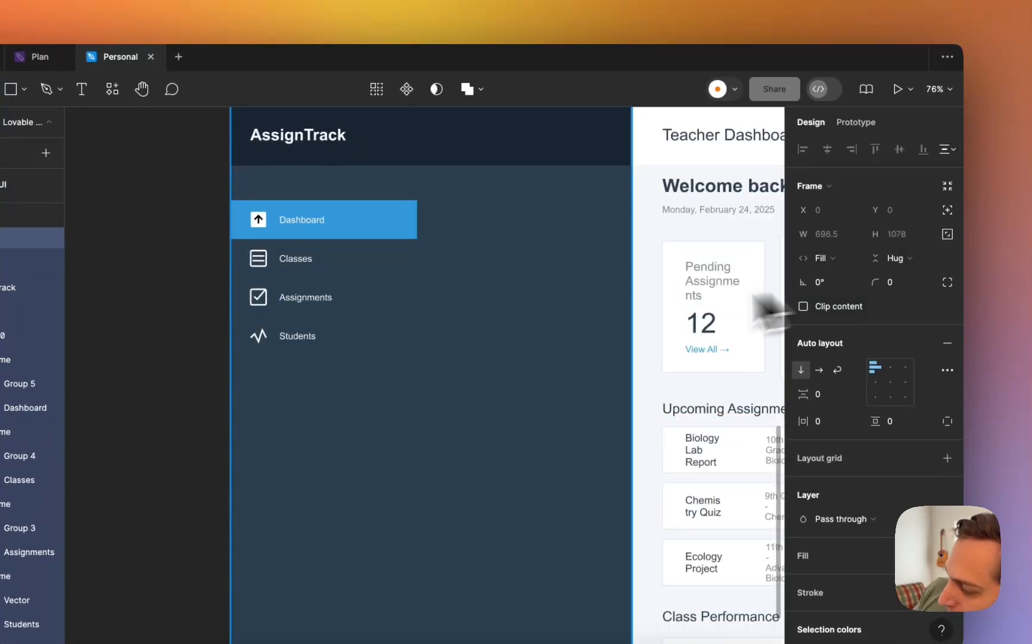
{"action": "scroll", "coordinate": [591, 324], "scroll_direction": "down", "scroll_amount": 5}
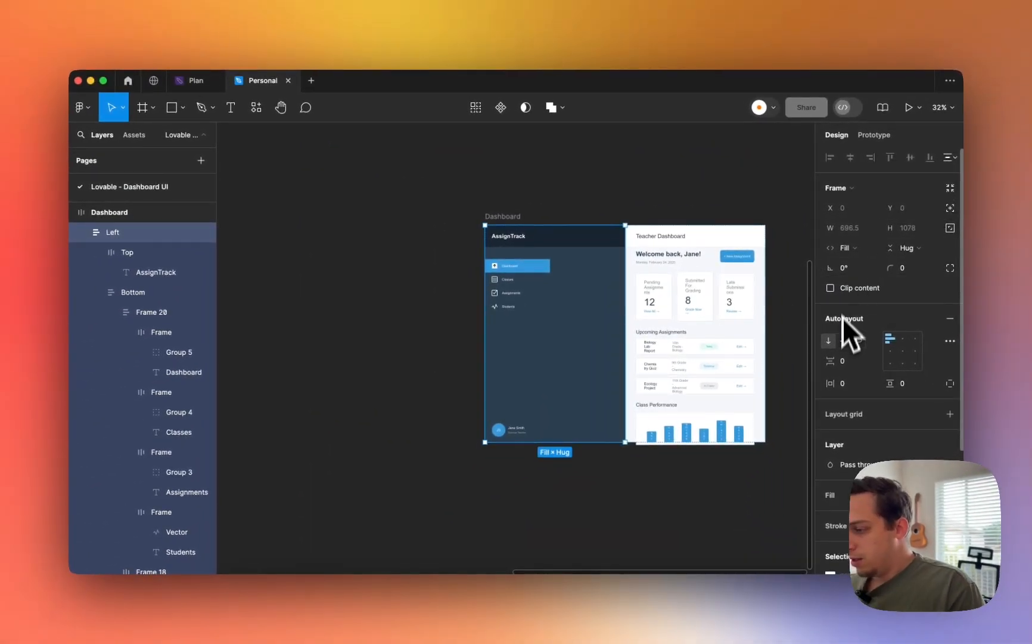
{"action": "scroll", "coordinate": [844, 368], "scroll_direction": "down", "scroll_amount": 4}
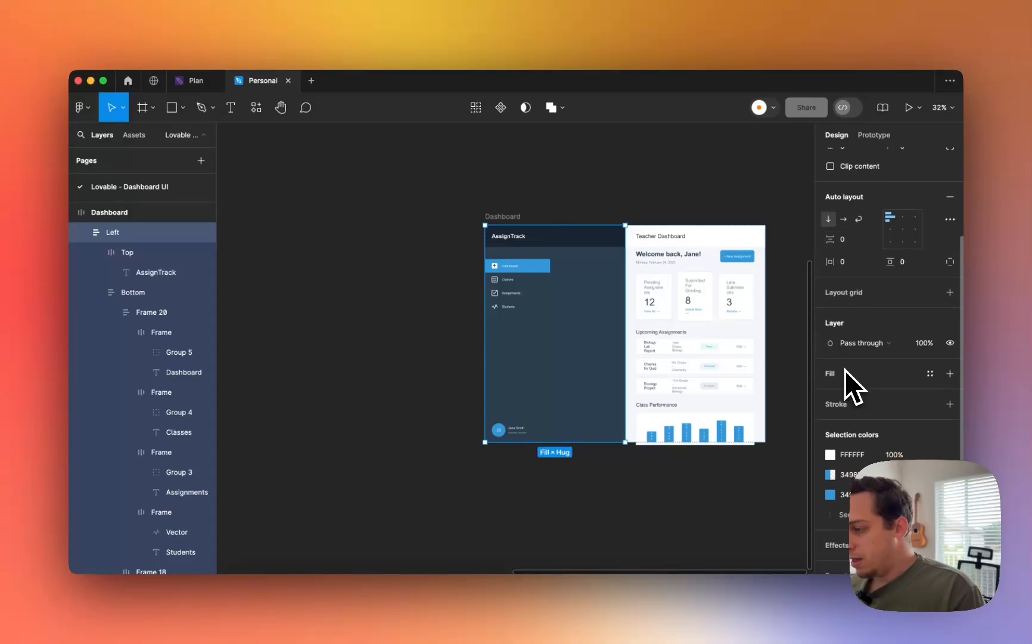
{"action": "scroll", "coordinate": [844, 370], "scroll_direction": "up", "scroll_amount": 4}
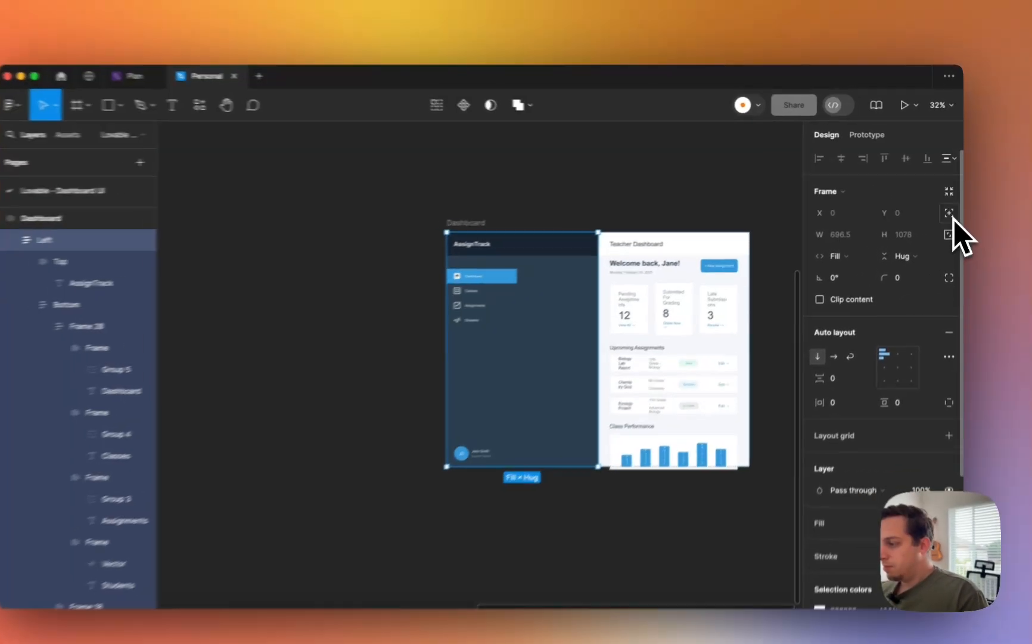
{"action": "left_click", "coordinate": [950, 214]}
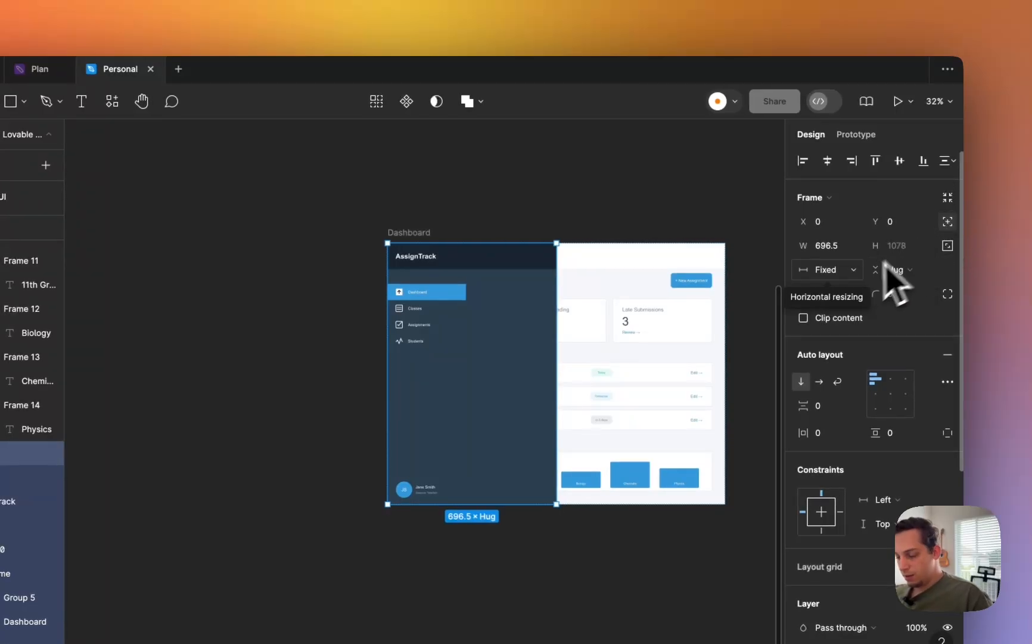
{"action": "key", "text": "super+z"}
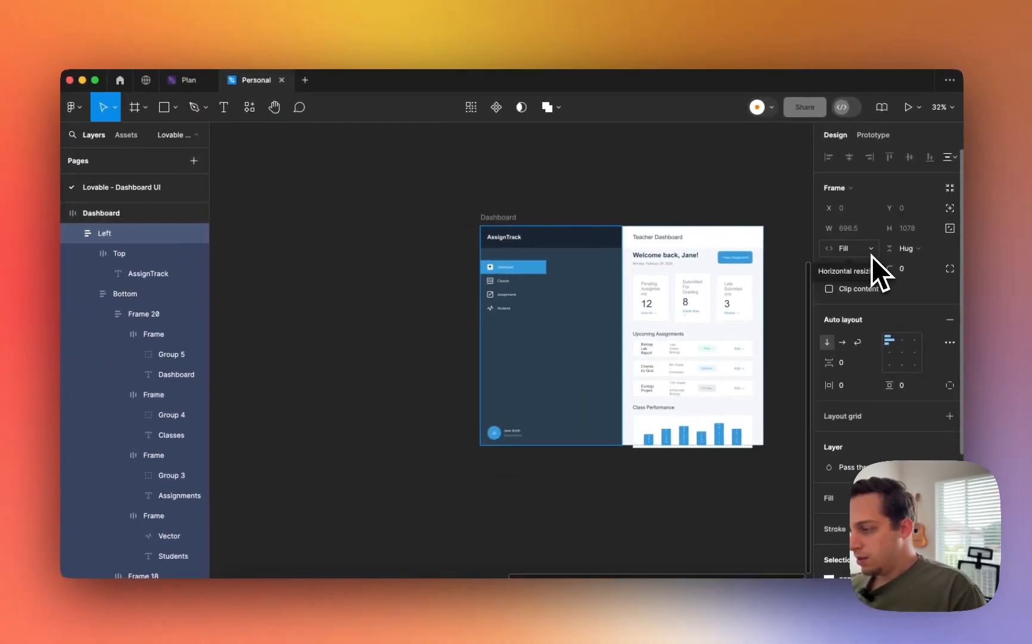
{"action": "scroll", "coordinate": [869, 428], "scroll_direction": "down", "scroll_amount": 5}
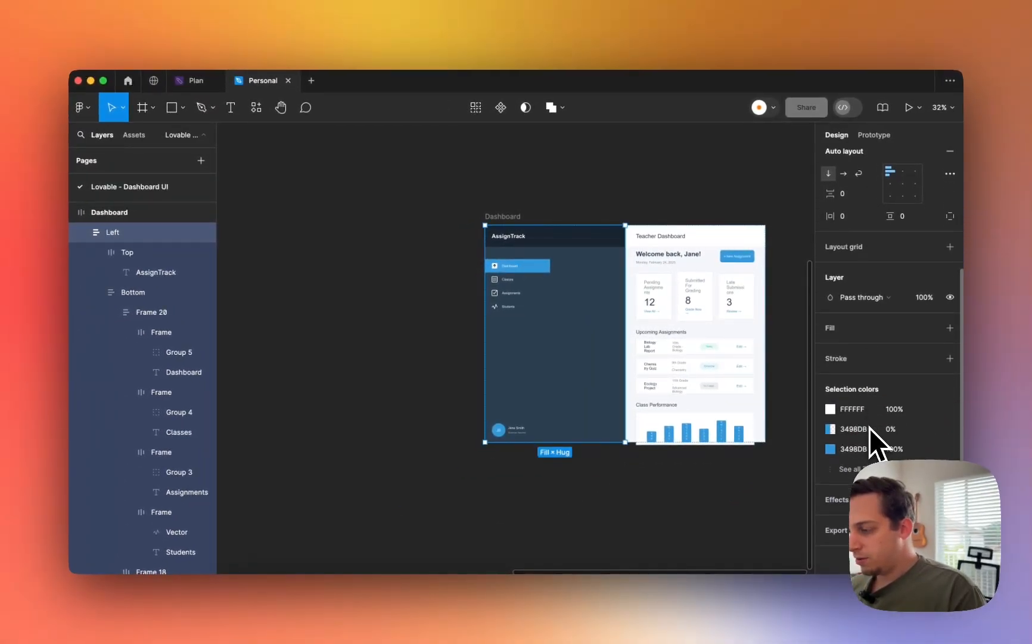
{"action": "scroll", "coordinate": [869, 428], "scroll_direction": "up", "scroll_amount": 5}
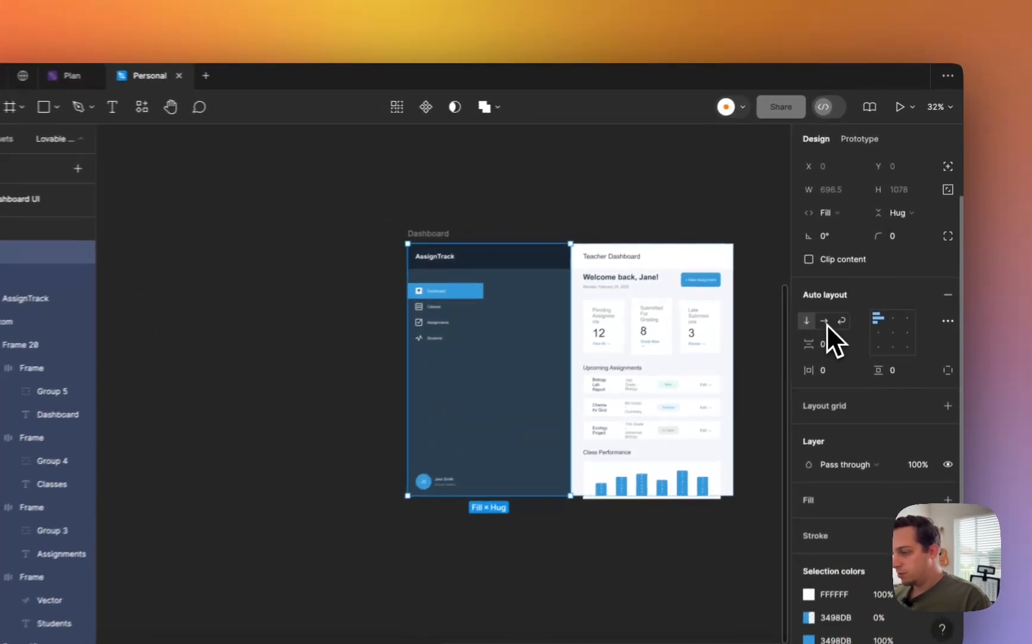
{"action": "left_click", "coordinate": [845, 292]}
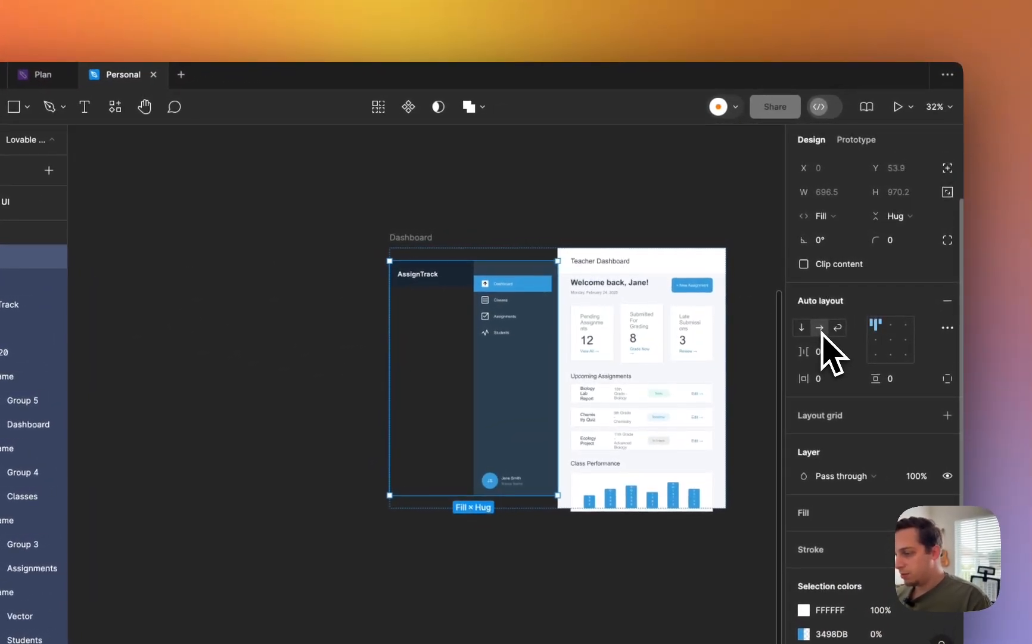
{"action": "left_click", "coordinate": [833, 295]}
{"action": "left_click", "coordinate": [947, 328]}
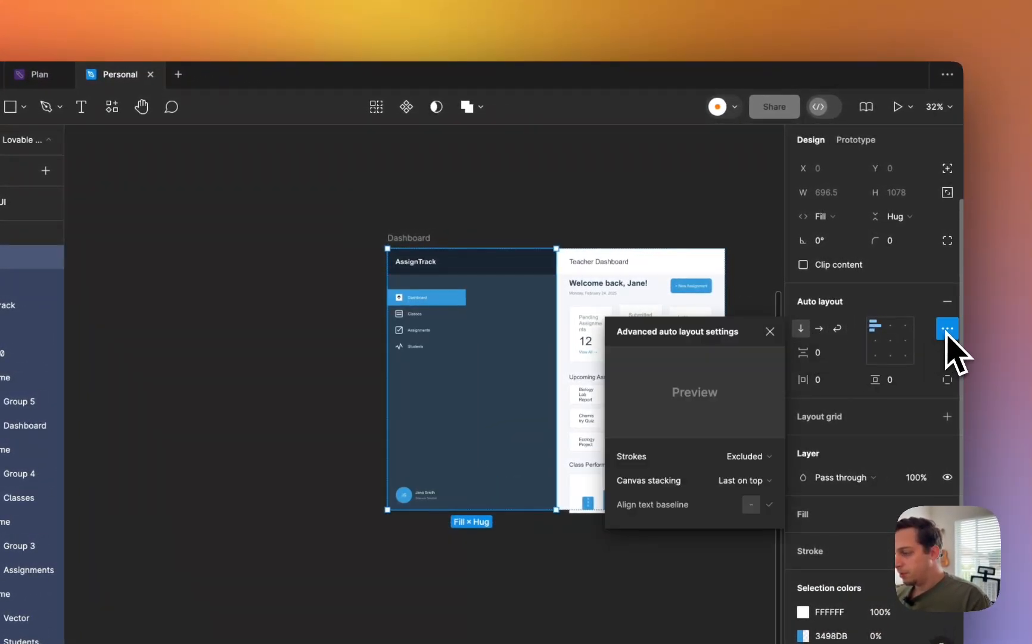
{"action": "left_click", "coordinate": [947, 330]}
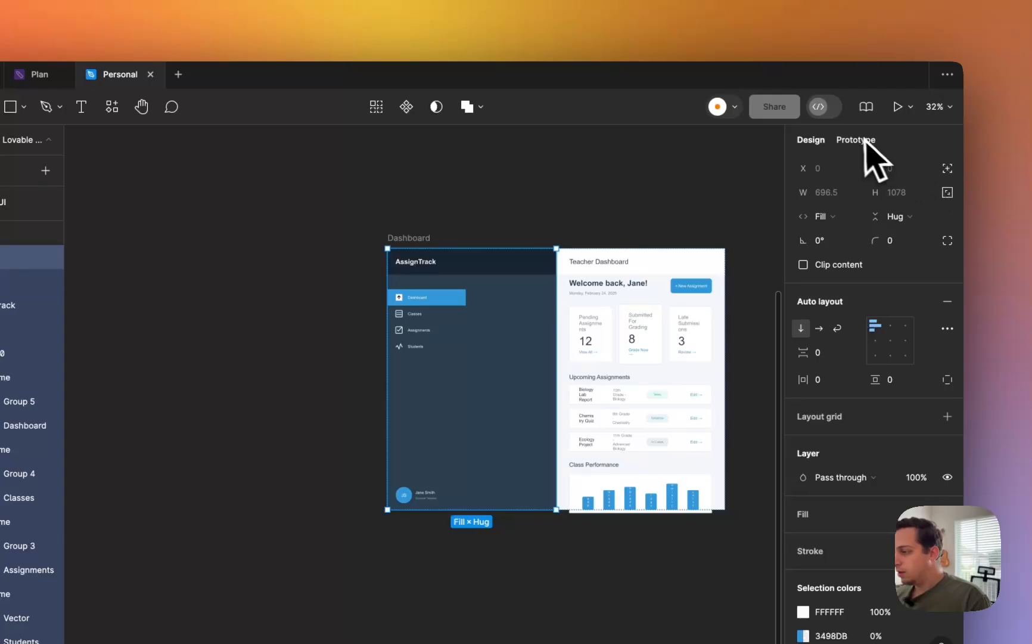
{"action": "key", "text": "super+z"}
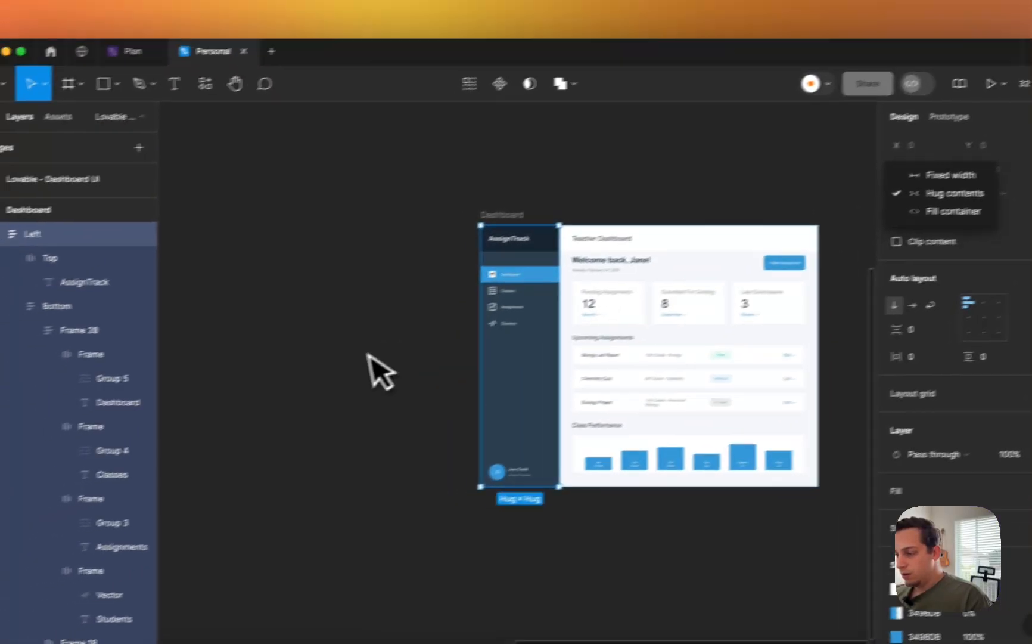
{"action": "left_click", "coordinate": [281, 393]}
{"action": "scroll", "coordinate": [425, 294], "scroll_direction": "up", "scroll_amount": 5}
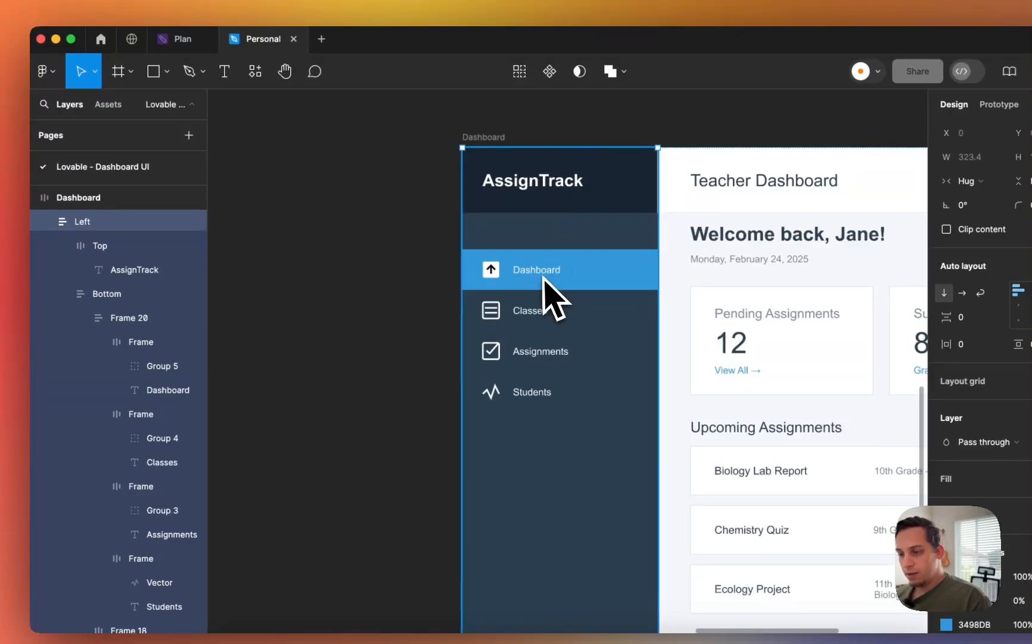
- Set the nav items block width to Hug and inspect the sidebar's 546 item spacing
{"action": "left_click", "coordinate": [123, 246]}
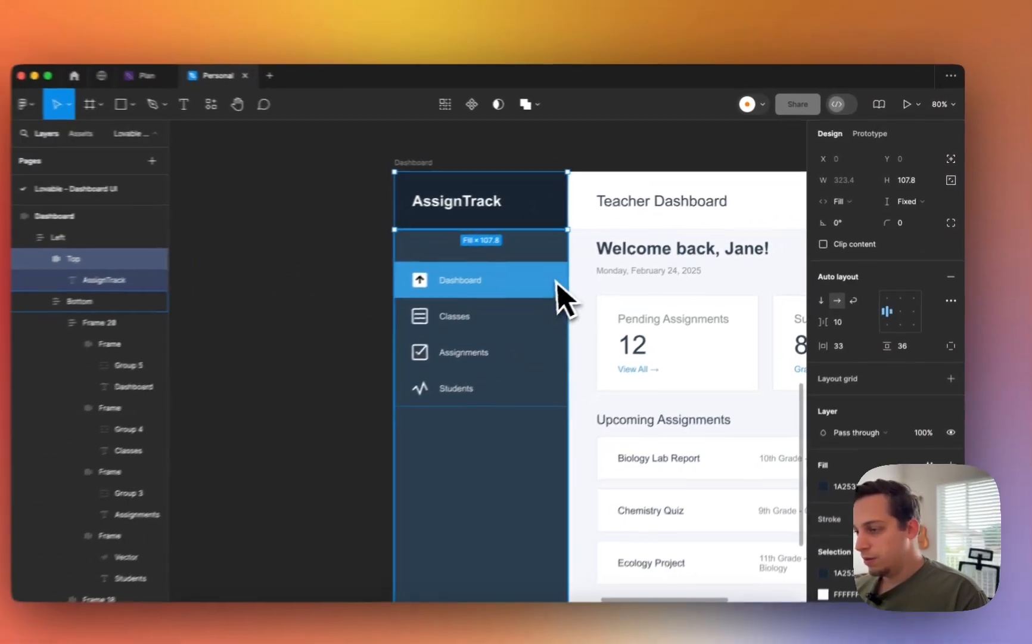
{"action": "left_click", "coordinate": [557, 292]}
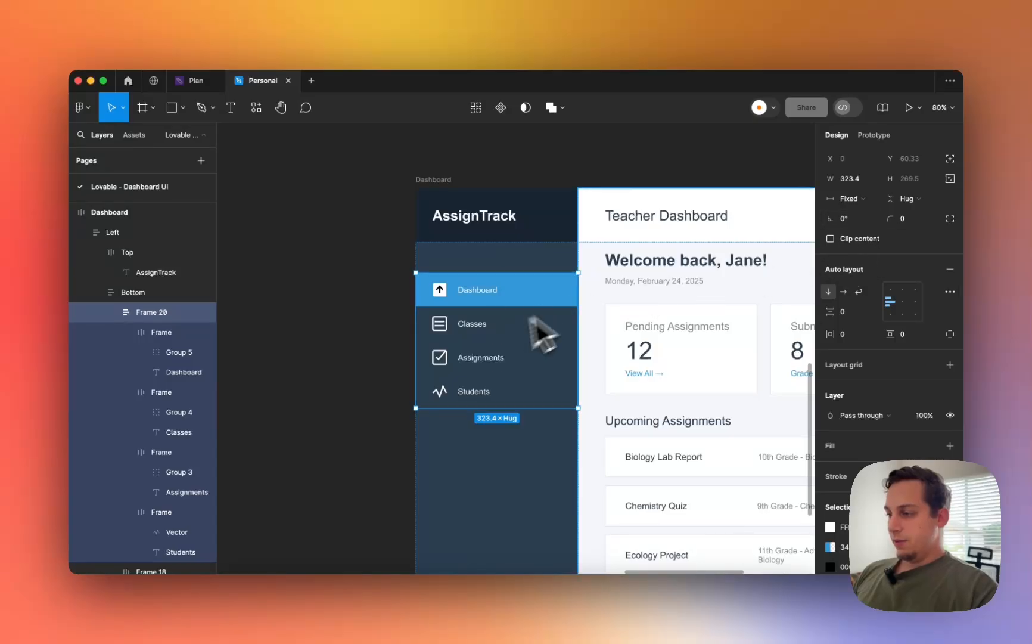
{"action": "left_click", "coordinate": [849, 198]}
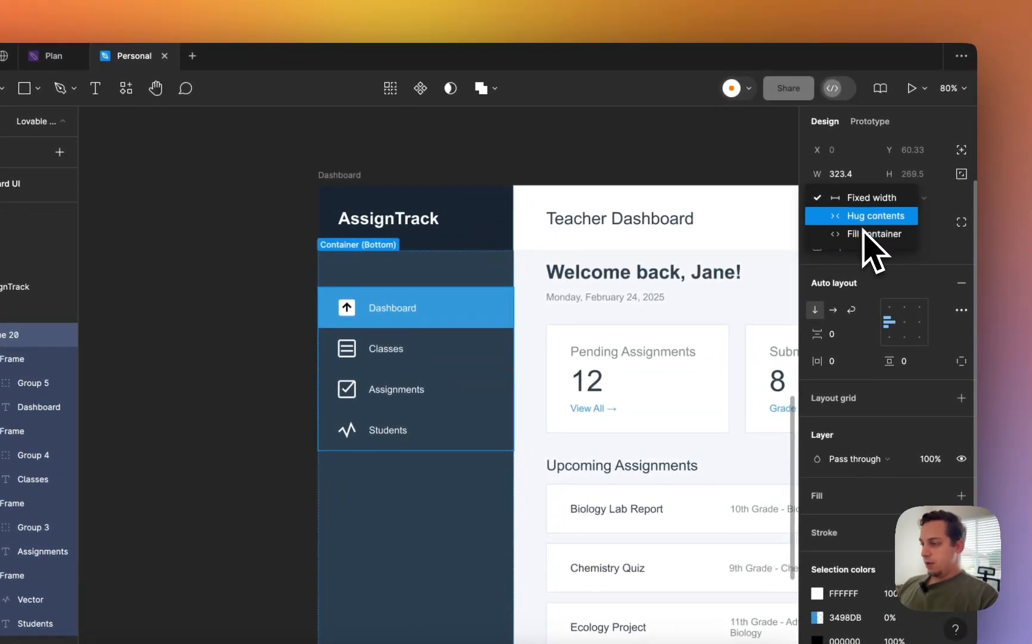
{"action": "left_click", "coordinate": [864, 226]}
{"action": "left_click", "coordinate": [498, 421]}
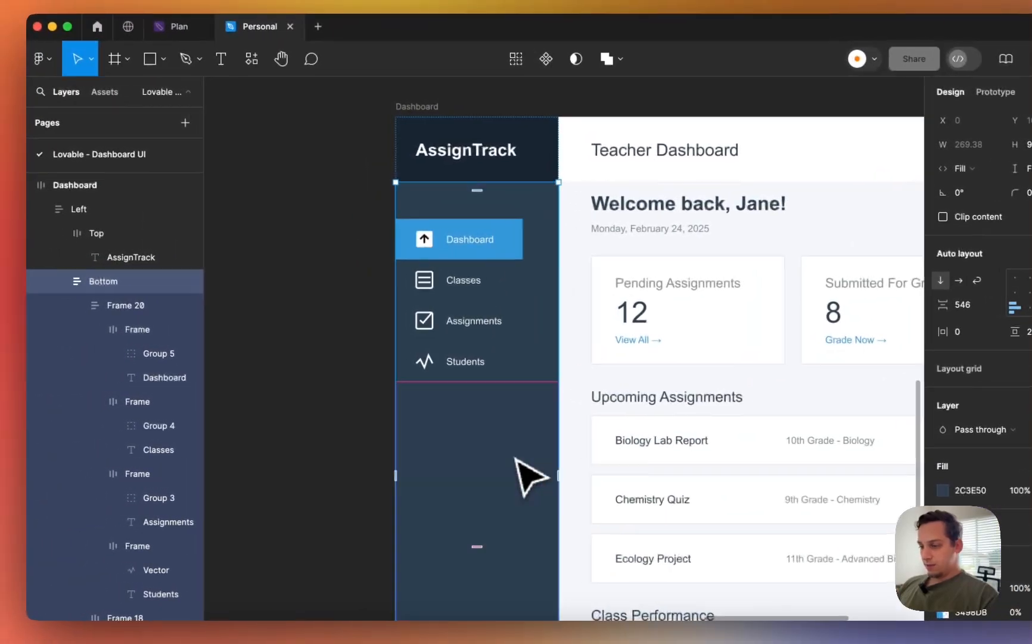
{"action": "left_click", "coordinate": [407, 436]}
{"action": "left_click", "coordinate": [550, 354]}
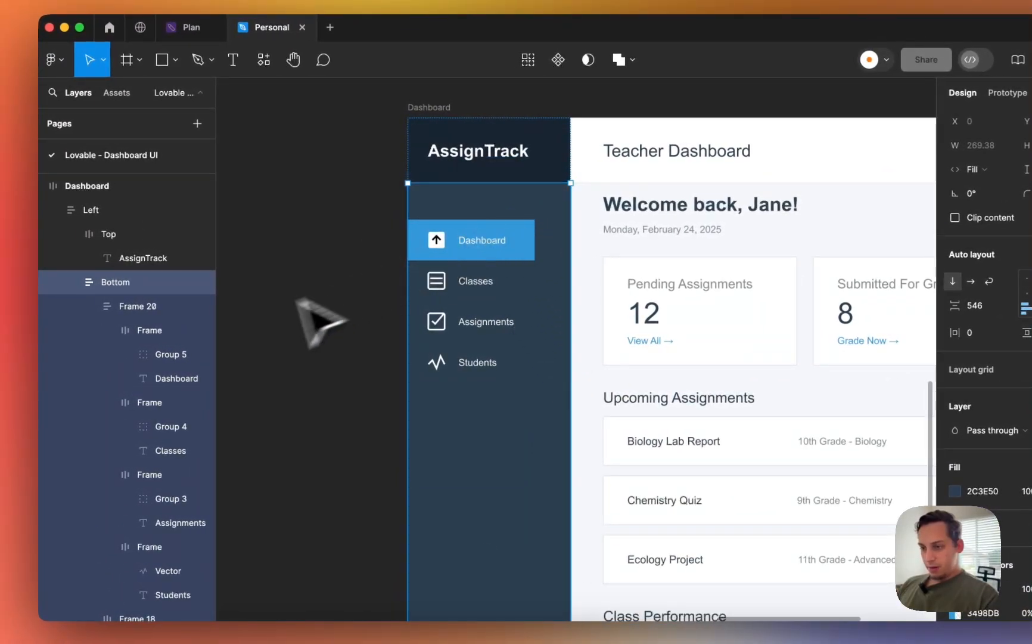
- Inspect the Dashboard nav item, nav block, Left sidebar and Bottom container width sizing
{"action": "left_click", "coordinate": [143, 331]}
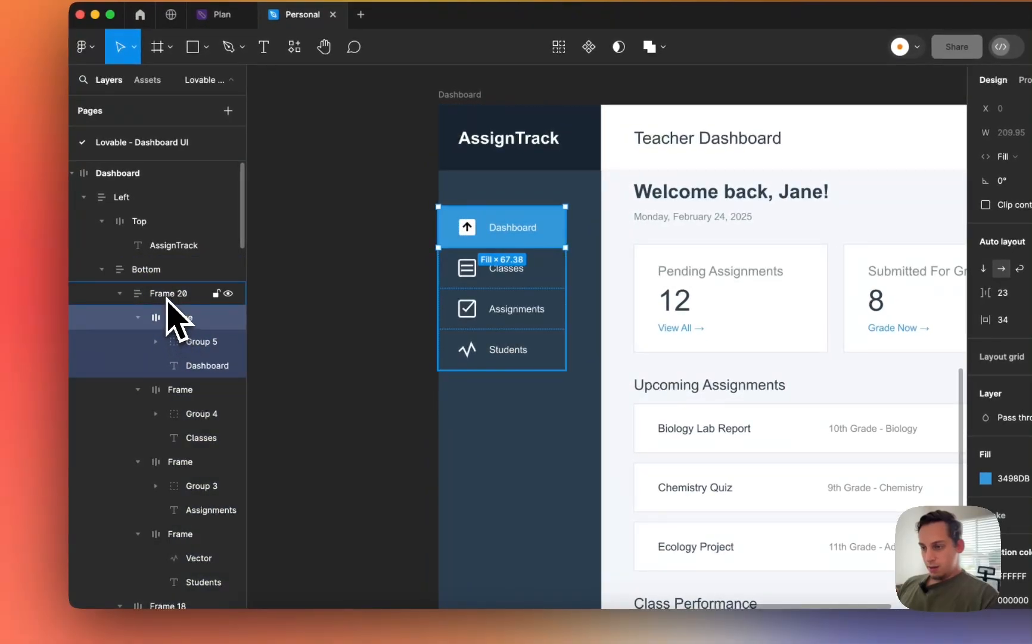
{"action": "left_click", "coordinate": [163, 301]}
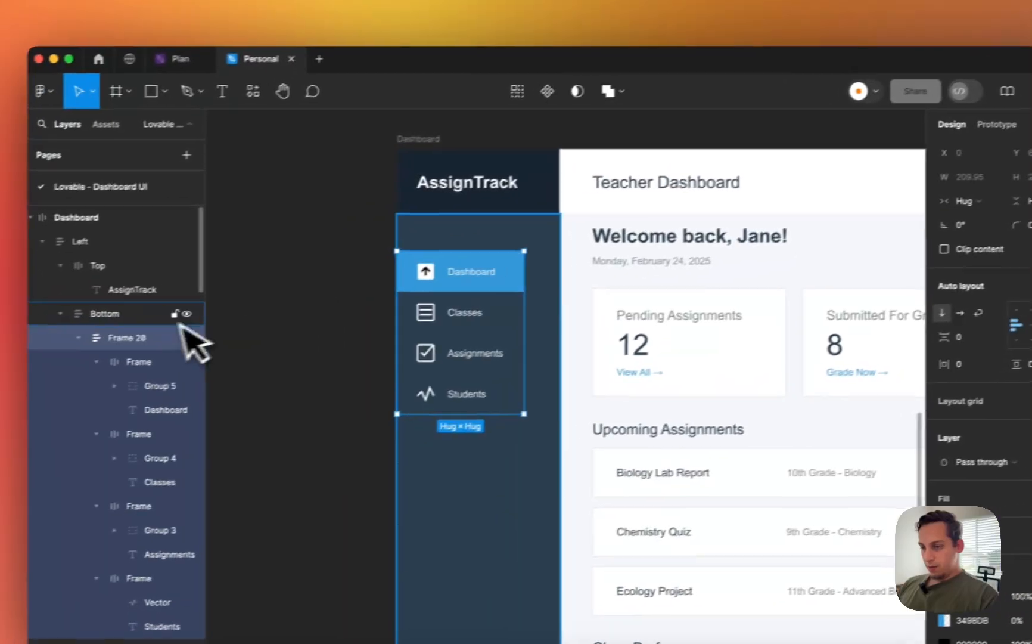
{"action": "left_click", "coordinate": [179, 273]}
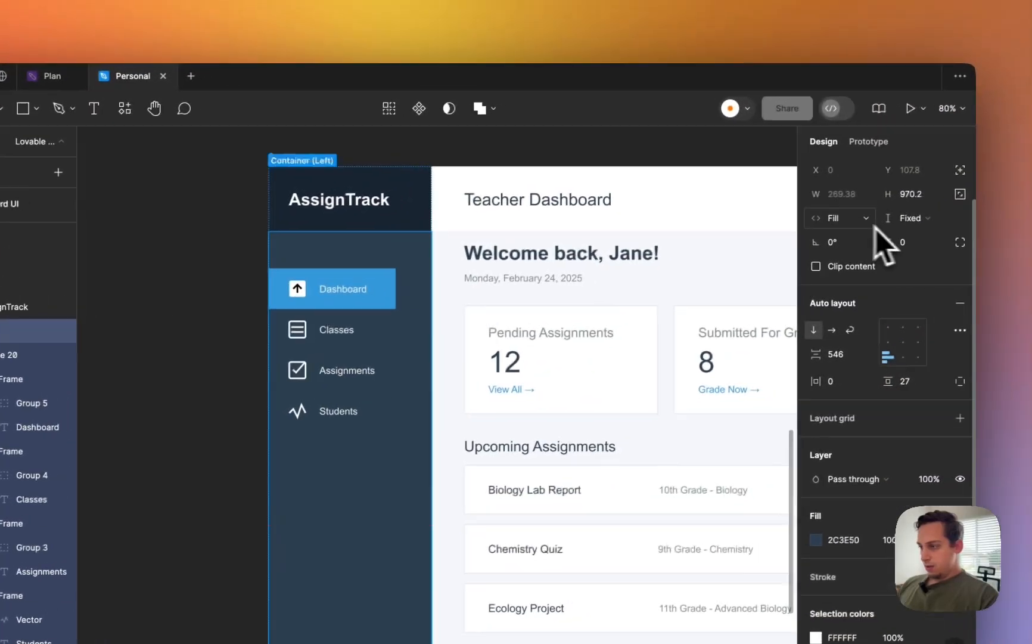
{"action": "left_click", "coordinate": [992, 196]}
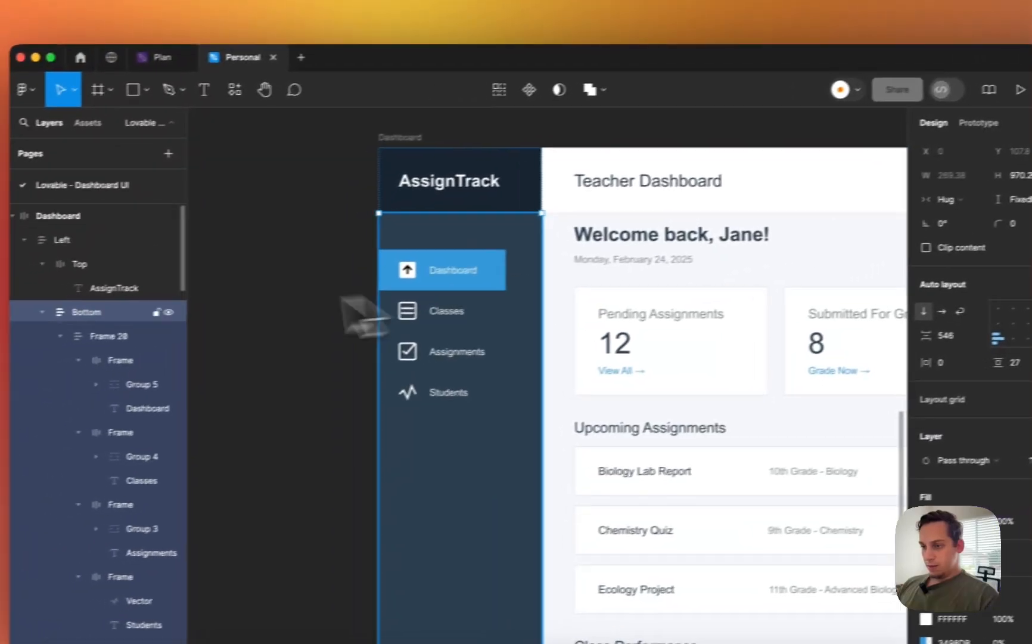
{"action": "left_click", "coordinate": [140, 247]}
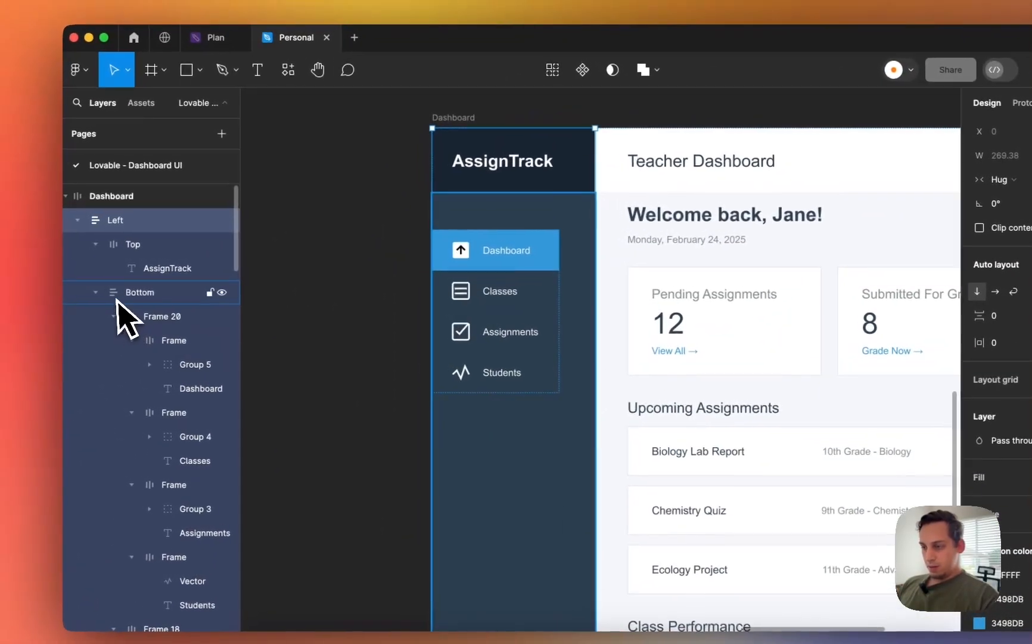
{"action": "left_click", "coordinate": [81, 318]}
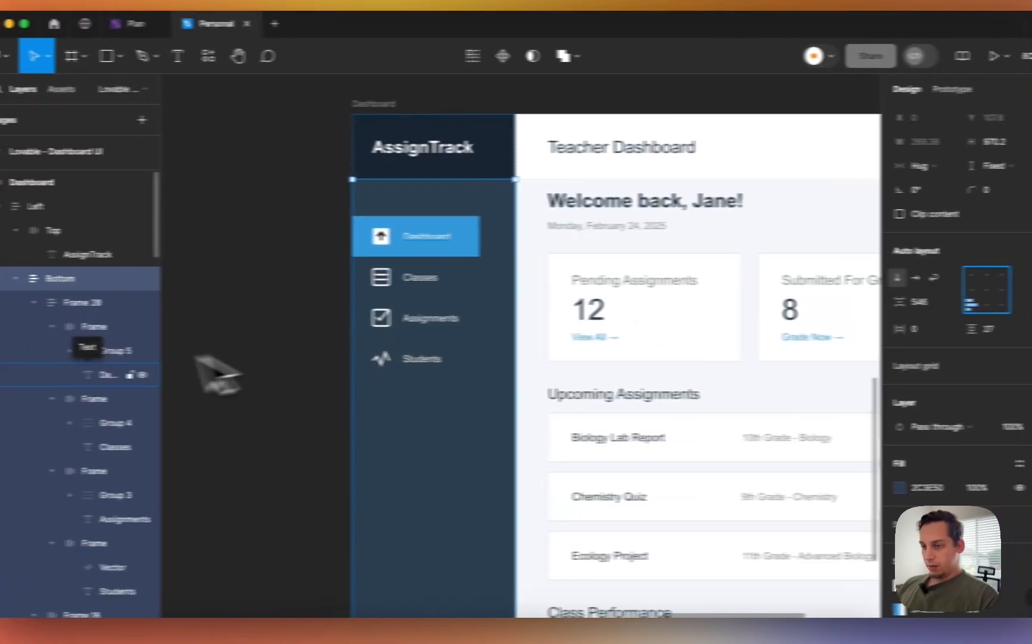
{"action": "scroll", "coordinate": [543, 357], "scroll_direction": "down", "scroll_amount": 10}
{"action": "scroll", "coordinate": [540, 341], "scroll_direction": "up", "scroll_amount": 5}
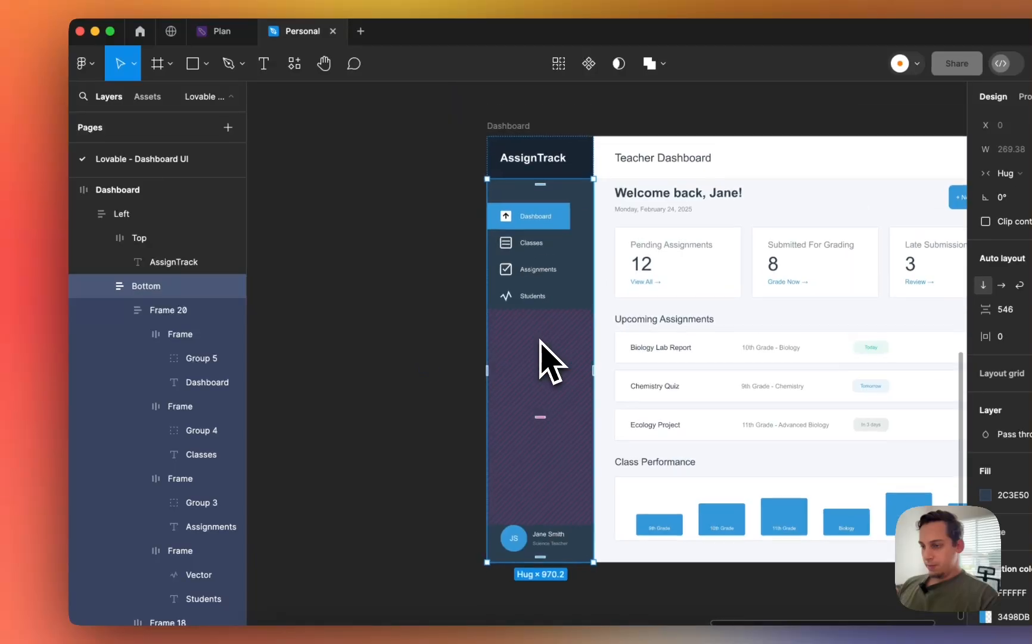
- Set Frame 20 and every nav label, starting with Dashboard, to Fill container width
{"action": "left_click", "coordinate": [169, 310]}
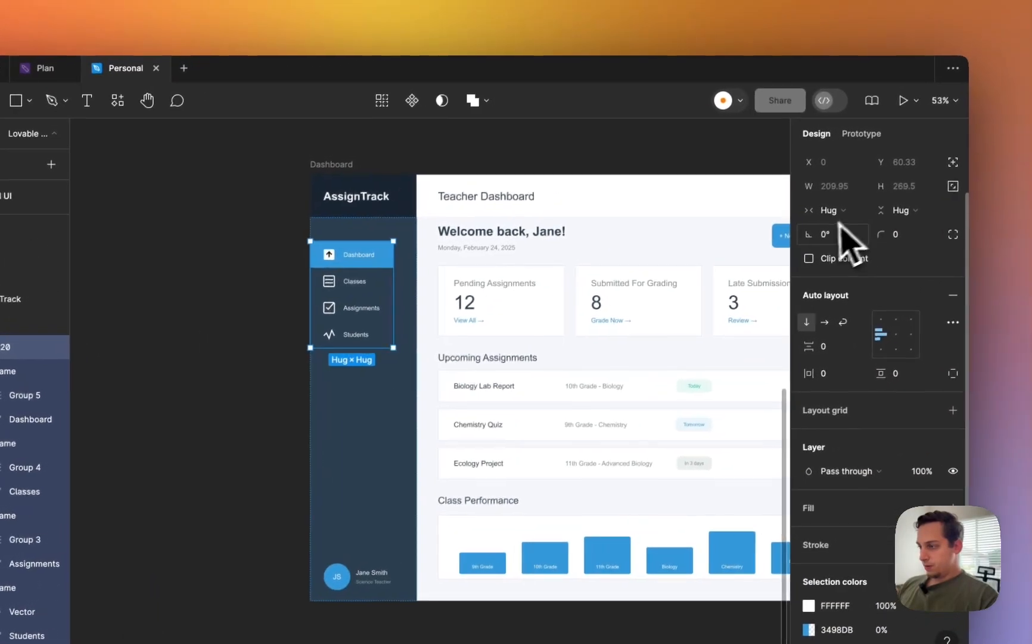
{"action": "left_click", "coordinate": [1007, 174]}
{"action": "left_click", "coordinate": [812, 229]}
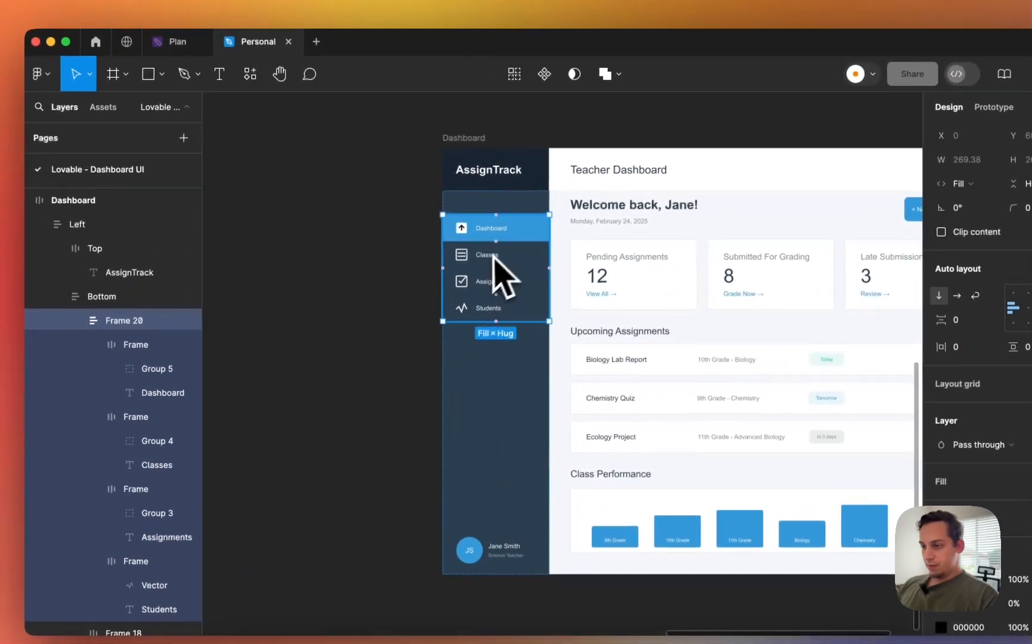
{"action": "left_click", "coordinate": [143, 344]}
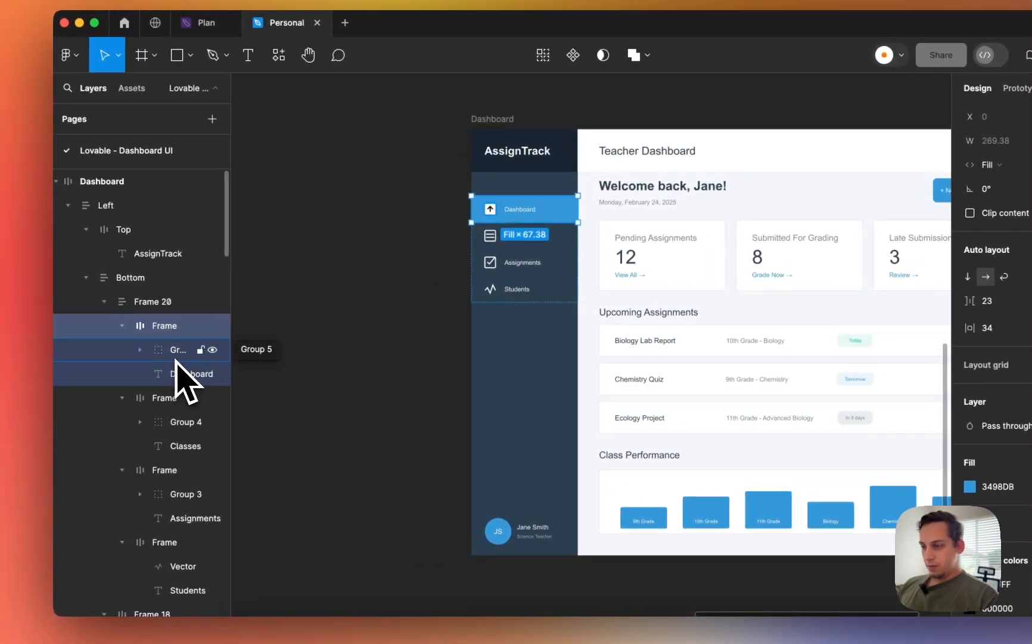
{"action": "left_click", "coordinate": [76, 370]}
{"action": "left_click", "coordinate": [177, 374]}
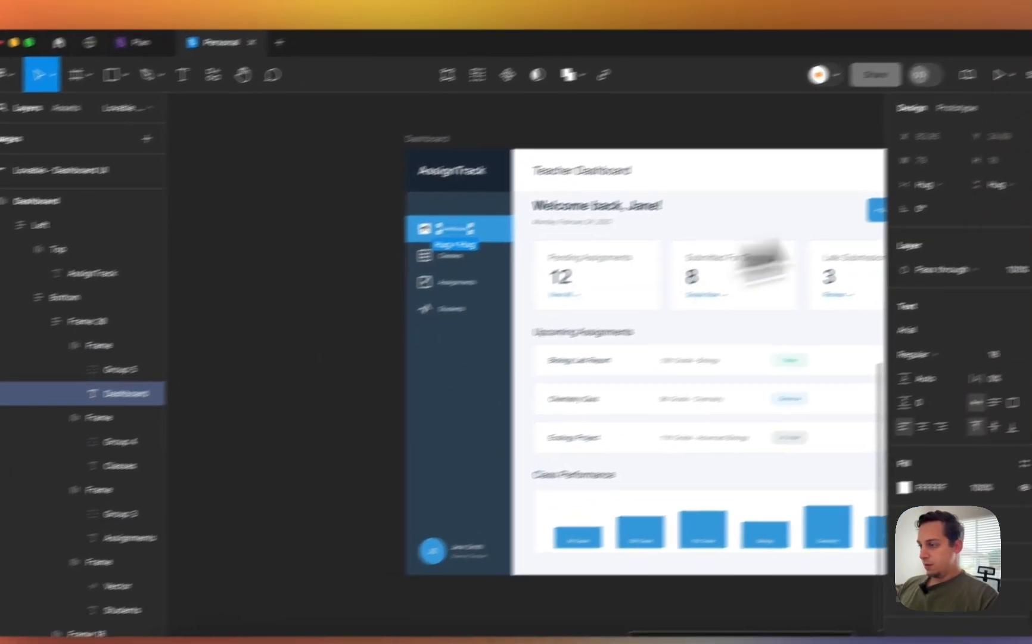
{"action": "left_click", "coordinate": [997, 165]}
{"action": "left_click", "coordinate": [840, 232]}
{"action": "left_click", "coordinate": [350, 284], "text": "shift"}
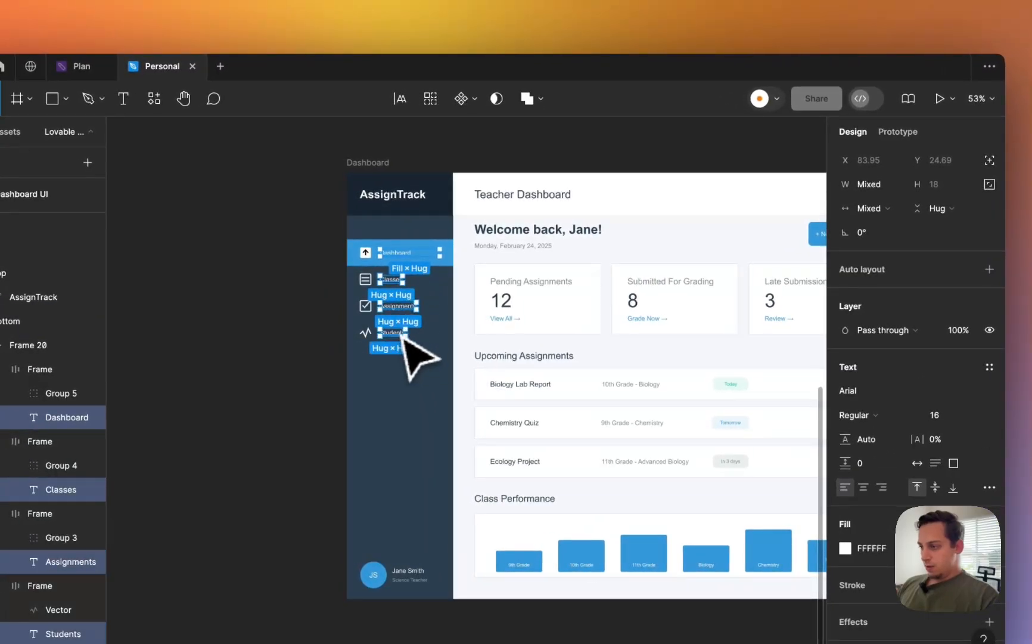
{"action": "left_click", "coordinate": [870, 208]}
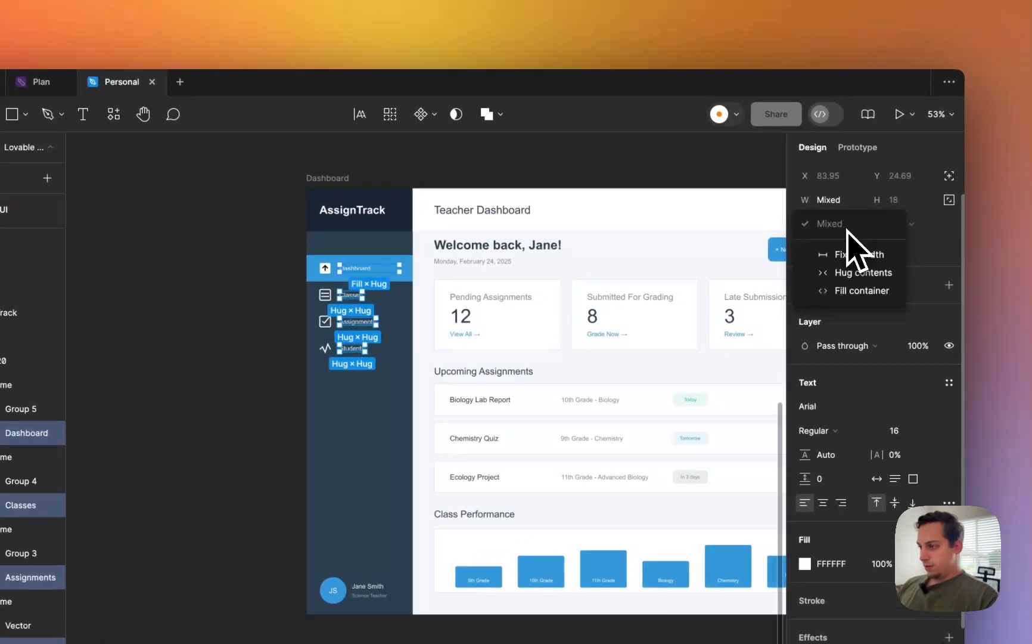
{"action": "left_click", "coordinate": [853, 291]}
{"action": "left_click", "coordinate": [275, 333]}
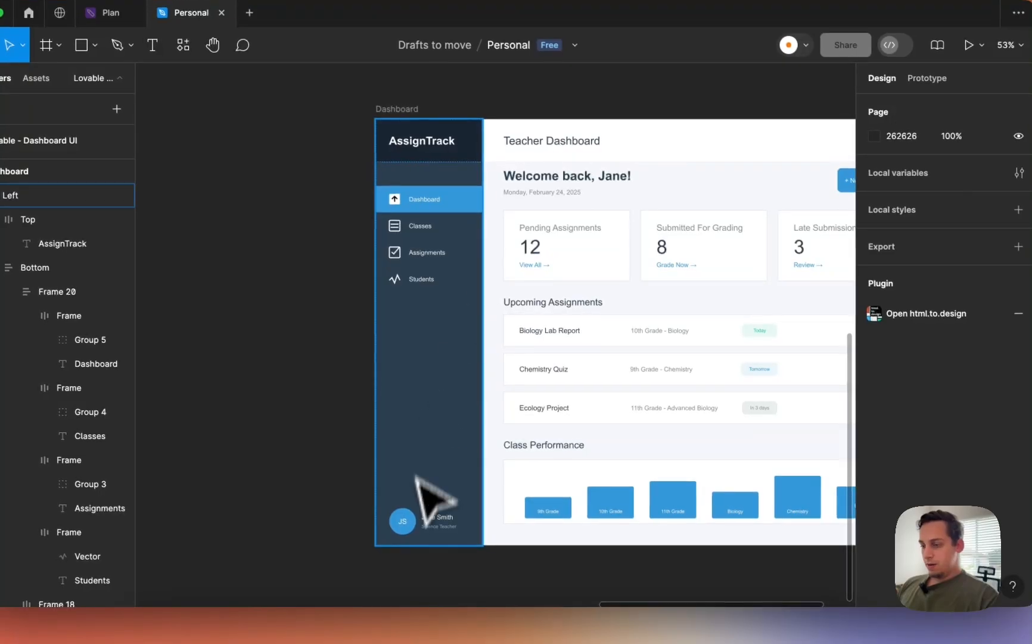
- Set the Left sidebar to Fill width and test reflow, leaving the Dashboard frame at 1393 wide
{"action": "left_click", "coordinate": [427, 530]}
{"action": "scroll", "coordinate": [663, 345], "scroll_direction": "down", "scroll_amount": 5}
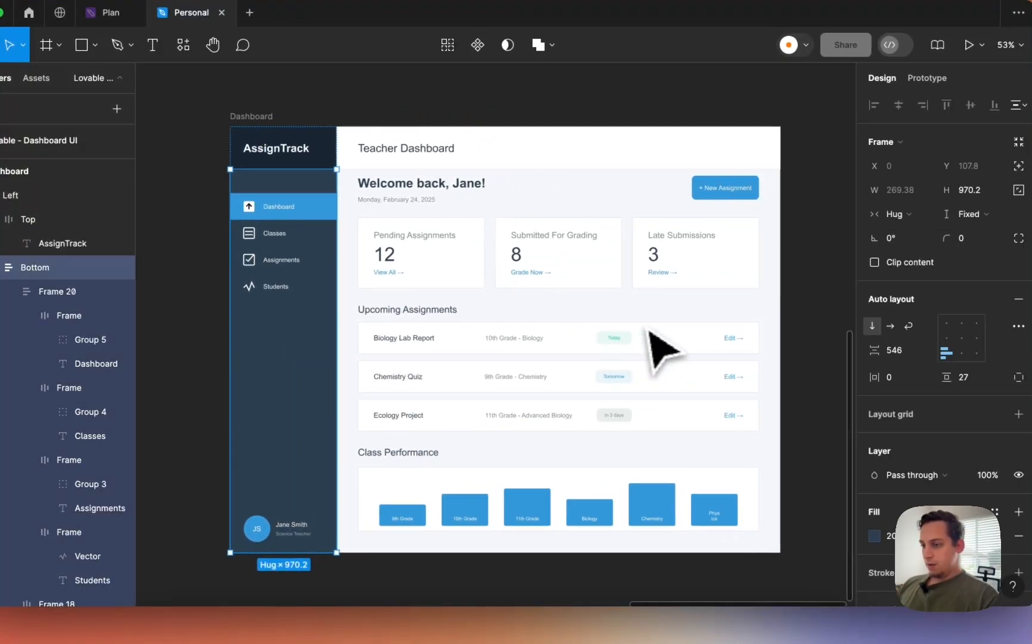
{"action": "left_click", "coordinate": [394, 196]}
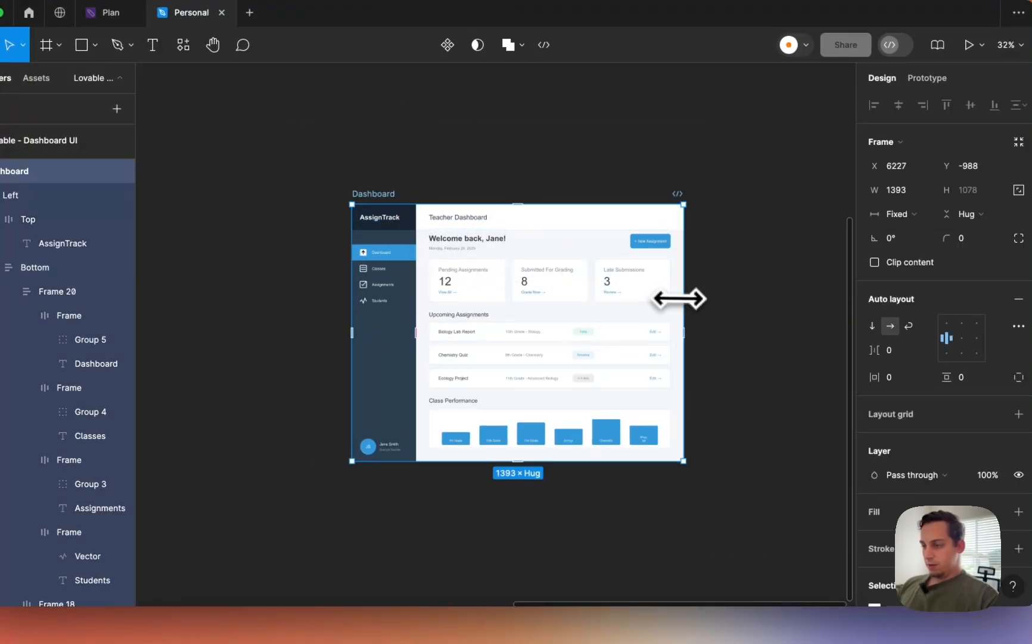
{"action": "mouse_move", "coordinate": [679, 299]}
{"action": "left_mouse_down"}
{"action": "mouse_move", "coordinate": [444, 296]}
{"action": "mouse_move", "coordinate": [683, 298]}
{"action": "left_mouse_up"}
{"action": "left_click", "coordinate": [399, 321]}
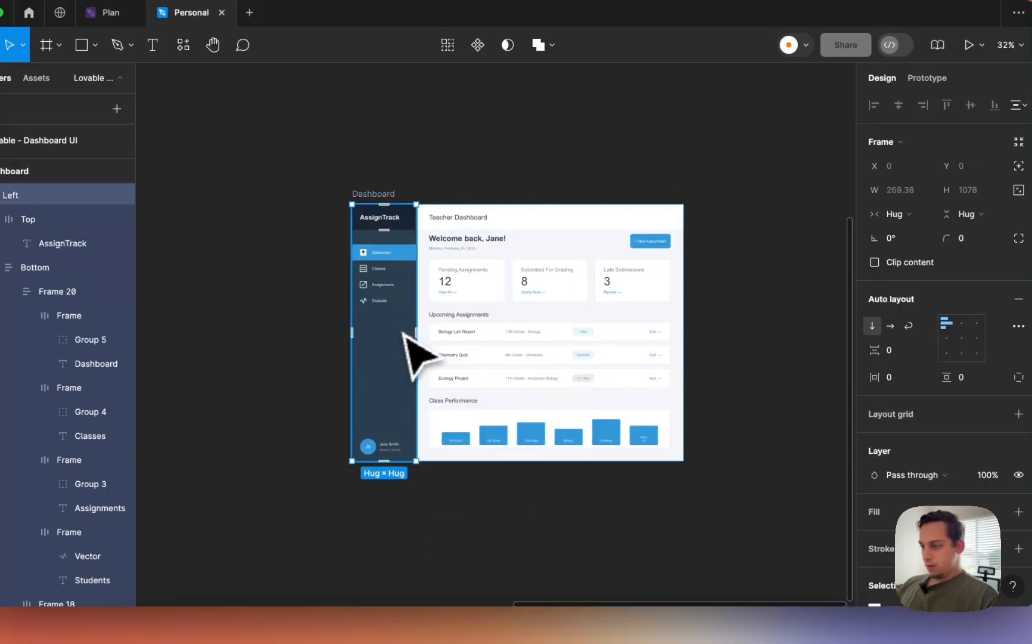
{"action": "left_click", "coordinate": [899, 213]}
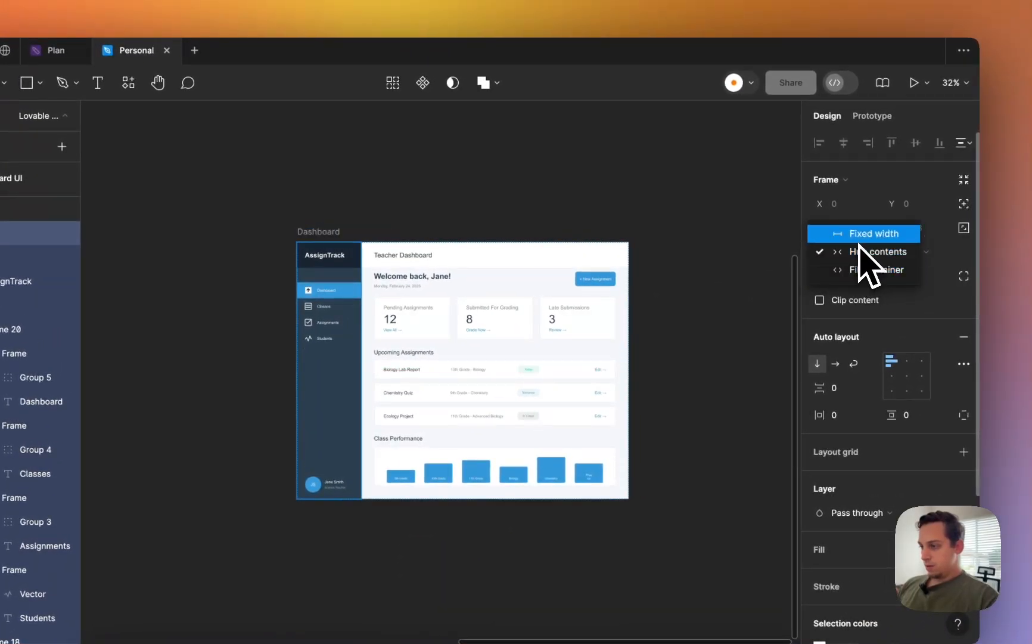
{"action": "left_click", "coordinate": [856, 268]}
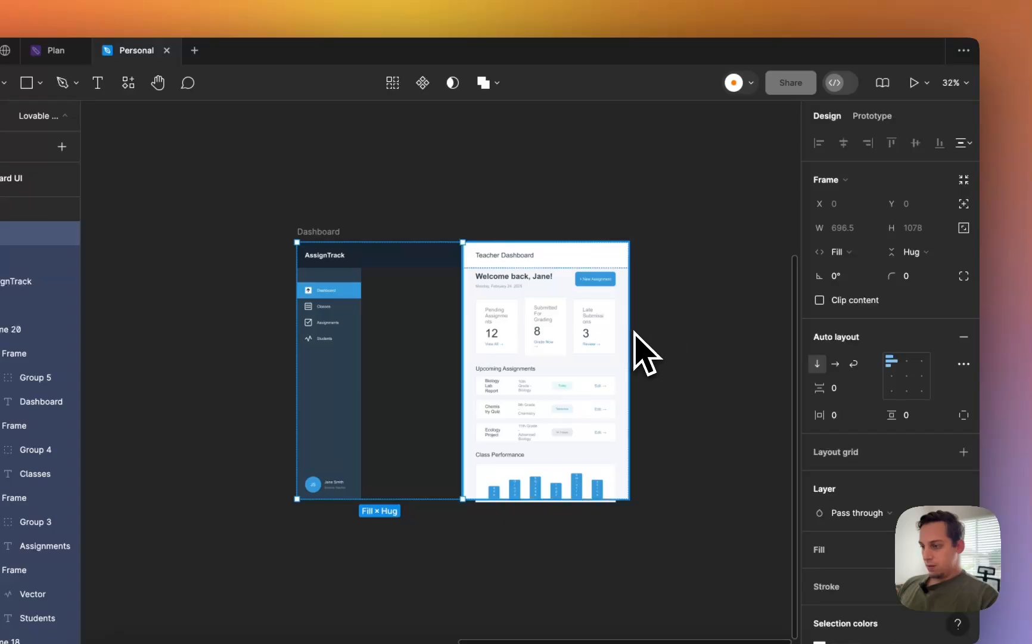
{"action": "left_click", "coordinate": [317, 231]}
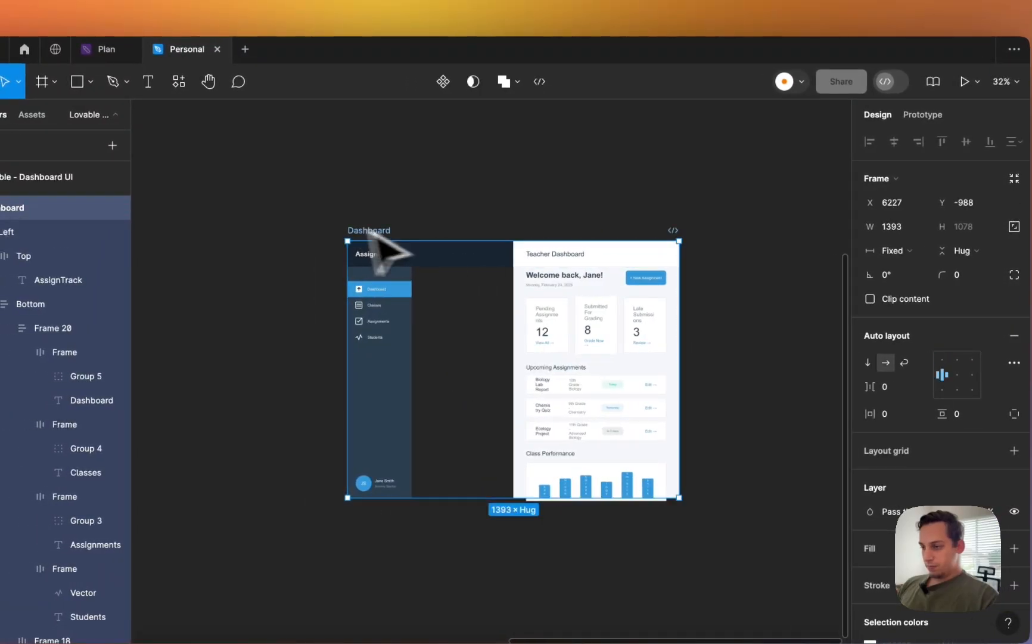
{"action": "left_click_drag", "start_coordinate": [685, 324], "coordinate": [596, 325]}
{"action": "key", "text": "super+z"}
{"action": "key", "text": "super+z"}
{"action": "key", "text": "super+z"}
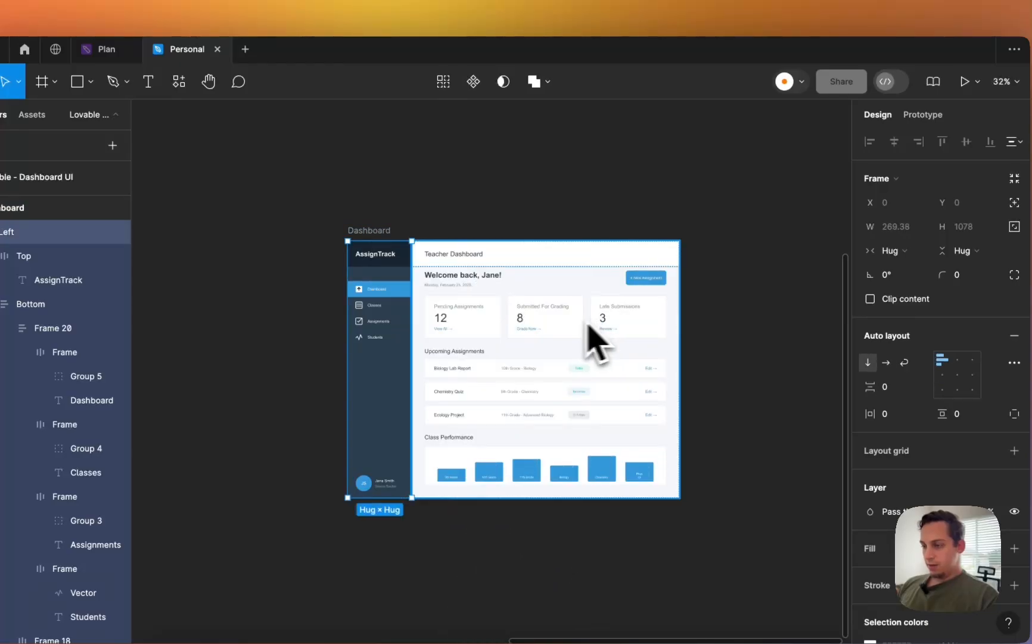
{"action": "left_click", "coordinate": [382, 278]}
{"action": "scroll", "coordinate": [381, 277], "scroll_direction": "up", "scroll_amount": 5}
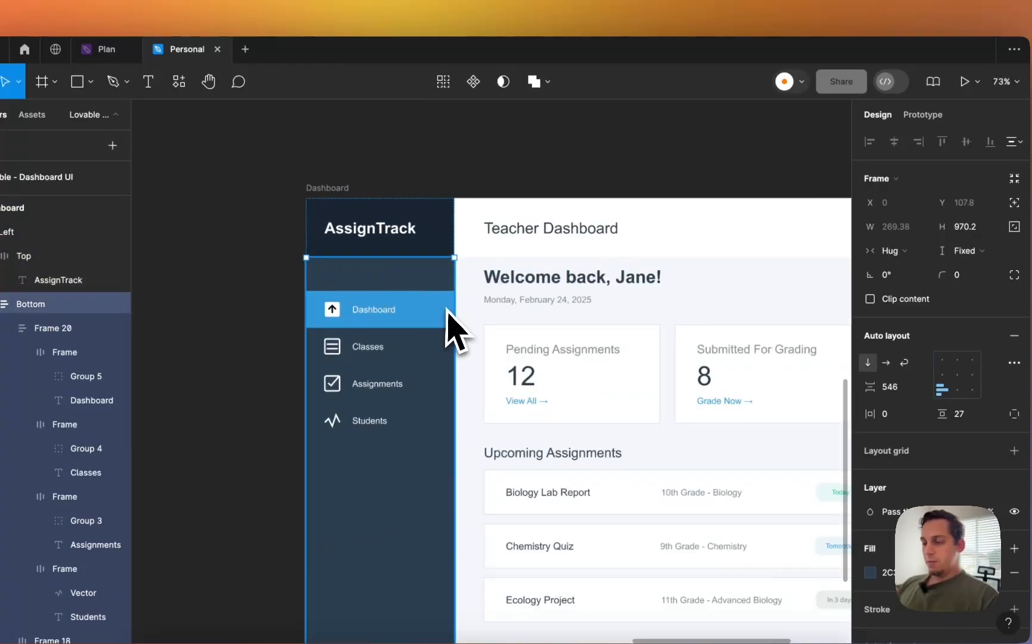
{"action": "scroll", "coordinate": [367, 329], "scroll_direction": "down", "scroll_amount": 5}
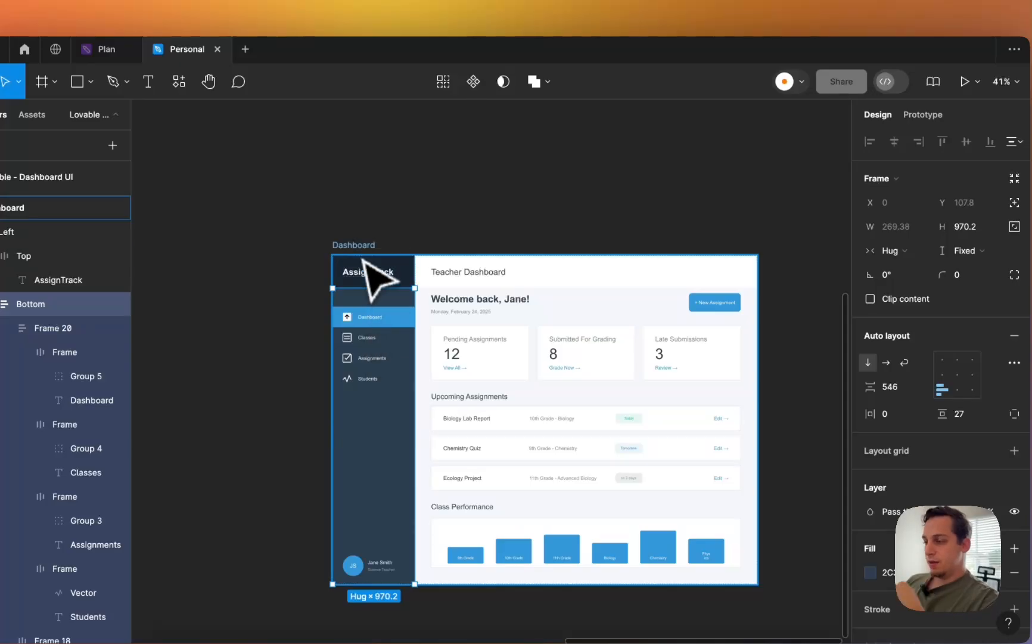
{"action": "left_click", "coordinate": [359, 246]}
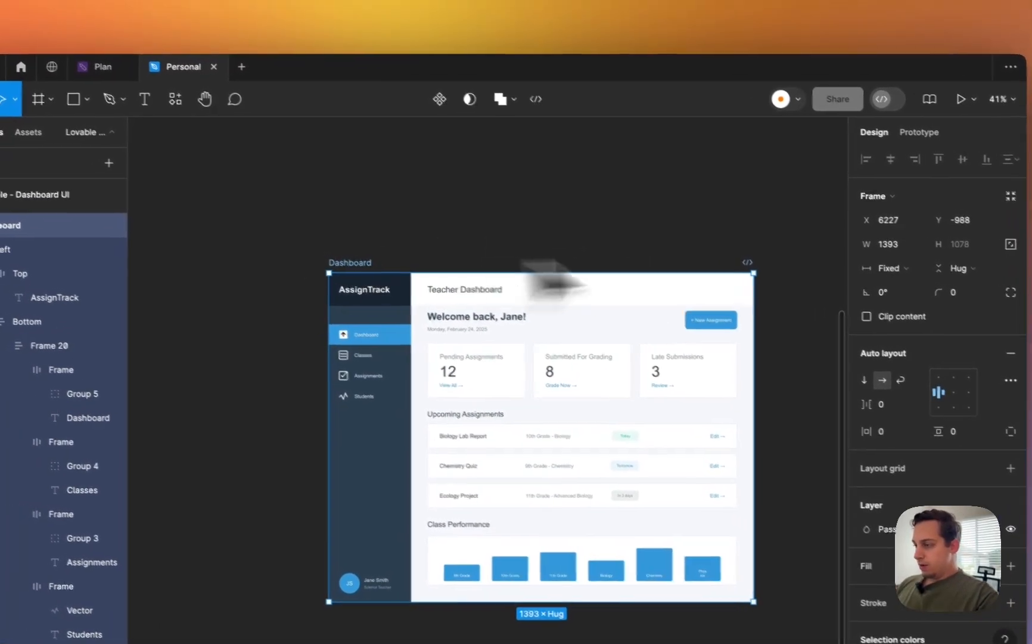
- Set the Dashboard frame's width to 1200
{"action": "left_click", "coordinate": [890, 249]}
{"action": "type", "text": "1"}
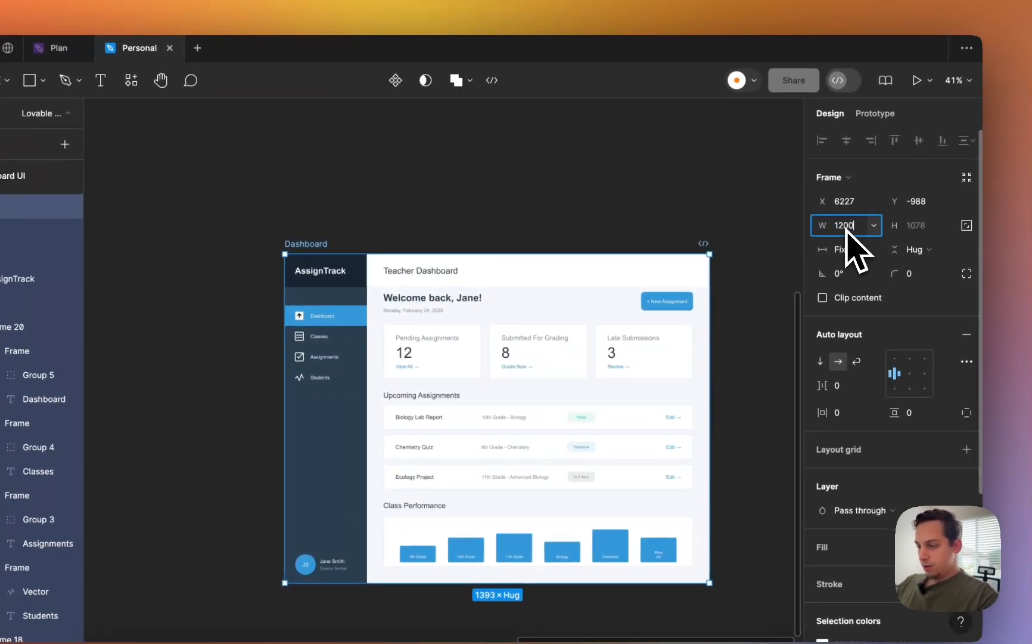
{"action": "type", "text": "200"}
{"action": "key", "text": "Return"}
{"action": "scroll", "coordinate": [659, 357], "scroll_direction": "up", "scroll_amount": 5}
{"action": "scroll", "coordinate": [653, 361], "scroll_direction": "down", "scroll_amount": 3}
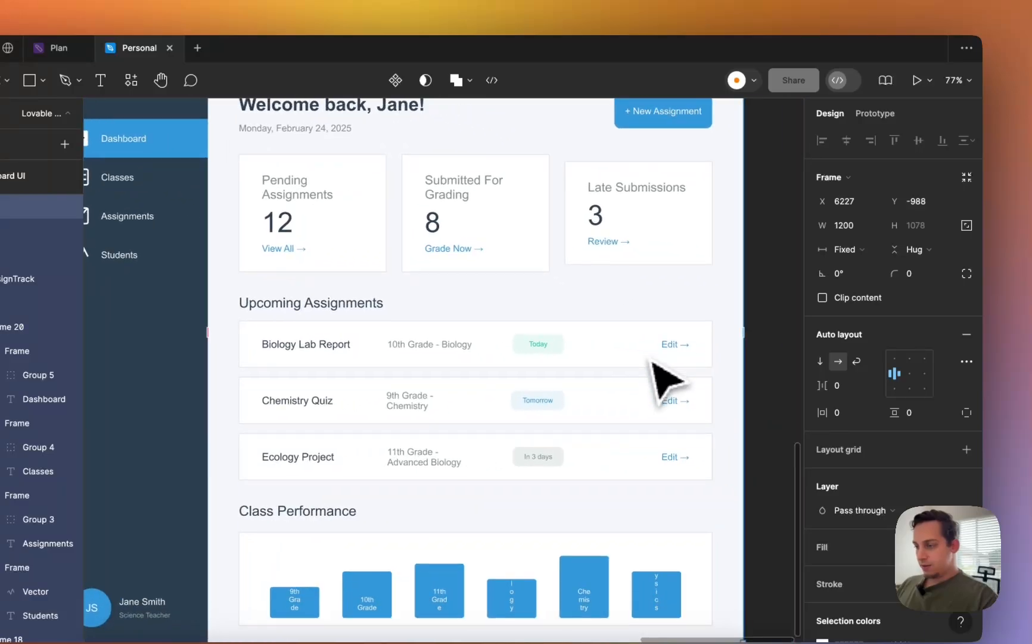
{"action": "scroll", "coordinate": [653, 359], "scroll_direction": "down", "scroll_amount": 2}
- Set the Late Submissions, Submitted For Grading and Pending Assignments cards' height to Fill container
{"action": "left_click", "coordinate": [617, 286]}
{"action": "left_click", "coordinate": [603, 283]}
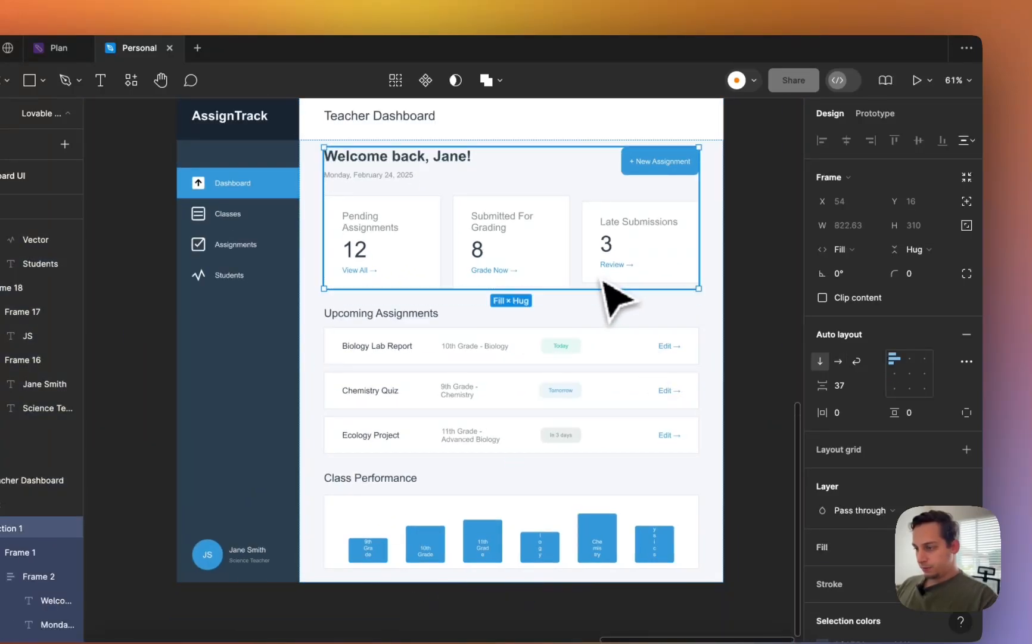
{"action": "left_click", "coordinate": [601, 283]}
{"action": "left_click", "coordinate": [609, 295]}
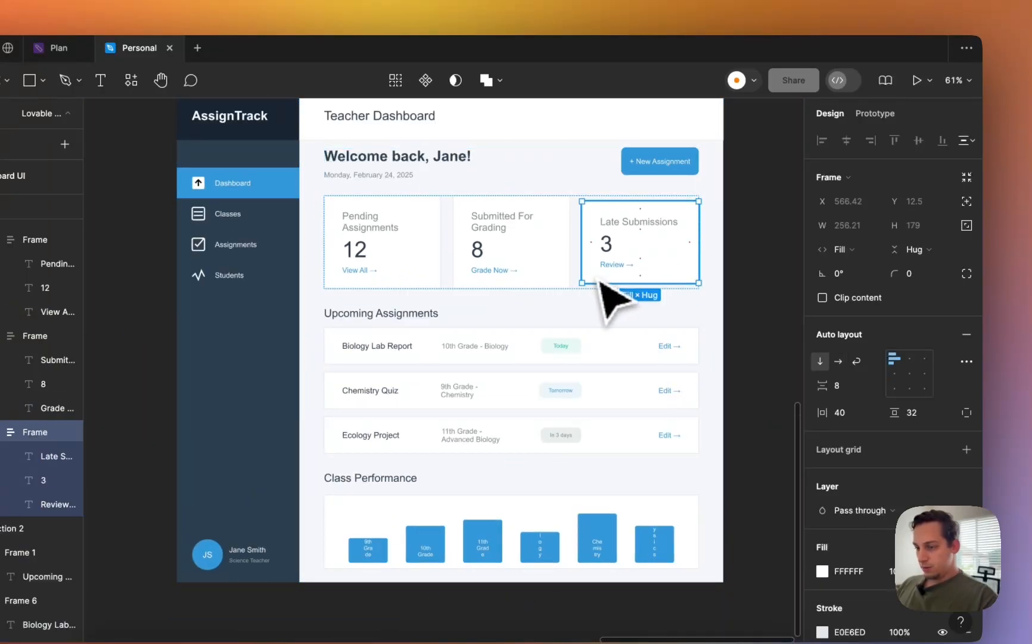
{"action": "left_click", "coordinate": [500, 280], "text": "shift"}
{"action": "left_click", "coordinate": [438, 268], "text": "shift"}
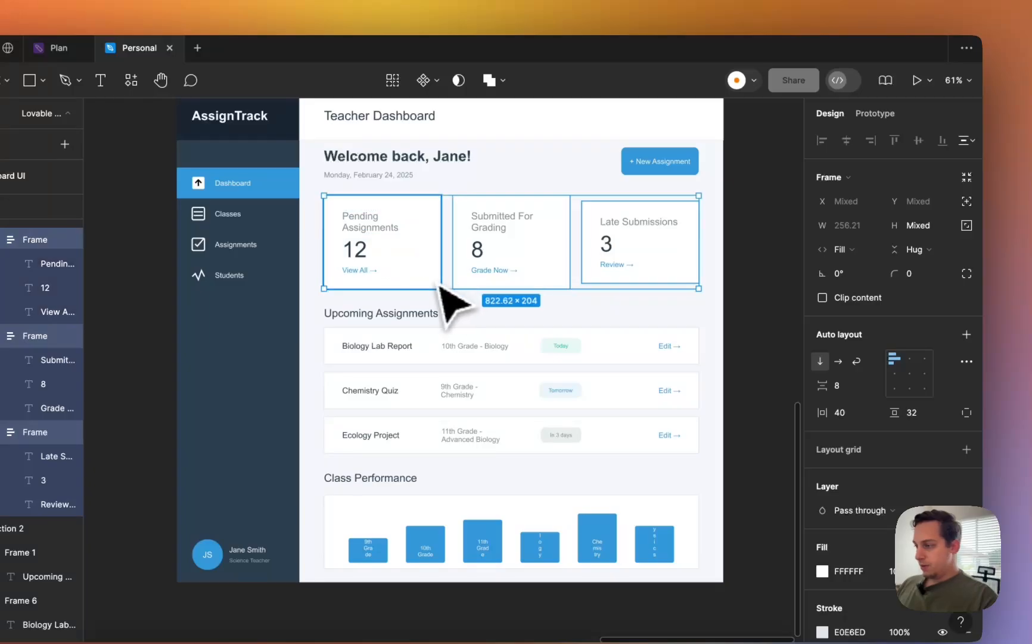
{"action": "left_click", "coordinate": [915, 250]}
{"action": "left_click", "coordinate": [907, 233]}
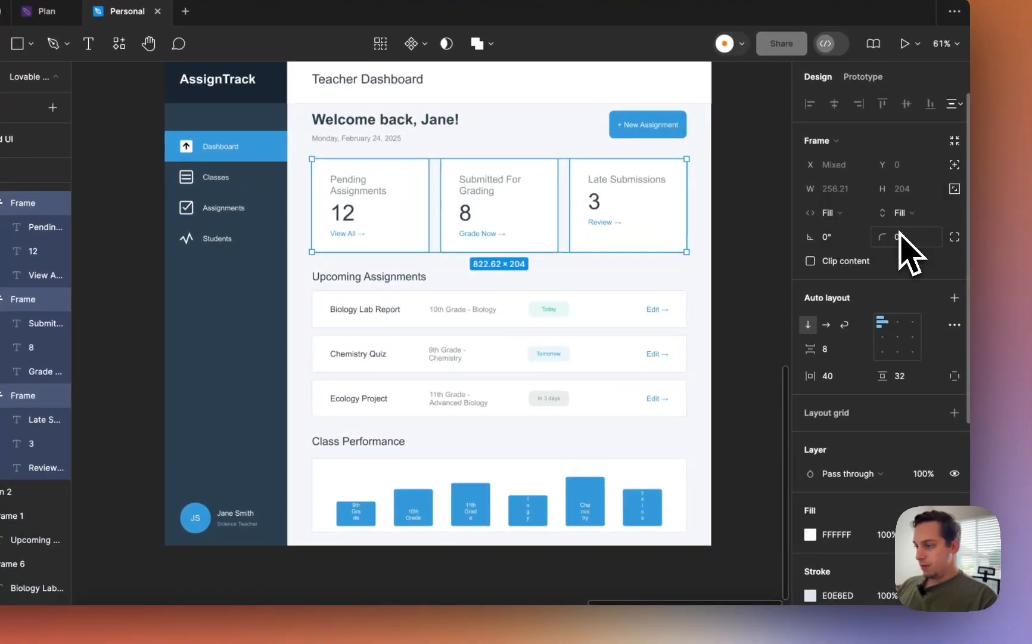
{"action": "left_click", "coordinate": [730, 276]}
{"action": "scroll", "coordinate": [734, 280], "scroll_direction": "down", "scroll_amount": 2}
{"action": "scroll", "coordinate": [734, 280], "scroll_direction": "right", "scroll_amount": 2}
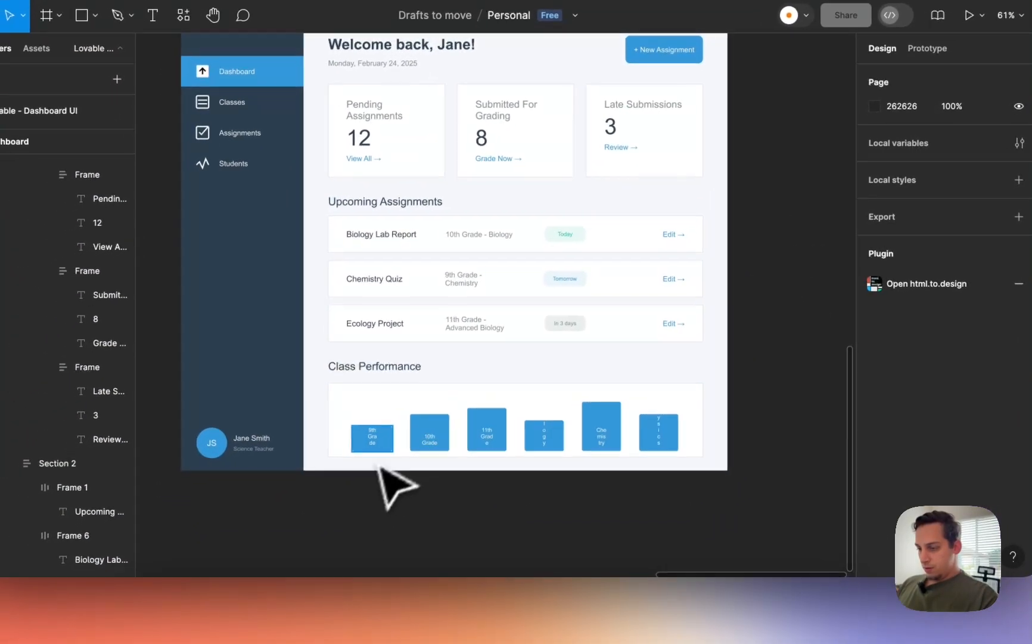
- Set the Class Performance chart frame's horizontal padding to 30 and its bar gap to 5
{"action": "left_click", "coordinate": [359, 516], "text": "super"}
{"action": "left_click", "coordinate": [436, 437], "text": "shift+super"}
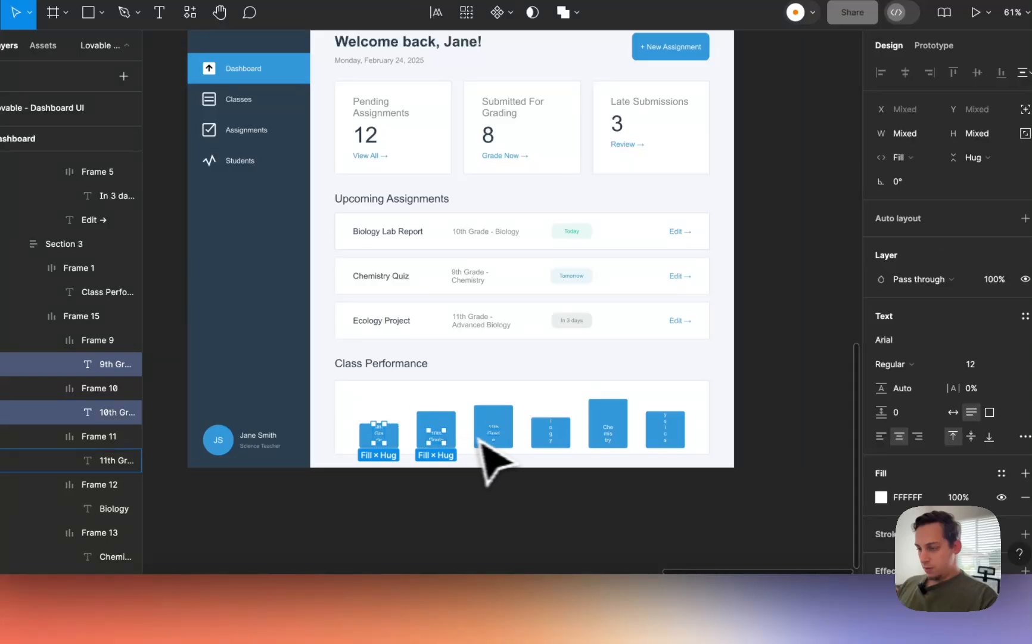
{"action": "left_click", "coordinate": [410, 425]}
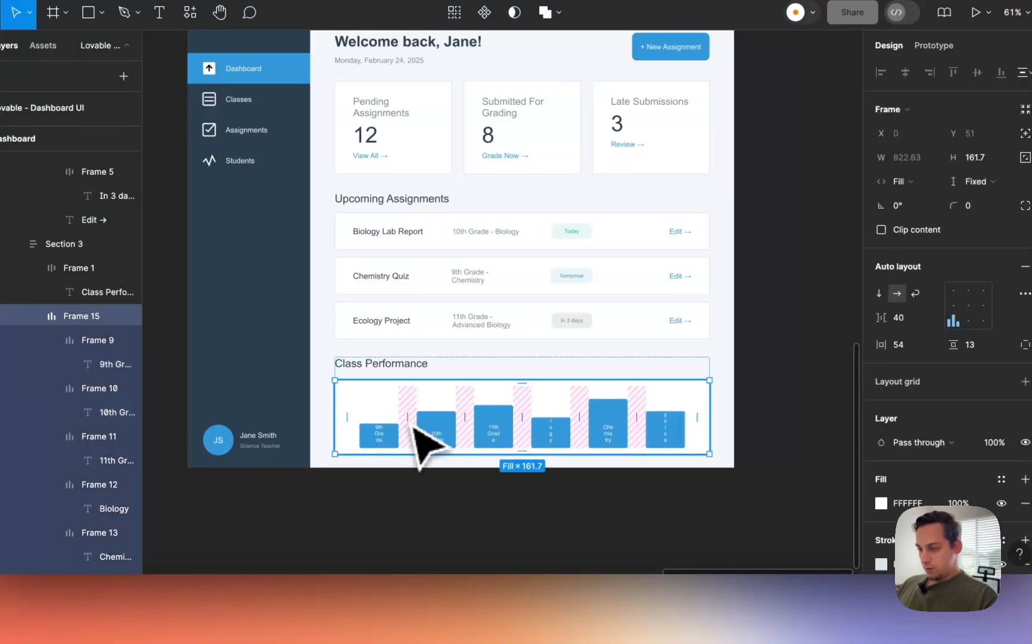
{"action": "left_click", "coordinate": [906, 345]}
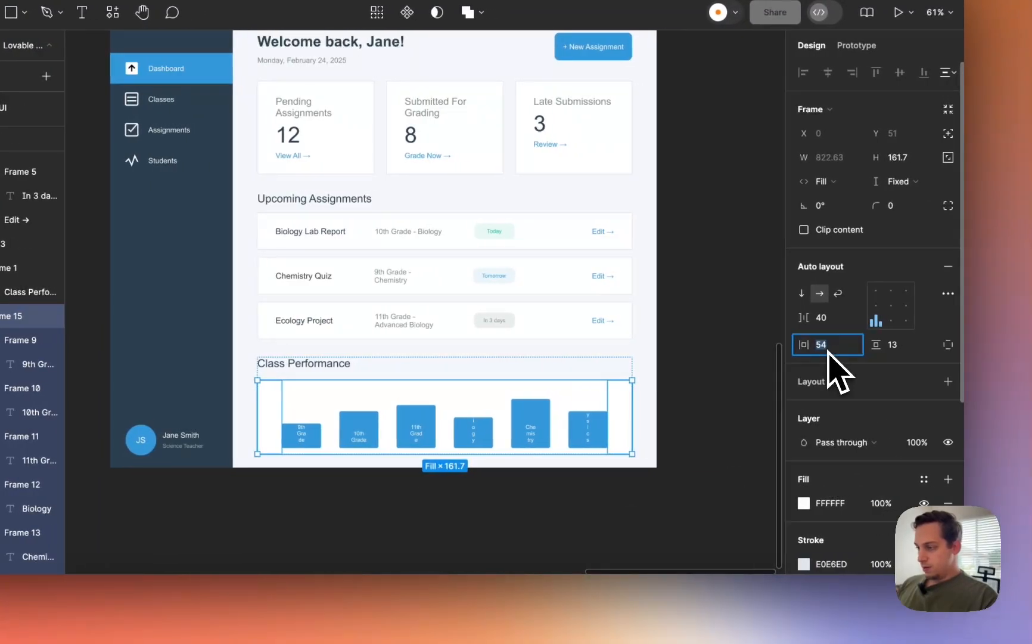
{"action": "key", "text": "shift+Down"}
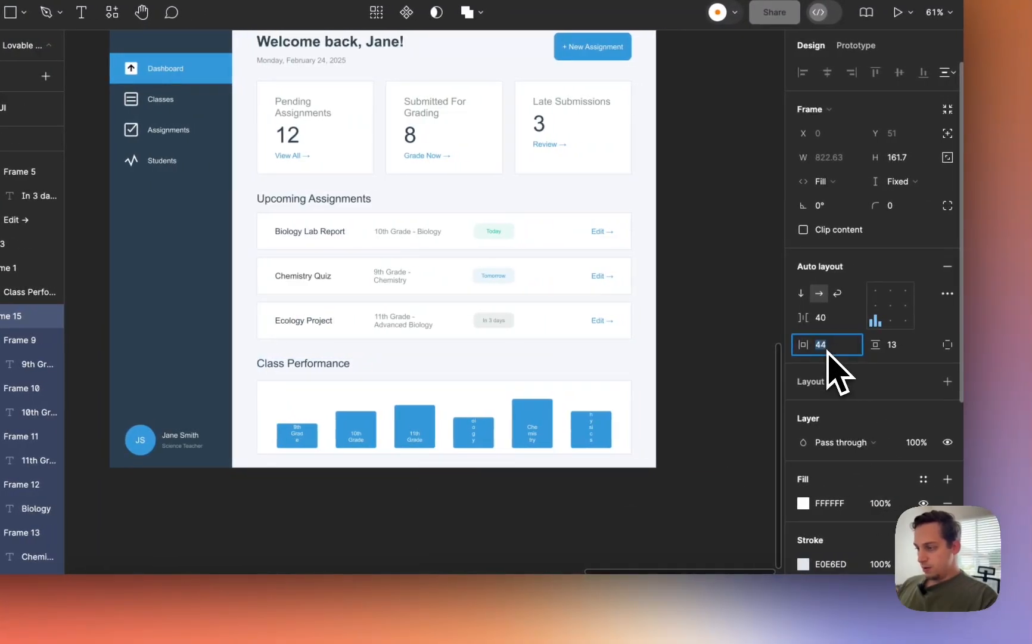
{"action": "key", "text": "shift+Up"}
{"action": "key", "text": "shift+Up"}
{"action": "key", "text": "shift+Up"}
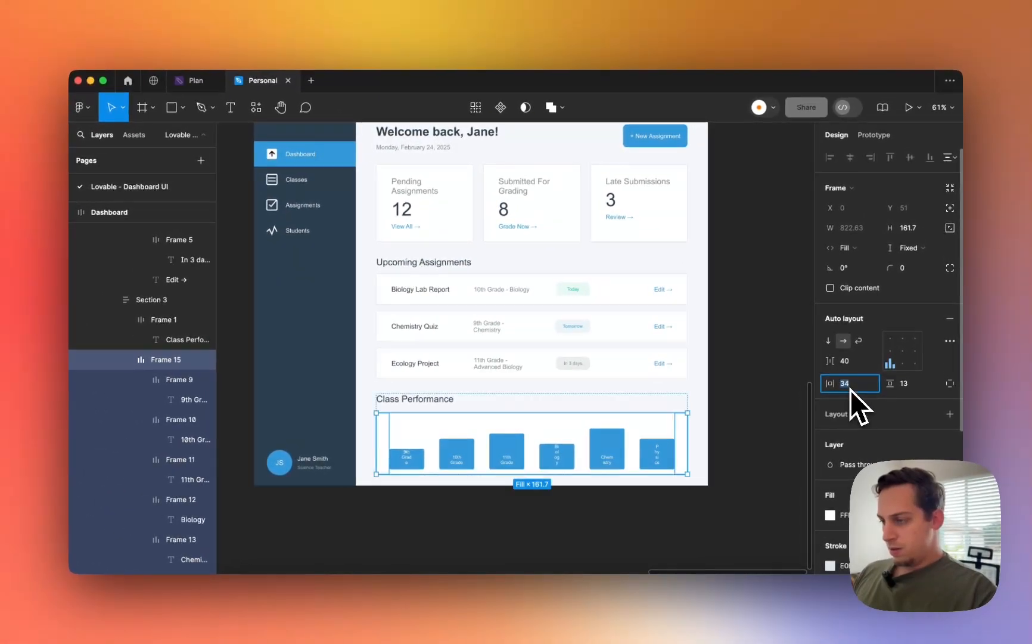
{"action": "key", "text": "Down"}
{"action": "key", "text": "Down"}
{"action": "key", "text": "Down"}
{"action": "key", "text": "Down"}
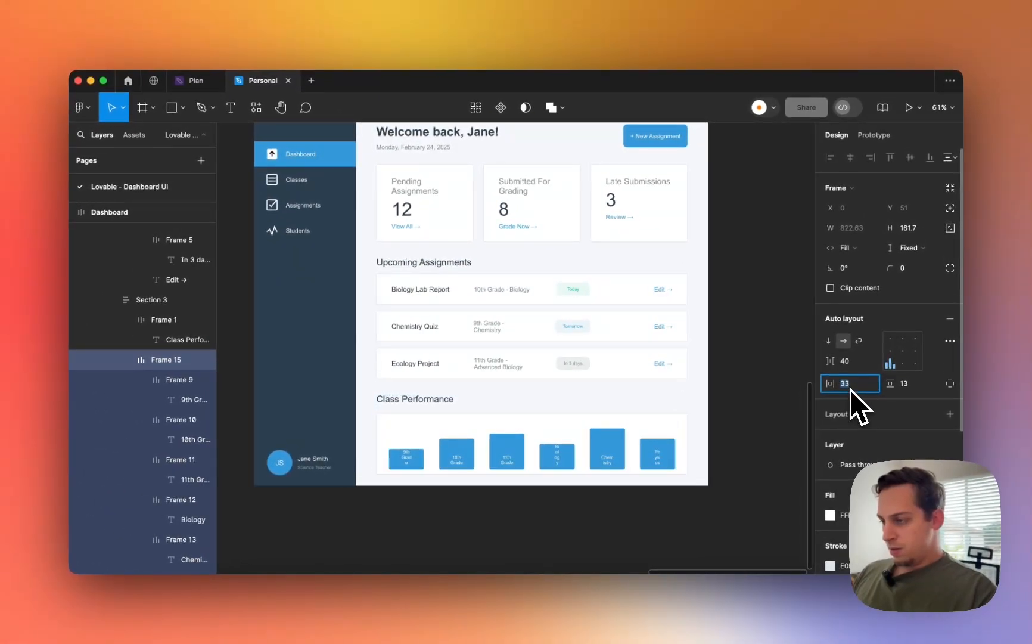
{"action": "left_click", "coordinate": [849, 367]}
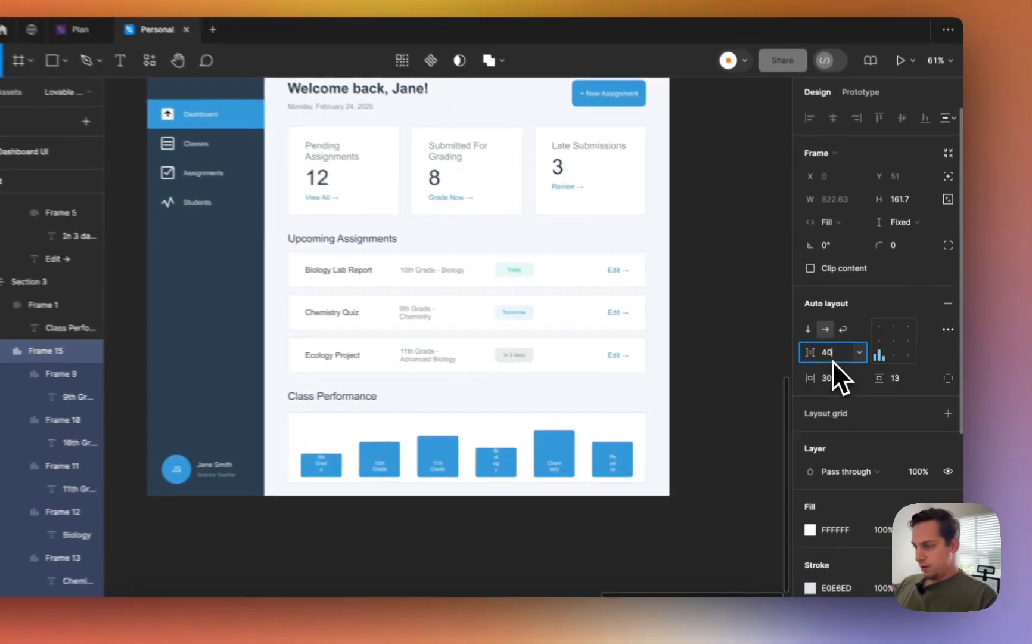
{"action": "key", "text": "shift+Down"}
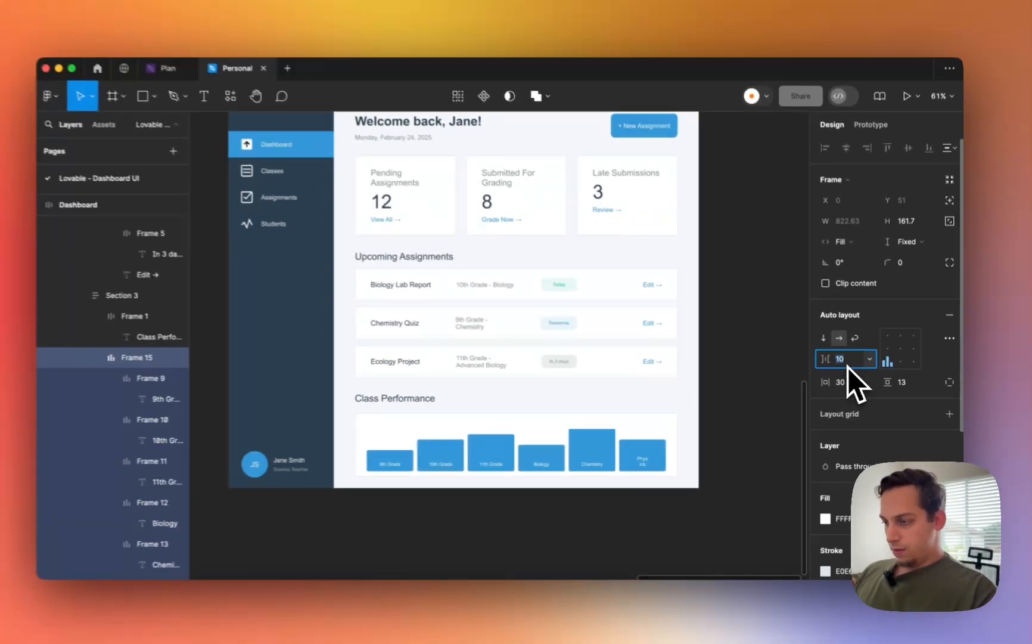
{"action": "key", "text": "Down"}
{"action": "key", "text": "Down"}
{"action": "key", "text": "Down"}
{"action": "key", "text": "Down"}
{"action": "key", "text": "Down"}
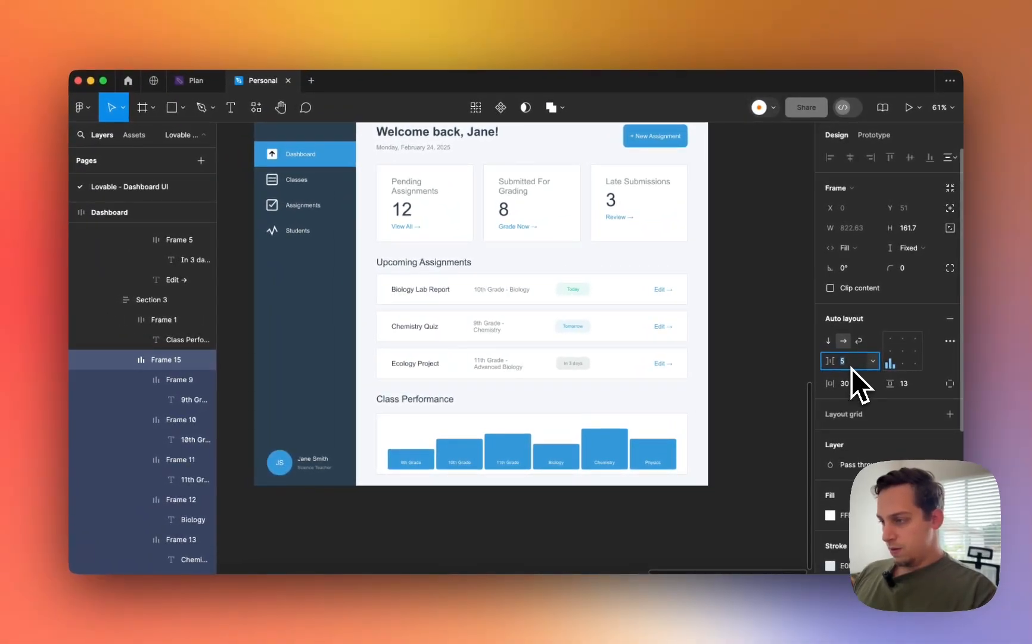
{"action": "left_click", "coordinate": [802, 364]}
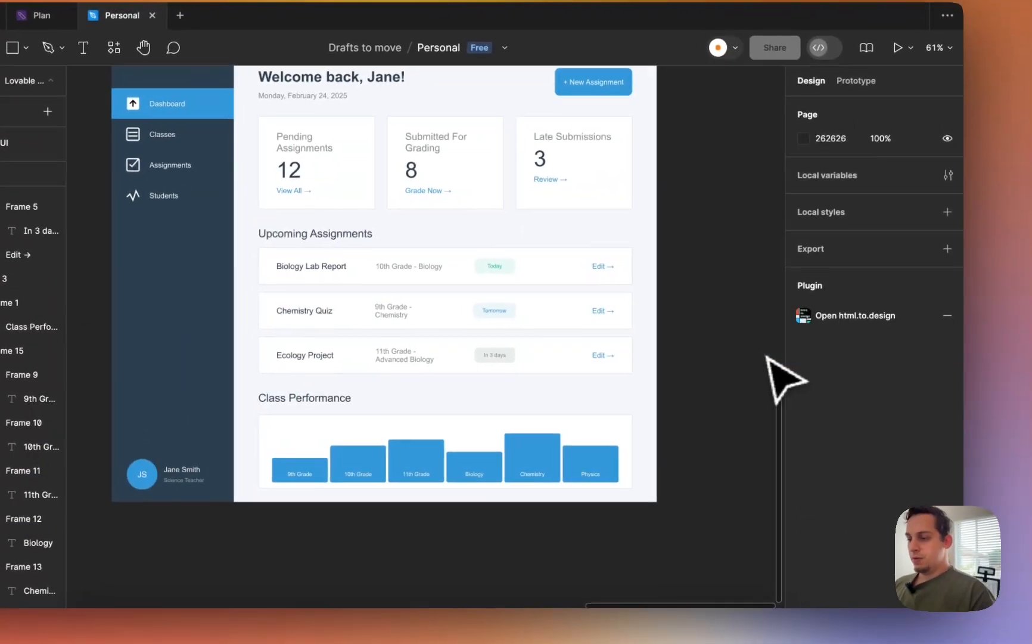
{"action": "scroll", "coordinate": [717, 361], "scroll_direction": "left", "scroll_amount": 2}
{"action": "scroll", "coordinate": [713, 357], "scroll_direction": "up", "scroll_amount": 3}
{"action": "scroll", "coordinate": [711, 355], "scroll_direction": "down", "scroll_amount": 3}
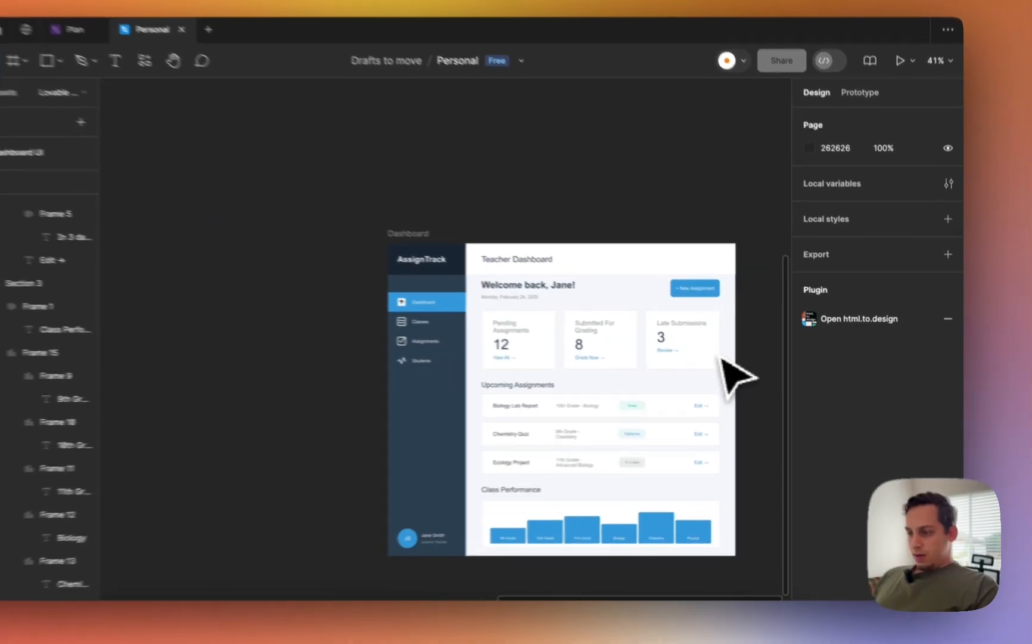
{"action": "scroll", "coordinate": [718, 357], "scroll_direction": "down", "scroll_amount": 1}
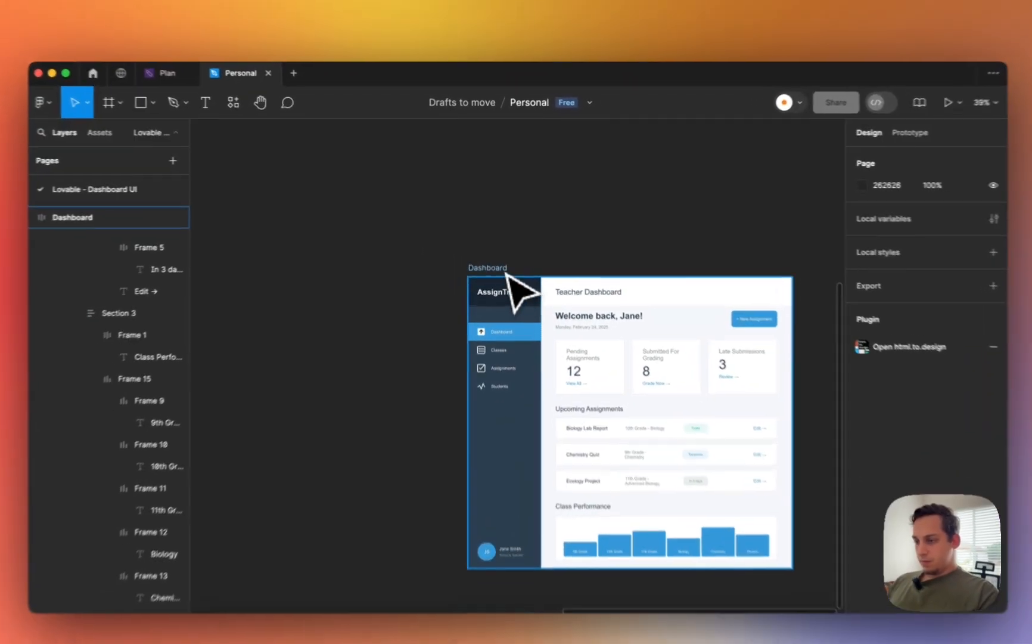
{"action": "left_click", "coordinate": [505, 258]}
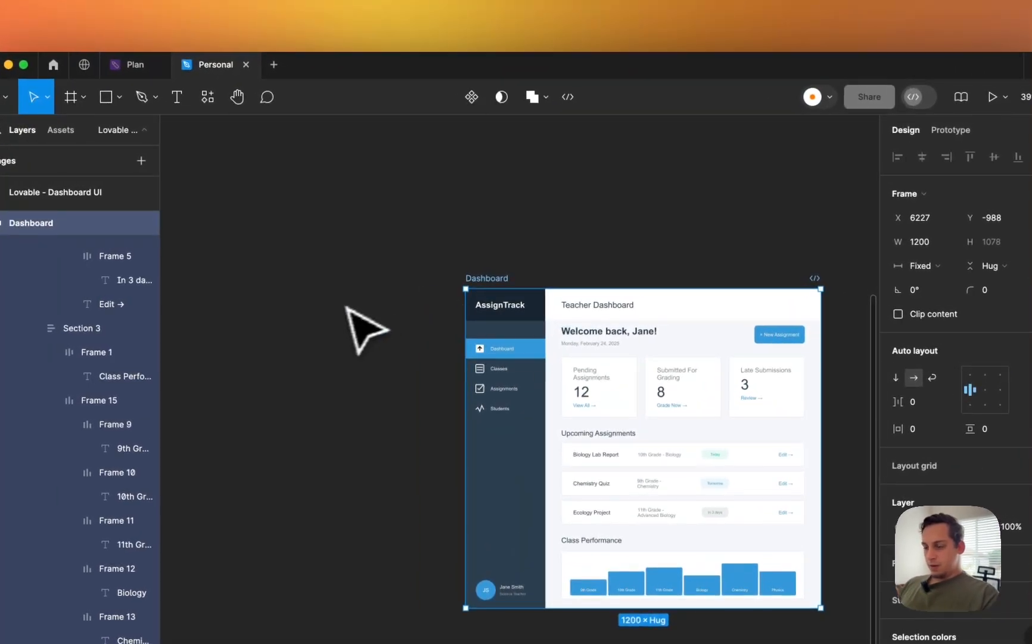
{"action": "scroll", "coordinate": [335, 310], "scroll_direction": "right", "scroll_amount": 4}
{"action": "scroll", "coordinate": [335, 310], "scroll_direction": "down", "scroll_amount": 2}
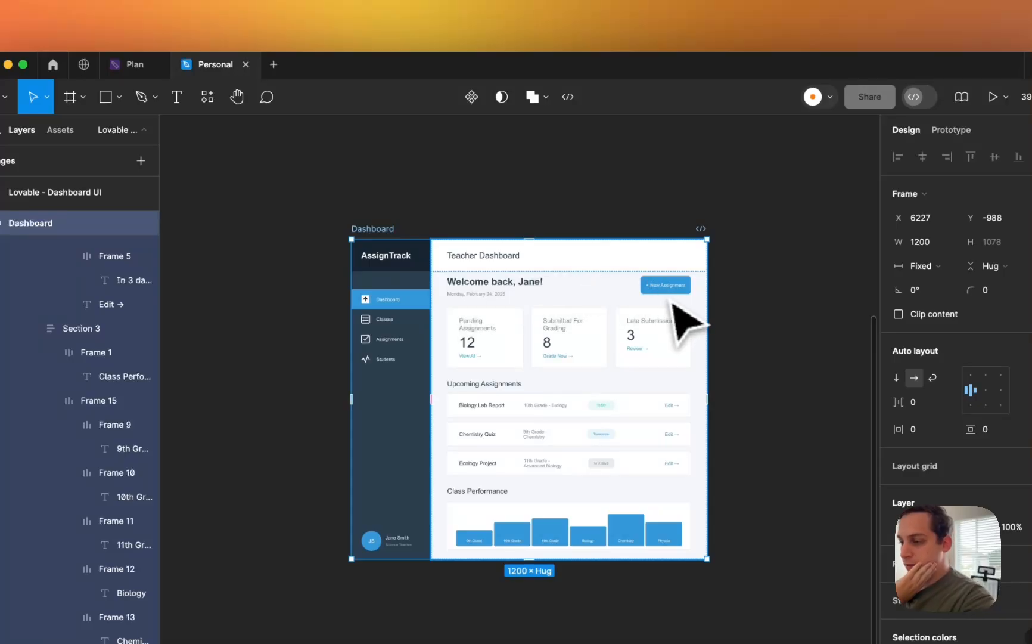
{"action": "left_click", "coordinate": [390, 219]}
{"action": "left_click", "coordinate": [385, 225]}
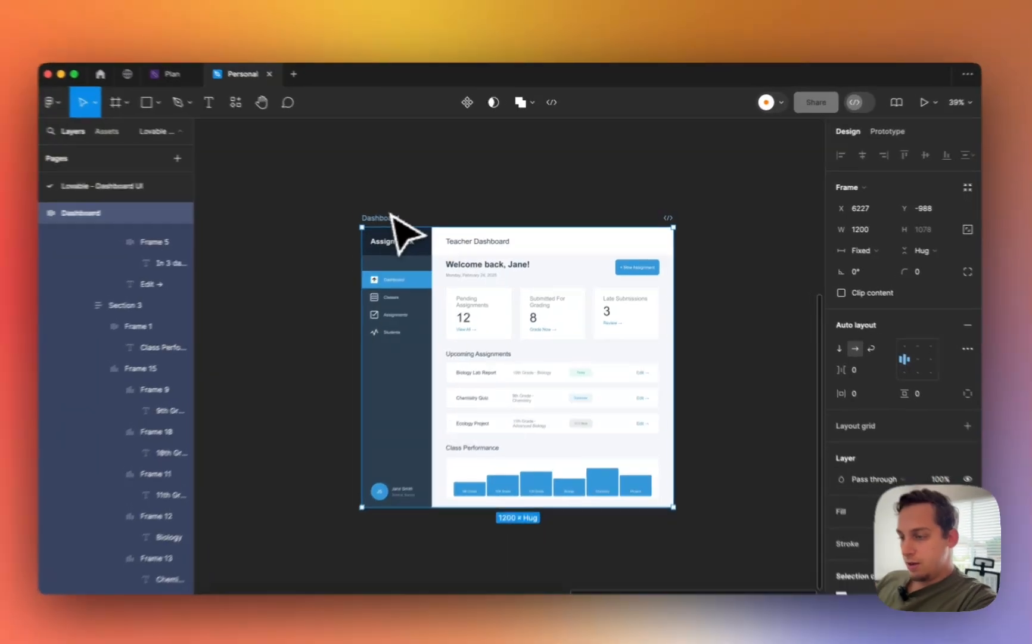
{"action": "left_click", "coordinate": [403, 212]}
{"action": "left_click", "coordinate": [397, 216]}
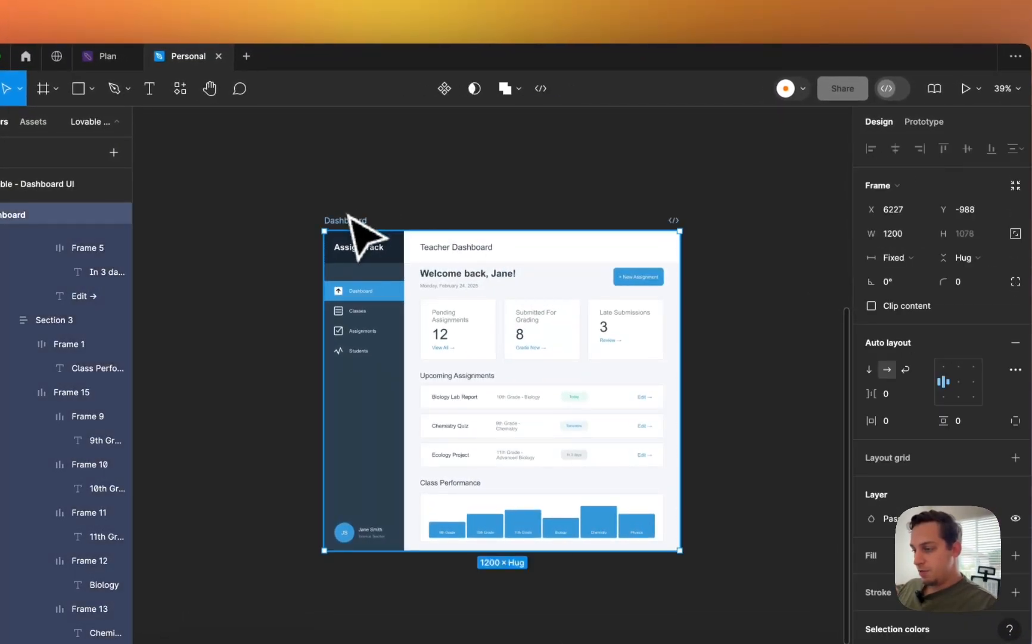
{"action": "left_click_drag", "start_coordinate": [682, 353], "coordinate": [713, 323]}
{"action": "scroll", "coordinate": [713, 323], "scroll_direction": "left", "scroll_amount": 5}
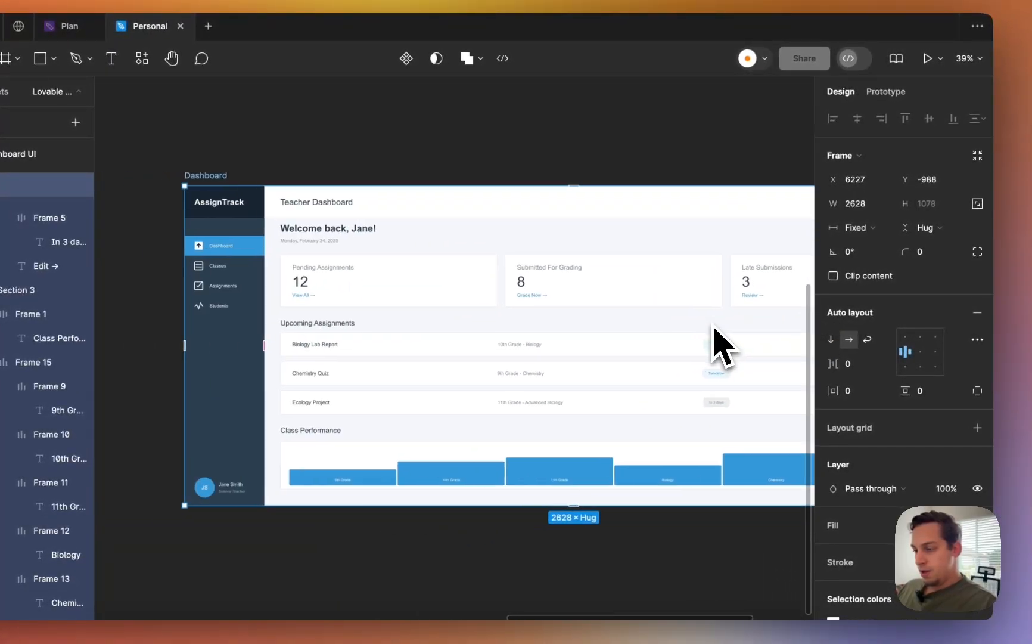
{"action": "scroll", "coordinate": [693, 357], "scroll_direction": "down", "scroll_amount": 3}
{"action": "scroll", "coordinate": [604, 374], "scroll_direction": "down", "scroll_amount": 2}
{"action": "scroll", "coordinate": [604, 374], "scroll_direction": "right", "scroll_amount": 5}
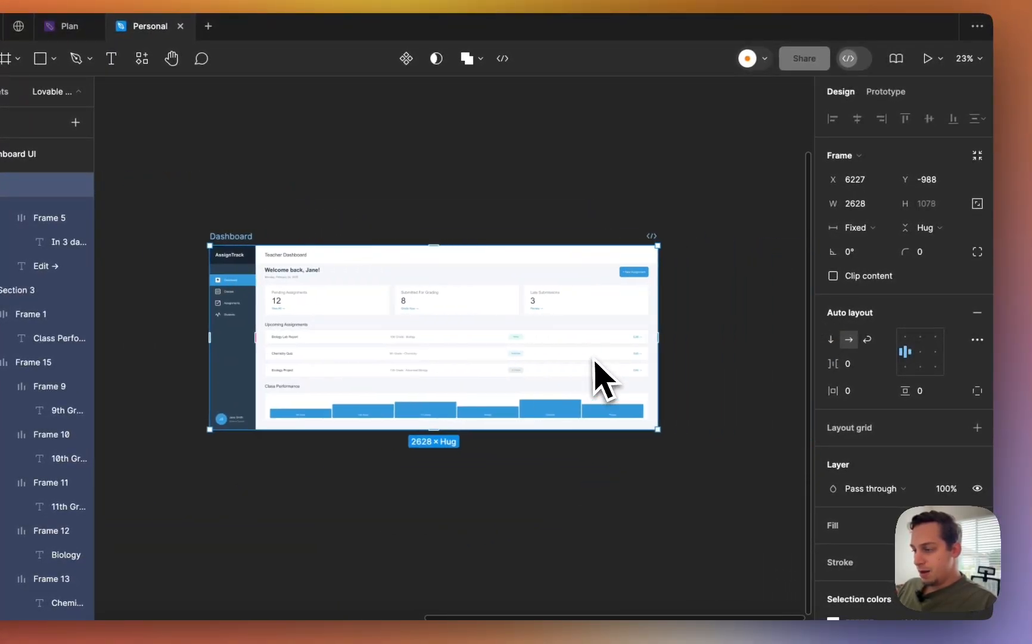
{"action": "left_click_drag", "start_coordinate": [636, 358], "coordinate": [272, 350]}
{"action": "key", "text": "super+z"}
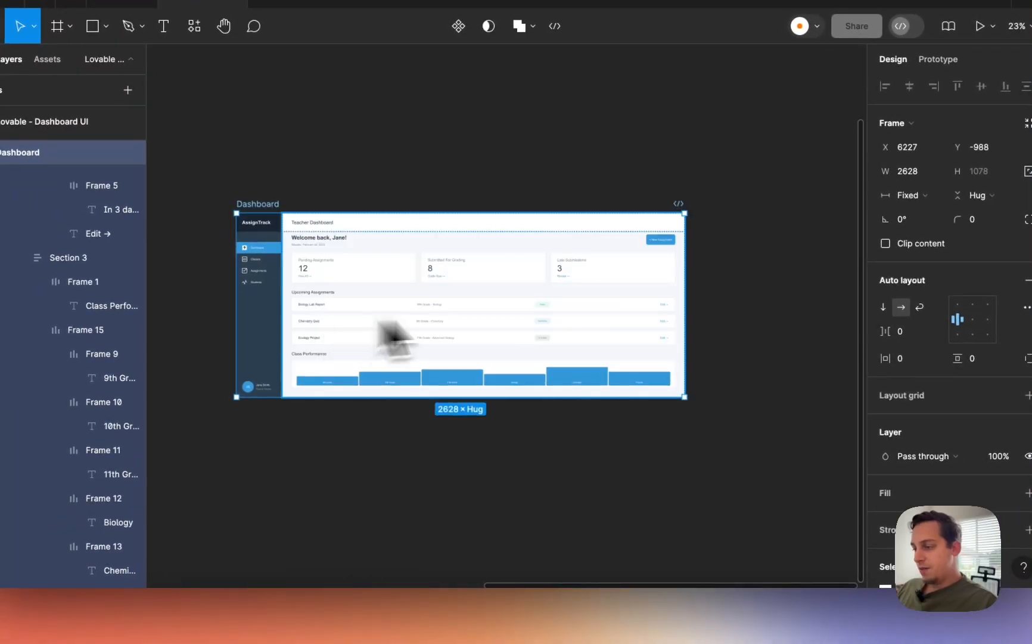
{"action": "key", "text": "super+z"}
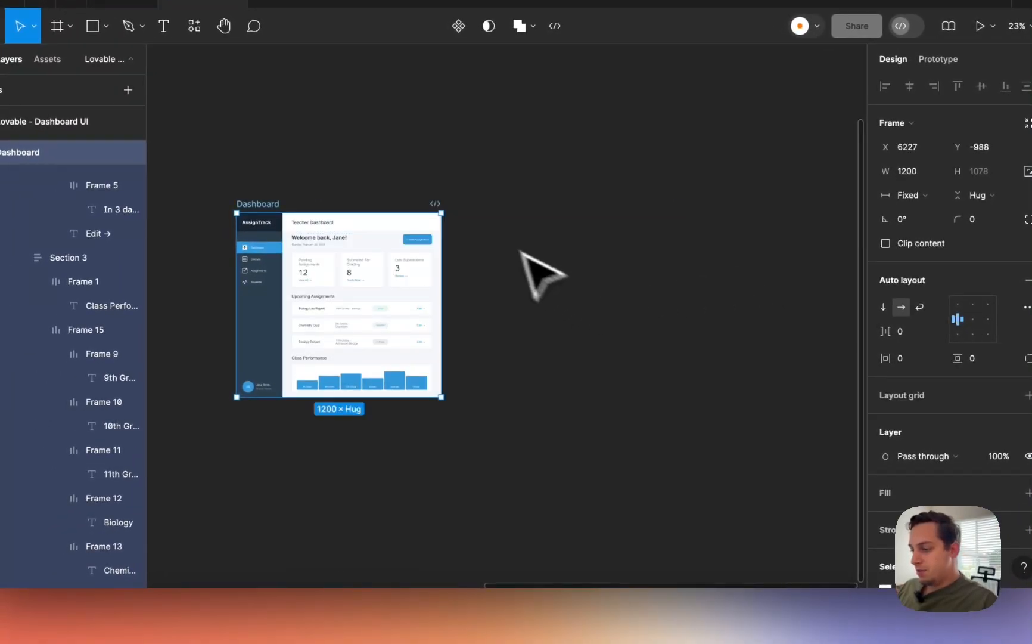
{"action": "scroll", "coordinate": [469, 456], "scroll_direction": "left", "scroll_amount": 5}
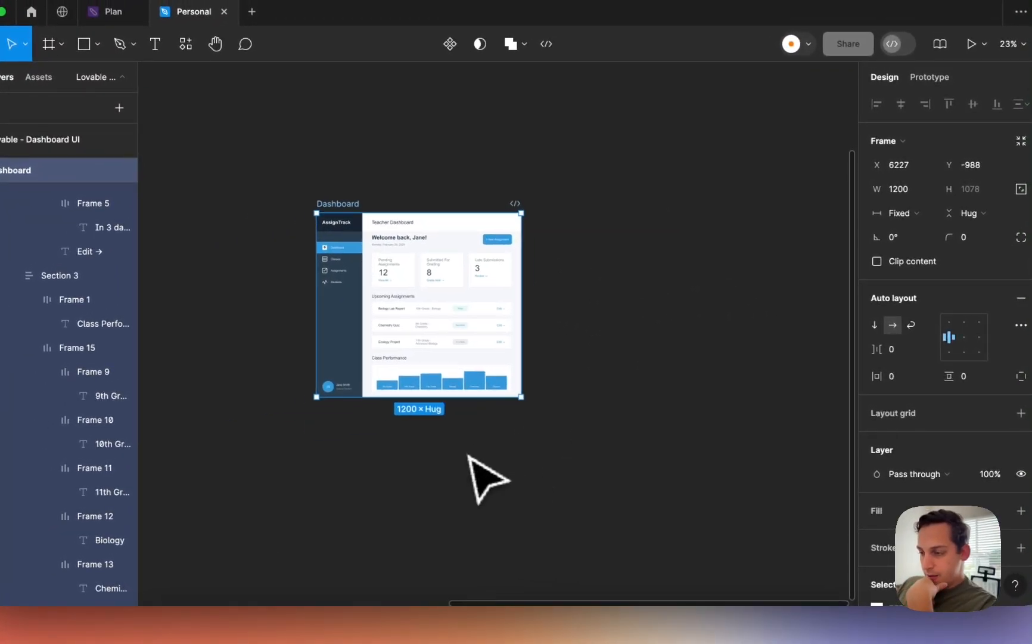
{"action": "left_click", "coordinate": [466, 456]}
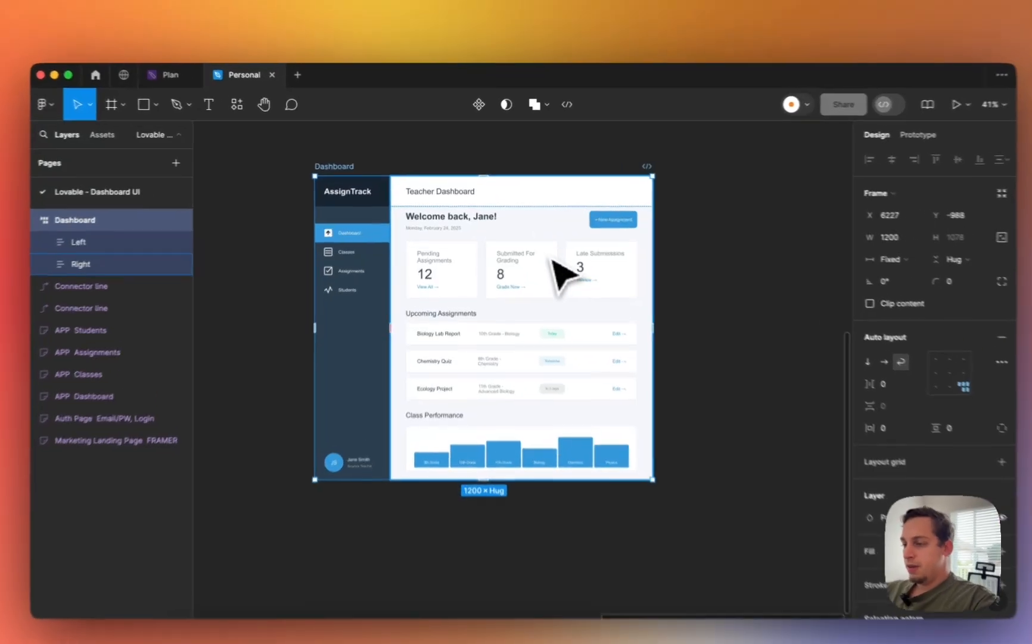
- Select the Content frame, test-narrow it to check reflow, then undo the resize
{"action": "double_click", "coordinate": [538, 246]}
{"action": "double_click", "coordinate": [485, 280]}
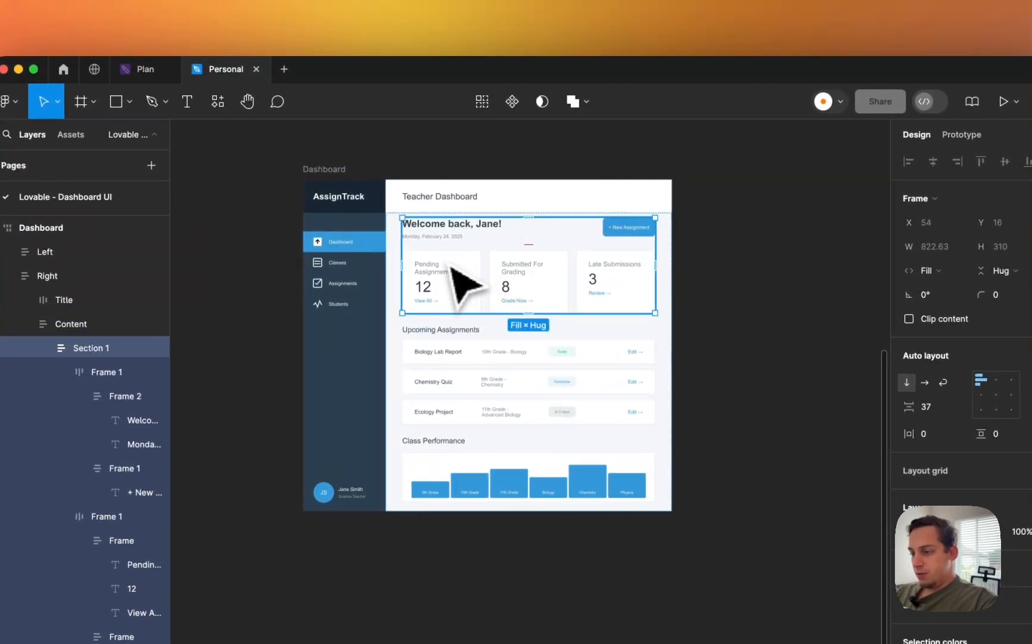
{"action": "left_click", "coordinate": [394, 246]}
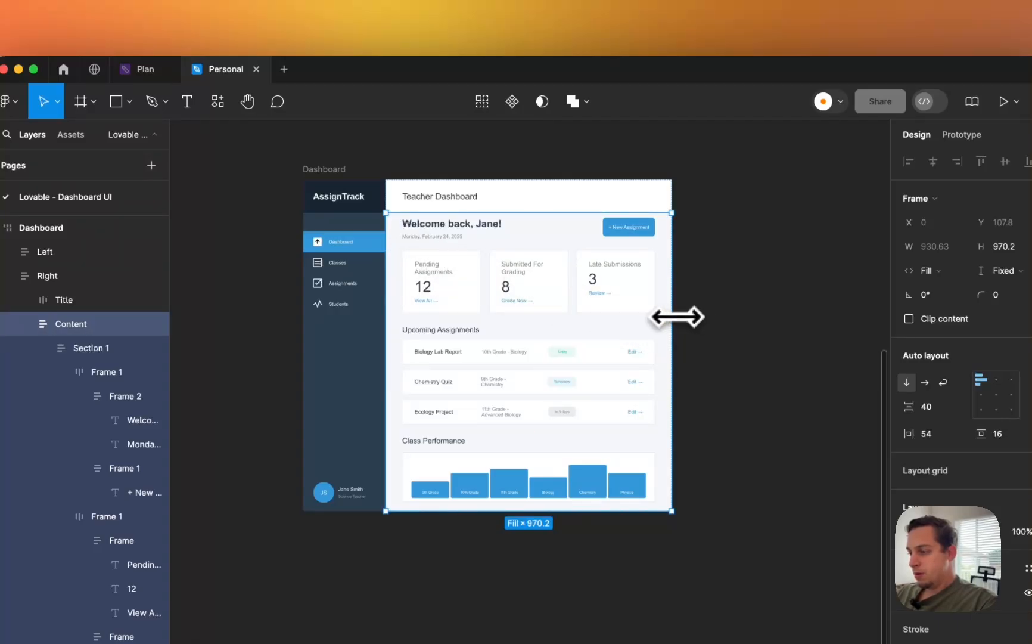
{"action": "left_click_drag", "start_coordinate": [671, 319], "coordinate": [606, 345]}
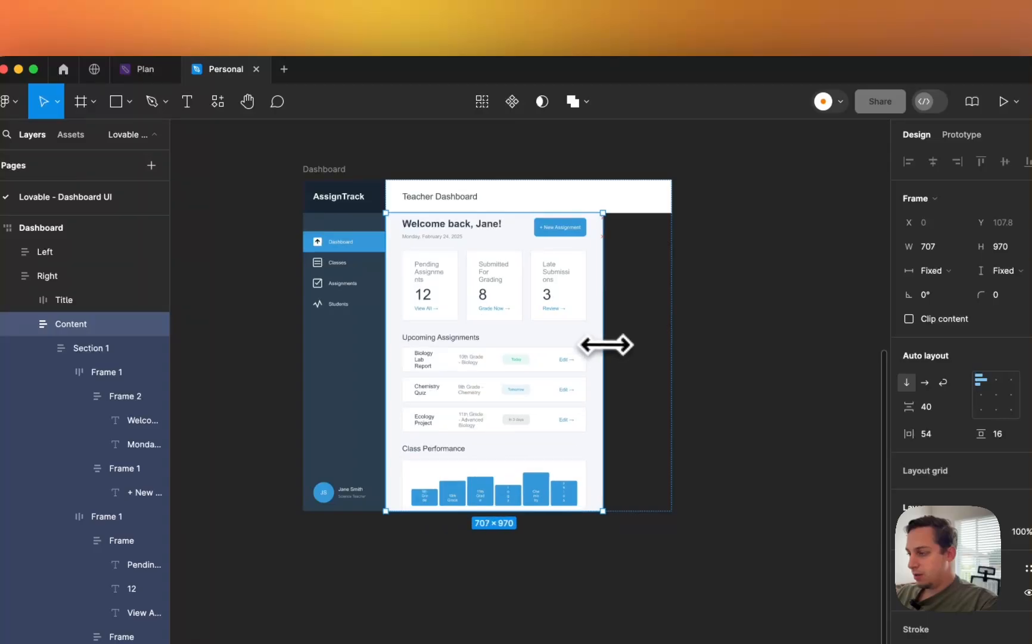
{"action": "key", "text": "super+z"}
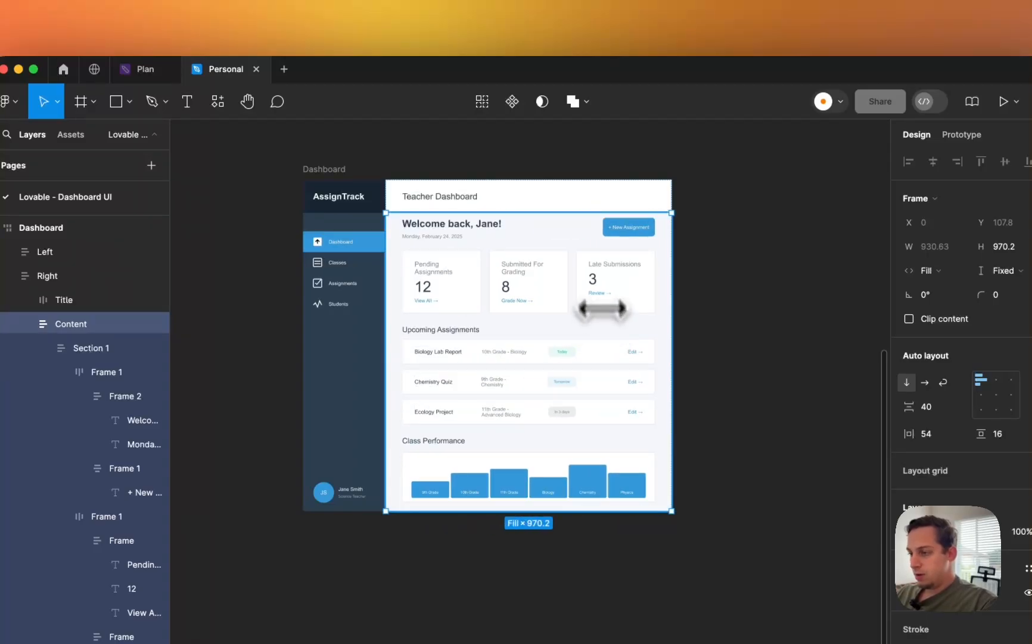
- Give the Right frame a minimum width of 390
{"action": "left_click", "coordinate": [7, 276]}
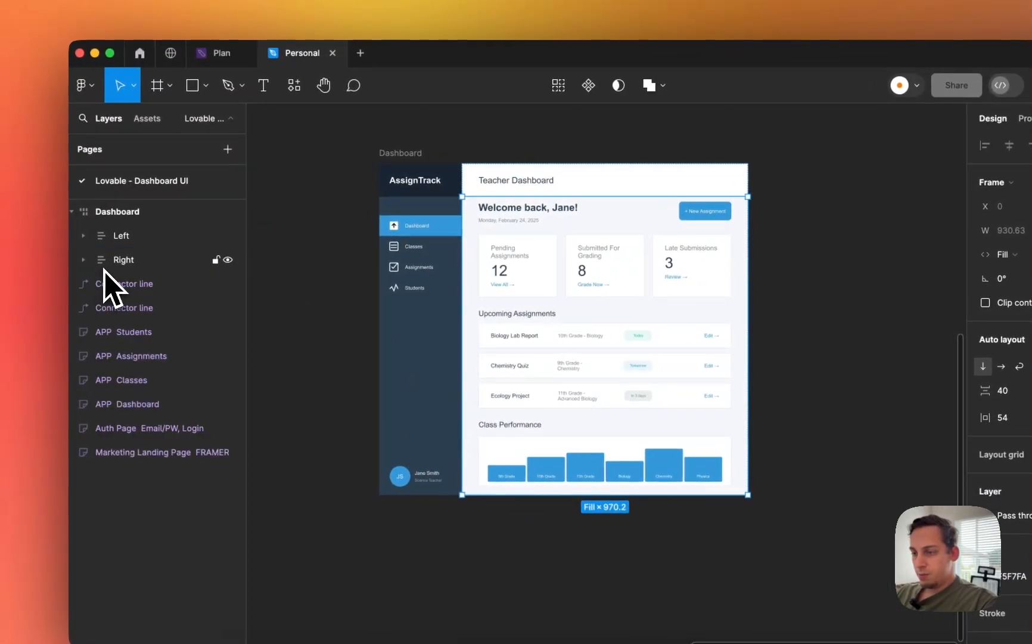
{"action": "left_click", "coordinate": [31, 281]}
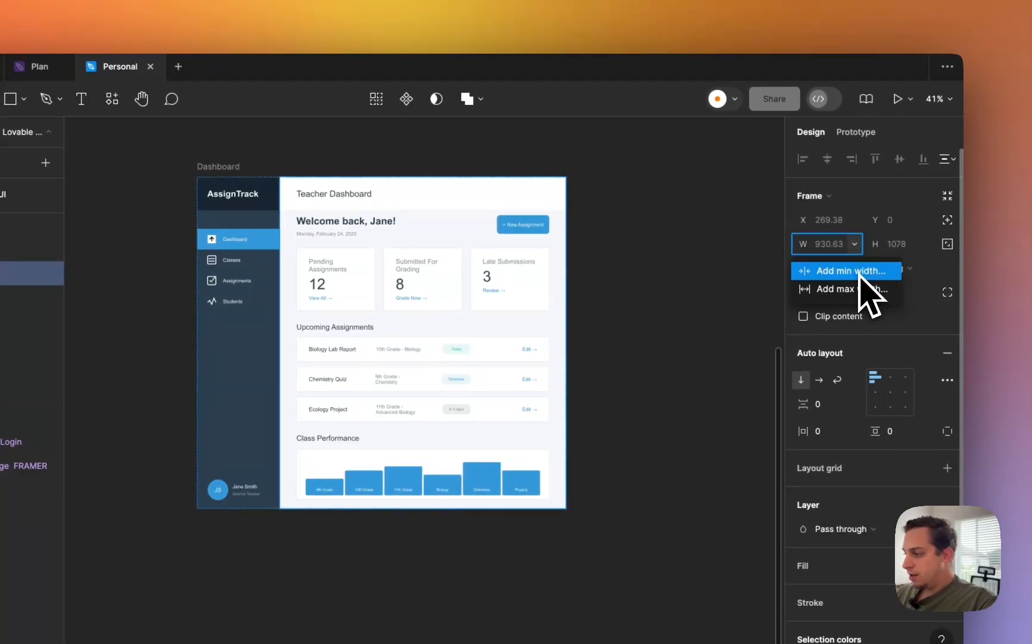
{"action": "left_click", "coordinate": [859, 272]}
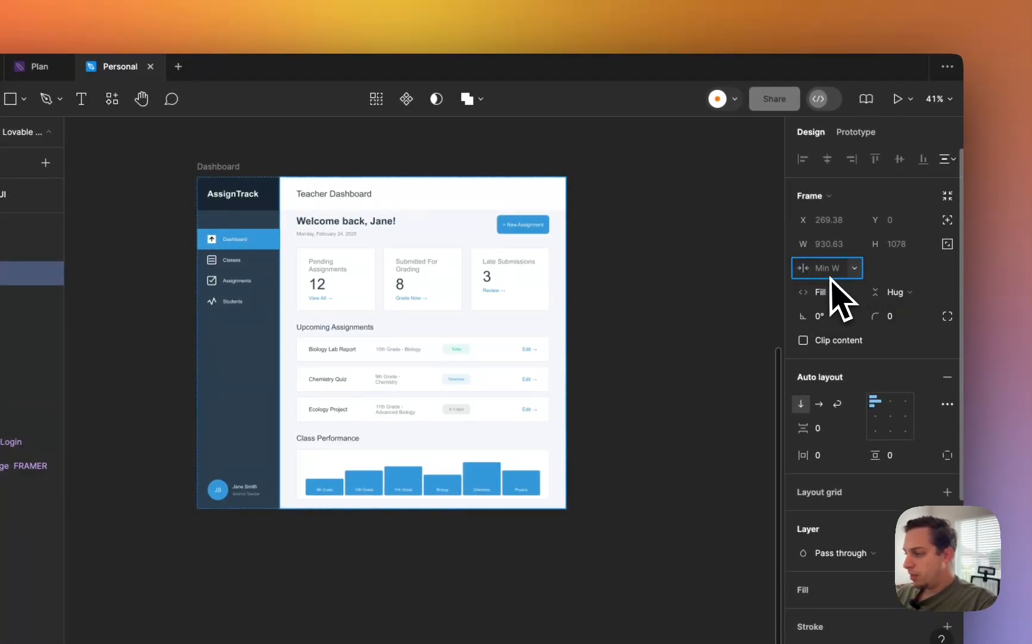
{"action": "type", "text": "390"}
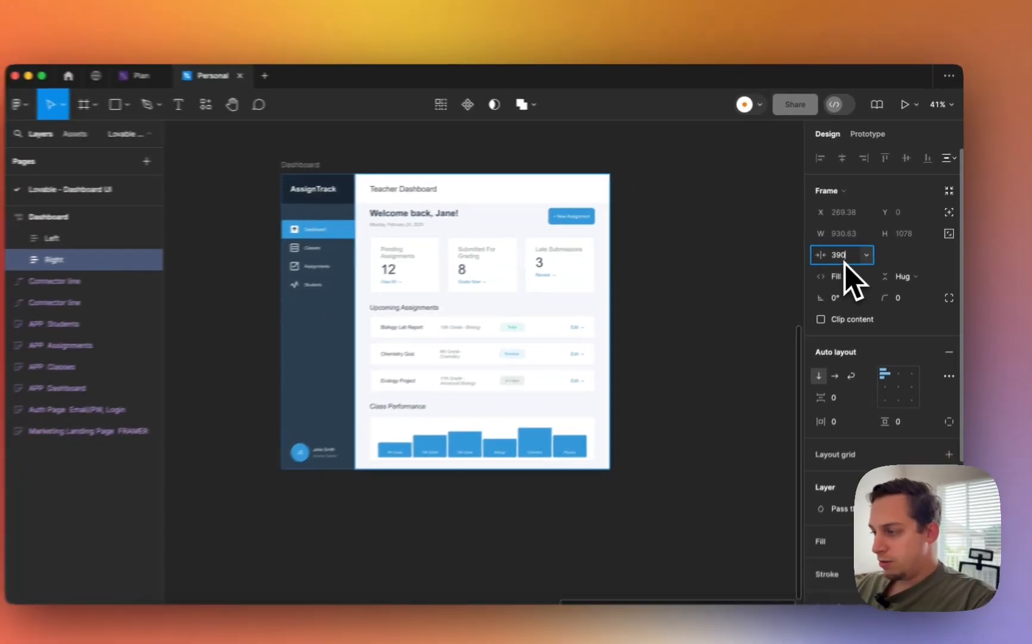
{"action": "key", "text": "Return"}
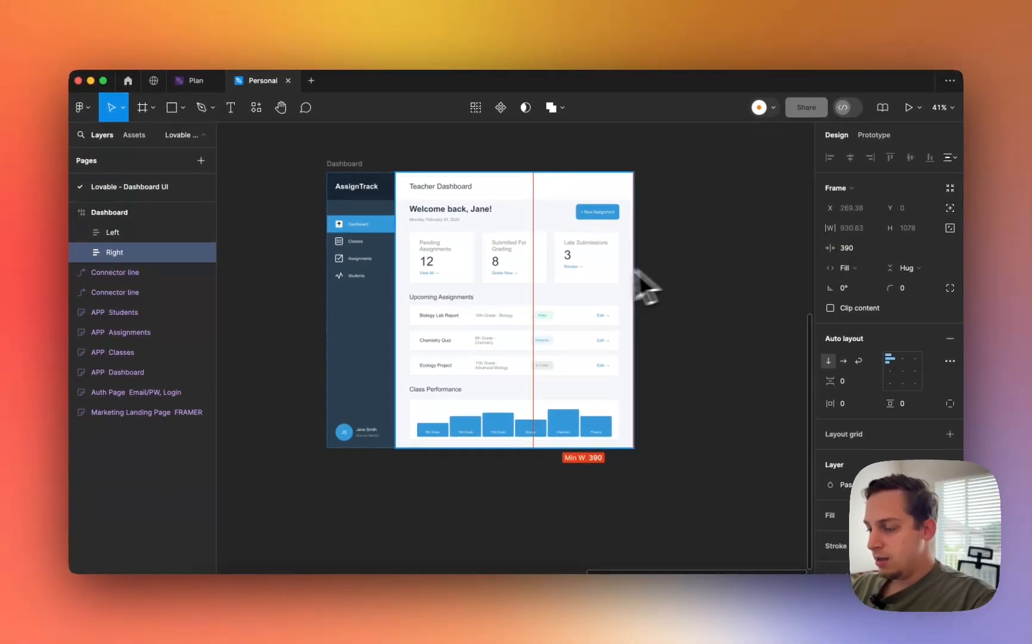
{"action": "scroll", "coordinate": [635, 271], "scroll_direction": "right", "scroll_amount": 3}
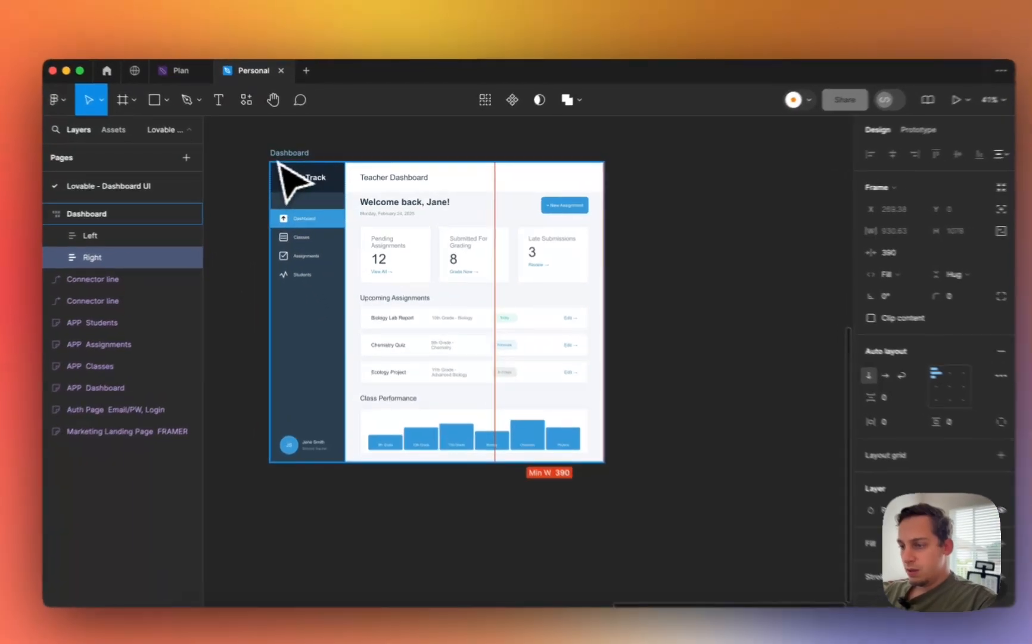
{"action": "left_click", "coordinate": [289, 157]}
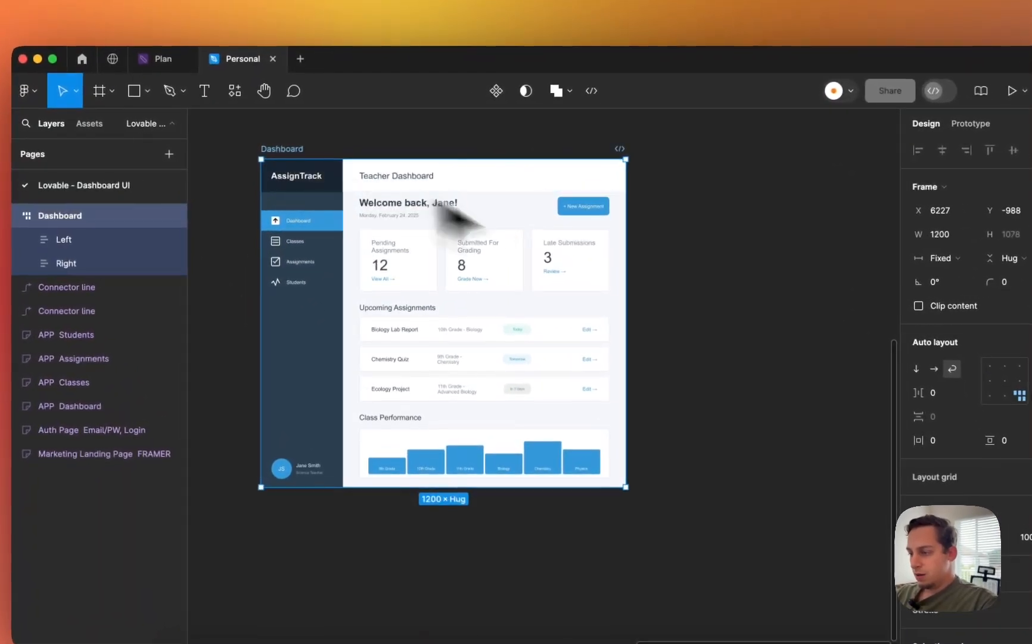
{"action": "left_click_drag", "start_coordinate": [588, 285], "coordinate": [377, 287]}
{"action": "scroll", "coordinate": [378, 286], "scroll_direction": "down", "scroll_amount": 8}
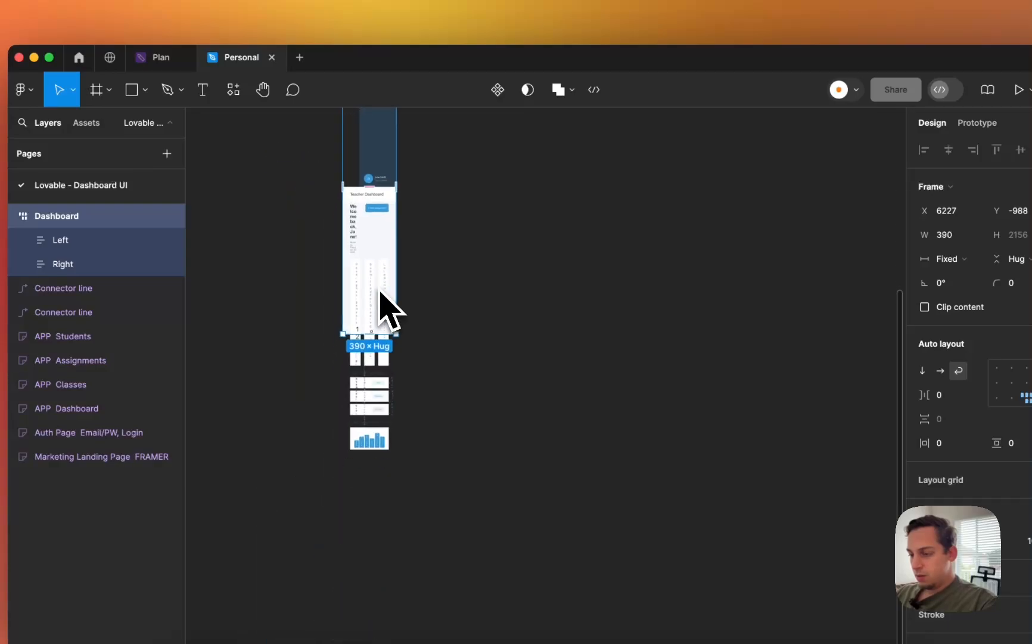
{"action": "scroll", "coordinate": [380, 291], "scroll_direction": "up", "scroll_amount": 6}
{"action": "scroll", "coordinate": [372, 376], "scroll_direction": "up", "scroll_amount": 1}
{"action": "scroll", "coordinate": [372, 386], "scroll_direction": "down", "scroll_amount": 3}
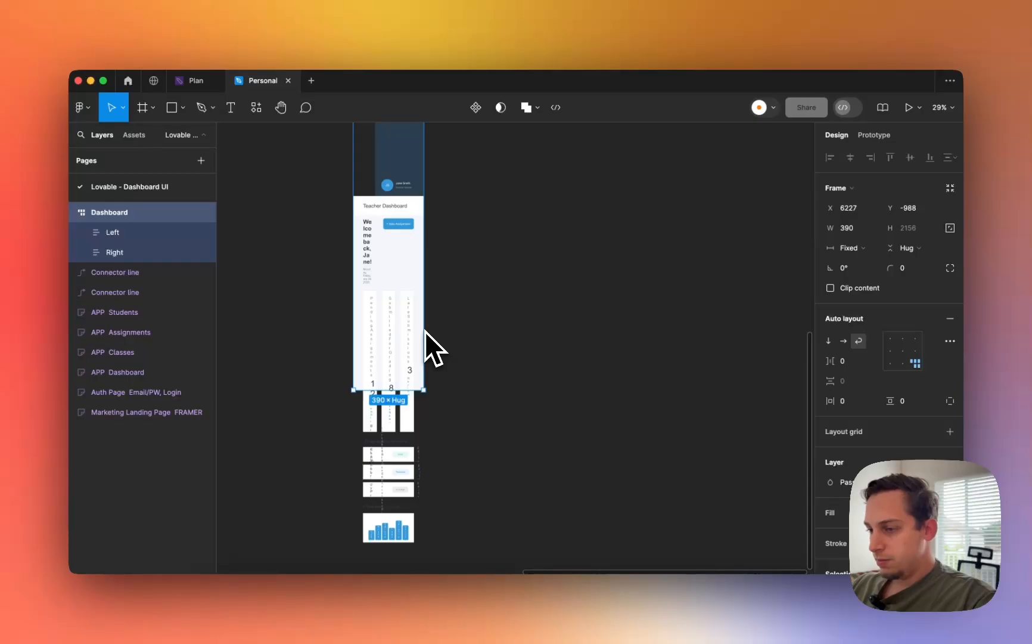
{"action": "key", "text": "ctrl+z"}
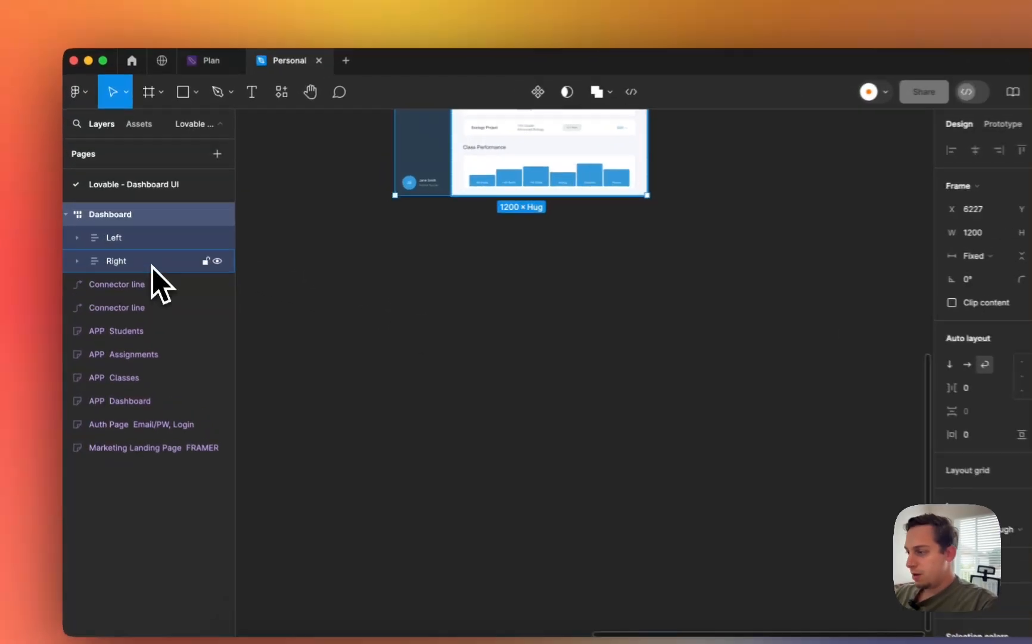
{"action": "left_click", "coordinate": [145, 257]}
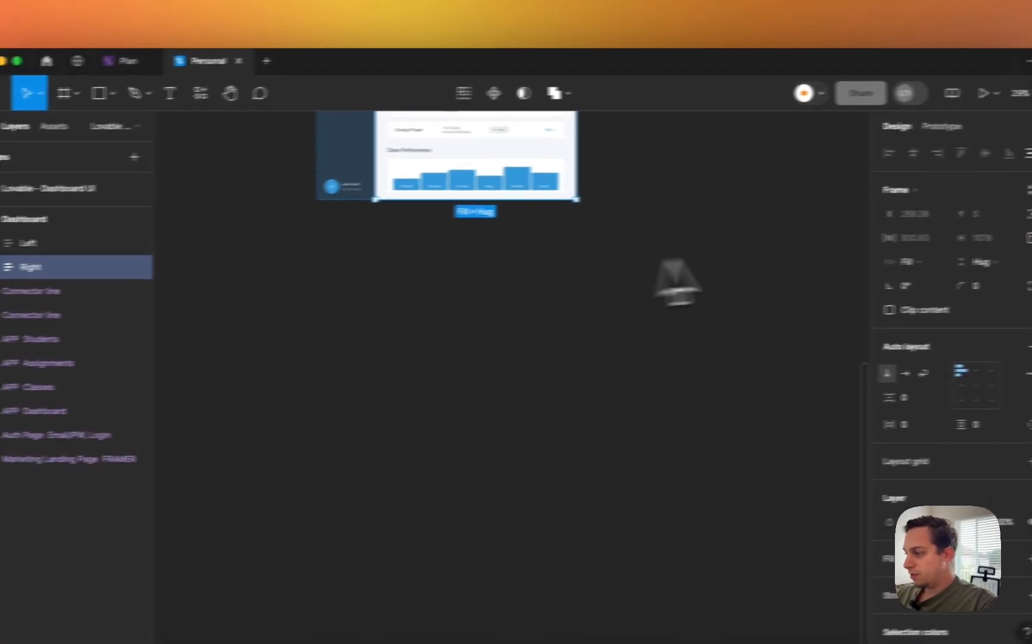
{"action": "scroll", "coordinate": [530, 357], "scroll_direction": "up", "scroll_amount": 4}
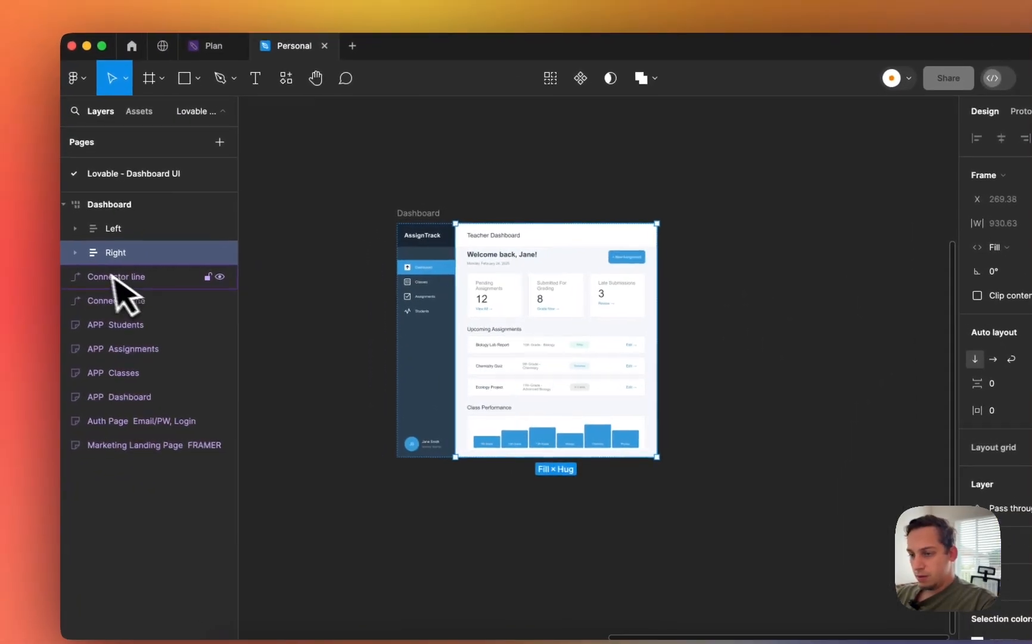
- Set the Content frame inside Right to Hug contents height
{"action": "left_click", "coordinate": [83, 255]}
{"action": "left_click", "coordinate": [142, 280]}
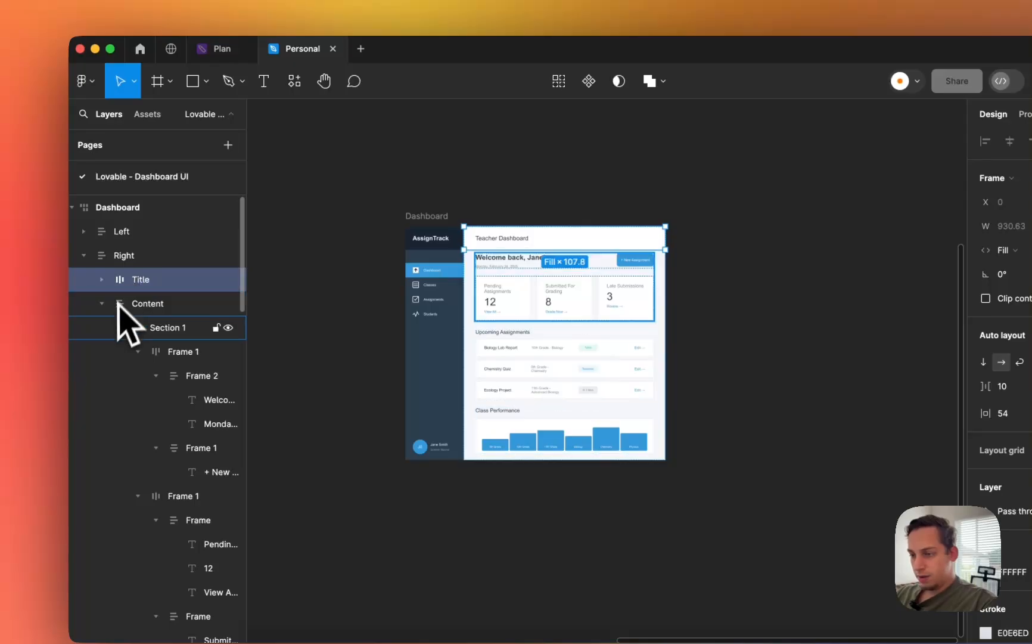
{"action": "left_click", "coordinate": [124, 304]}
{"action": "left_click", "coordinate": [933, 260]}
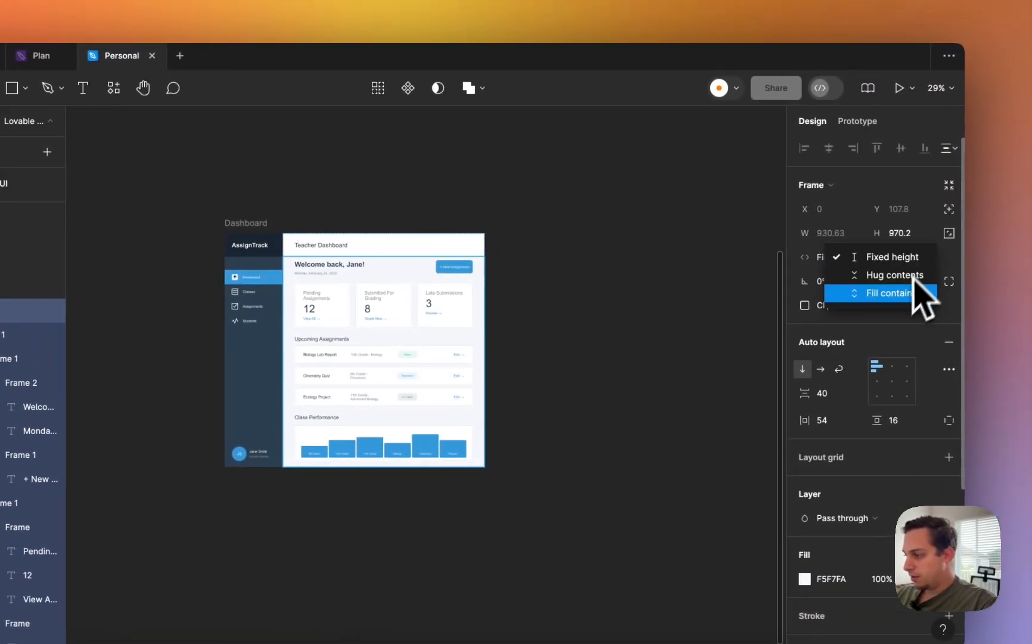
{"action": "left_click", "coordinate": [909, 276]}
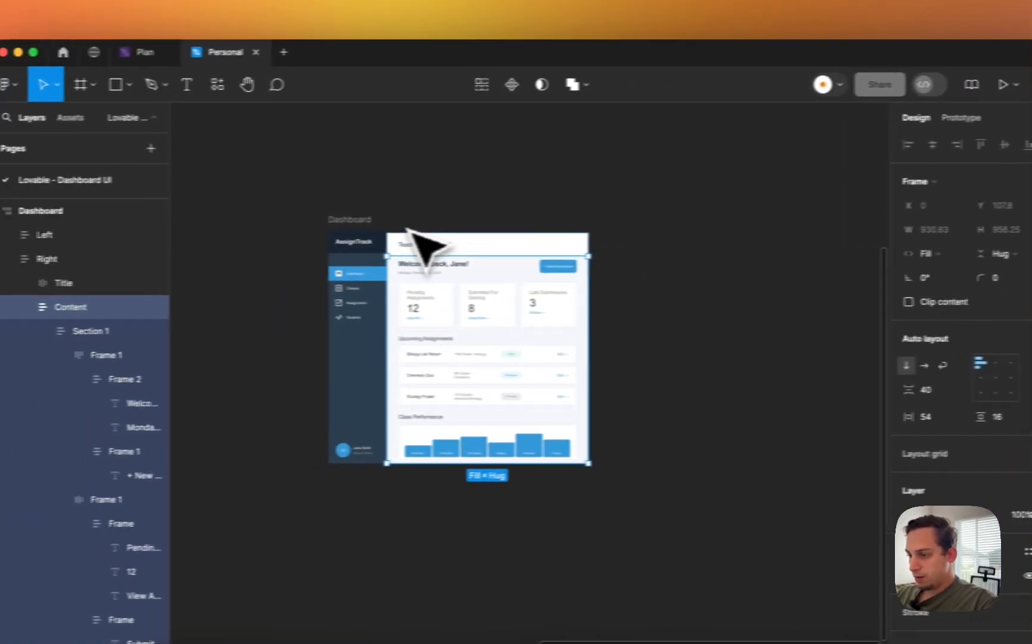
- Test-narrow the Dashboard to 503 wide and try Fill width on Left, undoing both
{"action": "left_click", "coordinate": [242, 224]}
{"action": "left_click_drag", "start_coordinate": [629, 306], "coordinate": [482, 325]}
{"action": "scroll", "coordinate": [483, 324], "scroll_direction": "up", "scroll_amount": 5}
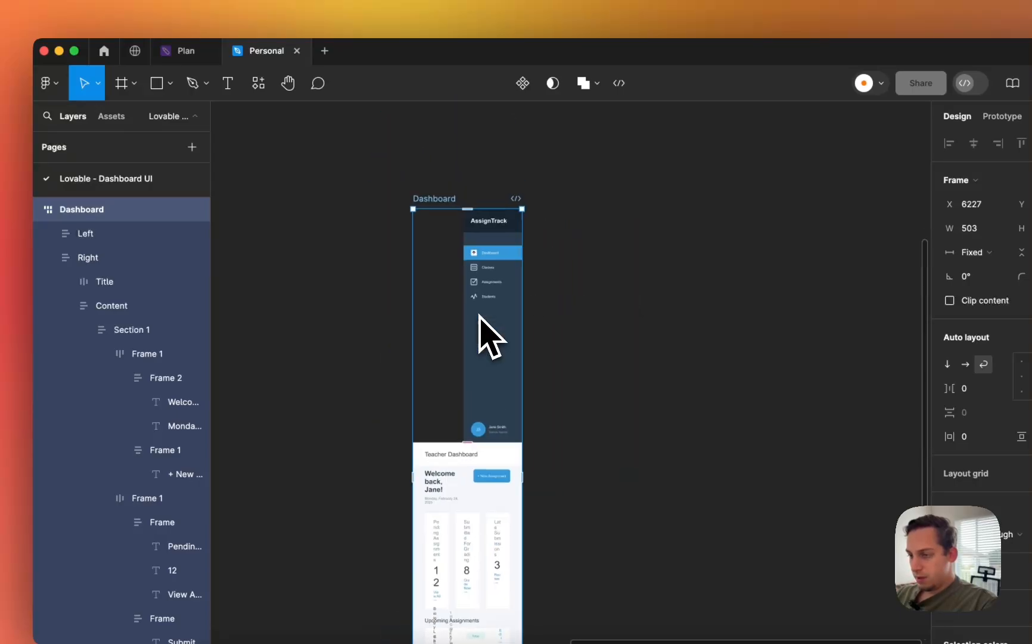
{"action": "key", "text": "super+z"}
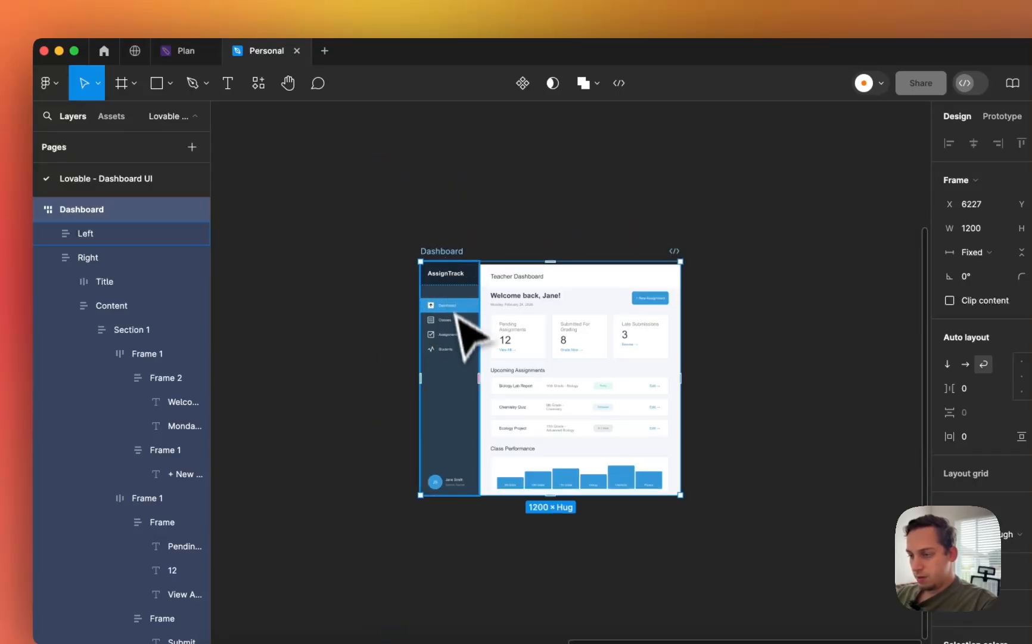
{"action": "left_click", "coordinate": [458, 334]}
{"action": "left_click", "coordinate": [1001, 252]}
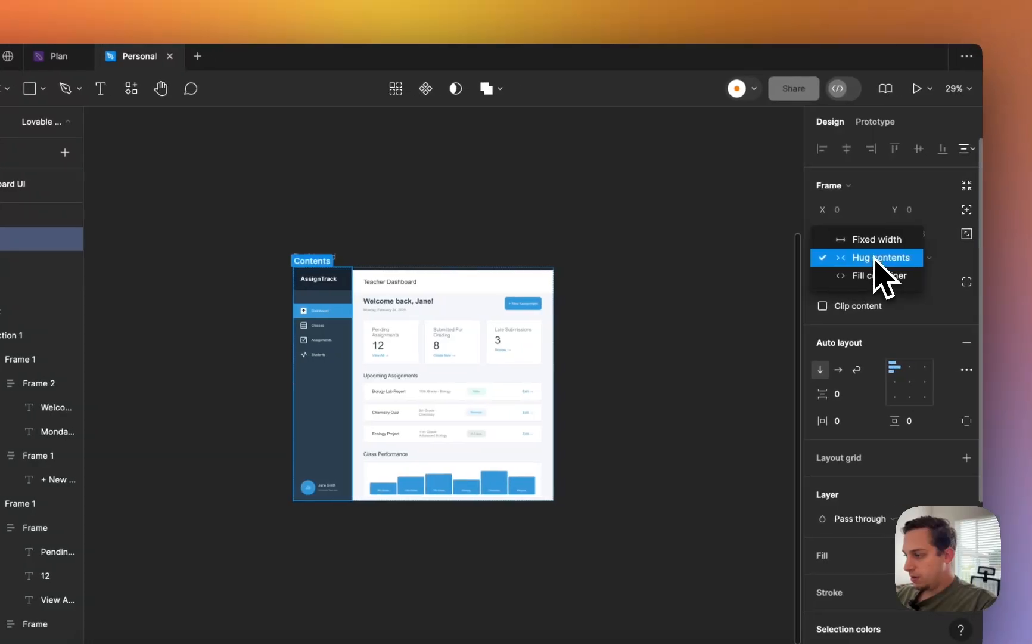
{"action": "left_click", "coordinate": [873, 275]}
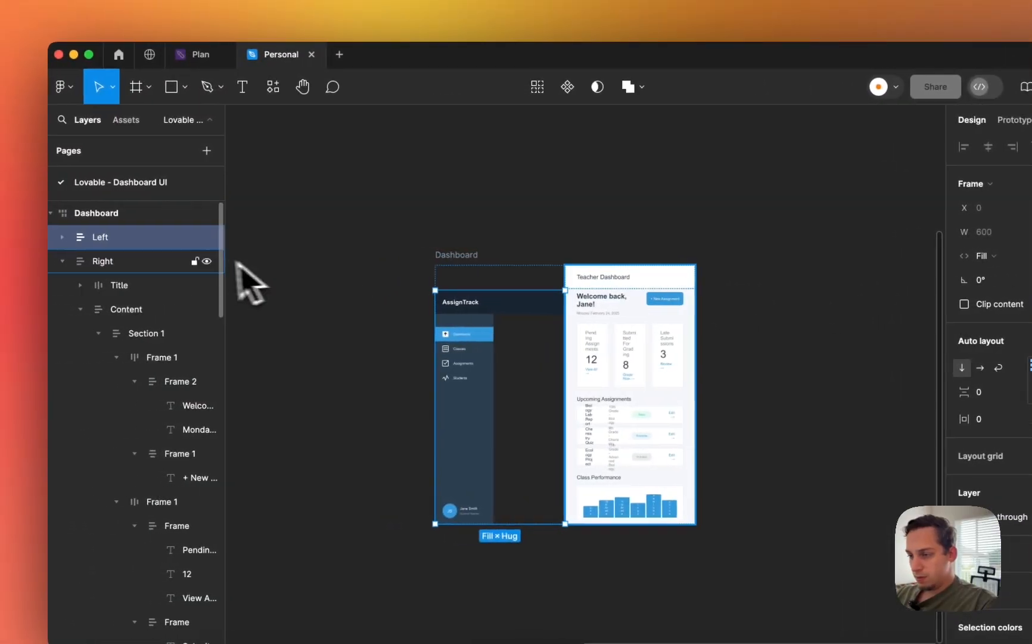
{"action": "key", "text": "super+z"}
- Make the sidebar's Bottom frame fill the container width, then test-narrow the Dashboard and undo
{"action": "left_click", "coordinate": [77, 241]}
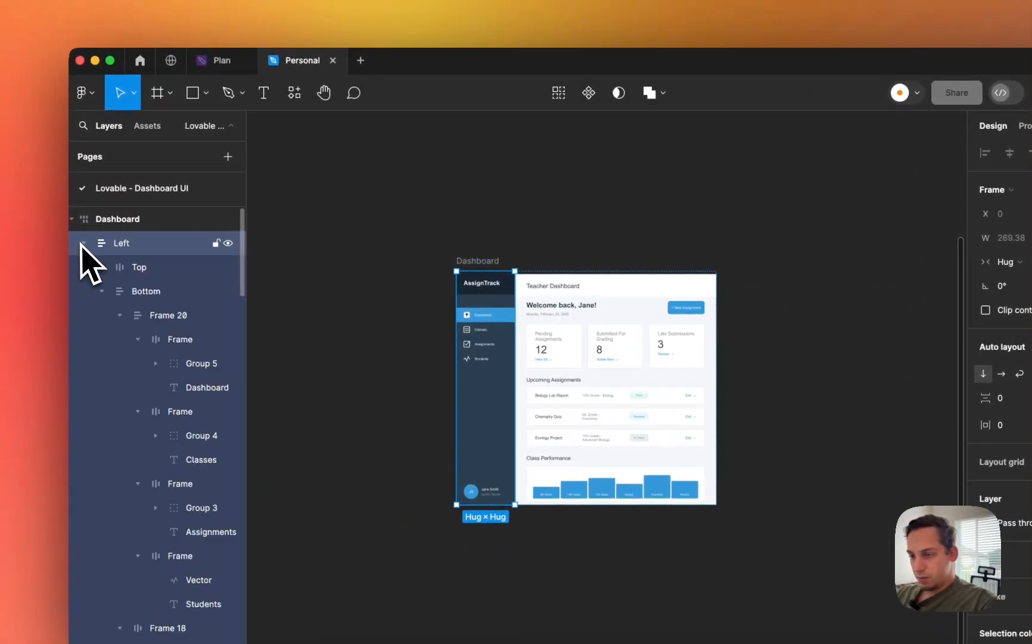
{"action": "left_click", "coordinate": [132, 286]}
{"action": "left_click", "coordinate": [1009, 261]}
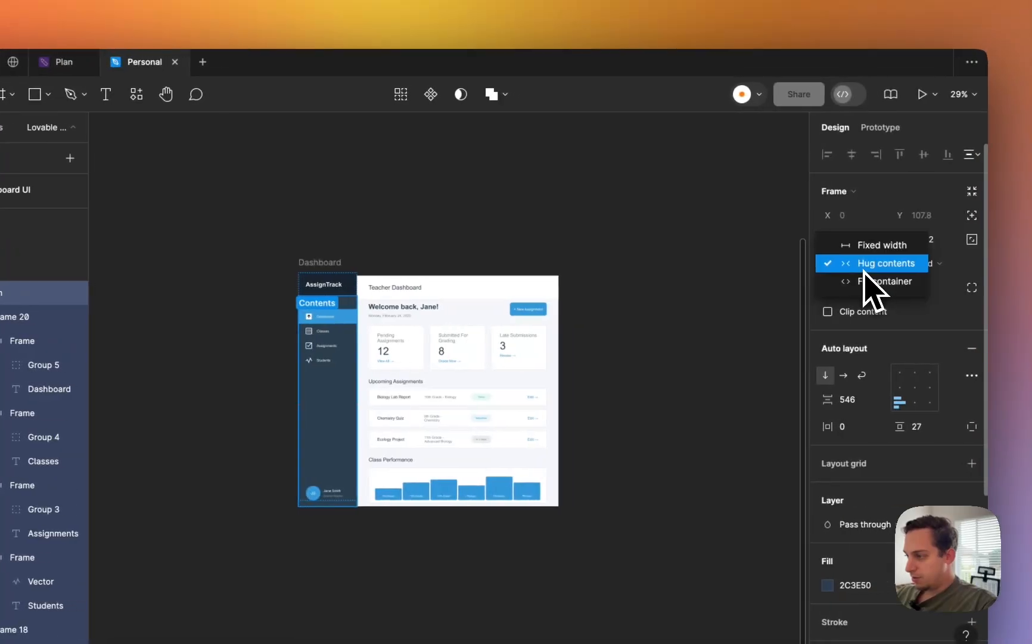
{"action": "left_click", "coordinate": [860, 282]}
{"action": "left_click", "coordinate": [315, 265]}
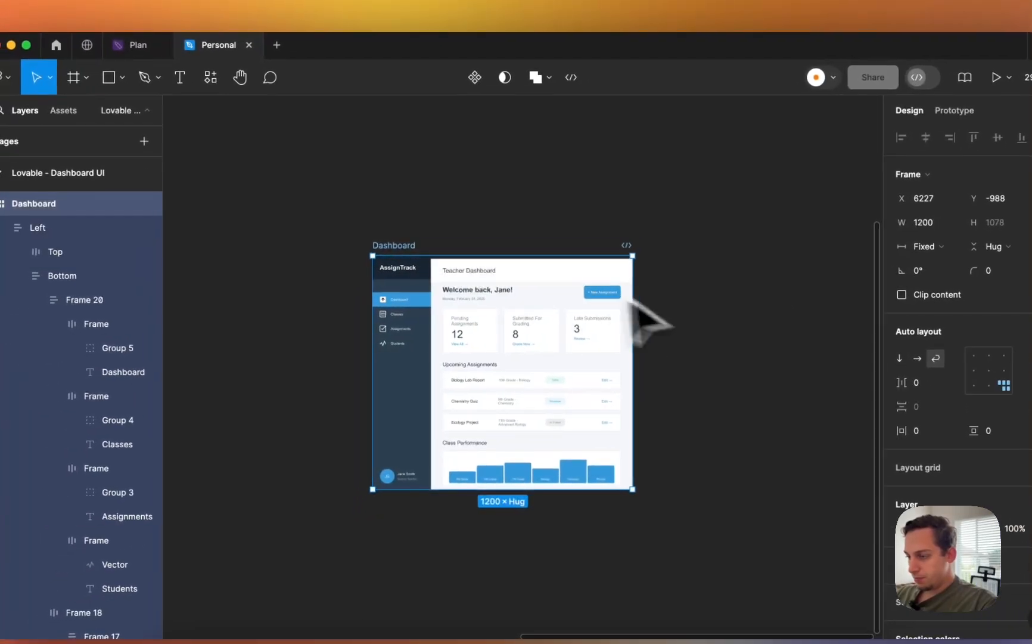
{"action": "left_click_drag", "start_coordinate": [590, 331], "coordinate": [537, 346]}
{"action": "key", "text": "super+z"}
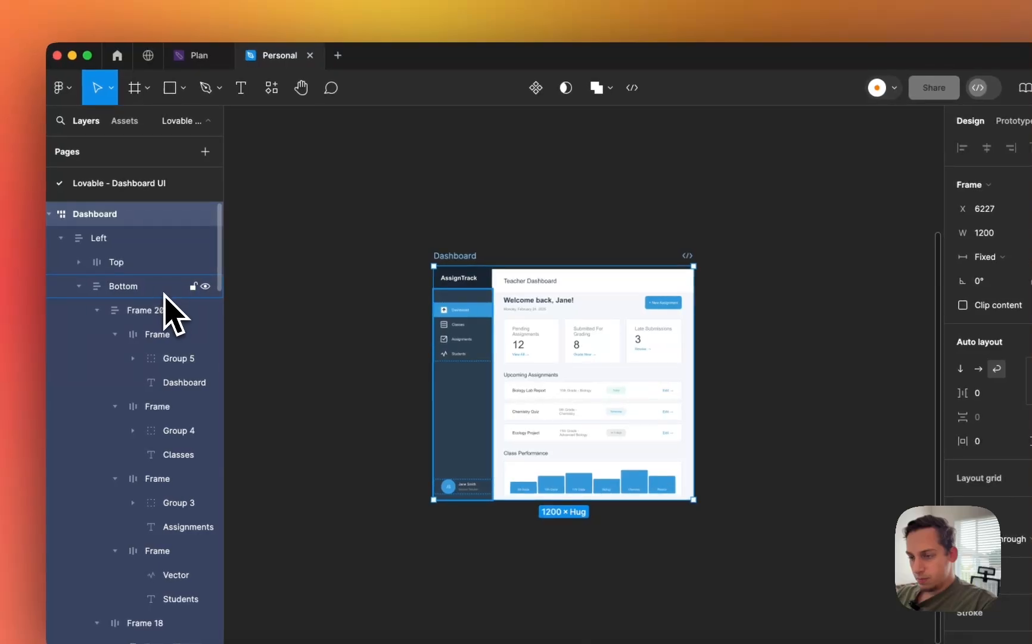
- Set the Bottom frame's height to Hug contents
{"action": "left_click", "coordinate": [164, 292]}
{"action": "left_click", "coordinate": [161, 315]}
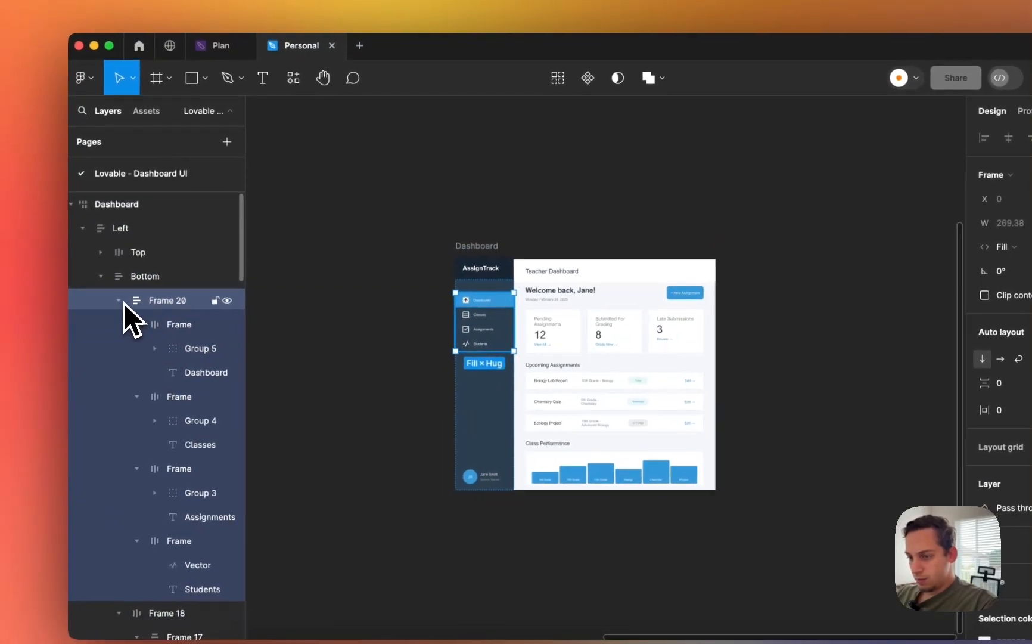
{"action": "left_click", "coordinate": [120, 300]}
{"action": "left_click", "coordinate": [153, 324]}
{"action": "left_click", "coordinate": [120, 324]}
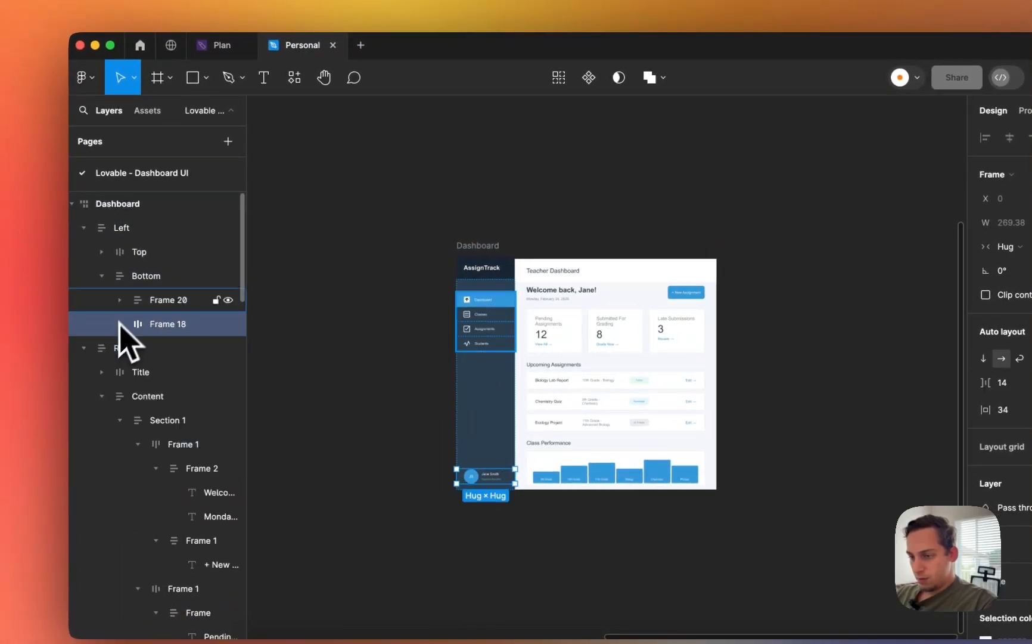
{"action": "left_click", "coordinate": [158, 274]}
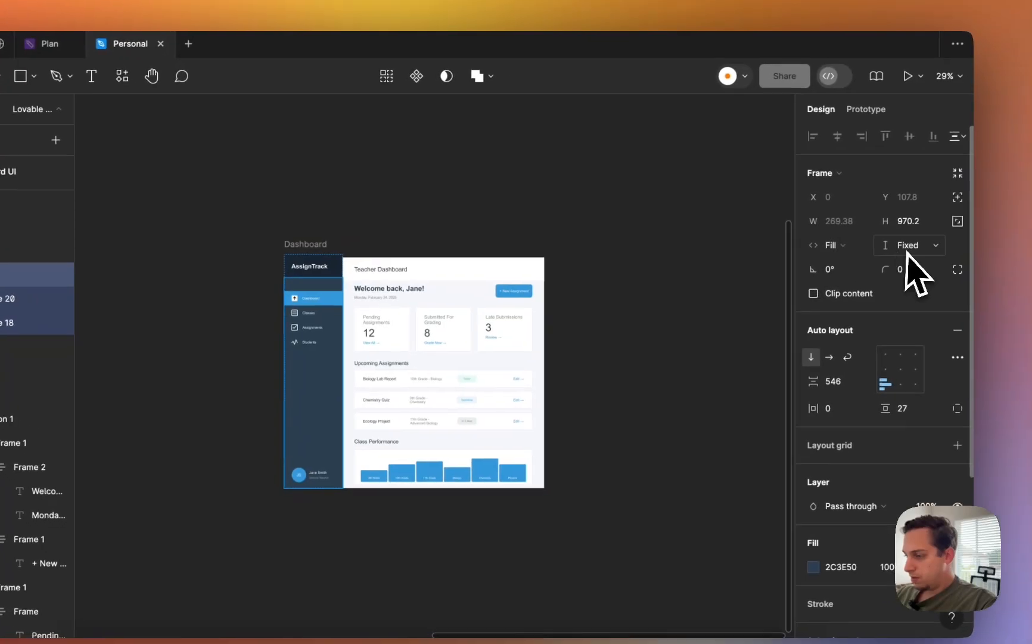
{"action": "left_click", "coordinate": [903, 240]}
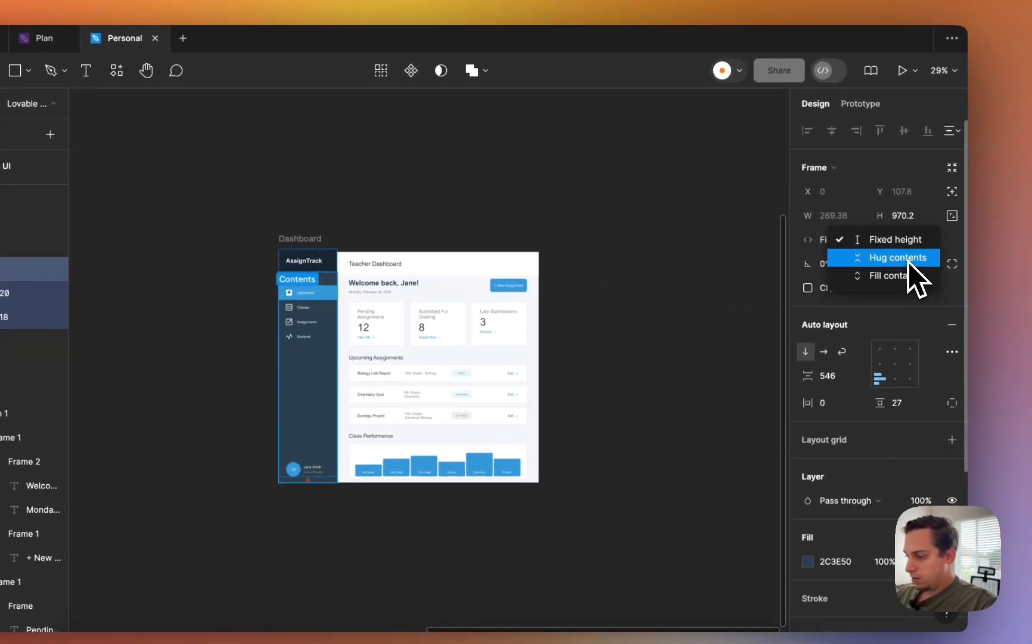
{"action": "left_click", "coordinate": [908, 263]}
- Set the sidebar's Top frame height to Hug contents
{"action": "left_click", "coordinate": [0, 251]}
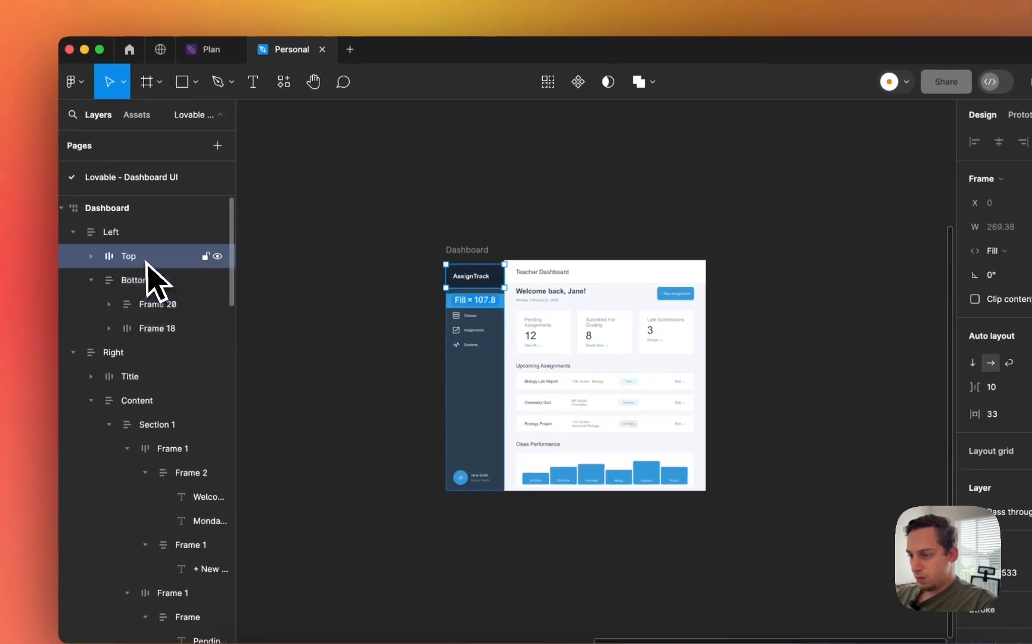
{"action": "left_click", "coordinate": [966, 256]}
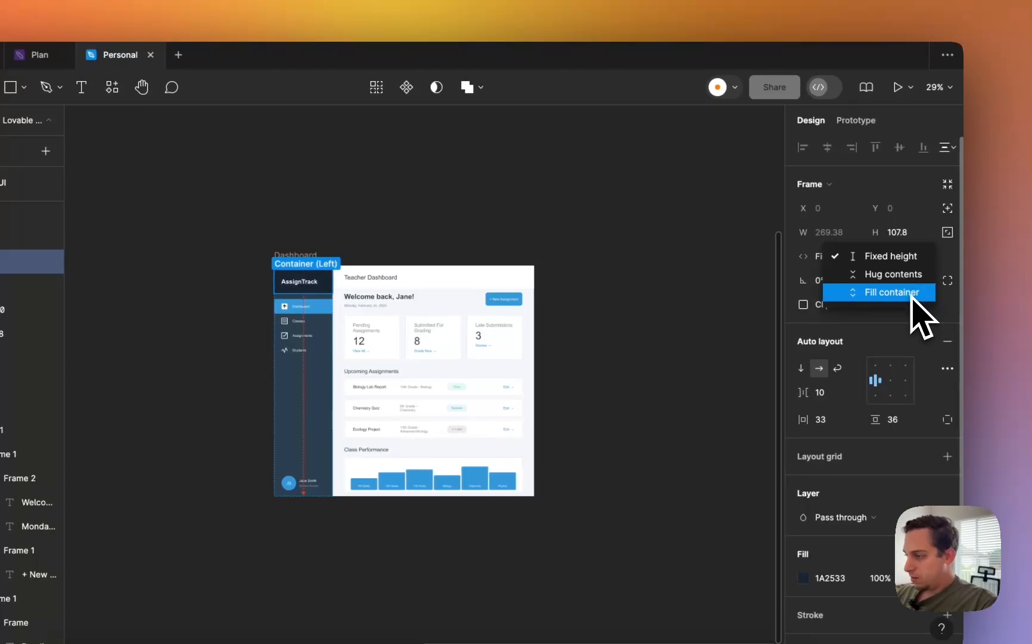
{"action": "left_click", "coordinate": [918, 277]}
{"action": "left_click", "coordinate": [296, 255]}
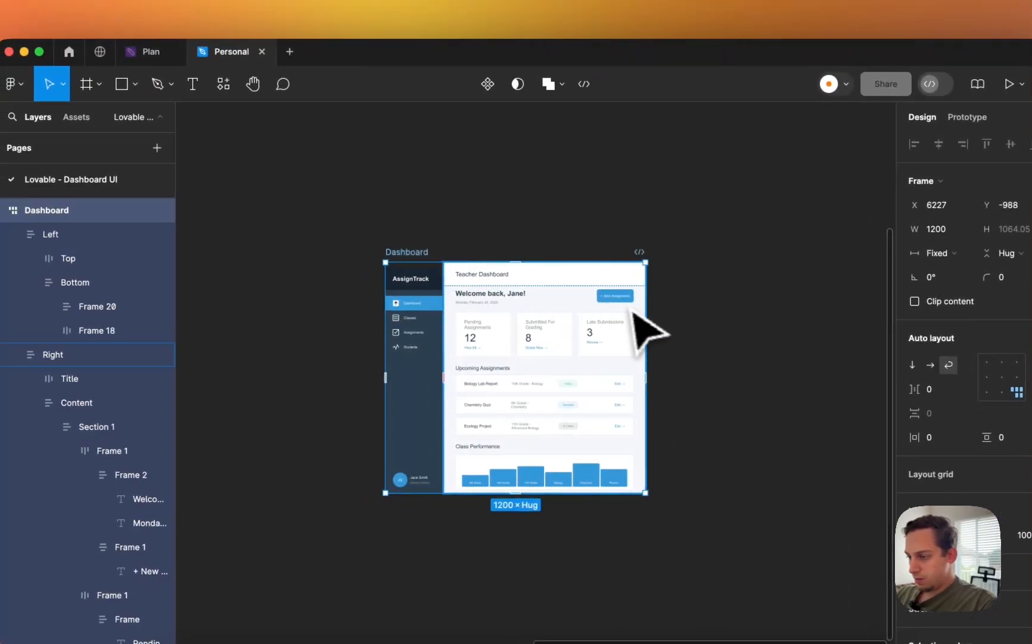
- Test the Dashboard at 614 wide and stretch the Left frame to about 1144 tall
{"action": "left_click_drag", "start_coordinate": [648, 321], "coordinate": [585, 342]}
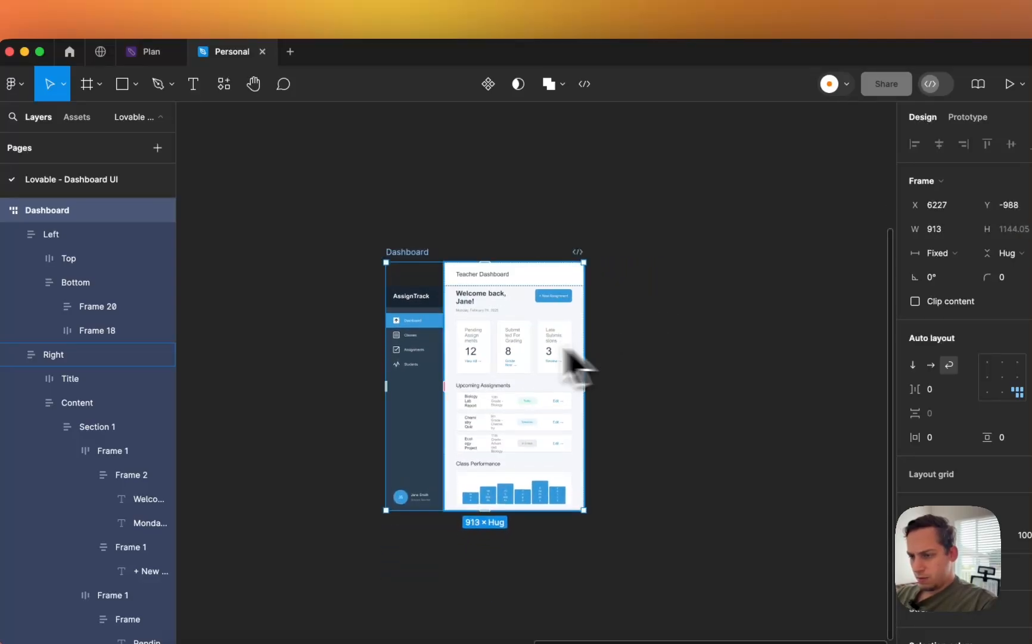
{"action": "left_click", "coordinate": [423, 305]}
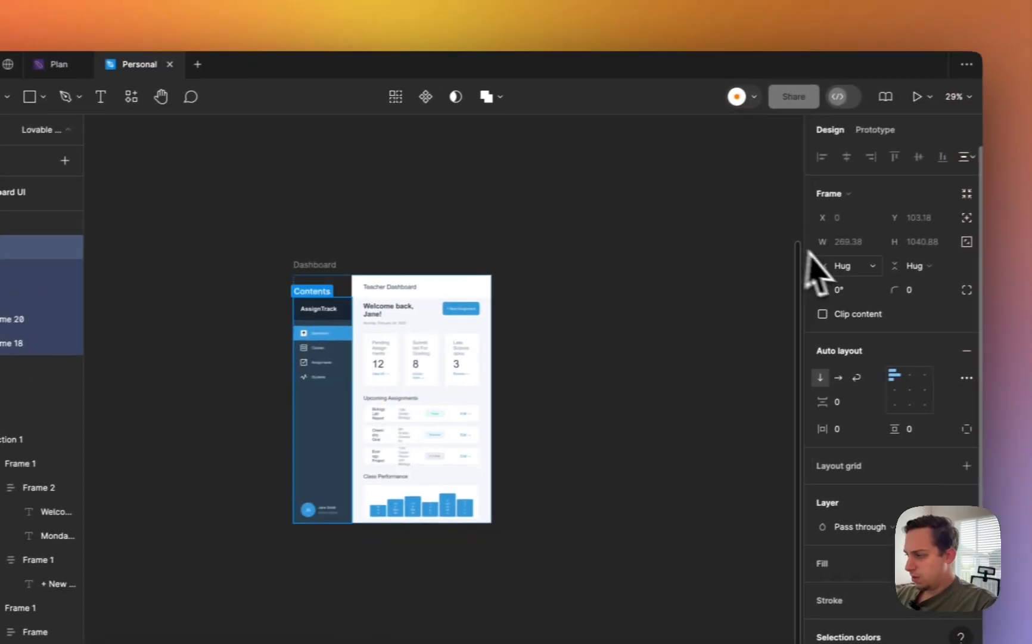
{"action": "left_click", "coordinate": [885, 272]}
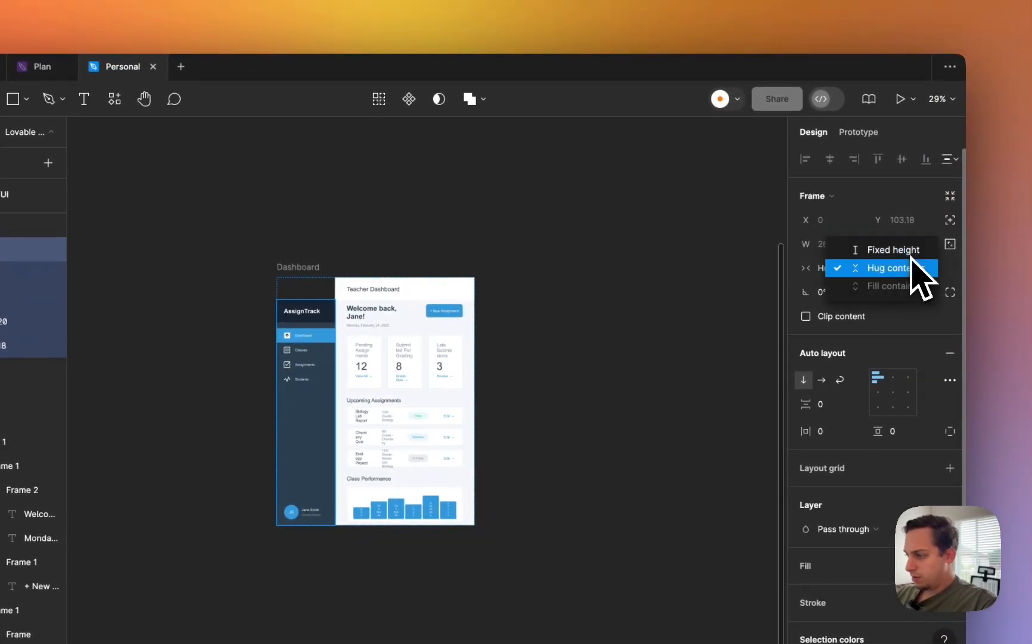
{"action": "left_click", "coordinate": [881, 268]}
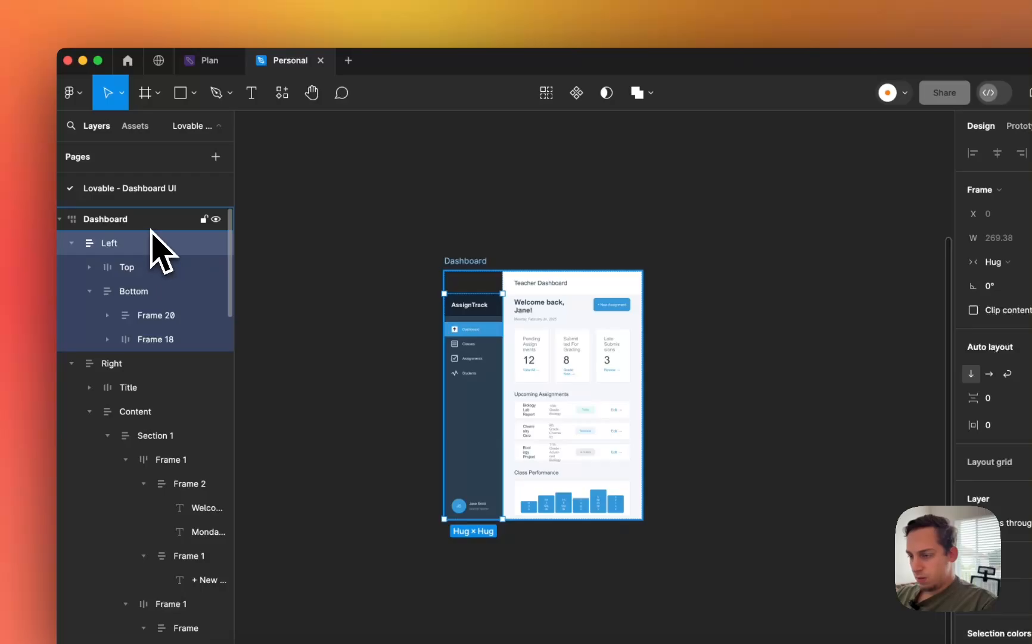
{"action": "left_click", "coordinate": [915, 267]}
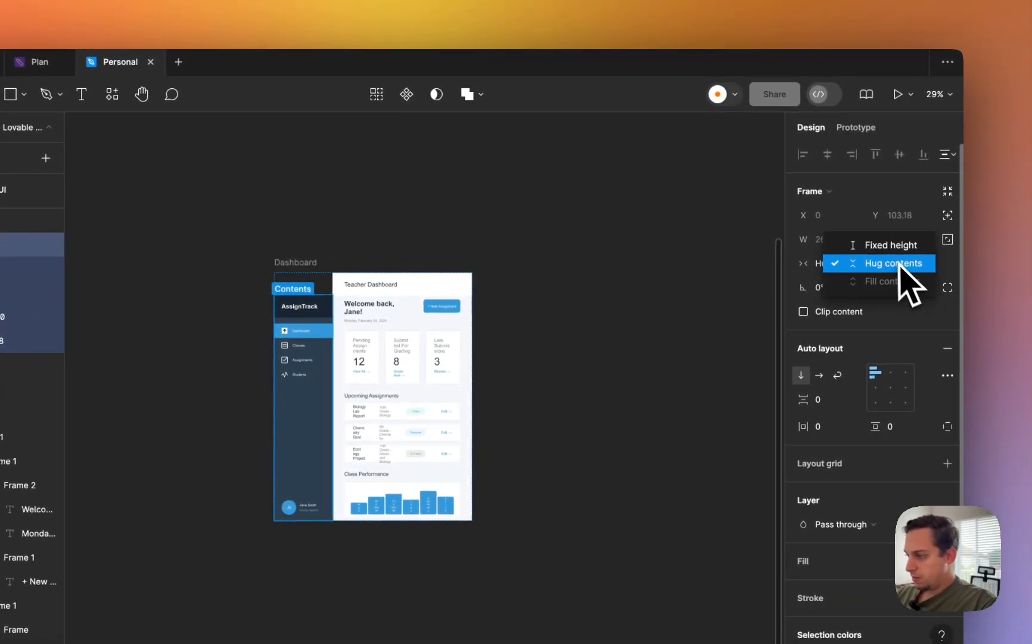
{"action": "left_click_drag", "start_coordinate": [316, 293], "coordinate": [311, 272]}
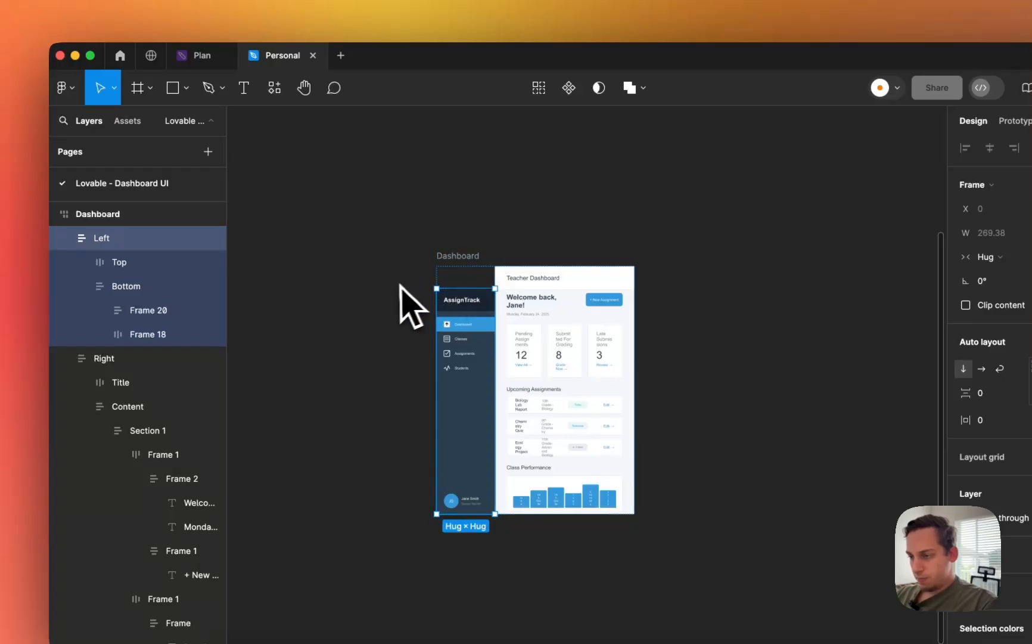
- Set both the Top and Bottom sidebar sections to Fill container height
{"action": "left_click", "coordinate": [140, 262]}
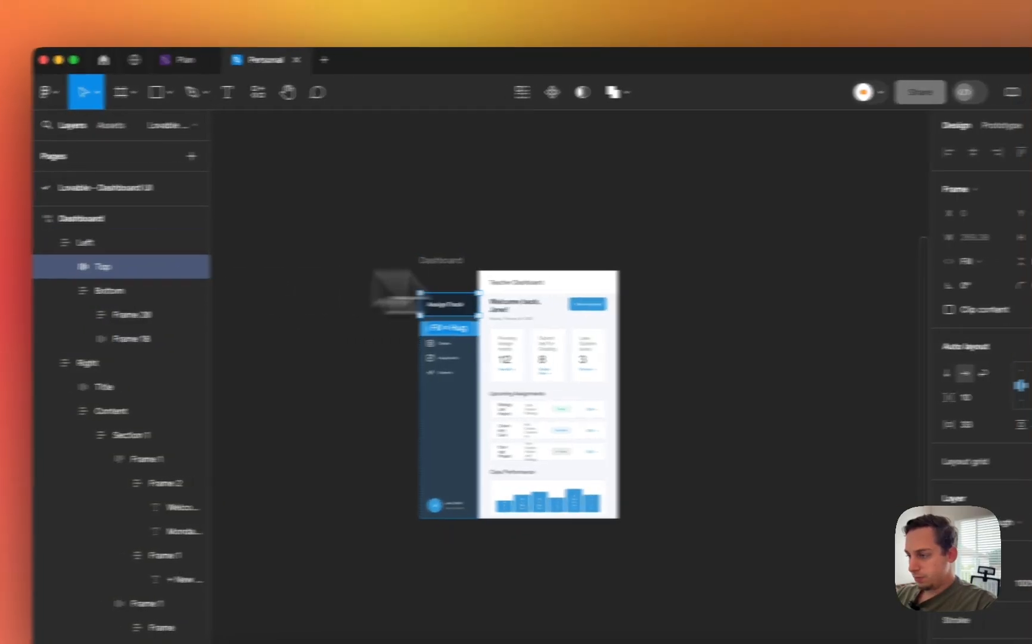
{"action": "left_click", "coordinate": [914, 264]}
{"action": "left_click", "coordinate": [915, 280]}
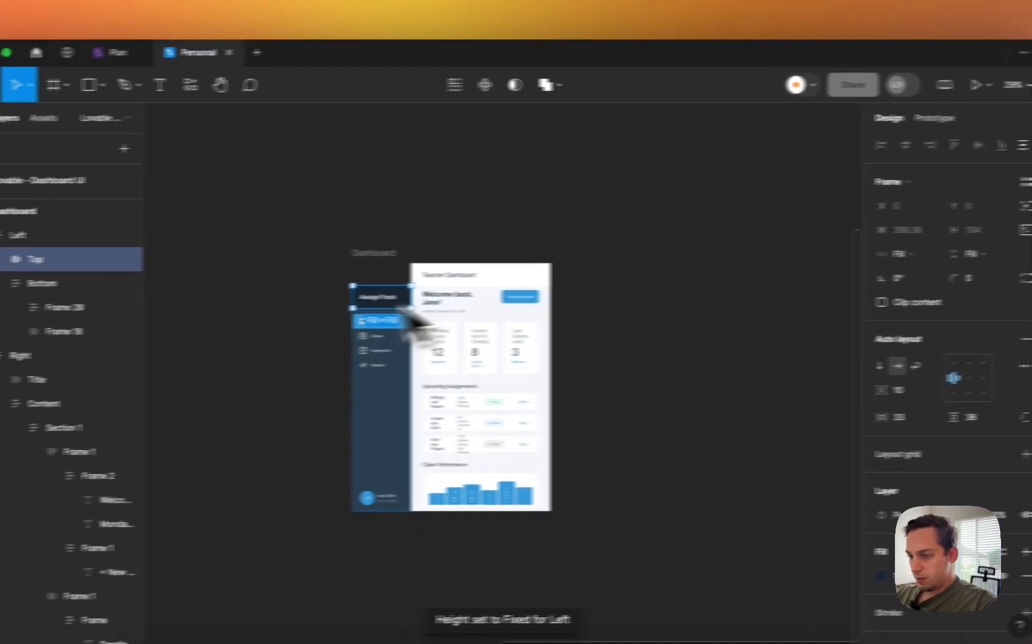
{"action": "left_click", "coordinate": [180, 279]}
{"action": "left_click", "coordinate": [893, 257]}
{"action": "left_click", "coordinate": [910, 275]}
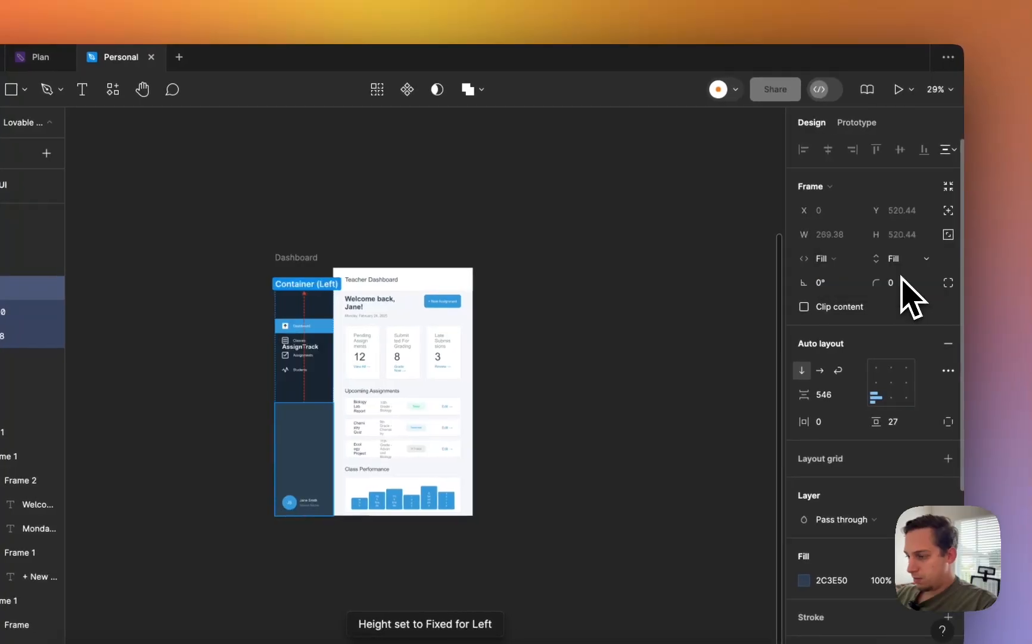
{"action": "left_click", "coordinate": [67, 243]}
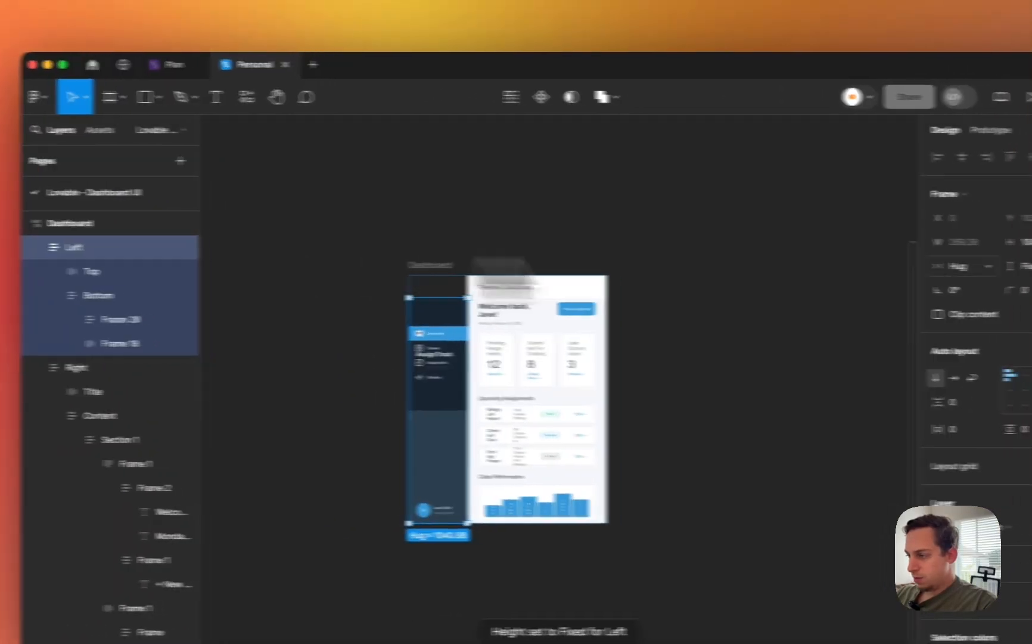
{"action": "left_click", "coordinate": [969, 258]}
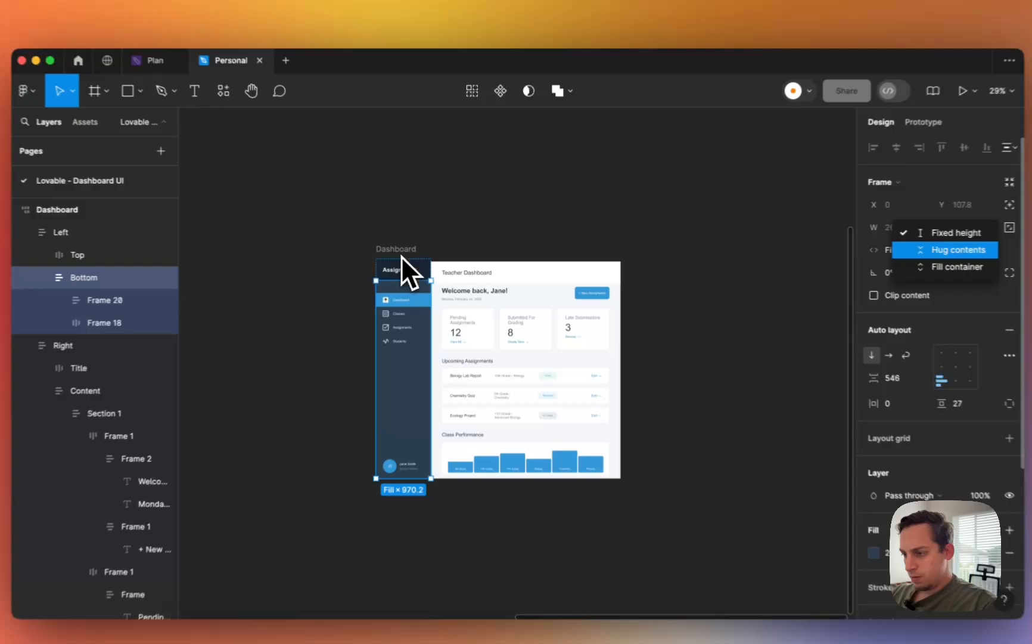
- Test-narrow the Dashboard and check the Left and Right frames' height sizing
{"action": "left_click", "coordinate": [411, 248]}
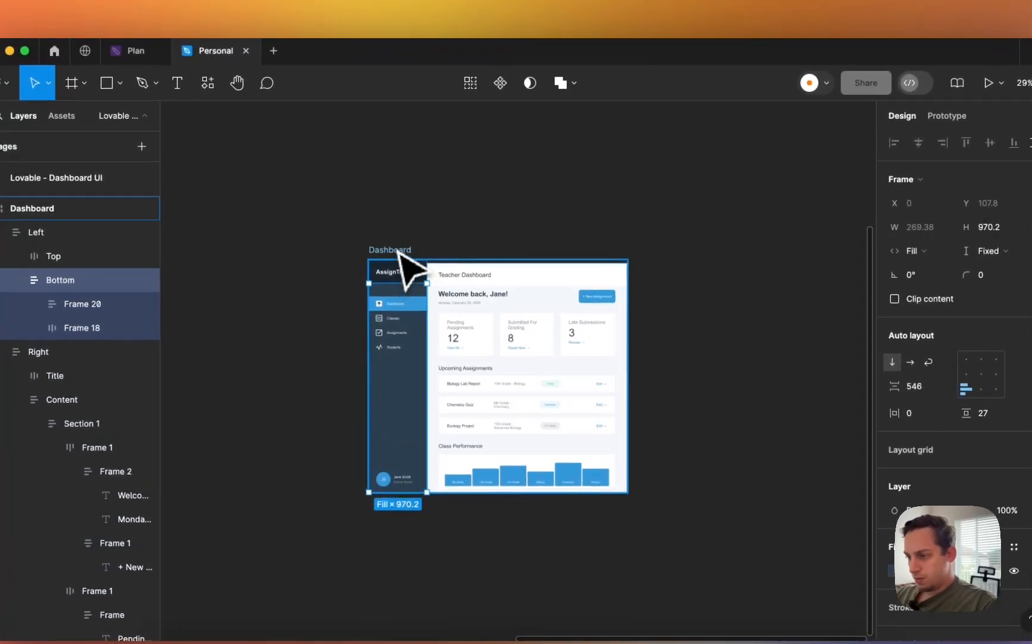
{"action": "left_click", "coordinate": [412, 247]}
{"action": "left_click_drag", "start_coordinate": [629, 324], "coordinate": [591, 324]}
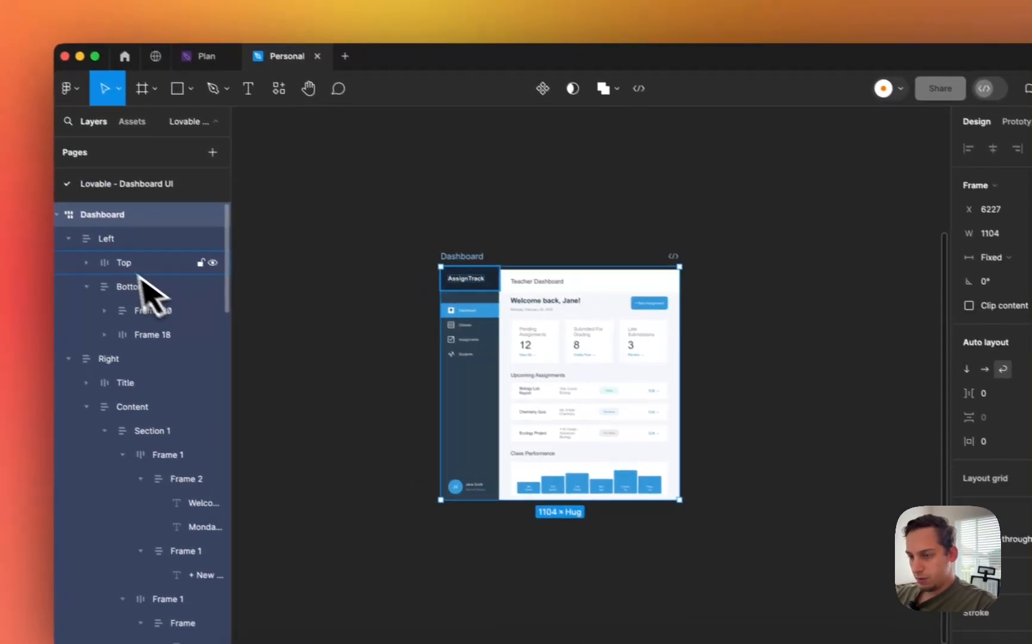
{"action": "left_click", "coordinate": [111, 242]}
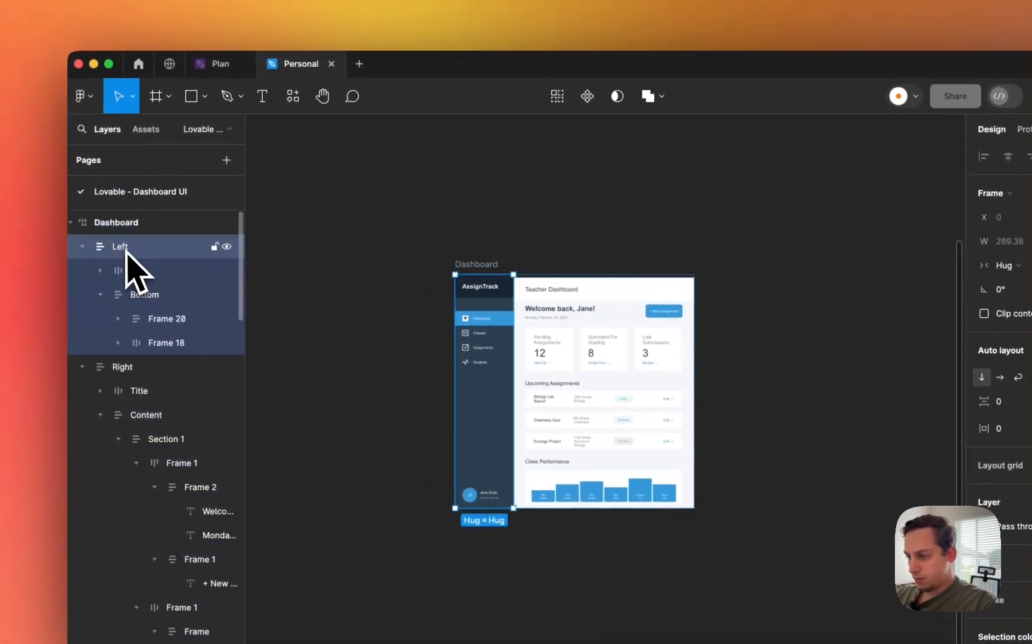
{"action": "left_click", "coordinate": [924, 265]}
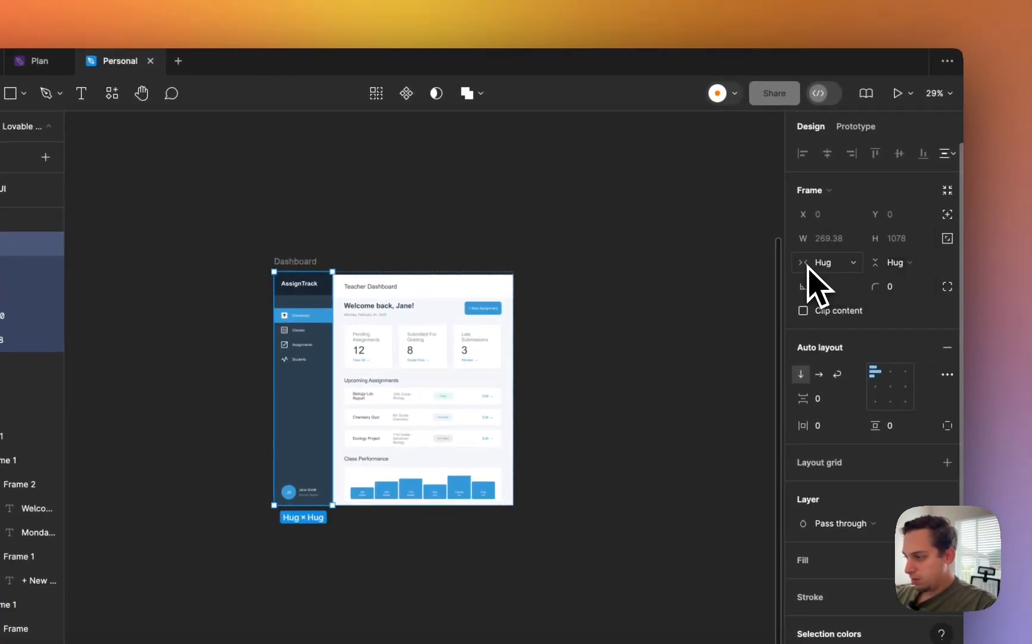
{"action": "scroll", "coordinate": [379, 287], "scroll_direction": "up", "scroll_amount": 10}
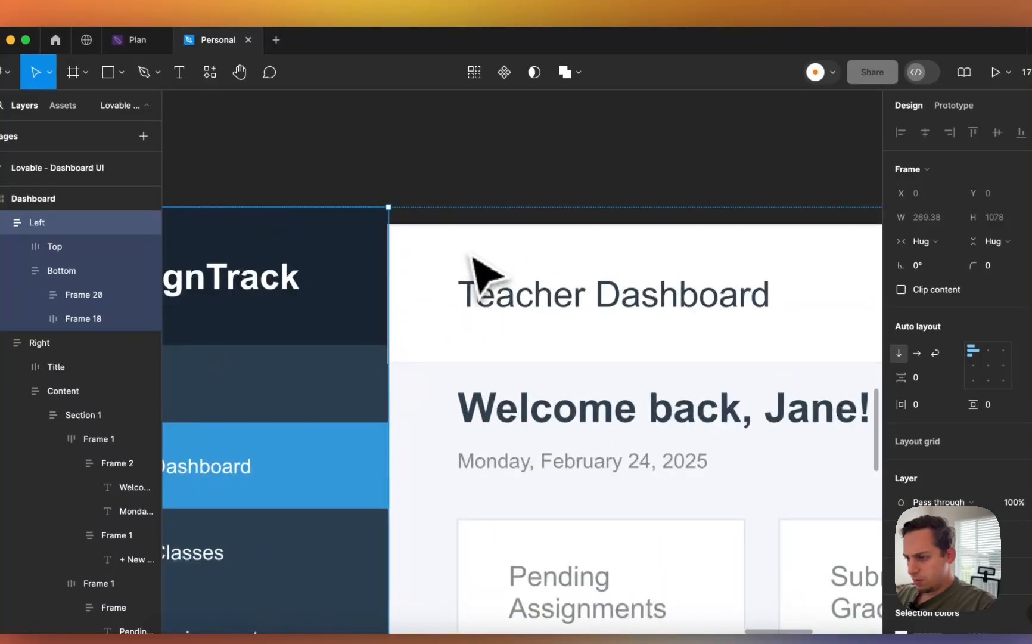
{"action": "left_click", "coordinate": [431, 253]}
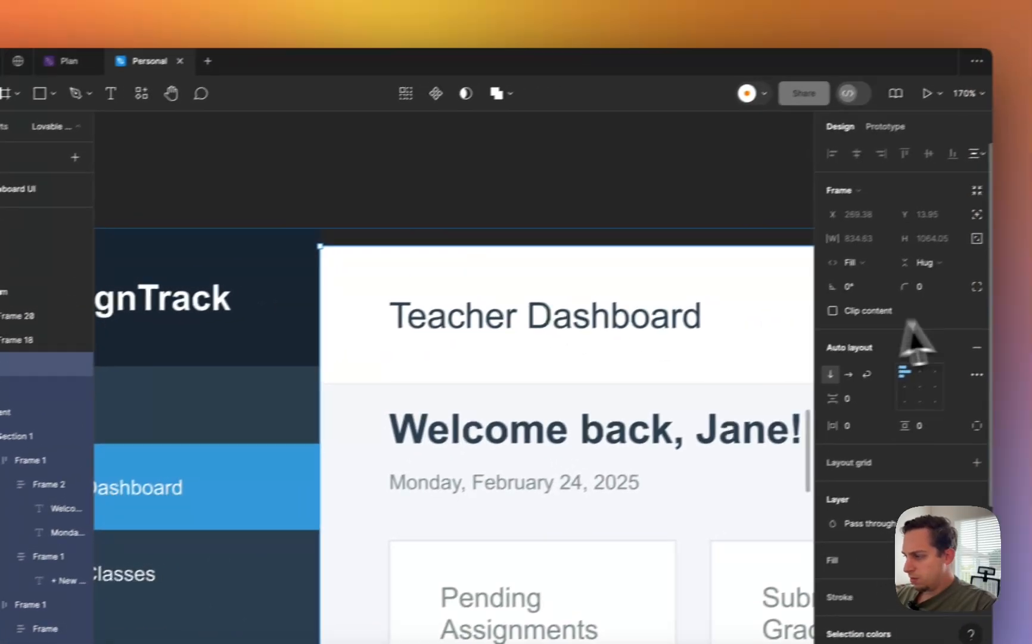
{"action": "left_click", "coordinate": [996, 242]}
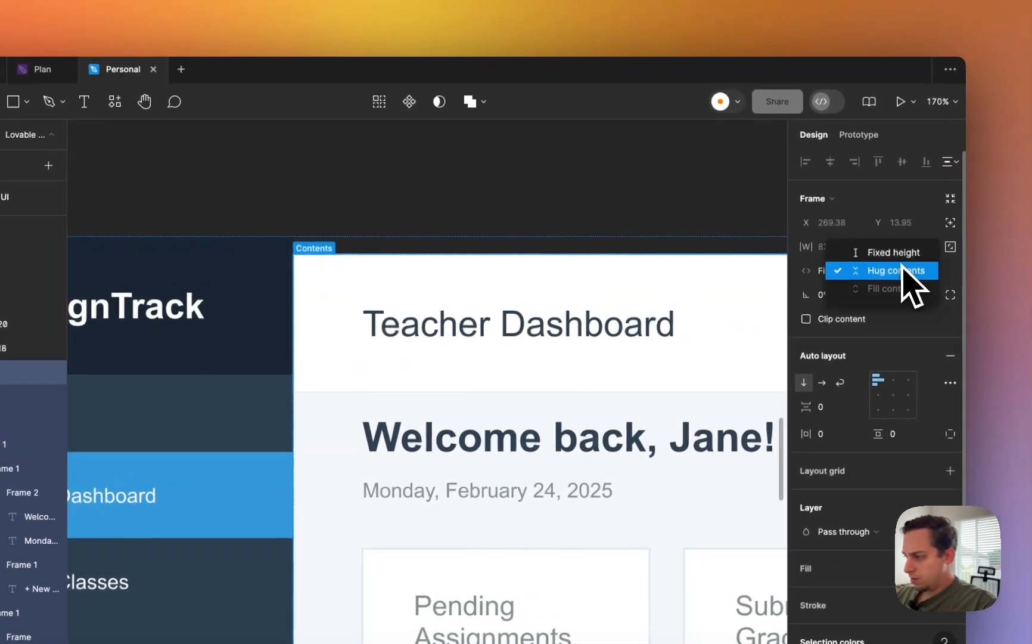
{"action": "left_click", "coordinate": [998, 241]}
- Set the Dashboard to Hug contents height, 1200 width, with content aligned top centre
{"action": "left_click", "coordinate": [84, 235]}
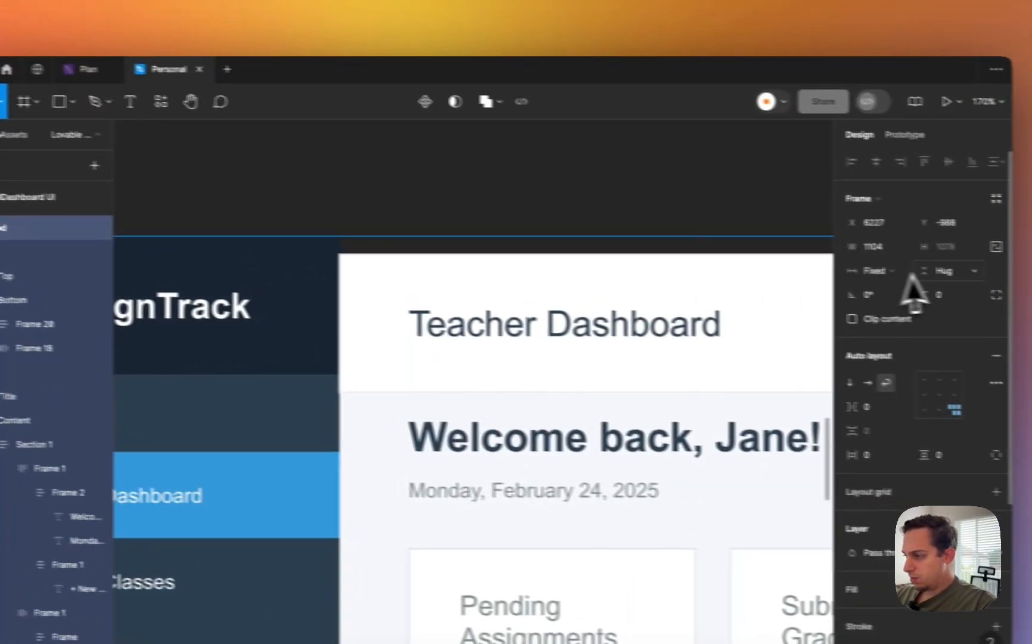
{"action": "left_click", "coordinate": [1016, 276]}
{"action": "left_click", "coordinate": [895, 264]}
{"action": "key", "text": "shift+2"}
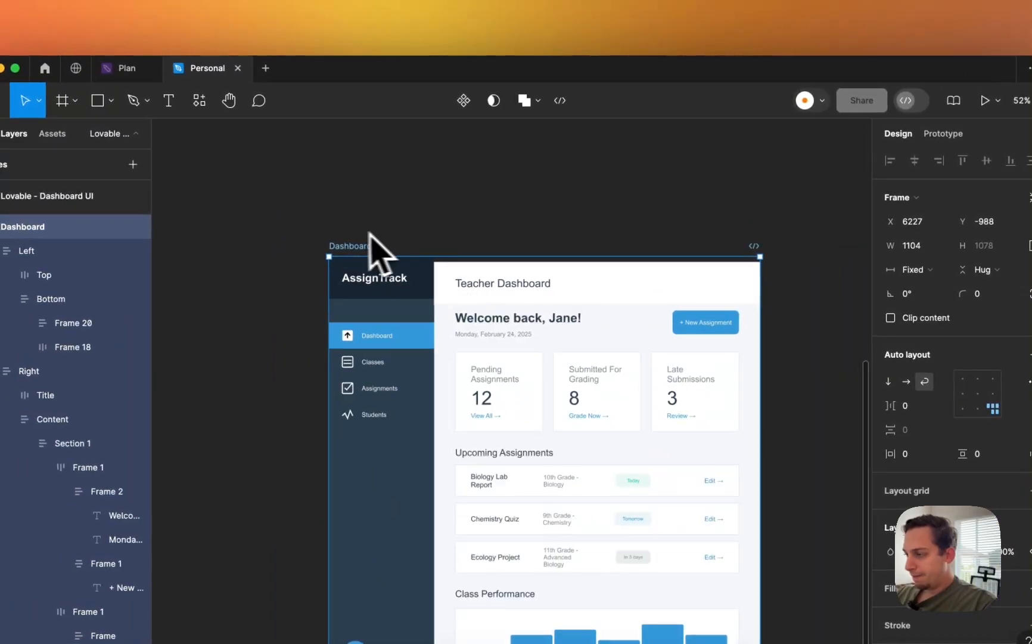
{"action": "left_click", "coordinate": [908, 246]}
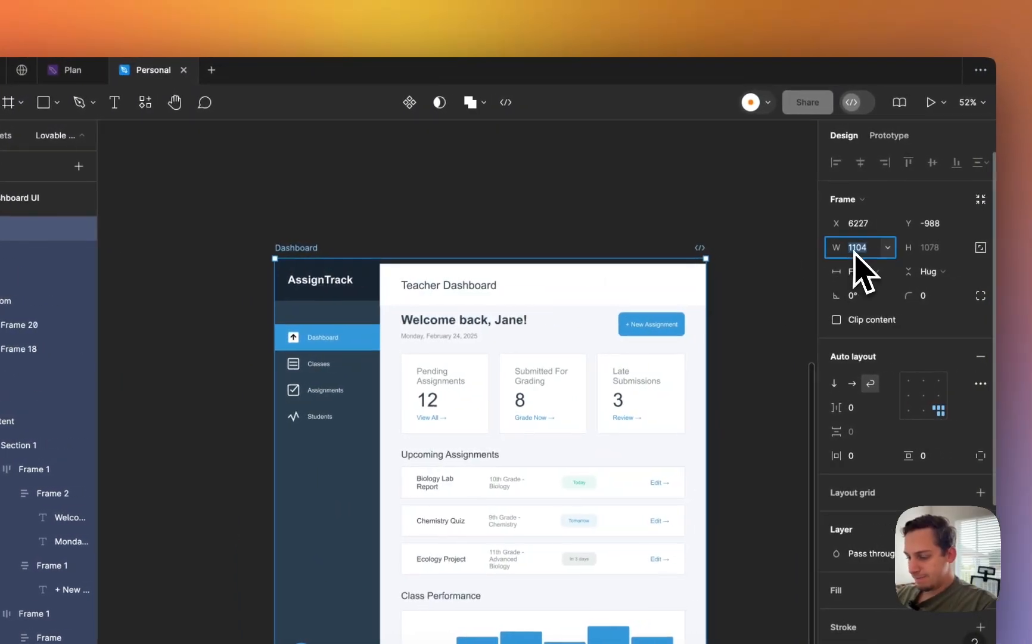
{"action": "type", "text": "1200"}
{"action": "key", "text": "Return"}
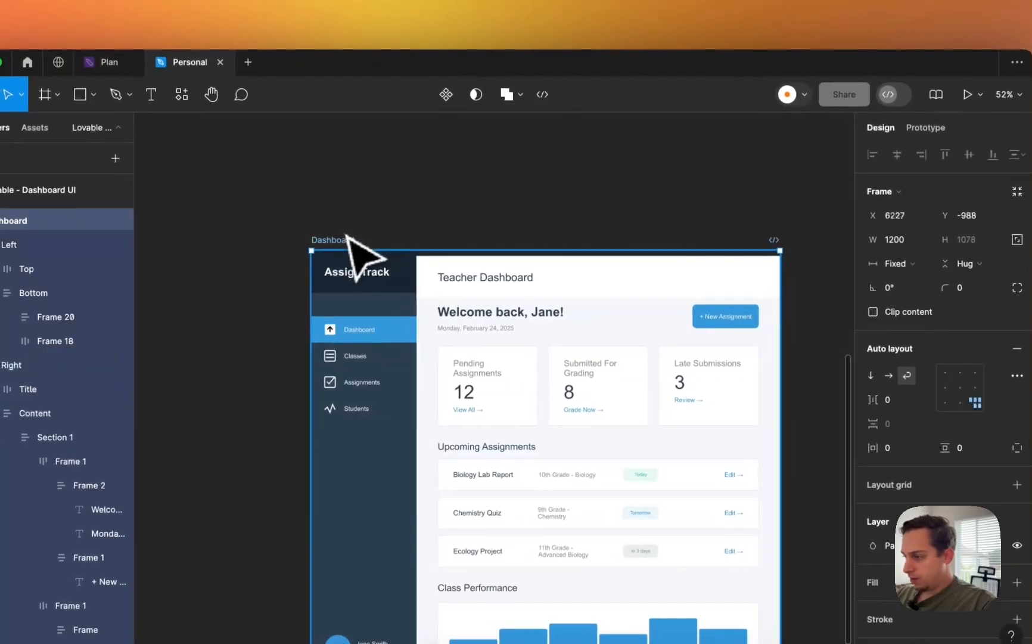
{"action": "left_click", "coordinate": [937, 365]}
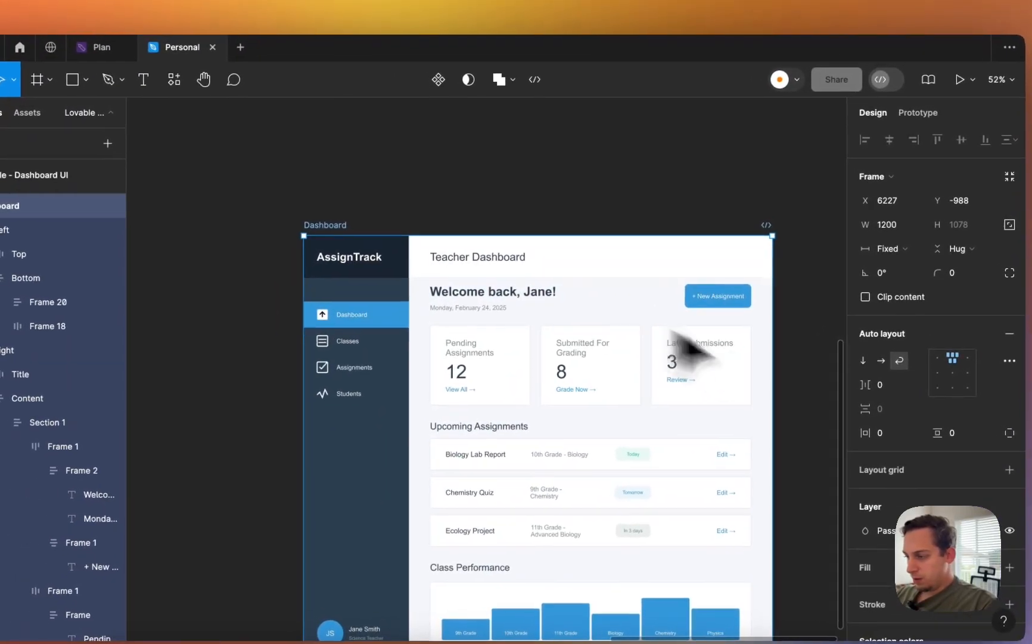
- Preview the Dashboard at a narrow mobile width, then widen it back to 1311
{"action": "left_click_drag", "start_coordinate": [772, 395], "coordinate": [521, 341]}
{"action": "scroll", "coordinate": [524, 358], "scroll_direction": "down", "scroll_amount": 5}
{"action": "scroll", "coordinate": [524, 357], "scroll_direction": "right", "scroll_amount": 2}
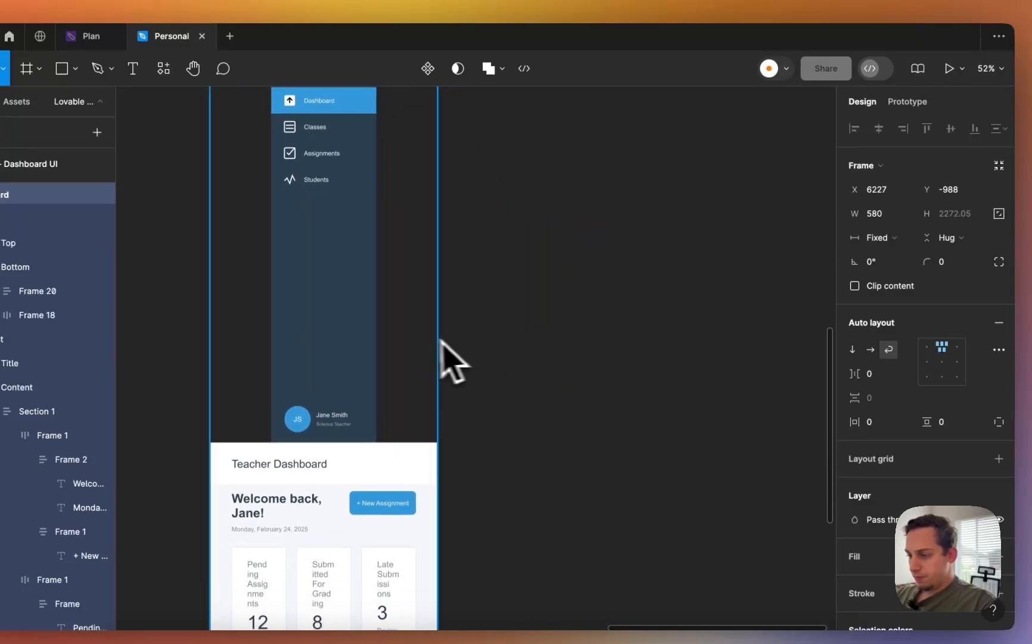
{"action": "left_click_drag", "start_coordinate": [443, 349], "coordinate": [735, 353]}
{"action": "scroll", "coordinate": [442, 410], "scroll_direction": "up", "scroll_amount": 5}
{"action": "scroll", "coordinate": [443, 410], "scroll_direction": "right", "scroll_amount": 1}
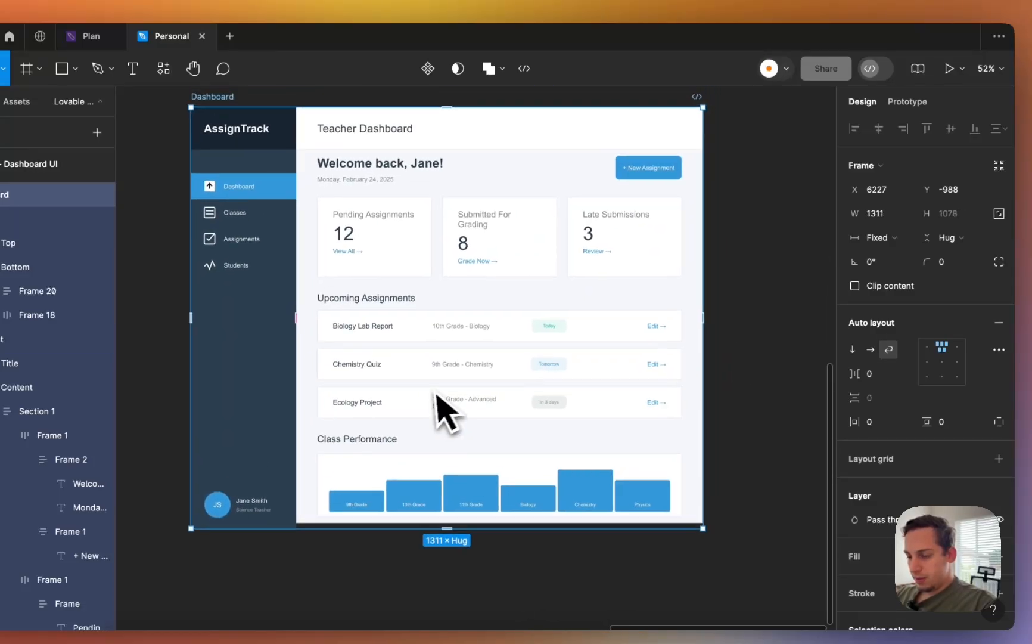
{"action": "scroll", "coordinate": [433, 411], "scroll_direction": "down", "scroll_amount": 3}
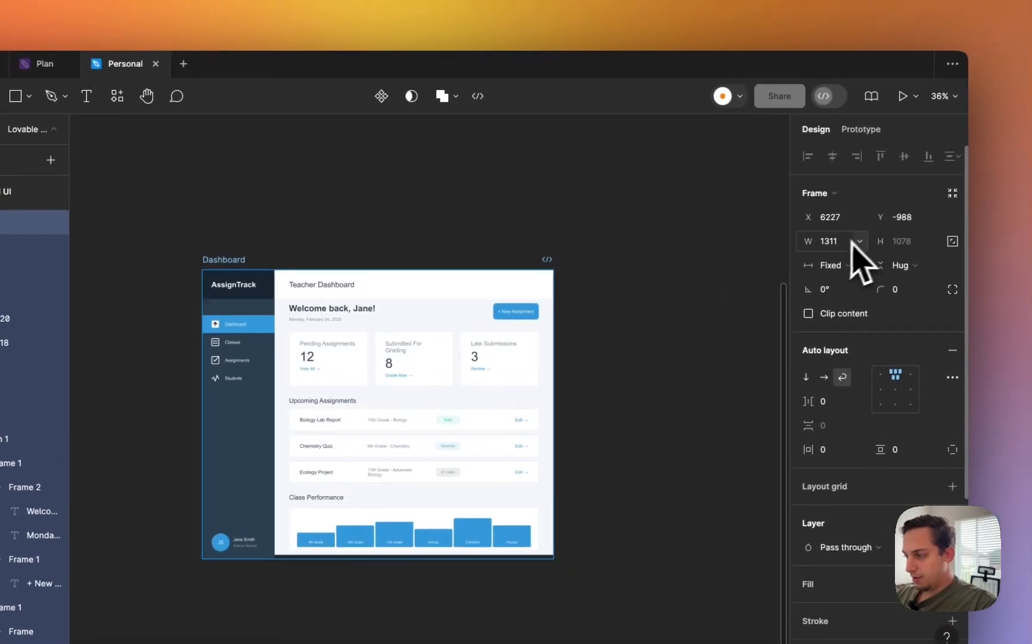
- Reset the Dashboard width to 1200 and launch the Builder.io plugin
{"action": "left_click", "coordinate": [888, 220]}
{"action": "type", "text": "1200"}
{"action": "key", "text": "Return"}
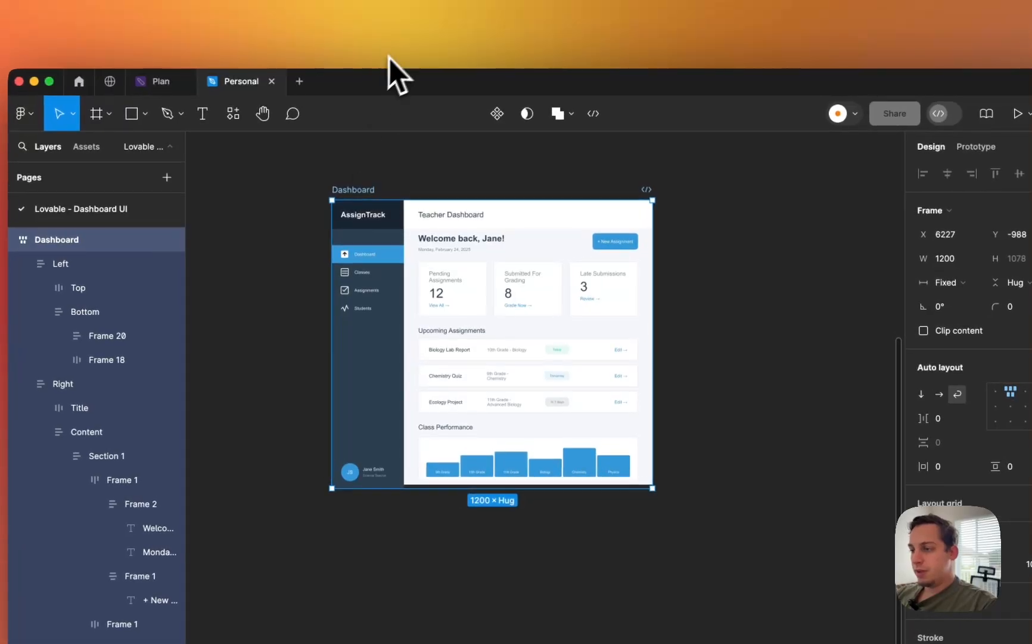
{"action": "left_click", "coordinate": [384, 56]}
{"action": "left_click", "coordinate": [379, 79]}
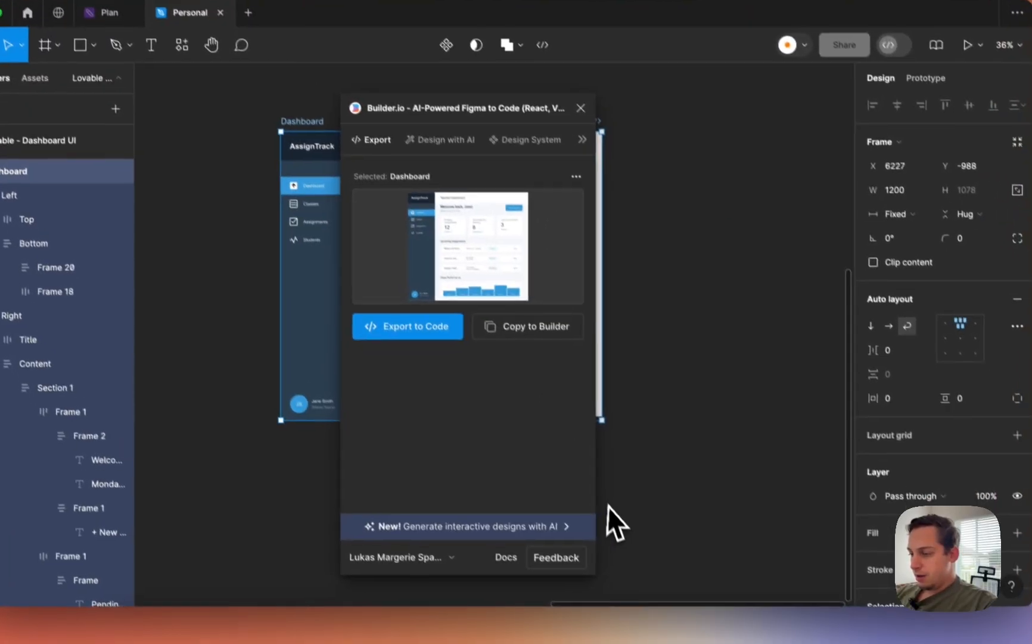
- Export the Dashboard frame to code via Builder.io and launch it as a Lovable project
{"action": "left_click", "coordinate": [440, 326]}
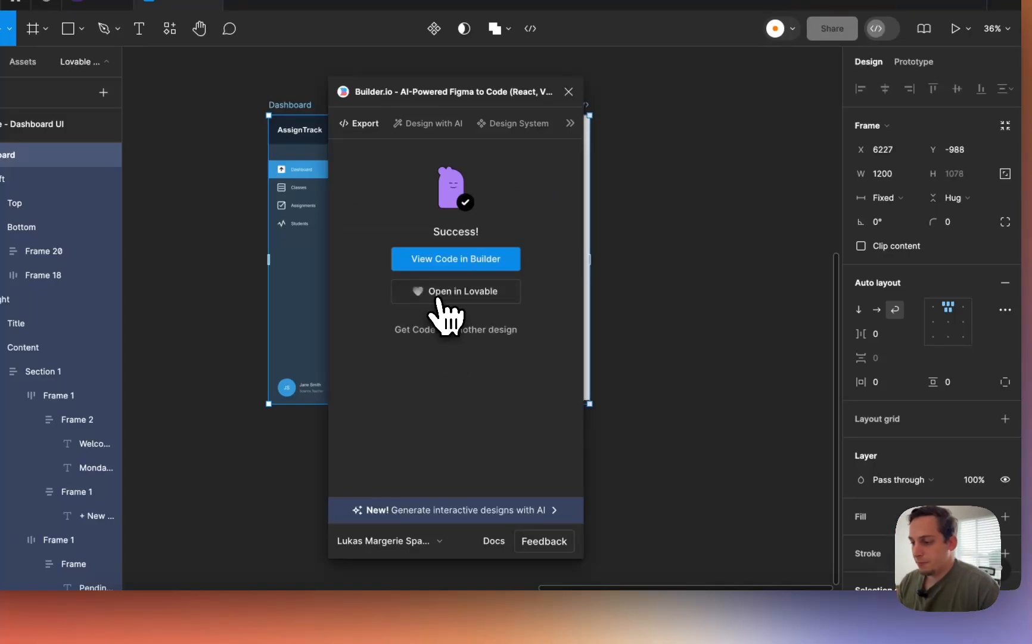
{"action": "left_click", "coordinate": [439, 298]}
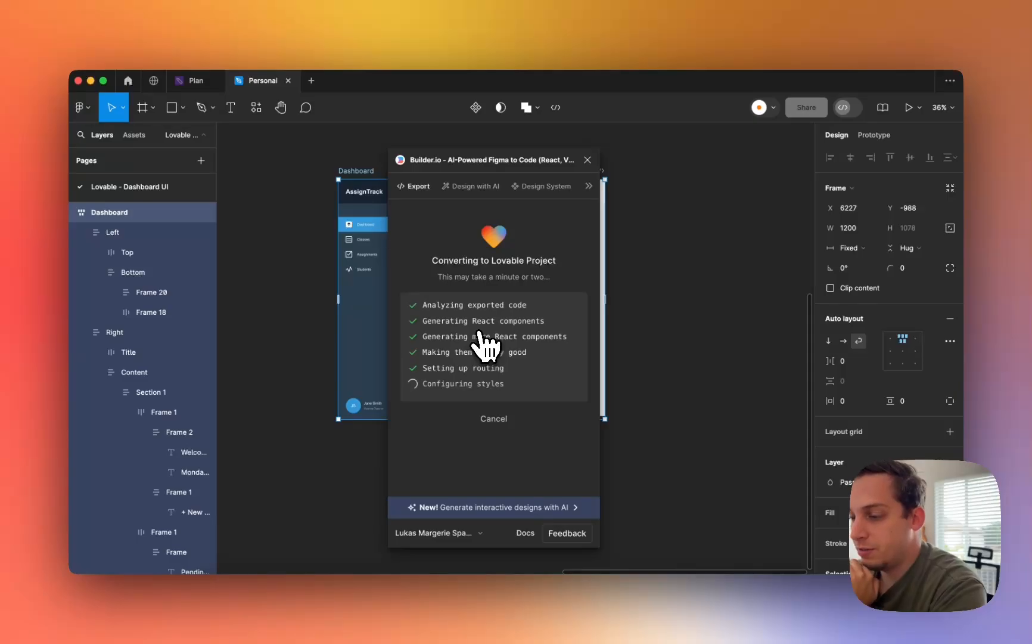
{"action": "left_click", "coordinate": [479, 327]}
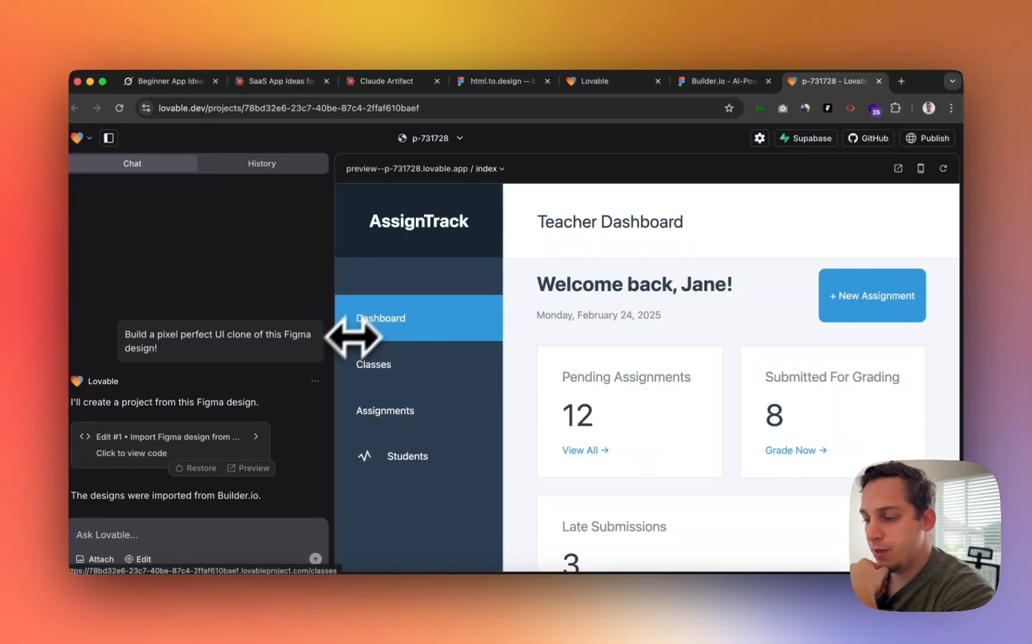
- Scroll through the generated AssignTrack preview and widen the preview pane over the chat
{"action": "scroll", "coordinate": [399, 366], "scroll_direction": "down", "scroll_amount": 10}
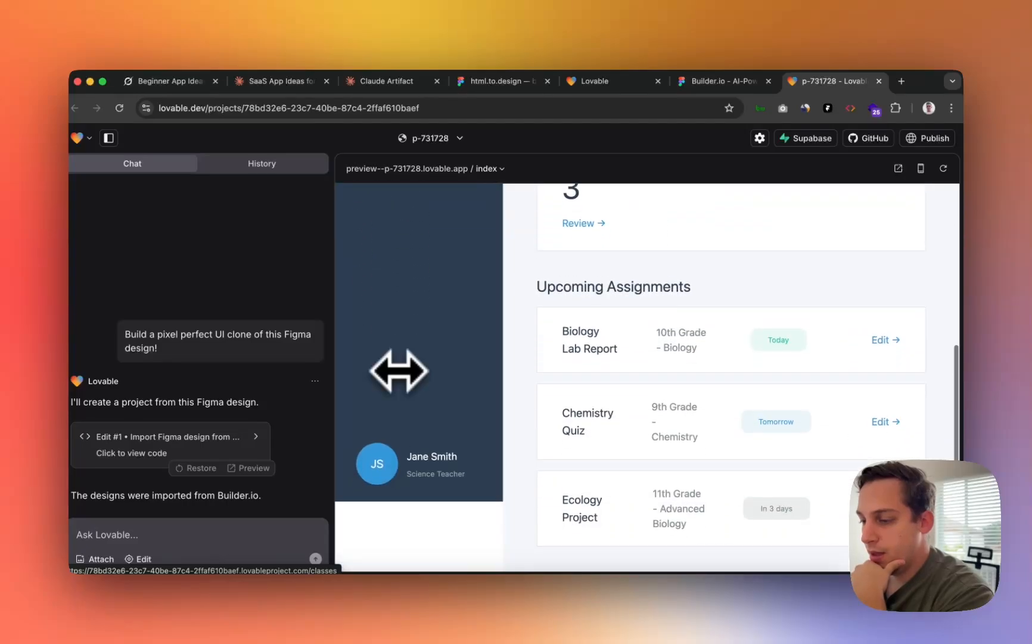
{"action": "scroll", "coordinate": [399, 370], "scroll_direction": "up", "scroll_amount": 4}
{"action": "scroll", "coordinate": [398, 373], "scroll_direction": "down", "scroll_amount": 6}
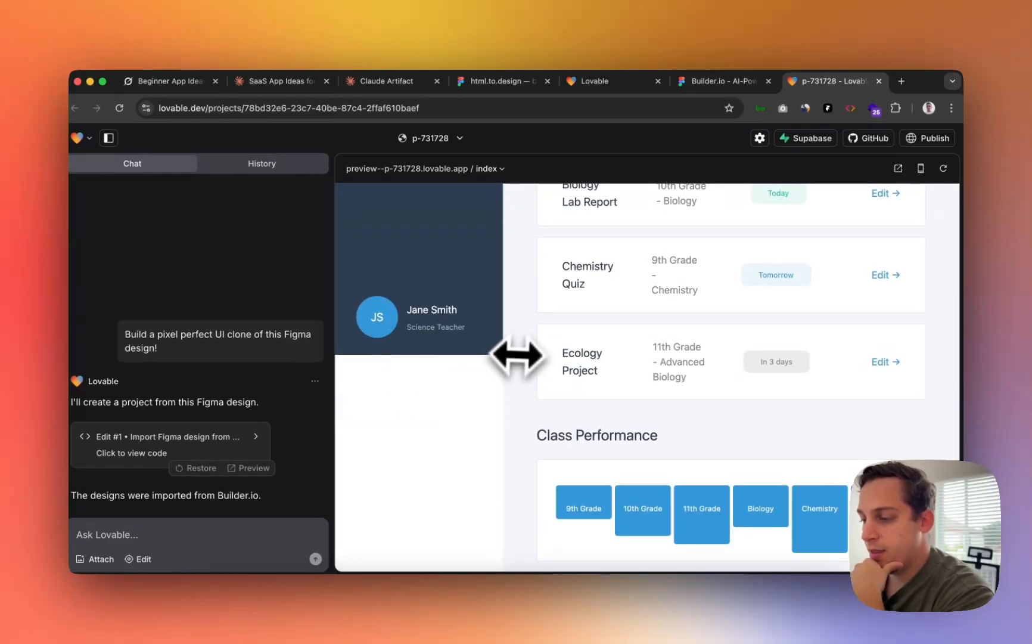
{"action": "scroll", "coordinate": [487, 376], "scroll_direction": "up", "scroll_amount": 10}
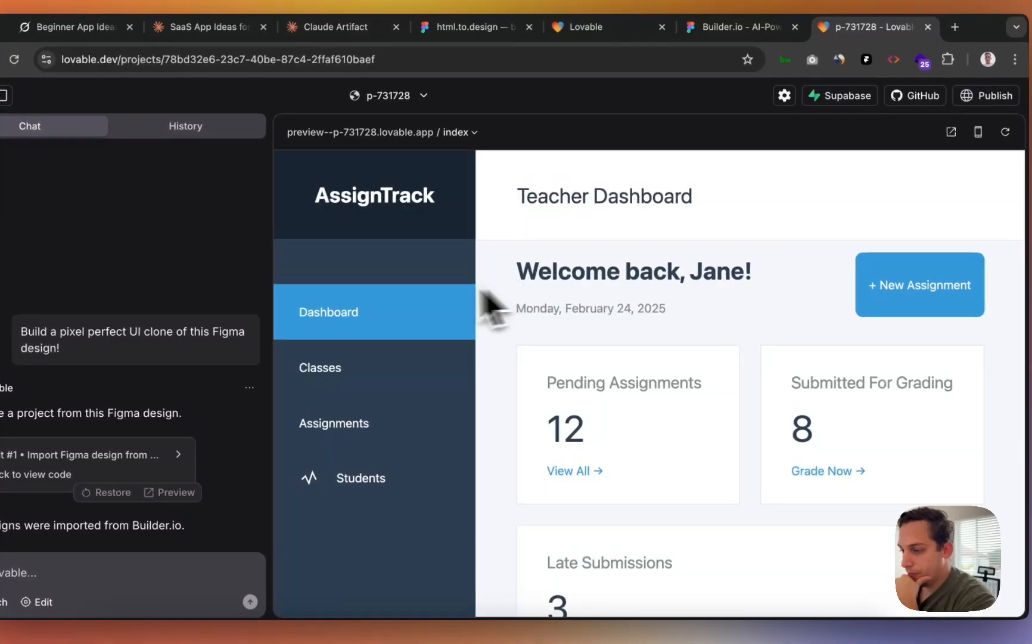
{"action": "scroll", "coordinate": [536, 345], "scroll_direction": "down", "scroll_amount": 4}
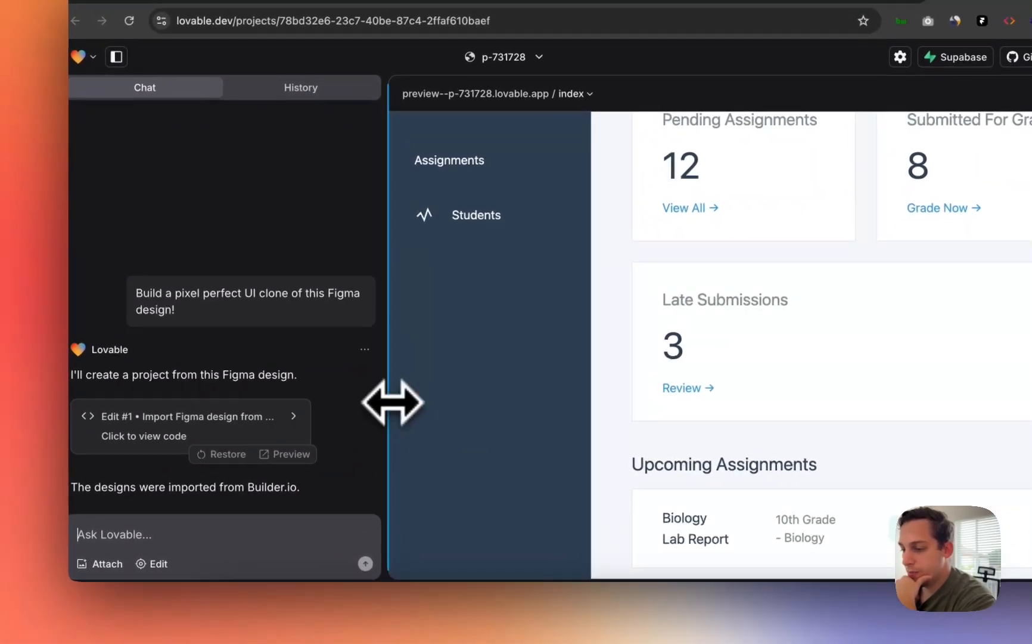
{"action": "left_click_drag", "start_coordinate": [337, 420], "coordinate": [65, 425]}
{"action": "scroll", "coordinate": [698, 383], "scroll_direction": "down", "scroll_amount": 5}
{"action": "scroll", "coordinate": [689, 383], "scroll_direction": "up", "scroll_amount": 10}
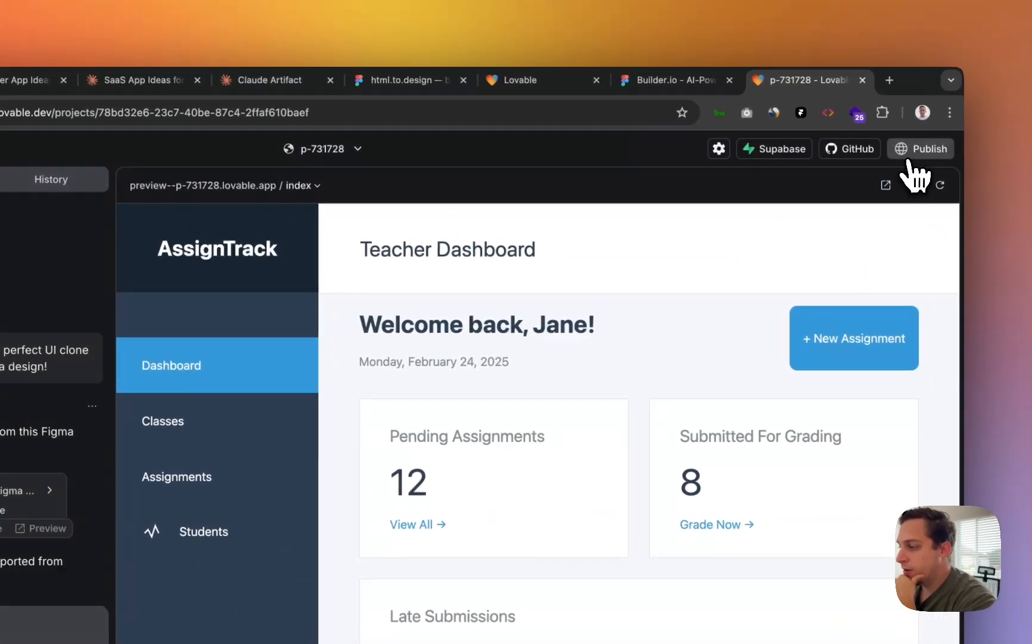
- Start publishing in Lovable, then close the Builder.io plugin back in Figma
{"action": "left_click", "coordinate": [950, 103]}
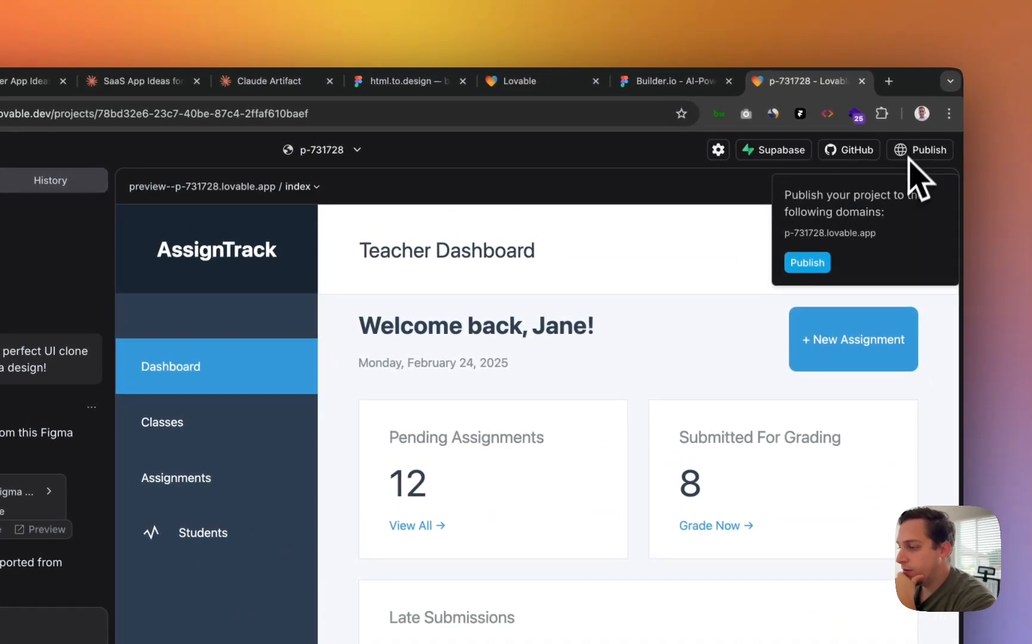
{"action": "left_click", "coordinate": [822, 263]}
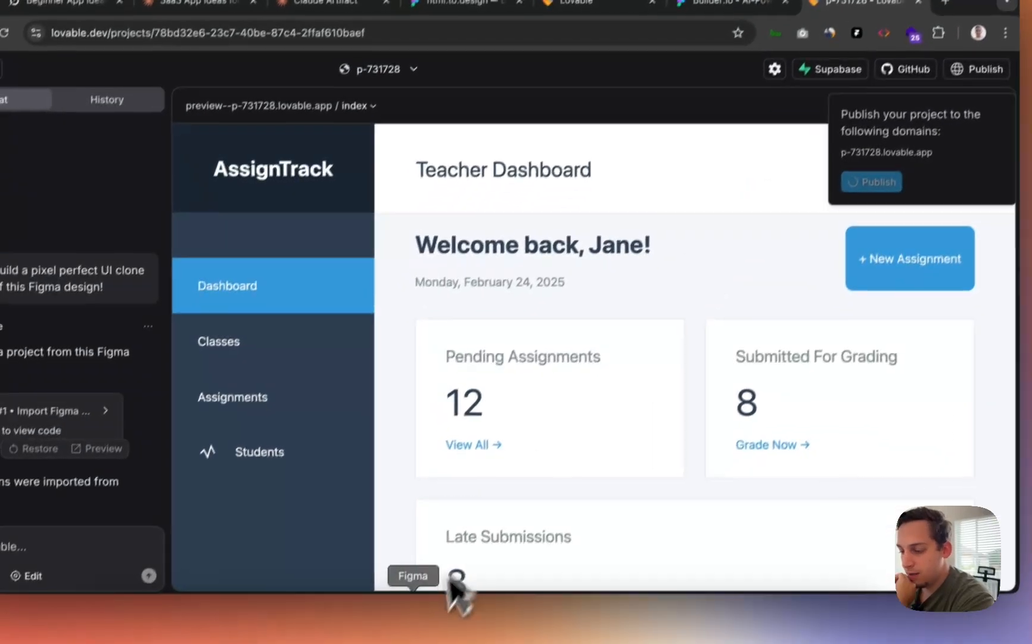
{"action": "left_click", "coordinate": [421, 626]}
{"action": "left_click", "coordinate": [698, 276]}
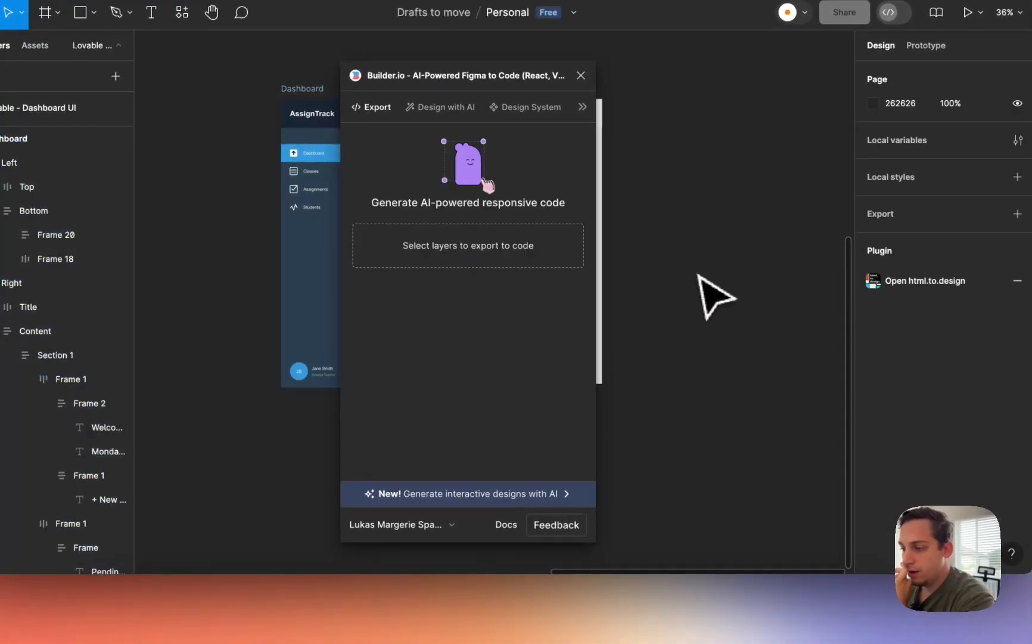
{"action": "left_click", "coordinate": [581, 76]}
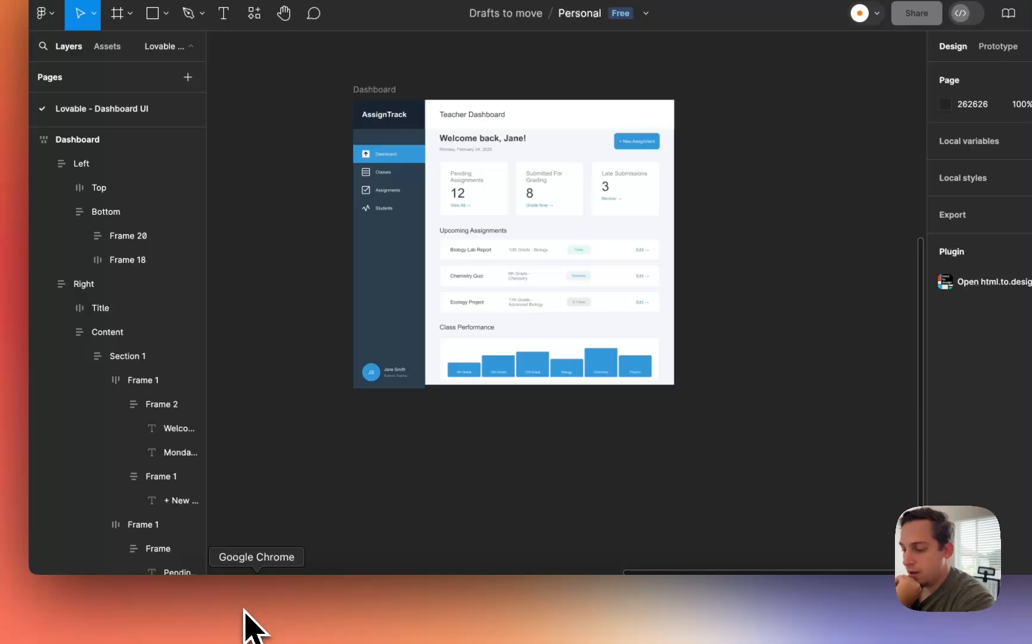
- Publish the project and open the live p-731728.lovable.app site in a new tab
{"action": "left_click", "coordinate": [246, 611]}
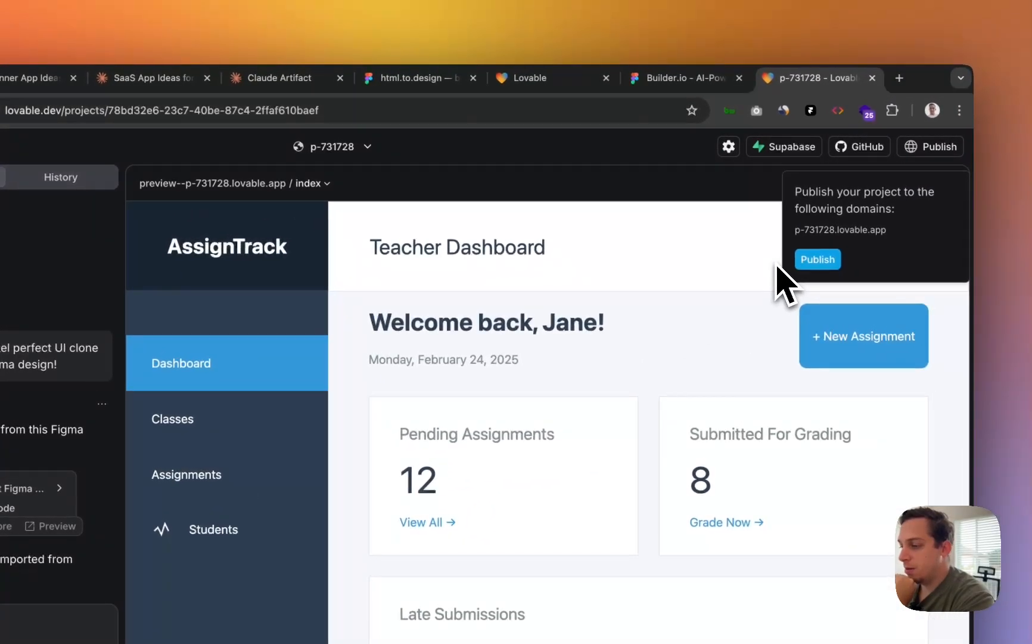
{"action": "left_click", "coordinate": [816, 260]}
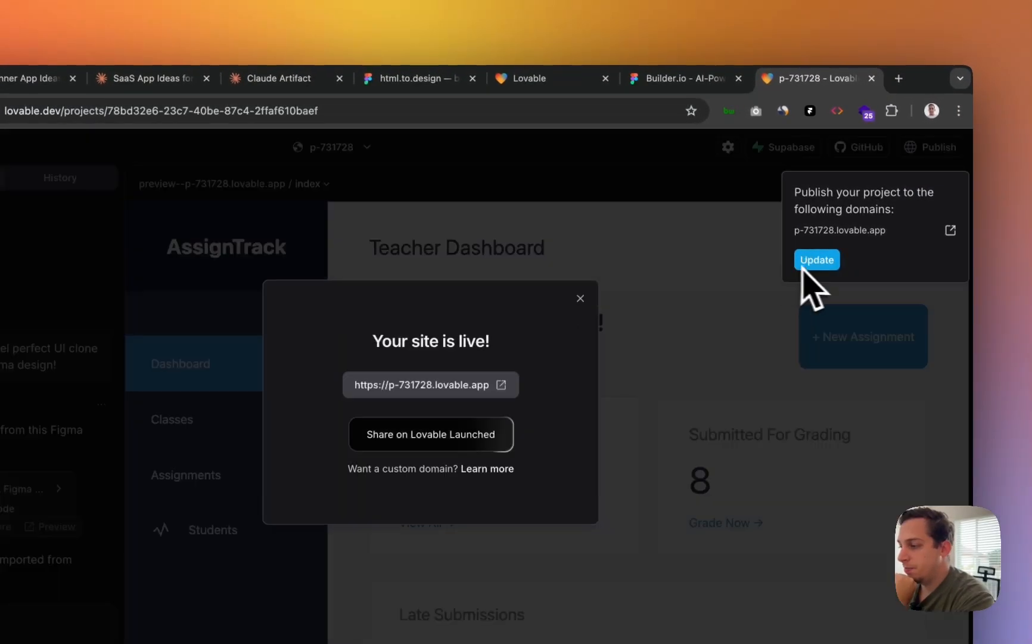
{"action": "left_click", "coordinate": [505, 384]}
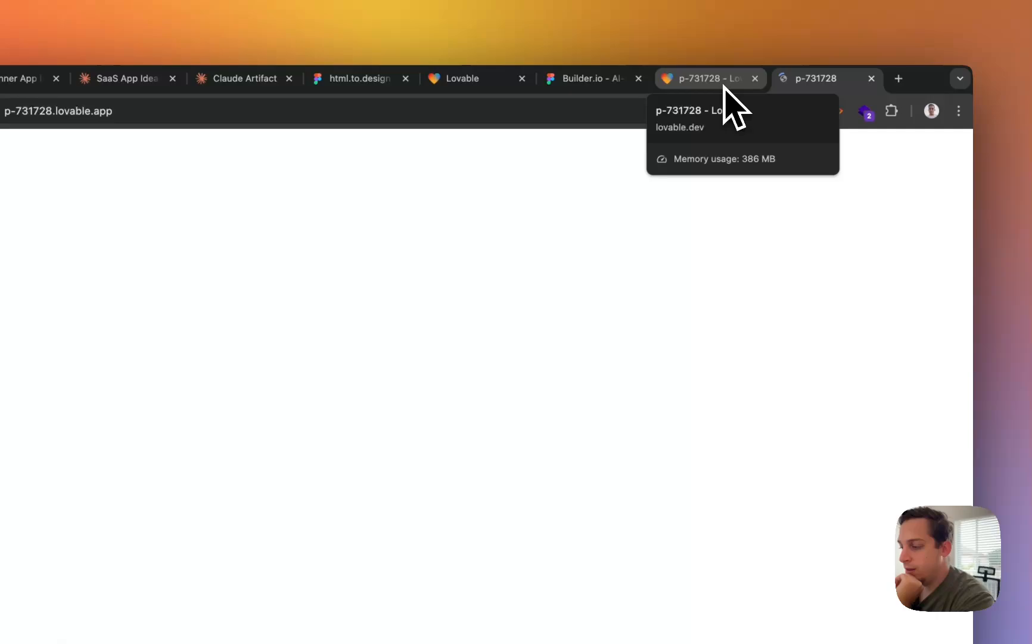
- Scroll the live site to check the stat cards, upcoming assignments and Class Performance chart
{"action": "scroll", "coordinate": [417, 337], "scroll_direction": "down", "scroll_amount": 5}
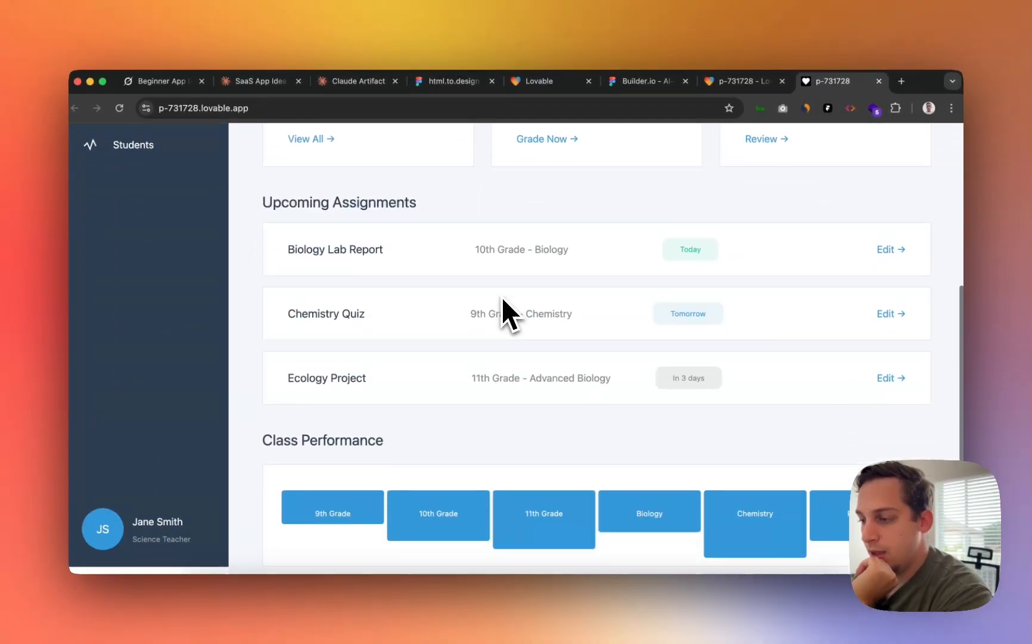
{"action": "scroll", "coordinate": [502, 297], "scroll_direction": "down", "scroll_amount": 1}
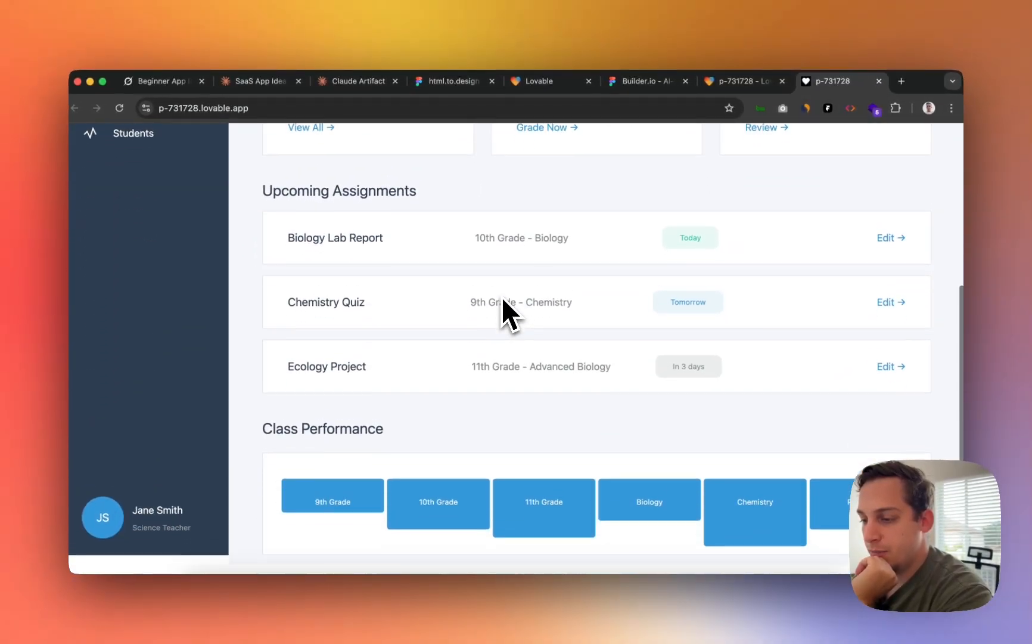
{"action": "scroll", "coordinate": [502, 296], "scroll_direction": "up", "scroll_amount": 1}
{"action": "scroll", "coordinate": [502, 297], "scroll_direction": "down", "scroll_amount": 1}
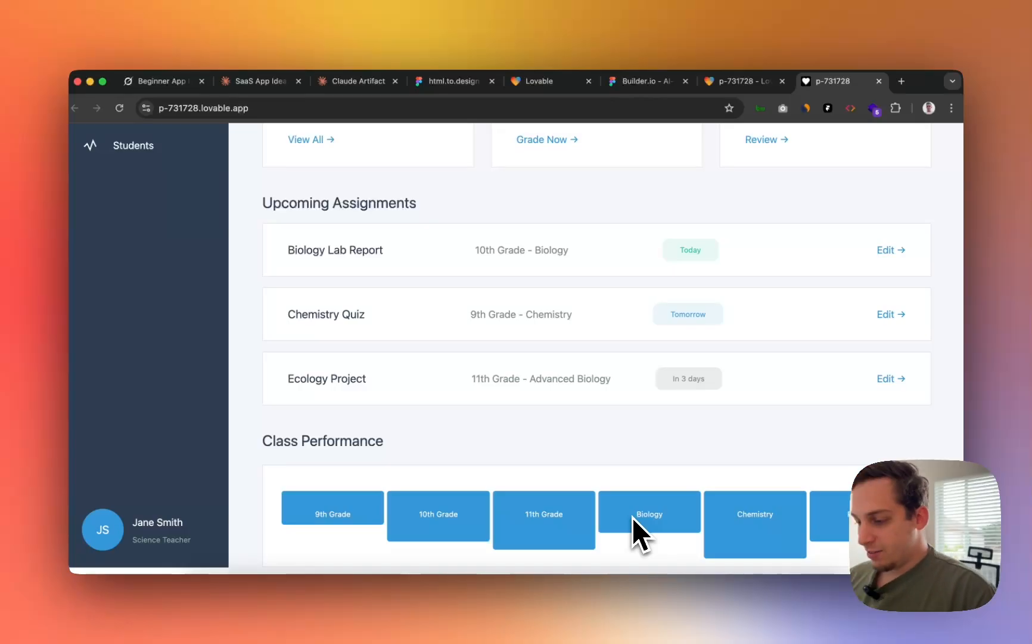
{"action": "scroll", "coordinate": [722, 391], "scroll_direction": "up", "scroll_amount": 2}
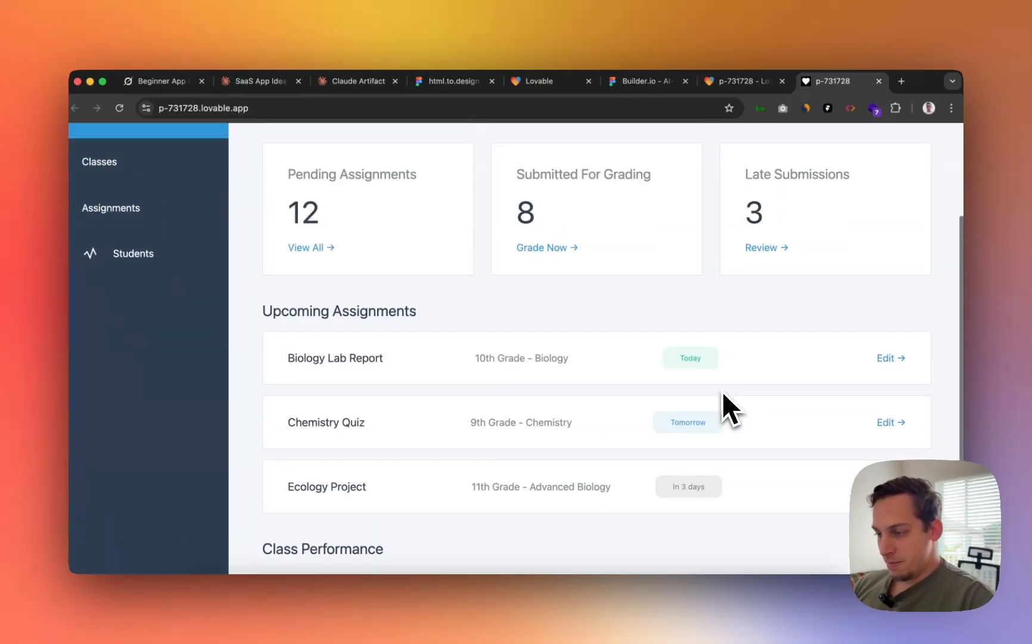
{"action": "scroll", "coordinate": [721, 390], "scroll_direction": "up", "scroll_amount": 2}
{"action": "scroll", "coordinate": [721, 411], "scroll_direction": "down", "scroll_amount": 4}
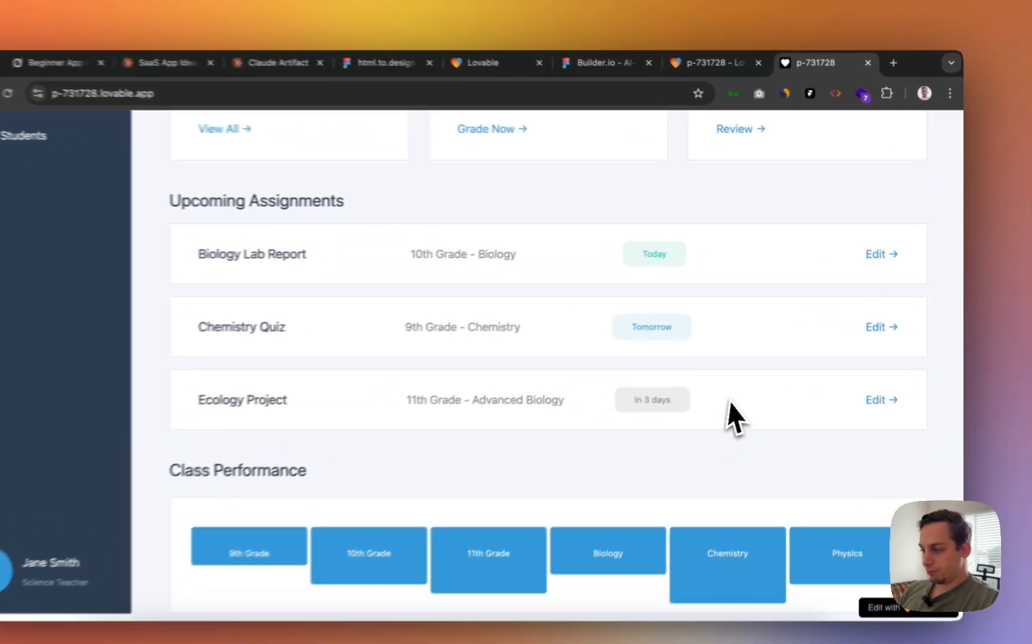
{"action": "scroll", "coordinate": [751, 382], "scroll_direction": "up", "scroll_amount": 5}
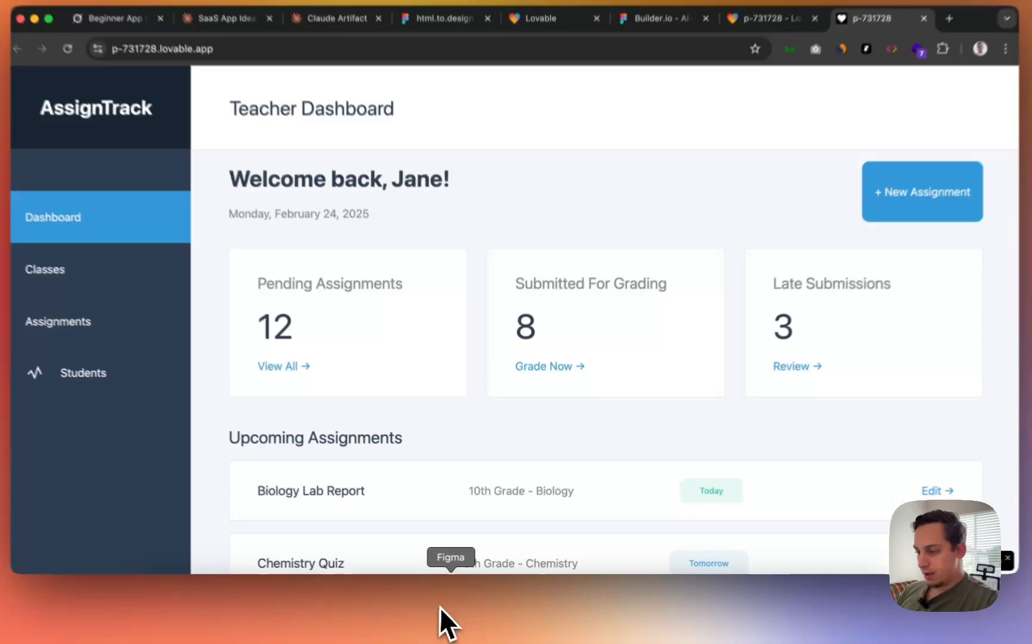
- Make the + New Assignment button's height Hug contents instead of a fixed 60.64
{"action": "left_click", "coordinate": [432, 620]}
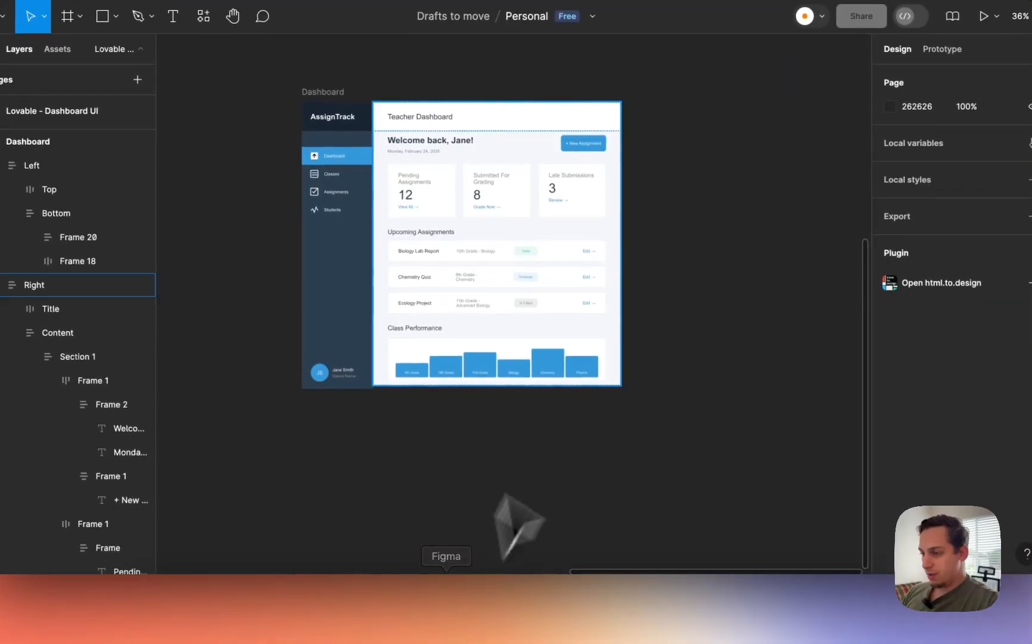
{"action": "left_click", "coordinate": [582, 142], "text": "super"}
{"action": "scroll", "coordinate": [581, 141], "scroll_direction": "up", "scroll_amount": 5}
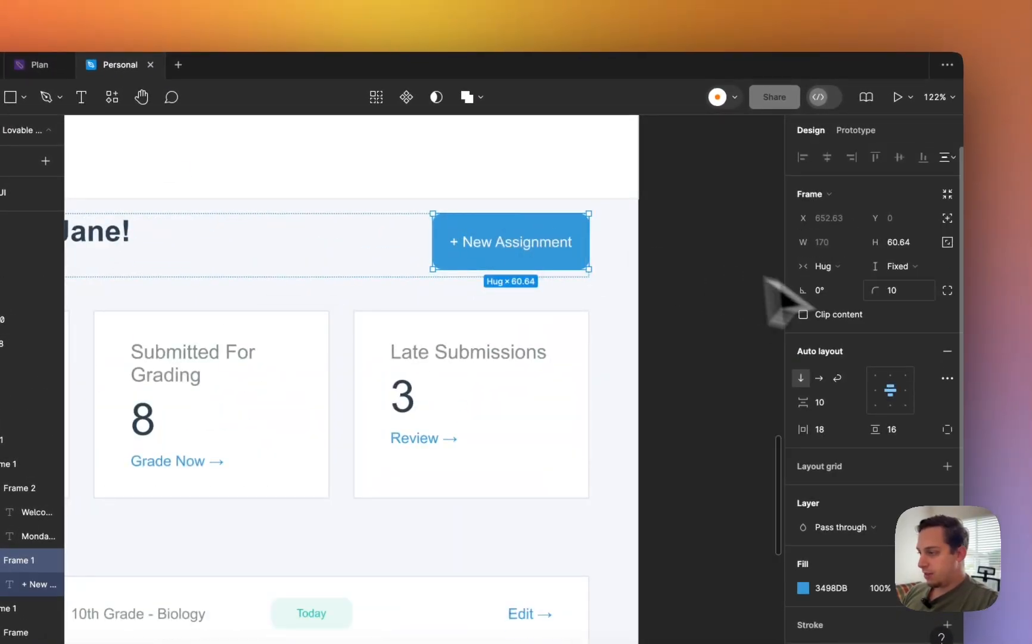
{"action": "left_click", "coordinate": [897, 266]}
{"action": "left_click", "coordinate": [852, 284]}
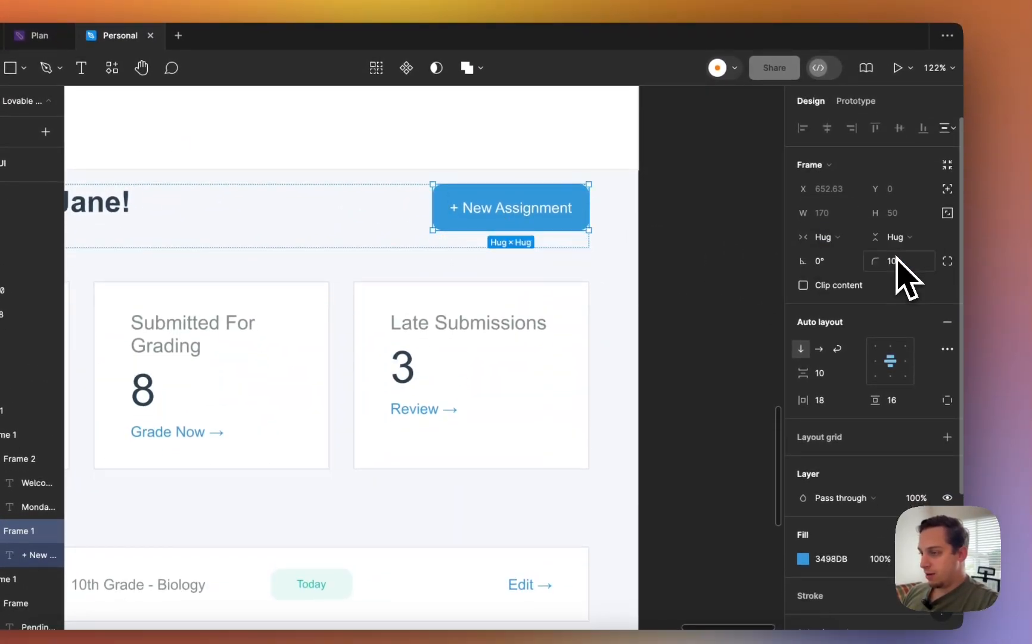
{"action": "left_click", "coordinate": [724, 241]}
- Drill into Class Performance's bar chart frame and collapse Frame 9 and Frame 10 in Layers
{"action": "scroll", "coordinate": [719, 243], "scroll_direction": "down", "scroll_amount": 5}
{"action": "scroll", "coordinate": [712, 245], "scroll_direction": "down", "scroll_amount": 3}
{"action": "left_click", "coordinate": [416, 412]}
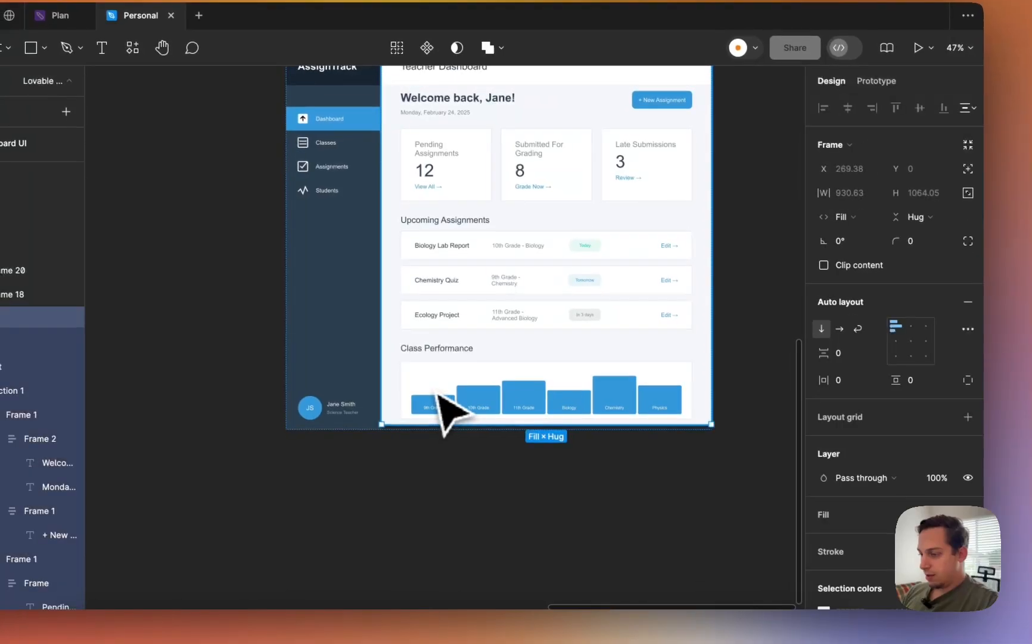
{"action": "double_click", "coordinate": [436, 392]}
{"action": "double_click", "coordinate": [436, 391]}
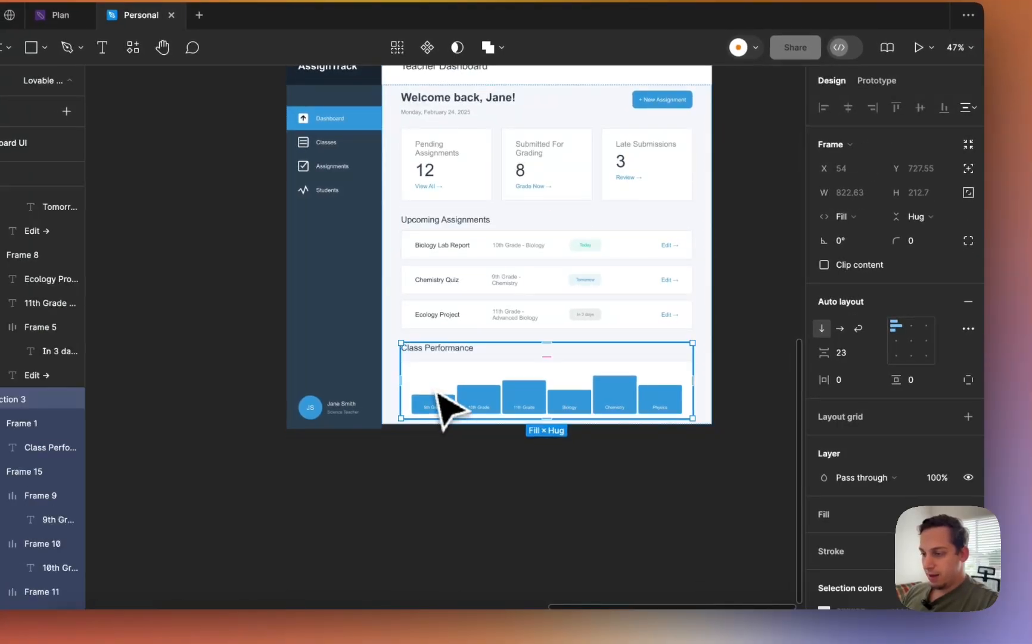
{"action": "double_click", "coordinate": [443, 410]}
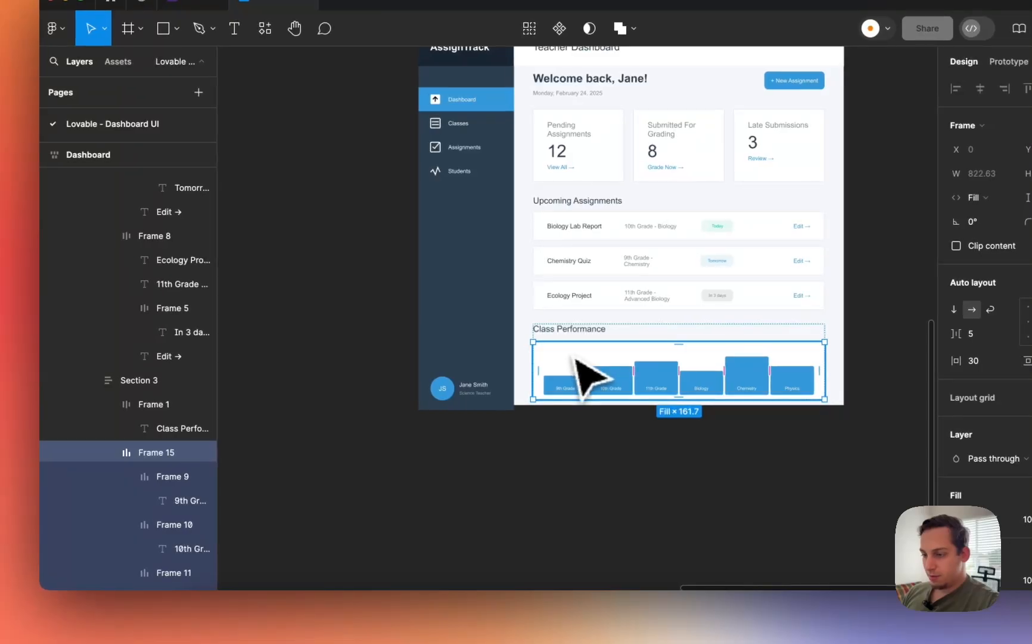
{"action": "left_click", "coordinate": [126, 476]}
{"action": "left_click", "coordinate": [127, 501]}
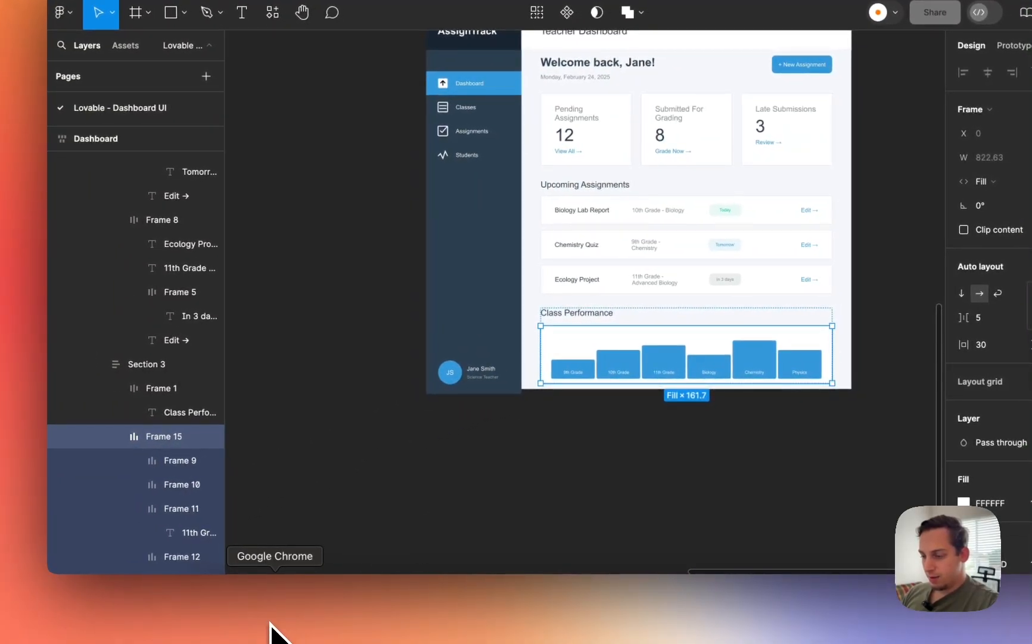
- Scroll through the live dashboard, then return to the Lovable project and dismiss the site-is-live notice
{"action": "left_click", "coordinate": [270, 622]}
{"action": "scroll", "coordinate": [553, 438], "scroll_direction": "down", "scroll_amount": 5}
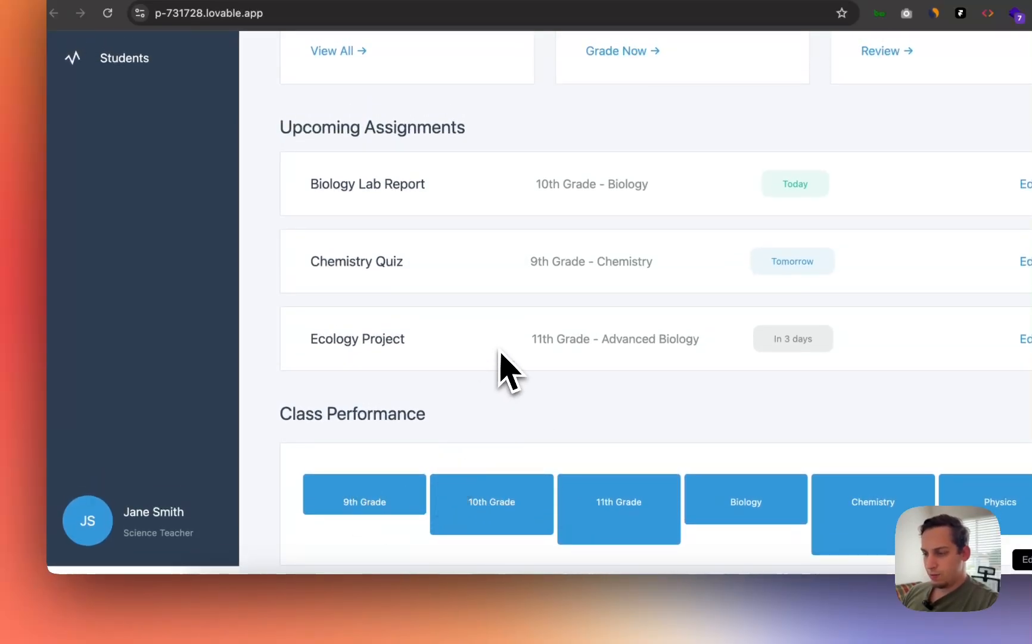
{"action": "scroll", "coordinate": [501, 354], "scroll_direction": "up", "scroll_amount": 5}
{"action": "scroll", "coordinate": [502, 357], "scroll_direction": "up", "scroll_amount": 2}
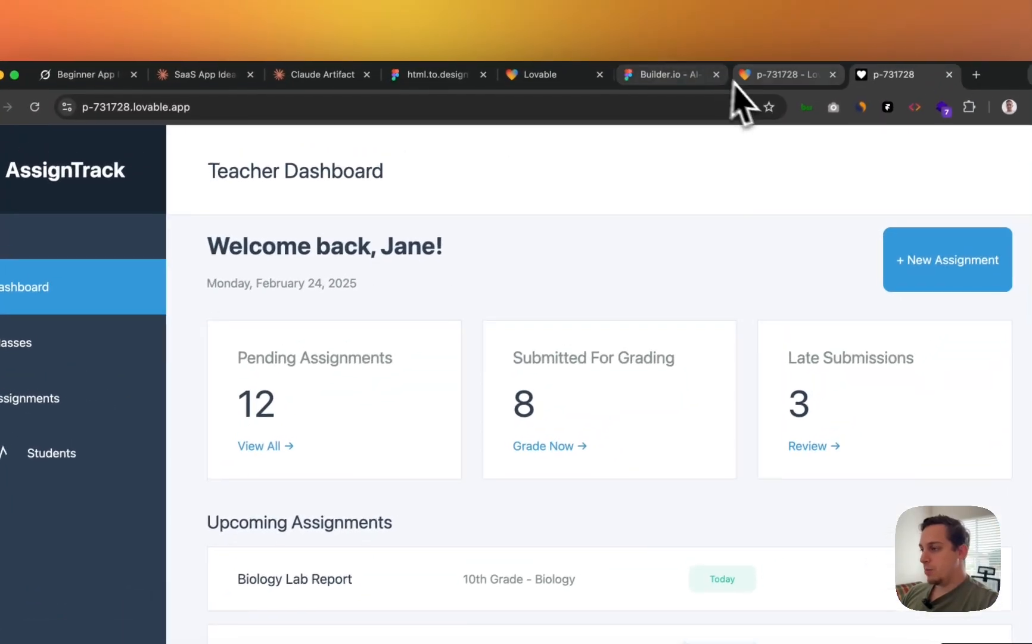
{"action": "left_click", "coordinate": [757, 80]}
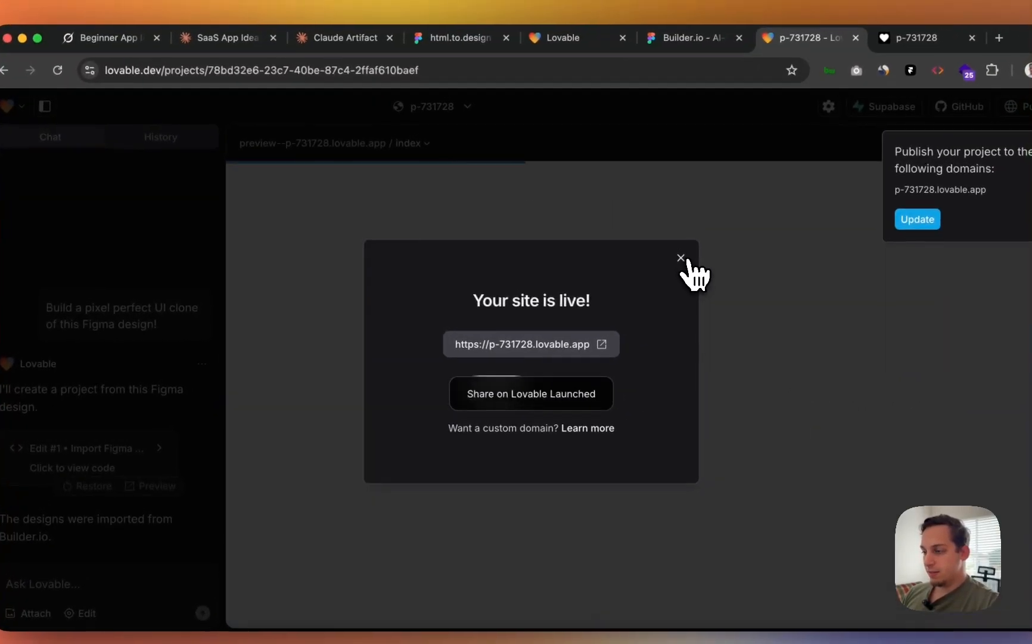
{"action": "left_click", "coordinate": [651, 302]}
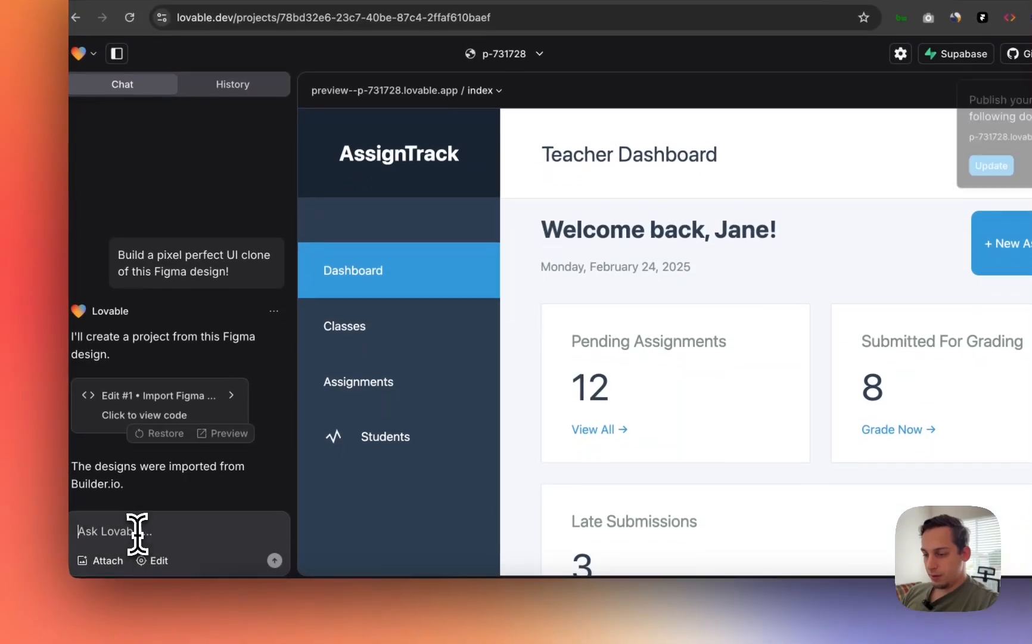
- Send Lovable a prompt asking it to generate a mobile version of the dashboard
{"action": "left_click", "coordinate": [137, 564]}
{"action": "type", "text": "Can you gene"}
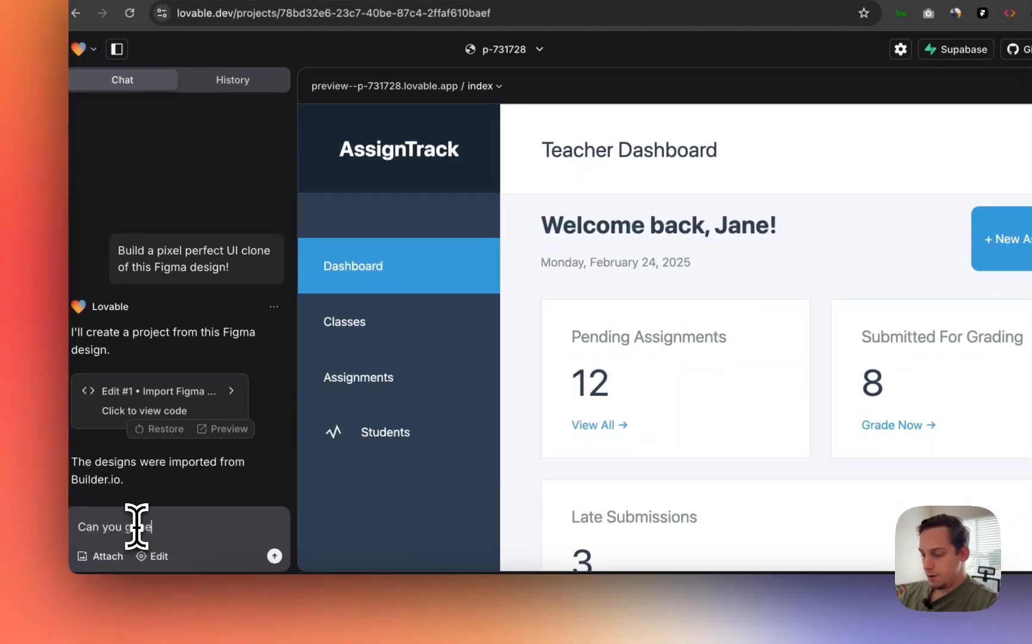
{"action": "type", "text": "rat"}
{"action": "type", "text": "e a mobile vae"}
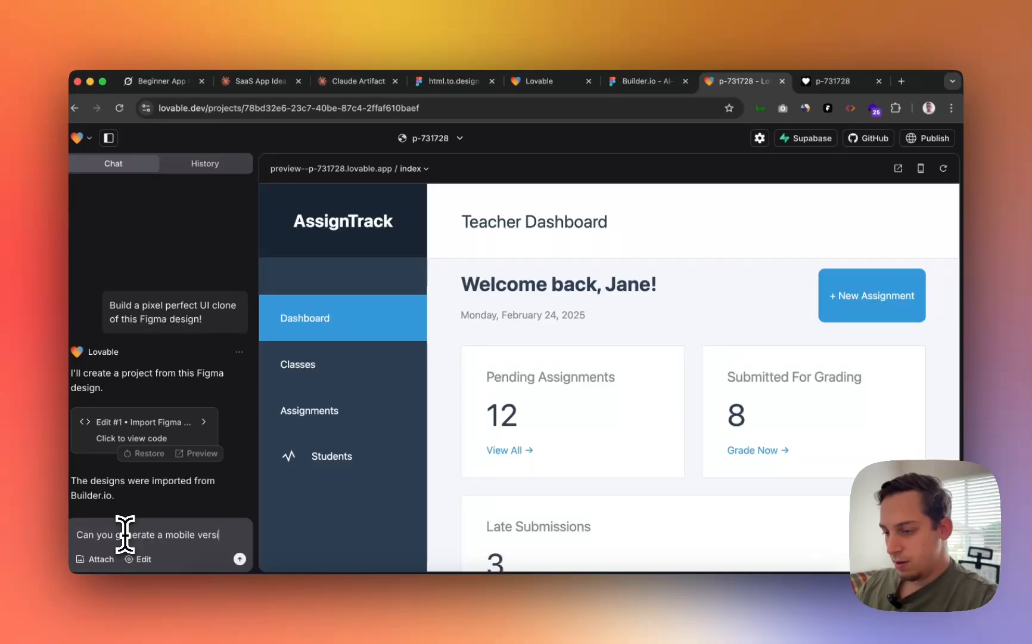
{"action": "type", "text": "sion of the dashboard, so that when i"}
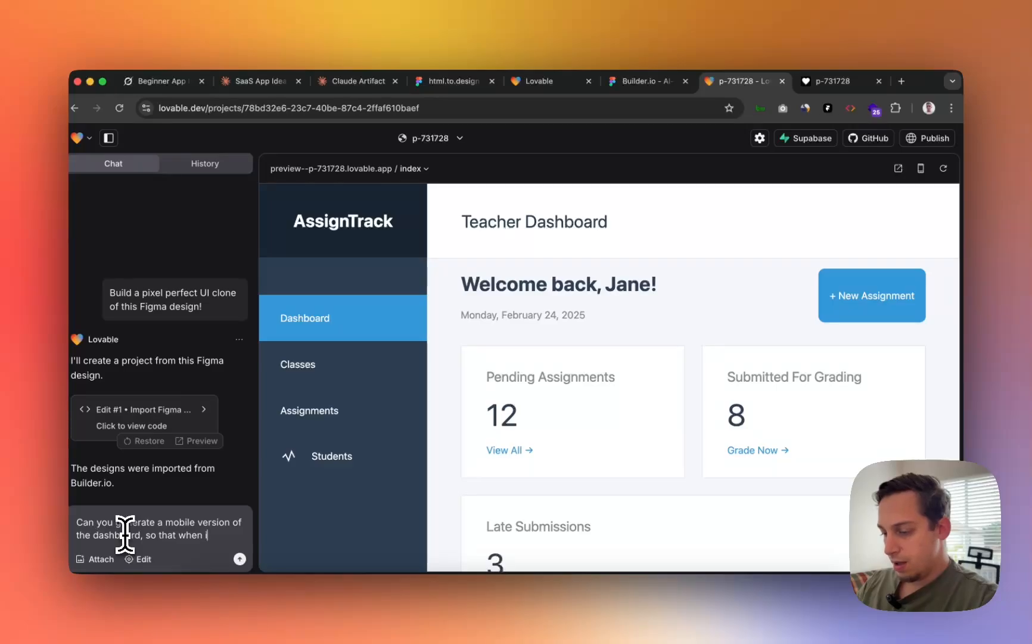
{"action": "type", "text": "n my mobile phone it works, but"}
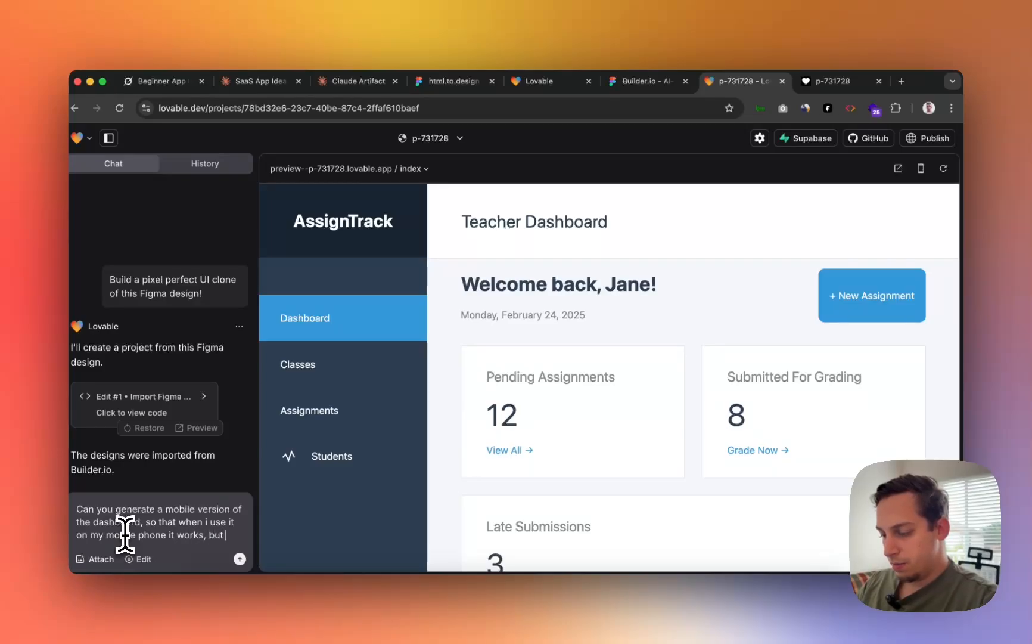
{"action": "type", "text": "with a mobile layout."}
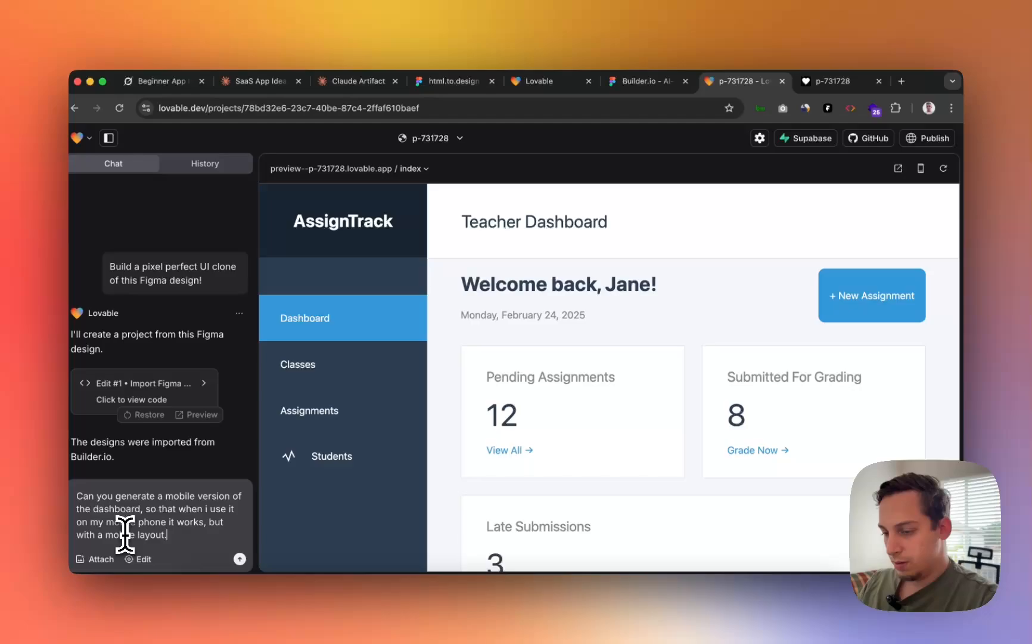
{"action": "key", "text": "Return"}
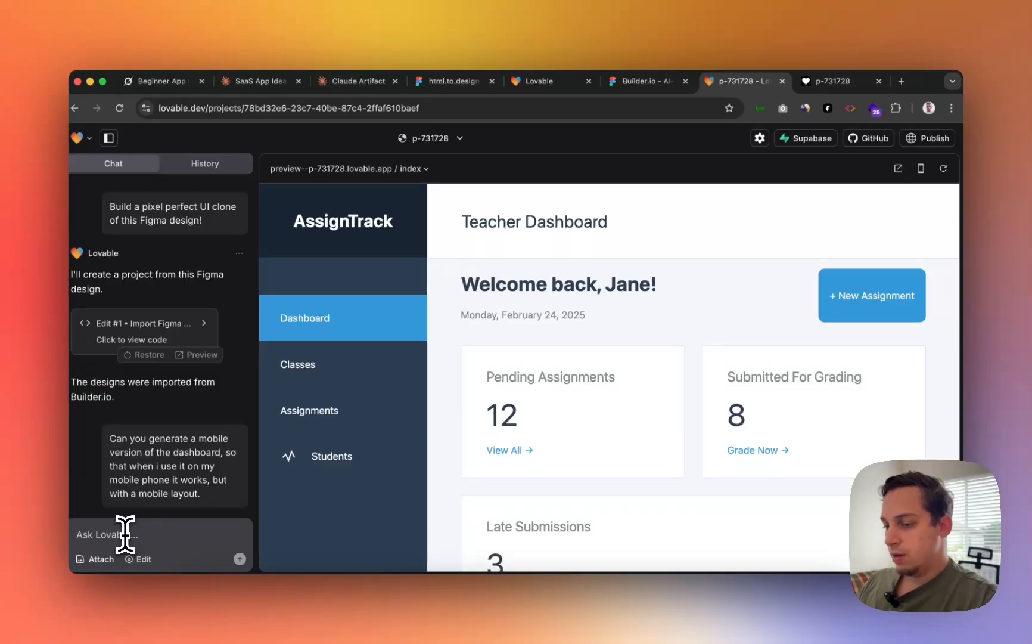
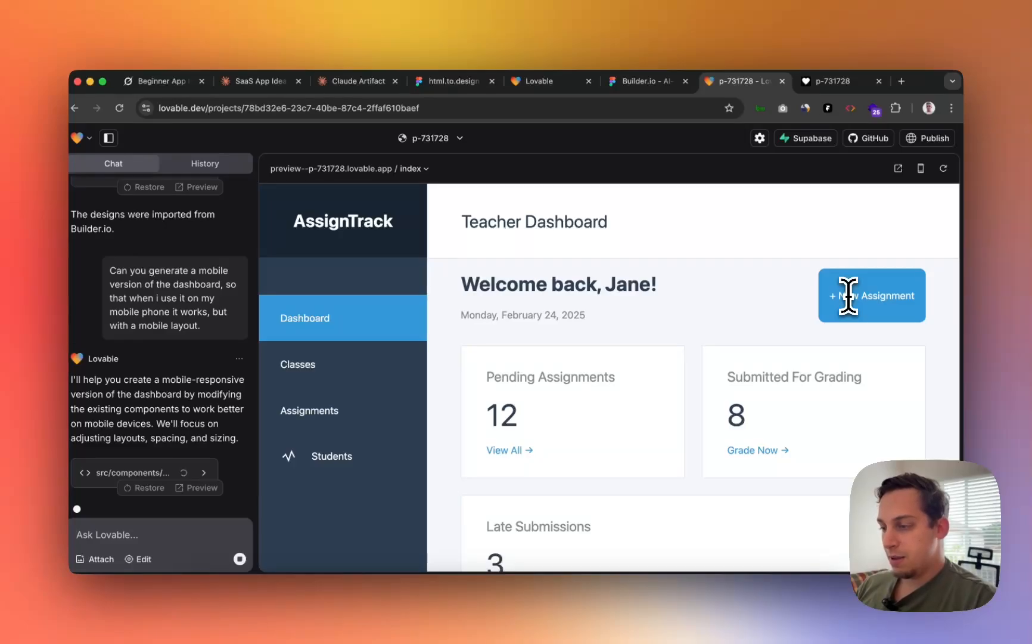
- Scroll through the preview to review the dashboard's collapsible sidebar and stacking cards
{"action": "scroll", "coordinate": [677, 318], "scroll_direction": "down", "scroll_amount": 5}
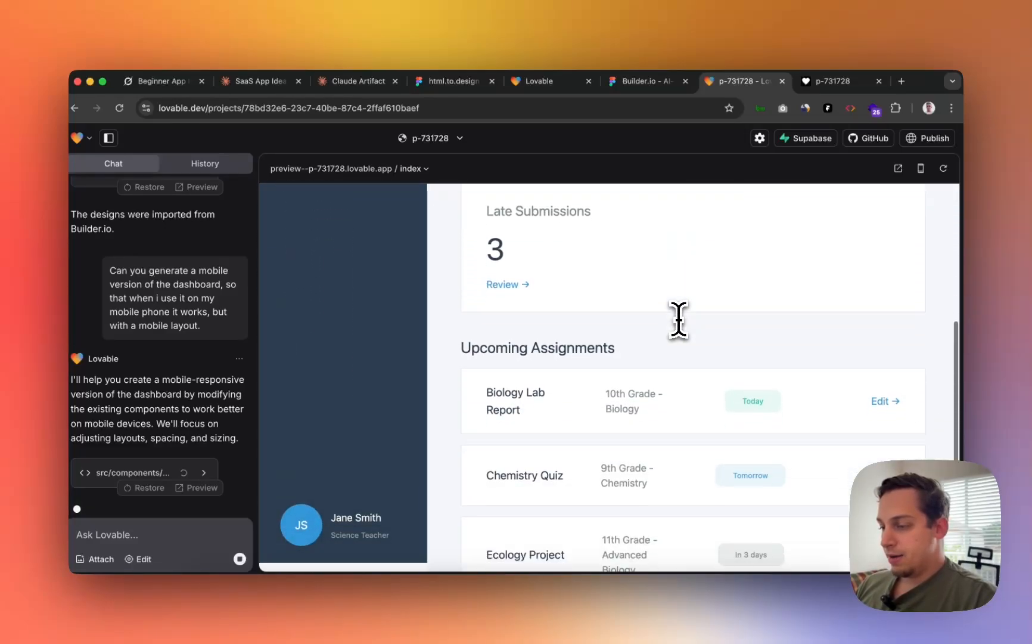
{"action": "scroll", "coordinate": [678, 318], "scroll_direction": "down", "scroll_amount": 4}
{"action": "scroll", "coordinate": [678, 318], "scroll_direction": "up", "scroll_amount": 10}
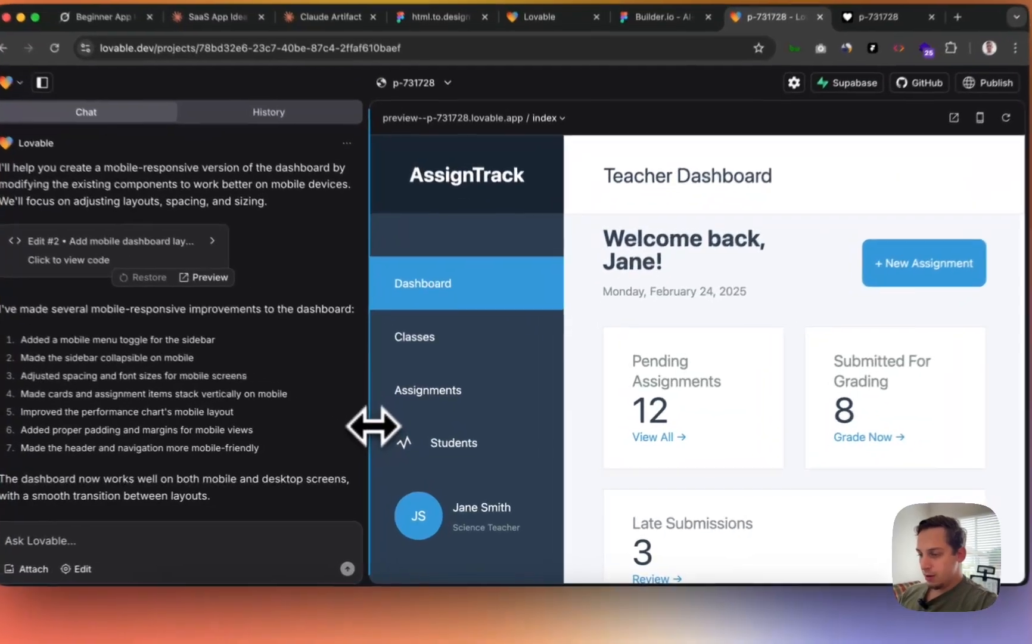
- Resize the preview between narrow and wide widths, scrolling to check the dashboard's responsive layout
{"action": "left_click_drag", "start_coordinate": [373, 422], "coordinate": [592, 381]}
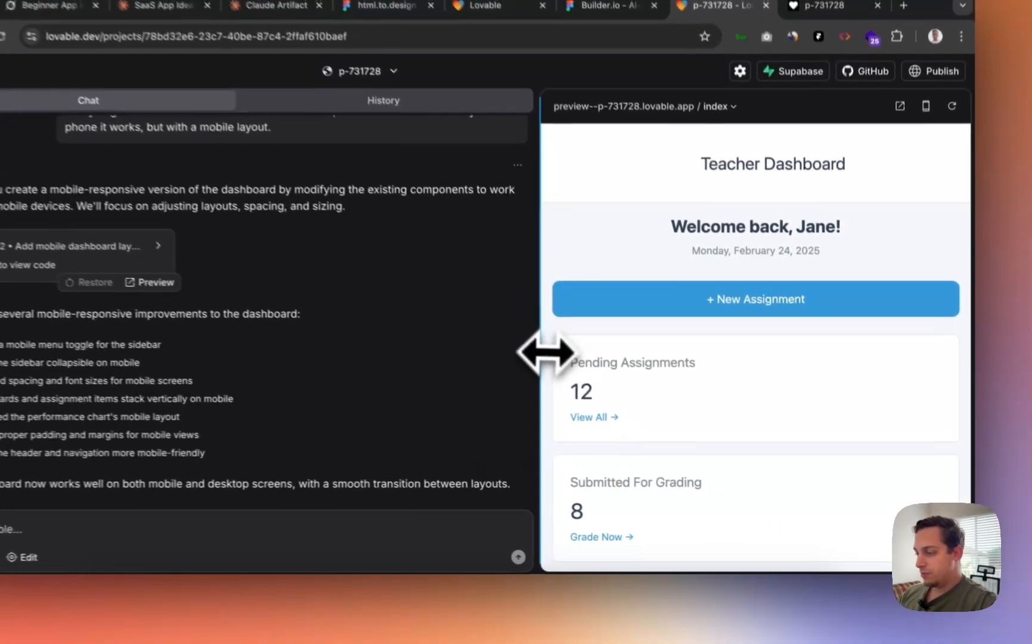
{"action": "scroll", "coordinate": [619, 384], "scroll_direction": "down", "scroll_amount": 10}
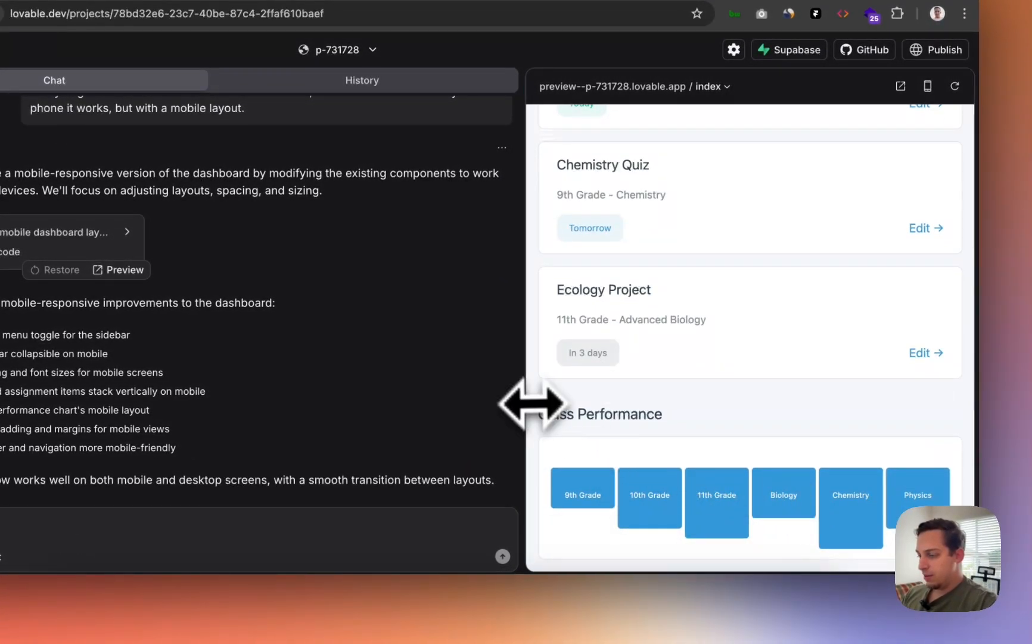
{"action": "left_click_drag", "start_coordinate": [530, 404], "coordinate": [370, 447]}
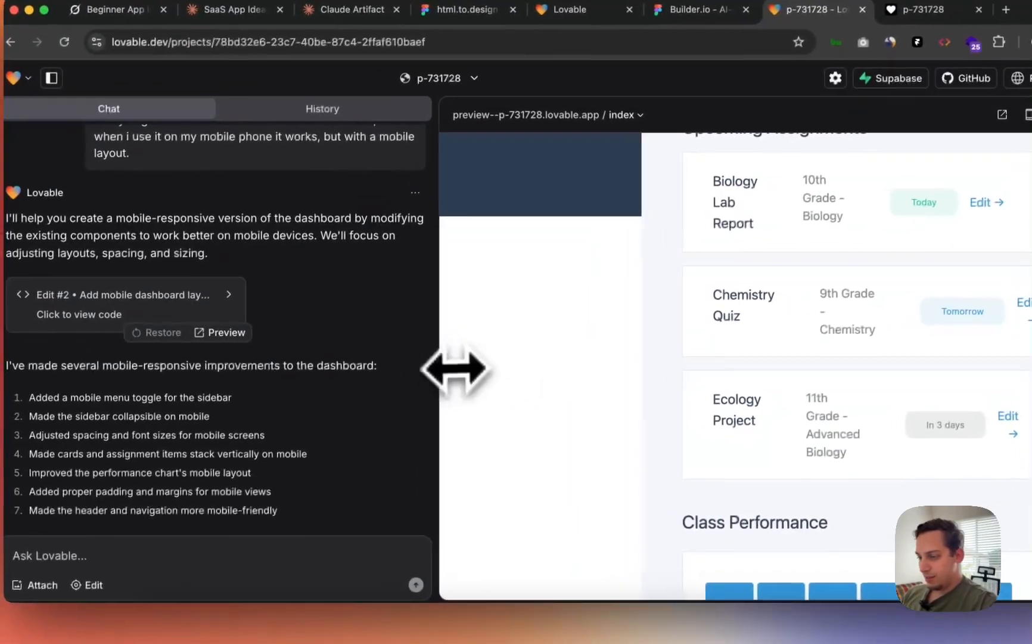
{"action": "left_click_drag", "start_coordinate": [356, 376], "coordinate": [324, 377]}
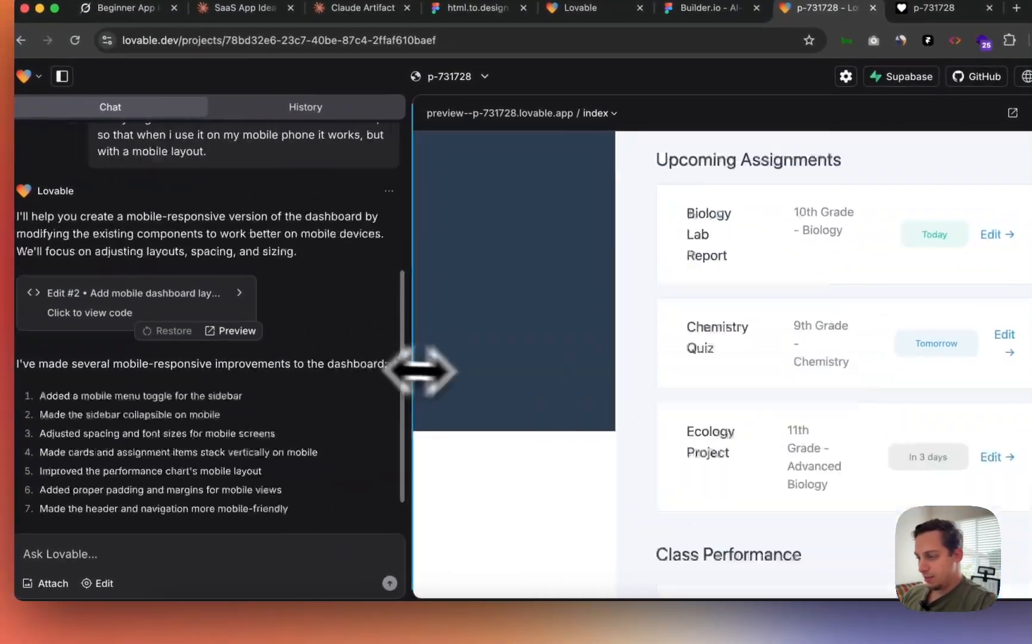
{"action": "left_click_drag", "start_coordinate": [420, 371], "coordinate": [357, 395]}
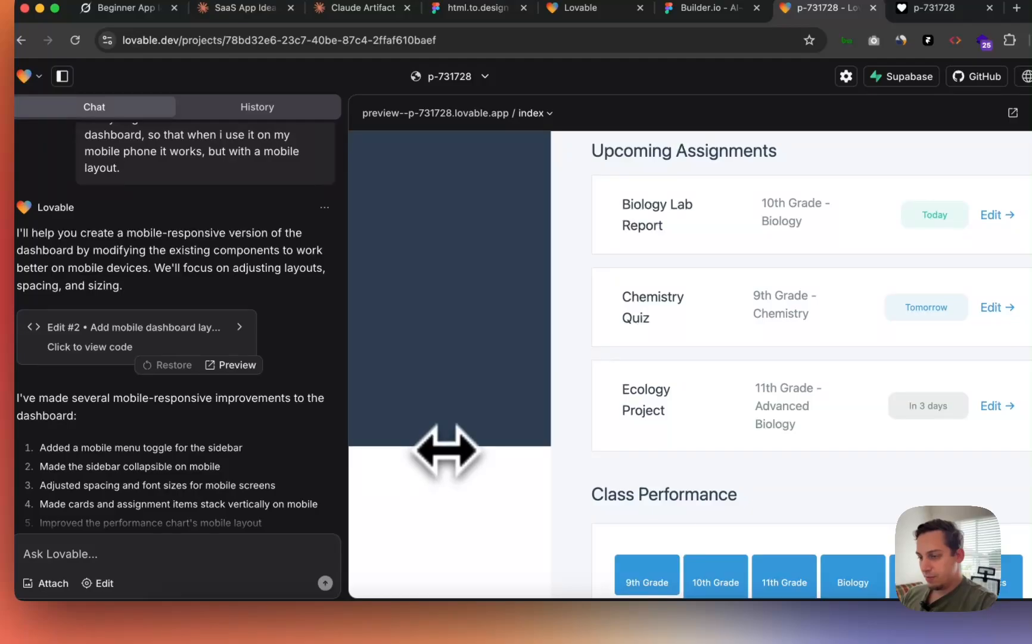
{"action": "scroll", "coordinate": [445, 451], "scroll_direction": "up", "scroll_amount": 10}
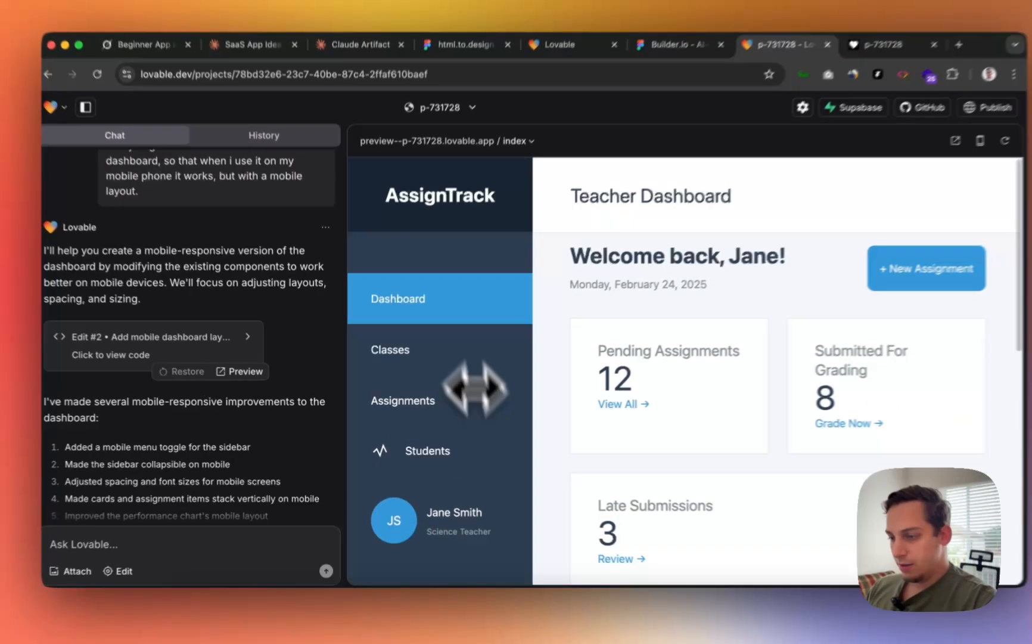
{"action": "scroll", "coordinate": [494, 406], "scroll_direction": "down", "scroll_amount": 2}
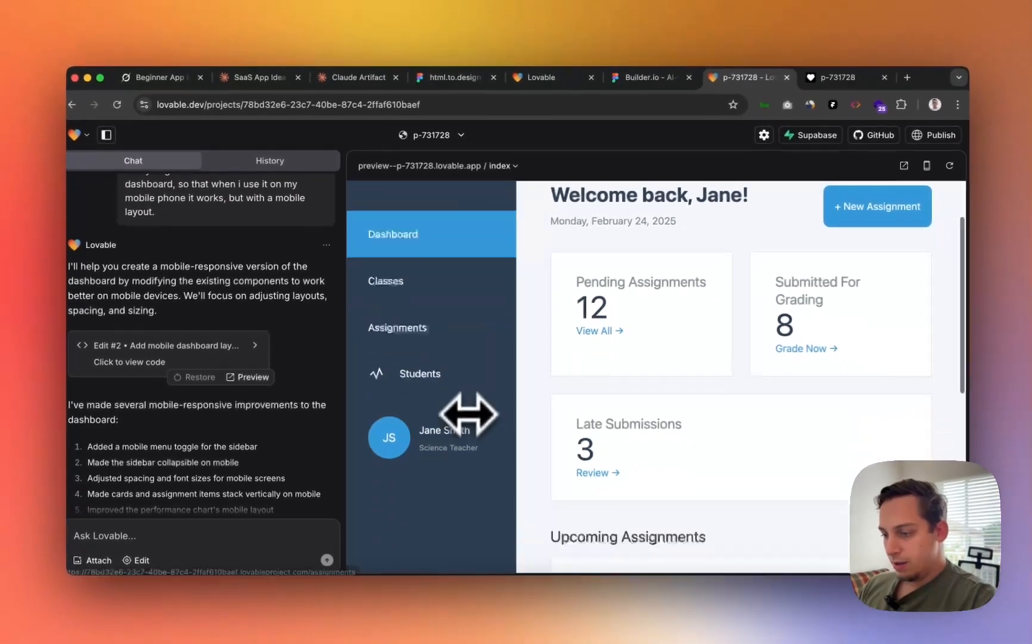
{"action": "scroll", "coordinate": [466, 417], "scroll_direction": "down", "scroll_amount": 5}
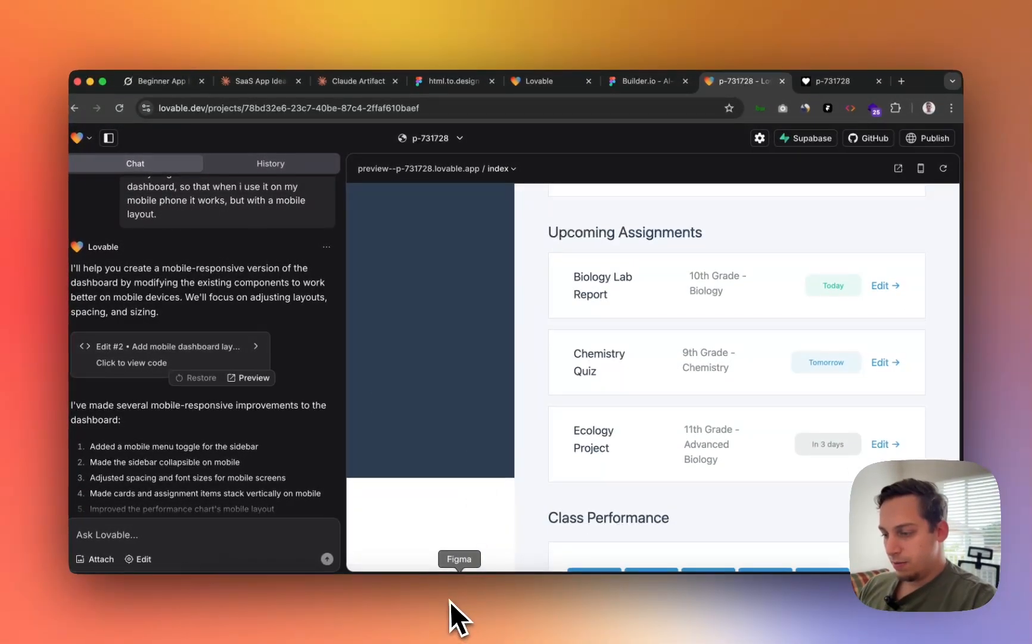
- In the Figma dashboard design, review a frame's Hug/Fixed/Fill height options without changing them
{"action": "left_click", "coordinate": [450, 600]}
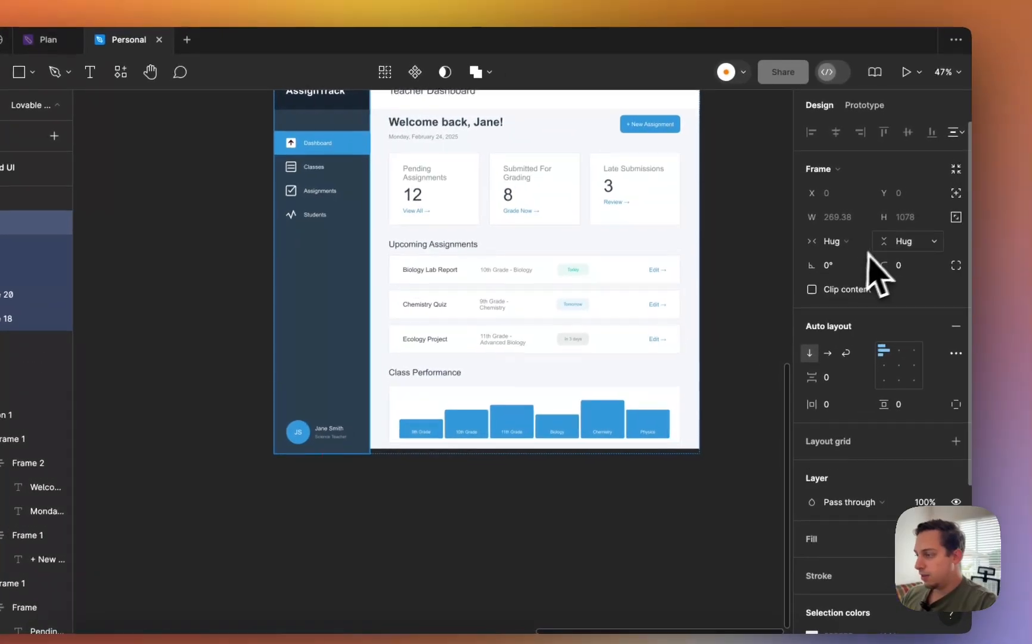
{"action": "left_click", "coordinate": [941, 181]}
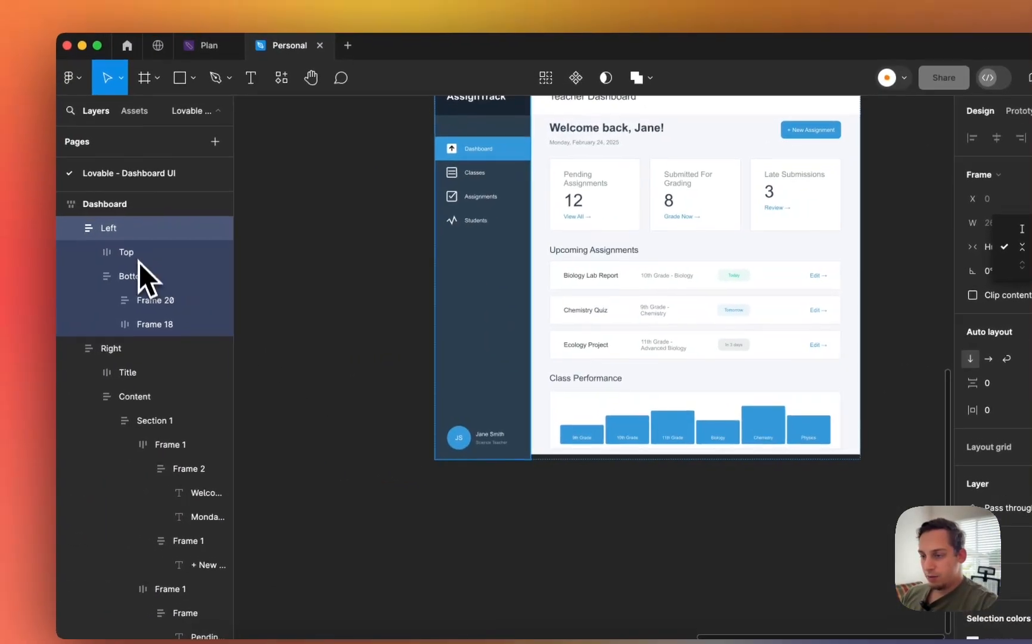
{"action": "left_click", "coordinate": [139, 262]}
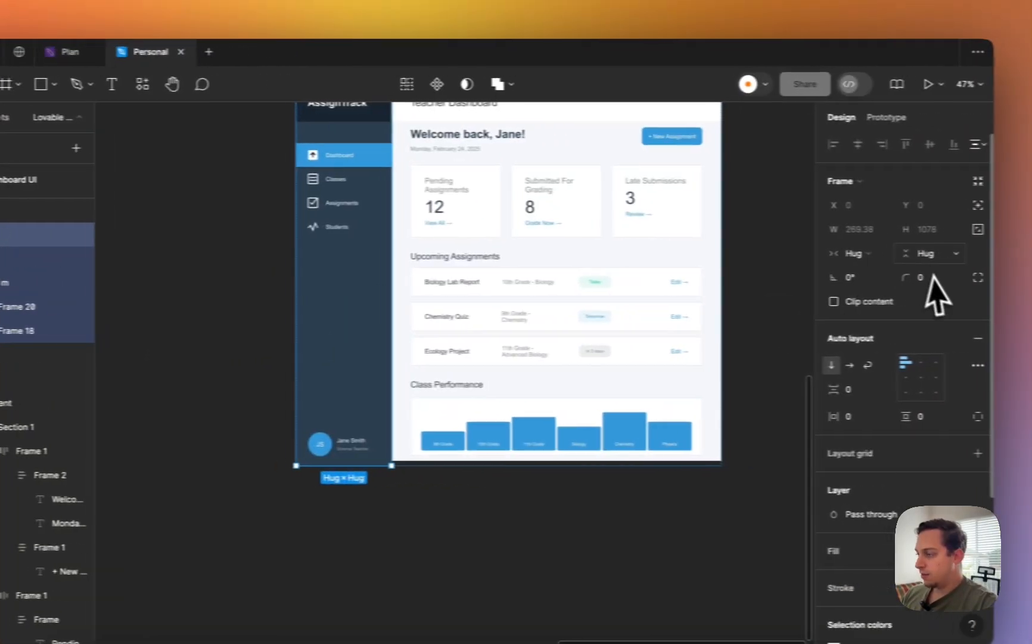
{"action": "left_click", "coordinate": [921, 256]}
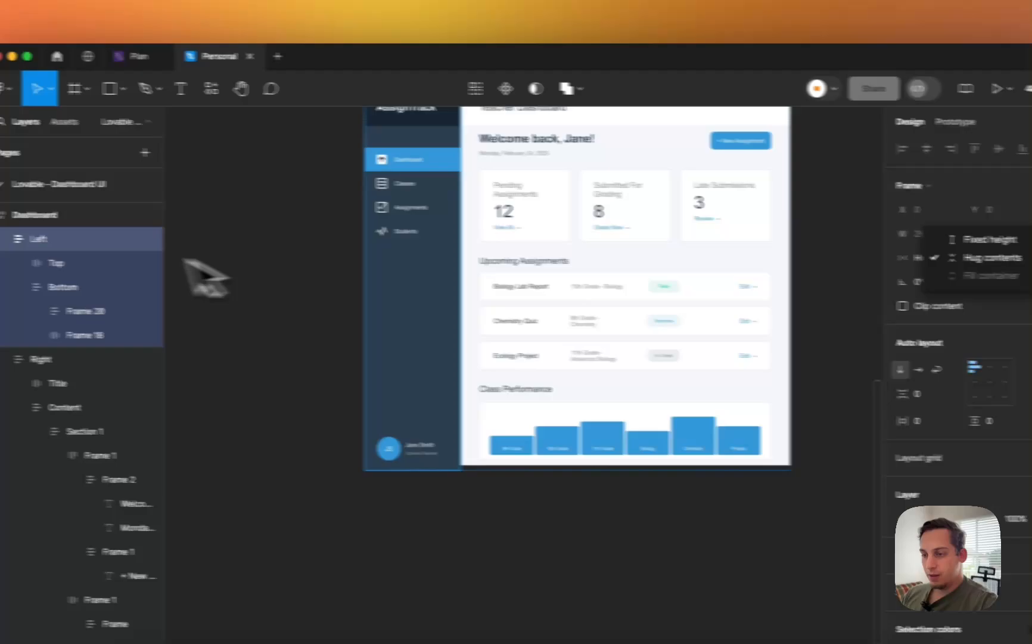
{"action": "left_click", "coordinate": [74, 285]}
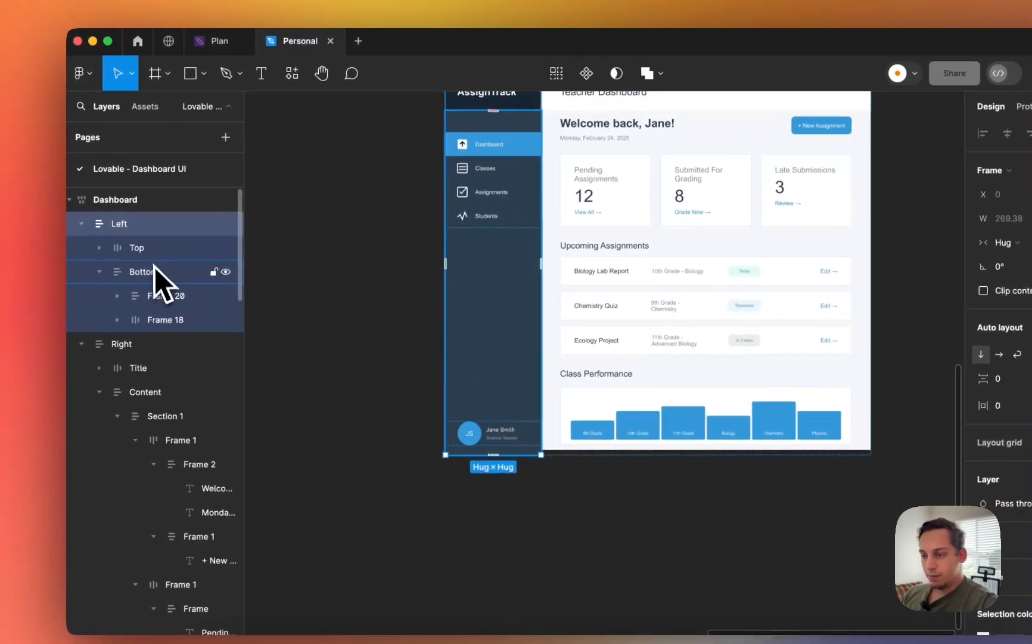
- Set the Bottom frame to Fill height and narrow the main content frame to 510 wide
{"action": "left_click", "coordinate": [159, 274]}
{"action": "left_click", "coordinate": [904, 230]}
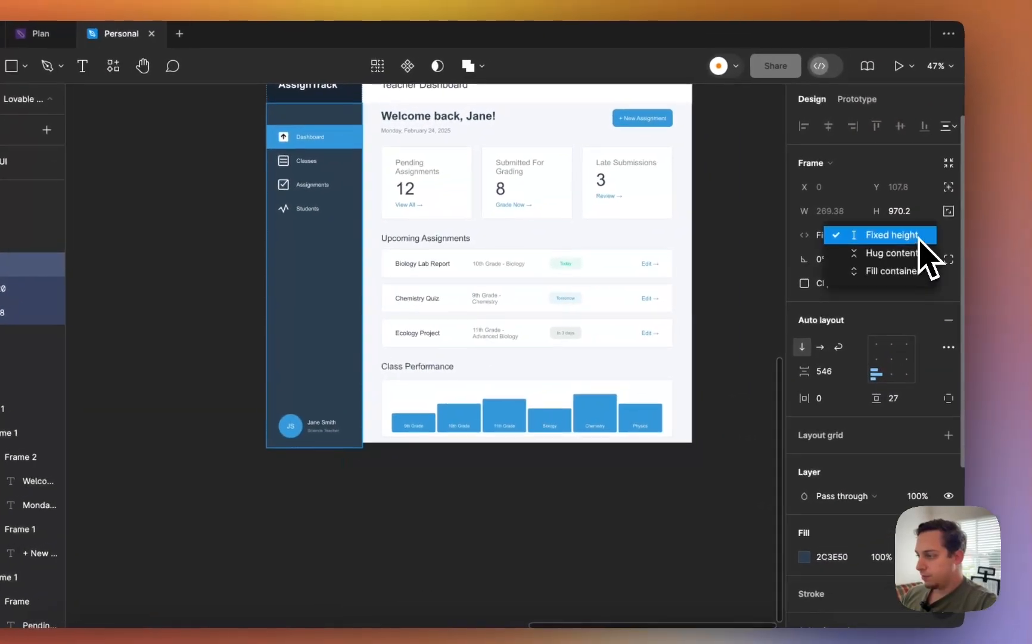
{"action": "left_click", "coordinate": [912, 263]}
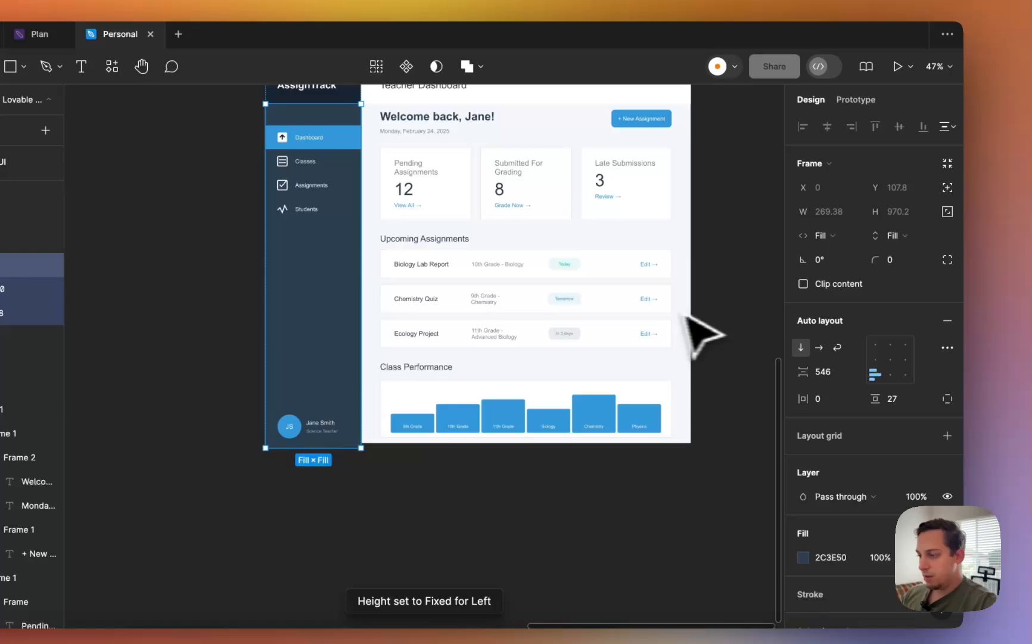
{"action": "key", "text": "Tab"}
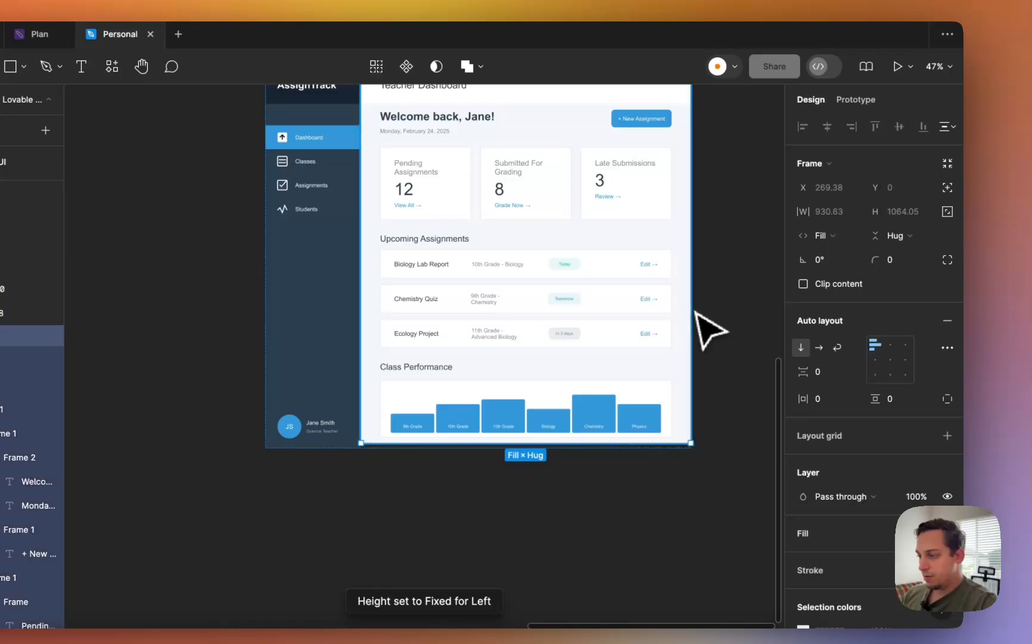
{"action": "left_click_drag", "start_coordinate": [695, 275], "coordinate": [542, 271]}
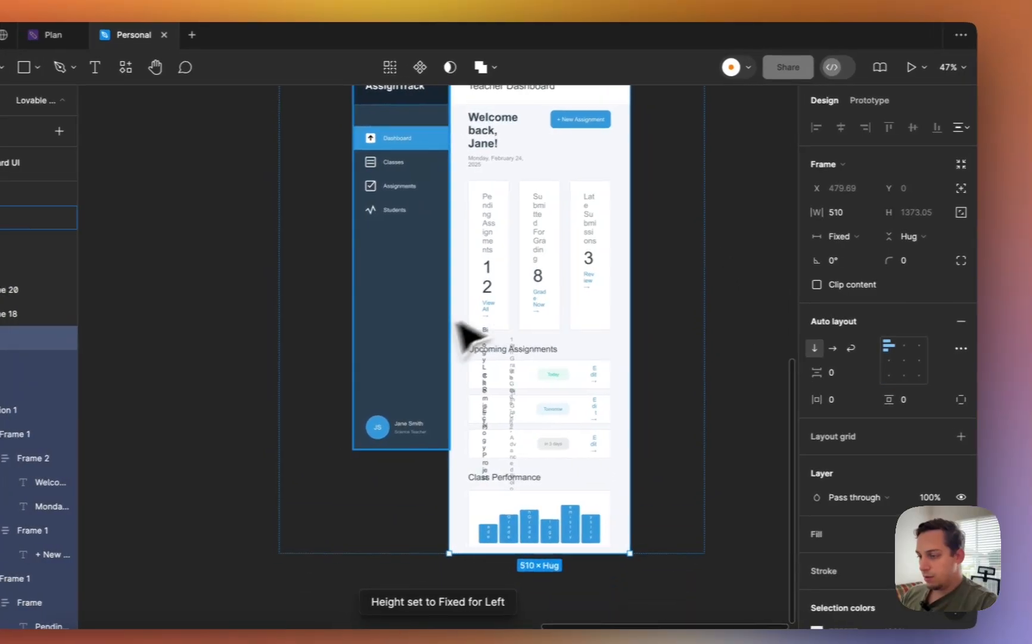
{"action": "left_click", "coordinate": [421, 328]}
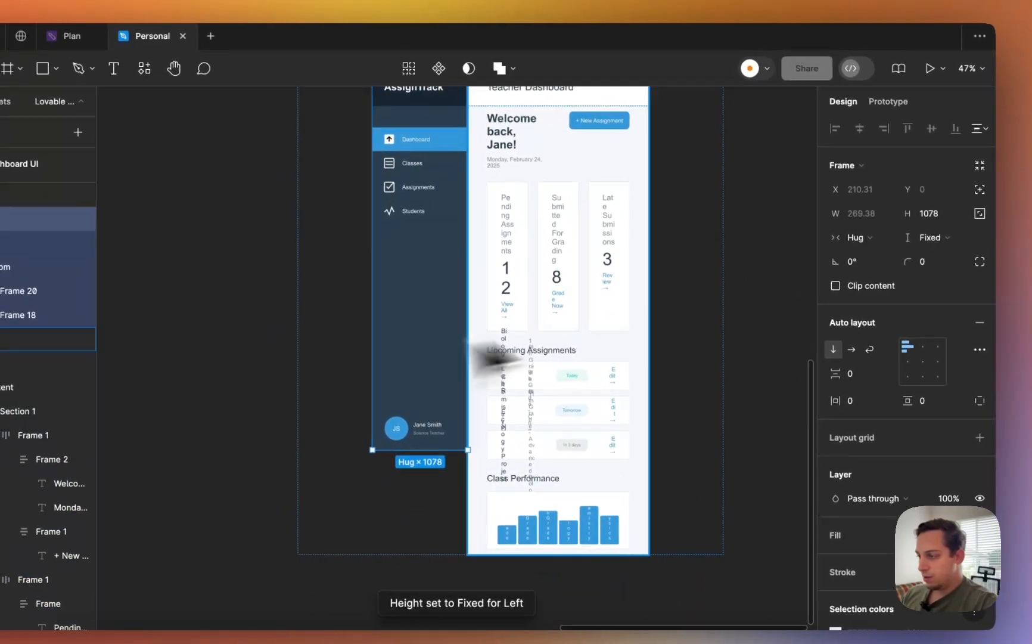
{"action": "left_click", "coordinate": [929, 237]}
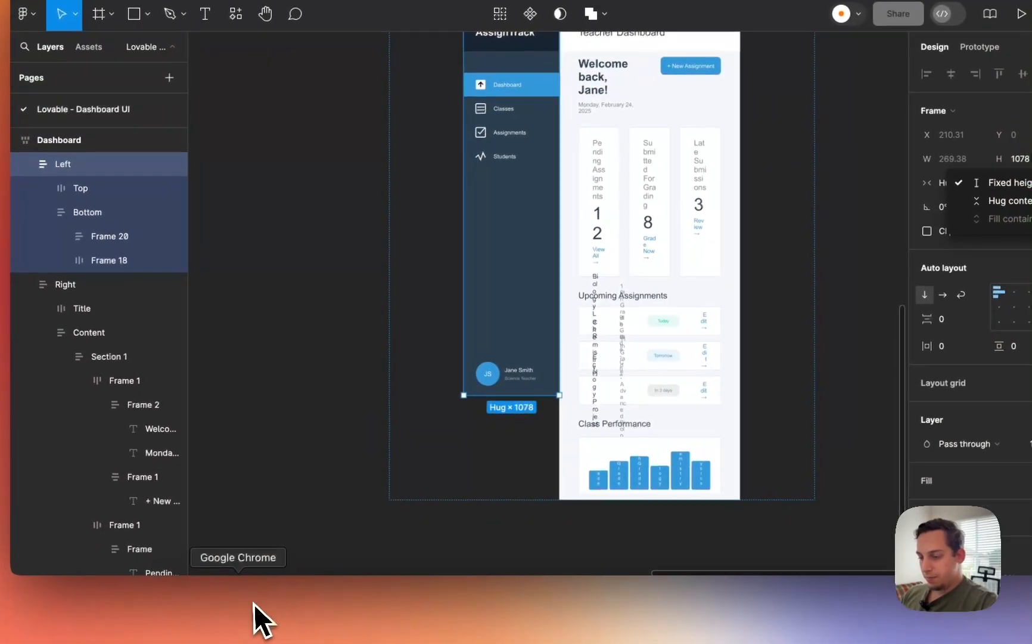
- Return to the Lovable project and scroll up through the chat
{"action": "left_click", "coordinate": [258, 617]}
{"action": "scroll", "coordinate": [570, 408], "scroll_direction": "up", "scroll_amount": 3}
{"action": "scroll", "coordinate": [572, 423], "scroll_direction": "up", "scroll_amount": 5}
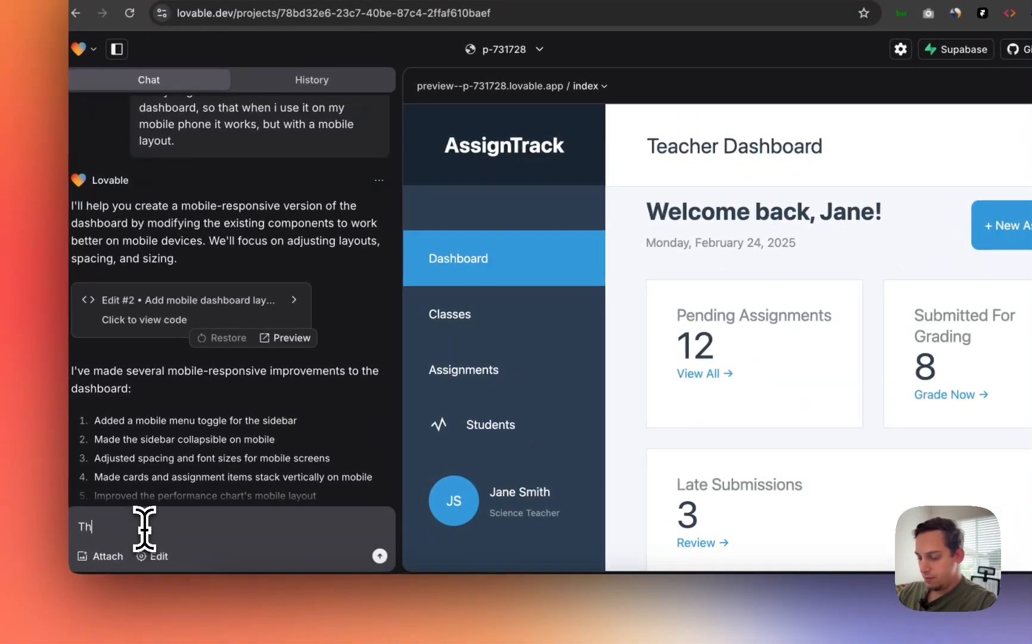
- Draft a prompt asking for the "+ New Assignment" button to get a fitted, not fixed, height
{"action": "type", "text": "you."}
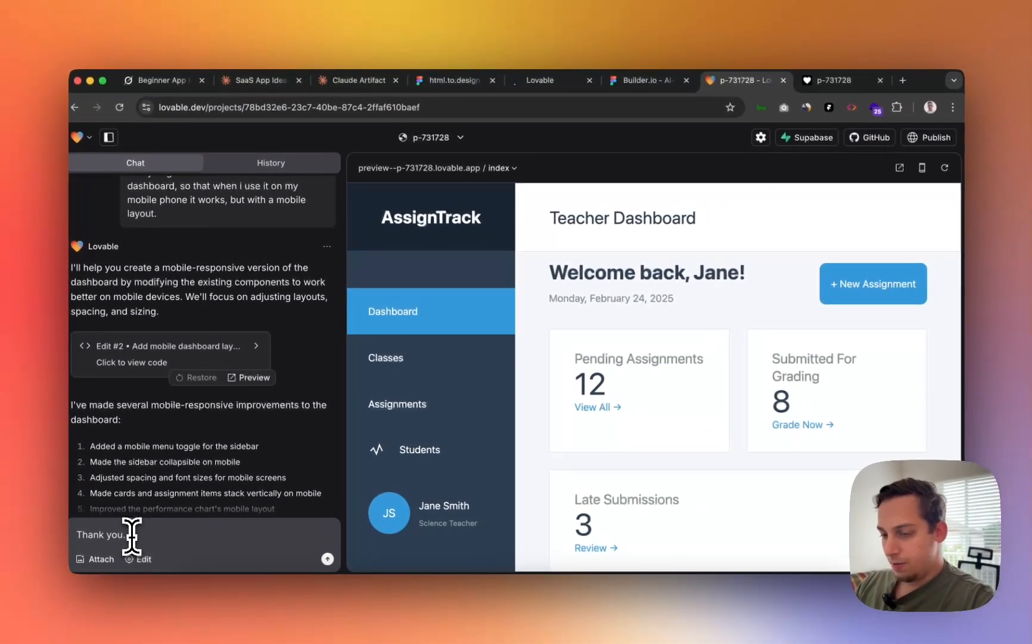
{"action": "key", "text": "shift+Return"}
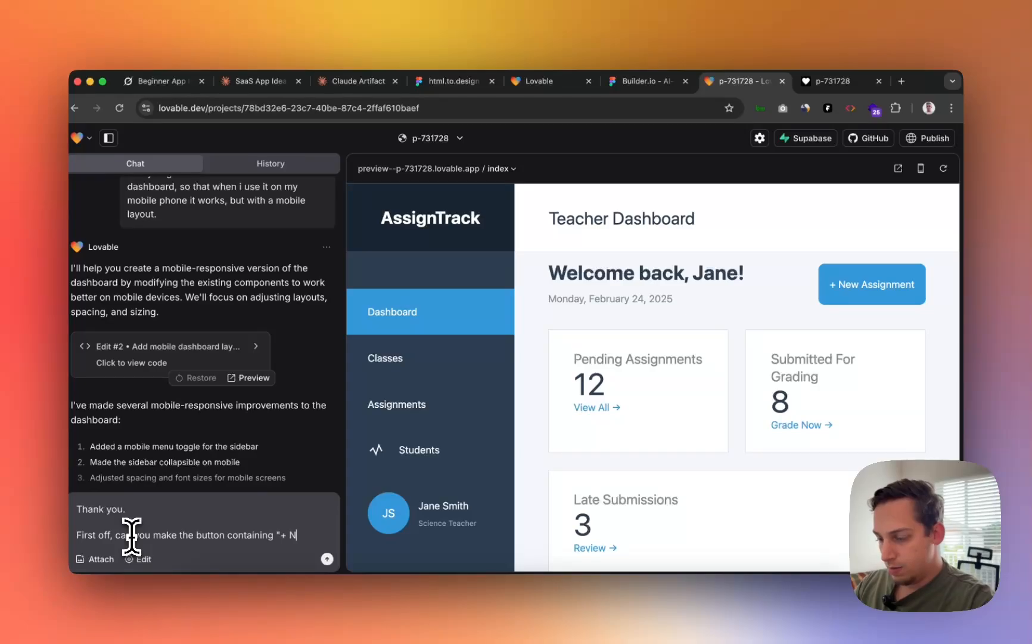
{"action": "type", "text": "signment"}
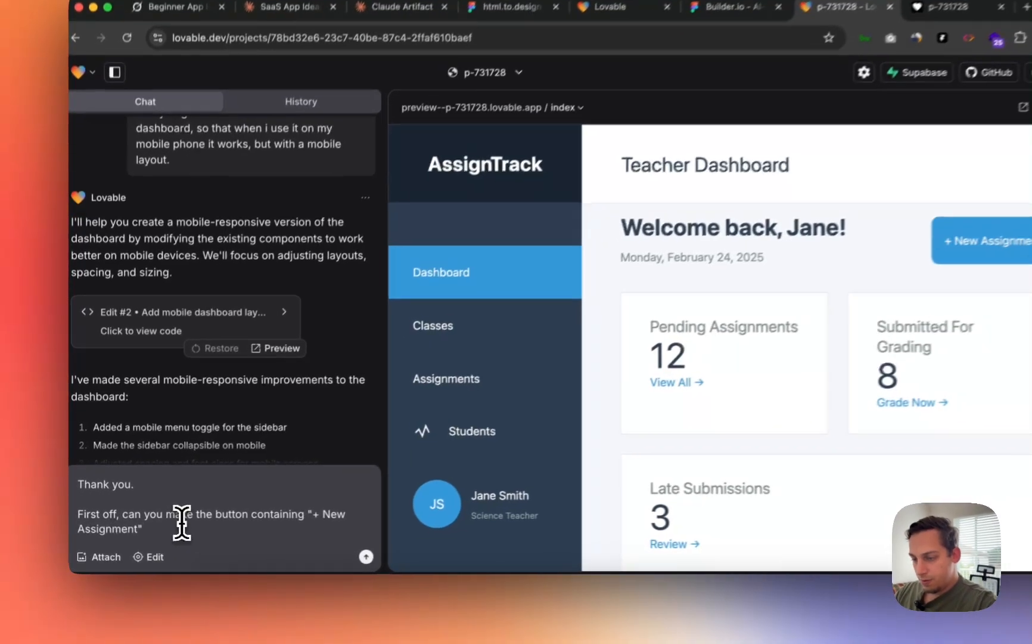
{"action": "double_click", "coordinate": [167, 524]}
{"action": "key", "text": "BackSpace"}
{"action": "type", "text": "Assignment\" a "}
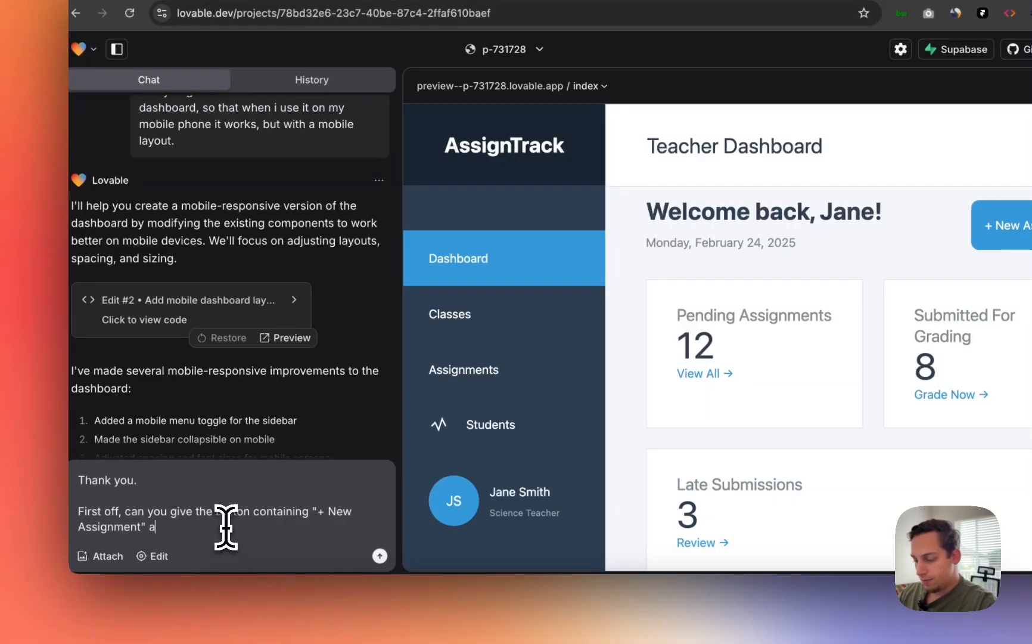
{"action": "type", "text": "fitted heigh"}
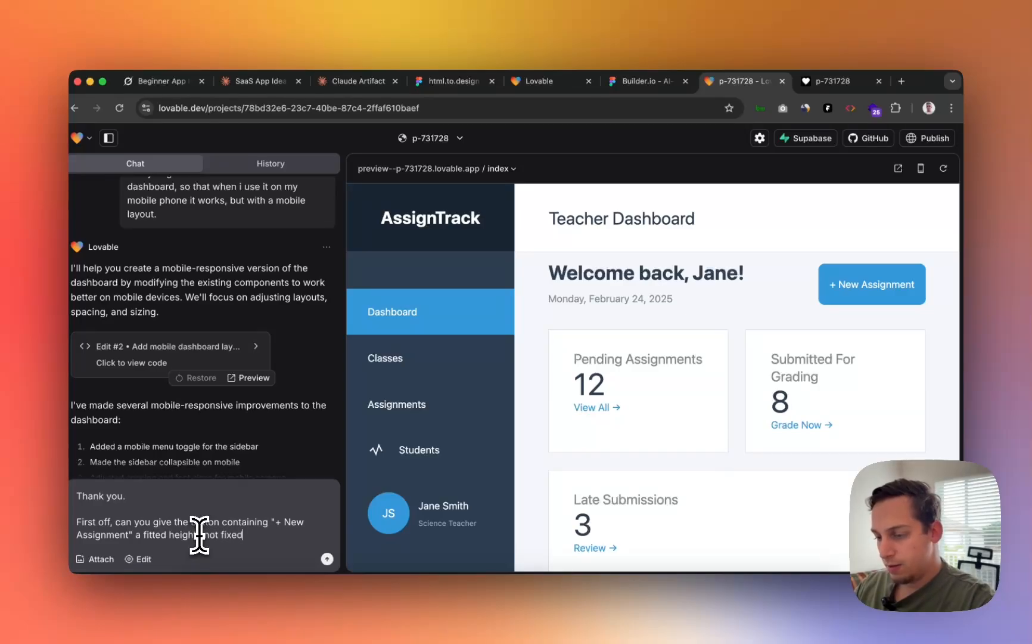
{"action": "type", "text": "t? not fixed."}
{"action": "key", "text": "shift+Return"}
{"action": "key", "text": "shift+Return"}
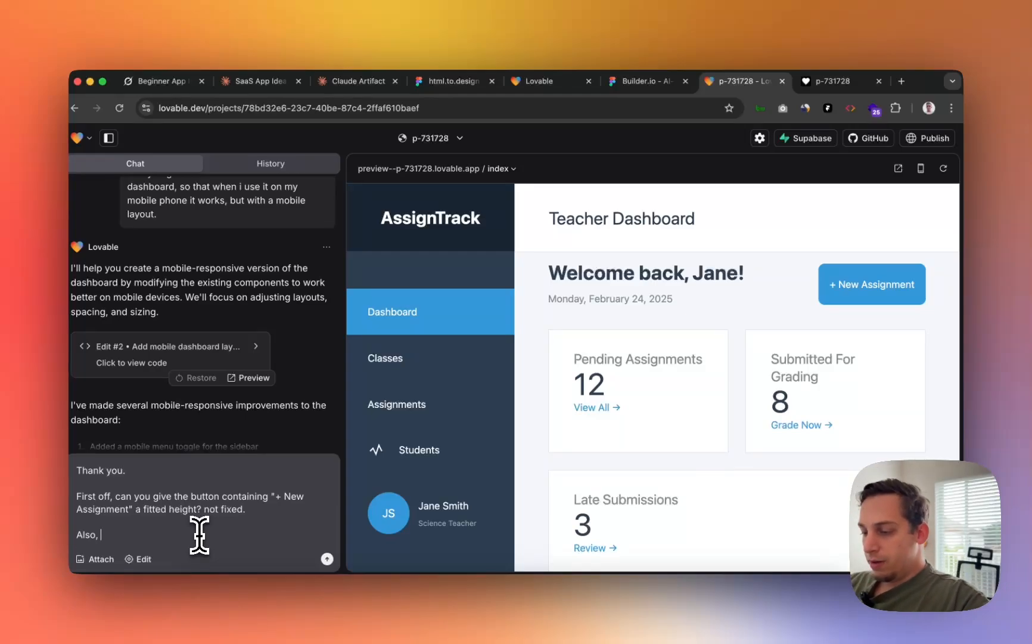
- Open Classes in the preview, which returns 404, then go back to the index page
{"action": "scroll", "coordinate": [570, 411], "scroll_direction": "down", "scroll_amount": 10}
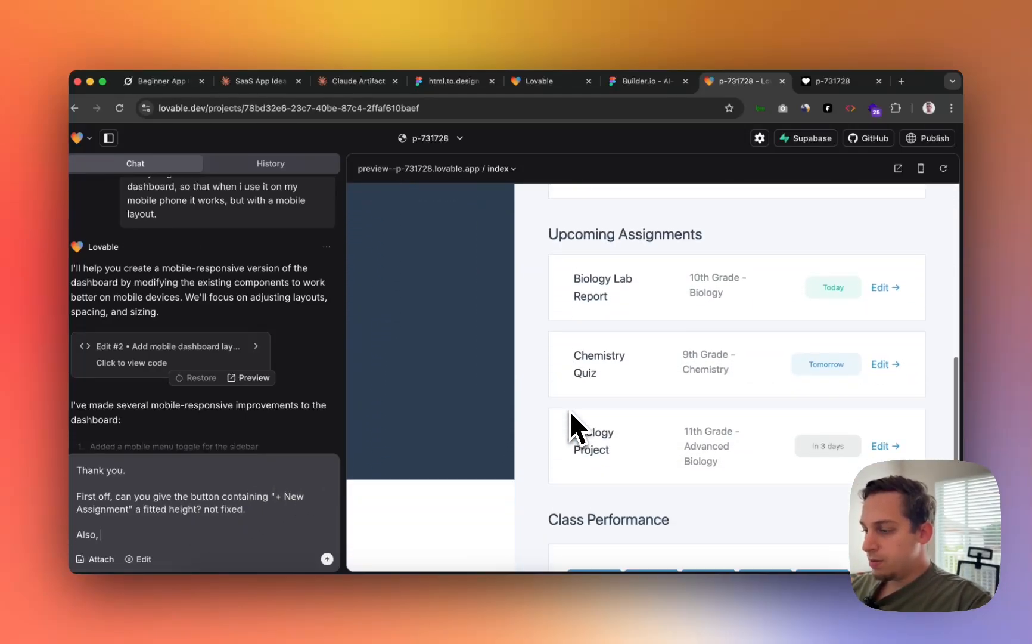
{"action": "scroll", "coordinate": [569, 412], "scroll_direction": "up", "scroll_amount": 10}
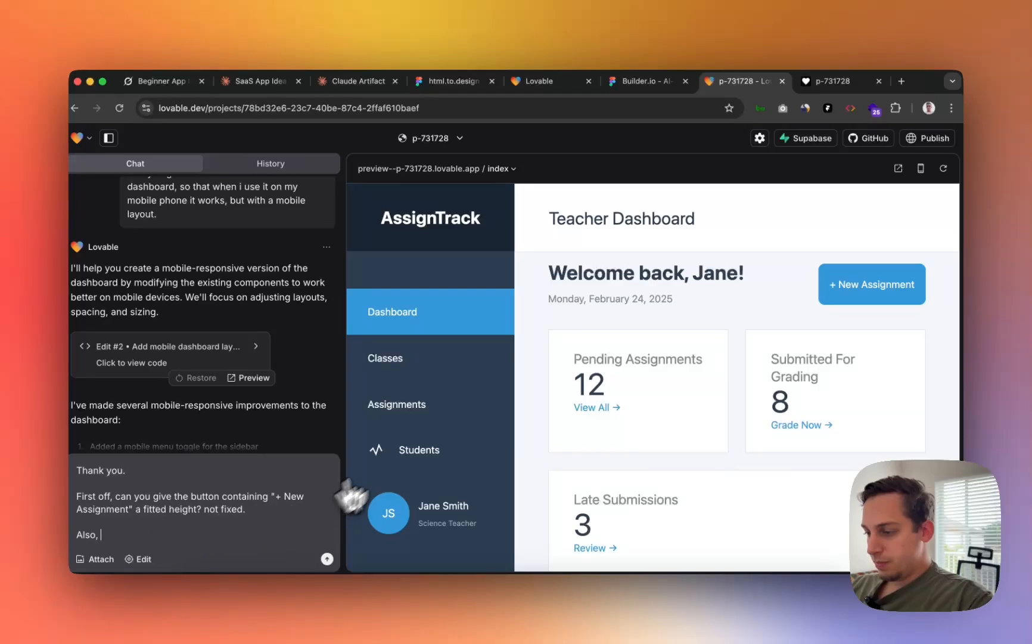
{"action": "scroll", "coordinate": [511, 438], "scroll_direction": "down", "scroll_amount": 1}
{"action": "left_click", "coordinate": [472, 390]}
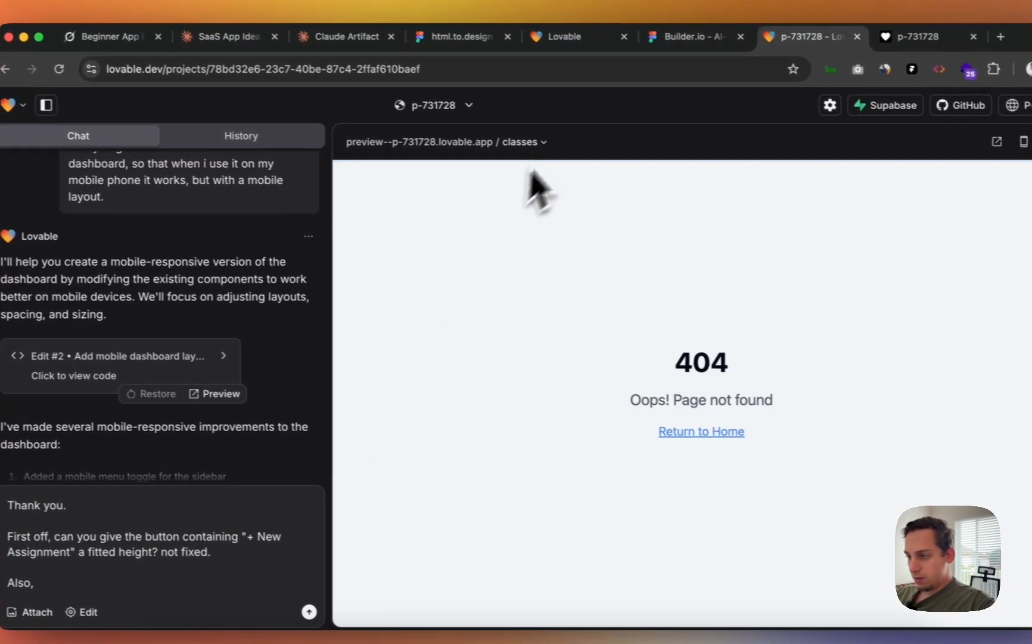
{"action": "left_click", "coordinate": [518, 141]}
{"action": "left_click", "coordinate": [525, 179]}
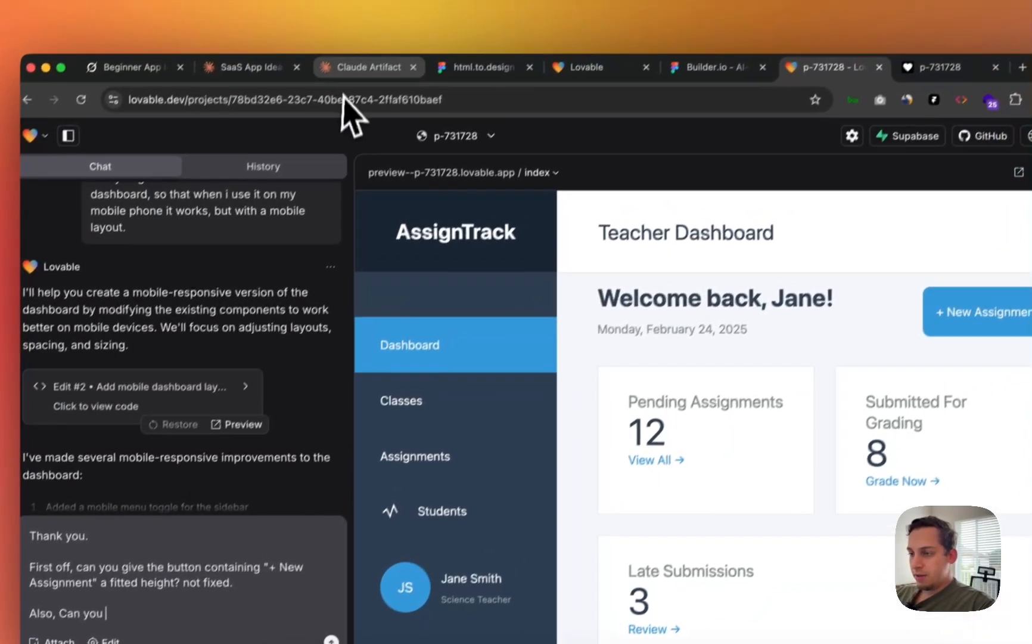
{"action": "left_click", "coordinate": [411, 4]}
- In the SaaS App Ideas chat, open the Classes Tab artifact and screenshot it
{"action": "left_click", "coordinate": [292, 4]}
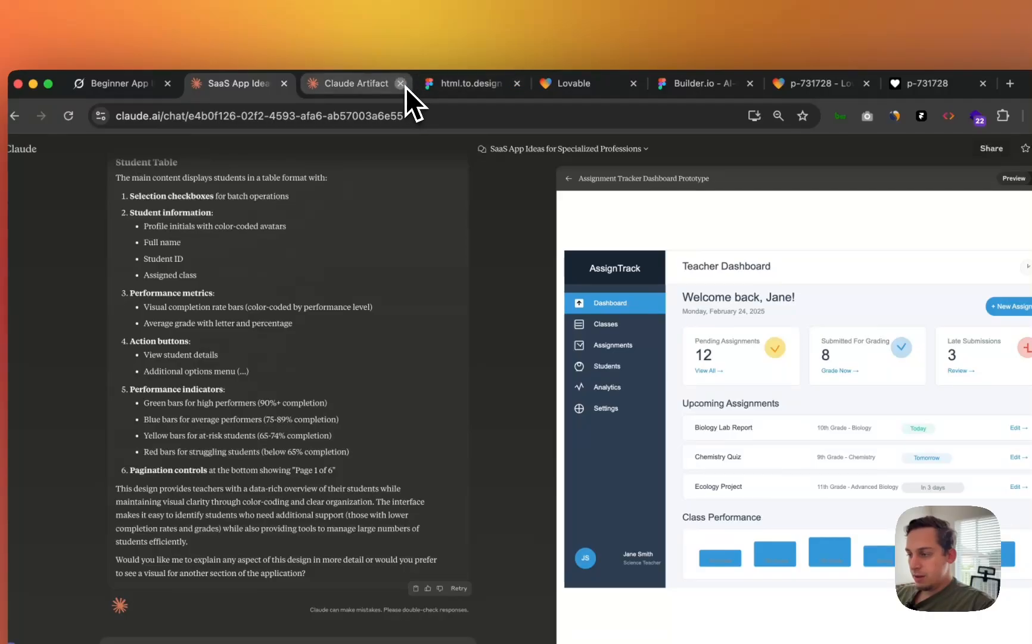
{"action": "left_click", "coordinate": [401, 83]}
{"action": "left_click", "coordinate": [567, 178]}
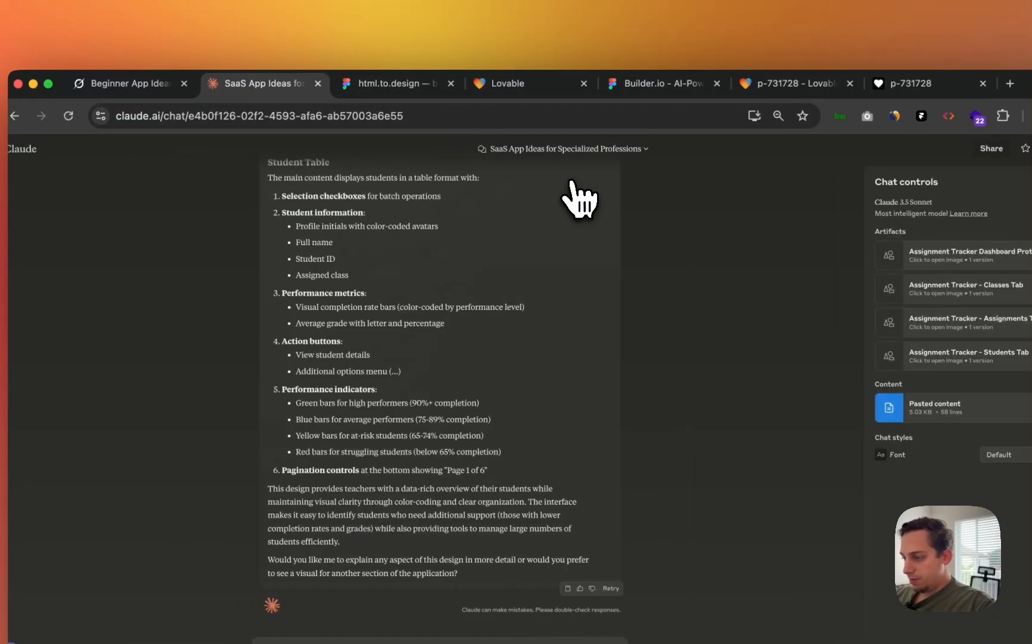
{"action": "left_click", "coordinate": [852, 242]}
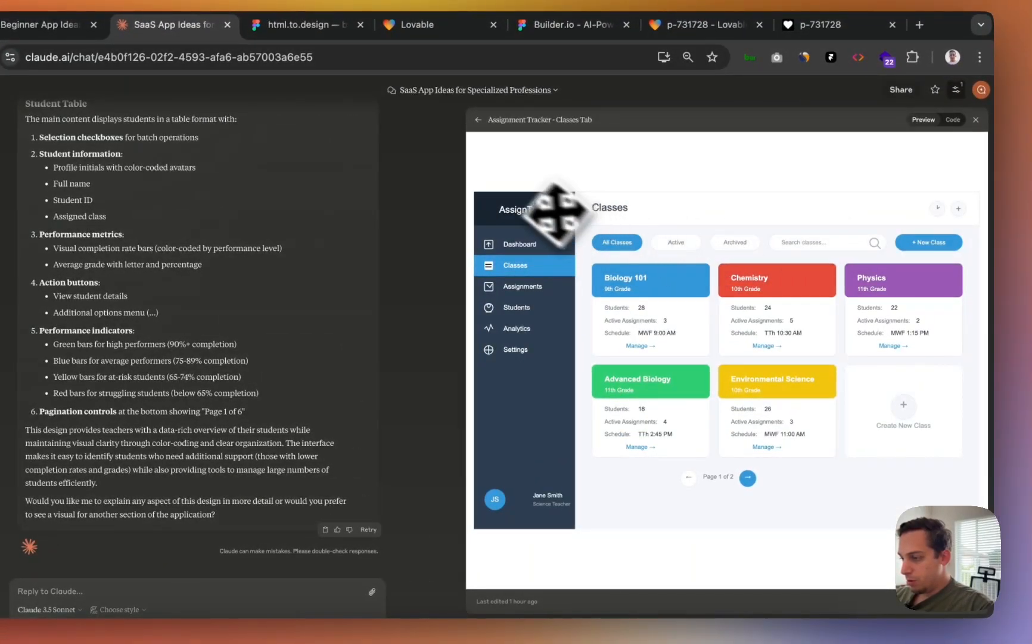
{"action": "right_click", "coordinate": [519, 227]}
{"action": "key", "text": "Escape"}
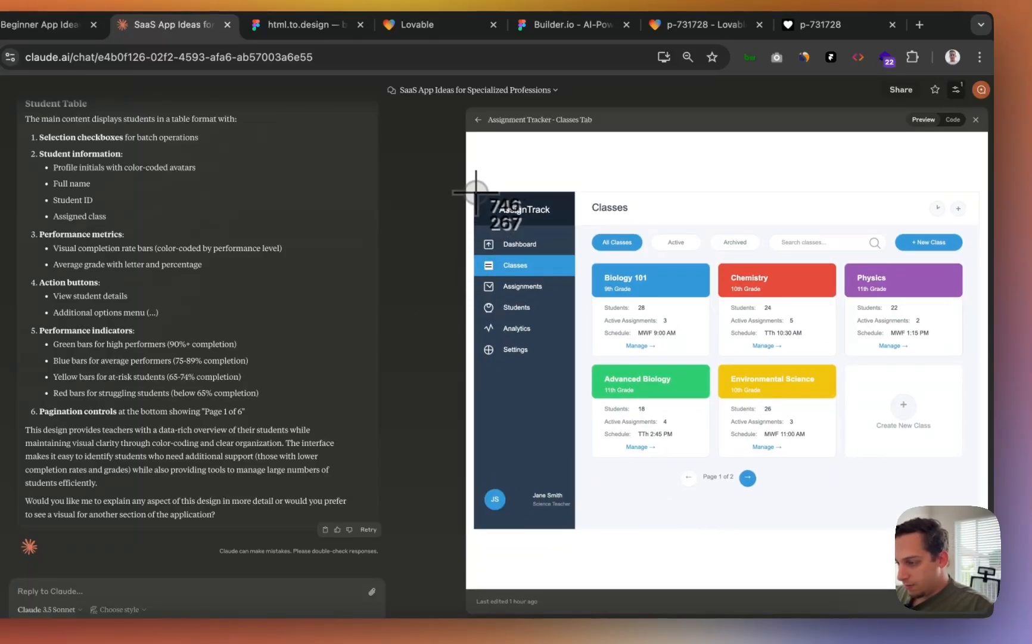
{"action": "left_click_drag", "start_coordinate": [475, 192], "coordinate": [948, 511]}
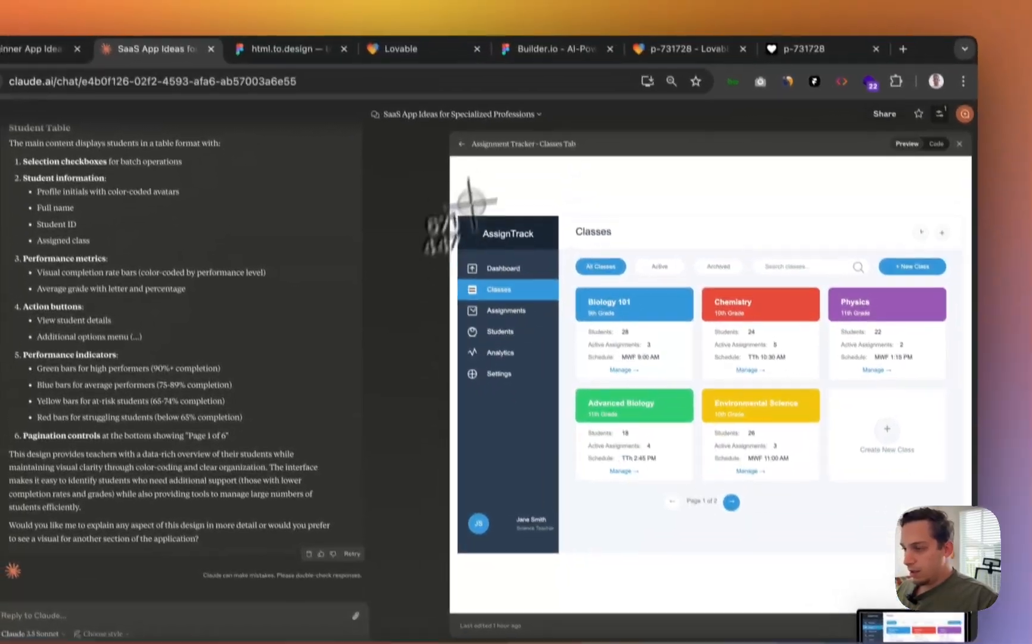
- Screenshot the Assignments and Students tab mockups from the chat's artifacts
{"action": "left_click", "coordinate": [448, 83]}
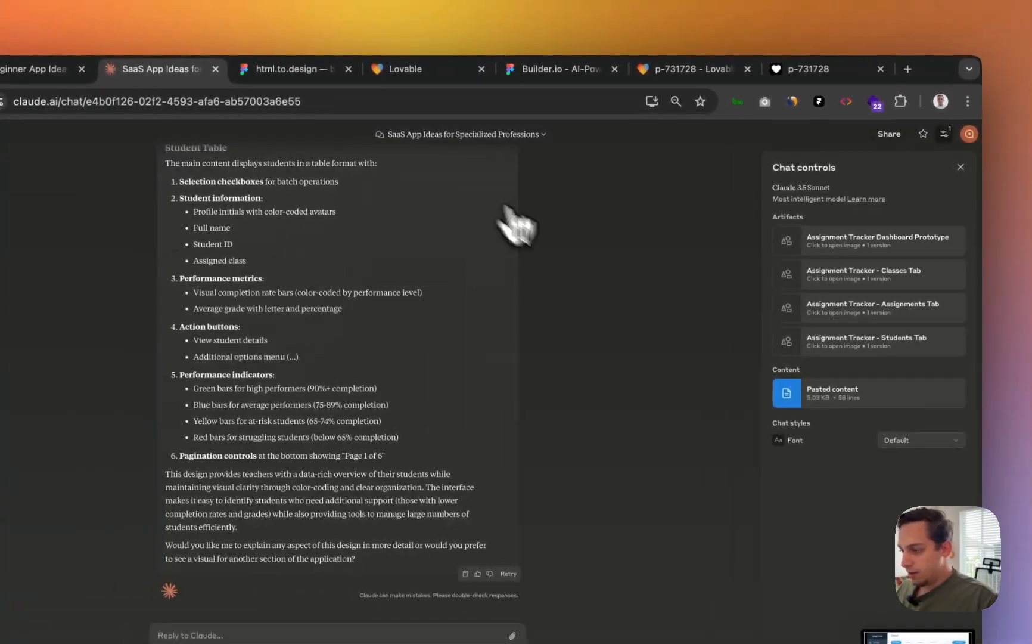
{"action": "left_click", "coordinate": [881, 311]}
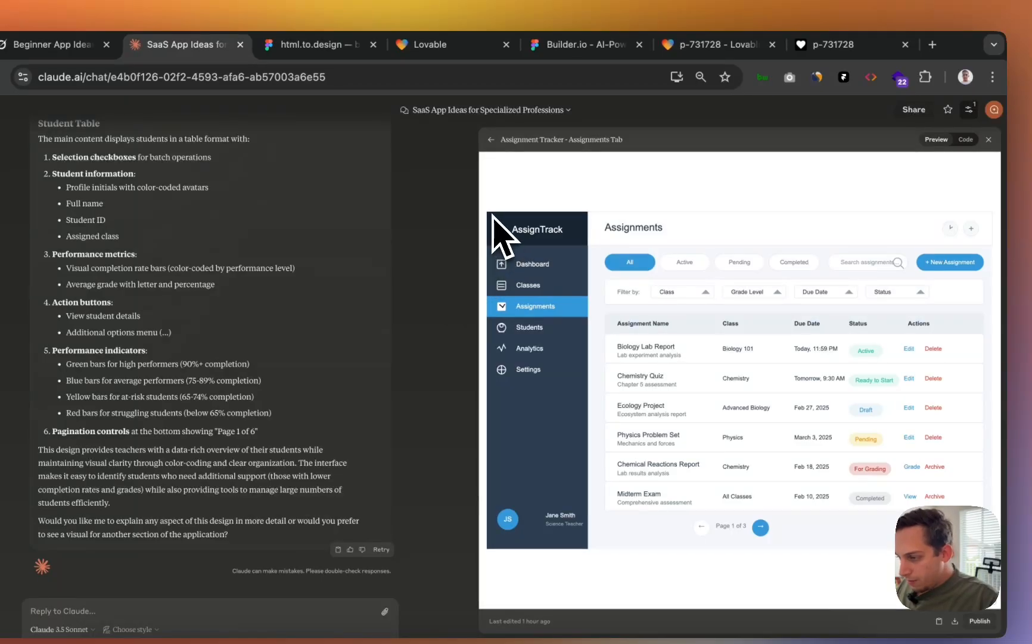
{"action": "left_click_drag", "start_coordinate": [493, 215], "coordinate": [979, 548]}
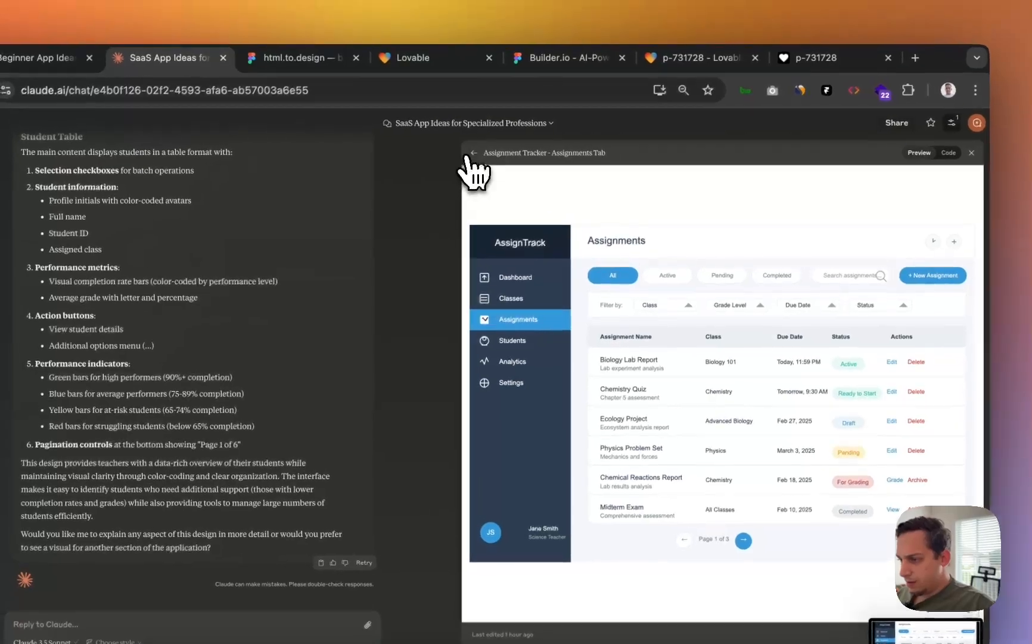
{"action": "left_click", "coordinate": [447, 113]}
{"action": "left_click", "coordinate": [861, 334]}
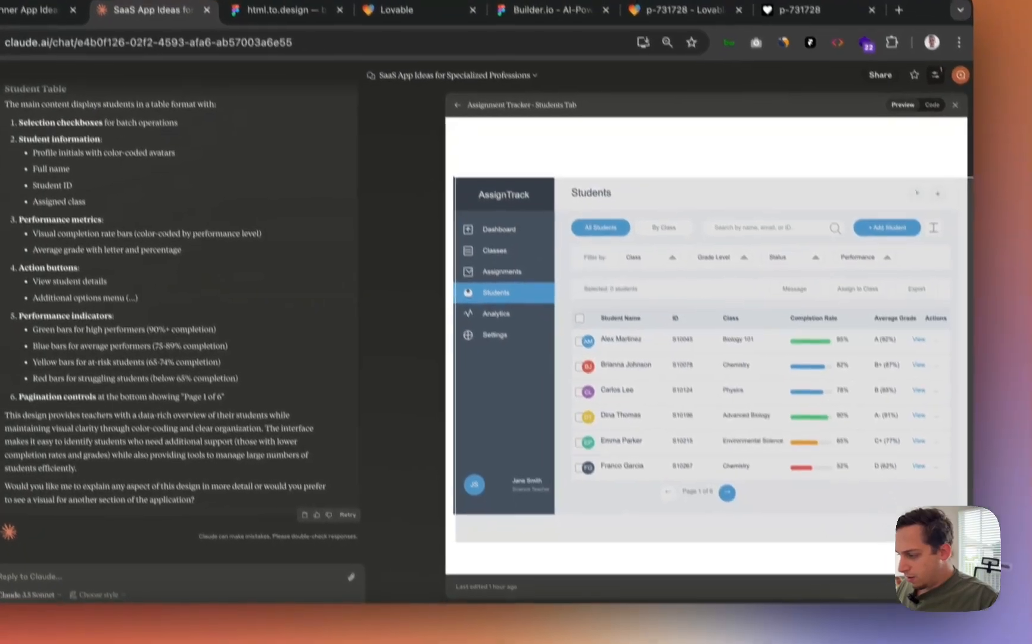
{"action": "key", "text": "super+shift+4"}
{"action": "left_click_drag", "start_coordinate": [949, 484], "coordinate": [948, 484]}
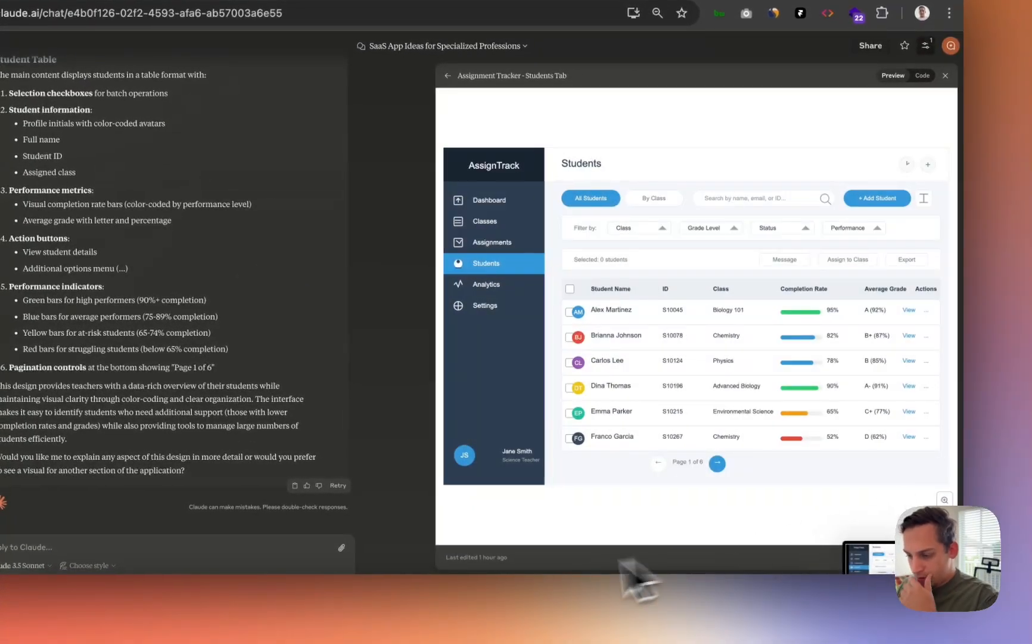
- Place the Students, Classes and Assignments screenshots in a row on the Figma canvas
{"action": "left_click", "coordinate": [356, 616]}
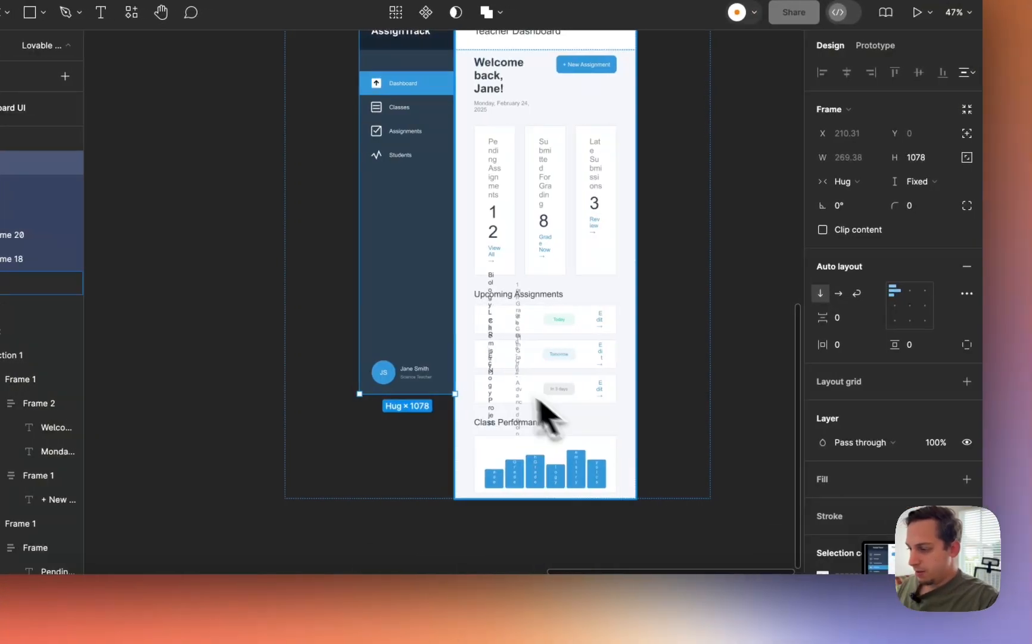
{"action": "scroll", "coordinate": [499, 383], "scroll_direction": "down", "scroll_amount": 5}
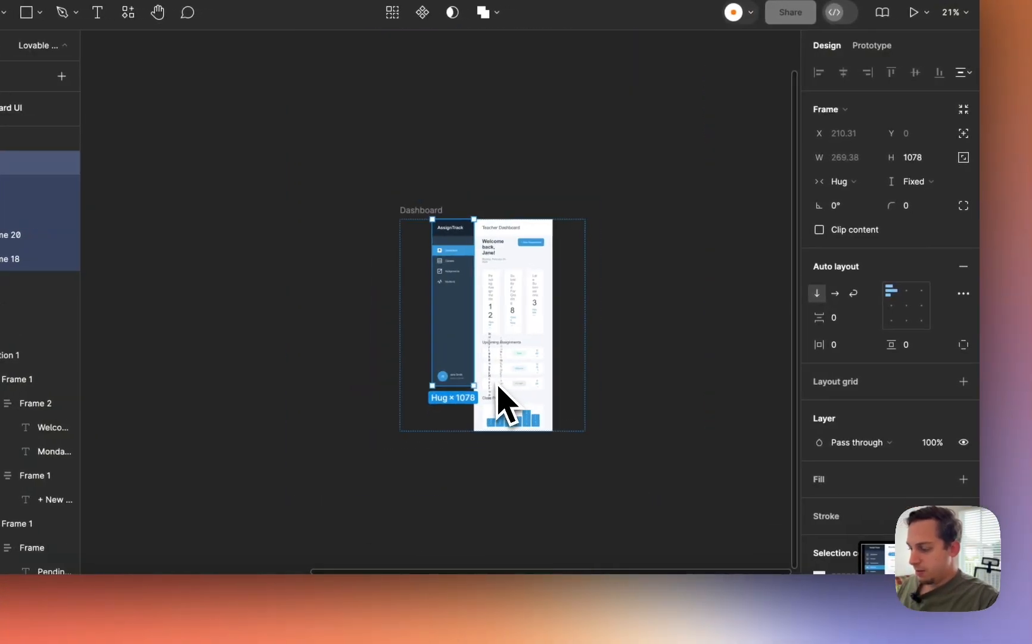
{"action": "scroll", "coordinate": [500, 383], "scroll_direction": "right", "scroll_amount": 4}
{"action": "scroll", "coordinate": [499, 383], "scroll_direction": "down", "scroll_amount": 3}
{"action": "left_click_drag", "start_coordinate": [877, 555], "coordinate": [454, 298]}
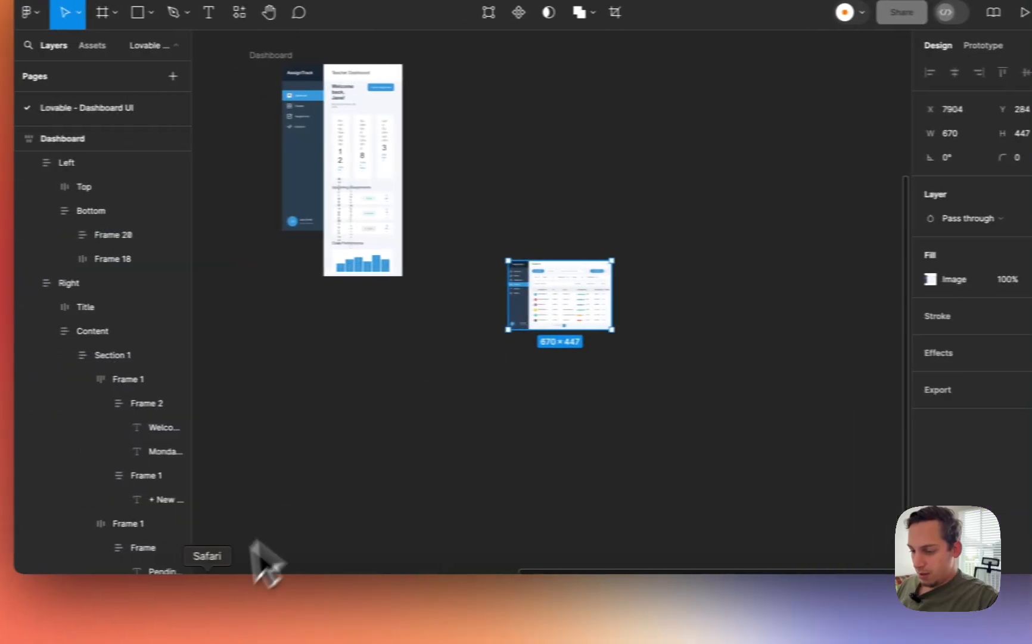
{"action": "left_click", "coordinate": [62, 608]}
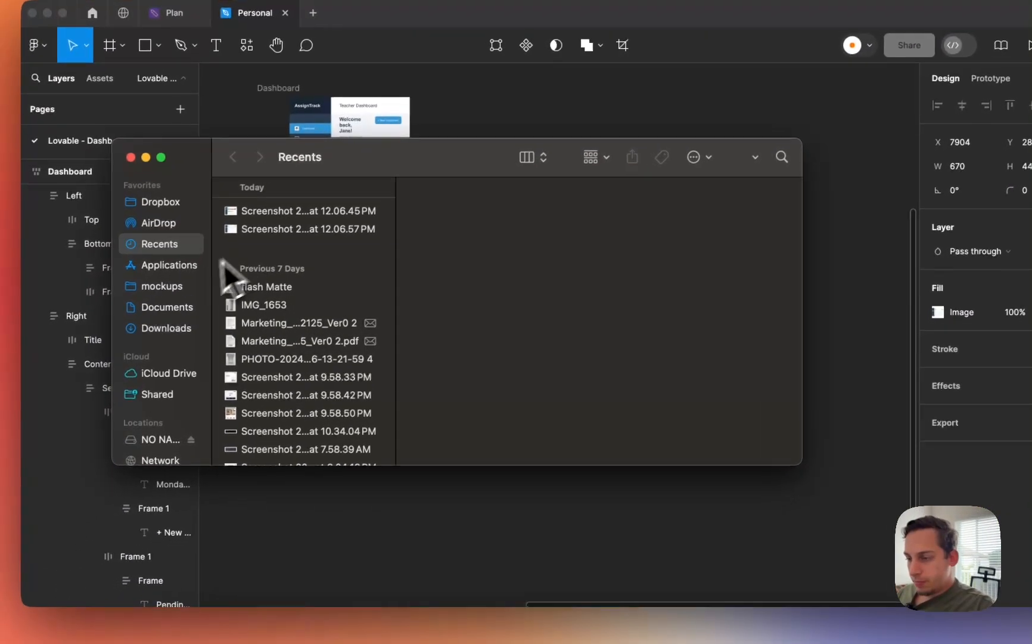
{"action": "left_click", "coordinate": [223, 269]}
{"action": "left_click", "coordinate": [229, 259], "text": "shift"}
{"action": "left_click_drag", "start_coordinate": [278, 213], "coordinate": [484, 541]}
{"action": "left_click_drag", "start_coordinate": [429, 518], "coordinate": [685, 322]}
- Cover the Analytics sidebar item with a 2C3D50 rectangle and copy it onto the Classes sidebar
{"action": "left_click", "coordinate": [499, 292]}
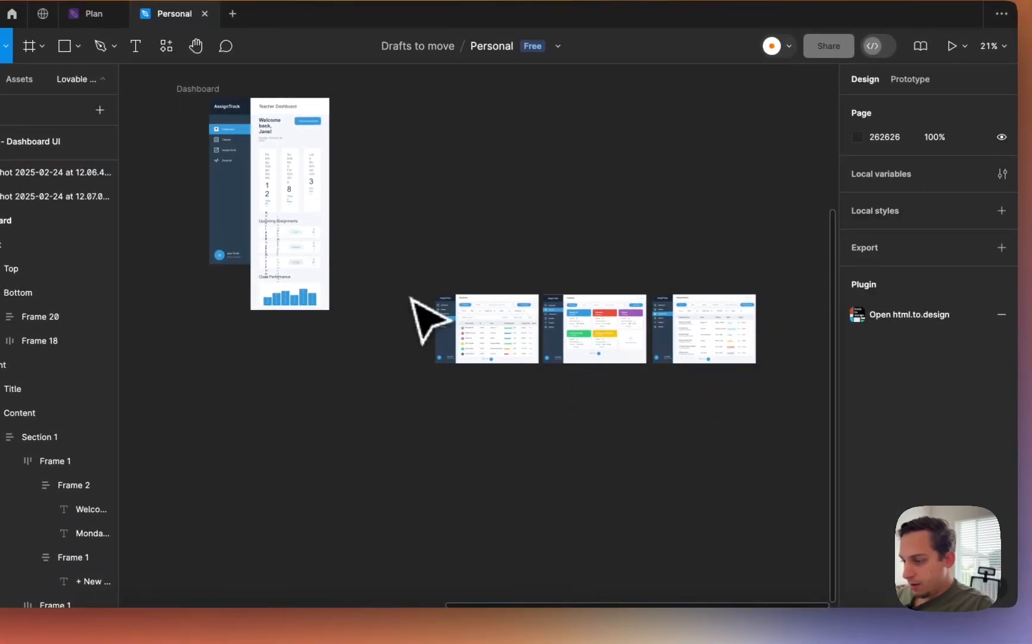
{"action": "scroll", "coordinate": [448, 353], "scroll_direction": "up", "scroll_amount": 8}
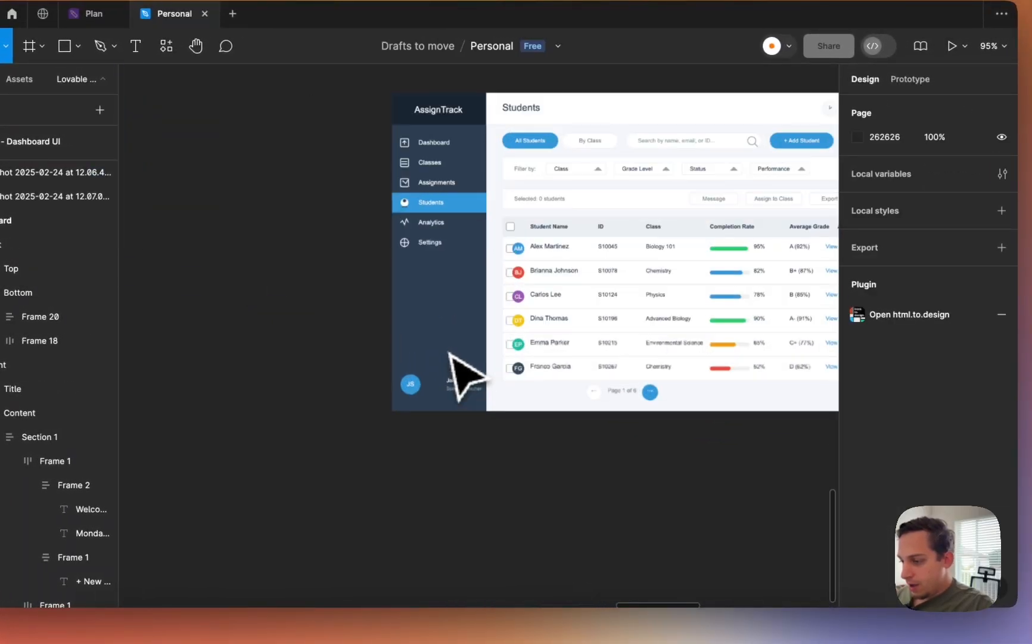
{"action": "scroll", "coordinate": [449, 353], "scroll_direction": "up", "scroll_amount": 2}
{"action": "mouse_move", "coordinate": [366, 297]}
{"action": "left_mouse_down"}
{"action": "mouse_move", "coordinate": [457, 334]}
{"action": "mouse_move", "coordinate": [693, 326]}
{"action": "mouse_move", "coordinate": [1014, 293]}
{"action": "mouse_move", "coordinate": [561, 328]}
{"action": "left_mouse_up"}
{"action": "key", "text": "i"}
{"action": "left_click", "coordinate": [422, 360]}
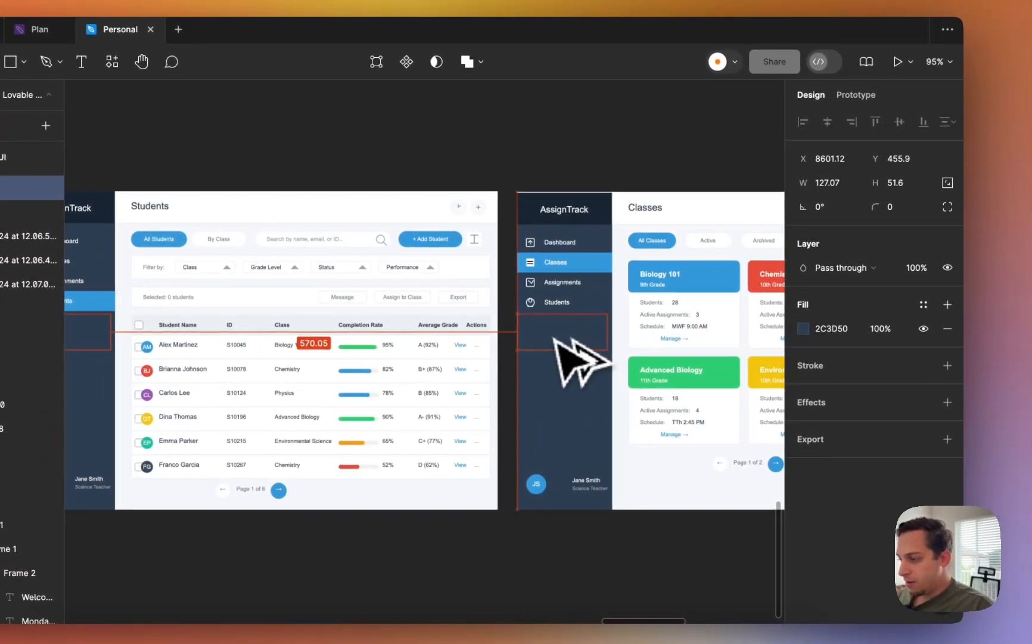
{"action": "scroll", "coordinate": [560, 333], "scroll_direction": "right", "scroll_amount": 8}
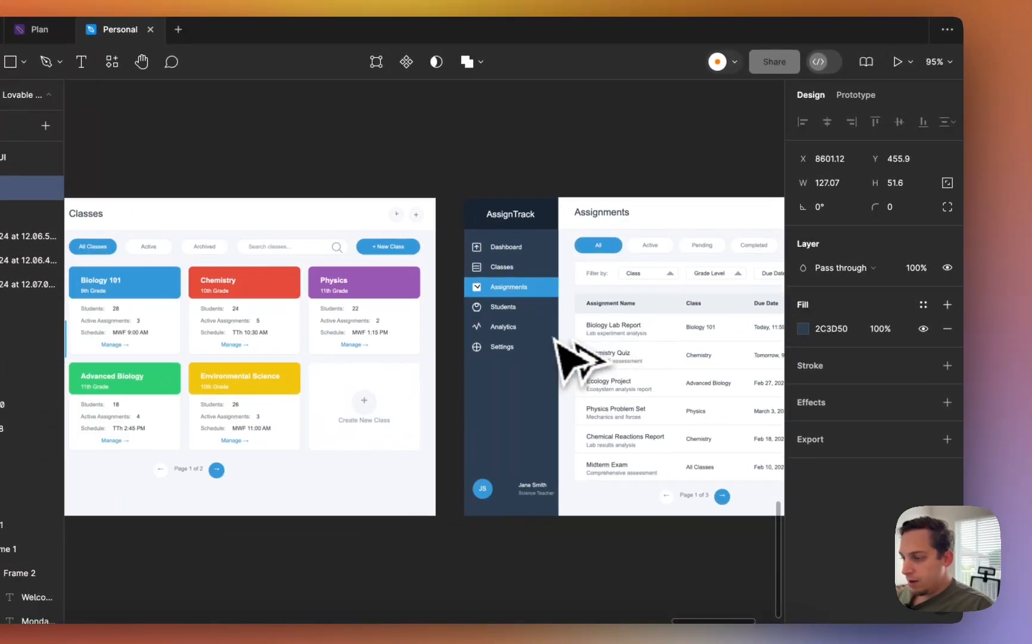
{"action": "scroll", "coordinate": [546, 346], "scroll_direction": "down", "scroll_amount": 2}
{"action": "scroll", "coordinate": [539, 351], "scroll_direction": "left", "scroll_amount": 2}
{"action": "left_click_drag", "start_coordinate": [117, 349], "coordinate": [104, 348], "text": "alt"}
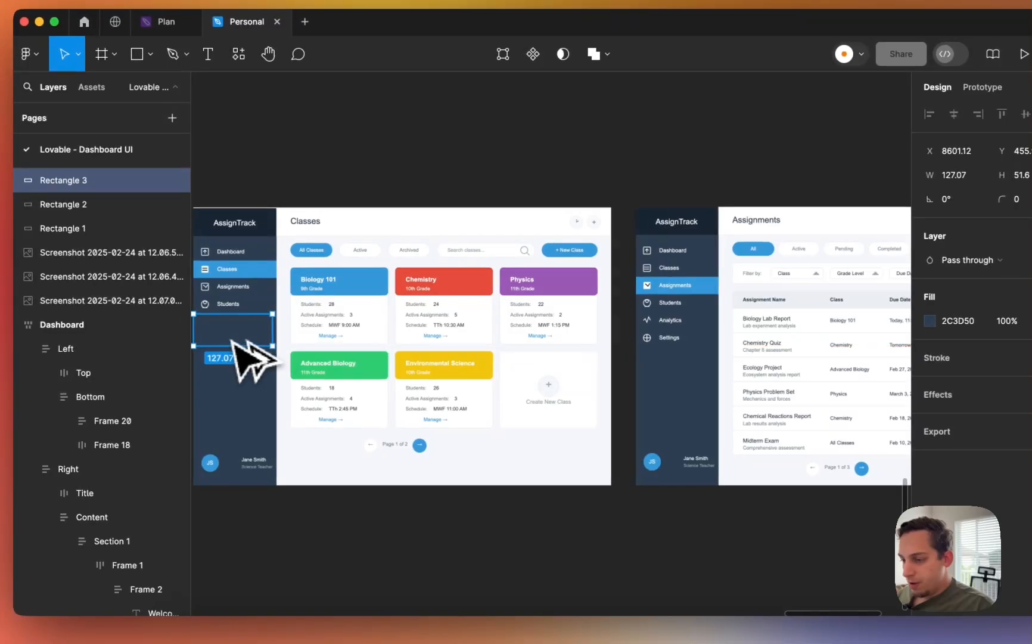
- Patch the Assignments sidebar in dark and cover each screenshot's header action button with white patches
{"action": "left_click_drag", "start_coordinate": [232, 341], "coordinate": [653, 357], "text": "alt"}
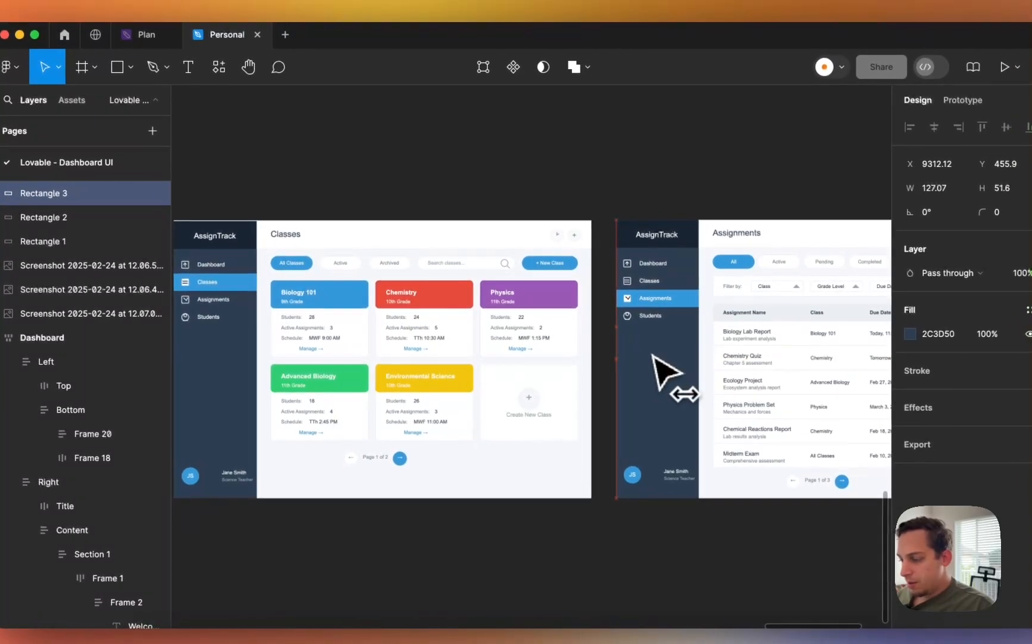
{"action": "scroll", "coordinate": [654, 356], "scroll_direction": "right", "scroll_amount": 3}
{"action": "left_click_drag", "start_coordinate": [474, 379], "coordinate": [366, 316], "text": "alt"}
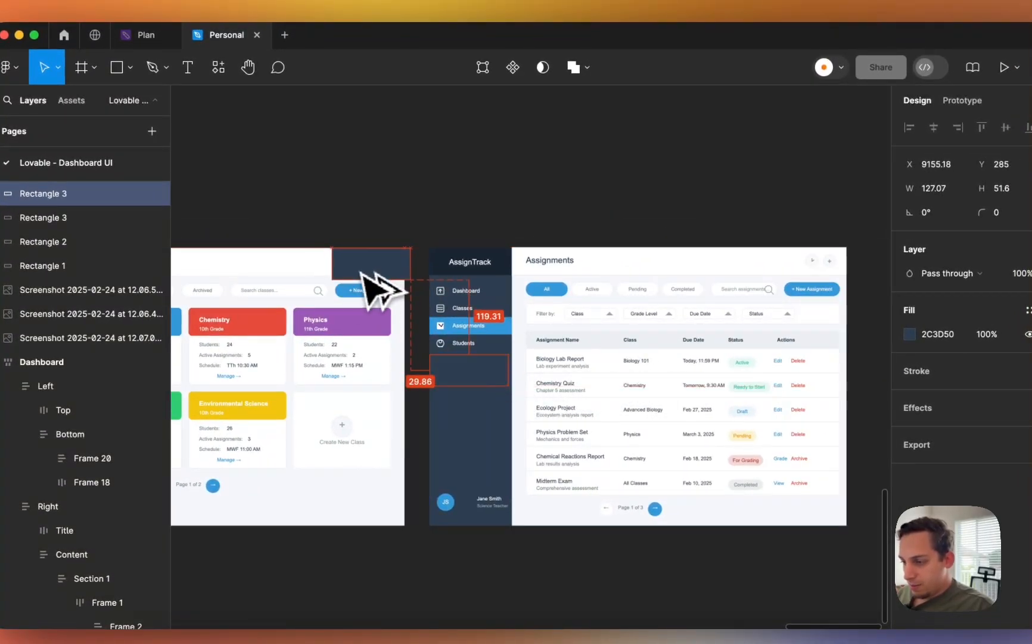
{"action": "scroll", "coordinate": [355, 272], "scroll_direction": "up", "scroll_amount": 5}
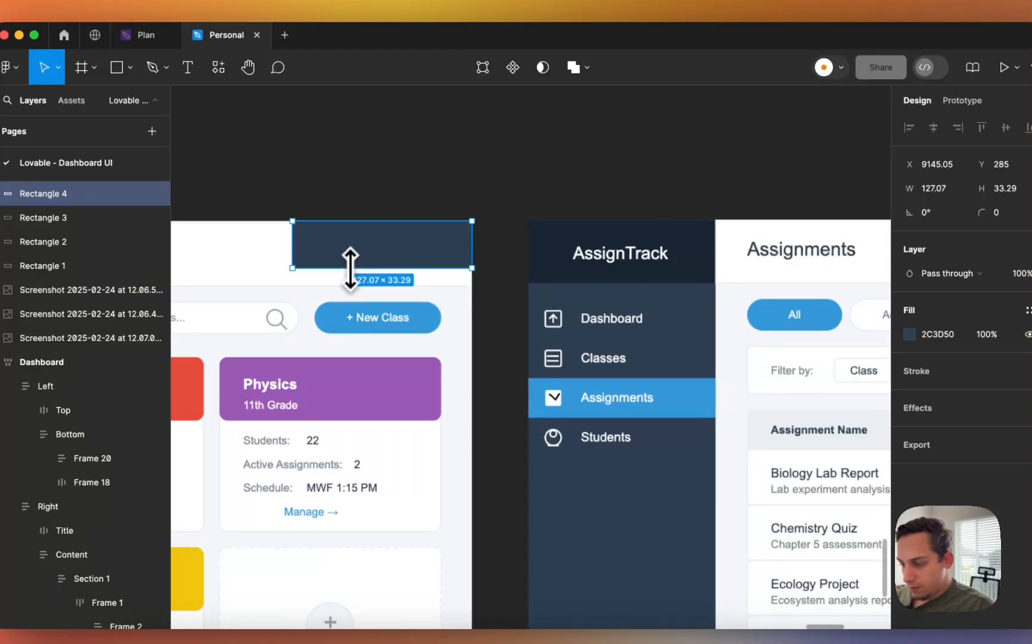
{"action": "key", "text": "i"}
{"action": "left_click", "coordinate": [285, 247]}
{"action": "scroll", "coordinate": [322, 258], "scroll_direction": "down", "scroll_amount": 5}
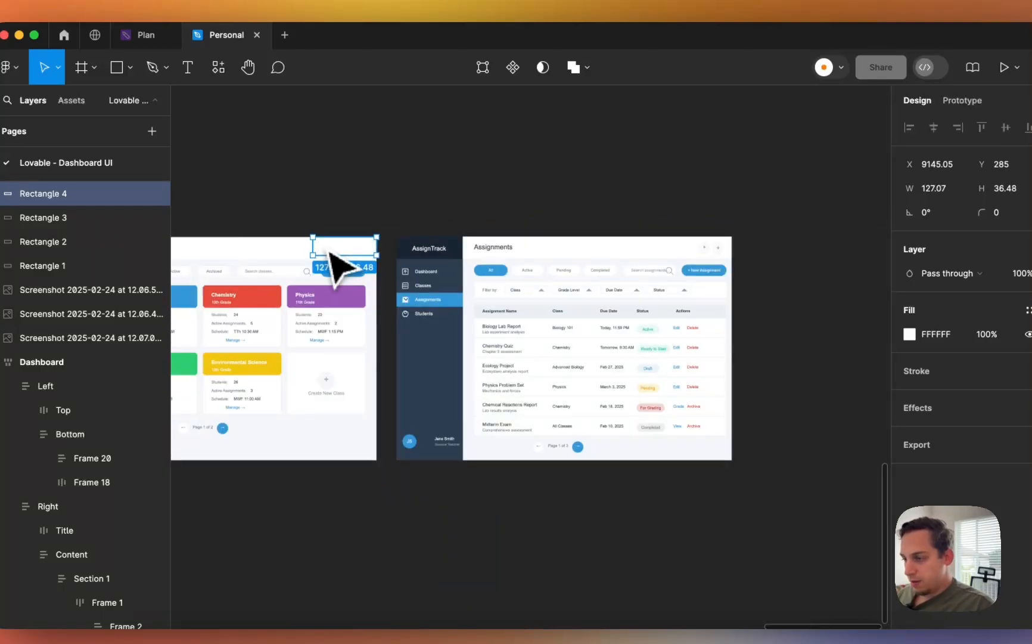
{"action": "left_click_drag", "start_coordinate": [334, 260], "coordinate": [639, 268], "text": "alt"}
{"action": "scroll", "coordinate": [637, 267], "scroll_direction": "right", "scroll_amount": 3}
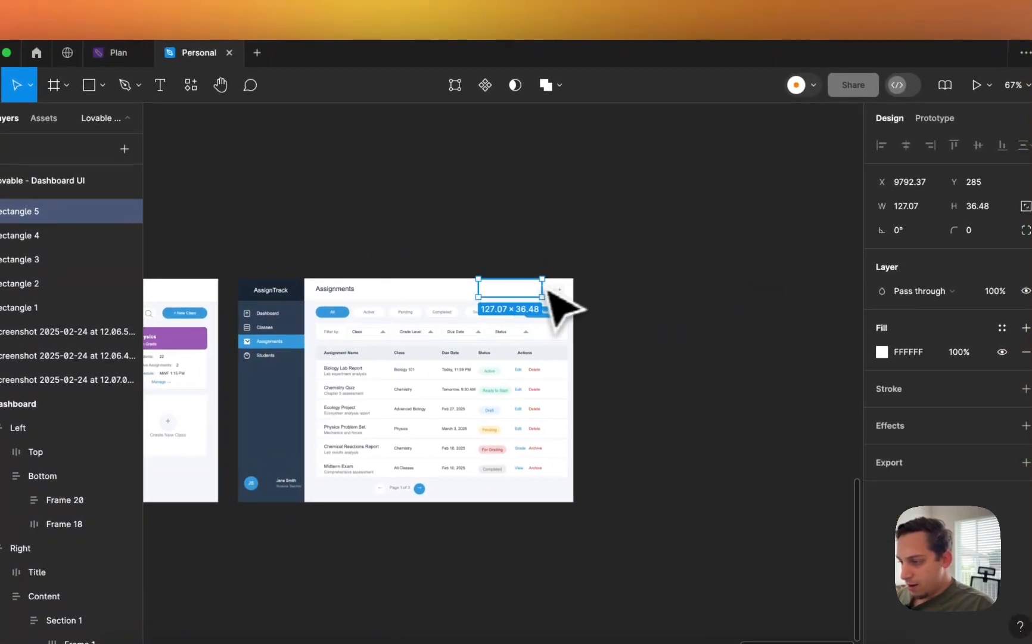
{"action": "left_click_drag", "start_coordinate": [557, 292], "coordinate": [245, 301], "text": "alt"}
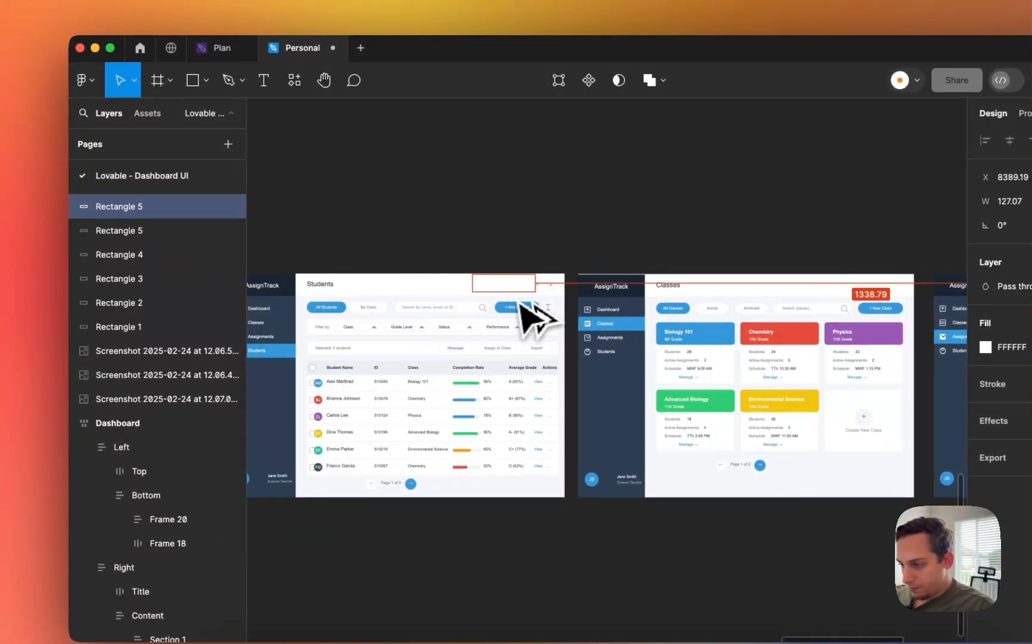
{"action": "mouse_move", "coordinate": [537, 316]}
{"action": "left_mouse_down", "text": "alt"}
{"action": "mouse_move", "coordinate": [553, 307]}
{"action": "mouse_move", "coordinate": [555, 317]}
{"action": "left_mouse_up", "text": "alt"}
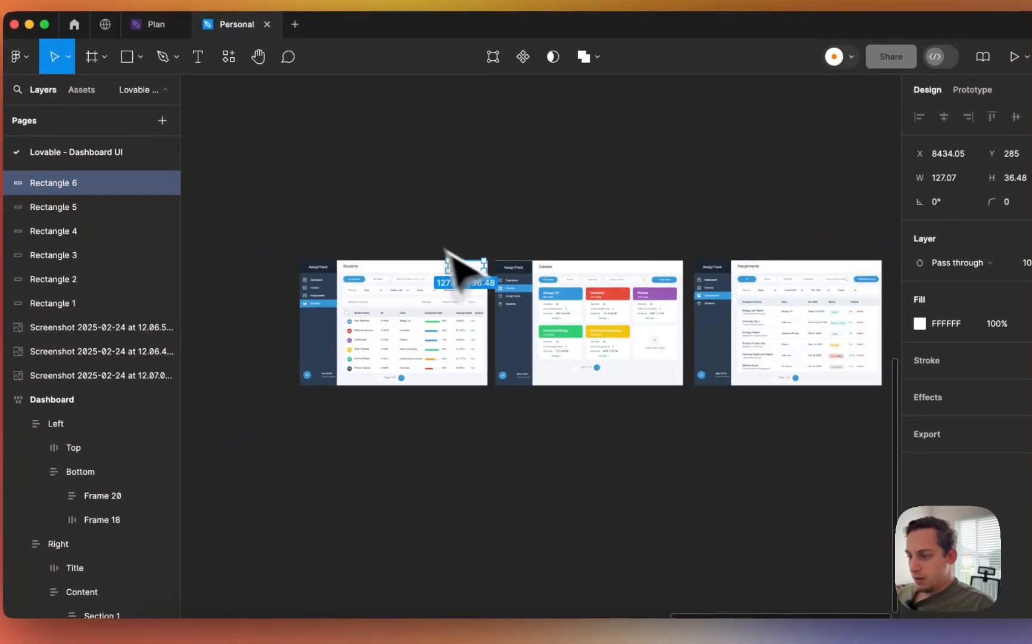
{"action": "left_click", "coordinate": [260, 230]}
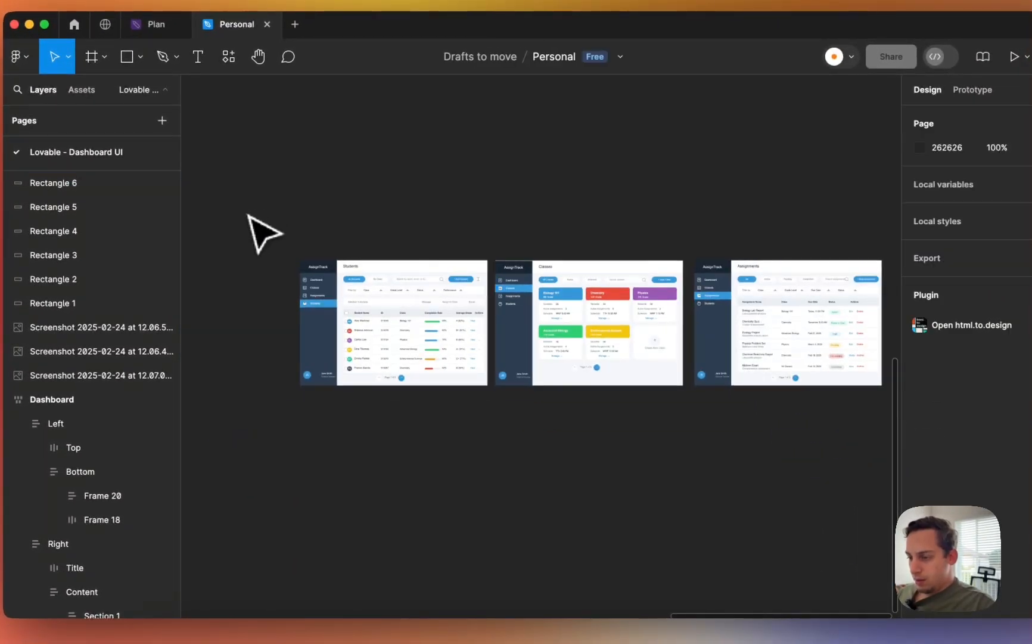
- Group each screenshot with its patches into Groups 6–8
{"action": "left_click_drag", "start_coordinate": [242, 213], "coordinate": [480, 434]}
{"action": "key", "text": "super+g"}
{"action": "left_click_drag", "start_coordinate": [509, 203], "coordinate": [666, 477]}
{"action": "key", "text": "super+g"}
{"action": "scroll", "coordinate": [684, 493], "scroll_direction": "right", "scroll_amount": 8}
{"action": "left_click_drag", "start_coordinate": [465, 438], "coordinate": [241, 215]}
{"action": "key", "text": "super+g"}
{"action": "scroll", "coordinate": [262, 244], "scroll_direction": "left", "scroll_amount": 8}
{"action": "left_click", "coordinate": [481, 359]}
- Rename the three screen groups students-db, courses-db and assignments-db
{"action": "left_click", "coordinate": [573, 373]}
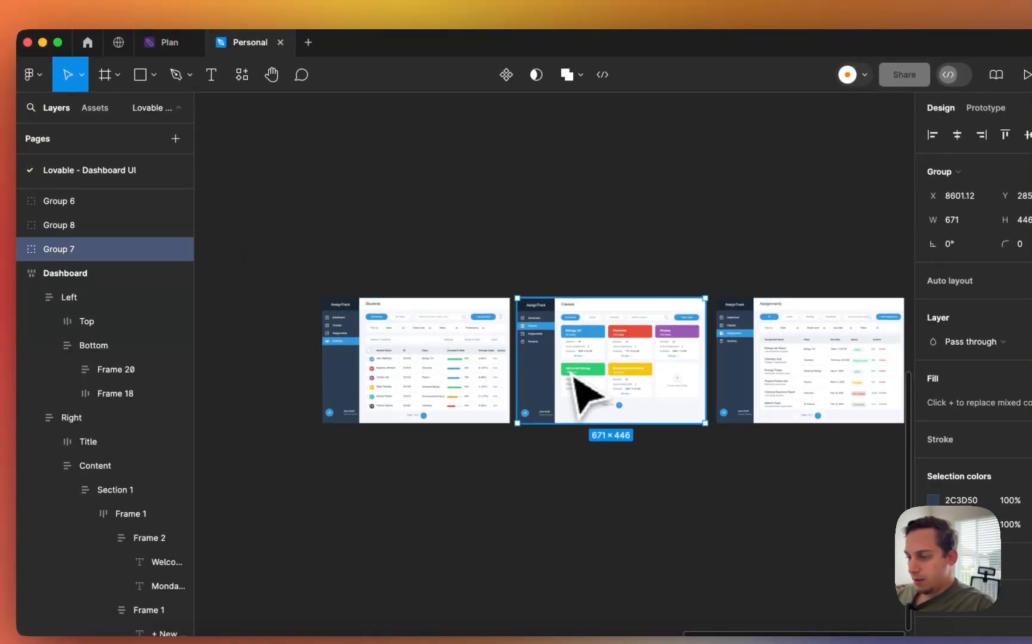
{"action": "left_click", "coordinate": [396, 310]}
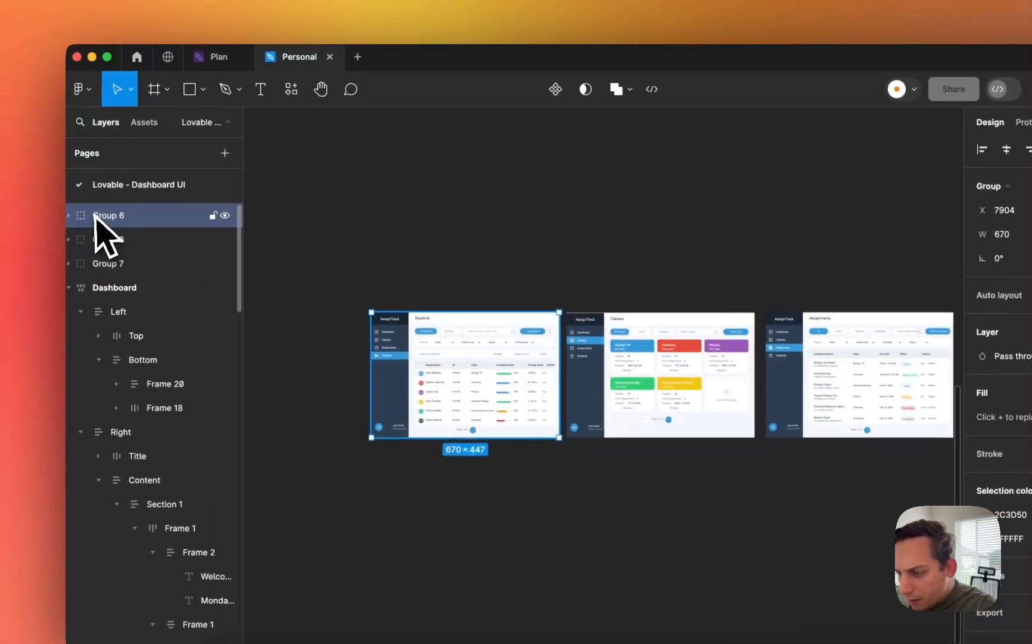
{"action": "double_click", "coordinate": [67, 208]}
{"action": "type", "text": "students"}
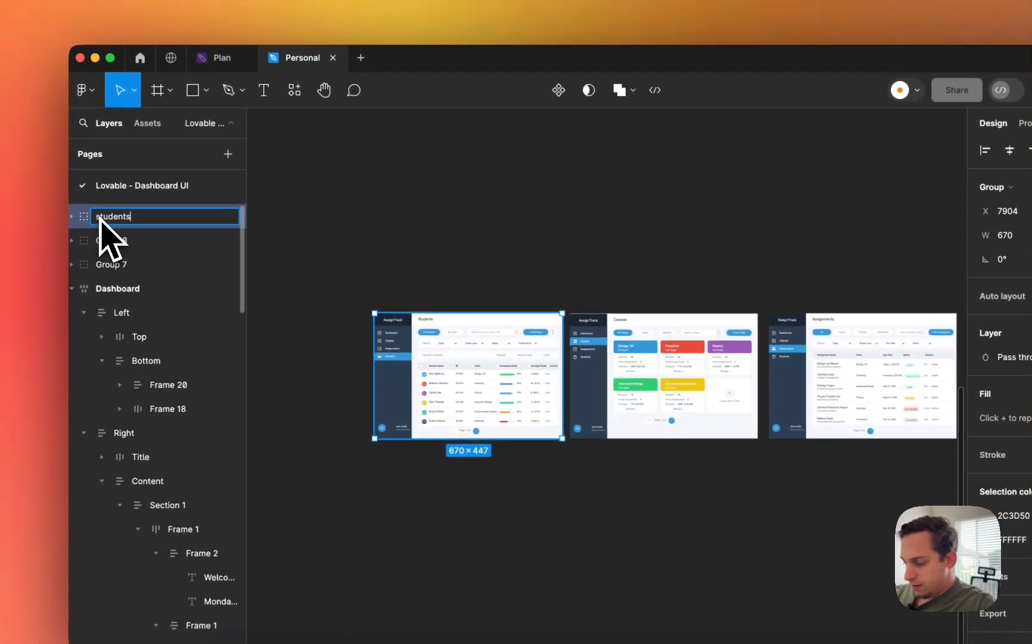
{"action": "type", "text": "-db"}
{"action": "key", "text": "Return"}
{"action": "left_click", "coordinate": [603, 361]}
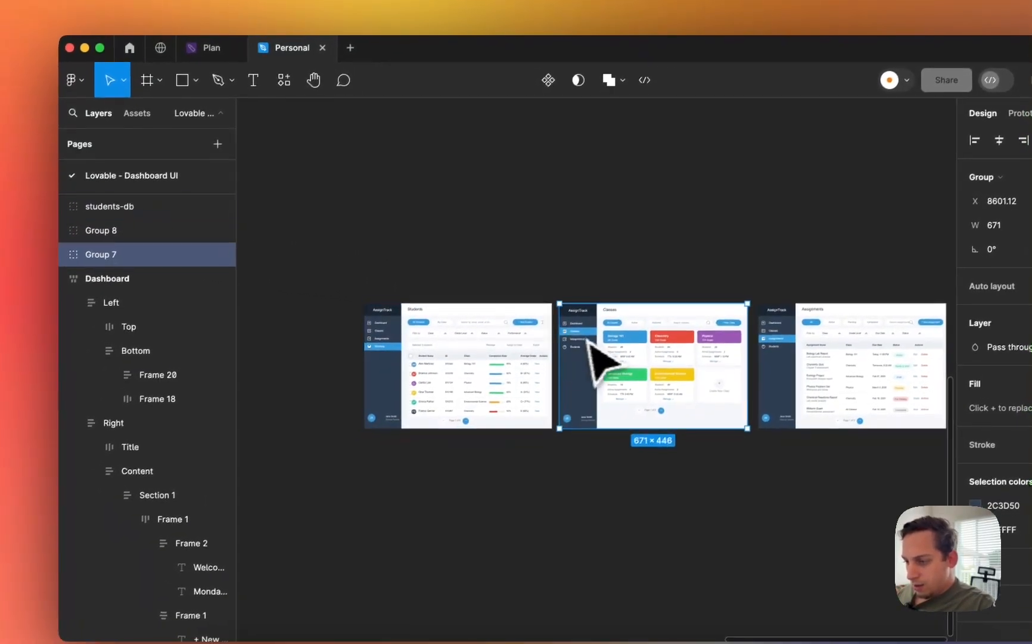
{"action": "double_click", "coordinate": [119, 256]}
{"action": "type", "text": "cours"}
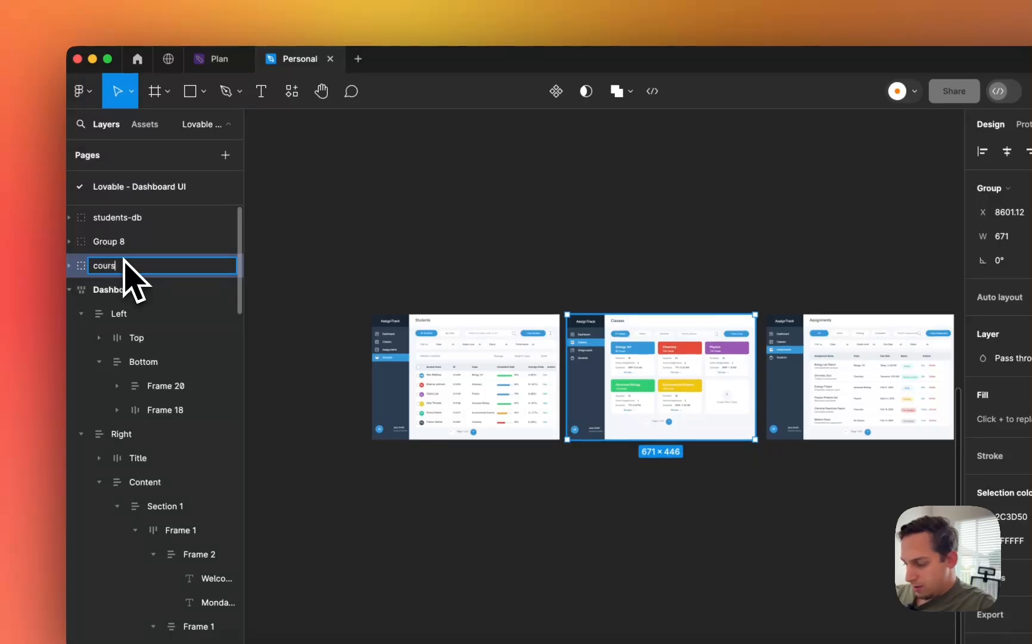
{"action": "type", "text": "es-db"}
{"action": "key", "text": "Return"}
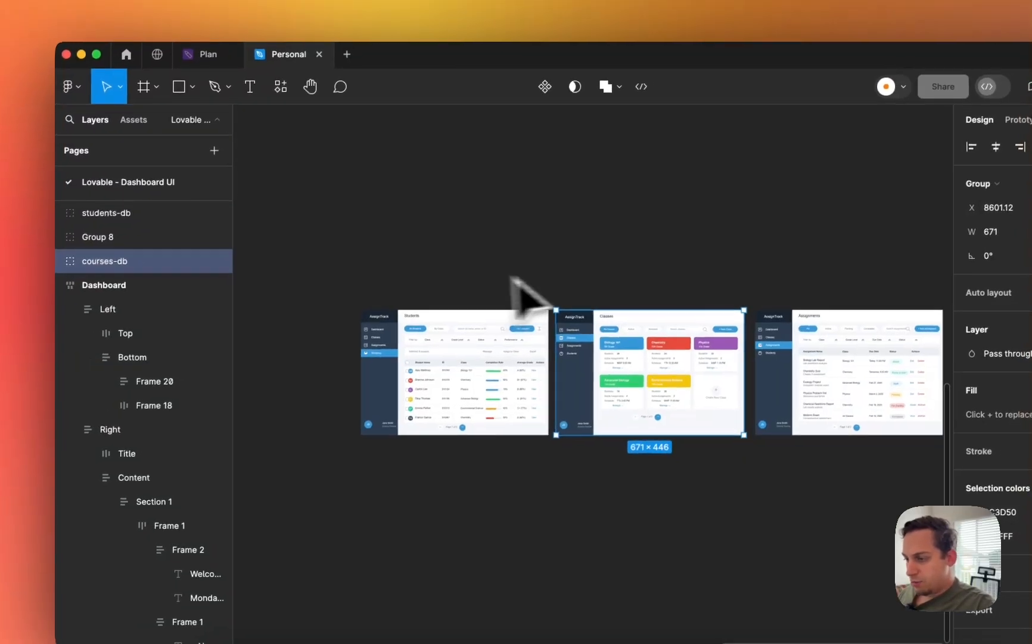
{"action": "scroll", "coordinate": [530, 298], "scroll_direction": "right", "scroll_amount": 5}
{"action": "left_click", "coordinate": [607, 333]}
{"action": "double_click", "coordinate": [105, 232]}
{"action": "type", "text": "a"}
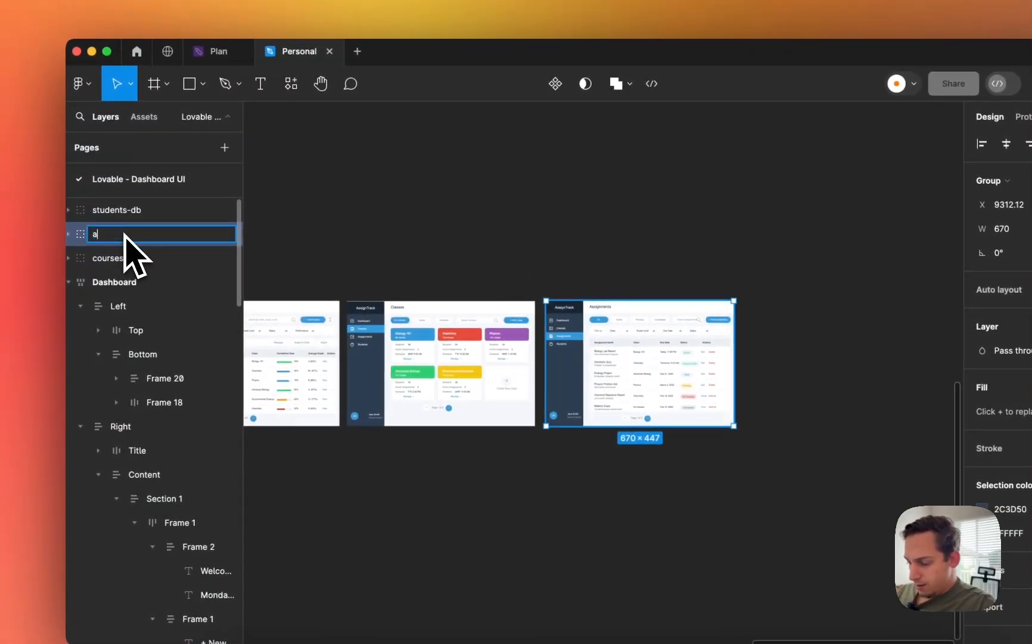
{"action": "type", "text": "ssignments-d"}
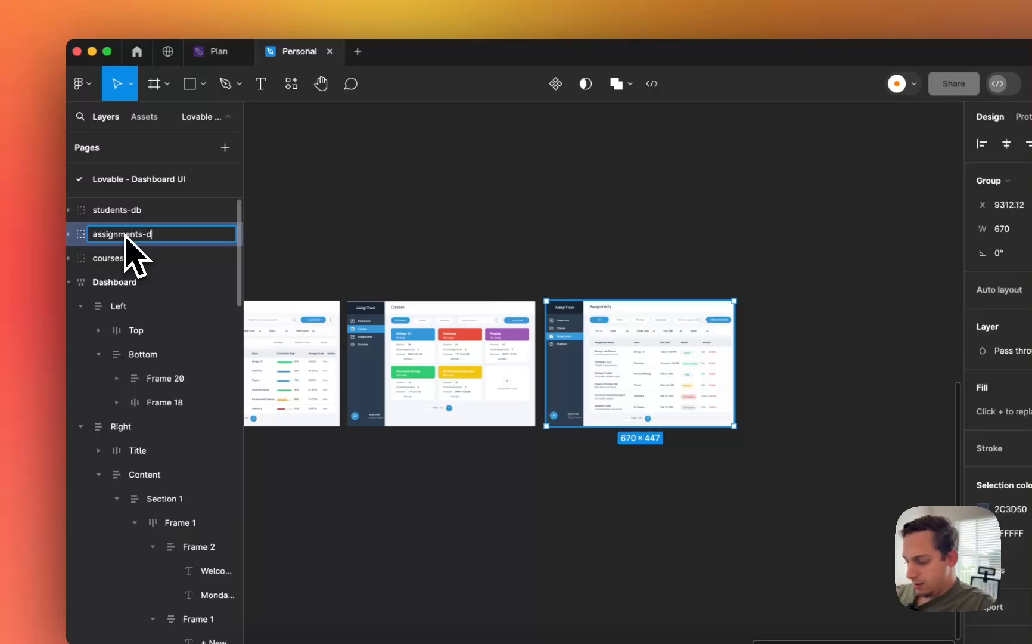
{"action": "type", "text": "b"}
{"action": "key", "text": "Return"}
- Export all three groups as 1x PNG images to Downloads
{"action": "left_click", "coordinate": [283, 339]}
{"action": "left_click", "coordinate": [366, 332], "text": "shift"}
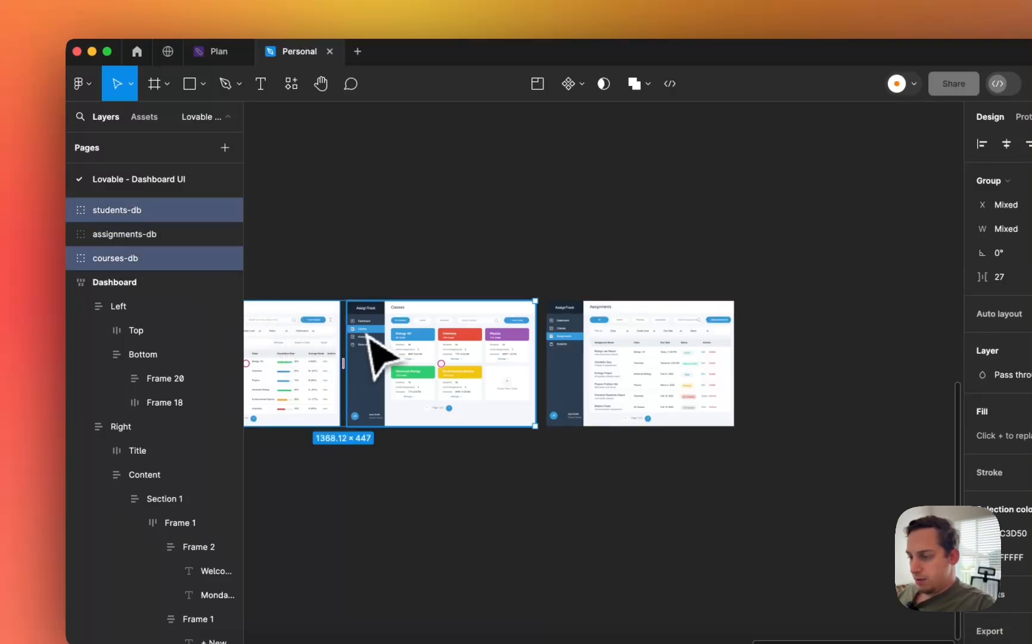
{"action": "left_click", "coordinate": [647, 376], "text": "shift"}
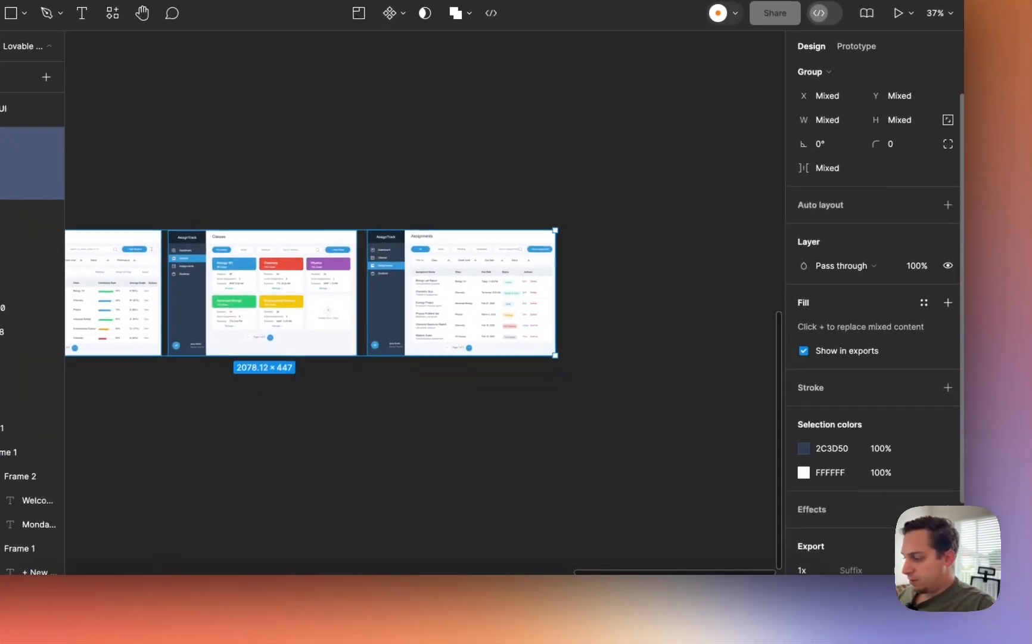
{"action": "scroll", "coordinate": [873, 298], "scroll_direction": "down", "scroll_amount": 3}
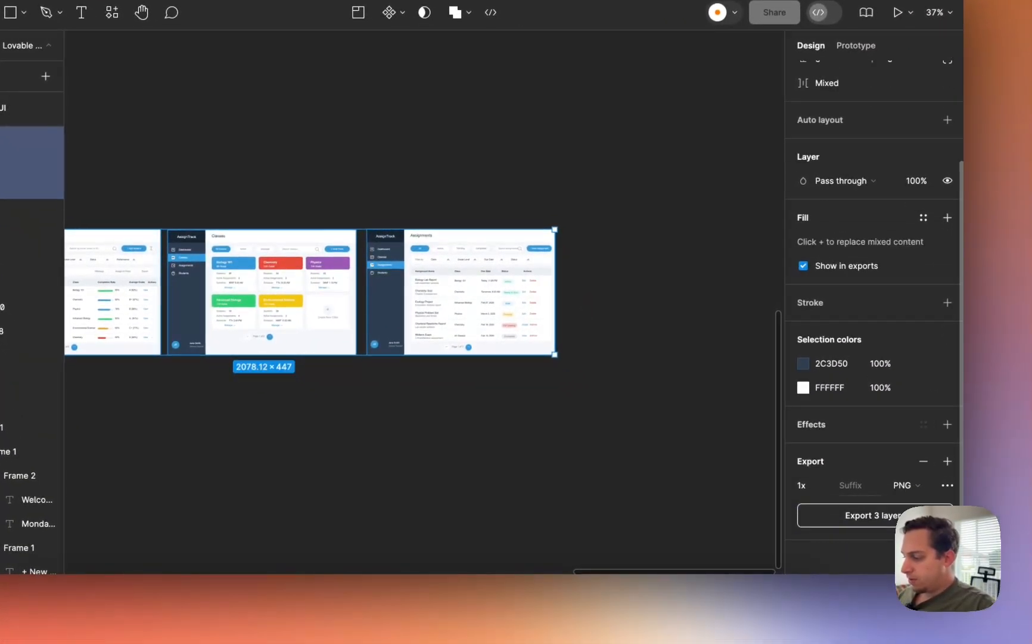
{"action": "left_click", "coordinate": [892, 523]}
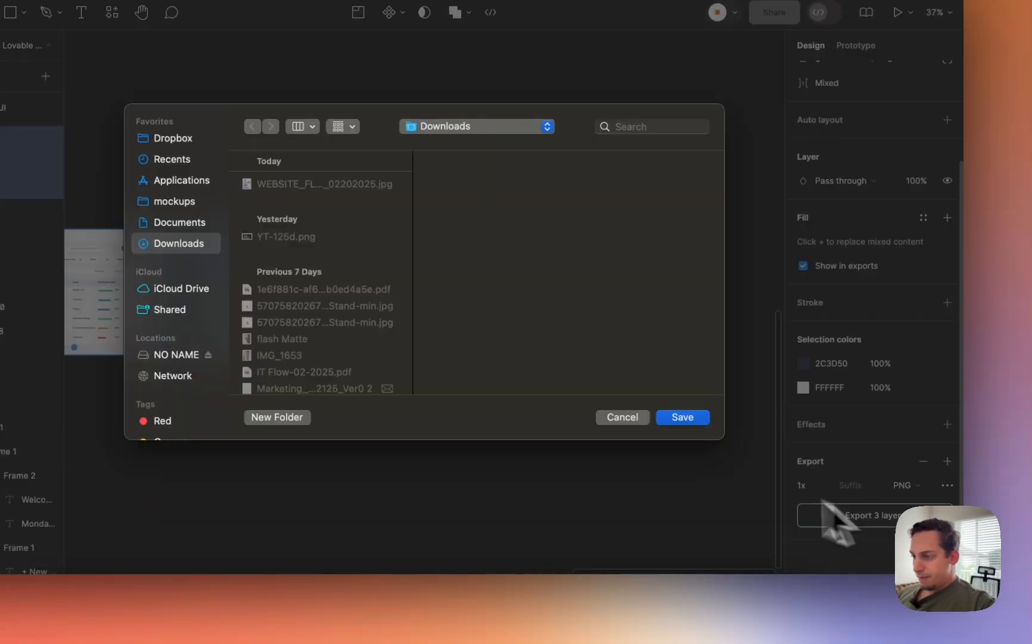
{"action": "left_click", "coordinate": [684, 417]}
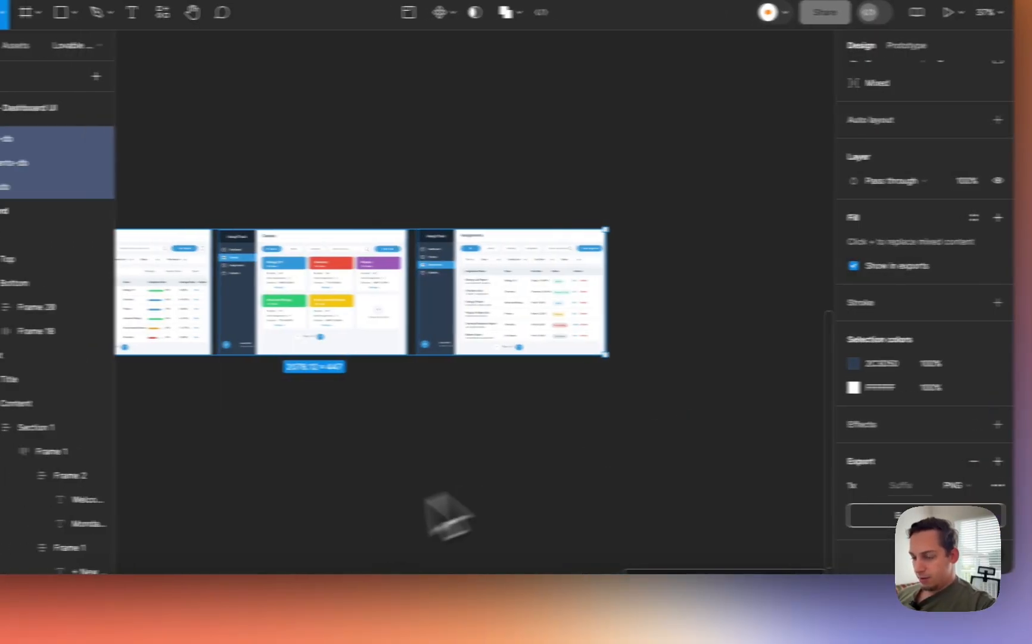
{"action": "left_click", "coordinate": [244, 622]}
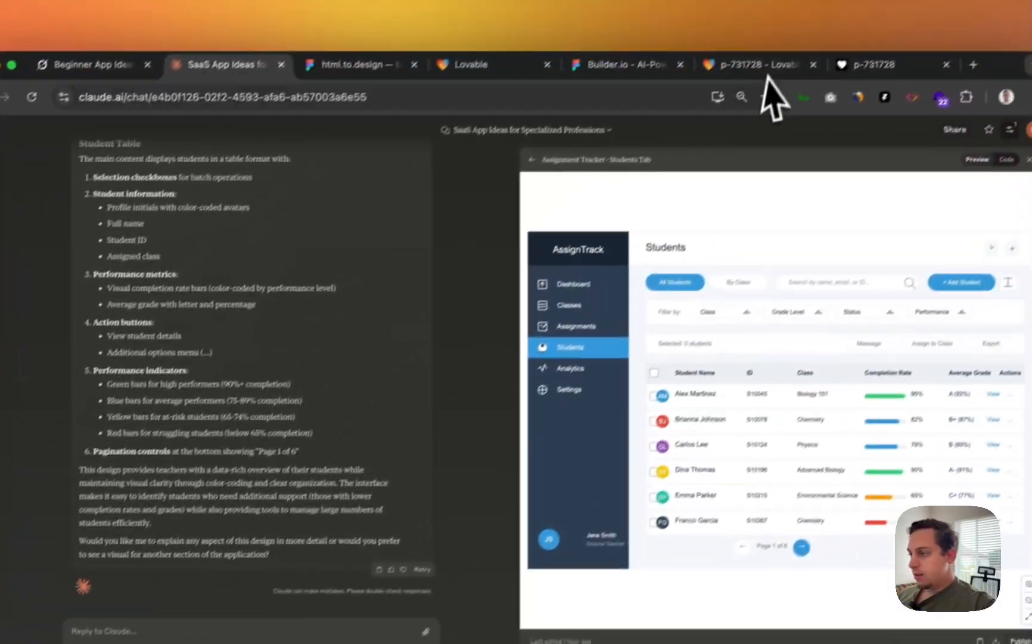
- Extend the Lovable prompt to request classes, assignments and students pages based on the images
{"action": "left_click", "coordinate": [771, 66]}
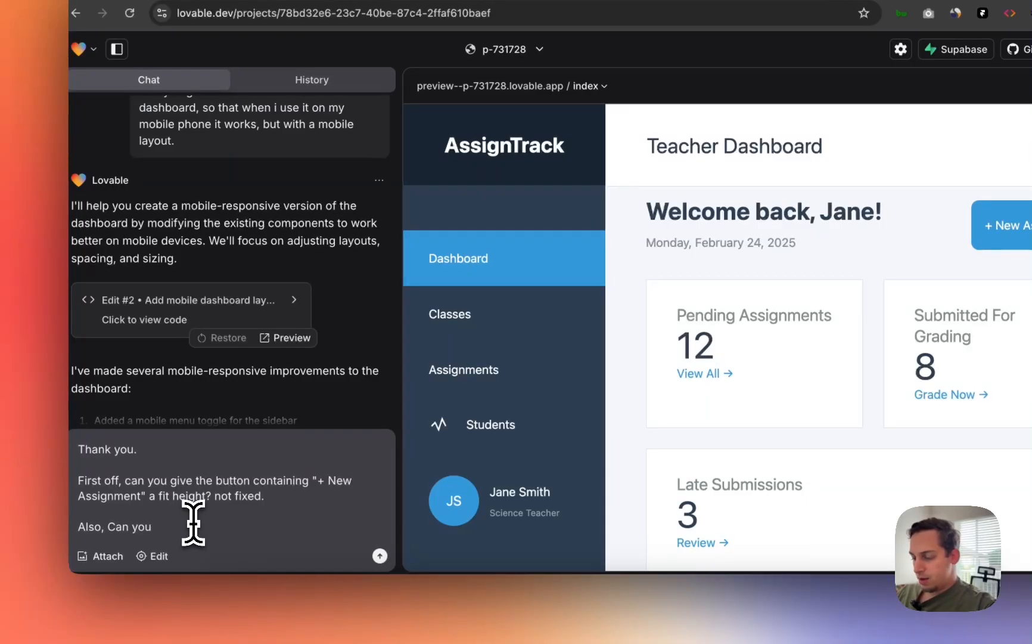
{"action": "type", "text": "ate the classes, assignments"}
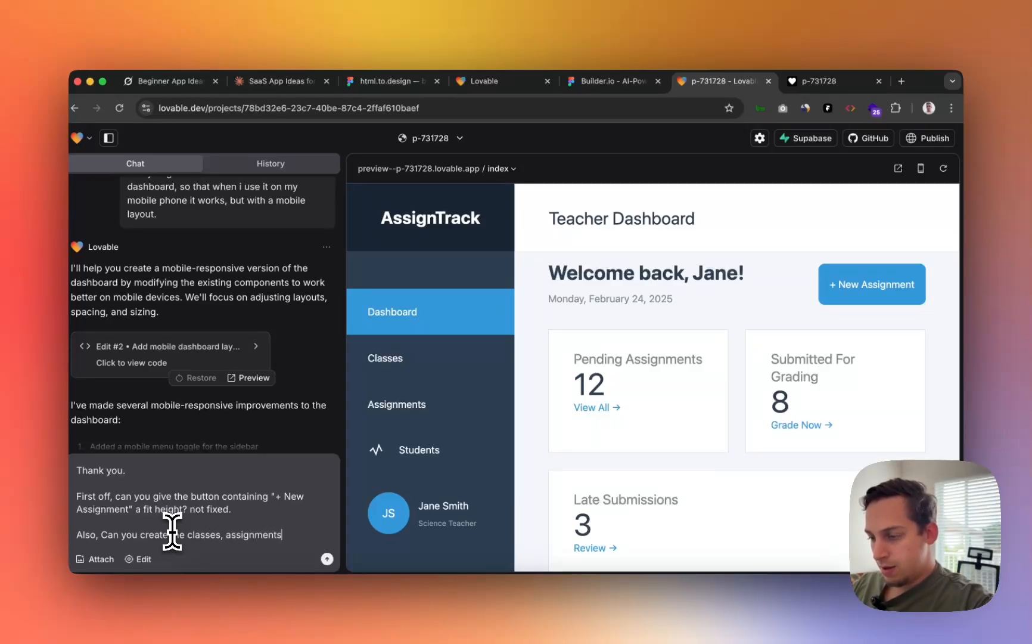
{"action": "type", "text": "udents pages? View the images as references."}
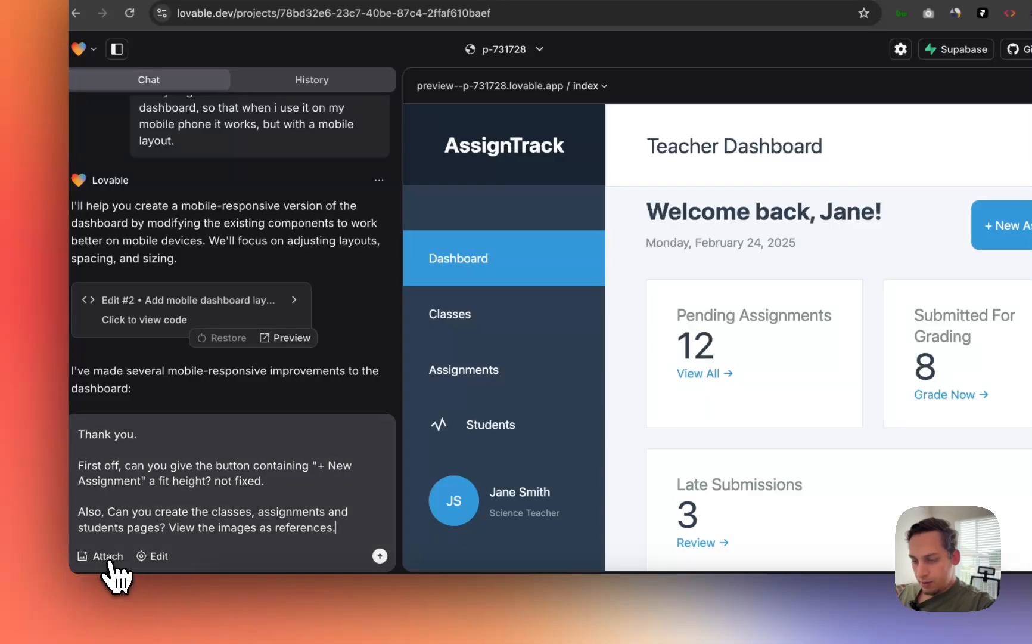
- Attach assignments-db.png, courses-db.png and students-db.png to the prompt and send it
{"action": "left_click", "coordinate": [106, 558]}
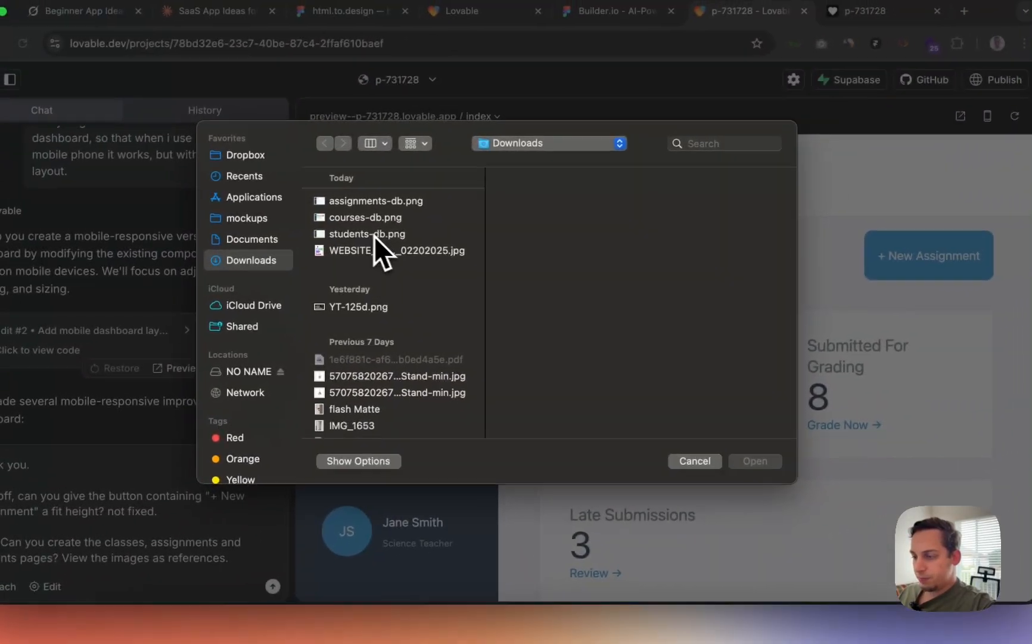
{"action": "left_click", "coordinate": [484, 203]}
{"action": "left_click", "coordinate": [358, 205], "text": "shift"}
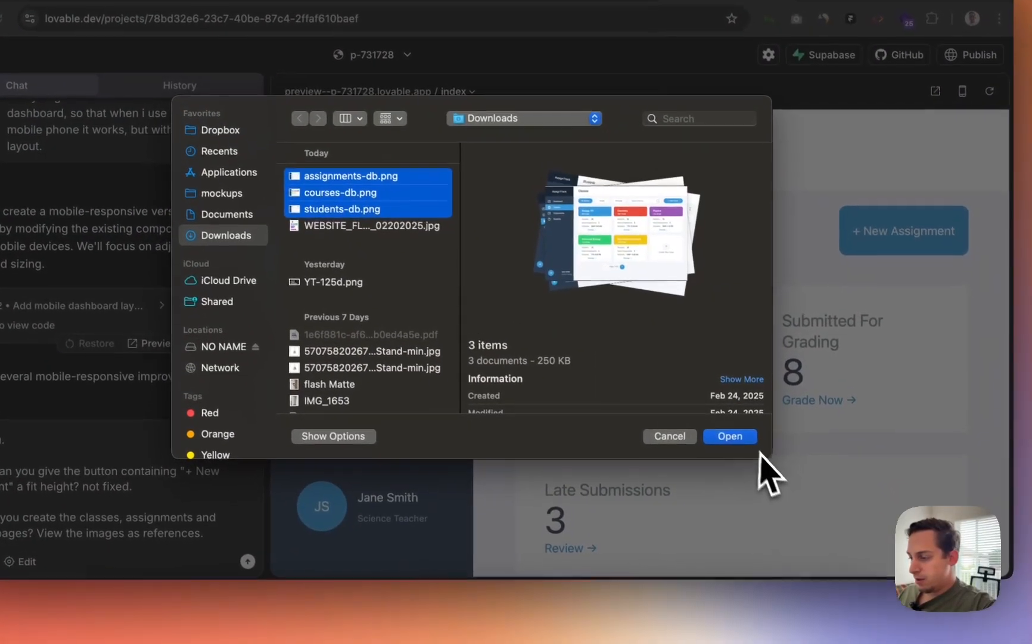
{"action": "left_click", "coordinate": [742, 464]}
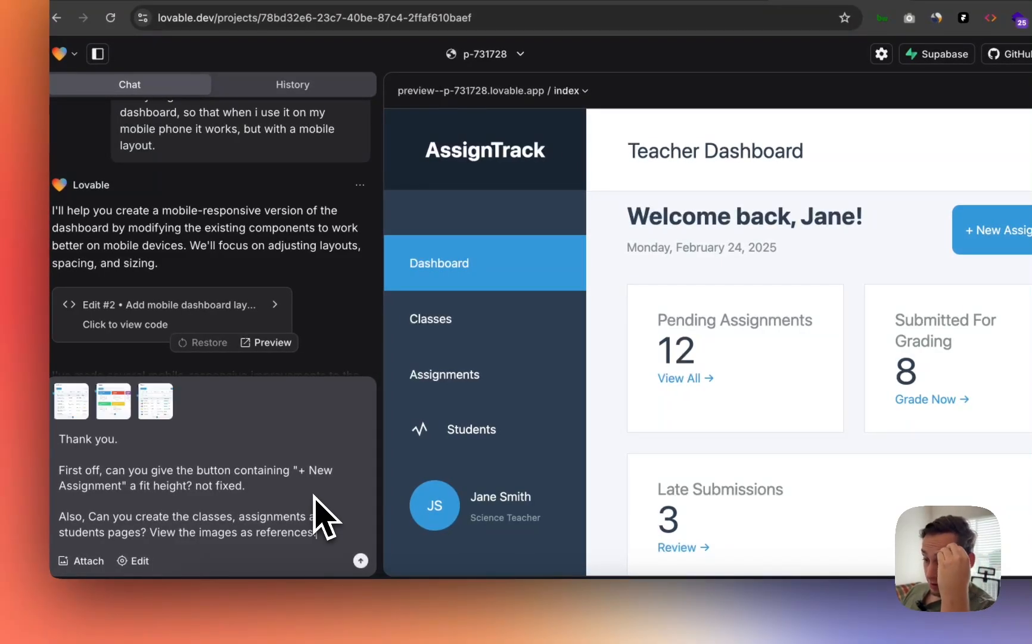
{"action": "left_click", "coordinate": [361, 560]}
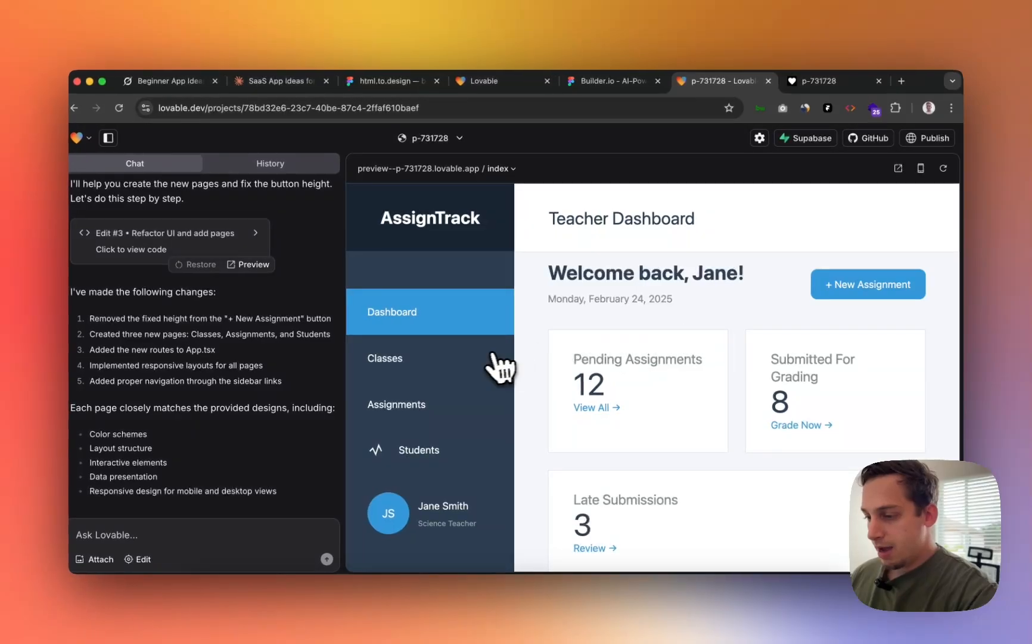
- Browse the colour-coded class cards on the new Classes page, then go to the Assignments page
{"action": "scroll", "coordinate": [491, 368], "scroll_direction": "down", "scroll_amount": 7}
{"action": "scroll", "coordinate": [501, 373], "scroll_direction": "up", "scroll_amount": 7}
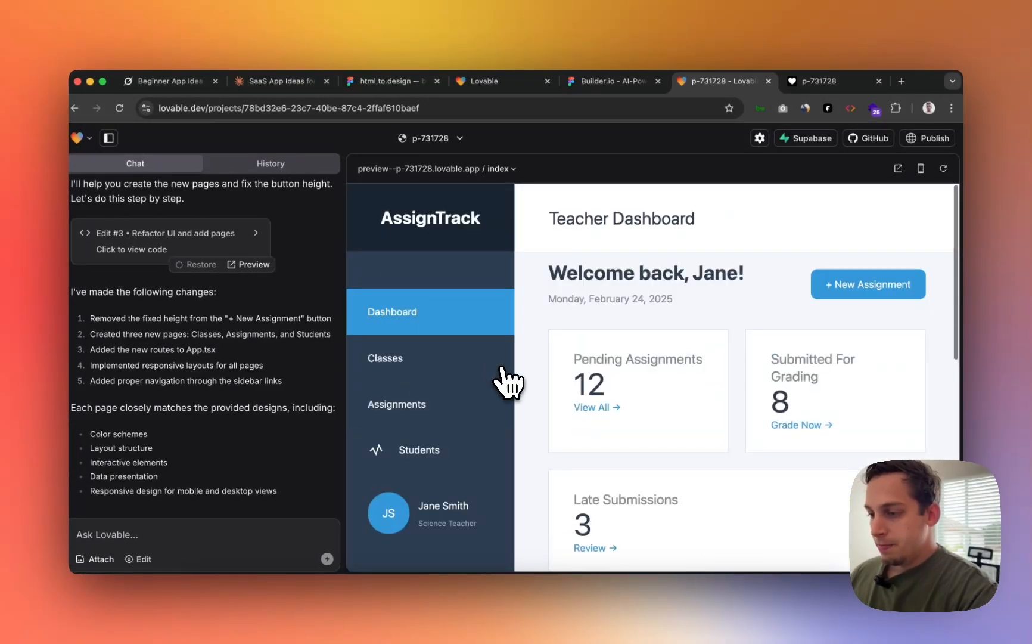
{"action": "scroll", "coordinate": [494, 380], "scroll_direction": "down", "scroll_amount": 5}
{"action": "scroll", "coordinate": [486, 381], "scroll_direction": "up", "scroll_amount": 5}
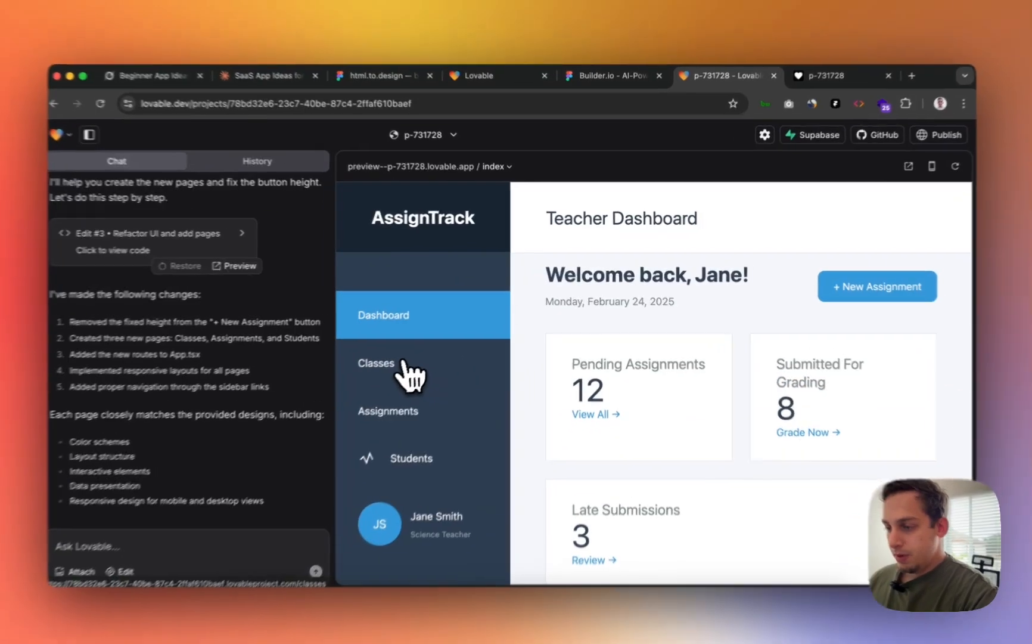
{"action": "left_click", "coordinate": [406, 364]}
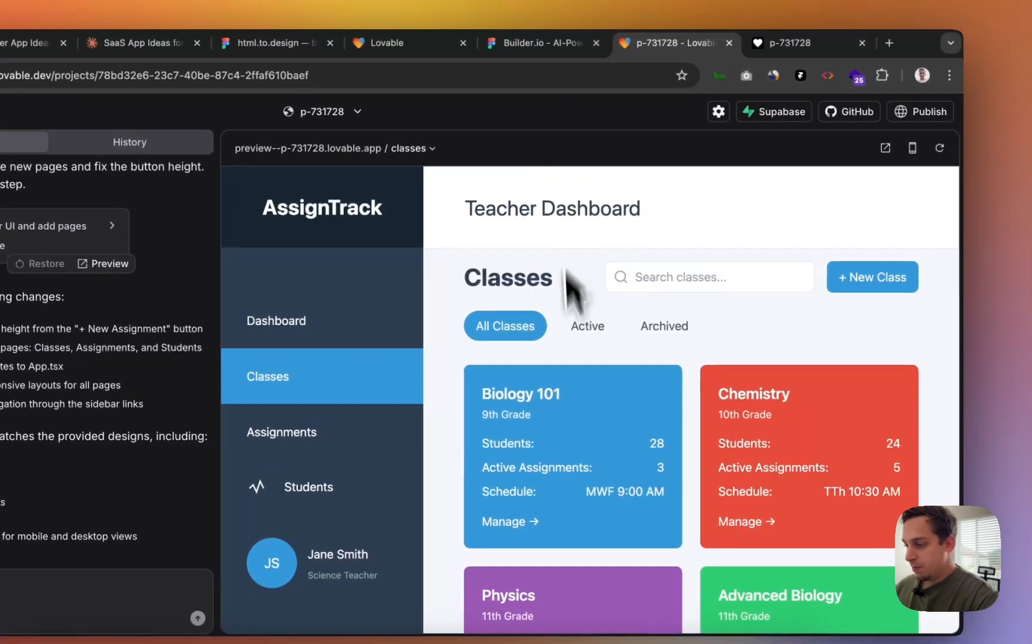
{"action": "scroll", "coordinate": [569, 463], "scroll_direction": "down", "scroll_amount": 2}
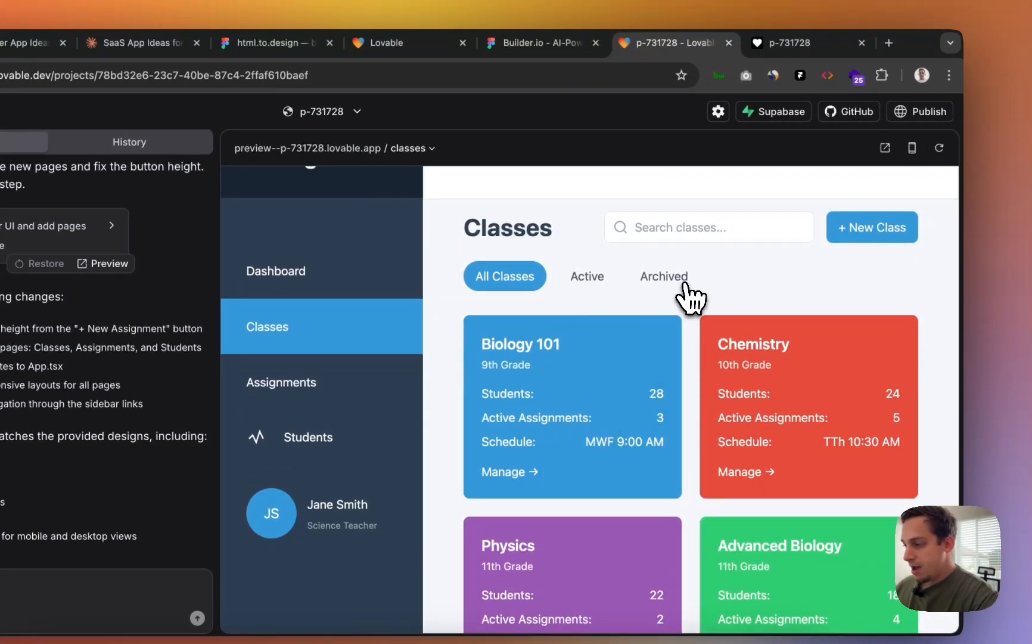
{"action": "scroll", "coordinate": [740, 411], "scroll_direction": "down", "scroll_amount": 1}
{"action": "scroll", "coordinate": [740, 411], "scroll_direction": "down", "scroll_amount": 5}
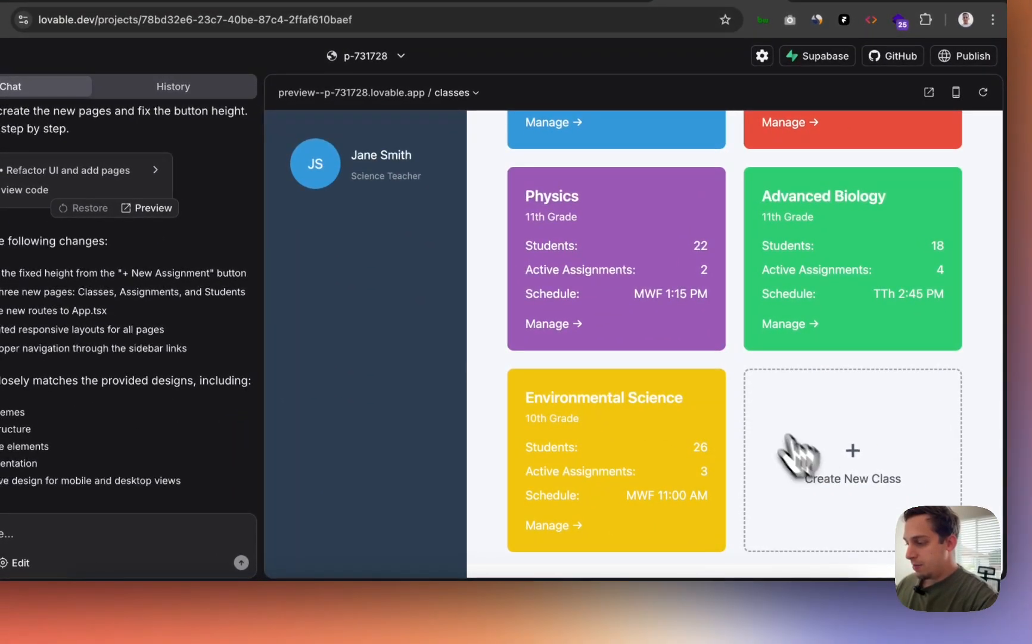
{"action": "scroll", "coordinate": [763, 375], "scroll_direction": "up", "scroll_amount": 6}
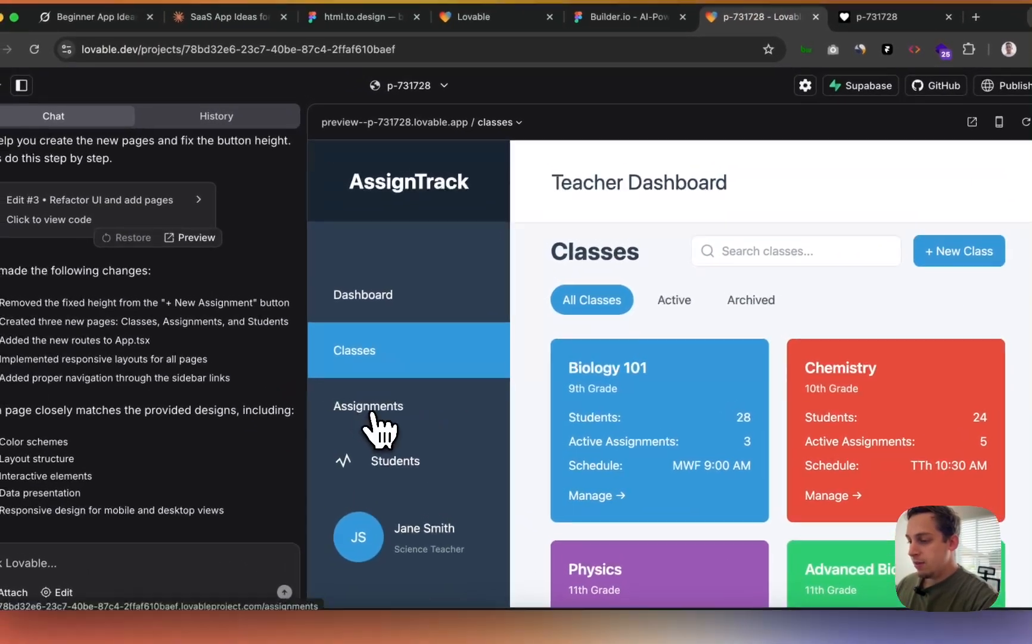
{"action": "left_click", "coordinate": [370, 414]}
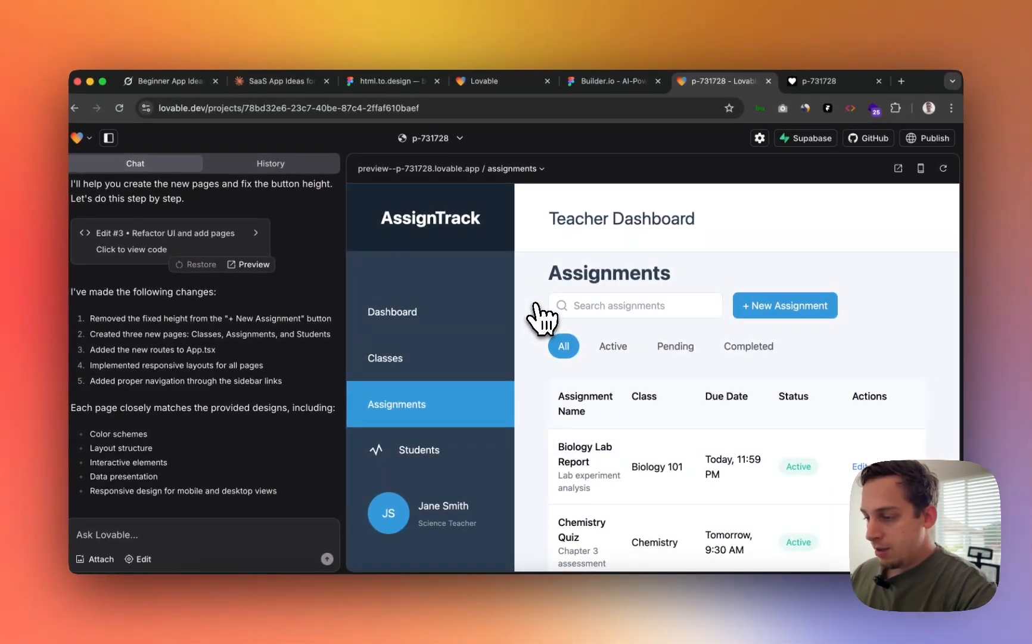
- Open the new Students page and scroll through its table of completion rates and grades
{"action": "scroll", "coordinate": [694, 417], "scroll_direction": "down", "scroll_amount": 5}
{"action": "scroll", "coordinate": [698, 427], "scroll_direction": "up", "scroll_amount": 3}
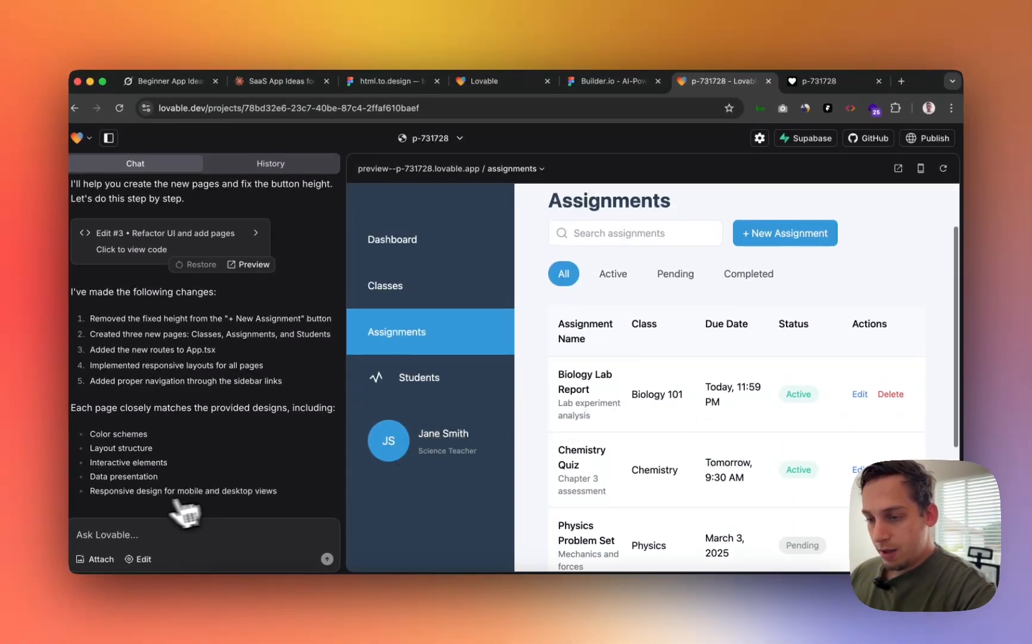
{"action": "scroll", "coordinate": [272, 316], "scroll_direction": "up", "scroll_amount": 5}
{"action": "scroll", "coordinate": [275, 292], "scroll_direction": "down", "scroll_amount": 5}
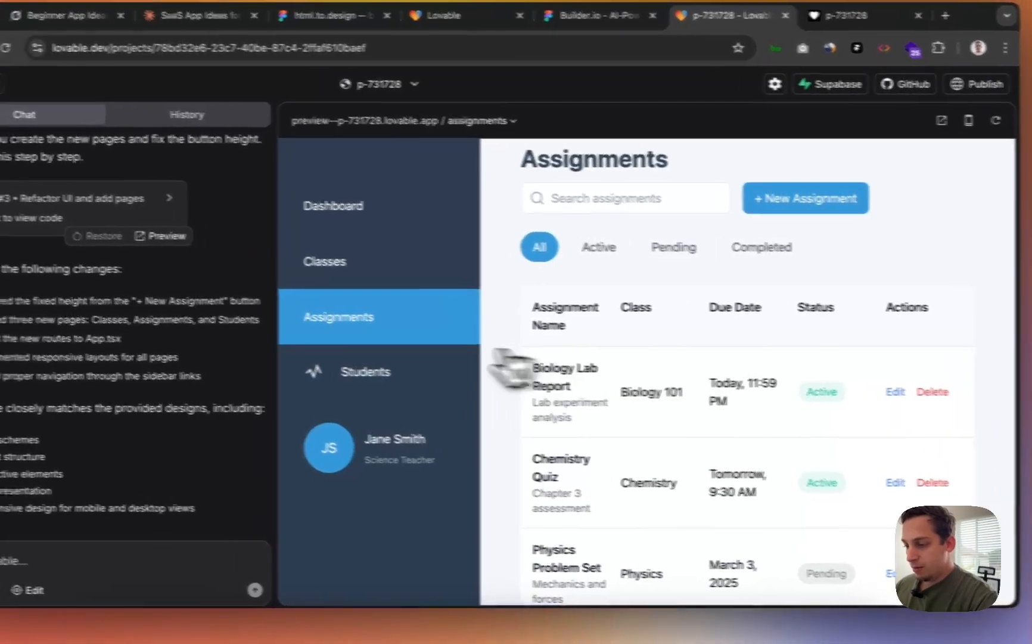
{"action": "left_click", "coordinate": [440, 375]}
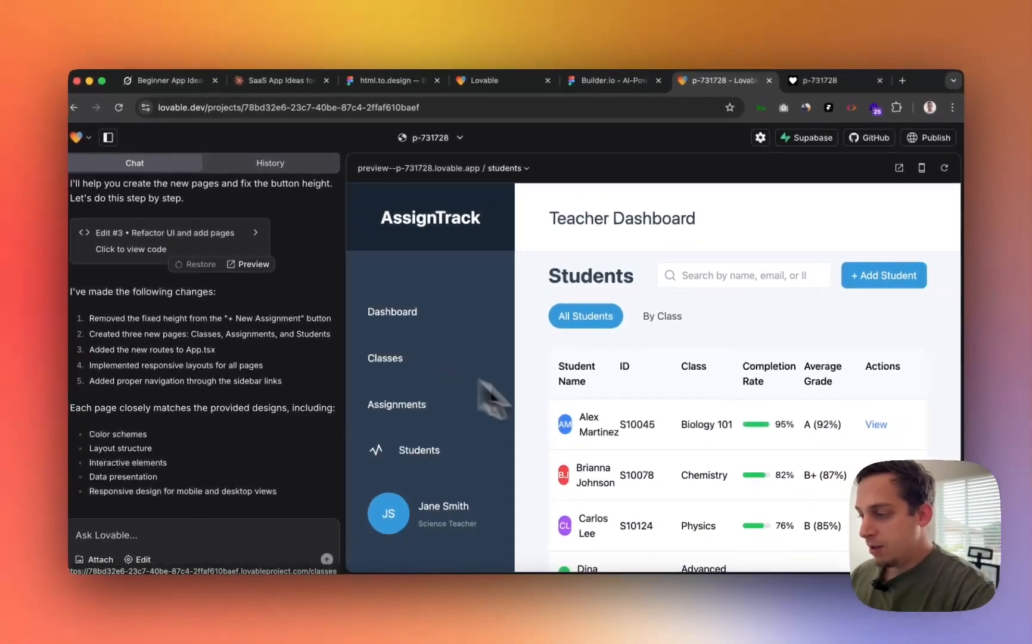
{"action": "scroll", "coordinate": [639, 445], "scroll_direction": "down", "scroll_amount": 5}
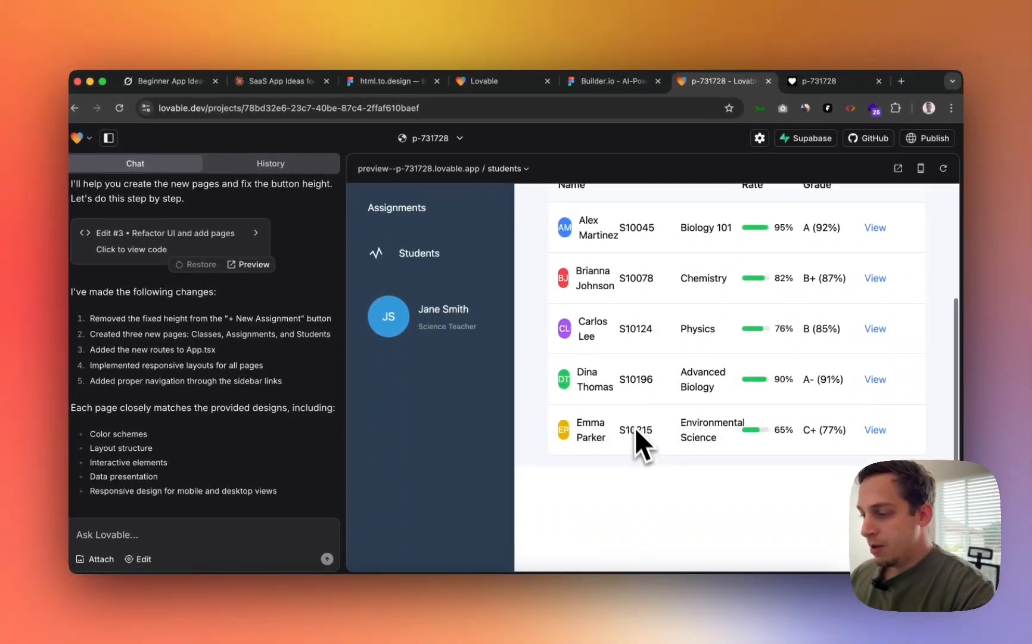
{"action": "scroll", "coordinate": [634, 426], "scroll_direction": "up", "scroll_amount": 3}
{"action": "scroll", "coordinate": [614, 398], "scroll_direction": "up", "scroll_amount": 3}
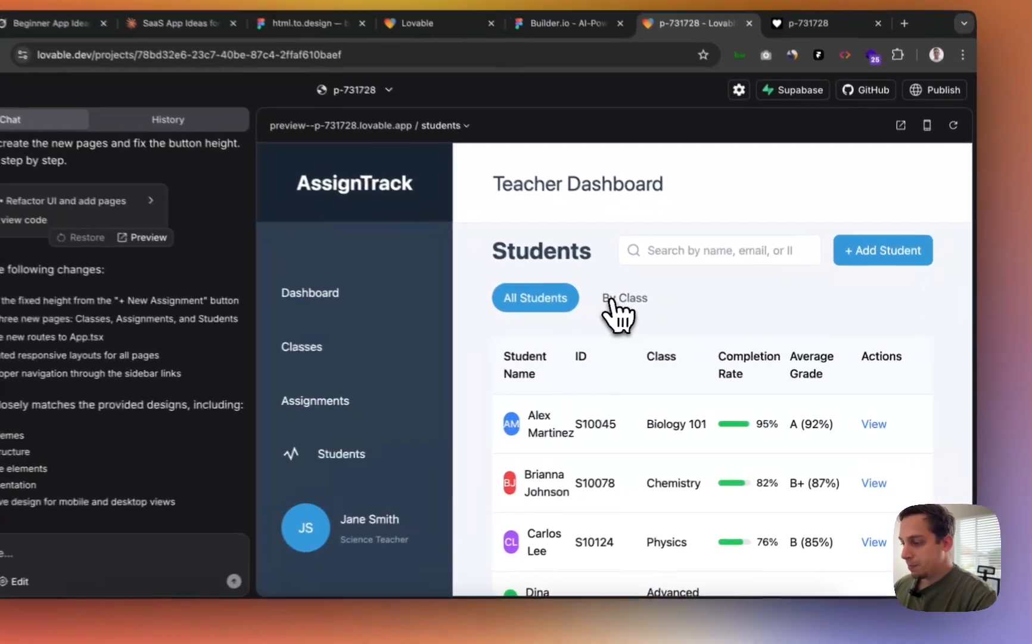
{"action": "scroll", "coordinate": [656, 370], "scroll_direction": "down", "scroll_amount": 3}
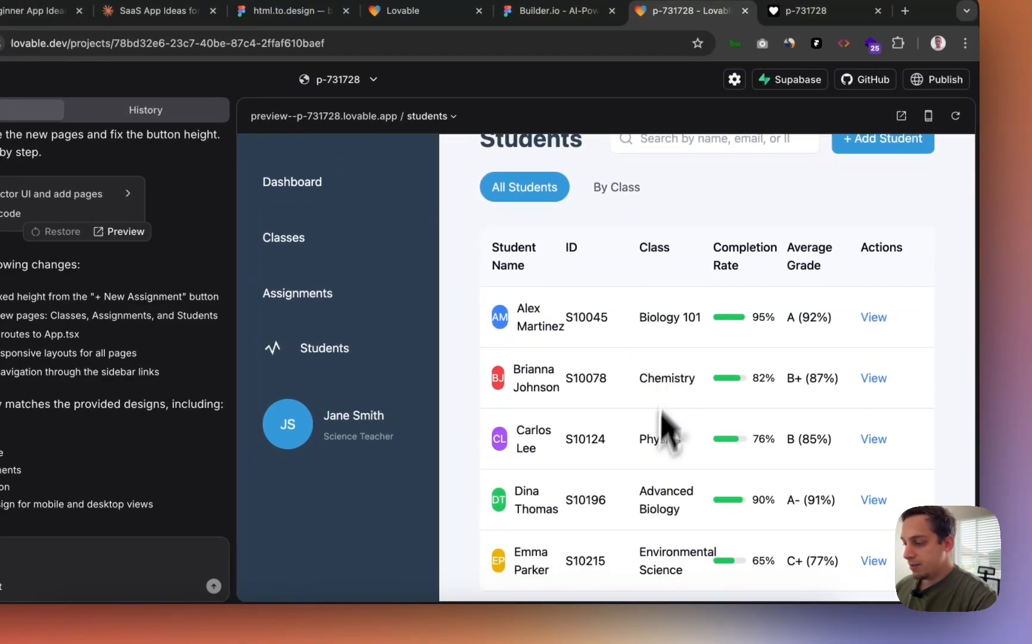
{"action": "scroll", "coordinate": [660, 280], "scroll_direction": "up", "scroll_amount": 1}
{"action": "scroll", "coordinate": [664, 286], "scroll_direction": "up", "scroll_amount": 1}
- Try the student search with 'c' and the + Add Student button, then return to Students
{"action": "left_click", "coordinate": [644, 231]}
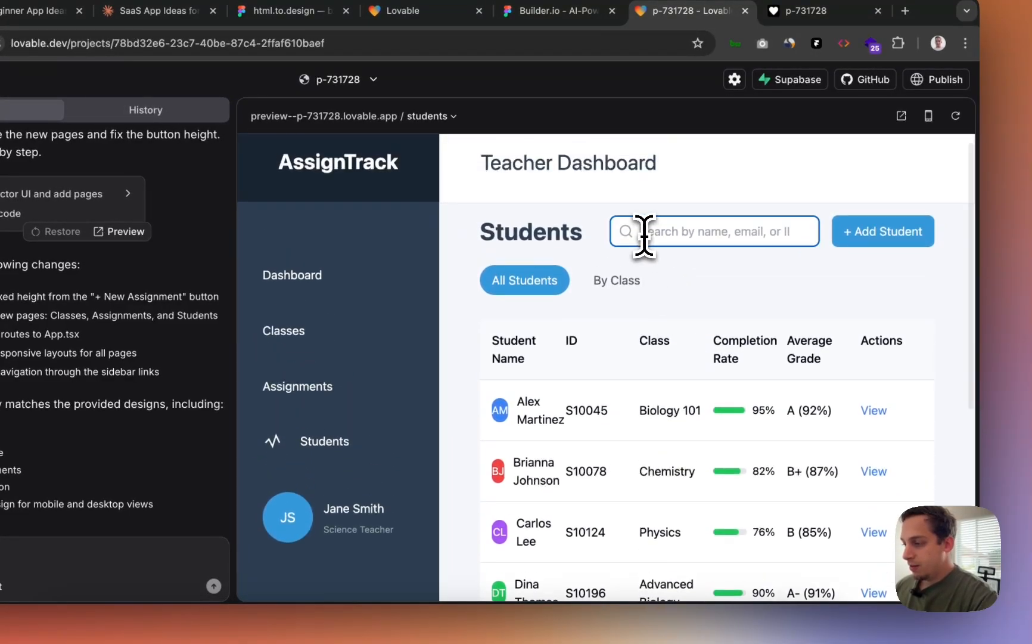
{"action": "type", "text": "c"}
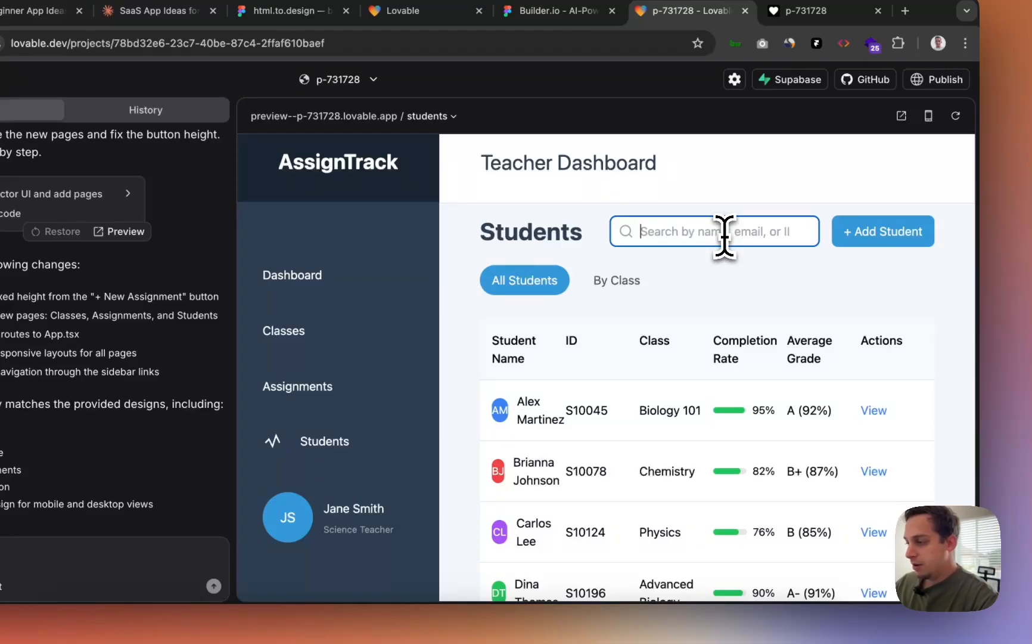
{"action": "left_click", "coordinate": [843, 241]}
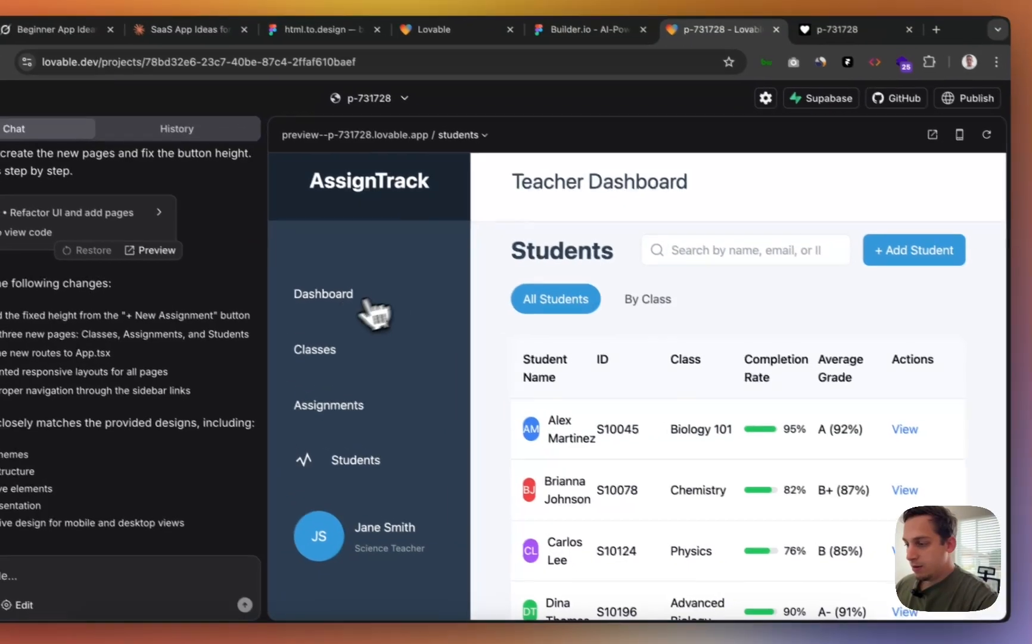
{"action": "left_click", "coordinate": [315, 274]}
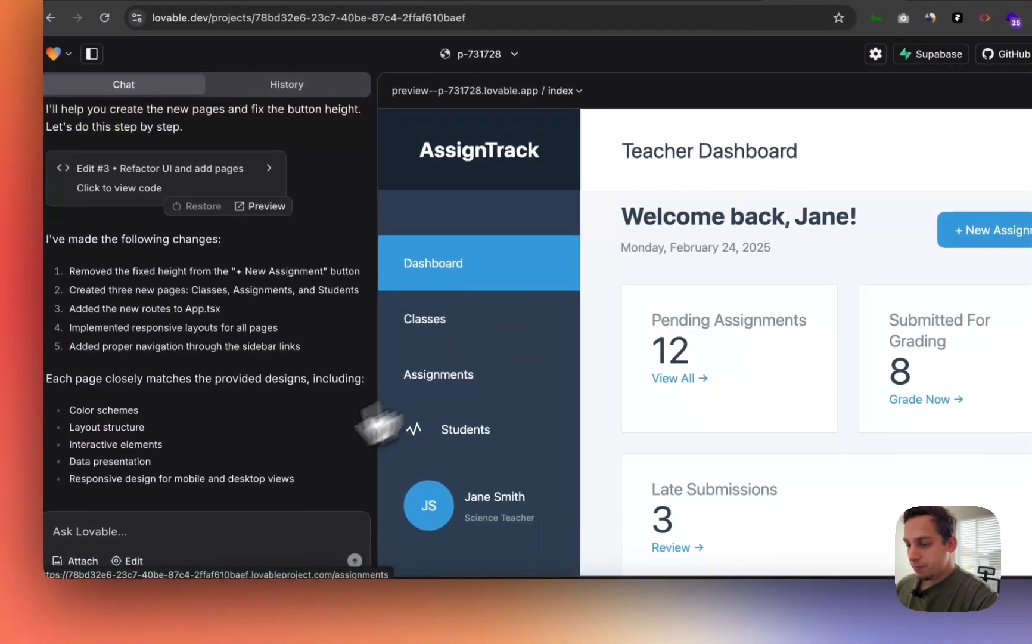
{"action": "left_click", "coordinate": [62, 573]}
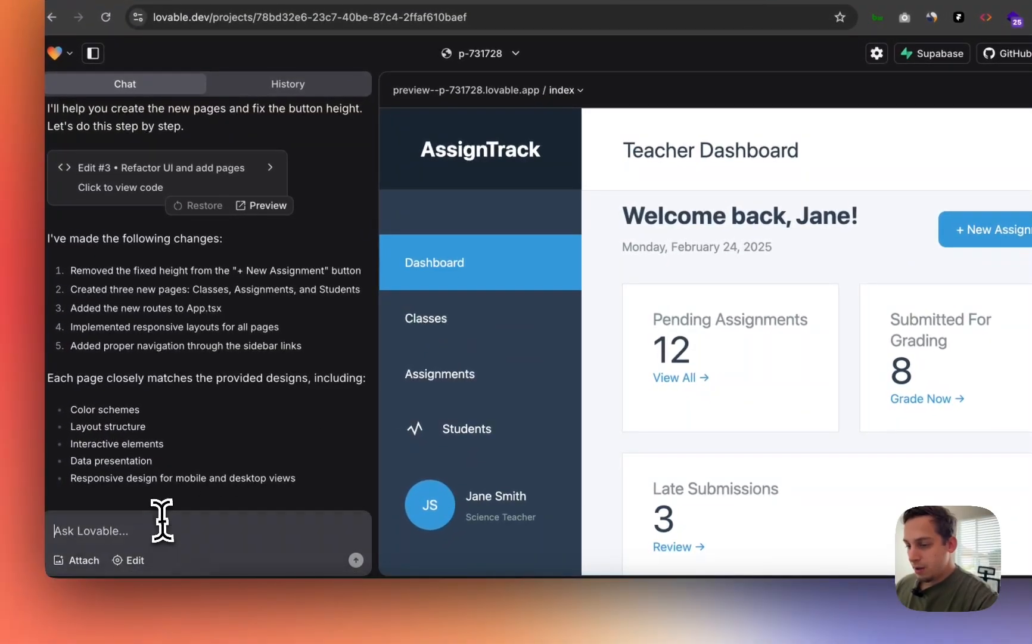
{"action": "left_click", "coordinate": [488, 385]}
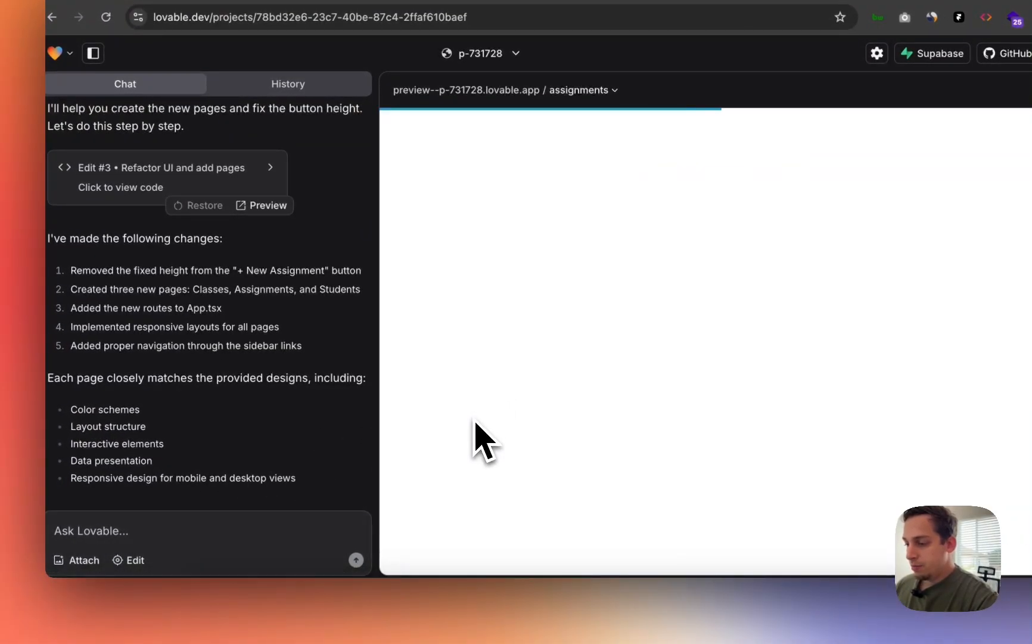
{"action": "left_click", "coordinate": [474, 432]}
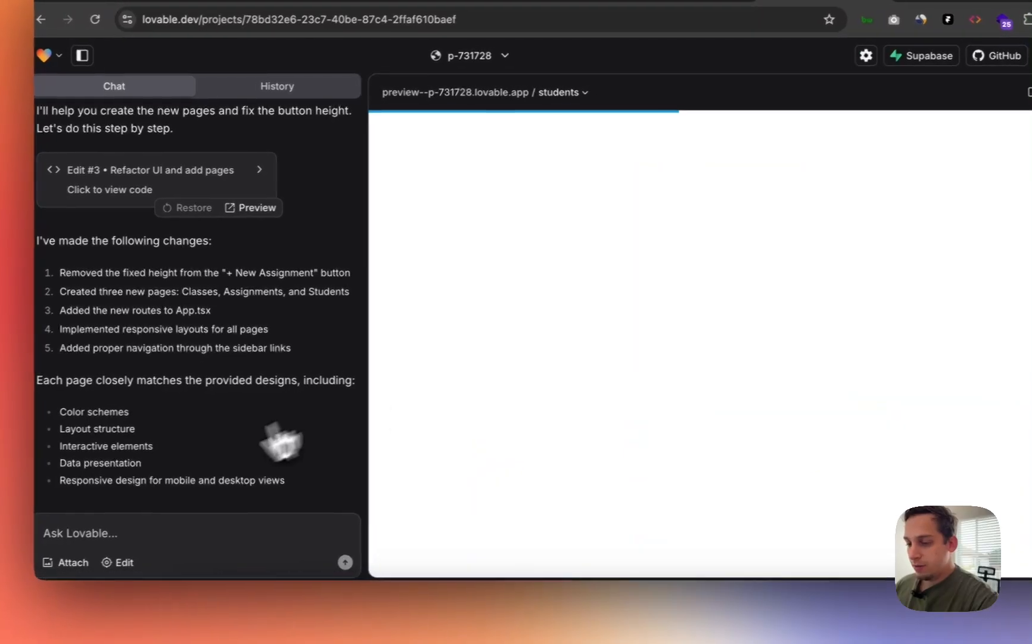
{"action": "left_click", "coordinate": [149, 521]}
- Ask Lovable to make + Add Student prompt for name, ID and a dropdown of the 5 classes
{"action": "type", "text": "Giv"}
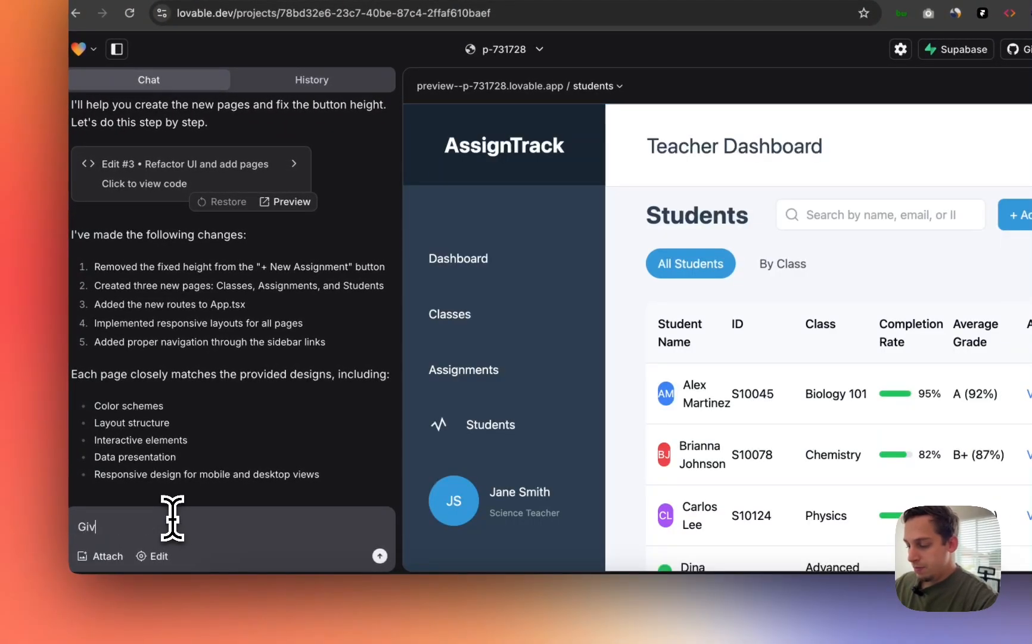
{"action": "type", "text": "e the"}
{"action": "key", "text": "BackSpace"}
{"action": "key", "text": "BackSpace"}
{"action": "key", "text": "BackSpace"}
{"action": "key", "text": "BackSpace"}
{"action": "key", "text": "BackSpace"}
{"action": "key", "text": "BackSpace"}
{"action": "key", "text": "BackSpace"}
{"action": "key", "text": "BackSpace"}
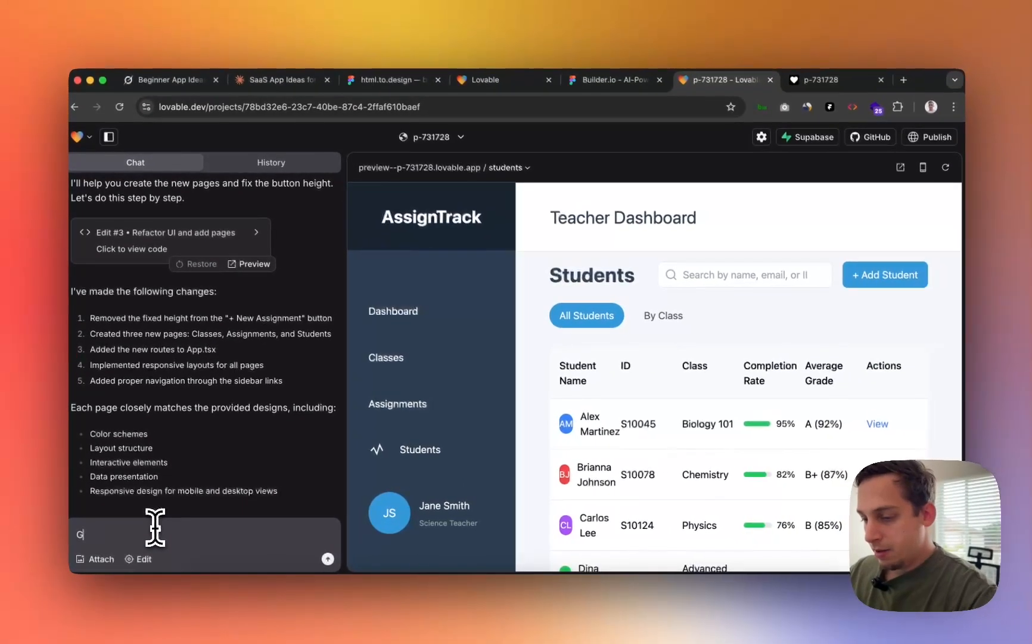
{"action": "type", "text": "Can"}
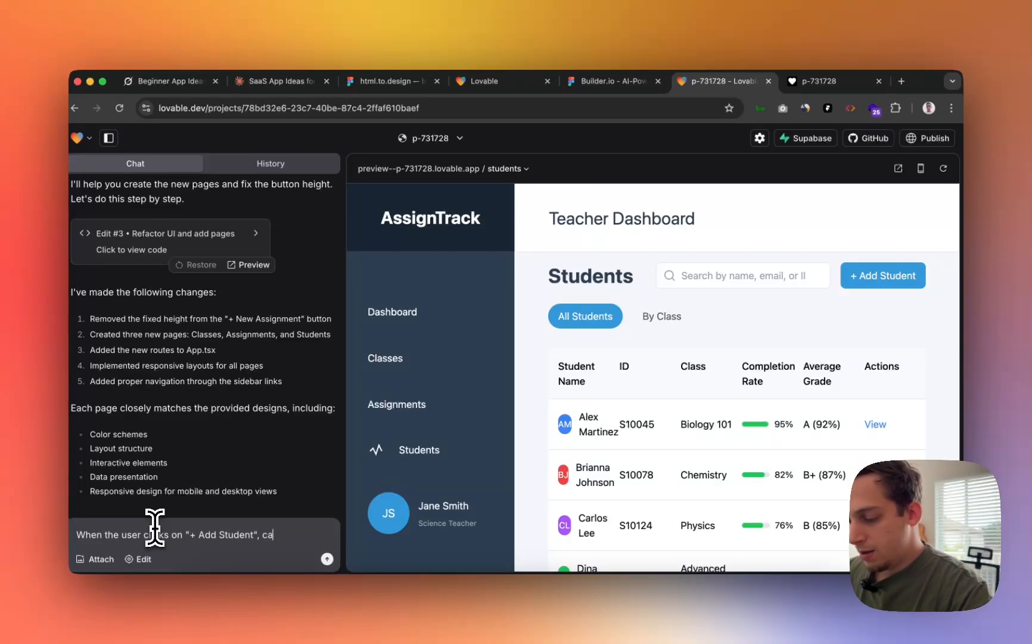
{"action": "type", "text": "e the ability to"}
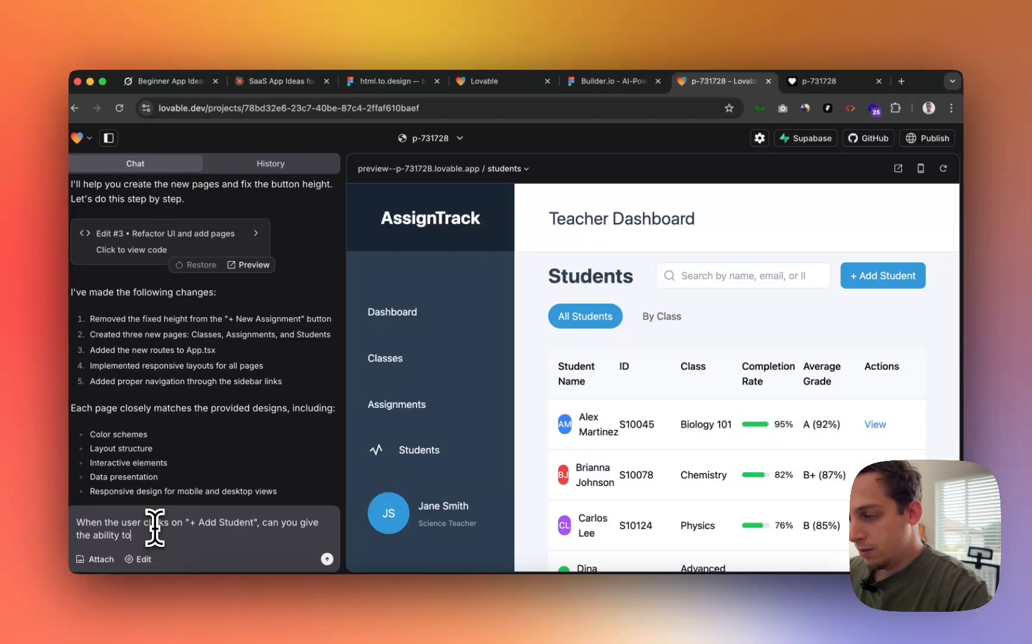
{"action": "key", "text": "BackSpace"}
{"action": "key", "text": "BackSpace"}
{"action": "key", "text": "BackSpace"}
{"action": "key", "text": "BackSpace"}
{"action": "key", "text": "BackSpace"}
{"action": "key", "text": "BackSpace"}
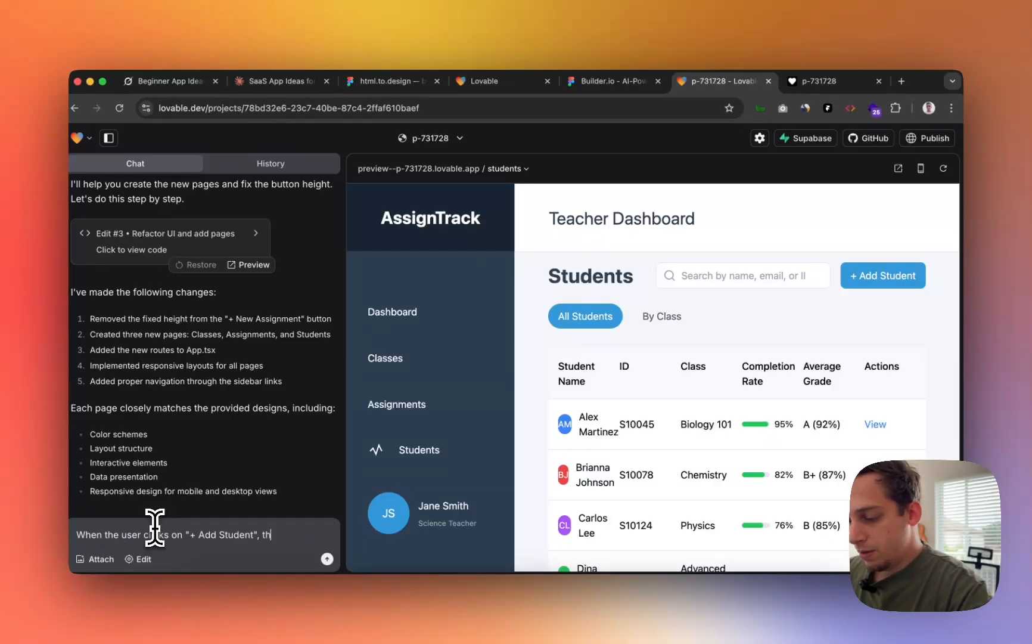
{"action": "type", "text": "d be prompted to add a student name, ID, class ("}
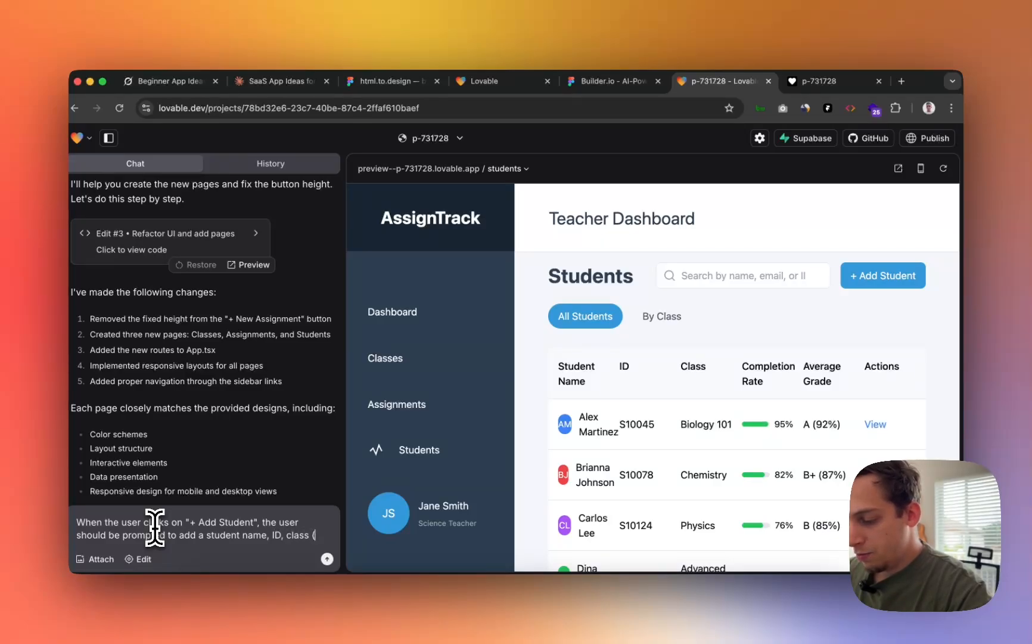
{"action": "type", "text": "pdown of the"}
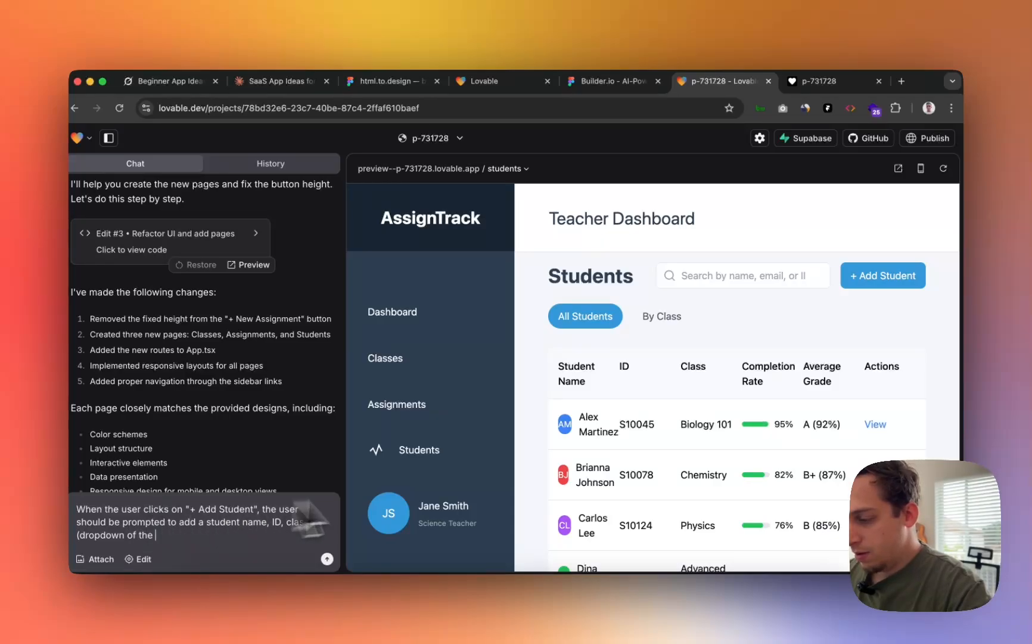
{"action": "scroll", "coordinate": [499, 459], "scroll_direction": "down", "scroll_amount": 3}
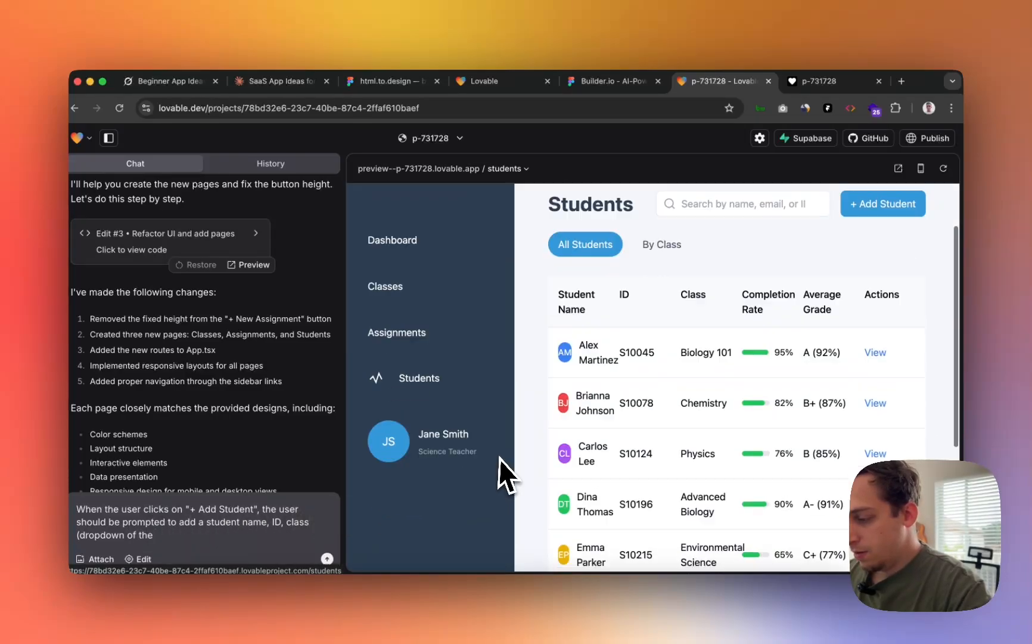
{"action": "type", "text": "wn of the 5 different classes)."}
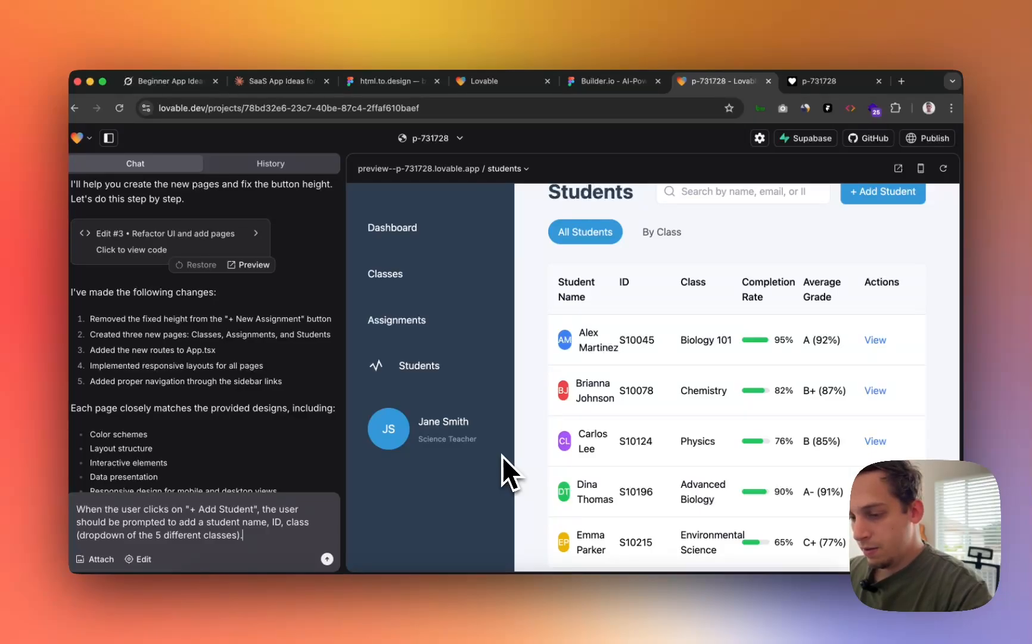
{"action": "key", "text": "shift+Return"}
{"action": "key", "text": "shift+Return"}
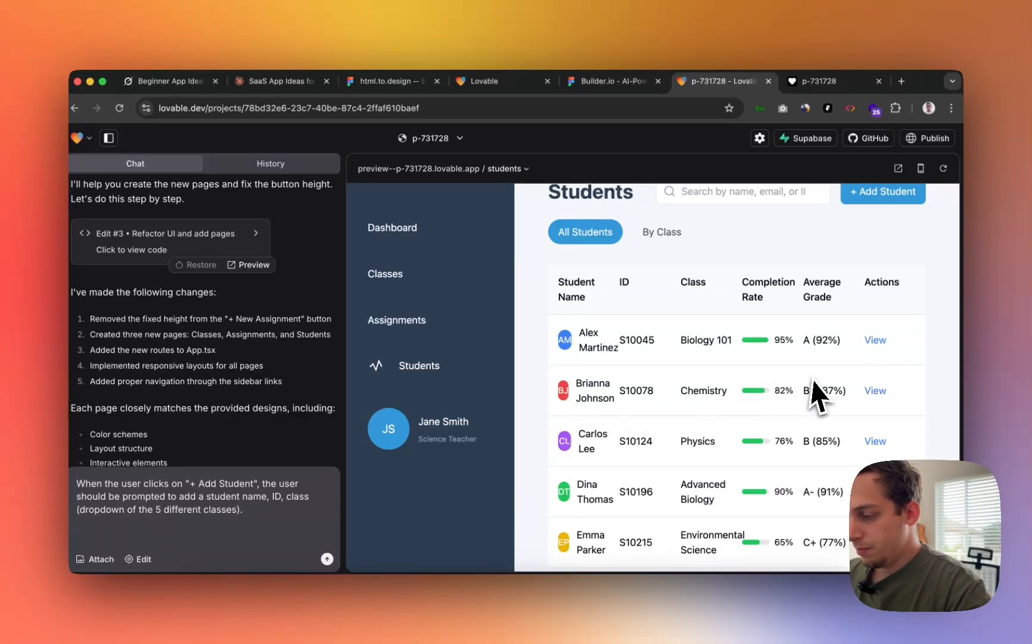
{"action": "scroll", "coordinate": [813, 385], "scroll_direction": "down", "scroll_amount": 1}
{"action": "scroll", "coordinate": [812, 379], "scroll_direction": "up", "scroll_amount": 4}
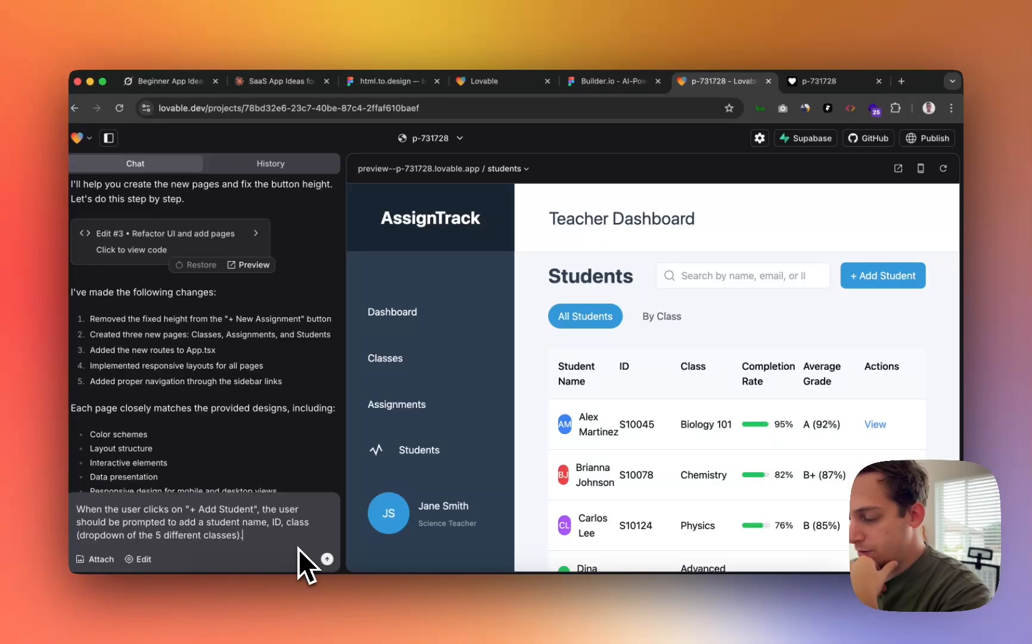
{"action": "key", "text": "Return"}
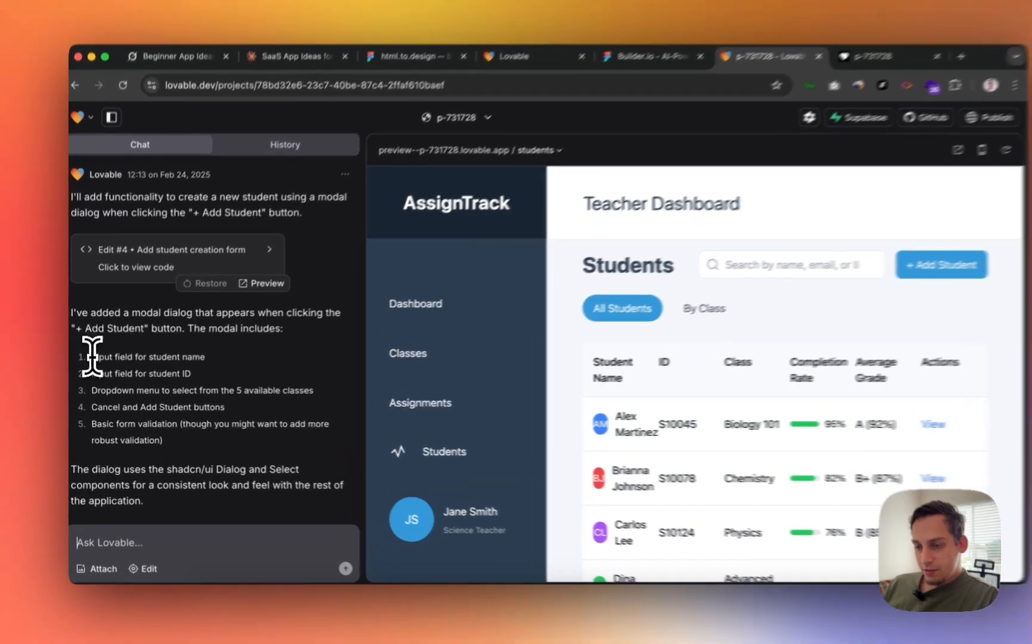
- Highlight the AI's summary of the new Add Student modal and its form features
{"action": "left_click_drag", "start_coordinate": [92, 356], "coordinate": [148, 356]}
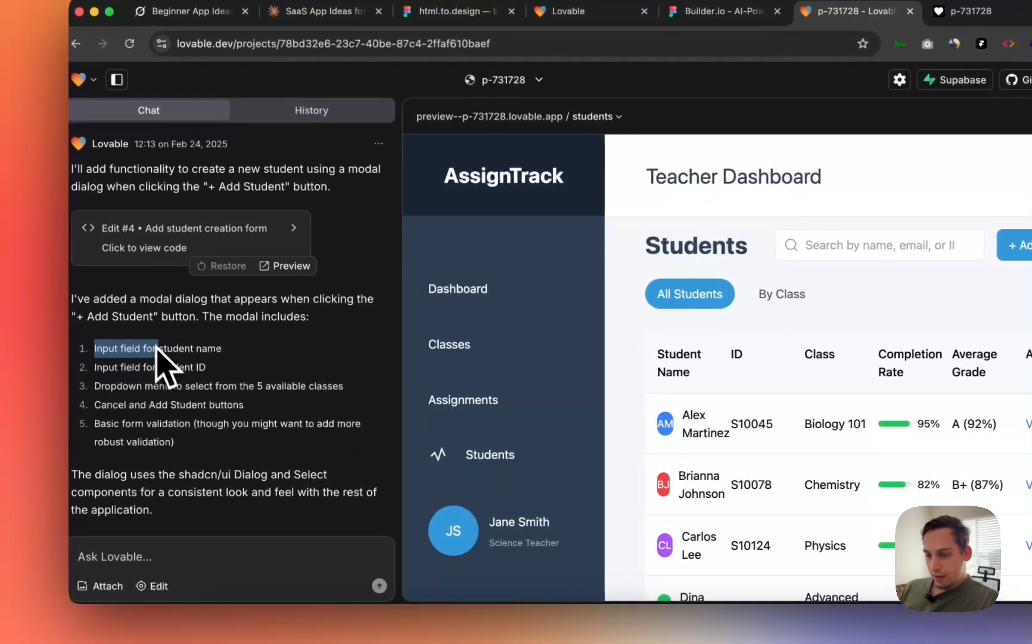
{"action": "left_click_drag", "start_coordinate": [203, 316], "coordinate": [306, 317]}
{"action": "left_click_drag", "start_coordinate": [94, 352], "coordinate": [282, 412]}
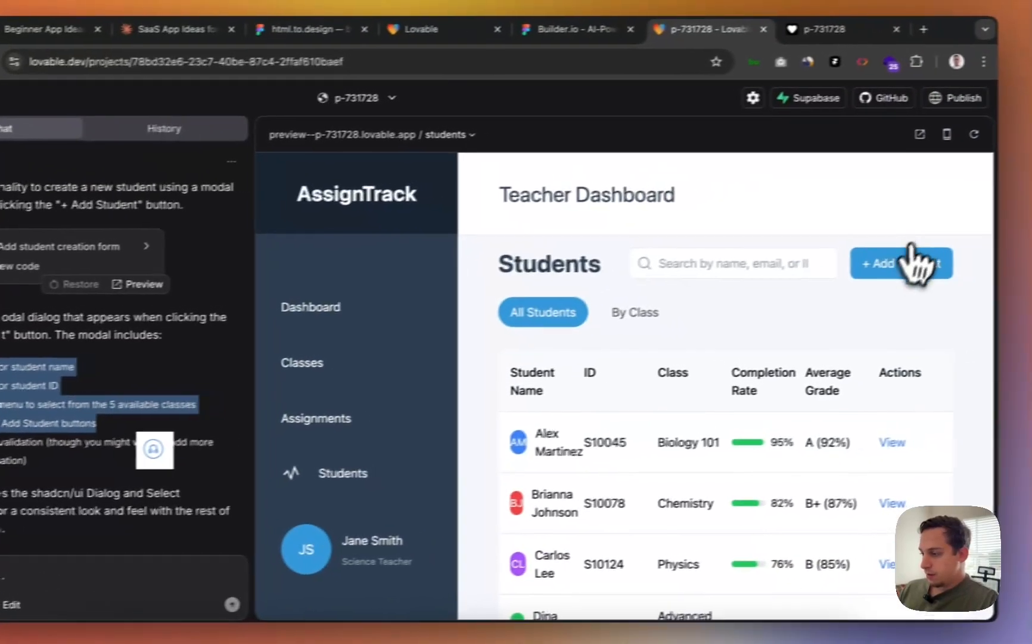
- Submit the Add Student form with a sample name and ID in the Physics class, then check the table
{"action": "left_click", "coordinate": [1020, 245]}
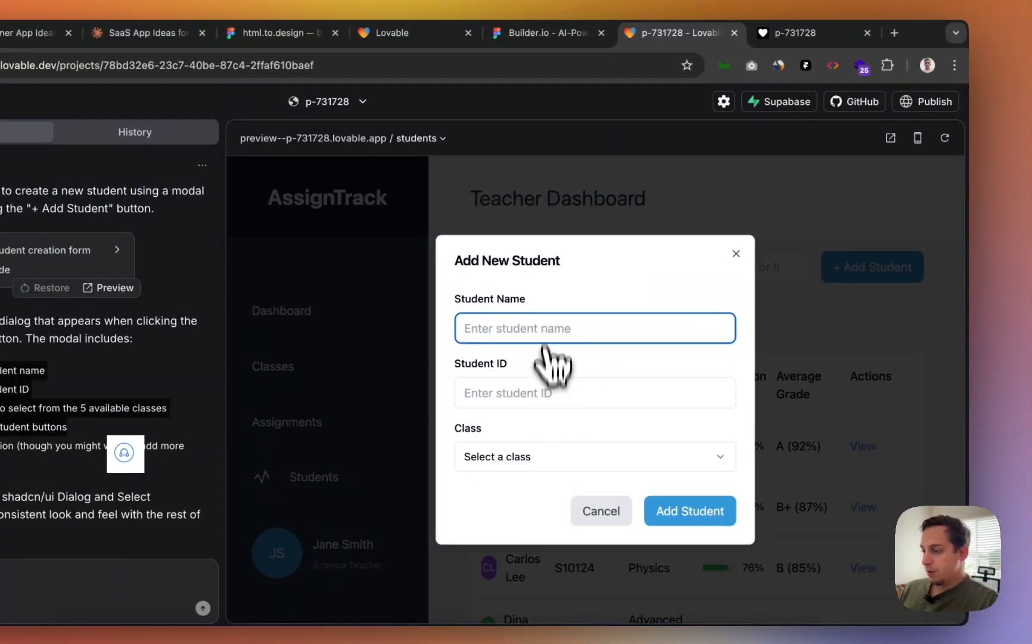
{"action": "type", "text": "Lukas"}
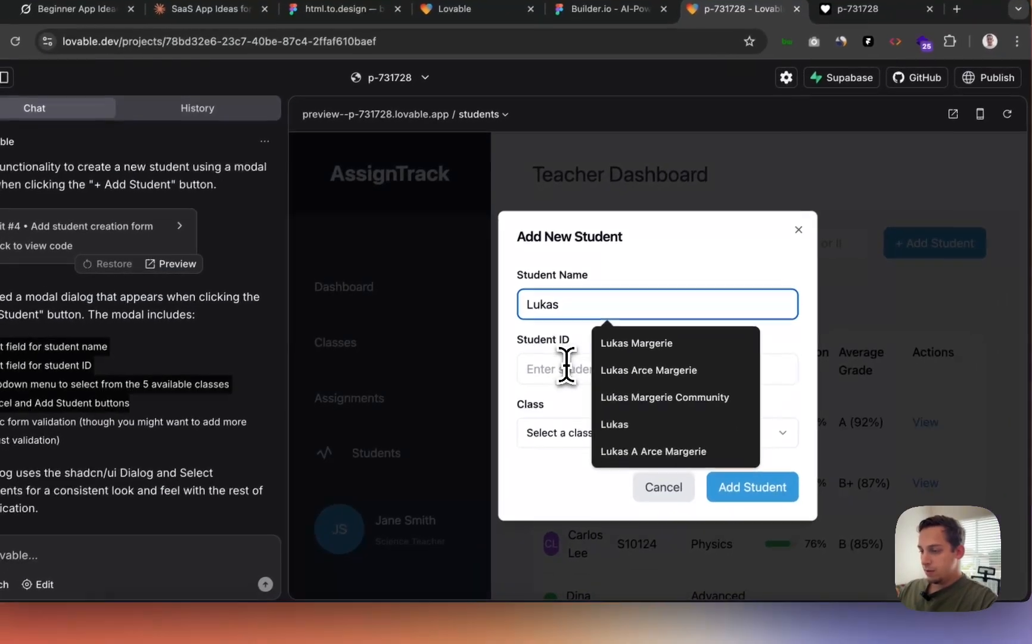
{"action": "left_click", "coordinate": [502, 389]}
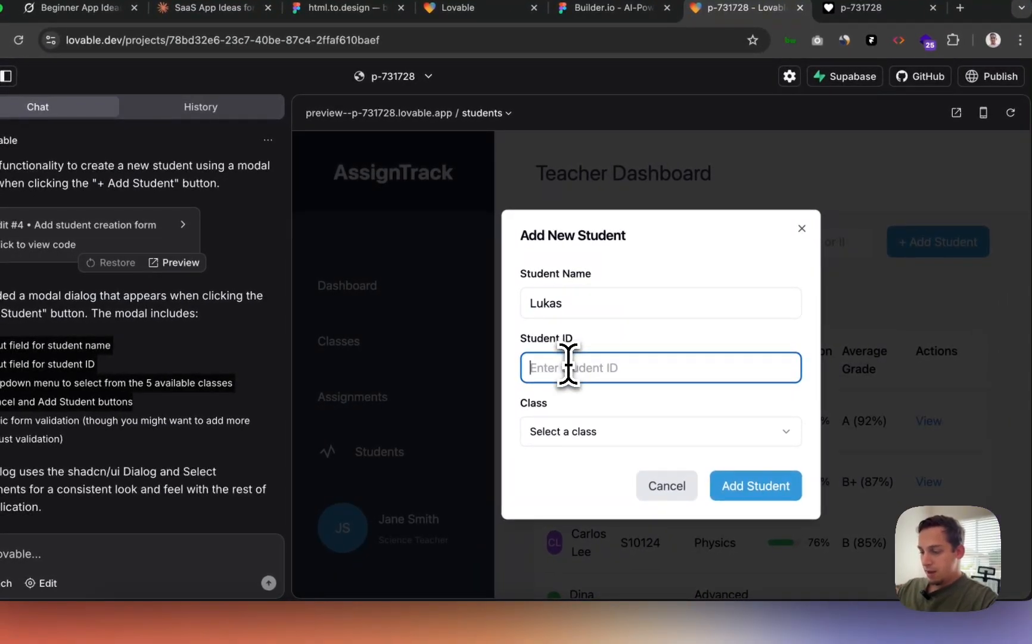
{"action": "type", "text": "99721"}
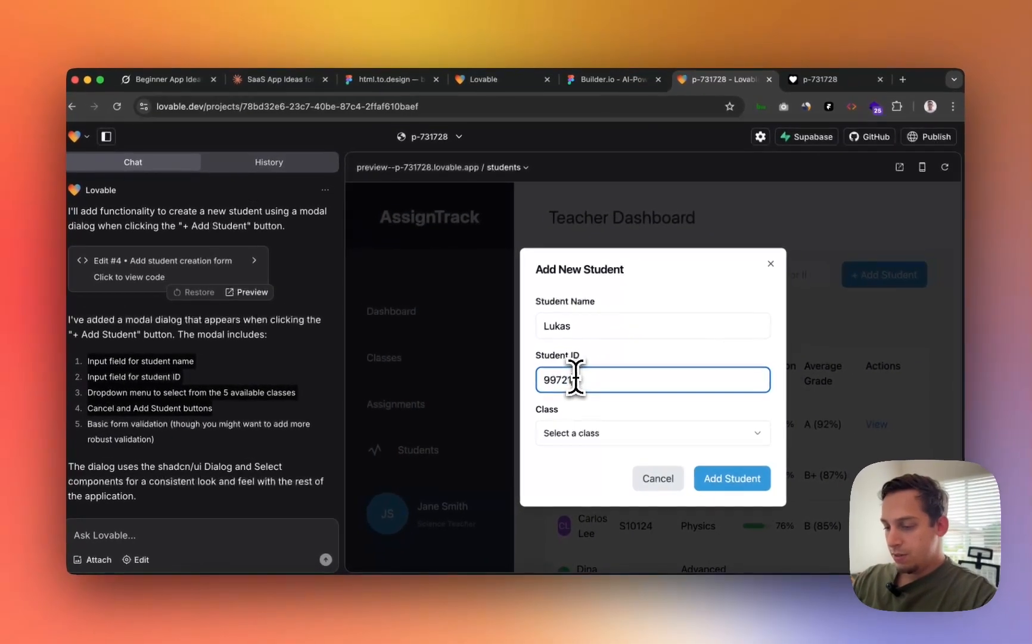
{"action": "type", "text": "3456"}
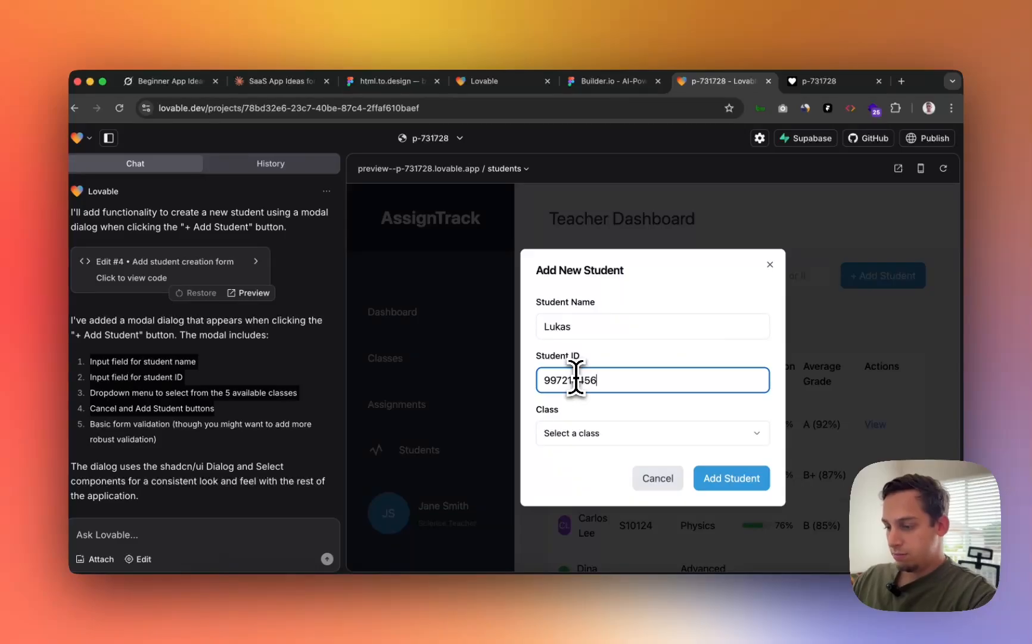
{"action": "type", "text": "7"}
{"action": "left_click", "coordinate": [571, 433]}
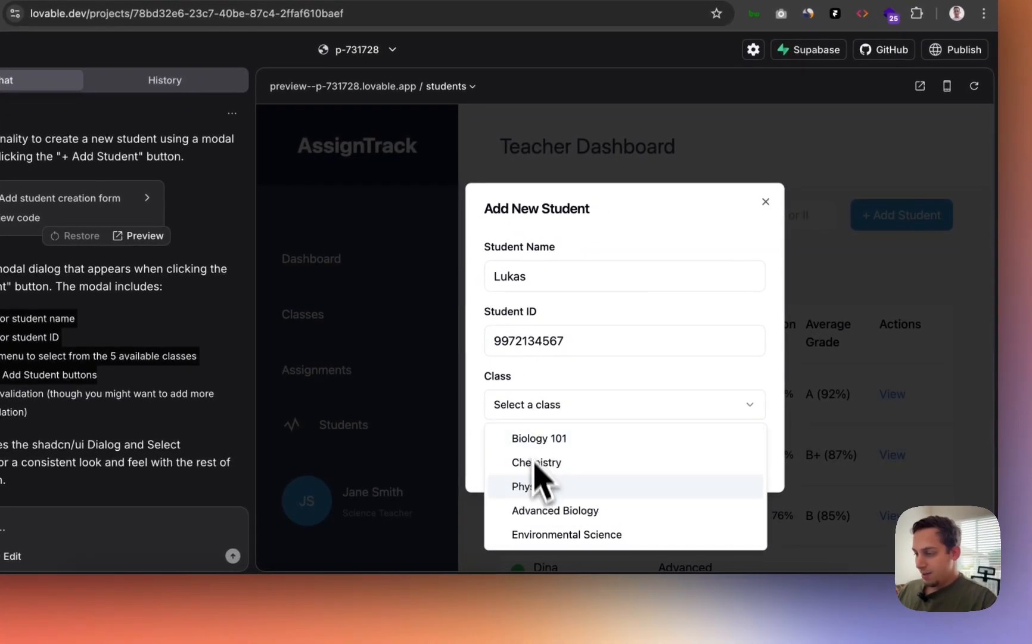
{"action": "left_click", "coordinate": [524, 485]}
{"action": "left_click", "coordinate": [727, 457]}
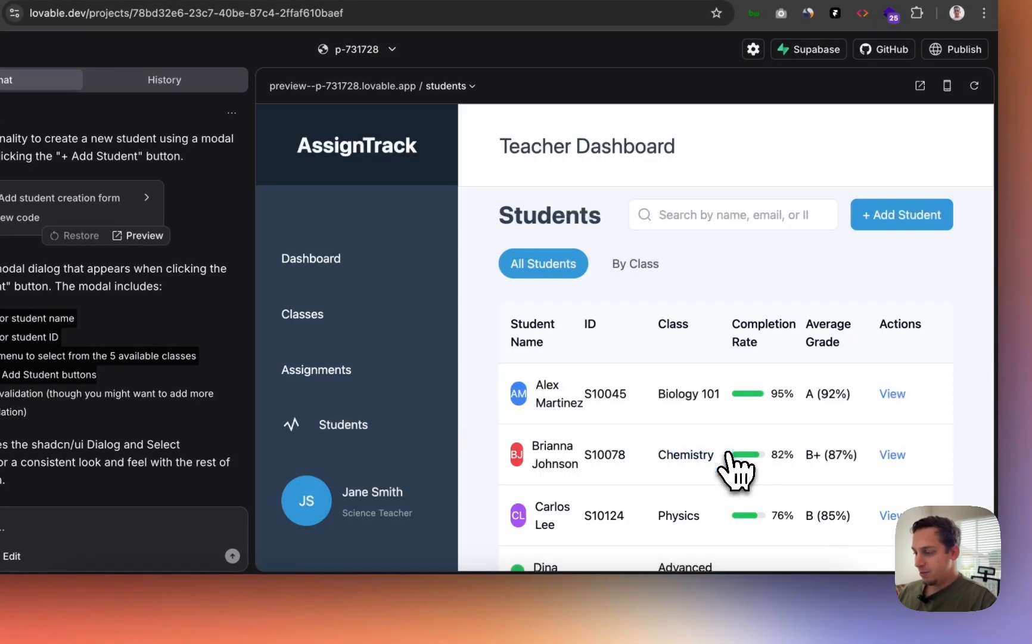
{"action": "scroll", "coordinate": [733, 470], "scroll_direction": "down", "scroll_amount": 5}
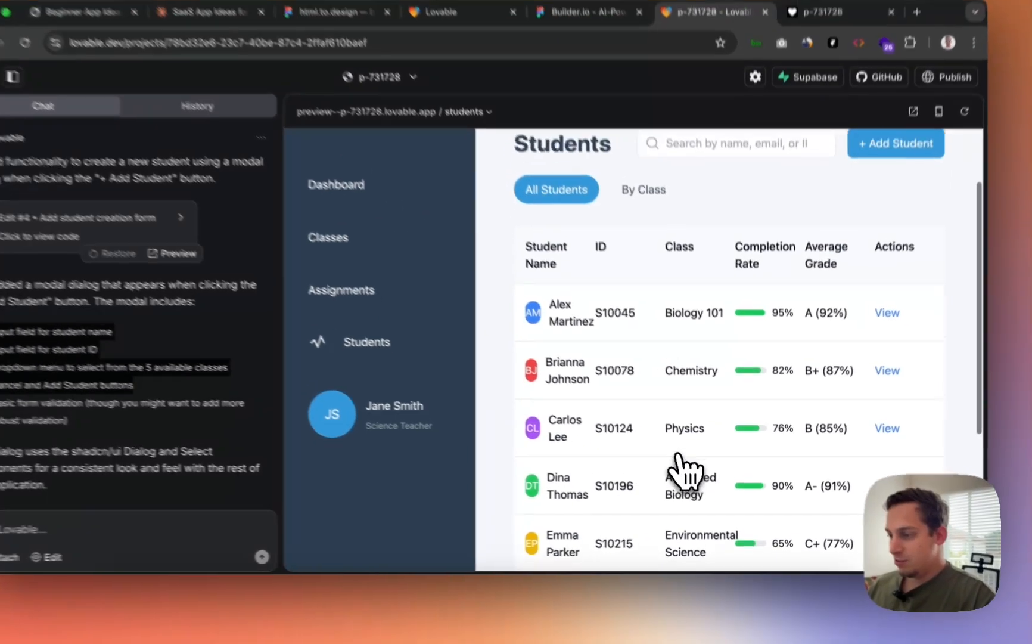
{"action": "scroll", "coordinate": [673, 470], "scroll_direction": "up", "scroll_amount": 3}
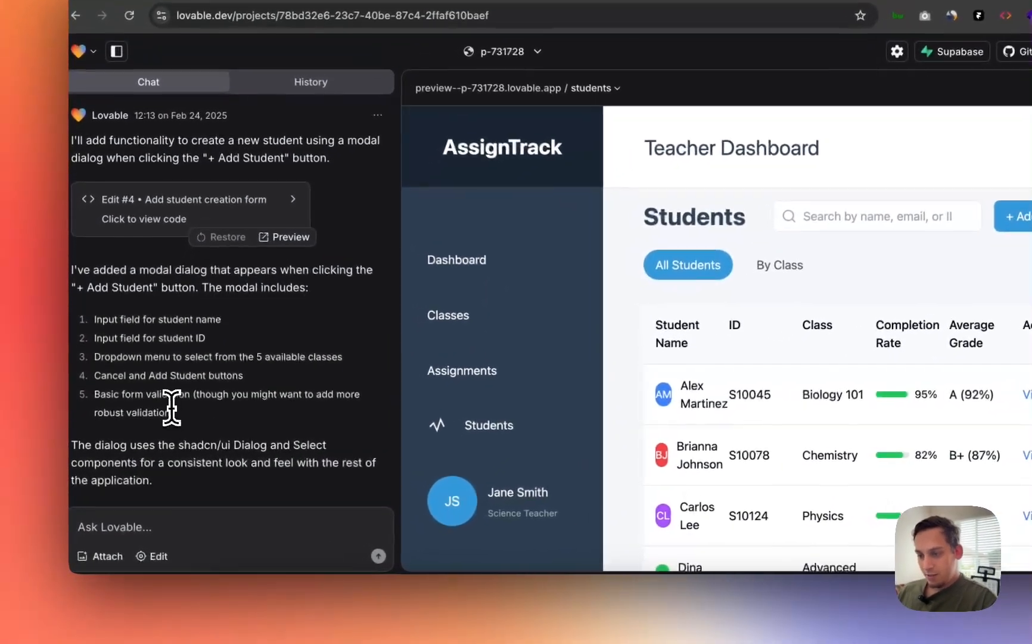
- Highlight the form validation note in the AI's reply
{"action": "left_click_drag", "start_coordinate": [172, 408], "coordinate": [160, 394]}
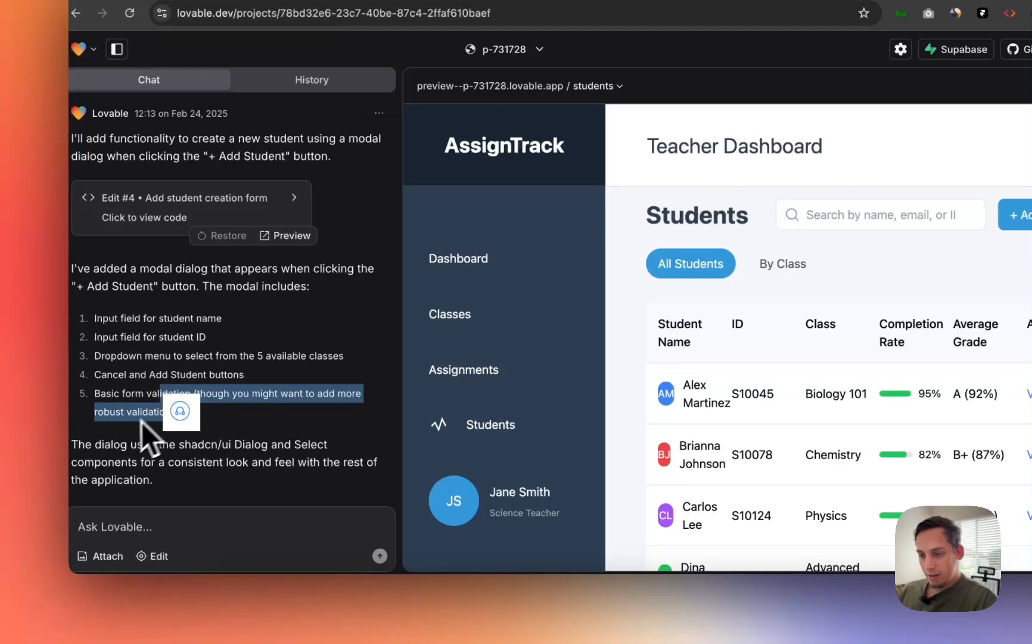
{"action": "left_click", "coordinate": [141, 420]}
{"action": "left_click_drag", "start_coordinate": [196, 428], "coordinate": [137, 410]}
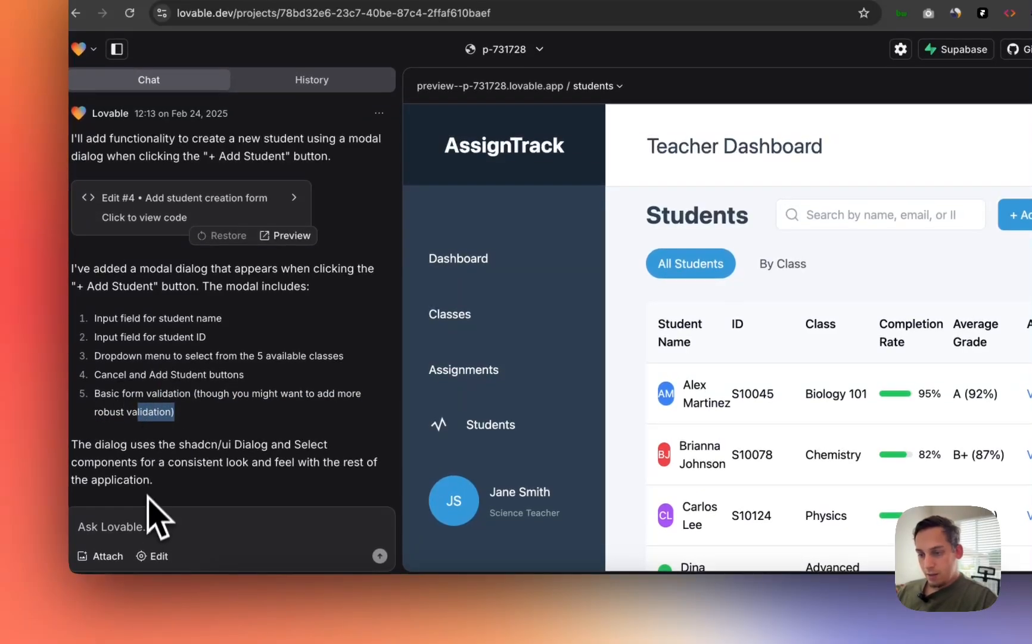
- Ask Lovable that students added via 'Add Student' appear in the Students list on the Students tab
{"action": "left_click", "coordinate": [138, 525]}
{"action": "type", "text": "When"}
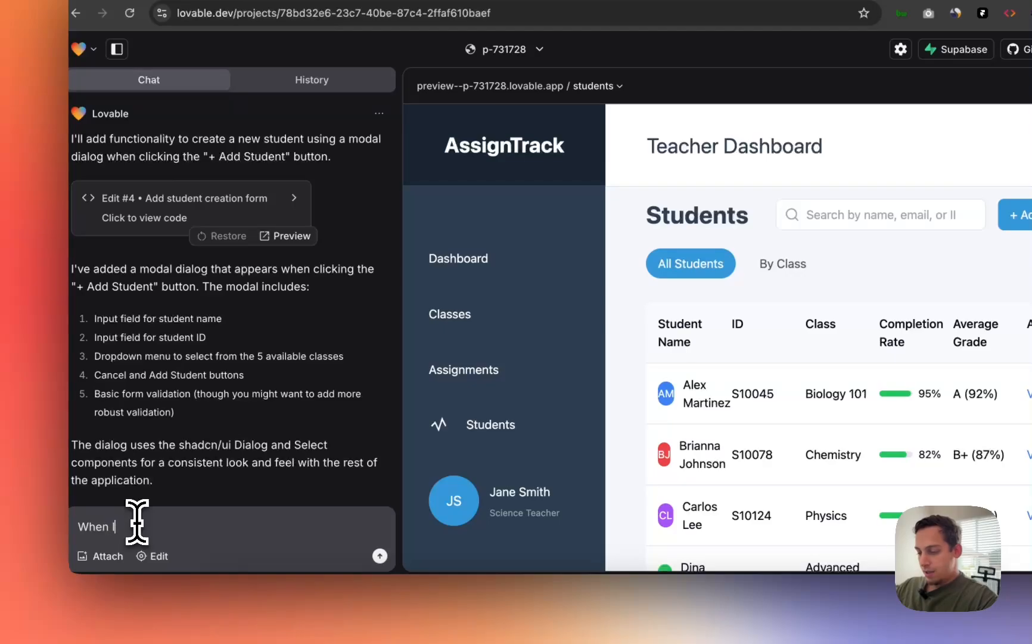
{"action": "type", "text": " I click on add "}
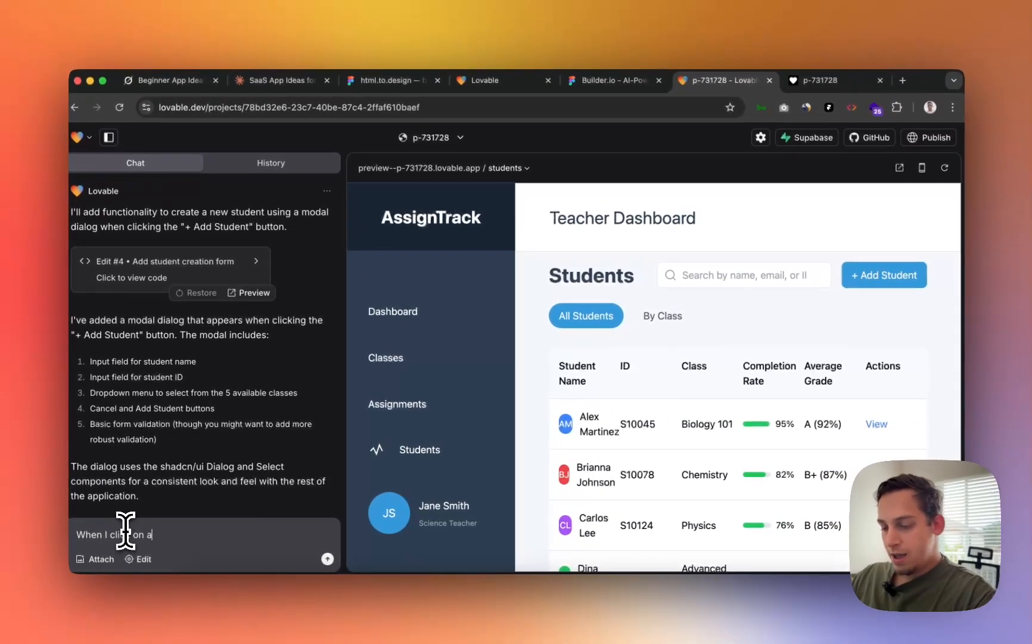
{"action": "type", "text": "st"}
{"action": "key", "text": "BackSpace"}
{"action": "key", "text": "BackSpace"}
{"action": "key", "text": "BackSpace"}
{"action": "key", "text": "BackSpace"}
{"action": "key", "text": "BackSpace"}
{"action": "key", "text": "BackSpace"}
{"action": "key", "text": "BackSpace"}
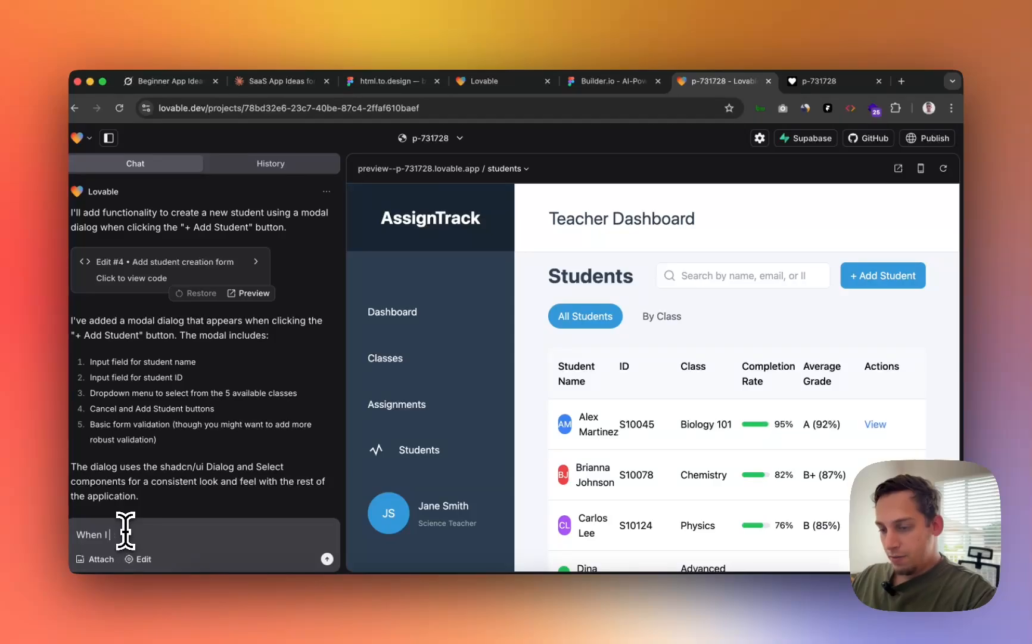
{"action": "type", "text": "ing inp"}
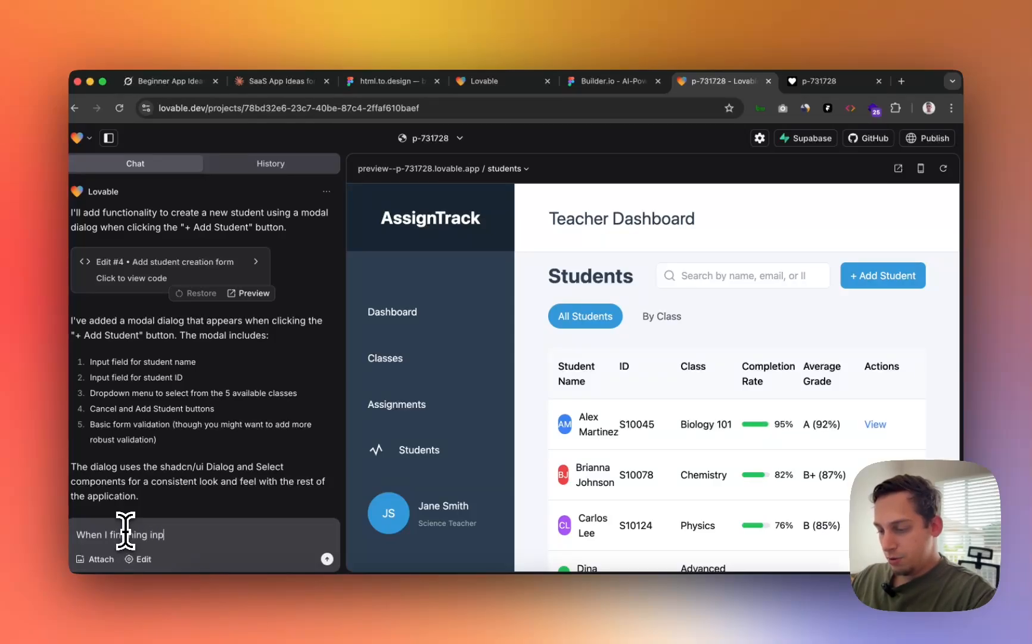
{"action": "type", "text": "utting ht"}
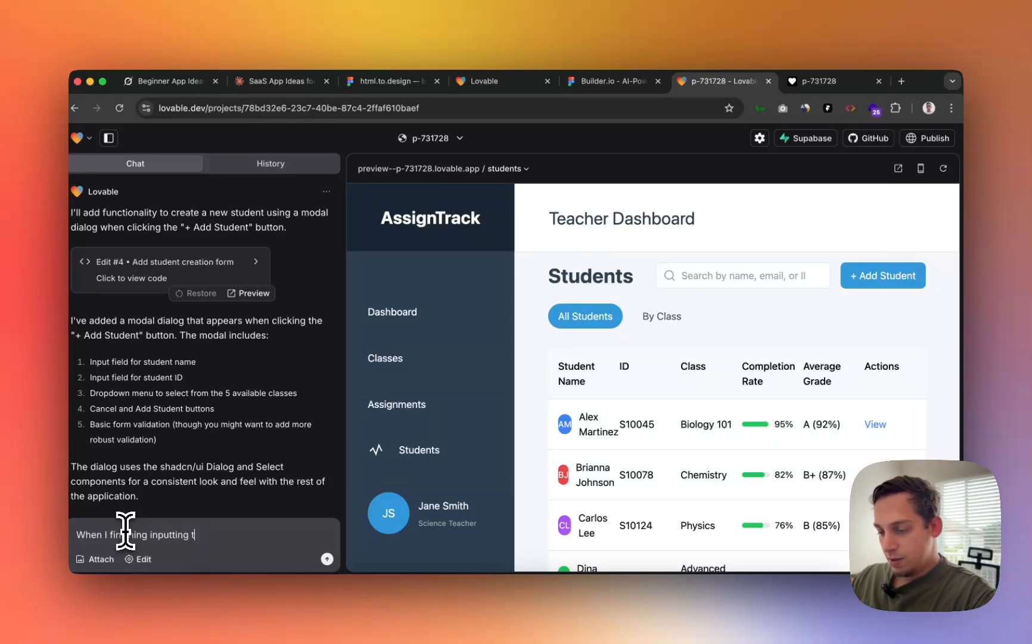
{"action": "type", "text": "he student in"}
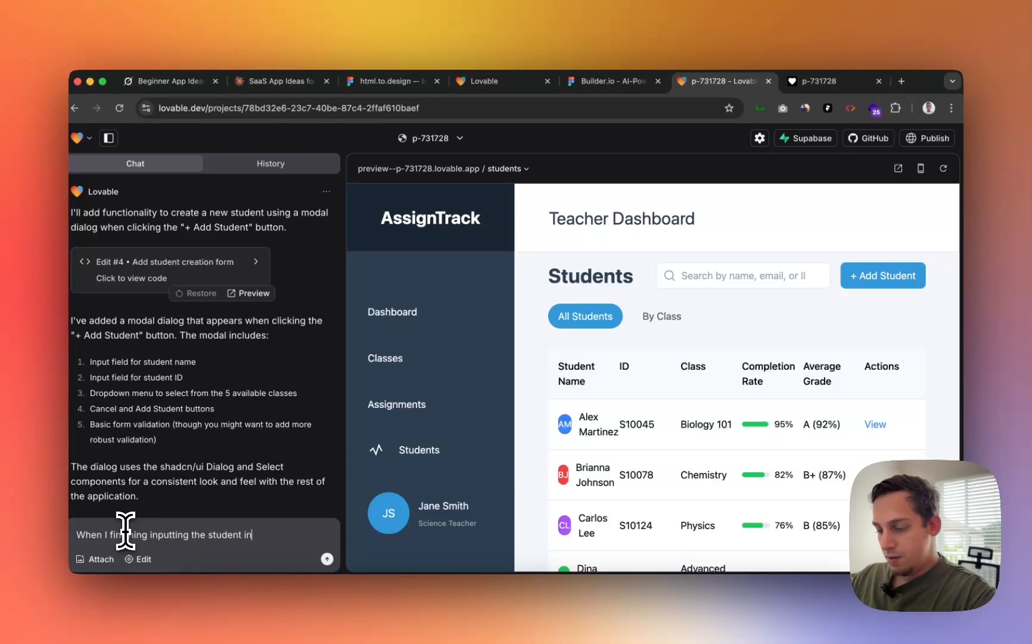
{"action": "type", "text": "fo and click on"}
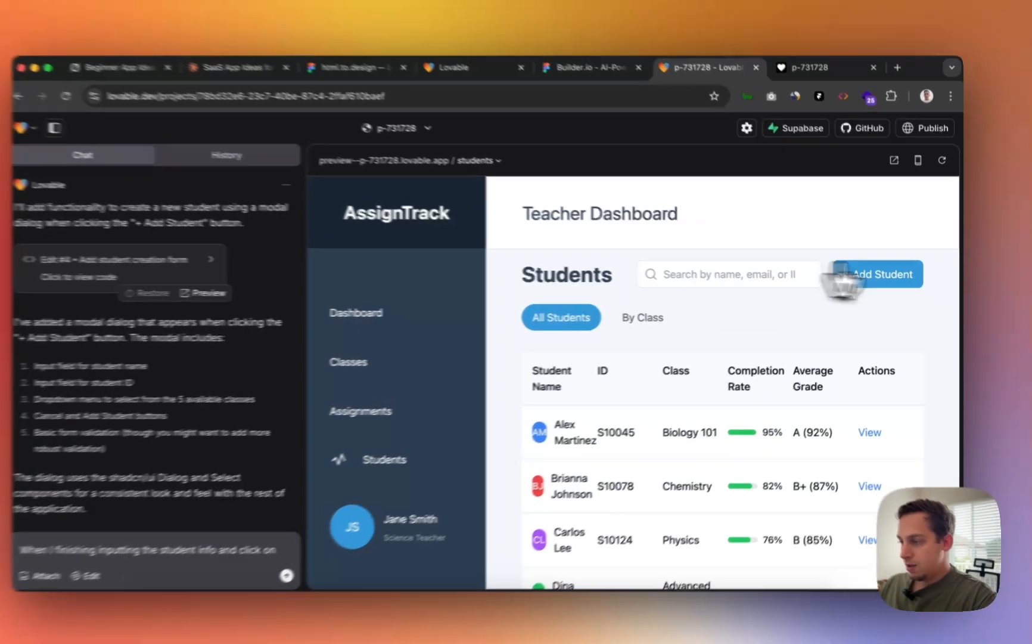
{"action": "left_click", "coordinate": [882, 276]}
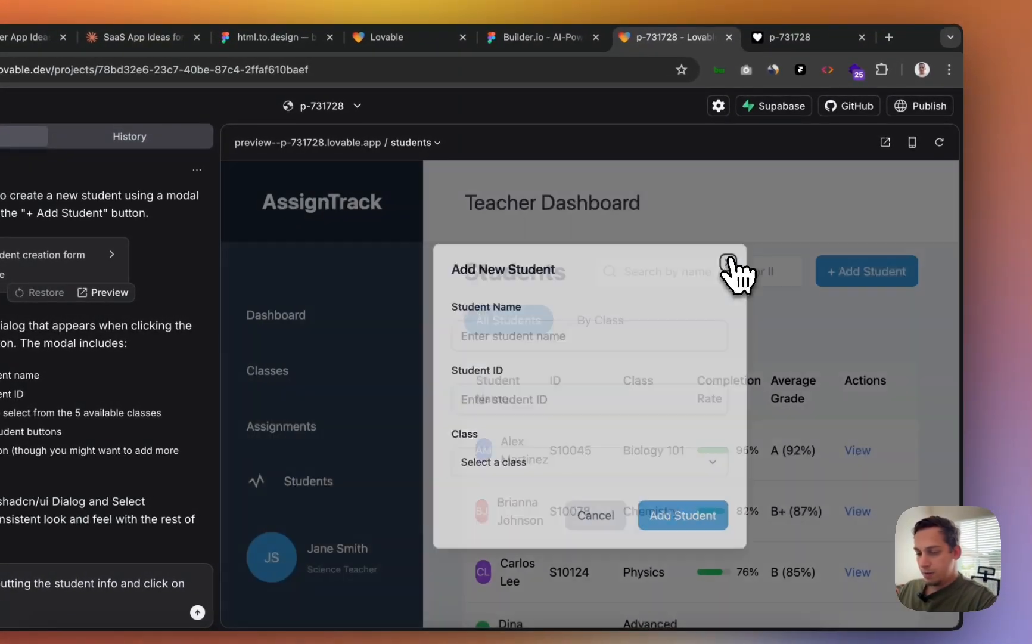
{"action": "left_click", "coordinate": [727, 261]}
{"action": "left_click", "coordinate": [189, 582]}
{"action": "type", "text": "A"}
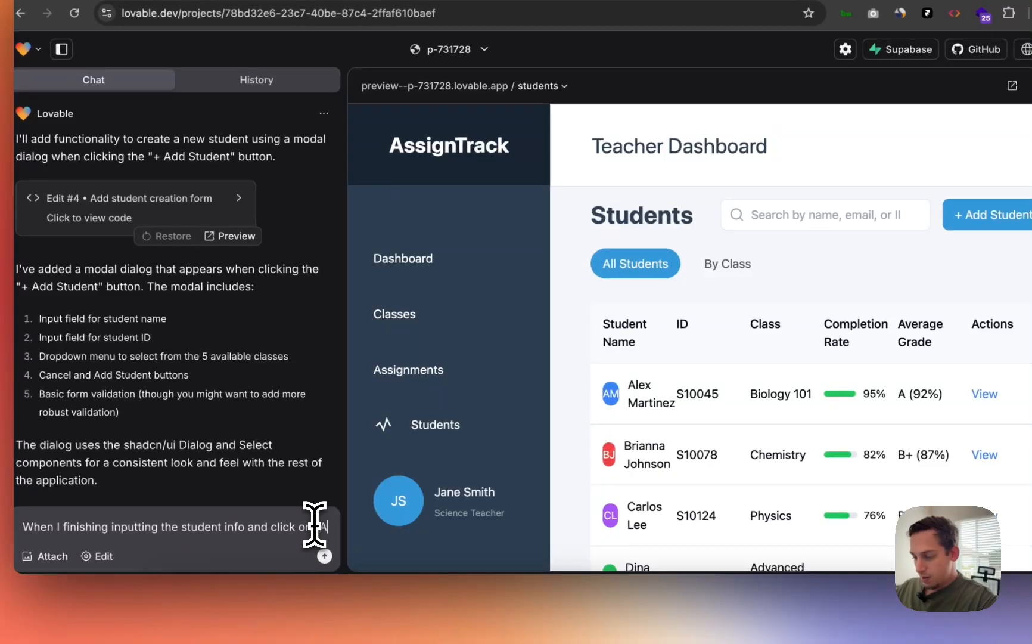
{"action": "type", "text": "dd Student\""}
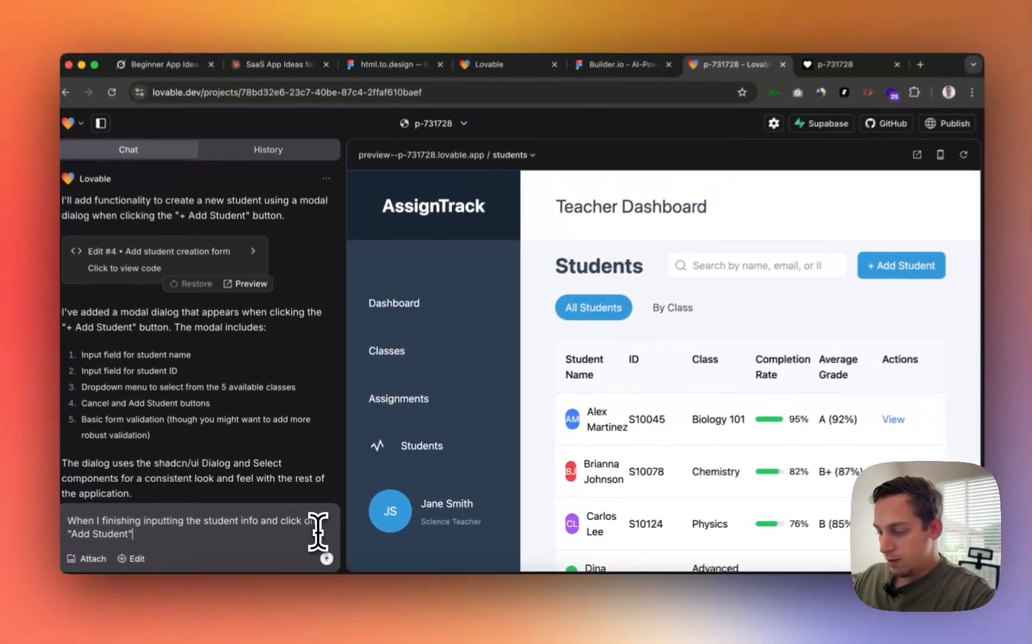
{"action": "type", "text": ", the student s"}
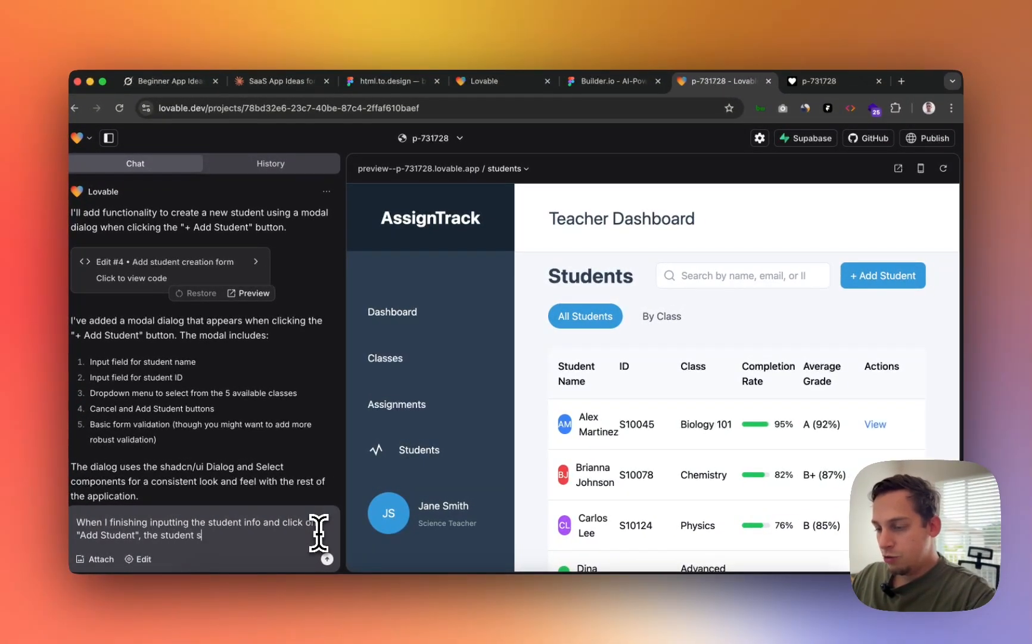
{"action": "type", "text": "hould "}
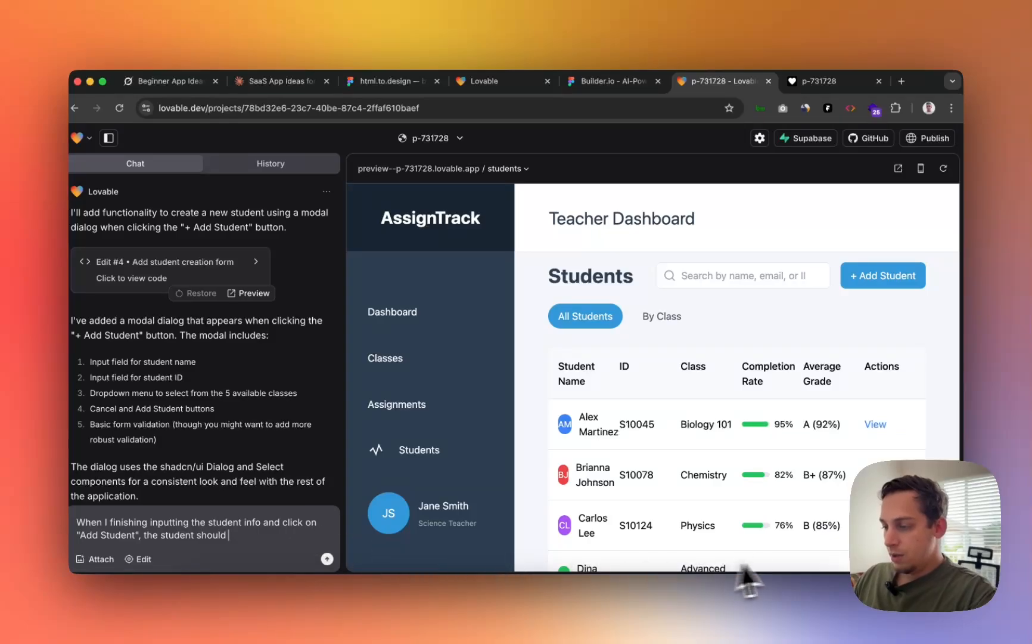
{"action": "type", "text": "appear i"}
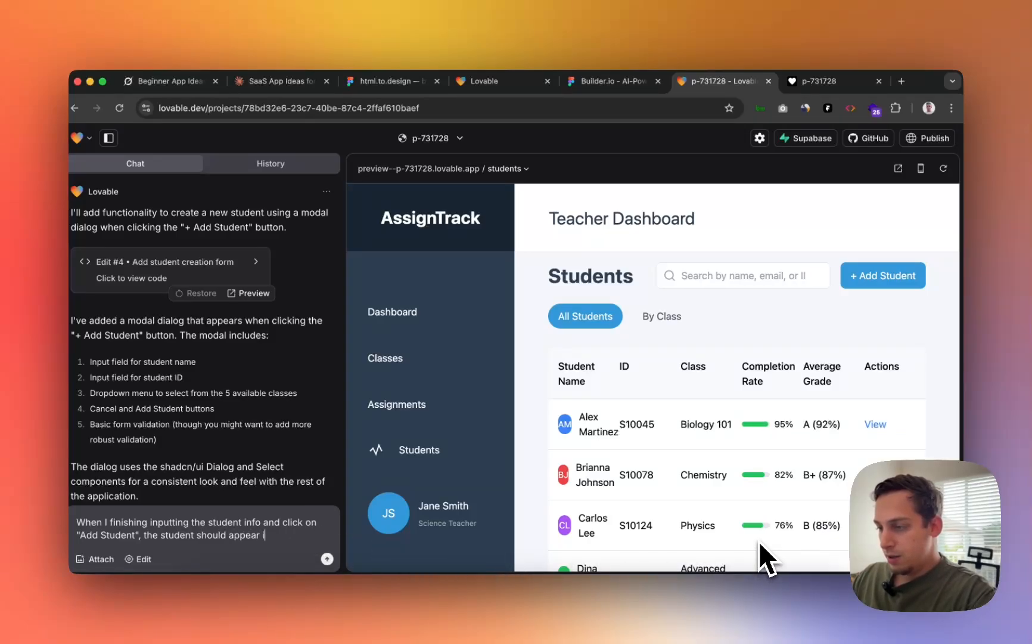
{"action": "type", "text": "n the Student"}
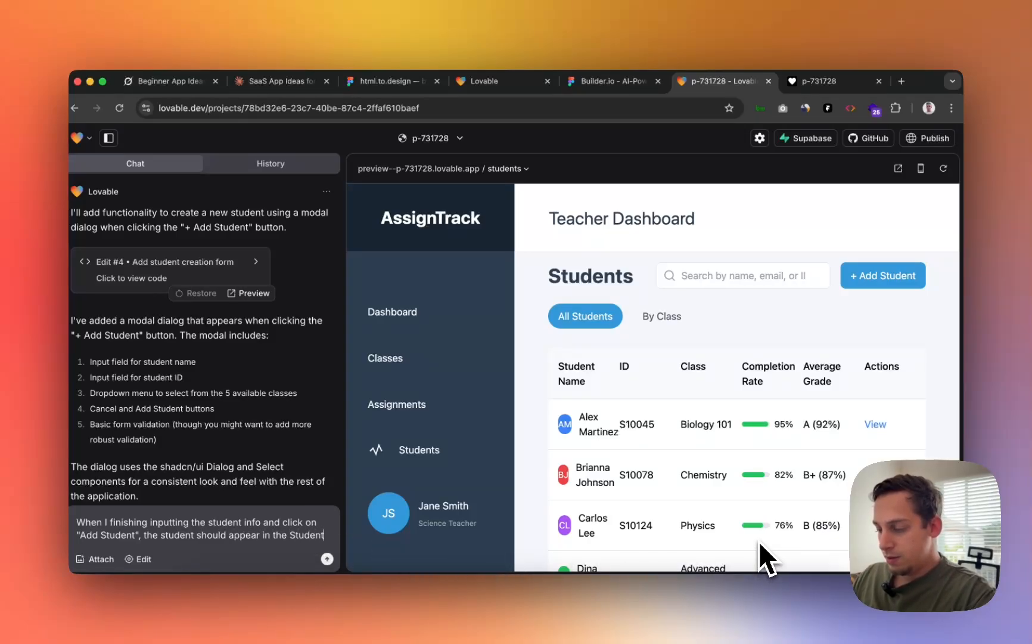
{"action": "type", "text": "s list in "}
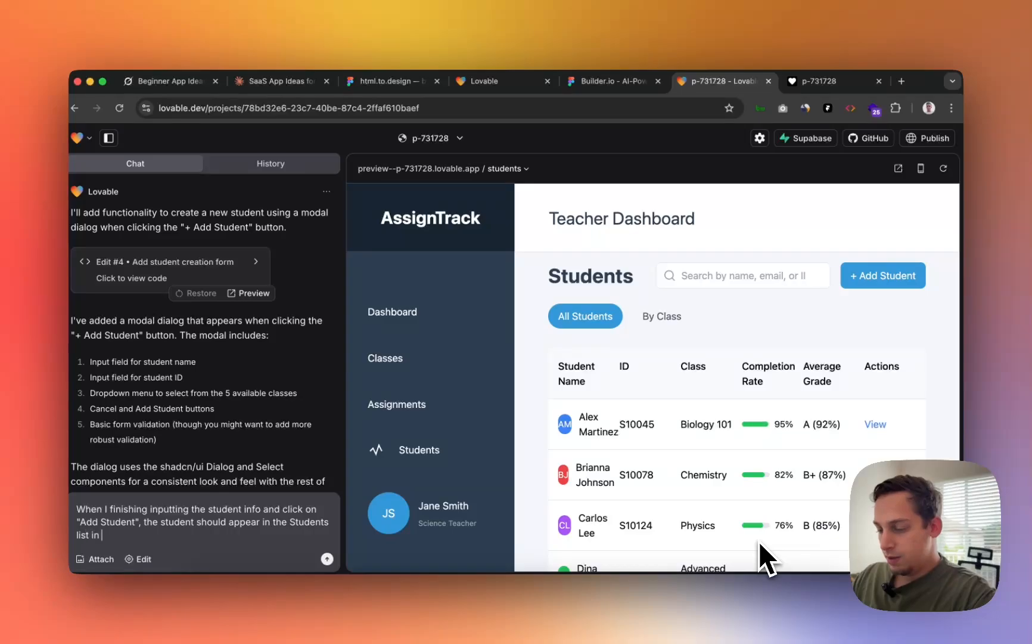
{"action": "type", "text": "the Students "}
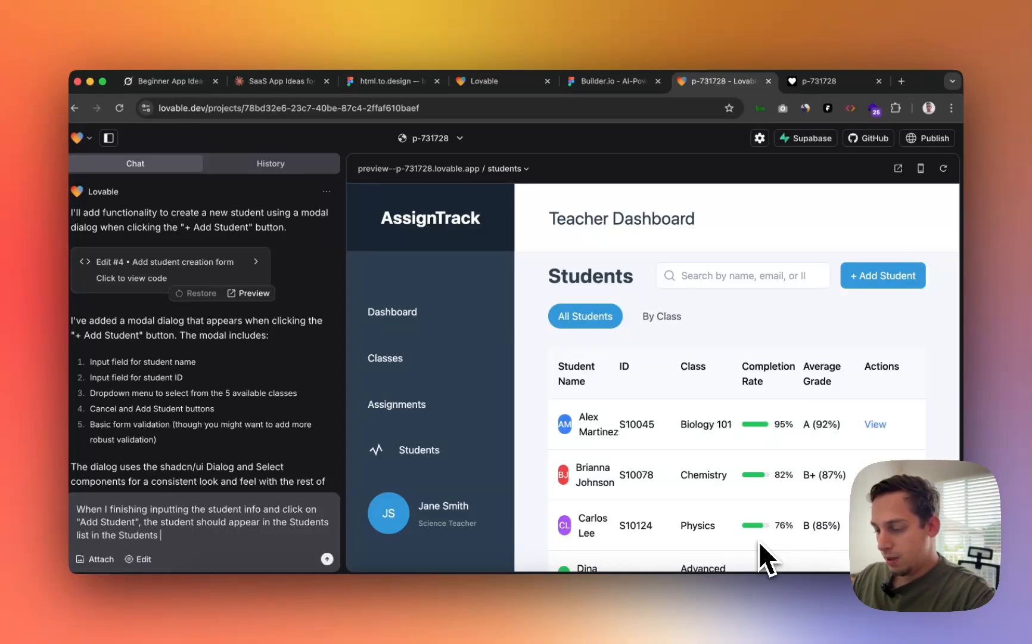
{"action": "type", "text": "tab."}
{"action": "key", "text": "Return"}
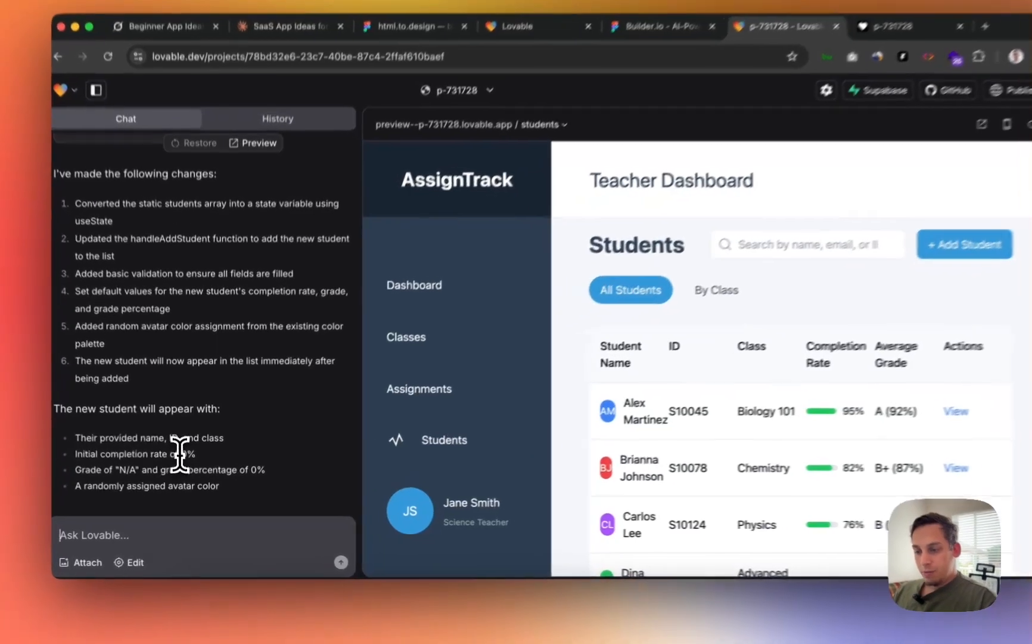
{"action": "left_click_drag", "start_coordinate": [184, 463], "coordinate": [263, 467]}
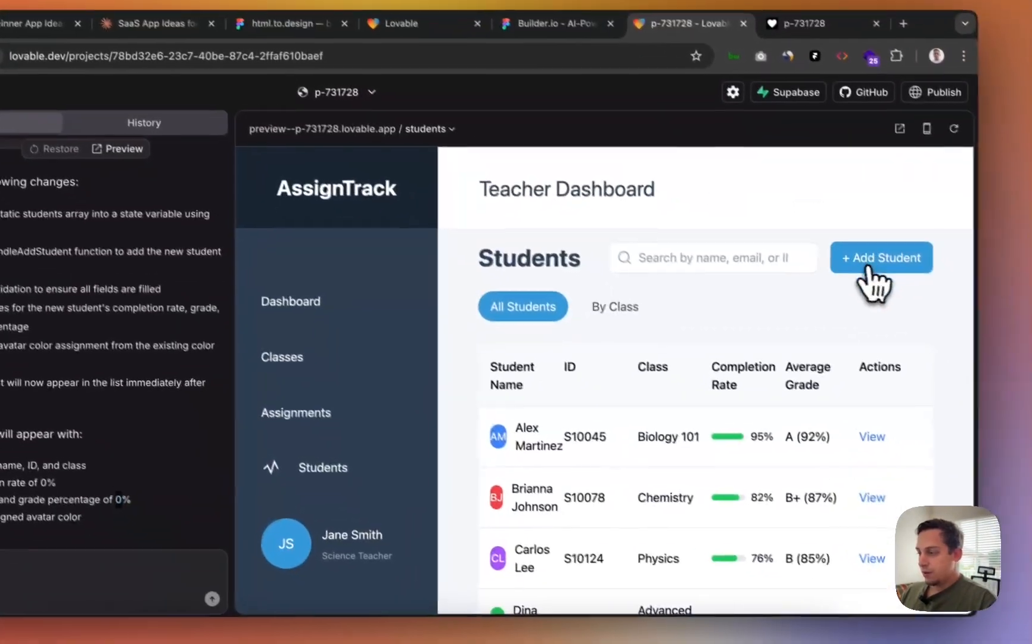
- Add a Physics student with a sample name and ID and confirm the new row at 0% completion
{"action": "left_click", "coordinate": [882, 265]}
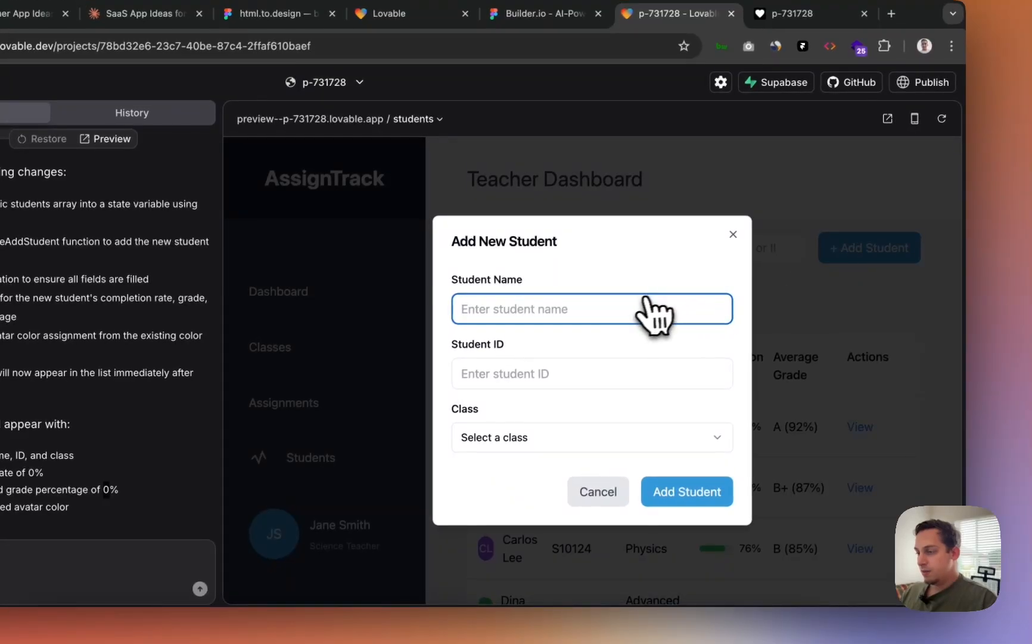
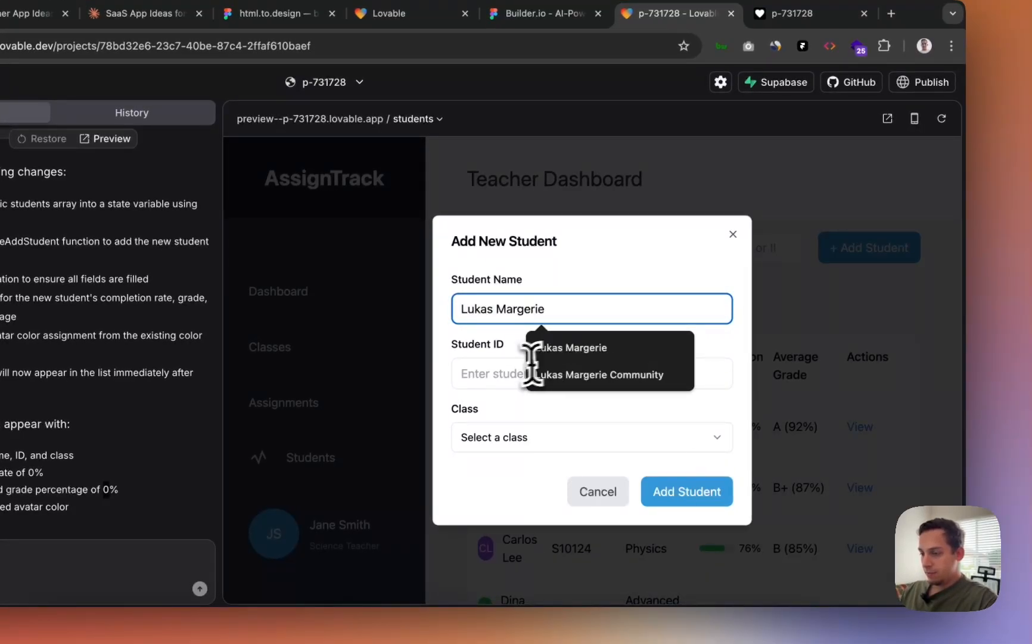
{"action": "key", "text": "Tab"}
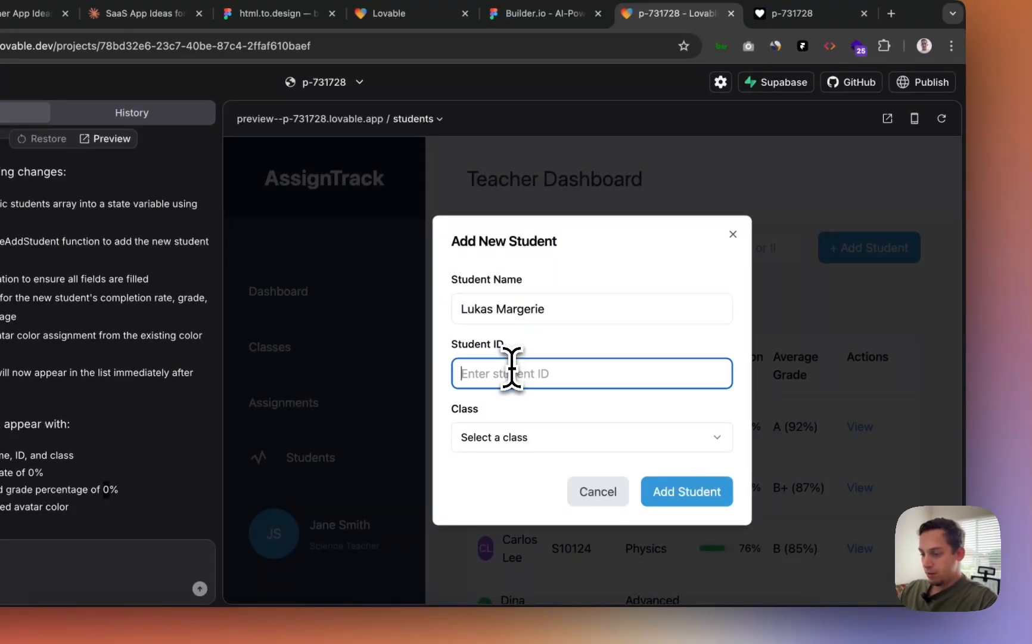
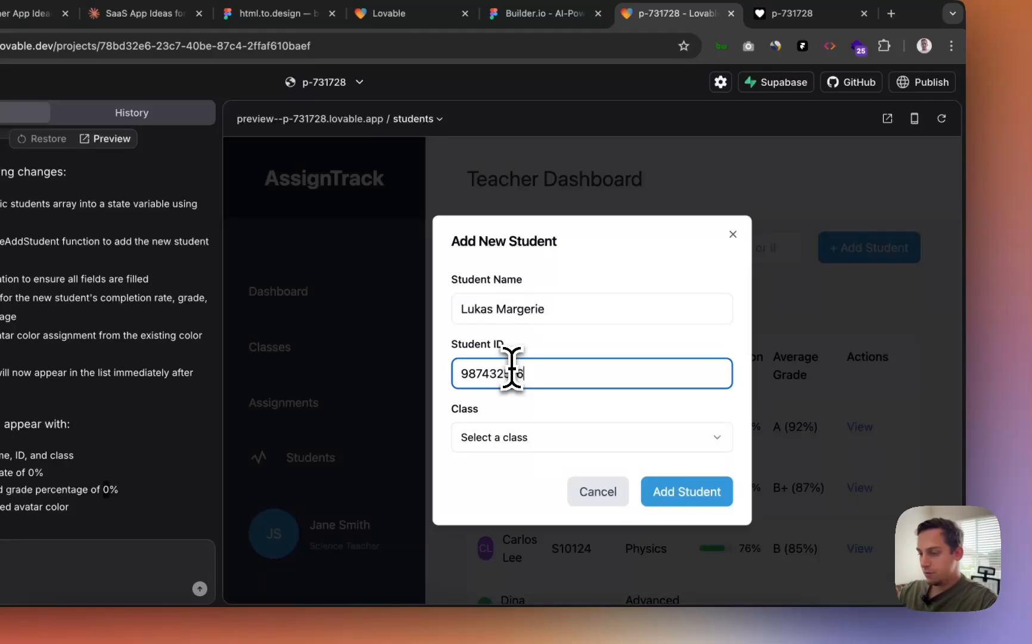
{"action": "left_click", "coordinate": [497, 438]}
{"action": "left_click", "coordinate": [512, 519]}
{"action": "left_click", "coordinate": [685, 500]}
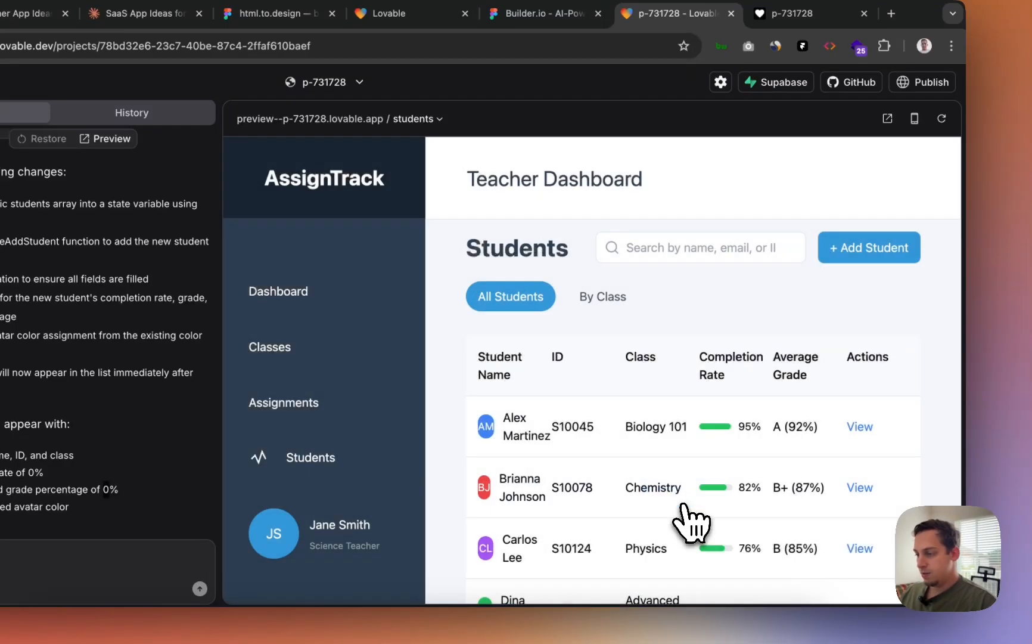
{"action": "scroll", "coordinate": [664, 520], "scroll_direction": "down", "scroll_amount": 6}
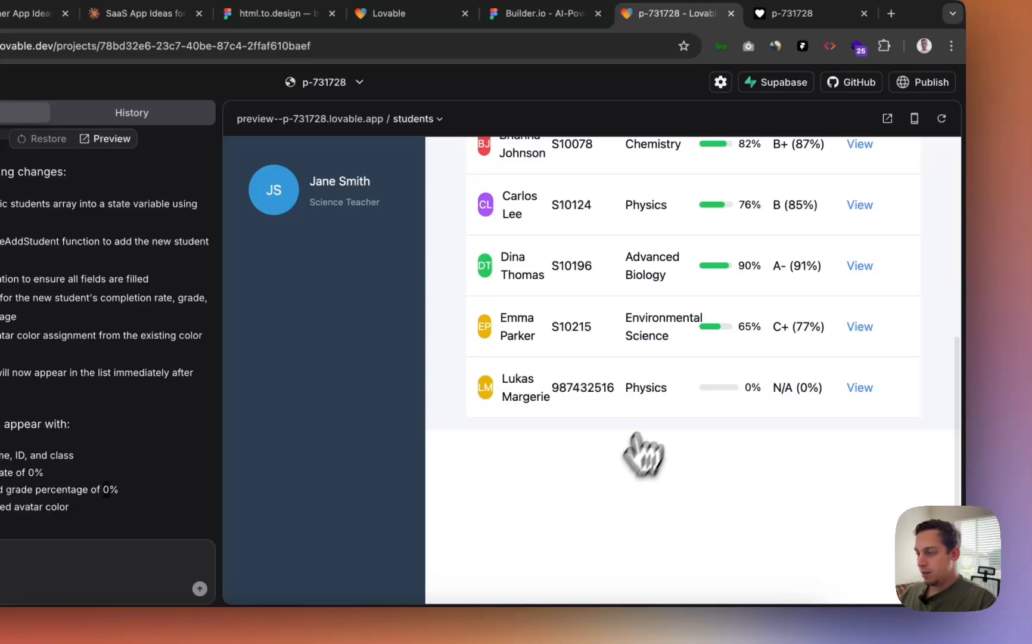
{"action": "scroll", "coordinate": [732, 411], "scroll_direction": "up", "scroll_amount": 5}
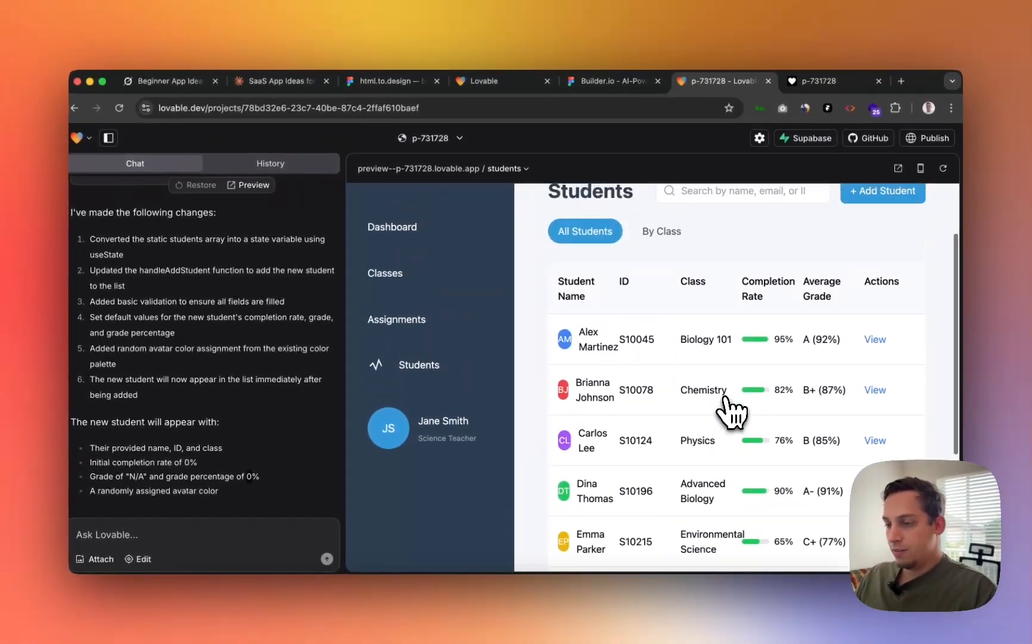
{"action": "scroll", "coordinate": [732, 411], "scroll_direction": "up", "scroll_amount": 3}
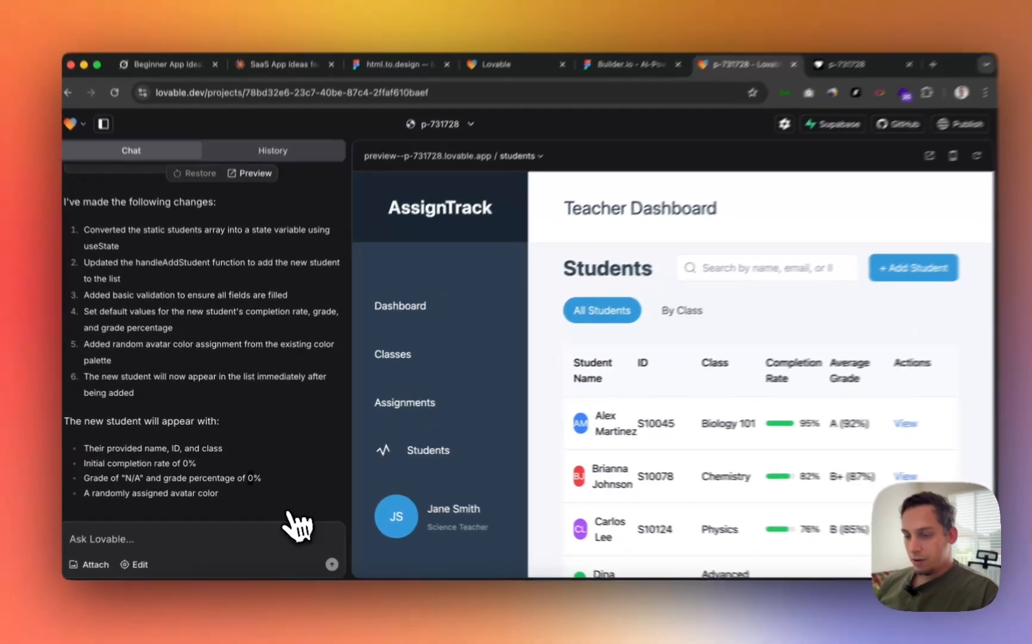
{"action": "left_click", "coordinate": [220, 531]}
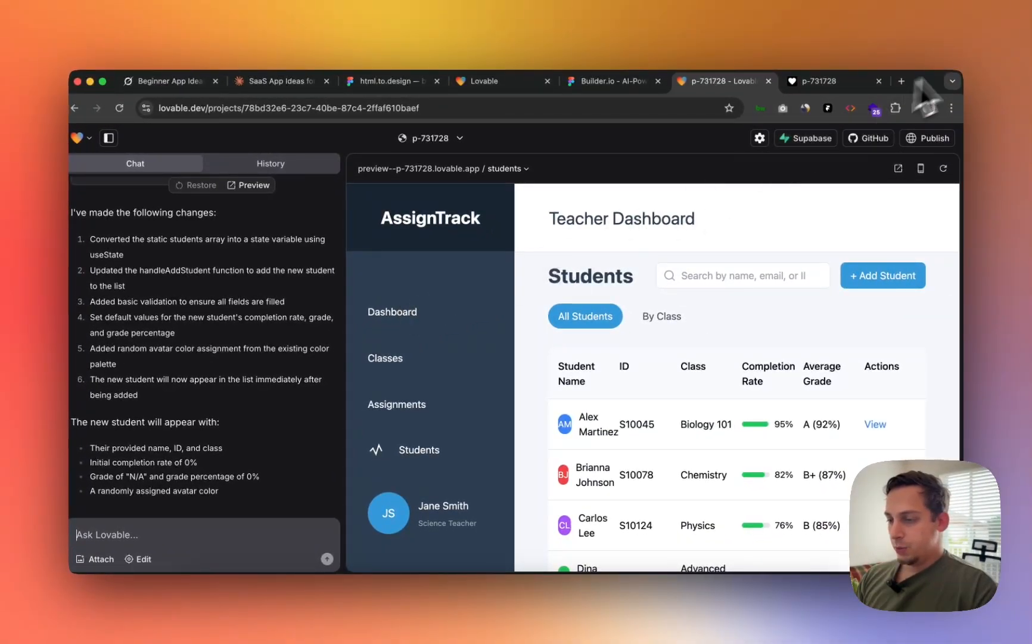
- Create a new Supabase project for the organization from Lovable's Supabase connection menu
{"action": "left_click", "coordinate": [805, 138]}
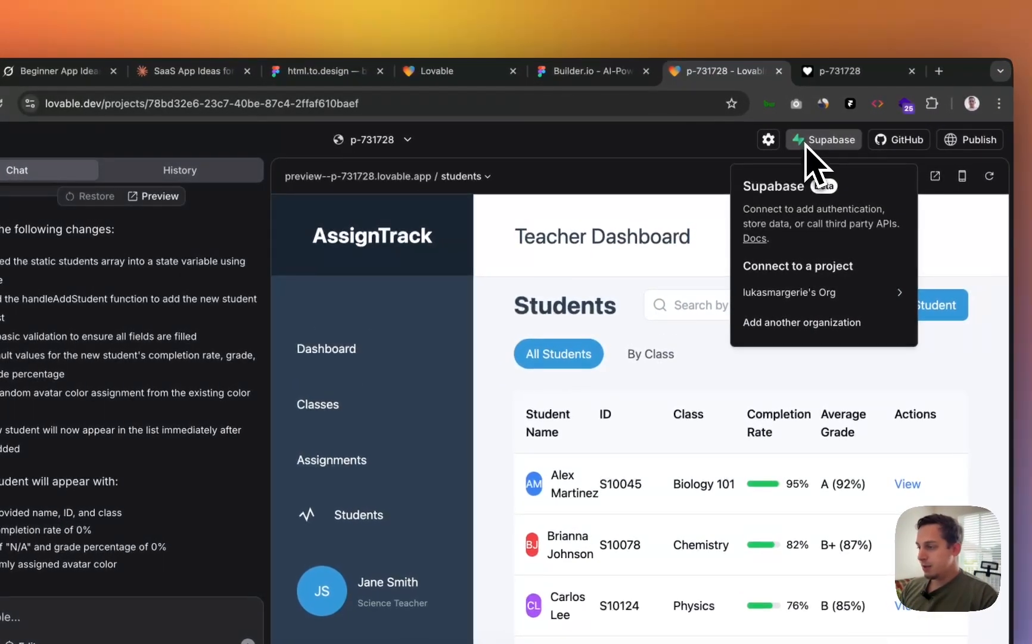
{"action": "mouse_move", "coordinate": [799, 286]}
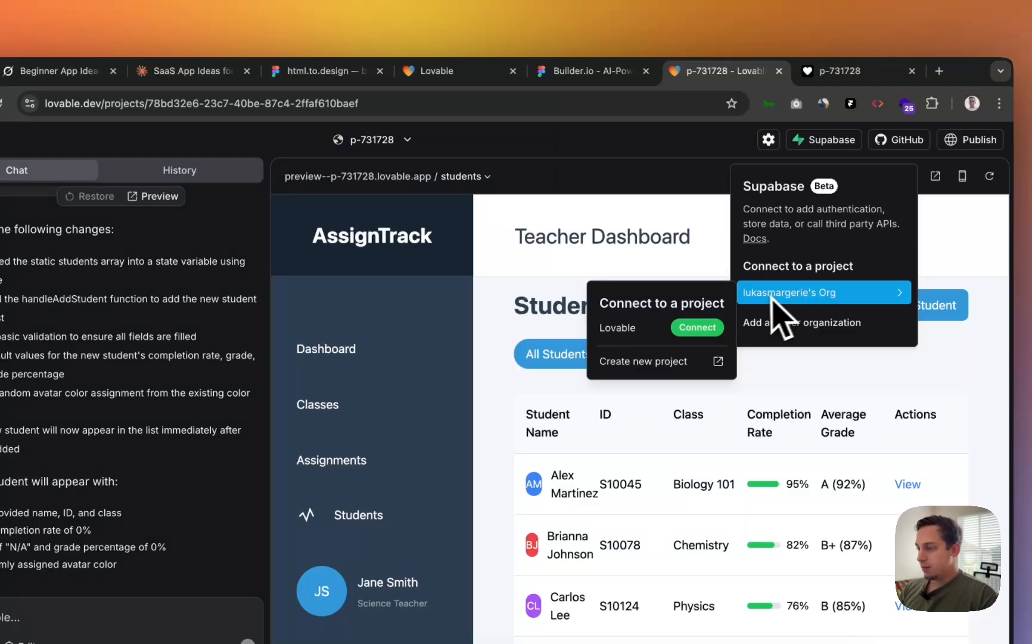
{"action": "left_click", "coordinate": [715, 361]}
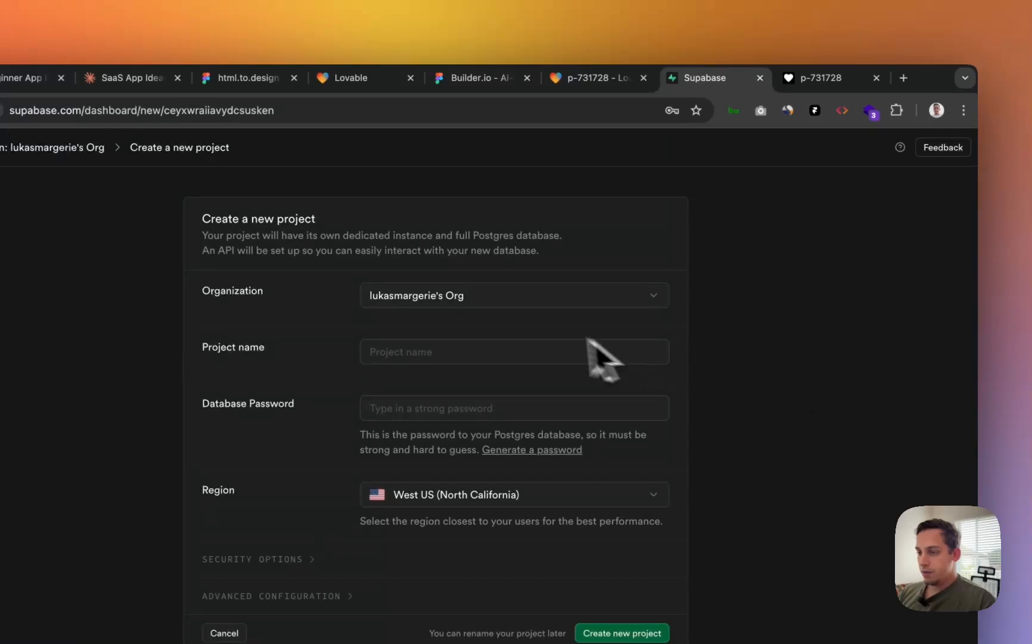
- Create project AssignTrack with a generated database password in region East US (North Virginia)
{"action": "left_click", "coordinate": [461, 351]}
{"action": "left_click", "coordinate": [564, 84]}
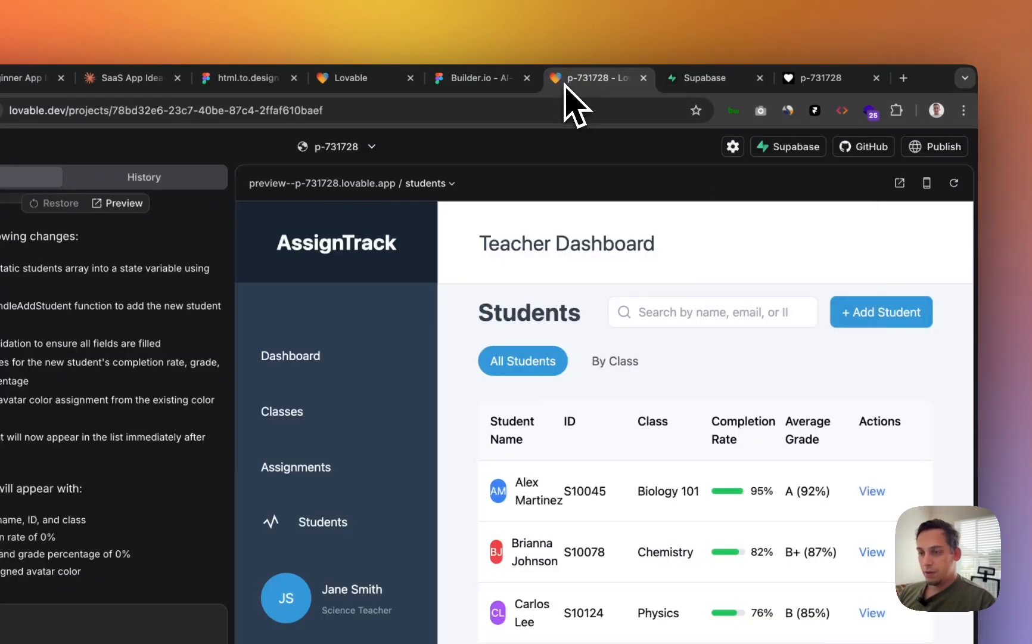
{"action": "left_click", "coordinate": [703, 83]}
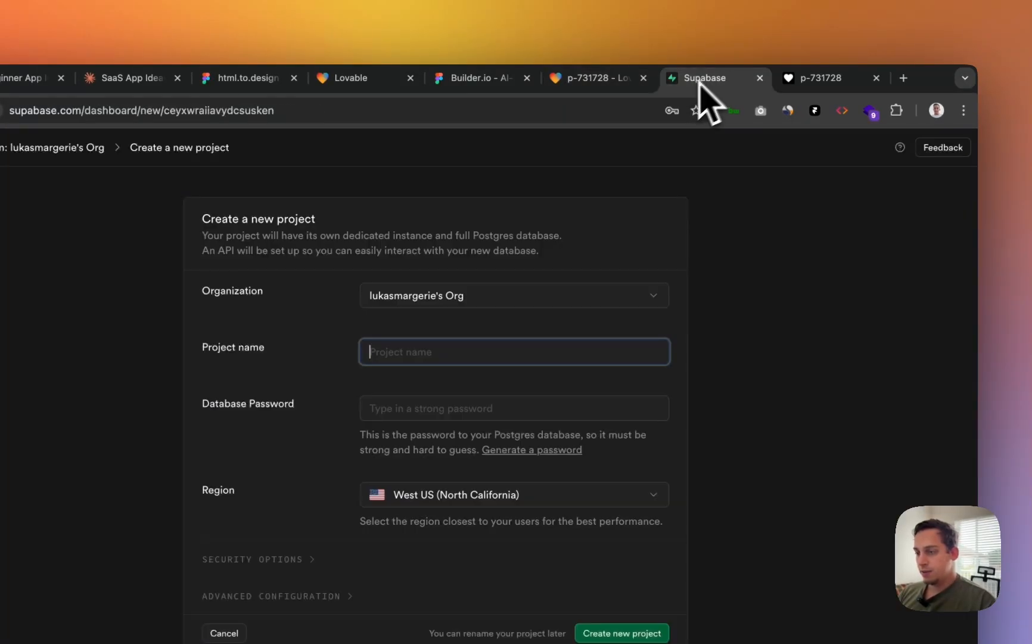
{"action": "type", "text": "AssignTrack"}
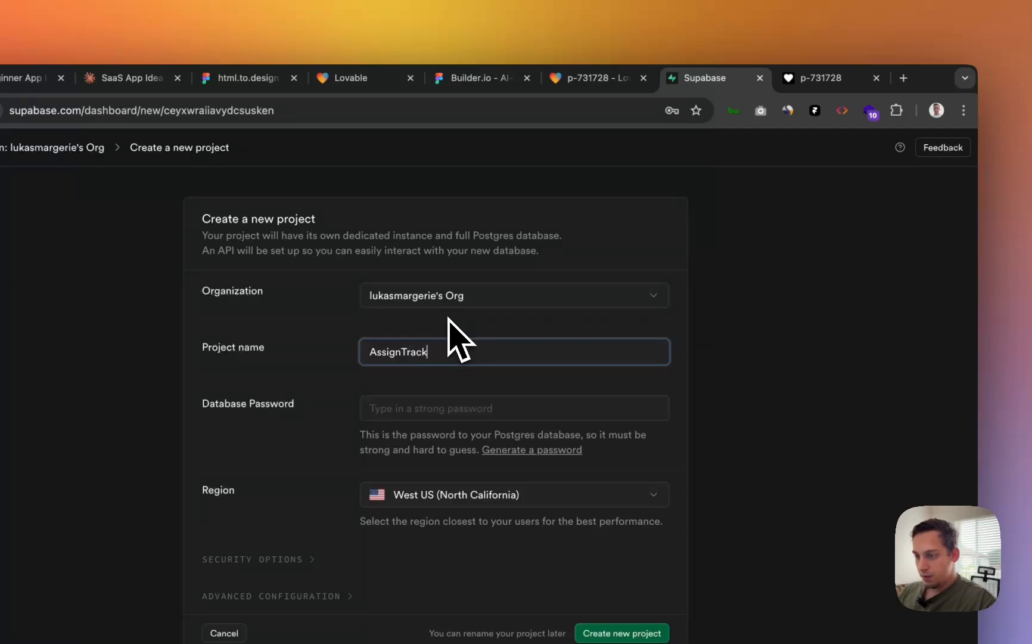
{"action": "left_click", "coordinate": [454, 407]}
{"action": "left_click", "coordinate": [458, 376]}
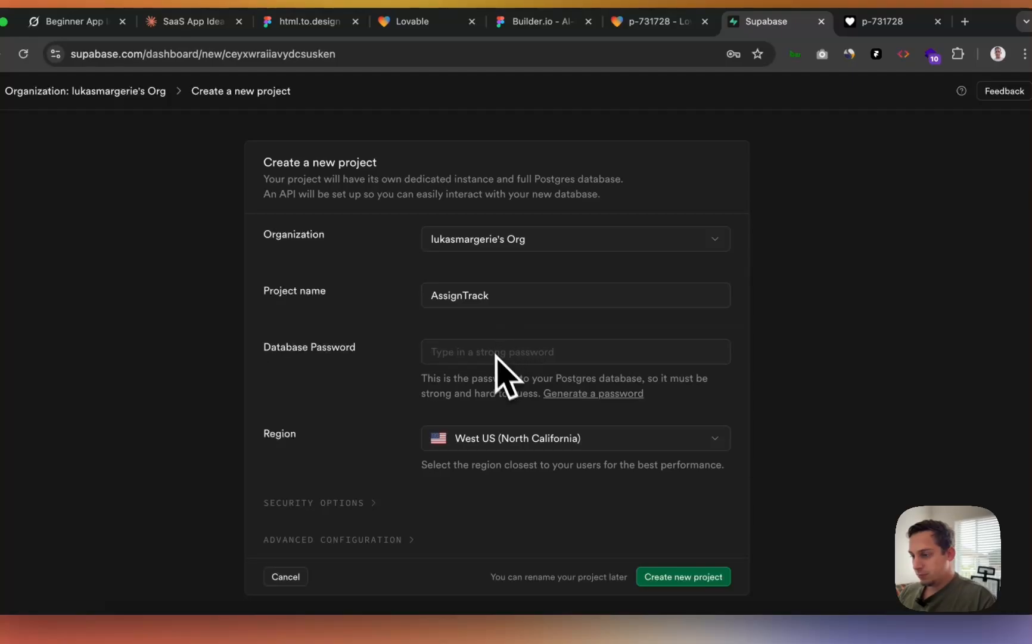
{"action": "left_click", "coordinate": [557, 394]}
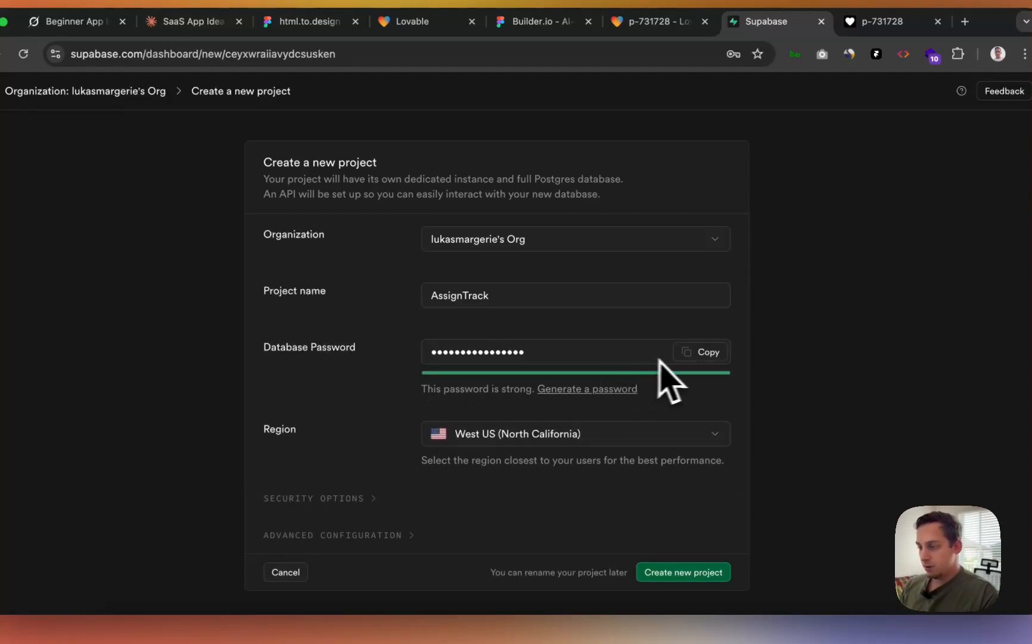
{"action": "left_click", "coordinate": [563, 353]}
{"action": "left_click", "coordinate": [510, 434]}
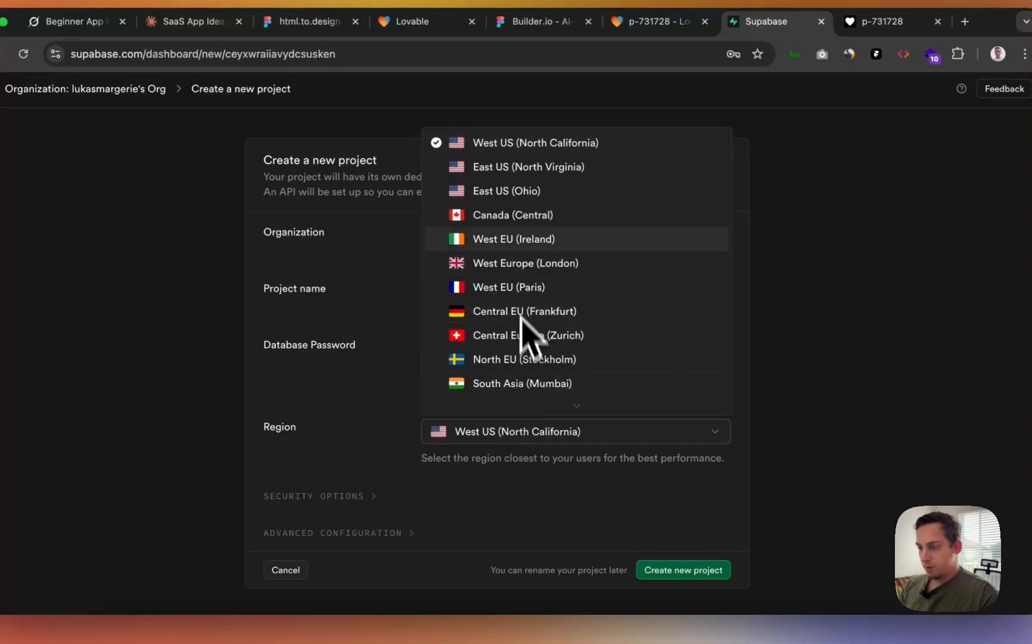
{"action": "left_click", "coordinate": [500, 169]}
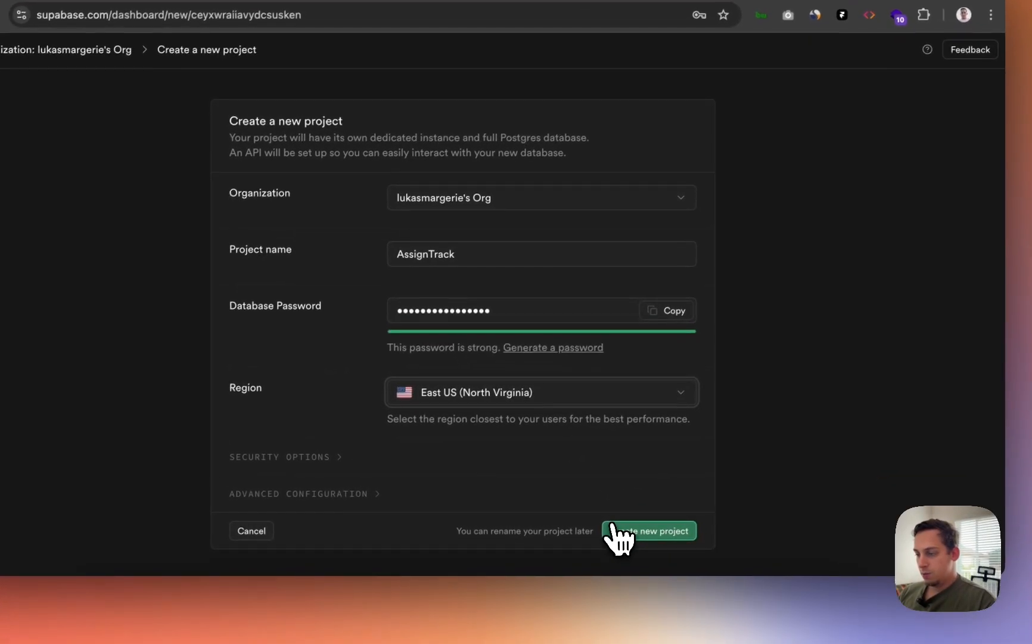
{"action": "left_click", "coordinate": [625, 543]}
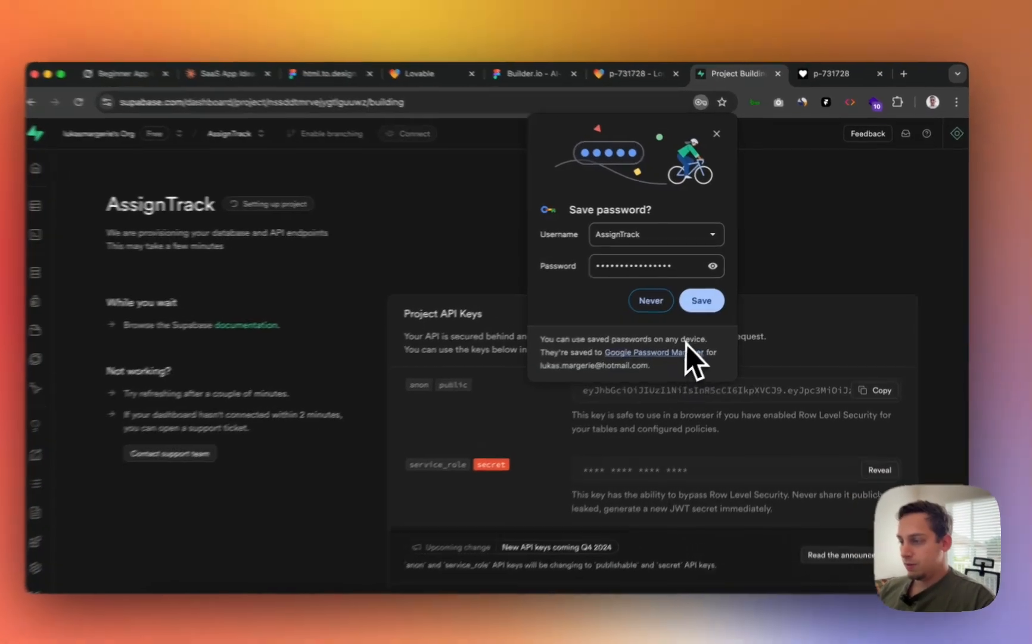
- Save the database password in Chrome, look over the project's API keys page, then return to Lovable
{"action": "left_click", "coordinate": [705, 298]}
{"action": "scroll", "coordinate": [649, 339], "scroll_direction": "down", "scroll_amount": 2}
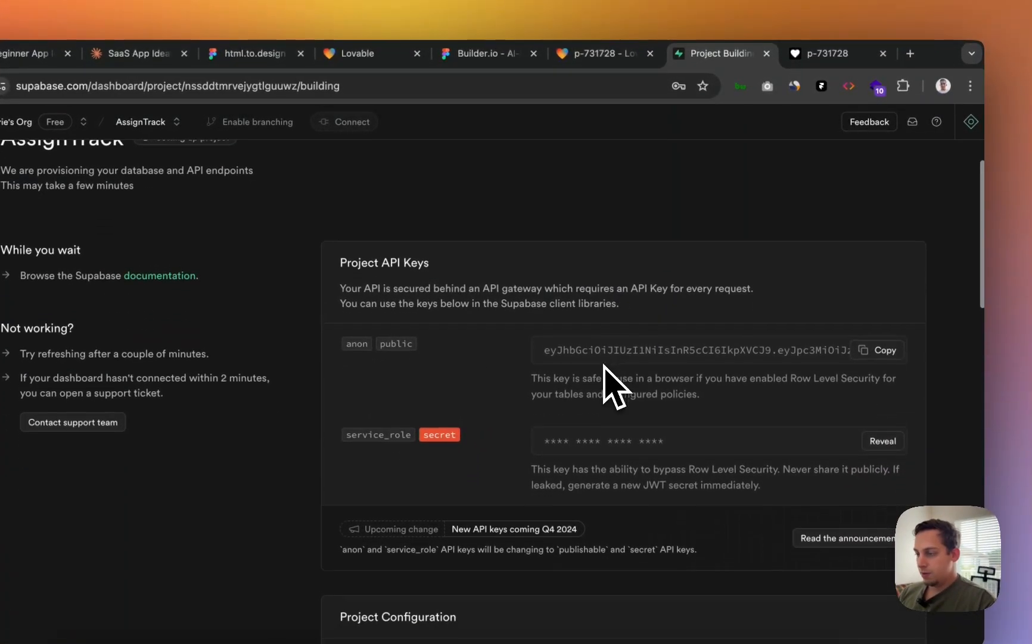
{"action": "scroll", "coordinate": [603, 365], "scroll_direction": "up", "scroll_amount": 2}
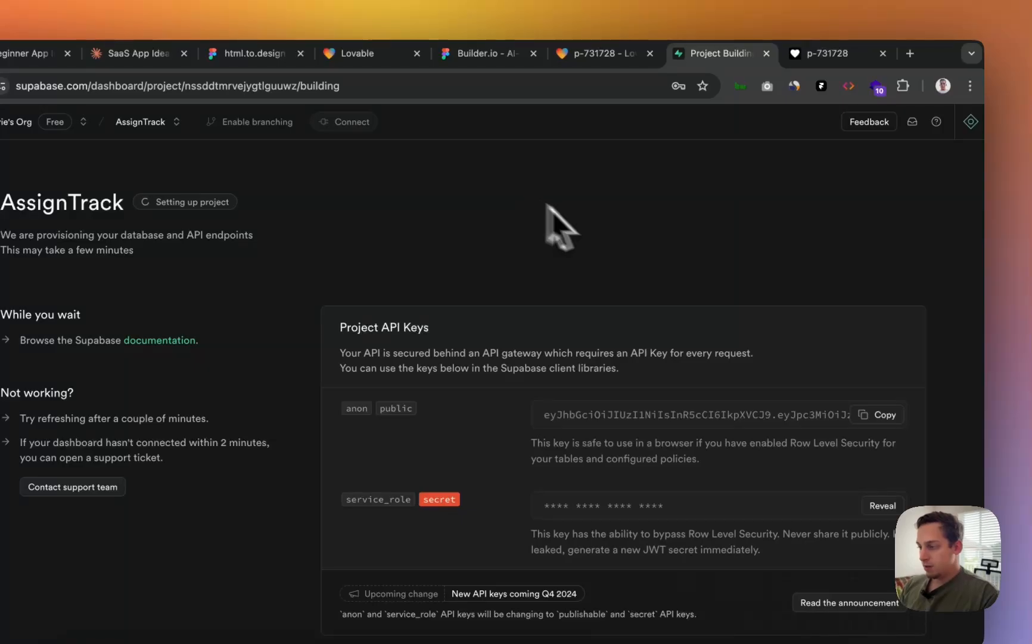
{"action": "scroll", "coordinate": [772, 345], "scroll_direction": "down", "scroll_amount": 5}
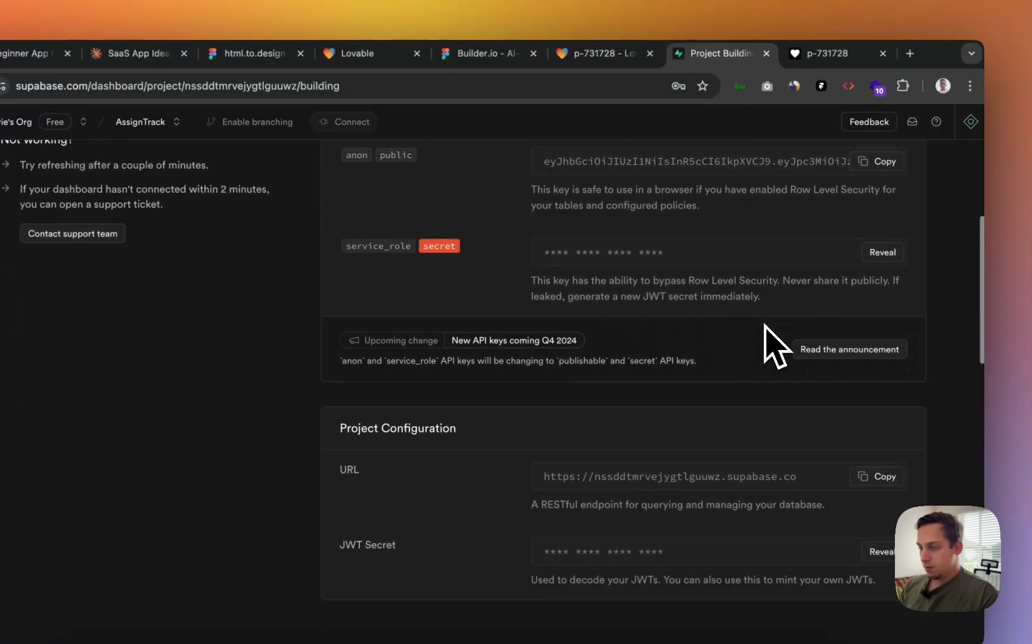
{"action": "scroll", "coordinate": [774, 346], "scroll_direction": "up", "scroll_amount": 5}
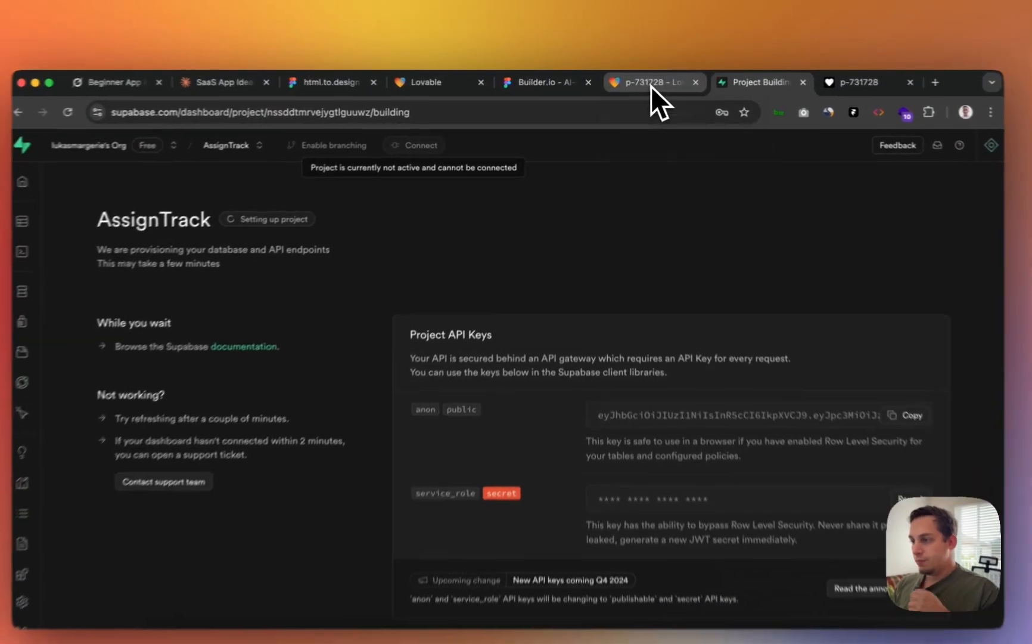
{"action": "left_click", "coordinate": [648, 83]}
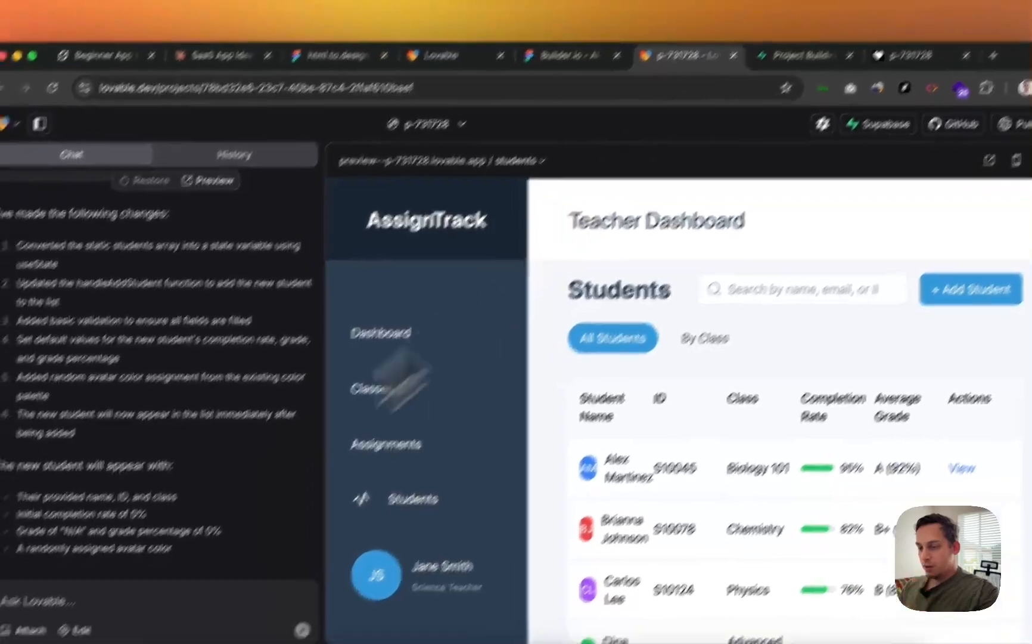
- Draft a prompt for a register/login authentication page connected to my Supabase project AssignTrack
{"action": "left_click", "coordinate": [53, 601]}
{"action": "type", "text": "ple"}
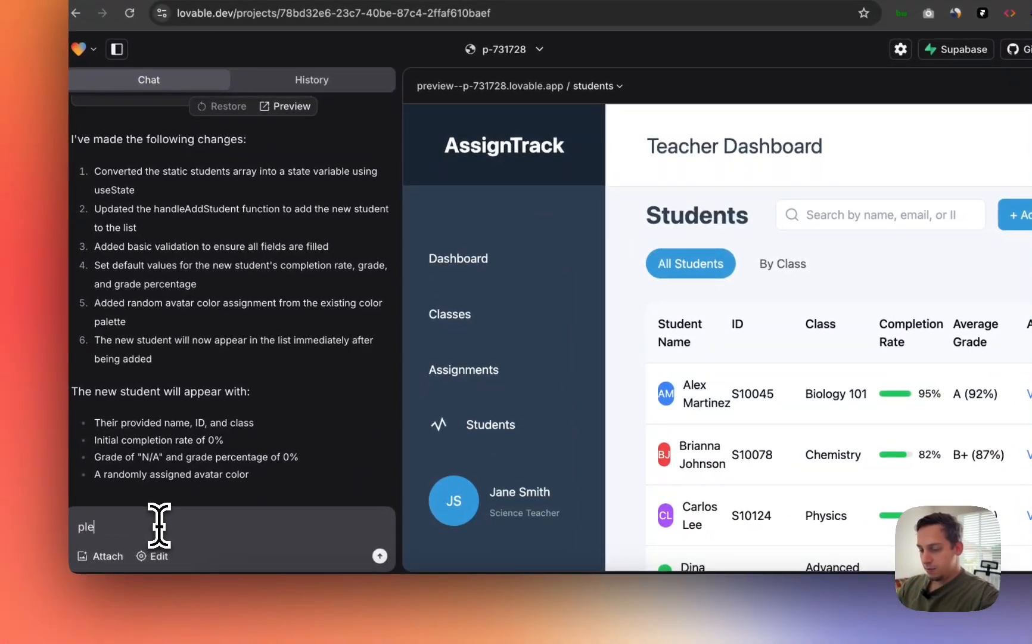
{"action": "type", "text": "ase add a authentication page, where user"}
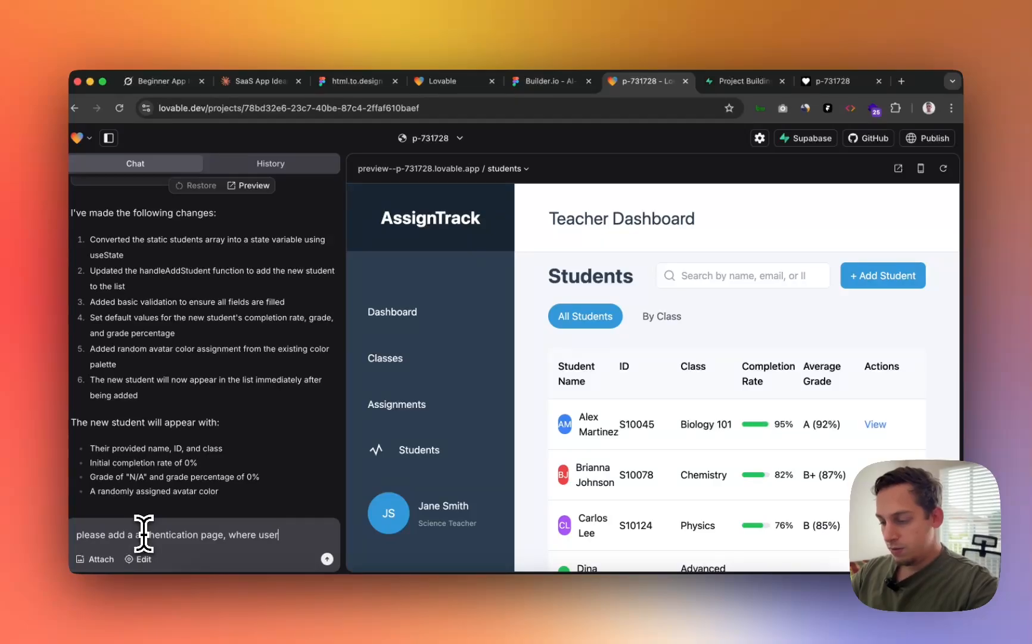
{"action": "type", "text": "register or log in to view the dashboard"}
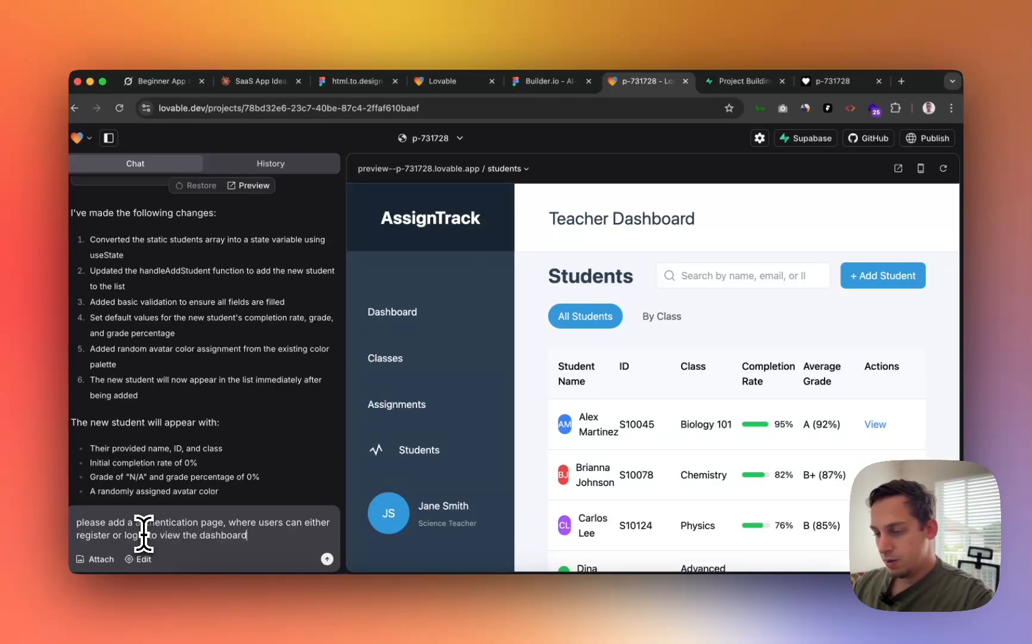
{"action": "key", "text": "shift+Return"}
{"action": "key", "text": "shift+Return"}
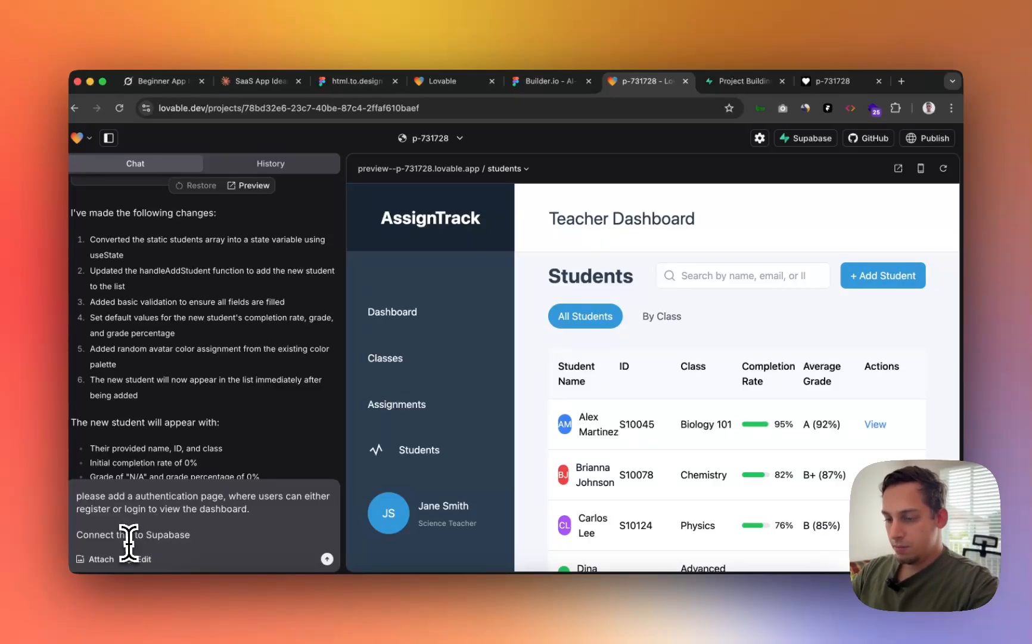
{"action": "left_click", "coordinate": [146, 534]}
{"action": "type", "text": "my"}
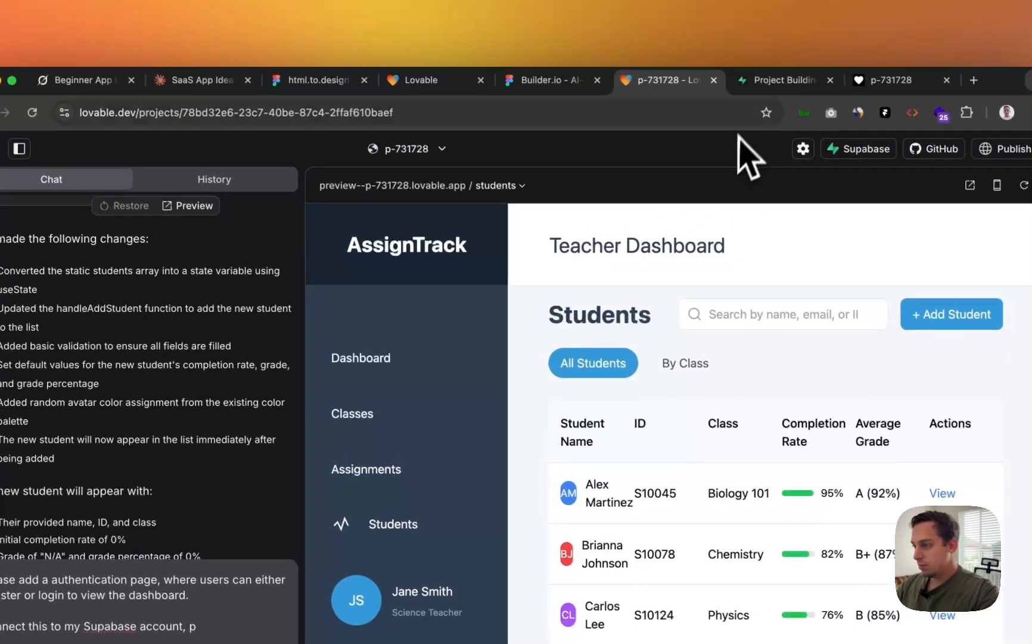
{"action": "left_click", "coordinate": [858, 3]}
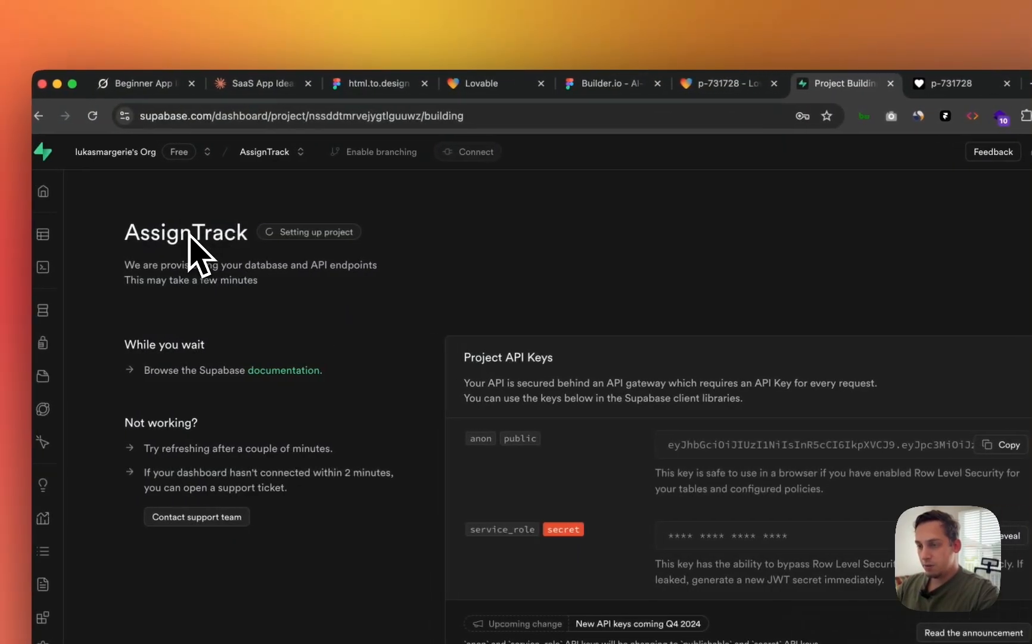
{"action": "left_click", "coordinate": [718, 82]}
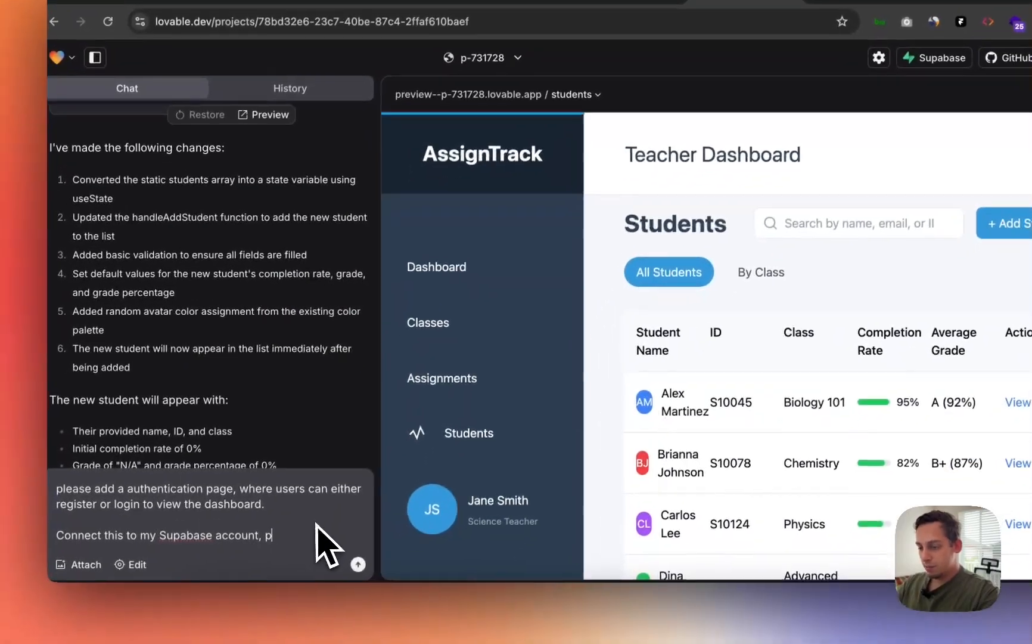
{"action": "type", "text": "roject na"}
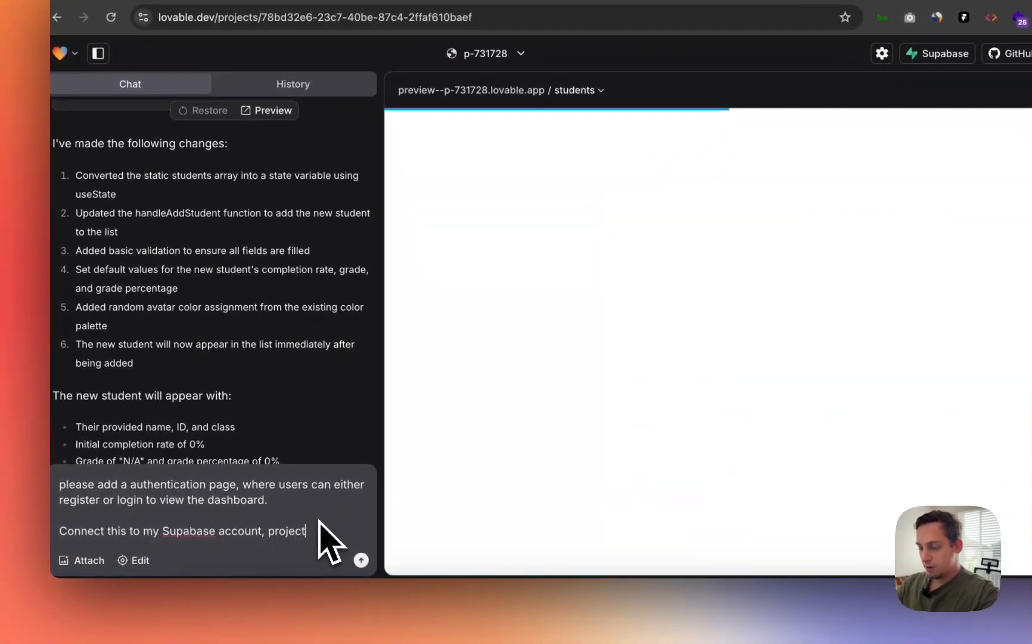
{"action": "type", "text": "me: Assing"}
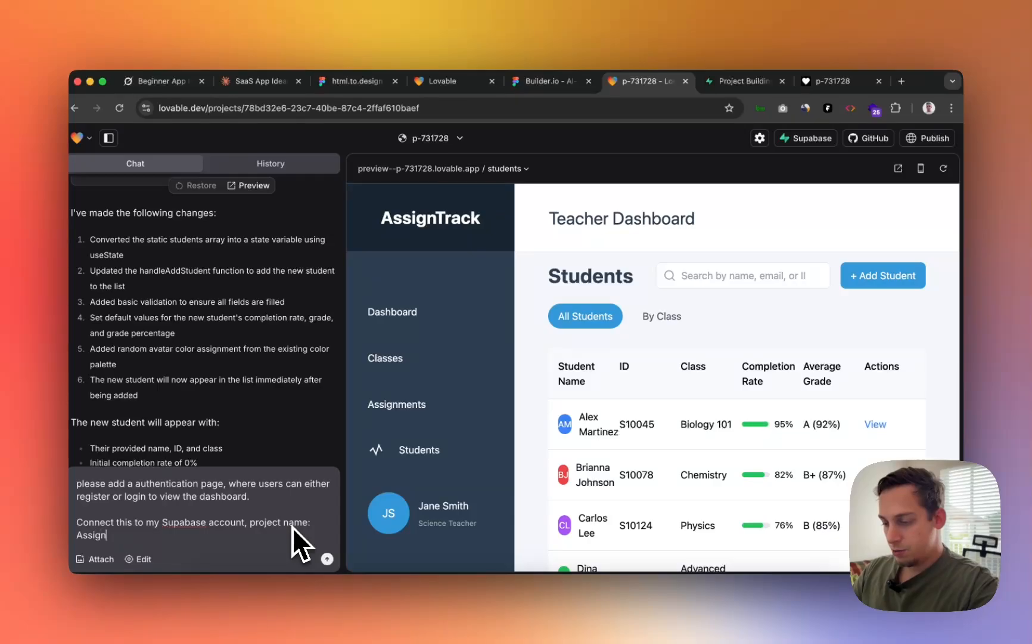
{"action": "type", "text": "ack"}
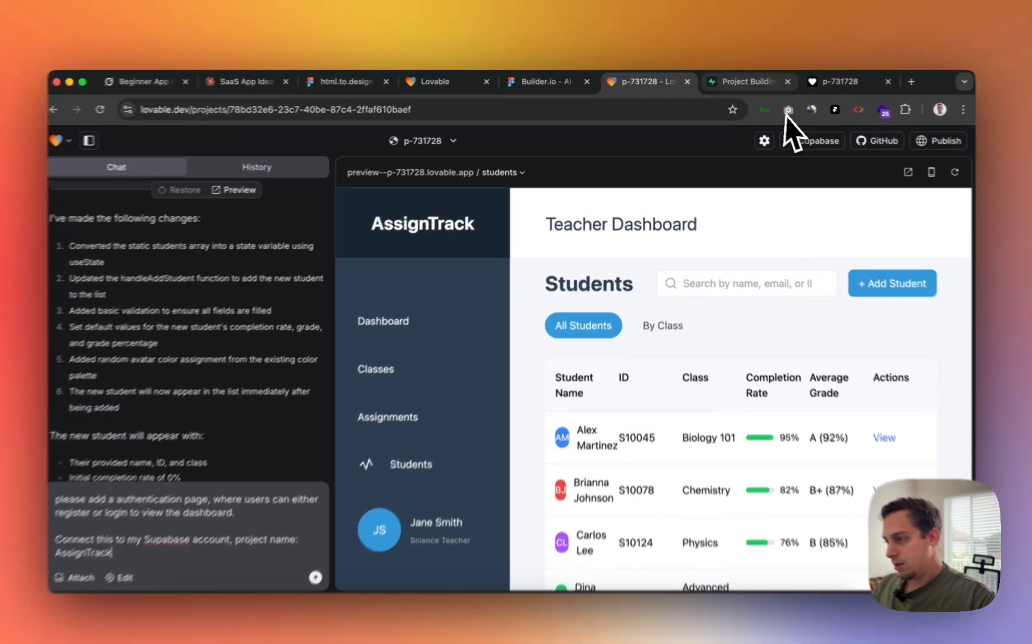
- Reload the Supabase setup page until AssignTrack is ready, then go back to the Lovable project
{"action": "left_click", "coordinate": [755, 82]}
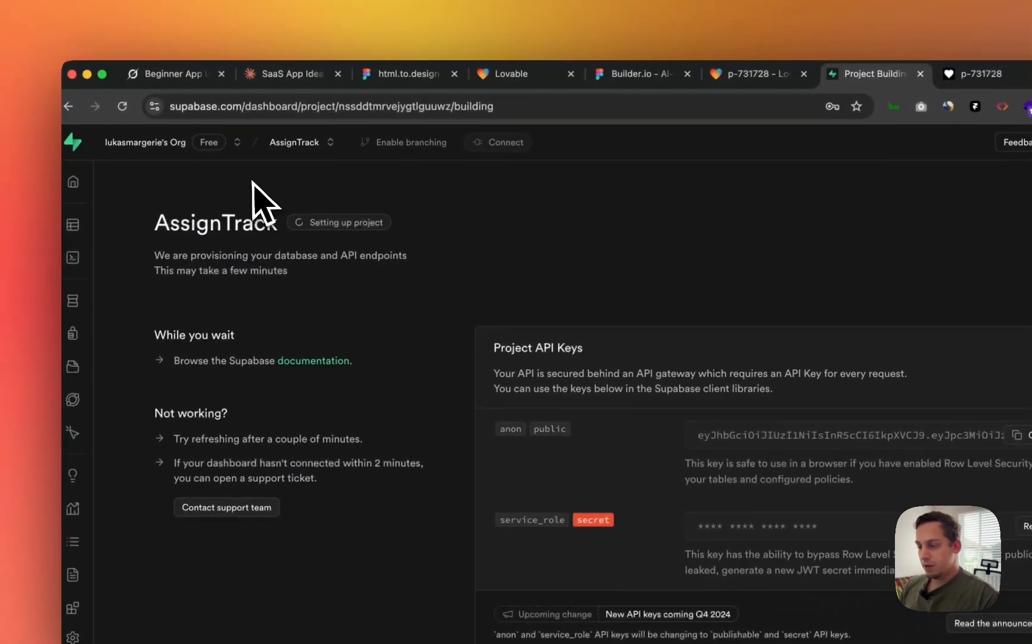
{"action": "left_click", "coordinate": [130, 112]}
{"action": "scroll", "coordinate": [417, 385], "scroll_direction": "down", "scroll_amount": 2}
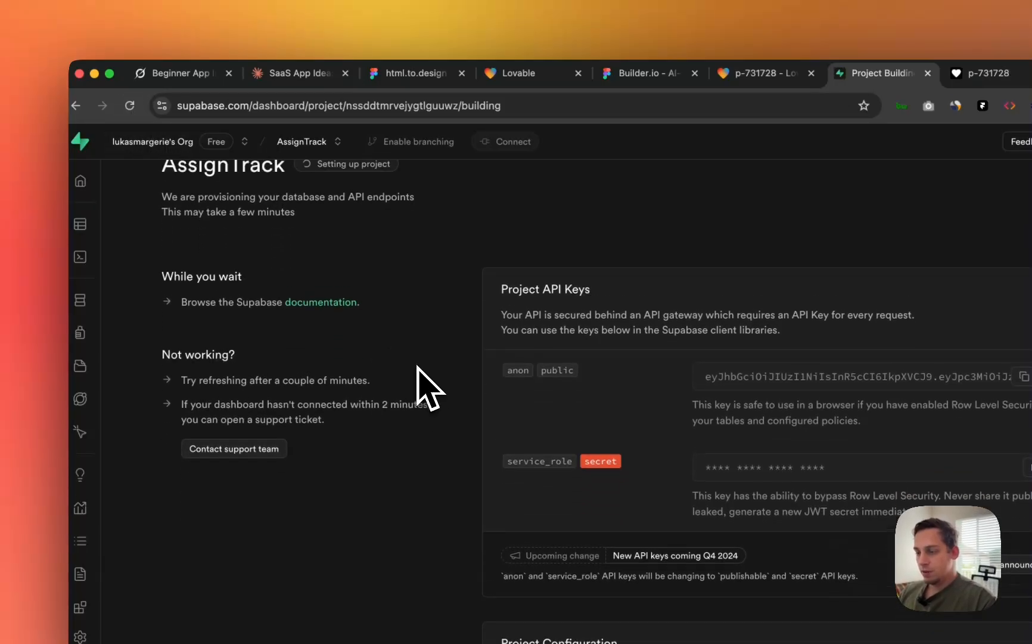
{"action": "scroll", "coordinate": [417, 366], "scroll_direction": "up", "scroll_amount": 2}
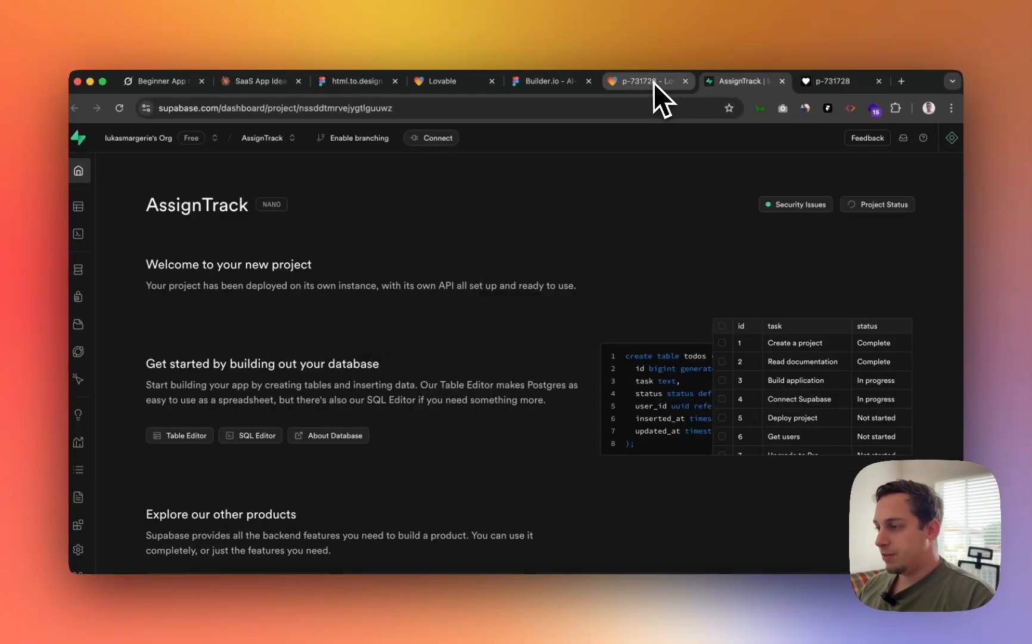
{"action": "left_click", "coordinate": [654, 83]}
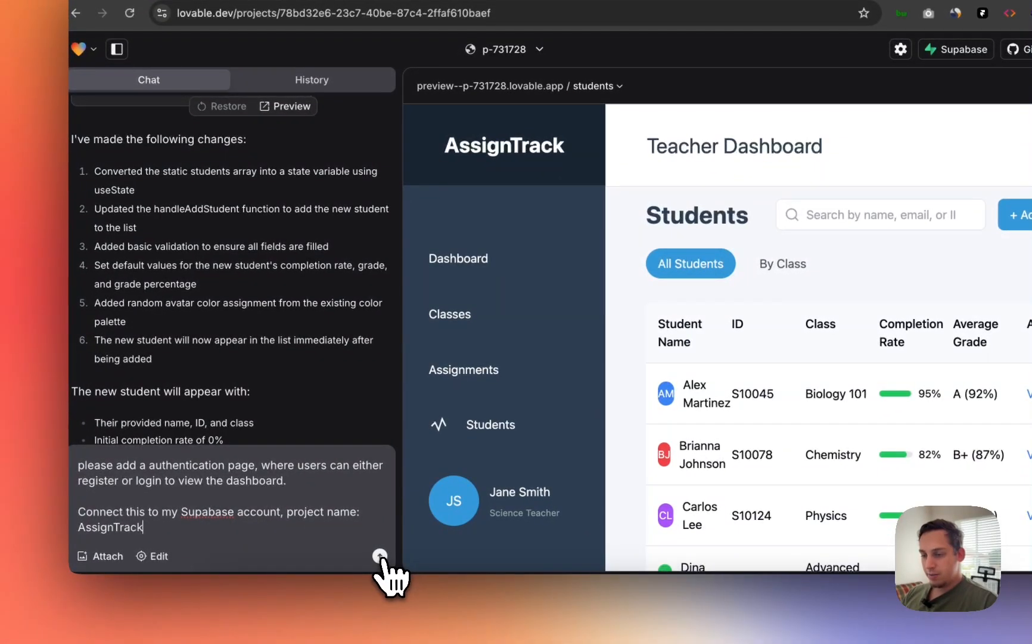
- Send the drafted authentication-page request that names the AssignTrack Supabase project
{"action": "left_click", "coordinate": [379, 556]}
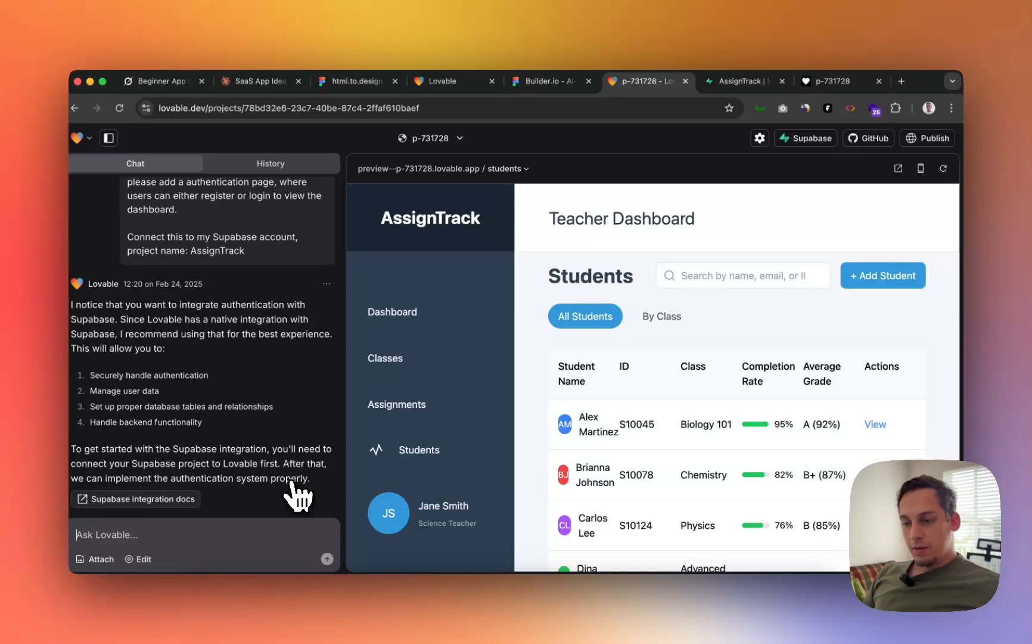
- Connect the Lovable project to the AssignTrack Supabase project under the organization and confirm
{"action": "left_click", "coordinate": [805, 137]}
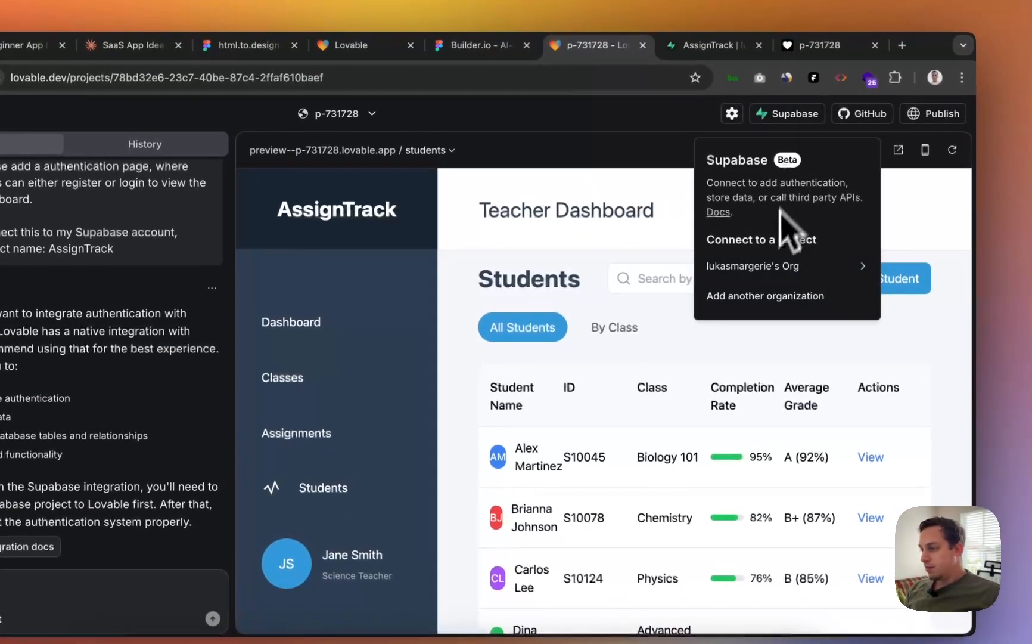
{"action": "mouse_move", "coordinate": [736, 265]}
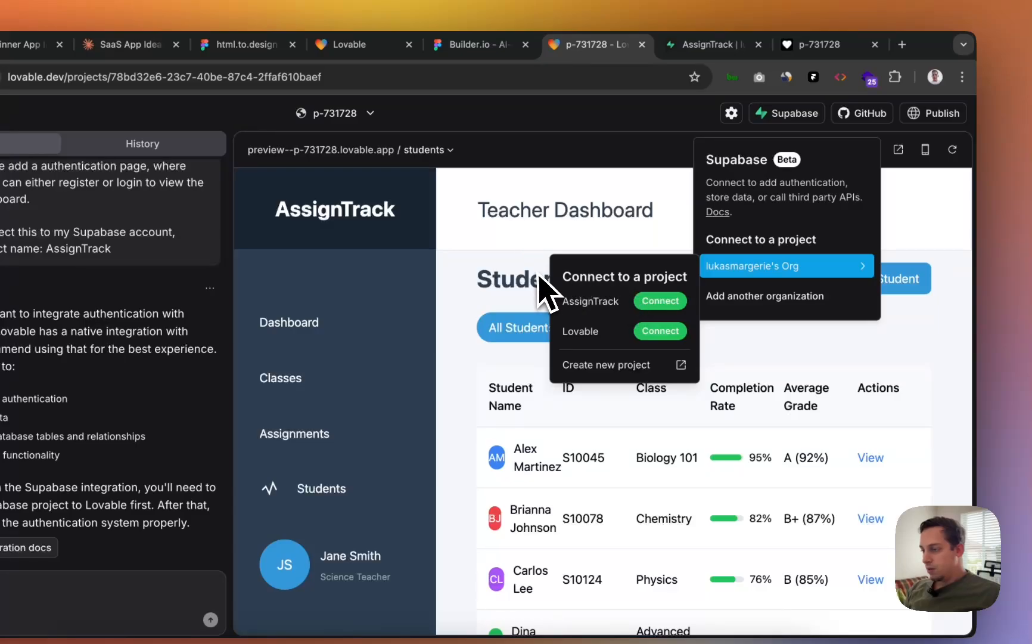
{"action": "left_click", "coordinate": [643, 303]}
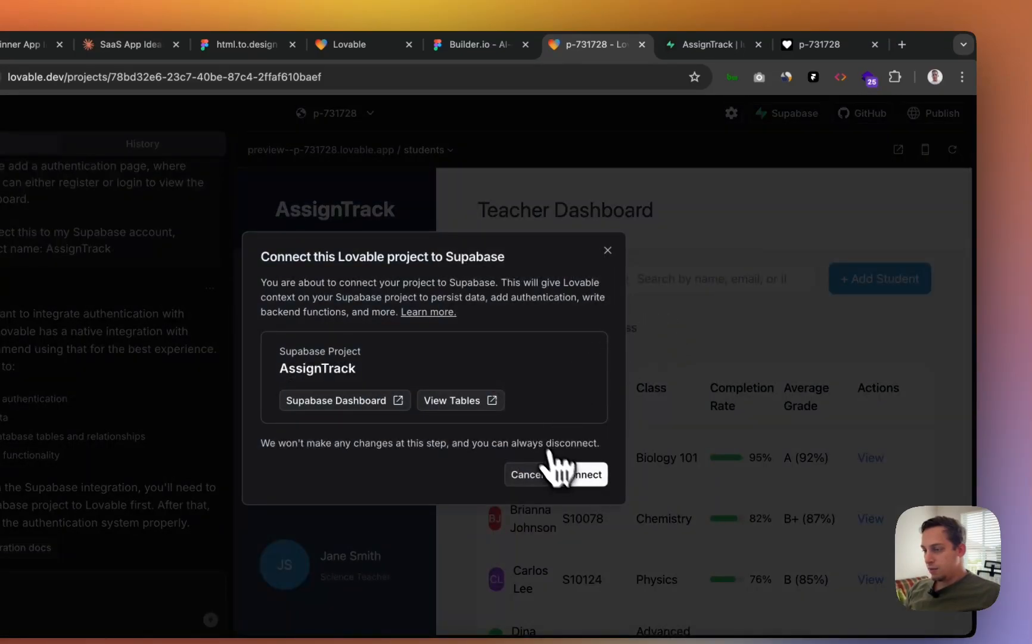
{"action": "left_click", "coordinate": [571, 474]}
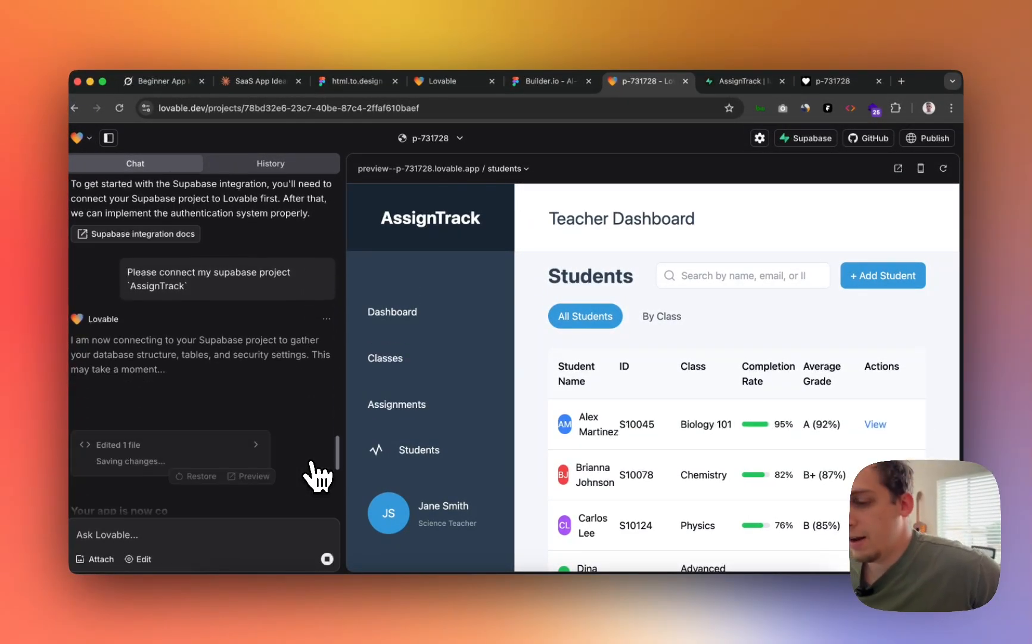
{"action": "scroll", "coordinate": [237, 352], "scroll_direction": "up", "scroll_amount": 5}
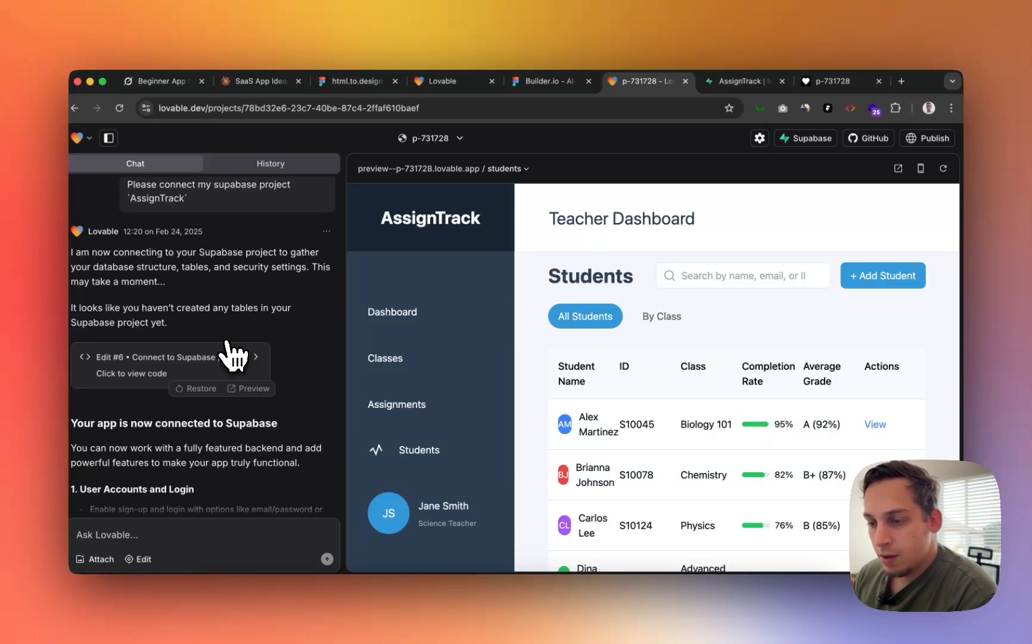
{"action": "scroll", "coordinate": [235, 356], "scroll_direction": "down", "scroll_amount": 2}
{"action": "scroll", "coordinate": [235, 356], "scroll_direction": "down", "scroll_amount": 5}
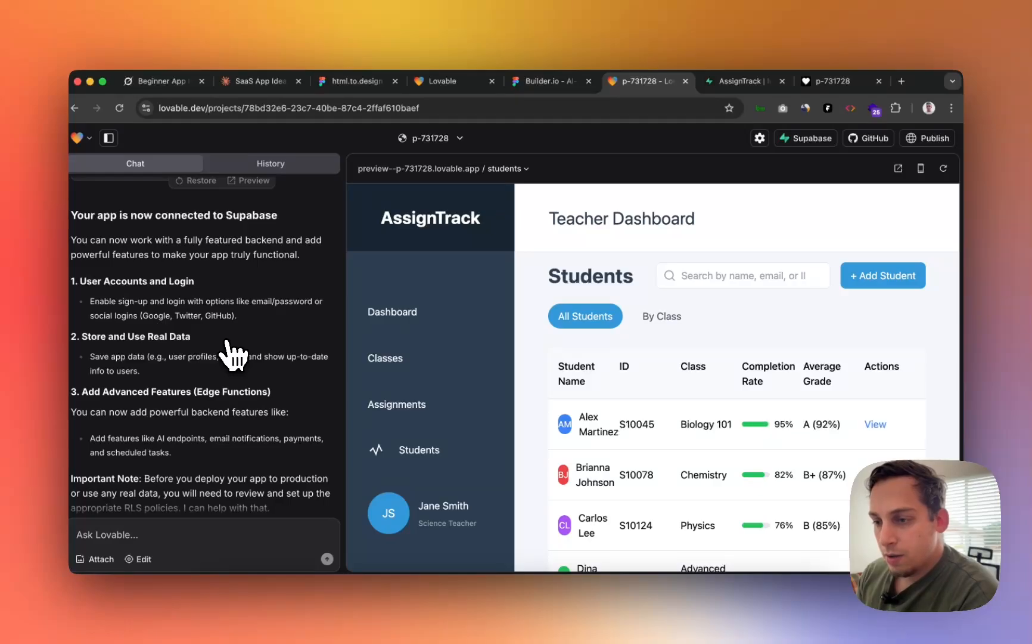
{"action": "scroll", "coordinate": [234, 356], "scroll_direction": "down", "scroll_amount": 2}
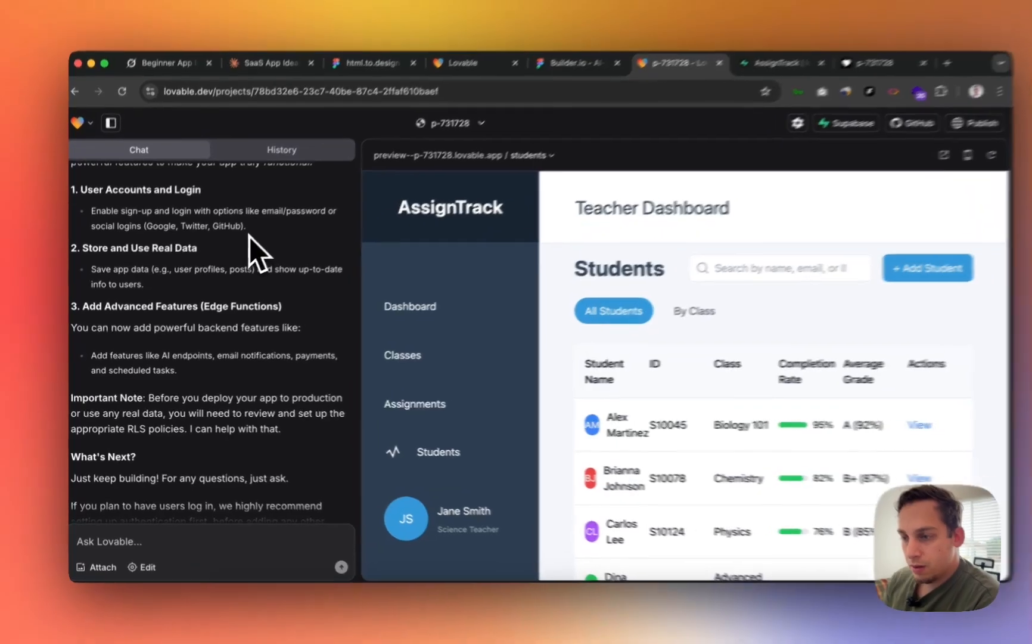
- Copy the sign-up and login suggestion with Google, Twitter and GitHub logins into the chat box
{"action": "left_click_drag", "start_coordinate": [249, 236], "coordinate": [92, 210]}
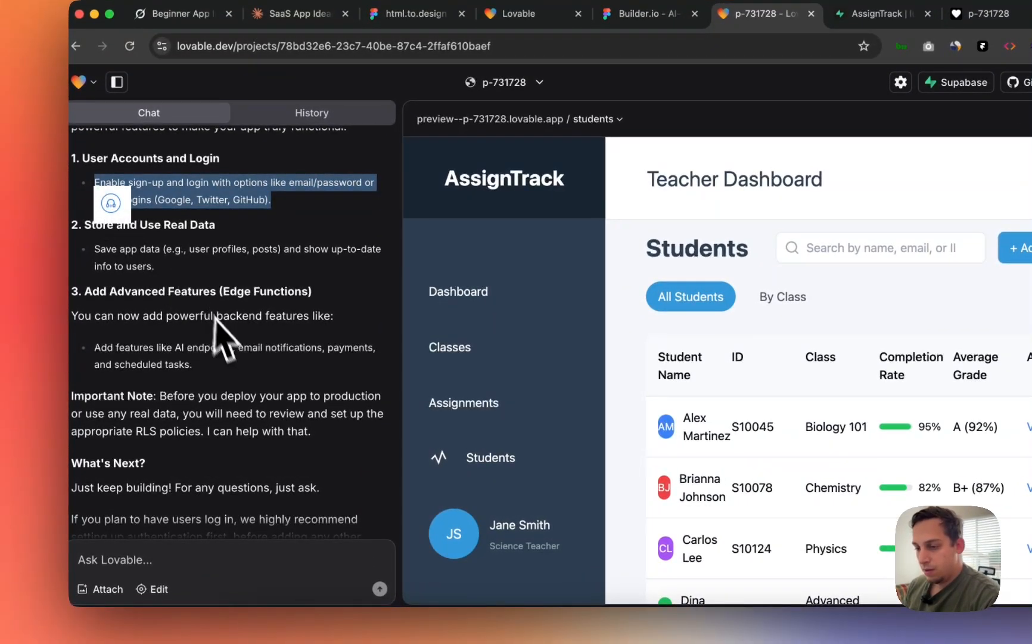
{"action": "key", "text": "ctrl+c"}
{"action": "left_click", "coordinate": [280, 563]}
{"action": "key", "text": "ctrl+v"}
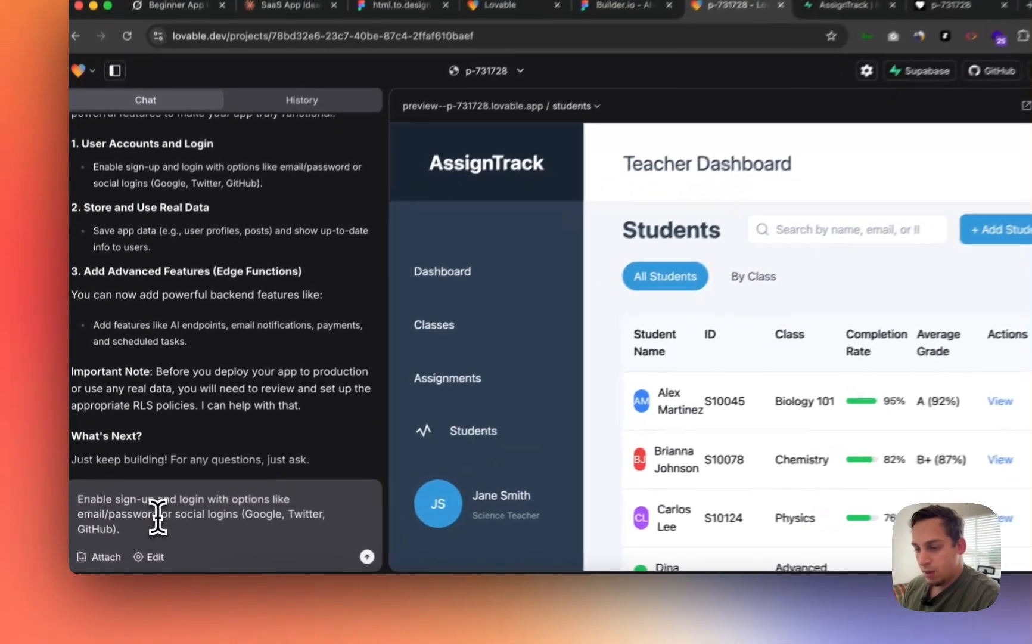
- Edit the message to ask for a login page with email/password, then send it
{"action": "left_click_drag", "start_coordinate": [145, 522], "coordinate": [76, 522]}
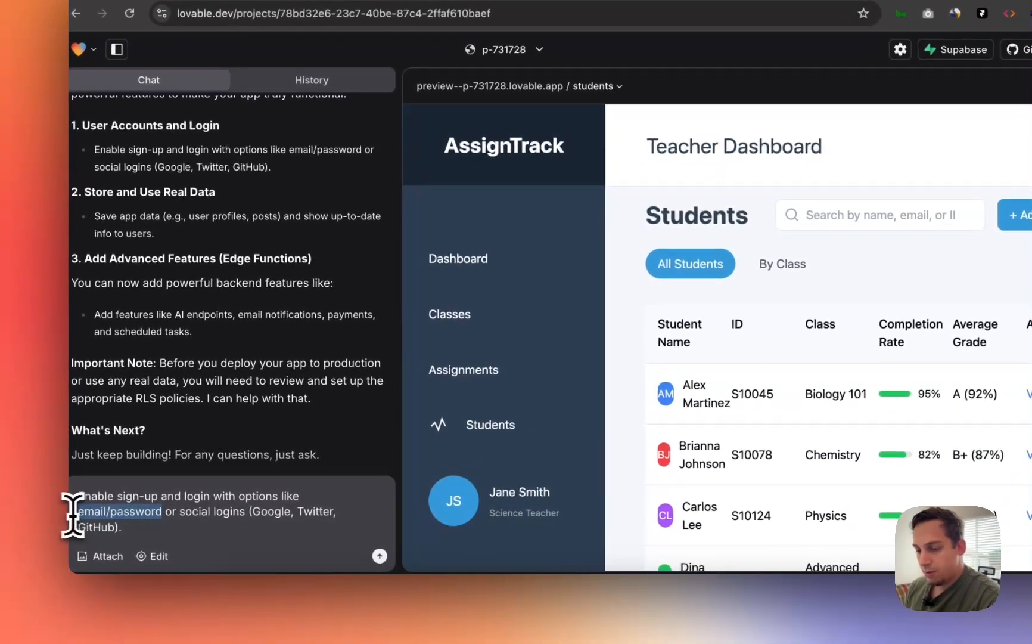
{"action": "key", "text": "super+c"}
{"action": "left_click", "coordinate": [239, 496]}
{"action": "key", "text": "super+v"}
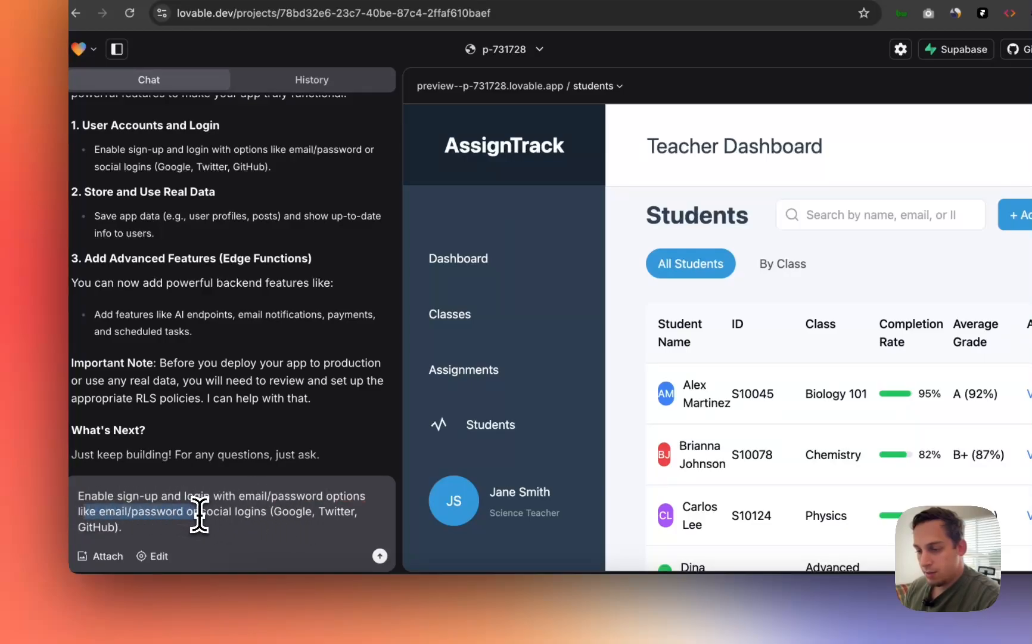
{"action": "type", "text": "ia"}
{"action": "left_click", "coordinate": [338, 523]}
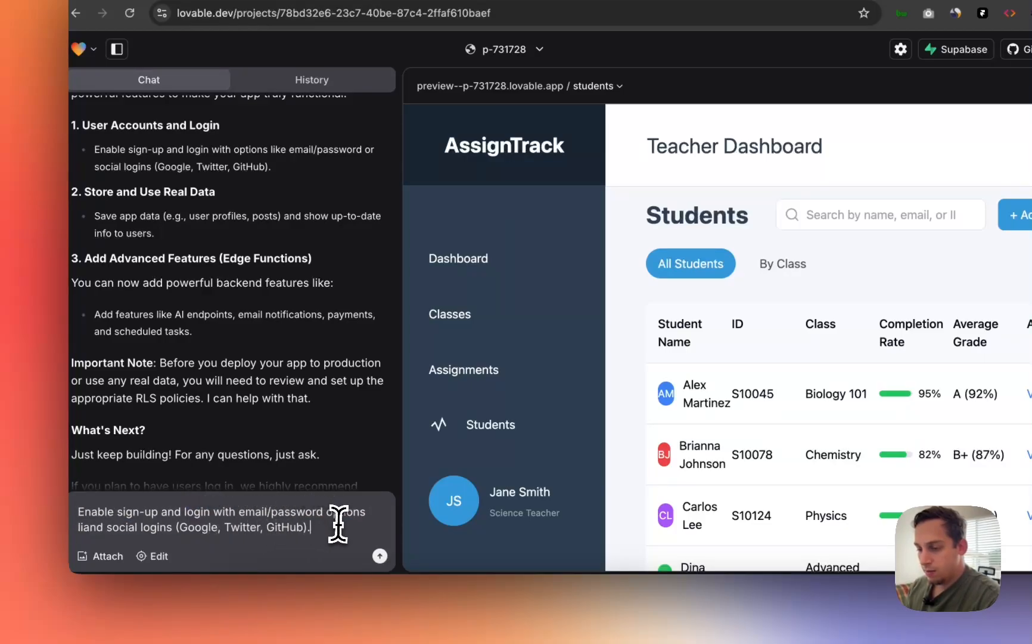
{"action": "scroll", "coordinate": [322, 454], "scroll_direction": "down", "scroll_amount": 3}
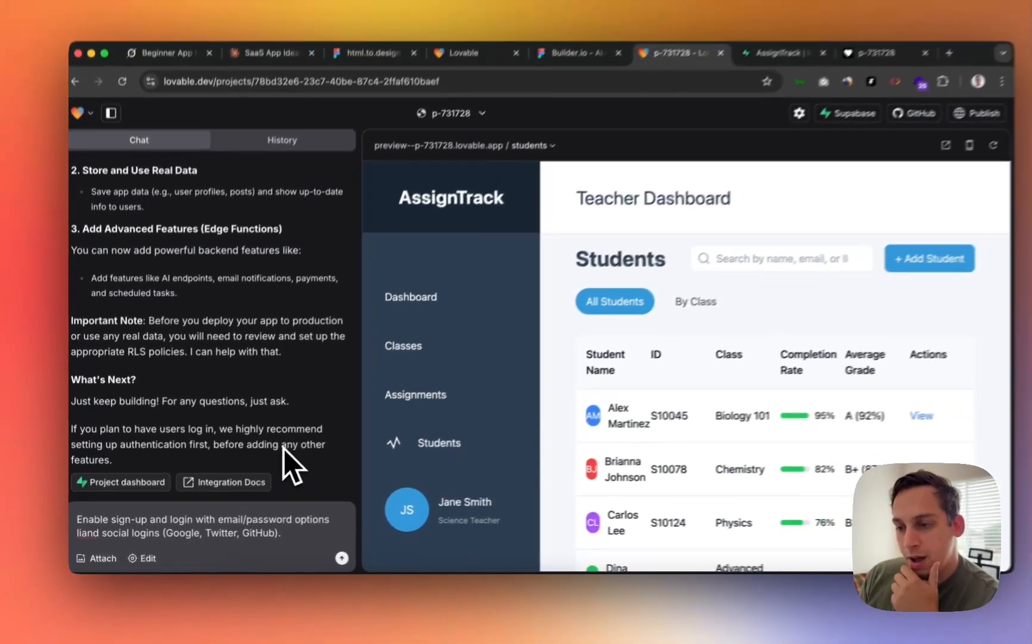
{"action": "scroll", "coordinate": [312, 431], "scroll_direction": "up", "scroll_amount": 3}
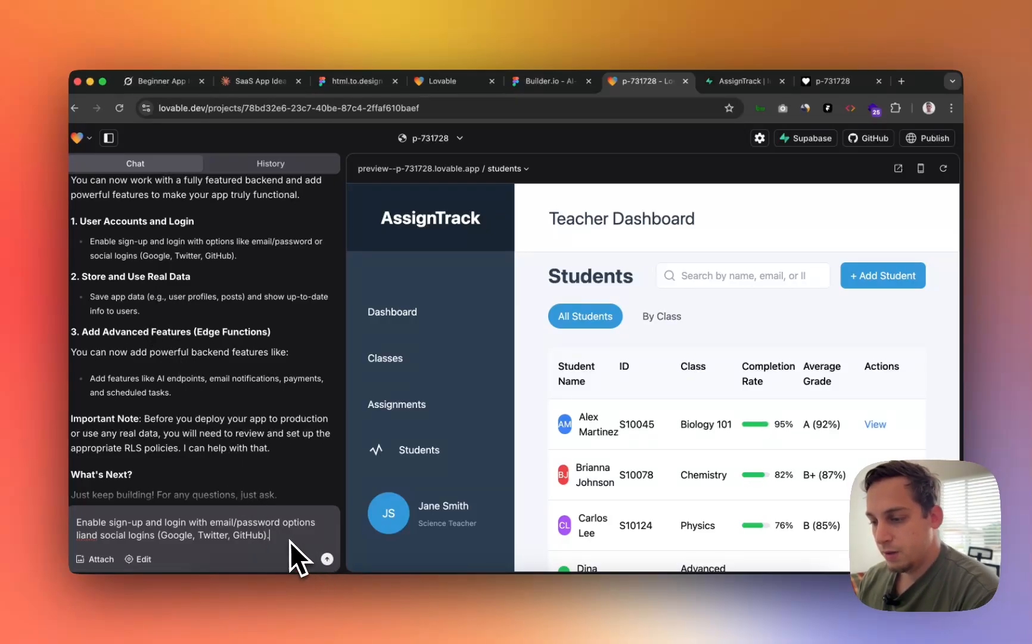
{"action": "left_click", "coordinate": [187, 522]}
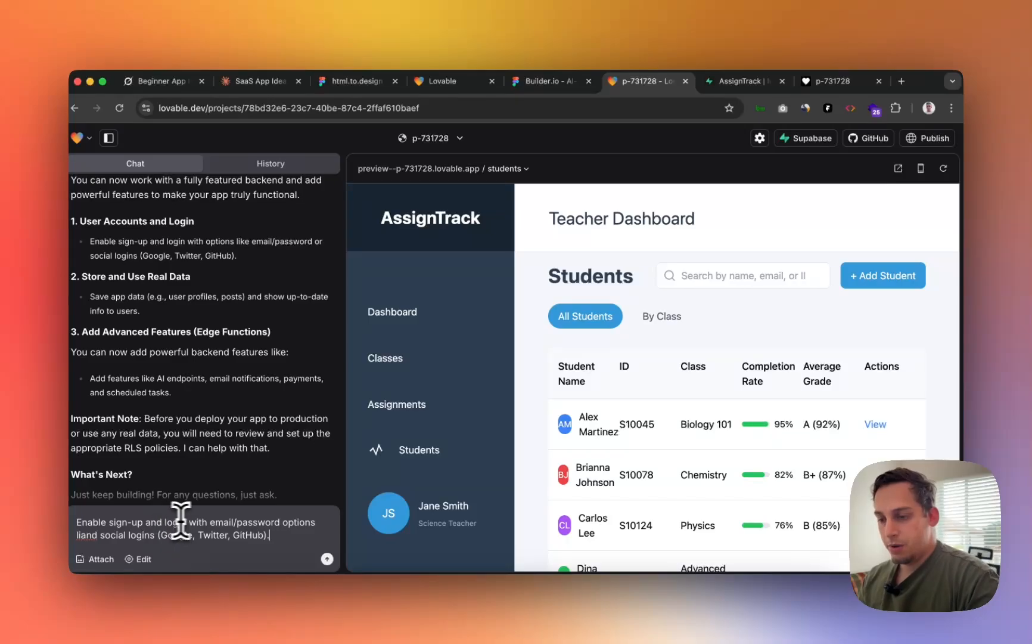
{"action": "type", "text": "page"}
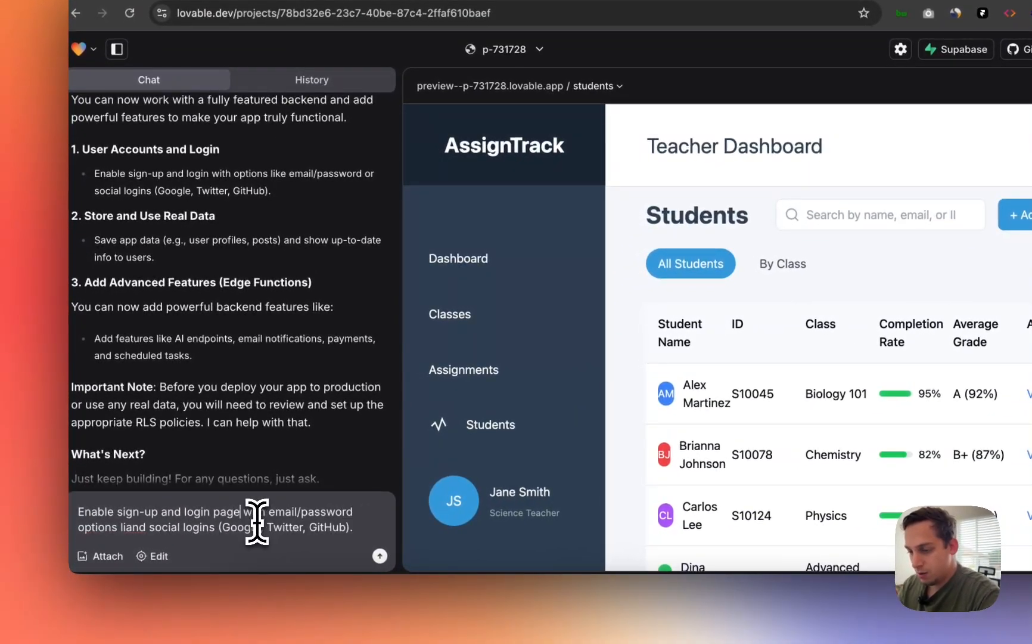
{"action": "key", "text": "Return"}
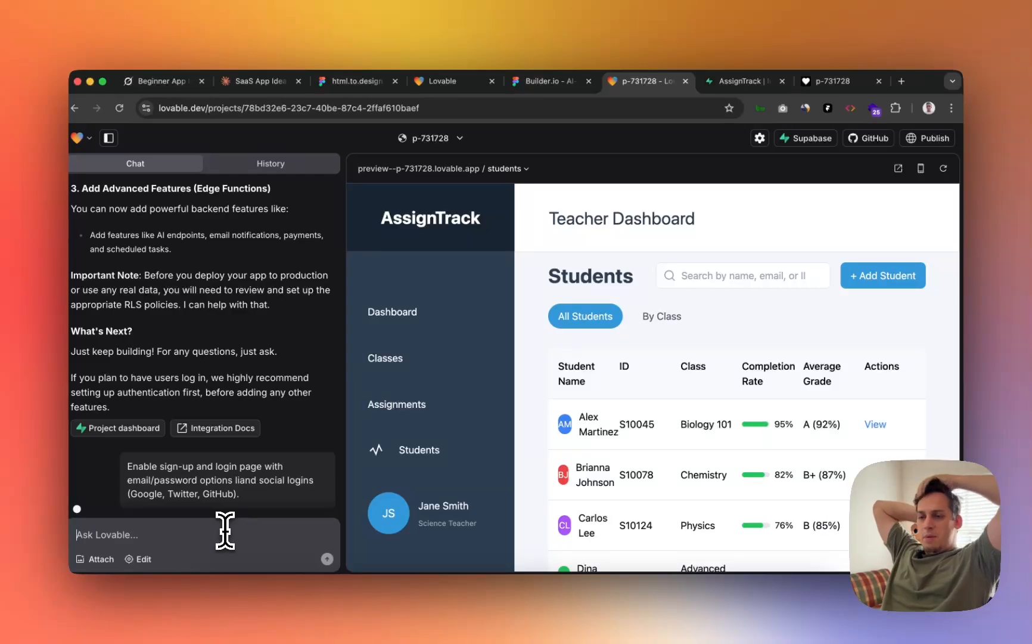
- Scroll the chat while the AI drafts the profiles table SQL and starts src/pages/Auth.tsx
{"action": "scroll", "coordinate": [250, 417], "scroll_direction": "up", "scroll_amount": 15}
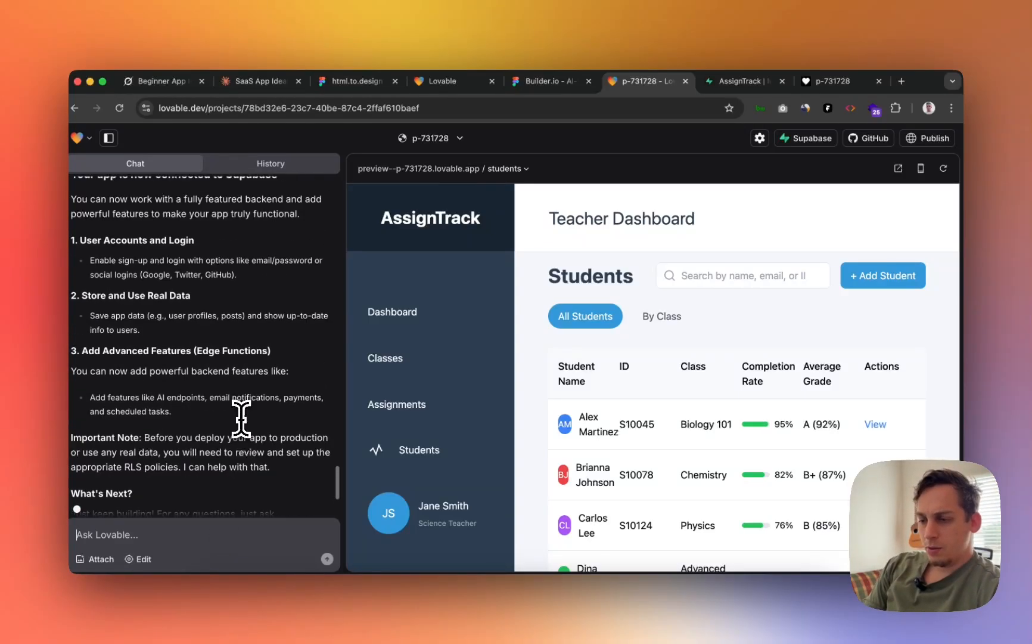
{"action": "scroll", "coordinate": [246, 358], "scroll_direction": "up", "scroll_amount": 15}
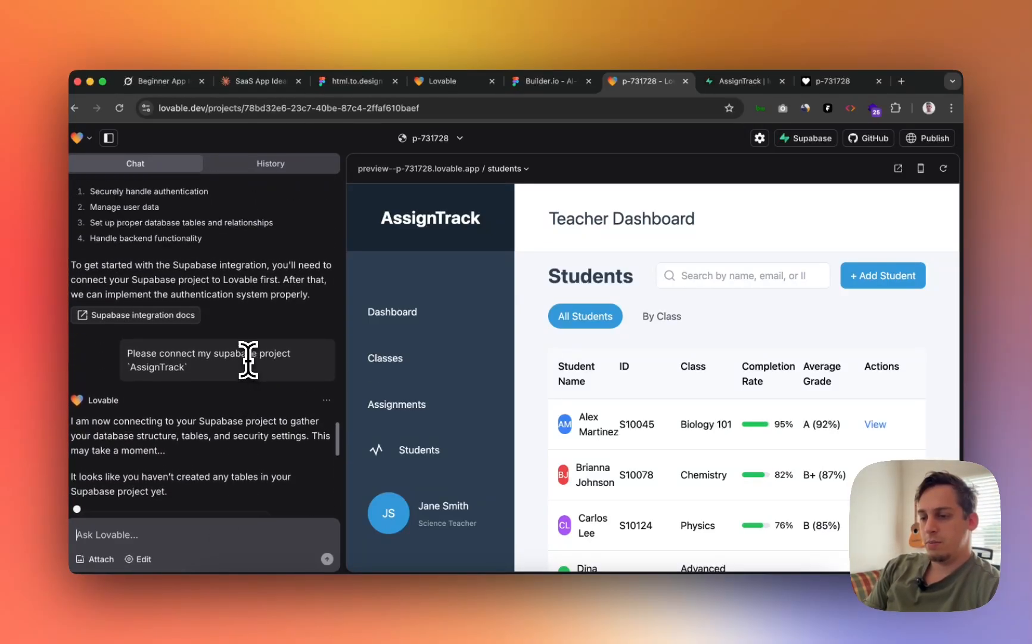
{"action": "scroll", "coordinate": [246, 358], "scroll_direction": "up", "scroll_amount": 15}
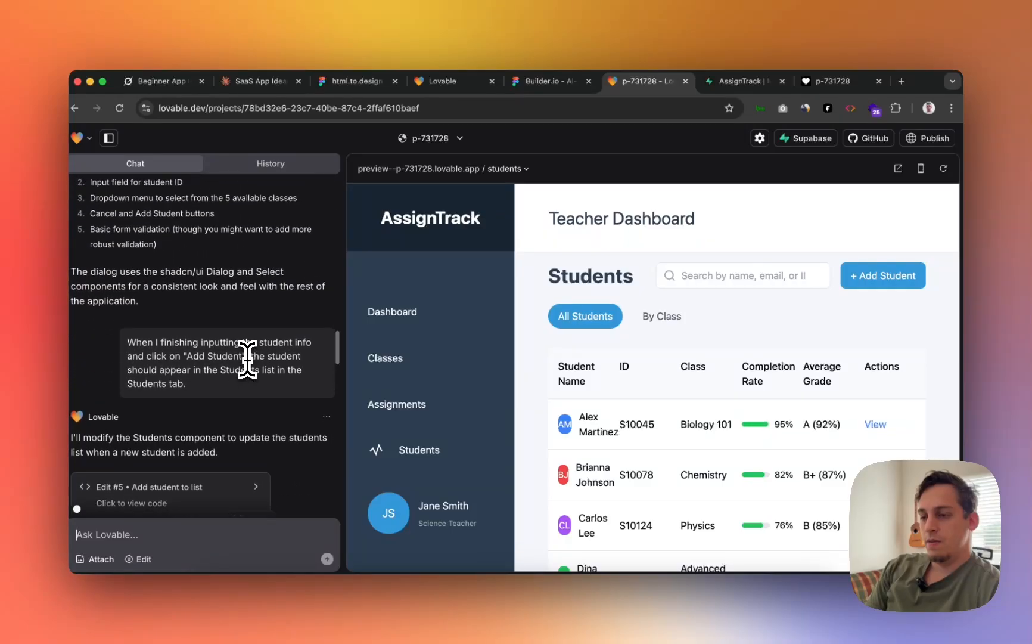
{"action": "scroll", "coordinate": [248, 359], "scroll_direction": "up", "scroll_amount": 10}
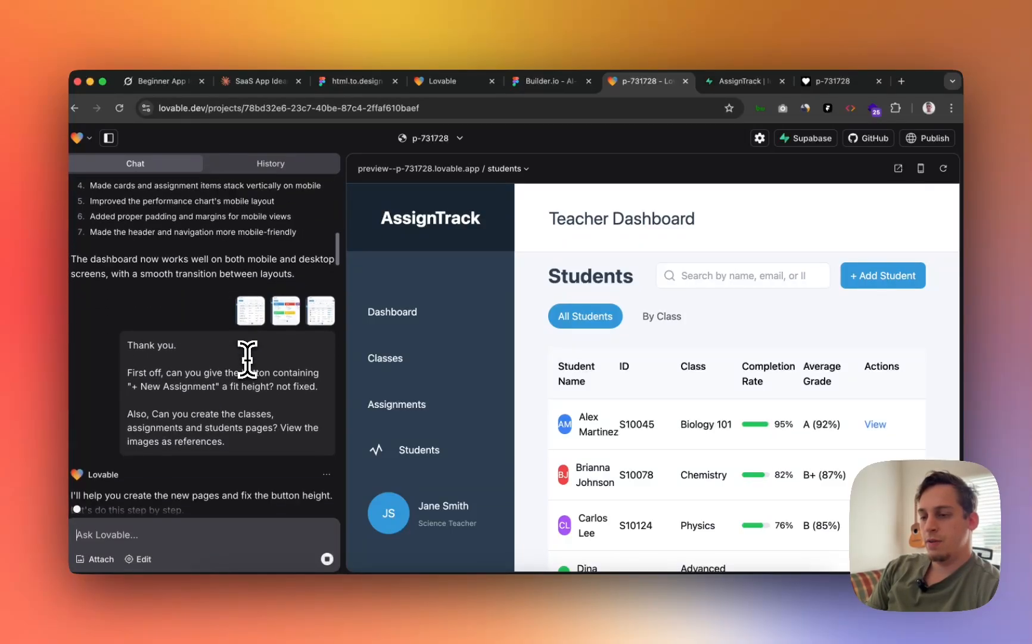
{"action": "scroll", "coordinate": [247, 359], "scroll_direction": "down", "scroll_amount": 20}
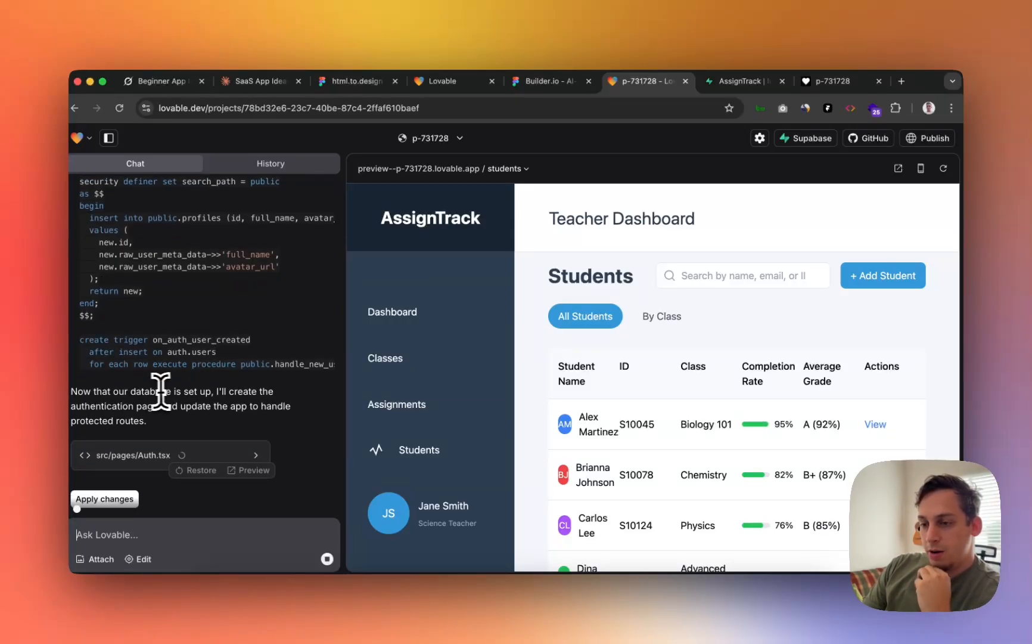
- Read through the generated profiles table SQL, then switch to the AssignTrack Supabase dashboard
{"action": "scroll", "coordinate": [212, 388], "scroll_direction": "up", "scroll_amount": 10}
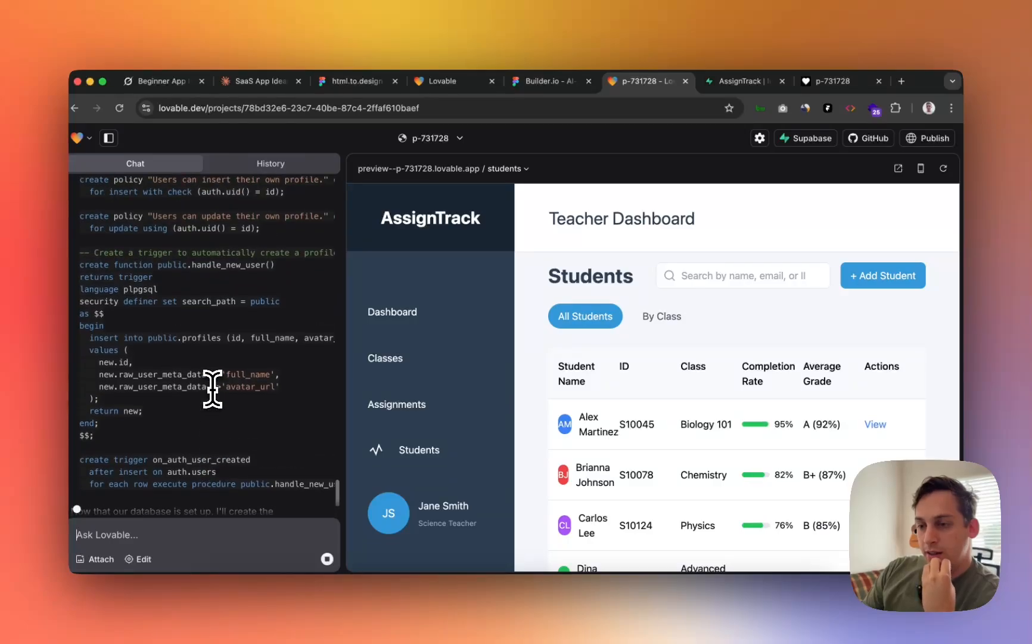
{"action": "scroll", "coordinate": [212, 388], "scroll_direction": "up", "scroll_amount": 5}
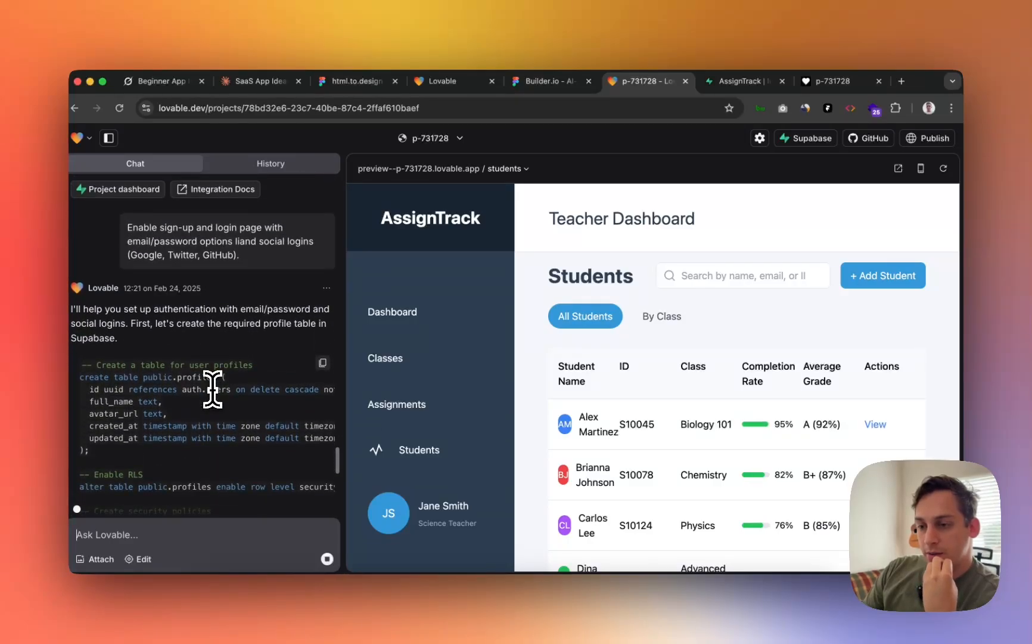
{"action": "scroll", "coordinate": [226, 377], "scroll_direction": "down", "scroll_amount": 3}
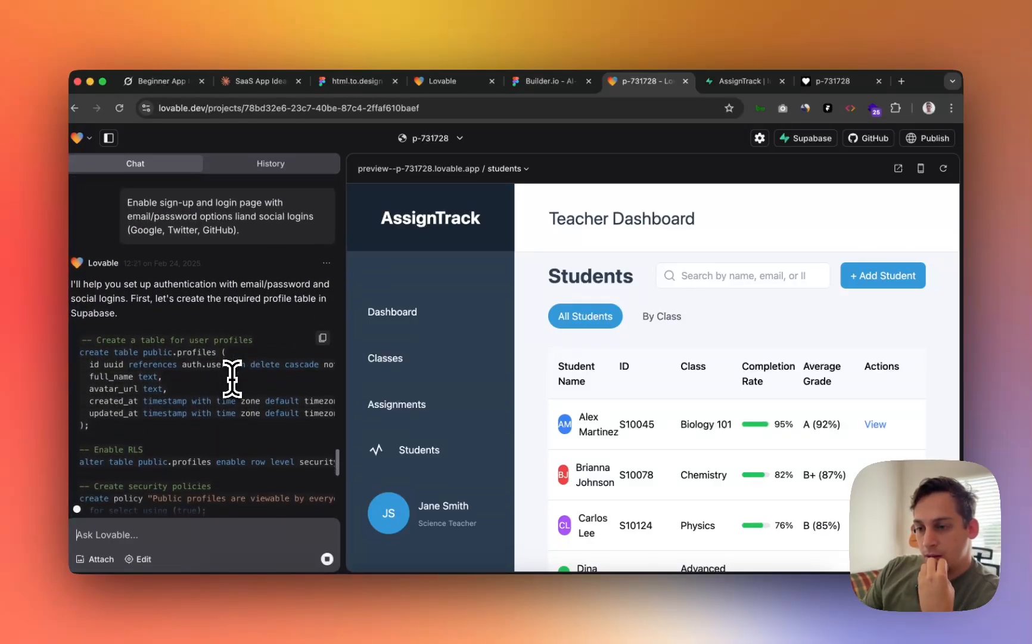
{"action": "scroll", "coordinate": [232, 378], "scroll_direction": "down", "scroll_amount": 2}
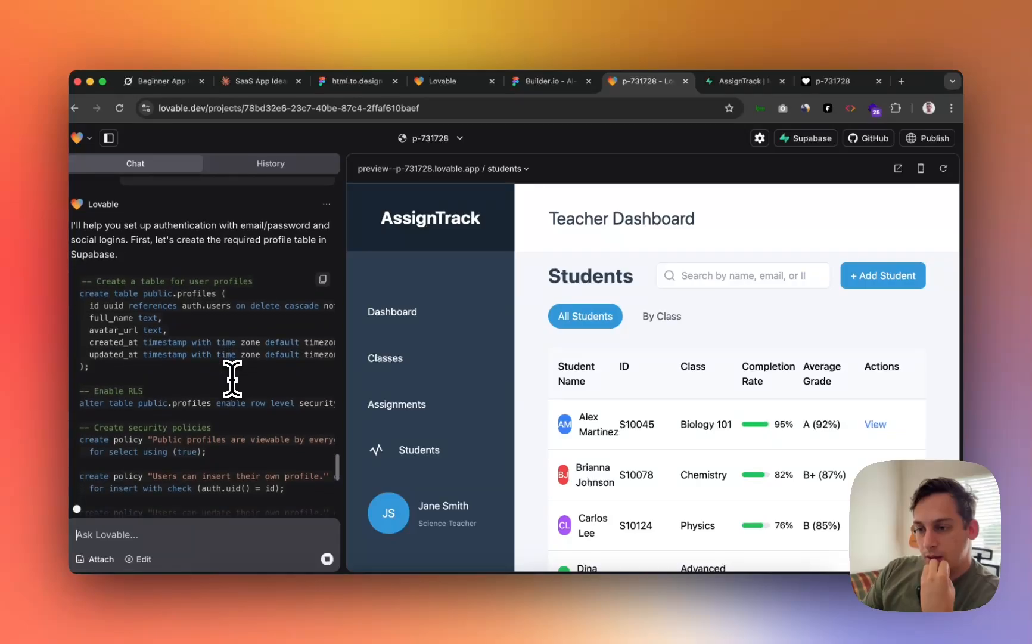
{"action": "scroll", "coordinate": [155, 318], "scroll_direction": "down", "scroll_amount": 4}
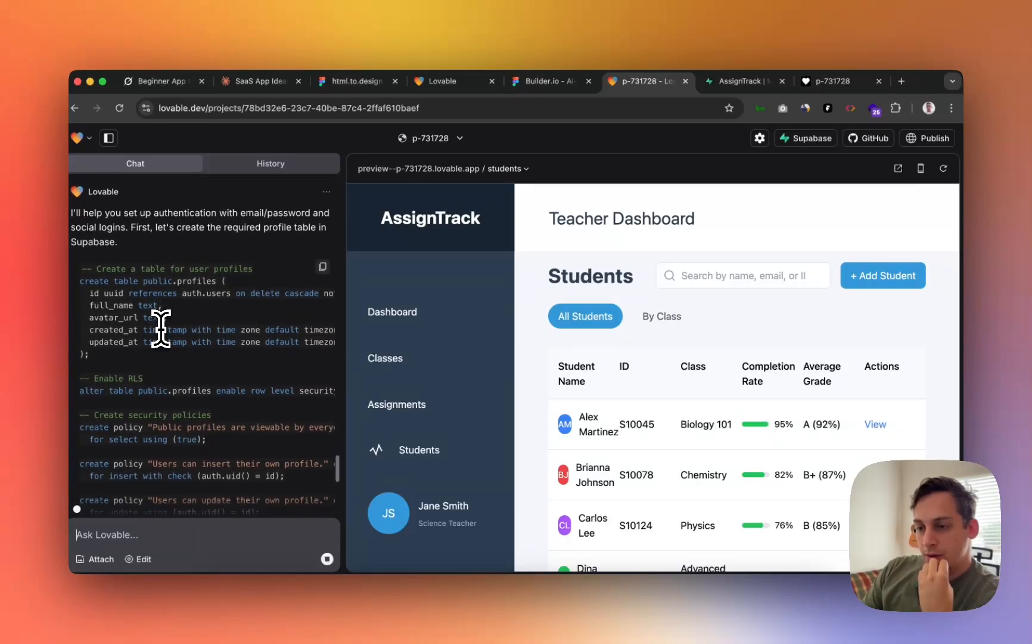
{"action": "scroll", "coordinate": [161, 328], "scroll_direction": "down", "scroll_amount": 4}
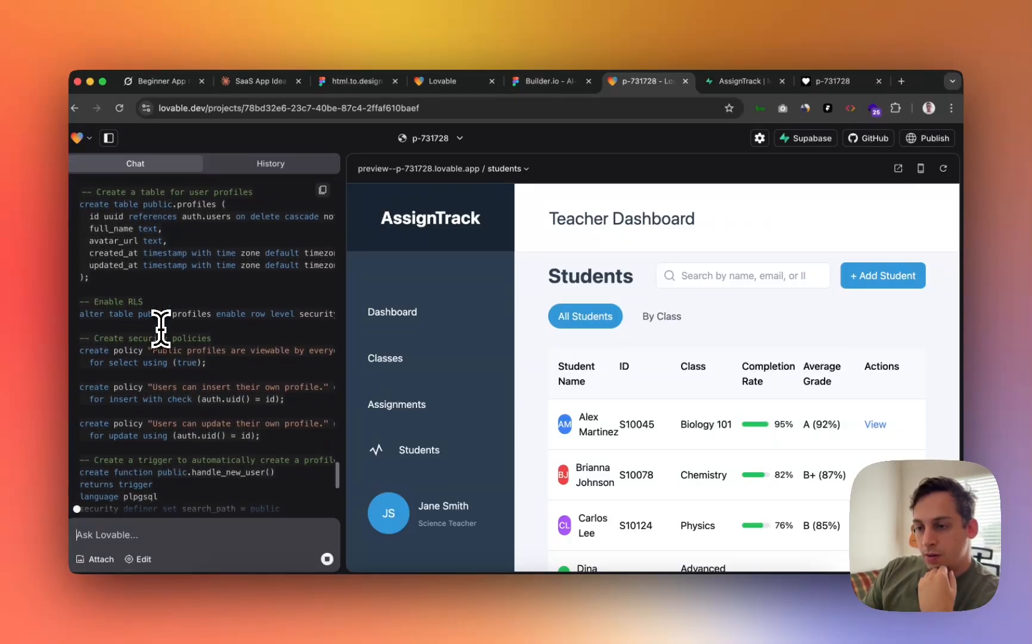
{"action": "scroll", "coordinate": [161, 328], "scroll_direction": "down", "scroll_amount": 5}
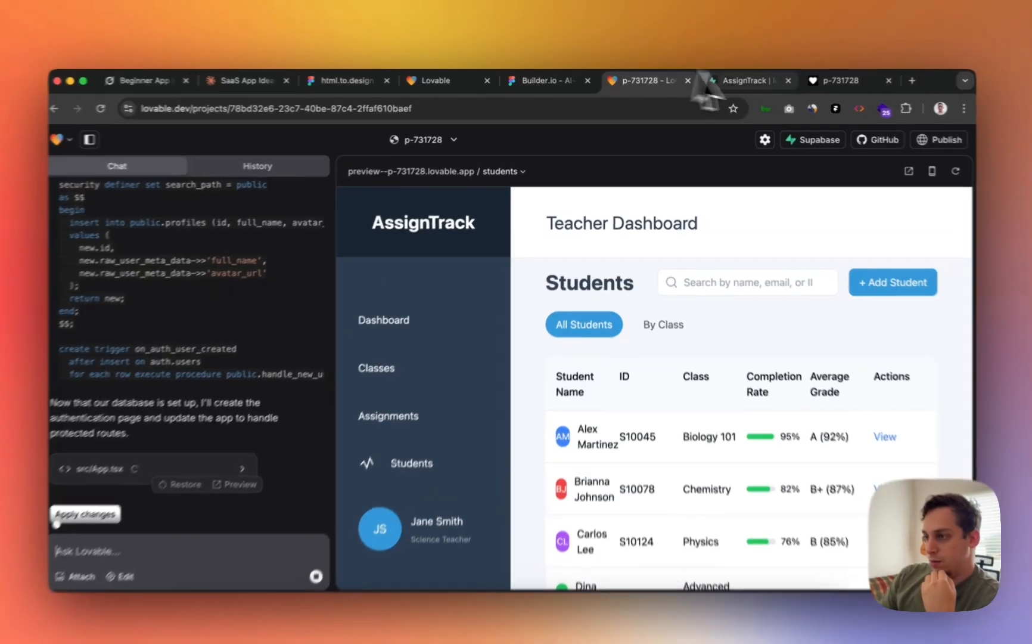
{"action": "left_click", "coordinate": [739, 81]}
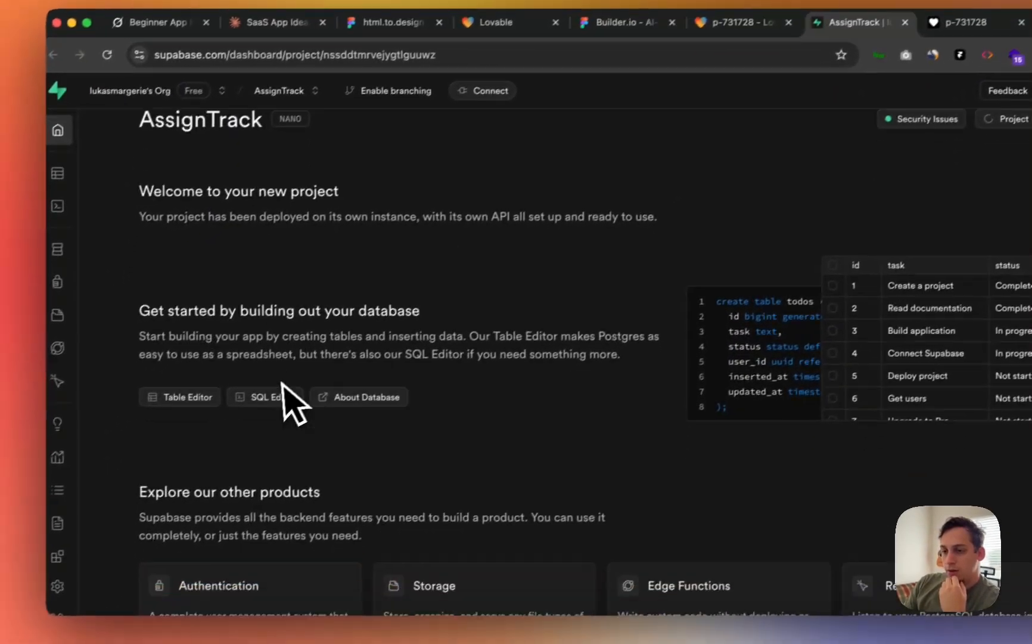
- Check Table Editor, SQL Editor and Database > Tables to confirm the public schema is empty
{"action": "scroll", "coordinate": [292, 402], "scroll_direction": "down", "scroll_amount": 10}
{"action": "scroll", "coordinate": [300, 392], "scroll_direction": "up", "scroll_amount": 5}
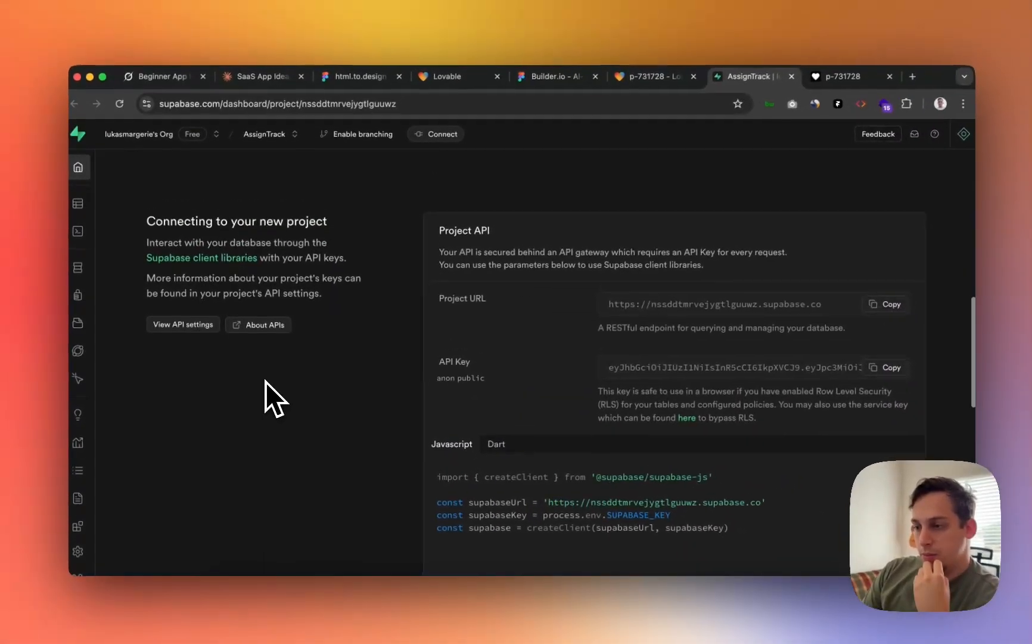
{"action": "scroll", "coordinate": [265, 382], "scroll_direction": "up", "scroll_amount": 5}
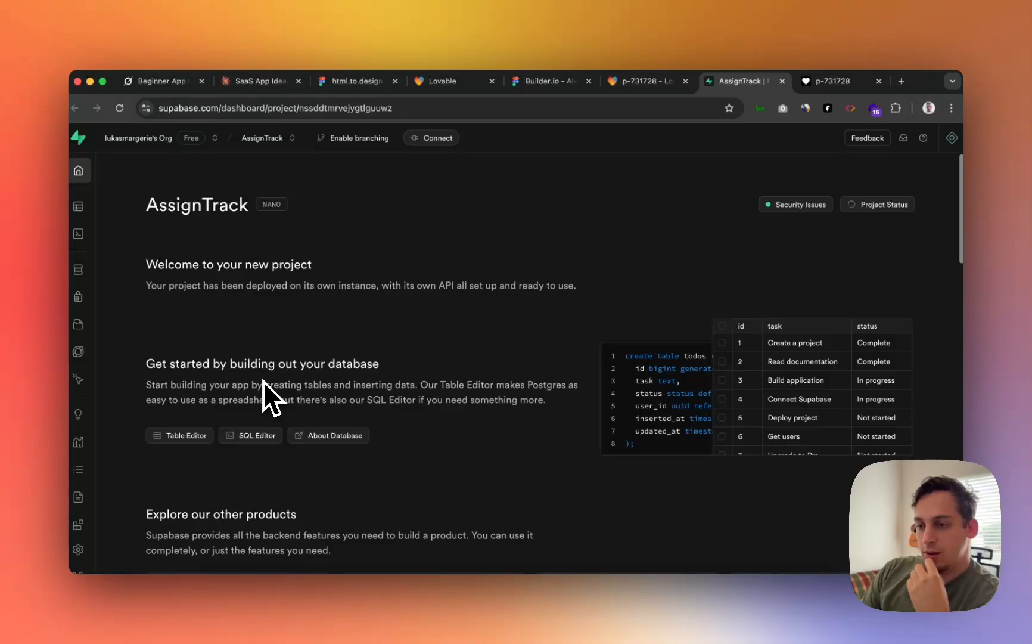
{"action": "mouse_move", "coordinate": [91, 289]}
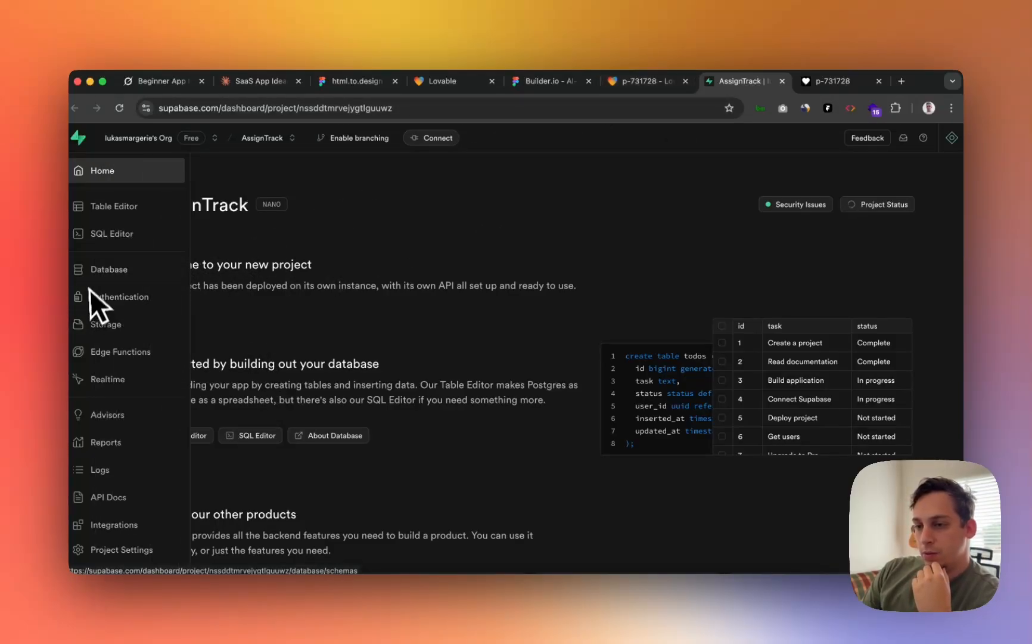
{"action": "left_click", "coordinate": [128, 217]}
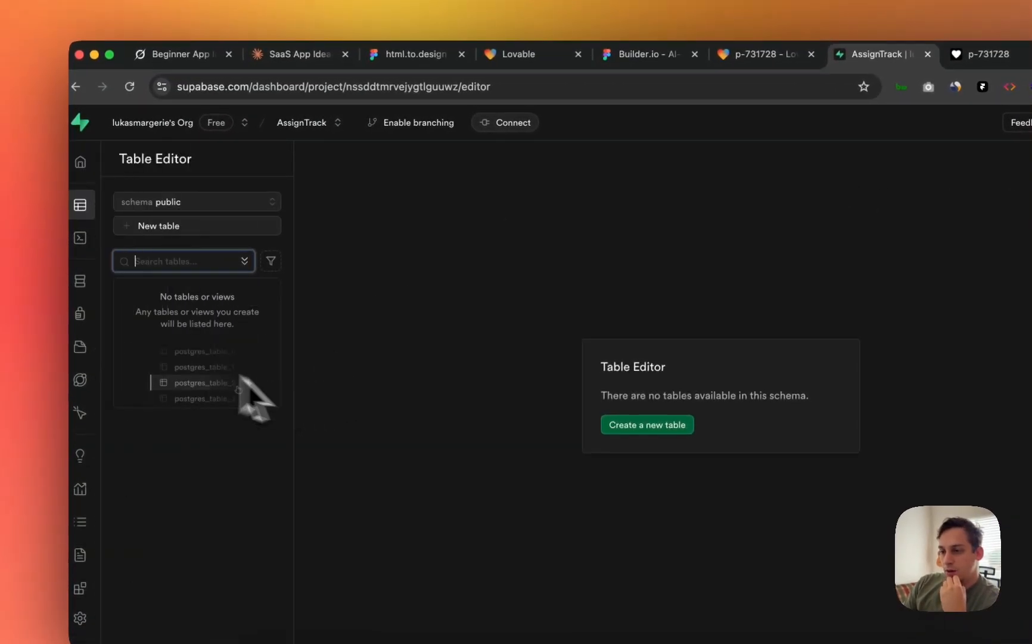
{"action": "left_click", "coordinate": [99, 239]}
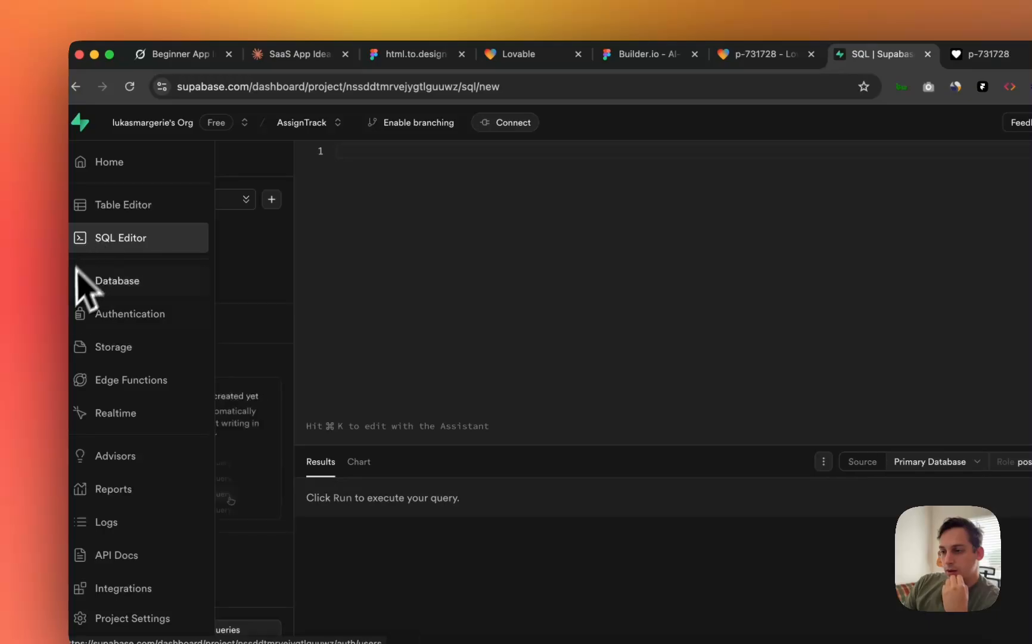
{"action": "left_click", "coordinate": [121, 212]}
{"action": "left_click", "coordinate": [125, 280]}
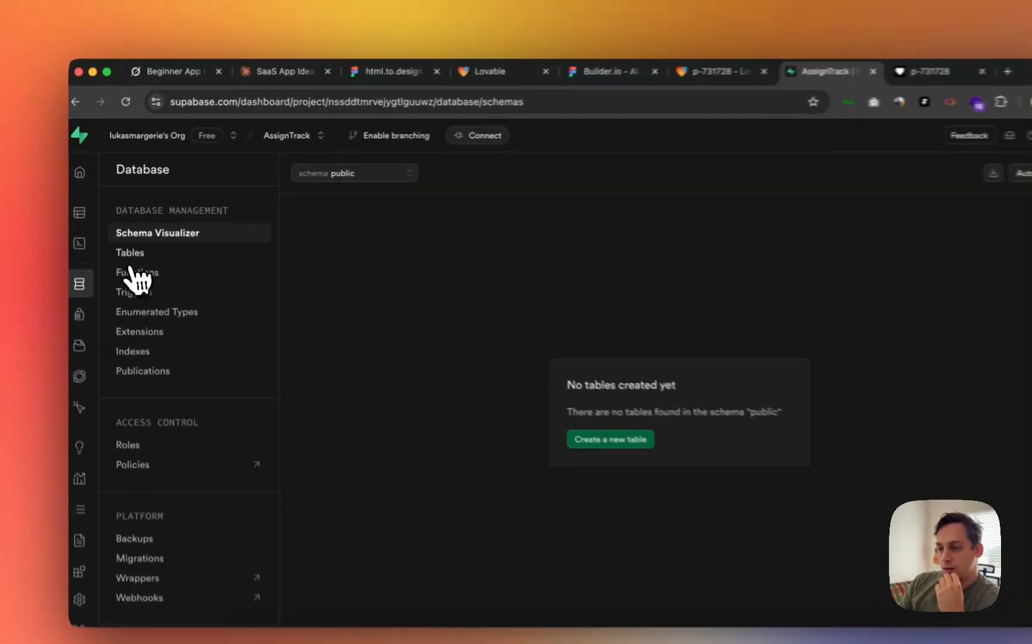
{"action": "left_click", "coordinate": [129, 254]}
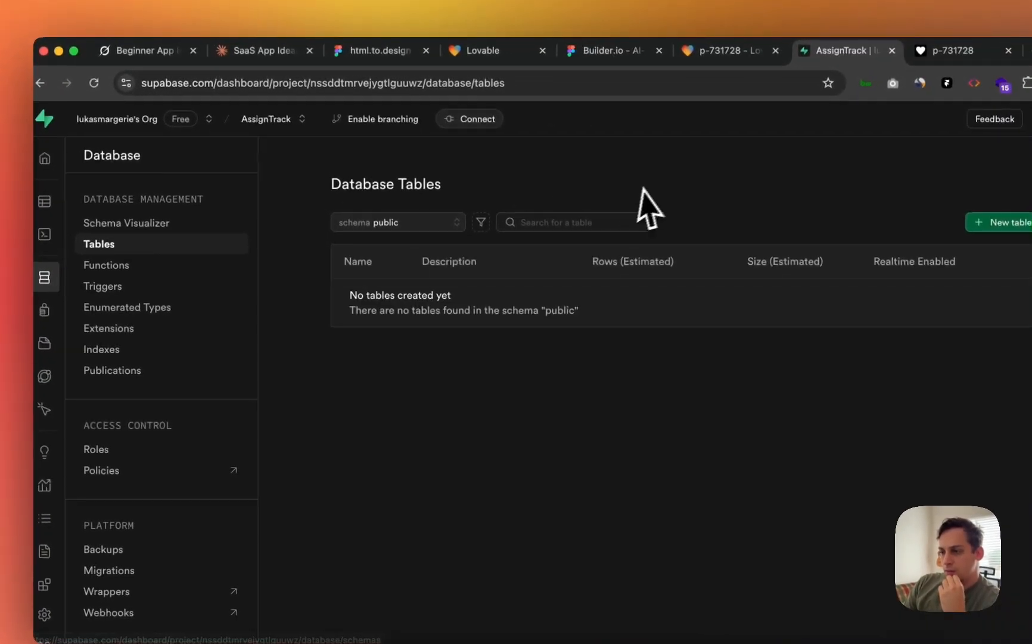
- Back in Lovable, open the preview's Sign up form and try the Full Name field
{"action": "left_click", "coordinate": [715, 46]}
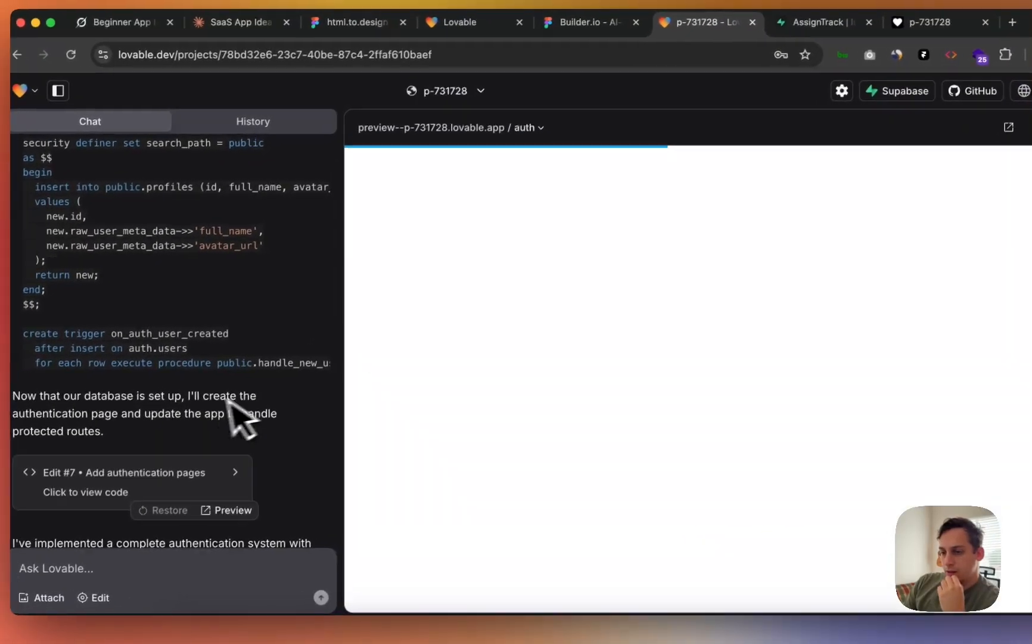
{"action": "scroll", "coordinate": [277, 415], "scroll_direction": "down", "scroll_amount": 5}
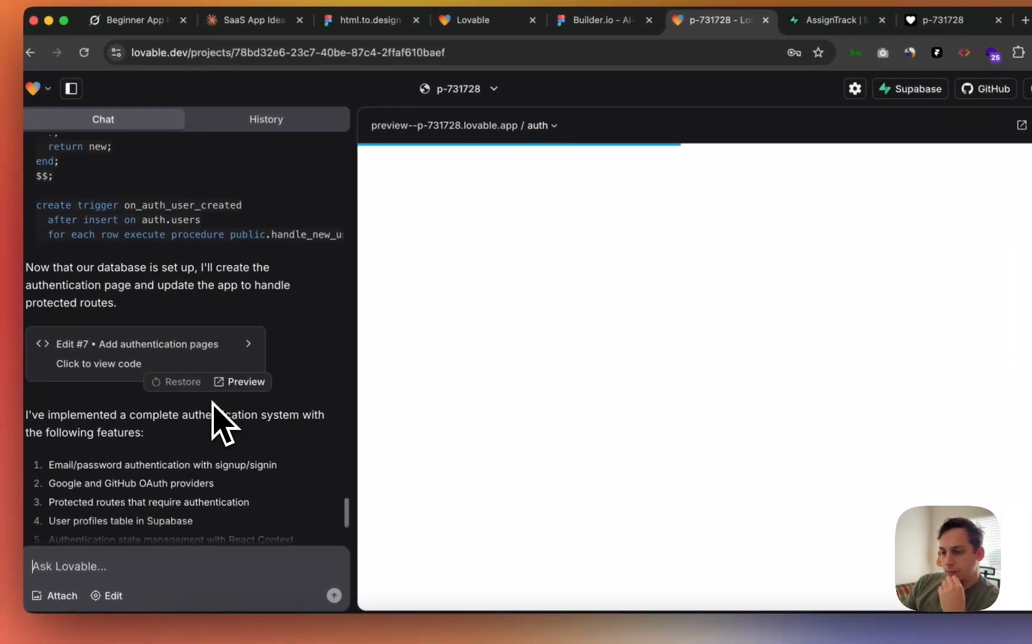
{"action": "scroll", "coordinate": [220, 418], "scroll_direction": "down", "scroll_amount": 3}
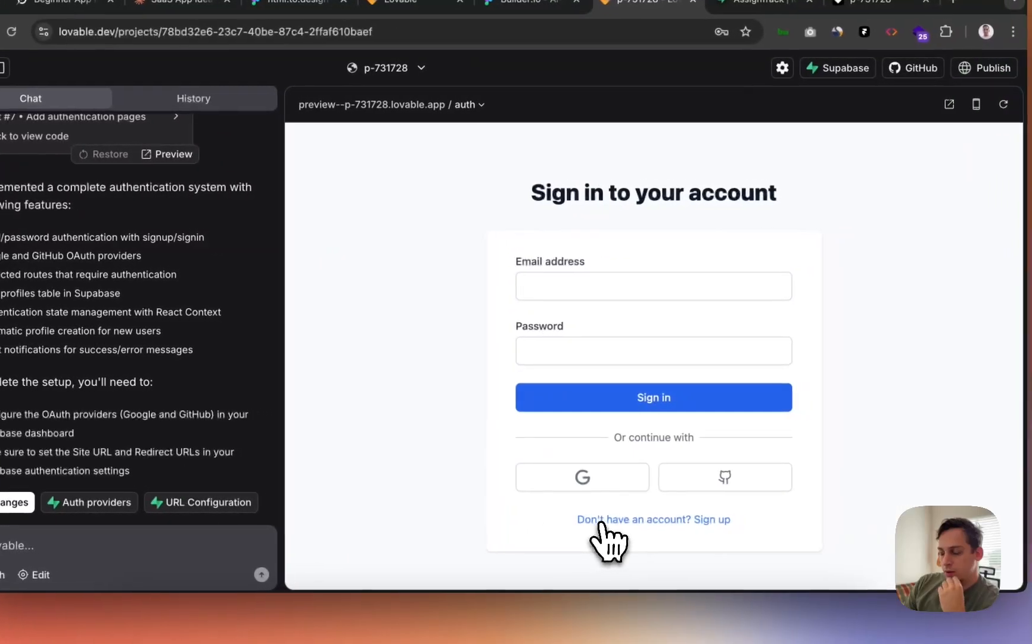
{"action": "left_click", "coordinate": [595, 528]}
{"action": "left_click", "coordinate": [553, 285]}
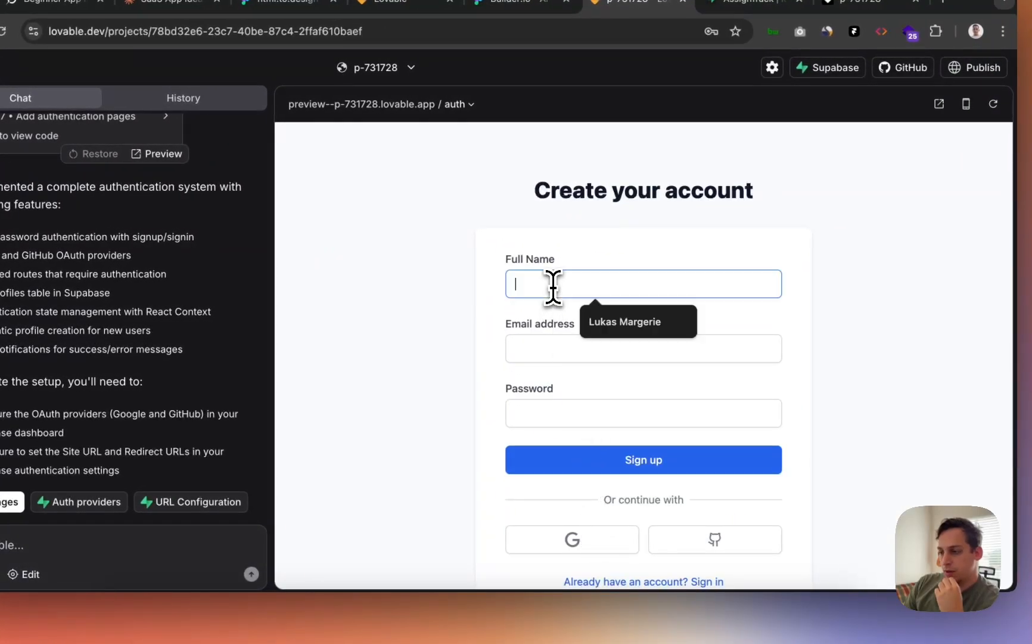
{"action": "left_click", "coordinate": [433, 341]}
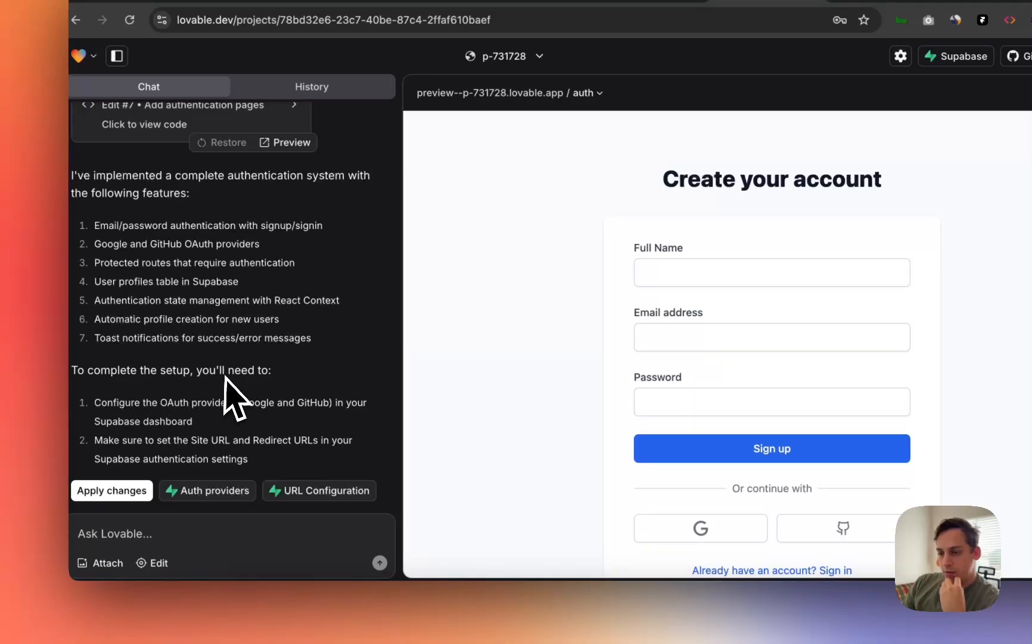
- Apply the generated profiles SQL, reviewing the OAuth providers setup instruction
{"action": "left_click_drag", "start_coordinate": [160, 402], "coordinate": [325, 422]}
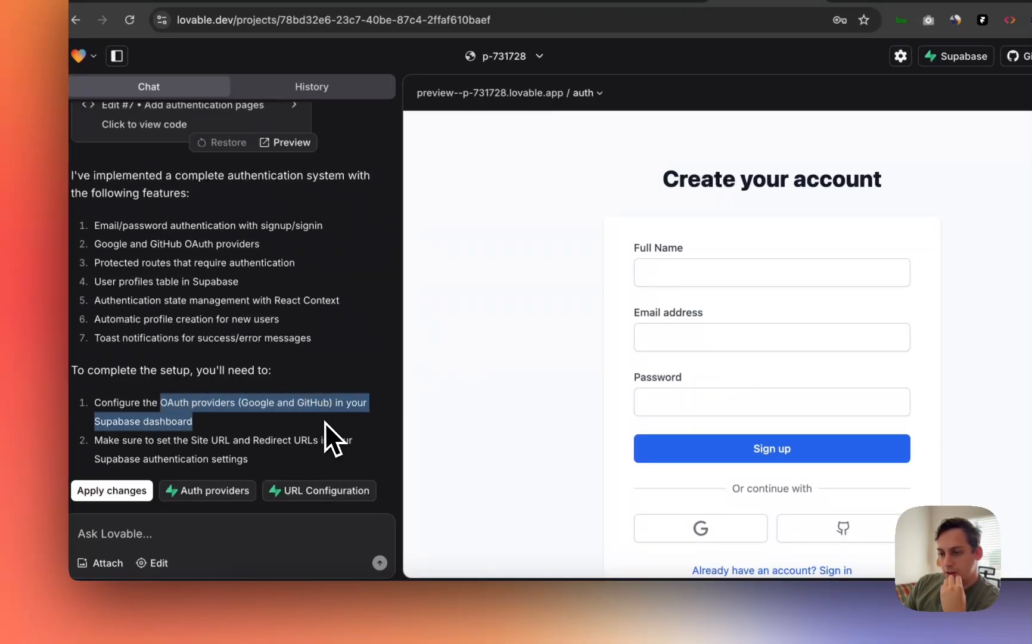
{"action": "left_click", "coordinate": [155, 443]}
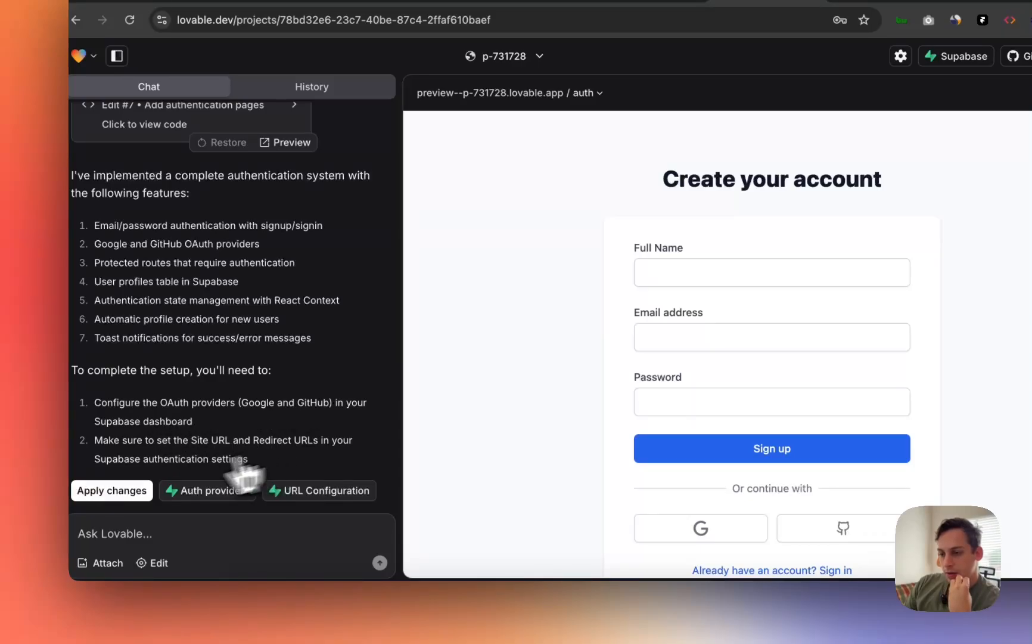
{"action": "left_click", "coordinate": [108, 491]}
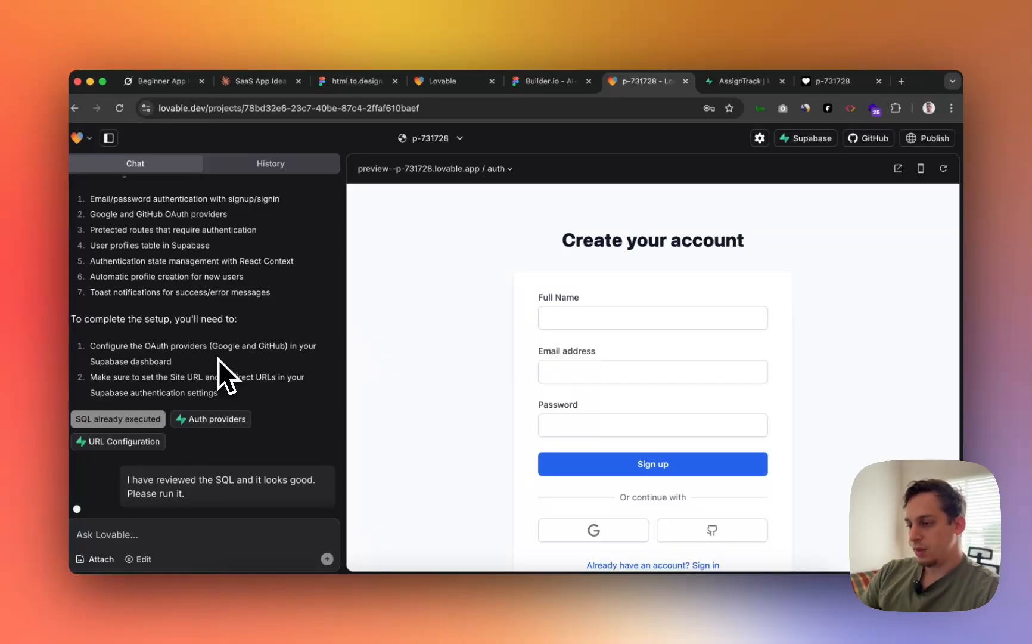
{"action": "scroll", "coordinate": [525, 513], "scroll_direction": "down", "scroll_amount": 2}
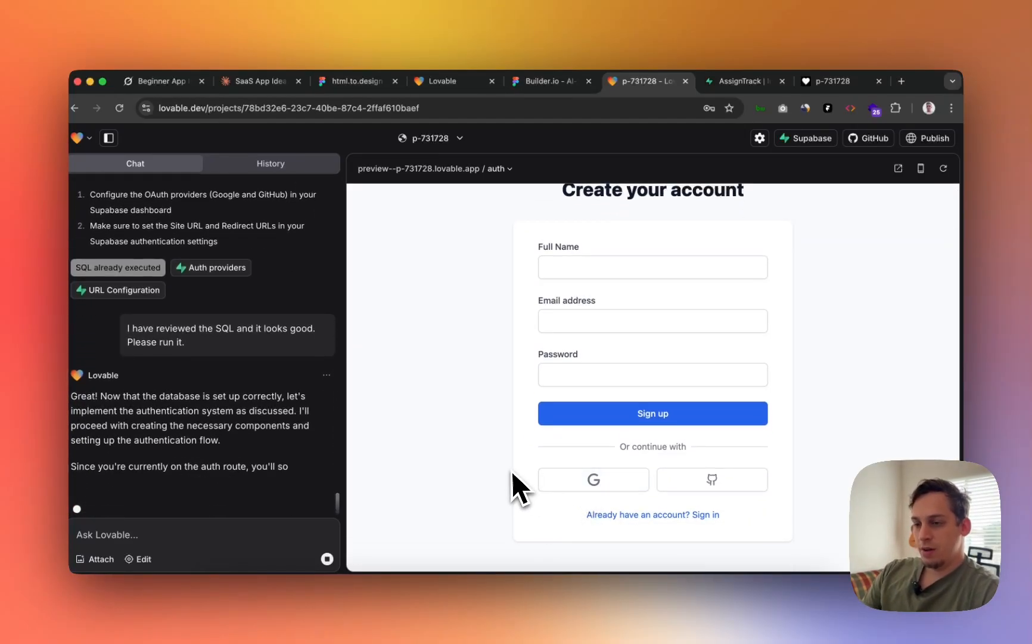
{"action": "scroll", "coordinate": [216, 316], "scroll_direction": "up", "scroll_amount": 5}
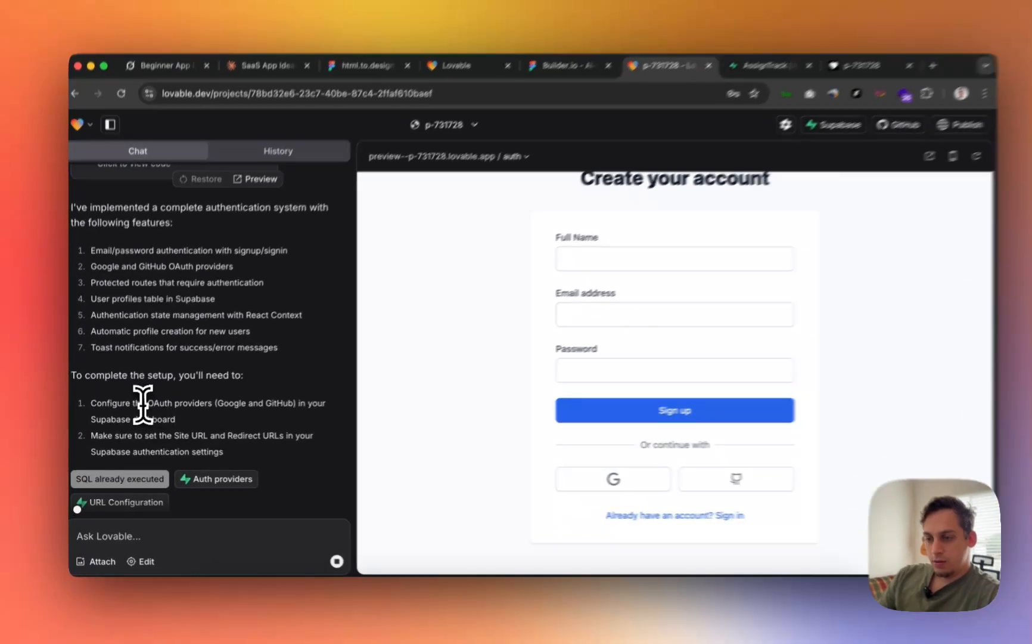
{"action": "left_click_drag", "start_coordinate": [144, 407], "coordinate": [236, 394]}
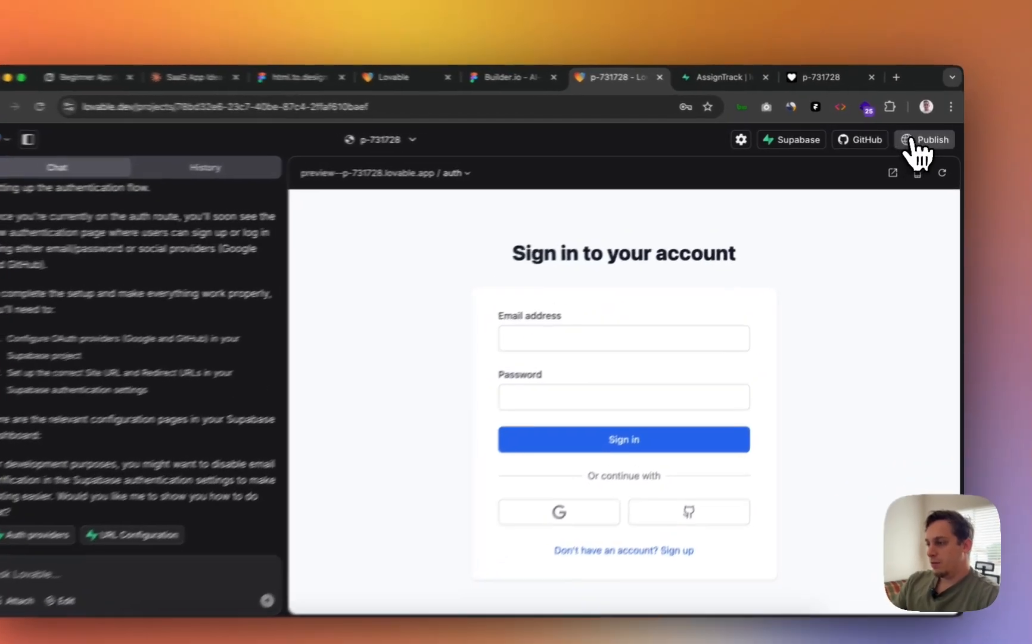
- Publish the latest version, rename the project to 'assign-track', and open the live site
{"action": "left_click", "coordinate": [917, 142]}
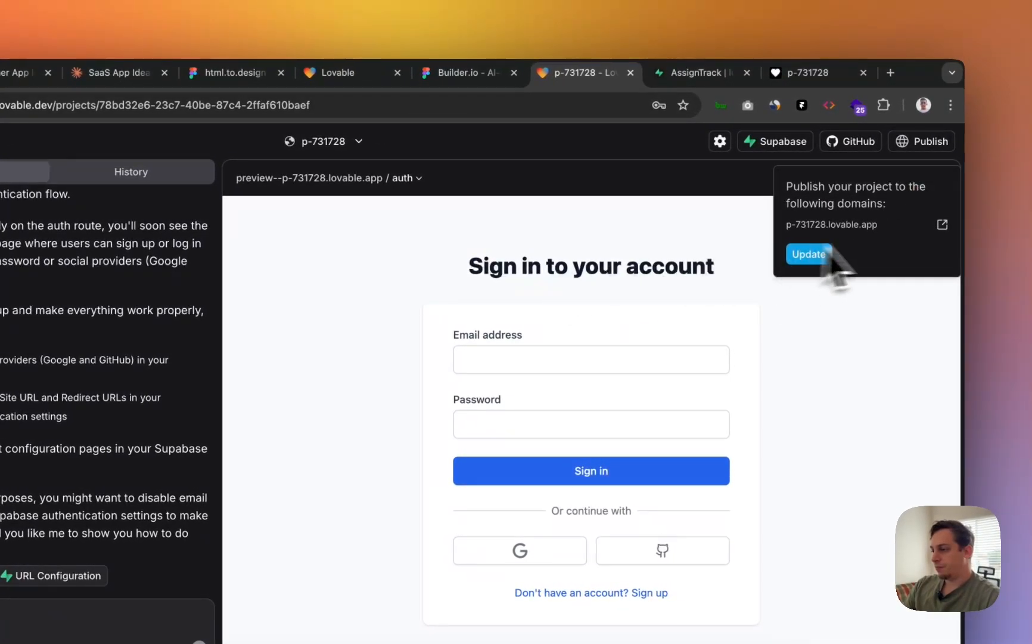
{"action": "left_click", "coordinate": [819, 256]}
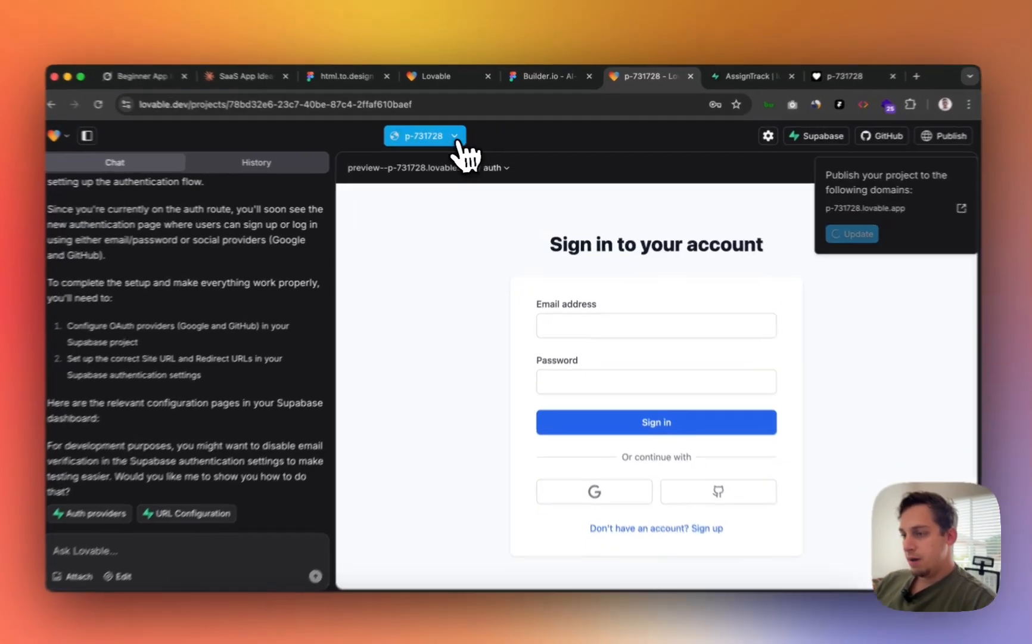
{"action": "left_click", "coordinate": [456, 138]}
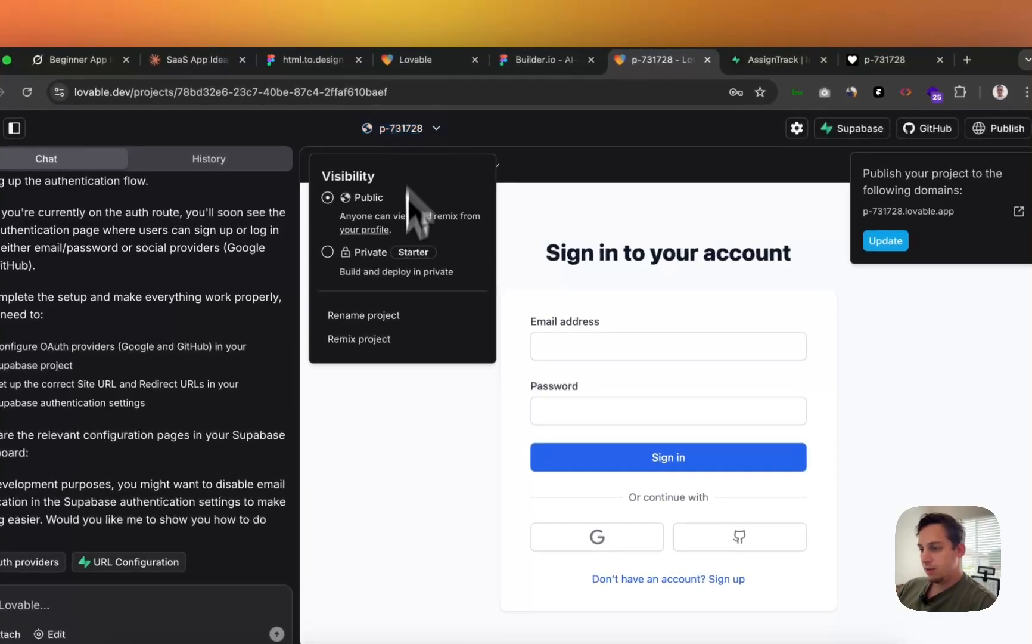
{"action": "left_click", "coordinate": [365, 317]}
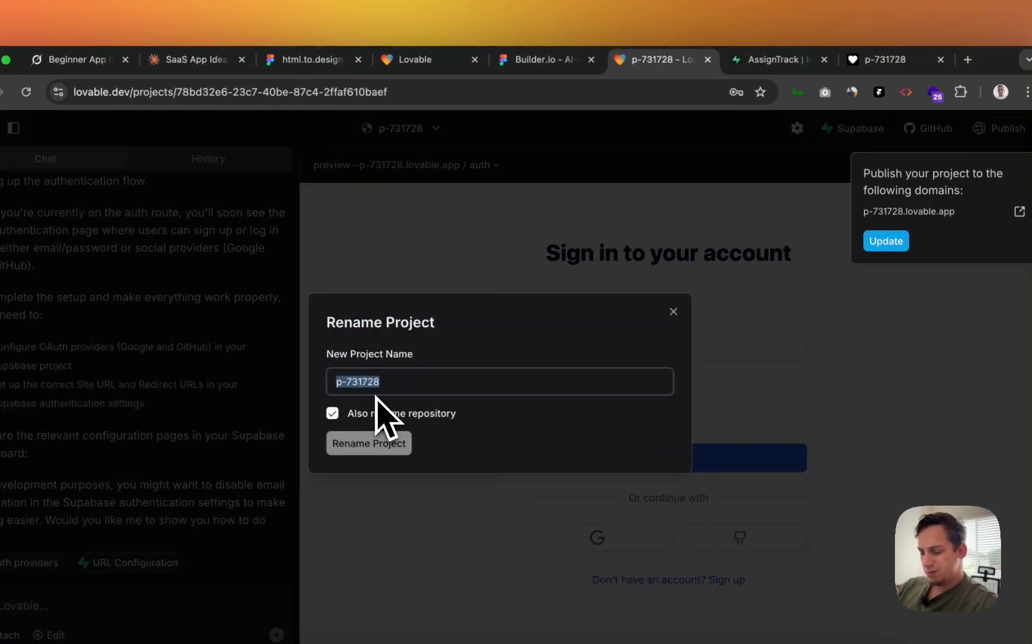
{"action": "type", "text": "Assign"}
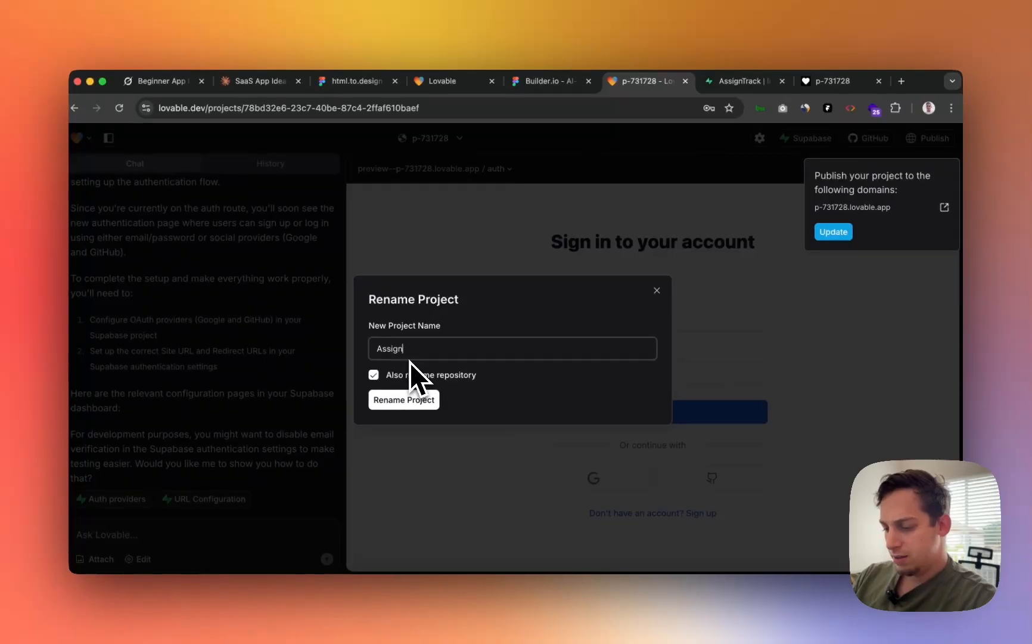
{"action": "type", "text": "Track"}
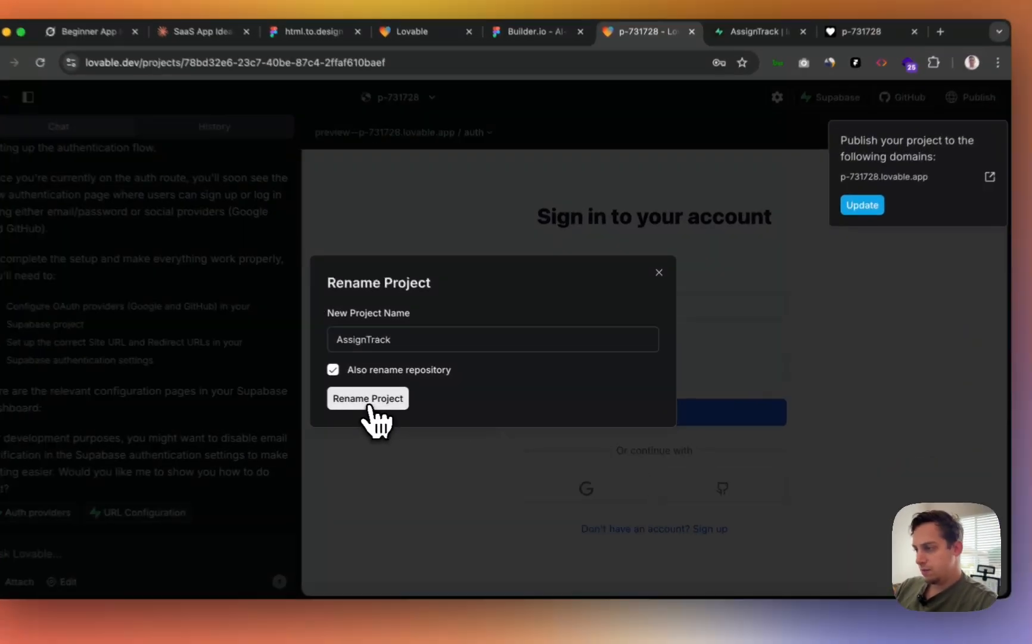
{"action": "left_click", "coordinate": [404, 399]}
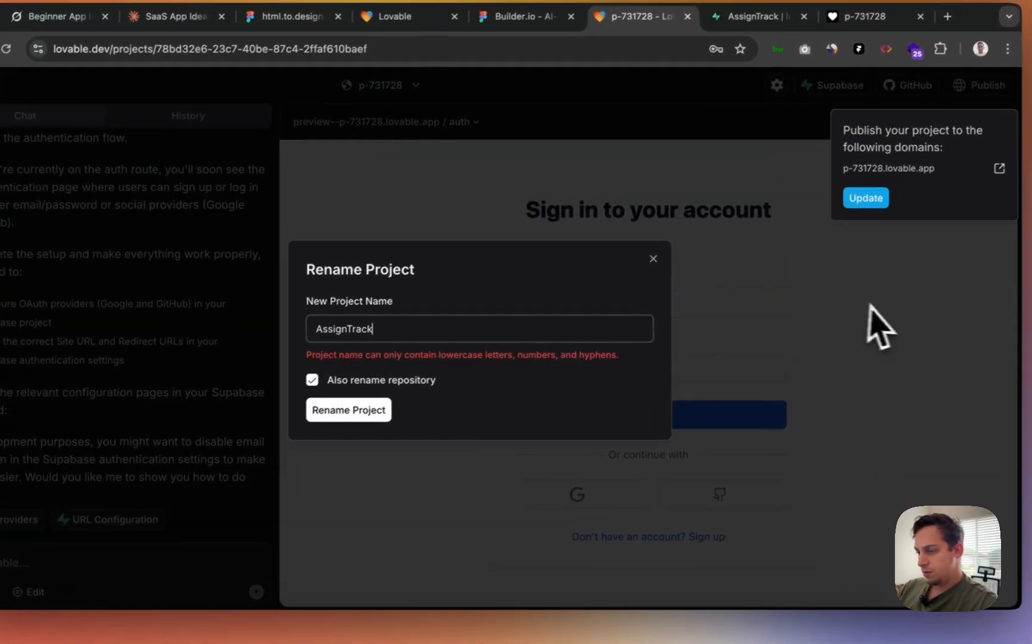
{"action": "double_click", "coordinate": [399, 328]}
{"action": "type", "text": "assi"}
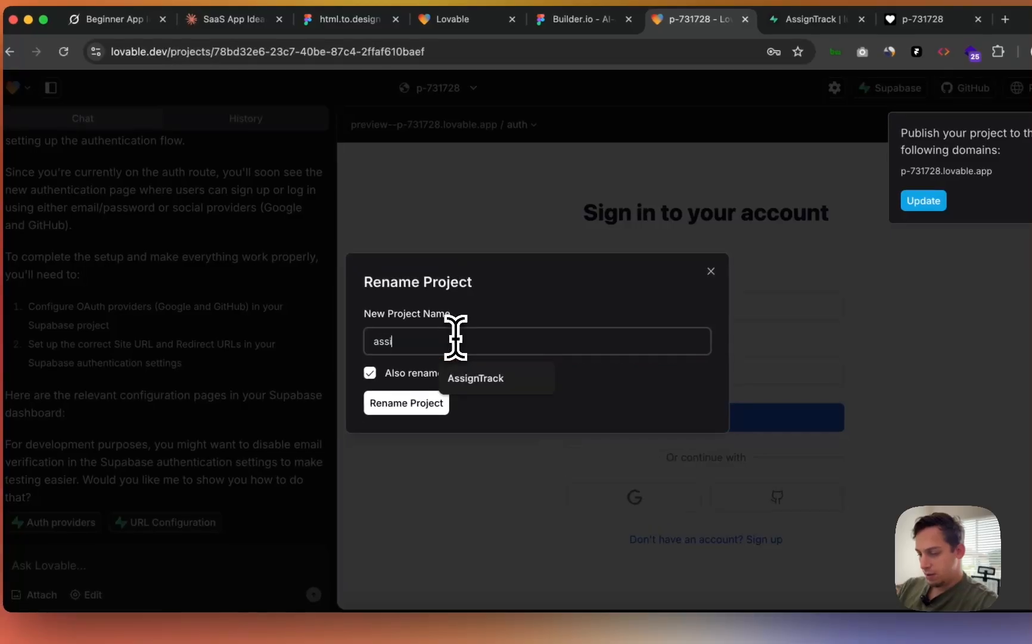
{"action": "key", "text": "Return"}
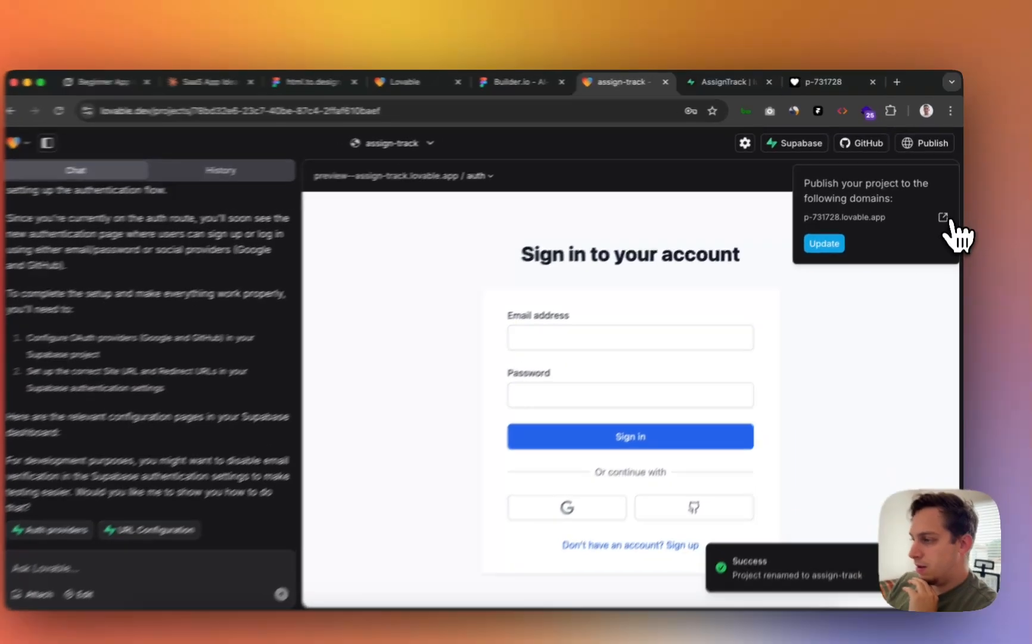
{"action": "left_click", "coordinate": [944, 208]}
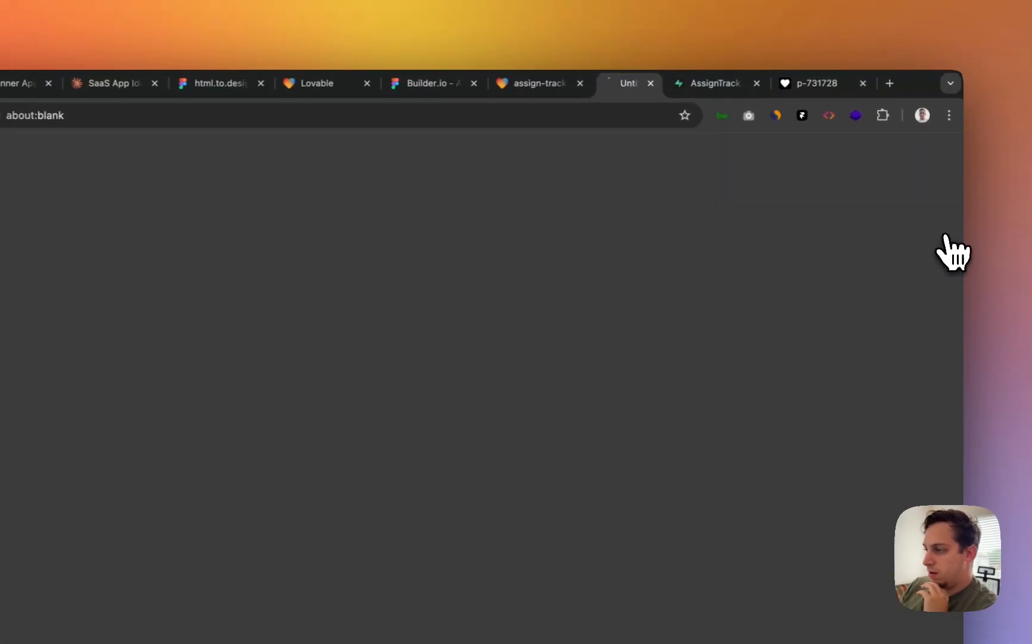
- Close the outdated p-731728 site tabs and open the republished assign-track.lovable.app site
{"action": "left_click", "coordinate": [862, 84]}
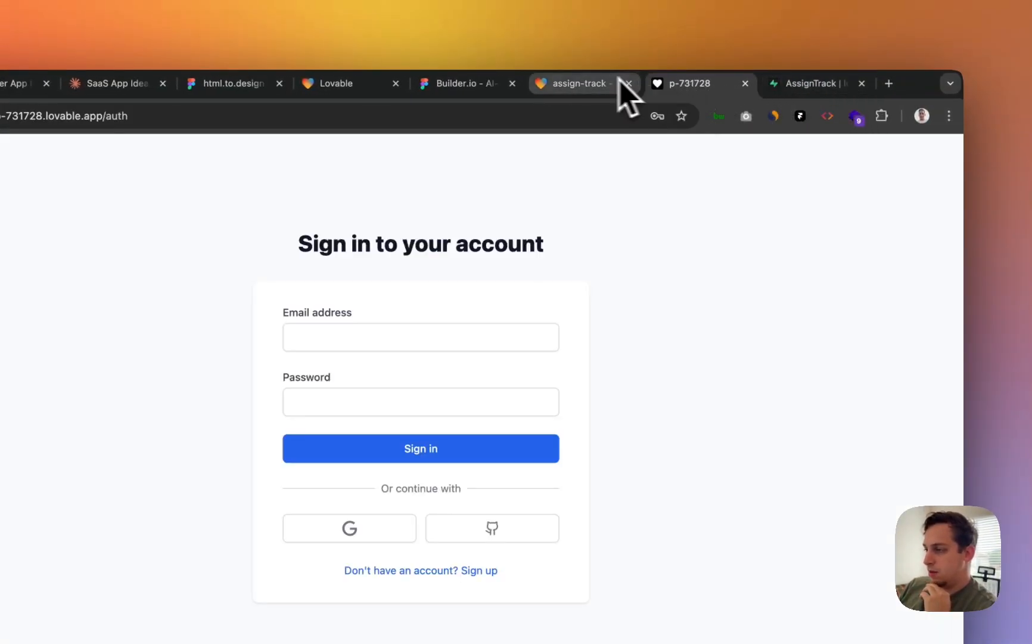
{"action": "left_click", "coordinate": [618, 82]}
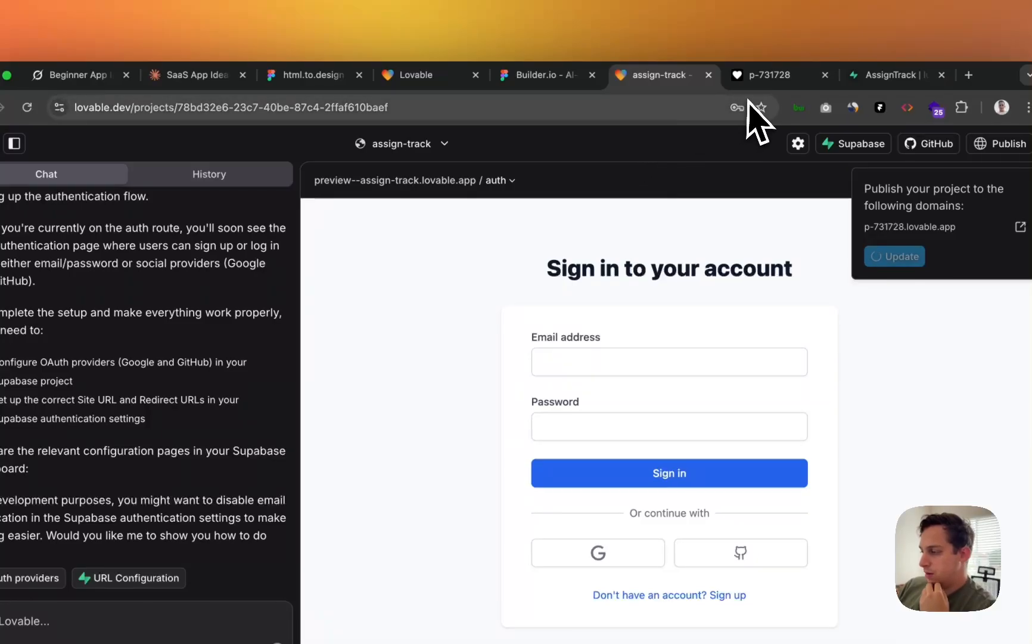
{"action": "left_click", "coordinate": [825, 75]}
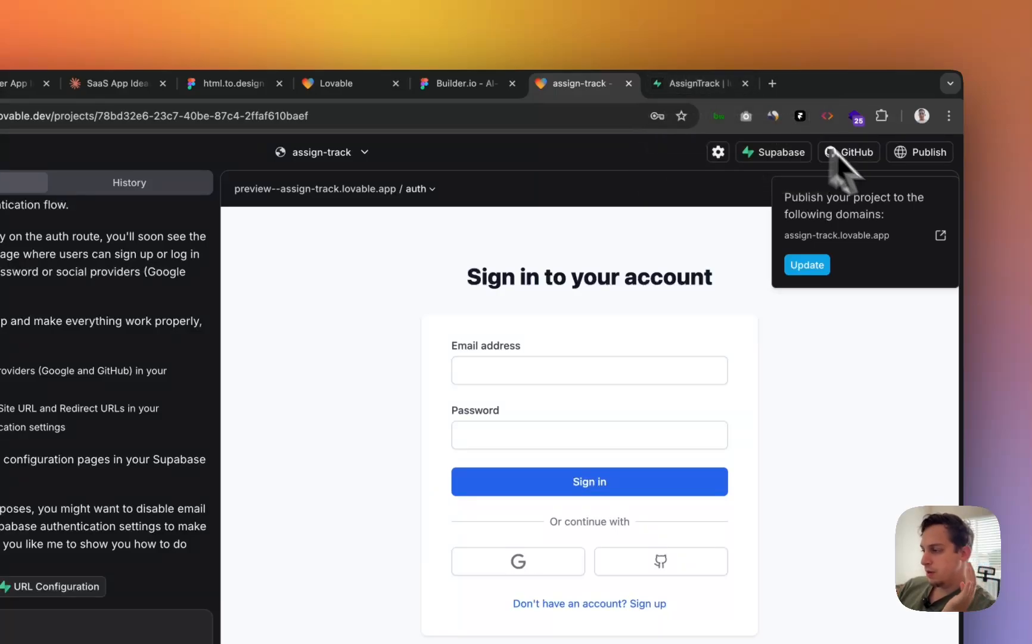
{"action": "left_click", "coordinate": [941, 236]}
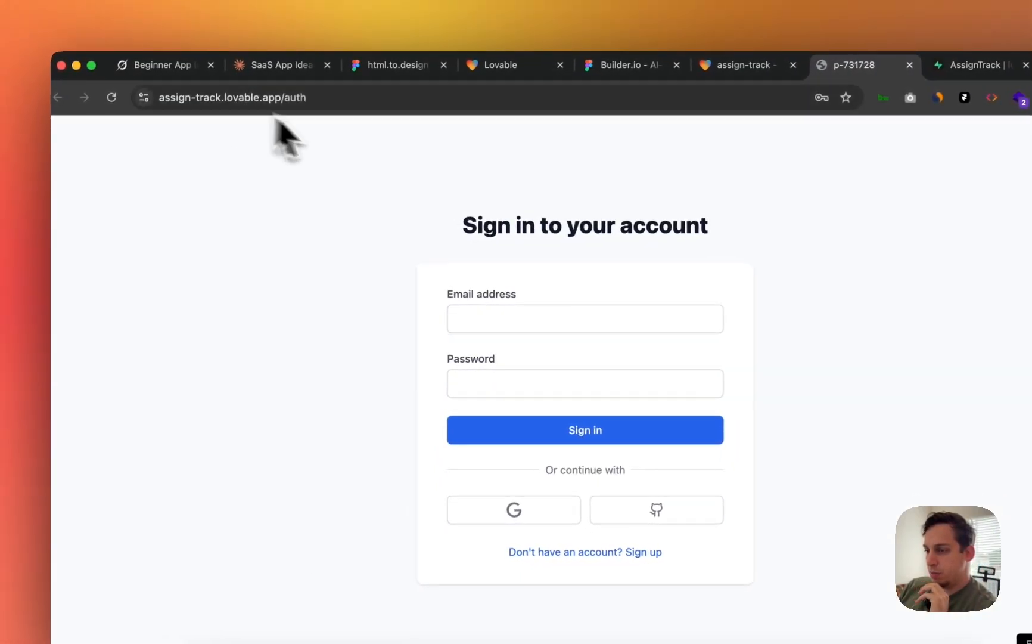
- Sign up with a full name, email and new password, then view the confirmation email
{"action": "left_click", "coordinate": [441, 320]}
{"action": "left_click", "coordinate": [417, 357]}
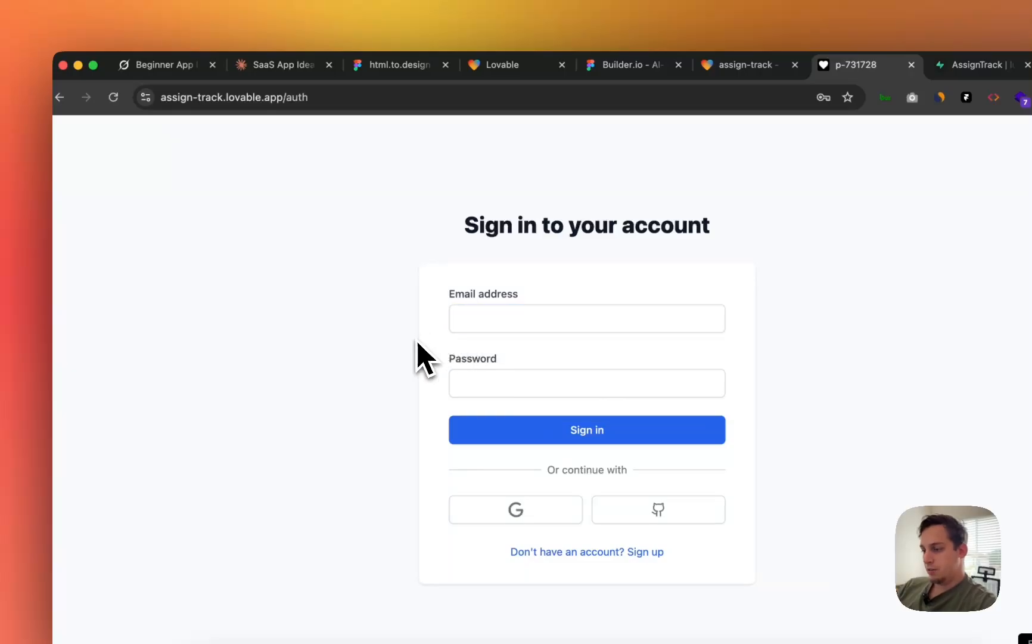
{"action": "left_click", "coordinate": [488, 497]}
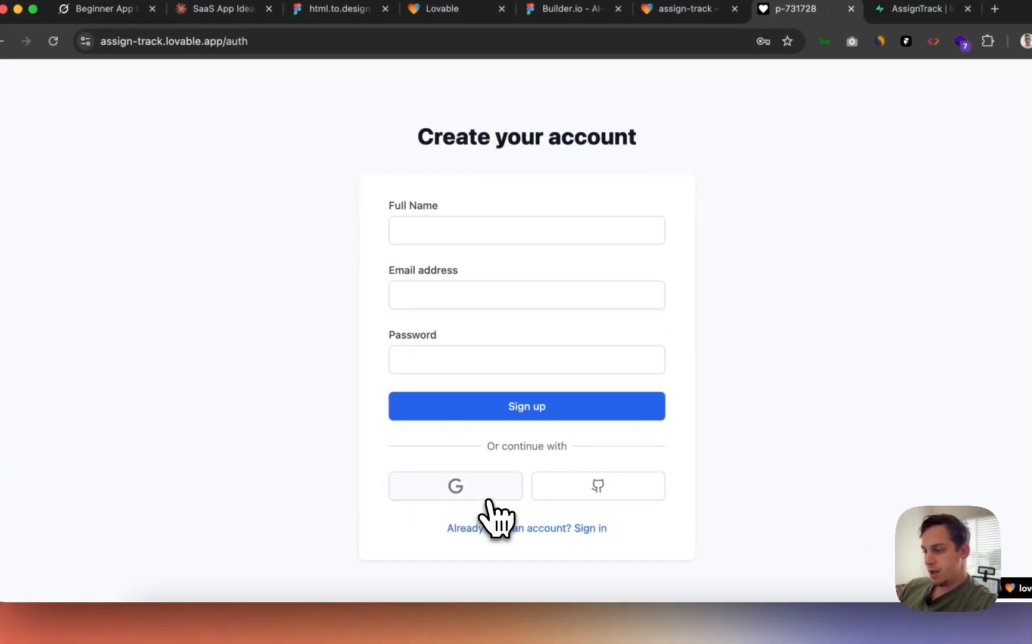
{"action": "left_click", "coordinate": [433, 231]}
{"action": "left_click", "coordinate": [468, 267]}
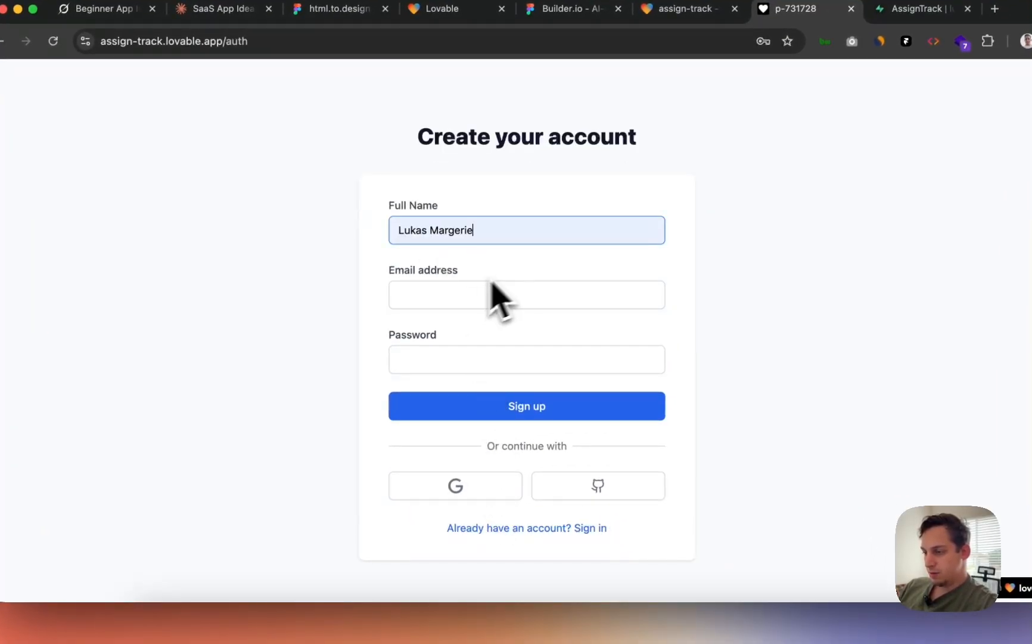
{"action": "left_click", "coordinate": [450, 293]}
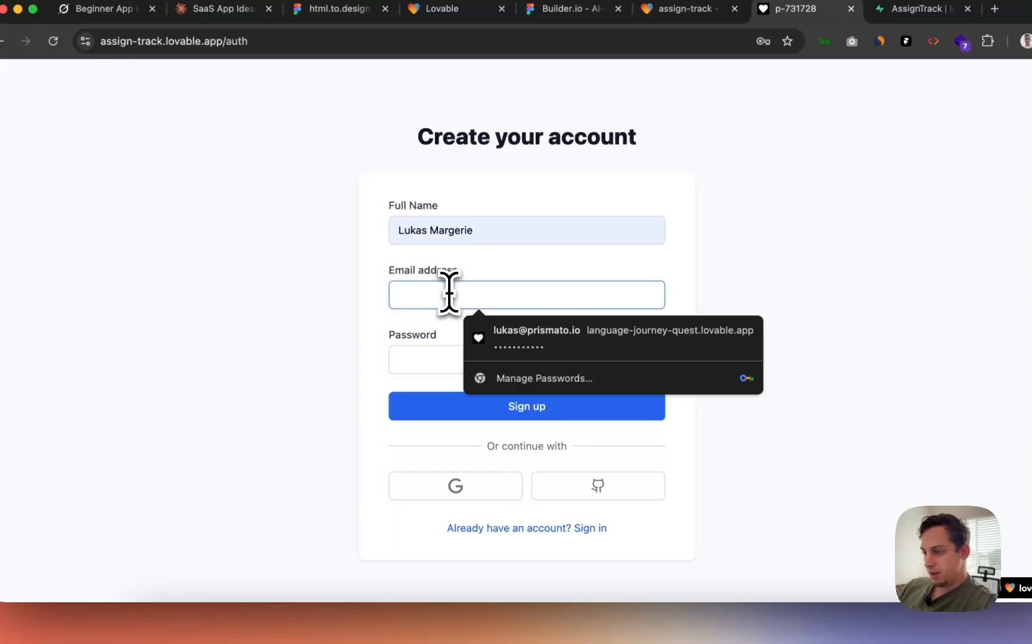
{"action": "left_click", "coordinate": [482, 343]}
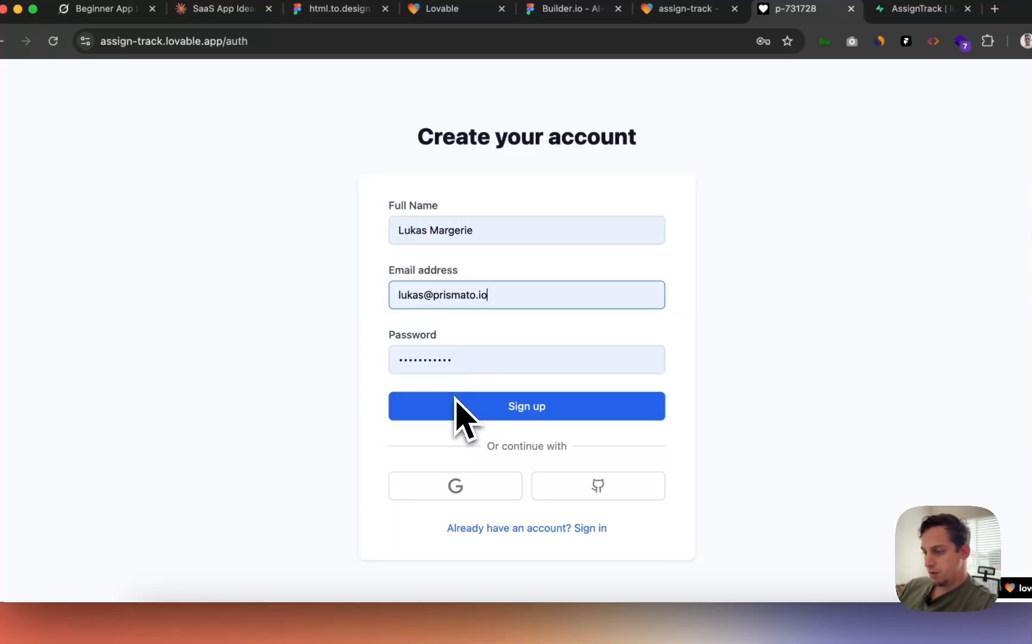
{"action": "left_click", "coordinate": [452, 361]}
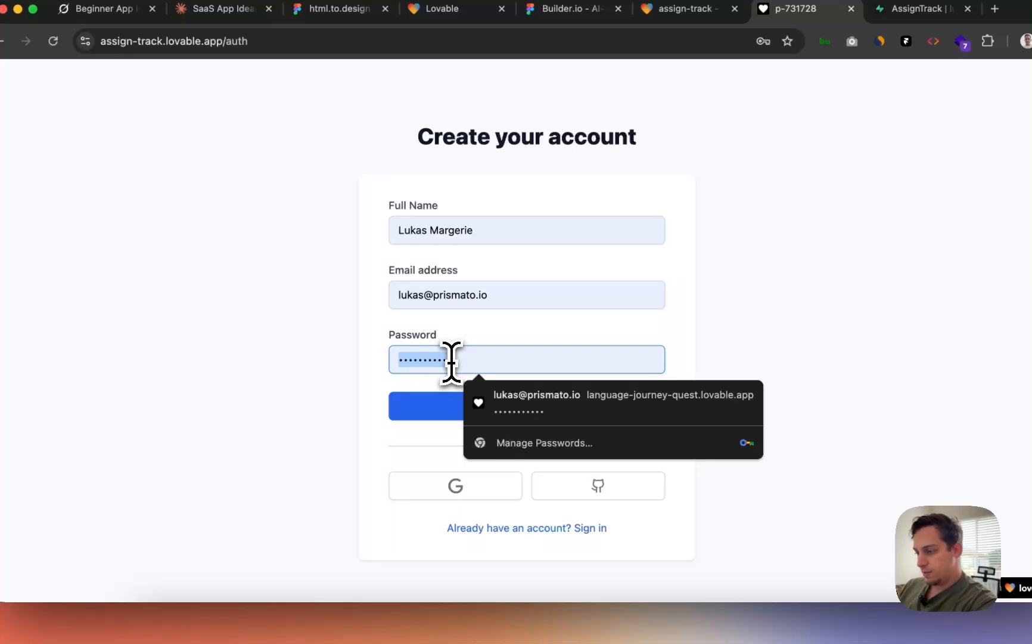
{"action": "key", "text": "BackSpace"}
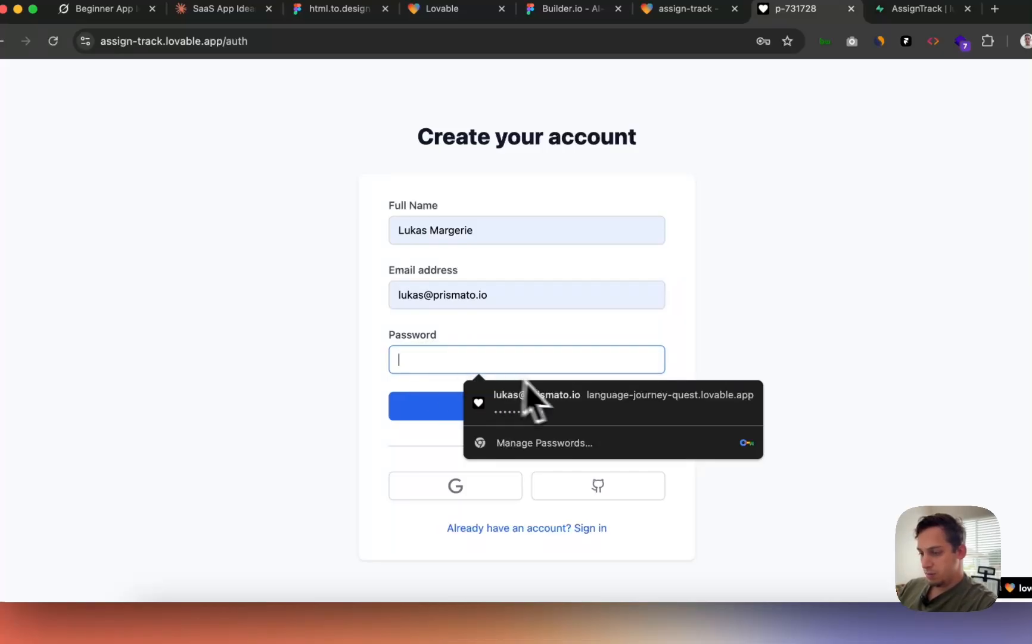
{"action": "type", "text": "••"}
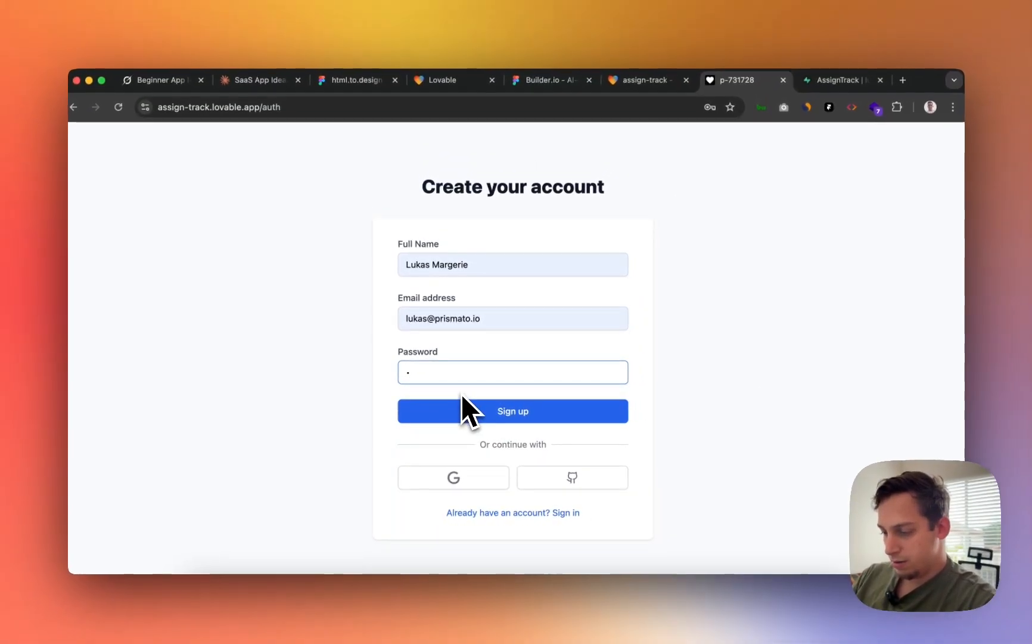
{"action": "type", "text": "•••••"}
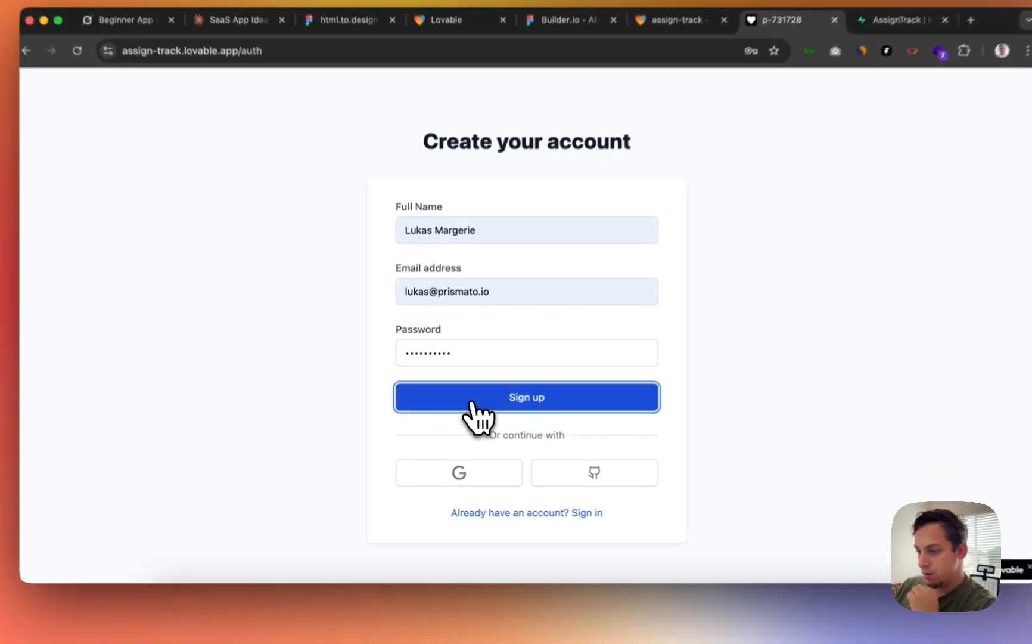
{"action": "left_click", "coordinate": [464, 413]}
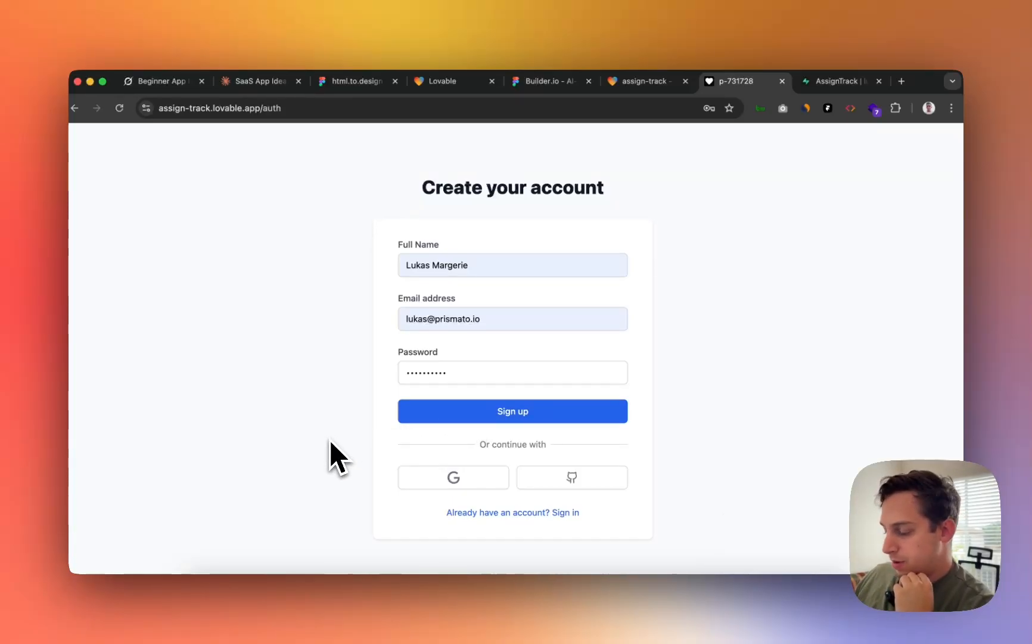
{"action": "key", "text": "super+Tab"}
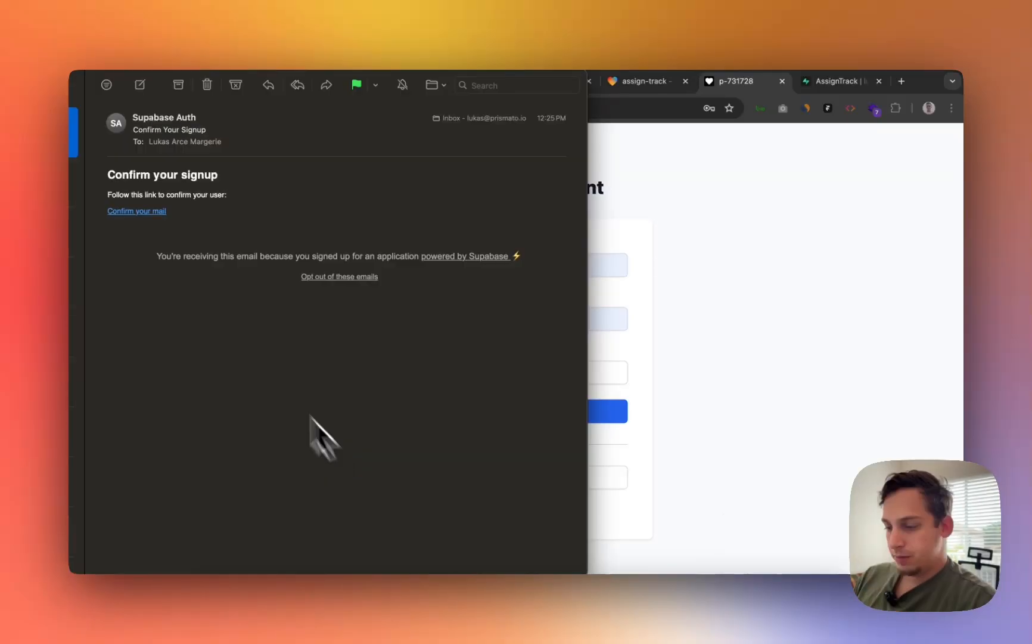
- Confirm the signup via the Supabase email link, then close the unreachable localhost:3000 tab
{"action": "left_click", "coordinate": [156, 212]}
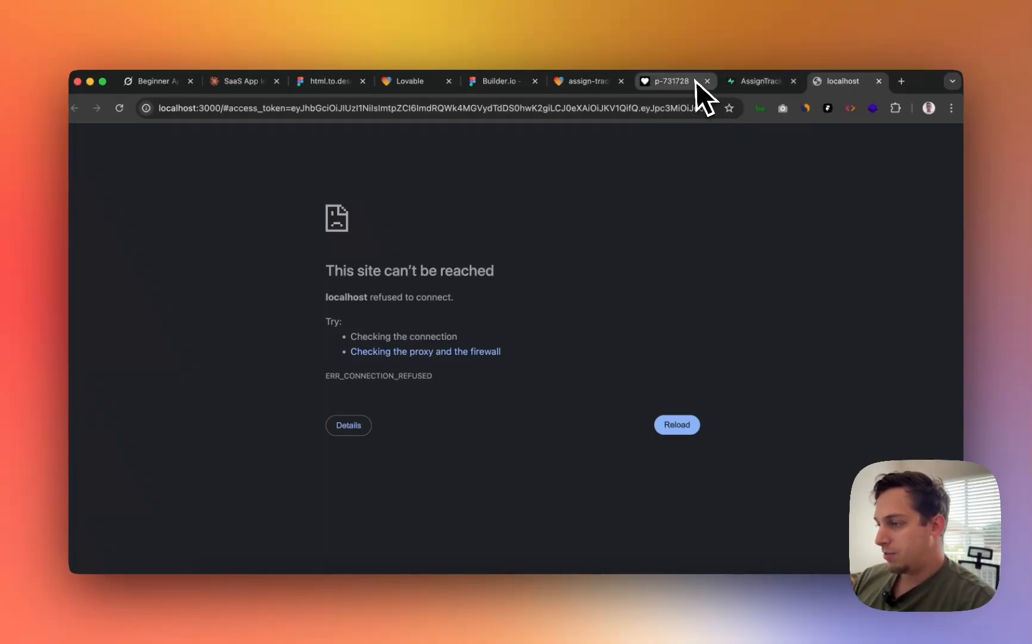
{"action": "left_click", "coordinate": [878, 81]}
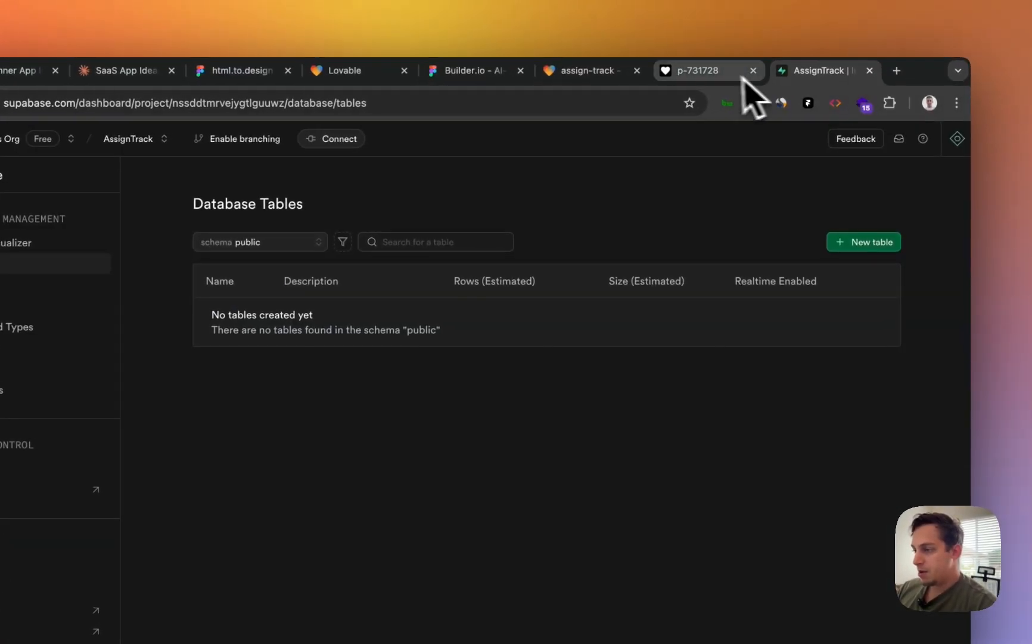
- Sign in to AssignTrack with the confirmed account and dismiss the save-password prompt on the Teacher Dashboard
{"action": "left_click", "coordinate": [743, 77]}
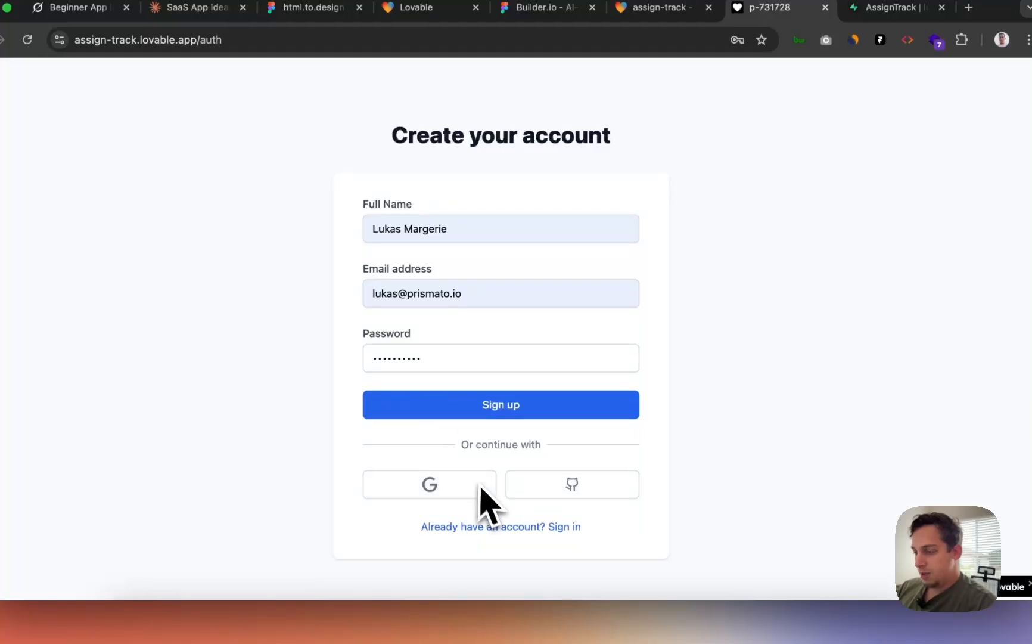
{"action": "left_click", "coordinate": [566, 528]}
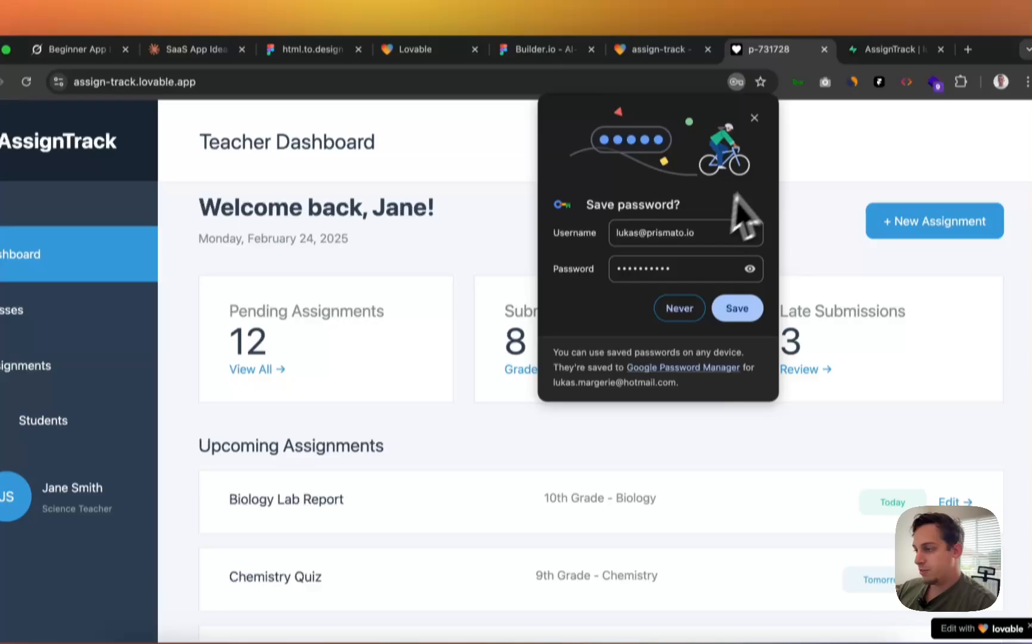
{"action": "left_click", "coordinate": [755, 75]}
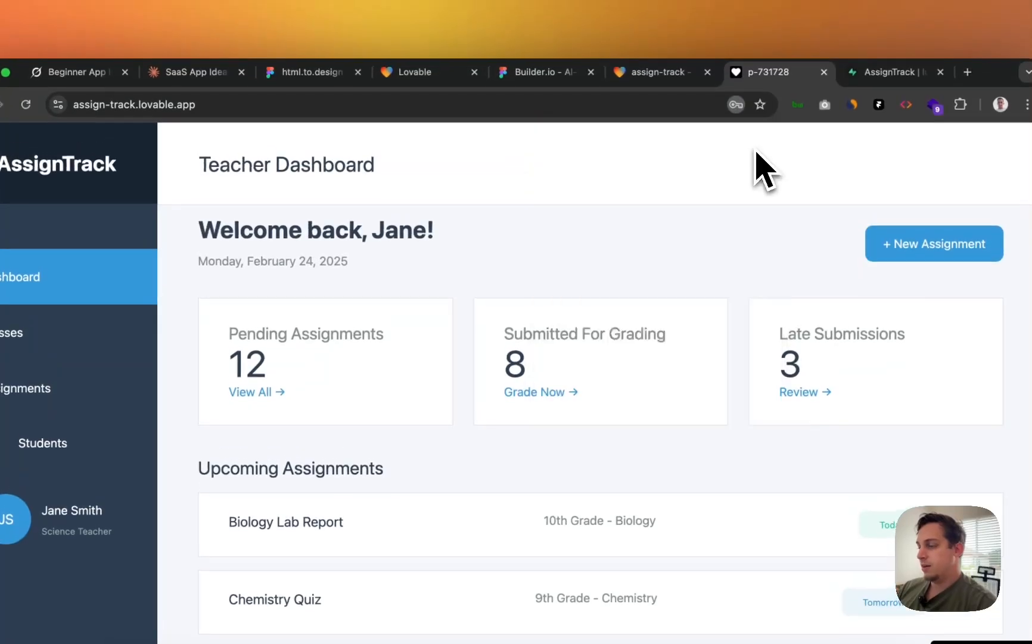
{"action": "scroll", "coordinate": [376, 284], "scroll_direction": "down", "scroll_amount": 5}
{"action": "scroll", "coordinate": [367, 333], "scroll_direction": "up", "scroll_amount": 5}
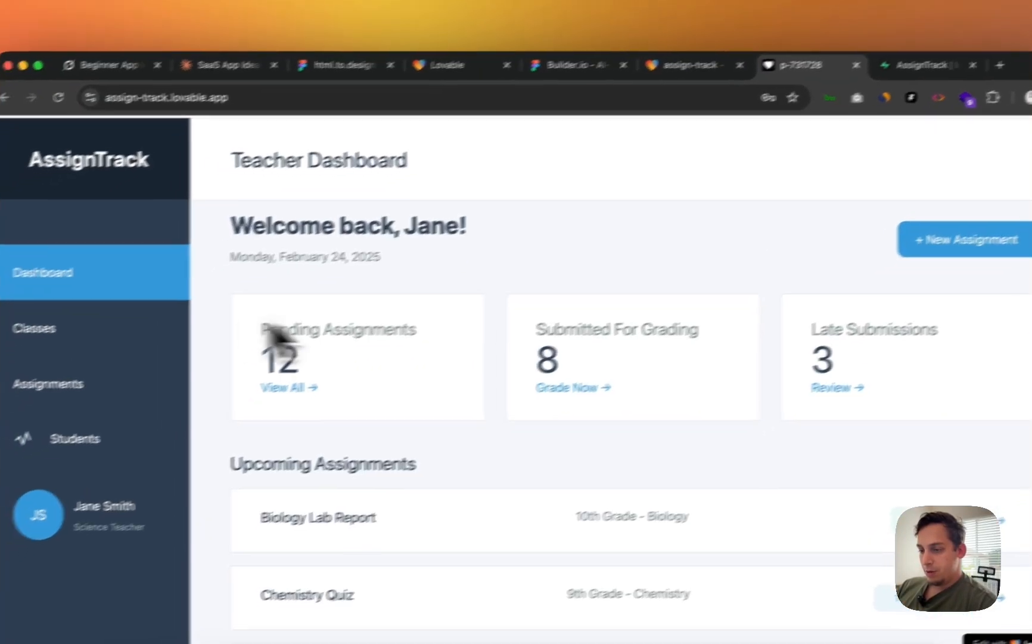
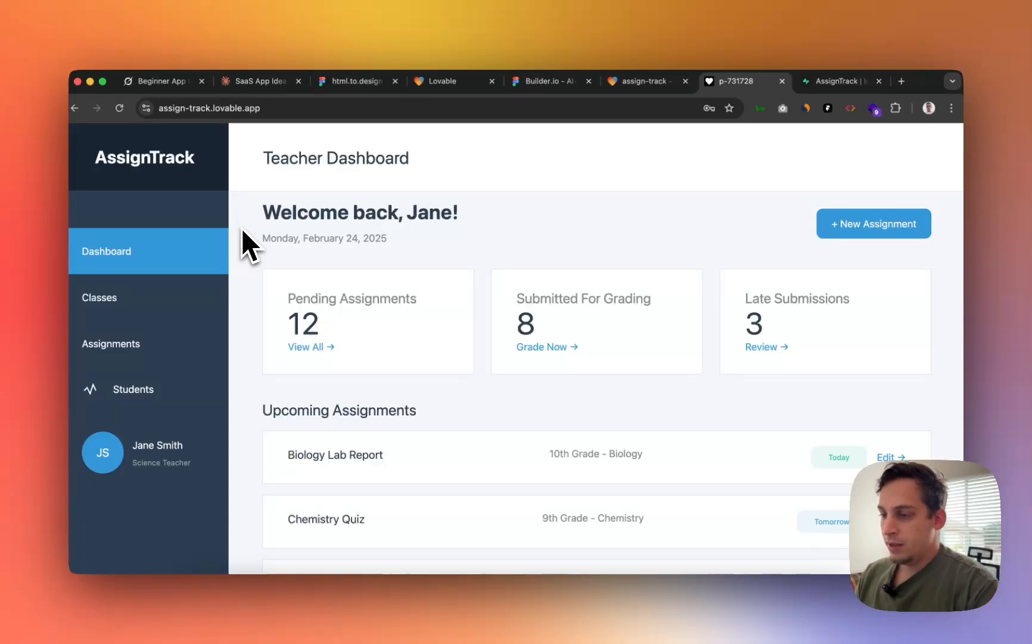
- Browse the AssignTrack dashboard, then the Classes, Assignments and Students pages
{"action": "scroll", "coordinate": [256, 247], "scroll_direction": "down", "scroll_amount": 4}
{"action": "scroll", "coordinate": [260, 246], "scroll_direction": "up", "scroll_amount": 4}
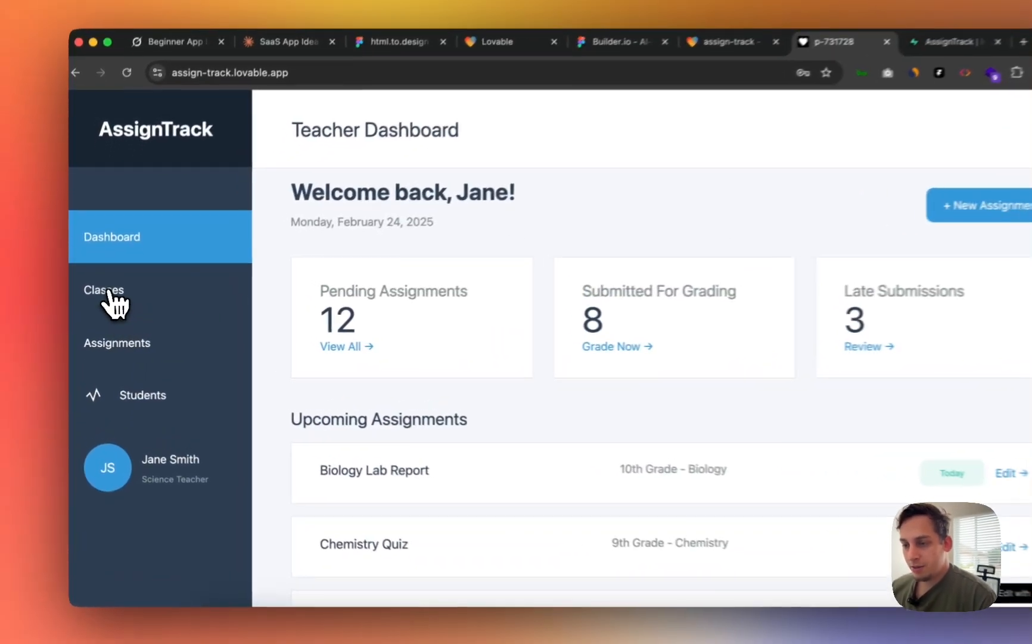
{"action": "left_click", "coordinate": [106, 300]}
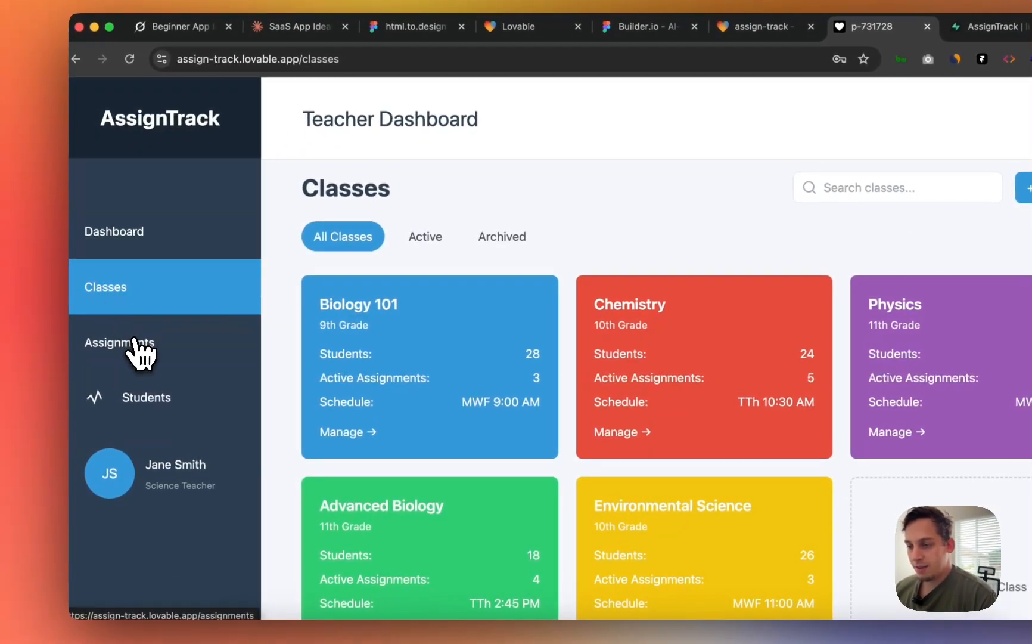
{"action": "left_click", "coordinate": [121, 346]}
{"action": "left_click", "coordinate": [170, 397]}
- Bring up the empty Add New Student form on the Students page
{"action": "scroll", "coordinate": [437, 404], "scroll_direction": "down", "scroll_amount": 2}
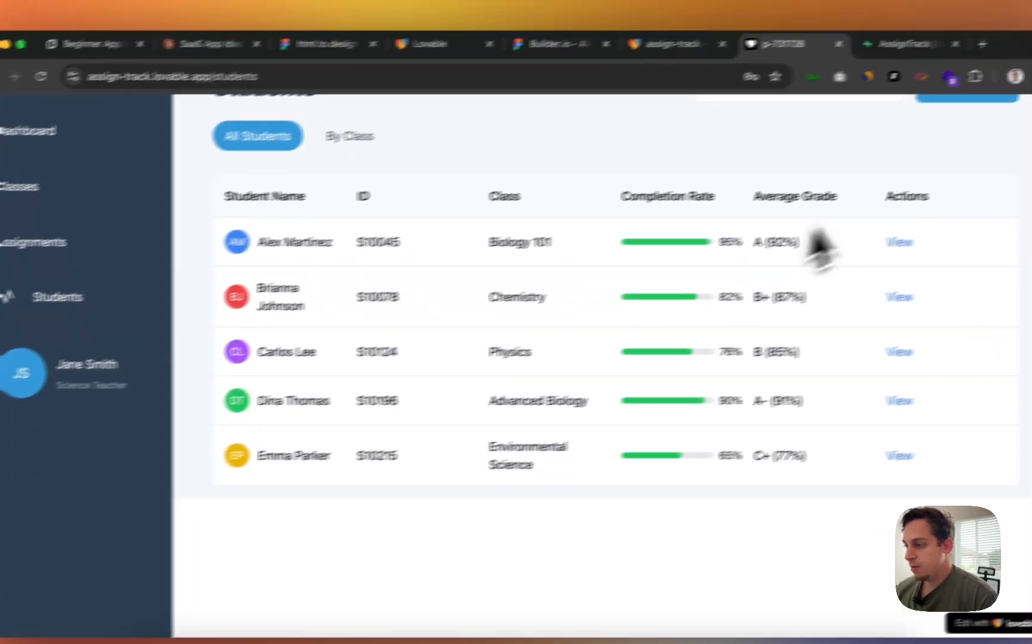
{"action": "scroll", "coordinate": [819, 245], "scroll_direction": "up", "scroll_amount": 2}
{"action": "left_click", "coordinate": [968, 247]}
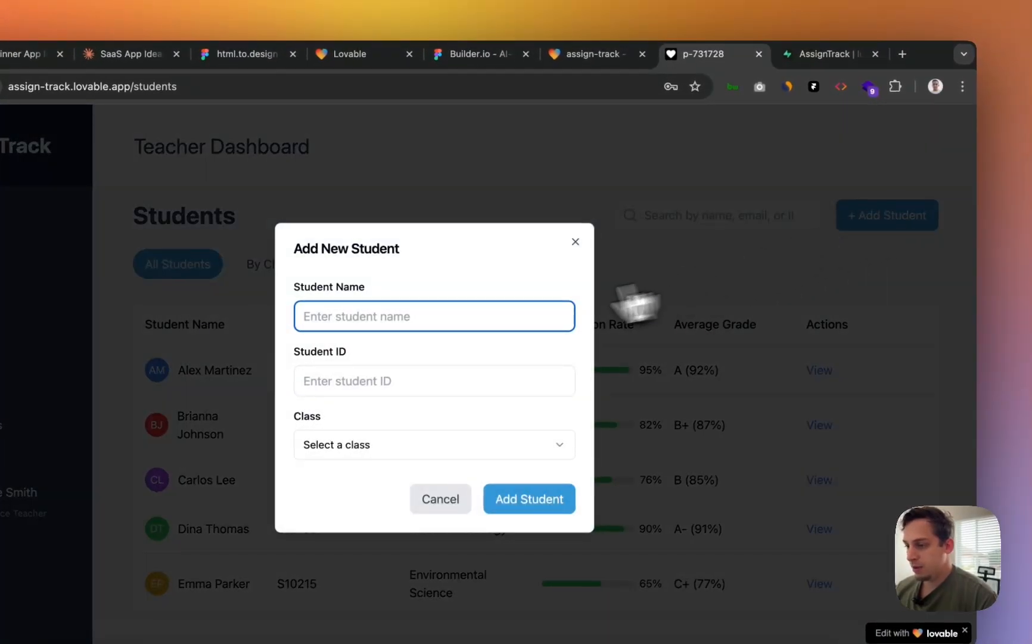
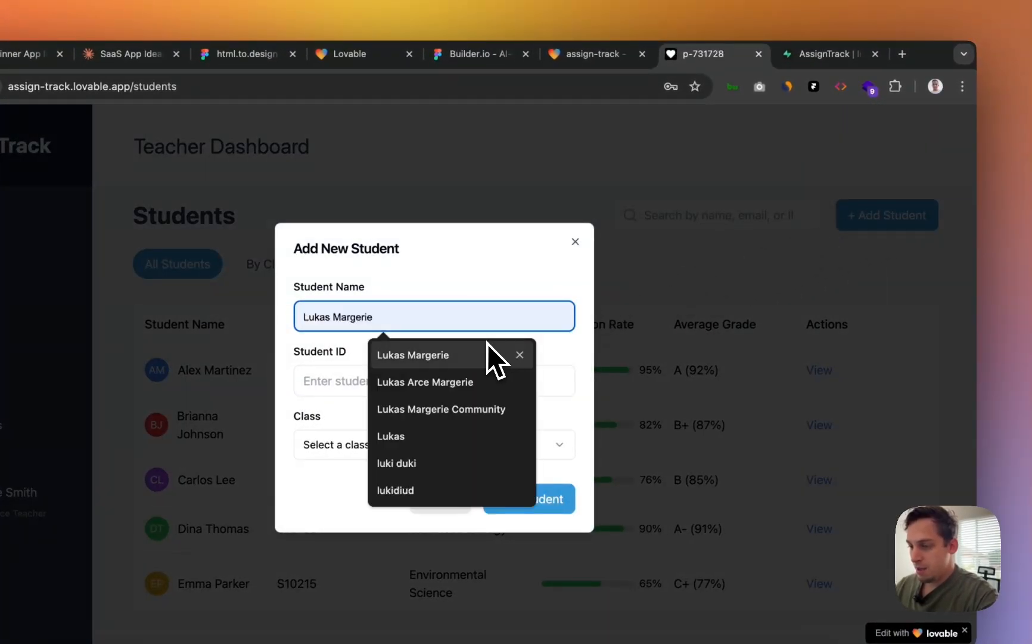
- Add a student with name and student ID in Physics, then review the new row
{"action": "left_click", "coordinate": [486, 355]}
{"action": "left_click", "coordinate": [404, 380]}
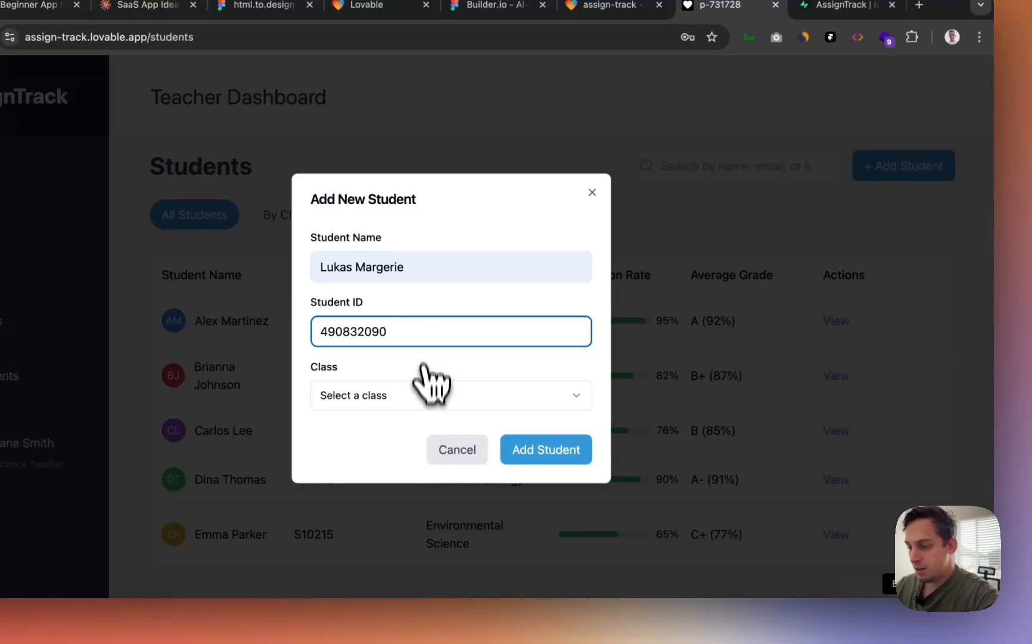
{"action": "left_click", "coordinate": [430, 397]}
{"action": "left_click", "coordinate": [420, 477]}
{"action": "left_click", "coordinate": [555, 458]}
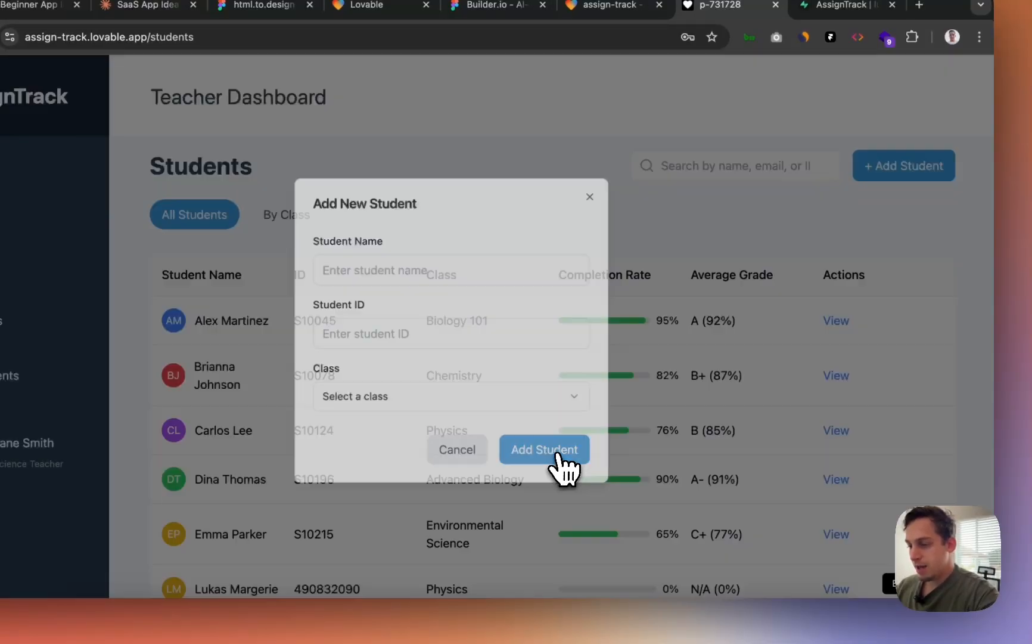
{"action": "scroll", "coordinate": [555, 453], "scroll_direction": "down", "scroll_amount": 4}
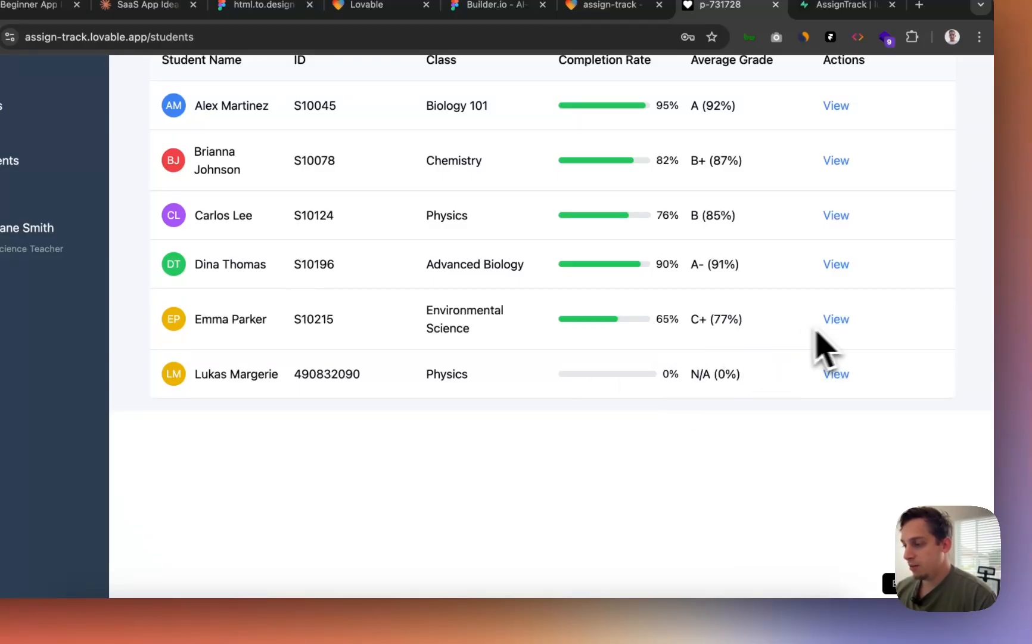
{"action": "scroll", "coordinate": [817, 337], "scroll_direction": "up", "scroll_amount": 2}
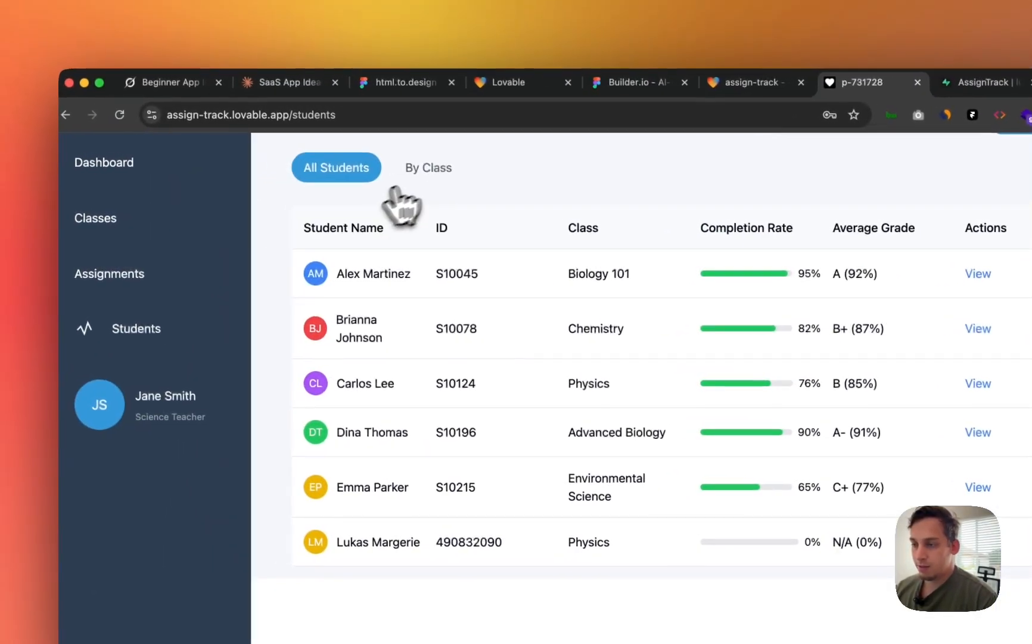
- Flip between the Assignments and Classes pages to check their contents
{"action": "left_click", "coordinate": [113, 266]}
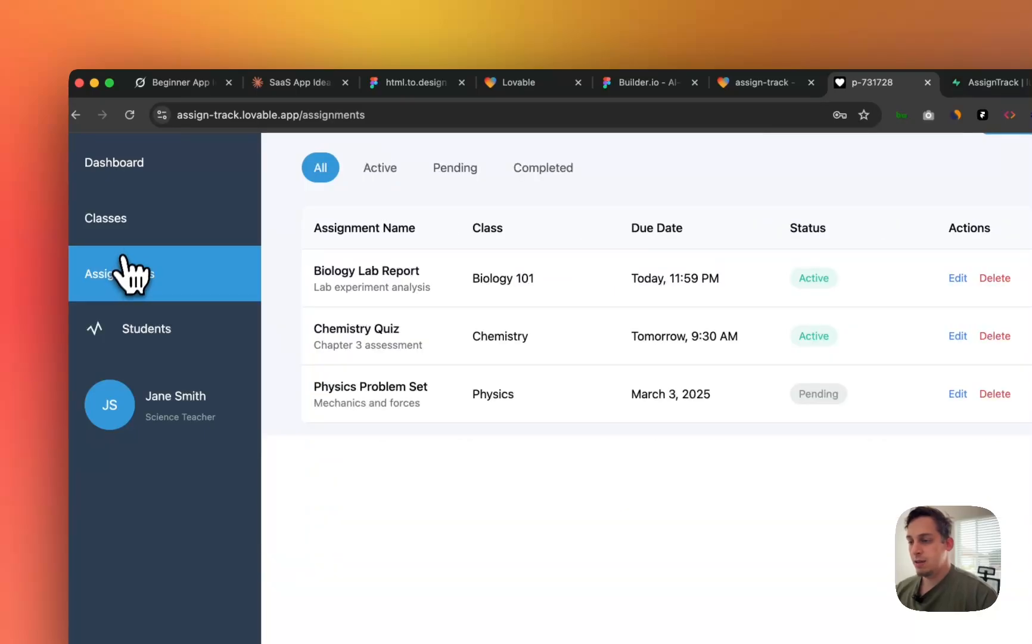
{"action": "left_click", "coordinate": [125, 232]}
{"action": "left_click", "coordinate": [131, 274]}
{"action": "left_click", "coordinate": [127, 214]}
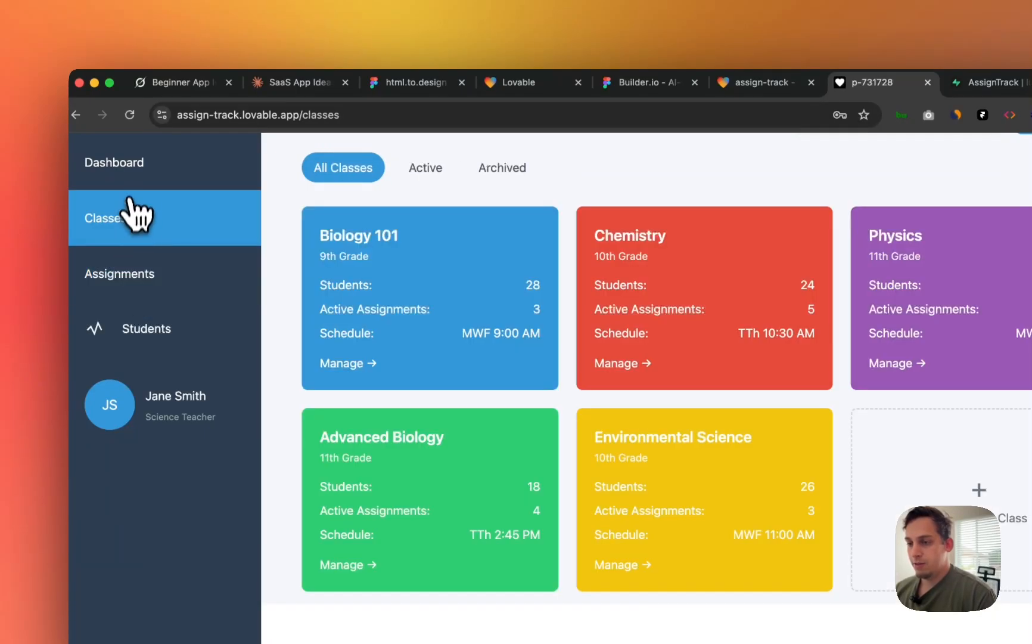
- Return to the Teacher Dashboard showing 12 pending, 8 submitted and 3 late assignments
{"action": "left_click", "coordinate": [134, 164]}
{"action": "scroll", "coordinate": [139, 193], "scroll_direction": "down", "scroll_amount": 5}
{"action": "scroll", "coordinate": [132, 179], "scroll_direction": "up", "scroll_amount": 5}
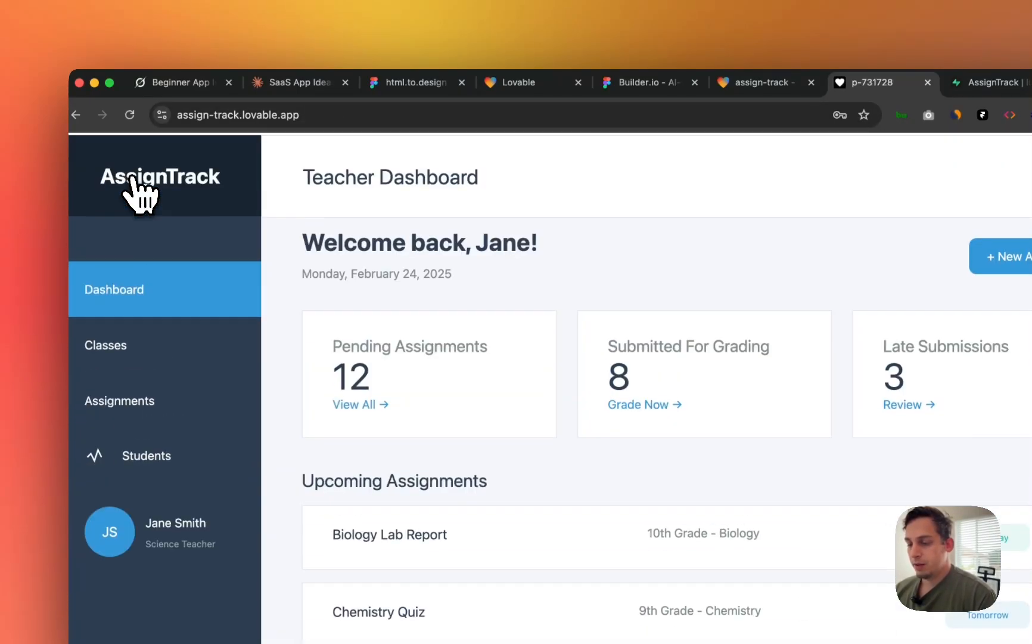
{"action": "scroll", "coordinate": [269, 224], "scroll_direction": "down", "scroll_amount": 5}
{"action": "scroll", "coordinate": [293, 233], "scroll_direction": "up", "scroll_amount": 5}
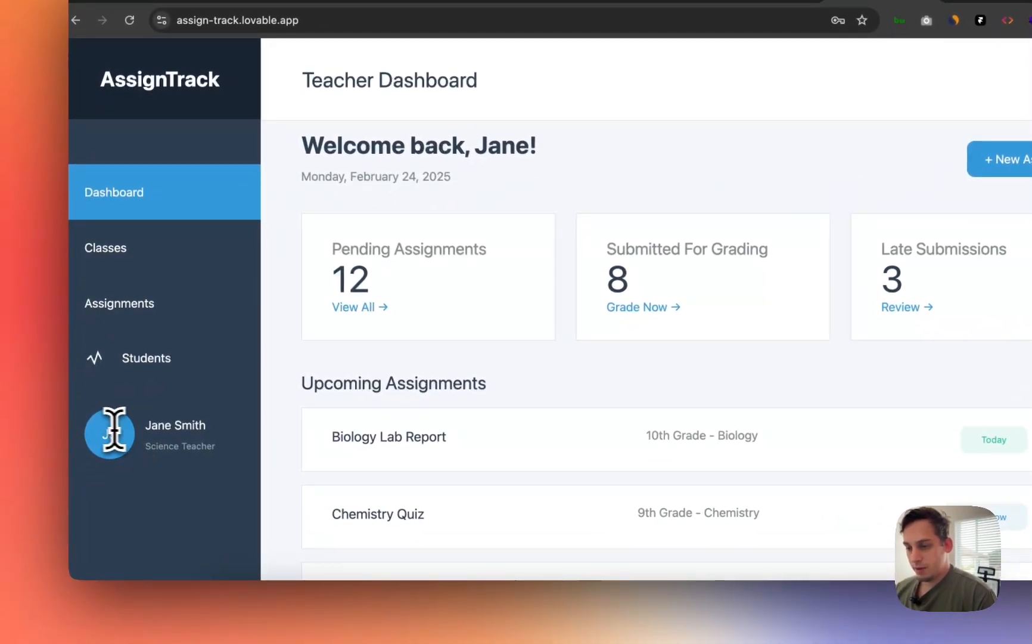
{"action": "left_click_drag", "start_coordinate": [144, 426], "coordinate": [185, 443]}
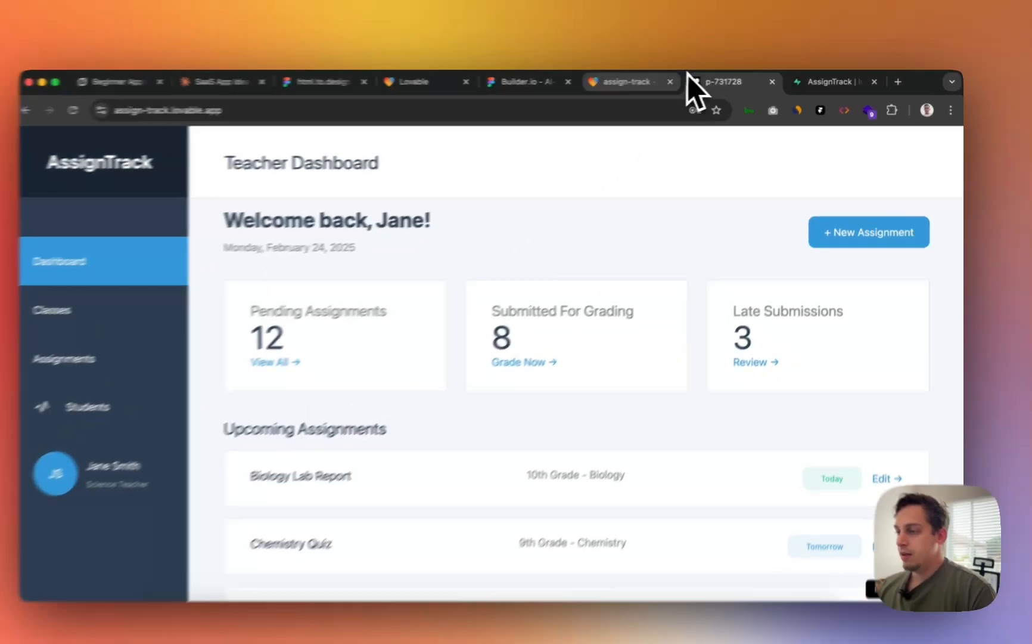
- Open the published assign-track.lovable.app from Publish, then close the duplicate live-app tabs
{"action": "left_click", "coordinate": [650, 81]}
{"action": "left_click", "coordinate": [661, 87]}
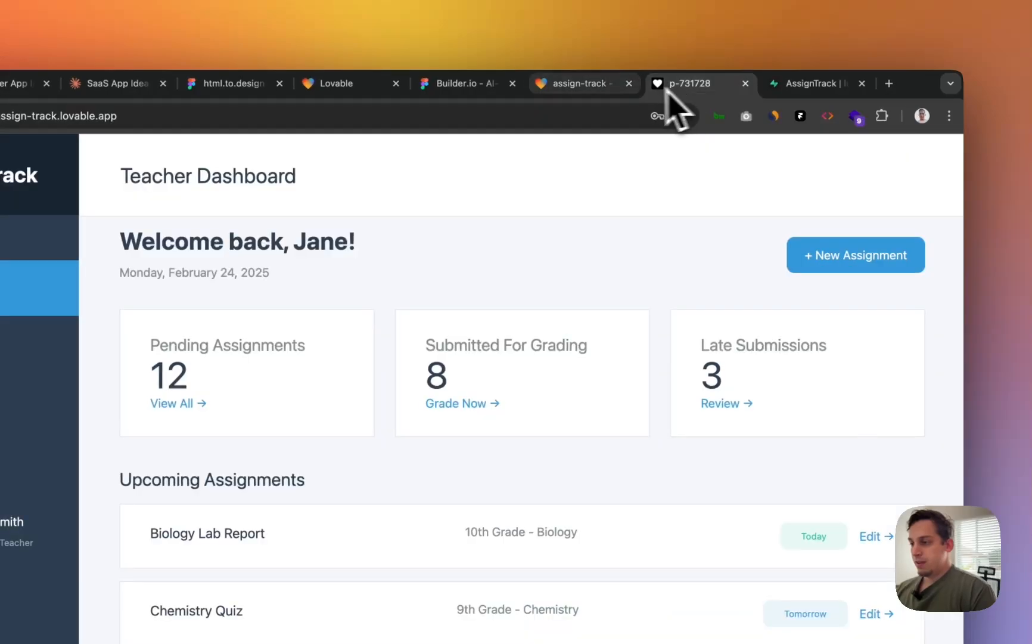
{"action": "left_click", "coordinate": [604, 87]}
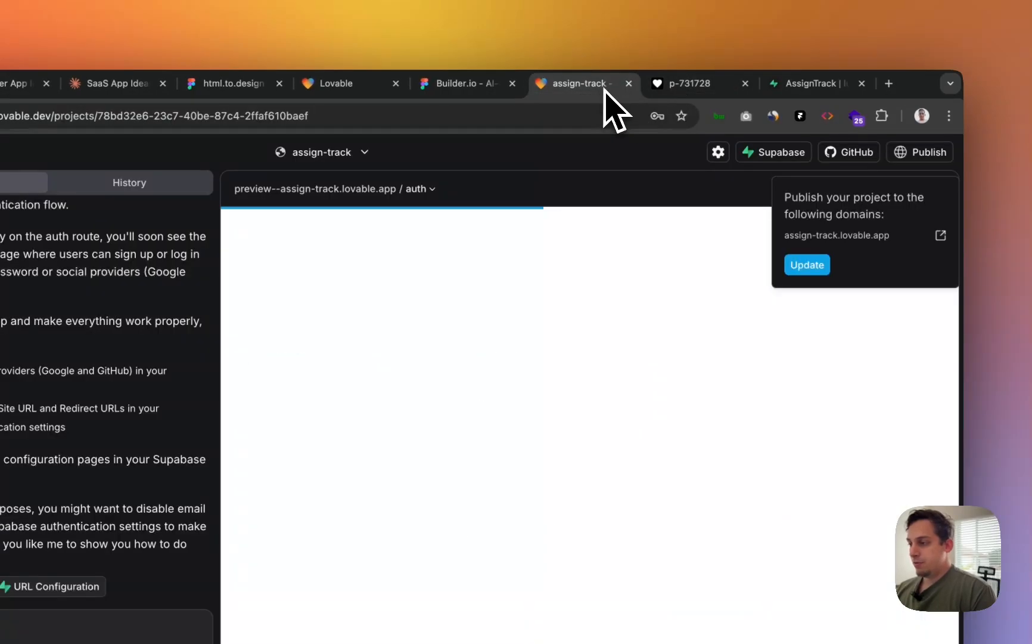
{"action": "left_click", "coordinate": [940, 235]}
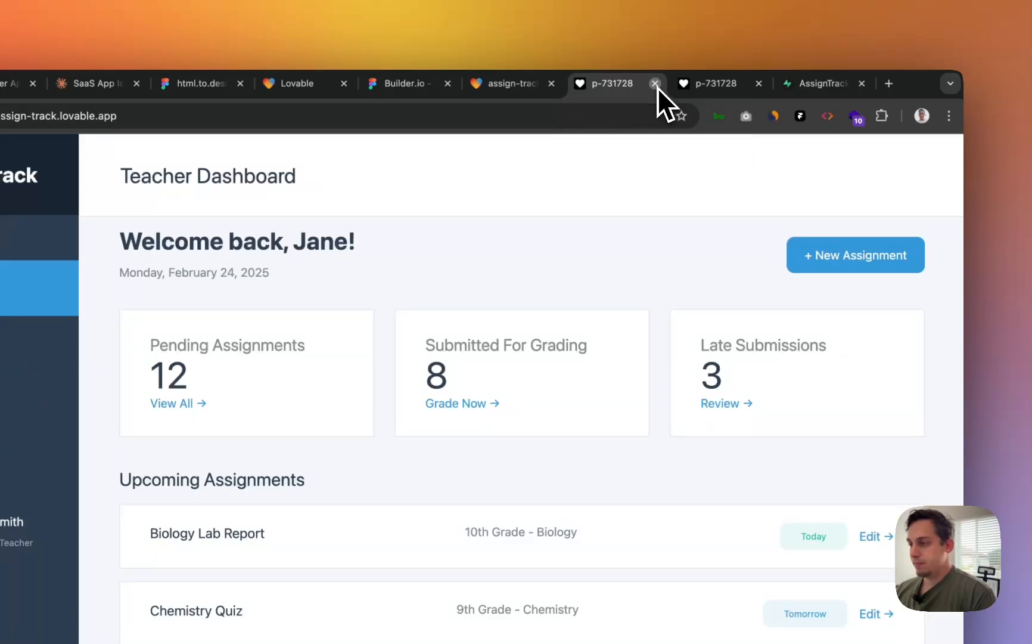
{"action": "left_click", "coordinate": [655, 84]}
{"action": "left_click", "coordinate": [655, 84]}
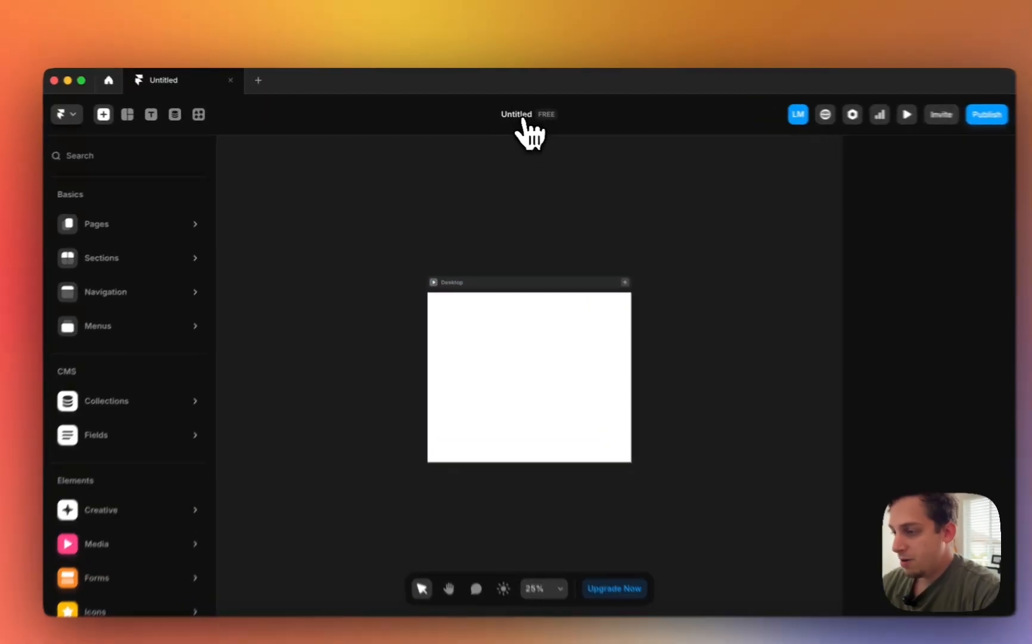
- Rename the untitled Framer project to AssignTrack
{"action": "left_click", "coordinate": [523, 118]}
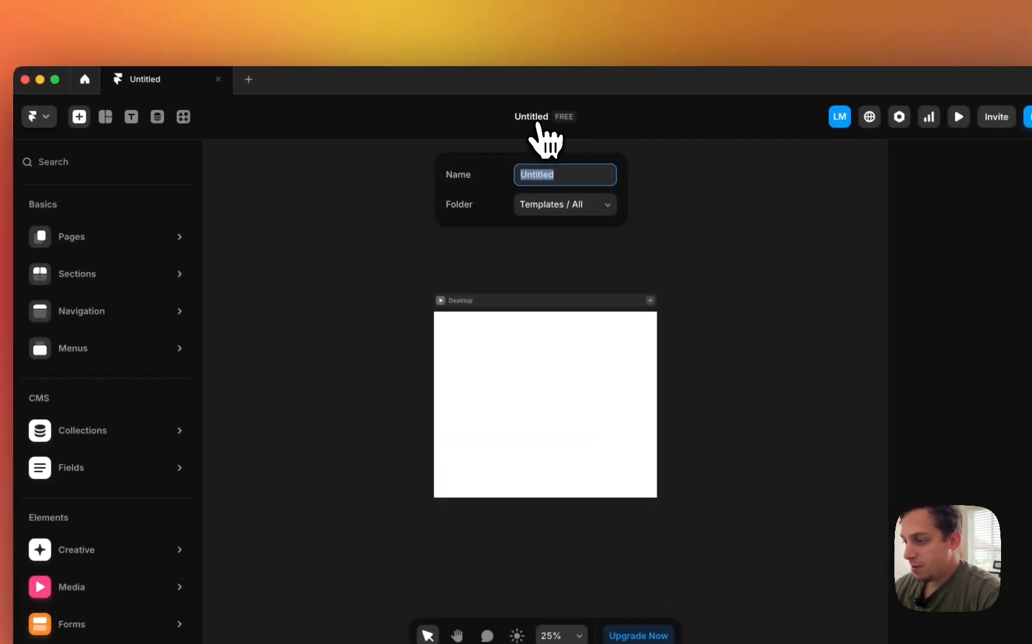
{"action": "type", "text": "AssignTrack"}
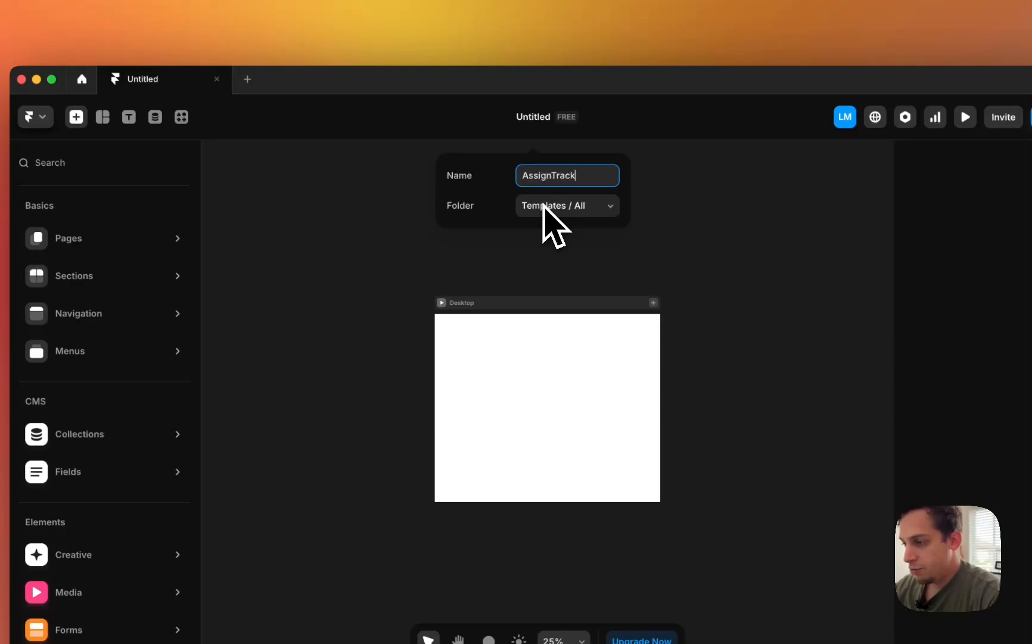
{"action": "left_click", "coordinate": [477, 277]}
- Add Tablet and Phone breakpoints beside the Desktop frame
{"action": "left_click", "coordinate": [654, 303]}
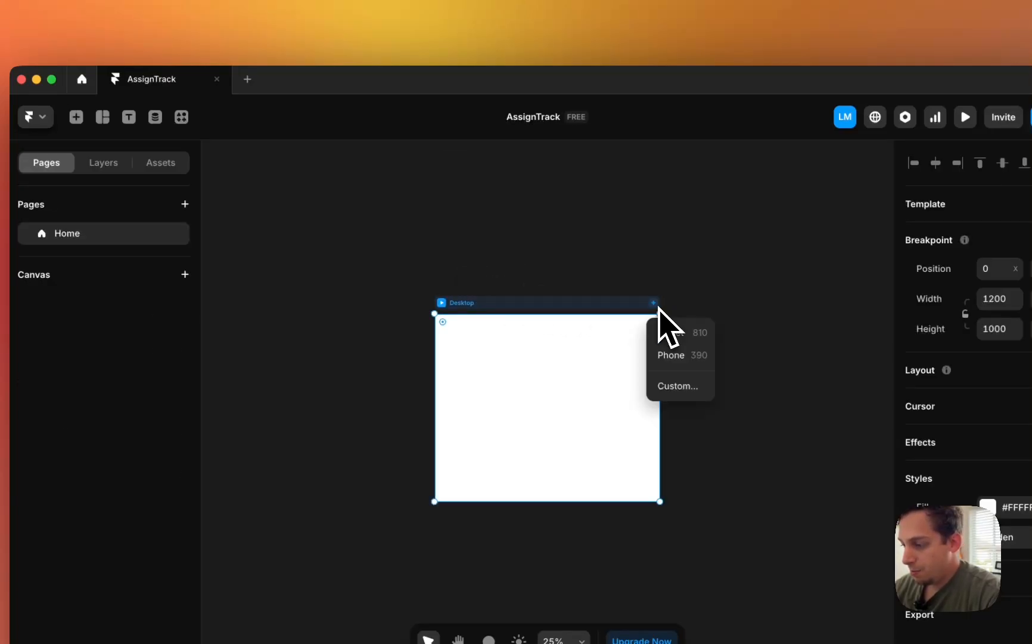
{"action": "left_click", "coordinate": [662, 332]}
{"action": "left_click", "coordinate": [619, 303]}
{"action": "left_click", "coordinate": [631, 329]}
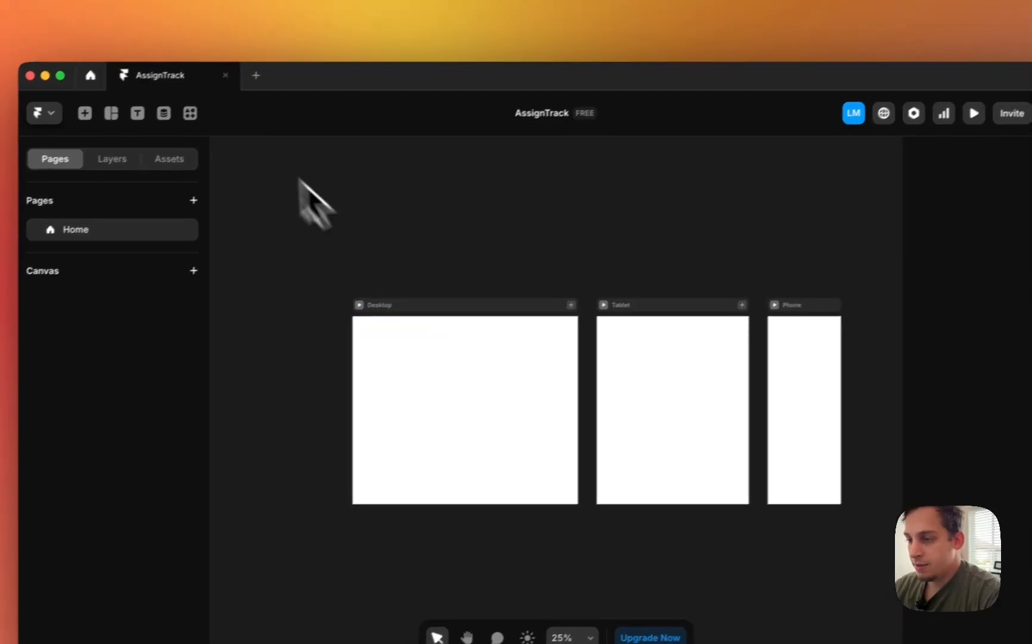
{"action": "left_click", "coordinate": [181, 117]}
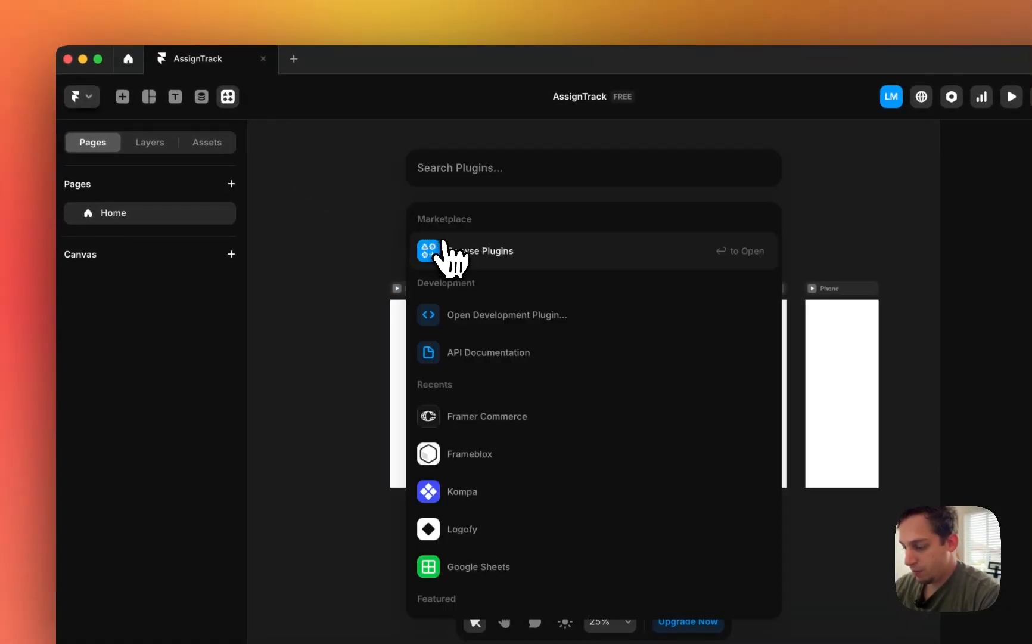
- Place Kompa's Navbar 1 at the top of Desktop and make it fill the width
{"action": "type", "text": "kompa"}
{"action": "left_click", "coordinate": [465, 265]}
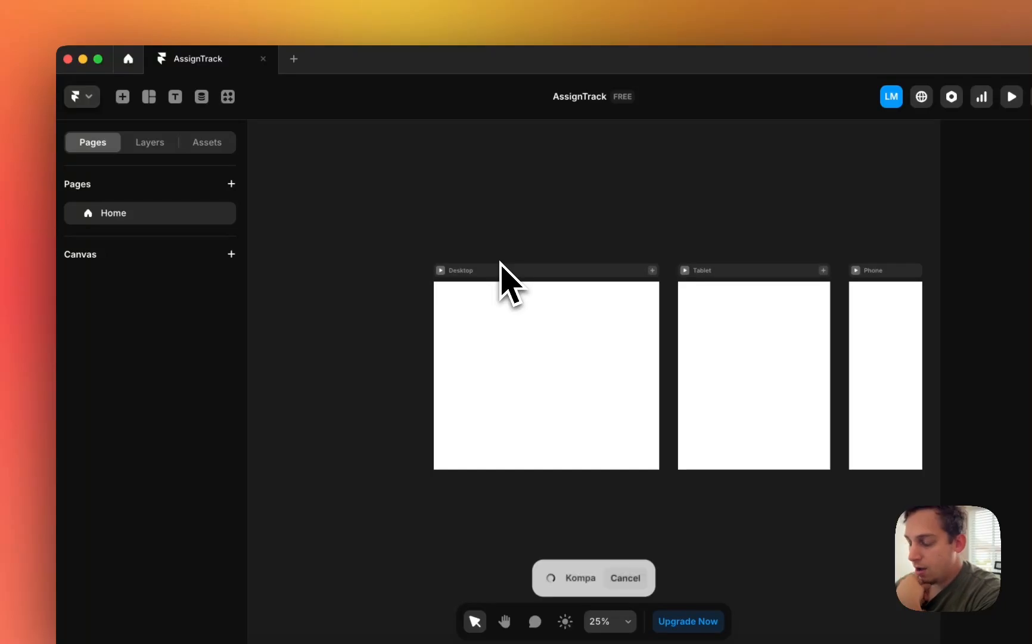
{"action": "left_click", "coordinate": [377, 521]}
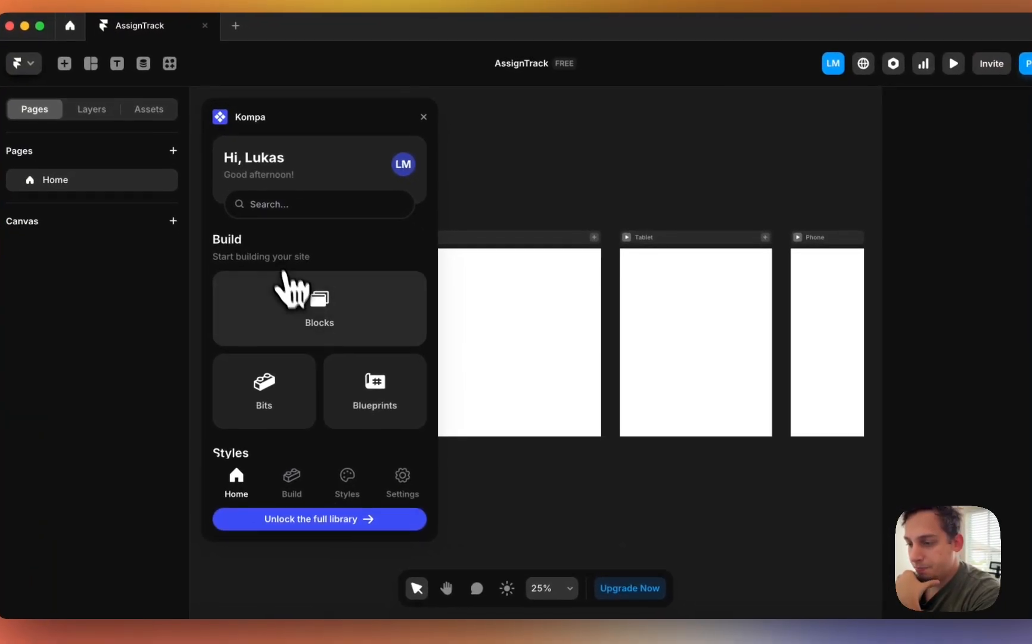
{"action": "left_click", "coordinate": [289, 286]}
{"action": "left_click", "coordinate": [314, 201]}
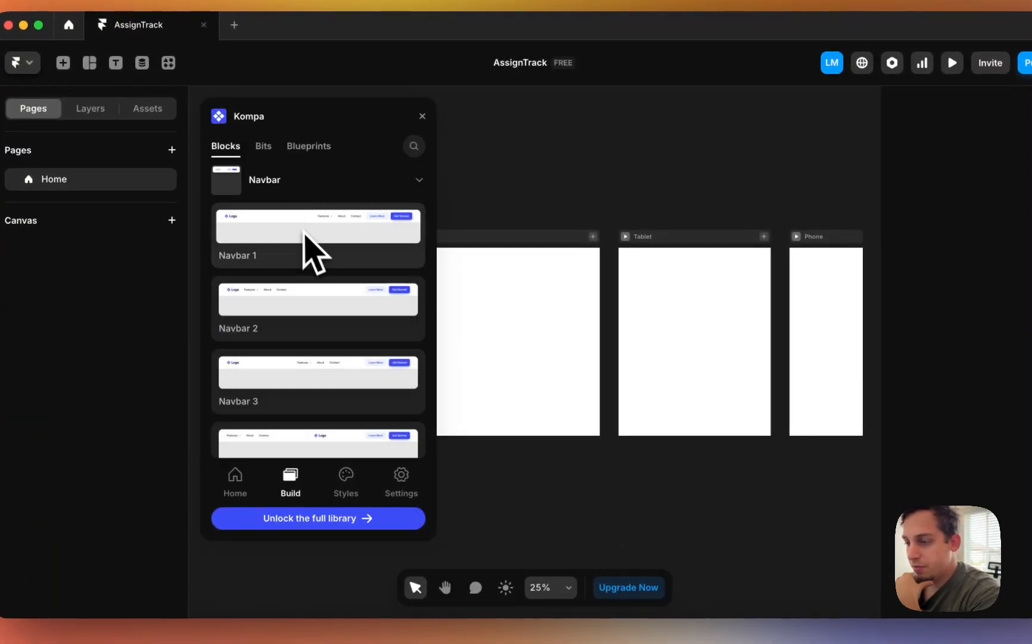
{"action": "scroll", "coordinate": [492, 233], "scroll_direction": "up", "scroll_amount": 3}
{"action": "scroll", "coordinate": [491, 233], "scroll_direction": "up", "scroll_amount": 2}
{"action": "left_click_drag", "start_coordinate": [352, 223], "coordinate": [646, 260]}
{"action": "scroll", "coordinate": [645, 258], "scroll_direction": "down", "scroll_amount": 3}
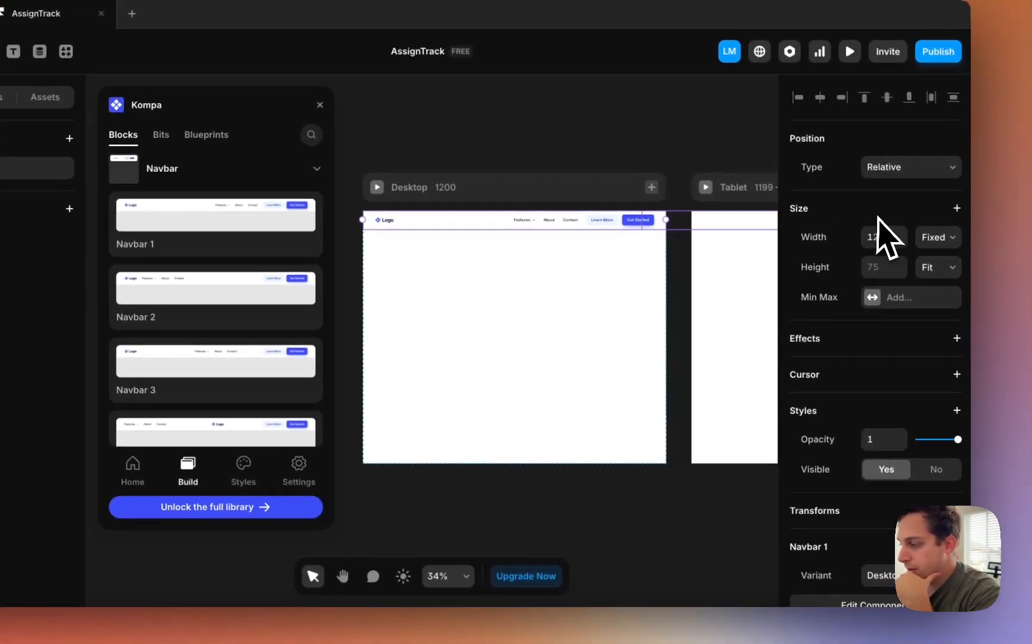
{"action": "left_click", "coordinate": [936, 237]}
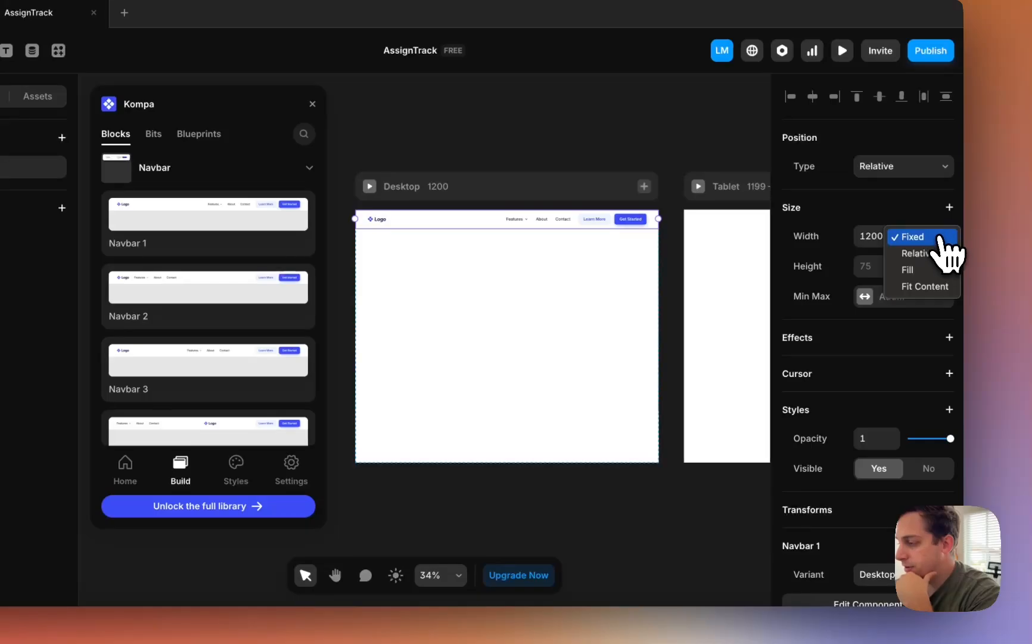
{"action": "left_click", "coordinate": [908, 271]}
{"action": "scroll", "coordinate": [655, 268], "scroll_direction": "right", "scroll_amount": 10}
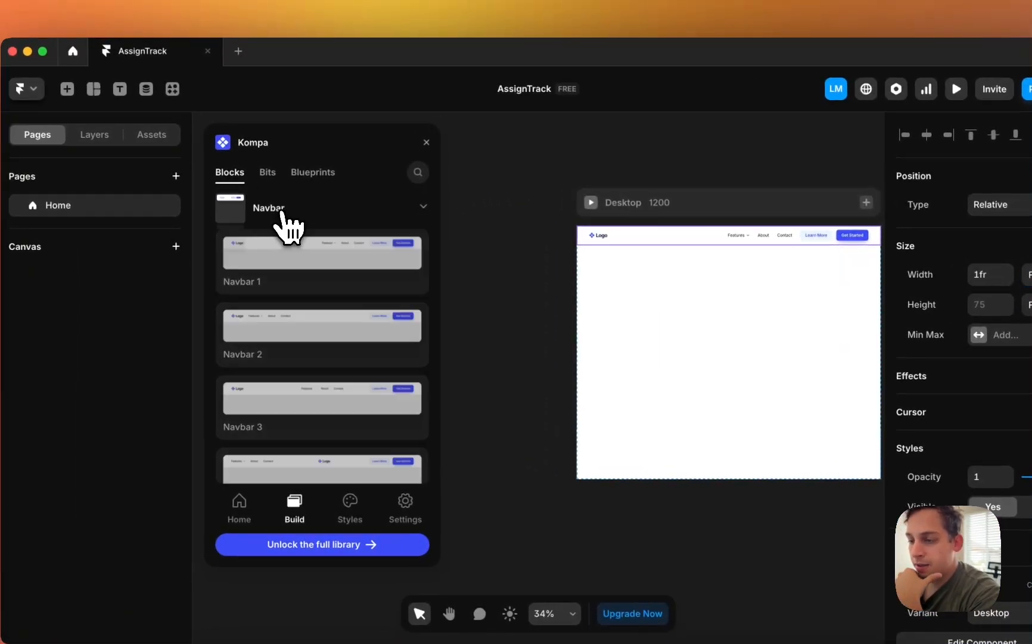
- Drop Kompa's Hero 2 section into the Desktop frame below the navbar
{"action": "left_click", "coordinate": [178, 169]}
{"action": "left_click", "coordinate": [310, 295]}
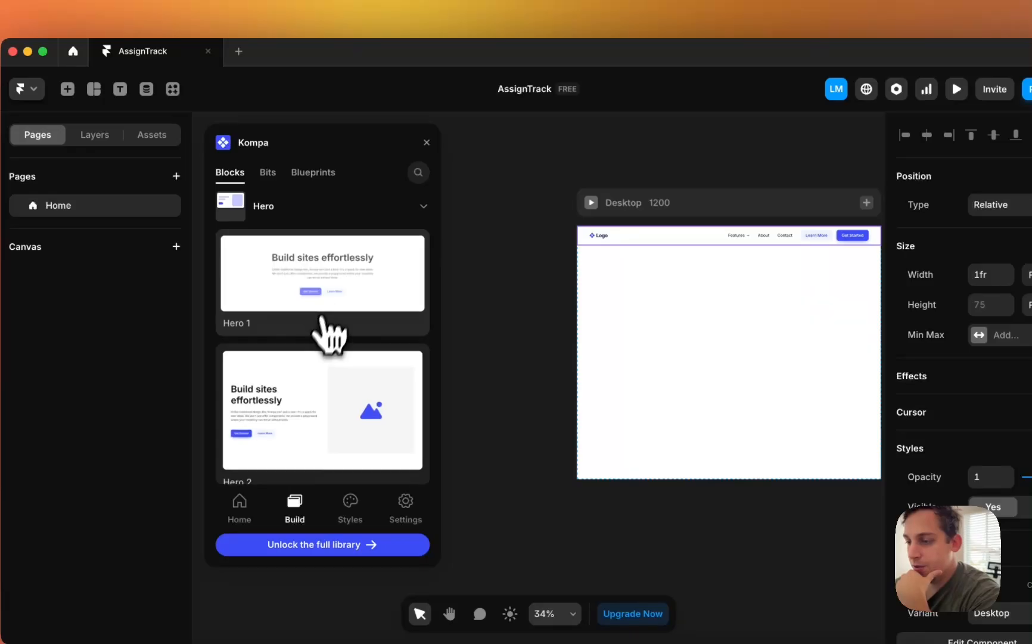
{"action": "left_click_drag", "start_coordinate": [308, 438], "coordinate": [695, 223]}
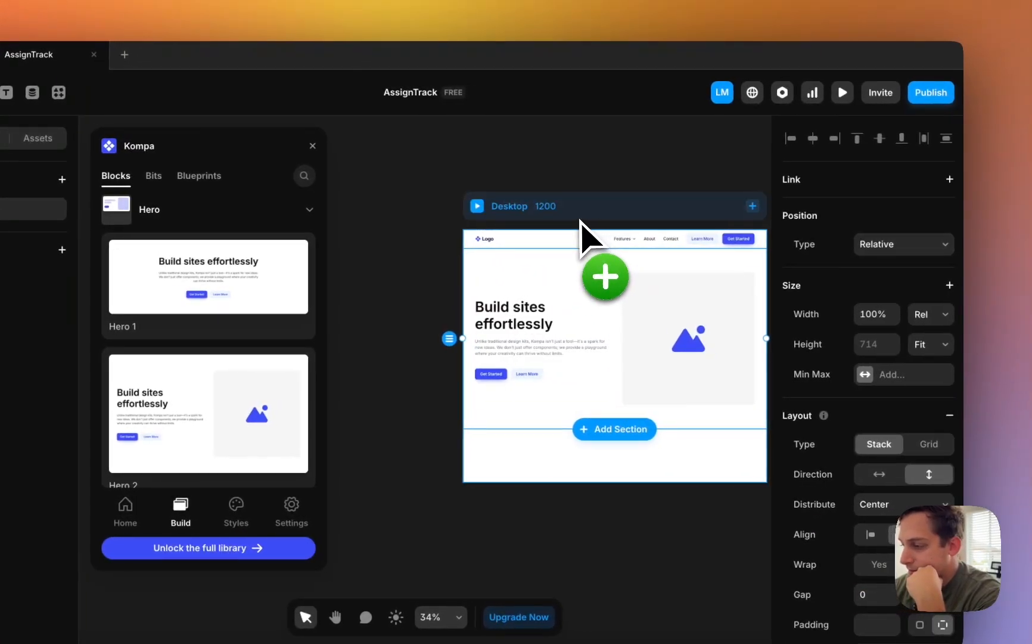
{"action": "left_click_drag", "start_coordinate": [581, 220], "coordinate": [636, 233]}
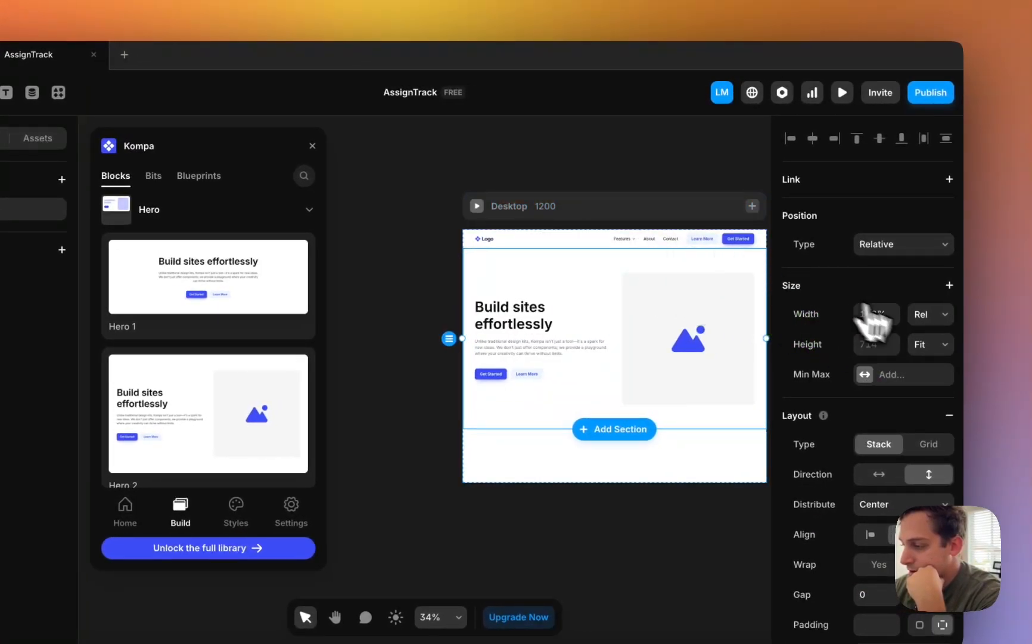
- Set the Desktop frame height to Fit Content and close the Kompa library
{"action": "left_click", "coordinate": [929, 315]}
{"action": "left_click", "coordinate": [918, 314]}
{"action": "left_click", "coordinate": [659, 208]}
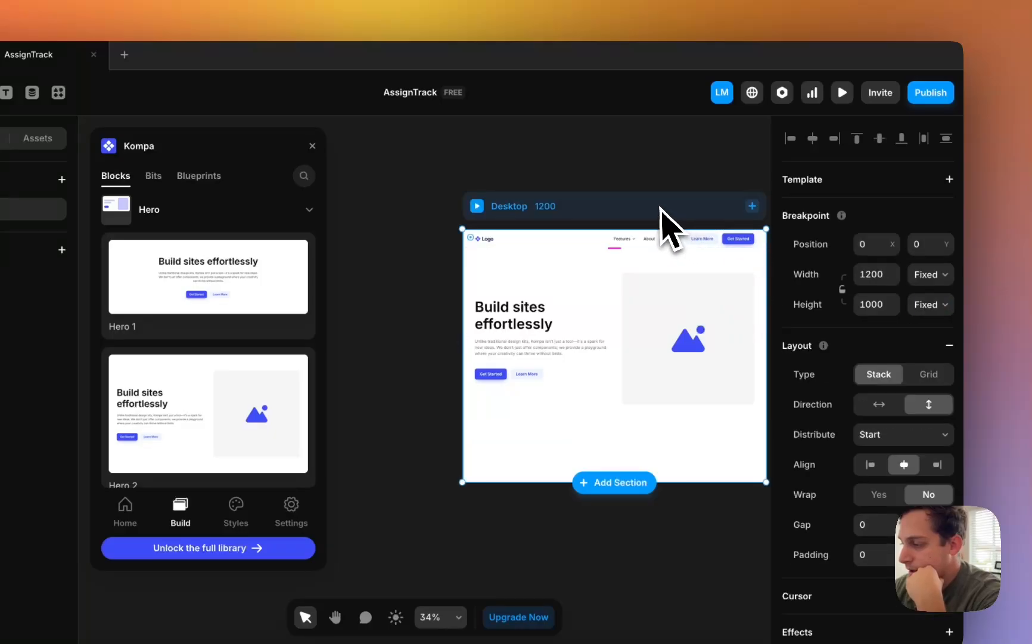
{"action": "left_click", "coordinate": [924, 302]}
{"action": "left_click", "coordinate": [925, 355]}
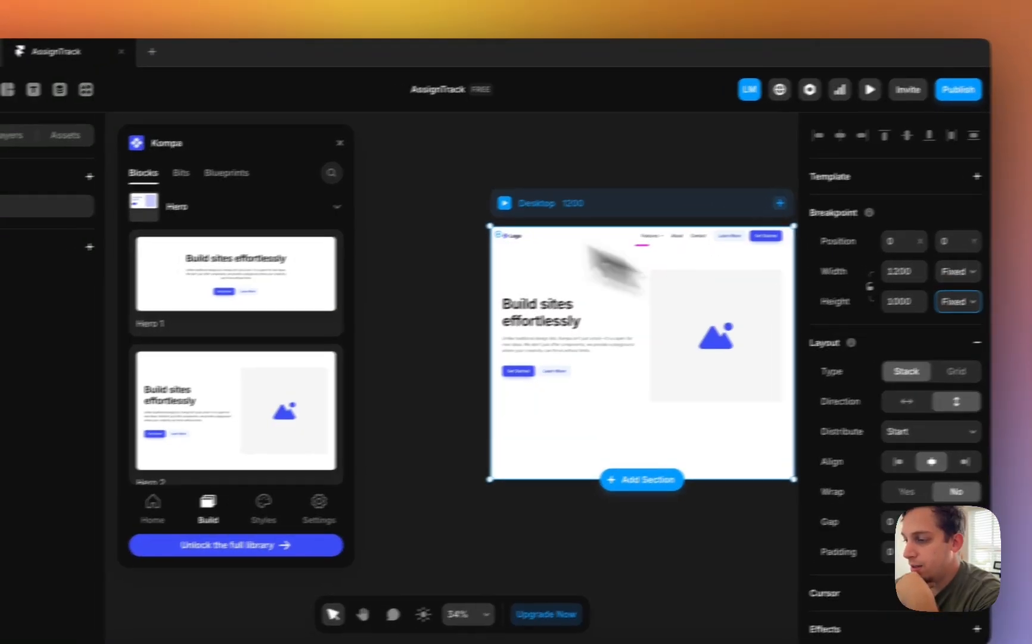
{"action": "left_click", "coordinate": [312, 145]}
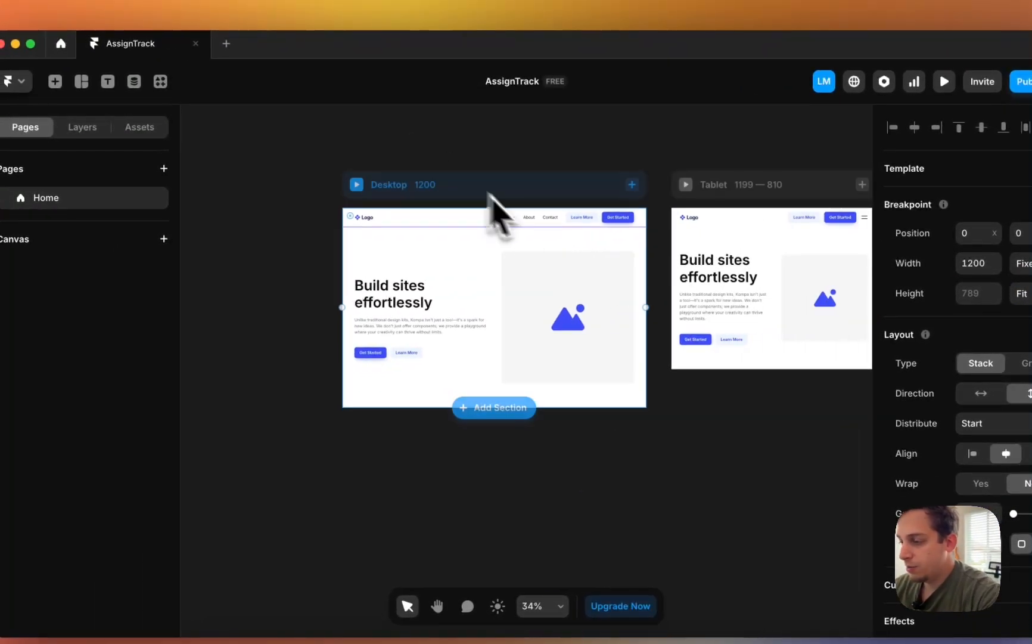
- Unlink the navbar component and relabel its Learn More button as Login
{"action": "scroll", "coordinate": [576, 238], "scroll_direction": "up", "scroll_amount": 3}
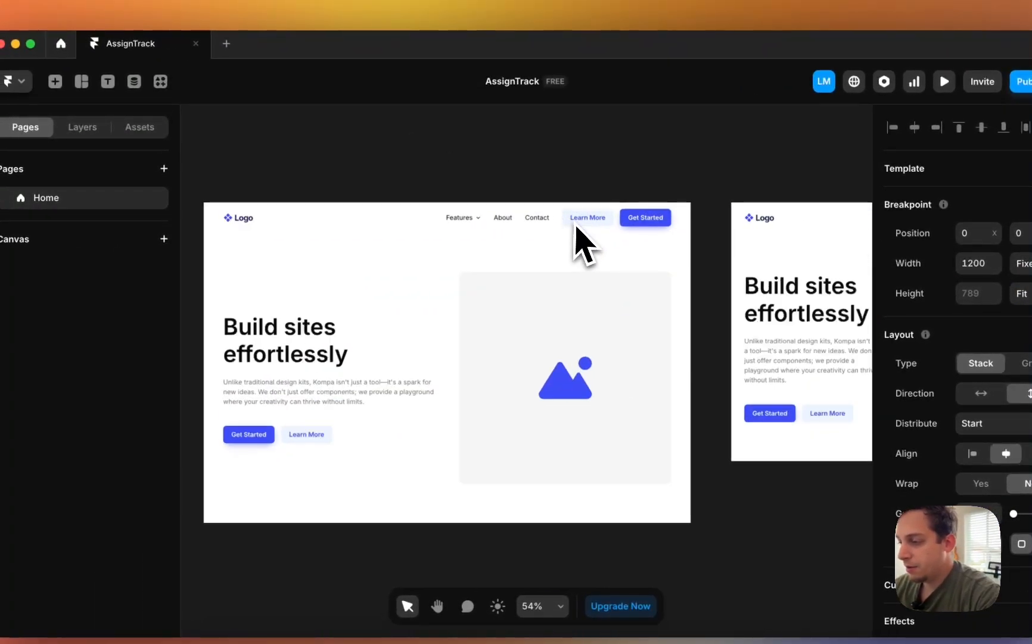
{"action": "double_click", "coordinate": [583, 242]}
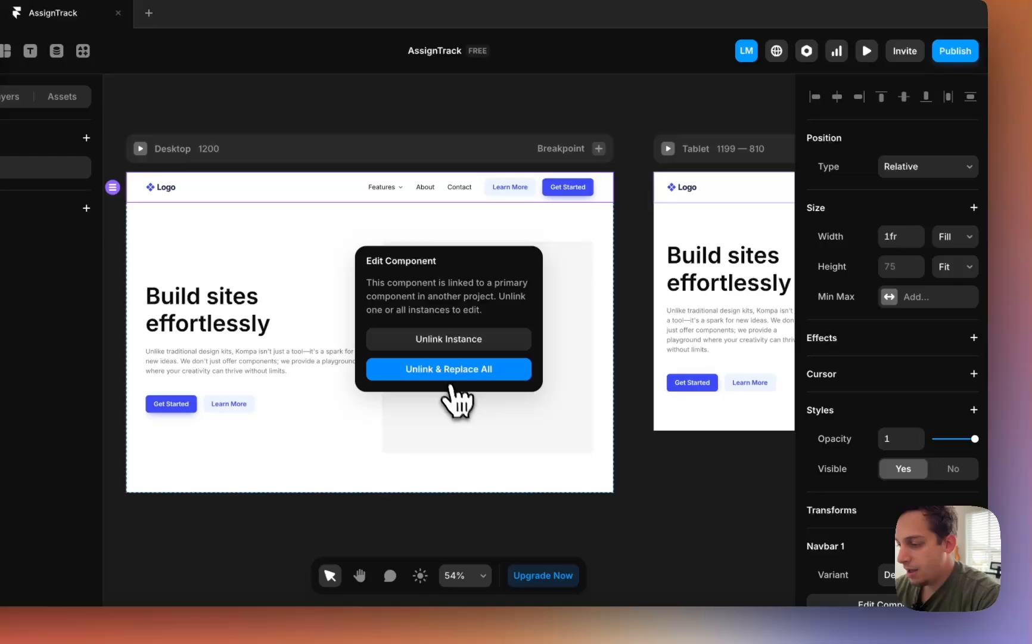
{"action": "left_click", "coordinate": [451, 380]}
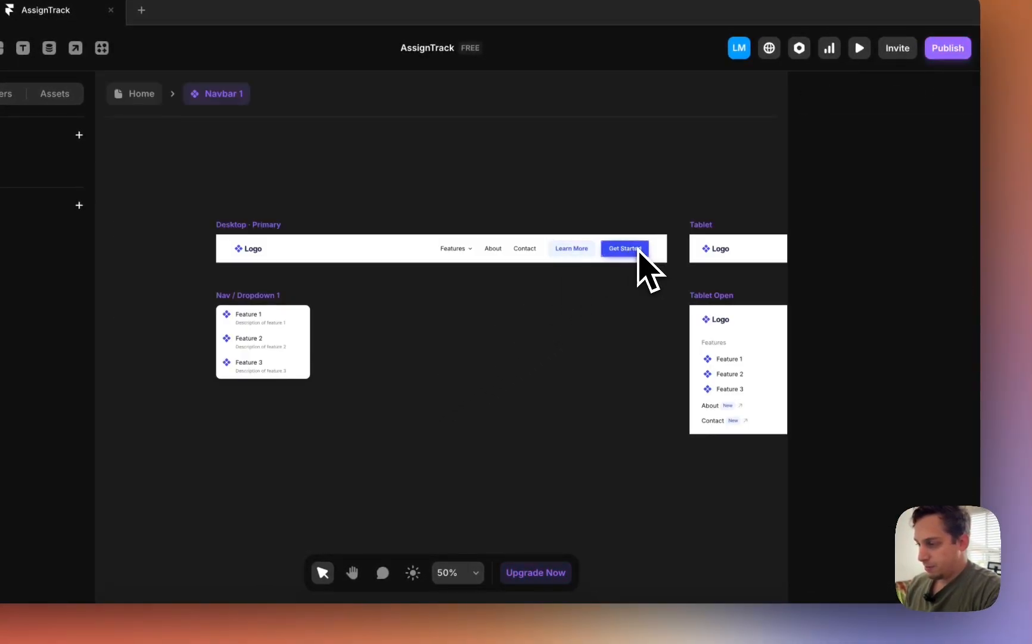
{"action": "left_click", "coordinate": [577, 252]}
{"action": "scroll", "coordinate": [899, 454], "scroll_direction": "down", "scroll_amount": 5}
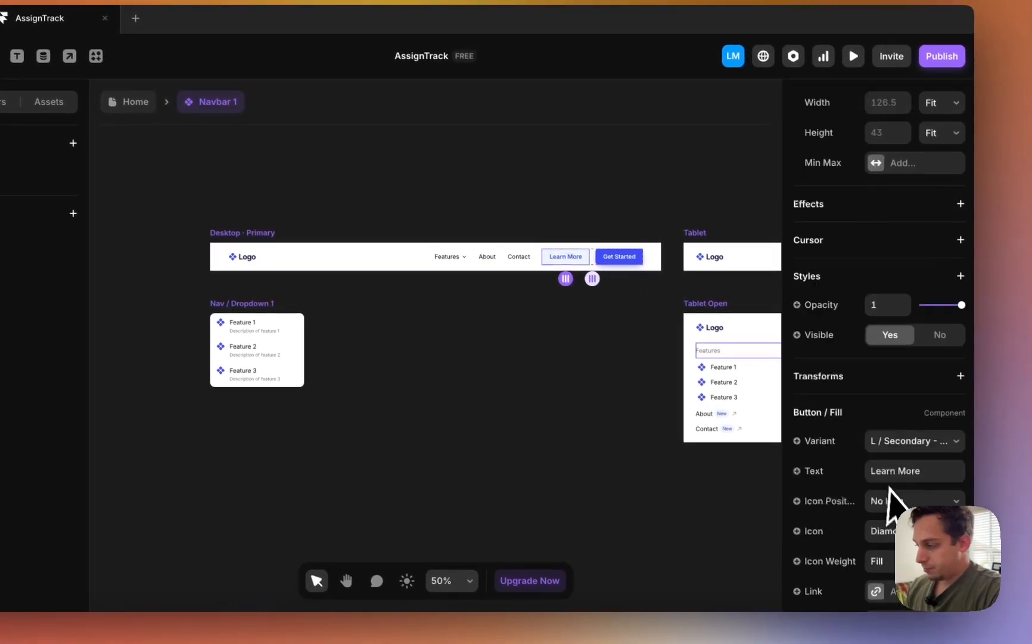
{"action": "left_click", "coordinate": [899, 319]}
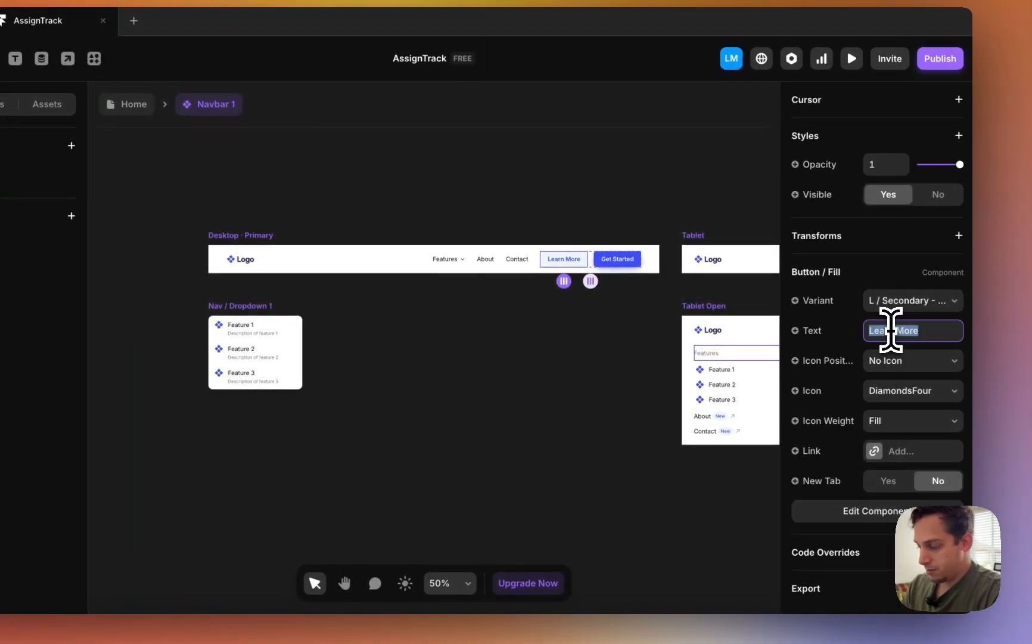
{"action": "type", "text": "Login"}
{"action": "left_click", "coordinate": [460, 197]}
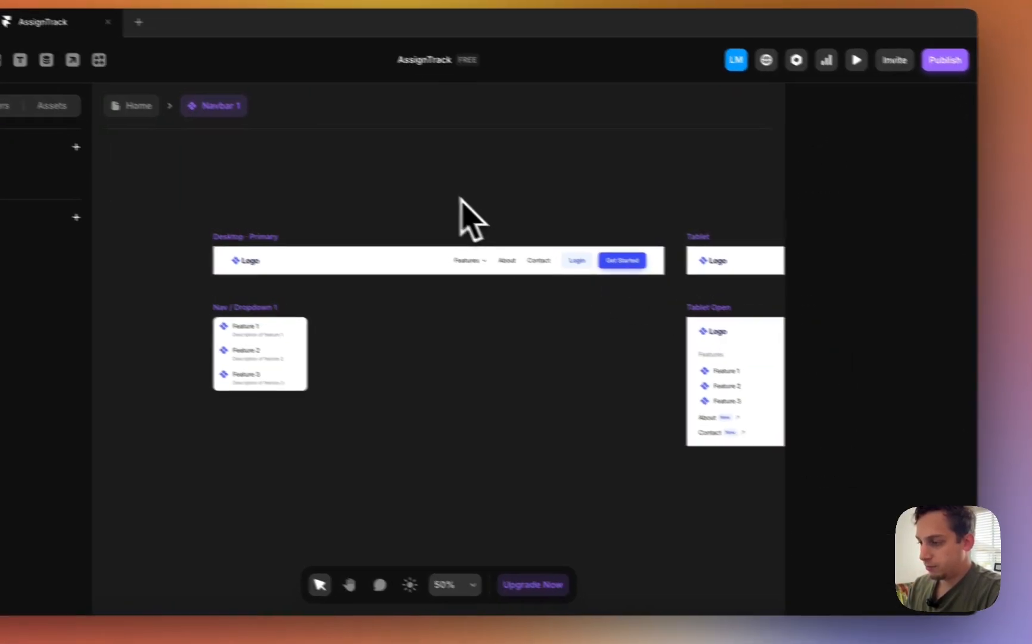
{"action": "left_click", "coordinate": [133, 111]}
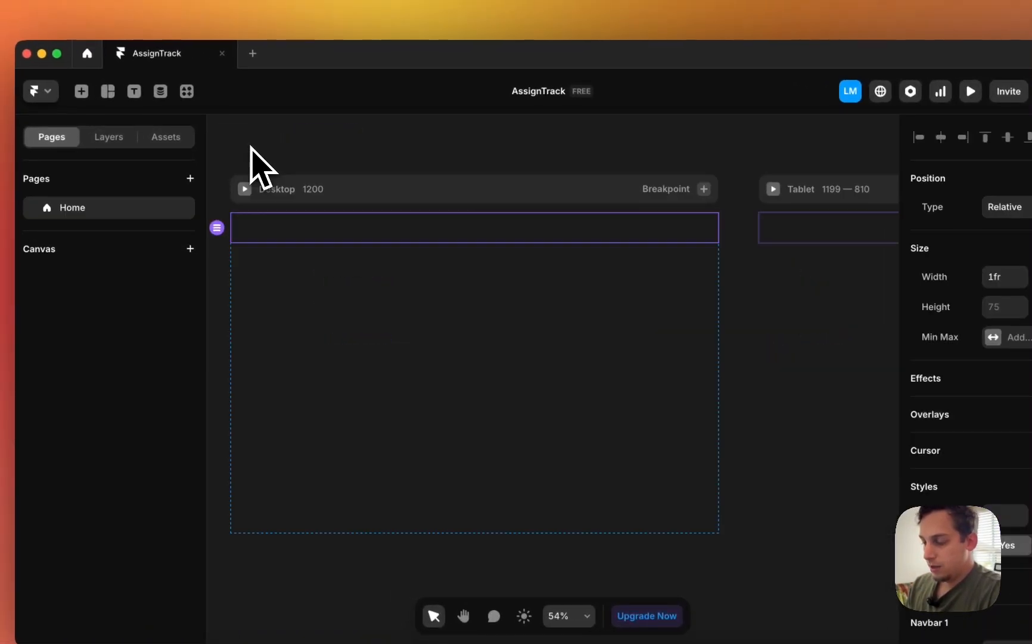
{"action": "left_click", "coordinate": [541, 410]}
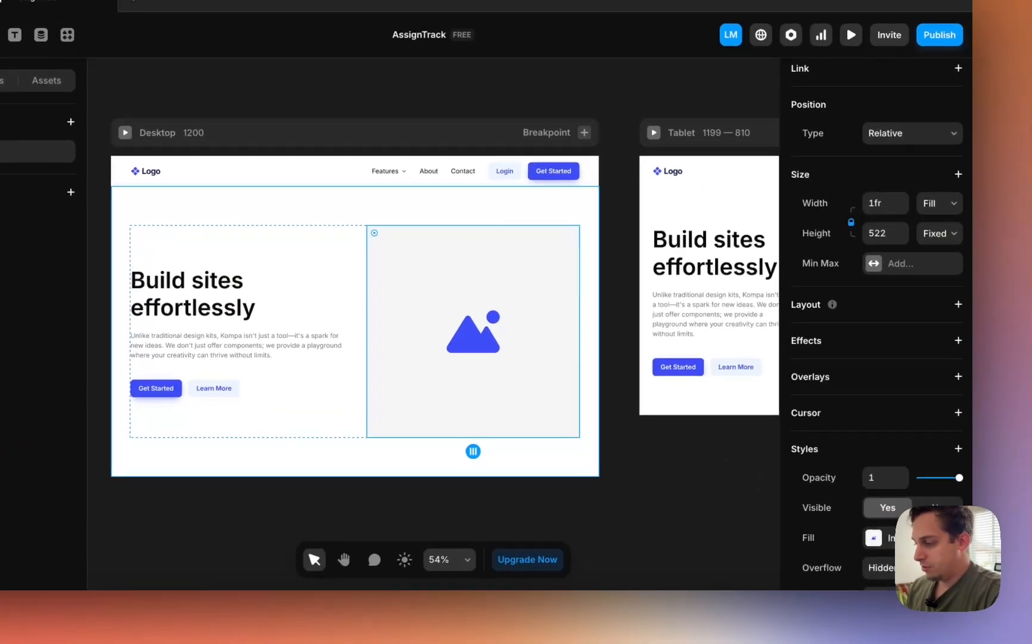
- Fill the hero image with a Lummi classroom photo found by searching 'teacher'
{"action": "left_click", "coordinate": [1009, 596]}
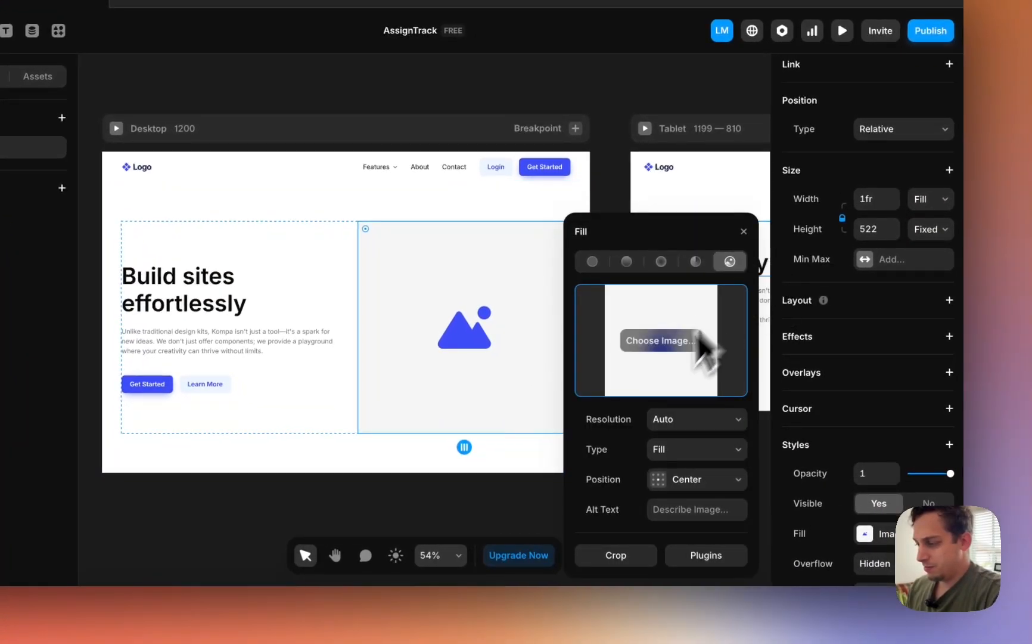
{"action": "left_click", "coordinate": [706, 554]}
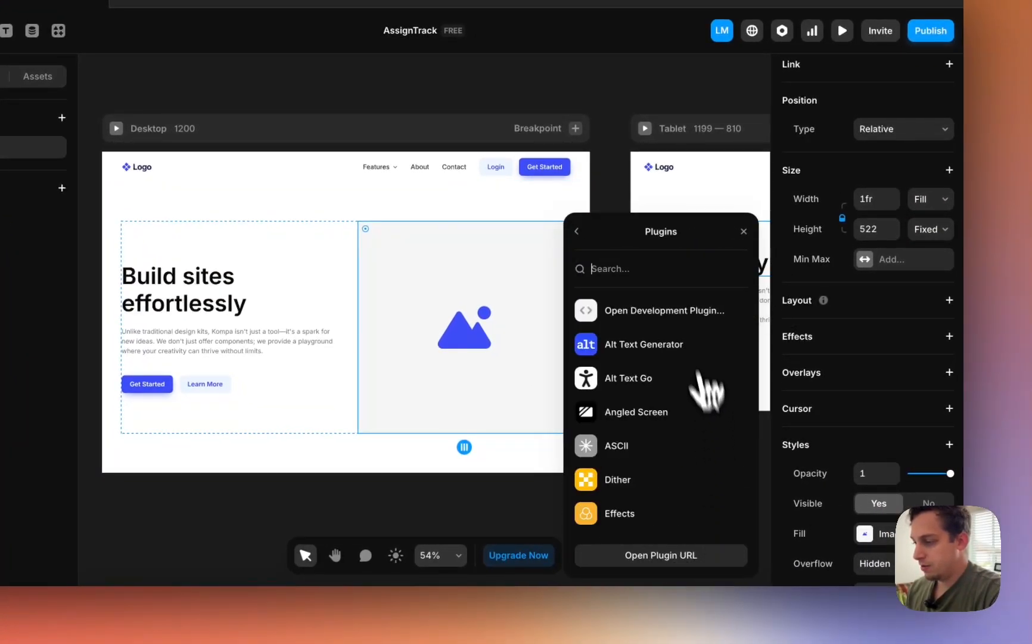
{"action": "scroll", "coordinate": [727, 418], "scroll_direction": "down", "scroll_amount": 10}
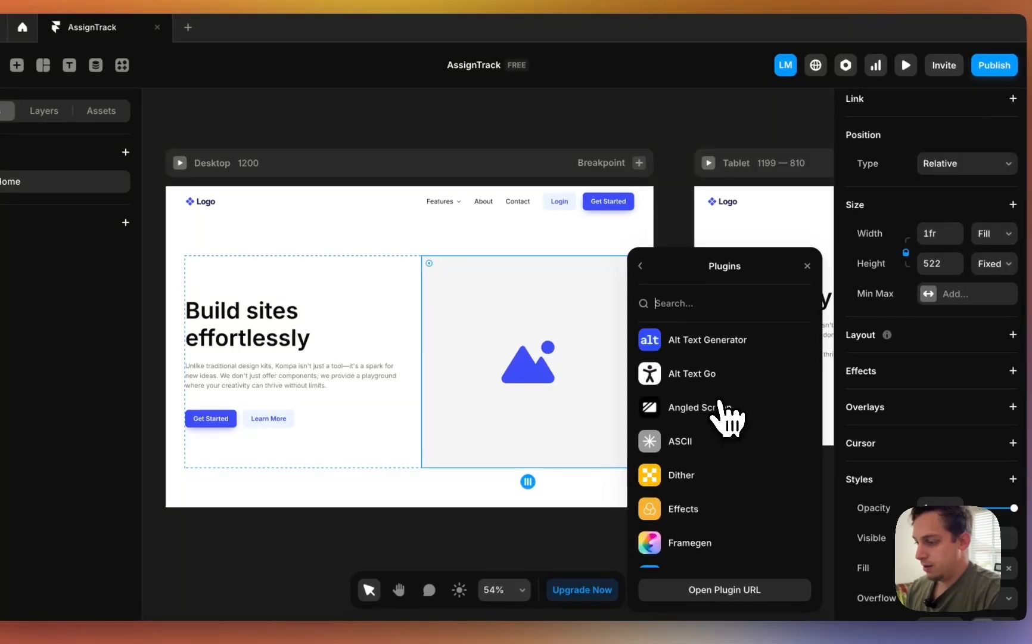
{"action": "scroll", "coordinate": [714, 395], "scroll_direction": "up", "scroll_amount": 4}
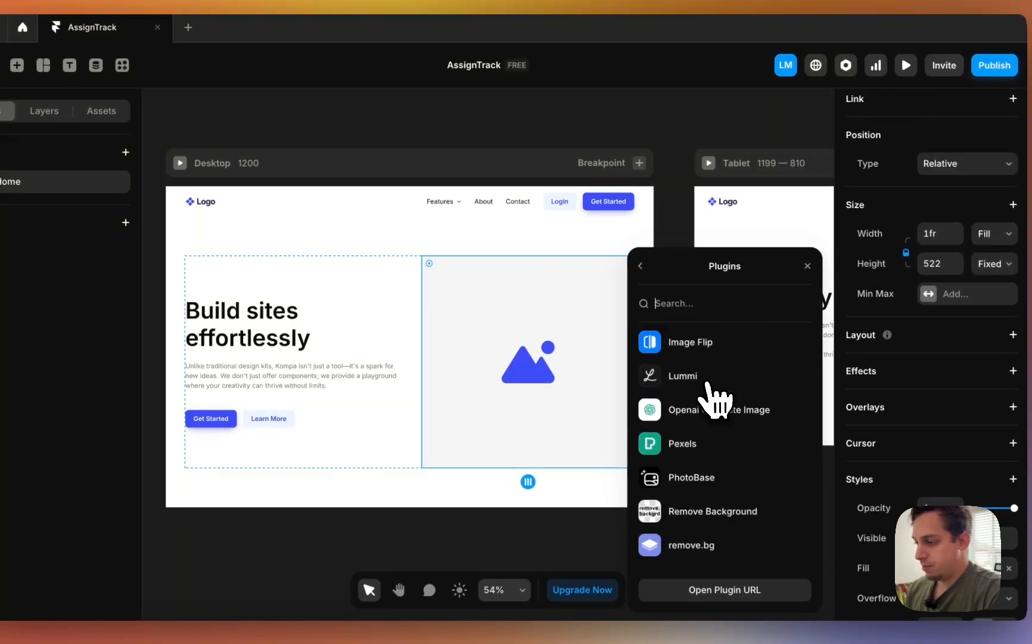
{"action": "left_click", "coordinate": [698, 401]}
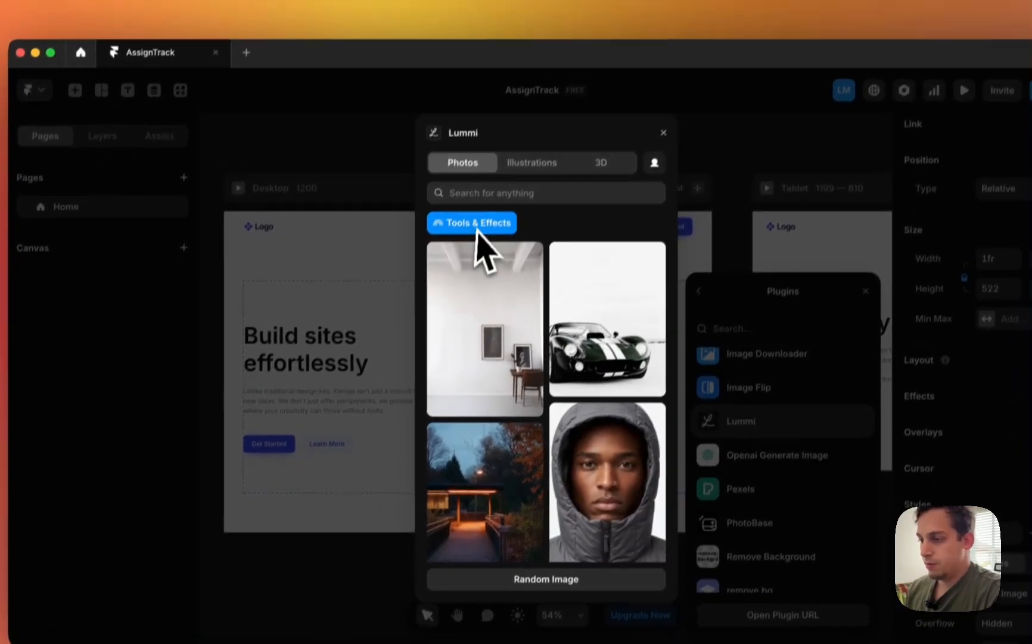
{"action": "left_click", "coordinate": [416, 170]}
{"action": "type", "text": "teacher"}
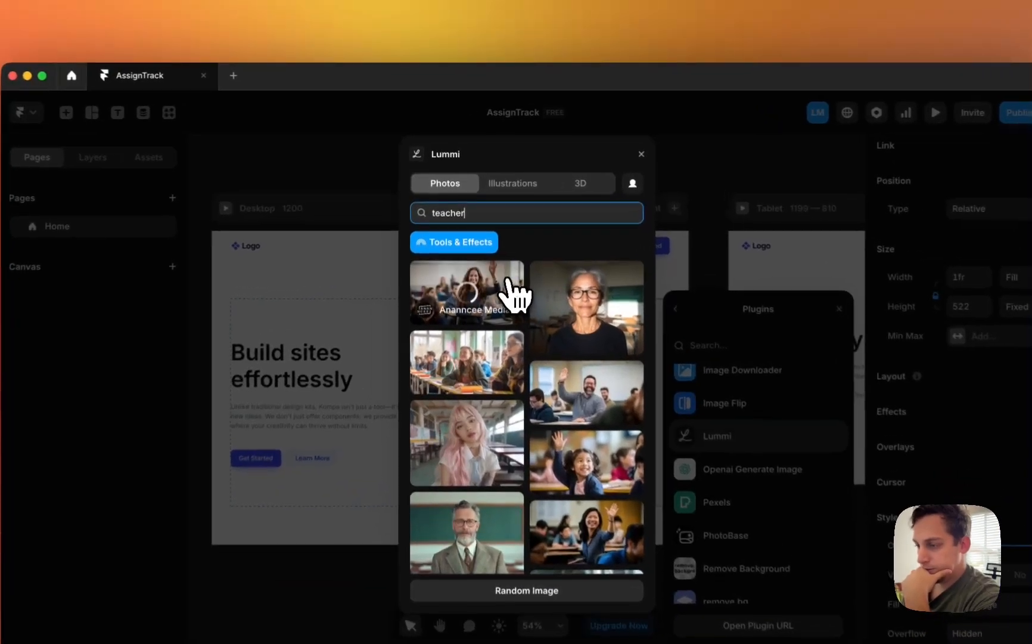
{"action": "left_click", "coordinate": [501, 263]}
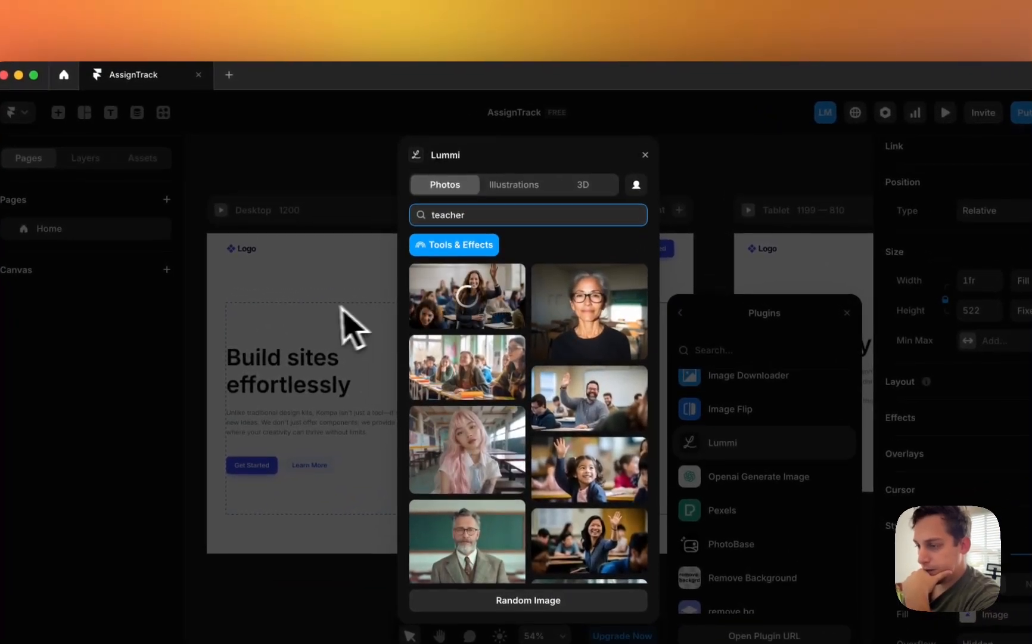
{"action": "left_click", "coordinate": [646, 156]}
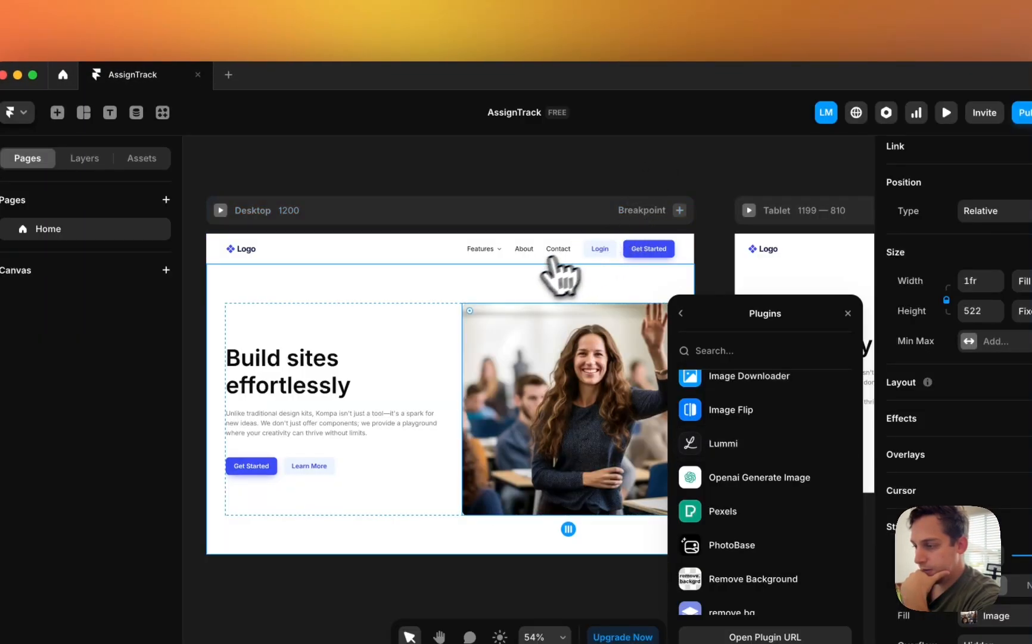
{"action": "scroll", "coordinate": [560, 270], "scroll_direction": "left", "scroll_amount": 3}
{"action": "scroll", "coordinate": [560, 269], "scroll_direction": "down", "scroll_amount": 1}
{"action": "left_click", "coordinate": [368, 319]}
- Replace 'Build sites effortlessly' with 'The SaaS App to Help Teachers Track Progress'
{"action": "double_click", "coordinate": [370, 325]}
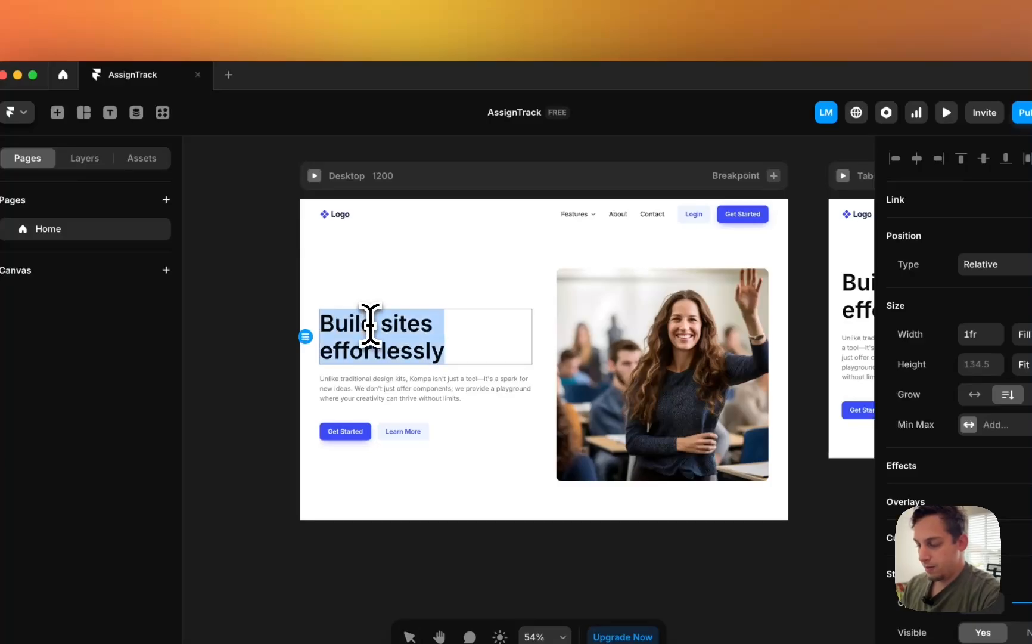
{"action": "scroll", "coordinate": [370, 325], "scroll_direction": "left", "scroll_amount": 3}
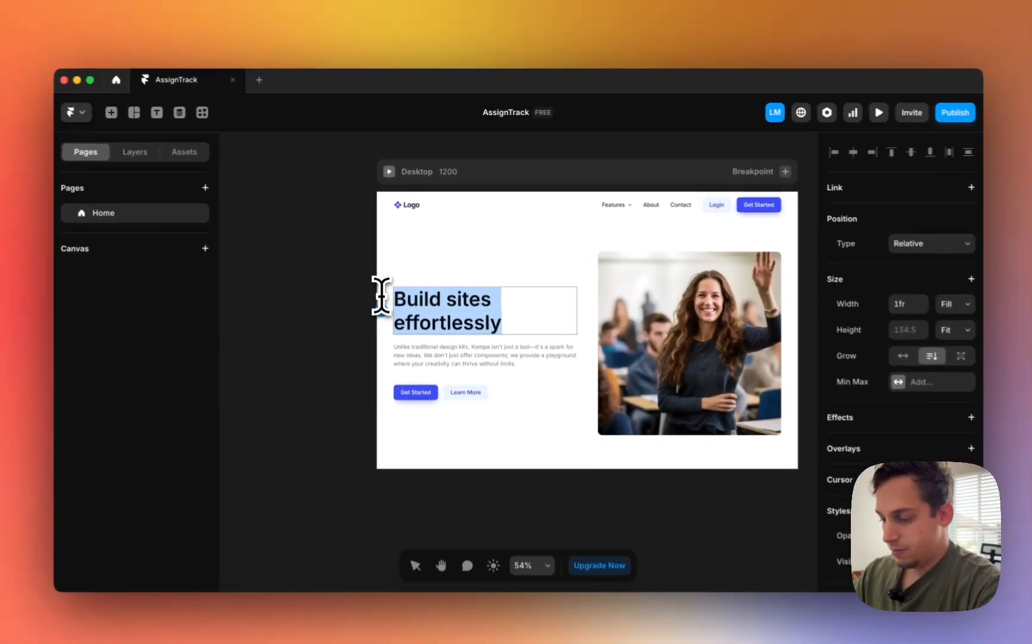
{"action": "key", "text": "BackSpace"}
{"action": "type", "text": "Teach"}
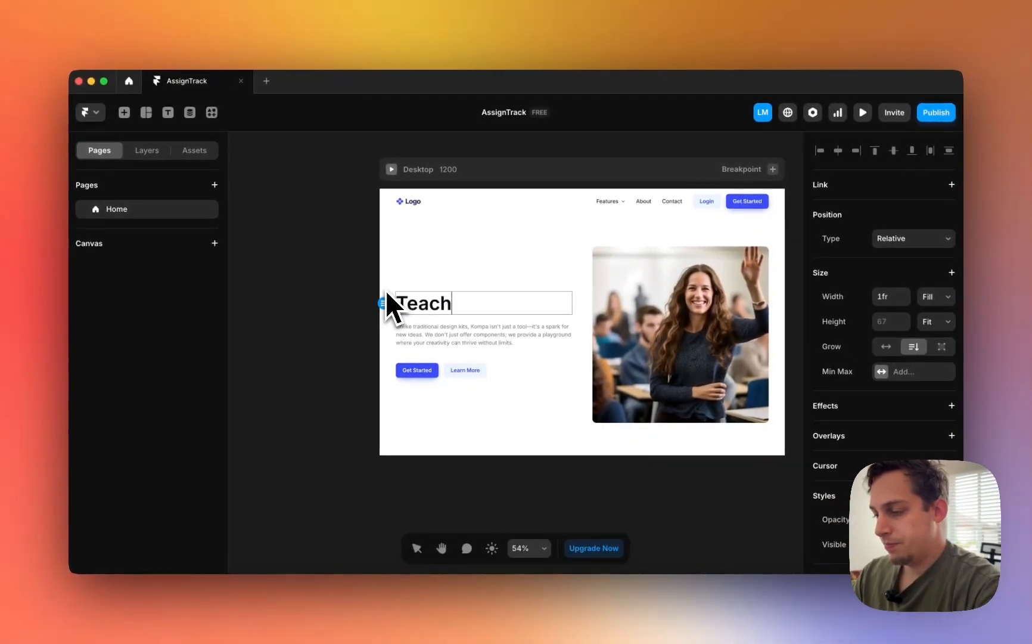
{"action": "key", "text": "BackSpace"}
{"action": "key", "text": "BackSpace"}
{"action": "key", "text": "BackSpace"}
{"action": "key", "text": "BackSpace"}
{"action": "key", "text": "BackSpace"}
{"action": "type", "text": "The Saa"}
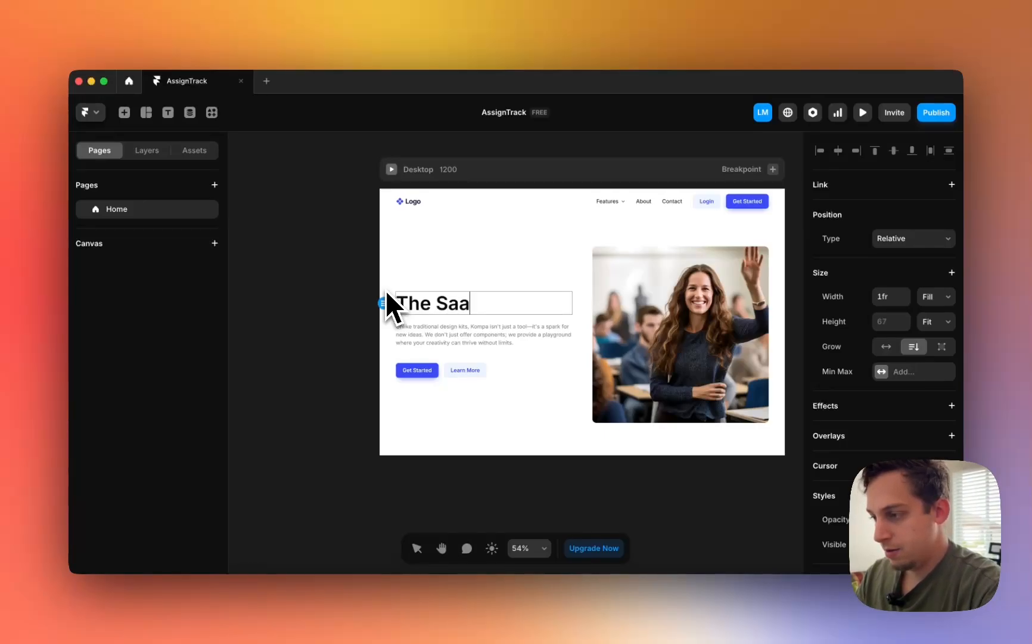
{"action": "type", "text": "S App to"}
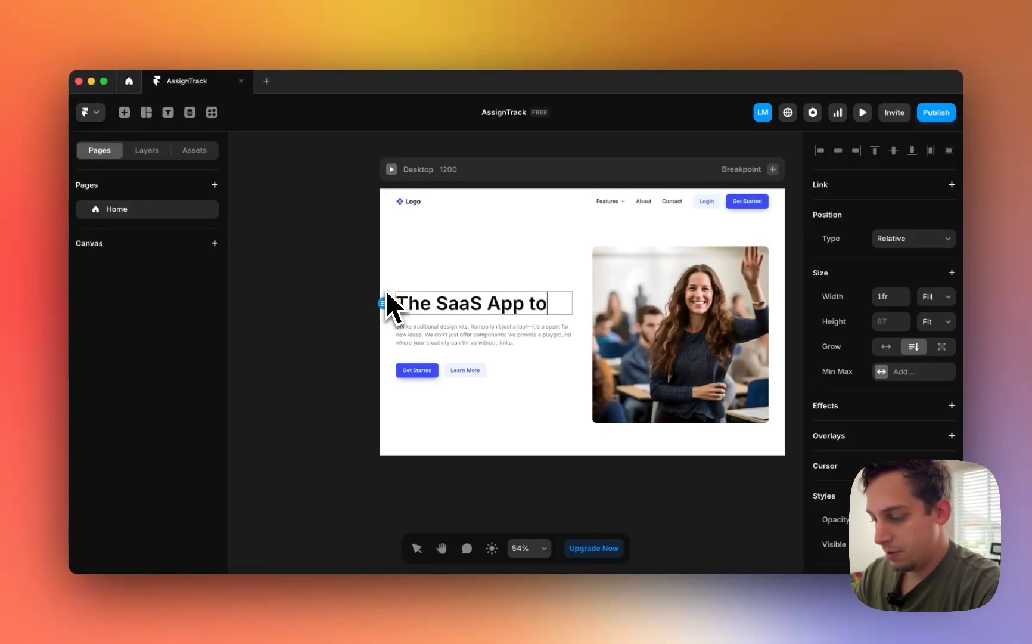
{"action": "type", "text": " Help oy"}
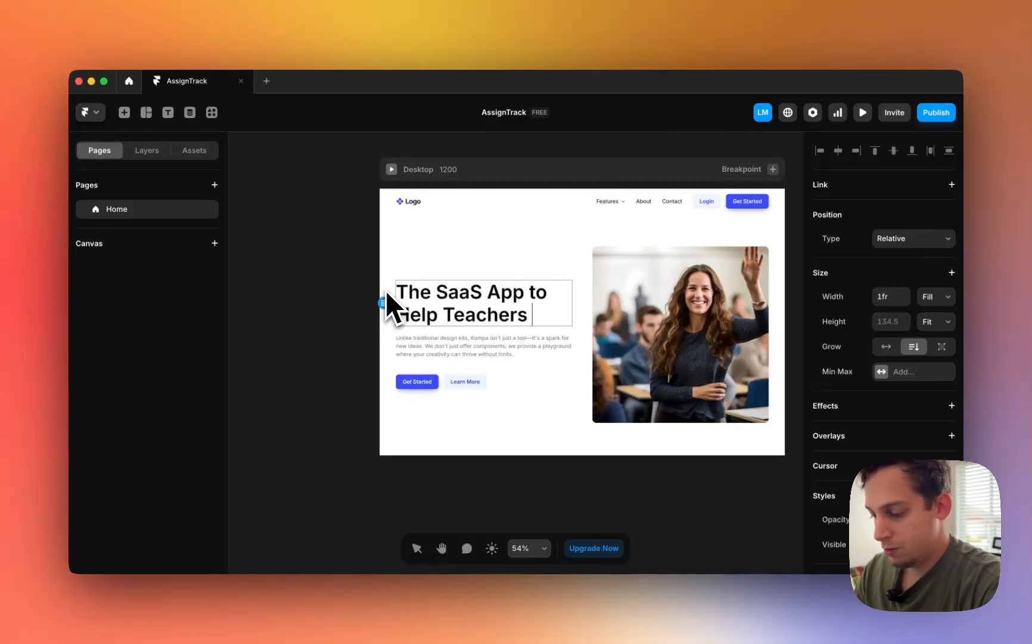
{"action": "type", "text": "ack Progres"}
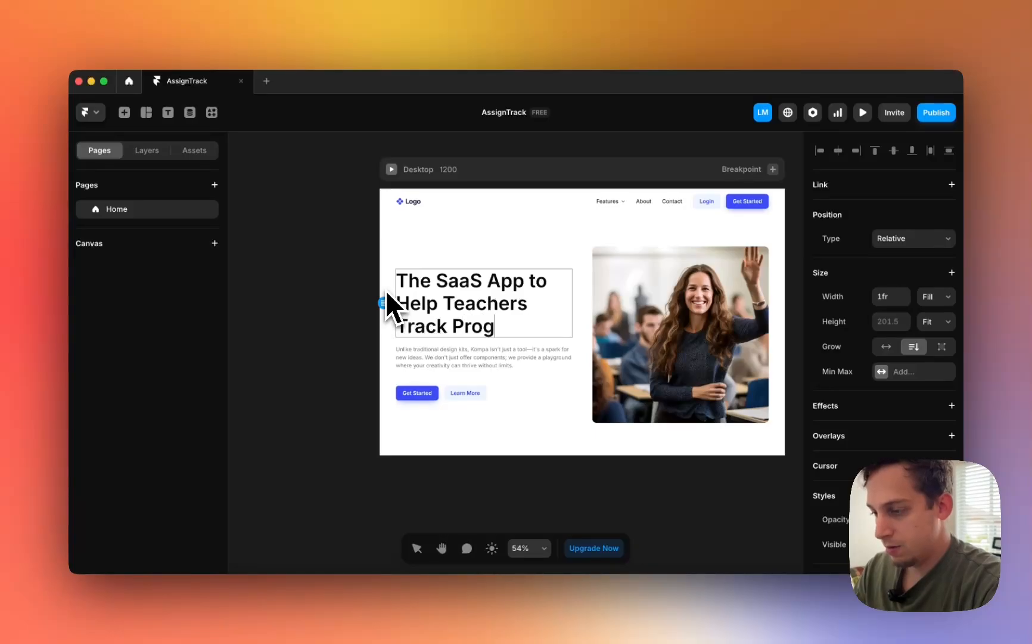
{"action": "type", "text": "s"}
{"action": "left_click", "coordinate": [319, 247]}
{"action": "left_click", "coordinate": [320, 238]}
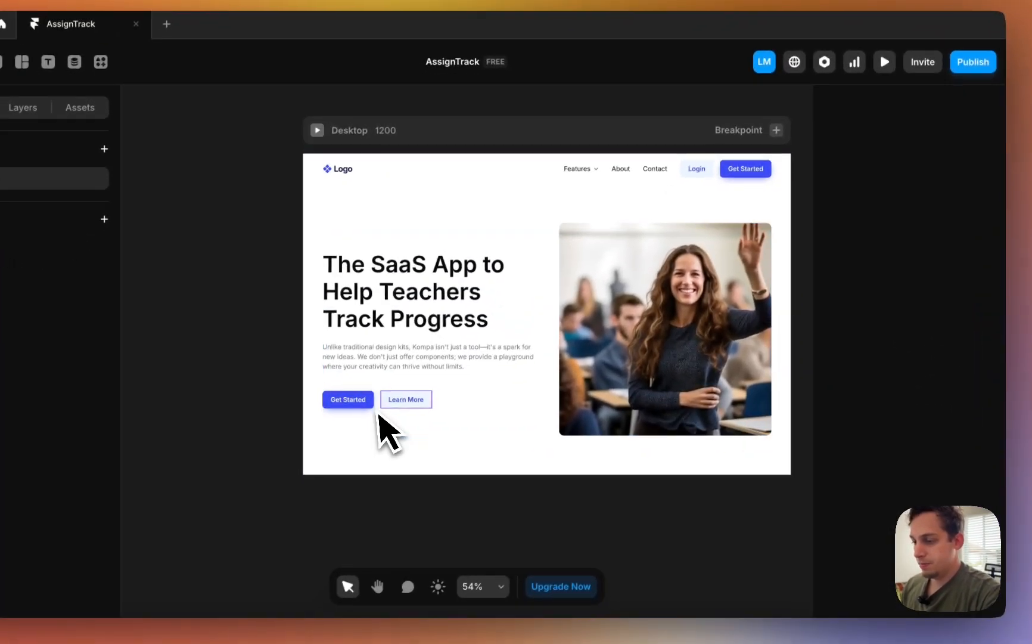
{"action": "left_click", "coordinate": [375, 441]}
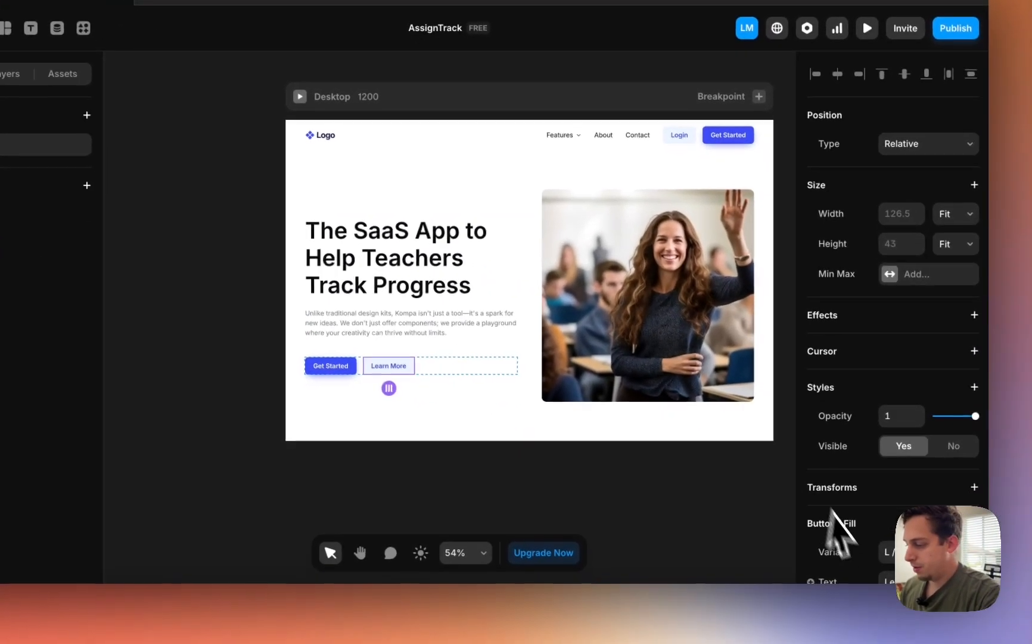
{"action": "left_click", "coordinate": [880, 551]}
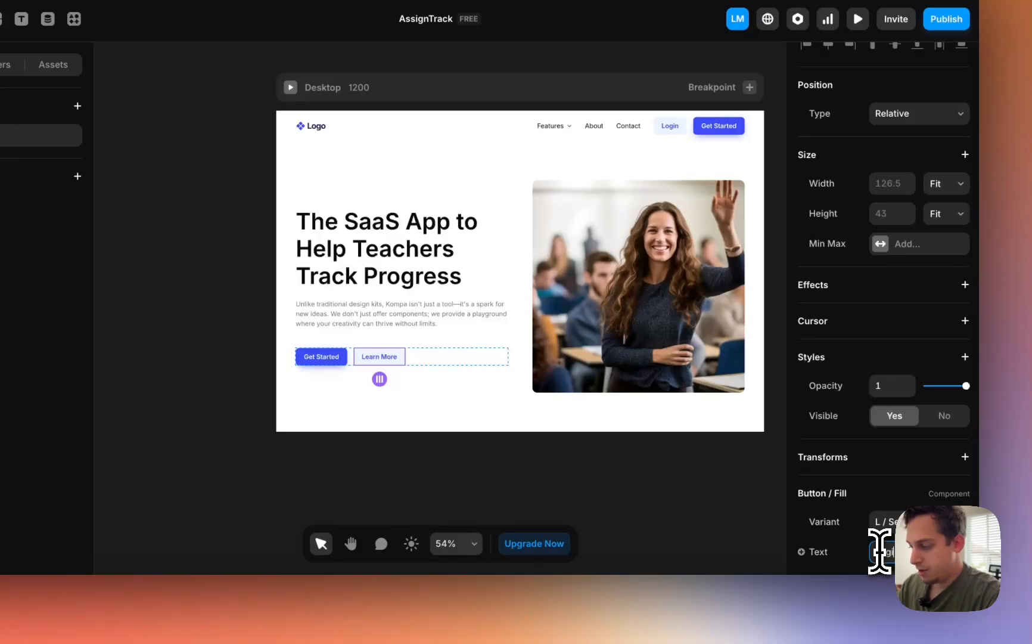
{"action": "left_click", "coordinate": [619, 508]}
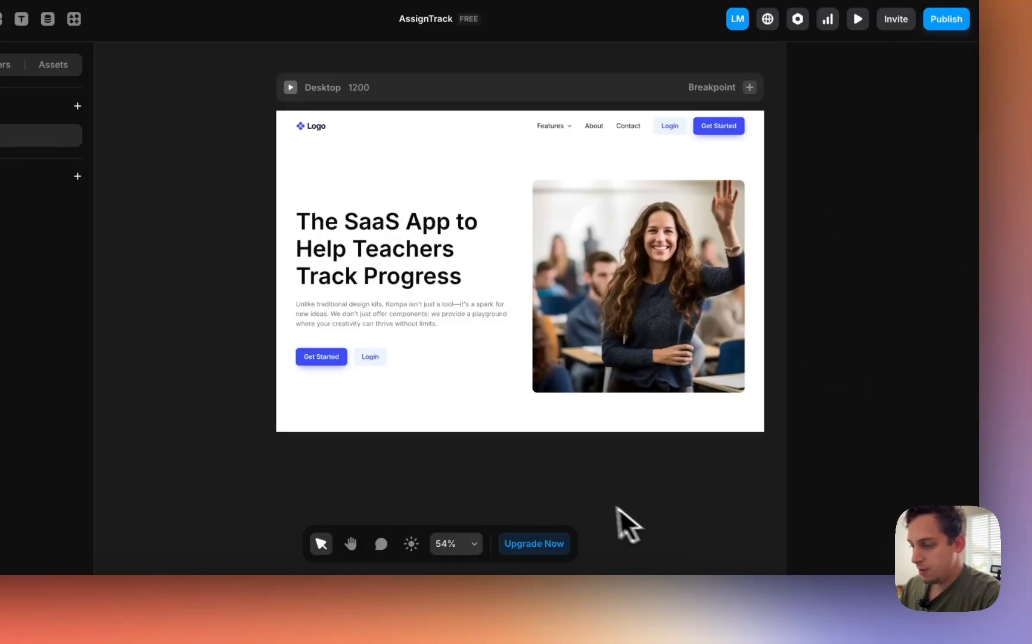
{"action": "scroll", "coordinate": [523, 470], "scroll_direction": "right", "scroll_amount": 7}
{"action": "scroll", "coordinate": [499, 459], "scroll_direction": "down", "scroll_amount": 3}
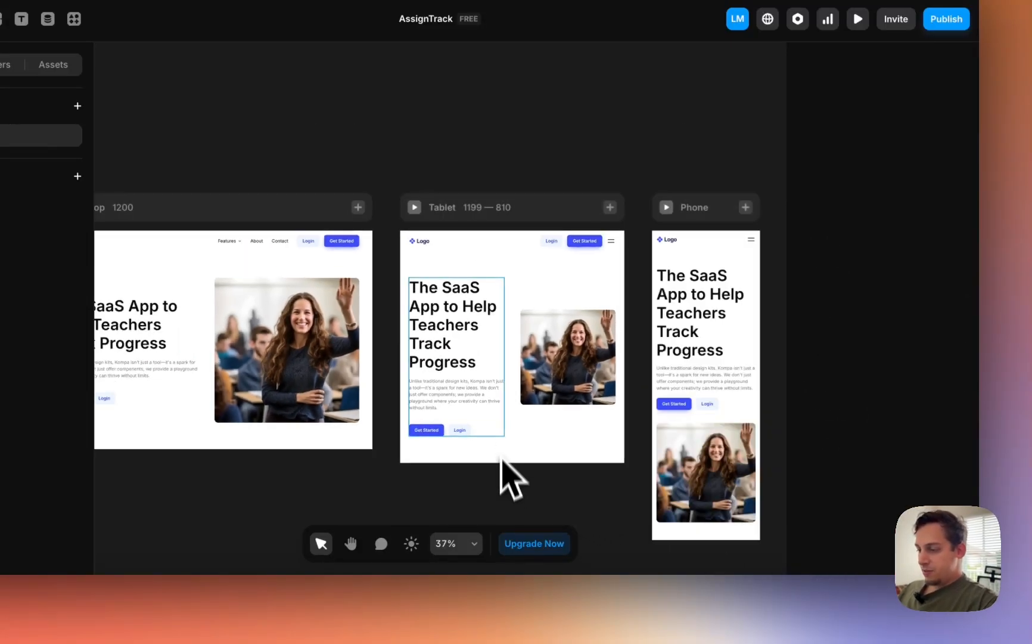
{"action": "left_click", "coordinate": [505, 420]}
{"action": "scroll", "coordinate": [557, 441], "scroll_direction": "right", "scroll_amount": 2}
{"action": "scroll", "coordinate": [557, 442], "scroll_direction": "left", "scroll_amount": 4}
{"action": "scroll", "coordinate": [511, 380], "scroll_direction": "right", "scroll_amount": 3}
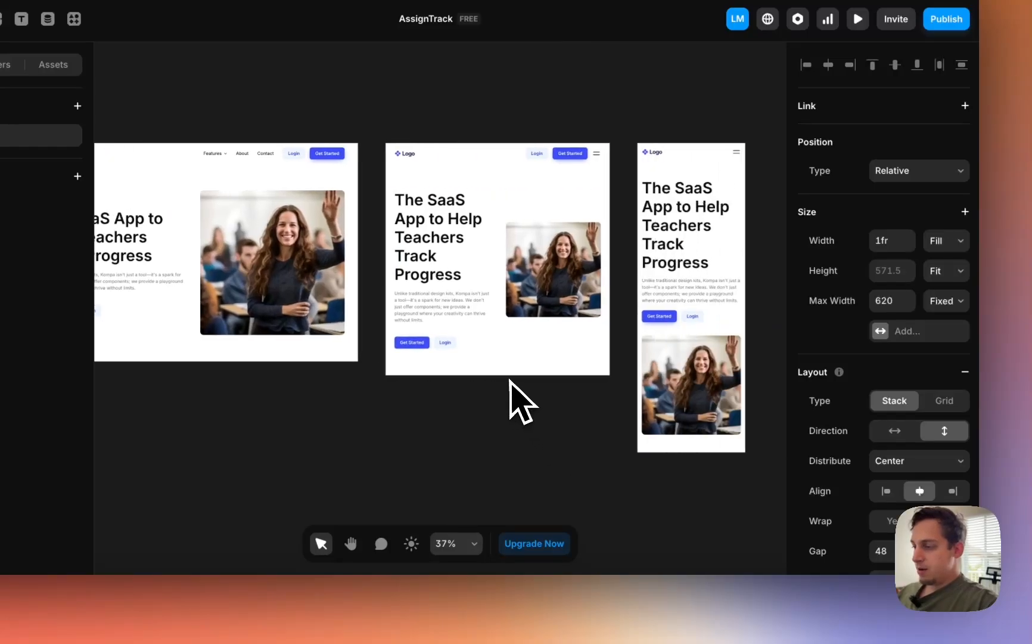
{"action": "scroll", "coordinate": [509, 380], "scroll_direction": "left", "scroll_amount": 3}
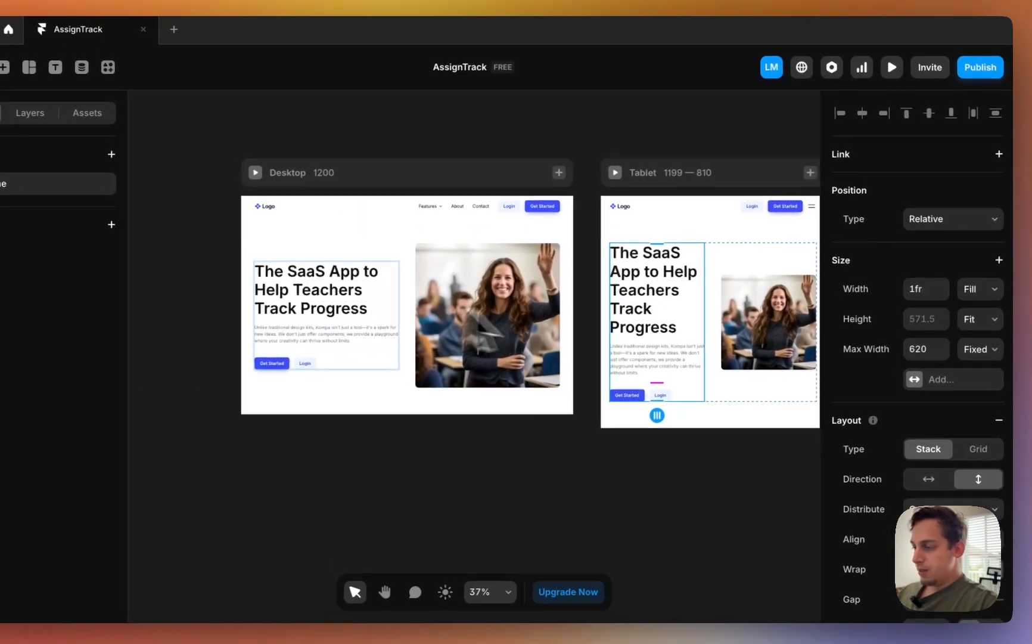
{"action": "scroll", "coordinate": [453, 286], "scroll_direction": "right", "scroll_amount": 4}
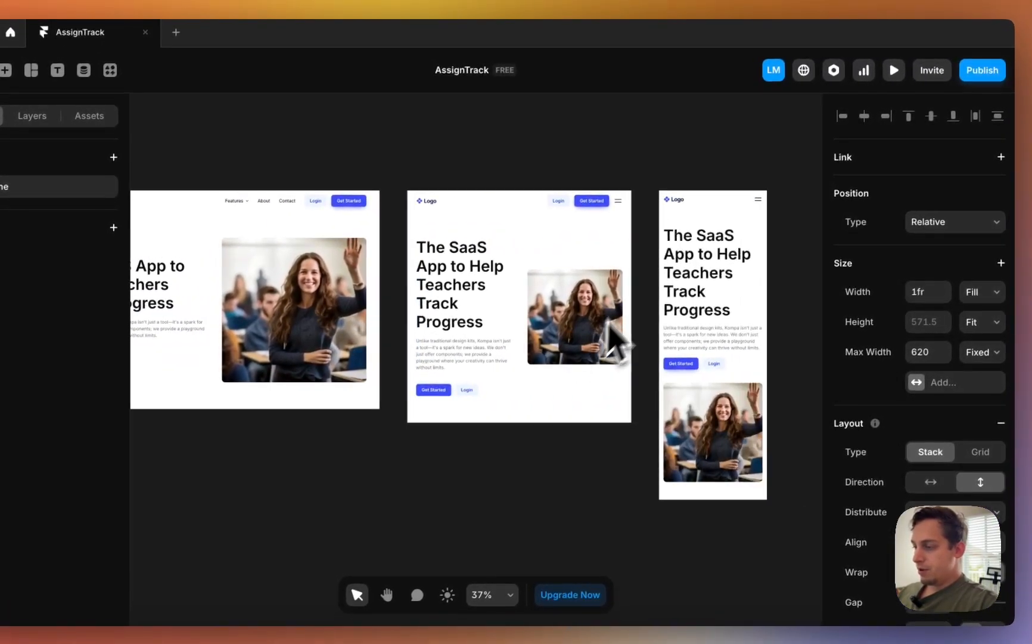
{"action": "left_click", "coordinate": [653, 264]}
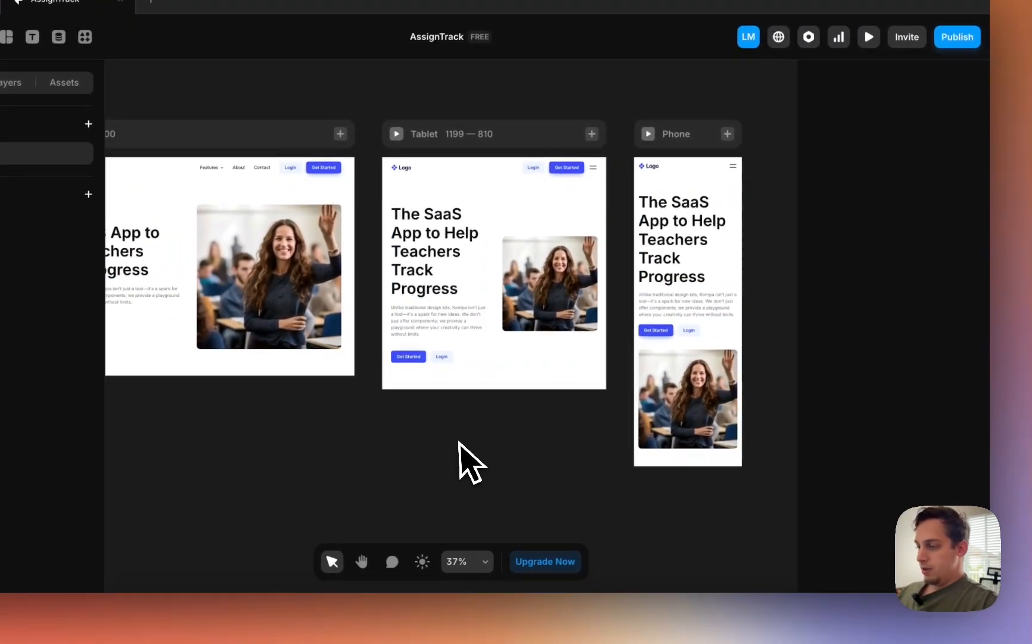
{"action": "scroll", "coordinate": [469, 458], "scroll_direction": "left", "scroll_amount": 4}
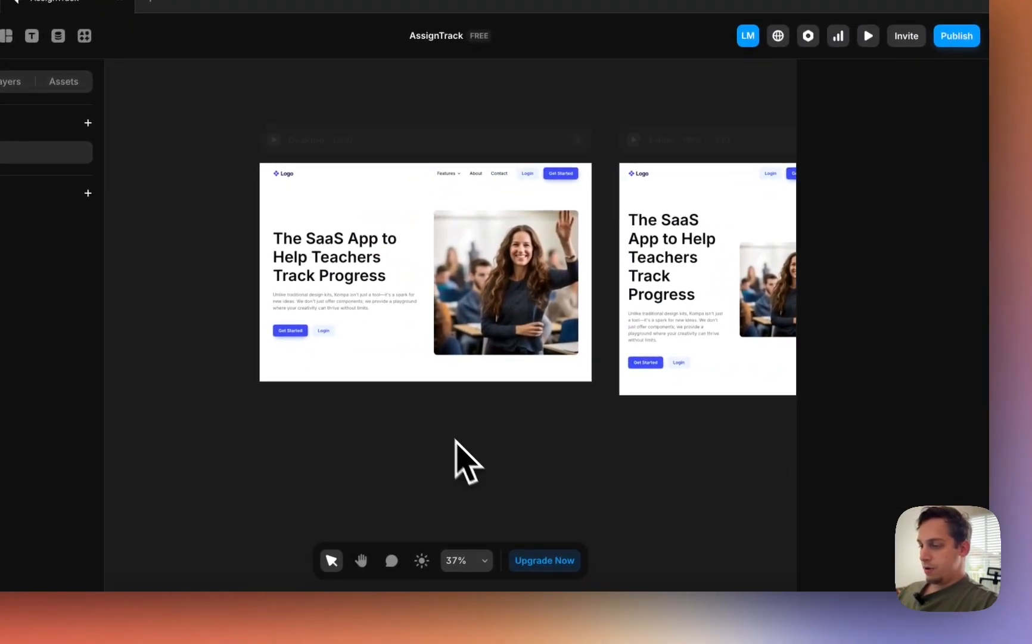
{"action": "left_click", "coordinate": [317, 348]}
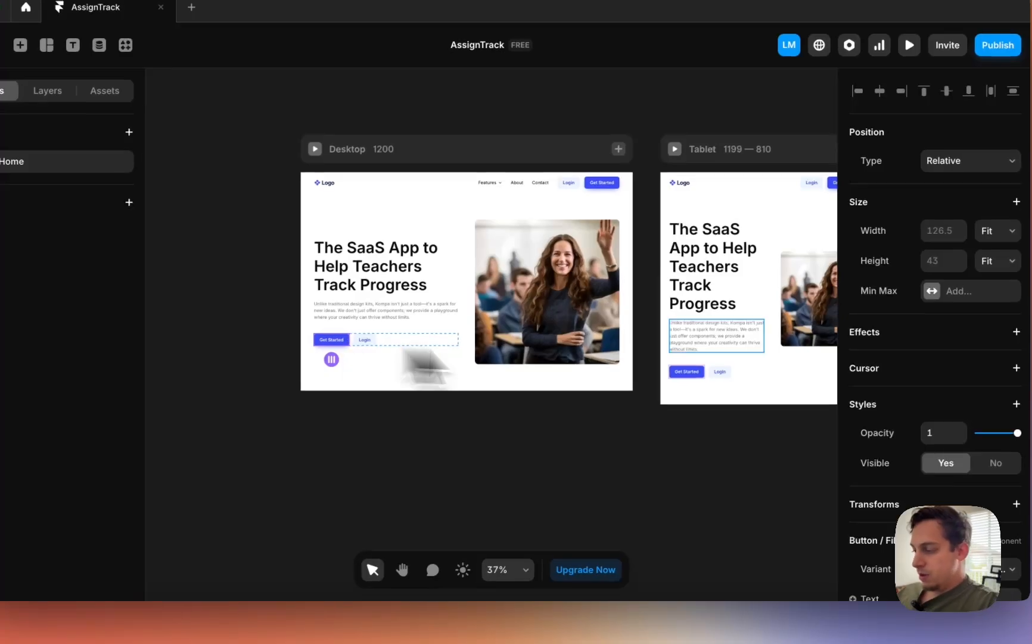
{"action": "scroll", "coordinate": [974, 414], "scroll_direction": "down", "scroll_amount": 5}
{"action": "scroll", "coordinate": [974, 413], "scroll_direction": "up", "scroll_amount": 5}
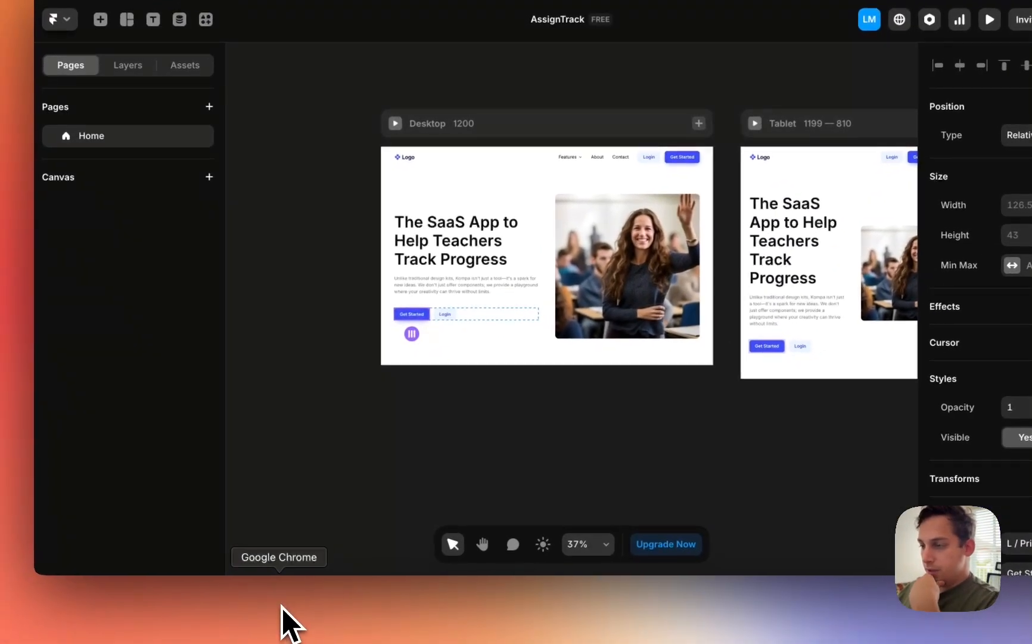
- Load assign-track.lovable.app in Safari to confirm the live sign-in page, then return to Framer
{"action": "left_click", "coordinate": [288, 617]}
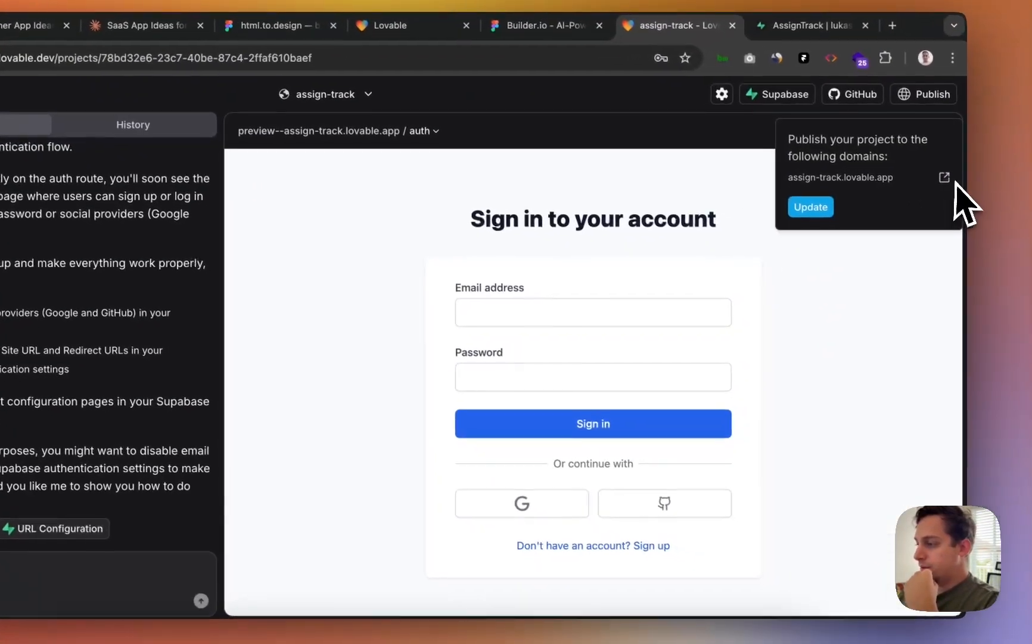
{"action": "left_click_drag", "start_coordinate": [895, 179], "coordinate": [780, 179]}
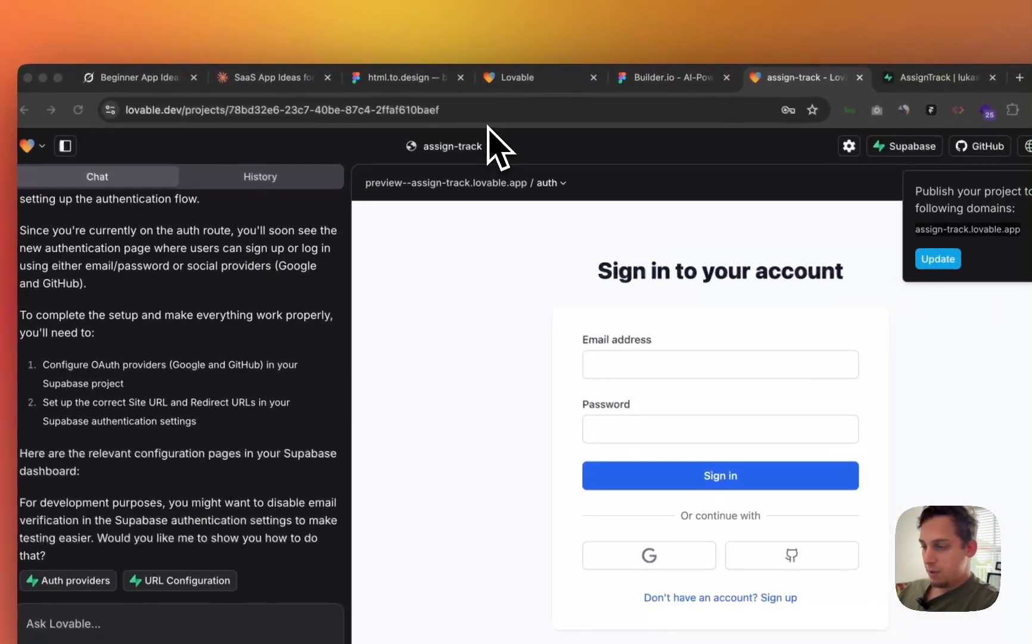
{"action": "type", "text": "assign-track.lovable.app"}
{"action": "key", "text": "Return"}
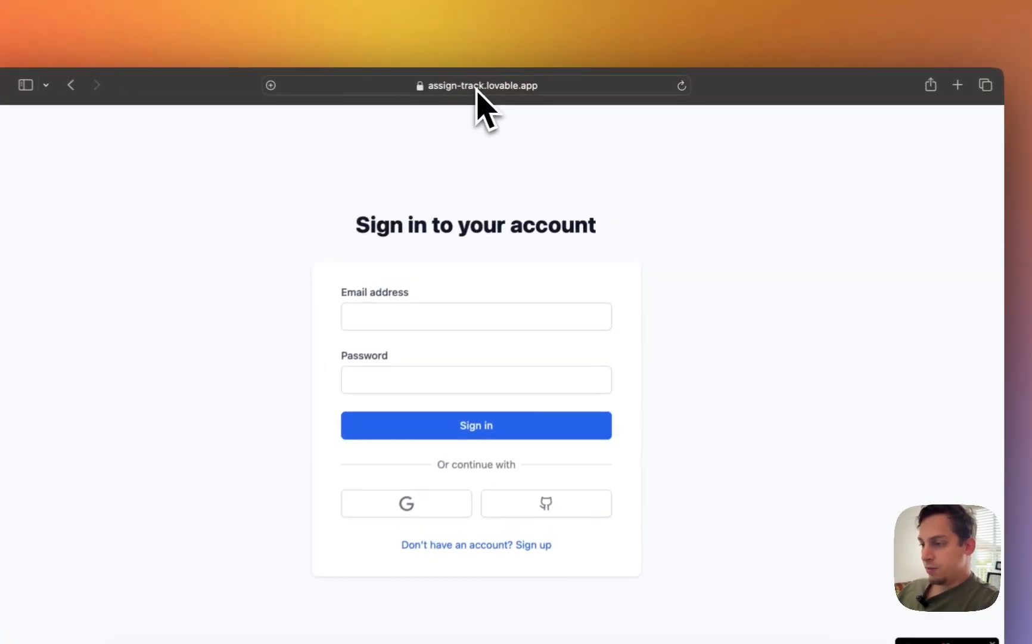
{"action": "left_click", "coordinate": [476, 90]}
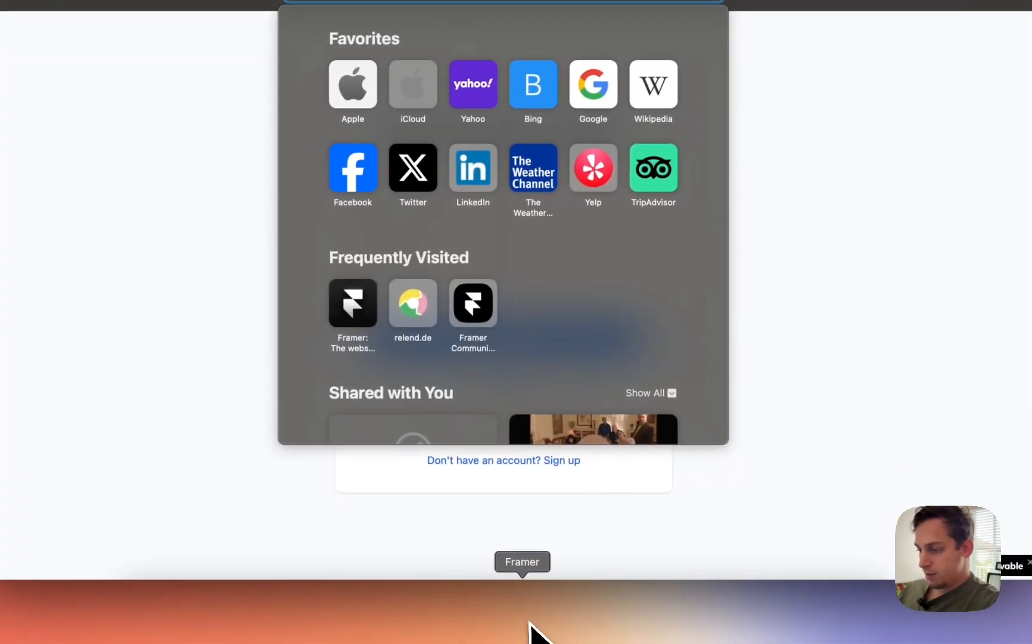
{"action": "left_click", "coordinate": [529, 623]}
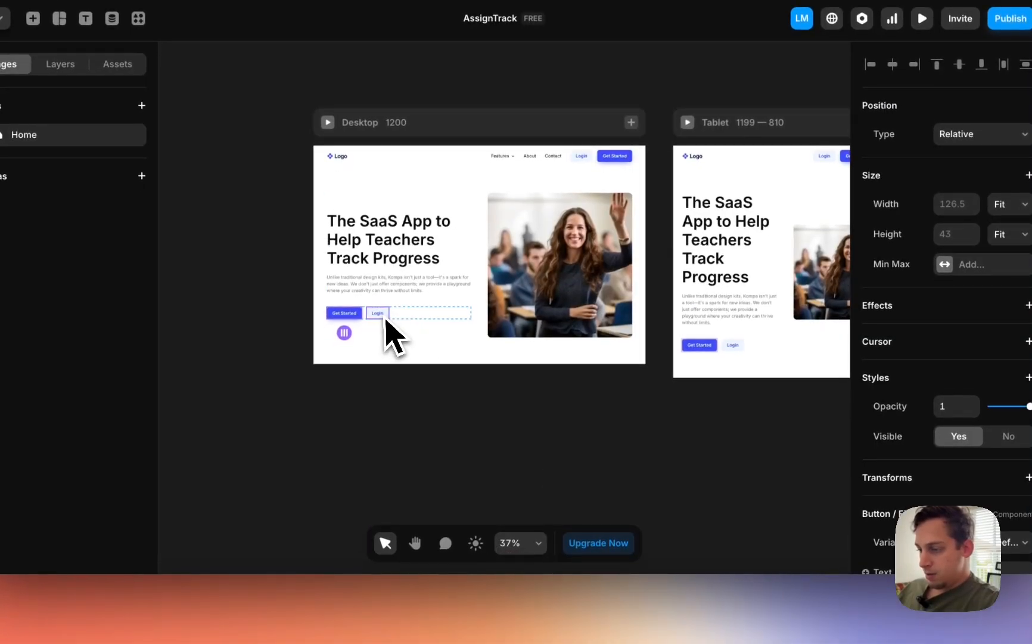
- Link the hero Login button to the AssignTrack app's sign-in address
{"action": "scroll", "coordinate": [876, 444], "scroll_direction": "down", "scroll_amount": 5}
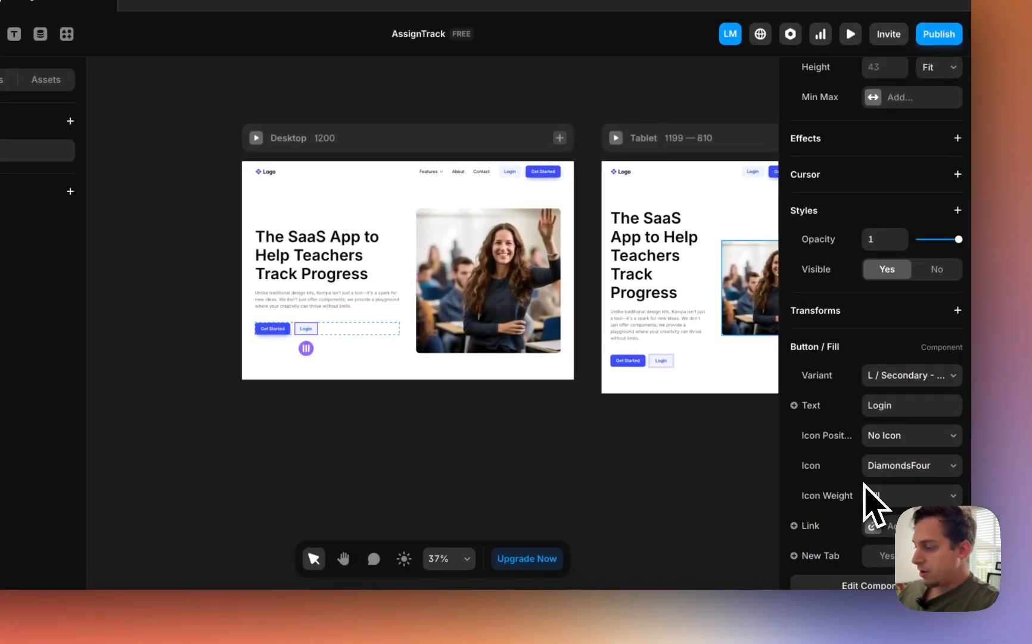
{"action": "left_click", "coordinate": [892, 534]}
{"action": "left_click", "coordinate": [663, 561]}
{"action": "key", "text": "super+v"}
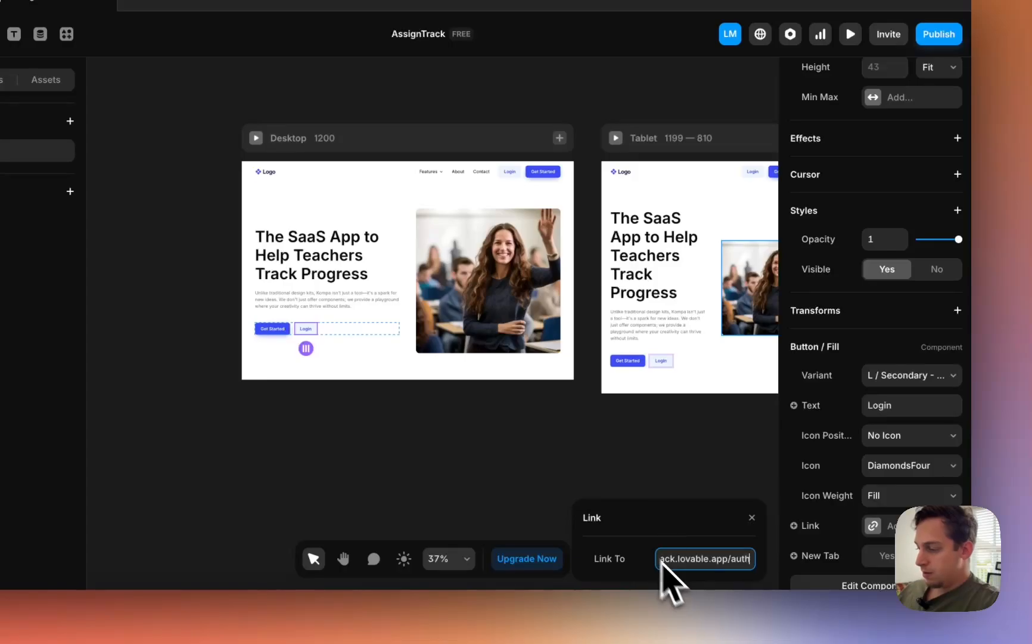
{"action": "left_click", "coordinate": [583, 476]}
- In Navbar 1, link the navigation bar's Login button to the same sign-in address, then return to Home
{"action": "double_click", "coordinate": [511, 174]}
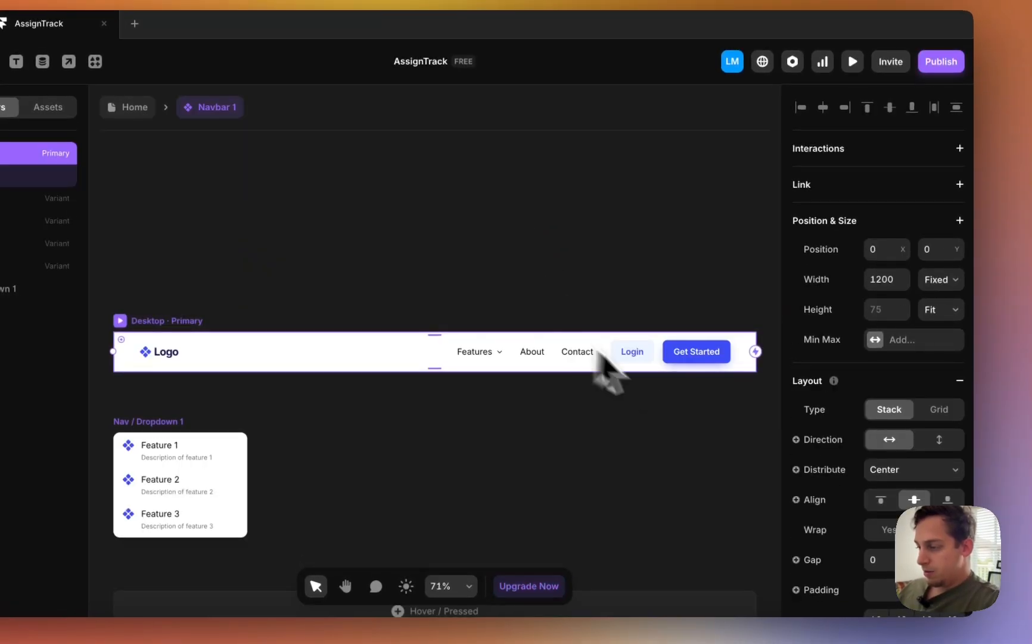
{"action": "left_click", "coordinate": [636, 328]}
{"action": "left_click", "coordinate": [902, 455]}
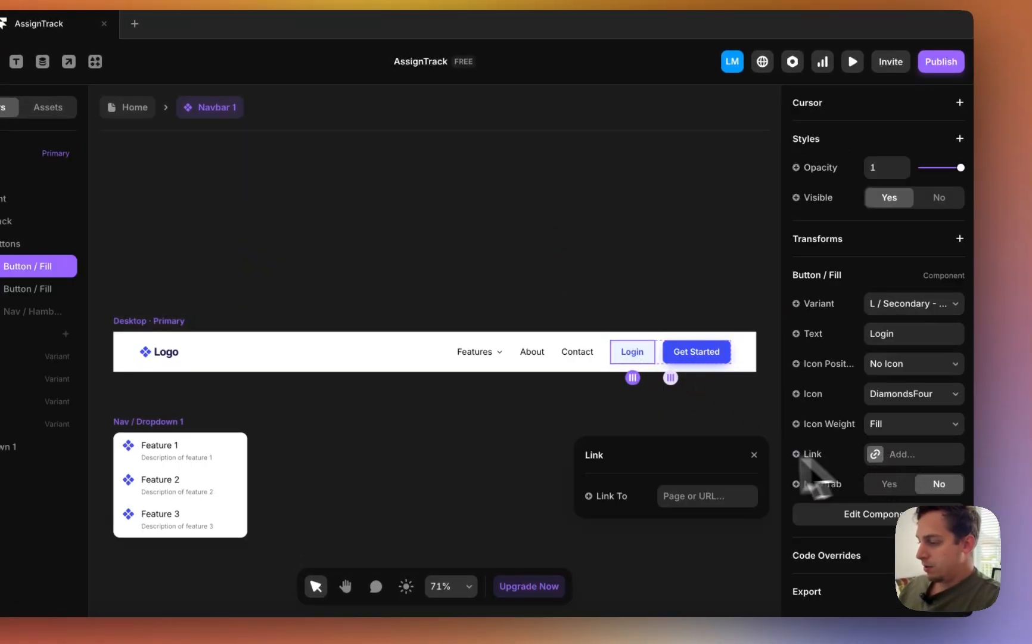
{"action": "left_click", "coordinate": [703, 495]}
{"action": "key", "text": "super+v"}
{"action": "left_click", "coordinate": [525, 285]}
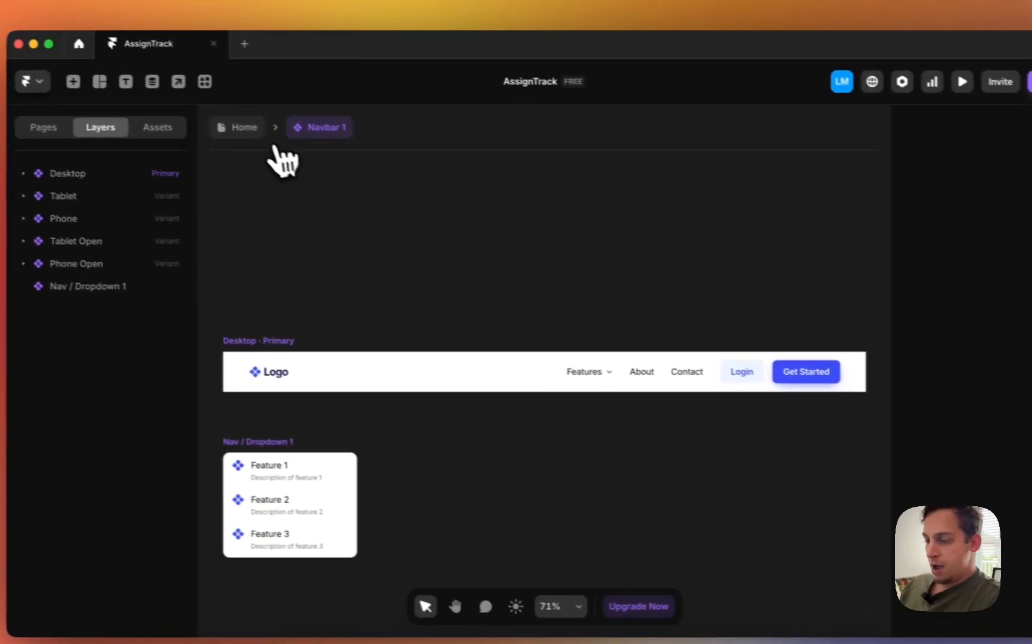
{"action": "left_click", "coordinate": [132, 108]}
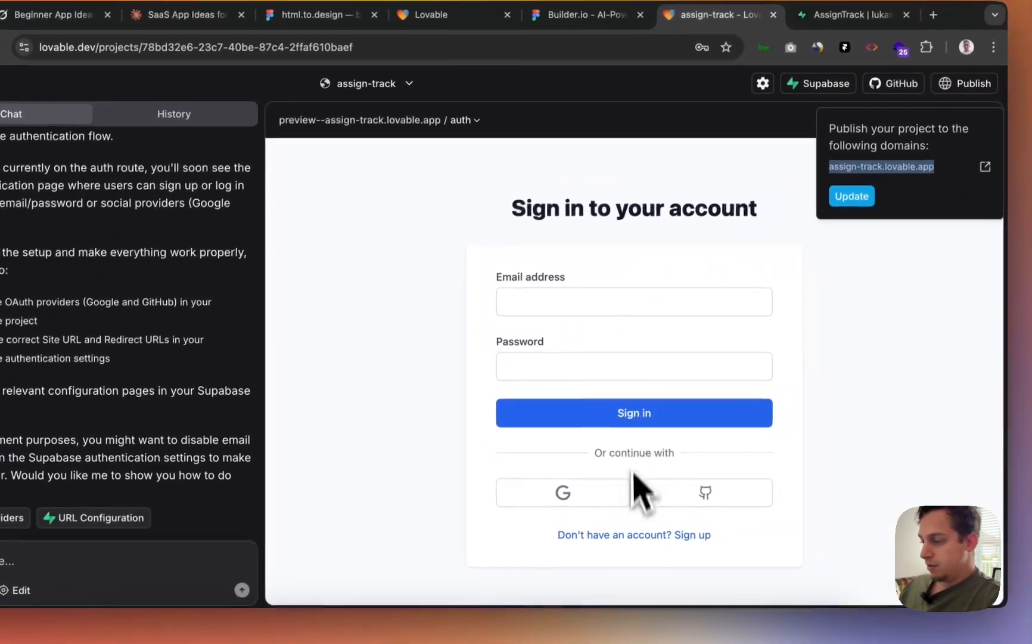
- Get the live AssignTrack sign-up page's address from the other browser window
{"action": "left_click", "coordinate": [620, 527]}
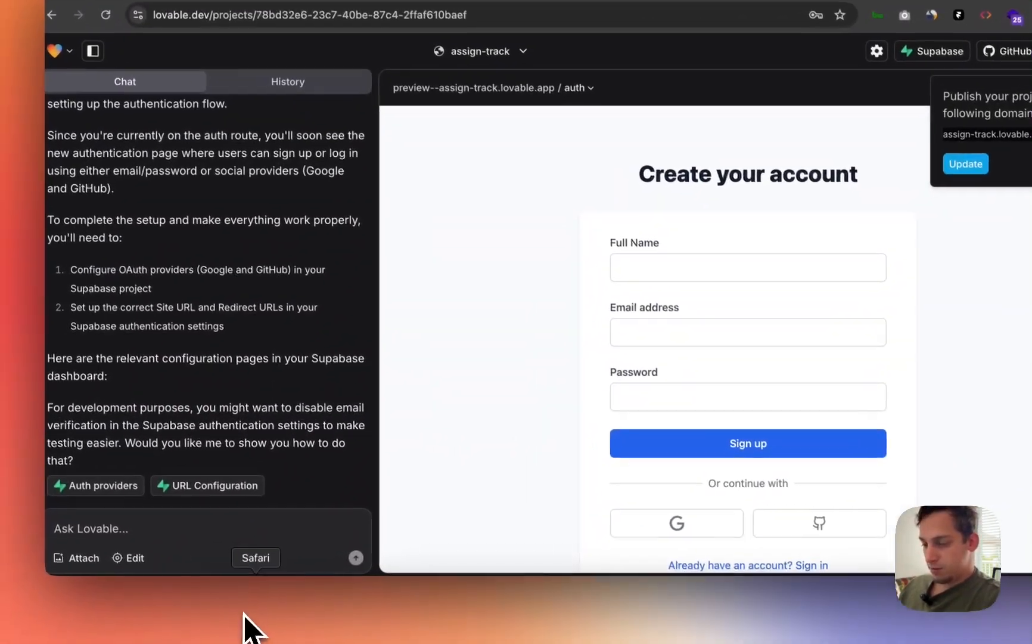
{"action": "left_click", "coordinate": [271, 635]}
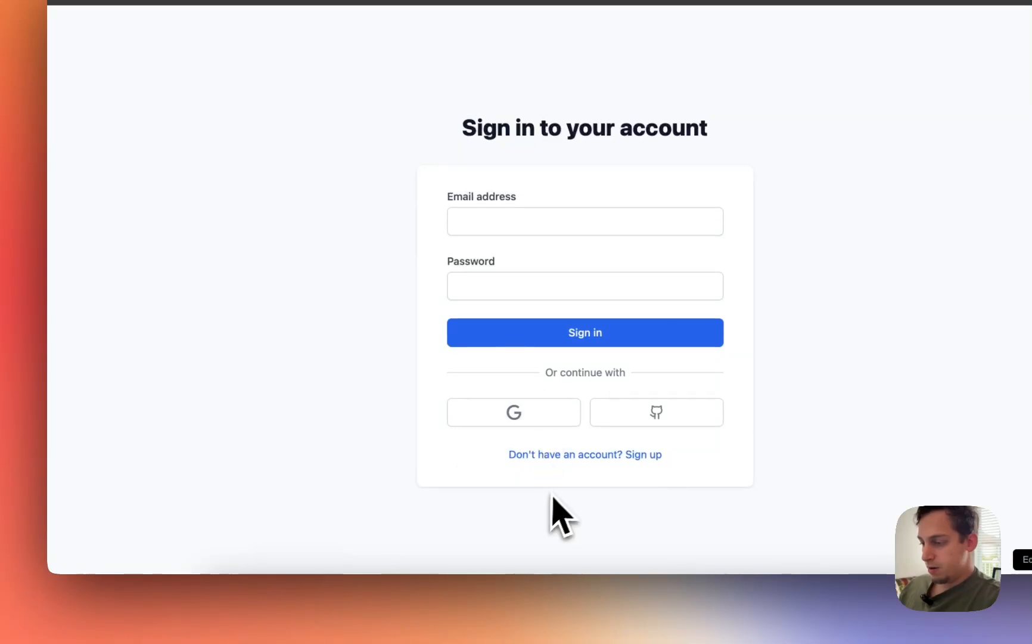
{"action": "left_click", "coordinate": [582, 459]}
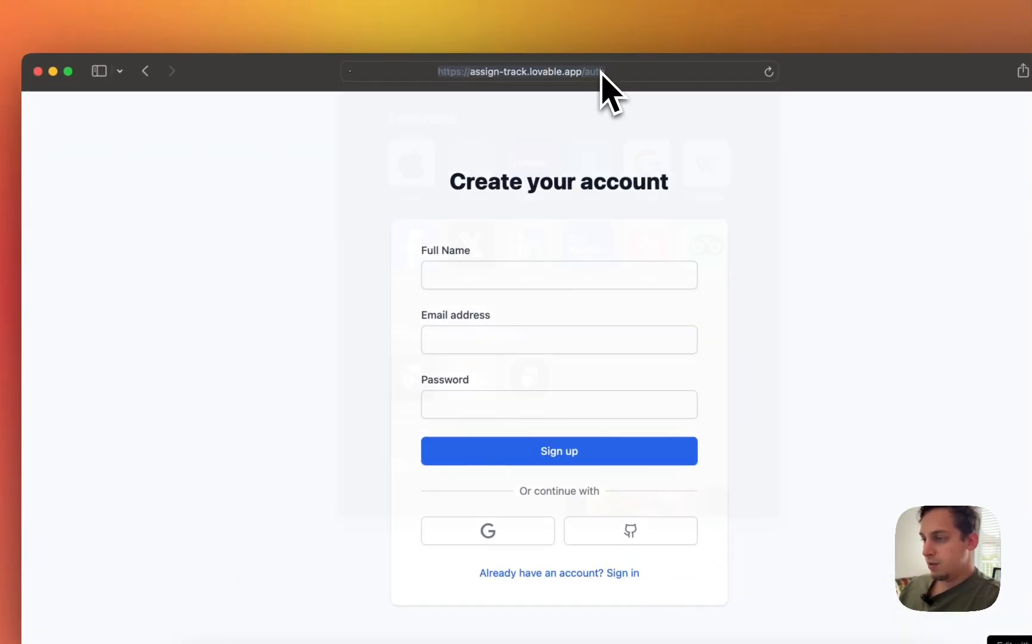
{"action": "left_click", "coordinate": [596, 75]}
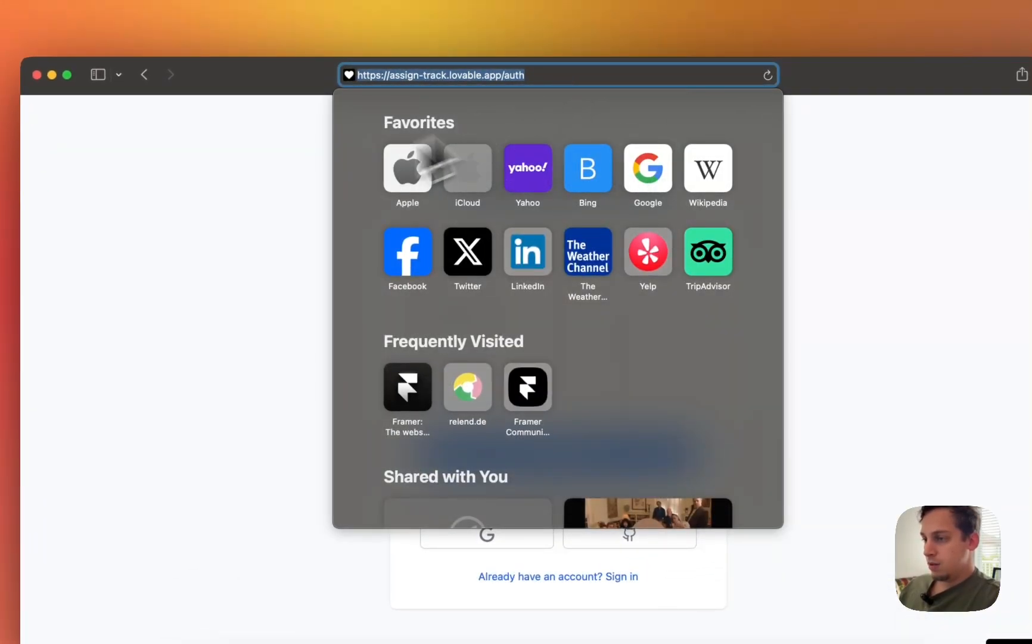
{"action": "left_click", "coordinate": [322, 197]}
{"action": "key", "text": "ctrl+Up"}
{"action": "left_click", "coordinate": [515, 536]}
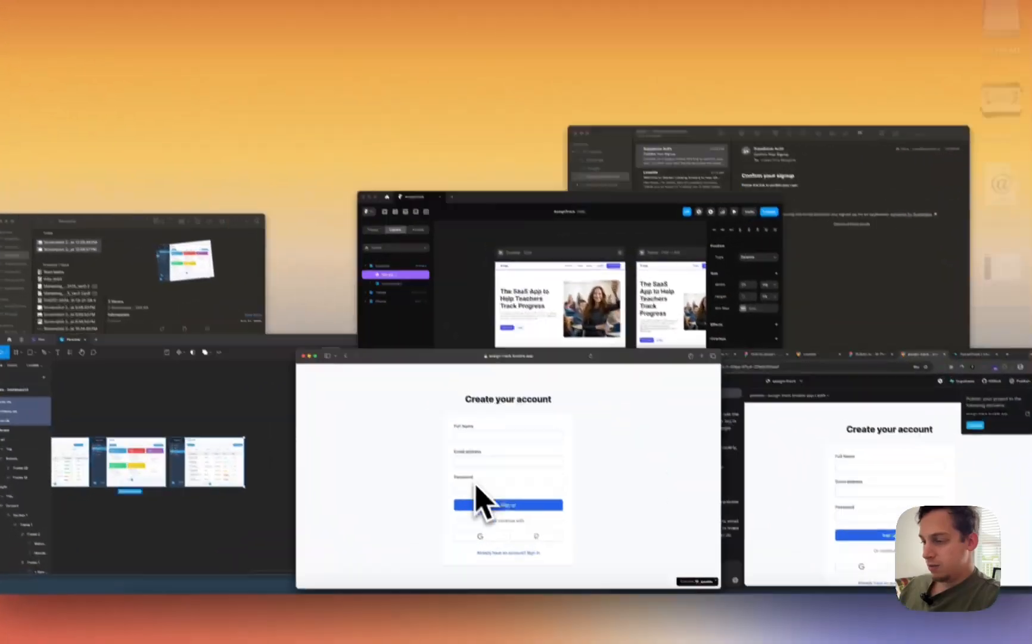
{"action": "left_click", "coordinate": [512, 620]}
- Link the hero Get Started button to the live AssignTrack app address
{"action": "left_click", "coordinate": [366, 315]}
{"action": "left_click", "coordinate": [367, 316]}
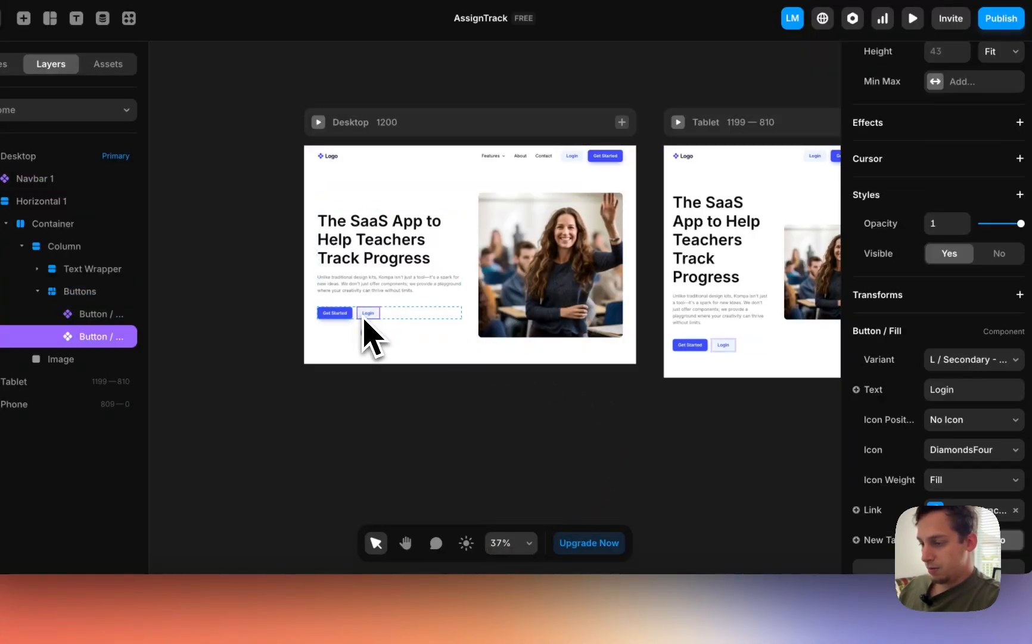
{"action": "left_click", "coordinate": [336, 313]}
{"action": "scroll", "coordinate": [917, 480], "scroll_direction": "down", "scroll_amount": 5}
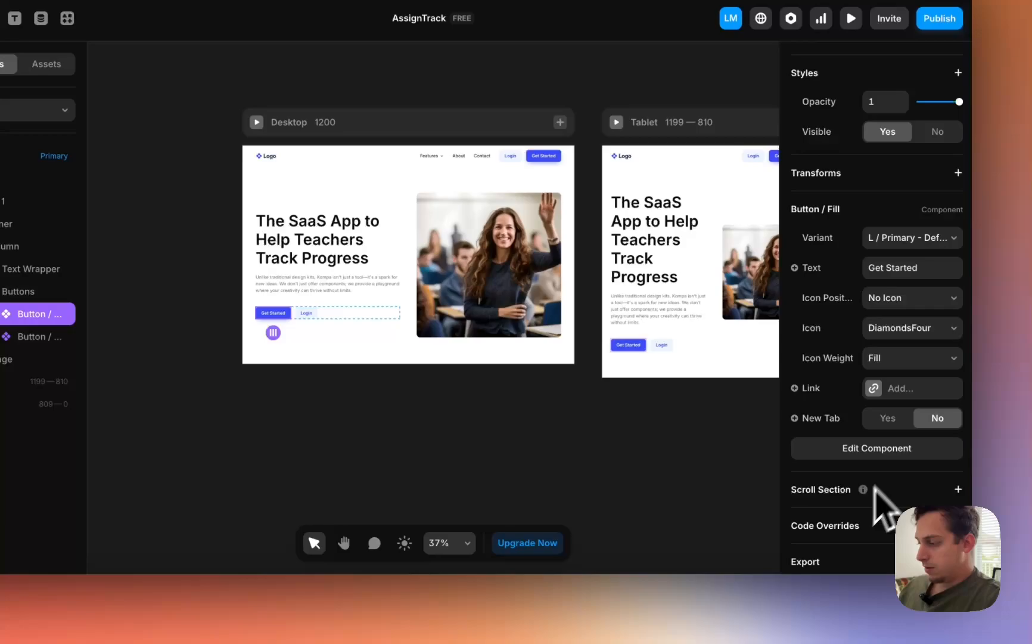
{"action": "left_click", "coordinate": [894, 389]}
{"action": "left_click", "coordinate": [672, 431]}
{"action": "key", "text": "super+v"}
{"action": "key", "text": "Return"}
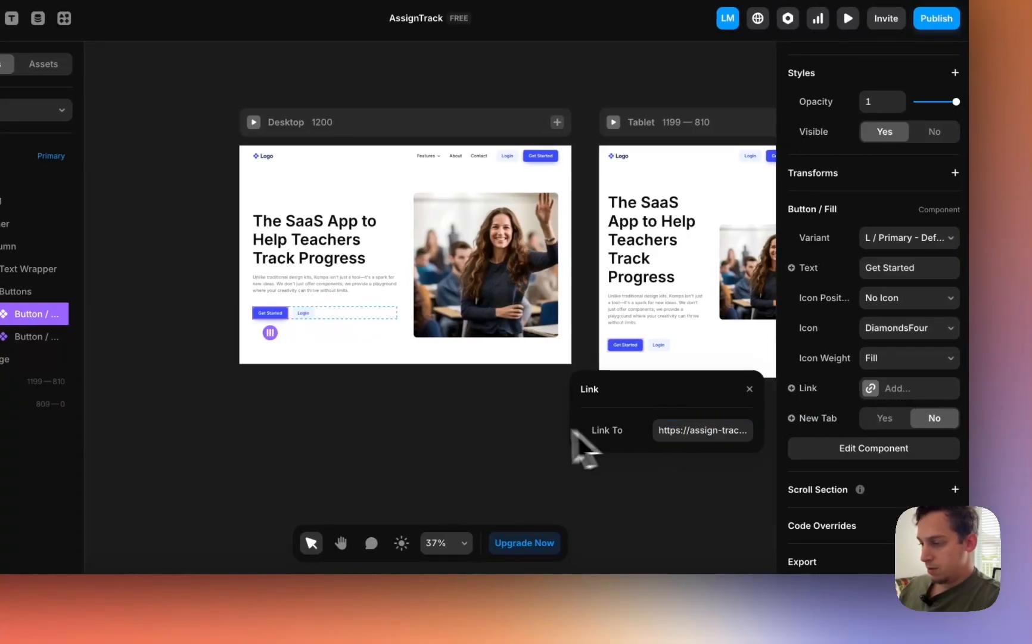
{"action": "left_click", "coordinate": [539, 423]}
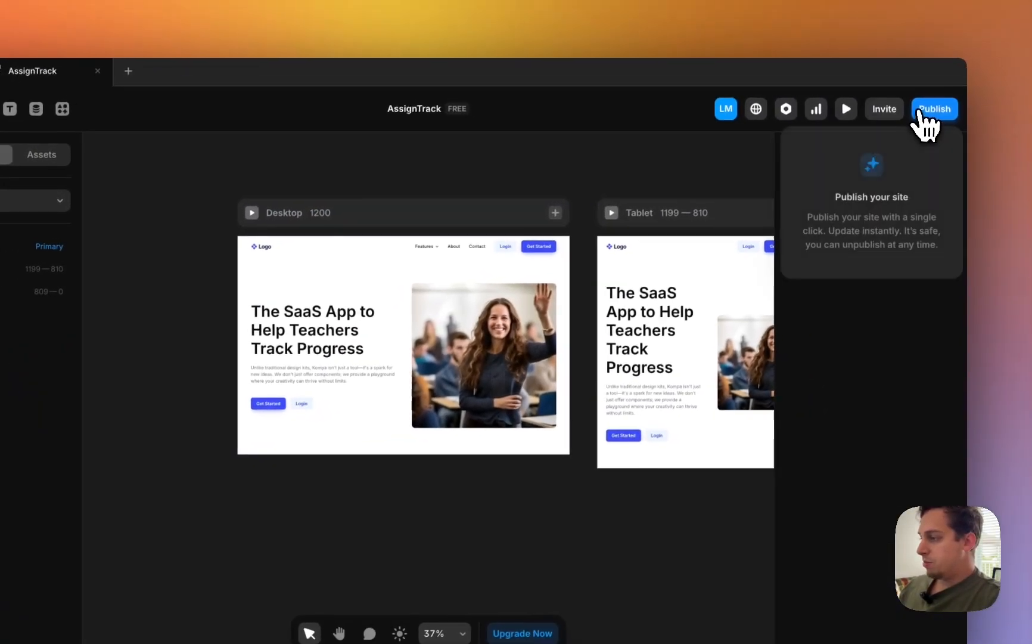
- Publish the landing page and confirm its Login button opens the AssignTrack app
{"action": "left_click", "coordinate": [1002, 90]}
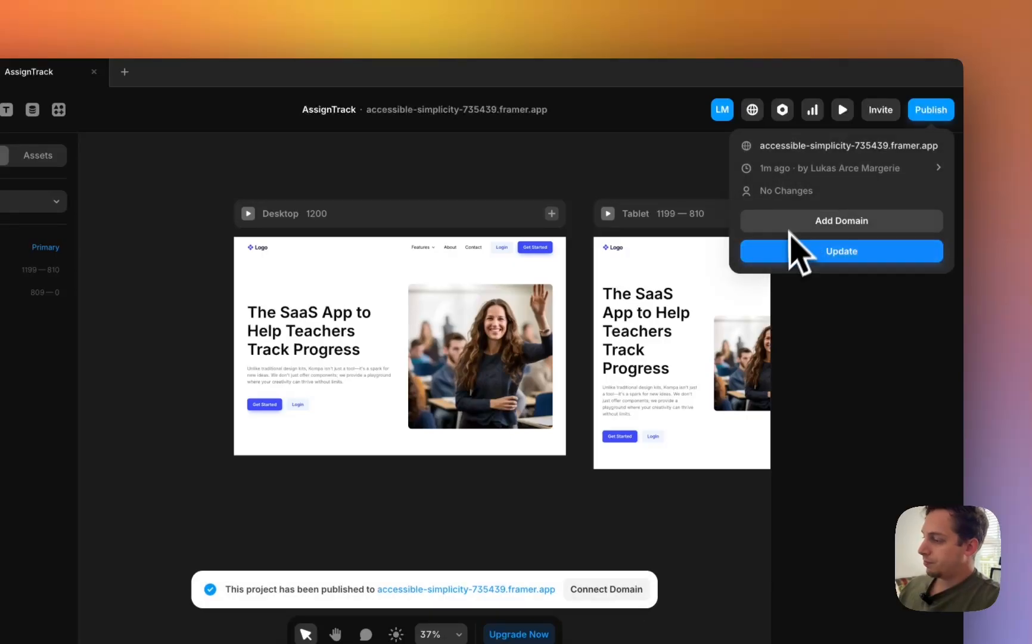
{"action": "left_click", "coordinate": [792, 148]}
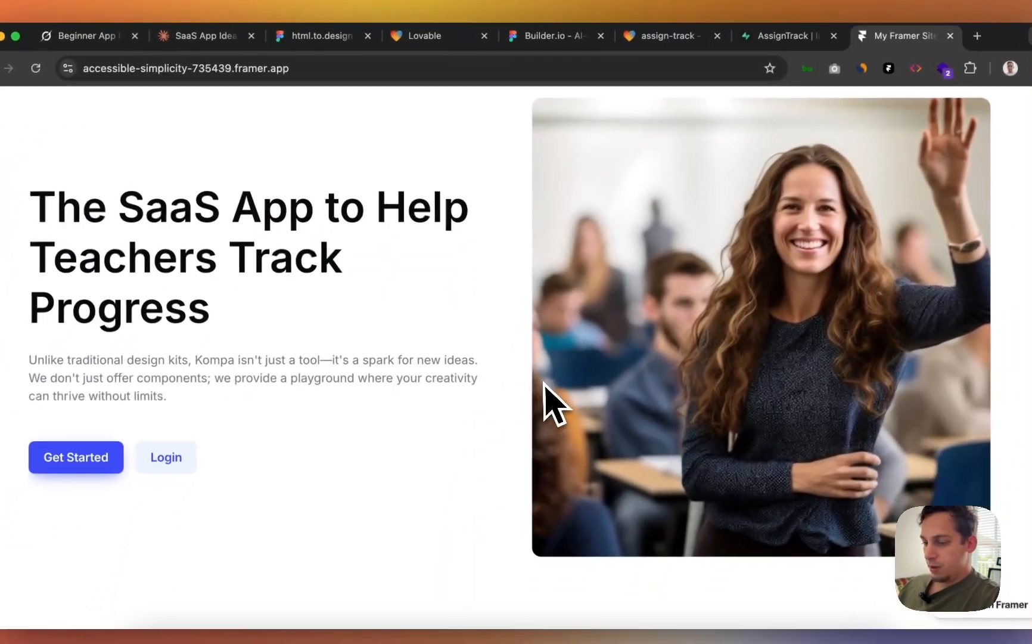
{"action": "scroll", "coordinate": [358, 393], "scroll_direction": "up", "scroll_amount": 3}
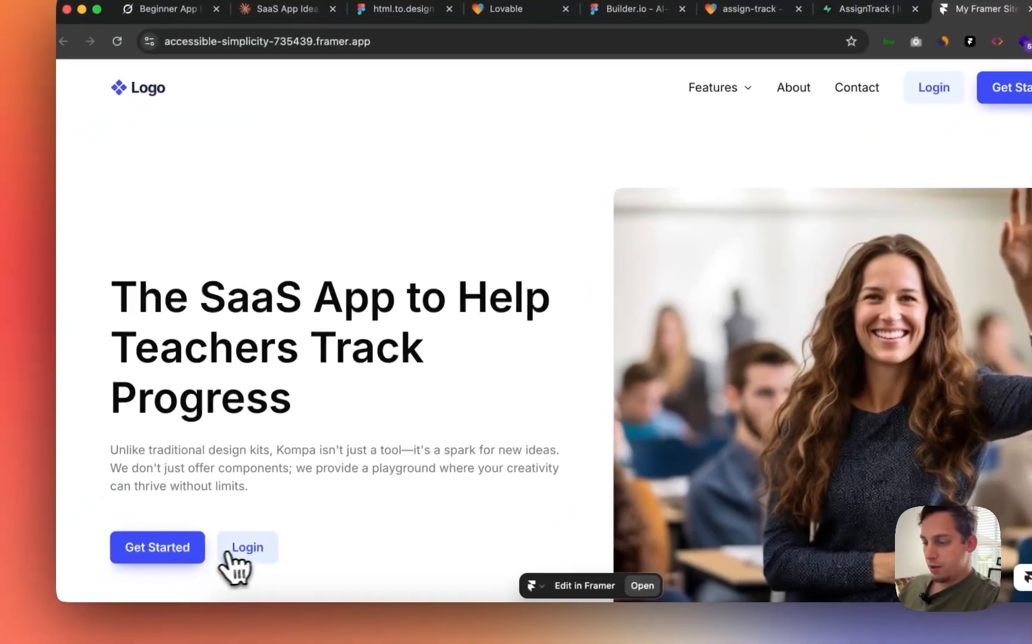
{"action": "left_click", "coordinate": [235, 550]}
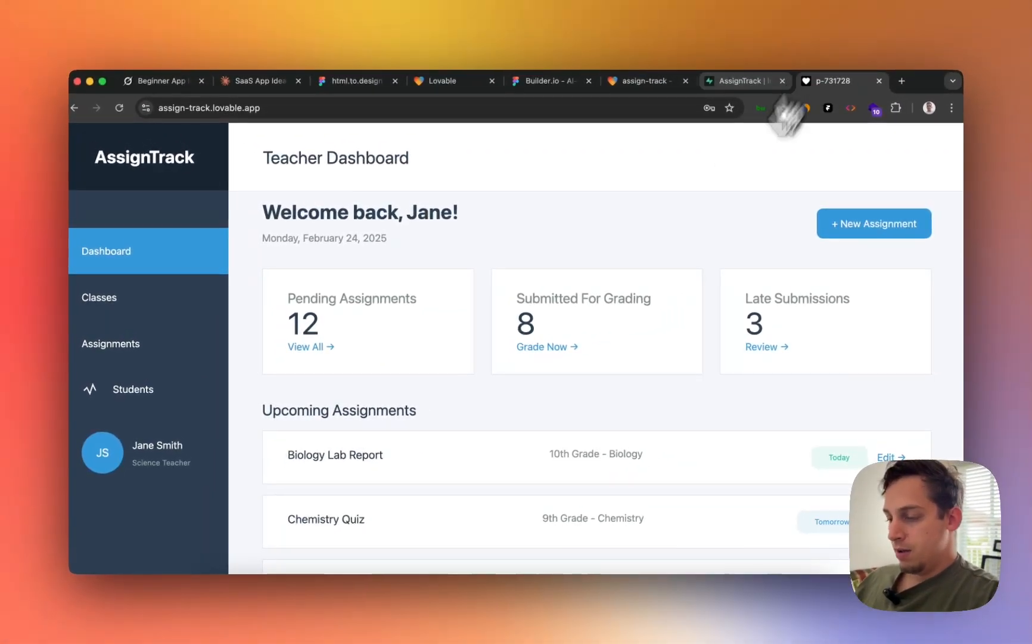
{"action": "key", "text": "super+bracketleft"}
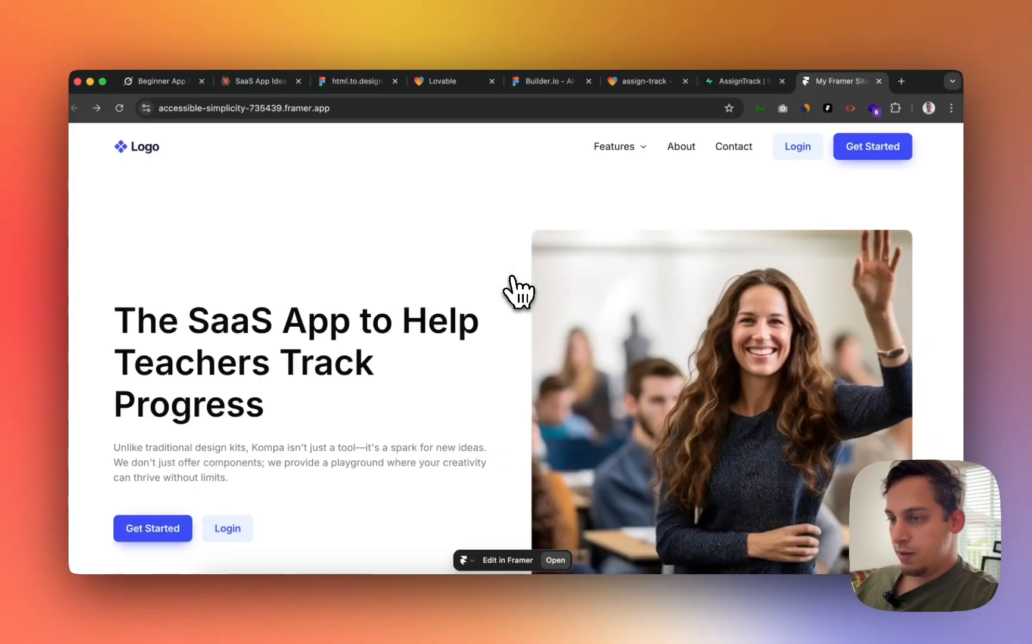
- Load accessible-simplicity-735439.framer.app in the second window, confirm Get Started reaches the app, then close that window
{"action": "left_click", "coordinate": [319, 109]}
{"action": "key", "text": "super+c"}
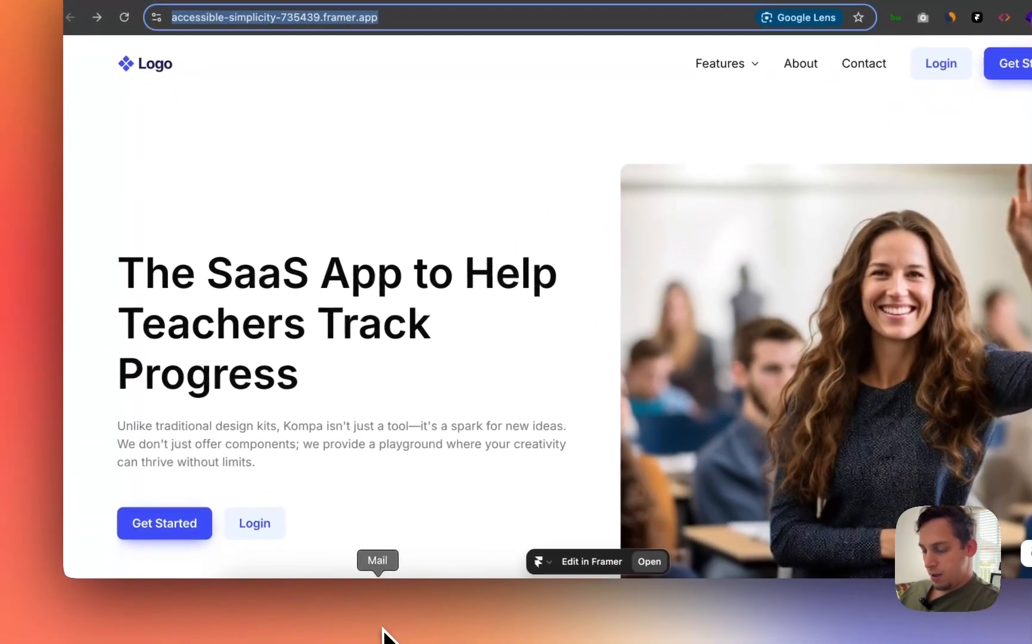
{"action": "left_click", "coordinate": [281, 623]}
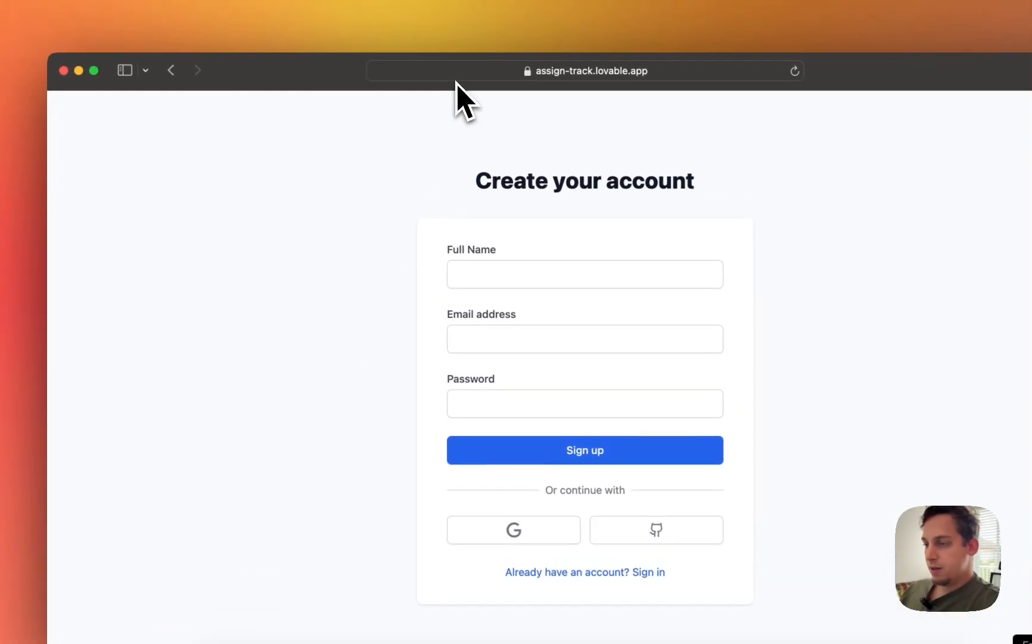
{"action": "left_click", "coordinate": [464, 39]}
{"action": "key", "text": "super+v"}
{"action": "key", "text": "Return"}
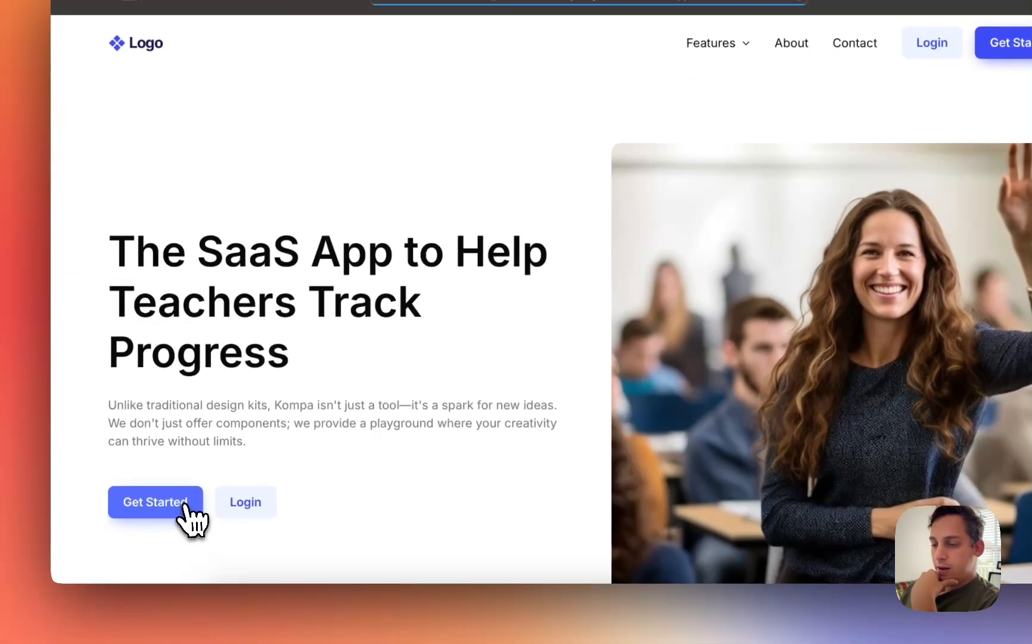
{"action": "left_click", "coordinate": [179, 583]}
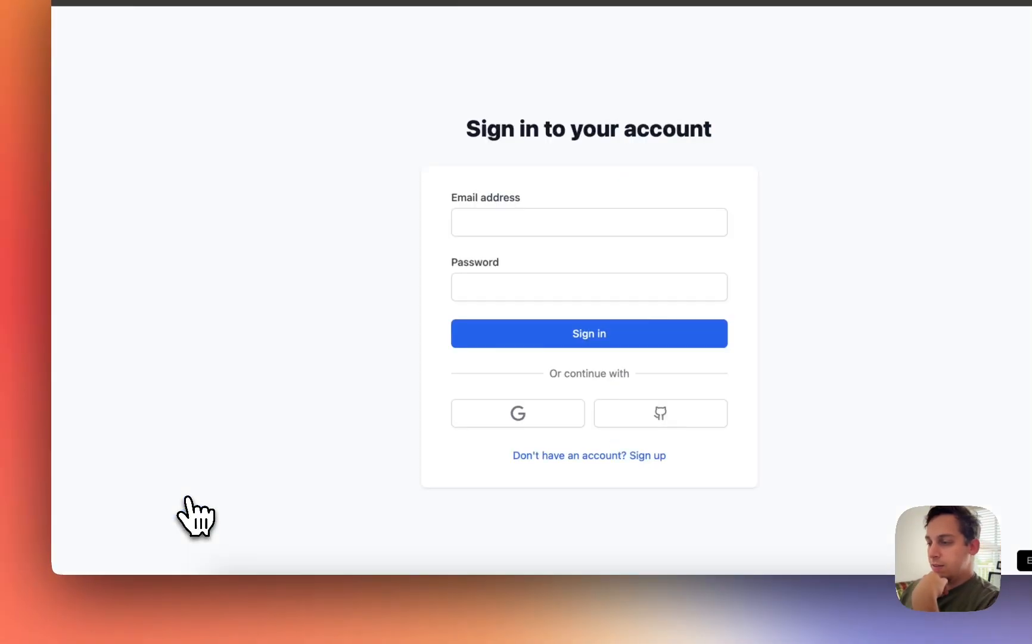
{"action": "left_click", "coordinate": [535, 455]}
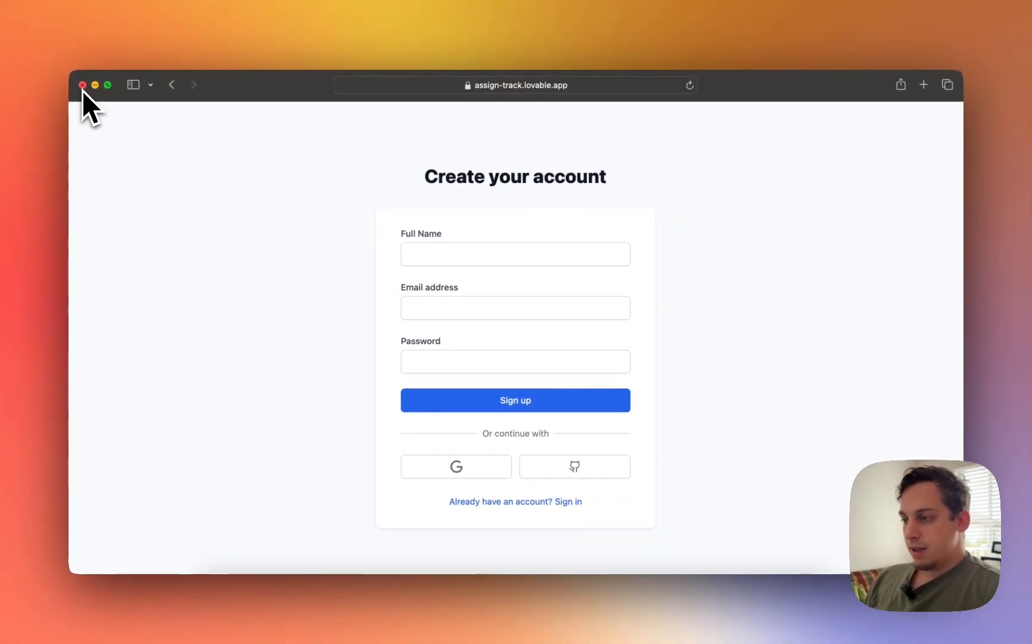
{"action": "left_click", "coordinate": [82, 86]}
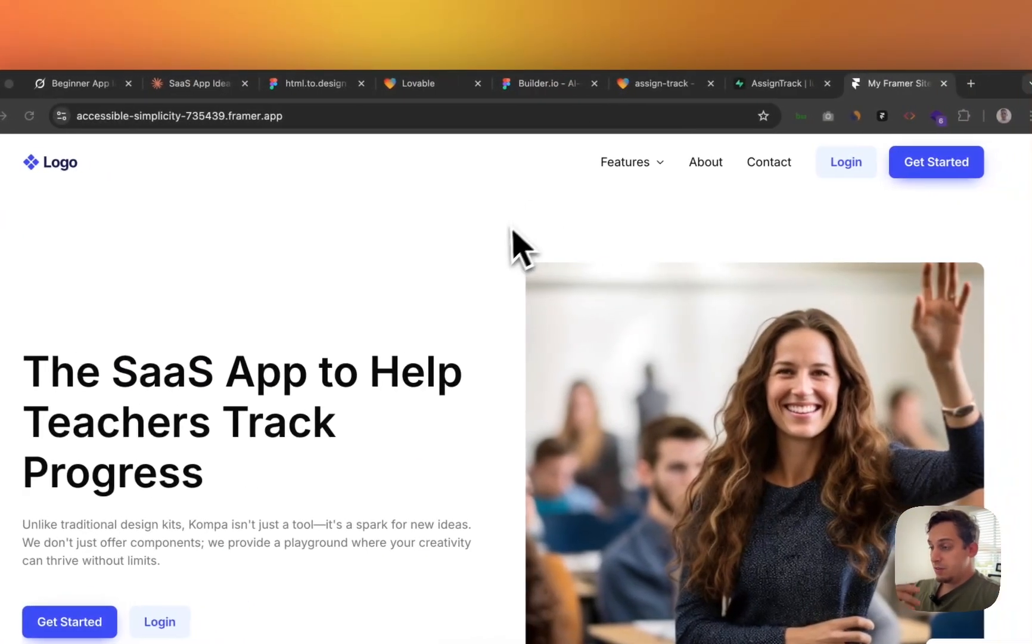